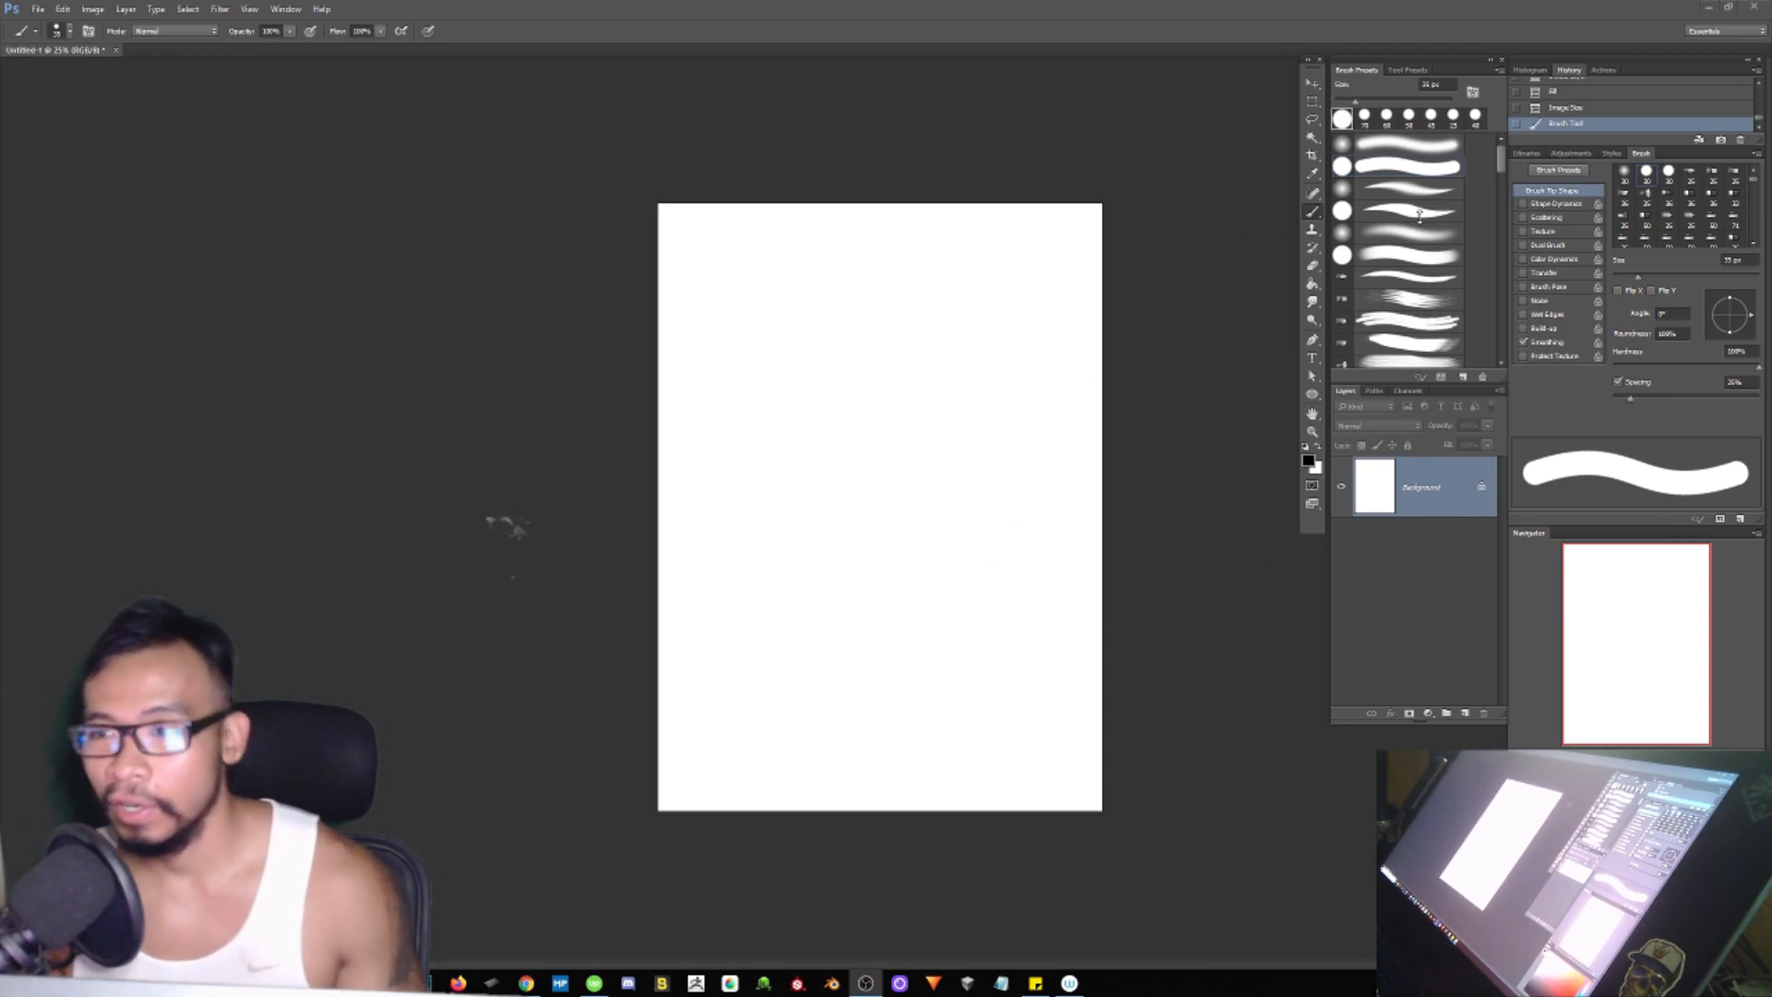
Step: Block in the head, ears, neck and shoulders in a muted mauve-brown skin tone with an enlarged hard round brush
{"action": "mouse_move", "coordinate": [1499, 169]}
{"action": "left_mouse_down"}
{"action": "mouse_move", "coordinate": [1511, 378]}
{"action": "mouse_move", "coordinate": [1495, 156]}
{"action": "left_mouse_up"}
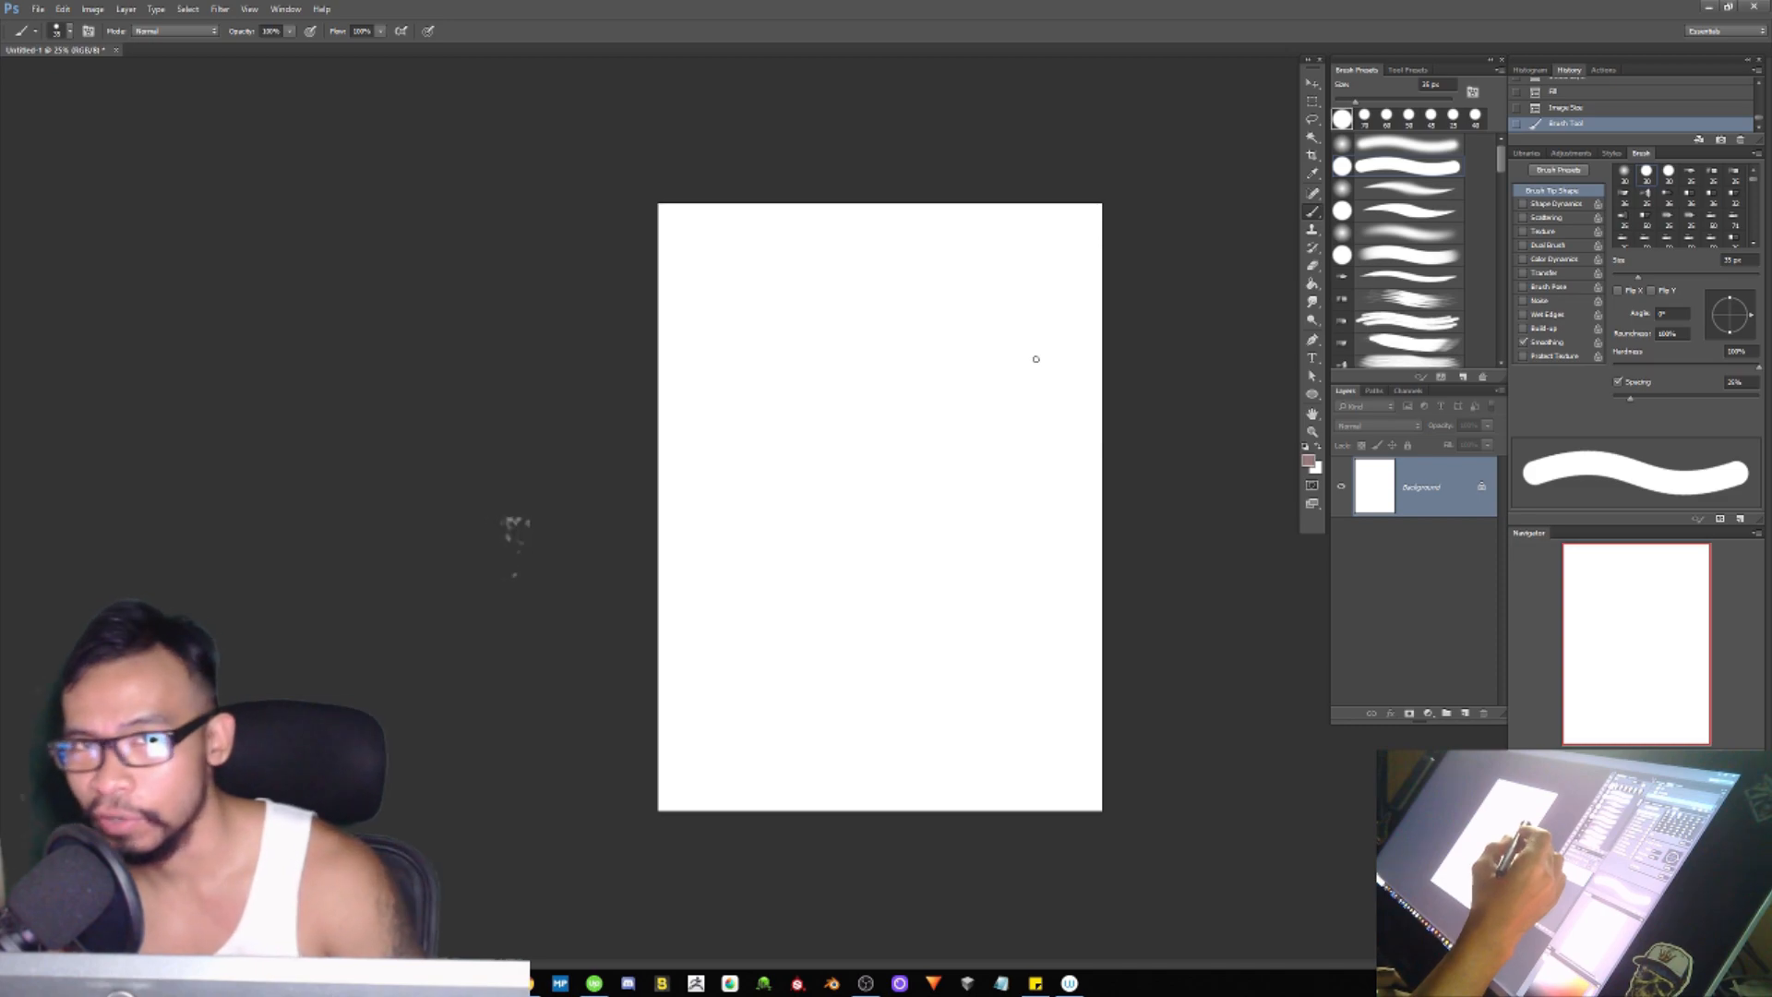
{"action": "key", "text": "bracketright"}
{"action": "key", "text": "bracketright"}
{"action": "mouse_move", "coordinate": [866, 307]}
{"action": "left_mouse_down"}
{"action": "mouse_move", "coordinate": [863, 369]}
{"action": "mouse_move", "coordinate": [810, 322]}
{"action": "mouse_move", "coordinate": [914, 467]}
{"action": "mouse_move", "coordinate": [845, 434]}
{"action": "mouse_move", "coordinate": [929, 317]}
{"action": "mouse_move", "coordinate": [959, 457]}
{"action": "left_mouse_up"}
{"action": "key", "text": "bracketright"}
{"action": "mouse_move", "coordinate": [802, 351]}
{"action": "left_mouse_down"}
{"action": "mouse_move", "coordinate": [917, 303]}
{"action": "mouse_move", "coordinate": [831, 359]}
{"action": "mouse_move", "coordinate": [852, 447]}
{"action": "mouse_move", "coordinate": [880, 485]}
{"action": "mouse_move", "coordinate": [916, 487]}
{"action": "mouse_move", "coordinate": [948, 434]}
{"action": "mouse_move", "coordinate": [917, 347]}
{"action": "mouse_move", "coordinate": [851, 505]}
{"action": "mouse_move", "coordinate": [848, 444]}
{"action": "mouse_move", "coordinate": [826, 426]}
{"action": "mouse_move", "coordinate": [866, 524]}
{"action": "mouse_move", "coordinate": [897, 536]}
{"action": "mouse_move", "coordinate": [940, 476]}
{"action": "mouse_move", "coordinate": [932, 456]}
{"action": "mouse_move", "coordinate": [851, 446]}
{"action": "mouse_move", "coordinate": [863, 482]}
{"action": "mouse_move", "coordinate": [836, 449]}
{"action": "mouse_move", "coordinate": [835, 335]}
{"action": "mouse_move", "coordinate": [812, 430]}
{"action": "mouse_move", "coordinate": [823, 487]}
{"action": "mouse_move", "coordinate": [811, 347]}
{"action": "mouse_move", "coordinate": [907, 315]}
{"action": "mouse_move", "coordinate": [923, 450]}
{"action": "mouse_move", "coordinate": [886, 345]}
{"action": "left_mouse_up"}
{"action": "mouse_move", "coordinate": [863, 531]}
{"action": "left_mouse_down"}
{"action": "mouse_move", "coordinate": [847, 591]}
{"action": "mouse_move", "coordinate": [908, 550]}
{"action": "mouse_move", "coordinate": [865, 518]}
{"action": "mouse_move", "coordinate": [849, 569]}
{"action": "mouse_move", "coordinate": [851, 543]}
{"action": "mouse_move", "coordinate": [750, 612]}
{"action": "mouse_move", "coordinate": [798, 637]}
{"action": "mouse_move", "coordinate": [754, 716]}
{"action": "mouse_move", "coordinate": [799, 699]}
{"action": "mouse_move", "coordinate": [906, 707]}
{"action": "left_mouse_up"}
{"action": "mouse_move", "coordinate": [942, 534]}
{"action": "left_mouse_down"}
{"action": "mouse_move", "coordinate": [967, 593]}
{"action": "mouse_move", "coordinate": [859, 661]}
{"action": "mouse_move", "coordinate": [808, 595]}
{"action": "left_mouse_up"}
{"action": "left_click_drag", "start_coordinate": [830, 508], "coordinate": [837, 581]}
{"action": "mouse_move", "coordinate": [789, 383]}
{"action": "left_mouse_down"}
{"action": "mouse_move", "coordinate": [767, 400]}
{"action": "mouse_move", "coordinate": [789, 443]}
{"action": "left_mouse_up"}
{"action": "mouse_move", "coordinate": [964, 406]}
{"action": "left_mouse_down"}
{"action": "mouse_move", "coordinate": [973, 434]}
{"action": "mouse_move", "coordinate": [959, 418]}
{"action": "left_mouse_up"}
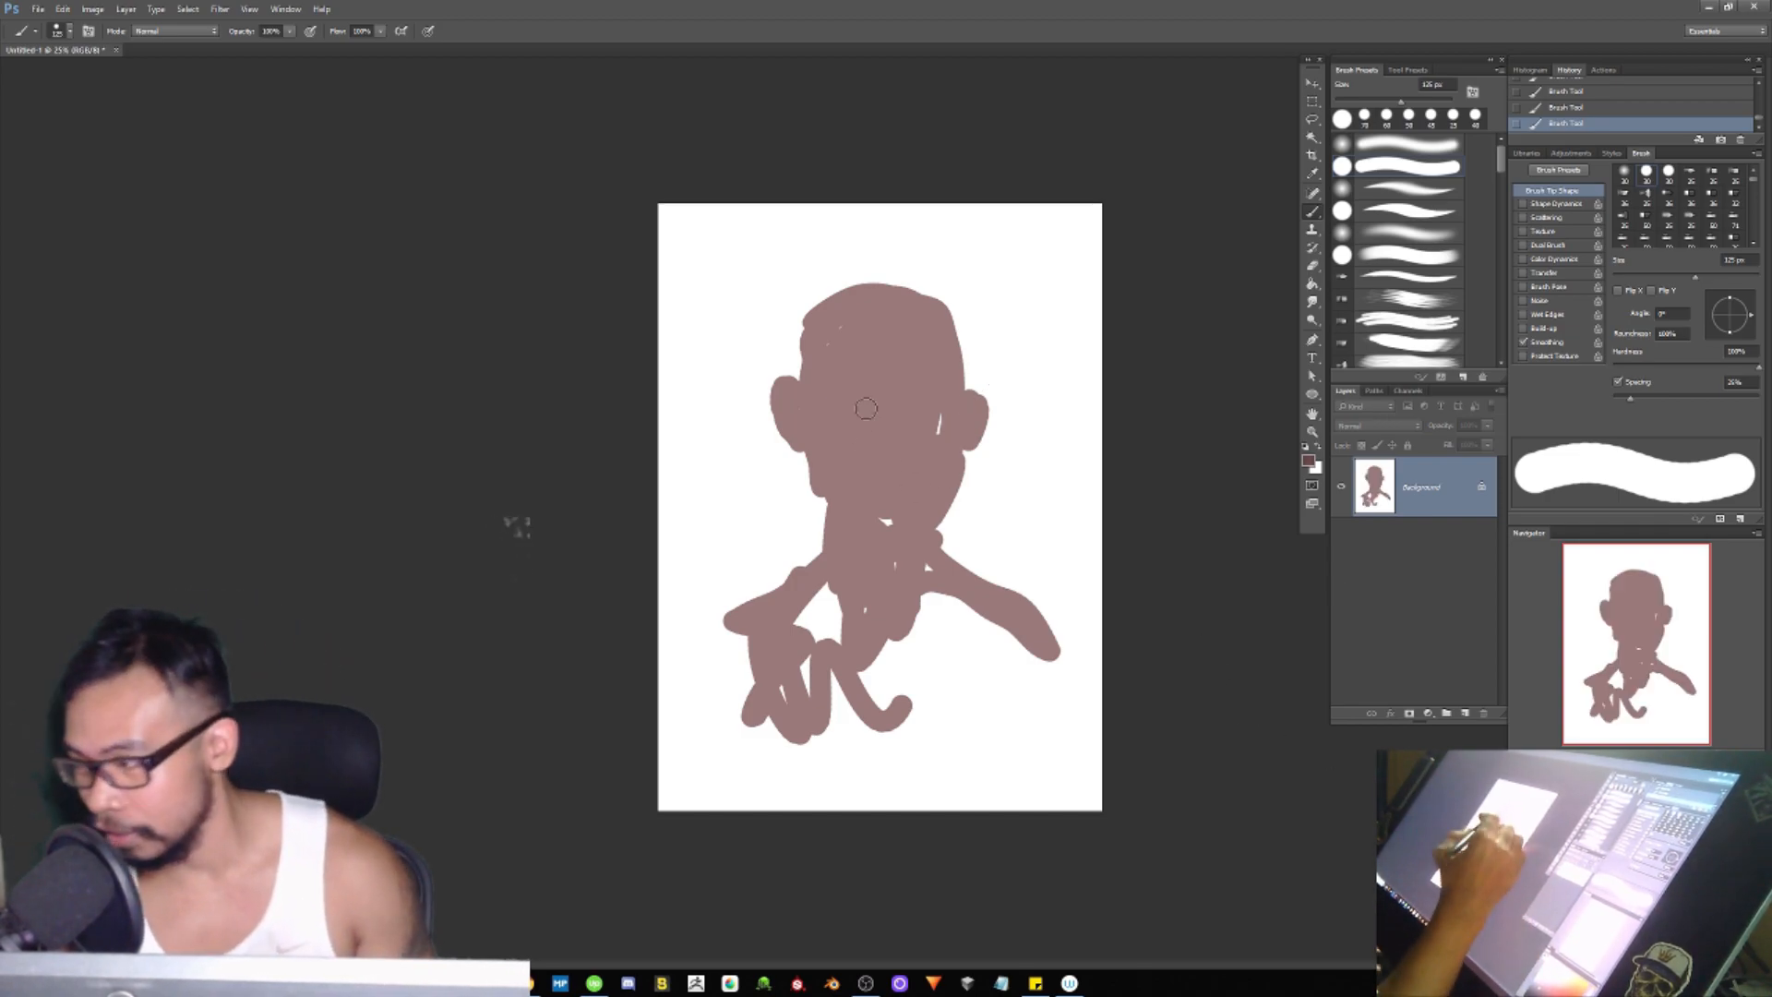
Step: Paint a band of short dark brown hair around the crown and temples with a smaller brush
{"action": "key", "text": "bracketleft"}
{"action": "key", "text": "bracketleft"}
{"action": "key", "text": "bracketleft"}
{"action": "key", "text": "bracketleft"}
{"action": "key", "text": "bracketleft"}
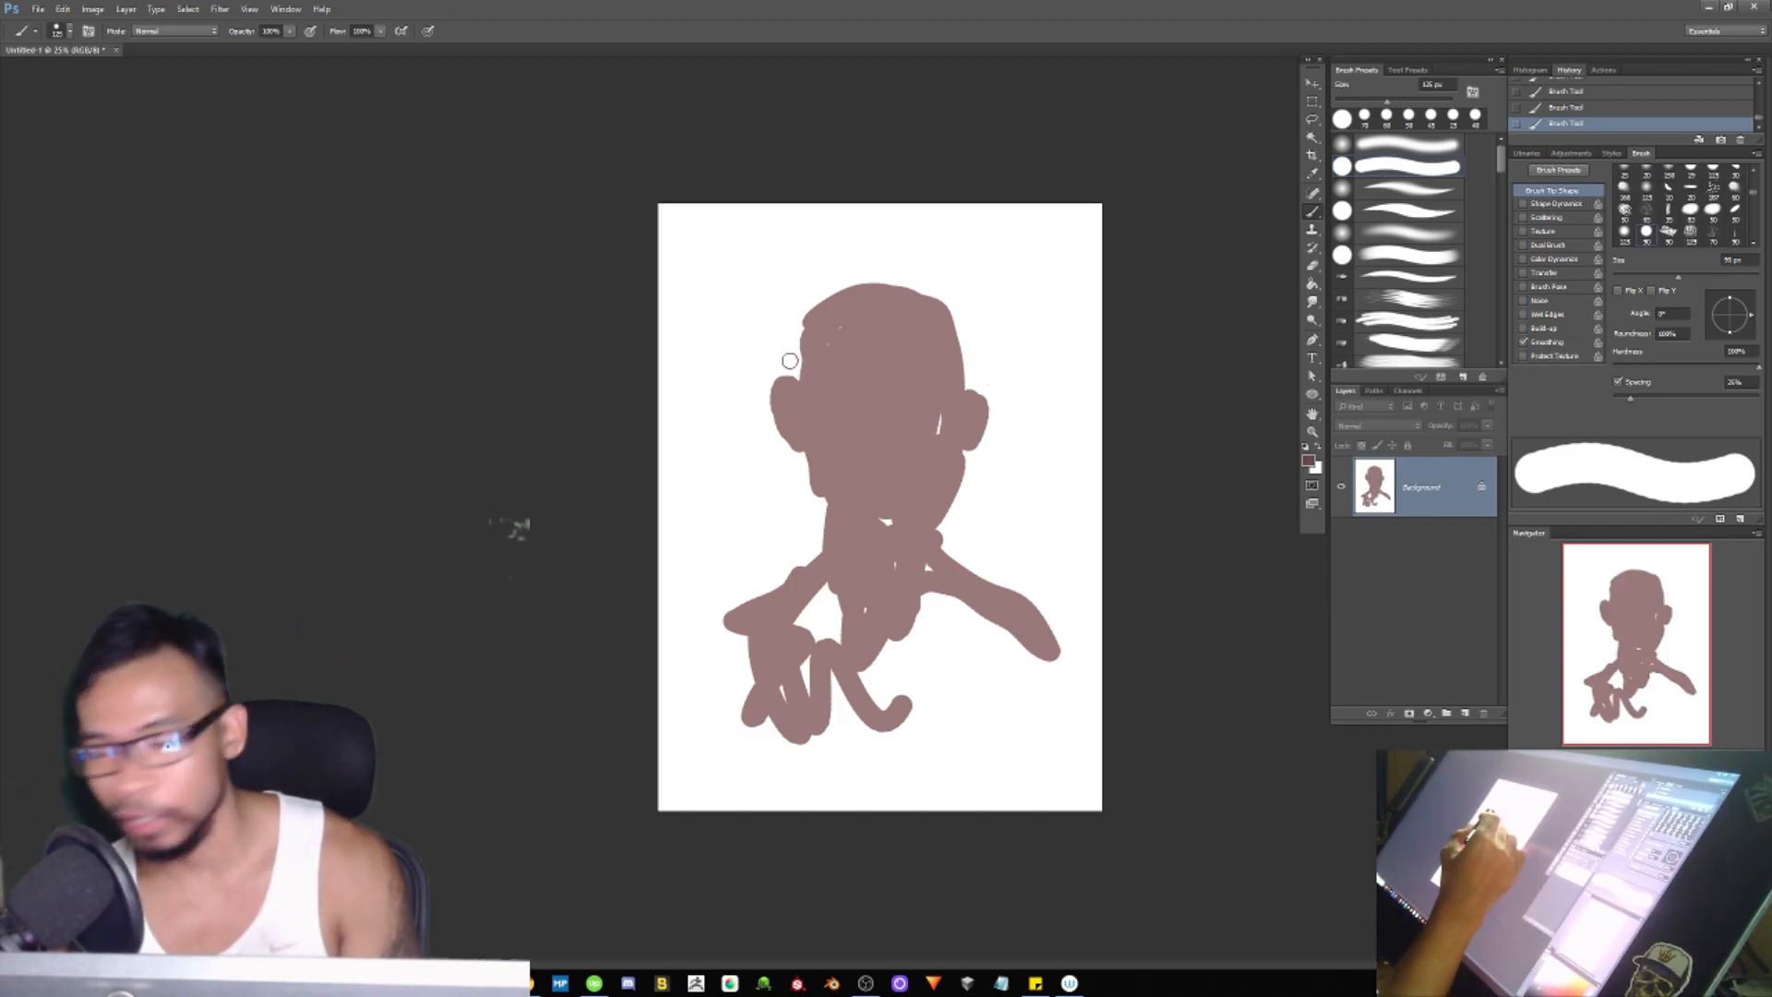
{"action": "mouse_move", "coordinate": [797, 375]}
{"action": "left_mouse_down"}
{"action": "mouse_move", "coordinate": [814, 406]}
{"action": "mouse_move", "coordinate": [801, 343]}
{"action": "mouse_move", "coordinate": [835, 280]}
{"action": "mouse_move", "coordinate": [936, 281]}
{"action": "mouse_move", "coordinate": [967, 340]}
{"action": "left_mouse_up"}
{"action": "mouse_move", "coordinate": [824, 320]}
{"action": "left_mouse_down"}
{"action": "mouse_move", "coordinate": [937, 293]}
{"action": "mouse_move", "coordinate": [838, 314]}
{"action": "mouse_move", "coordinate": [958, 340]}
{"action": "mouse_move", "coordinate": [964, 406]}
{"action": "mouse_move", "coordinate": [969, 369]}
{"action": "left_mouse_up"}
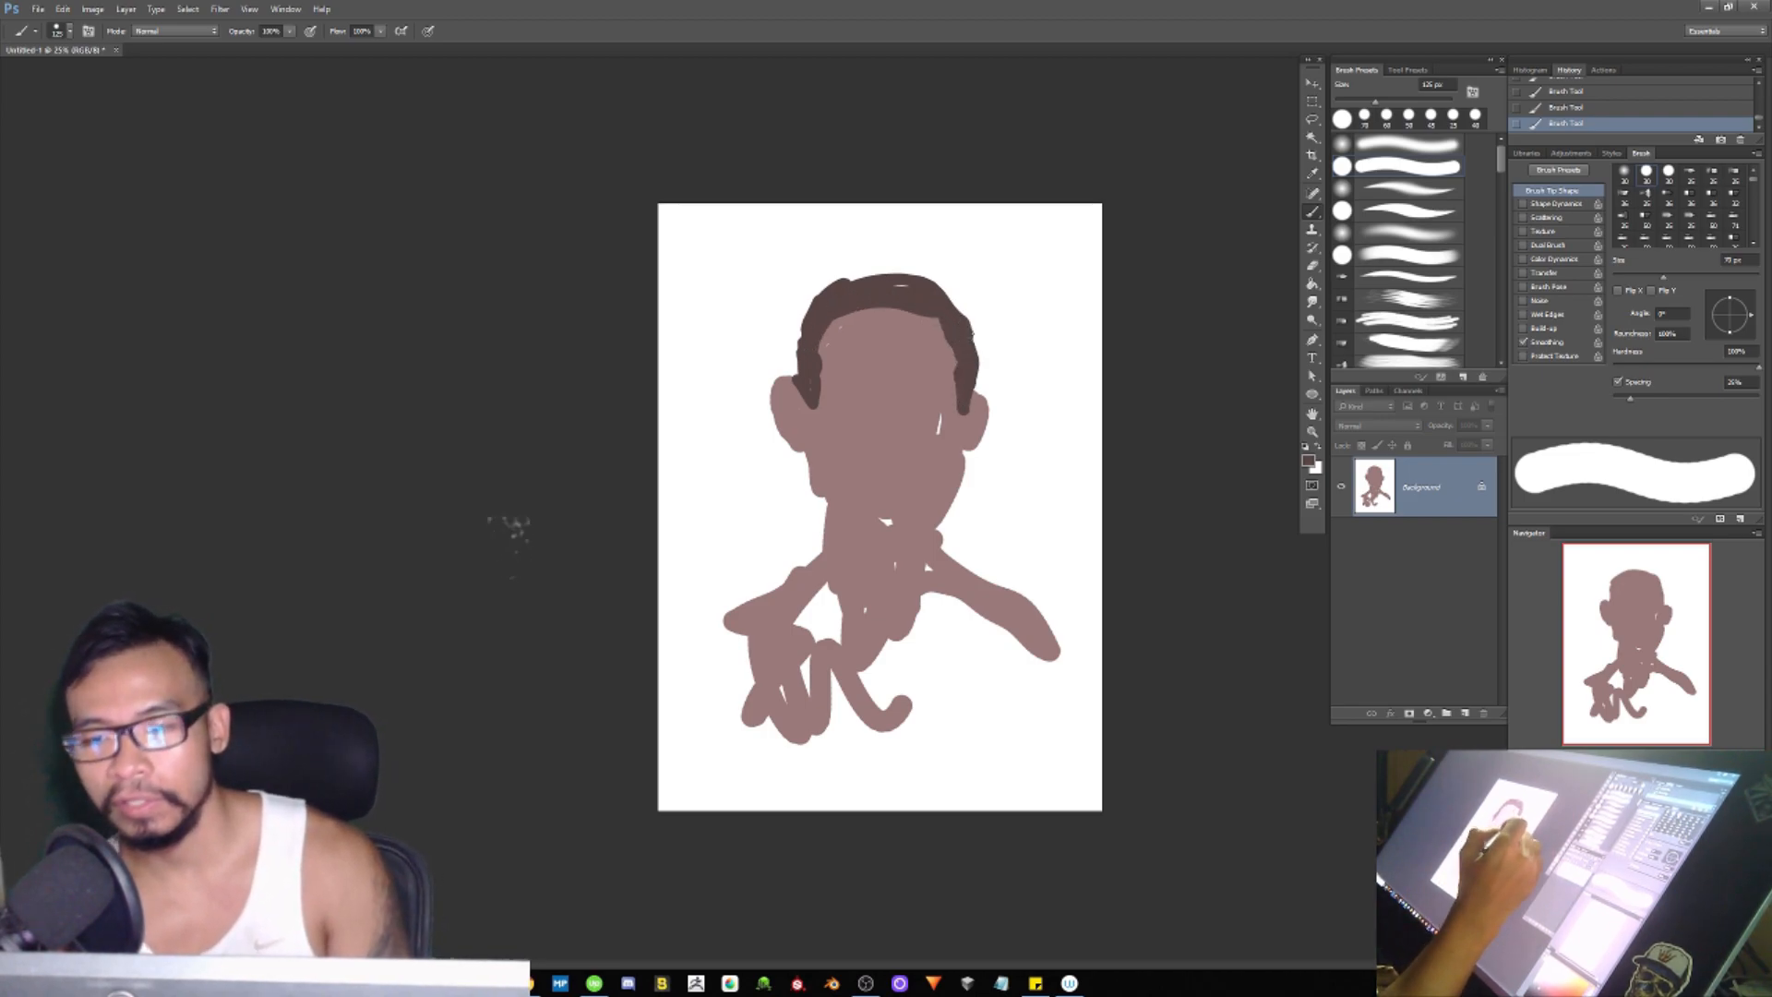
Step: Refine the hairline in dark brown and fill out the right ear, jaw and neck in the mauve skin tone
{"action": "key", "text": "bracketleft"}
{"action": "key", "text": "bracketleft"}
{"action": "key", "text": "bracketleft"}
{"action": "key", "text": "bracketleft"}
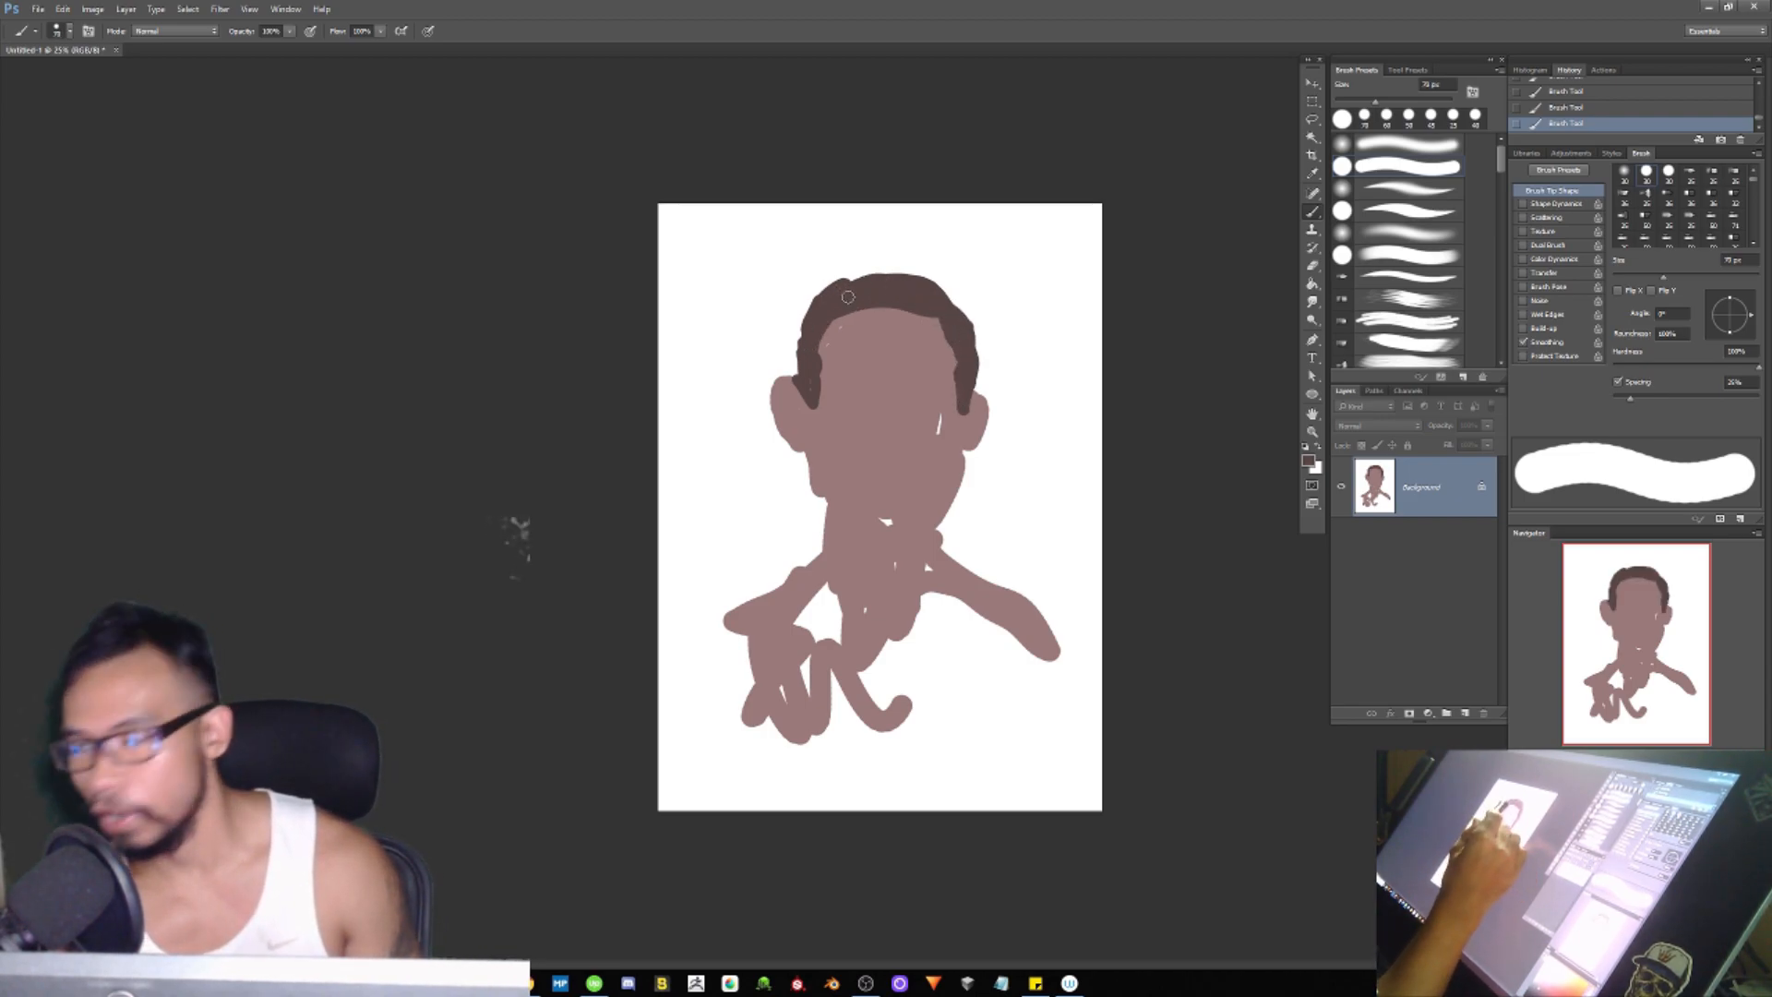
{"action": "mouse_move", "coordinate": [875, 306]}
{"action": "left_mouse_down"}
{"action": "mouse_move", "coordinate": [947, 294]}
{"action": "mouse_move", "coordinate": [963, 348]}
{"action": "mouse_move", "coordinate": [982, 343]}
{"action": "mouse_move", "coordinate": [979, 398]}
{"action": "mouse_move", "coordinate": [997, 408]}
{"action": "mouse_move", "coordinate": [973, 469]}
{"action": "left_mouse_up"}
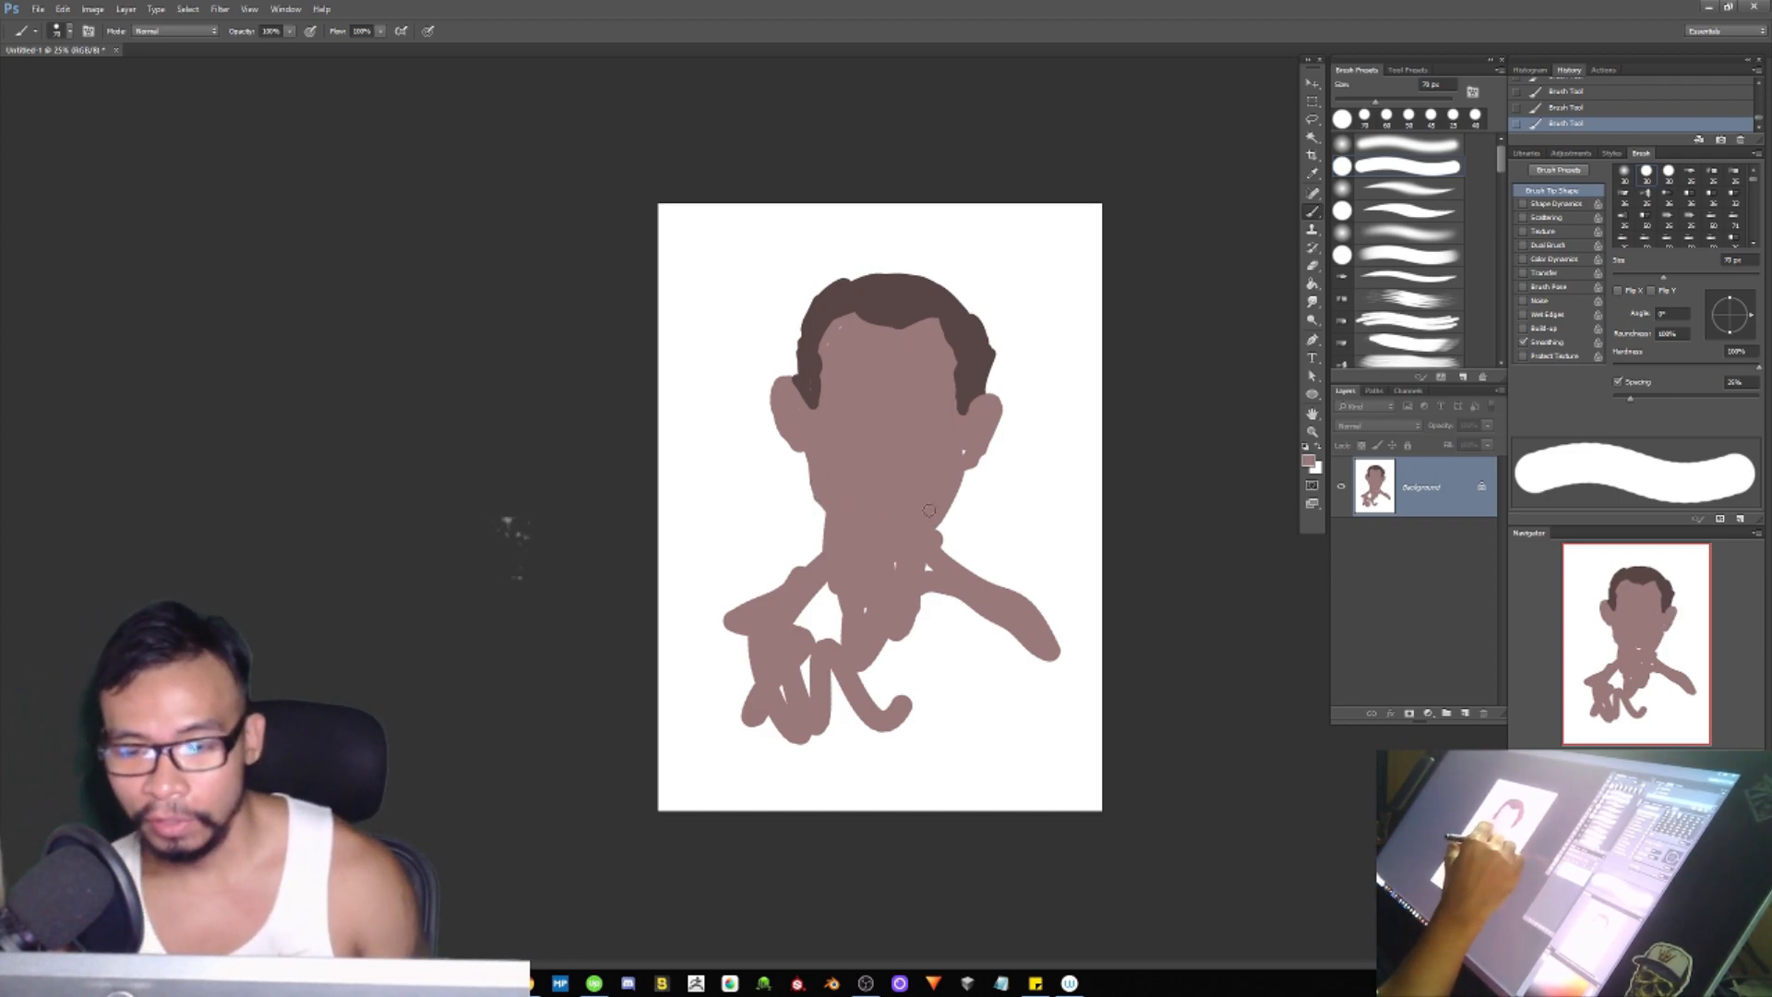
{"action": "mouse_move", "coordinate": [958, 508]}
{"action": "left_mouse_down"}
{"action": "mouse_move", "coordinate": [926, 522]}
{"action": "mouse_move", "coordinate": [950, 513]}
{"action": "mouse_move", "coordinate": [950, 556]}
{"action": "left_mouse_up"}
{"action": "mouse_move", "coordinate": [843, 607]}
{"action": "left_mouse_down"}
{"action": "mouse_move", "coordinate": [837, 560]}
{"action": "mouse_move", "coordinate": [843, 626]}
{"action": "left_mouse_up"}
Step: Fill in the lower neck and paint a dark red jacket over both shoulders with a larger brush, covering the remaining gaps
{"action": "key", "text": "bracketright"}
{"action": "key", "text": "bracketright"}
{"action": "key", "text": "bracketright"}
{"action": "left_click_drag", "start_coordinate": [790, 609], "coordinate": [868, 722]}
{"action": "mouse_move", "coordinate": [724, 627]}
{"action": "left_mouse_down"}
{"action": "mouse_move", "coordinate": [704, 723]}
{"action": "mouse_move", "coordinate": [755, 687]}
{"action": "left_mouse_up"}
{"action": "mouse_move", "coordinate": [768, 609]}
{"action": "left_mouse_down"}
{"action": "mouse_move", "coordinate": [721, 644]}
{"action": "mouse_move", "coordinate": [769, 604]}
{"action": "mouse_move", "coordinate": [669, 658]}
{"action": "mouse_move", "coordinate": [779, 779]}
{"action": "mouse_move", "coordinate": [740, 643]}
{"action": "mouse_move", "coordinate": [736, 779]}
{"action": "mouse_move", "coordinate": [660, 753]}
{"action": "mouse_move", "coordinate": [745, 822]}
{"action": "left_mouse_up"}
{"action": "mouse_move", "coordinate": [1020, 628]}
{"action": "left_mouse_down"}
{"action": "mouse_move", "coordinate": [974, 756]}
{"action": "mouse_move", "coordinate": [993, 611]}
{"action": "mouse_move", "coordinate": [948, 828]}
{"action": "mouse_move", "coordinate": [1016, 655]}
{"action": "mouse_move", "coordinate": [1066, 755]}
{"action": "mouse_move", "coordinate": [1090, 726]}
{"action": "mouse_move", "coordinate": [1015, 620]}
{"action": "mouse_move", "coordinate": [1108, 689]}
{"action": "mouse_move", "coordinate": [1011, 811]}
{"action": "mouse_move", "coordinate": [971, 786]}
{"action": "mouse_move", "coordinate": [1114, 809]}
{"action": "mouse_move", "coordinate": [1041, 638]}
{"action": "mouse_move", "coordinate": [1039, 766]}
{"action": "mouse_move", "coordinate": [1108, 778]}
{"action": "left_mouse_up"}
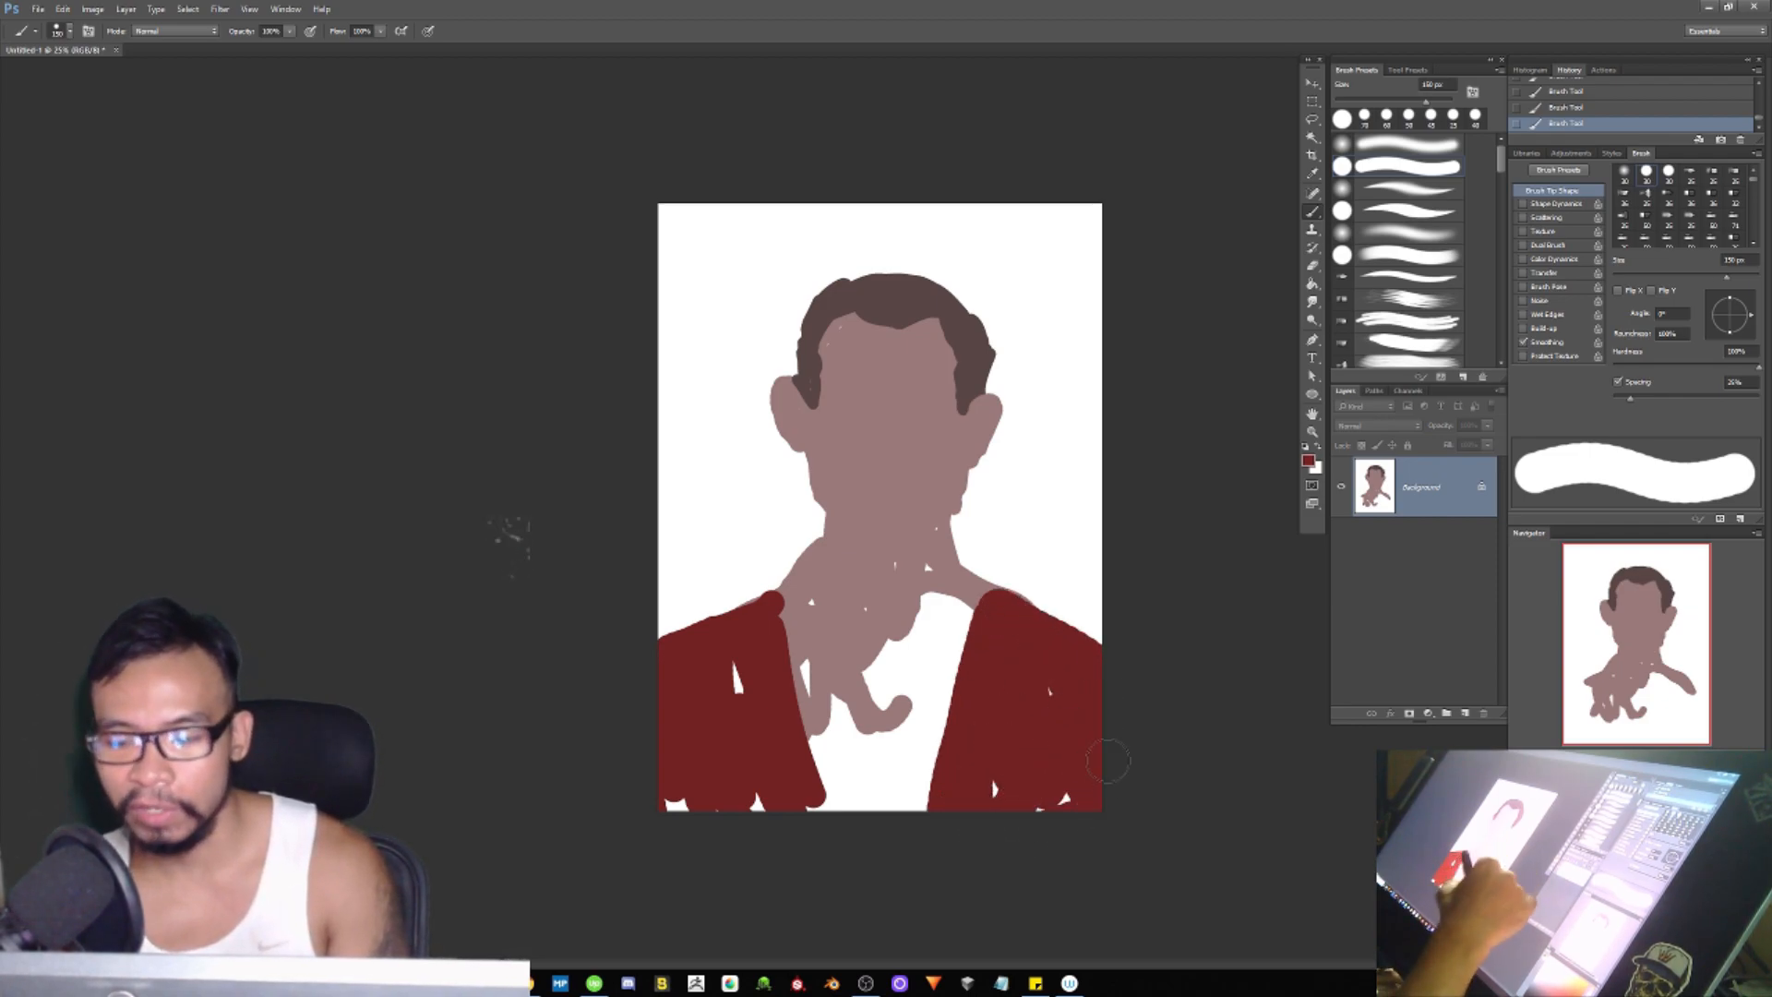
{"action": "left_click_drag", "start_coordinate": [1071, 692], "coordinate": [1107, 657]}
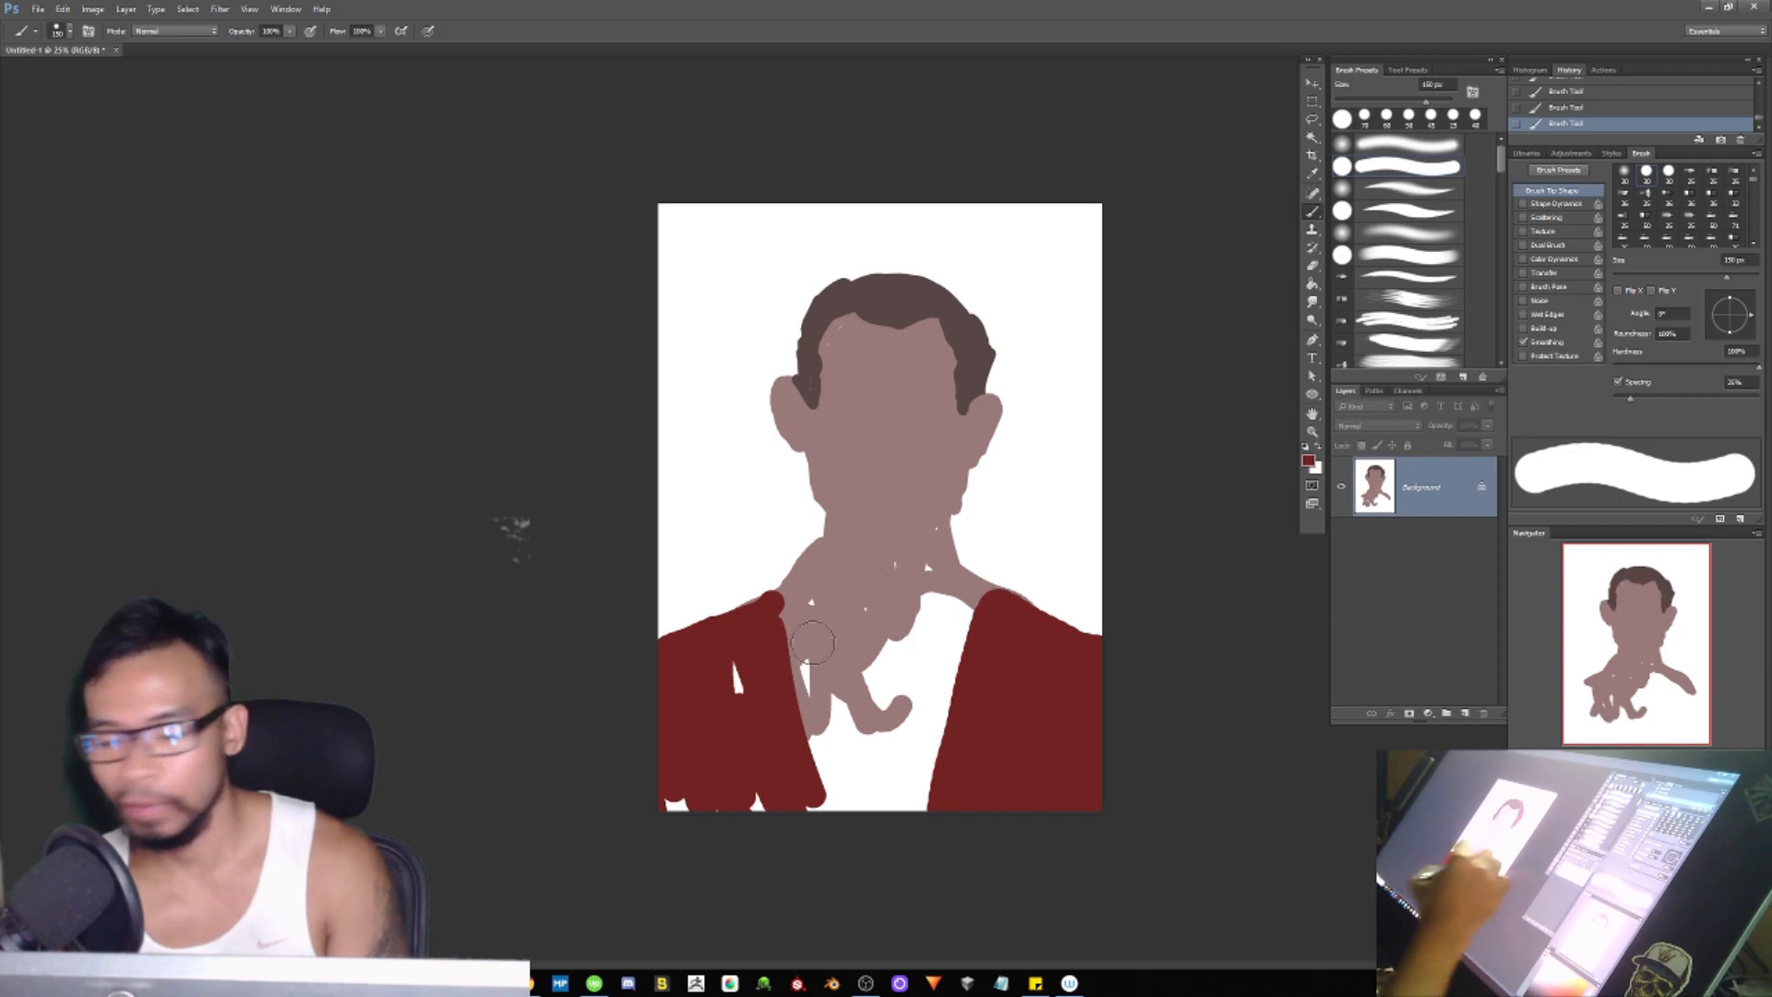
{"action": "mouse_move", "coordinate": [771, 829]}
{"action": "left_mouse_down"}
{"action": "mouse_move", "coordinate": [722, 690]}
{"action": "mouse_move", "coordinate": [677, 849]}
{"action": "left_mouse_up"}
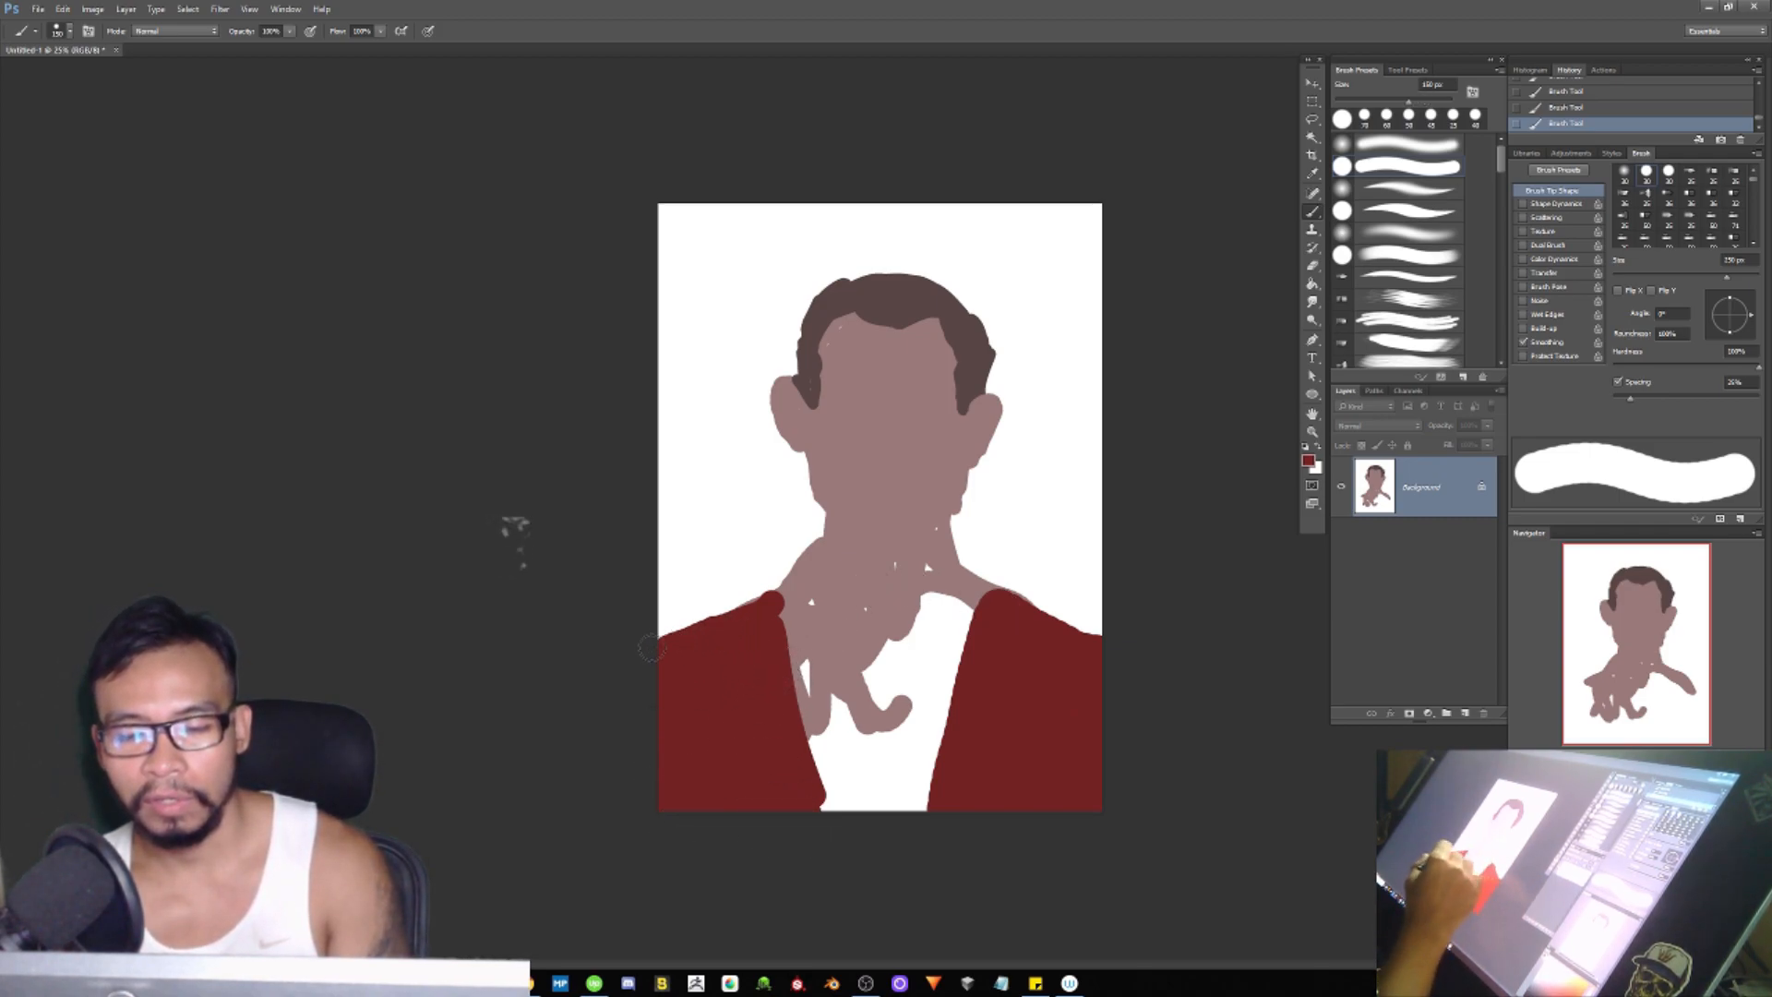
{"action": "left_click_drag", "start_coordinate": [650, 646], "coordinate": [758, 591]}
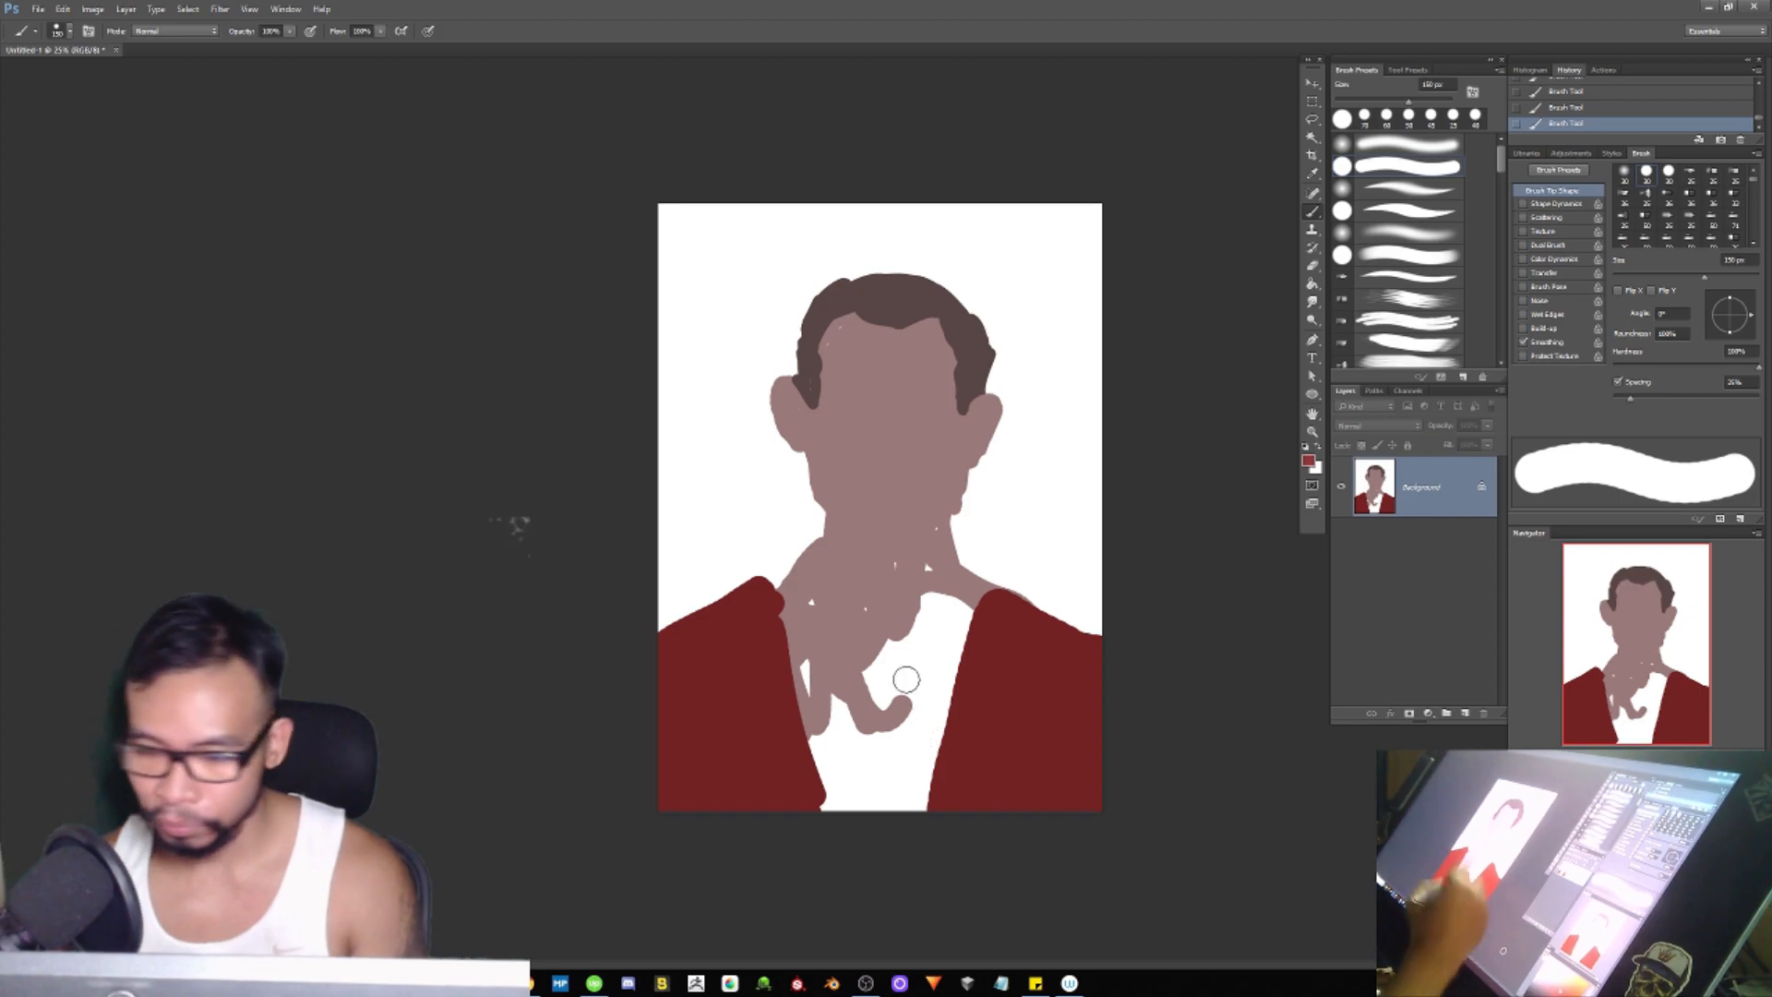
Step: Paint an ochre vest along the jacket's inner edges and a green V-shaped shirt collar inside it
{"action": "left_click_drag", "start_coordinate": [799, 646], "coordinate": [814, 803]}
{"action": "left_click_drag", "start_coordinate": [816, 679], "coordinate": [854, 798]}
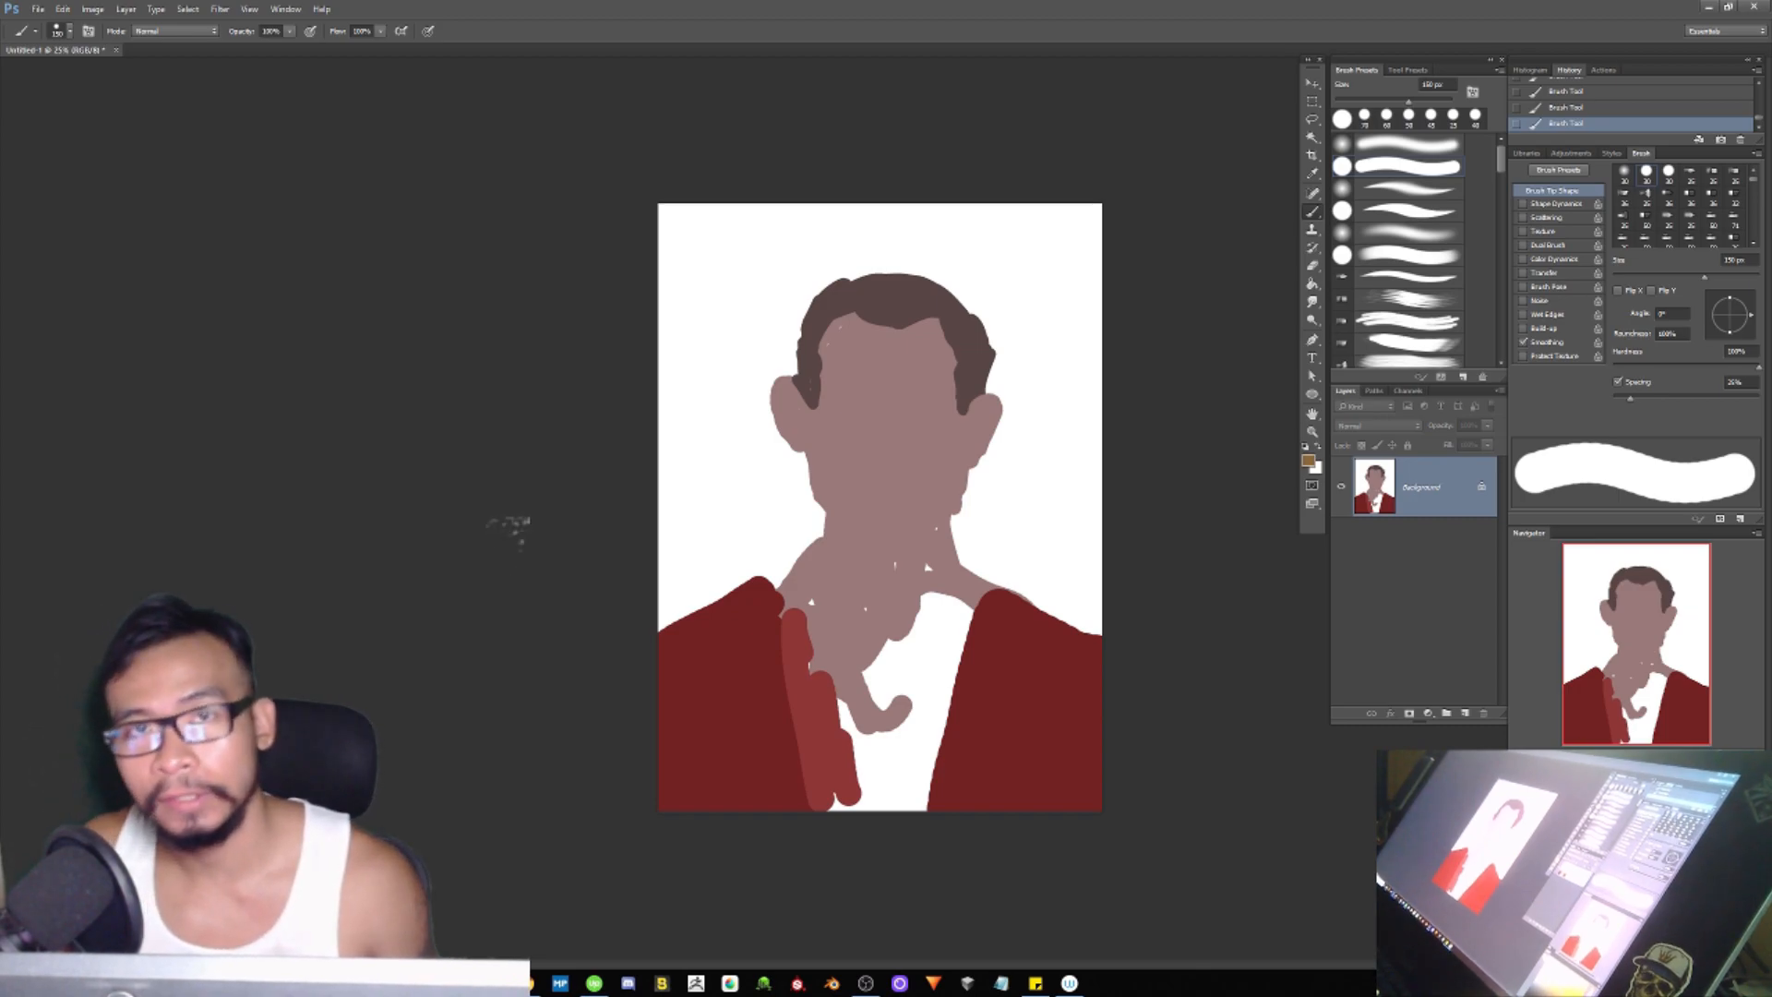
{"action": "mouse_move", "coordinate": [785, 616]}
{"action": "left_mouse_down"}
{"action": "mouse_move", "coordinate": [803, 782]}
{"action": "mouse_move", "coordinate": [853, 812]}
{"action": "left_mouse_up"}
{"action": "left_click_drag", "start_coordinate": [840, 729], "coordinate": [872, 764]}
{"action": "mouse_move", "coordinate": [805, 632]}
{"action": "left_mouse_down"}
{"action": "mouse_move", "coordinate": [860, 784]}
{"action": "mouse_move", "coordinate": [894, 776]}
{"action": "mouse_move", "coordinate": [944, 657]}
{"action": "mouse_move", "coordinate": [933, 762]}
{"action": "mouse_move", "coordinate": [981, 593]}
{"action": "mouse_move", "coordinate": [960, 817]}
{"action": "mouse_move", "coordinate": [956, 727]}
{"action": "mouse_move", "coordinate": [924, 788]}
{"action": "mouse_move", "coordinate": [914, 674]}
{"action": "mouse_move", "coordinate": [934, 735]}
{"action": "mouse_move", "coordinate": [911, 803]}
{"action": "mouse_move", "coordinate": [875, 804]}
{"action": "mouse_move", "coordinate": [908, 753]}
{"action": "mouse_move", "coordinate": [880, 788]}
{"action": "mouse_move", "coordinate": [908, 800]}
{"action": "mouse_move", "coordinate": [949, 665]}
{"action": "left_mouse_up"}
{"action": "left_click_drag", "start_coordinate": [777, 591], "coordinate": [782, 628]}
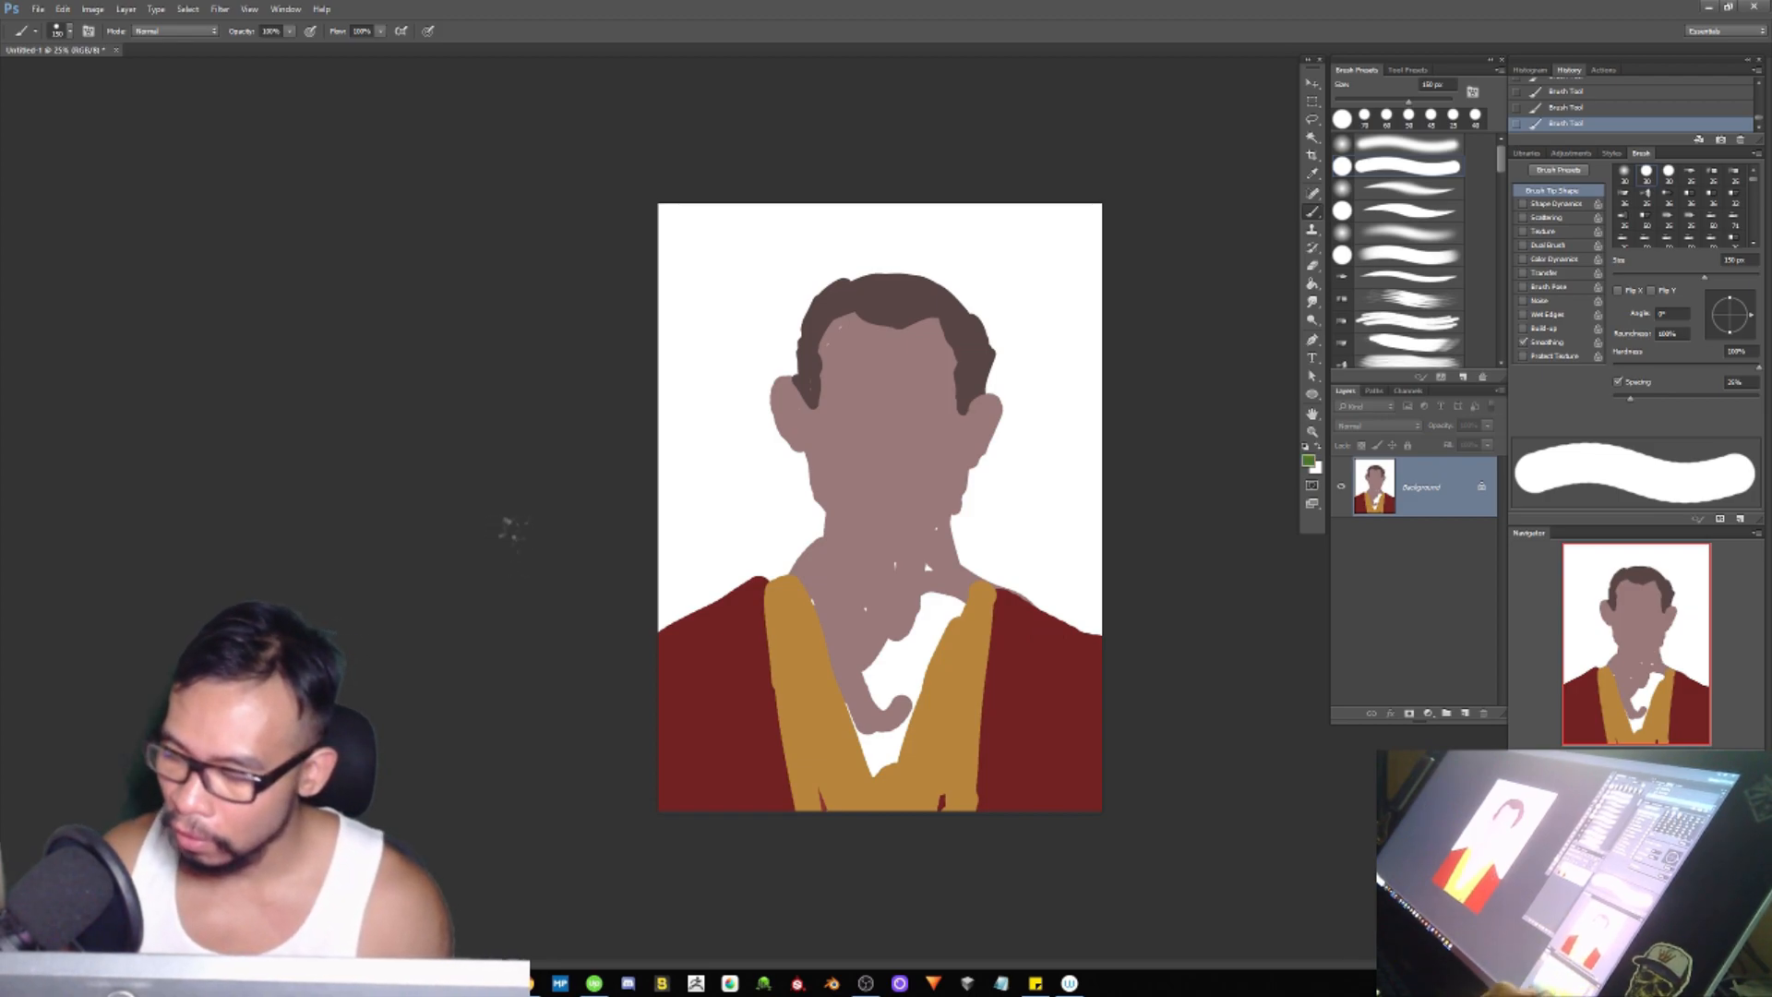
{"action": "mouse_move", "coordinate": [816, 582]}
{"action": "left_mouse_down"}
{"action": "mouse_move", "coordinate": [879, 775]}
{"action": "mouse_move", "coordinate": [891, 668]}
{"action": "mouse_move", "coordinate": [894, 747]}
{"action": "mouse_move", "coordinate": [949, 601]}
{"action": "mouse_move", "coordinate": [910, 624]}
{"action": "mouse_move", "coordinate": [825, 582]}
{"action": "left_mouse_up"}
{"action": "mouse_move", "coordinate": [816, 554]}
{"action": "left_mouse_down"}
{"action": "mouse_move", "coordinate": [810, 629]}
{"action": "mouse_move", "coordinate": [836, 590]}
{"action": "mouse_move", "coordinate": [885, 688]}
{"action": "mouse_move", "coordinate": [868, 691]}
{"action": "mouse_move", "coordinate": [941, 635]}
{"action": "mouse_move", "coordinate": [916, 712]}
{"action": "mouse_move", "coordinate": [968, 580]}
{"action": "mouse_move", "coordinate": [942, 571]}
{"action": "mouse_move", "coordinate": [895, 651]}
{"action": "mouse_move", "coordinate": [967, 565]}
{"action": "left_mouse_up"}
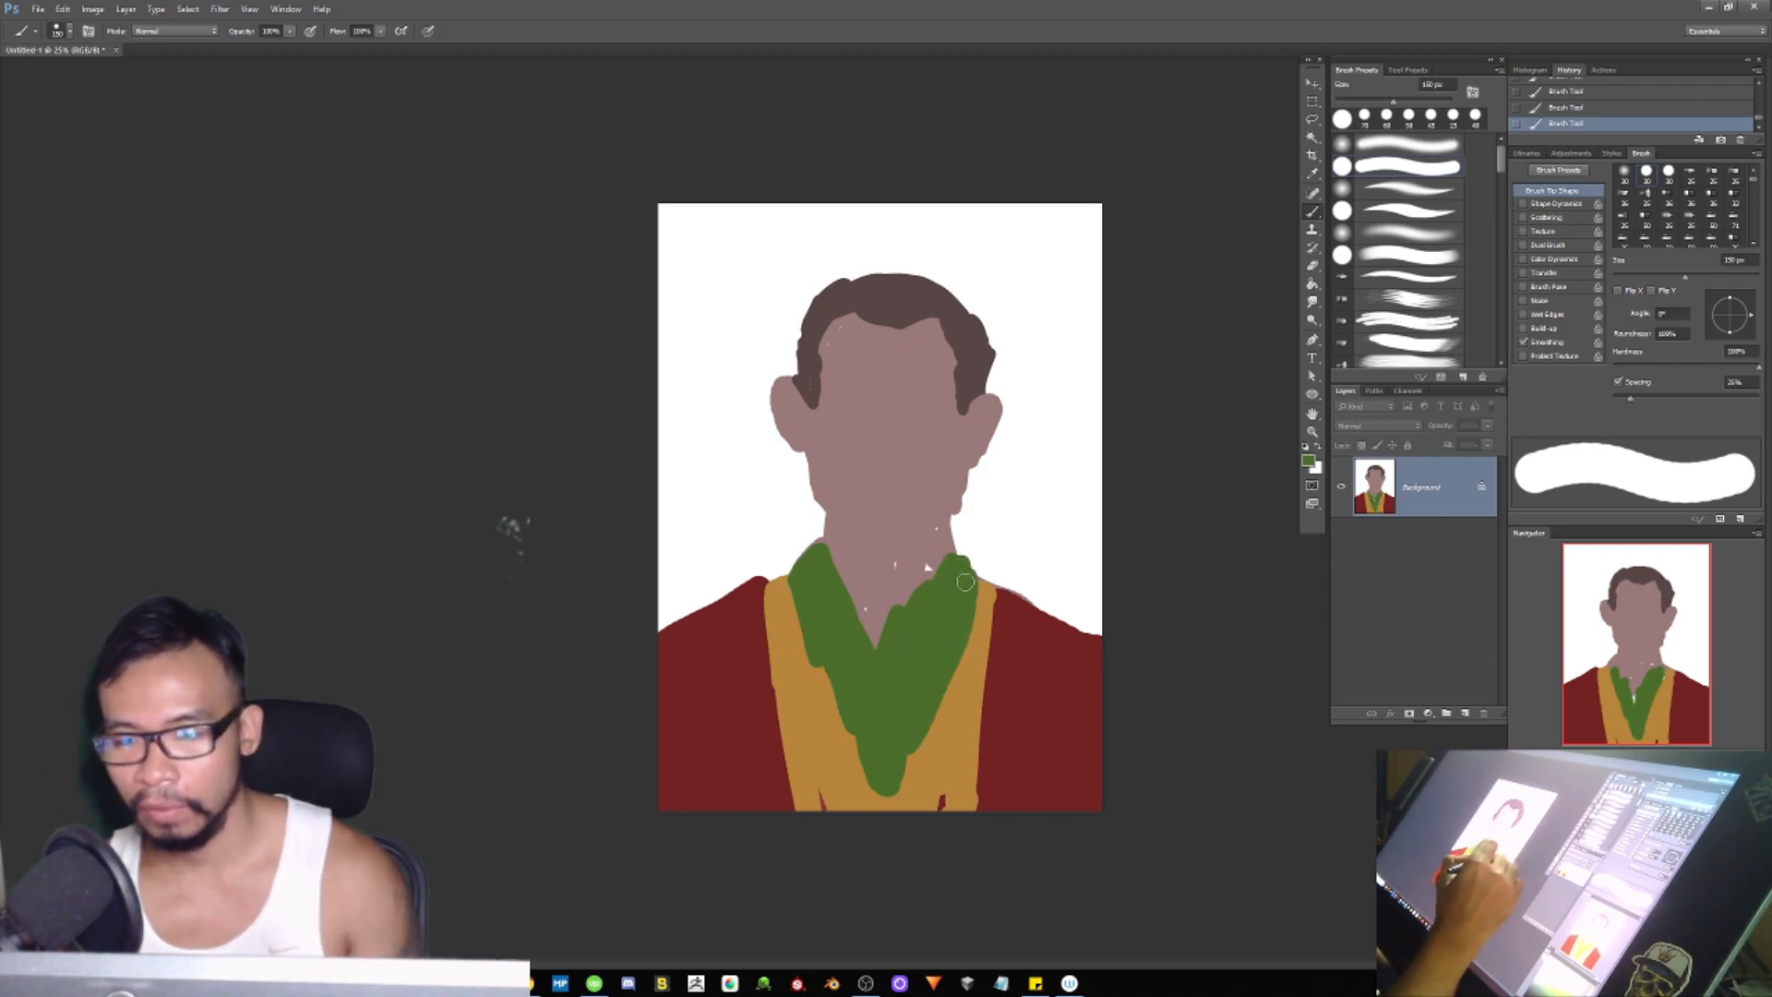
Step: Sample the skin tone and reshape the jaw, neck, right ear and temples with it
{"action": "left_click", "coordinate": [829, 421], "text": "alt"}
{"action": "left_click_drag", "start_coordinate": [806, 454], "coordinate": [813, 490]}
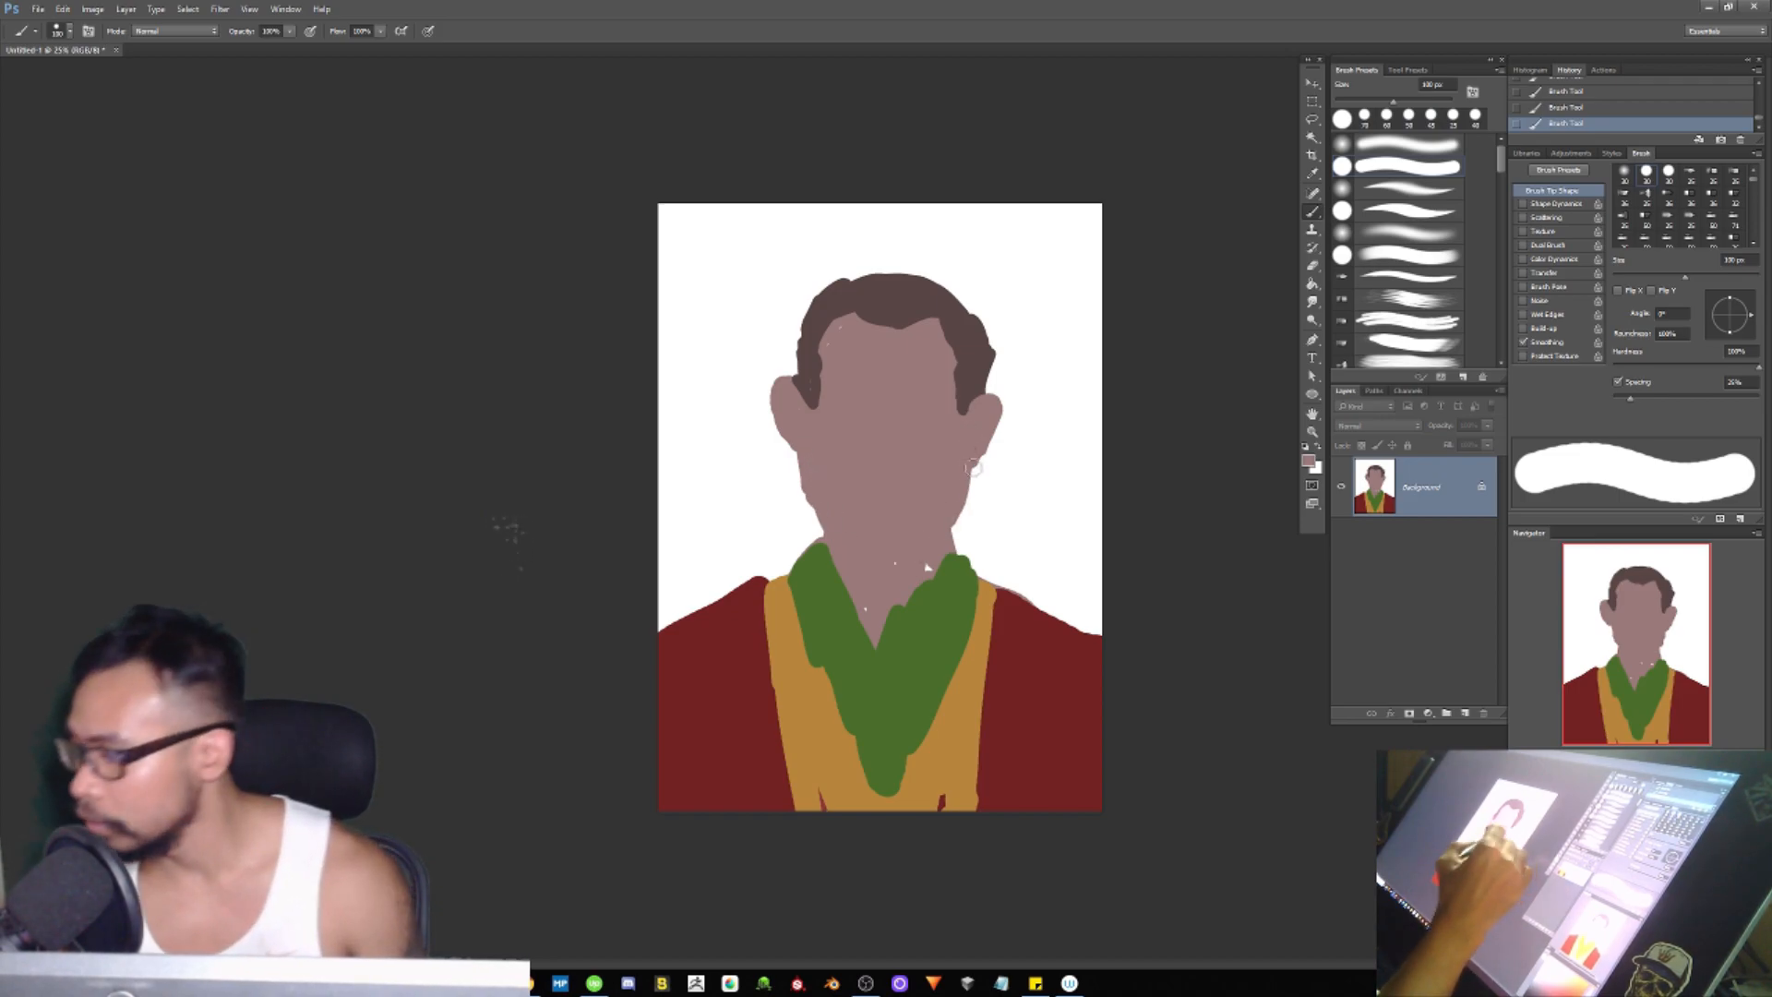
{"action": "mouse_move", "coordinate": [934, 552]}
{"action": "left_mouse_down"}
{"action": "mouse_move", "coordinate": [909, 580]}
{"action": "mouse_move", "coordinate": [994, 394]}
{"action": "left_mouse_up"}
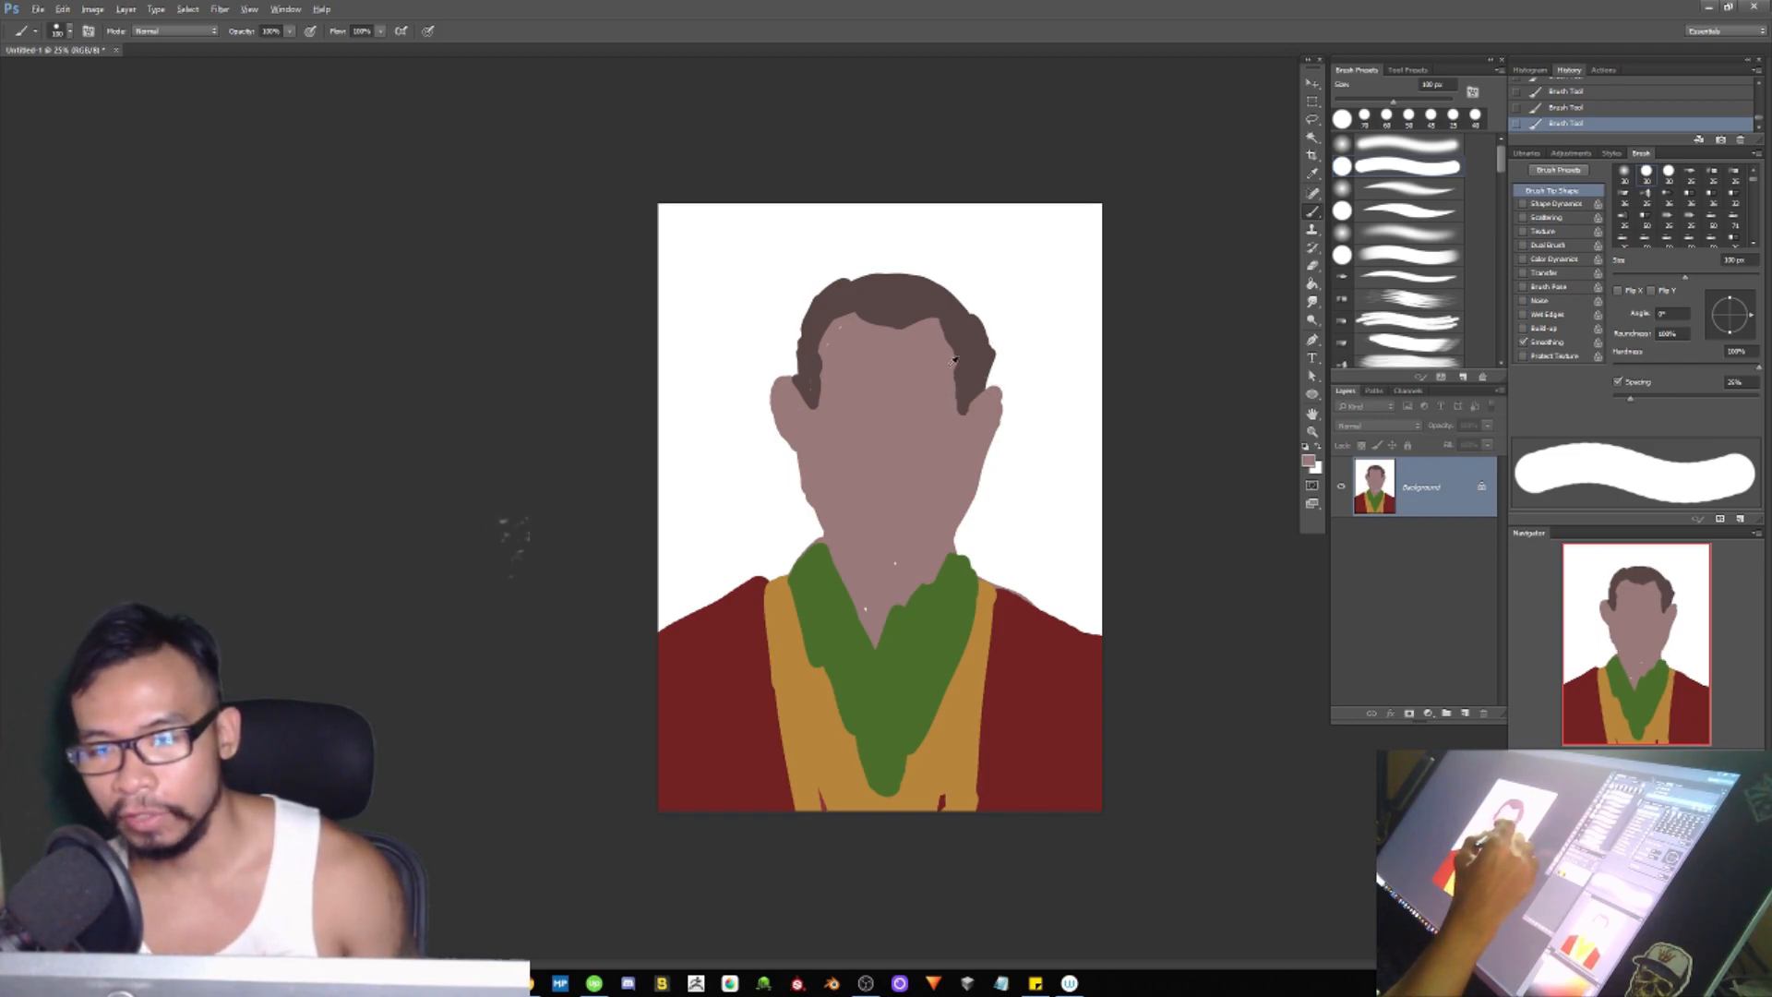
{"action": "mouse_move", "coordinate": [830, 358]}
{"action": "left_mouse_down"}
{"action": "mouse_move", "coordinate": [822, 409]}
{"action": "mouse_move", "coordinate": [849, 320]}
{"action": "mouse_move", "coordinate": [924, 319]}
{"action": "mouse_move", "coordinate": [952, 347]}
{"action": "left_mouse_up"}
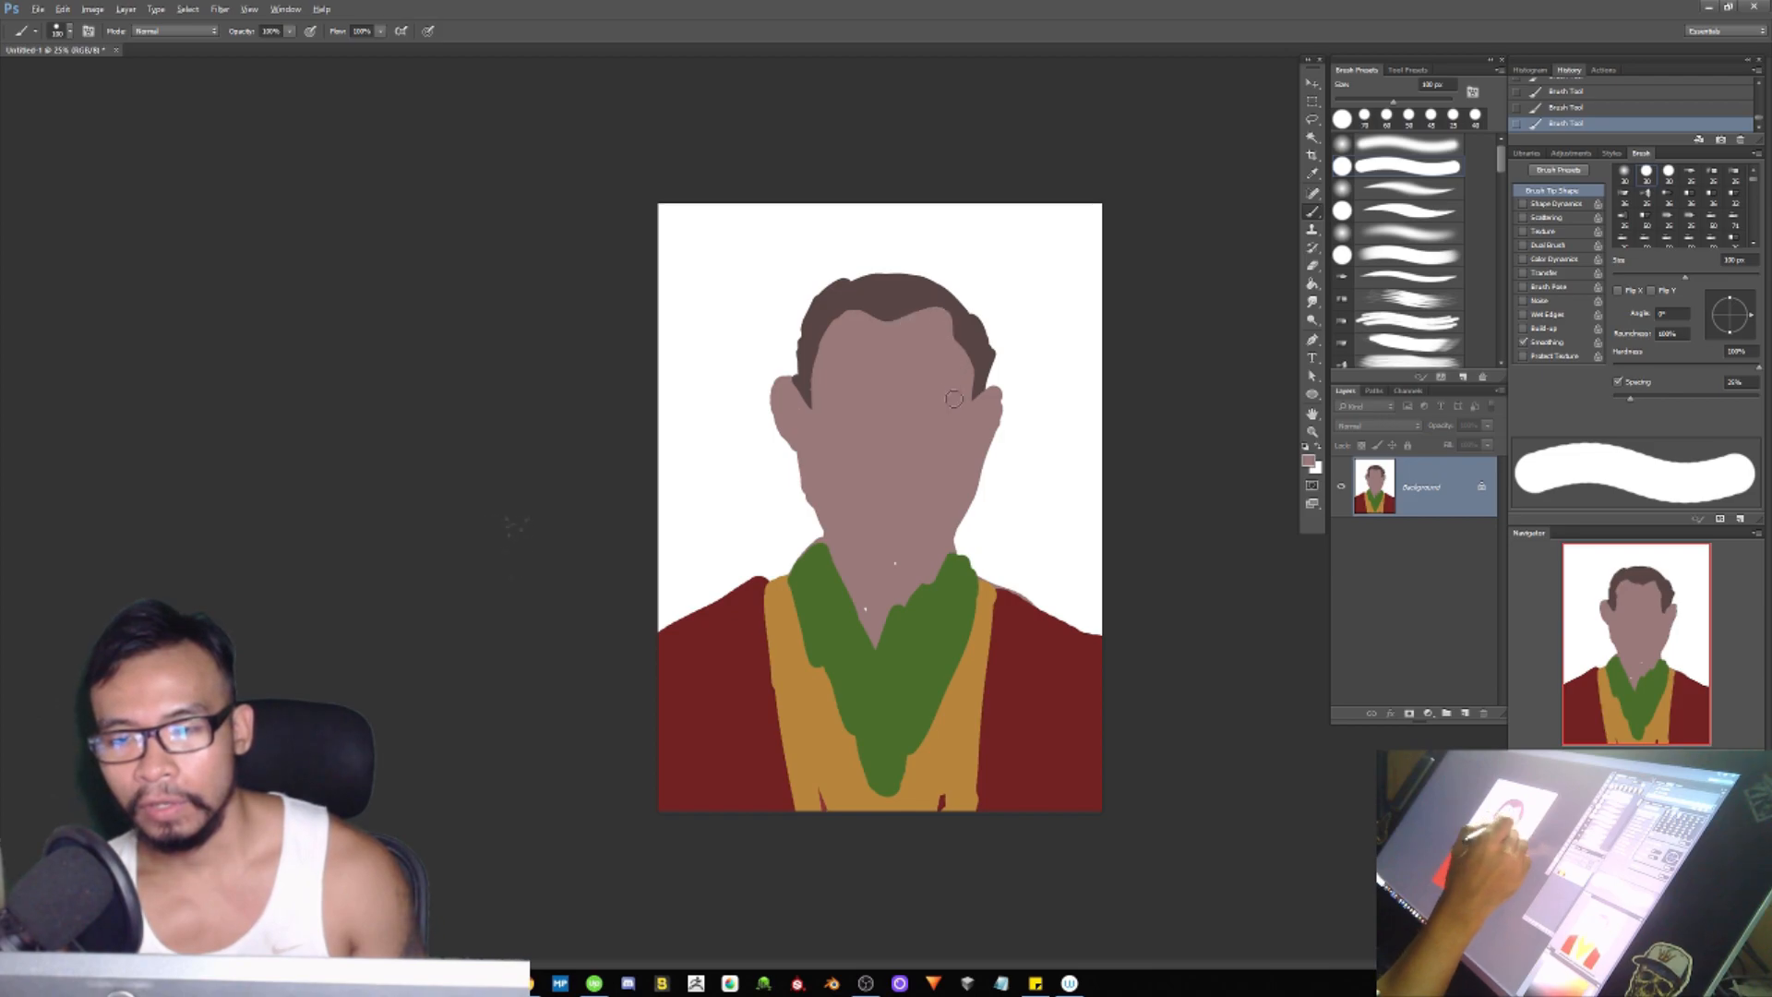
Step: Widen the hair and paint over it in dark green, adding long wavy locks down both sides to the shoulders
{"action": "left_click", "coordinate": [969, 329], "text": "alt"}
{"action": "left_click_drag", "start_coordinate": [948, 285], "coordinate": [993, 336]}
{"action": "mouse_move", "coordinate": [803, 304]}
{"action": "left_mouse_down"}
{"action": "mouse_move", "coordinate": [785, 337]}
{"action": "mouse_move", "coordinate": [795, 371]}
{"action": "left_mouse_up"}
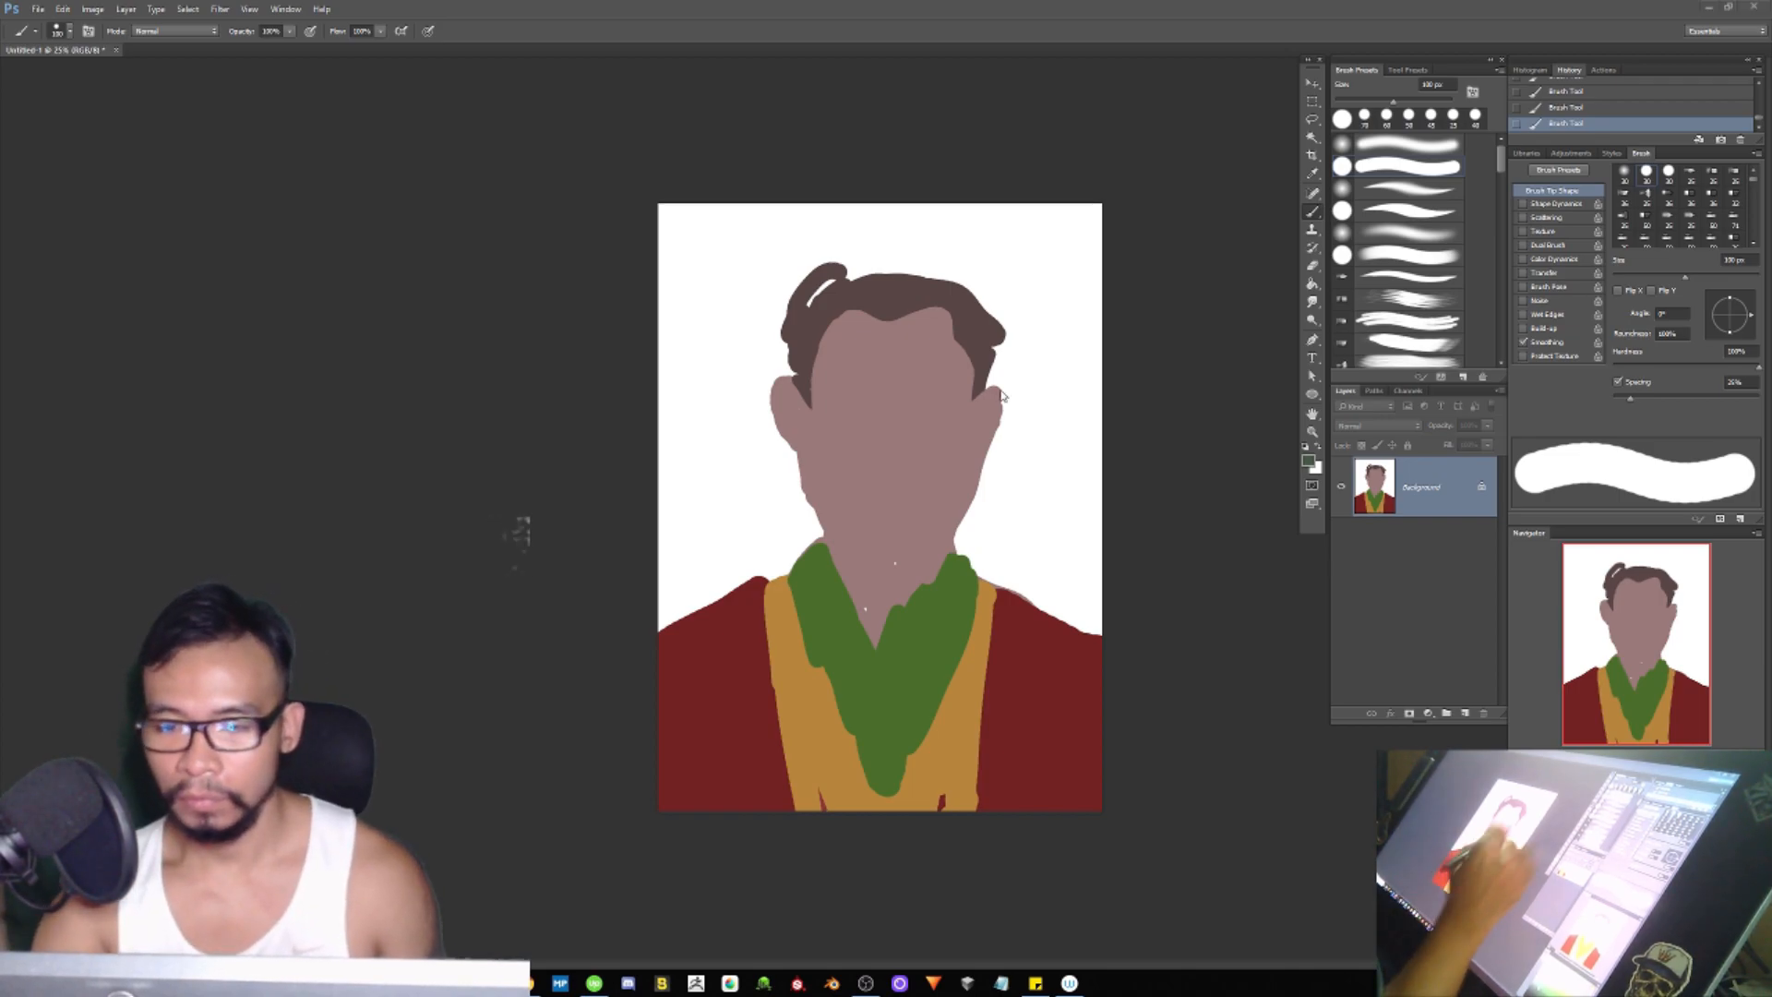
{"action": "mouse_move", "coordinate": [995, 350]}
{"action": "left_mouse_down"}
{"action": "mouse_move", "coordinate": [996, 374]}
{"action": "mouse_move", "coordinate": [939, 272]}
{"action": "mouse_move", "coordinate": [884, 254]}
{"action": "mouse_move", "coordinate": [823, 284]}
{"action": "mouse_move", "coordinate": [835, 257]}
{"action": "mouse_move", "coordinate": [773, 332]}
{"action": "mouse_move", "coordinate": [746, 411]}
{"action": "mouse_move", "coordinate": [780, 382]}
{"action": "mouse_move", "coordinate": [757, 424]}
{"action": "mouse_move", "coordinate": [816, 355]}
{"action": "left_mouse_up"}
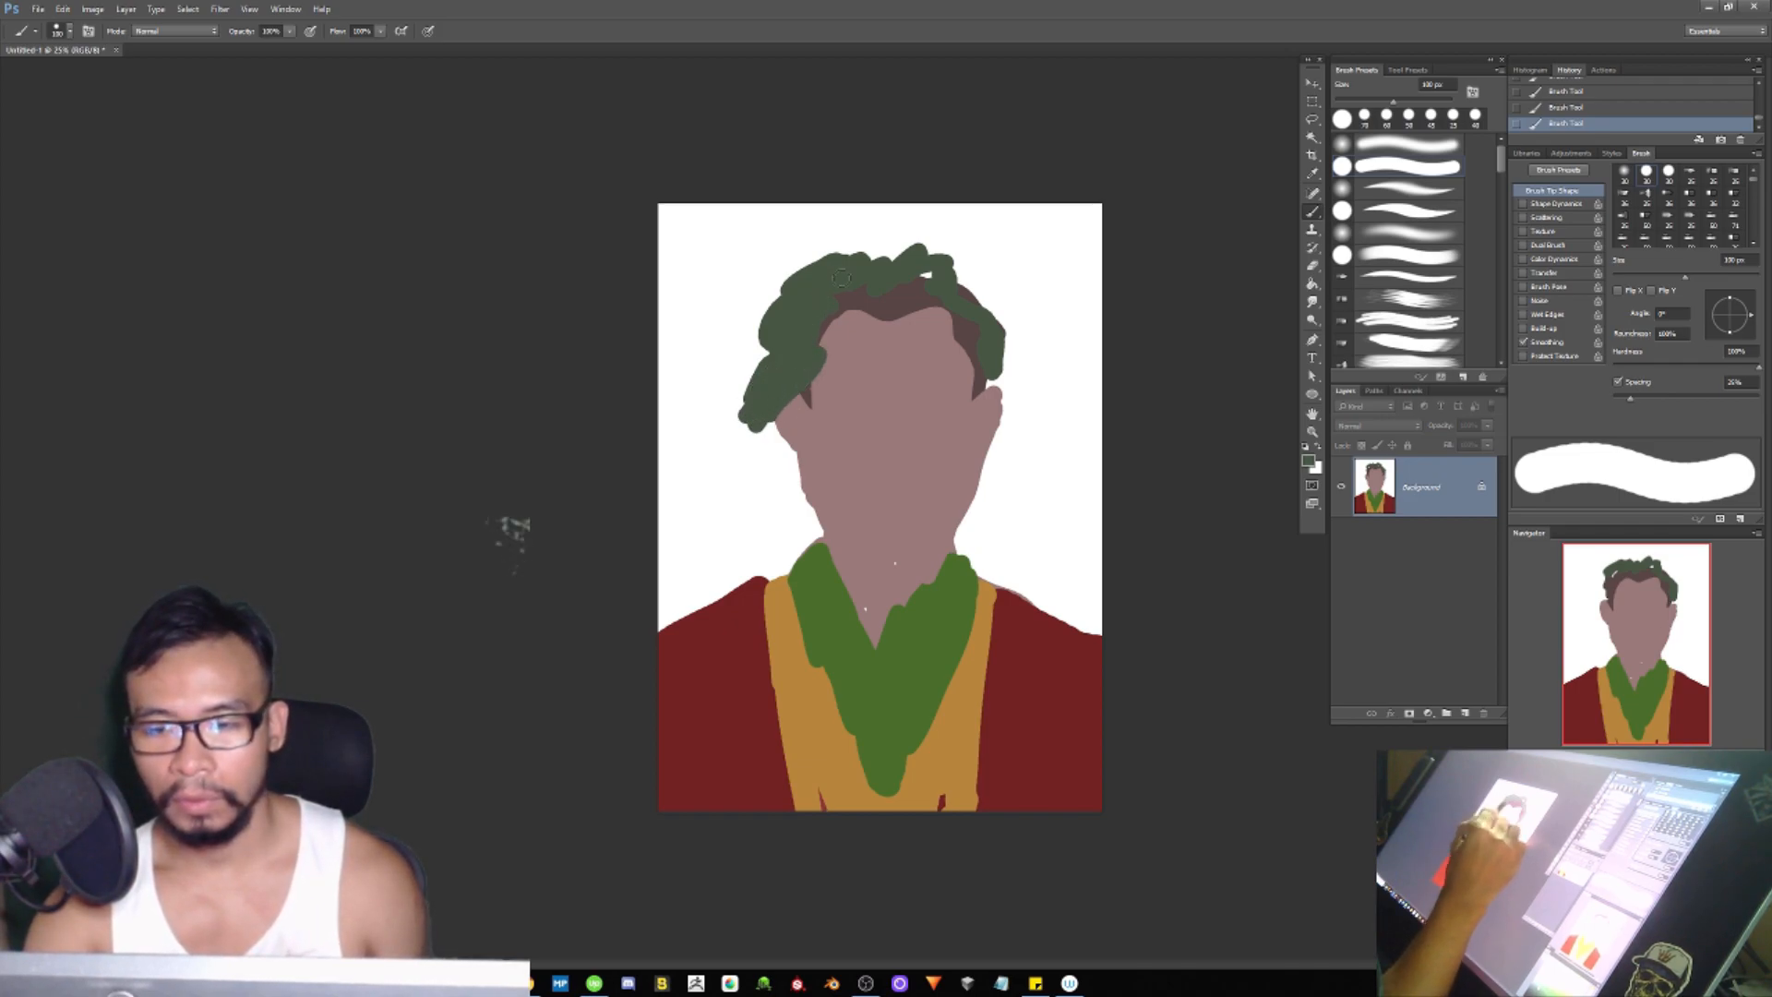
{"action": "mouse_move", "coordinate": [895, 254]}
{"action": "left_mouse_down"}
{"action": "mouse_move", "coordinate": [985, 288]}
{"action": "mouse_move", "coordinate": [1020, 422]}
{"action": "mouse_move", "coordinate": [1008, 453]}
{"action": "mouse_move", "coordinate": [1022, 406]}
{"action": "mouse_move", "coordinate": [985, 466]}
{"action": "mouse_move", "coordinate": [987, 522]}
{"action": "mouse_move", "coordinate": [1014, 561]}
{"action": "mouse_move", "coordinate": [1066, 574]}
{"action": "left_mouse_up"}
{"action": "mouse_move", "coordinate": [752, 426]}
{"action": "left_mouse_down"}
{"action": "mouse_move", "coordinate": [752, 477]}
{"action": "mouse_move", "coordinate": [778, 497]}
{"action": "mouse_move", "coordinate": [755, 432]}
{"action": "mouse_move", "coordinate": [780, 458]}
{"action": "mouse_move", "coordinate": [775, 443]}
{"action": "mouse_move", "coordinate": [759, 508]}
{"action": "mouse_move", "coordinate": [791, 466]}
{"action": "mouse_move", "coordinate": [746, 547]}
{"action": "mouse_move", "coordinate": [799, 527]}
{"action": "mouse_move", "coordinate": [773, 440]}
{"action": "mouse_move", "coordinate": [789, 475]}
{"action": "left_mouse_up"}
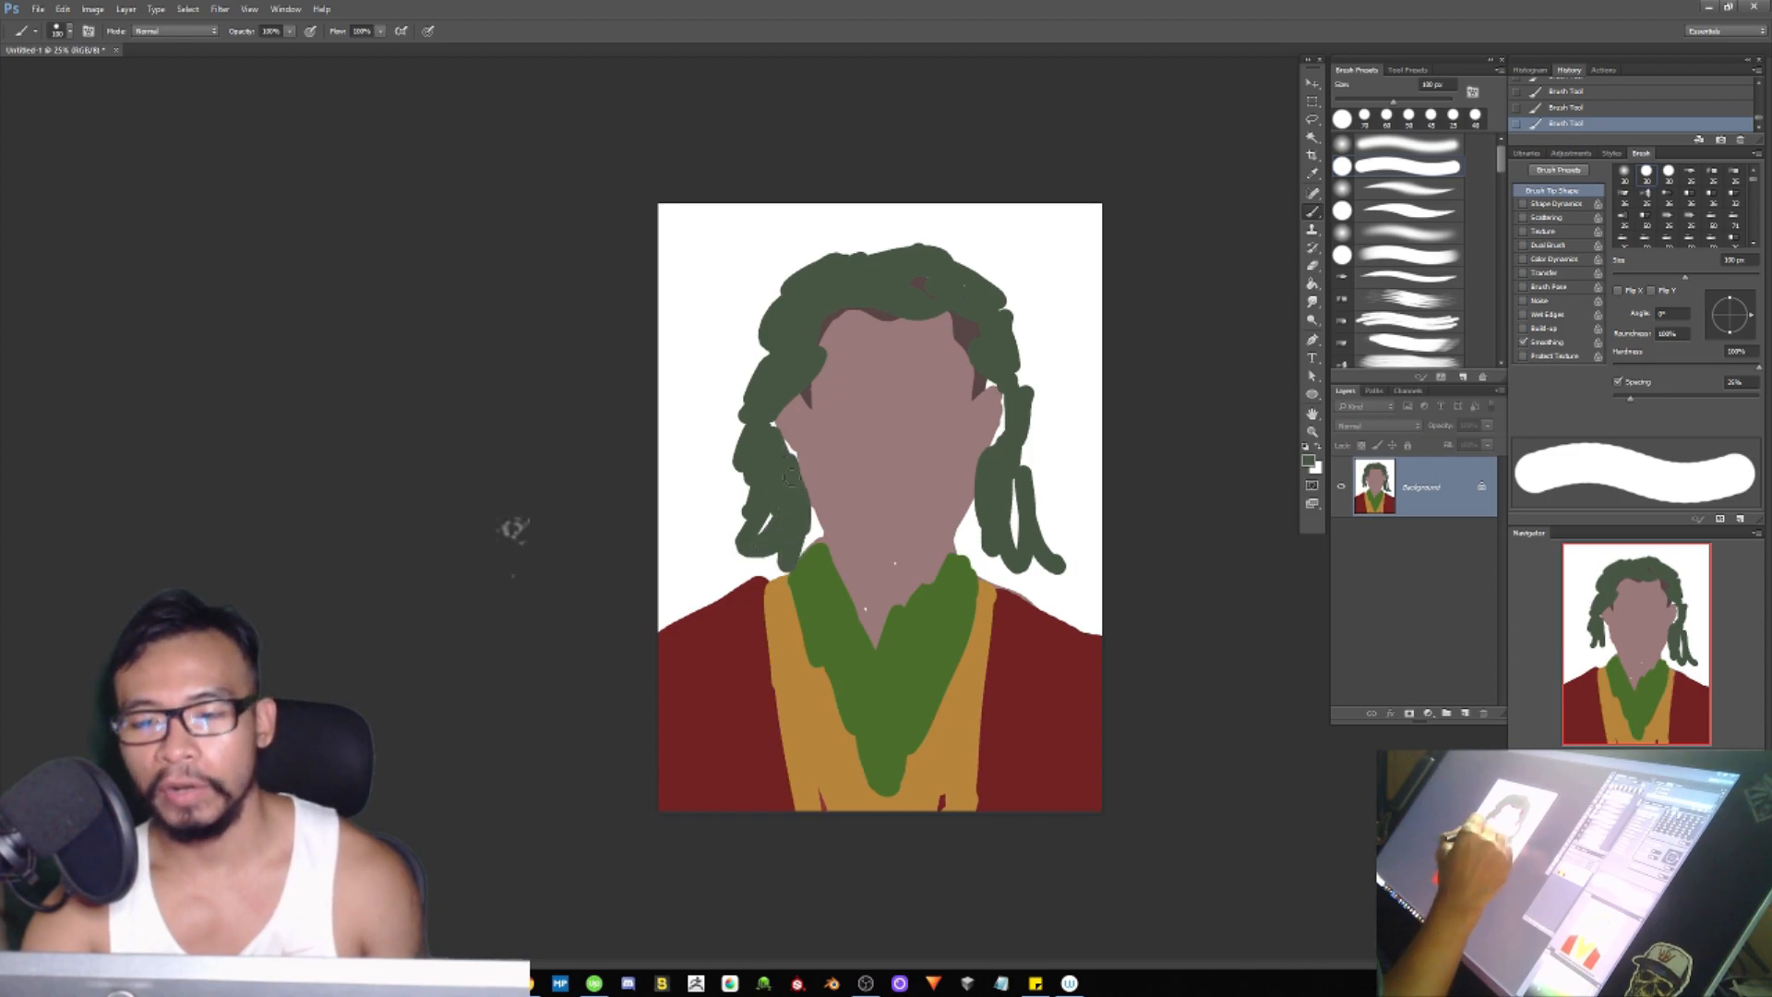
Step: Cover the brown hair left along the forehead and temples using sampled skin and green hair colours
{"action": "left_click", "coordinate": [808, 398], "text": "alt"}
{"action": "mouse_move", "coordinate": [786, 405]}
{"action": "left_mouse_down"}
{"action": "mouse_move", "coordinate": [775, 433]}
{"action": "mouse_move", "coordinate": [832, 373]}
{"action": "mouse_move", "coordinate": [820, 410]}
{"action": "left_mouse_up"}
{"action": "left_click", "coordinate": [784, 381], "text": "alt"}
{"action": "mouse_move", "coordinate": [837, 316]}
{"action": "left_mouse_down"}
{"action": "mouse_move", "coordinate": [901, 337]}
{"action": "mouse_move", "coordinate": [948, 323]}
{"action": "mouse_move", "coordinate": [967, 387]}
{"action": "mouse_move", "coordinate": [998, 337]}
{"action": "mouse_move", "coordinate": [995, 404]}
{"action": "left_mouse_up"}
{"action": "left_click", "coordinate": [998, 329], "text": "alt"}
Step: Sample the skin tone and widen the forehead, left temple and left side of the jaw
{"action": "left_click", "coordinate": [955, 444], "text": "alt"}
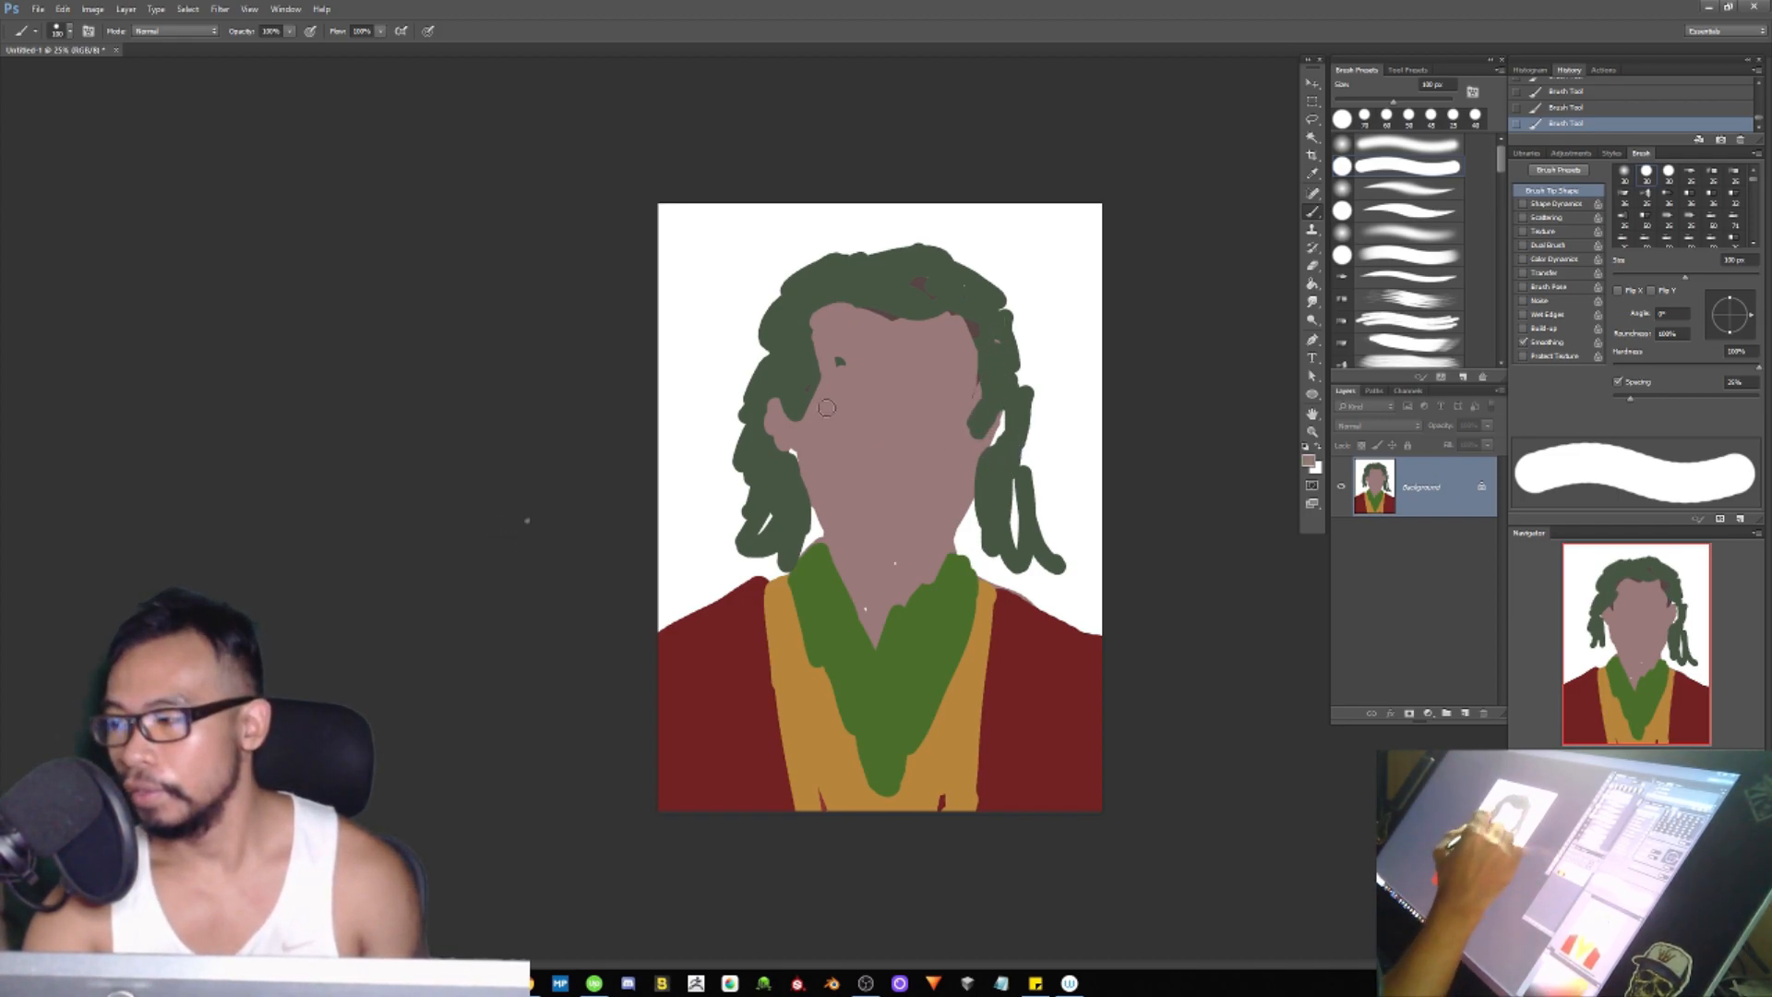
{"action": "mouse_move", "coordinate": [804, 422]}
{"action": "left_mouse_down"}
{"action": "mouse_move", "coordinate": [805, 330]}
{"action": "mouse_move", "coordinate": [802, 406]}
{"action": "left_mouse_up"}
{"action": "mouse_move", "coordinate": [954, 330]}
{"action": "left_mouse_down"}
{"action": "mouse_move", "coordinate": [978, 362]}
{"action": "mouse_move", "coordinate": [976, 434]}
{"action": "left_mouse_up"}
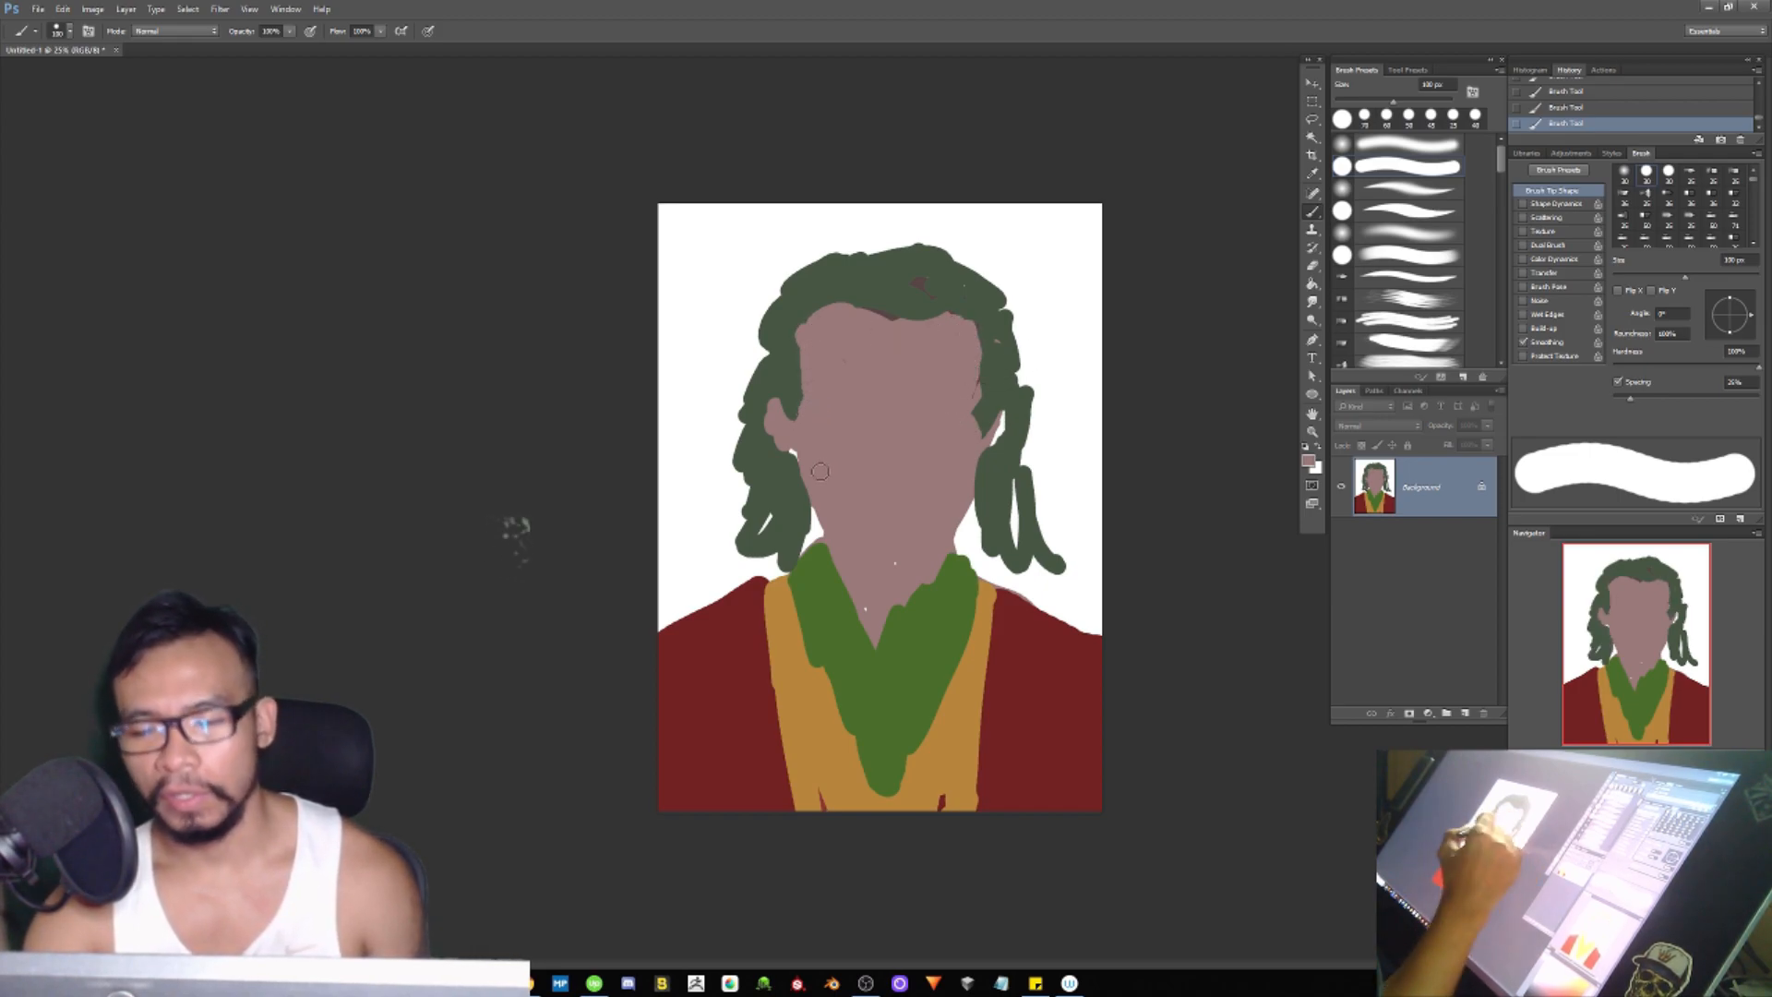
{"action": "left_click_drag", "start_coordinate": [804, 473], "coordinate": [819, 537]}
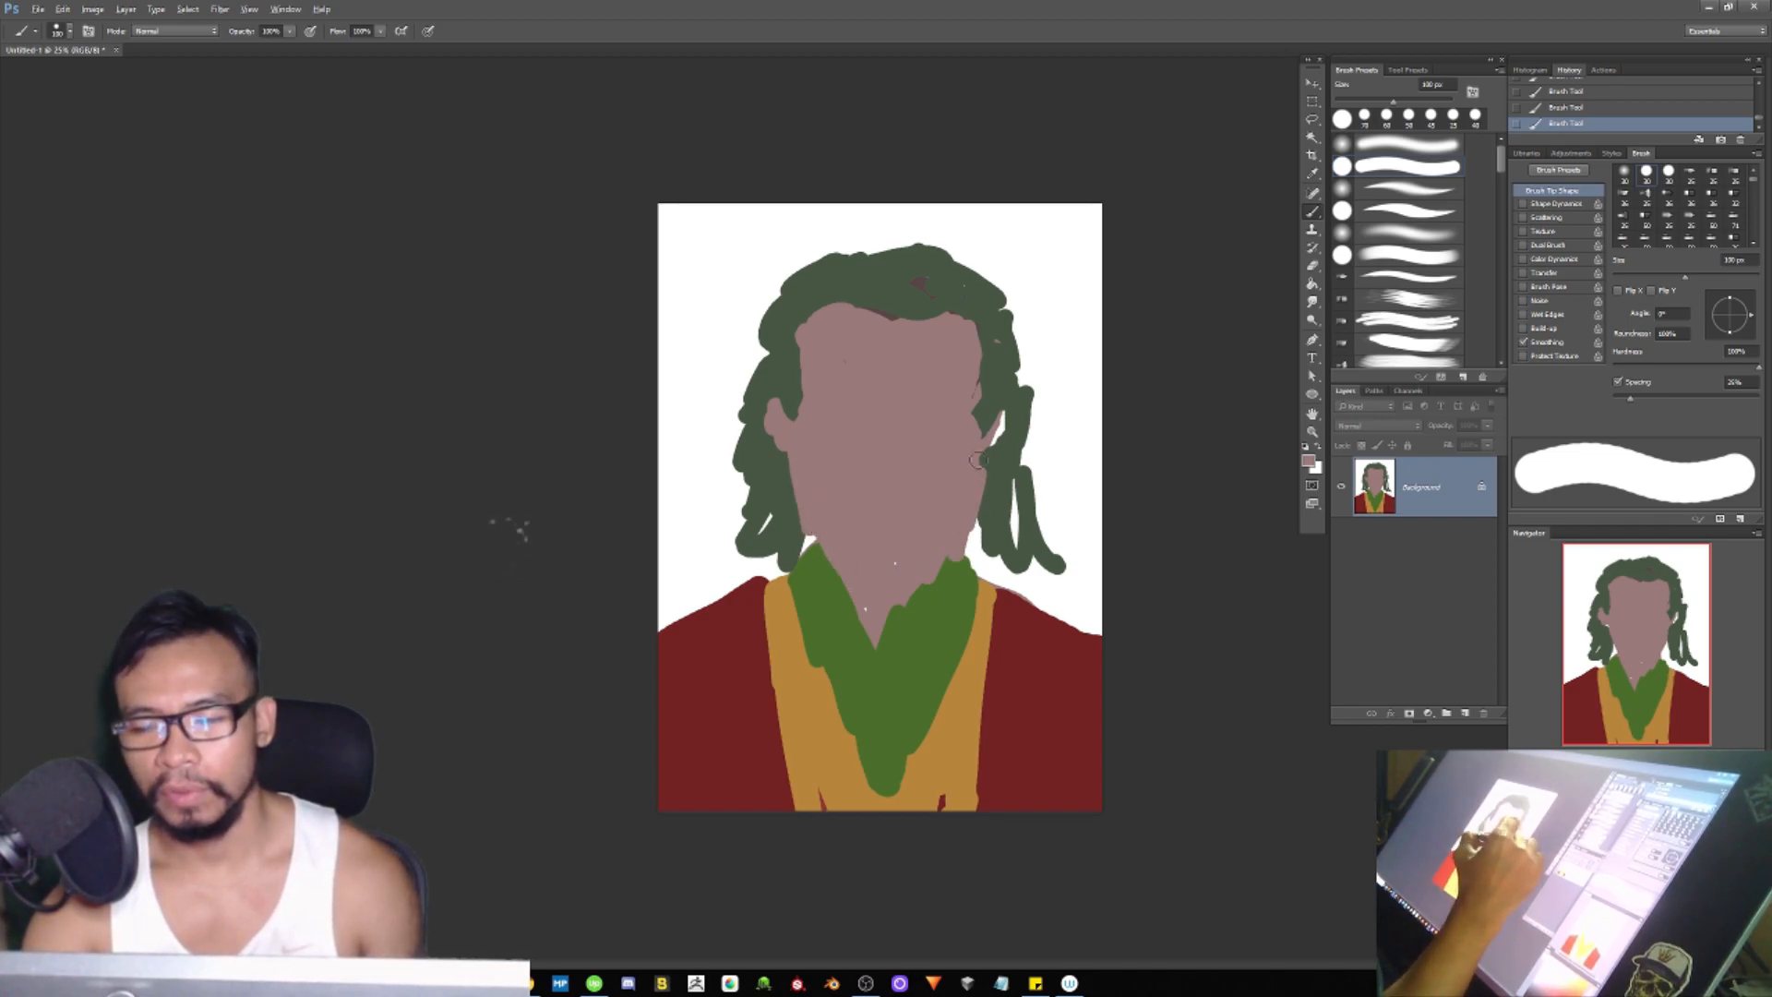
Step: Extend the right ear in skin tone and fill the green hair beside it and over the crown
{"action": "mouse_move", "coordinate": [1006, 504]}
{"action": "left_mouse_down"}
{"action": "mouse_move", "coordinate": [1029, 452]}
{"action": "mouse_move", "coordinate": [1003, 539]}
{"action": "mouse_move", "coordinate": [996, 512]}
{"action": "mouse_move", "coordinate": [1002, 539]}
{"action": "mouse_move", "coordinate": [1006, 464]}
{"action": "mouse_move", "coordinate": [1024, 449]}
{"action": "mouse_move", "coordinate": [1030, 538]}
{"action": "mouse_move", "coordinate": [1014, 504]}
{"action": "mouse_move", "coordinate": [991, 526]}
{"action": "mouse_move", "coordinate": [990, 502]}
{"action": "mouse_move", "coordinate": [1015, 550]}
{"action": "mouse_move", "coordinate": [1042, 534]}
{"action": "mouse_move", "coordinate": [1003, 471]}
{"action": "mouse_move", "coordinate": [1033, 426]}
{"action": "mouse_move", "coordinate": [1026, 470]}
{"action": "mouse_move", "coordinate": [1031, 379]}
{"action": "mouse_move", "coordinate": [996, 276]}
{"action": "mouse_move", "coordinate": [851, 257]}
{"action": "mouse_move", "coordinate": [932, 242]}
{"action": "left_mouse_up"}
{"action": "left_click", "coordinate": [1014, 554], "text": "alt"}
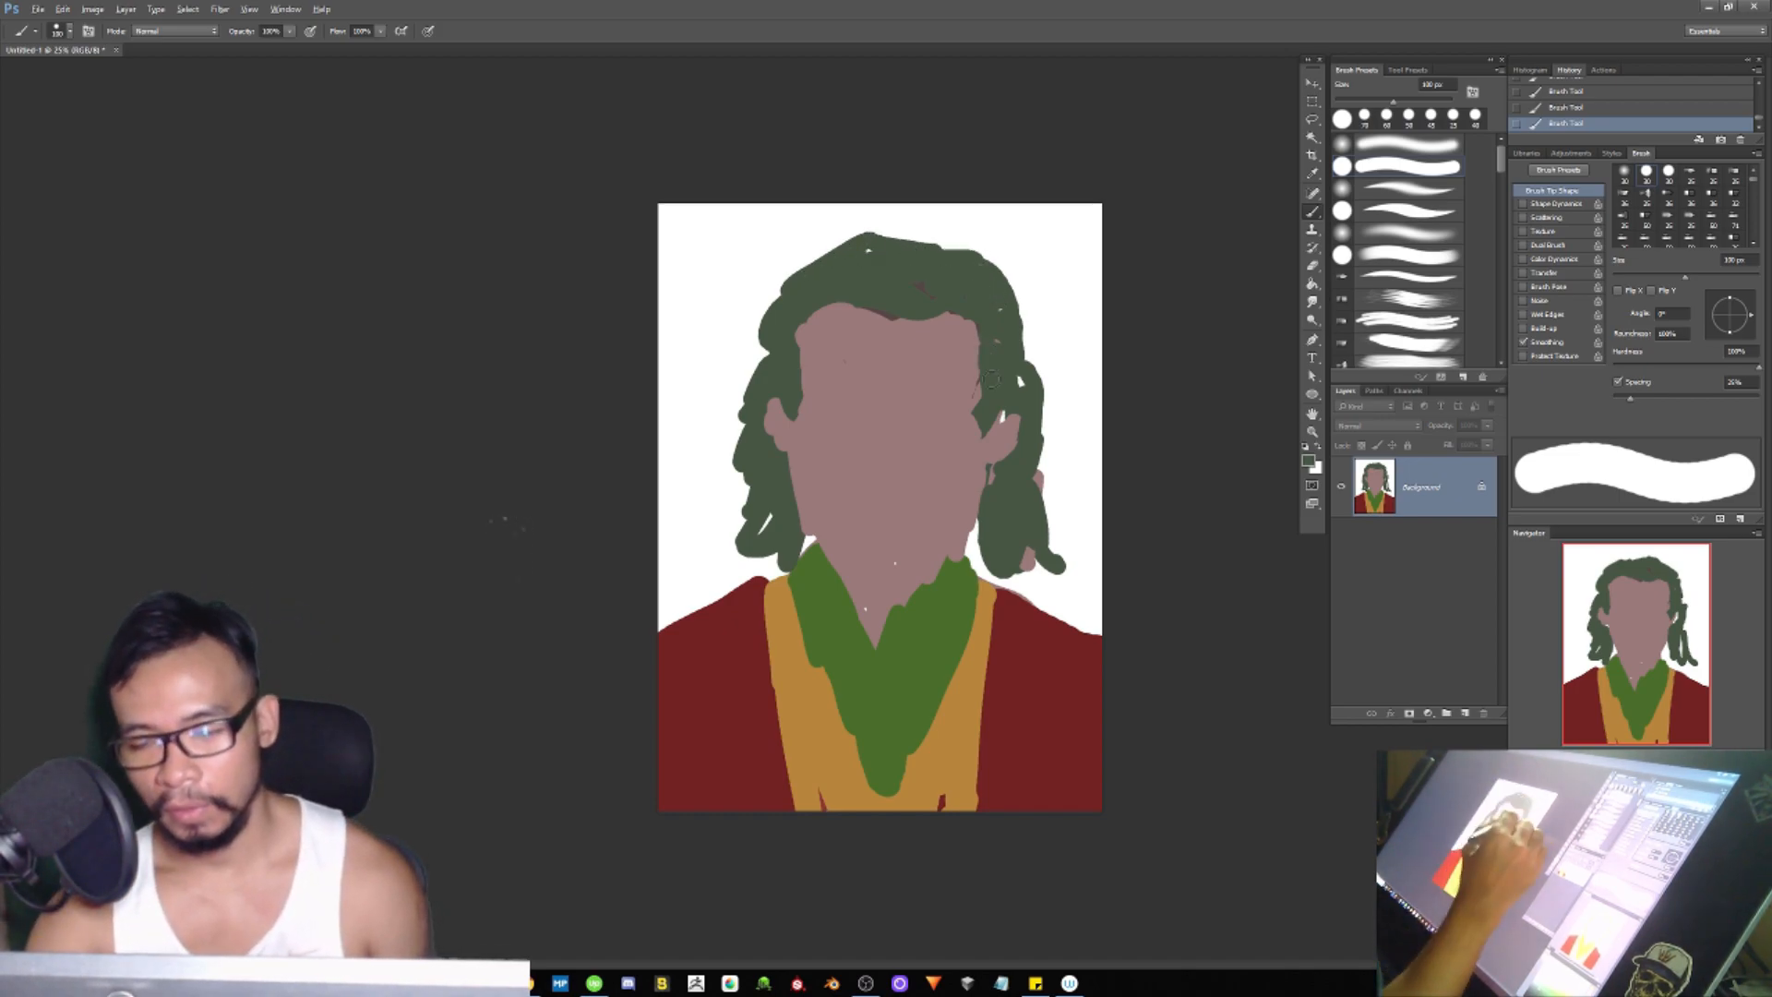
Step: Paint the brows and eye-socket shadows on both sides in a darker skin tone with a smaller brush
{"action": "left_click", "coordinate": [946, 495], "text": "alt"}
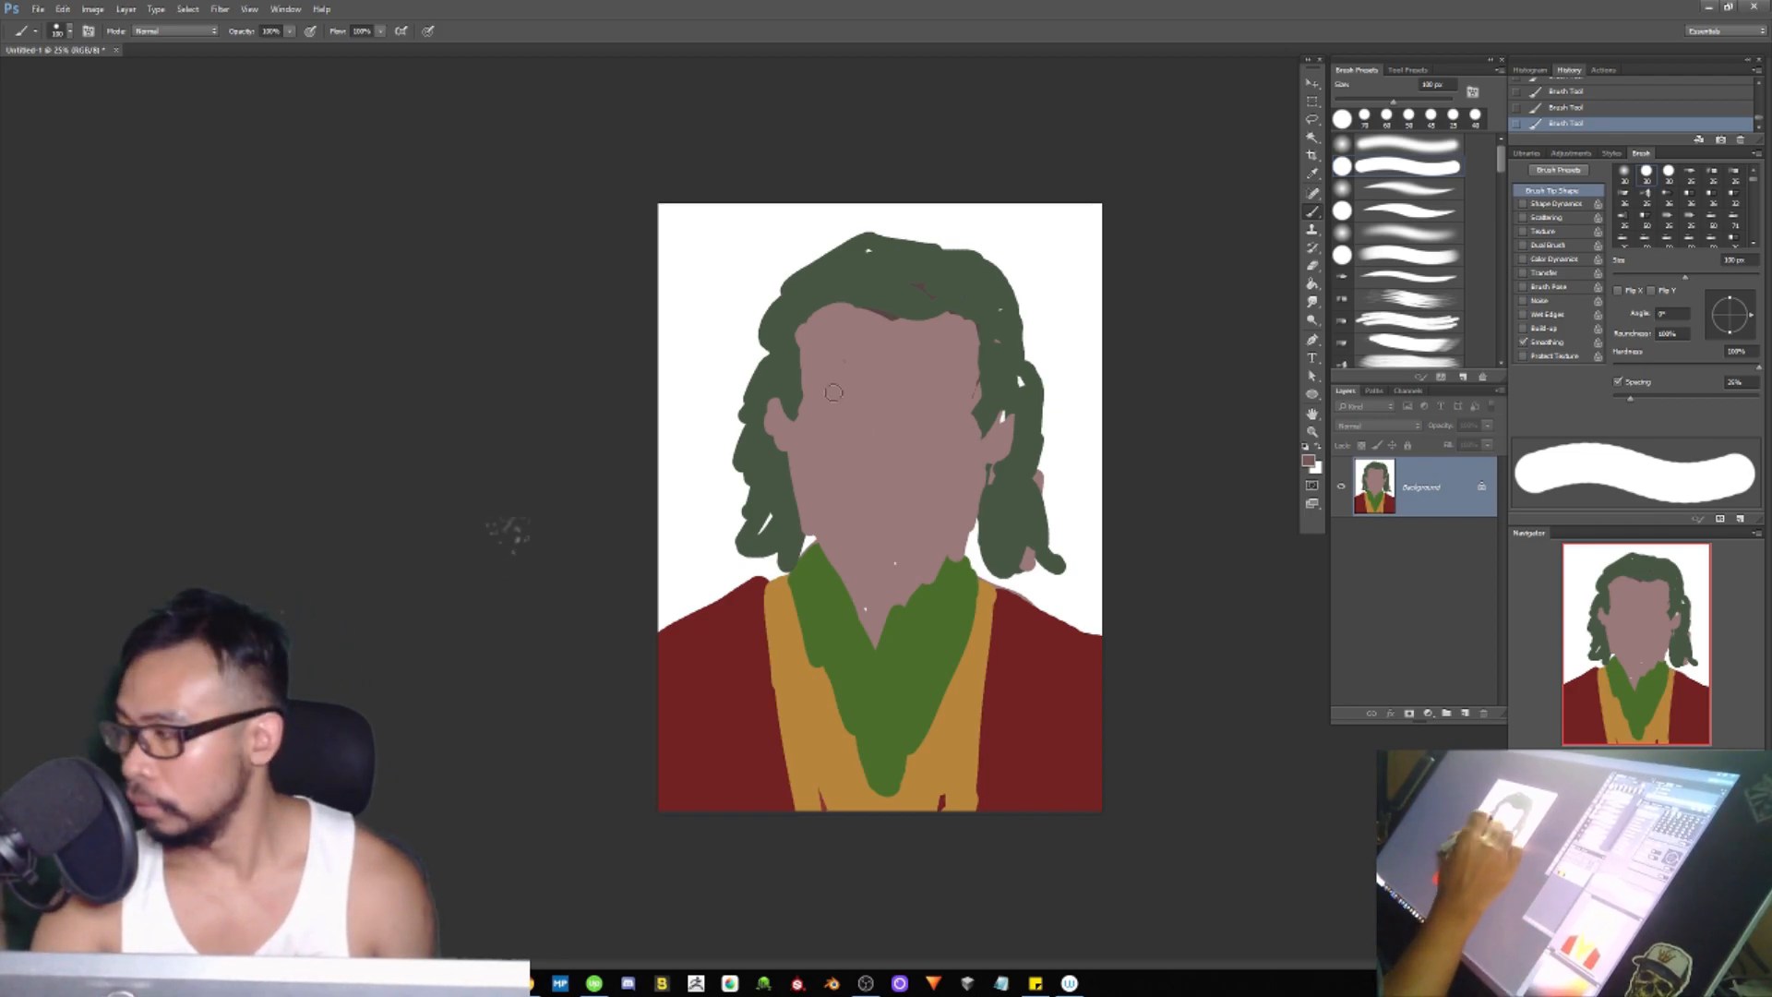
{"action": "mouse_move", "coordinate": [812, 395]}
{"action": "left_mouse_down"}
{"action": "mouse_move", "coordinate": [842, 393]}
{"action": "mouse_move", "coordinate": [850, 420]}
{"action": "left_mouse_up"}
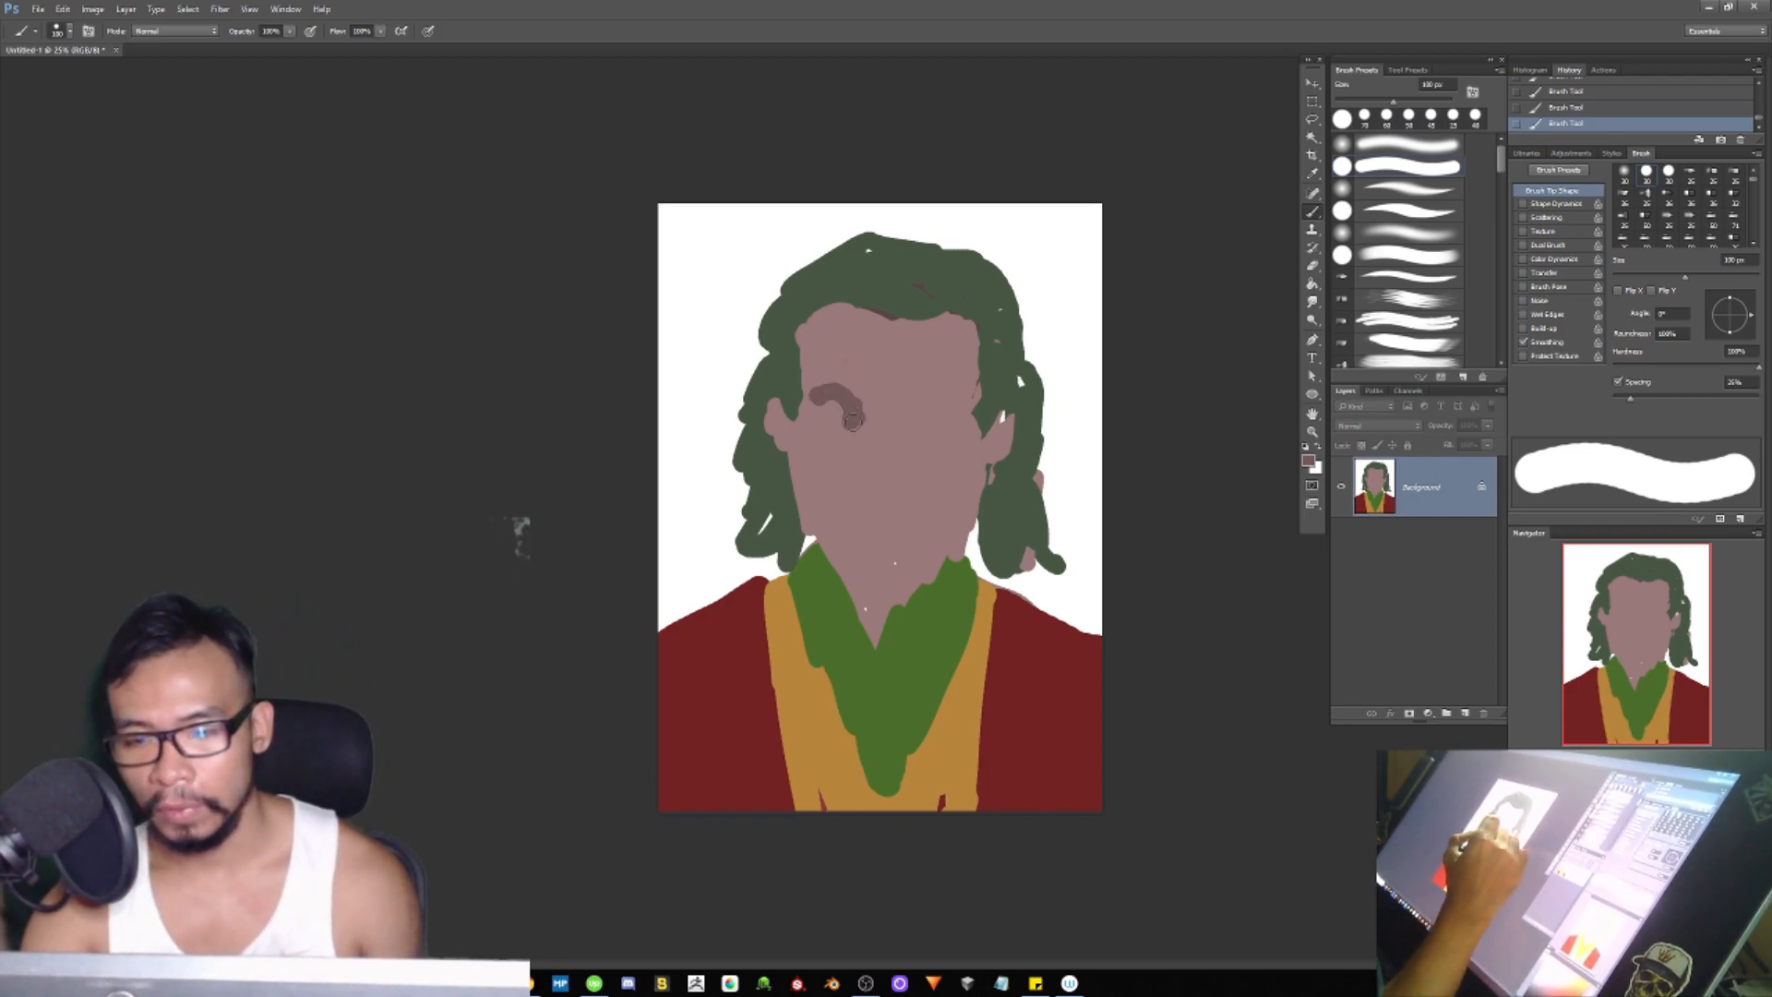
{"action": "key", "text": "bracketleft"}
{"action": "key", "text": "bracketleft"}
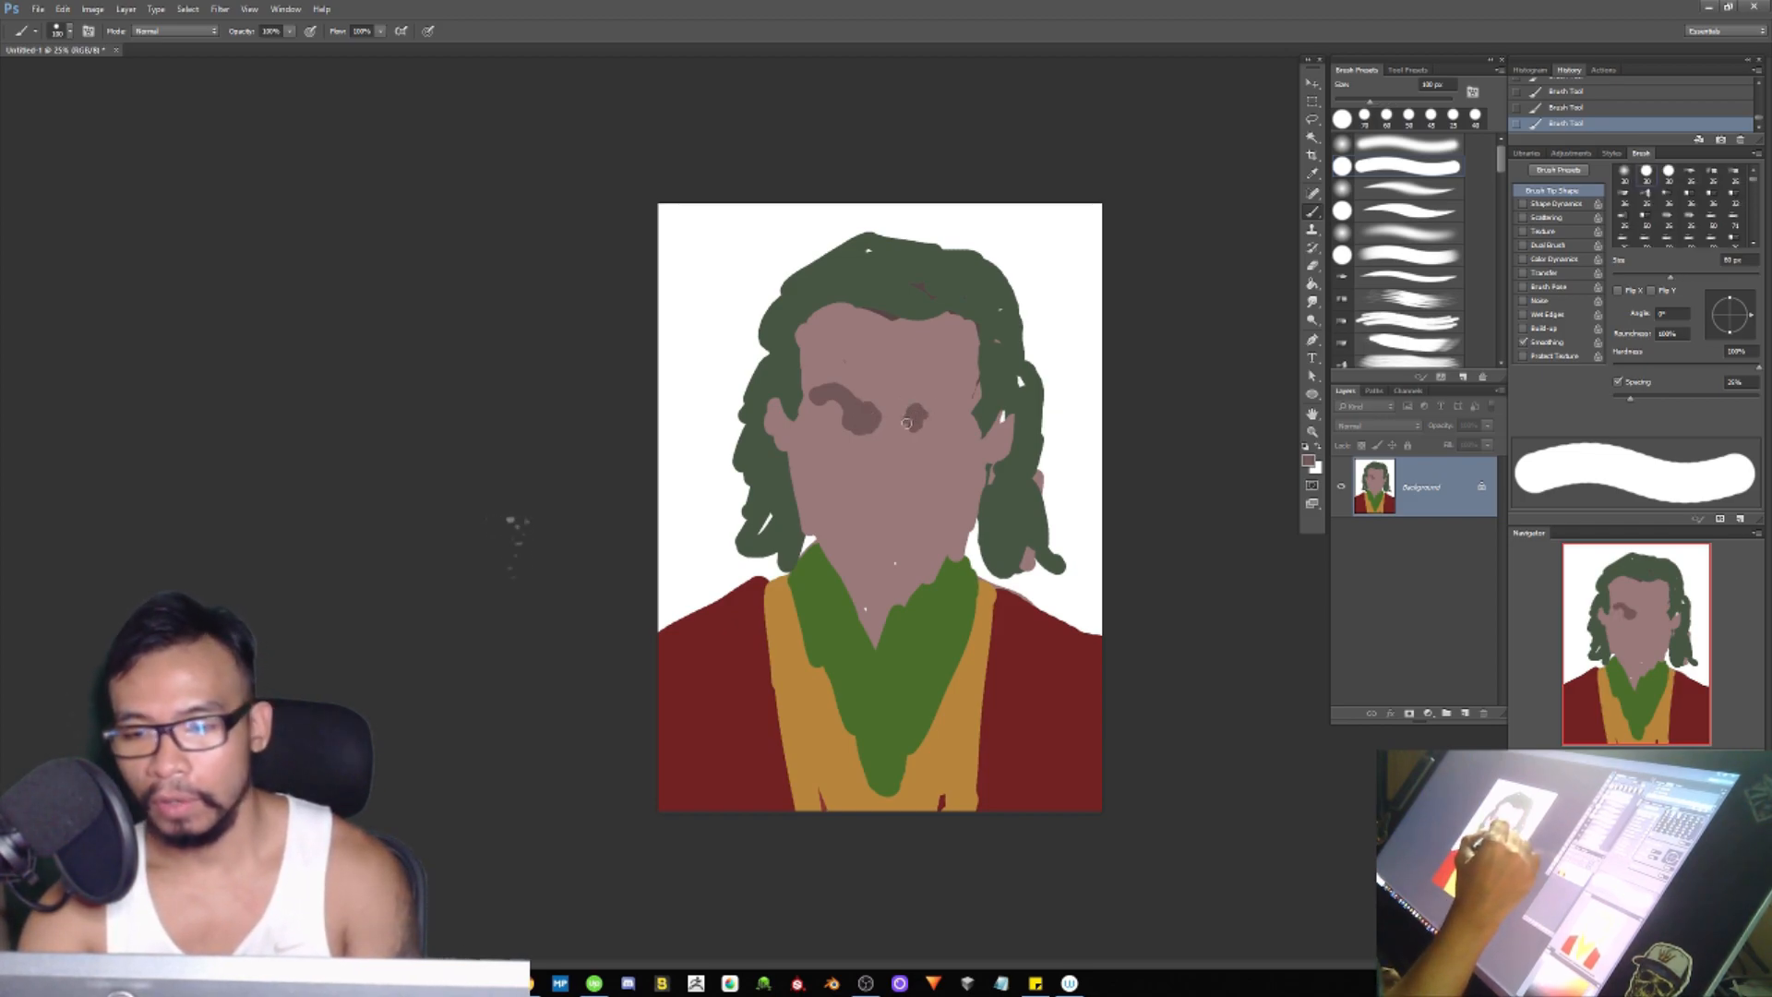
{"action": "key", "text": "bracketleft"}
{"action": "mouse_move", "coordinate": [911, 428]}
{"action": "left_mouse_down"}
{"action": "mouse_move", "coordinate": [954, 404]}
{"action": "mouse_move", "coordinate": [930, 415]}
{"action": "mouse_move", "coordinate": [960, 440]}
{"action": "left_mouse_up"}
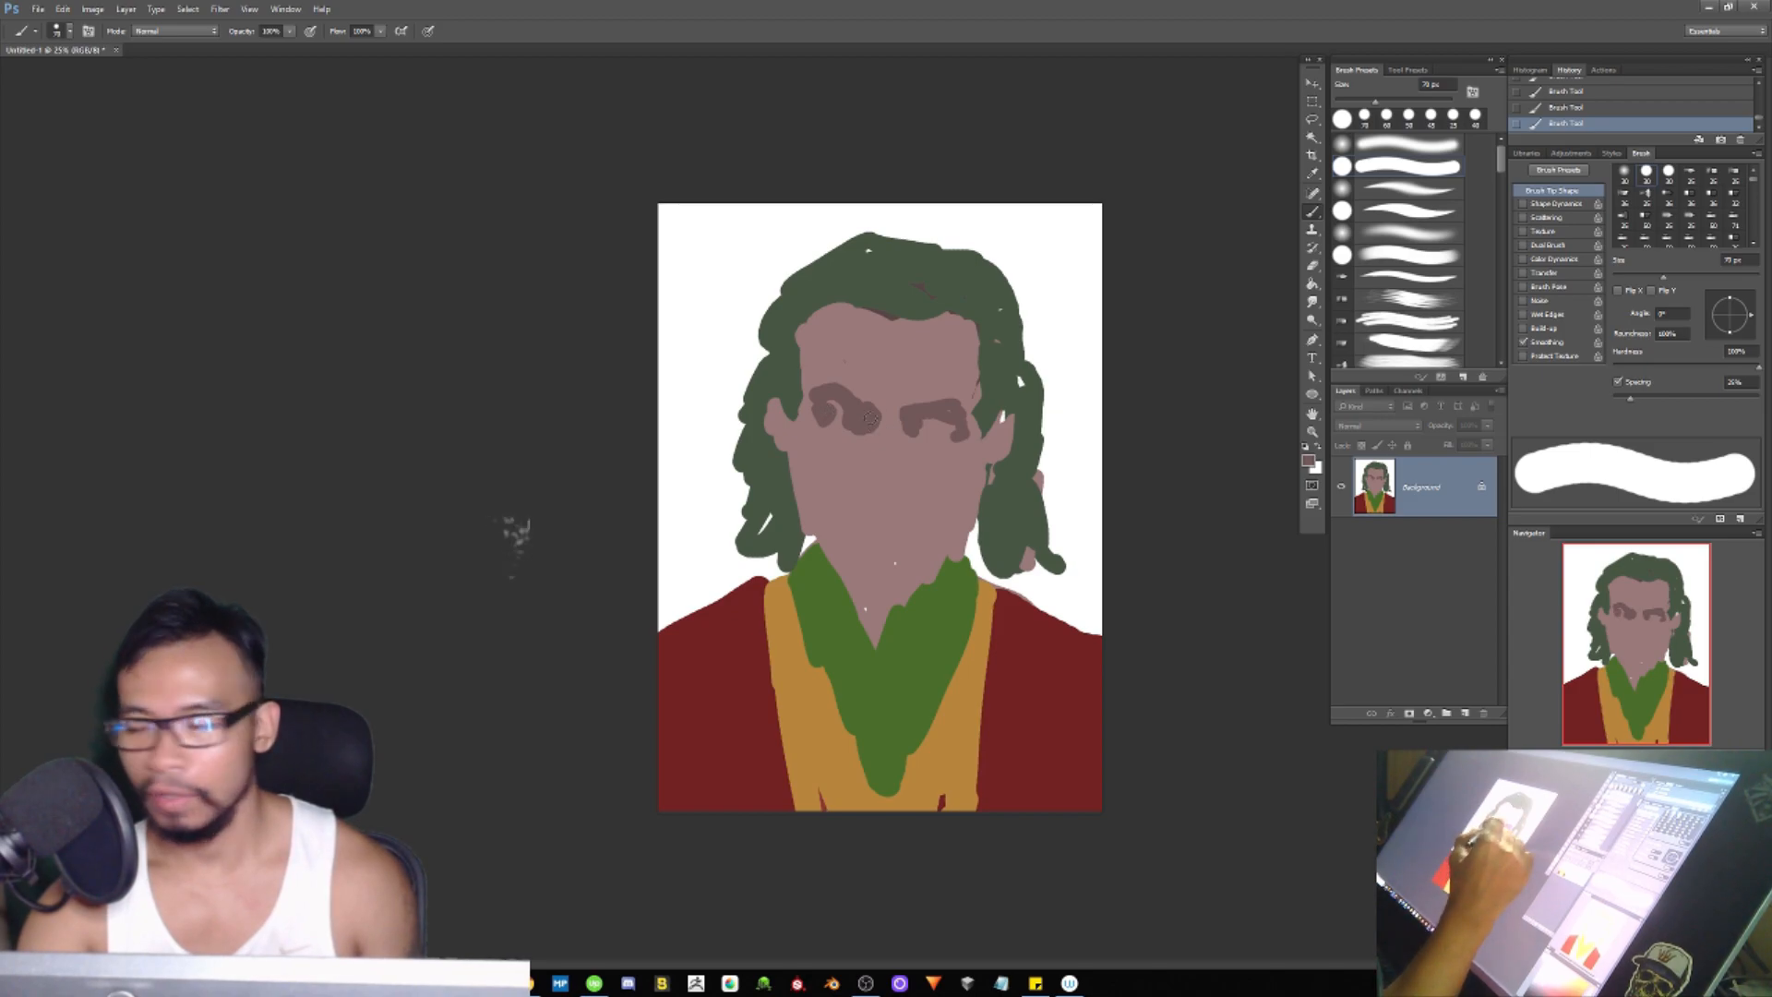
{"action": "left_click_drag", "start_coordinate": [863, 430], "coordinate": [967, 429]}
{"action": "left_click_drag", "start_coordinate": [811, 399], "coordinate": [851, 424]}
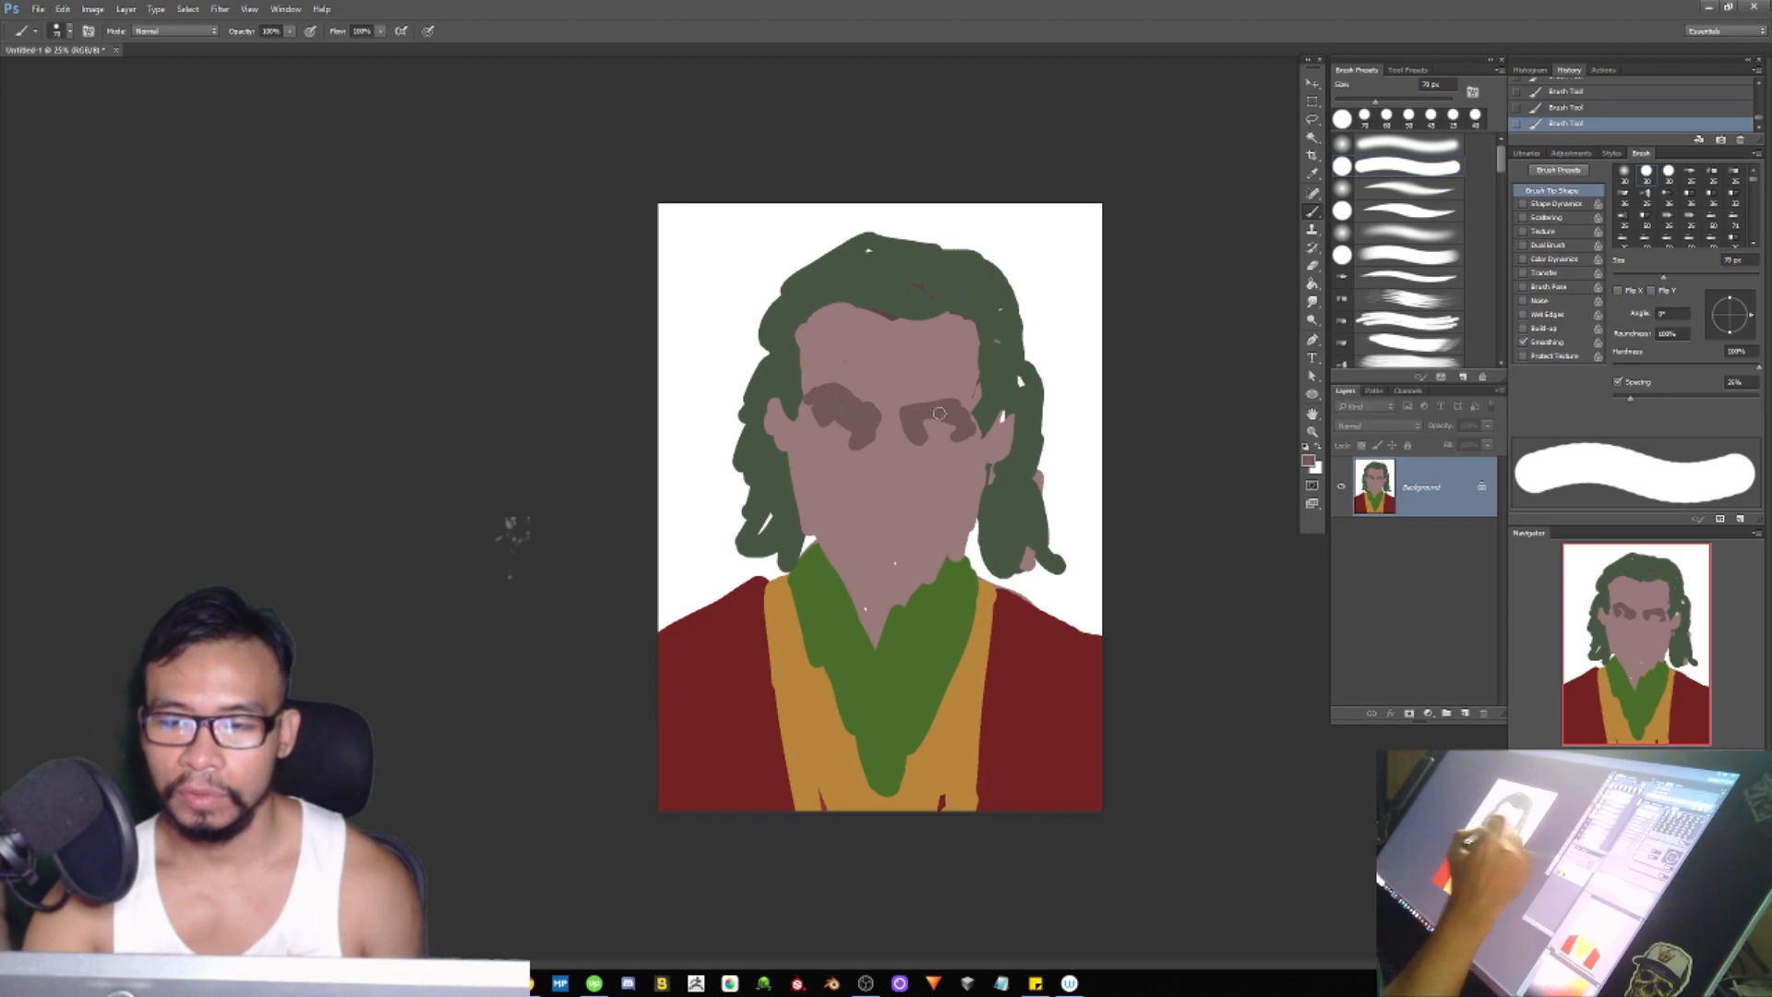
Step: Touch up the green collar's left tip, and shade the nose and both ears with the sampled facial shadow colour
{"action": "left_click", "coordinate": [810, 552], "text": "alt"}
{"action": "left_click", "coordinate": [781, 600], "text": "alt"}
{"action": "left_click", "coordinate": [860, 434], "text": "alt"}
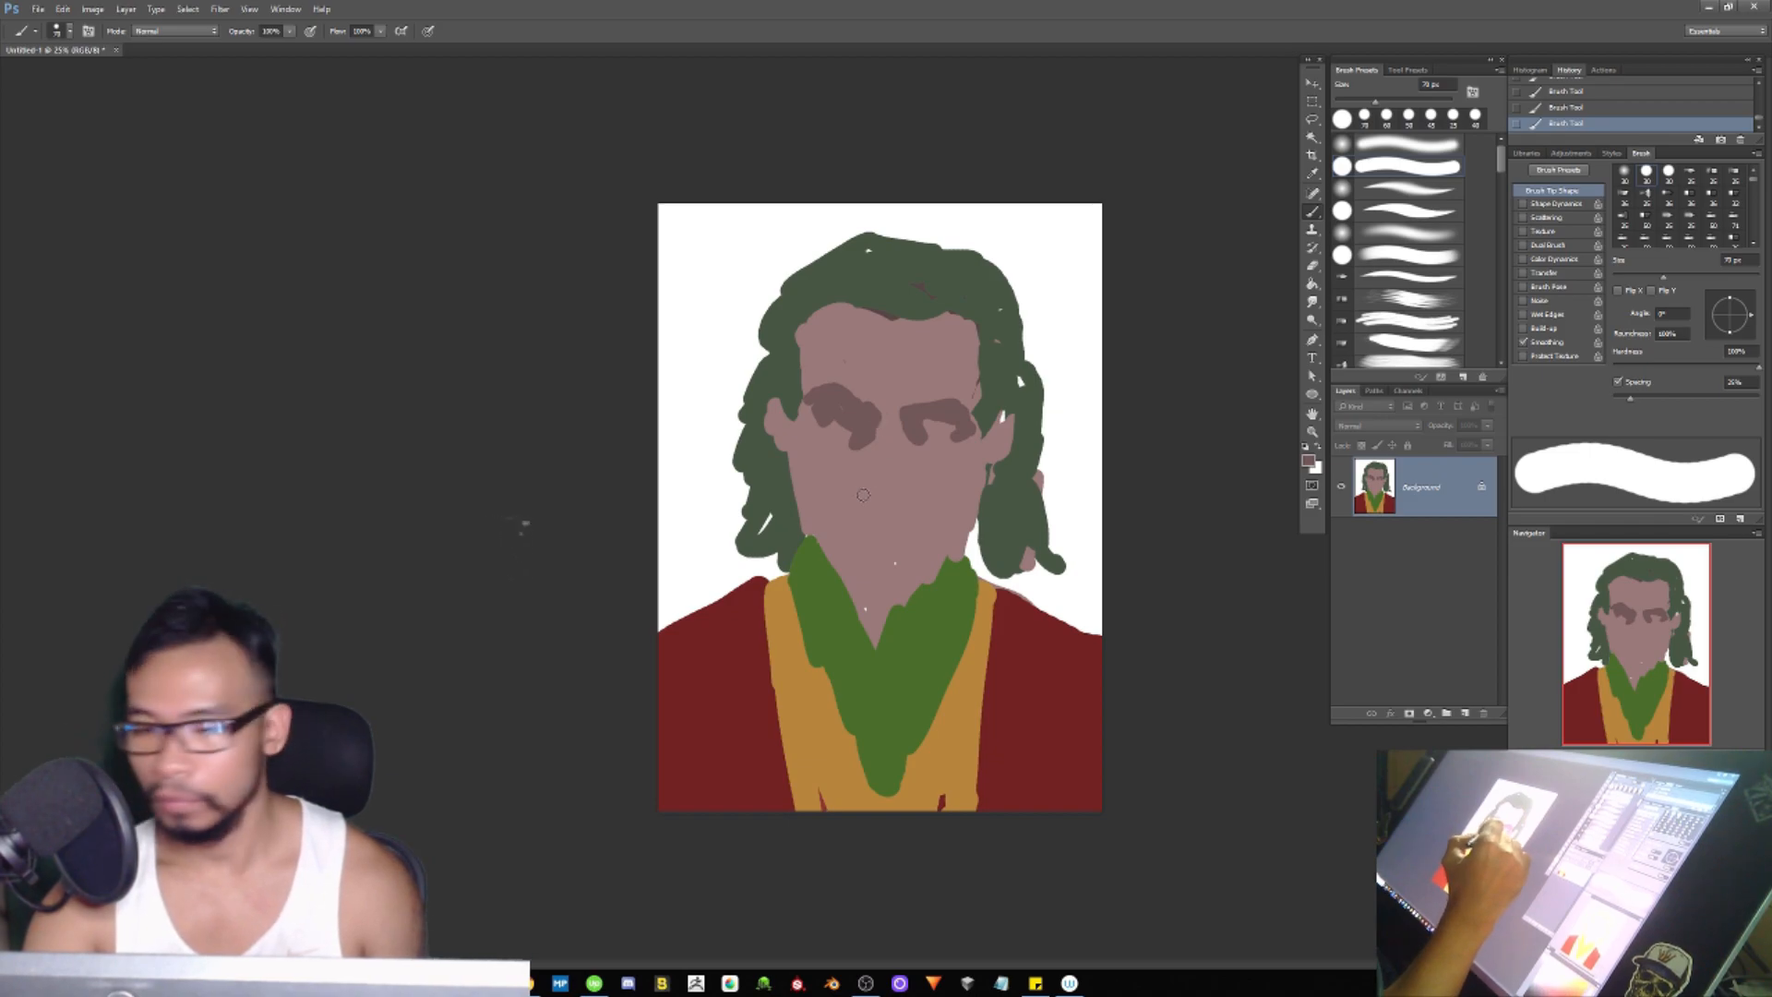
{"action": "mouse_move", "coordinate": [877, 505]}
{"action": "left_mouse_down"}
{"action": "mouse_move", "coordinate": [918, 487]}
{"action": "mouse_move", "coordinate": [897, 494]}
{"action": "mouse_move", "coordinate": [914, 486]}
{"action": "mouse_move", "coordinate": [907, 449]}
{"action": "mouse_move", "coordinate": [914, 487]}
{"action": "mouse_move", "coordinate": [996, 447]}
{"action": "left_mouse_up"}
{"action": "mouse_move", "coordinate": [775, 424]}
{"action": "left_mouse_down"}
{"action": "mouse_move", "coordinate": [786, 458]}
{"action": "mouse_move", "coordinate": [774, 422]}
{"action": "left_mouse_up"}
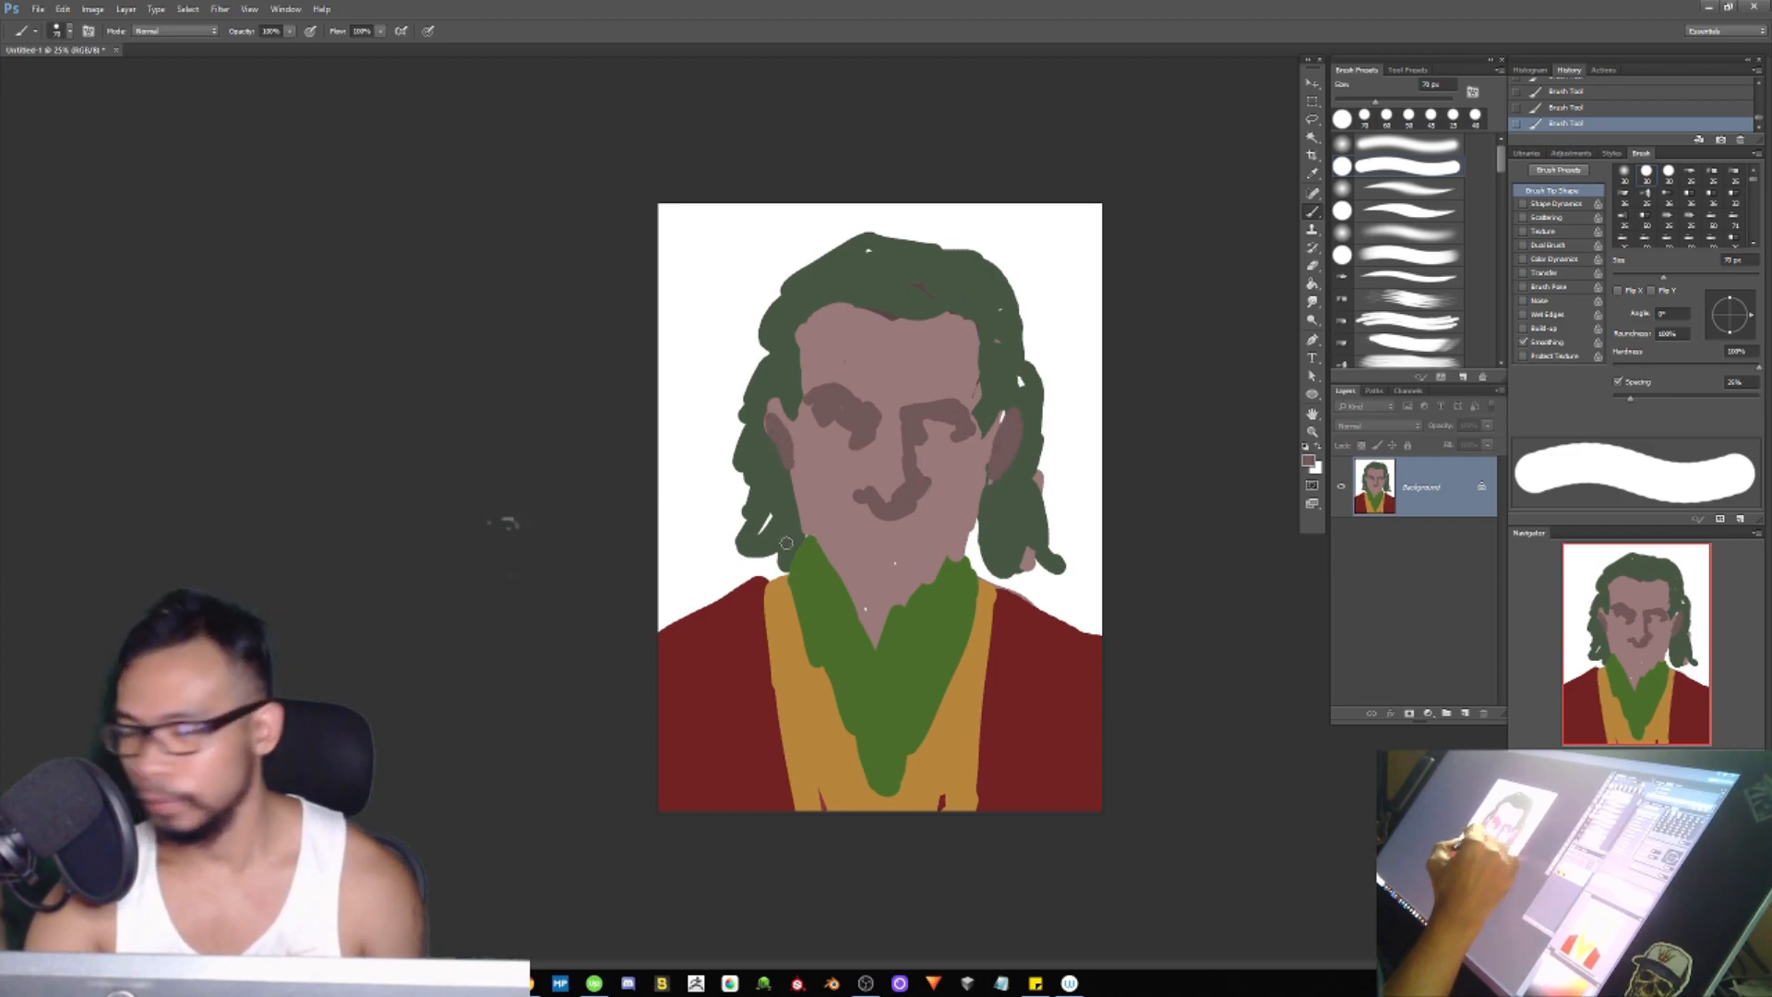
Step: Paint the cheek and jaw shadows, the smile folds, the curved mouth and the shadow under the chin
{"action": "mouse_move", "coordinate": [792, 492]}
{"action": "left_mouse_down"}
{"action": "mouse_move", "coordinate": [846, 588]}
{"action": "mouse_move", "coordinate": [819, 545]}
{"action": "mouse_move", "coordinate": [893, 614]}
{"action": "mouse_move", "coordinate": [992, 480]}
{"action": "left_mouse_up"}
{"action": "mouse_move", "coordinate": [844, 482]}
{"action": "left_mouse_down"}
{"action": "mouse_move", "coordinate": [829, 486]}
{"action": "mouse_move", "coordinate": [842, 472]}
{"action": "mouse_move", "coordinate": [964, 499]}
{"action": "mouse_move", "coordinate": [953, 513]}
{"action": "left_mouse_up"}
{"action": "mouse_move", "coordinate": [843, 514]}
{"action": "left_mouse_down"}
{"action": "mouse_move", "coordinate": [899, 535]}
{"action": "mouse_move", "coordinate": [951, 502]}
{"action": "left_mouse_up"}
{"action": "left_click_drag", "start_coordinate": [858, 552], "coordinate": [930, 539]}
Step: Rework the right sideburn, forehead hairline and crown using sampled skin and green hair colours
{"action": "left_click", "coordinate": [980, 469], "text": "alt"}
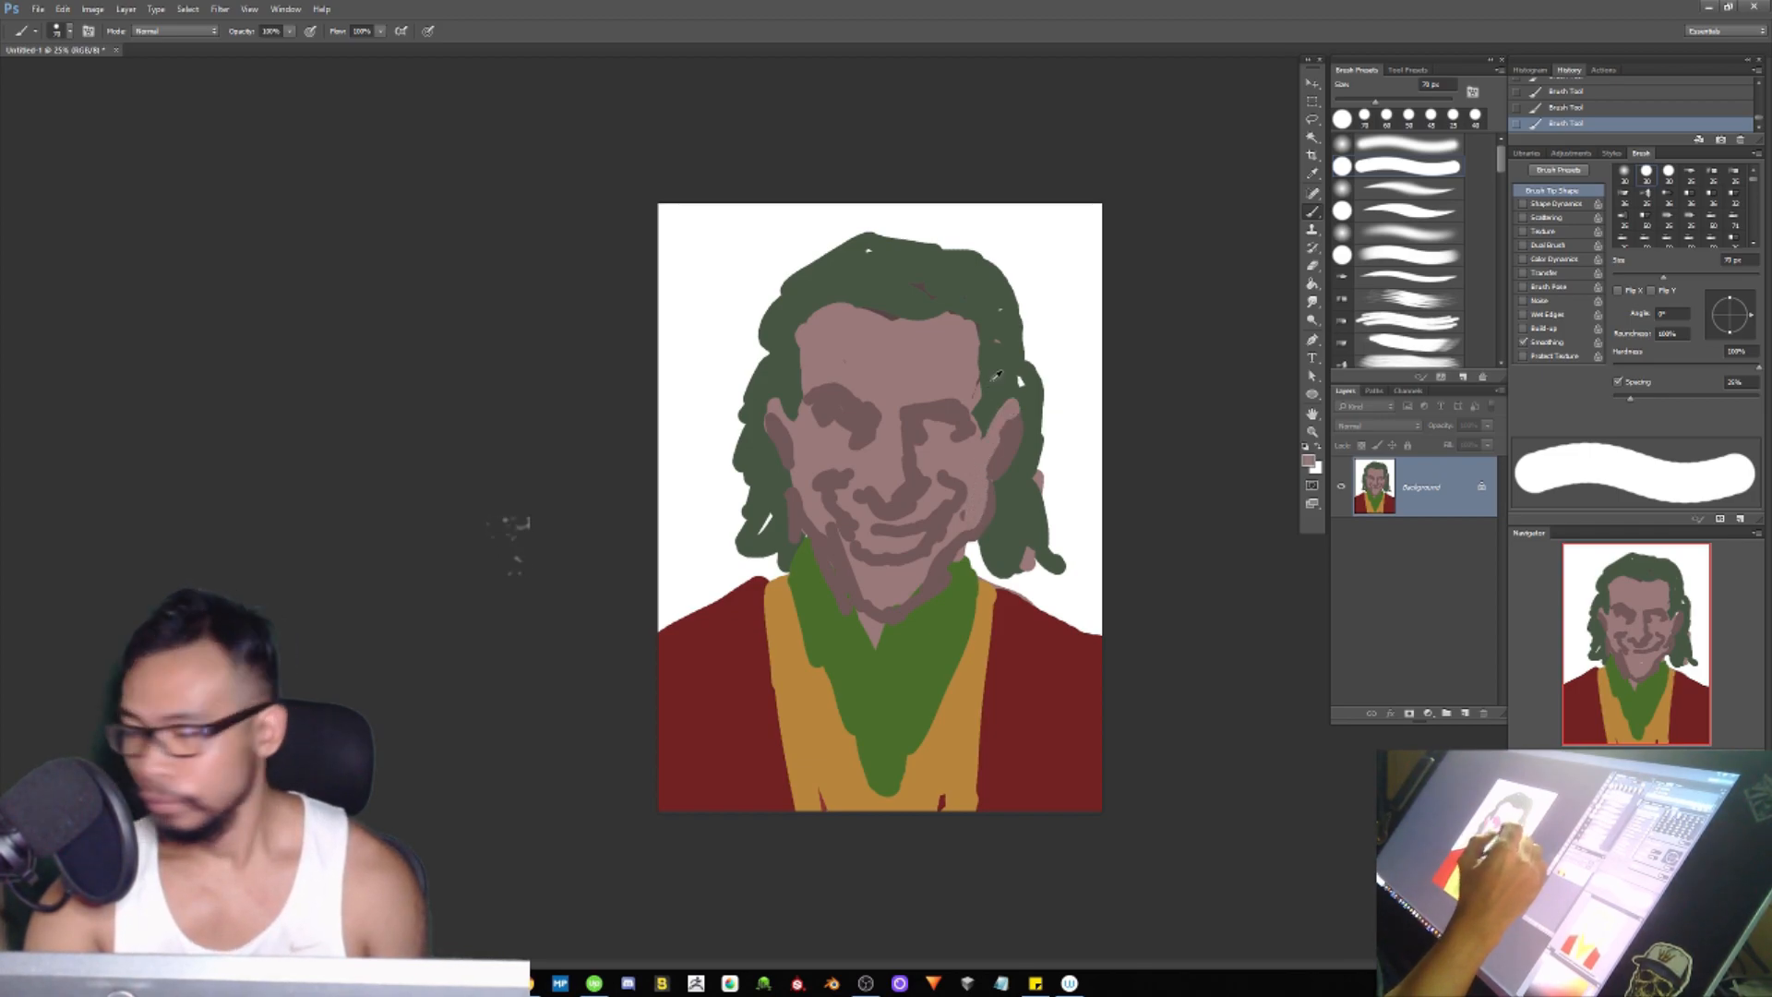
{"action": "left_click_drag", "start_coordinate": [992, 378], "coordinate": [998, 396]}
{"action": "left_click", "coordinate": [1016, 364], "text": "alt"}
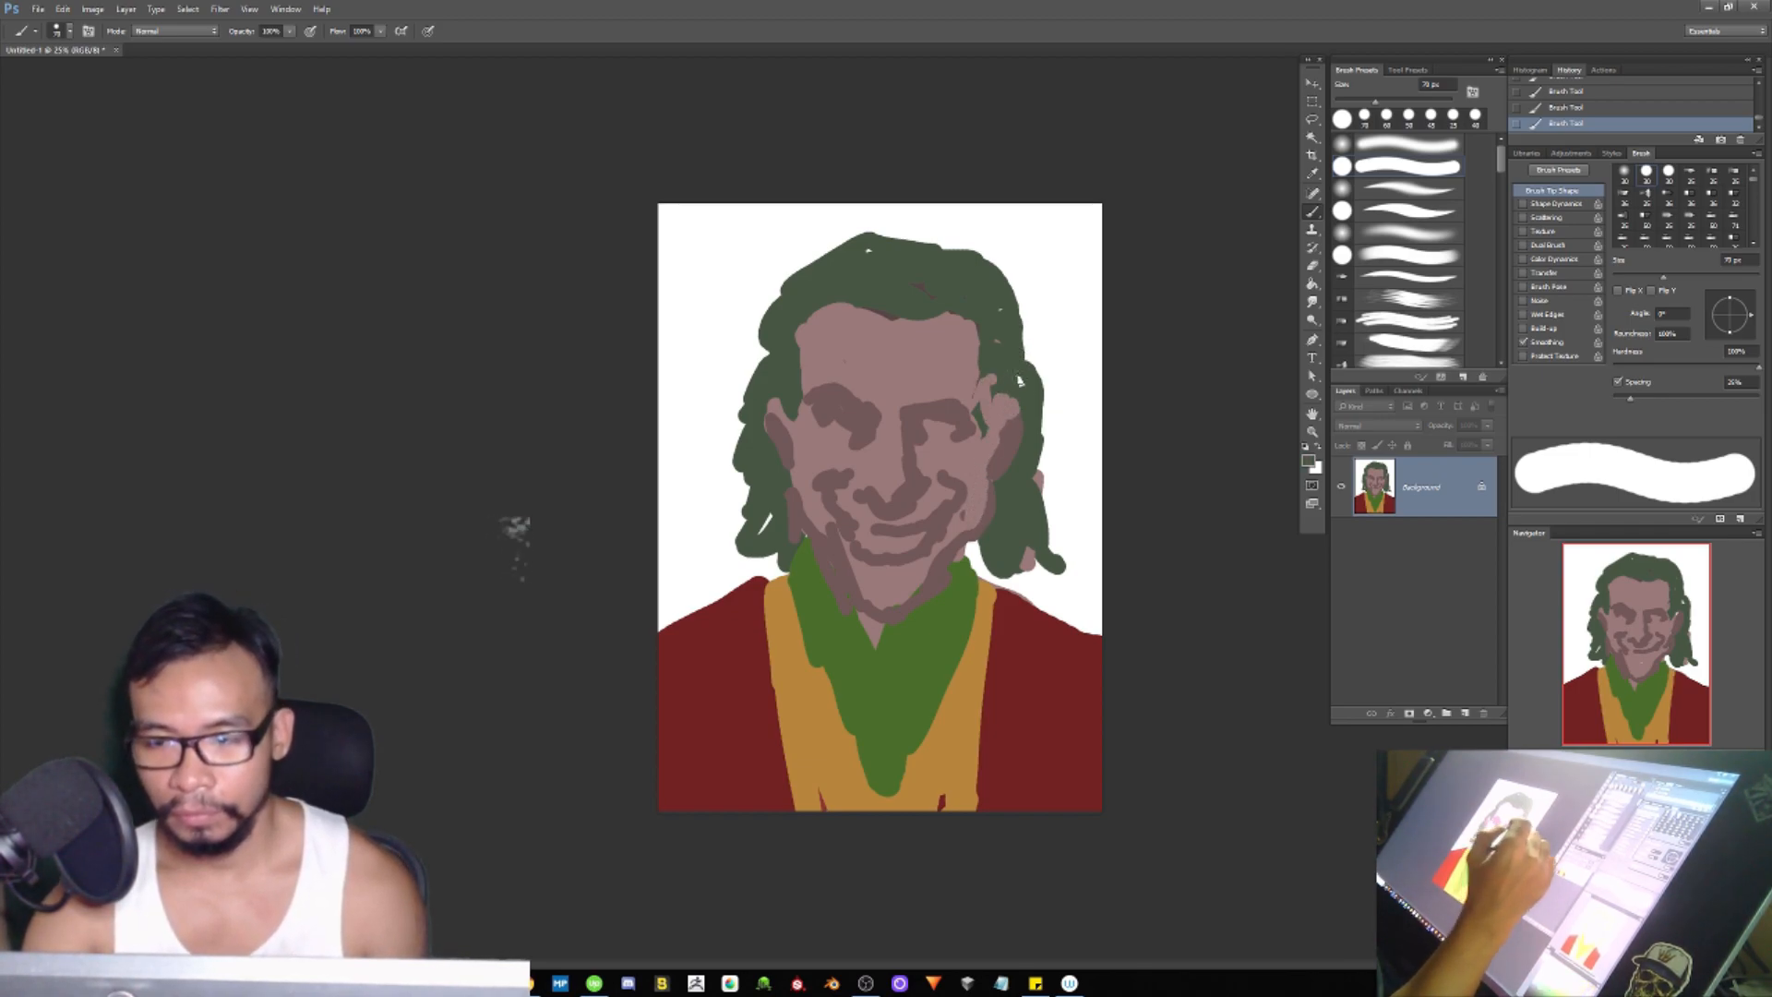
{"action": "left_click_drag", "start_coordinate": [992, 388], "coordinate": [987, 423]}
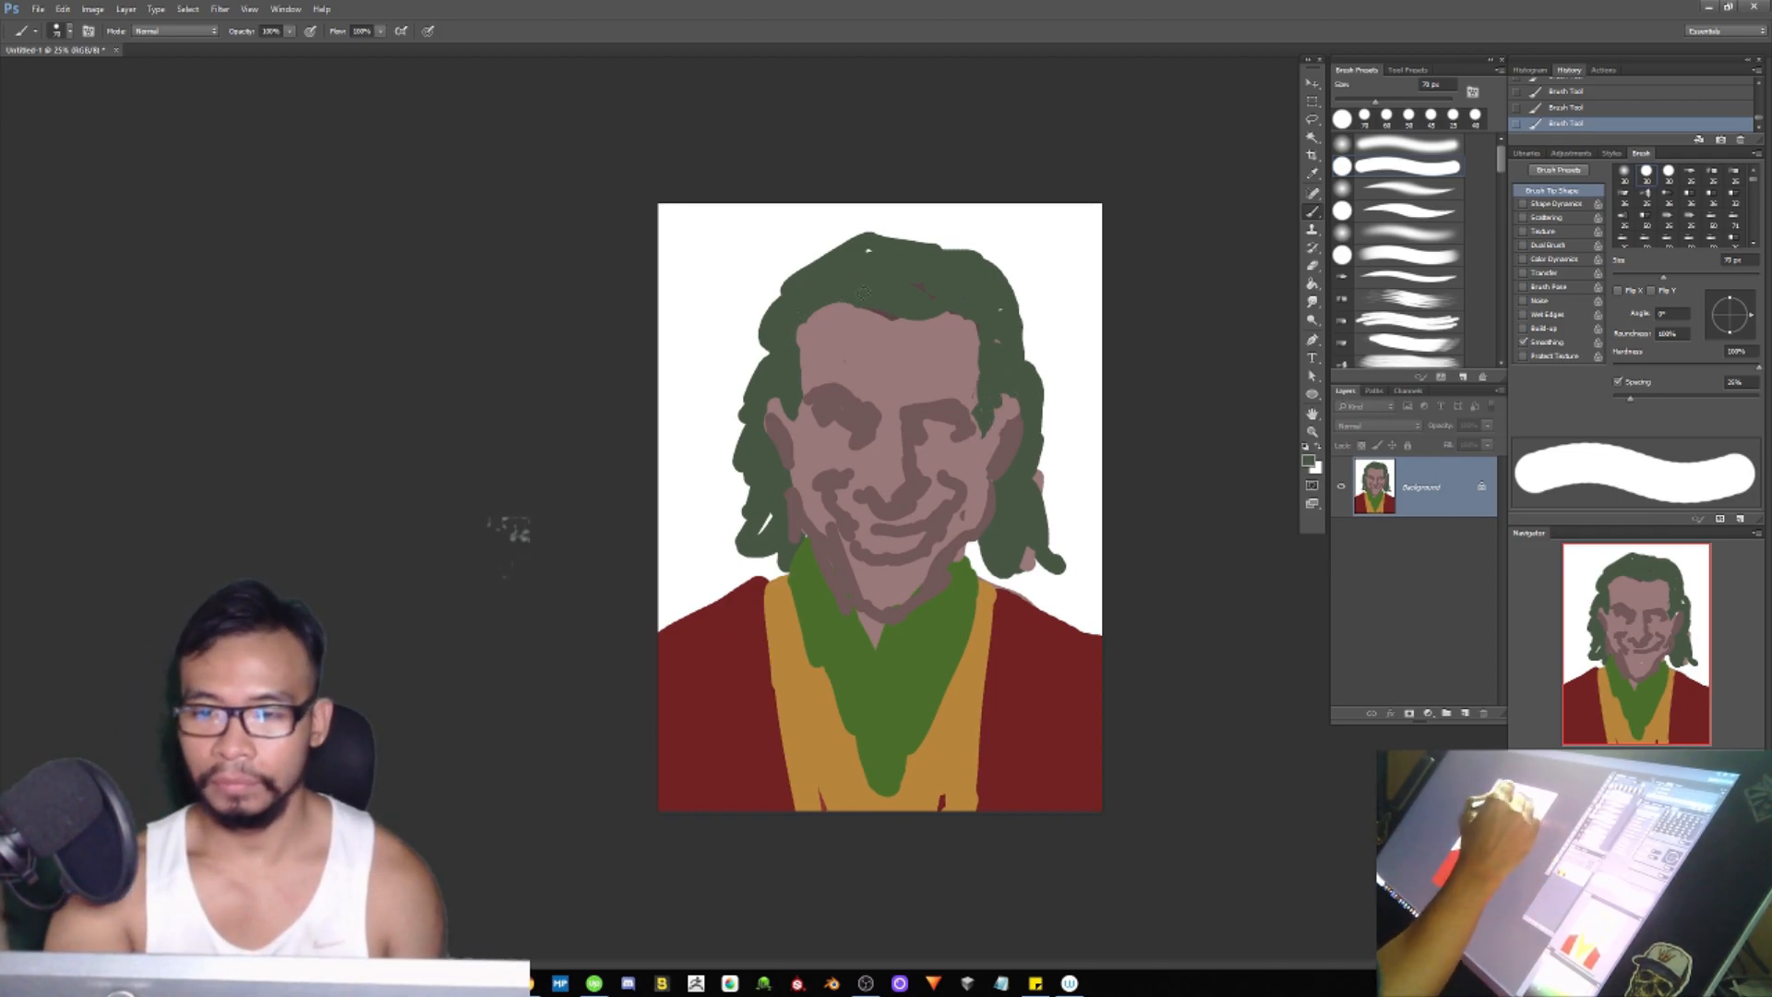
{"action": "left_click", "coordinate": [833, 314], "text": "alt"}
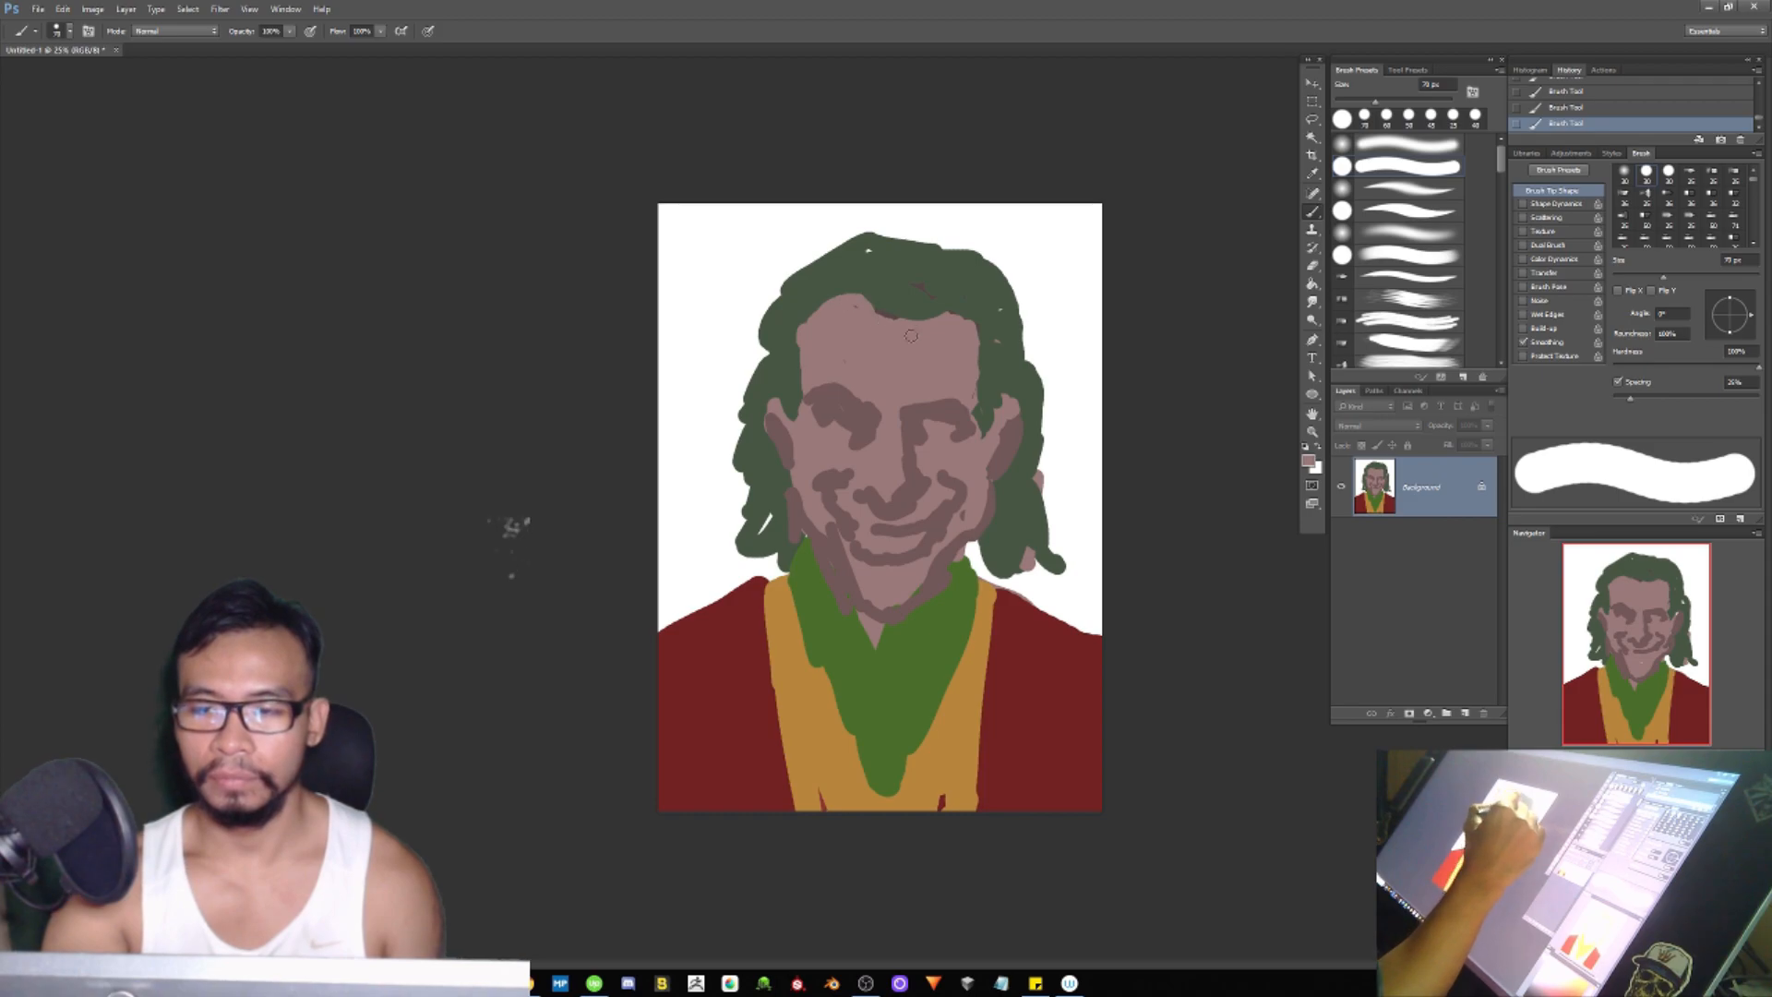
{"action": "mouse_move", "coordinate": [888, 248]}
{"action": "left_mouse_down"}
{"action": "mouse_move", "coordinate": [836, 235]}
{"action": "mouse_move", "coordinate": [824, 261]}
{"action": "left_mouse_up"}
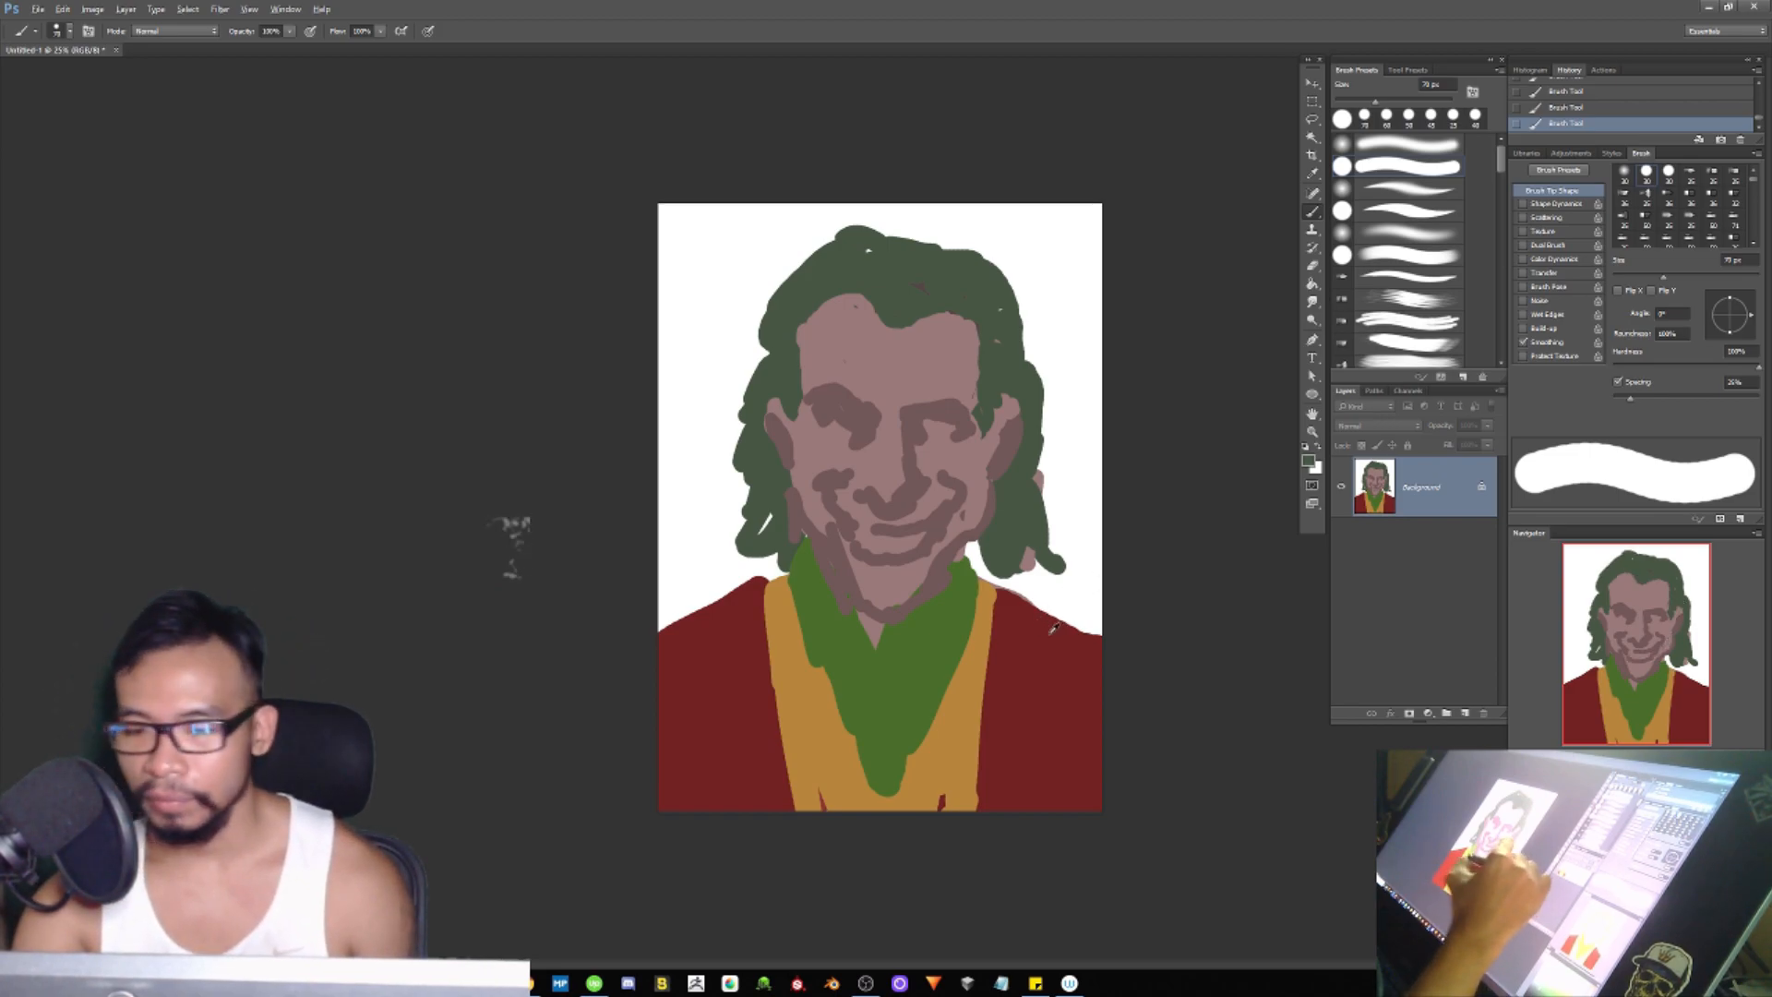
{"action": "left_click", "coordinate": [1063, 588], "text": "alt"}
{"action": "left_click", "coordinate": [1022, 594], "text": "alt"}
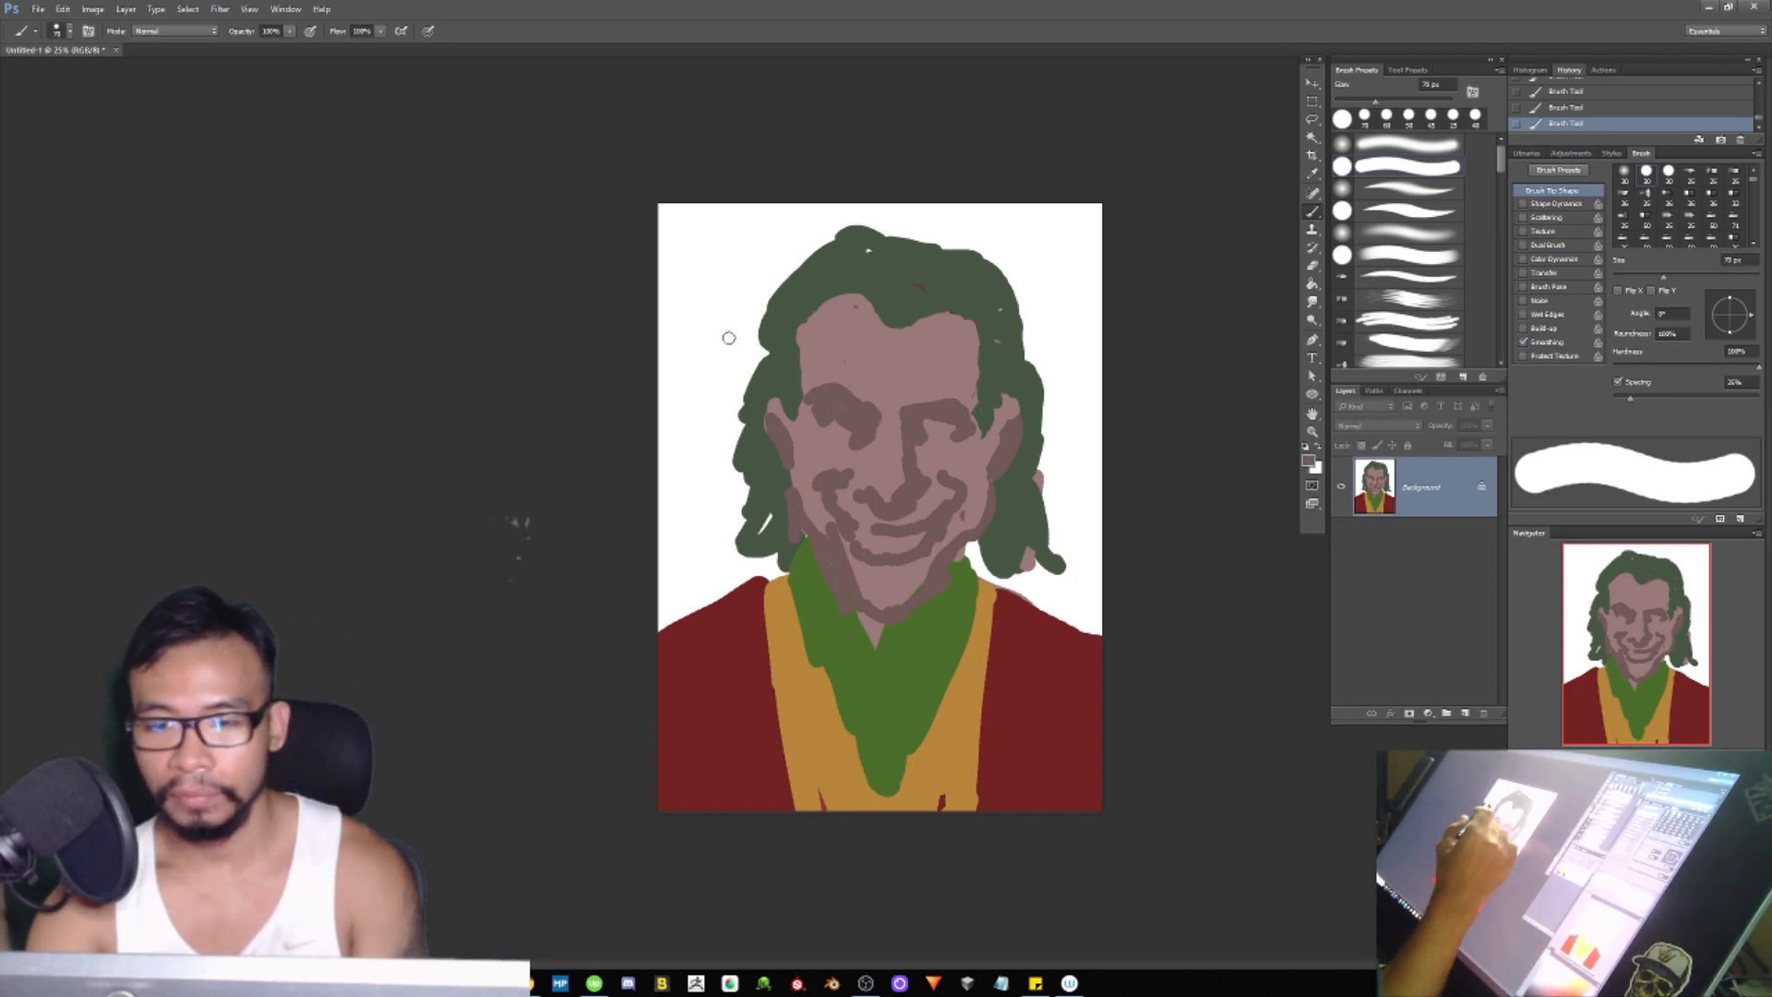
{"action": "mouse_move", "coordinate": [725, 341]}
{"action": "left_mouse_down"}
{"action": "mouse_move", "coordinate": [692, 440]}
{"action": "mouse_move", "coordinate": [726, 389]}
{"action": "mouse_move", "coordinate": [712, 515]}
{"action": "left_mouse_up"}
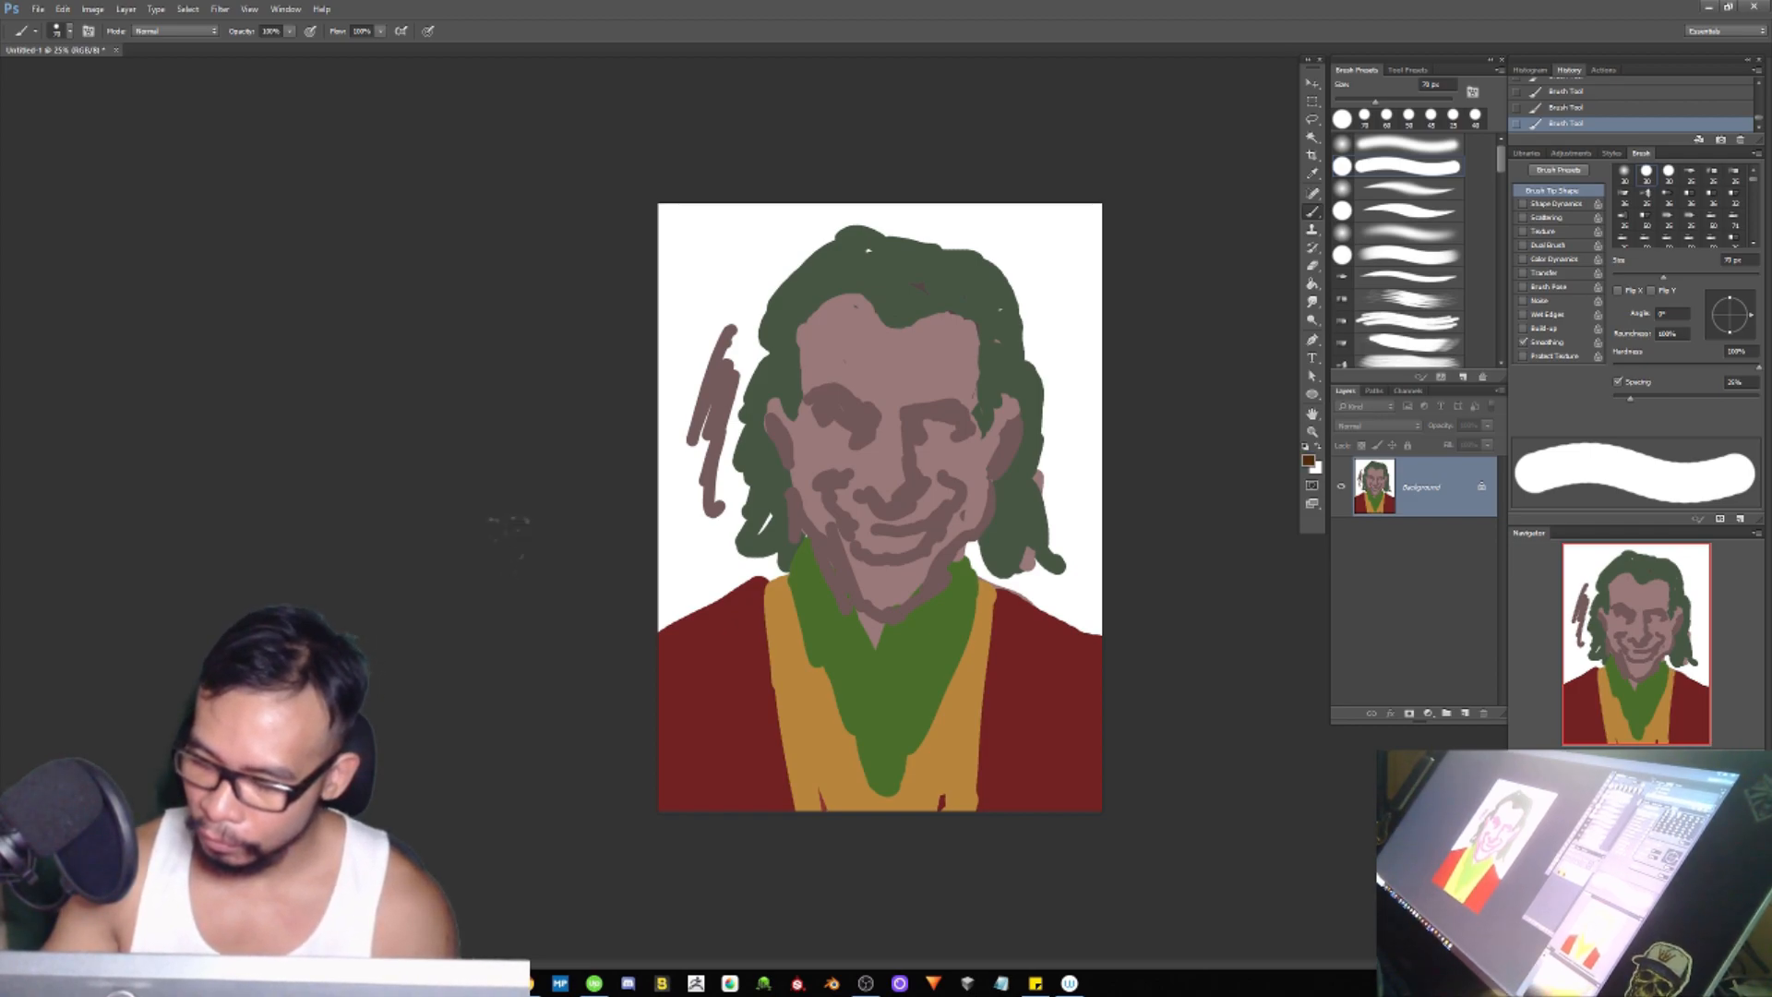
Step: Enlarge the brush to 200 px and fill the white background around the head and shoulders with flat brown
{"action": "key", "text": "bracketright"}
{"action": "key", "text": "bracketright"}
{"action": "key", "text": "bracketright"}
{"action": "mouse_move", "coordinate": [696, 281]}
{"action": "left_mouse_down"}
{"action": "mouse_move", "coordinate": [673, 408]}
{"action": "mouse_move", "coordinate": [691, 300]}
{"action": "mouse_move", "coordinate": [693, 350]}
{"action": "mouse_move", "coordinate": [731, 344]}
{"action": "mouse_move", "coordinate": [714, 333]}
{"action": "mouse_move", "coordinate": [755, 261]}
{"action": "mouse_move", "coordinate": [709, 383]}
{"action": "mouse_move", "coordinate": [702, 192]}
{"action": "mouse_move", "coordinate": [659, 337]}
{"action": "mouse_move", "coordinate": [663, 320]}
{"action": "mouse_move", "coordinate": [642, 624]}
{"action": "mouse_move", "coordinate": [750, 572]}
{"action": "mouse_move", "coordinate": [698, 441]}
{"action": "mouse_move", "coordinate": [734, 497]}
{"action": "mouse_move", "coordinate": [716, 453]}
{"action": "mouse_move", "coordinate": [737, 353]}
{"action": "mouse_move", "coordinate": [689, 396]}
{"action": "mouse_move", "coordinate": [691, 302]}
{"action": "mouse_move", "coordinate": [754, 200]}
{"action": "mouse_move", "coordinate": [796, 219]}
{"action": "mouse_move", "coordinate": [766, 265]}
{"action": "mouse_move", "coordinate": [805, 233]}
{"action": "mouse_move", "coordinate": [951, 207]}
{"action": "mouse_move", "coordinate": [1010, 218]}
{"action": "mouse_move", "coordinate": [877, 229]}
{"action": "mouse_move", "coordinate": [1034, 228]}
{"action": "left_mouse_up"}
{"action": "mouse_move", "coordinate": [1082, 374]}
{"action": "left_mouse_down"}
{"action": "mouse_move", "coordinate": [1043, 303]}
{"action": "mouse_move", "coordinate": [1073, 577]}
{"action": "mouse_move", "coordinate": [1011, 564]}
{"action": "mouse_move", "coordinate": [1014, 583]}
{"action": "mouse_move", "coordinate": [1076, 574]}
{"action": "mouse_move", "coordinate": [1081, 556]}
{"action": "mouse_move", "coordinate": [1099, 275]}
{"action": "mouse_move", "coordinate": [1050, 232]}
{"action": "mouse_move", "coordinate": [1041, 184]}
{"action": "mouse_move", "coordinate": [666, 226]}
{"action": "mouse_move", "coordinate": [674, 245]}
{"action": "mouse_move", "coordinate": [768, 240]}
{"action": "mouse_move", "coordinate": [738, 343]}
{"action": "left_mouse_up"}
{"action": "left_click_drag", "start_coordinate": [1057, 614], "coordinate": [1119, 621]}
{"action": "left_click_drag", "start_coordinate": [680, 561], "coordinate": [696, 580]}
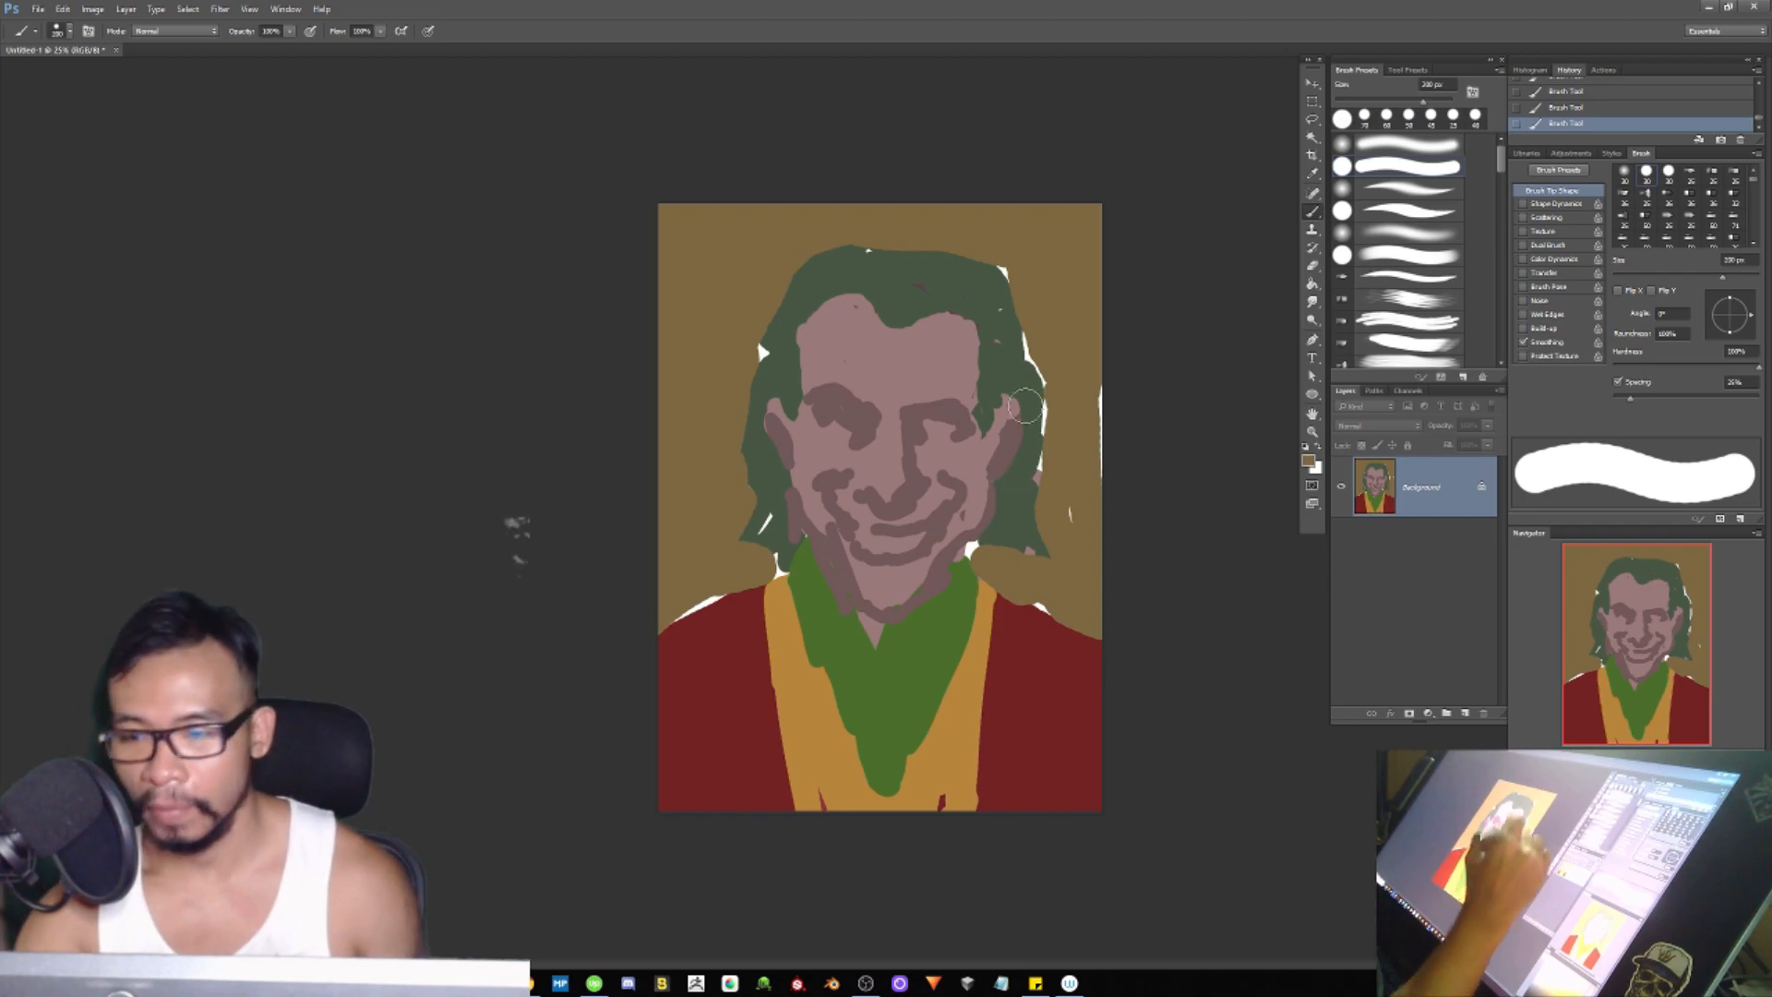
Step: Reshape the hair's outer edges and lower tips on both sides with sampled hair green and background brown, using a smaller brush for the tips
{"action": "left_click", "coordinate": [1033, 388], "text": "alt"}
{"action": "mouse_move", "coordinate": [1023, 371]}
{"action": "left_mouse_down"}
{"action": "mouse_move", "coordinate": [1041, 400]}
{"action": "mouse_move", "coordinate": [1026, 351]}
{"action": "mouse_move", "coordinate": [1038, 439]}
{"action": "left_mouse_up"}
{"action": "left_click", "coordinate": [1074, 379], "text": "alt"}
{"action": "mouse_move", "coordinate": [1092, 367]}
{"action": "left_mouse_down"}
{"action": "mouse_move", "coordinate": [1098, 501]}
{"action": "mouse_move", "coordinate": [1102, 438]}
{"action": "mouse_move", "coordinate": [1058, 536]}
{"action": "left_mouse_up"}
{"action": "left_click", "coordinate": [794, 334], "text": "alt"}
{"action": "mouse_move", "coordinate": [795, 330]}
{"action": "left_mouse_down"}
{"action": "mouse_move", "coordinate": [752, 373]}
{"action": "mouse_move", "coordinate": [753, 357]}
{"action": "mouse_move", "coordinate": [737, 495]}
{"action": "mouse_move", "coordinate": [759, 490]}
{"action": "mouse_move", "coordinate": [739, 521]}
{"action": "mouse_move", "coordinate": [756, 501]}
{"action": "mouse_move", "coordinate": [756, 539]}
{"action": "mouse_move", "coordinate": [774, 512]}
{"action": "mouse_move", "coordinate": [789, 577]}
{"action": "left_mouse_up"}
{"action": "key", "text": "["}
{"action": "key", "text": "["}
{"action": "key", "text": "["}
{"action": "mouse_move", "coordinate": [992, 540]}
{"action": "left_mouse_down"}
{"action": "mouse_move", "coordinate": [980, 560]}
{"action": "mouse_move", "coordinate": [1002, 566]}
{"action": "mouse_move", "coordinate": [1014, 509]}
{"action": "mouse_move", "coordinate": [1044, 581]}
{"action": "left_mouse_up"}
{"action": "mouse_move", "coordinate": [743, 601]}
{"action": "left_mouse_down"}
{"action": "mouse_move", "coordinate": [687, 614]}
{"action": "mouse_move", "coordinate": [751, 582]}
{"action": "mouse_move", "coordinate": [721, 610]}
{"action": "mouse_move", "coordinate": [747, 620]}
{"action": "mouse_move", "coordinate": [781, 565]}
{"action": "left_mouse_up"}
Step: Extend the jacket's inner edges and shoulder outlines on both sides with the sampled jacket red
{"action": "left_click", "coordinate": [708, 636], "text": "alt"}
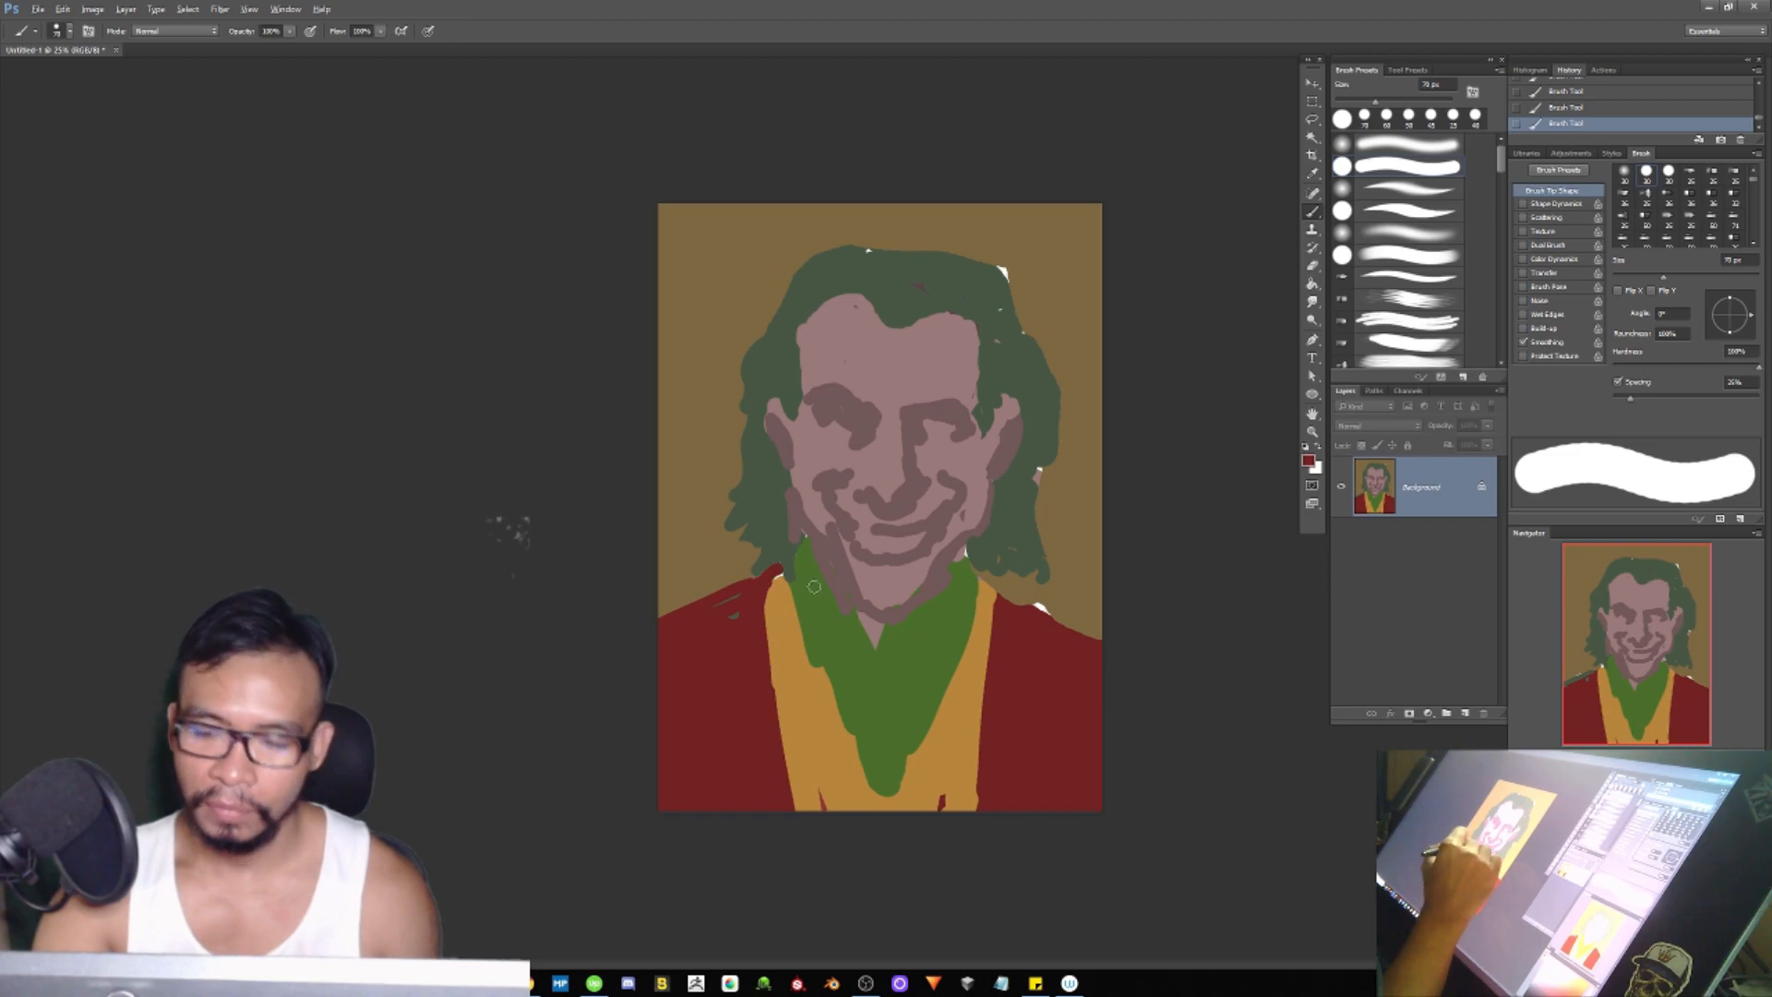
{"action": "left_click", "coordinate": [789, 604], "text": "alt"}
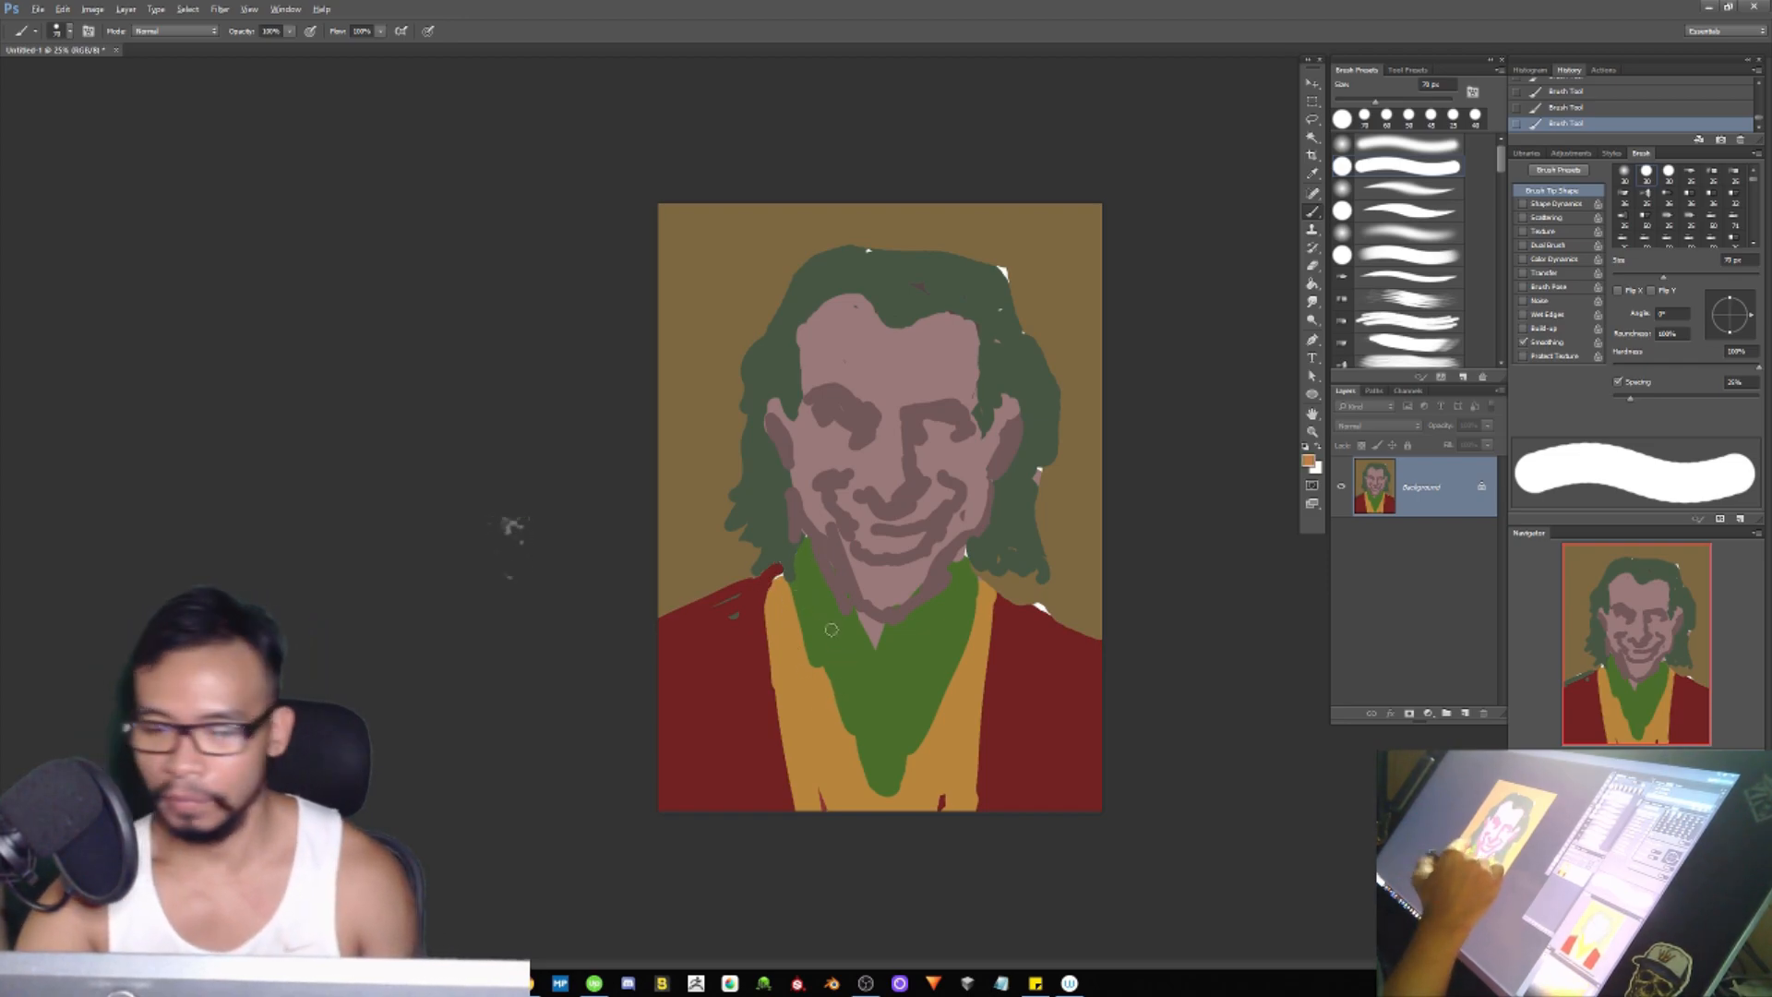
{"action": "left_click", "coordinate": [762, 624], "text": "alt"}
{"action": "mouse_move", "coordinate": [781, 567]}
{"action": "left_mouse_down"}
{"action": "mouse_move", "coordinate": [781, 757]}
{"action": "mouse_move", "coordinate": [807, 809]}
{"action": "left_mouse_up"}
{"action": "left_click_drag", "start_coordinate": [779, 604], "coordinate": [782, 734]}
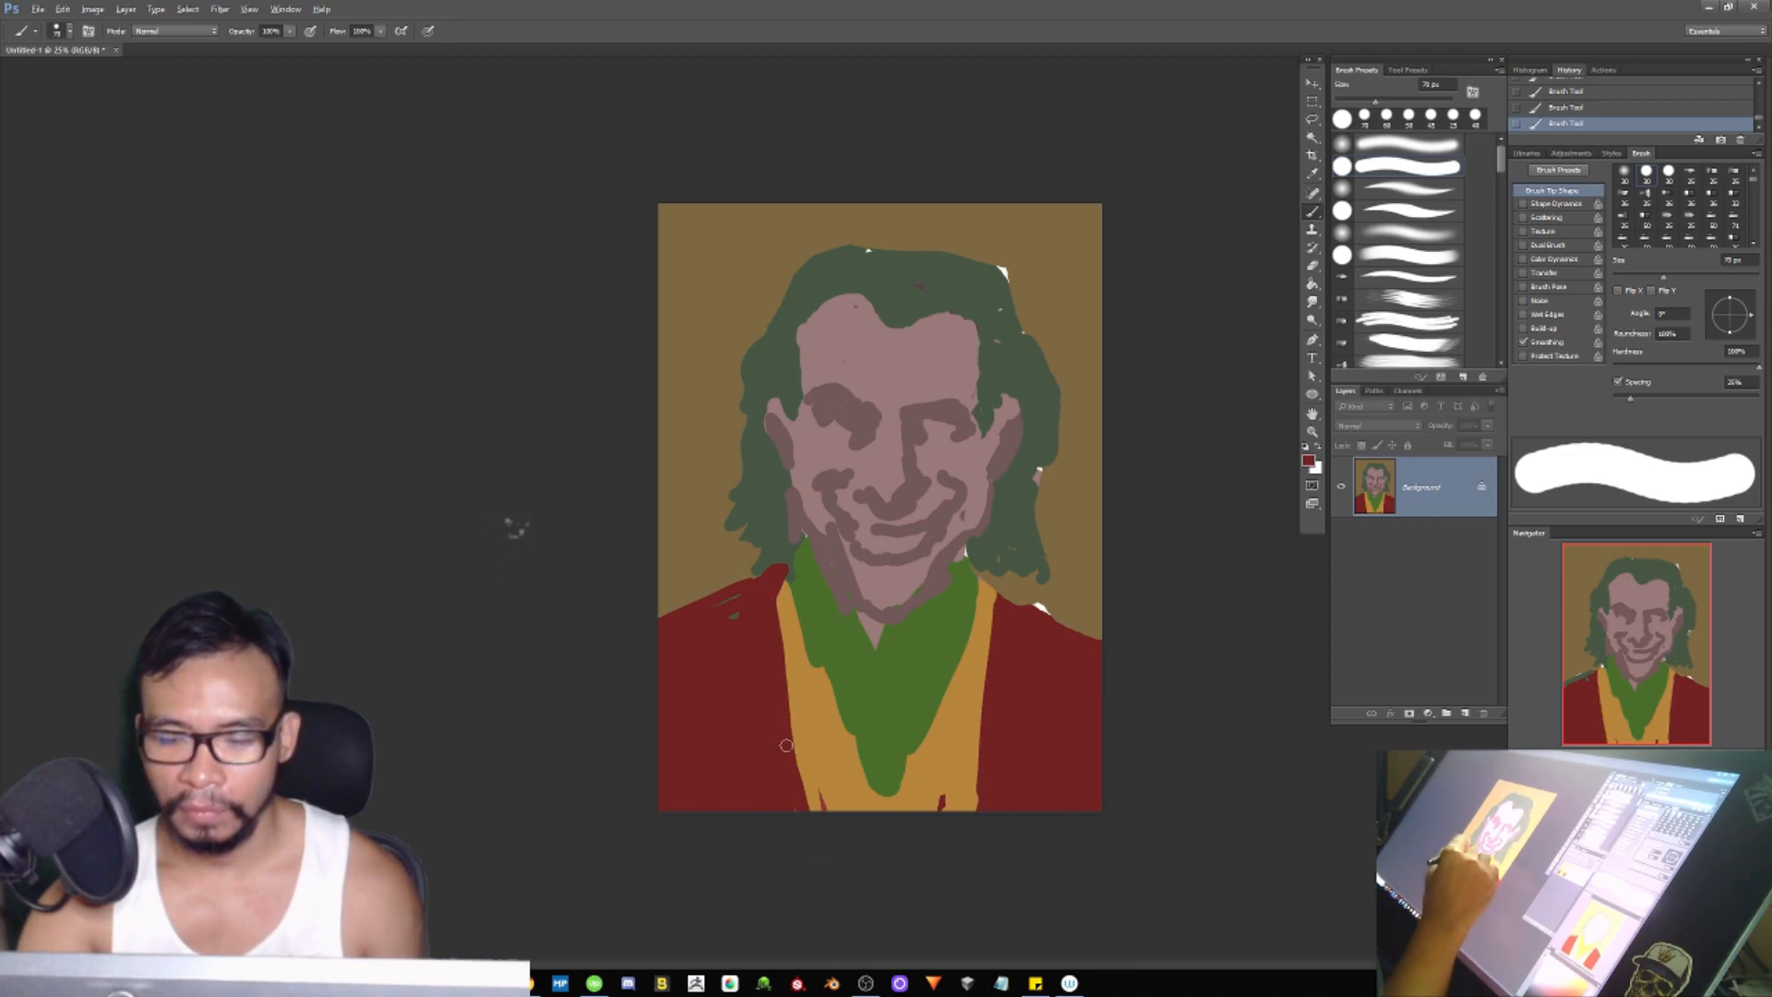
{"action": "left_click_drag", "start_coordinate": [997, 620], "coordinate": [969, 839]}
{"action": "mouse_move", "coordinate": [994, 587]}
{"action": "left_mouse_down"}
{"action": "mouse_move", "coordinate": [1093, 656]}
{"action": "mouse_move", "coordinate": [1034, 630]}
{"action": "mouse_move", "coordinate": [1075, 629]}
{"action": "mouse_move", "coordinate": [1007, 606]}
{"action": "mouse_move", "coordinate": [1081, 648]}
{"action": "mouse_move", "coordinate": [1035, 608]}
{"action": "mouse_move", "coordinate": [1105, 637]}
{"action": "left_mouse_up"}
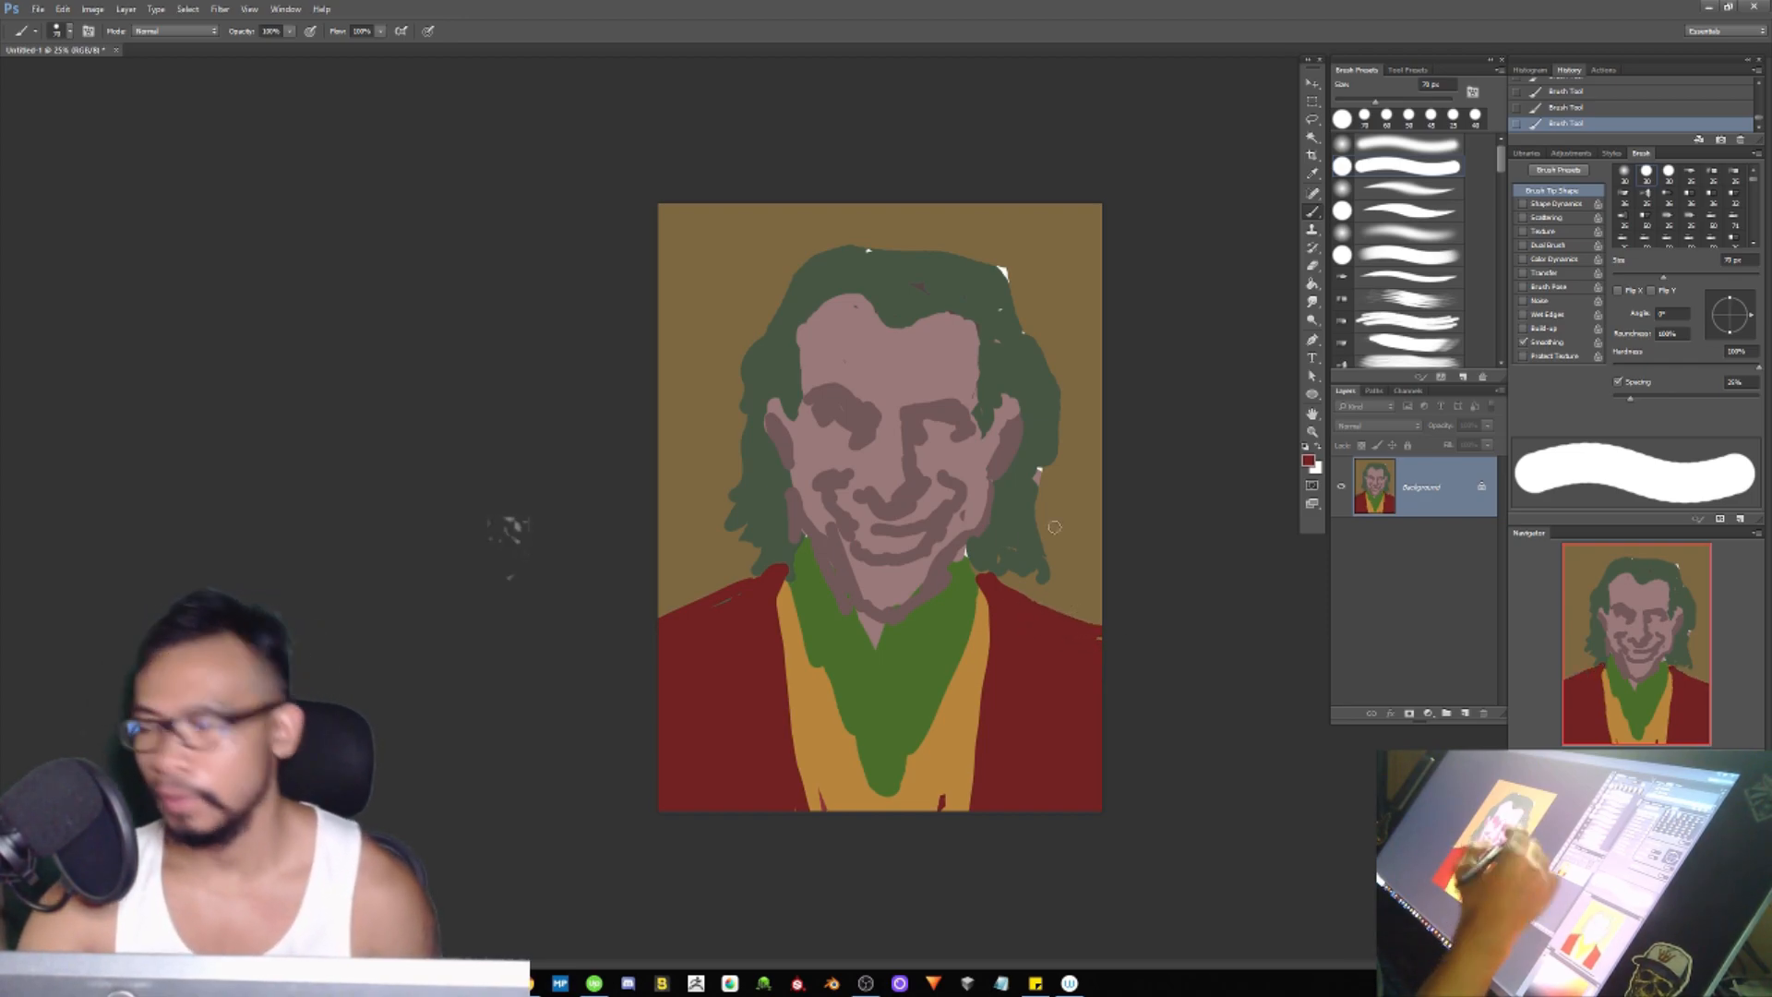
Step: Cover the white gaps along the hair's crown and upper right edge with the sampled hair green
{"action": "left_click", "coordinate": [993, 264], "text": "alt"}
{"action": "left_click_drag", "start_coordinate": [993, 264], "coordinate": [1027, 331]}
{"action": "left_click_drag", "start_coordinate": [881, 251], "coordinate": [858, 249]}
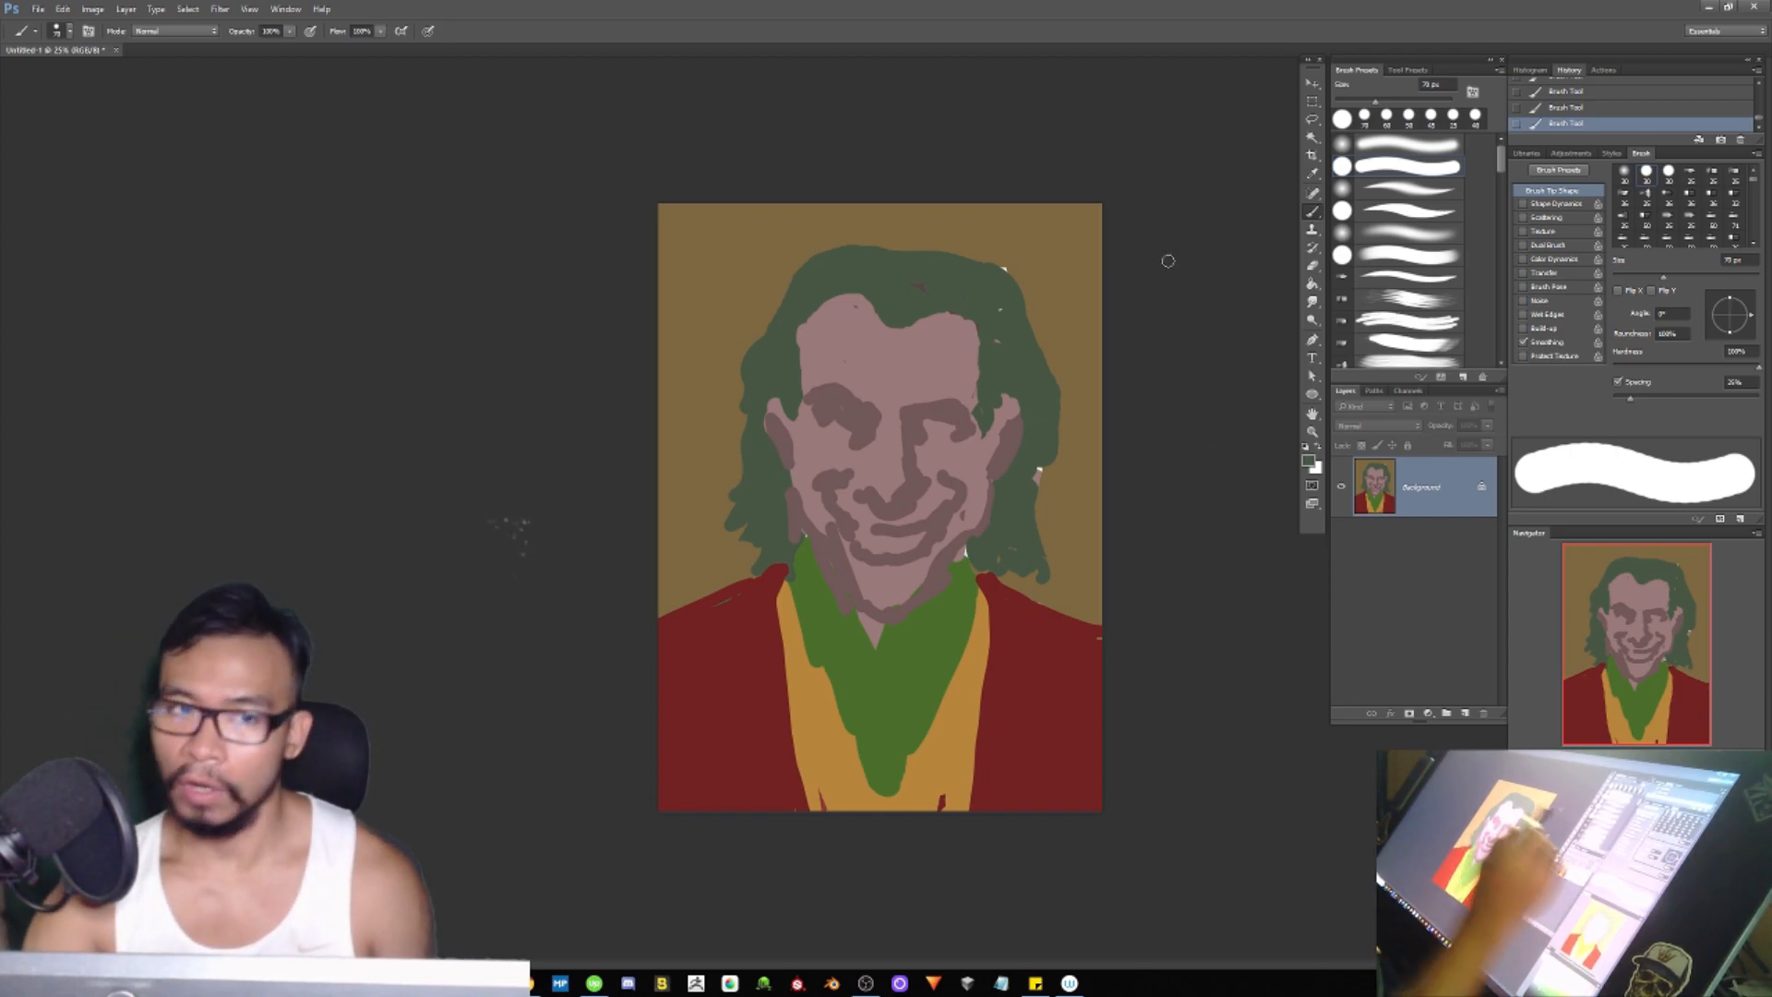
Step: Lower the brush opacity and shade the right-hand hair and right hairline in a darker green
{"action": "left_click", "coordinate": [290, 32]}
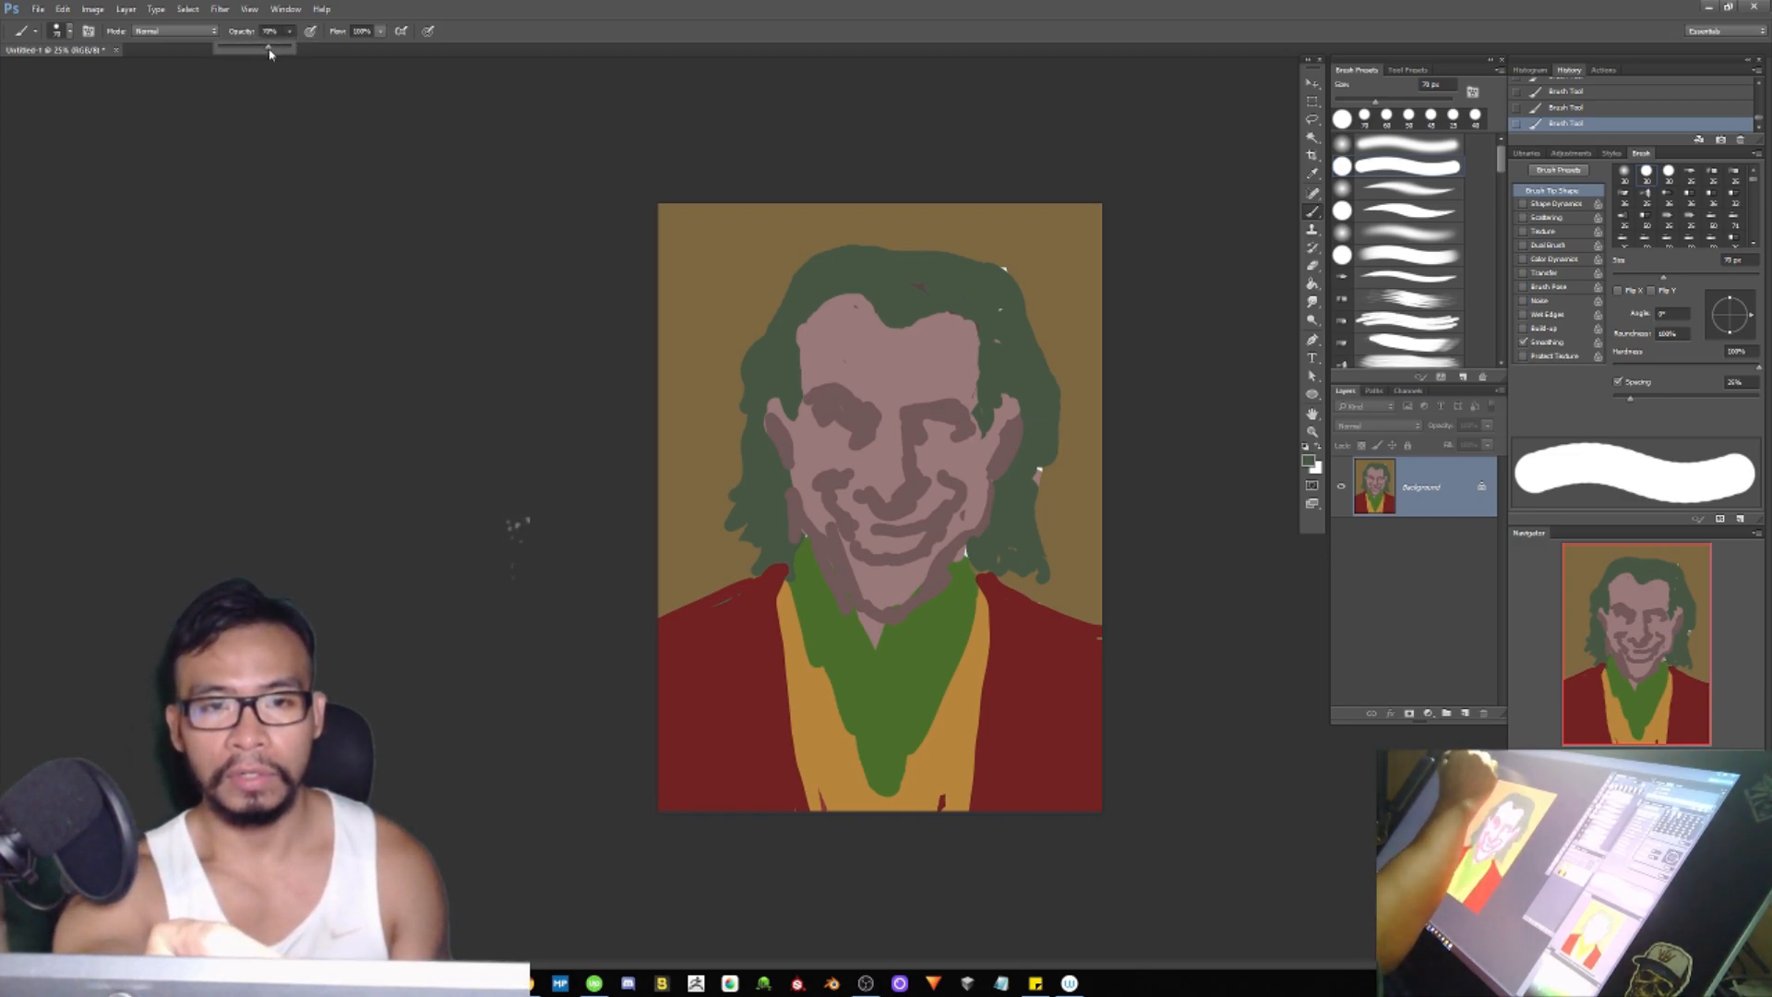
{"action": "left_click_drag", "start_coordinate": [270, 48], "coordinate": [273, 48]}
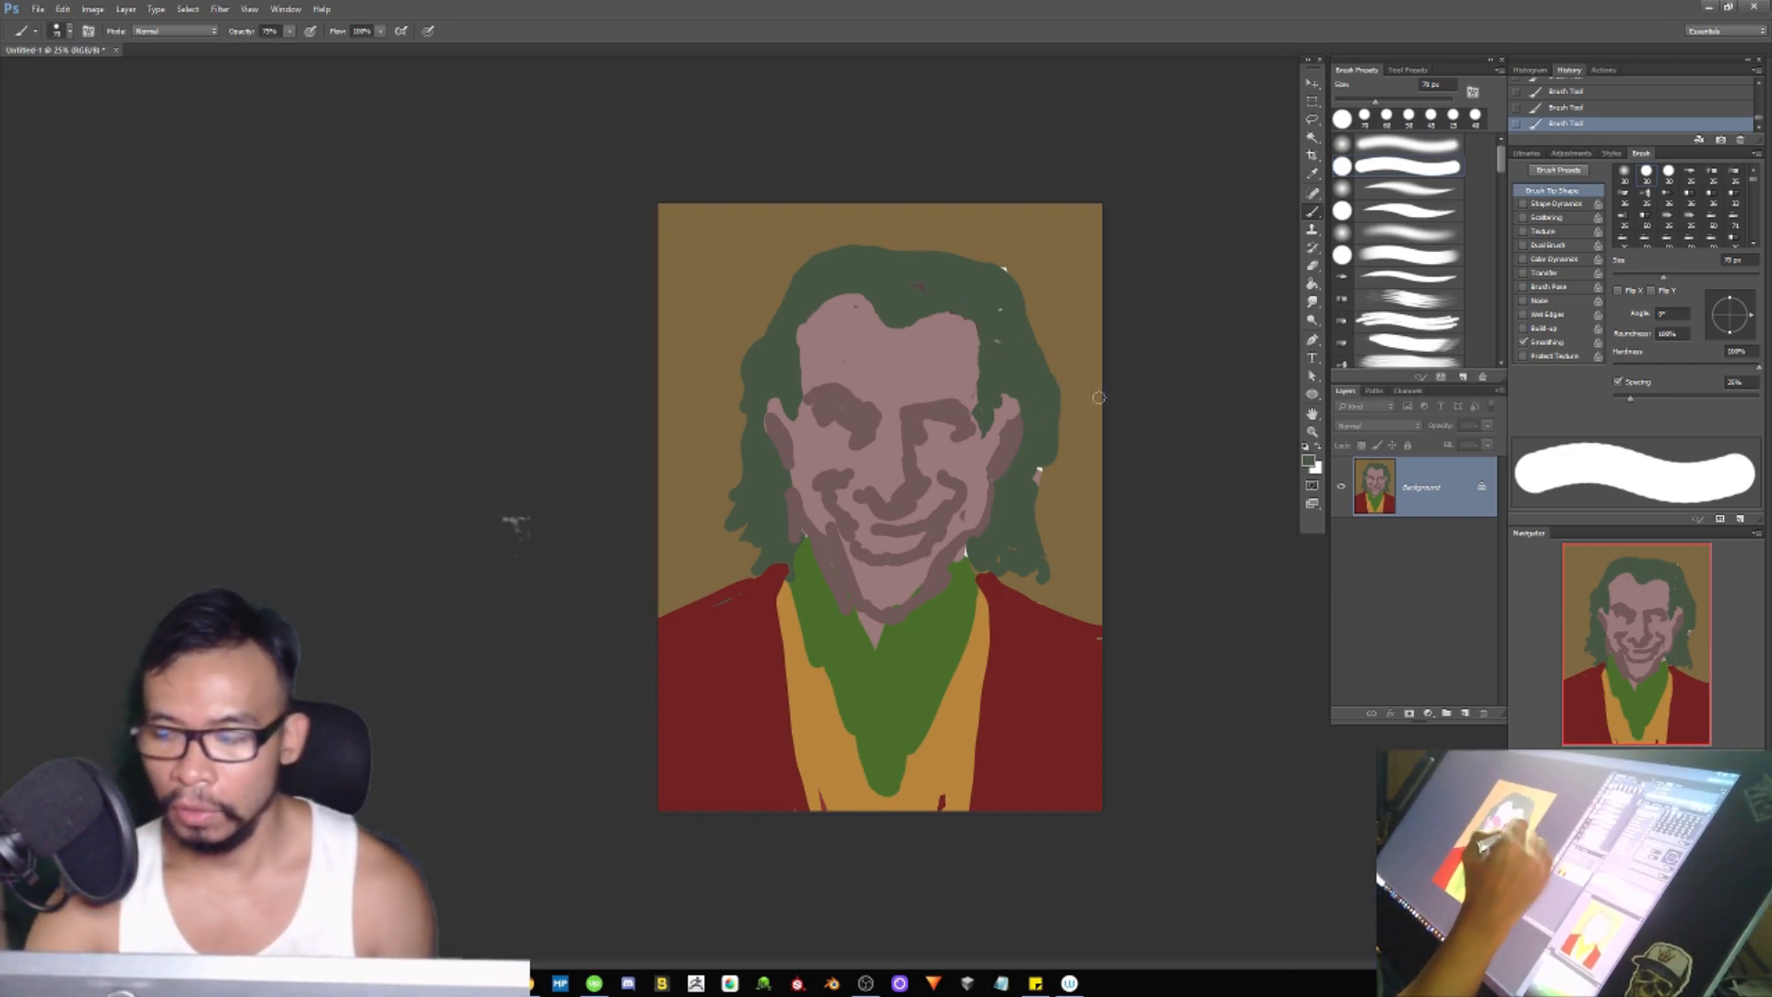
{"action": "mouse_move", "coordinate": [985, 343]}
{"action": "left_mouse_down"}
{"action": "mouse_move", "coordinate": [1006, 384]}
{"action": "mouse_move", "coordinate": [1017, 374]}
{"action": "mouse_move", "coordinate": [1034, 456]}
{"action": "mouse_move", "coordinate": [983, 357]}
{"action": "mouse_move", "coordinate": [981, 392]}
{"action": "mouse_move", "coordinate": [1029, 375]}
{"action": "mouse_move", "coordinate": [1037, 442]}
{"action": "mouse_move", "coordinate": [1000, 494]}
{"action": "mouse_move", "coordinate": [1021, 506]}
{"action": "mouse_move", "coordinate": [1043, 491]}
{"action": "mouse_move", "coordinate": [1022, 539]}
{"action": "mouse_move", "coordinate": [1015, 504]}
{"action": "mouse_move", "coordinate": [1001, 526]}
{"action": "mouse_move", "coordinate": [1043, 535]}
{"action": "left_mouse_up"}
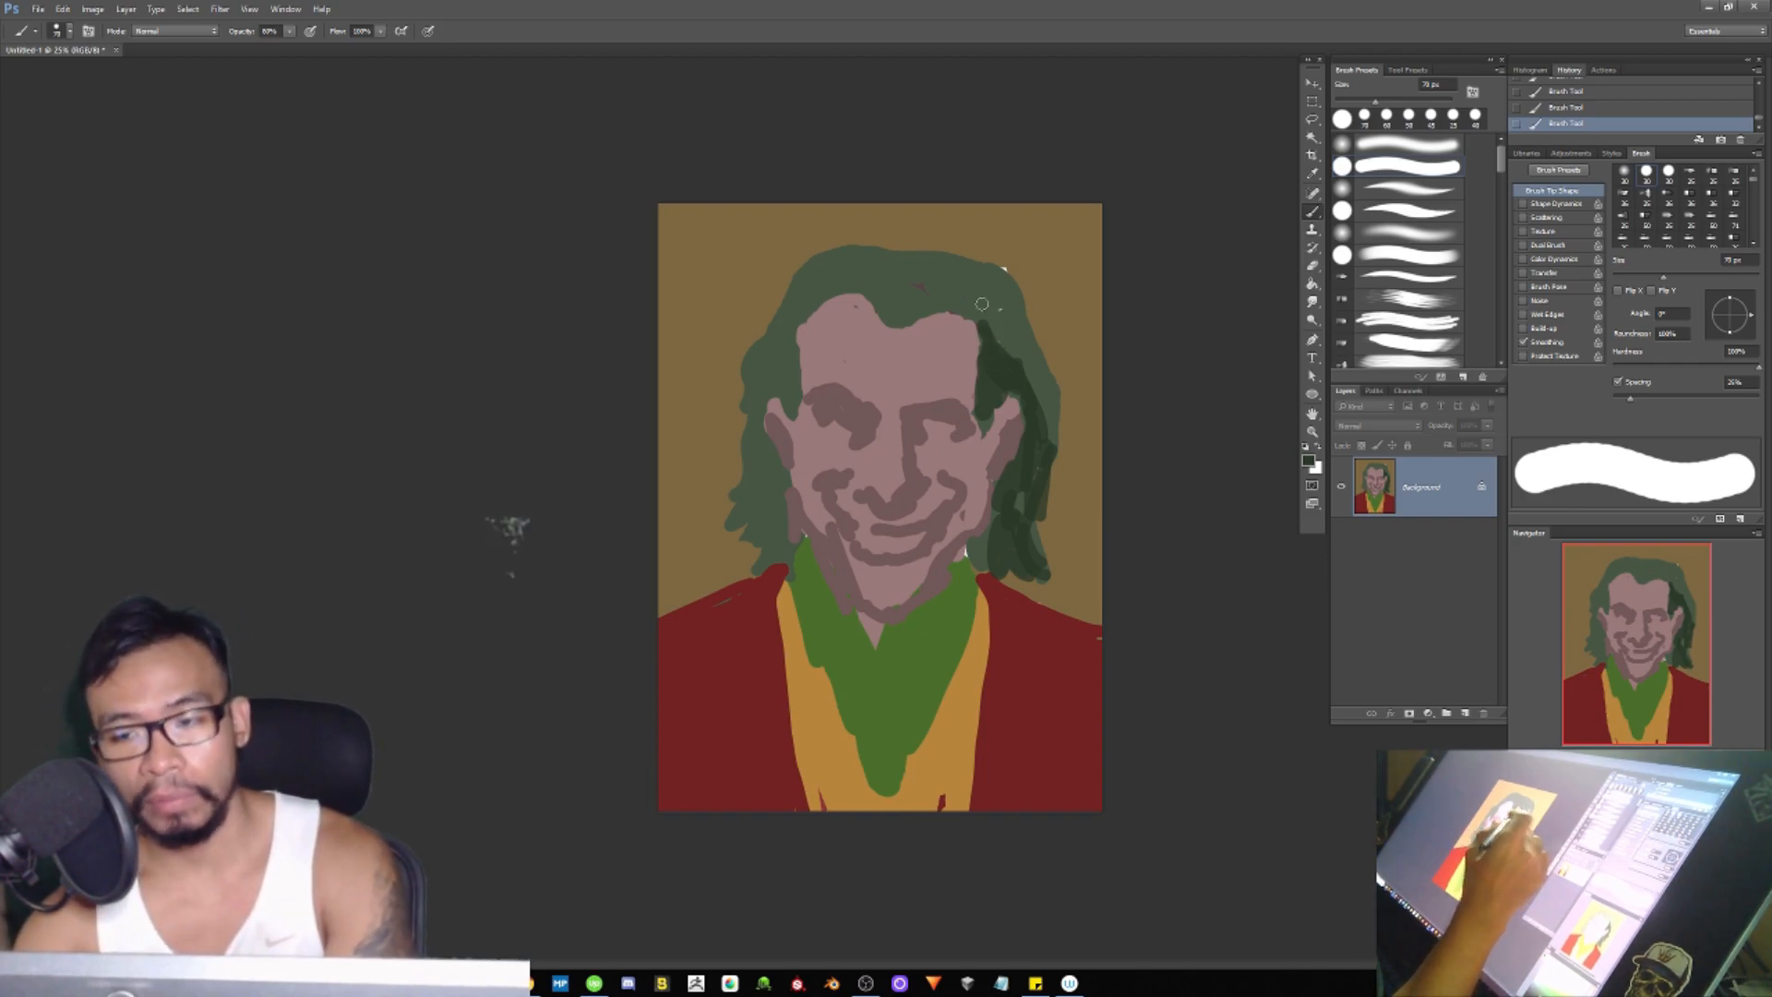
{"action": "mouse_move", "coordinate": [916, 314]}
{"action": "left_mouse_down"}
{"action": "mouse_move", "coordinate": [974, 308]}
{"action": "mouse_move", "coordinate": [916, 320]}
{"action": "mouse_move", "coordinate": [981, 326]}
{"action": "mouse_move", "coordinate": [972, 309]}
{"action": "mouse_move", "coordinate": [1029, 392]}
{"action": "left_mouse_up"}
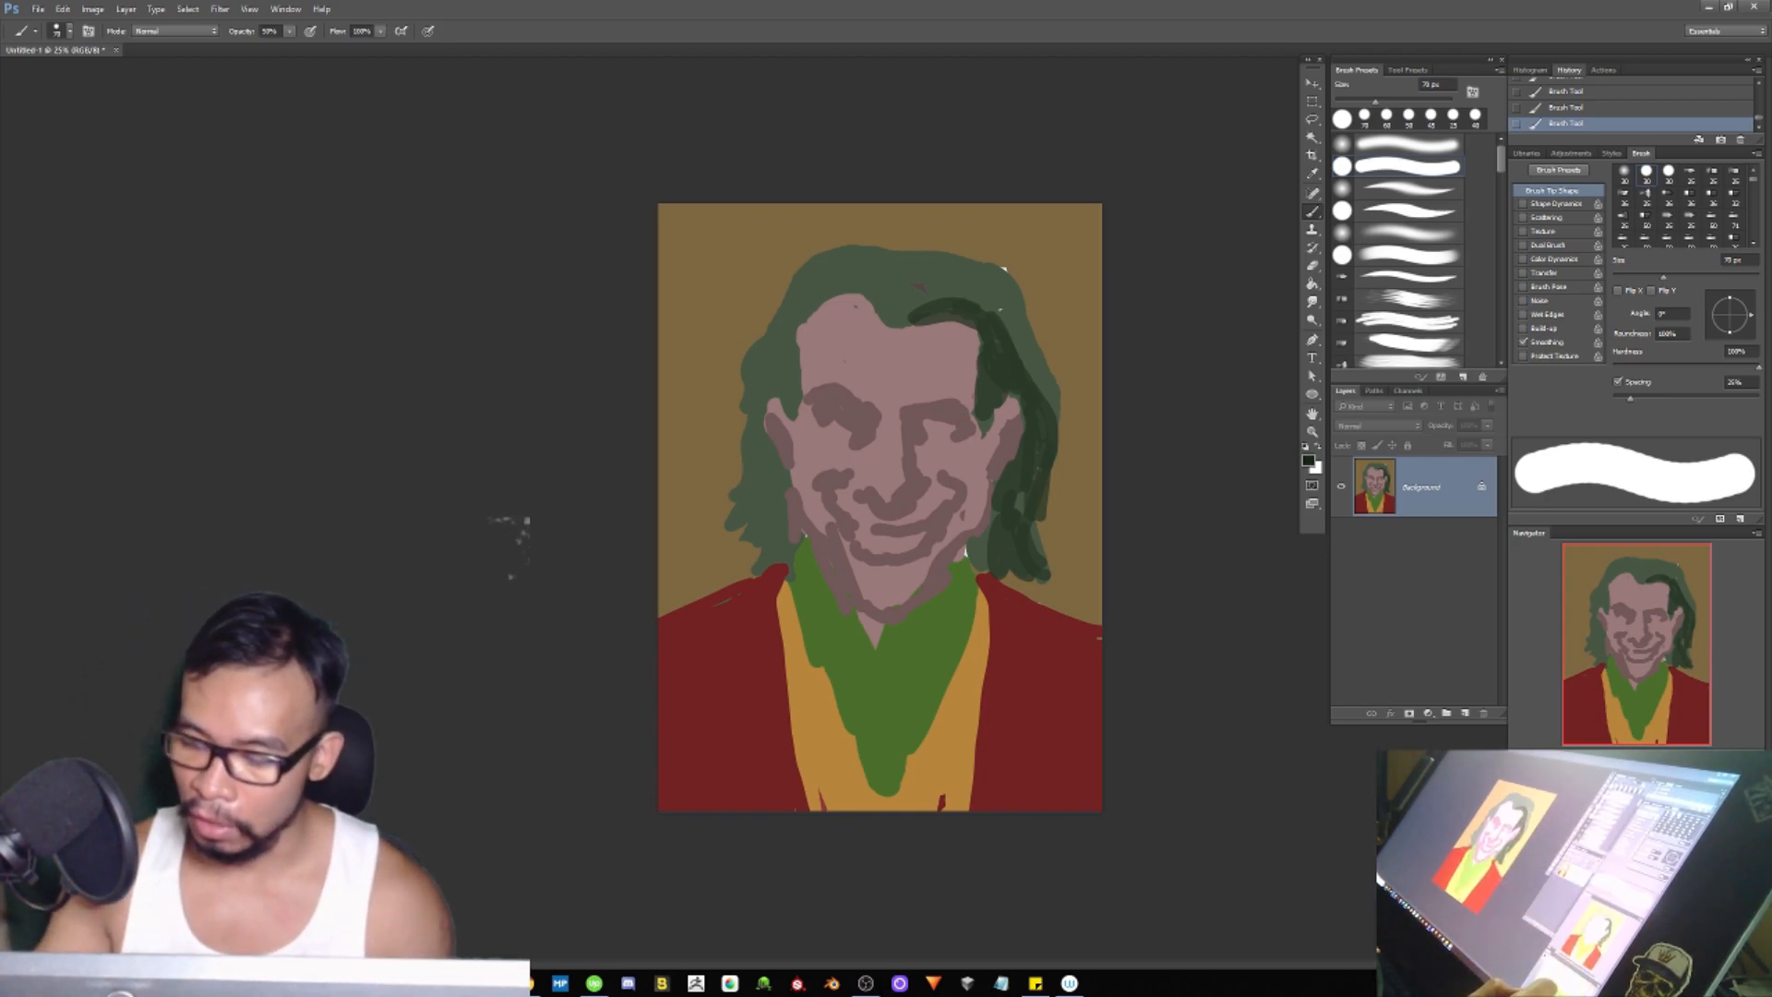
Step: Deepen the hair shadows with near-black green across the whole hairline and down the locks on both sides
{"action": "mouse_move", "coordinate": [911, 319]}
{"action": "left_mouse_down"}
{"action": "mouse_move", "coordinate": [959, 310]}
{"action": "mouse_move", "coordinate": [933, 312]}
{"action": "mouse_move", "coordinate": [993, 342]}
{"action": "mouse_move", "coordinate": [1017, 388]}
{"action": "mouse_move", "coordinate": [982, 359]}
{"action": "mouse_move", "coordinate": [1001, 370]}
{"action": "mouse_move", "coordinate": [997, 433]}
{"action": "mouse_move", "coordinate": [999, 386]}
{"action": "mouse_move", "coordinate": [1042, 407]}
{"action": "mouse_move", "coordinate": [1039, 452]}
{"action": "mouse_move", "coordinate": [1040, 433]}
{"action": "mouse_move", "coordinate": [996, 506]}
{"action": "mouse_move", "coordinate": [1039, 503]}
{"action": "mouse_move", "coordinate": [1010, 492]}
{"action": "mouse_move", "coordinate": [977, 561]}
{"action": "mouse_move", "coordinate": [1003, 523]}
{"action": "left_mouse_up"}
{"action": "key", "text": "["}
{"action": "mouse_move", "coordinate": [865, 278]}
{"action": "left_mouse_down"}
{"action": "mouse_move", "coordinate": [915, 308]}
{"action": "mouse_move", "coordinate": [854, 284]}
{"action": "mouse_move", "coordinate": [793, 315]}
{"action": "mouse_move", "coordinate": [842, 291]}
{"action": "mouse_move", "coordinate": [785, 337]}
{"action": "left_mouse_up"}
{"action": "key", "text": "]"}
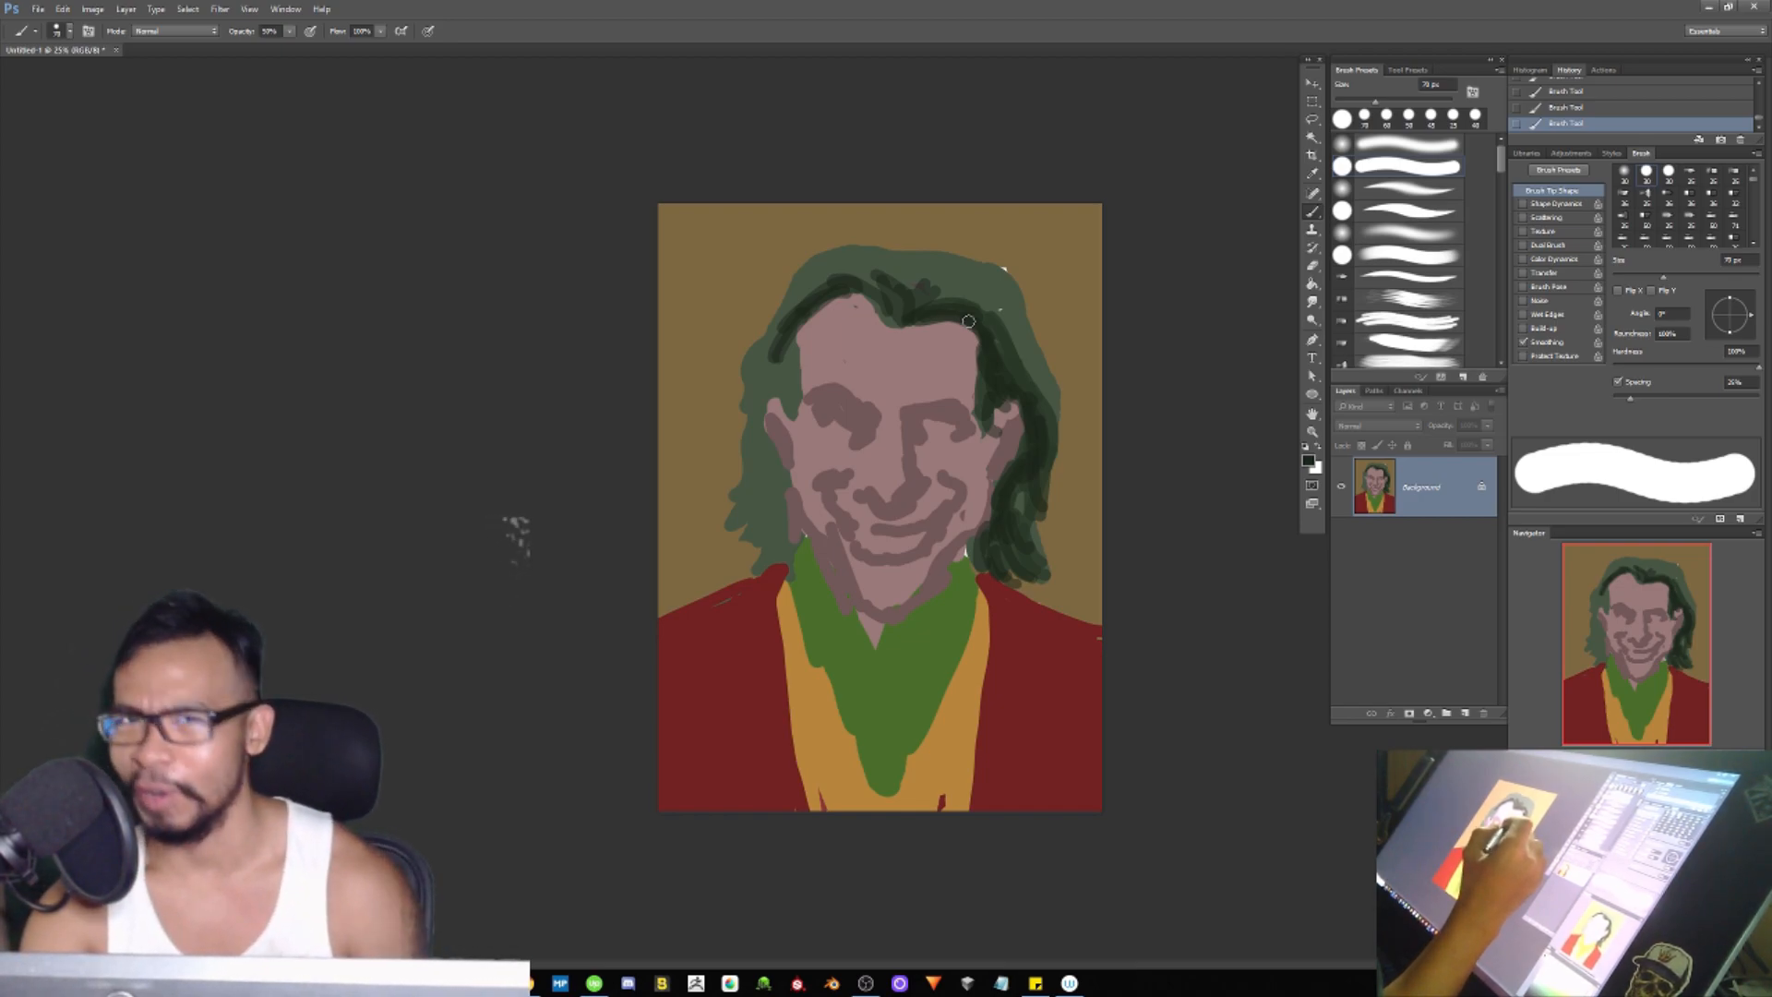
{"action": "mouse_move", "coordinate": [789, 337]}
{"action": "left_mouse_down"}
{"action": "mouse_move", "coordinate": [745, 383]}
{"action": "mouse_move", "coordinate": [768, 363]}
{"action": "mouse_move", "coordinate": [754, 439]}
{"action": "mouse_move", "coordinate": [753, 397]}
{"action": "mouse_move", "coordinate": [796, 365]}
{"action": "mouse_move", "coordinate": [761, 413]}
{"action": "mouse_move", "coordinate": [789, 388]}
{"action": "mouse_move", "coordinate": [794, 409]}
{"action": "mouse_move", "coordinate": [796, 331]}
{"action": "mouse_move", "coordinate": [789, 380]}
{"action": "mouse_move", "coordinate": [762, 360]}
{"action": "mouse_move", "coordinate": [730, 431]}
{"action": "mouse_move", "coordinate": [775, 486]}
{"action": "mouse_move", "coordinate": [726, 498]}
{"action": "mouse_move", "coordinate": [756, 474]}
{"action": "mouse_move", "coordinate": [730, 538]}
{"action": "mouse_move", "coordinate": [775, 483]}
{"action": "mouse_move", "coordinate": [775, 514]}
{"action": "mouse_move", "coordinate": [778, 480]}
{"action": "mouse_move", "coordinate": [762, 568]}
{"action": "mouse_move", "coordinate": [739, 353]}
{"action": "mouse_move", "coordinate": [866, 266]}
{"action": "mouse_move", "coordinate": [903, 311]}
{"action": "mouse_move", "coordinate": [916, 292]}
{"action": "mouse_move", "coordinate": [995, 328]}
{"action": "mouse_move", "coordinate": [934, 289]}
{"action": "mouse_move", "coordinate": [957, 296]}
{"action": "mouse_move", "coordinate": [961, 274]}
{"action": "mouse_move", "coordinate": [929, 291]}
{"action": "mouse_move", "coordinate": [974, 303]}
{"action": "mouse_move", "coordinate": [1011, 367]}
{"action": "mouse_move", "coordinate": [1004, 259]}
{"action": "mouse_move", "coordinate": [959, 271]}
{"action": "mouse_move", "coordinate": [1053, 413]}
{"action": "mouse_move", "coordinate": [1039, 503]}
{"action": "left_mouse_up"}
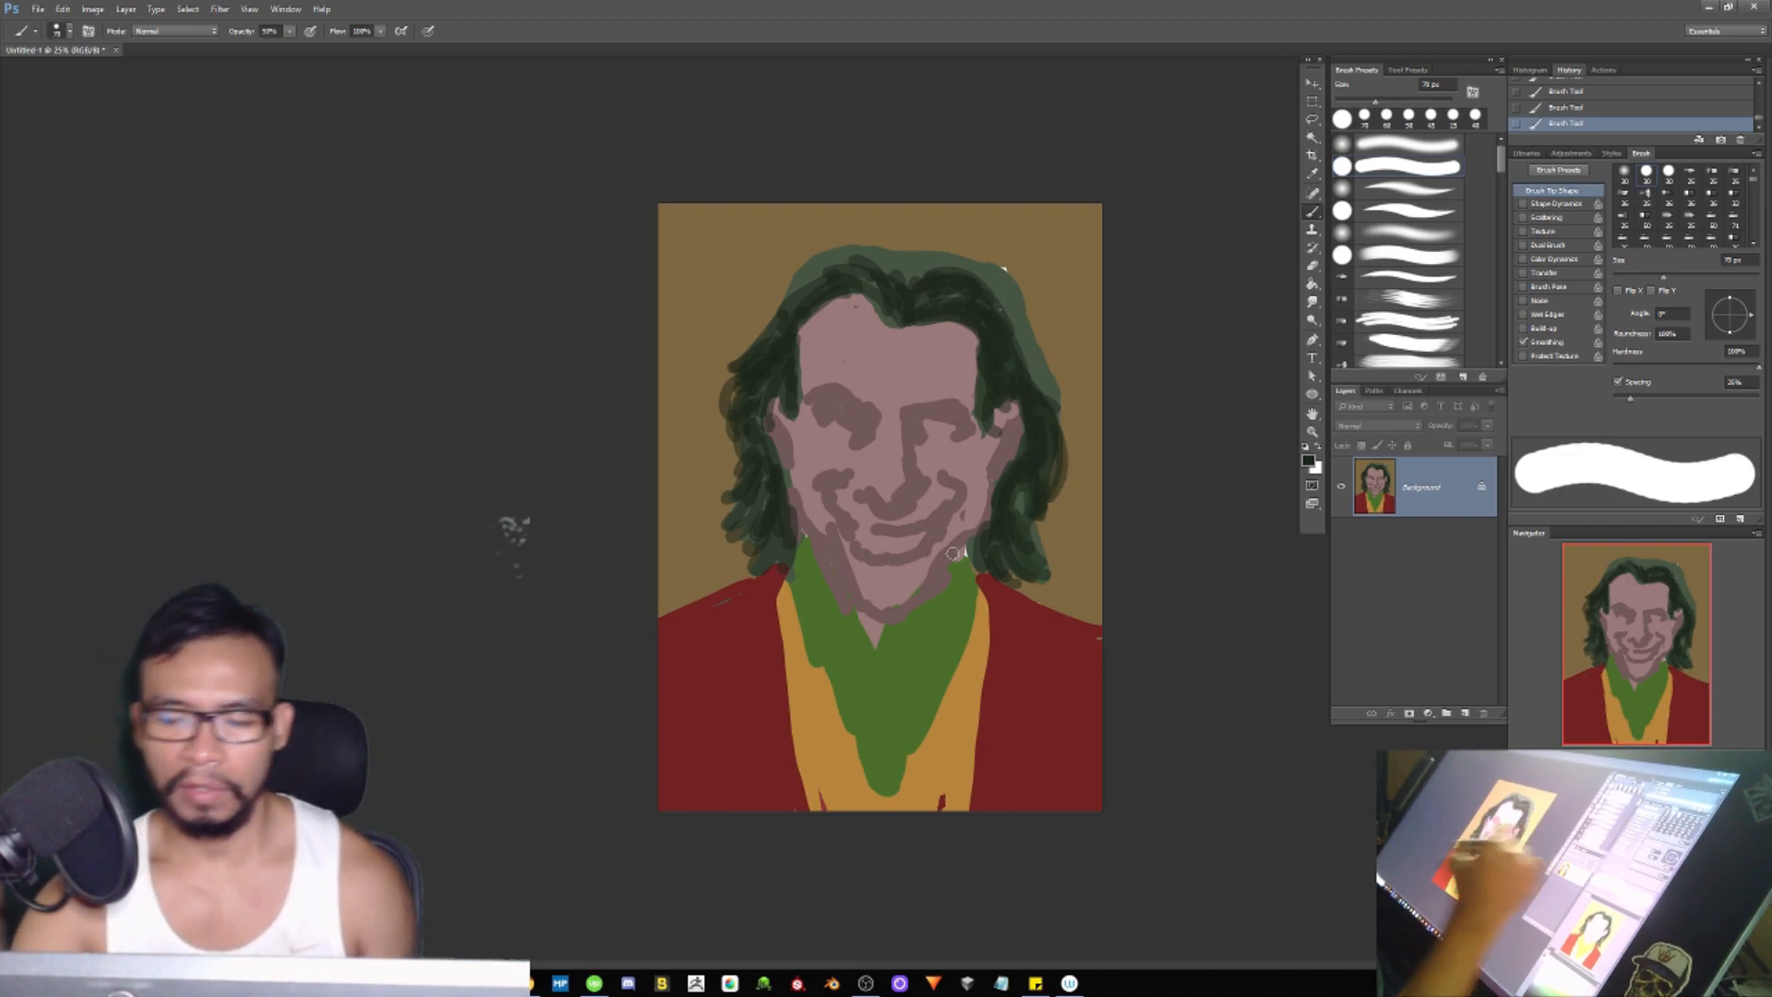
Step: Paint the lapel lines and fabric folds on both sides of the jacket in a darker red
{"action": "left_click", "coordinate": [758, 683], "text": "alt"}
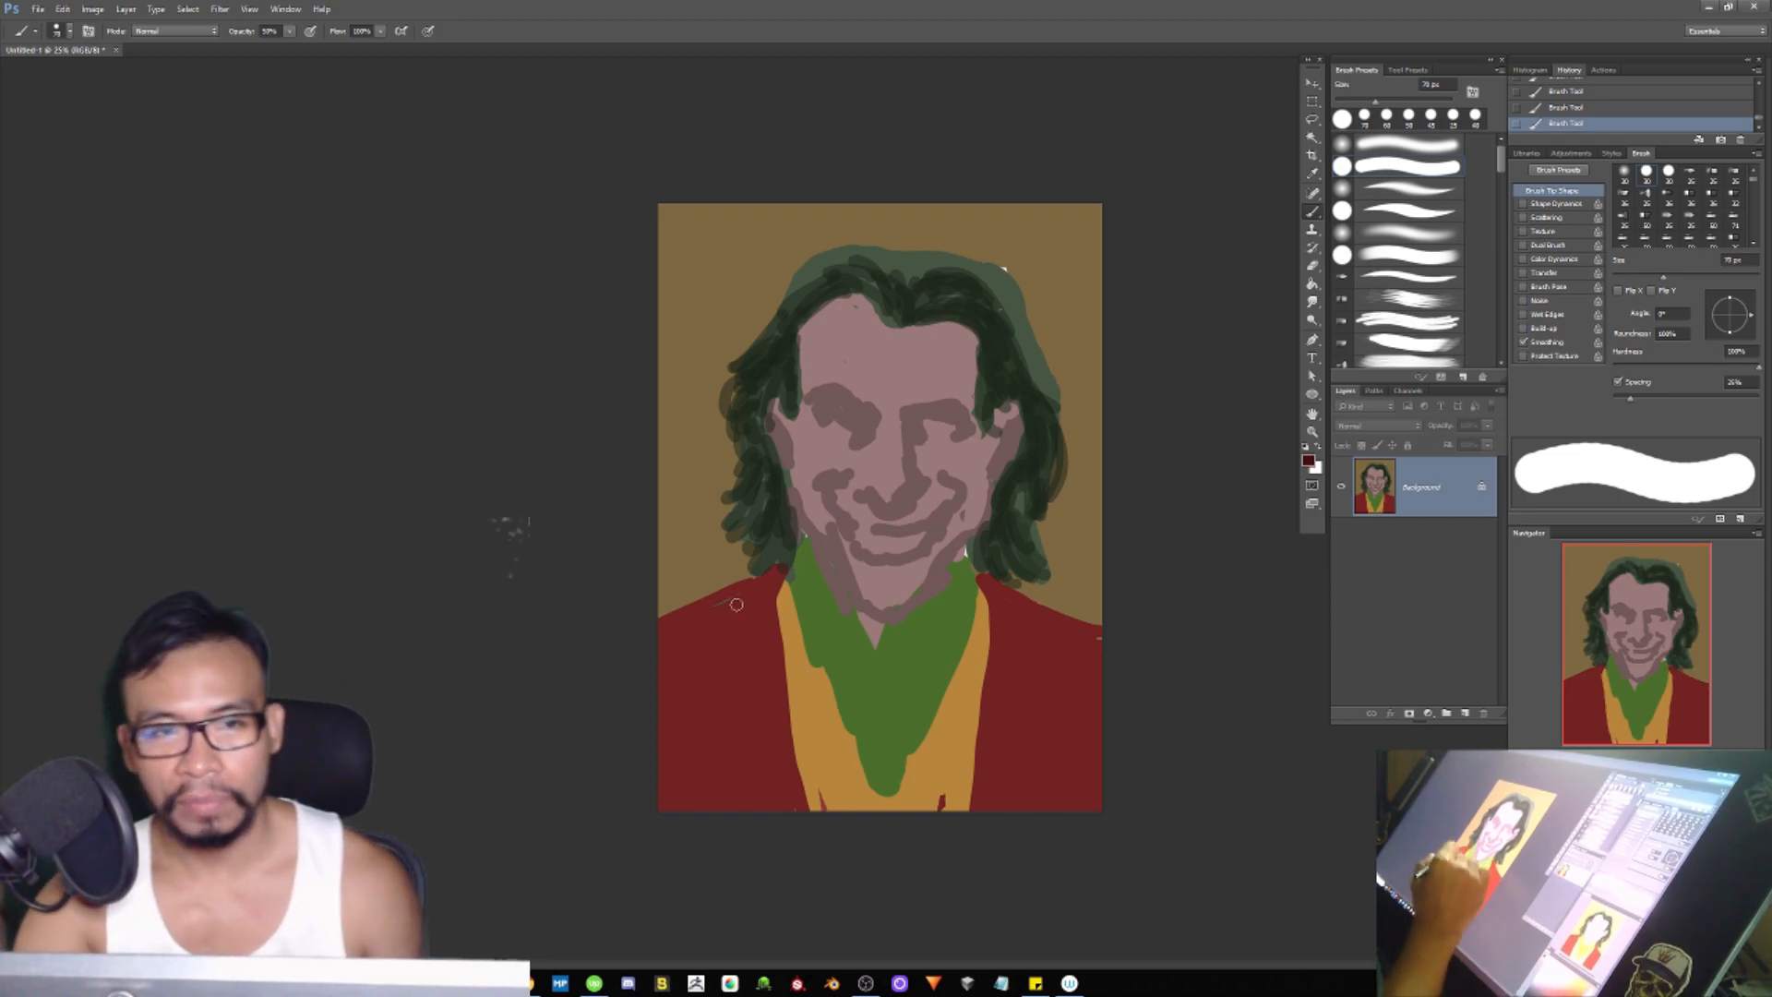
{"action": "mouse_move", "coordinate": [762, 579]}
{"action": "left_mouse_down"}
{"action": "mouse_move", "coordinate": [716, 655]}
{"action": "mouse_move", "coordinate": [767, 582]}
{"action": "mouse_move", "coordinate": [697, 683]}
{"action": "mouse_move", "coordinate": [748, 687]}
{"action": "mouse_move", "coordinate": [697, 803]}
{"action": "left_mouse_up"}
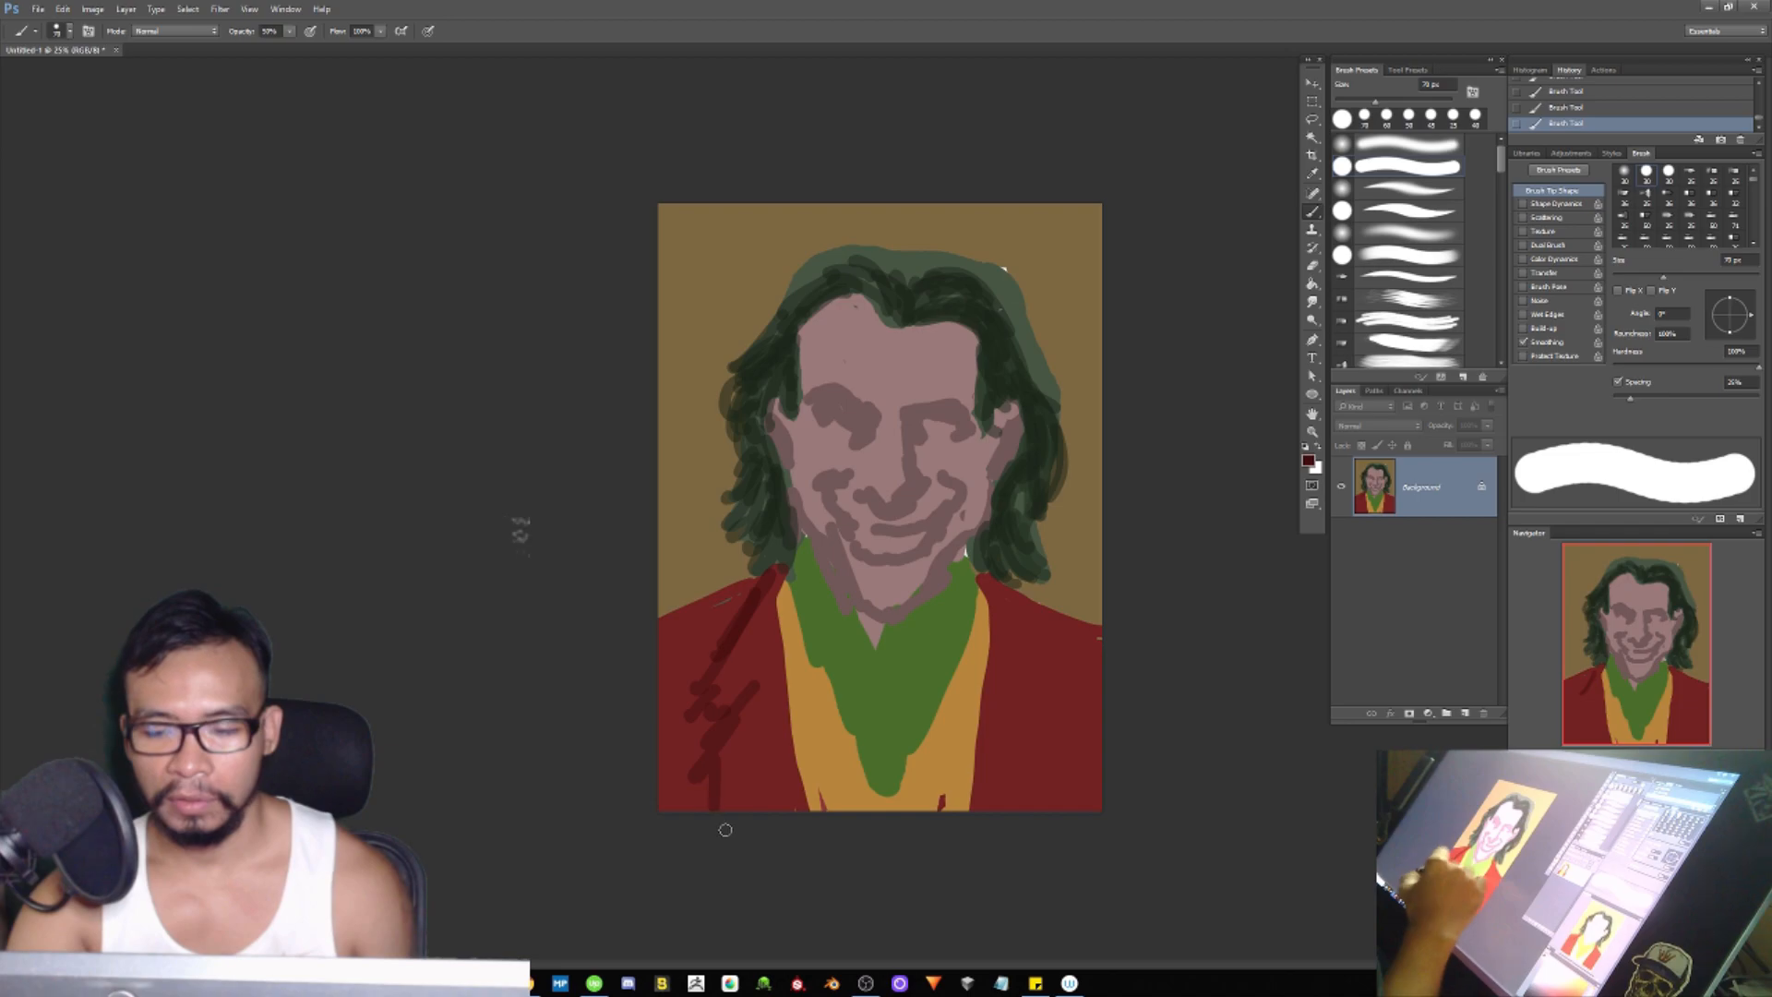
{"action": "mouse_move", "coordinate": [989, 574]}
{"action": "left_mouse_down"}
{"action": "mouse_move", "coordinate": [1072, 716]}
{"action": "mouse_move", "coordinate": [1006, 708]}
{"action": "mouse_move", "coordinate": [1067, 761]}
{"action": "mouse_move", "coordinate": [1038, 802]}
{"action": "mouse_move", "coordinate": [1056, 798]}
{"action": "mouse_move", "coordinate": [1034, 715]}
{"action": "mouse_move", "coordinate": [1052, 665]}
{"action": "mouse_move", "coordinate": [1084, 737]}
{"action": "mouse_move", "coordinate": [1066, 782]}
{"action": "left_mouse_up"}
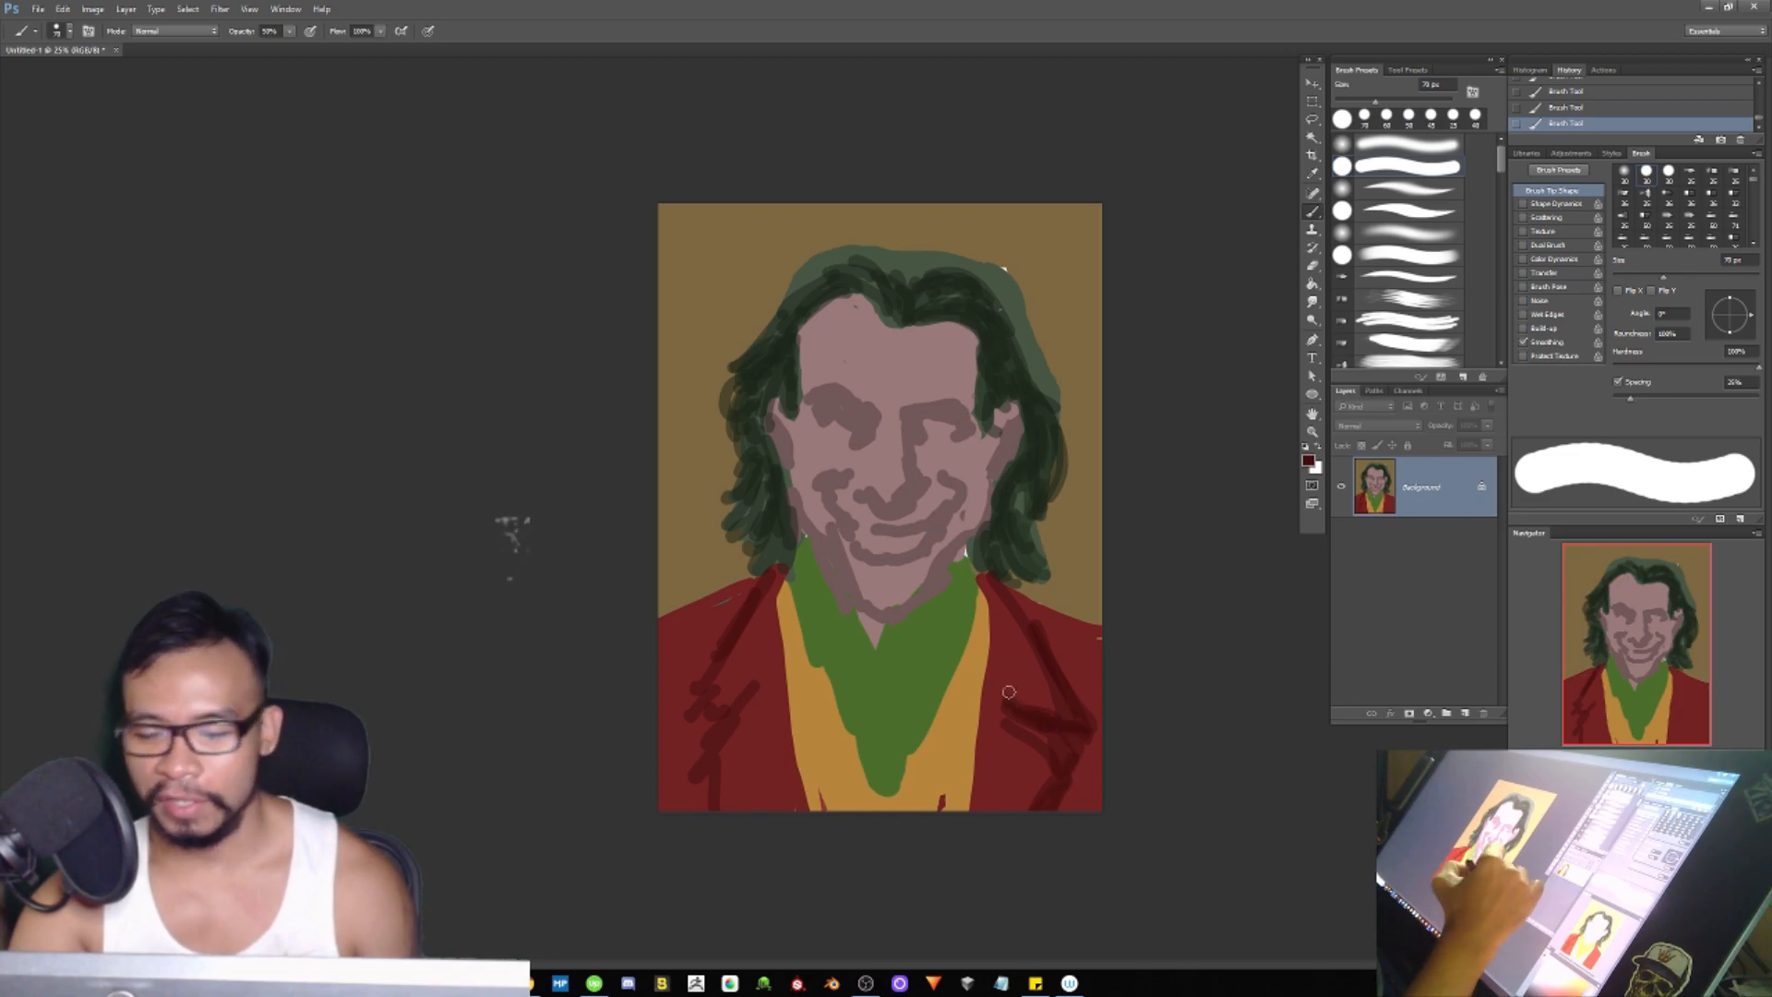
{"action": "mouse_move", "coordinate": [980, 571]}
{"action": "left_mouse_down"}
{"action": "mouse_move", "coordinate": [967, 806]}
{"action": "mouse_move", "coordinate": [994, 606]}
{"action": "mouse_move", "coordinate": [966, 801]}
{"action": "left_mouse_up"}
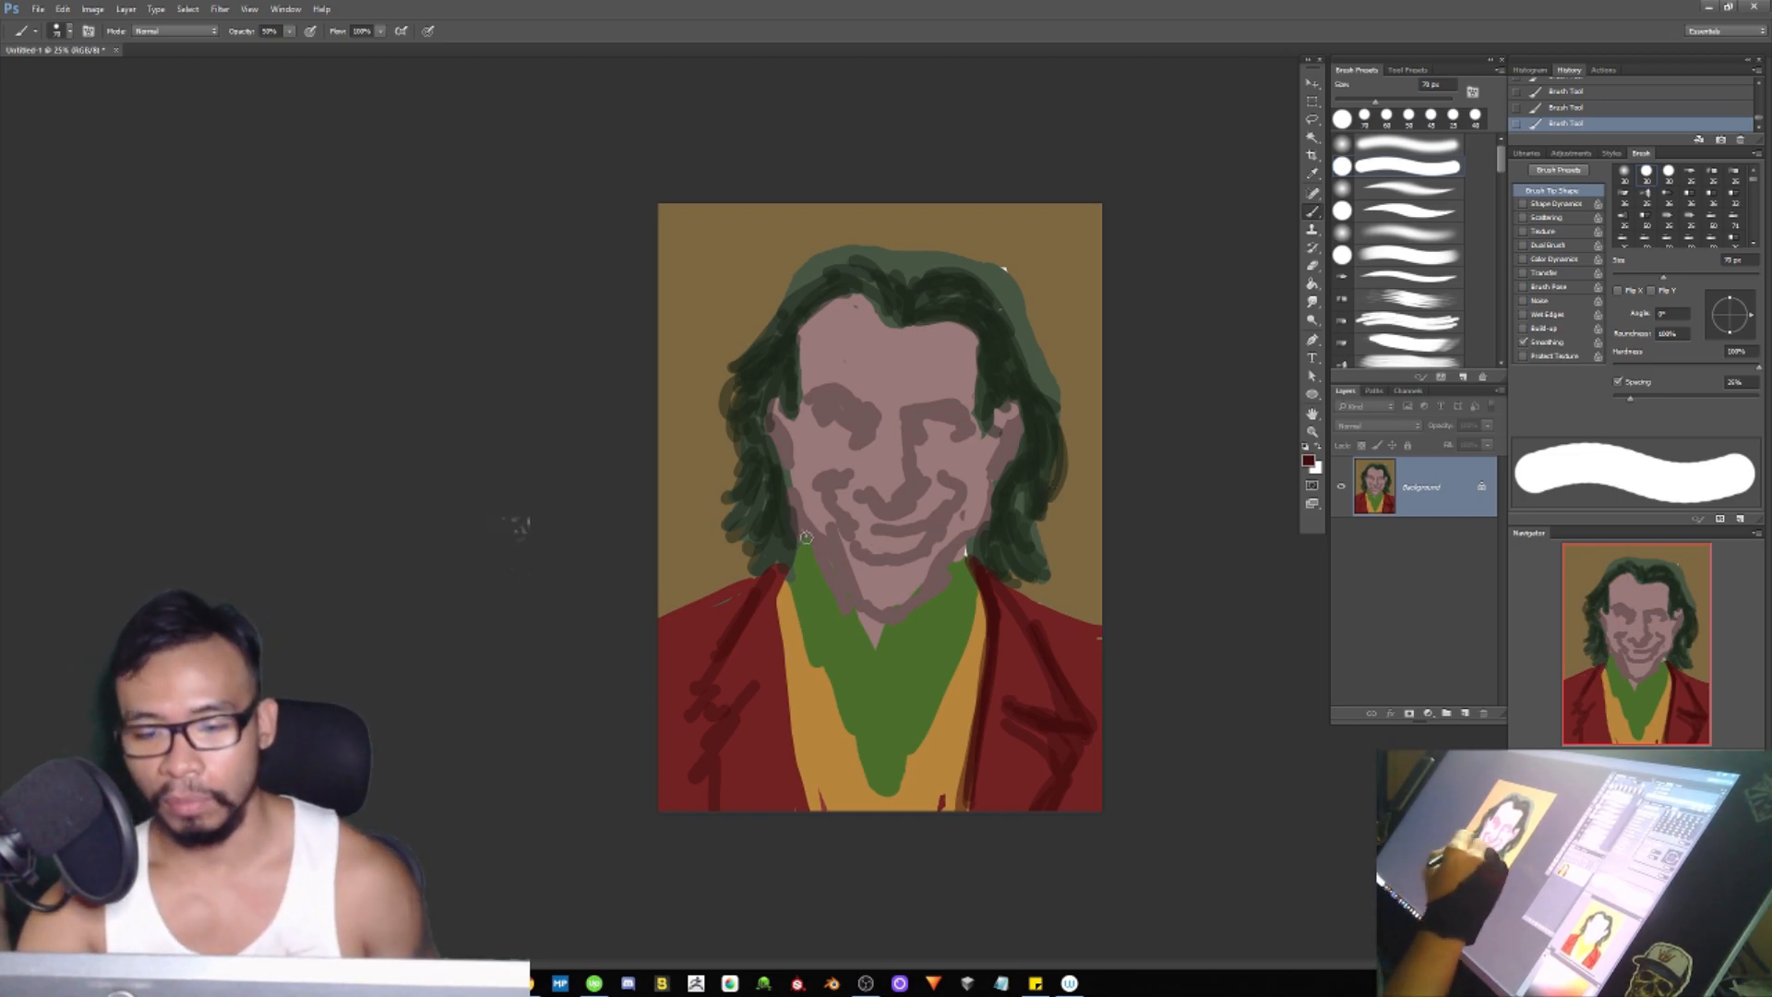
Step: Define the collar edges, tie knot and tie outline with semi-transparent dark green strokes
{"action": "left_click", "coordinate": [840, 617], "text": "alt"}
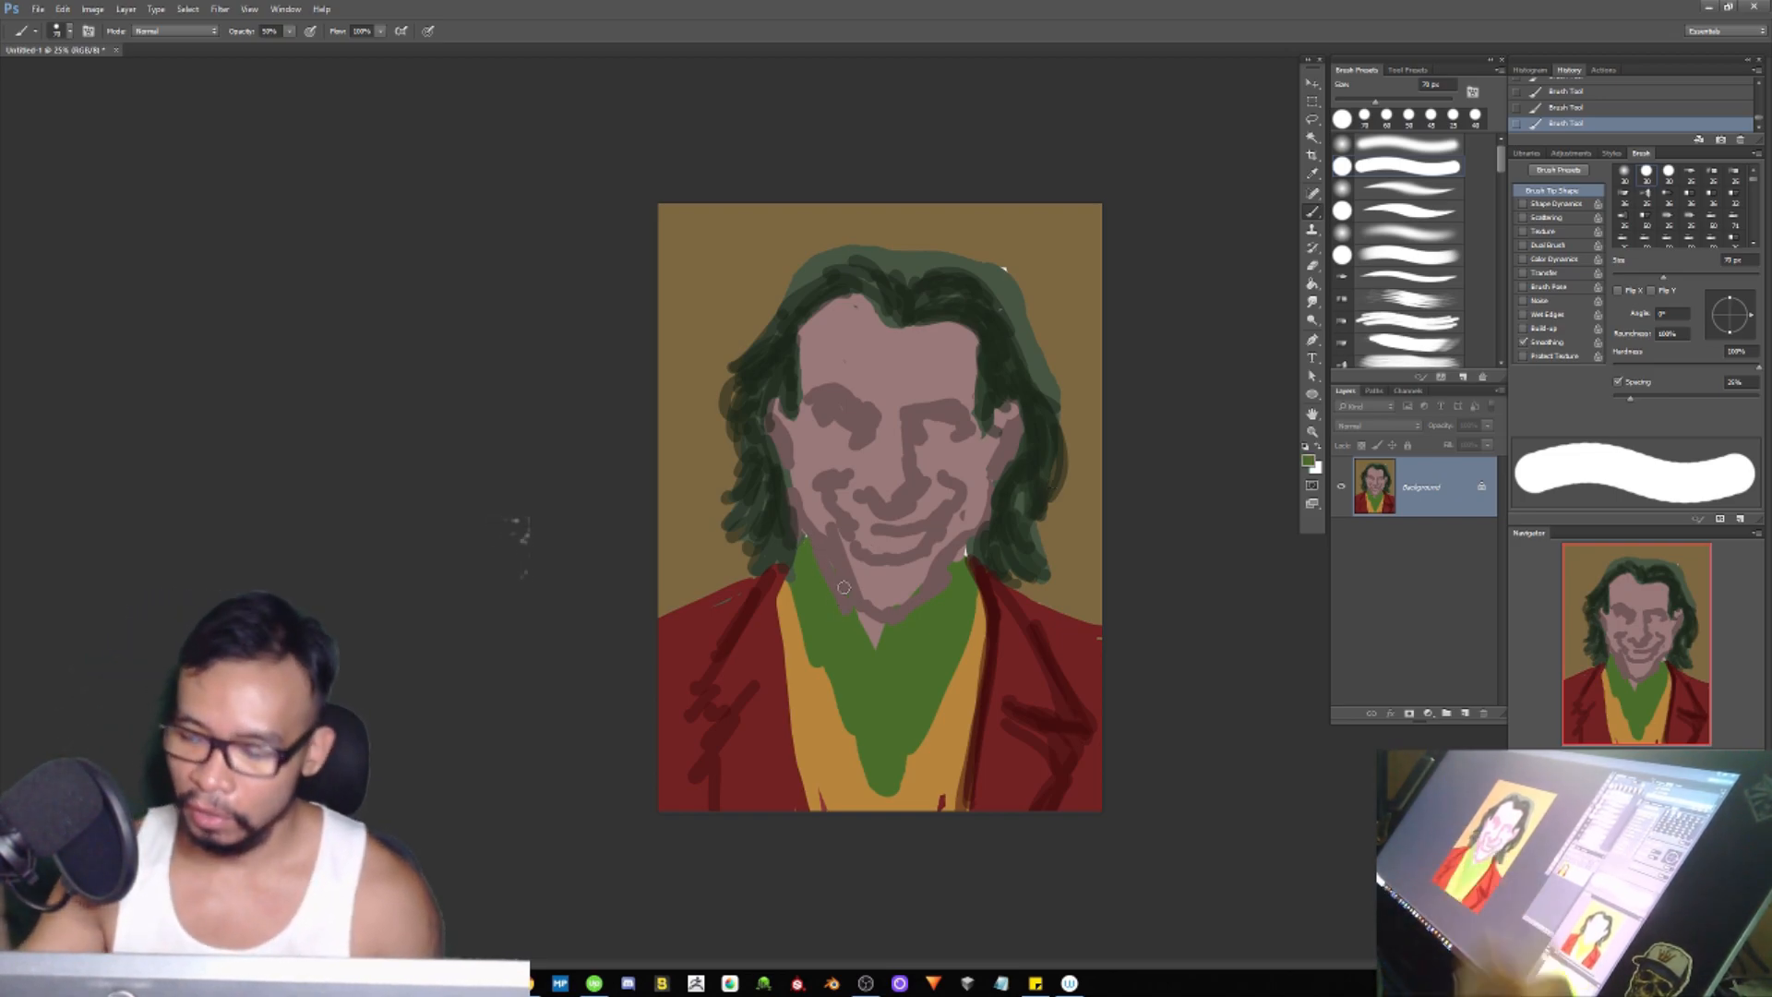
{"action": "left_click_drag", "start_coordinate": [794, 582], "coordinate": [832, 685]}
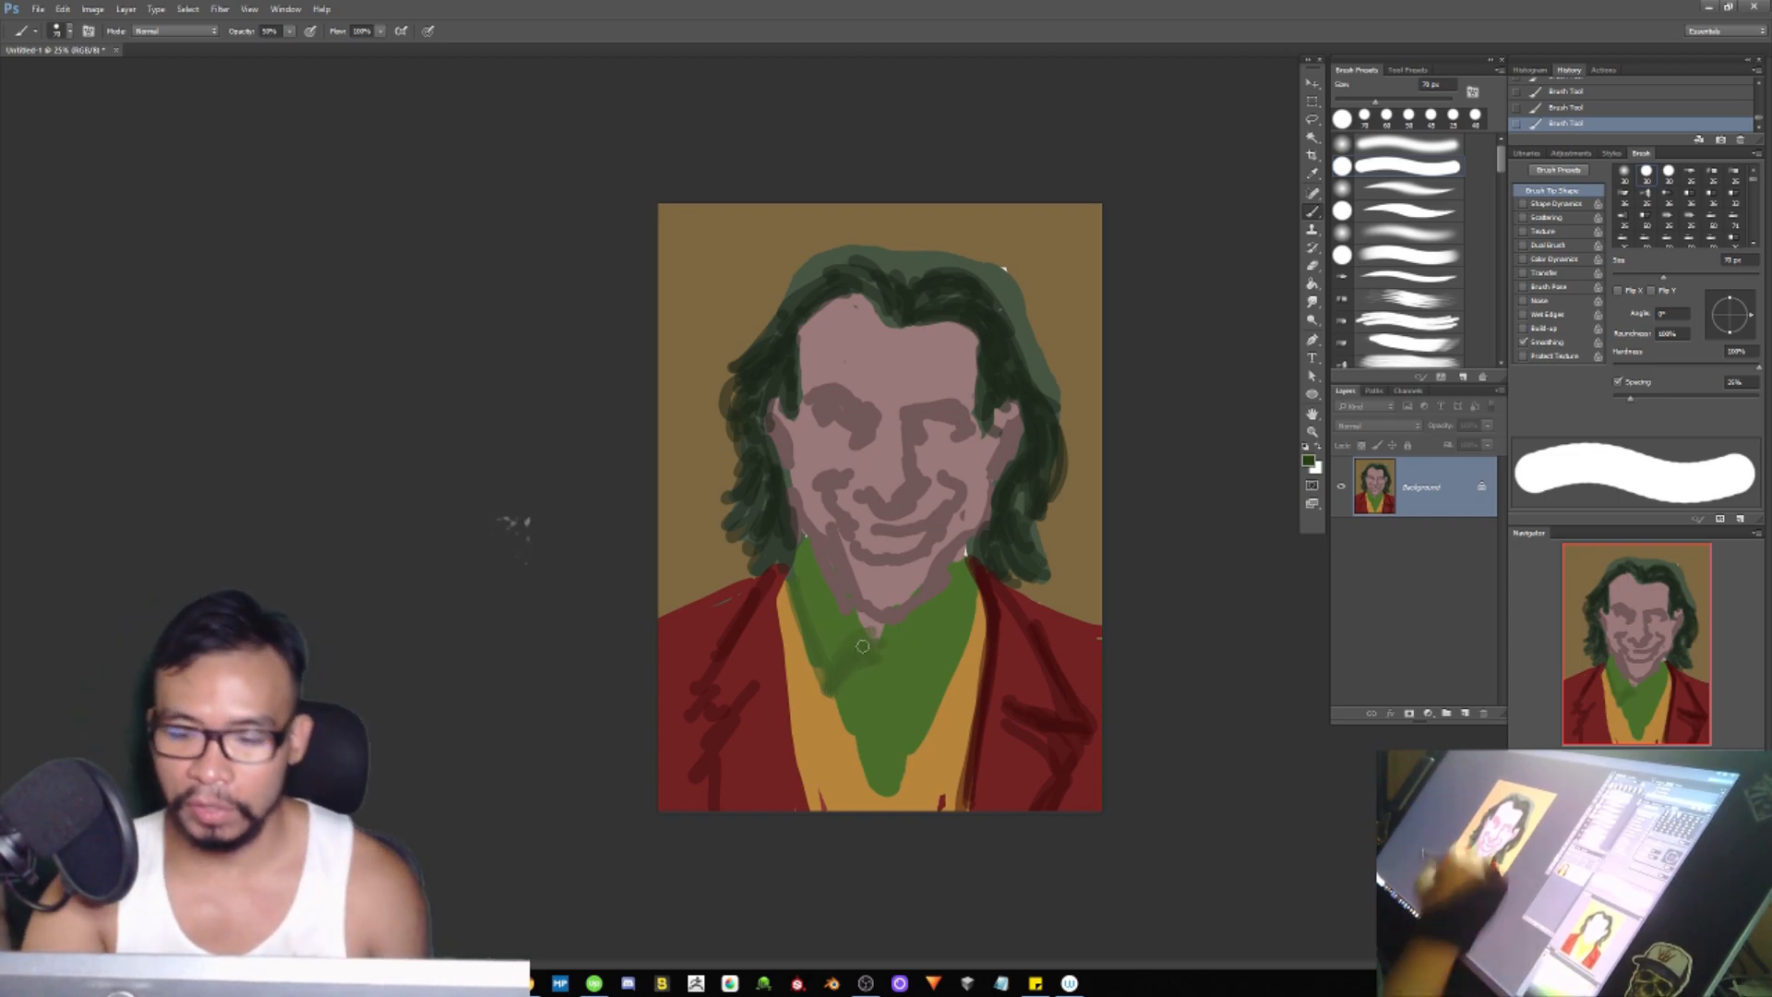
{"action": "mouse_move", "coordinate": [856, 650]}
{"action": "left_mouse_down"}
{"action": "mouse_move", "coordinate": [818, 650]}
{"action": "mouse_move", "coordinate": [828, 702]}
{"action": "mouse_move", "coordinate": [864, 645]}
{"action": "mouse_move", "coordinate": [893, 646]}
{"action": "mouse_move", "coordinate": [936, 690]}
{"action": "mouse_move", "coordinate": [897, 647]}
{"action": "mouse_move", "coordinate": [938, 689]}
{"action": "mouse_move", "coordinate": [904, 634]}
{"action": "mouse_move", "coordinate": [952, 583]}
{"action": "left_mouse_up"}
{"action": "left_click_drag", "start_coordinate": [904, 637], "coordinate": [966, 548]}
{"action": "mouse_move", "coordinate": [809, 548]}
{"action": "left_mouse_down"}
{"action": "mouse_move", "coordinate": [795, 596]}
{"action": "mouse_move", "coordinate": [814, 558]}
{"action": "mouse_move", "coordinate": [836, 601]}
{"action": "left_mouse_up"}
{"action": "mouse_move", "coordinate": [949, 584]}
{"action": "left_mouse_down"}
{"action": "mouse_move", "coordinate": [957, 527]}
{"action": "mouse_move", "coordinate": [965, 624]}
{"action": "mouse_move", "coordinate": [945, 669]}
{"action": "mouse_move", "coordinate": [979, 601]}
{"action": "mouse_move", "coordinate": [929, 707]}
{"action": "mouse_move", "coordinate": [929, 663]}
{"action": "mouse_move", "coordinate": [894, 644]}
{"action": "mouse_move", "coordinate": [841, 695]}
{"action": "mouse_move", "coordinate": [888, 720]}
{"action": "mouse_move", "coordinate": [919, 674]}
{"action": "mouse_move", "coordinate": [888, 728]}
{"action": "mouse_move", "coordinate": [876, 719]}
{"action": "mouse_move", "coordinate": [908, 712]}
{"action": "mouse_move", "coordinate": [907, 728]}
{"action": "mouse_move", "coordinate": [872, 715]}
{"action": "mouse_move", "coordinate": [855, 745]}
{"action": "mouse_move", "coordinate": [884, 799]}
{"action": "mouse_move", "coordinate": [925, 724]}
{"action": "mouse_move", "coordinate": [891, 734]}
{"action": "left_mouse_up"}
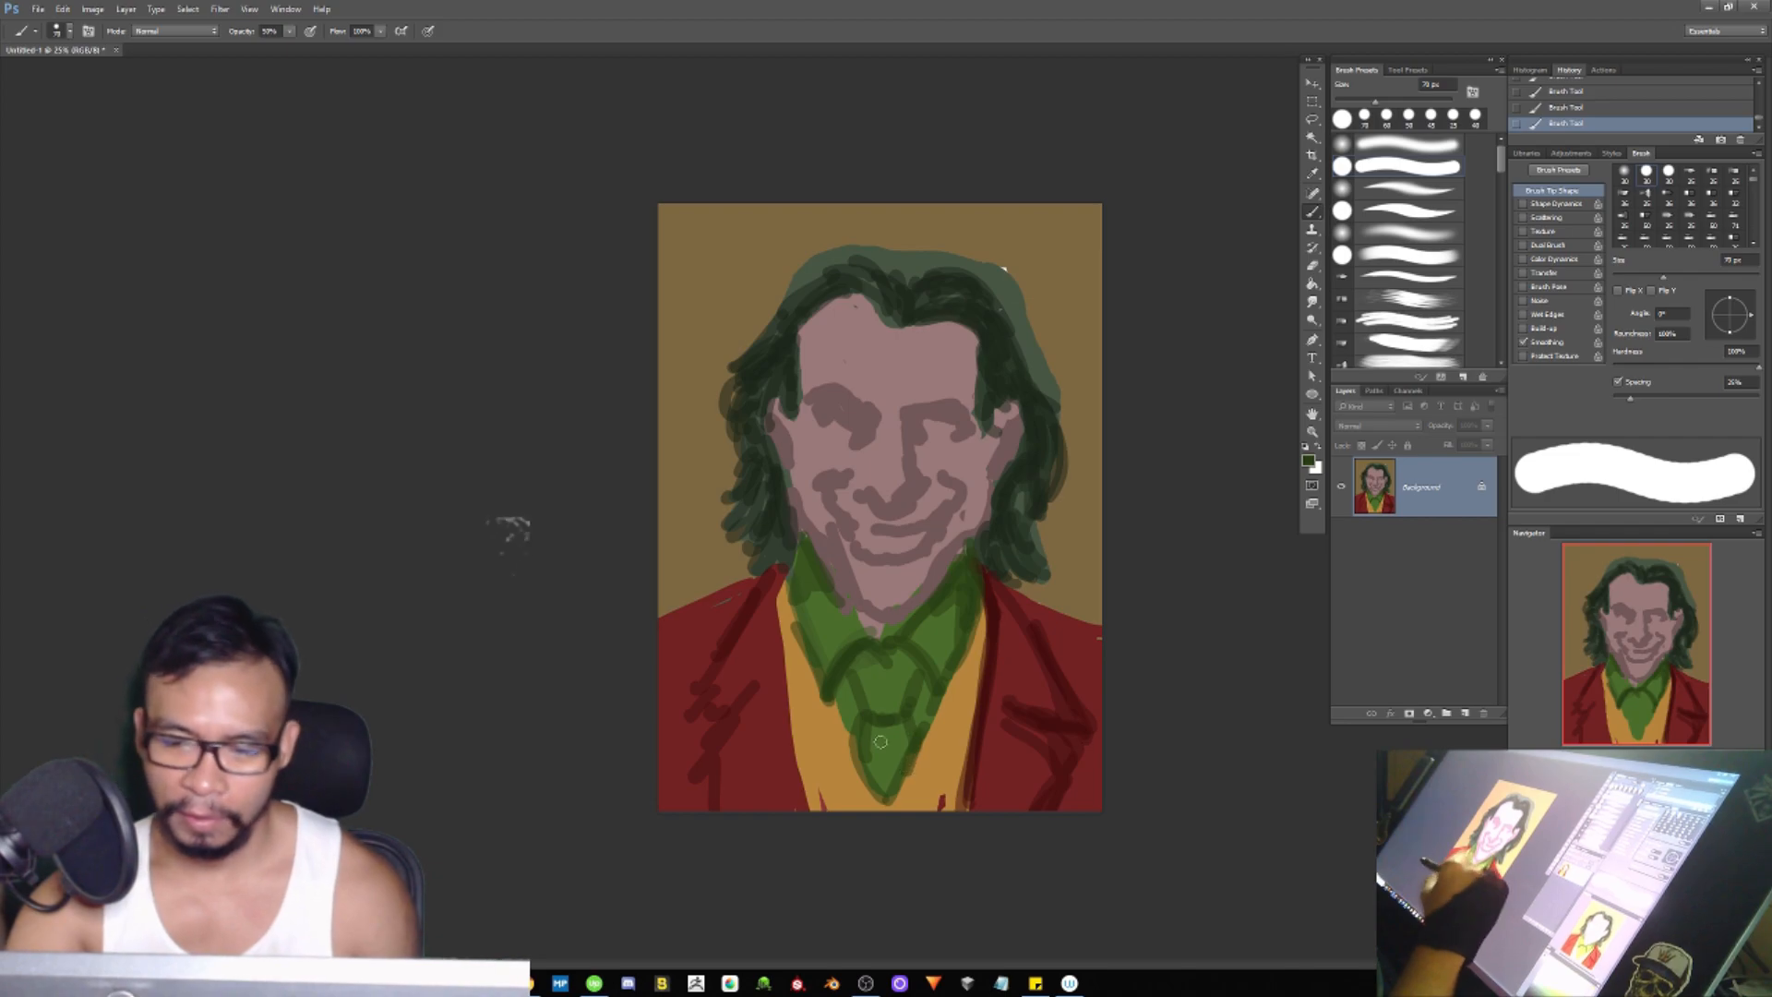
Step: Shade both sides of the yellow vest beside the tie and jacket with a darker orange-brown
{"action": "left_click", "coordinate": [841, 751], "text": "alt"}
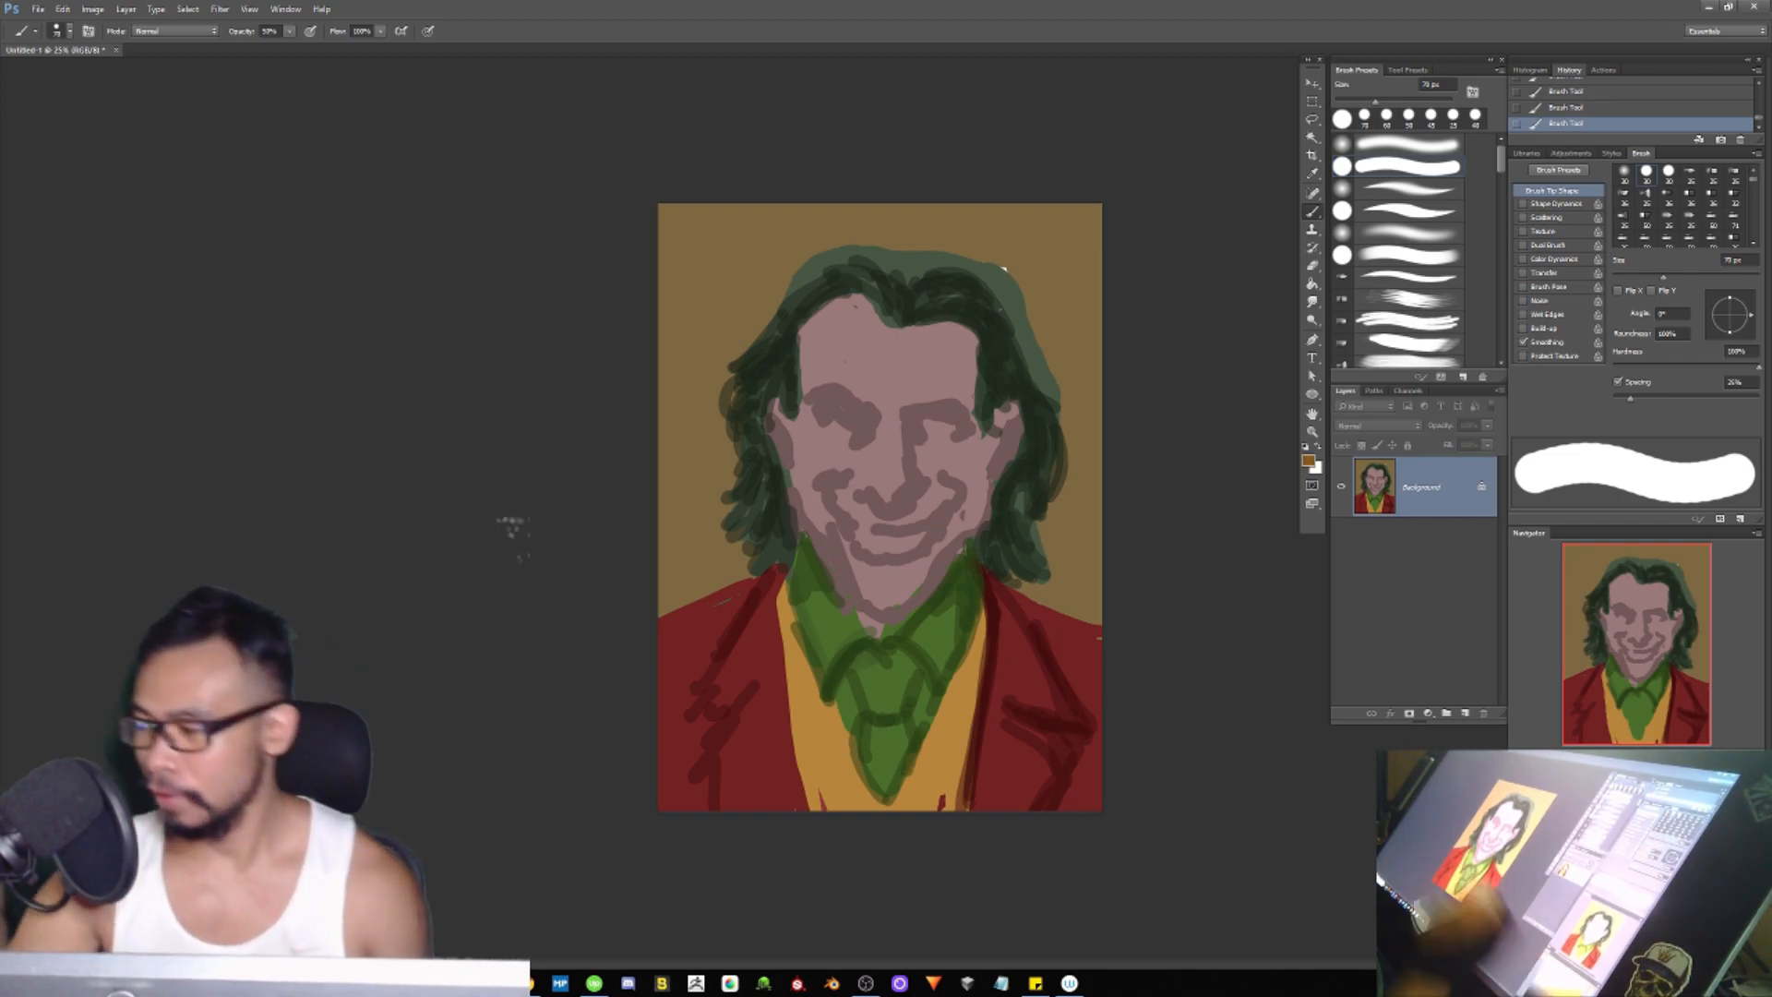
{"action": "mouse_move", "coordinate": [793, 702]}
{"action": "left_mouse_down"}
{"action": "mouse_move", "coordinate": [819, 815]}
{"action": "mouse_move", "coordinate": [831, 763]}
{"action": "mouse_move", "coordinate": [857, 793]}
{"action": "mouse_move", "coordinate": [834, 720]}
{"action": "mouse_move", "coordinate": [875, 804]}
{"action": "mouse_move", "coordinate": [928, 734]}
{"action": "left_mouse_up"}
{"action": "mouse_move", "coordinate": [922, 810]}
{"action": "left_mouse_down"}
{"action": "mouse_move", "coordinate": [962, 743]}
{"action": "mouse_move", "coordinate": [913, 765]}
{"action": "mouse_move", "coordinate": [959, 661]}
{"action": "mouse_move", "coordinate": [953, 801]}
{"action": "left_mouse_up"}
{"action": "left_click_drag", "start_coordinate": [789, 616], "coordinate": [850, 786]}
{"action": "mouse_move", "coordinate": [948, 721]}
{"action": "left_mouse_down"}
{"action": "mouse_move", "coordinate": [921, 792]}
{"action": "mouse_move", "coordinate": [963, 746]}
{"action": "mouse_move", "coordinate": [918, 807]}
{"action": "mouse_move", "coordinate": [906, 799]}
{"action": "left_mouse_up"}
{"action": "mouse_move", "coordinate": [971, 676]}
{"action": "left_mouse_down"}
{"action": "mouse_move", "coordinate": [949, 757]}
{"action": "mouse_move", "coordinate": [965, 699]}
{"action": "left_mouse_up"}
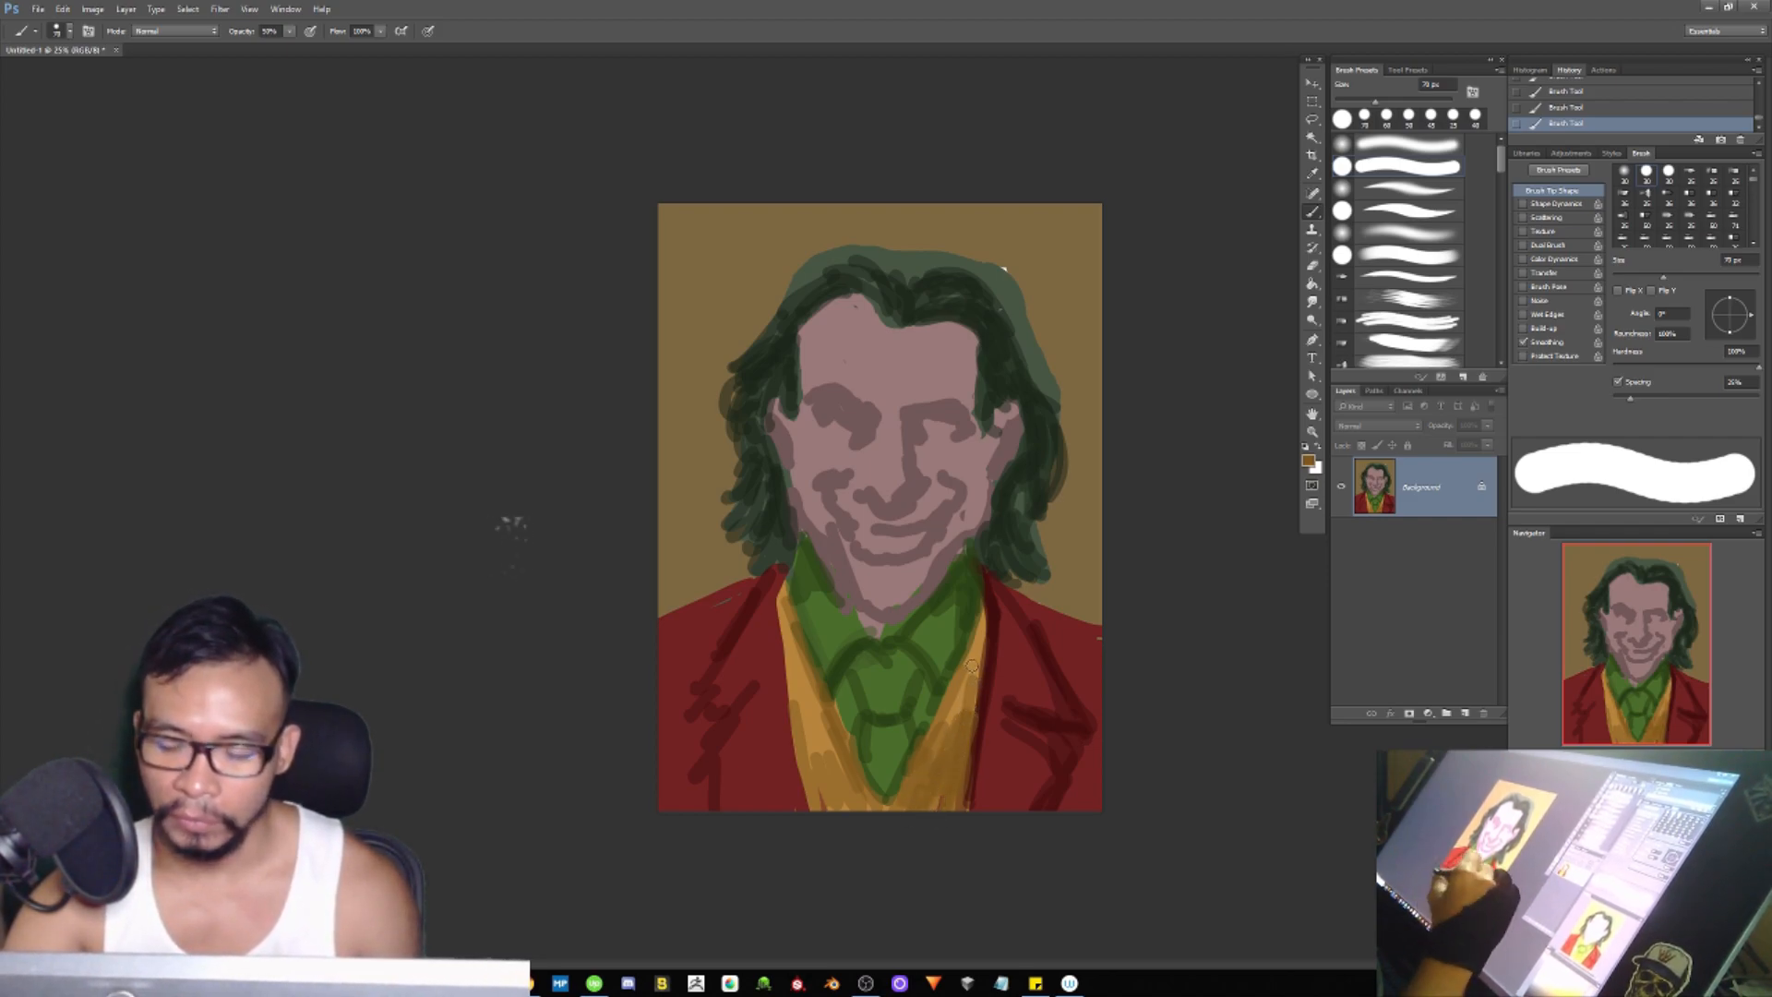
Step: Tidy the shoulder edges with background brown and extend the skin colour over the right edge of the forehead and temple
{"action": "left_click", "coordinate": [740, 619], "text": "alt"}
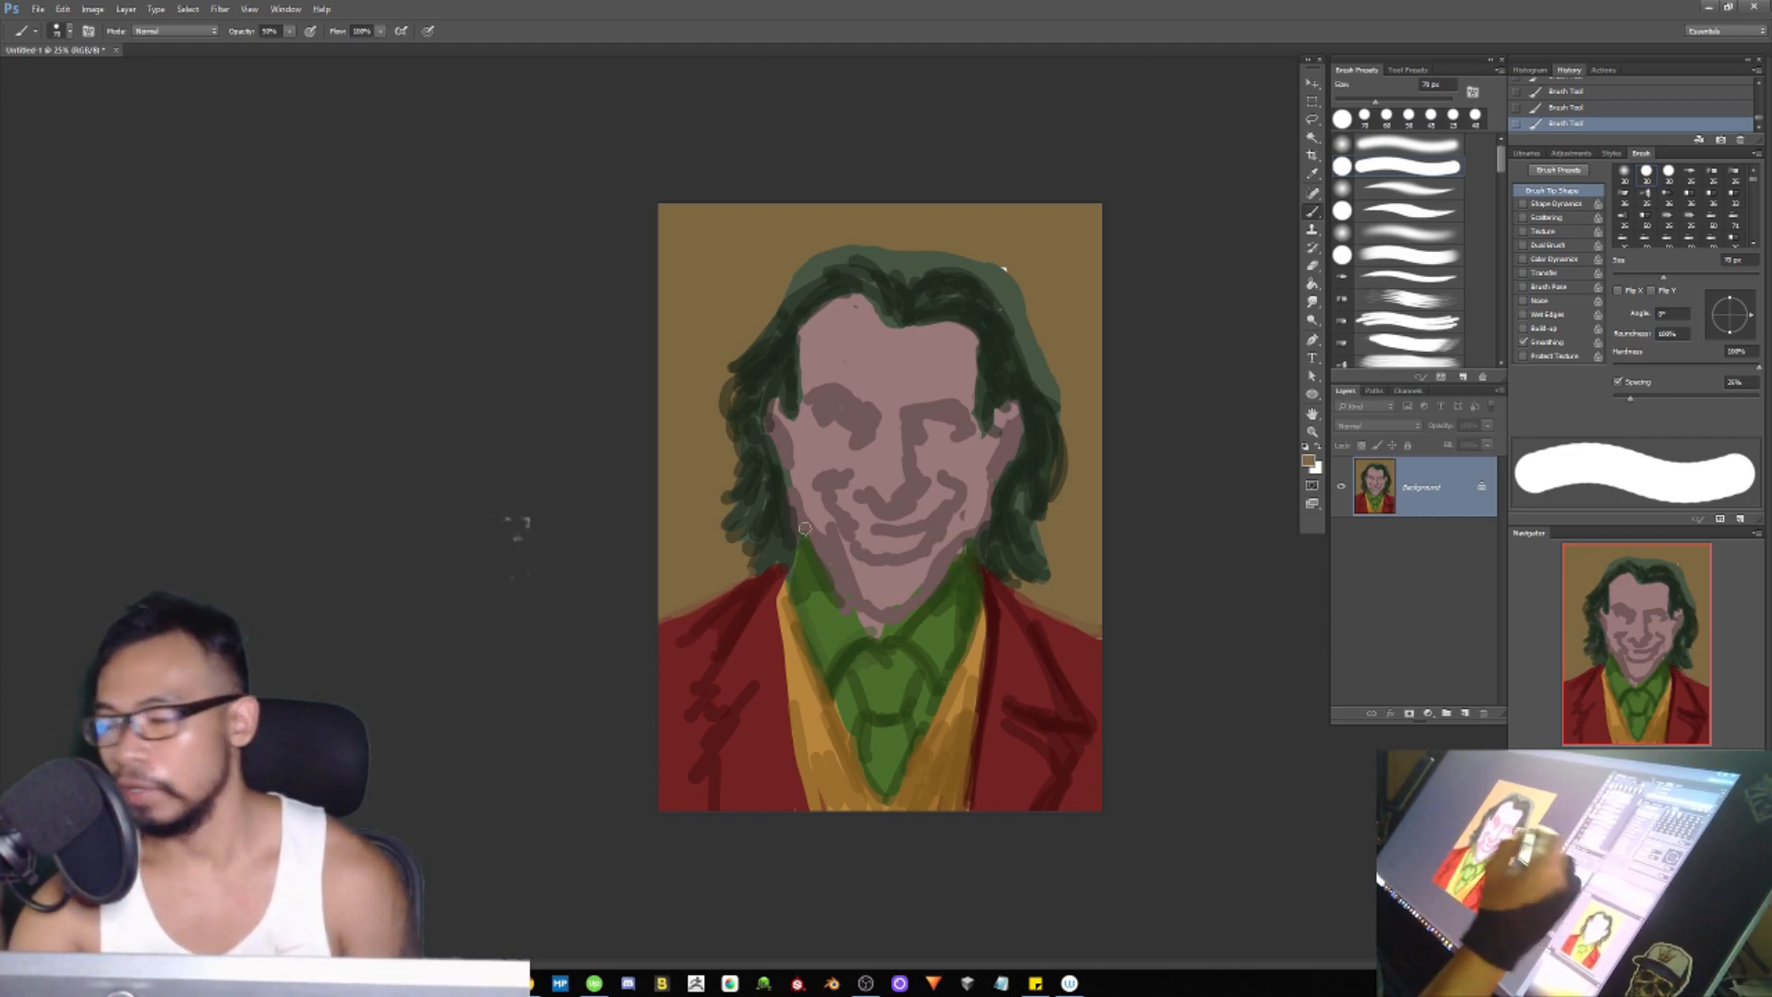
{"action": "left_click", "coordinate": [967, 346], "text": "alt"}
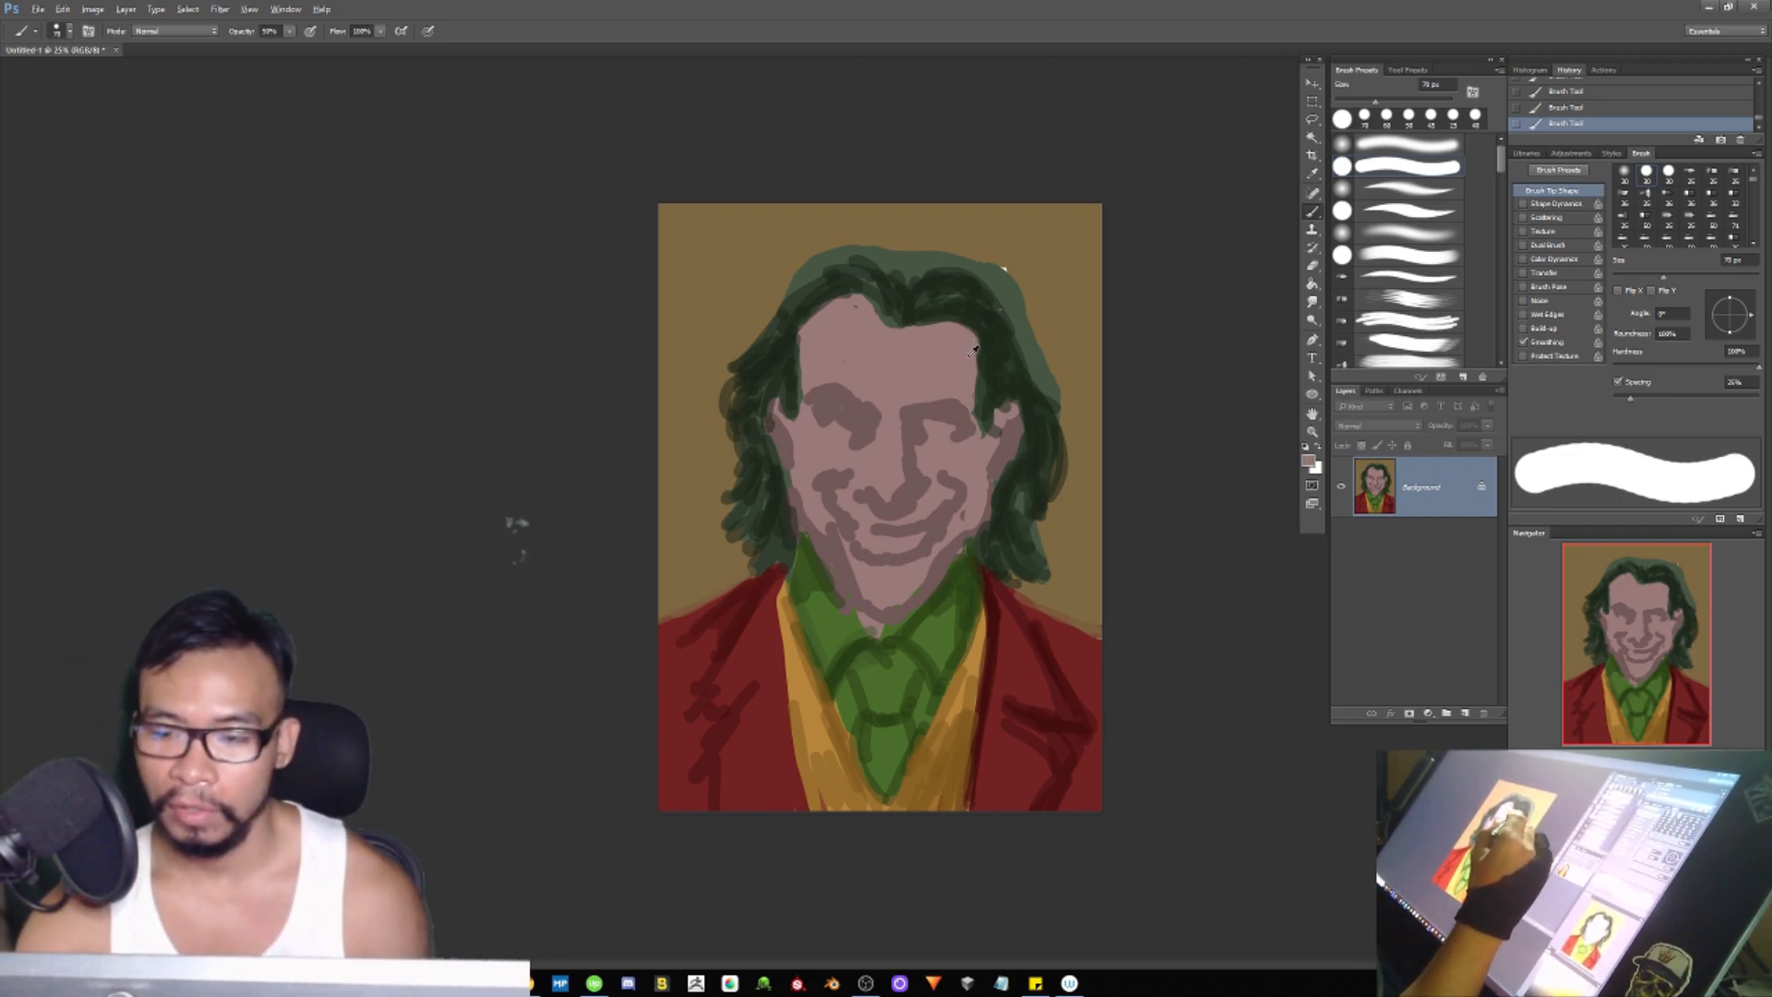
{"action": "left_click_drag", "start_coordinate": [977, 352], "coordinate": [990, 431]}
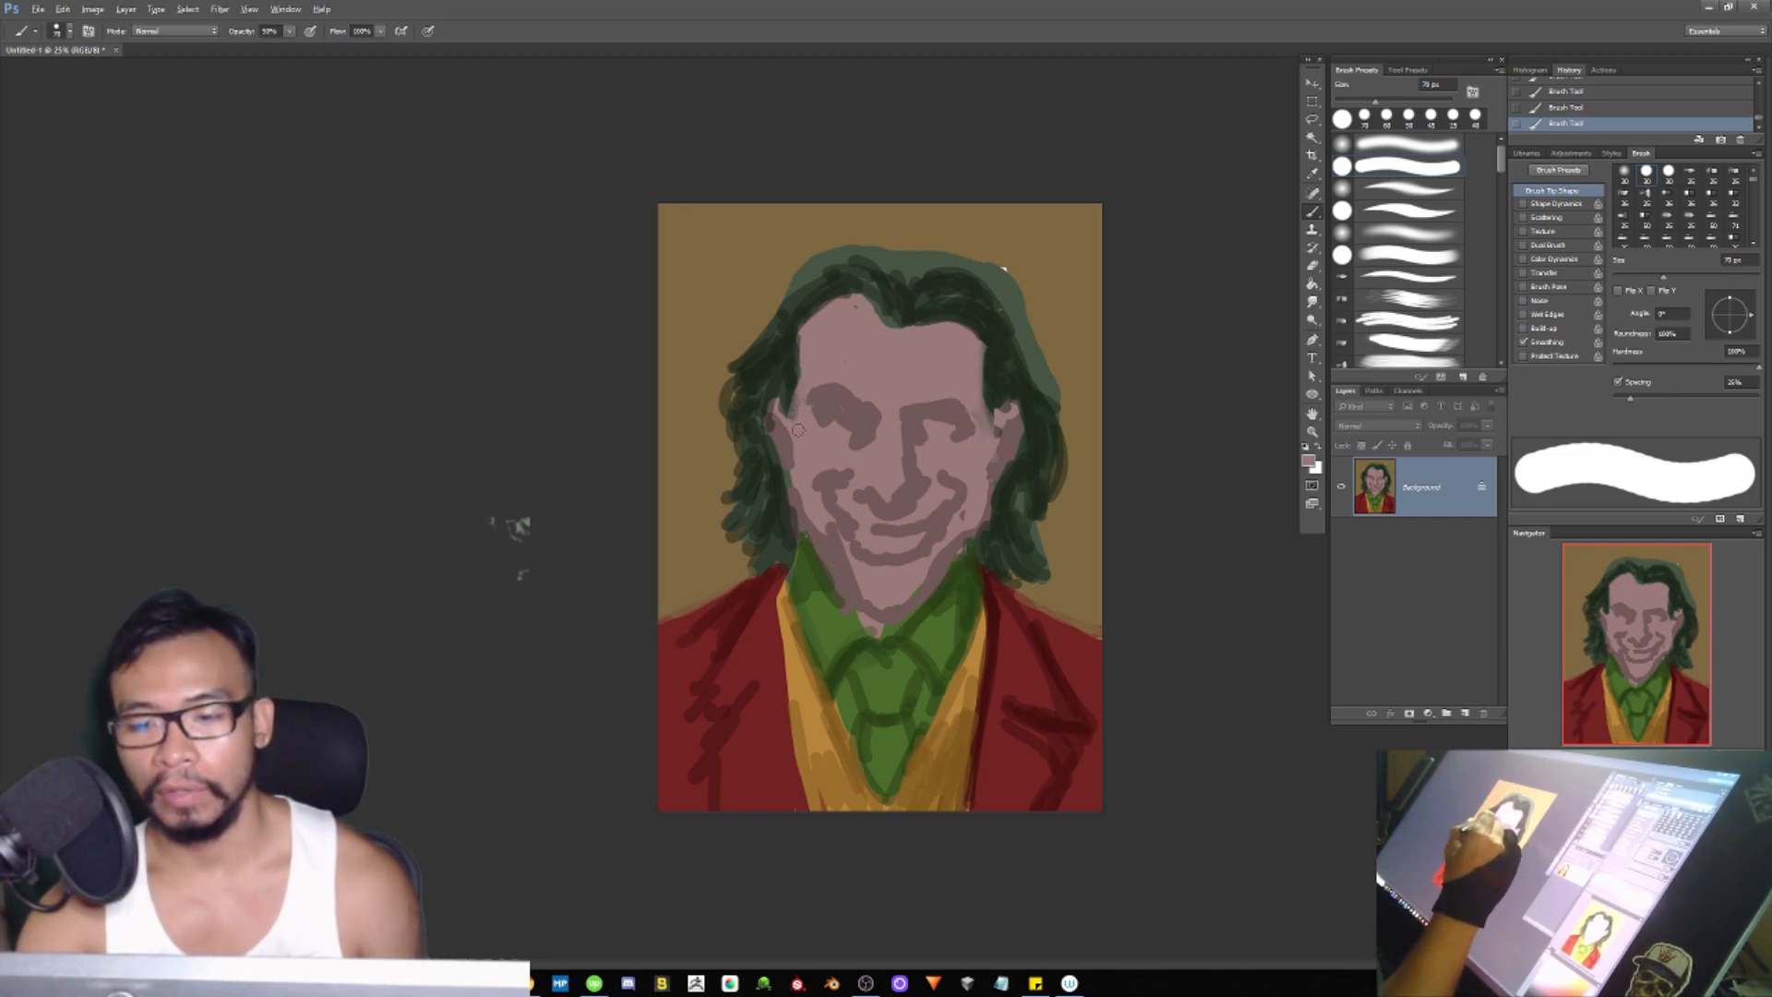
Step: Paint both eyebrows in the sampled dark hair colour and dab a dark spot on the right-hand eye
{"action": "left_click", "coordinate": [790, 362], "text": "alt"}
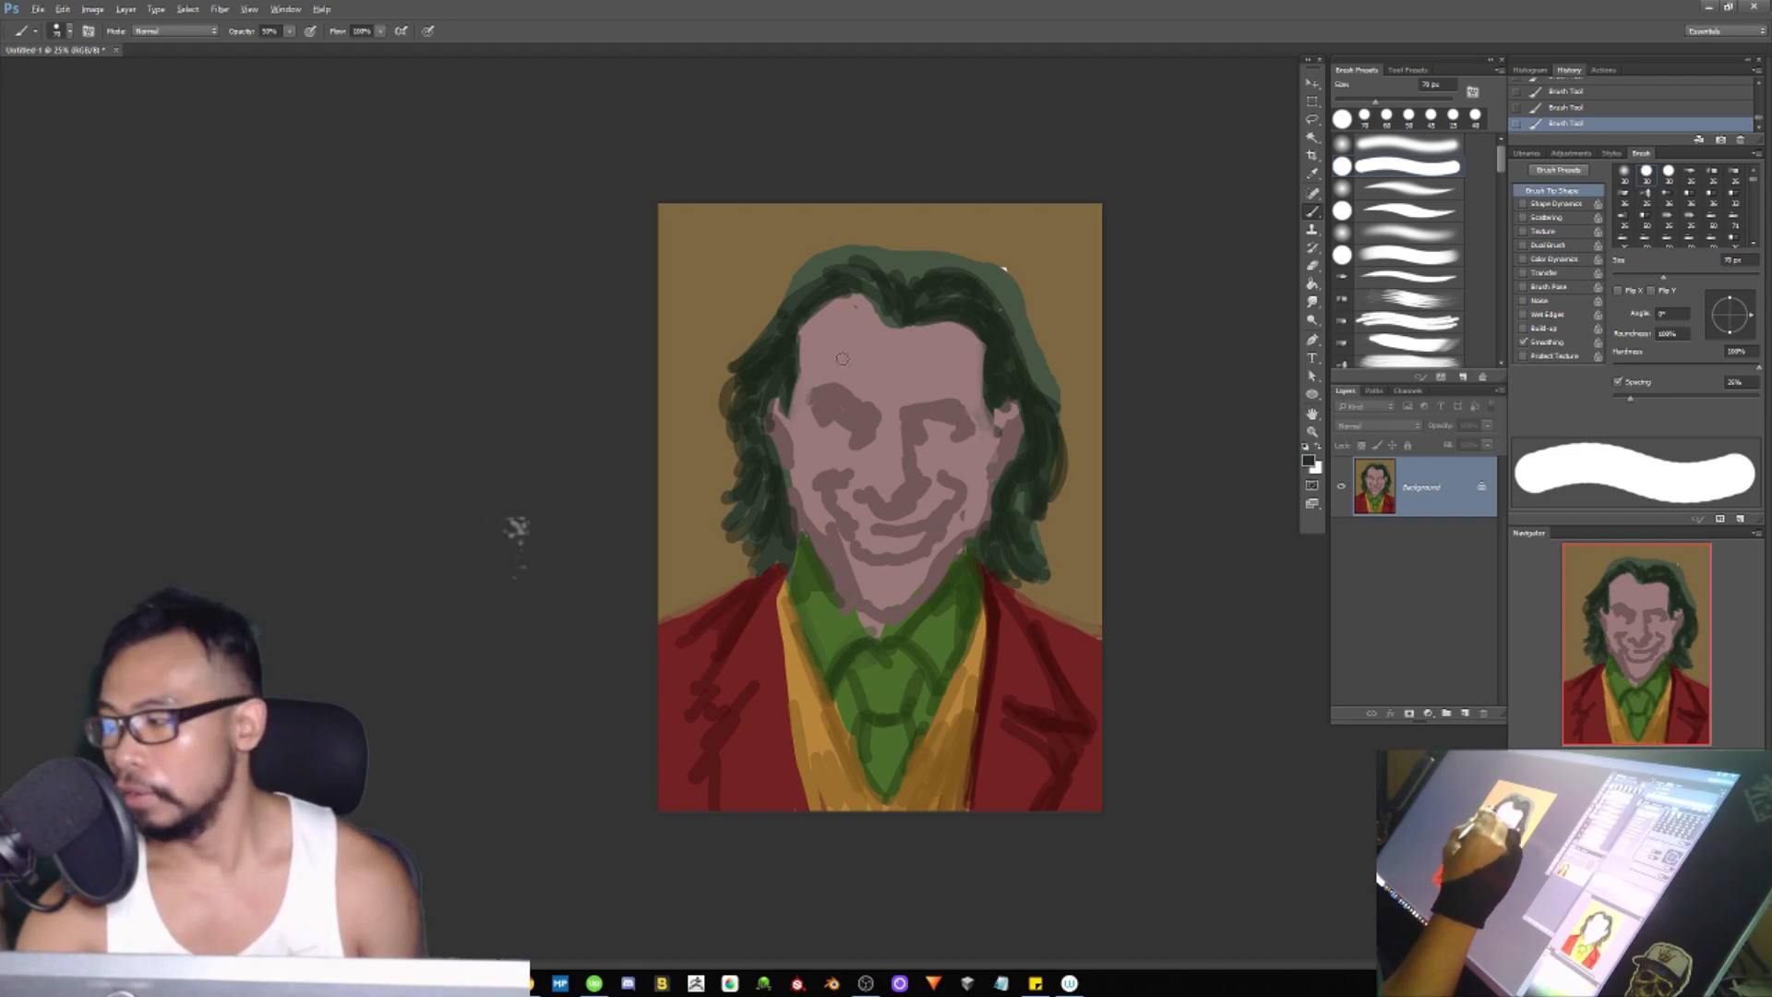
{"action": "mouse_move", "coordinate": [816, 393]}
{"action": "left_mouse_down"}
{"action": "mouse_move", "coordinate": [868, 411]}
{"action": "mouse_move", "coordinate": [969, 413]}
{"action": "left_mouse_up"}
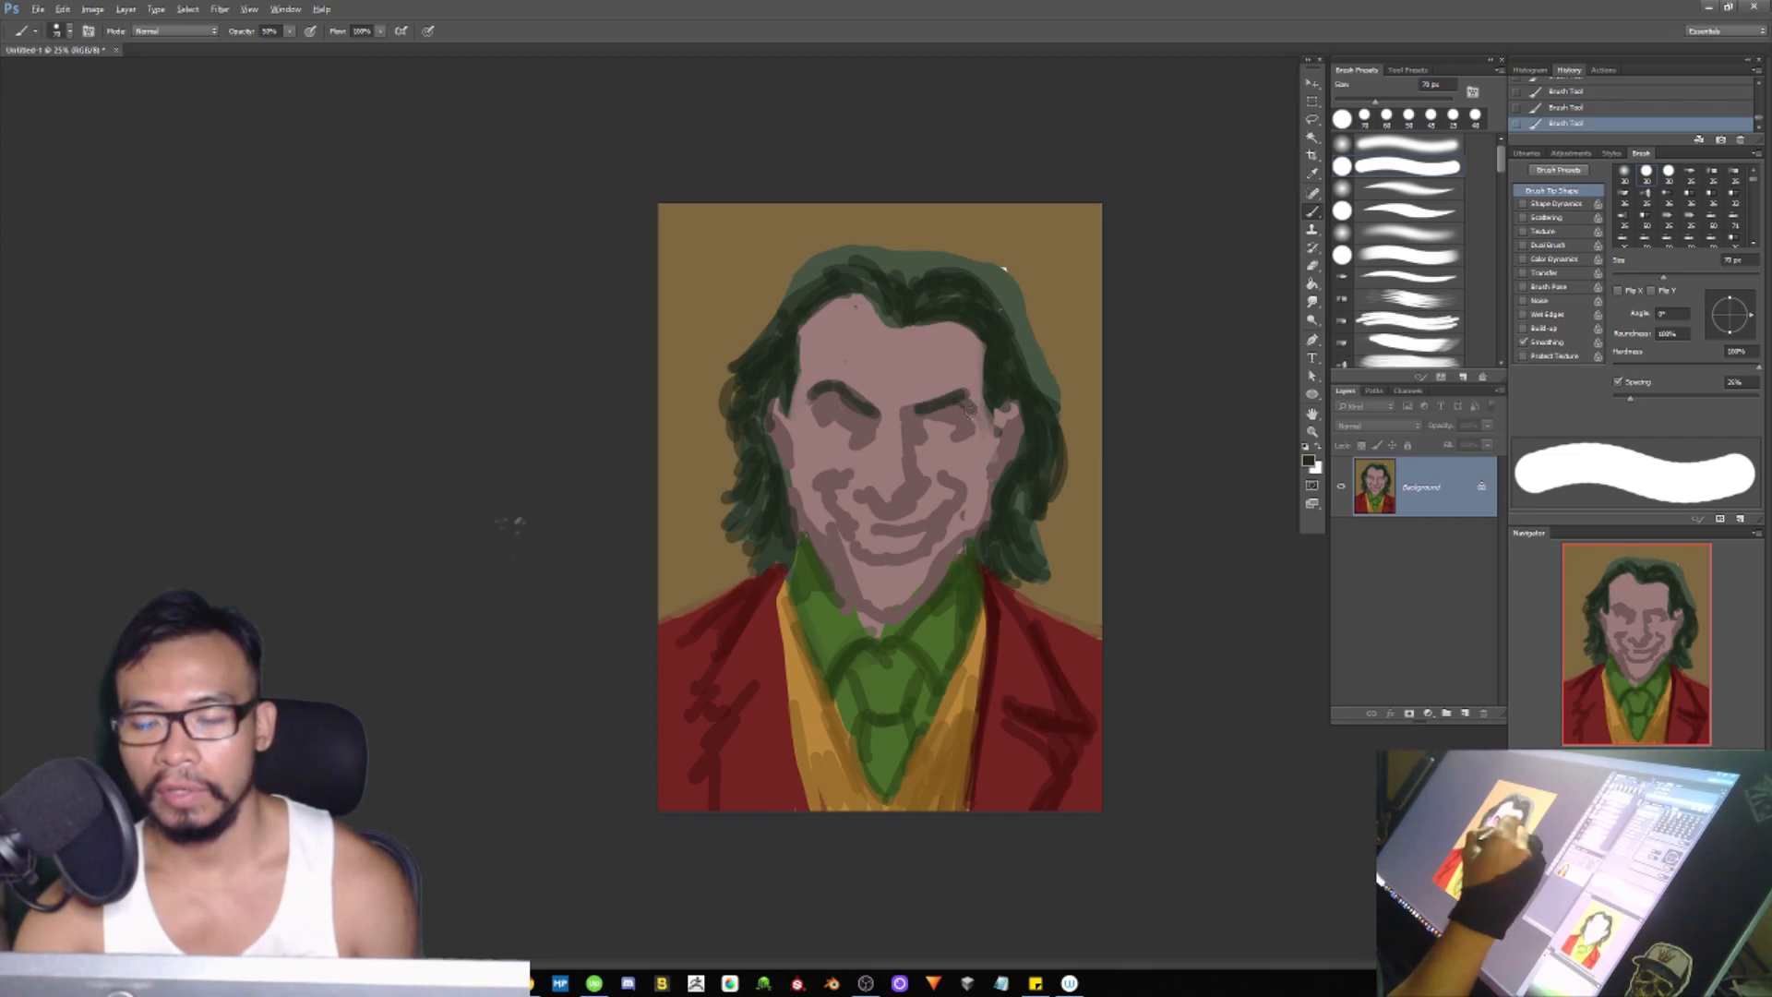
{"action": "left_click", "coordinate": [951, 415]}
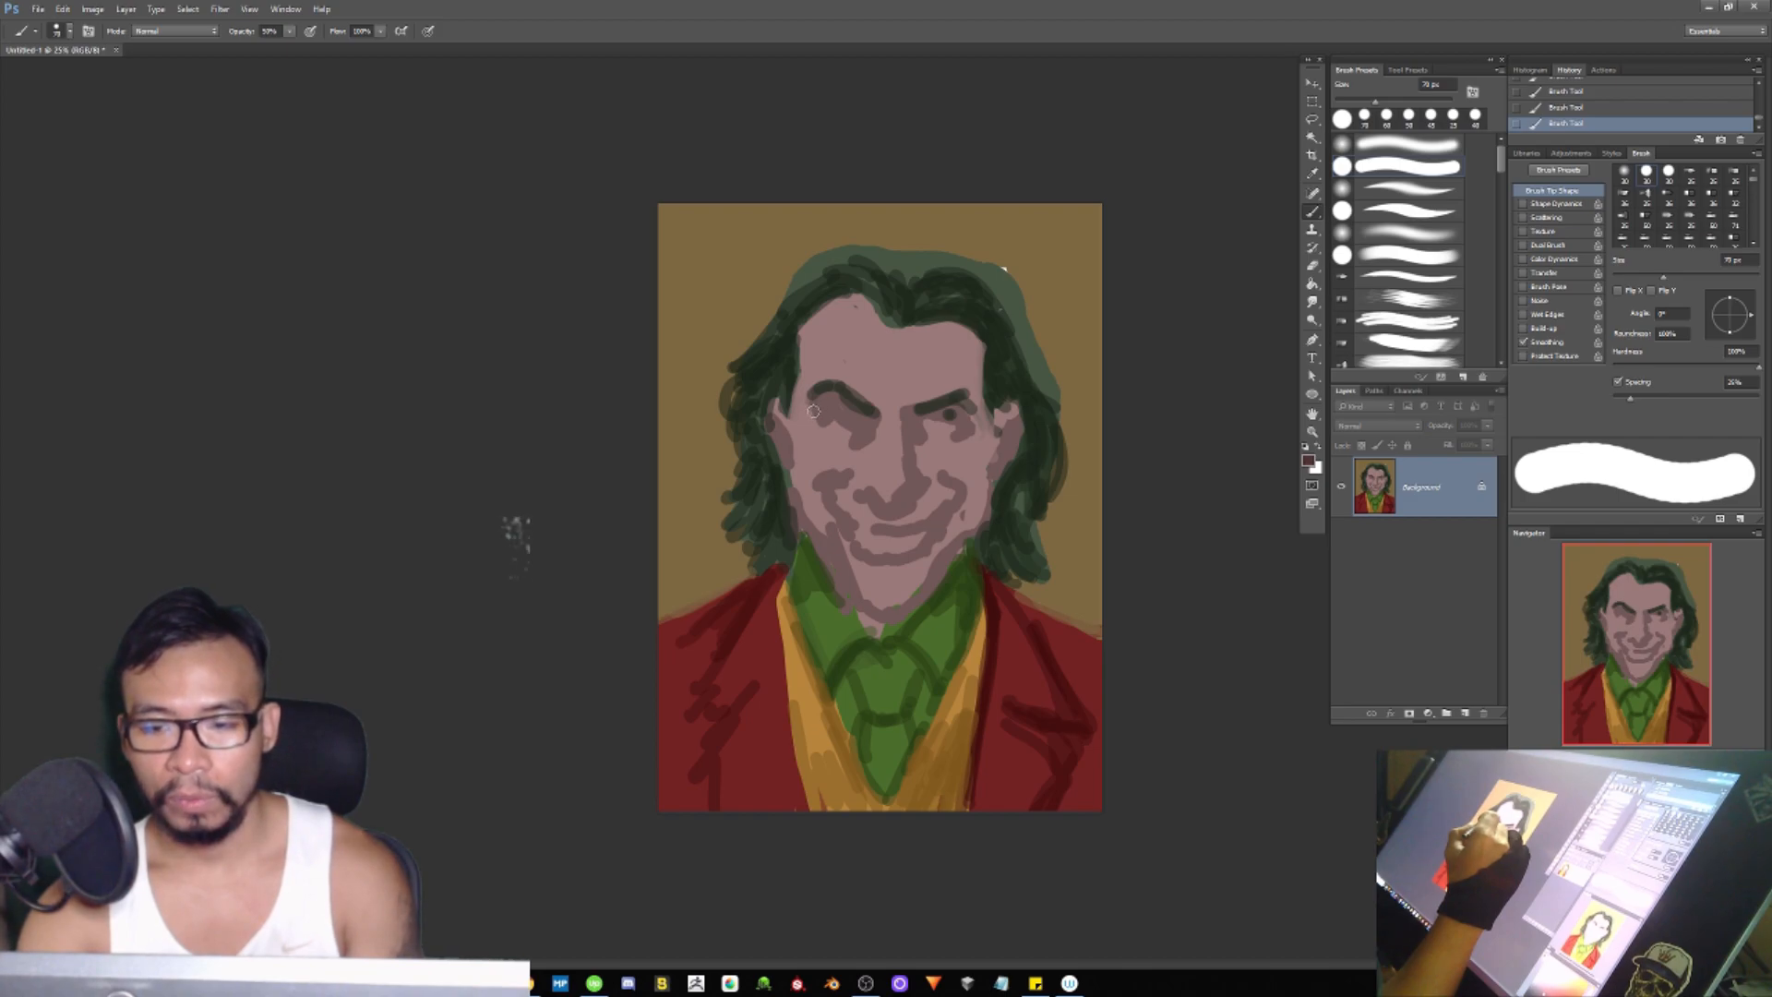
Step: Paint the left-hand eye's dark reddish lid line with a smaller brush
{"action": "key", "text": "bracketleft"}
{"action": "key", "text": "bracketleft"}
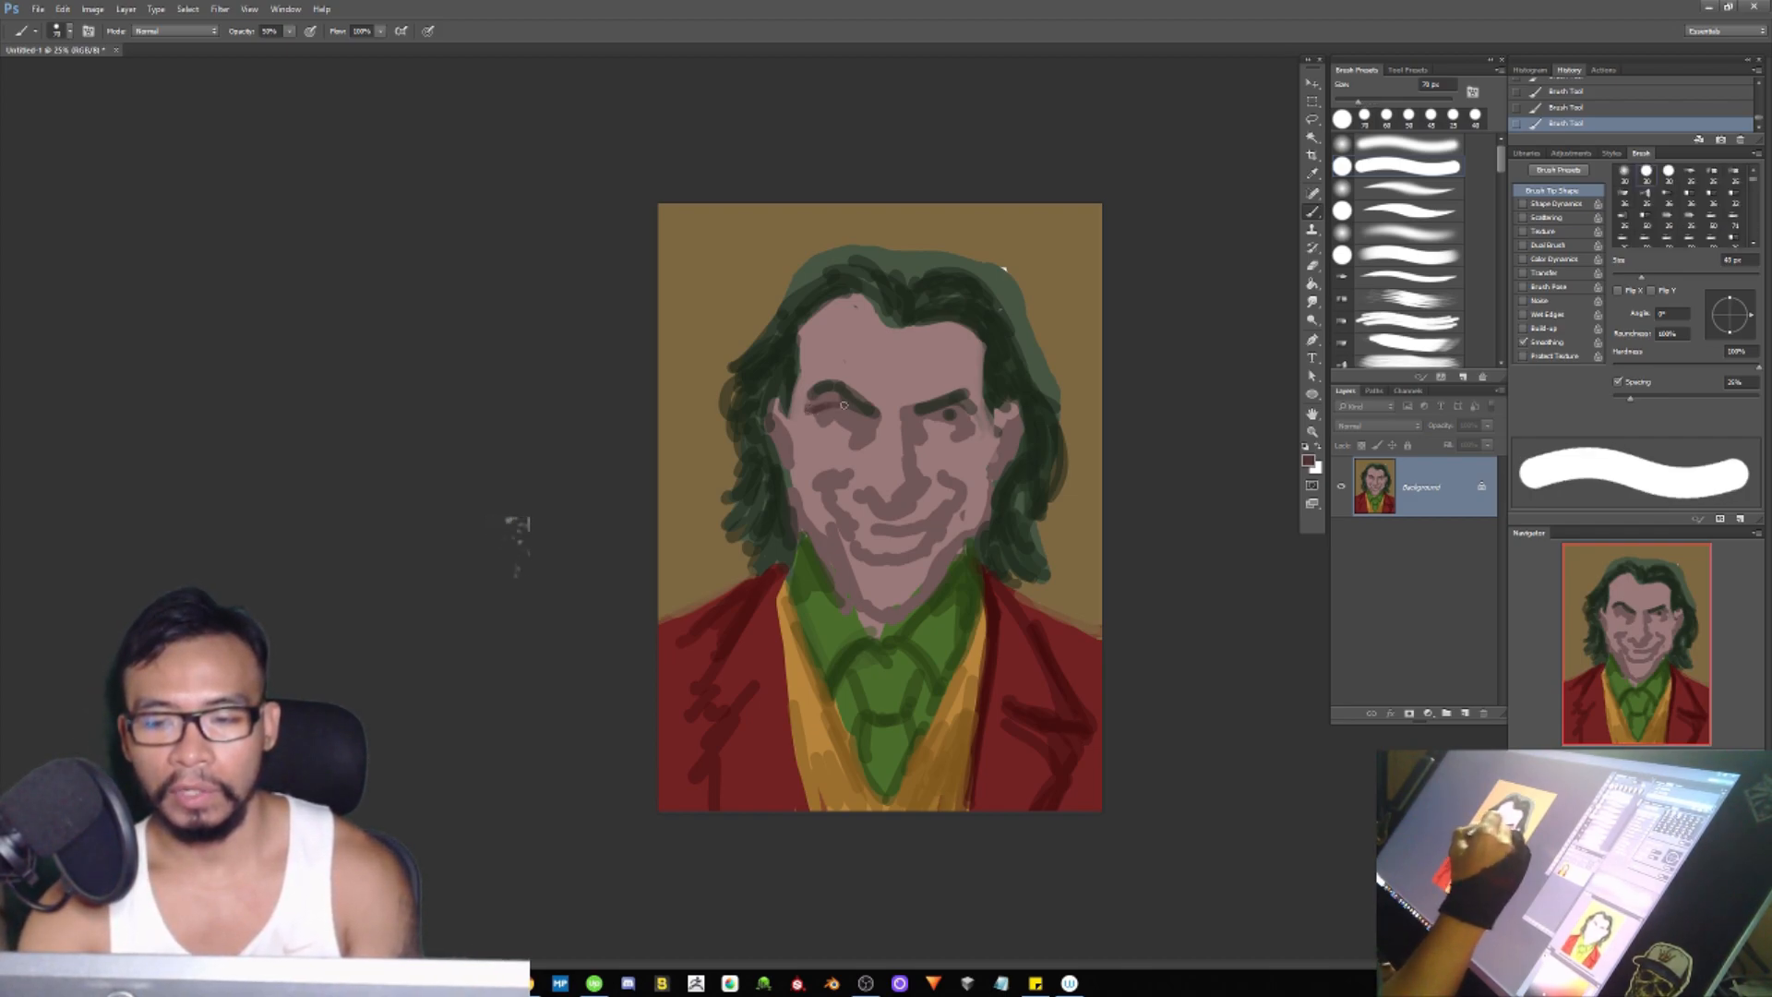
{"action": "key", "text": "bracketright"}
{"action": "key", "text": "bracketright"}
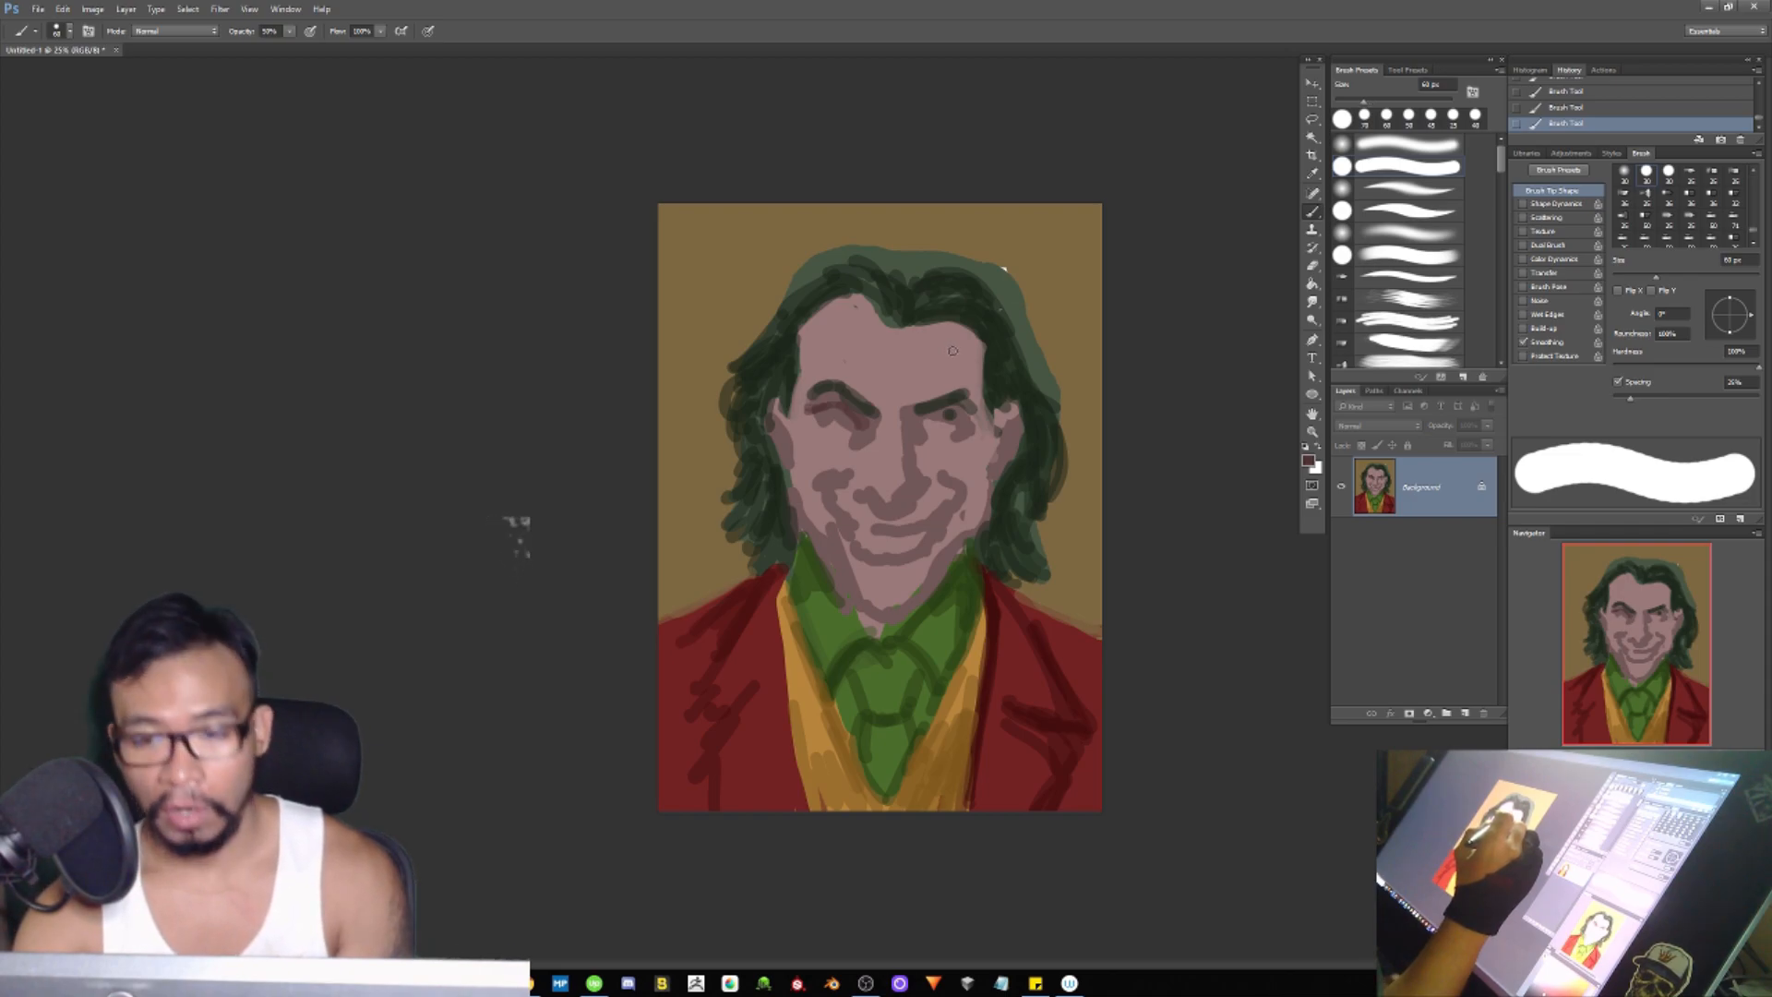
Step: Adjust the brush size and paint the right-hand eye's lid shadow in the same dark reddish colour
{"action": "key", "text": "bracketleft"}
{"action": "key", "text": "bracketright"}
{"action": "key", "text": "bracketleft"}
{"action": "key", "text": "bracketright"}
{"action": "key", "text": "bracketright"}
{"action": "key", "text": "bracketright"}
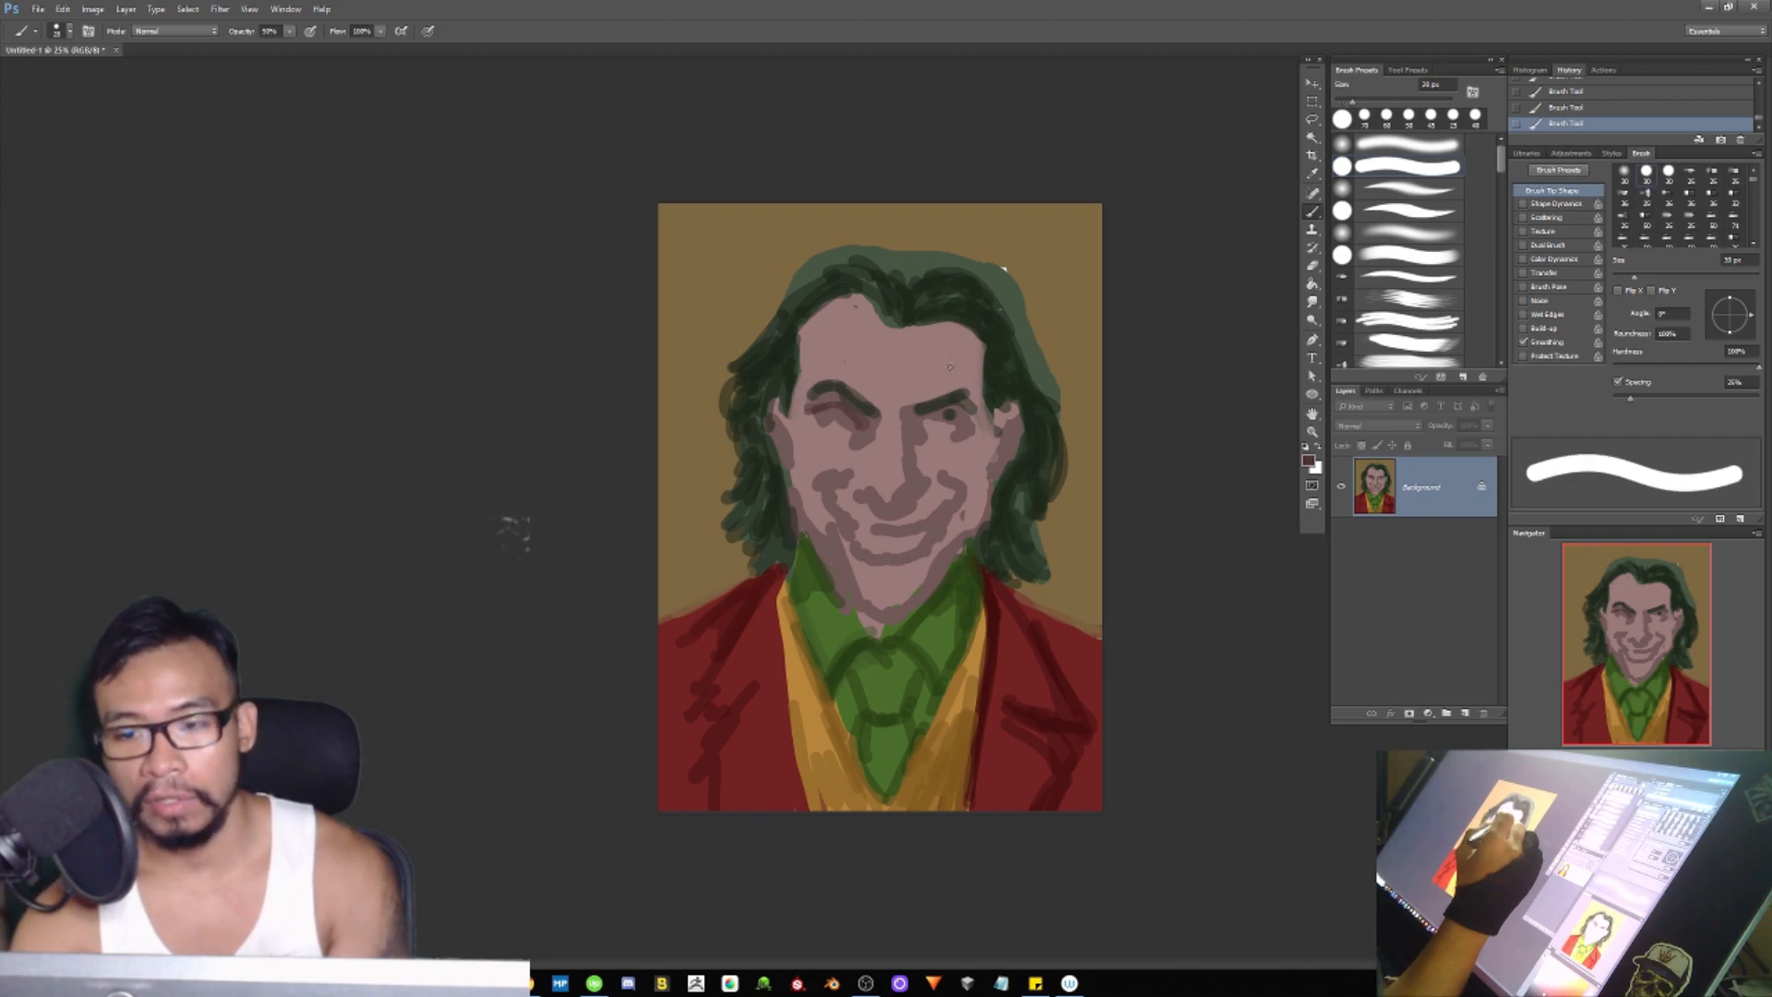
{"action": "key", "text": "bracketright"}
{"action": "key", "text": "bracketright"}
{"action": "key", "text": "bracketright"}
{"action": "key", "text": "bracketright"}
{"action": "key", "text": "bracketright"}
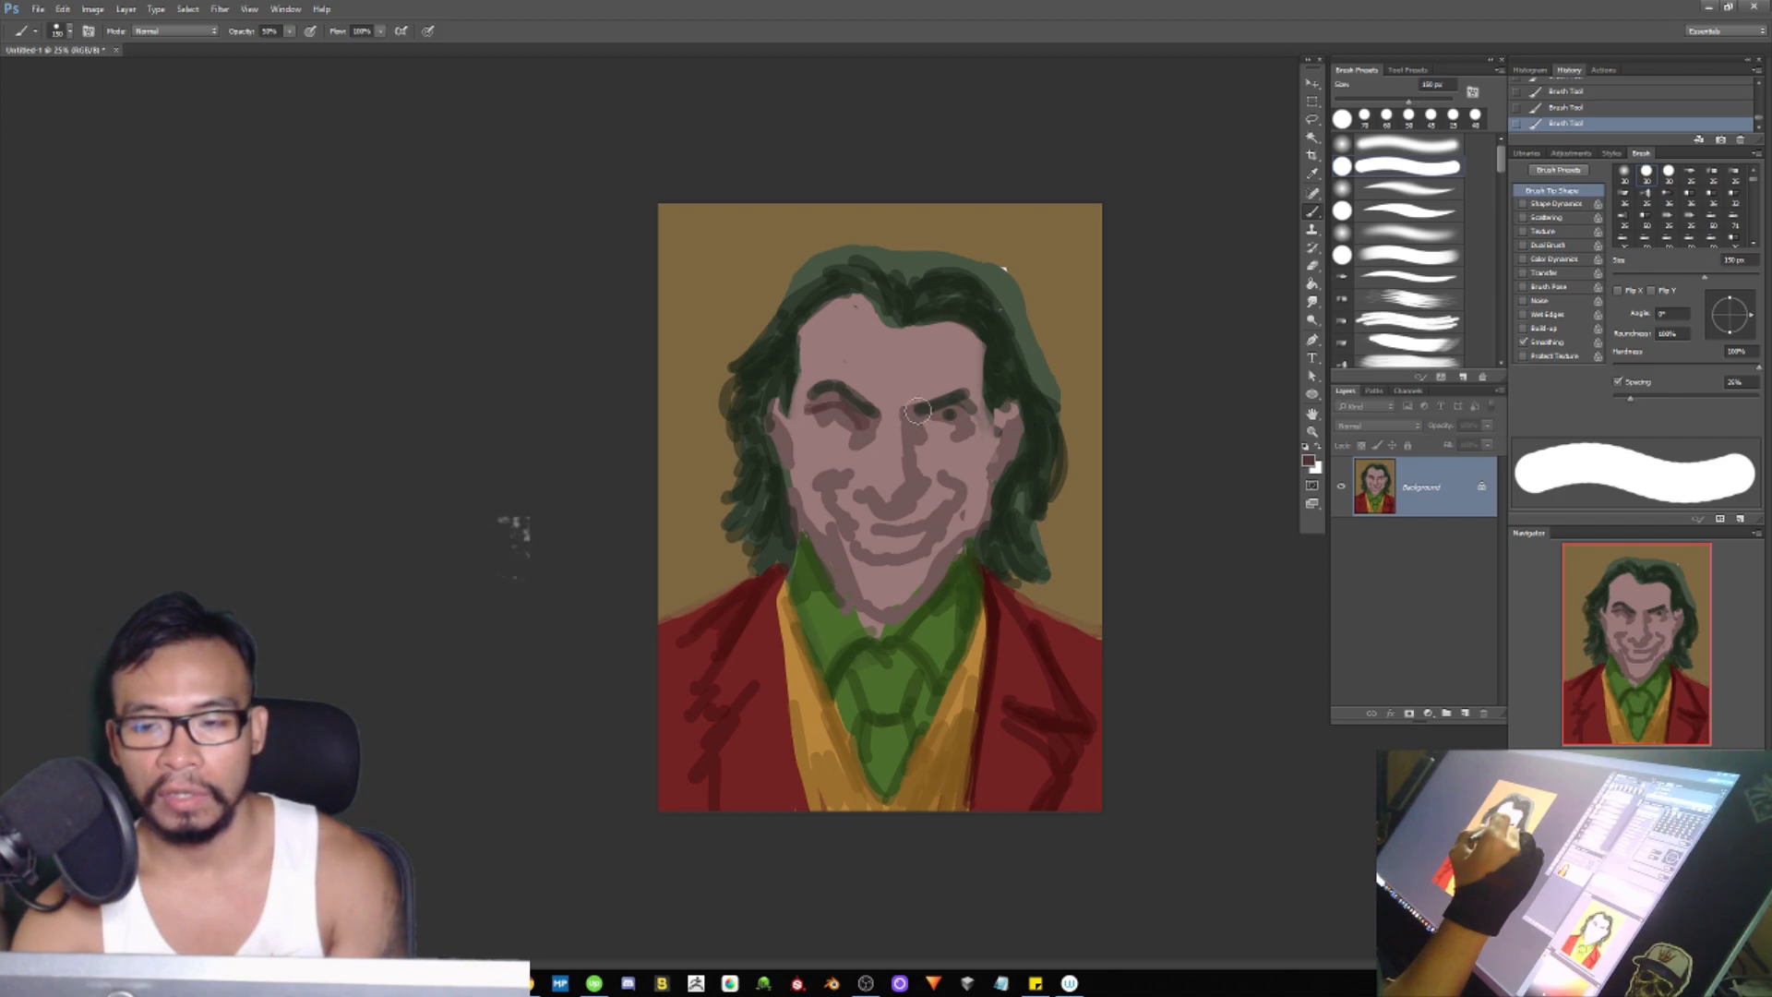
{"action": "key", "text": "bracketleft"}
{"action": "key", "text": "bracketleft"}
{"action": "key", "text": "bracketleft"}
{"action": "key", "text": "bracketleft"}
{"action": "key", "text": "bracketleft"}
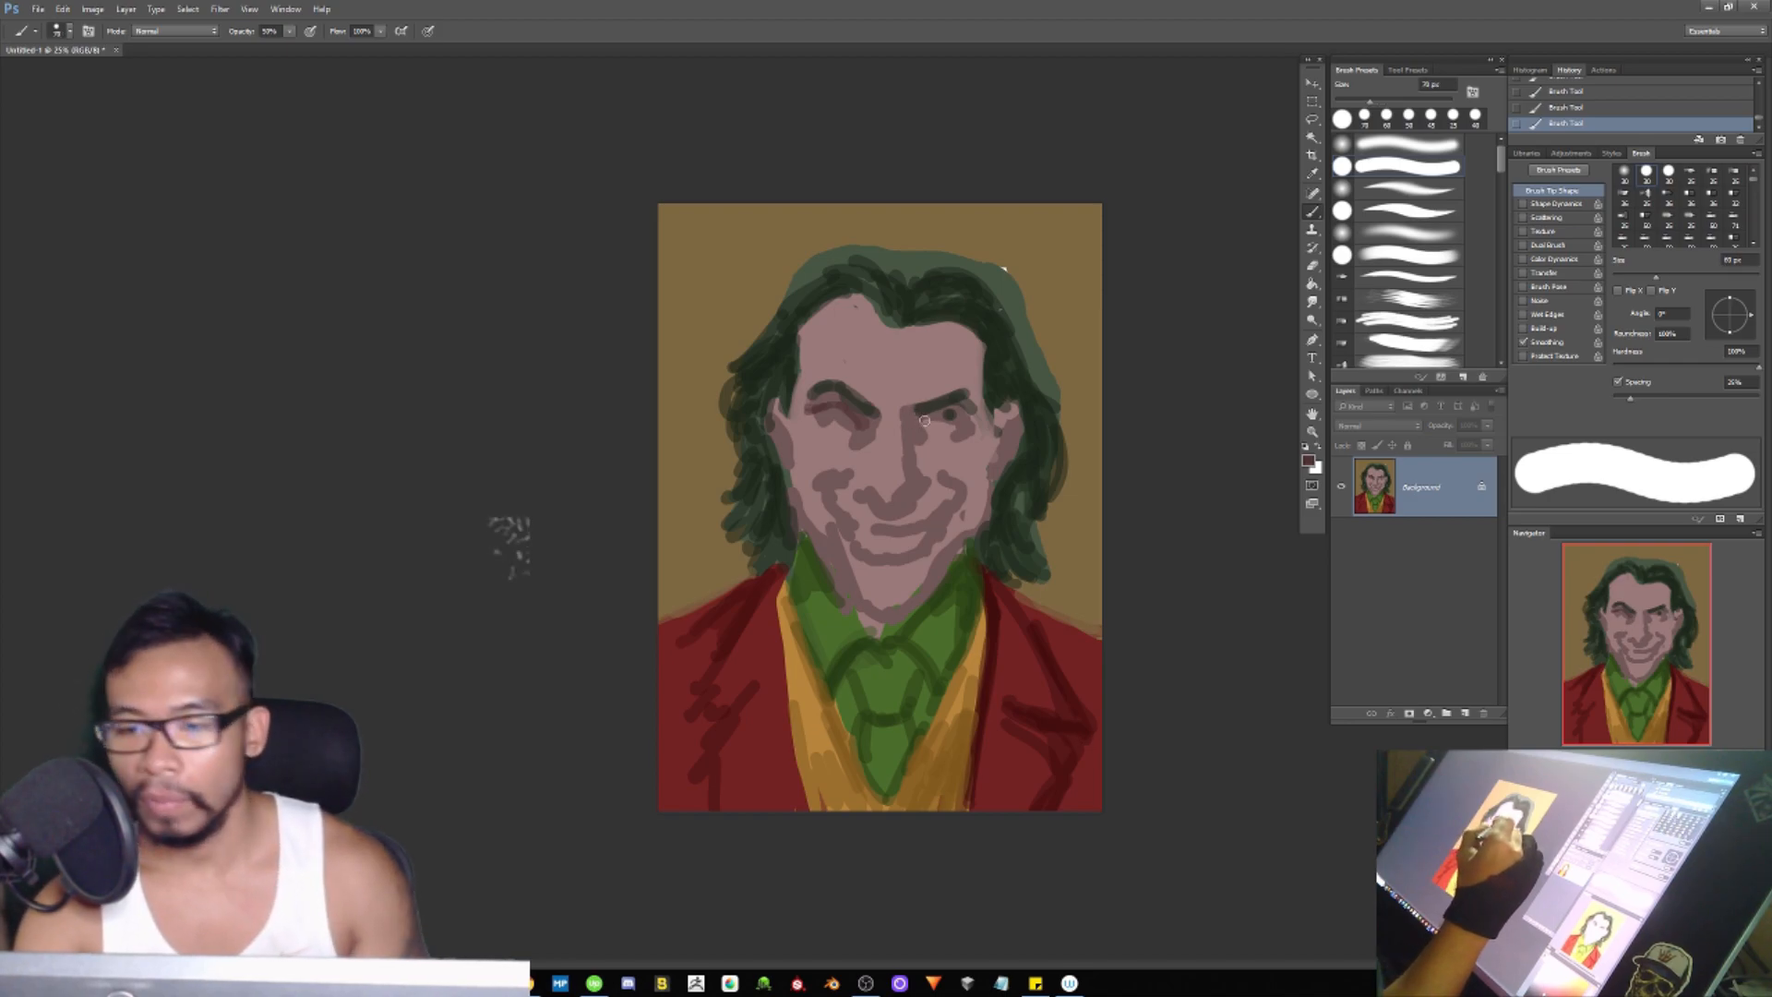
{"action": "key", "text": "bracketleft"}
{"action": "left_click_drag", "start_coordinate": [937, 416], "coordinate": [971, 431]}
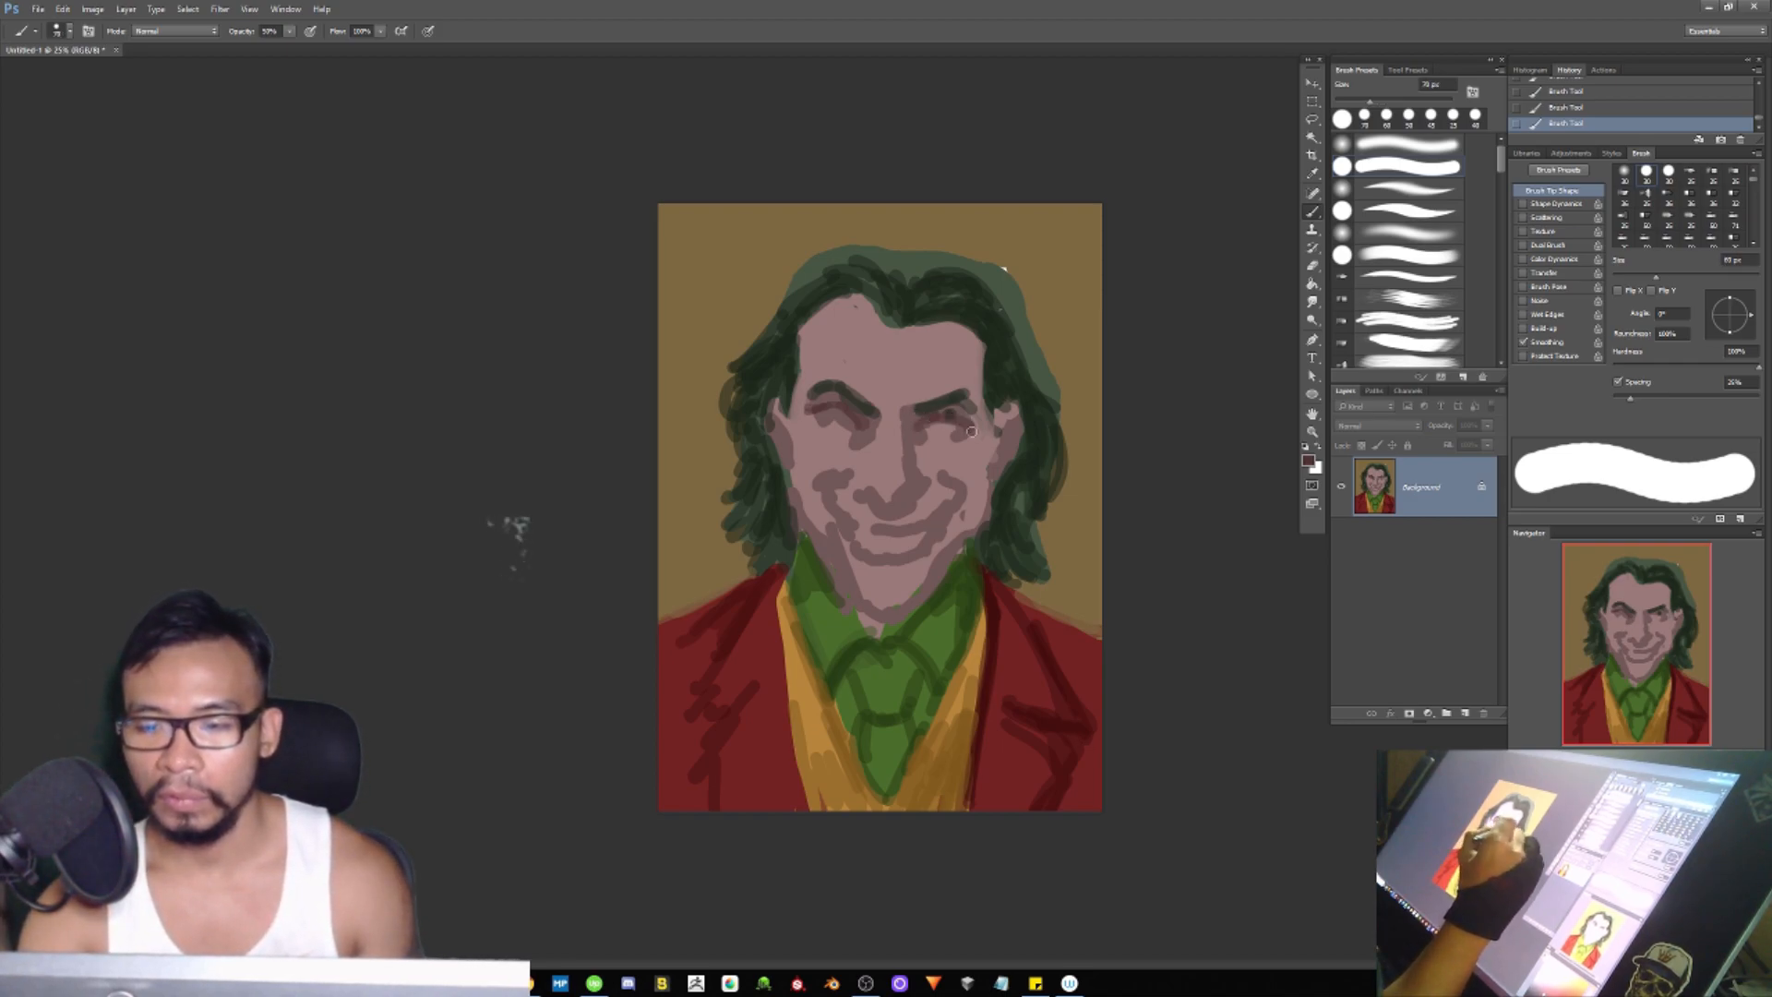
Step: Paint dark reddish shadows at the left-hand eye's inner corner, under the nose and along both temples
{"action": "left_click_drag", "start_coordinate": [844, 414], "coordinate": [870, 424]}
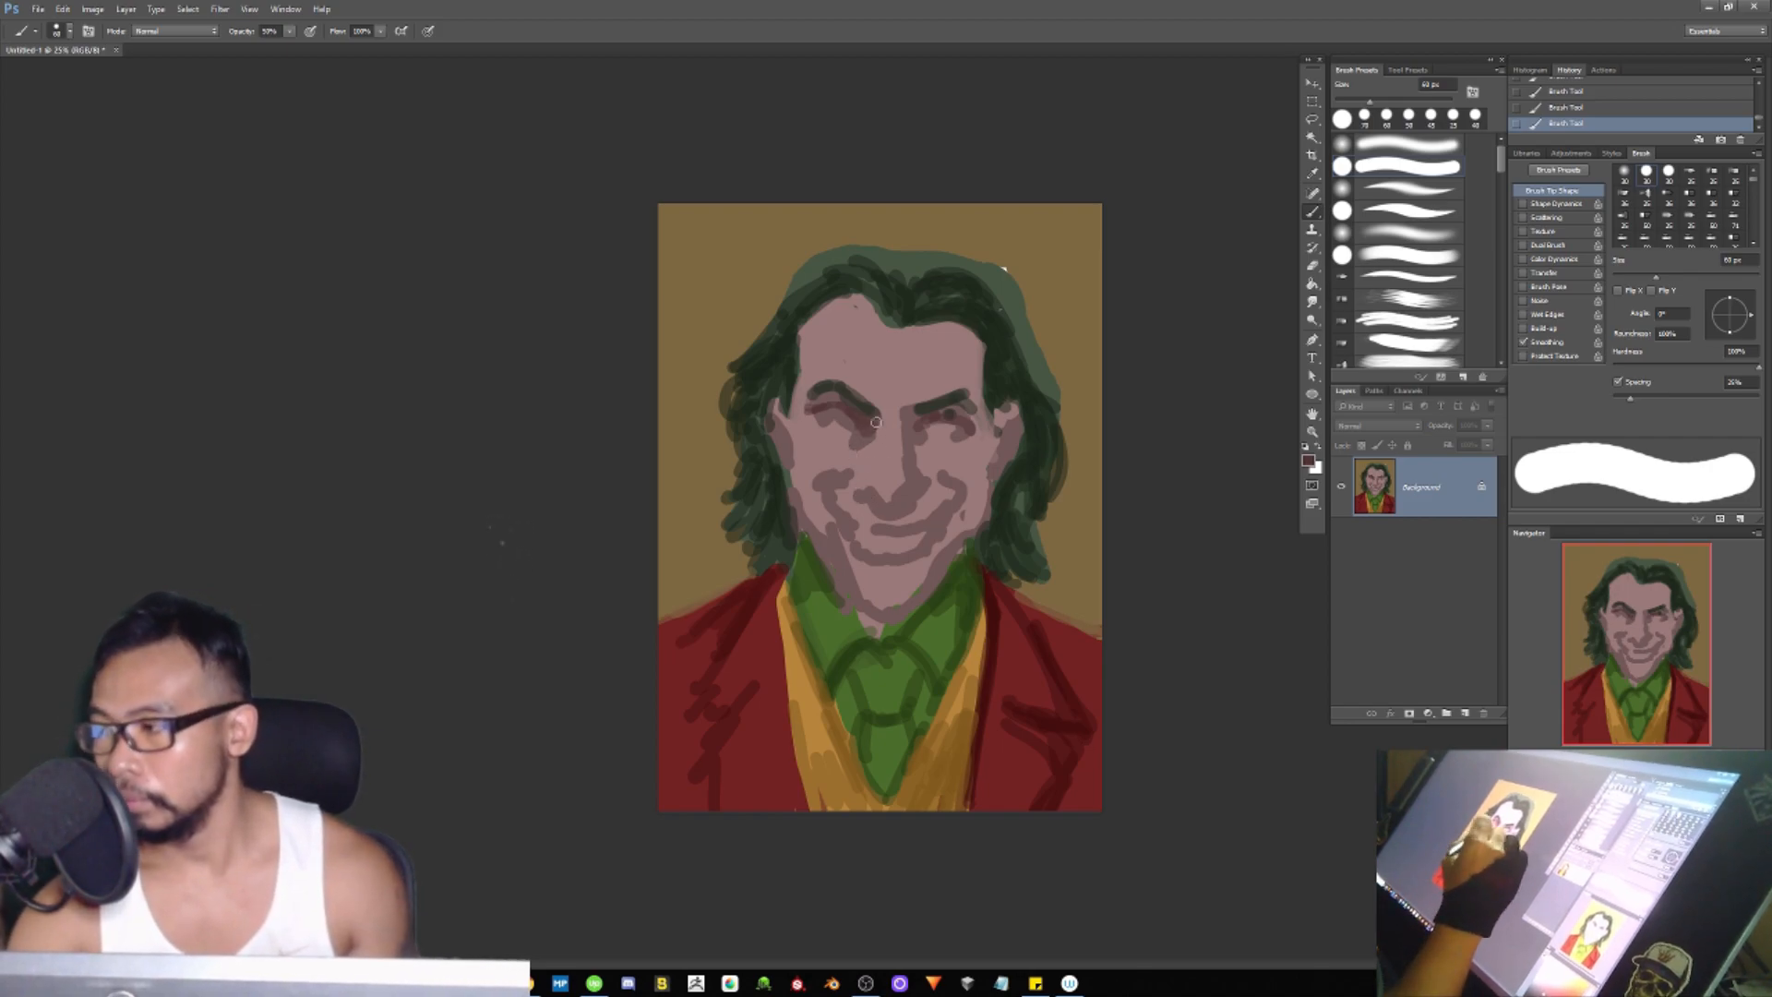
{"action": "left_click_drag", "start_coordinate": [871, 496], "coordinate": [923, 492]}
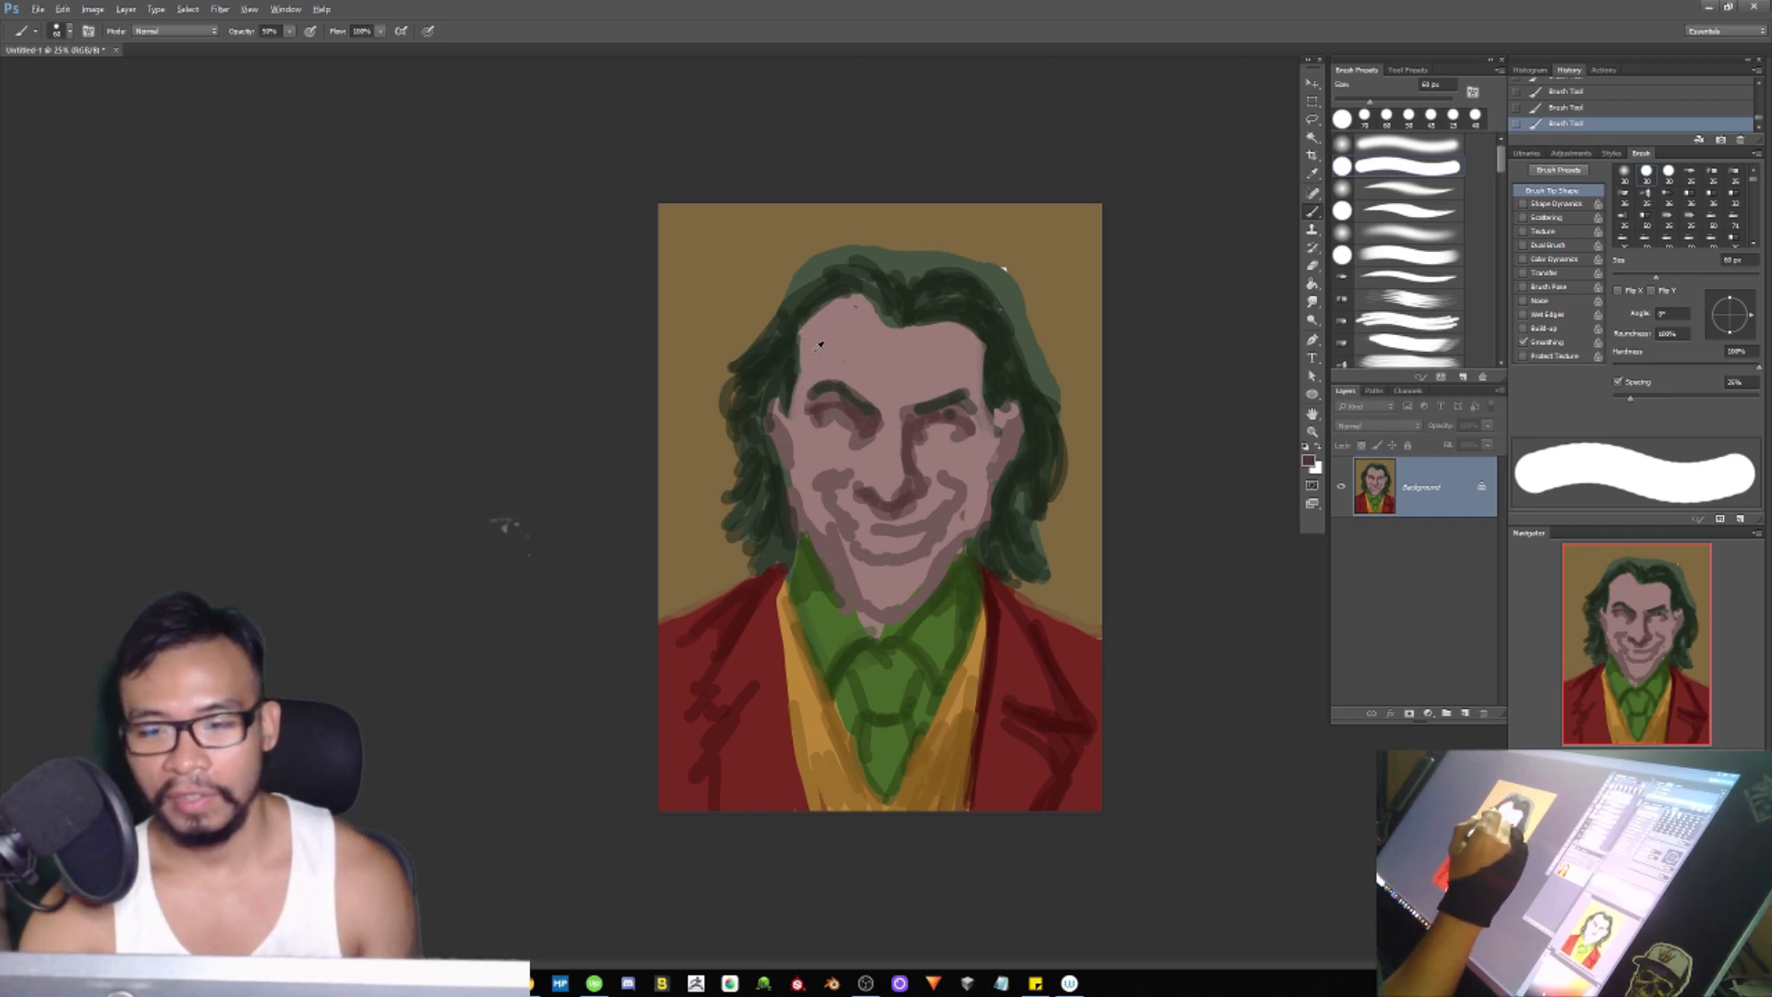
{"action": "left_click_drag", "start_coordinate": [807, 328], "coordinate": [796, 406]}
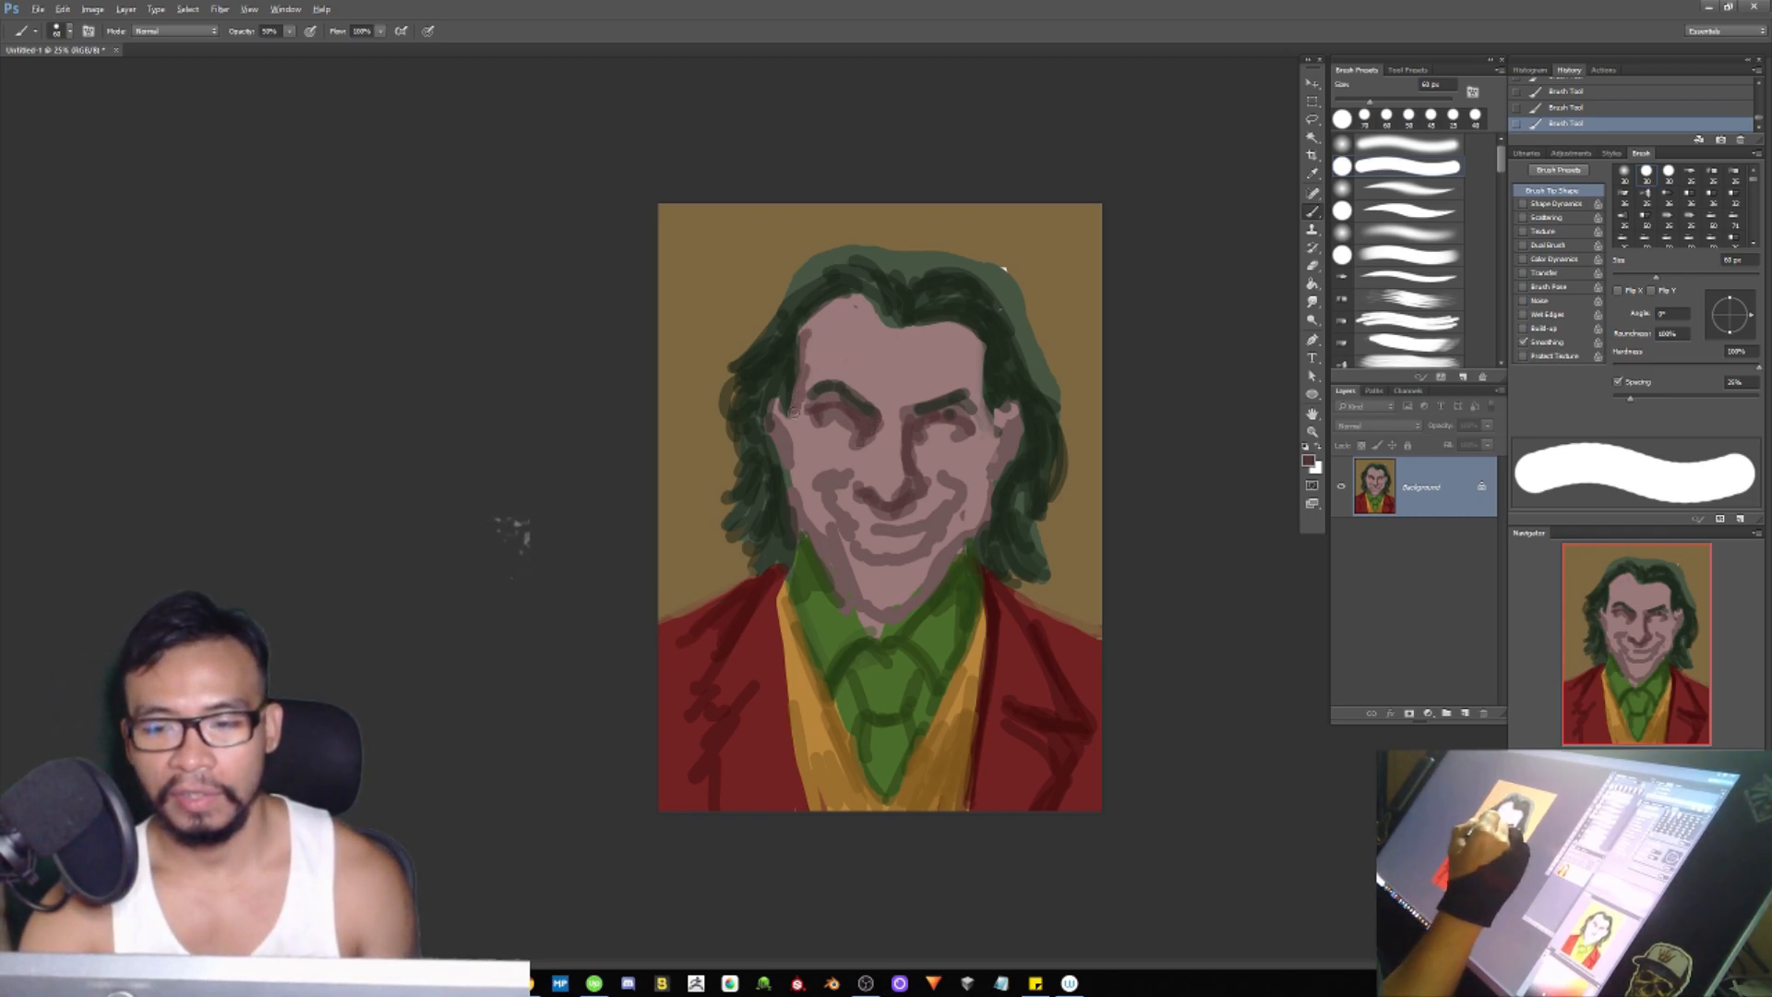
{"action": "mouse_move", "coordinate": [971, 340]}
{"action": "left_mouse_down"}
{"action": "mouse_move", "coordinate": [987, 419]}
{"action": "mouse_move", "coordinate": [986, 329]}
{"action": "mouse_move", "coordinate": [993, 405]}
{"action": "mouse_move", "coordinate": [963, 322]}
{"action": "mouse_move", "coordinate": [987, 440]}
{"action": "left_mouse_up"}
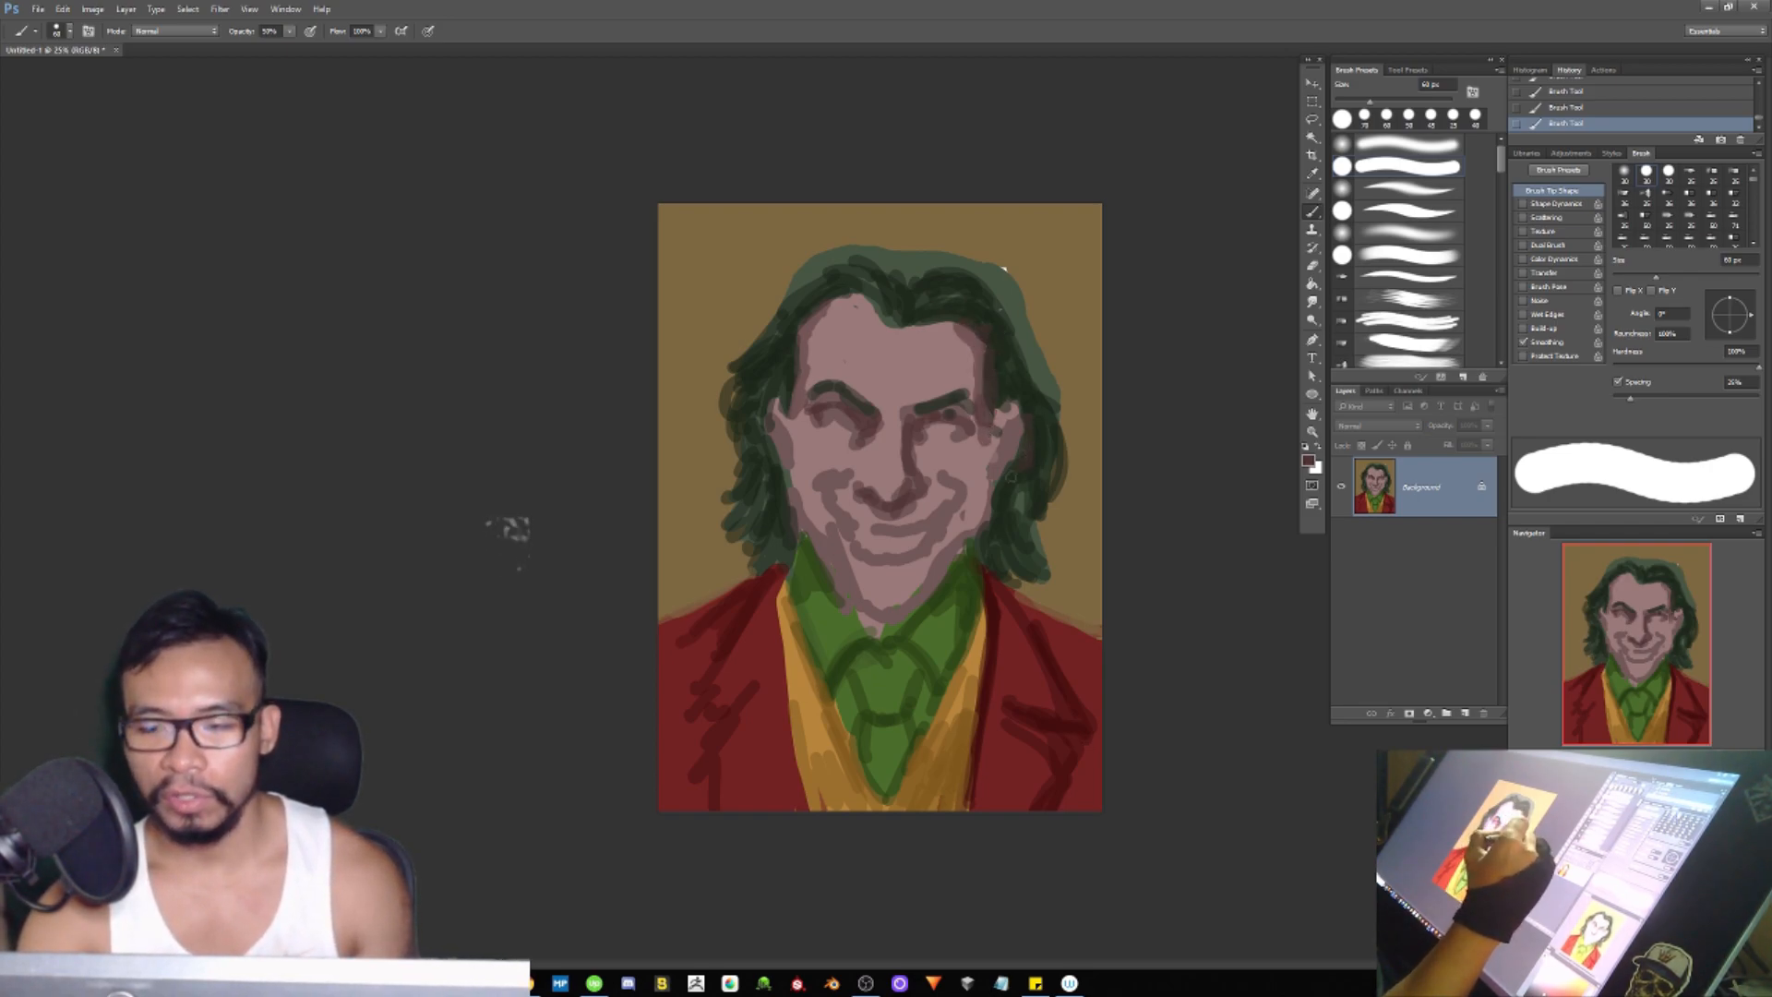
Step: Cover the white spot at the upper right hair edge with sampled green, and trim the hair outline below with background brown
{"action": "left_click", "coordinate": [998, 267], "text": "alt"}
{"action": "left_click_drag", "start_coordinate": [978, 260], "coordinate": [1003, 269]}
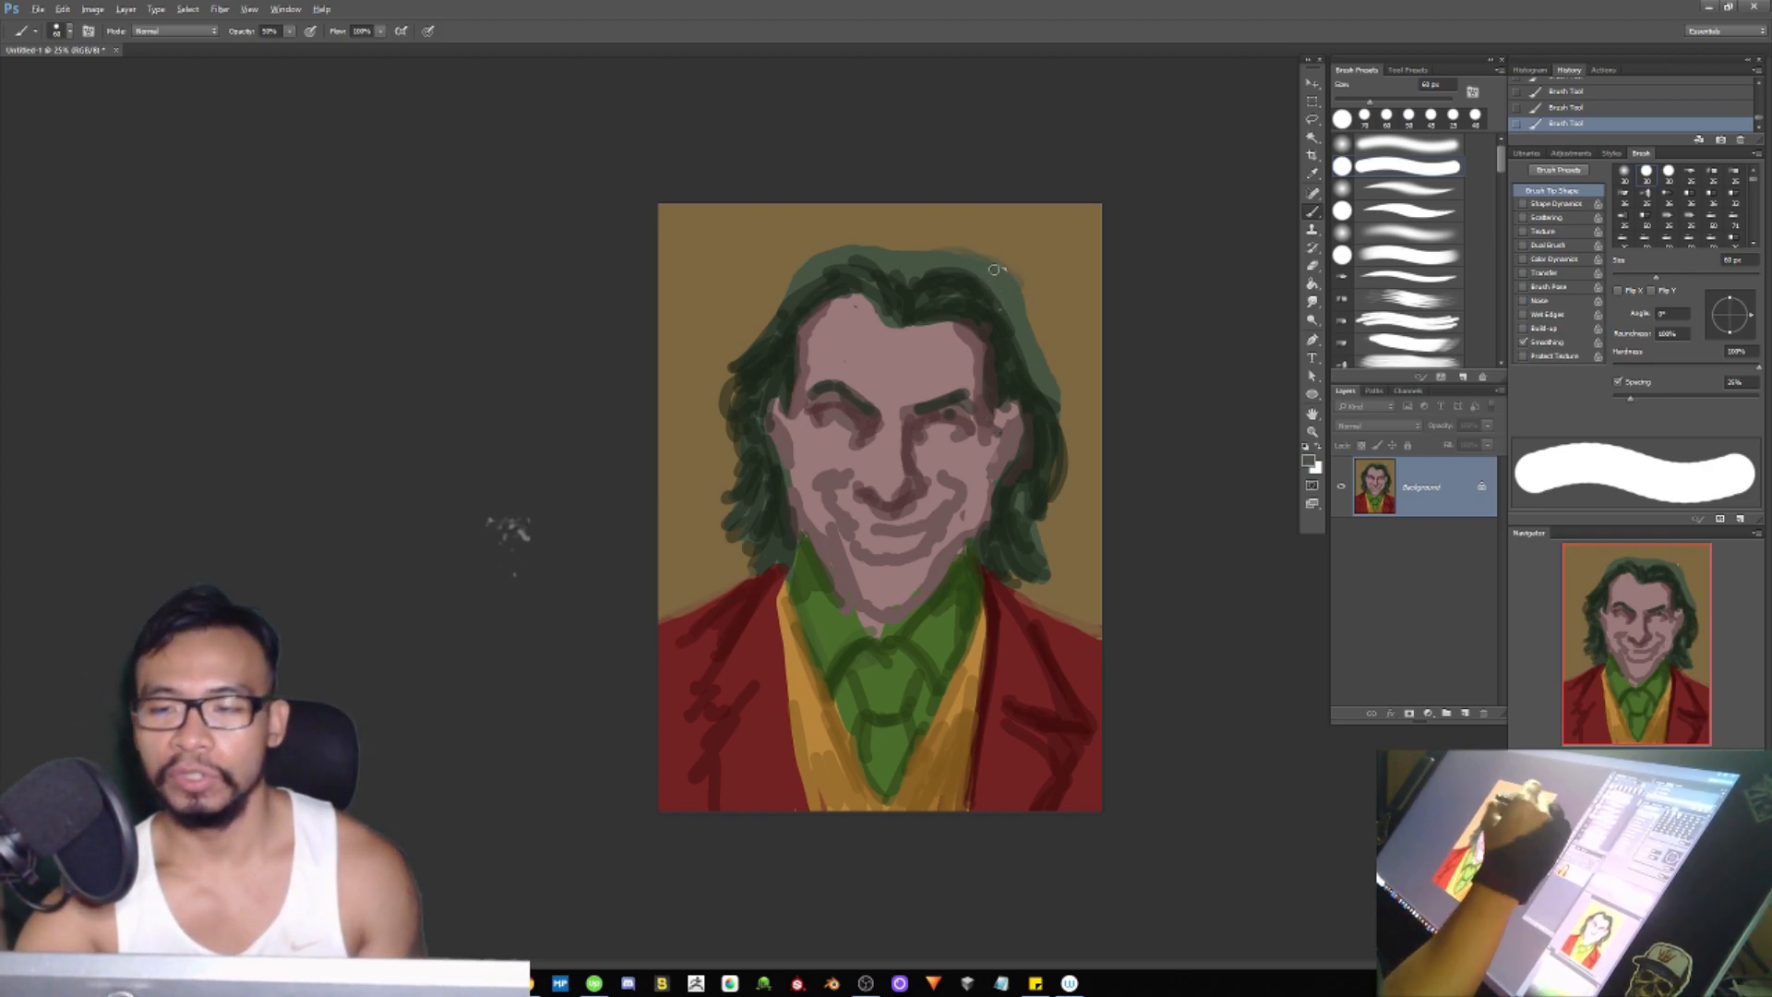
{"action": "left_click", "coordinate": [1025, 267], "text": "alt"}
{"action": "left_click_drag", "start_coordinate": [1028, 310], "coordinate": [1048, 369]}
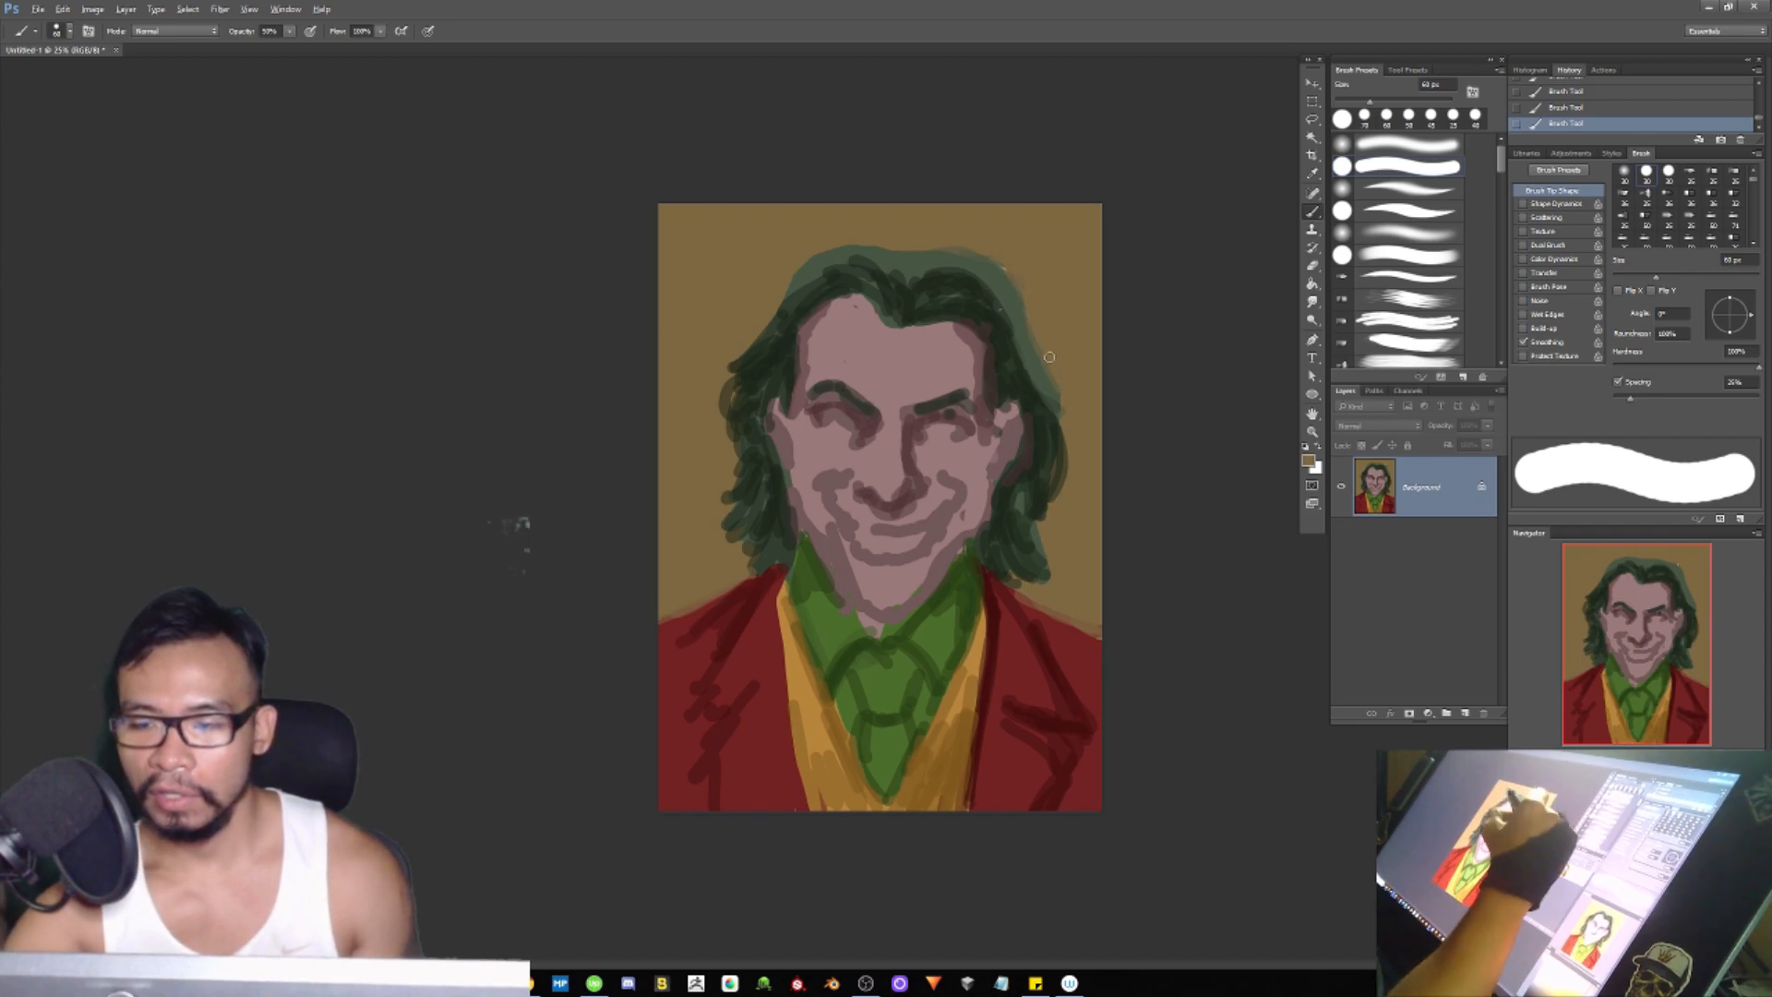
Step: Darken the hair with near-black strokes on the left side, the right temple and beside both sides of the neck
{"action": "left_click", "coordinate": [773, 337], "text": "alt"}
{"action": "left_click_drag", "start_coordinate": [733, 362], "coordinate": [725, 454]}
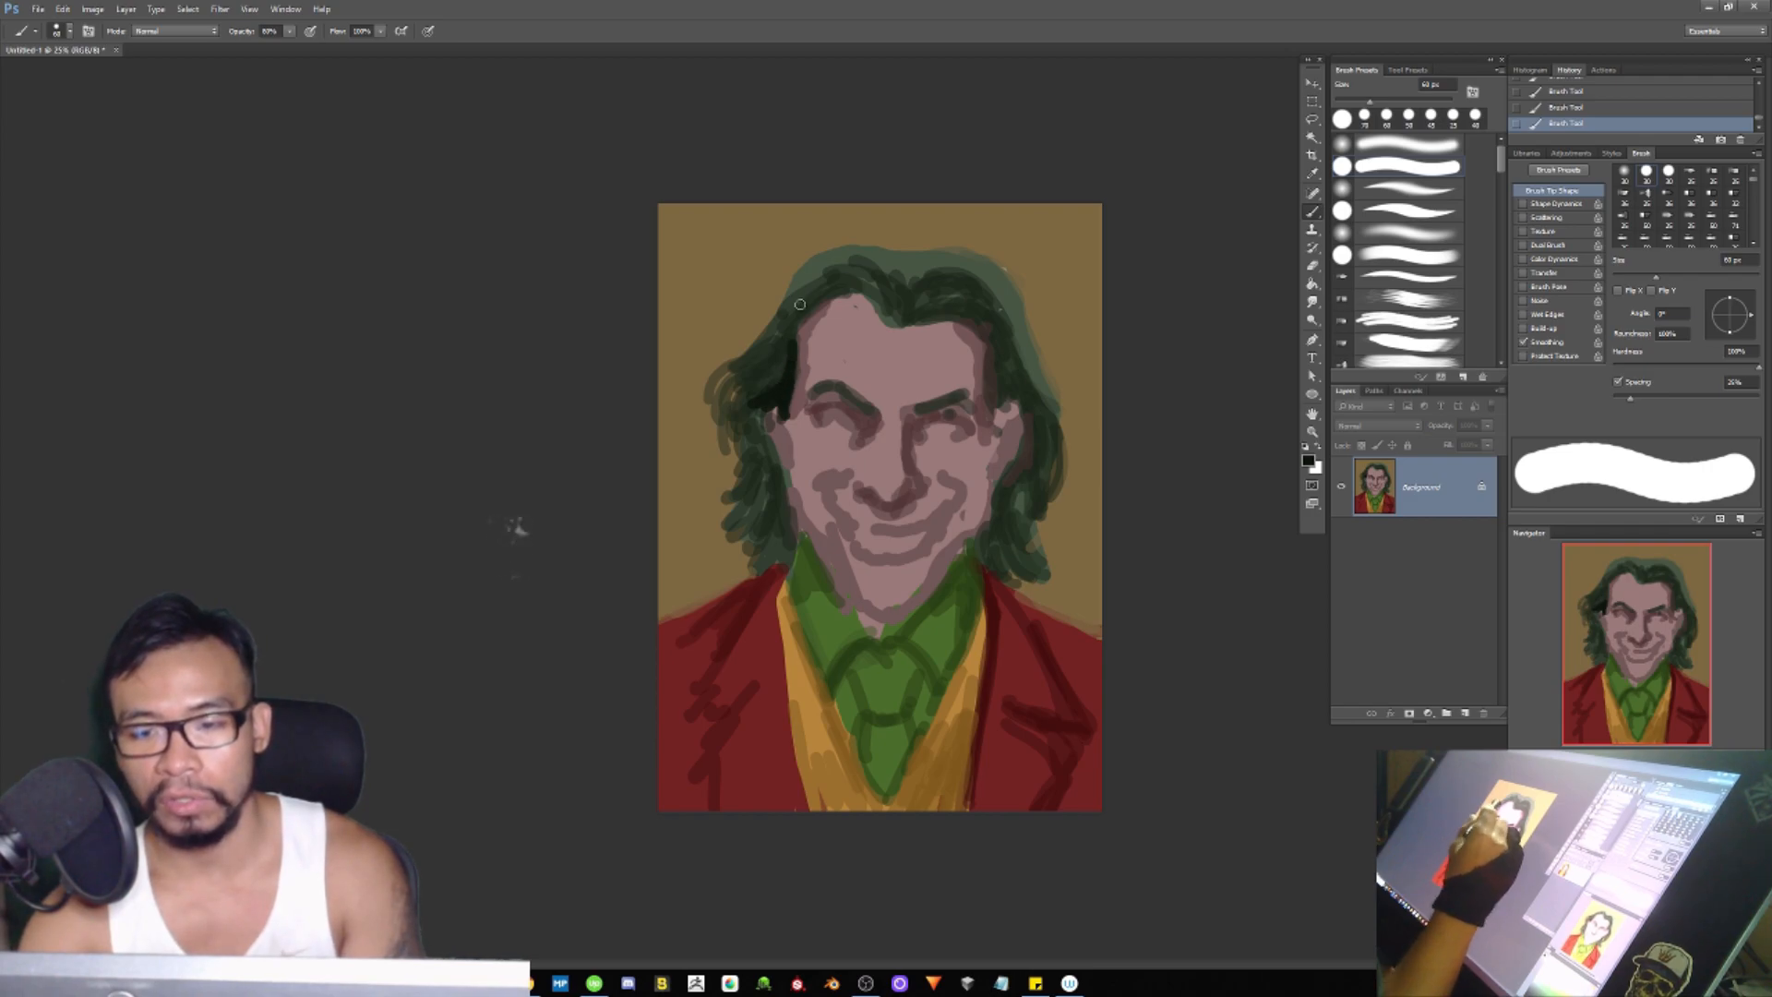
{"action": "mouse_move", "coordinate": [971, 306]}
{"action": "left_mouse_down"}
{"action": "mouse_move", "coordinate": [997, 306]}
{"action": "mouse_move", "coordinate": [1012, 403]}
{"action": "left_mouse_up"}
{"action": "mouse_move", "coordinate": [784, 487]}
{"action": "left_mouse_down"}
{"action": "mouse_move", "coordinate": [767, 524]}
{"action": "mouse_move", "coordinate": [792, 524]}
{"action": "mouse_move", "coordinate": [790, 490]}
{"action": "mouse_move", "coordinate": [795, 551]}
{"action": "left_mouse_up"}
{"action": "left_click_drag", "start_coordinate": [1005, 514], "coordinate": [994, 561]}
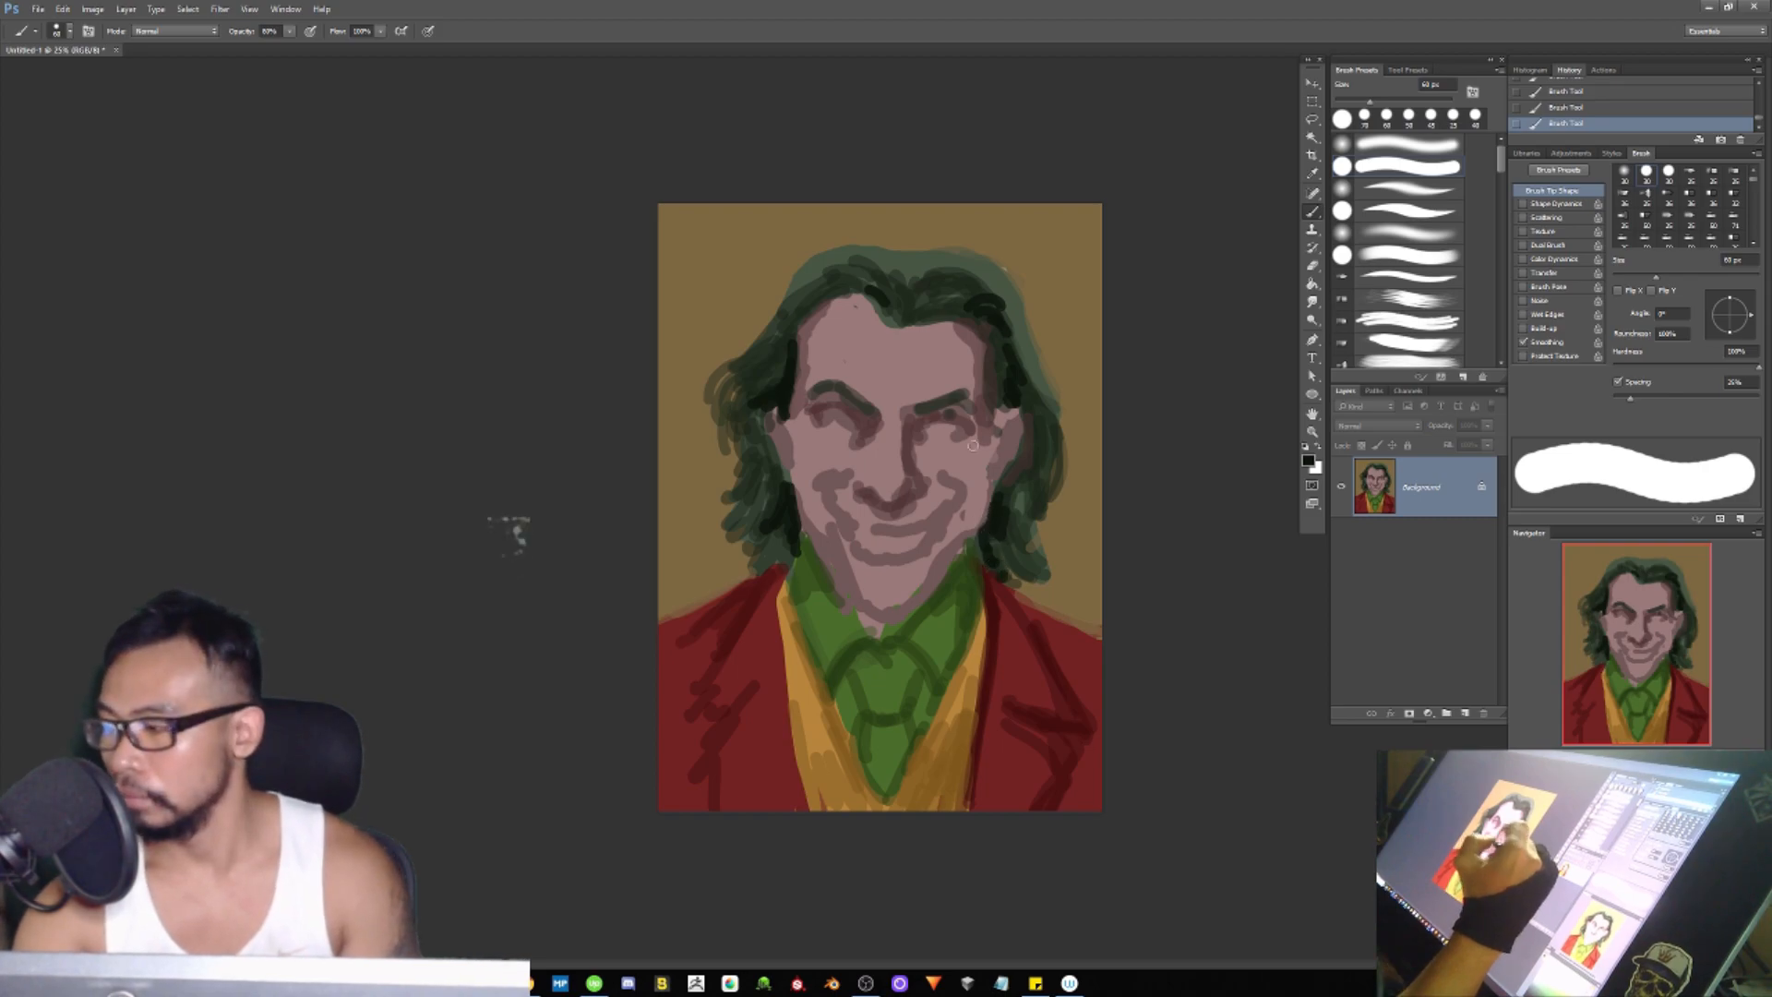
Step: Reduce the brush to 40 px and paint the smiling mouth line in near-black
{"action": "key", "text": "["}
{"action": "key", "text": "["}
{"action": "left_click_drag", "start_coordinate": [835, 515], "coordinate": [889, 545]}
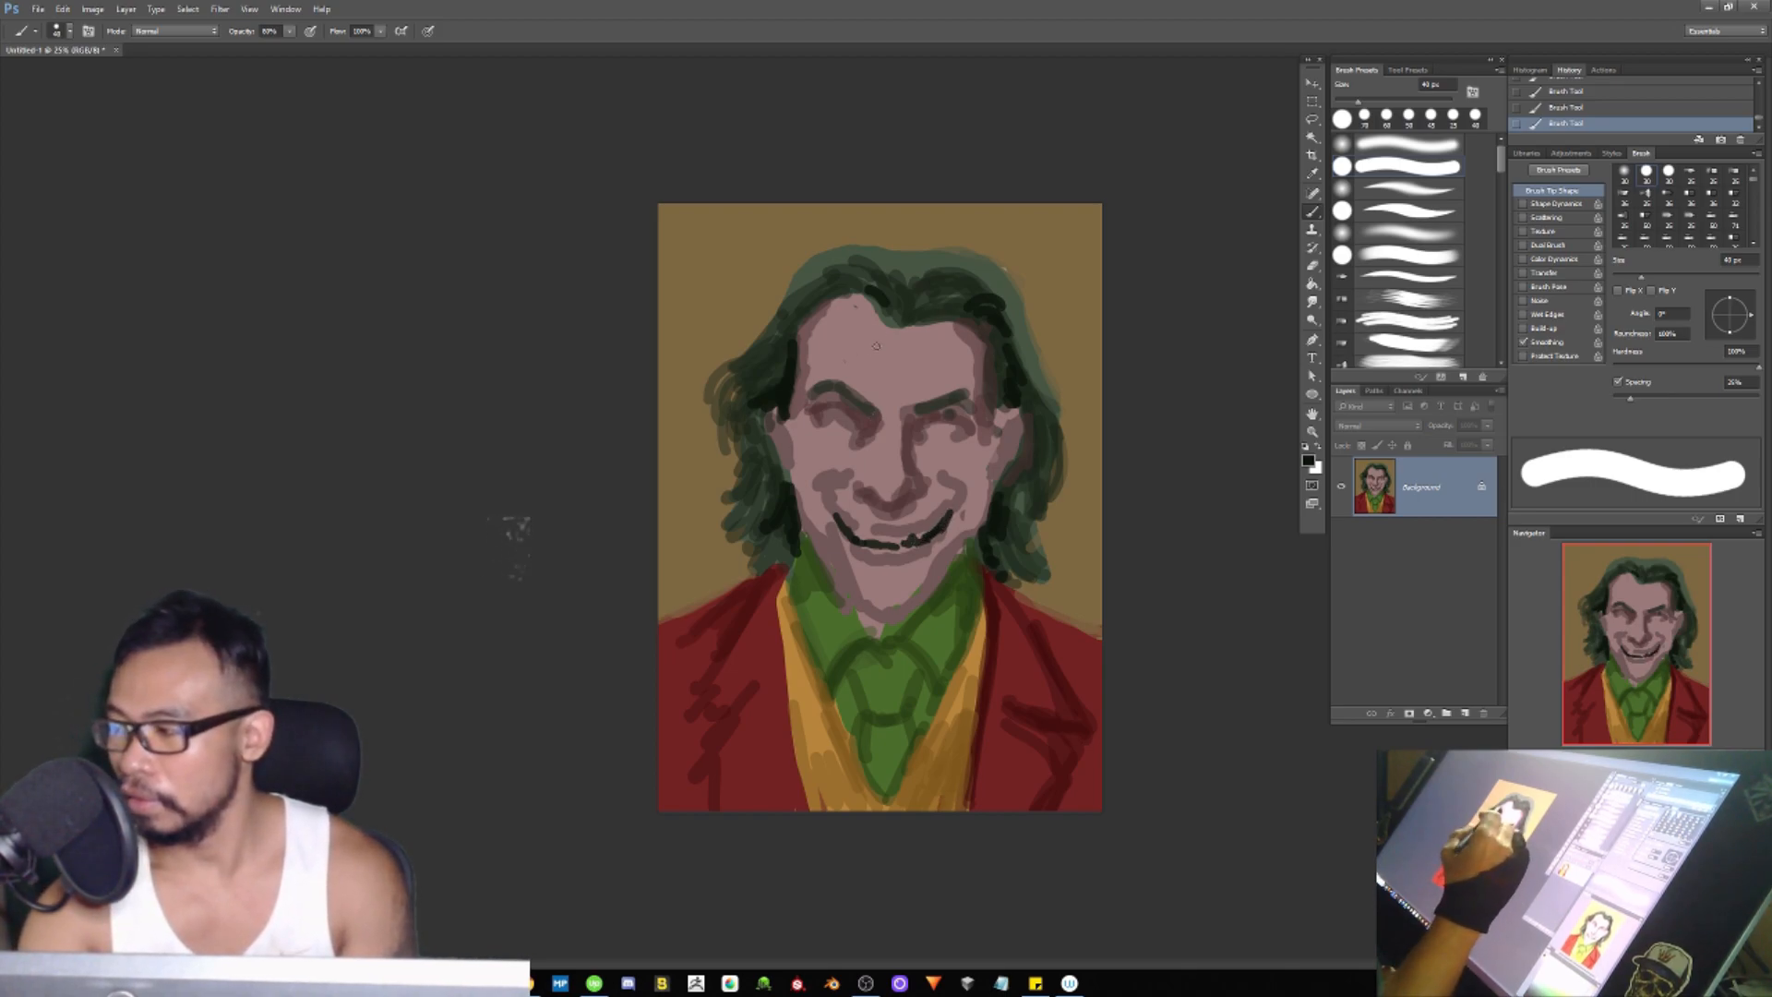
Step: Line both eyes in near-black, fill them with yellow and reinforce their outlines with the sampled dark colour
{"action": "left_click_drag", "start_coordinate": [812, 417], "coordinate": [867, 426]}
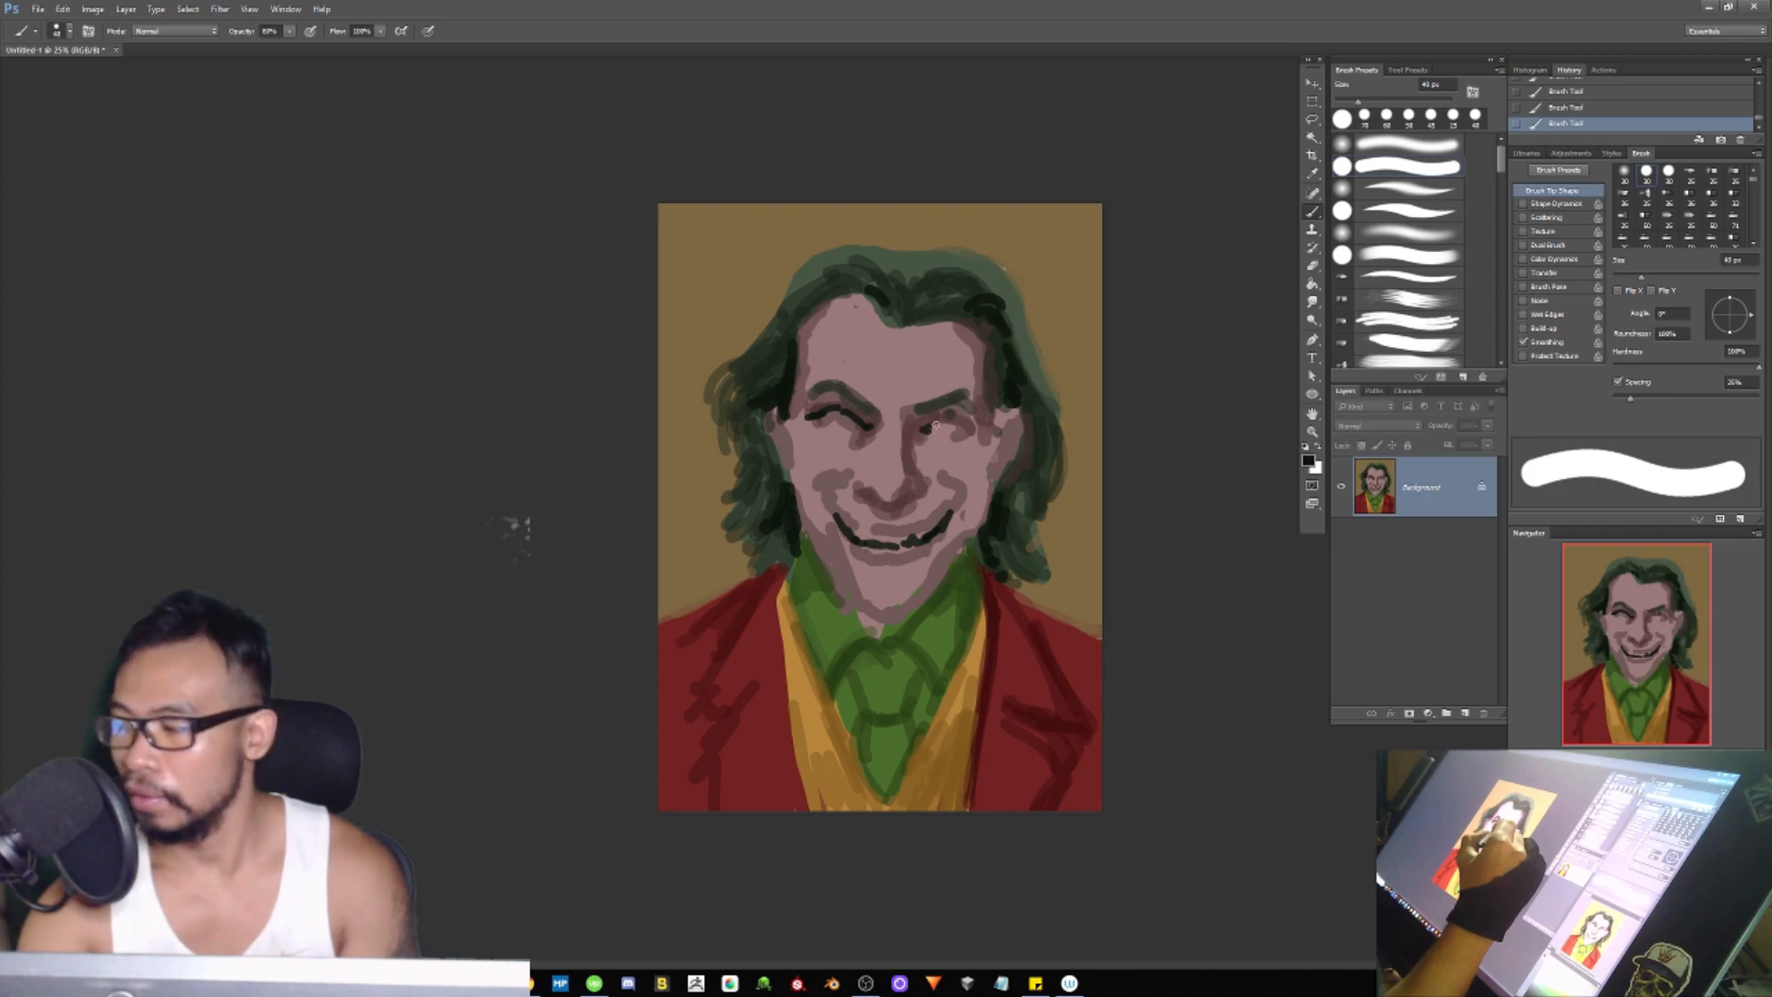
{"action": "left_click_drag", "start_coordinate": [930, 430], "coordinate": [964, 426]}
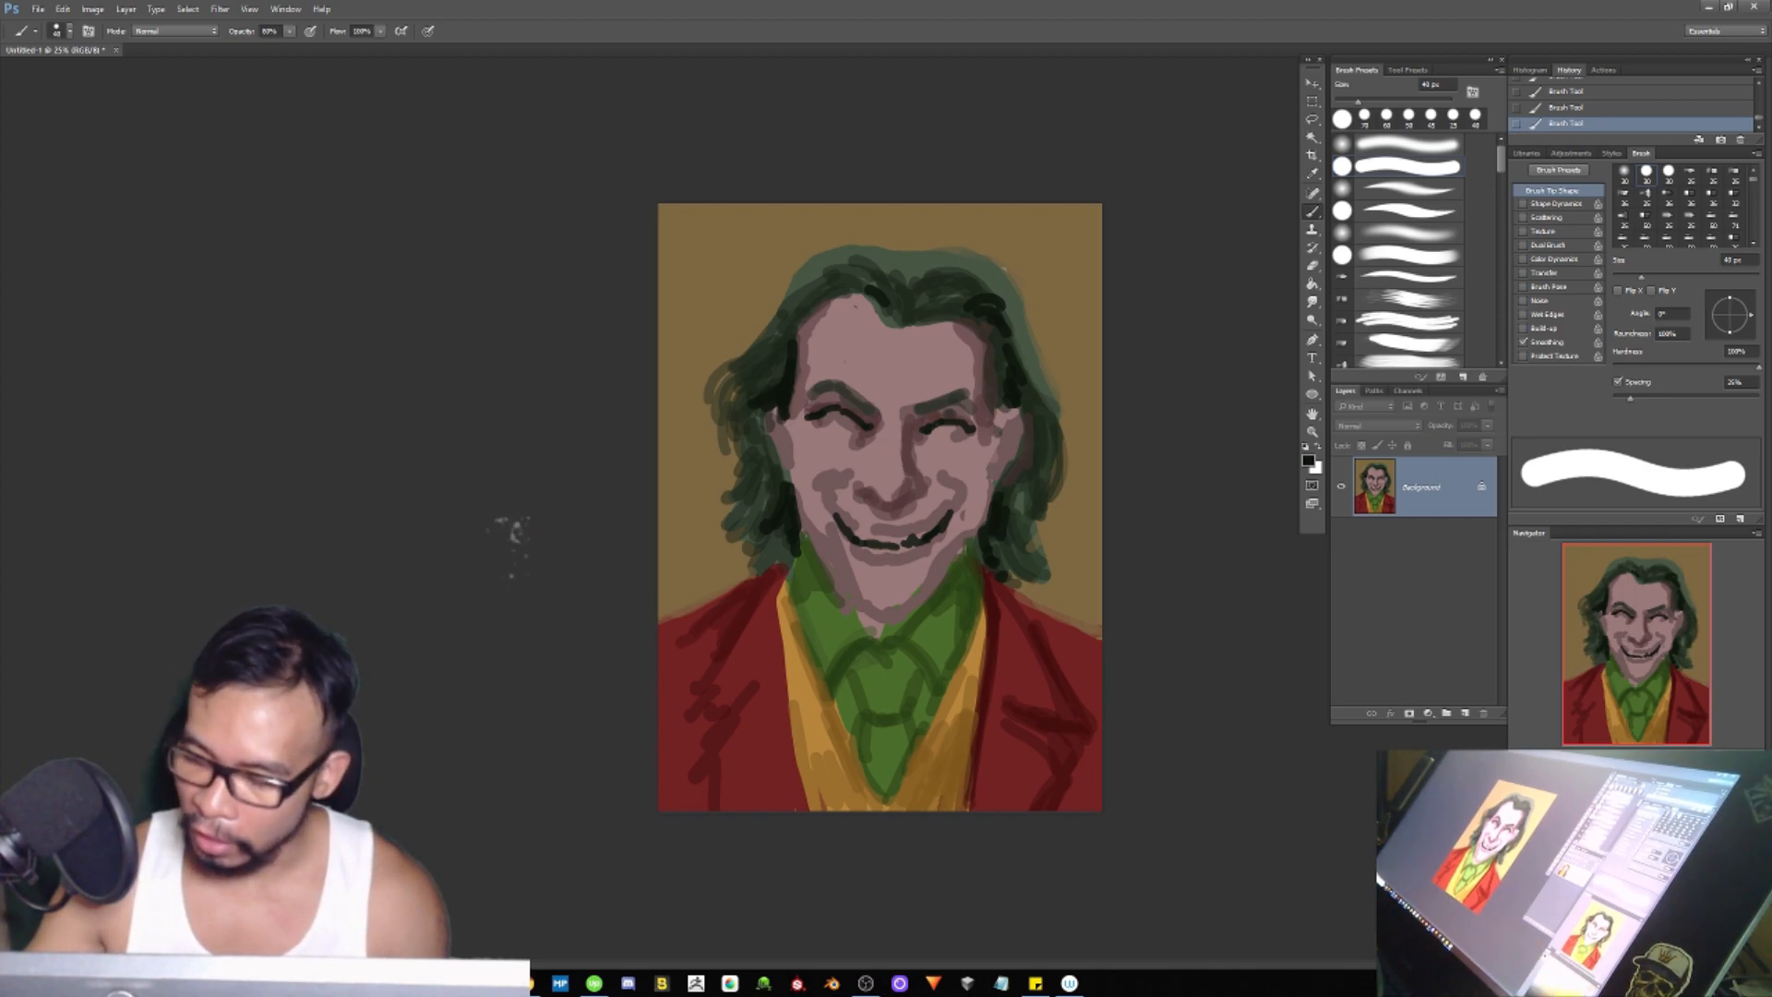
{"action": "left_click_drag", "start_coordinate": [837, 414], "coordinate": [847, 419]}
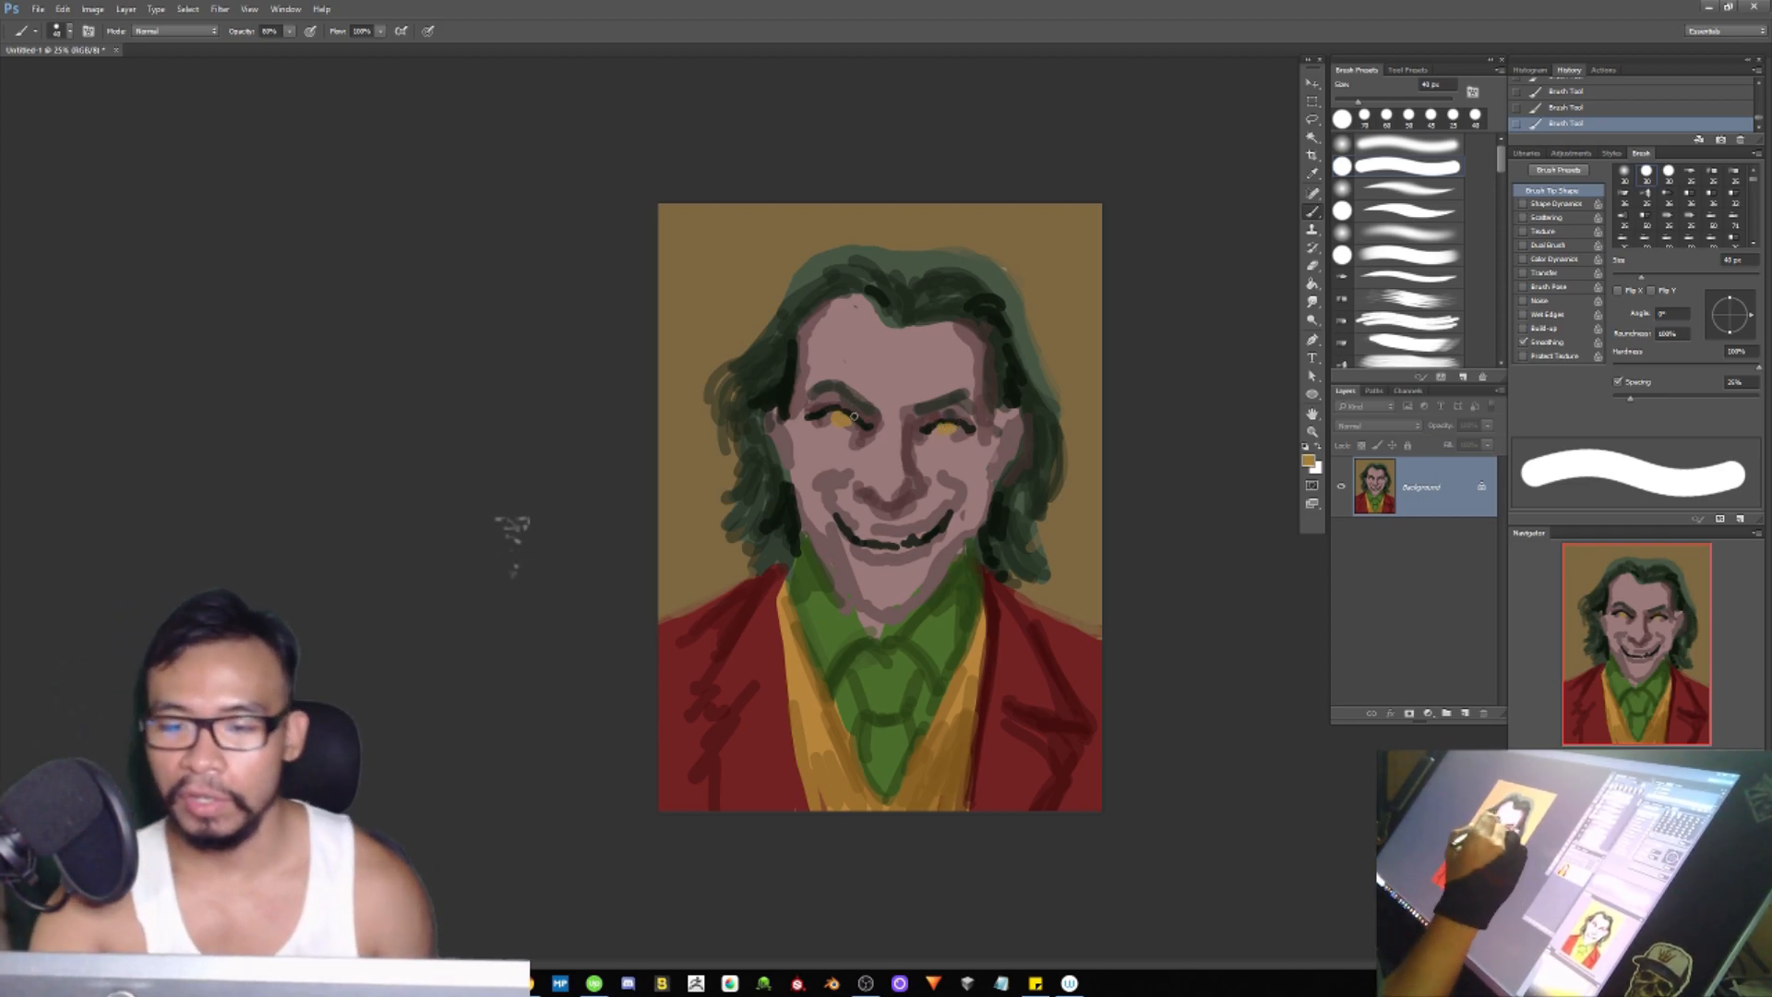
{"action": "left_click", "coordinate": [819, 414], "text": "alt"}
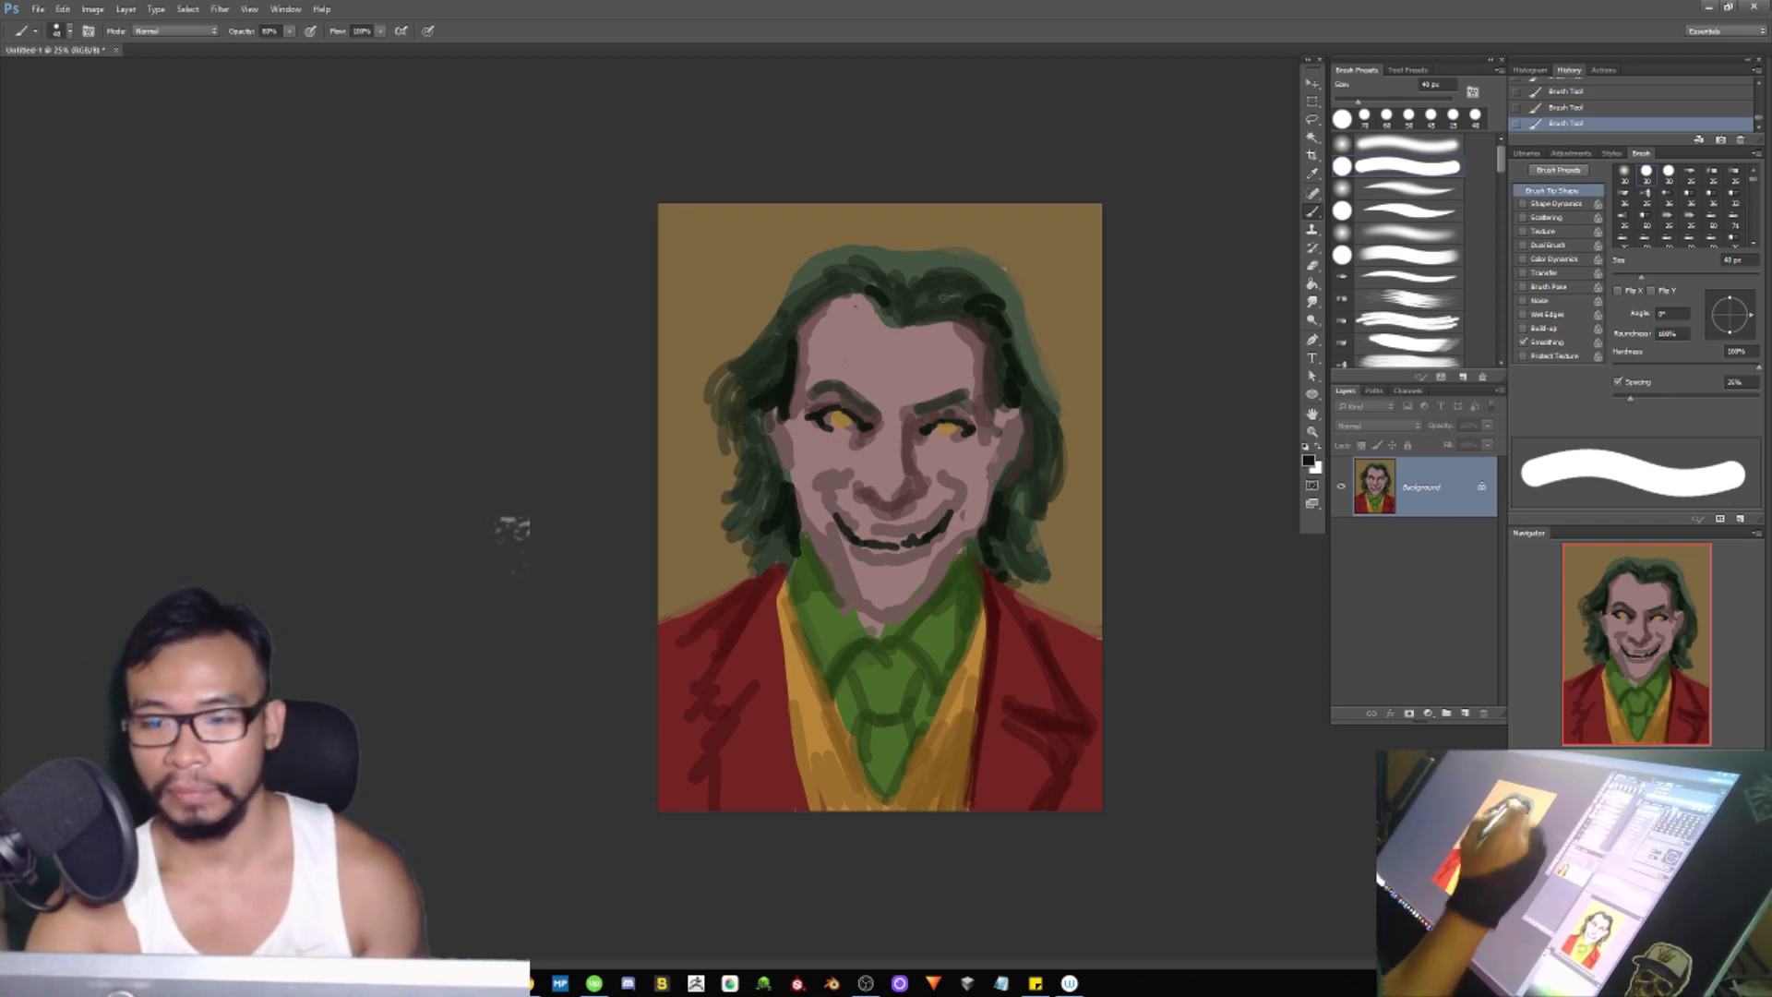
Step: Paint dark strands from the hair parting down the right side and along the left side at 70% brush opacity
{"action": "left_click", "coordinate": [913, 295], "text": "alt"}
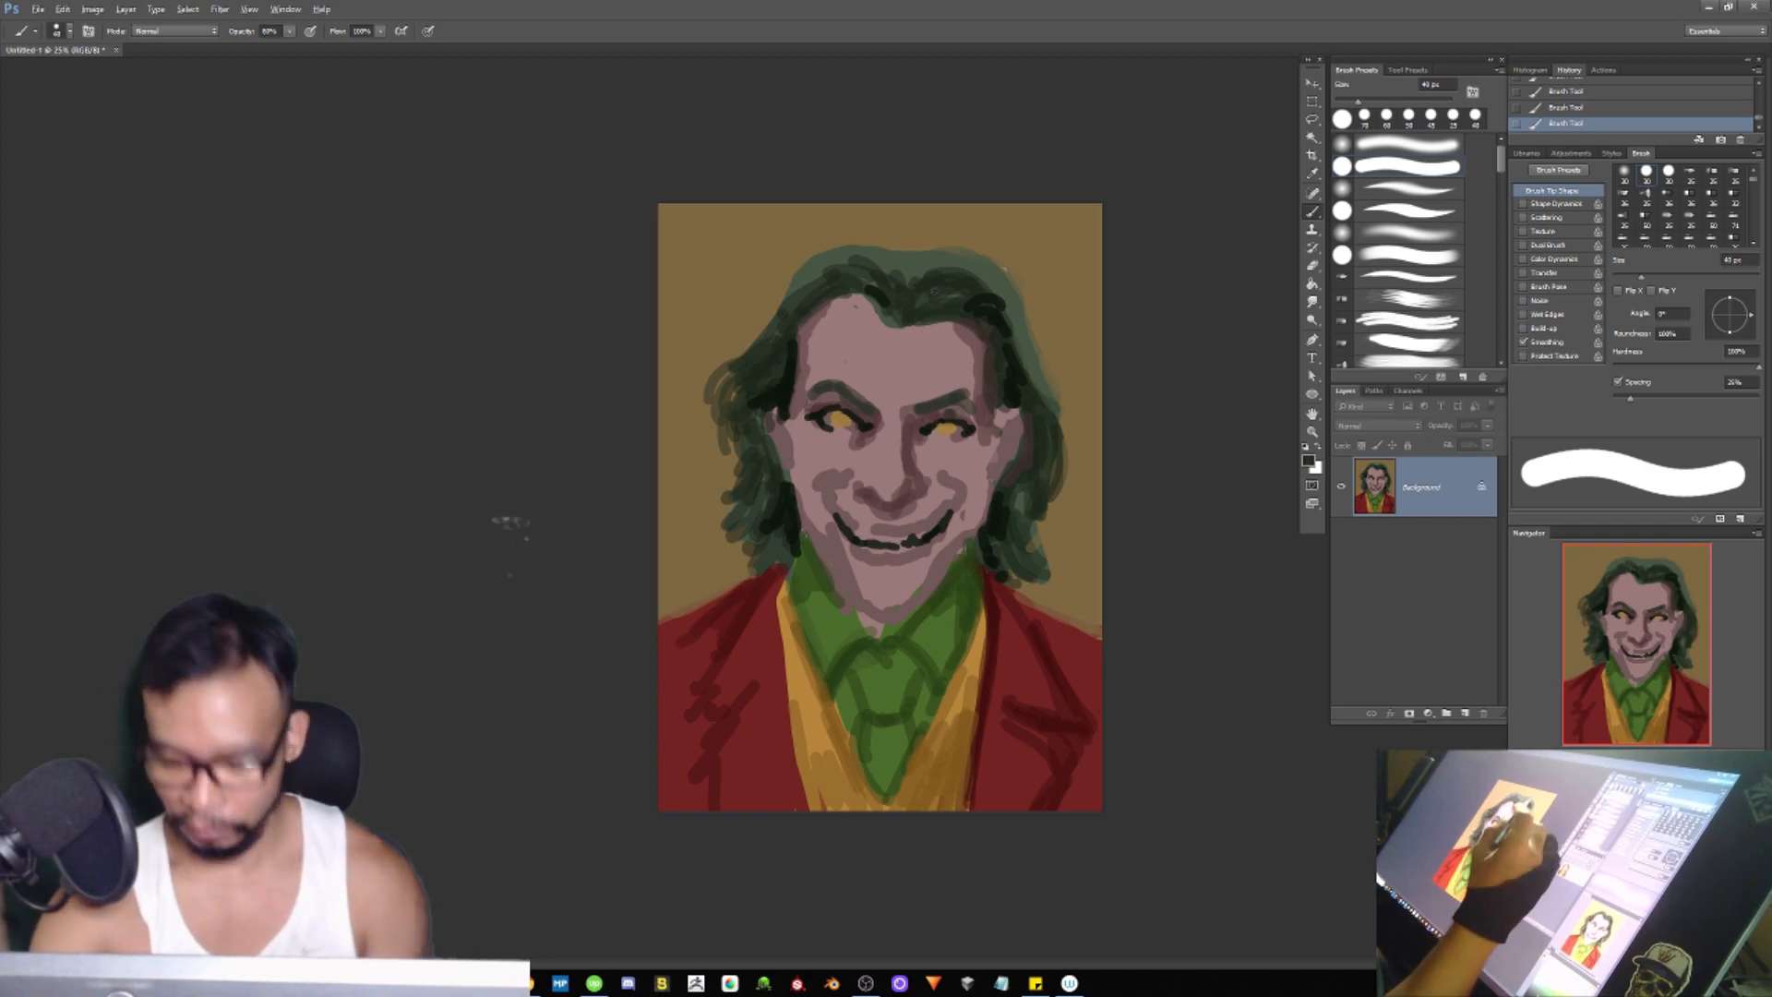
{"action": "key", "text": "7"}
{"action": "mouse_move", "coordinate": [886, 292]}
{"action": "left_mouse_down"}
{"action": "mouse_move", "coordinate": [824, 276]}
{"action": "mouse_move", "coordinate": [910, 308]}
{"action": "mouse_move", "coordinate": [936, 269]}
{"action": "mouse_move", "coordinate": [927, 297]}
{"action": "mouse_move", "coordinate": [976, 303]}
{"action": "mouse_move", "coordinate": [1014, 337]}
{"action": "mouse_move", "coordinate": [993, 303]}
{"action": "mouse_move", "coordinate": [1063, 409]}
{"action": "mouse_move", "coordinate": [1040, 383]}
{"action": "mouse_move", "coordinate": [1050, 503]}
{"action": "left_mouse_up"}
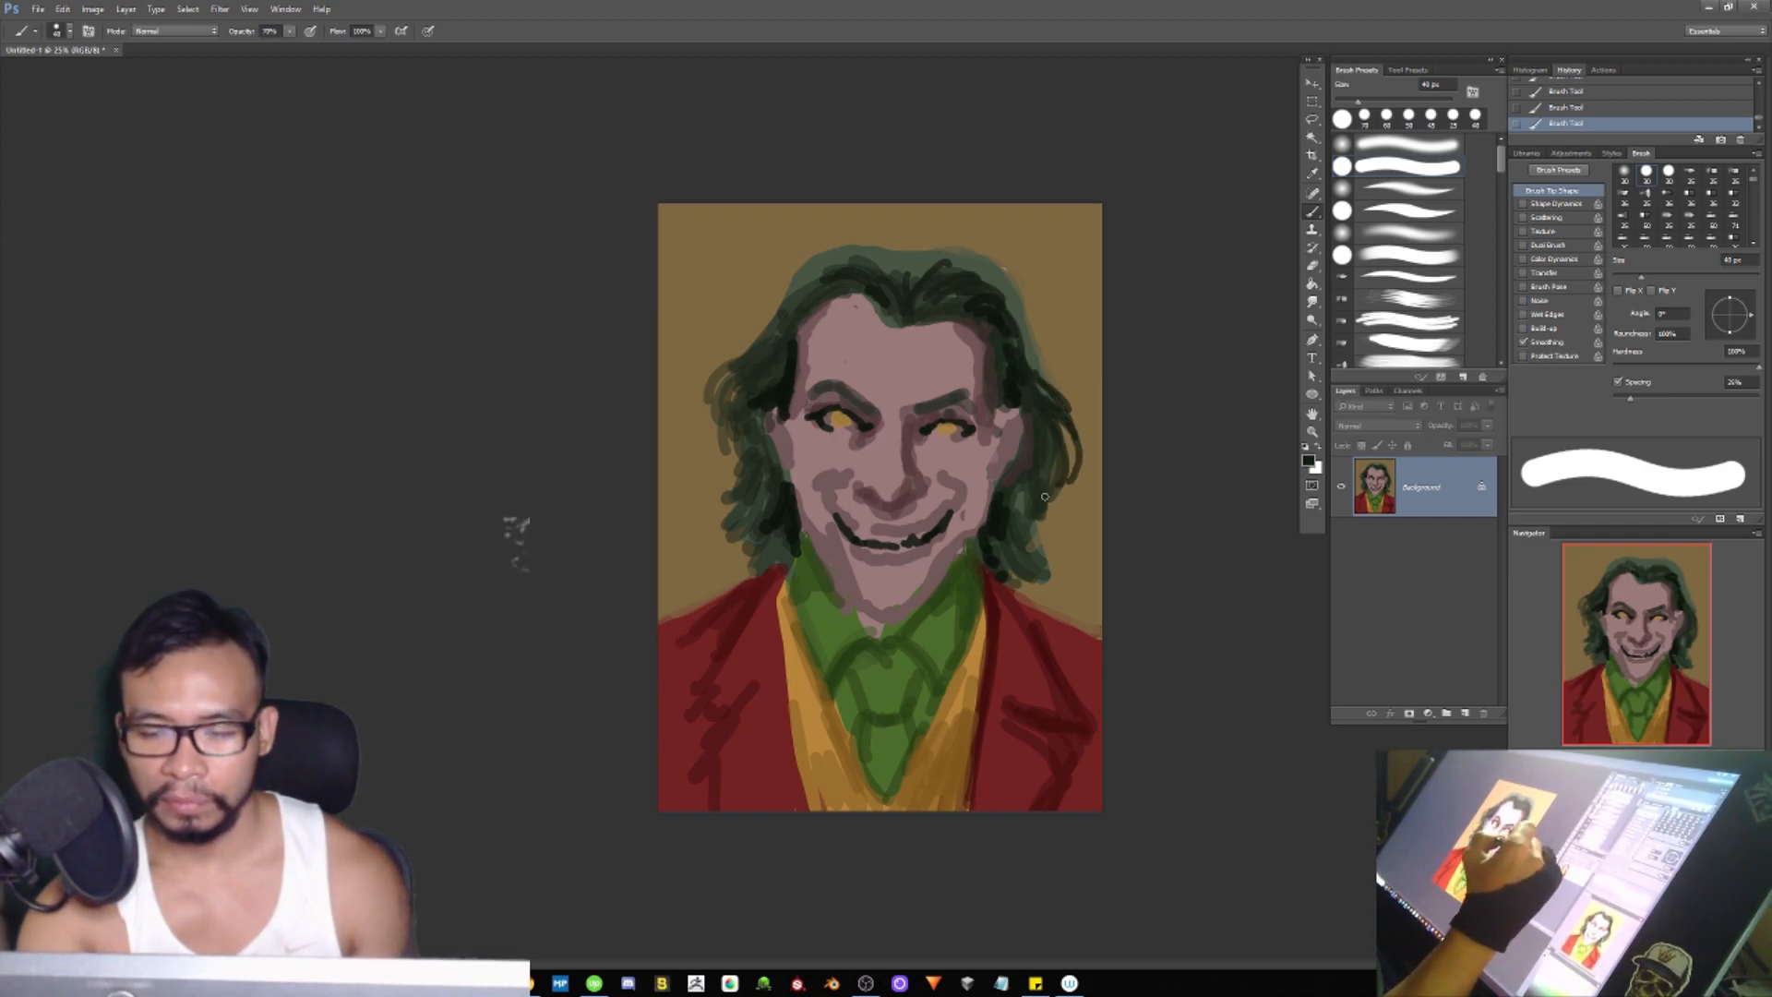
{"action": "mouse_move", "coordinate": [711, 411]}
{"action": "left_mouse_down"}
{"action": "mouse_move", "coordinate": [743, 392]}
{"action": "mouse_move", "coordinate": [729, 442]}
{"action": "mouse_move", "coordinate": [753, 418]}
{"action": "mouse_move", "coordinate": [756, 436]}
{"action": "mouse_move", "coordinate": [718, 498]}
{"action": "left_mouse_up"}
{"action": "mouse_move", "coordinate": [770, 416]}
{"action": "left_mouse_down"}
{"action": "mouse_move", "coordinate": [766, 466]}
{"action": "mouse_move", "coordinate": [782, 468]}
{"action": "left_mouse_up"}
Step: Repaint the right-hand ear and the left-hand lower cheek with skin tones sampled from the face
{"action": "left_click", "coordinate": [780, 434], "text": "alt"}
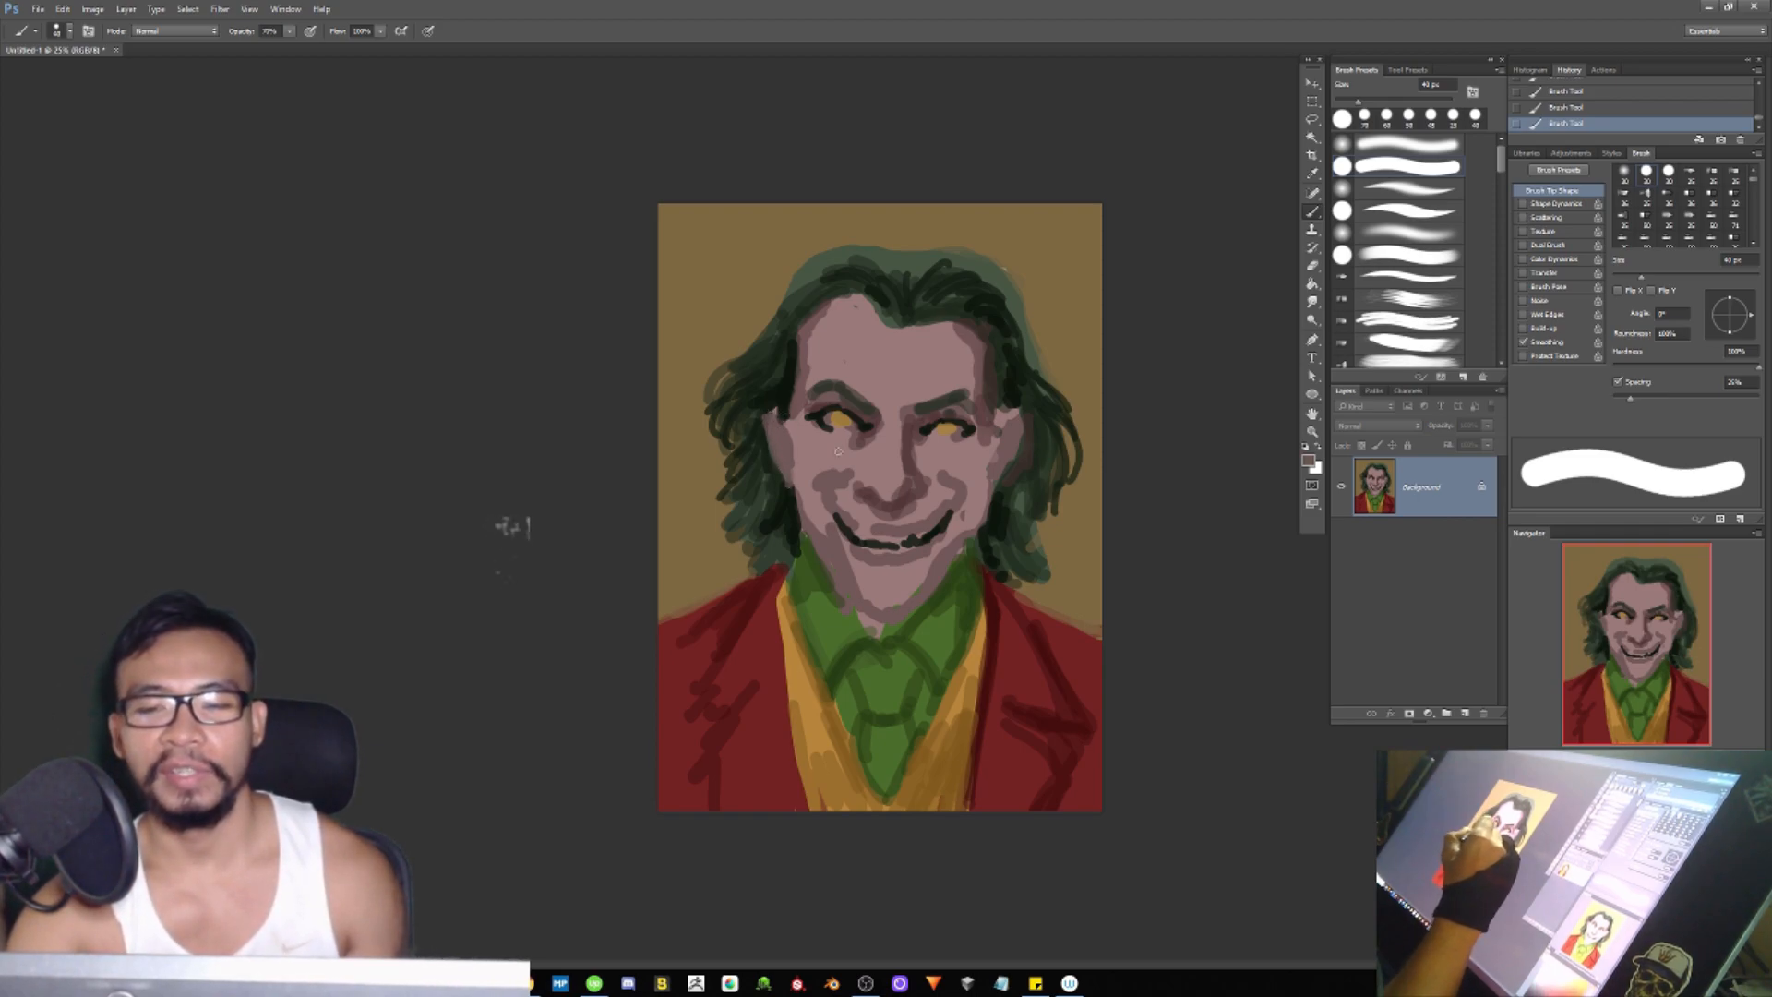
{"action": "left_click_drag", "start_coordinate": [1019, 440], "coordinate": [1013, 471]}
{"action": "left_click_drag", "start_coordinate": [1022, 469], "coordinate": [1030, 432]}
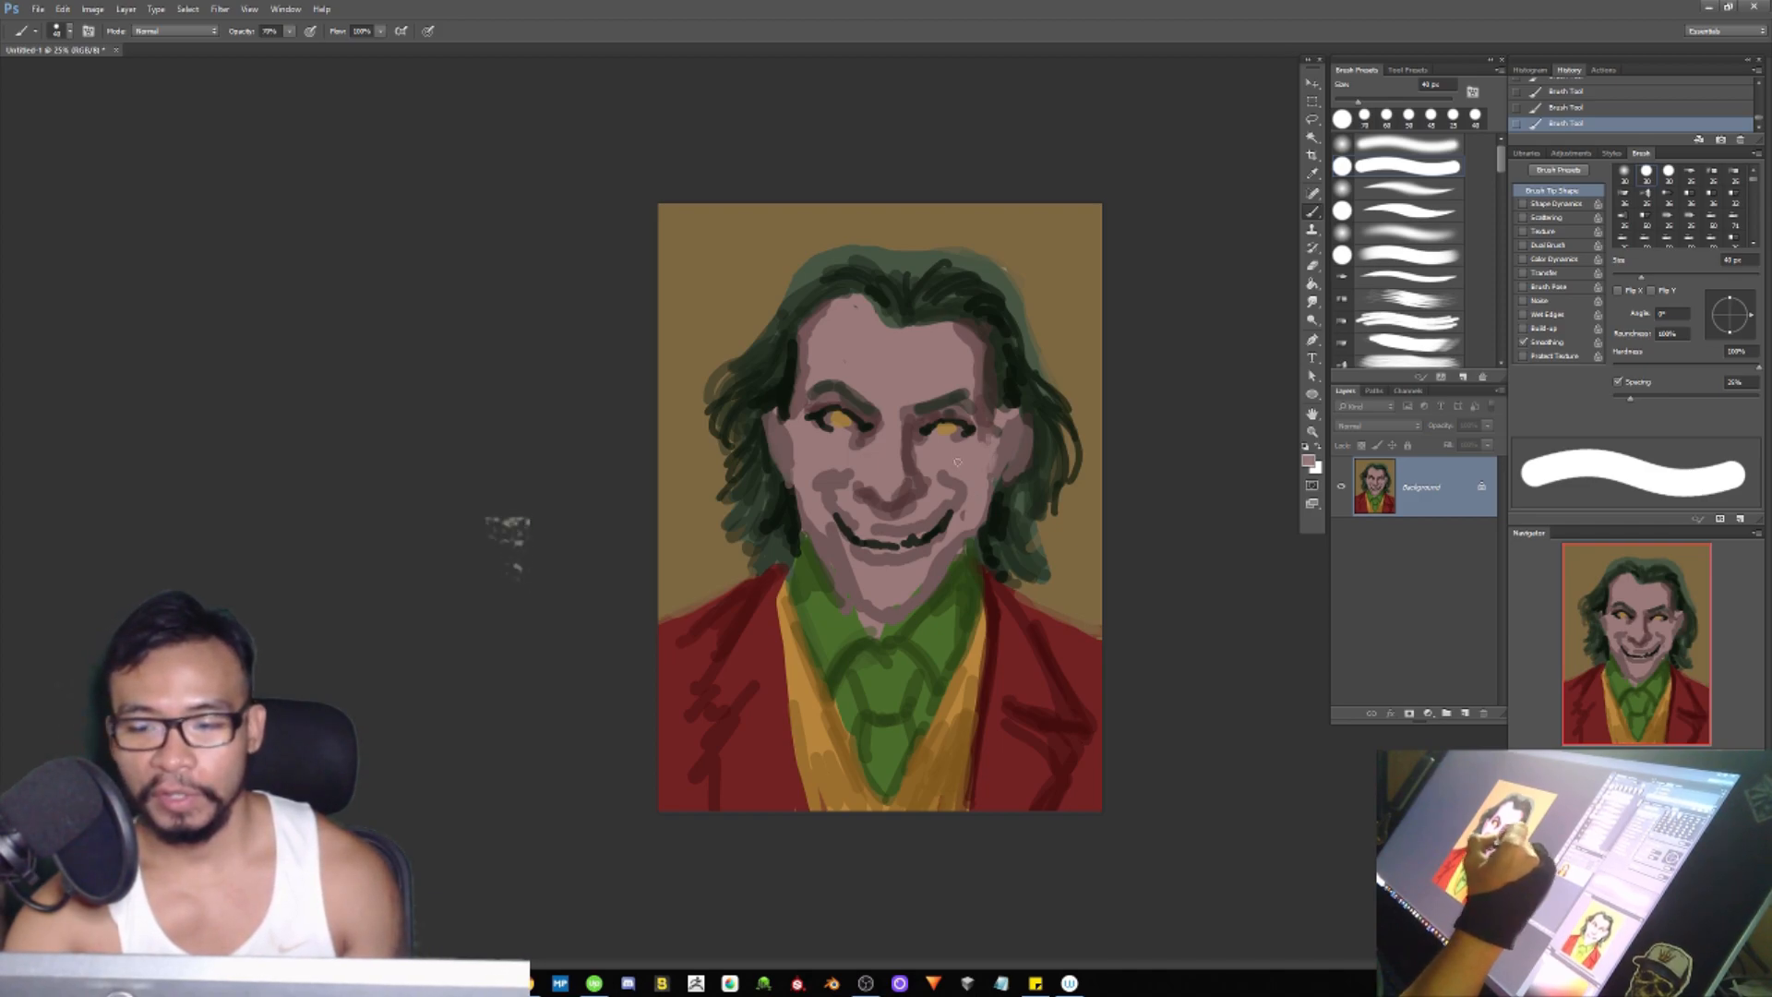
{"action": "left_click_drag", "start_coordinate": [803, 500], "coordinate": [820, 545]}
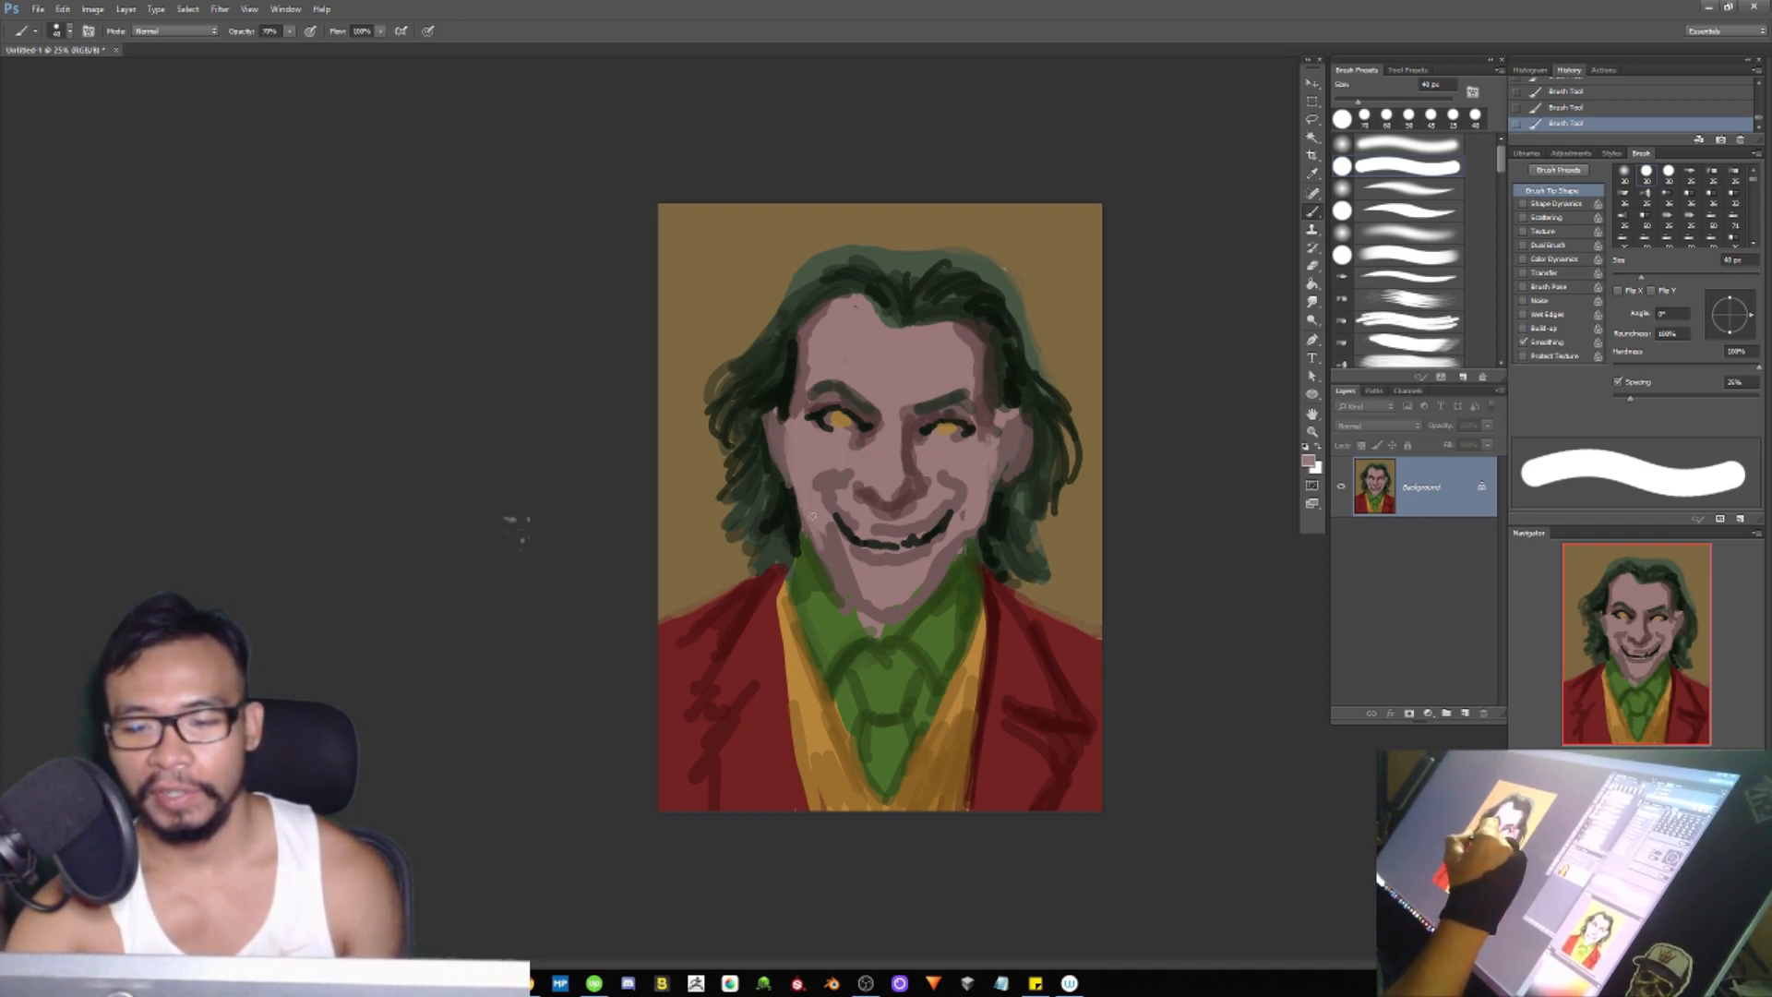
Step: Fill the open mouth with pale yellow teeth and outline them in a dark colour
{"action": "left_click", "coordinate": [858, 530], "text": "alt"}
{"action": "left_click", "coordinate": [873, 530], "text": "alt"}
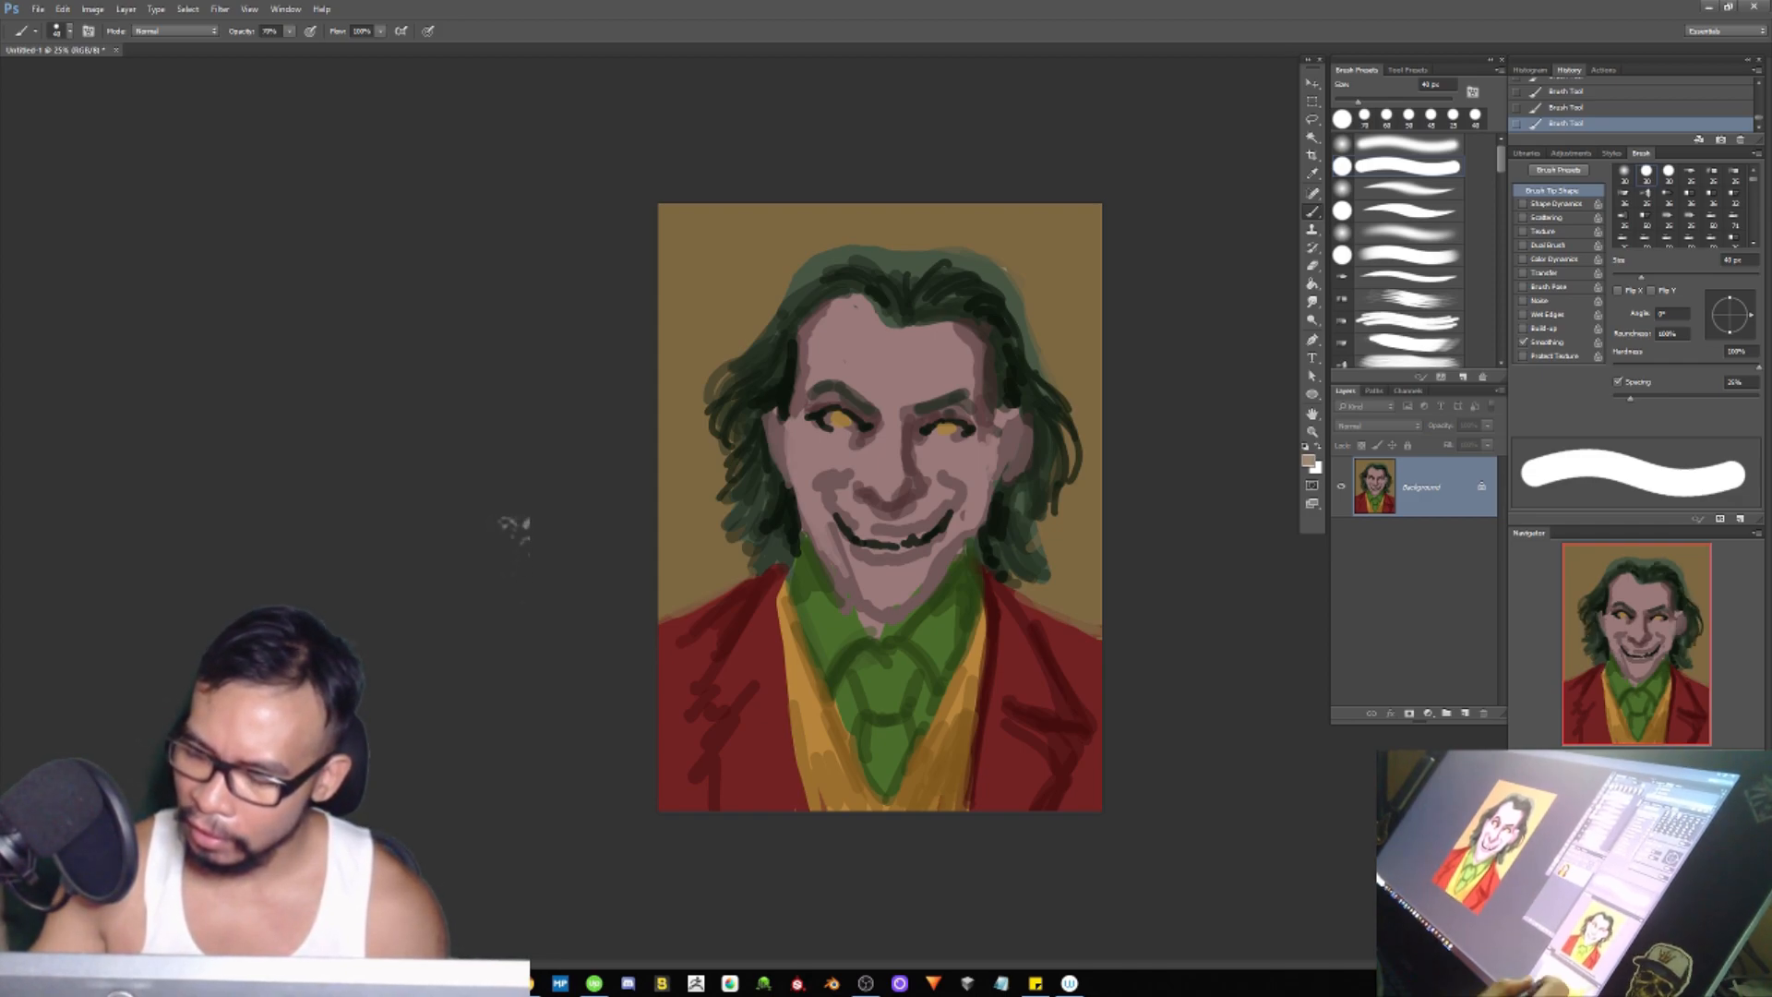
{"action": "left_click_drag", "start_coordinate": [847, 526], "coordinate": [895, 536]}
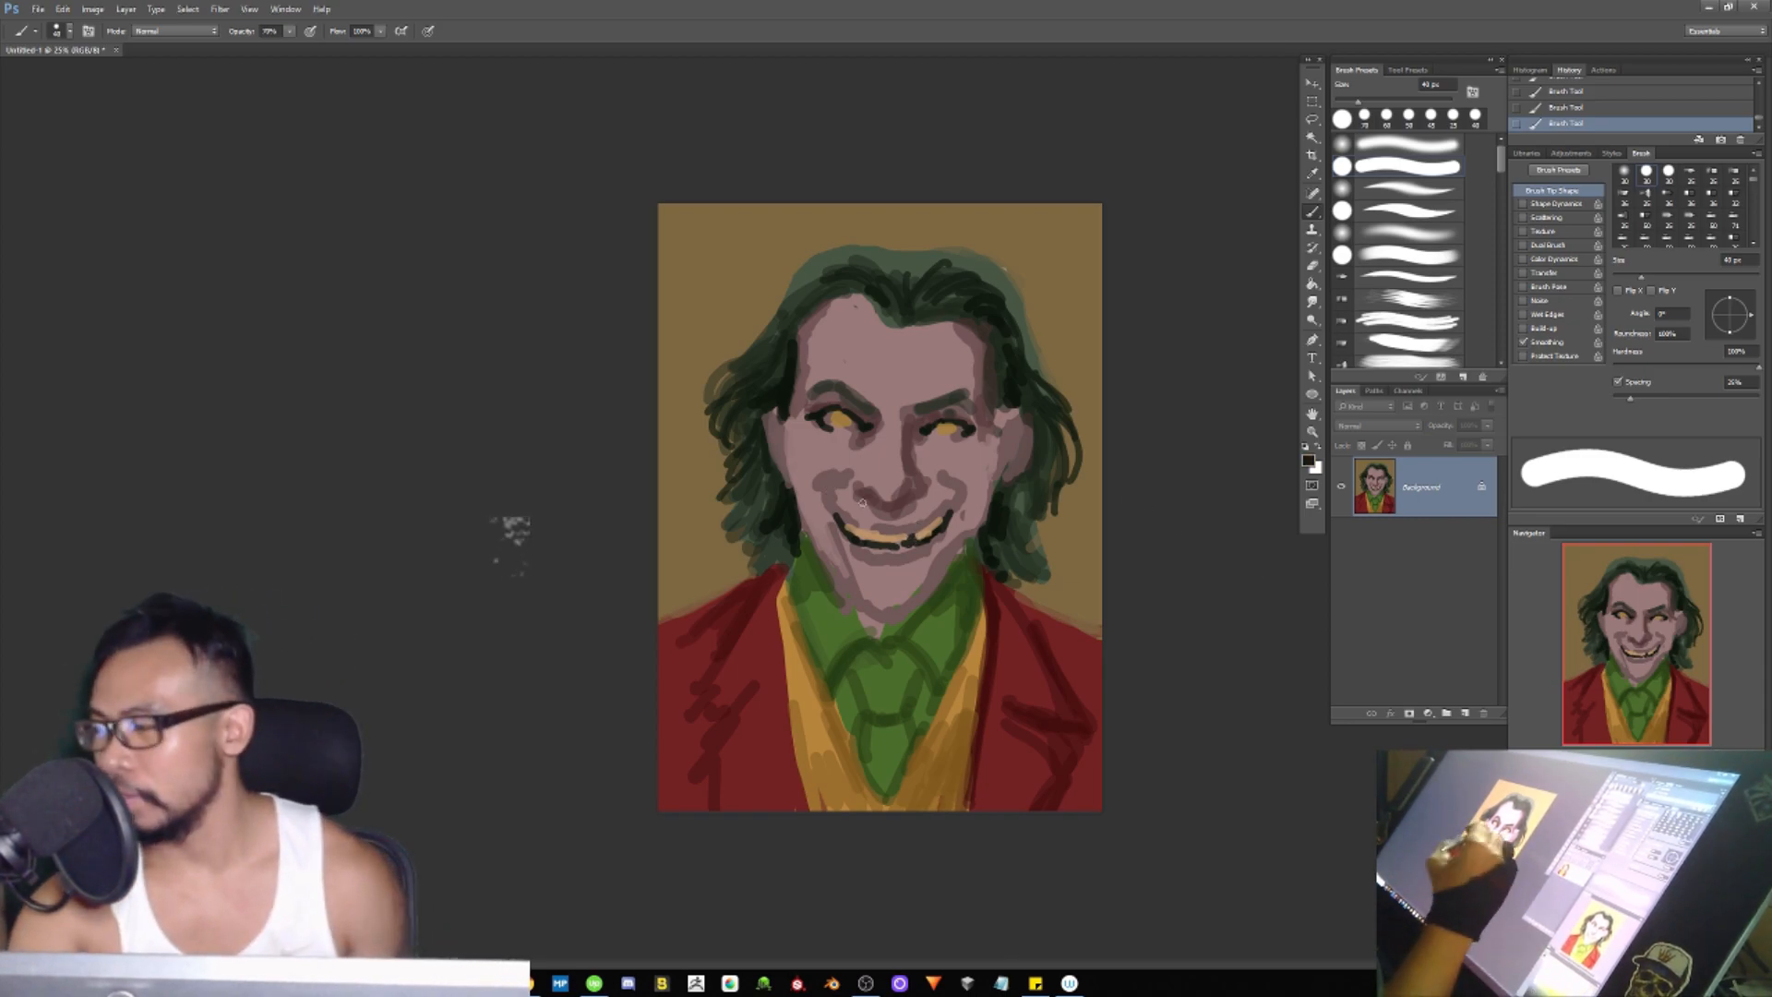
{"action": "mouse_move", "coordinate": [842, 539]}
{"action": "left_mouse_down"}
{"action": "mouse_move", "coordinate": [918, 543]}
{"action": "mouse_move", "coordinate": [928, 518]}
{"action": "left_mouse_up"}
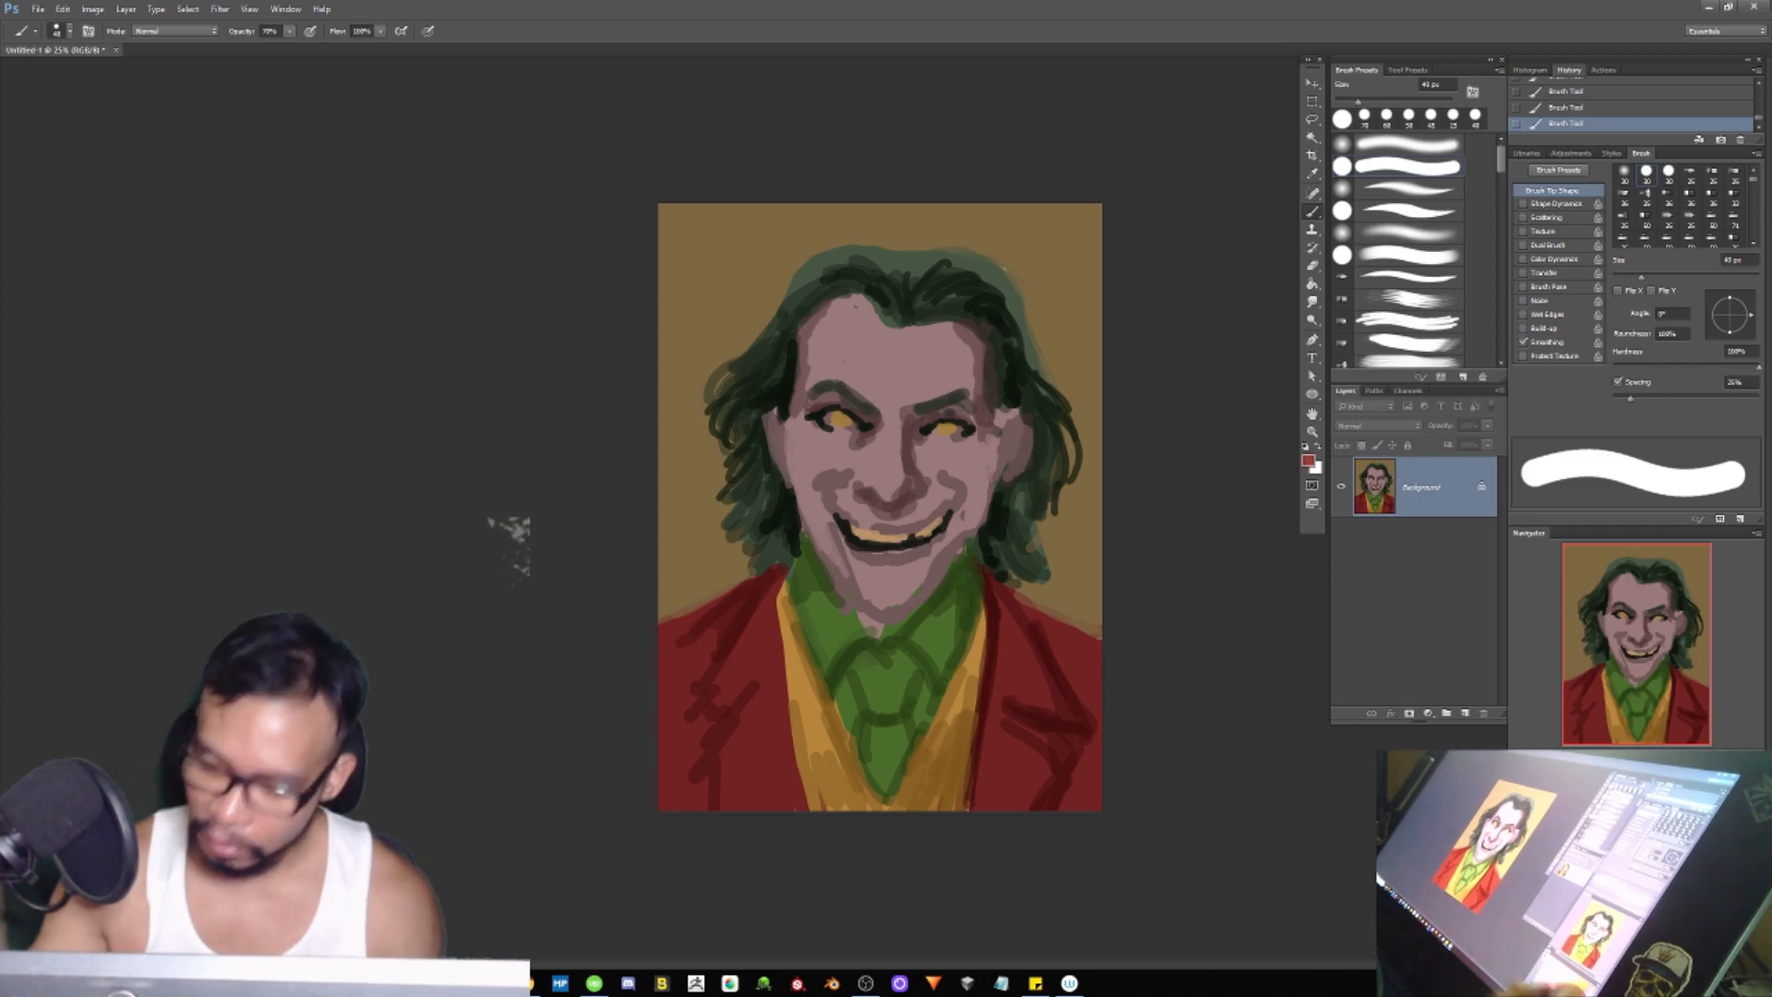
Step: Paint red lips around the mouth and extend the red makeup up the left-hand cheek
{"action": "mouse_move", "coordinate": [841, 539]}
{"action": "left_mouse_down"}
{"action": "mouse_move", "coordinate": [861, 565]}
{"action": "mouse_move", "coordinate": [926, 557]}
{"action": "left_mouse_up"}
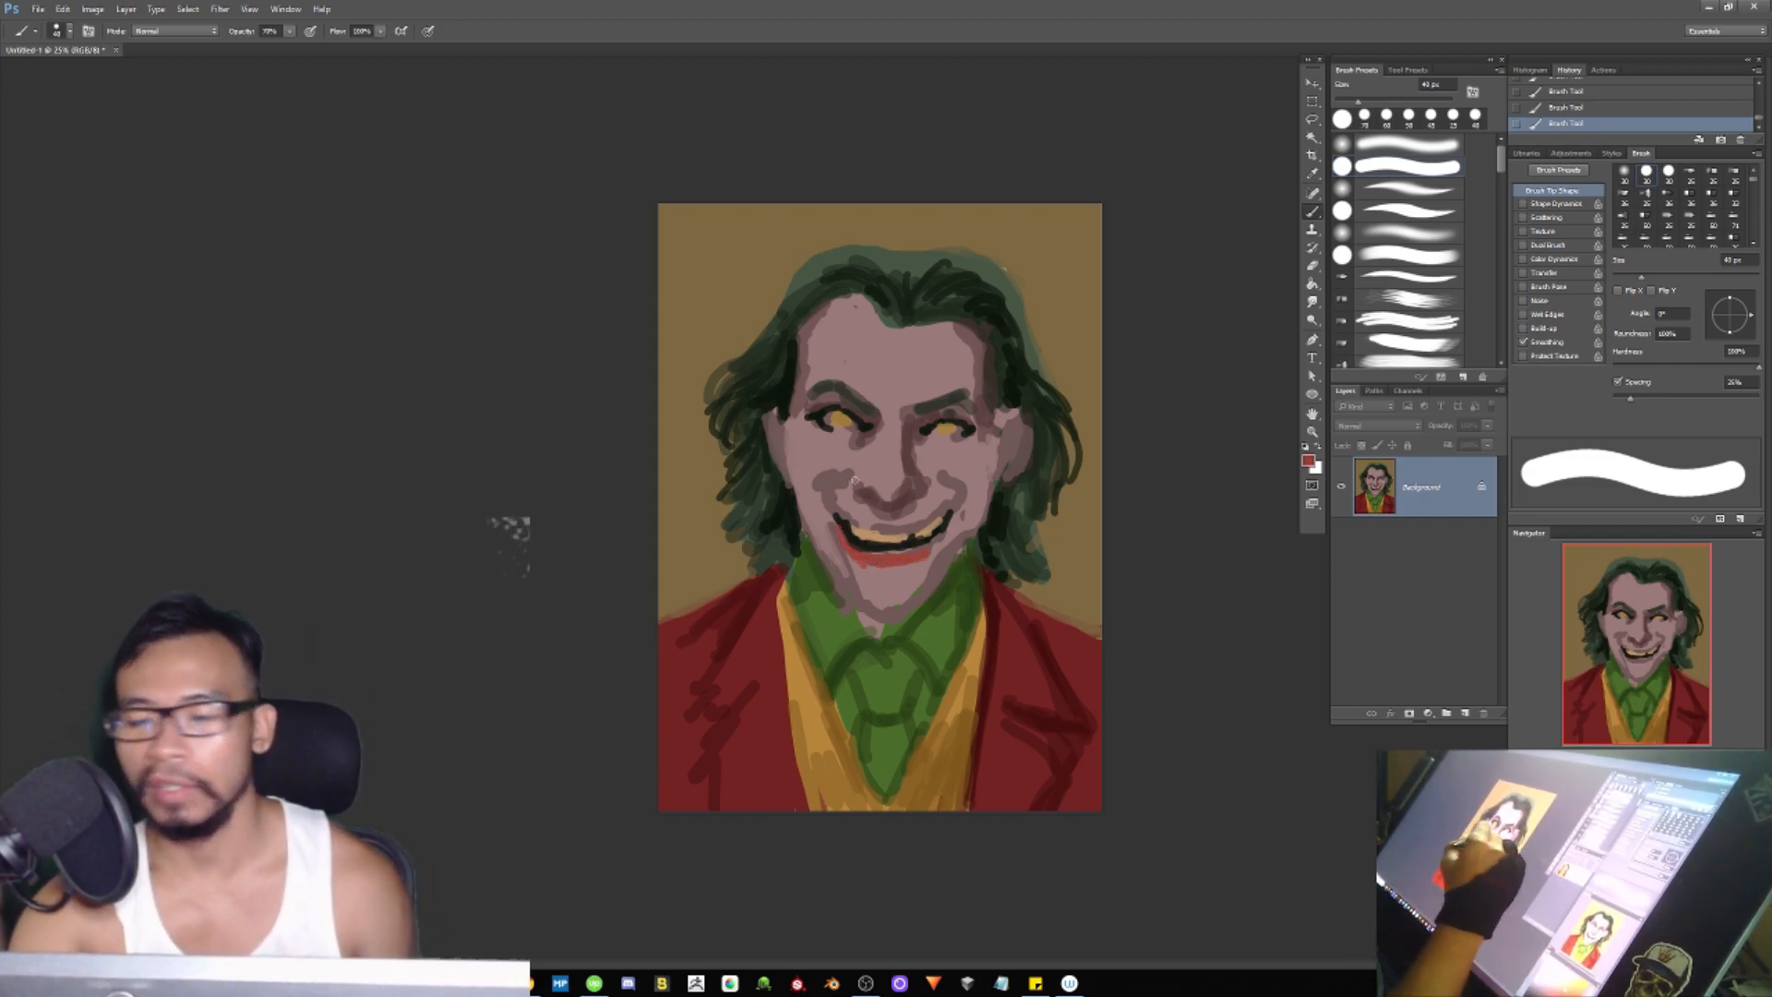
{"action": "left_click_drag", "start_coordinate": [844, 517], "coordinate": [878, 527]}
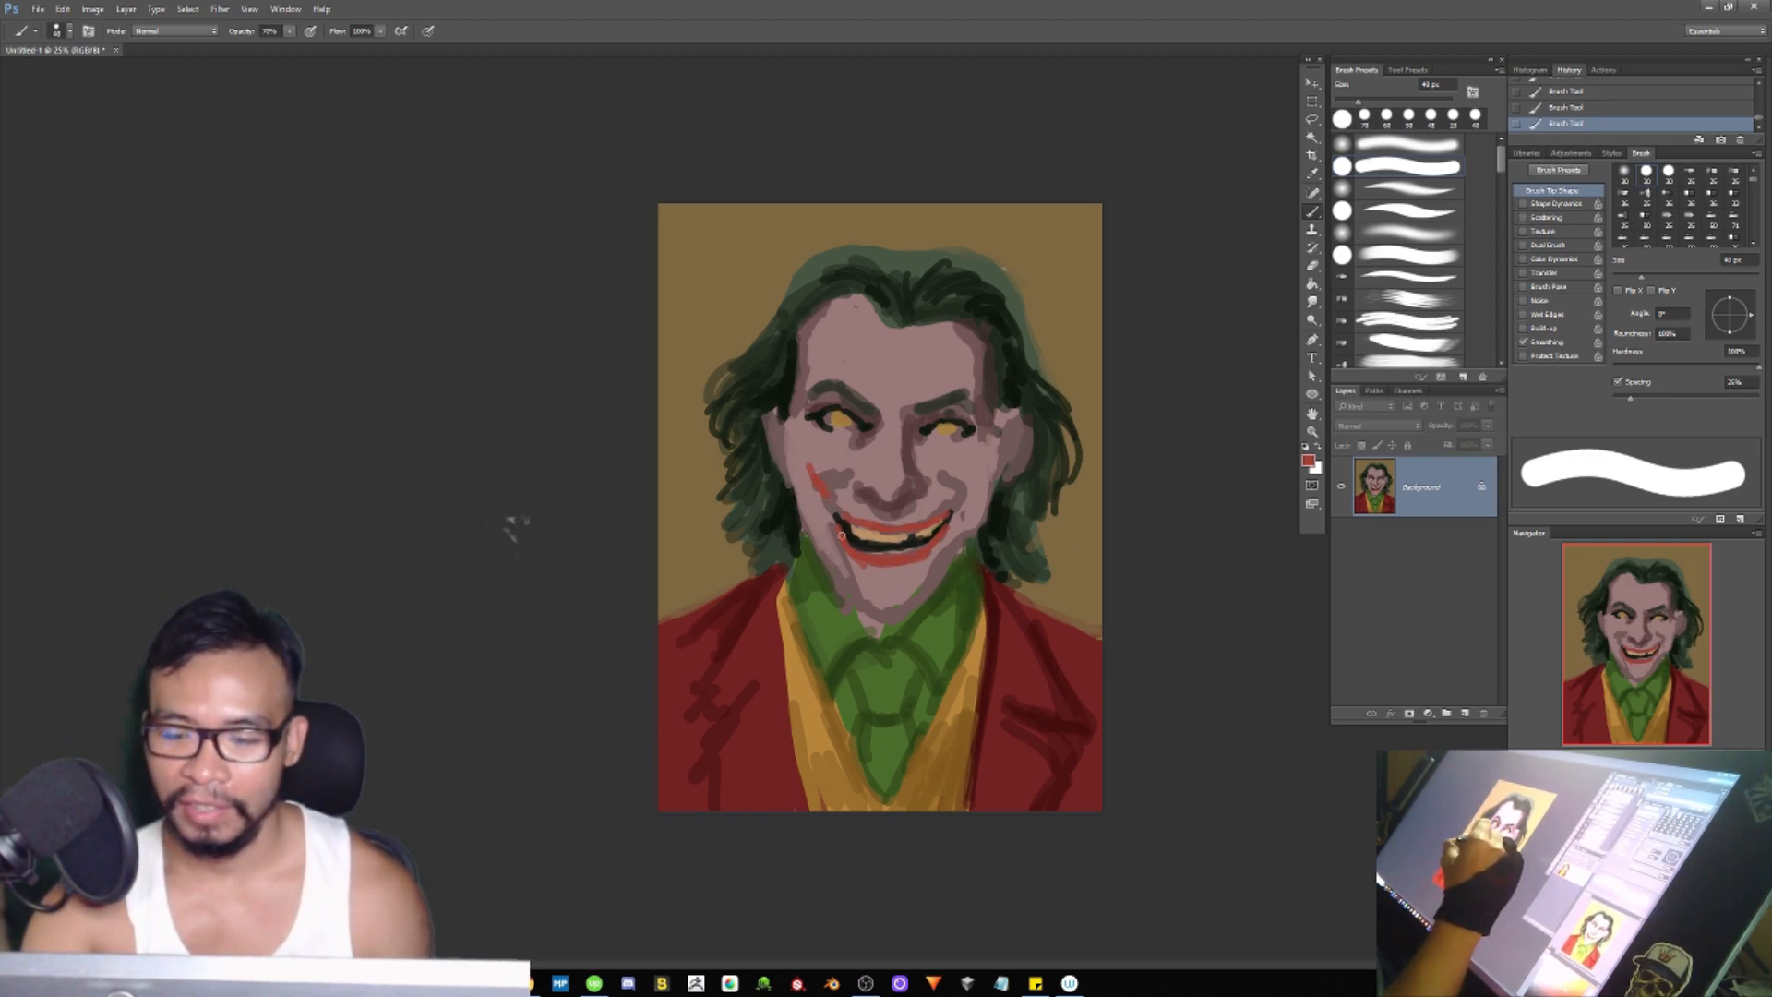
{"action": "left_click_drag", "start_coordinate": [814, 489], "coordinate": [835, 523]}
Step: Extend both mouth corners up the cheeks with dark lines in the sampled near-black
{"action": "left_click", "coordinate": [847, 519], "text": "alt"}
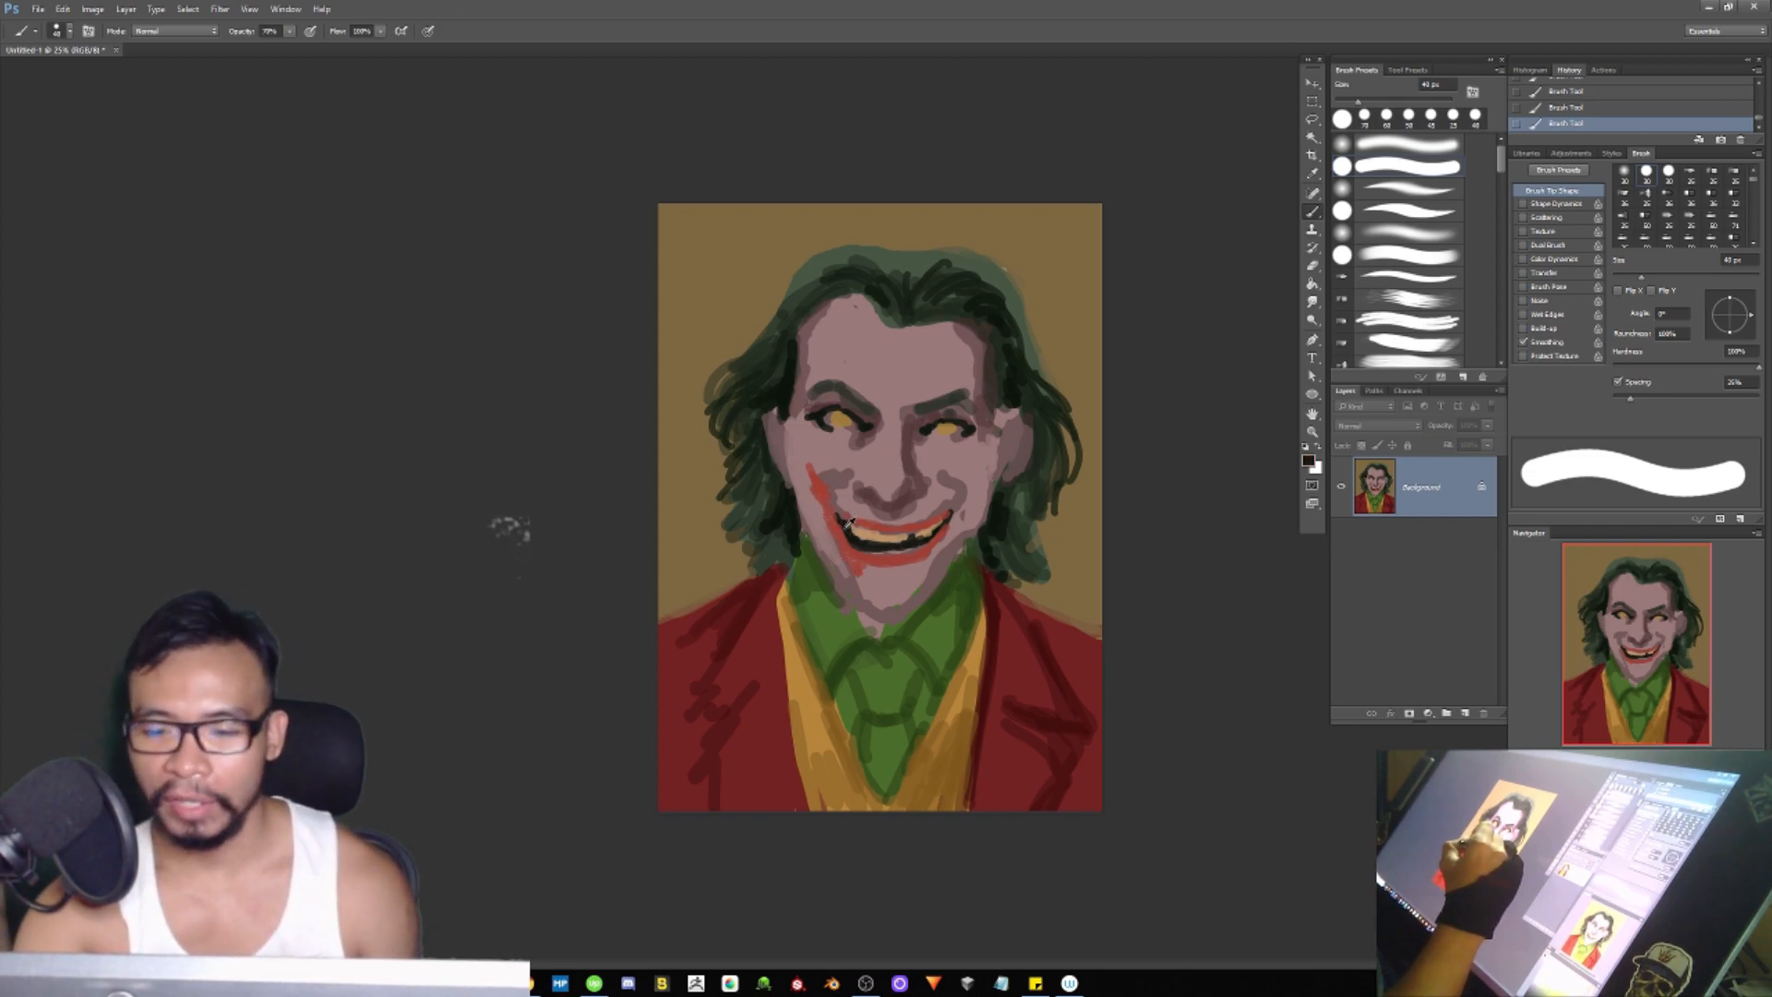
{"action": "left_click_drag", "start_coordinate": [838, 518], "coordinate": [822, 499]}
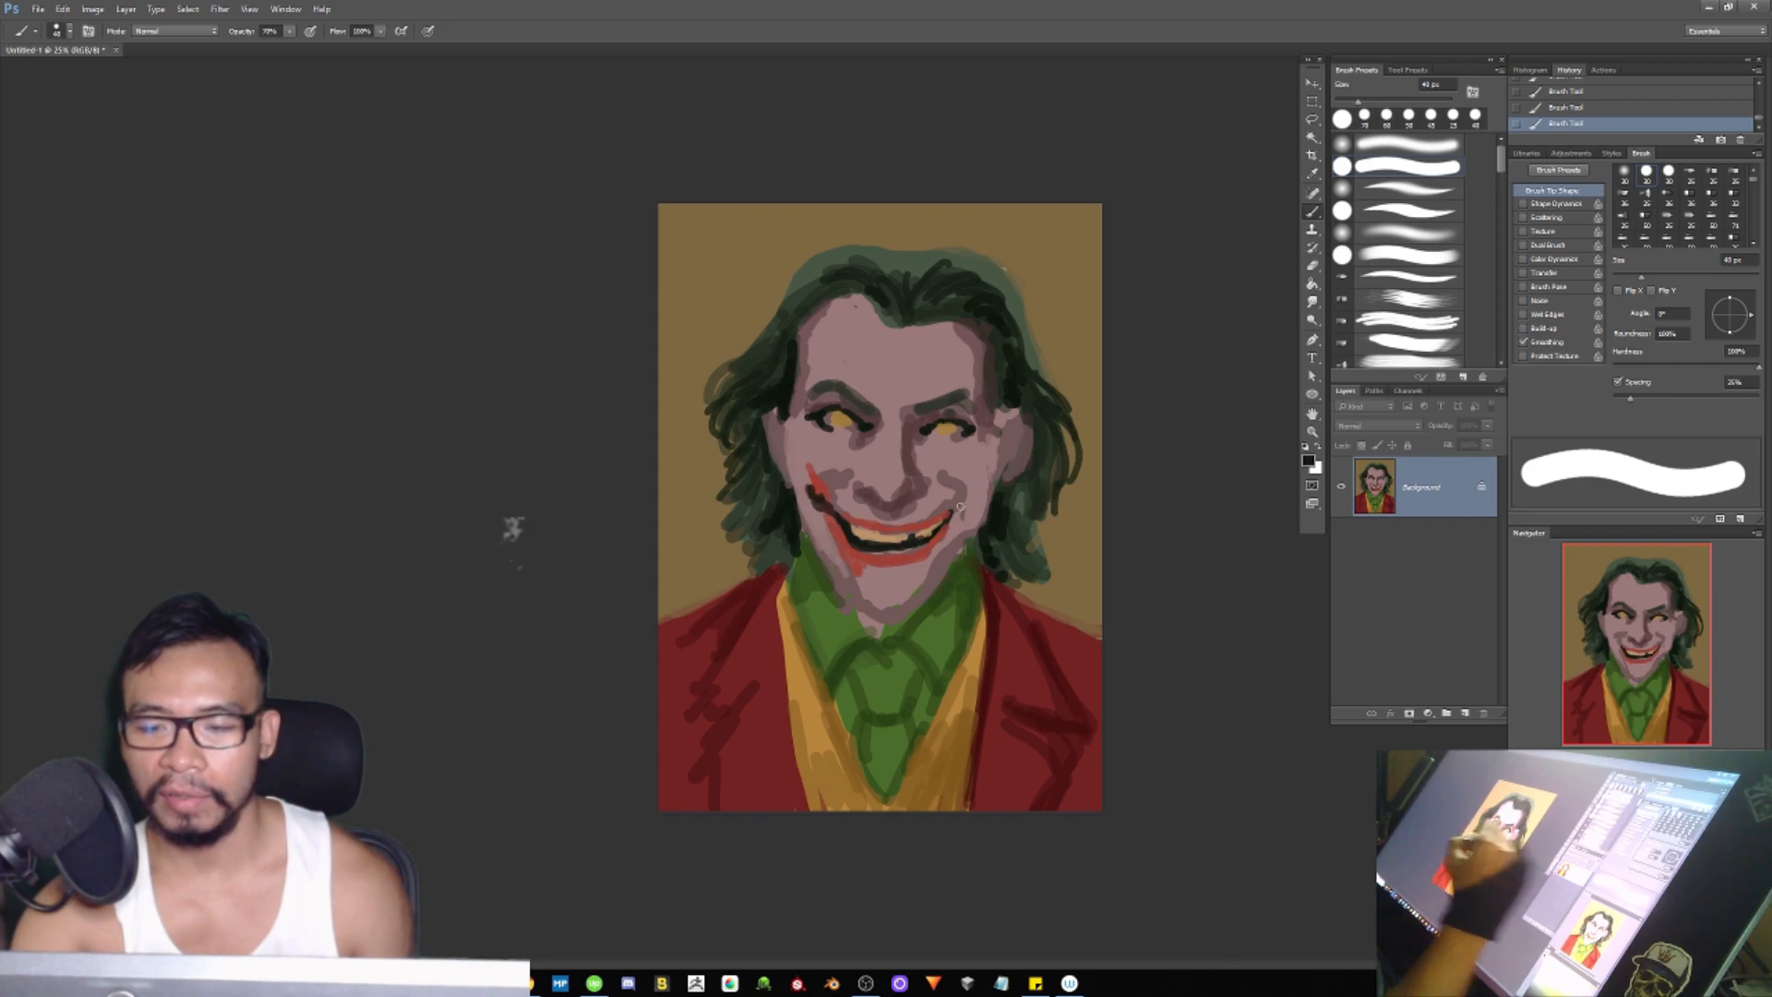
{"action": "left_click_drag", "start_coordinate": [972, 496], "coordinate": [988, 466]}
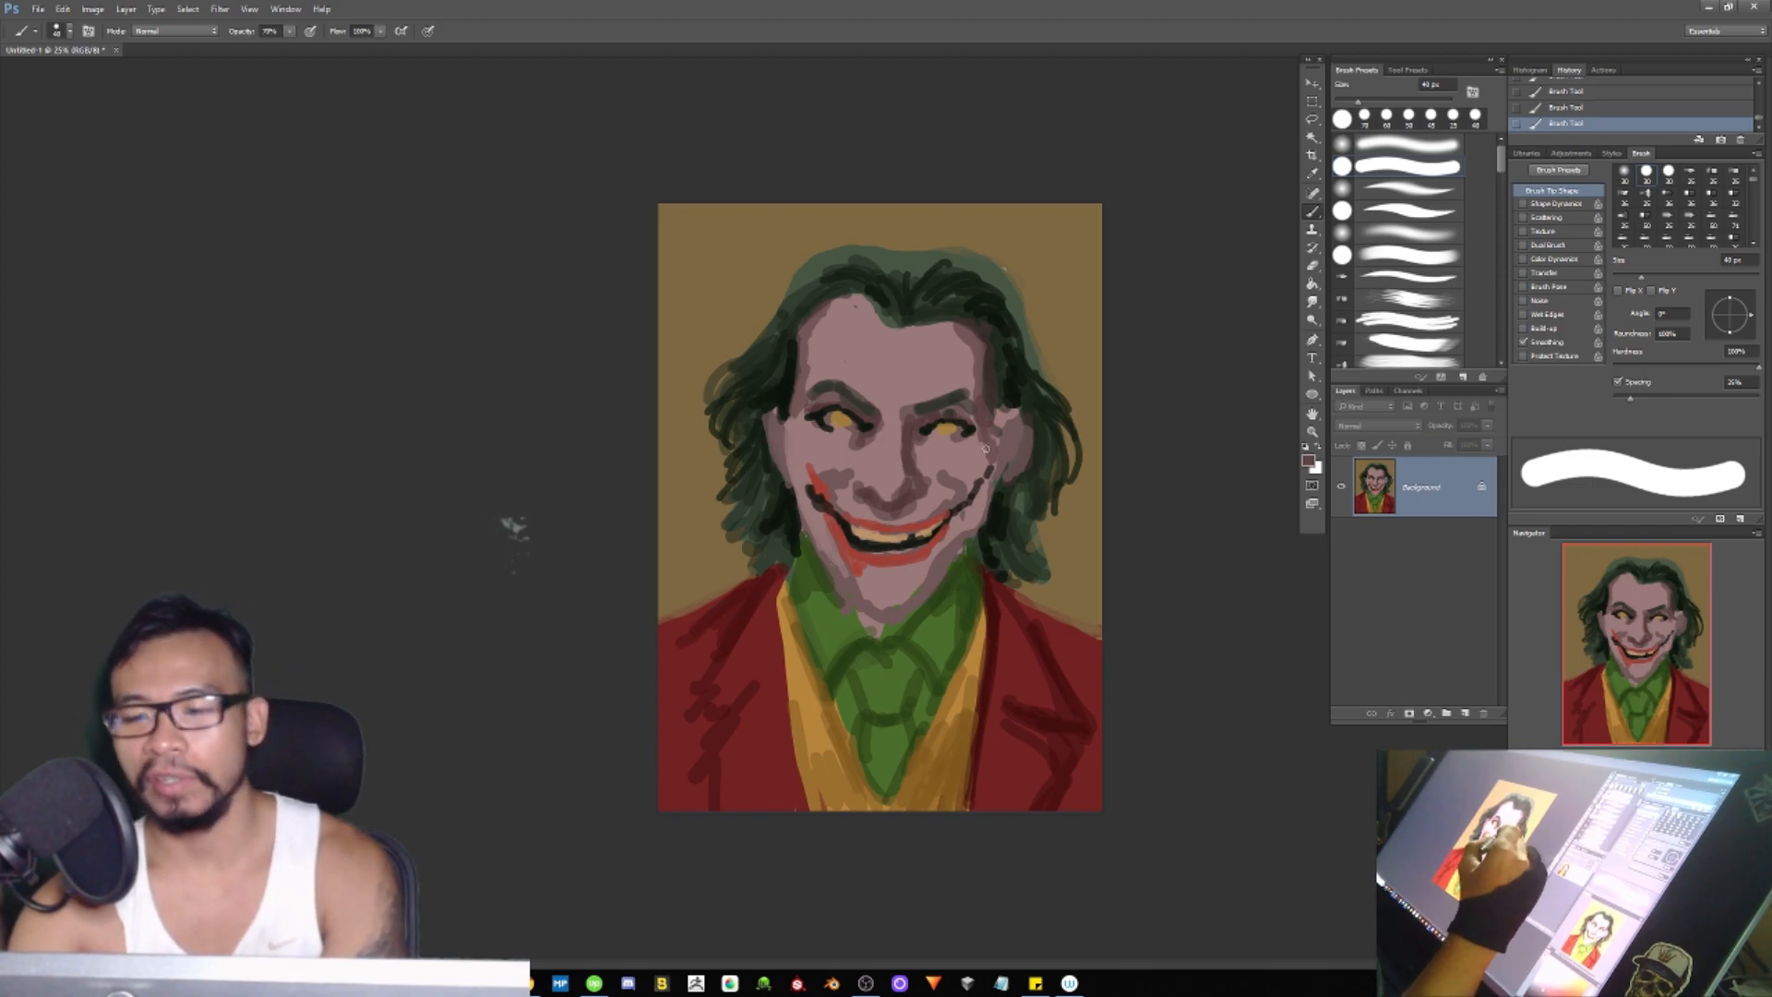
Step: Paint loose strands over the forehead's right side and sampled green strands down the right-hand hair edge at 40% brush opacity
{"action": "key", "text": "4"}
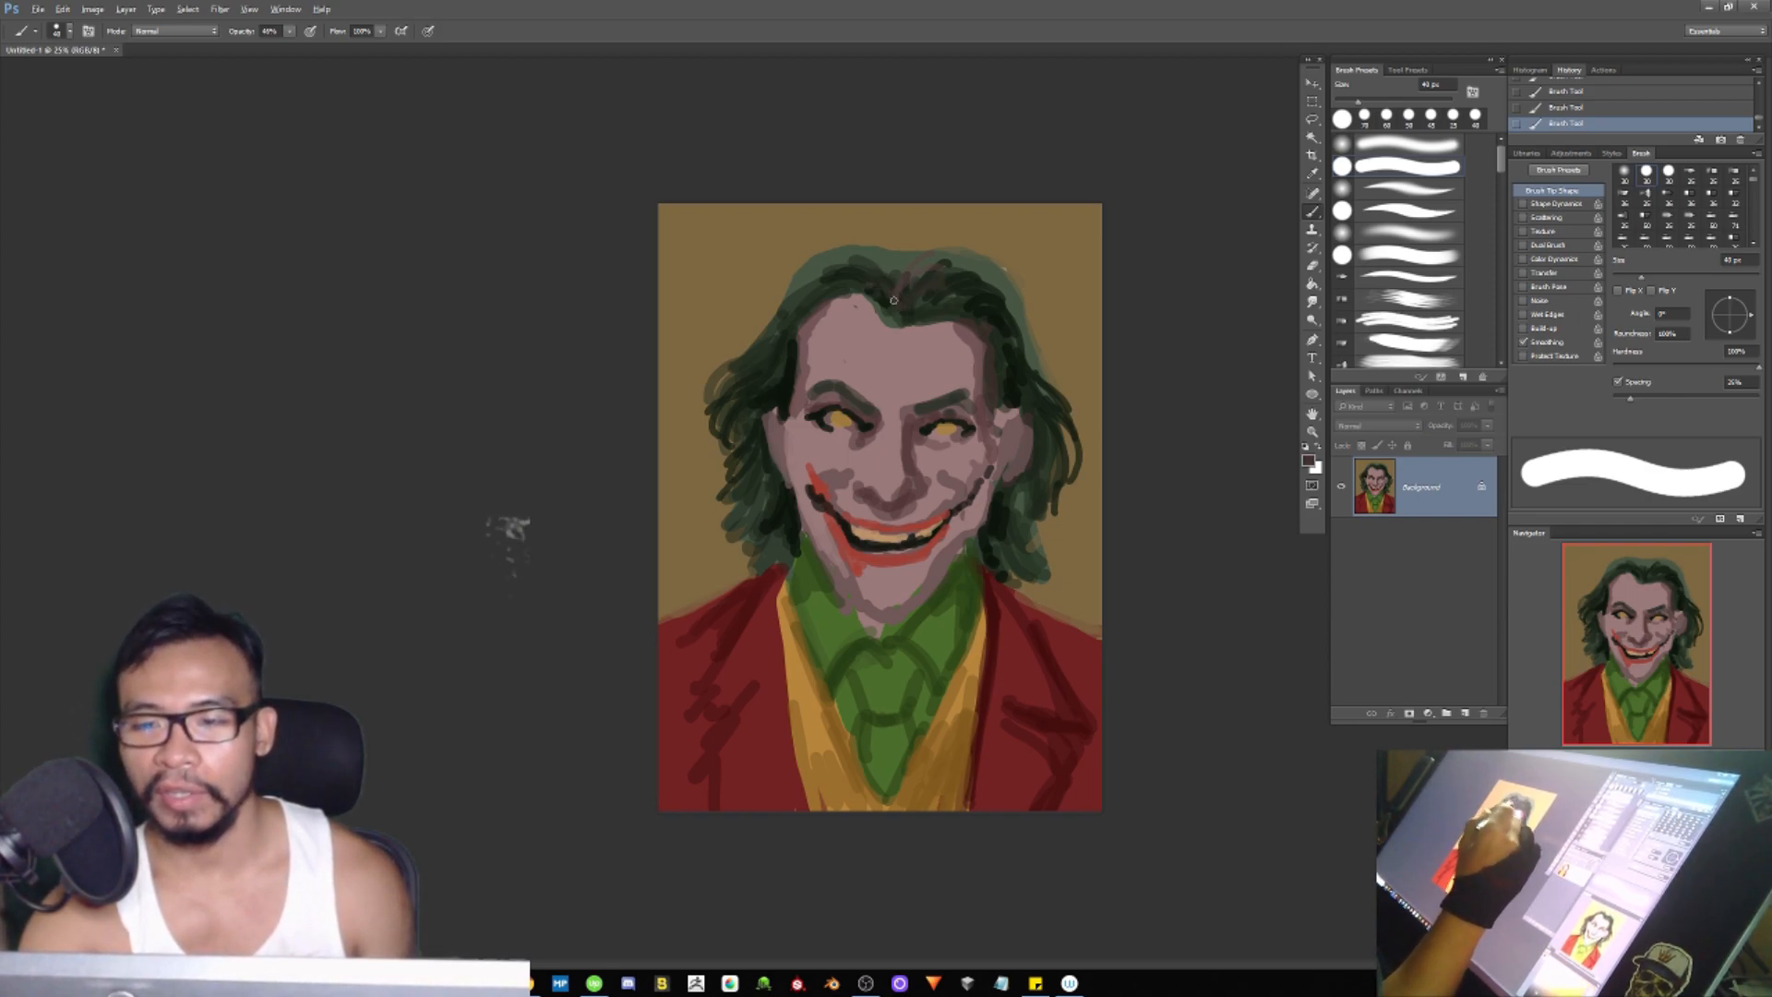
{"action": "left_click", "coordinate": [843, 269], "text": "alt"}
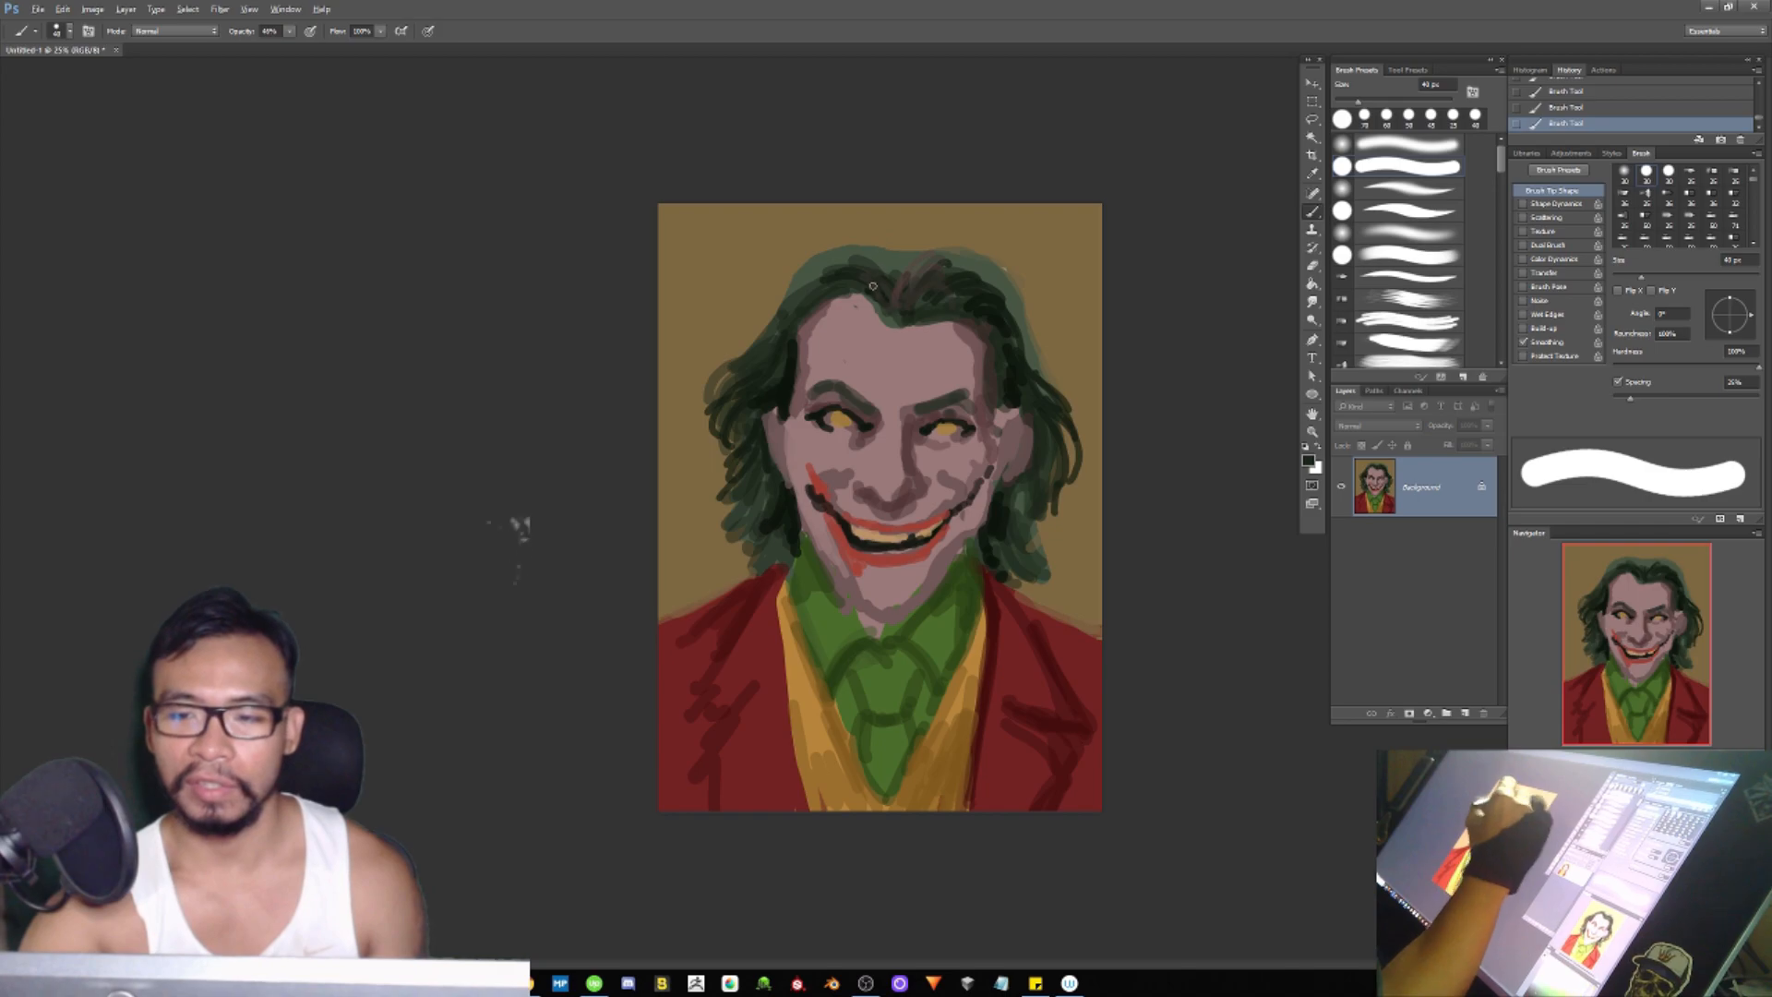
{"action": "mouse_move", "coordinate": [915, 274]}
{"action": "left_mouse_down"}
{"action": "mouse_move", "coordinate": [955, 283]}
{"action": "mouse_move", "coordinate": [936, 279]}
{"action": "mouse_move", "coordinate": [978, 390]}
{"action": "left_mouse_up"}
{"action": "left_click_drag", "start_coordinate": [969, 328], "coordinate": [980, 371]}
{"action": "left_click", "coordinate": [1004, 278], "text": "alt"}
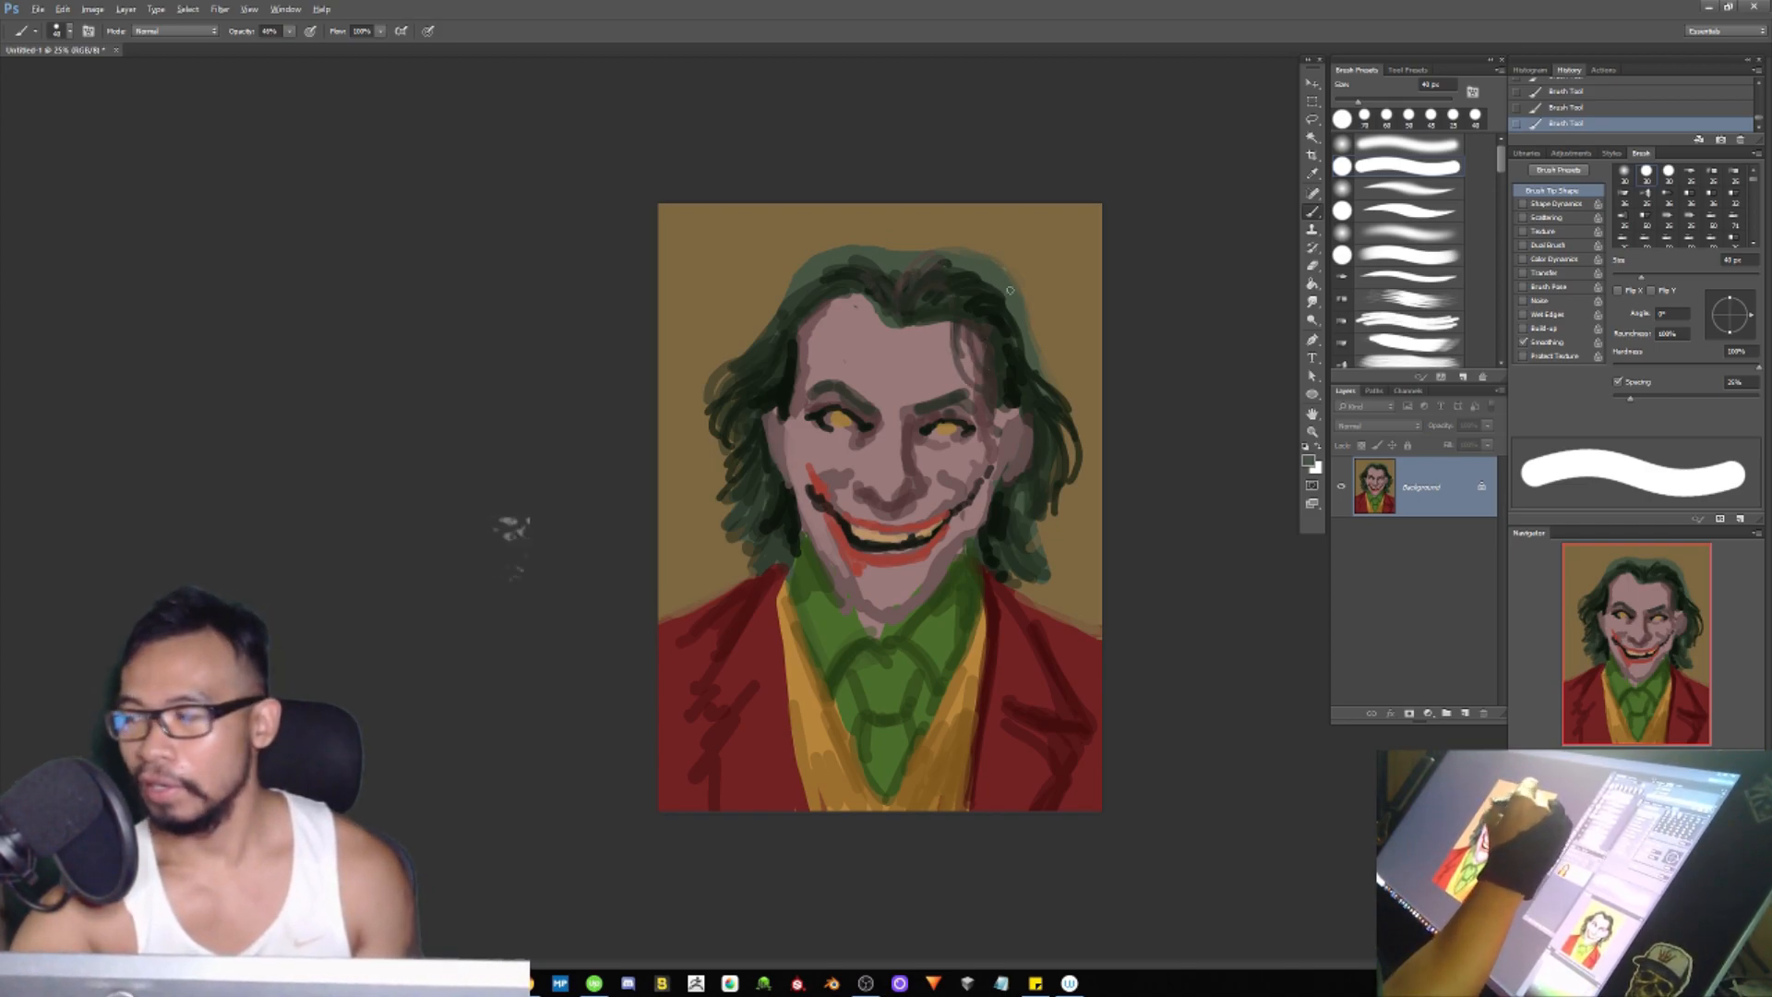
{"action": "left_click_drag", "start_coordinate": [1086, 406], "coordinate": [1050, 513]}
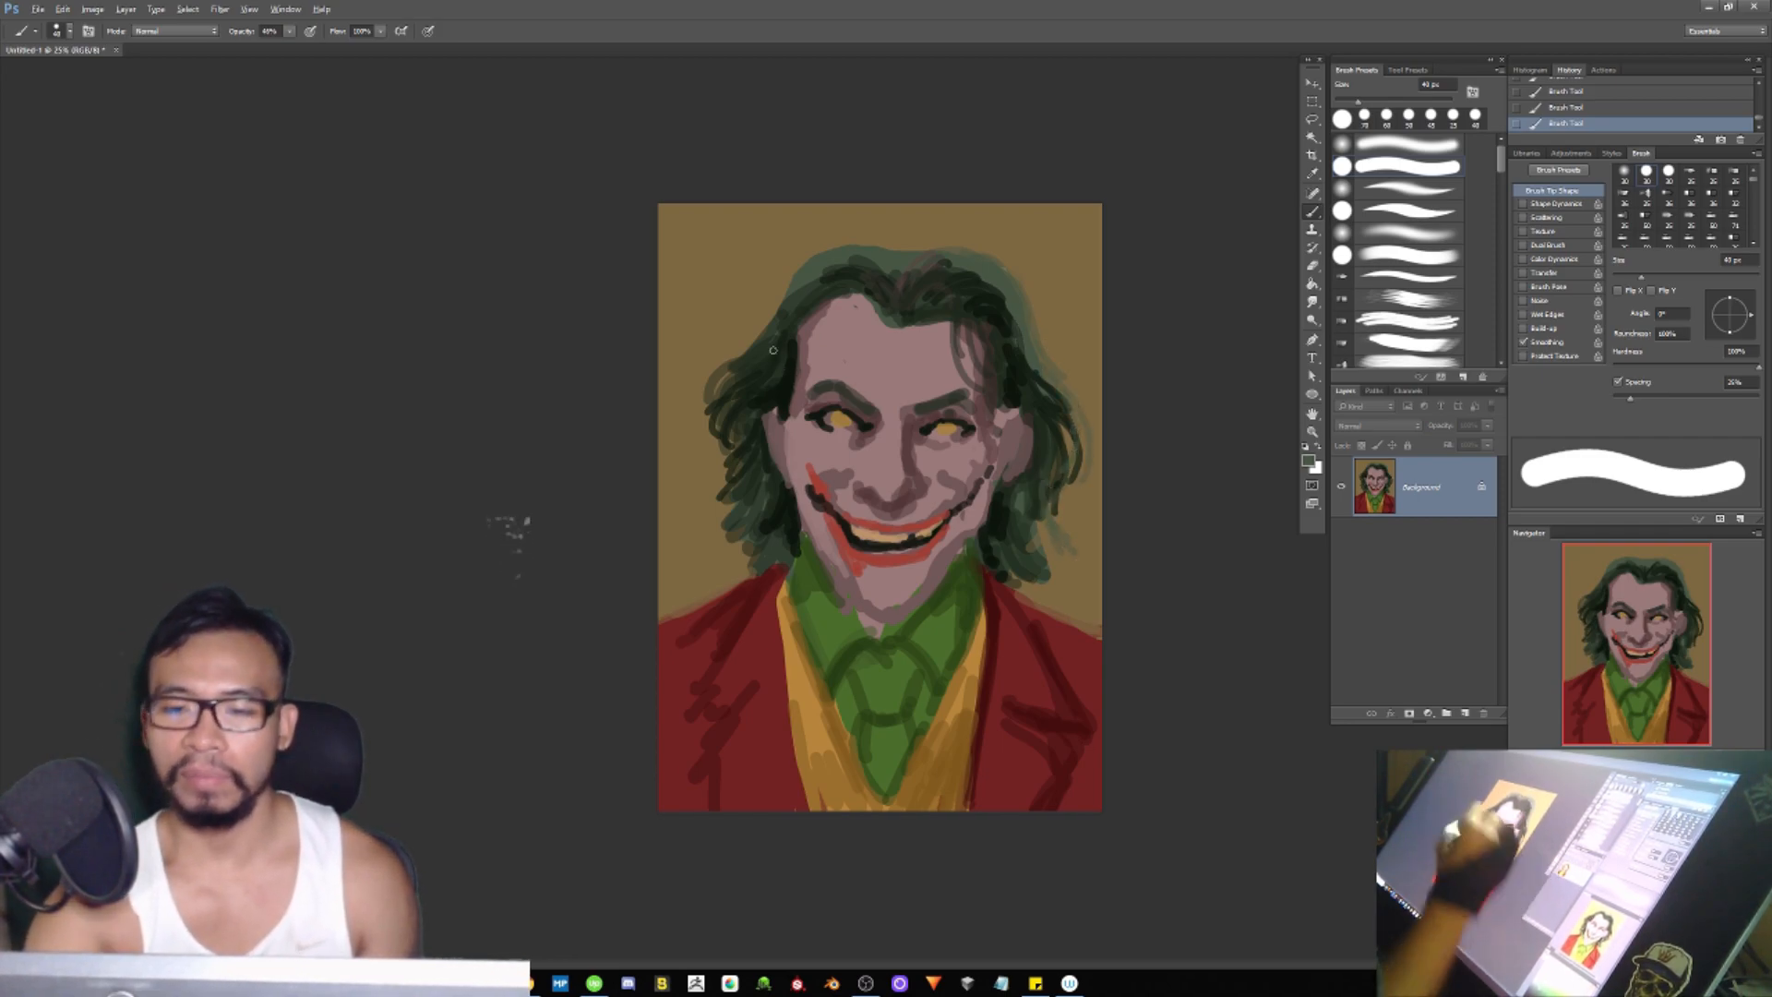
Step: Add dark loose strands down the left-hand hair and deepen the lower right-hand hair in the same sampled colour
{"action": "left_click", "coordinate": [771, 391], "text": "alt"}
{"action": "mouse_move", "coordinate": [713, 412]}
{"action": "left_mouse_down"}
{"action": "mouse_move", "coordinate": [696, 454]}
{"action": "mouse_move", "coordinate": [706, 480]}
{"action": "mouse_move", "coordinate": [726, 477]}
{"action": "left_mouse_up"}
{"action": "mouse_move", "coordinate": [742, 445]}
{"action": "left_mouse_down"}
{"action": "mouse_move", "coordinate": [705, 539]}
{"action": "mouse_move", "coordinate": [740, 478]}
{"action": "mouse_move", "coordinate": [729, 544]}
{"action": "mouse_move", "coordinate": [742, 516]}
{"action": "mouse_move", "coordinate": [746, 557]}
{"action": "mouse_move", "coordinate": [782, 520]}
{"action": "mouse_move", "coordinate": [789, 563]}
{"action": "left_mouse_up"}
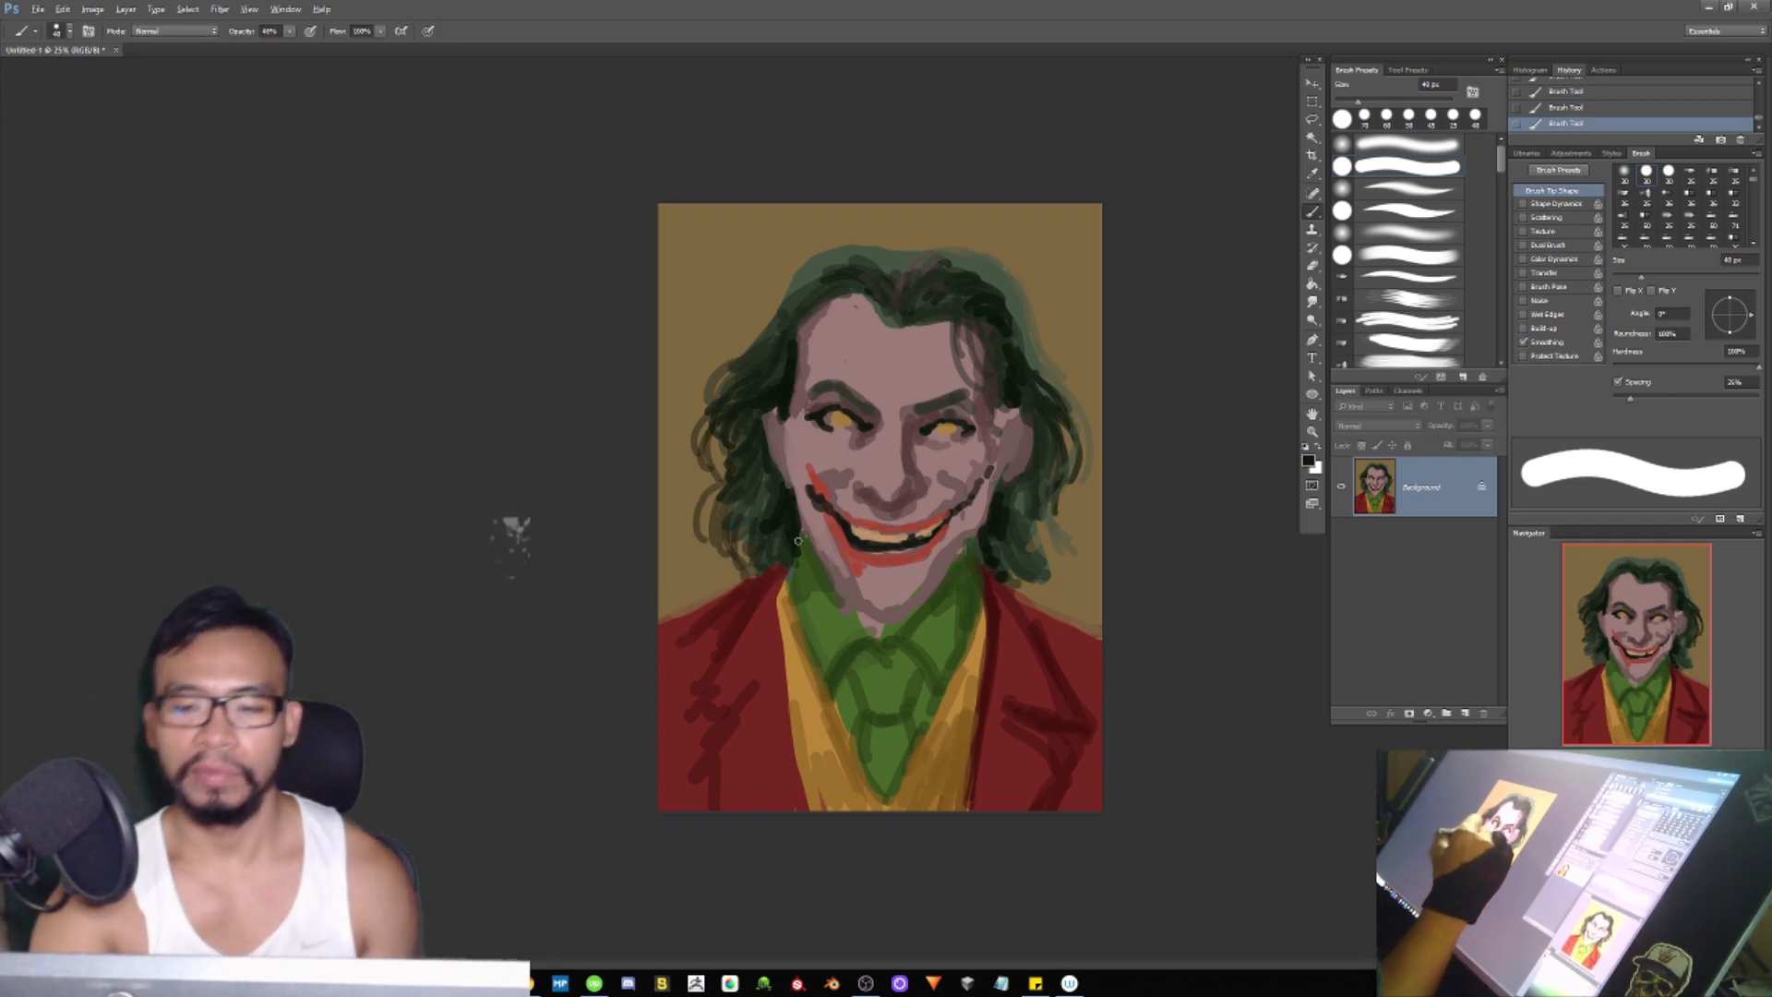
{"action": "left_click_drag", "start_coordinate": [1002, 545], "coordinate": [1020, 578]}
{"action": "left_click_drag", "start_coordinate": [1024, 481], "coordinate": [1016, 505]}
{"action": "left_click_drag", "start_coordinate": [1038, 473], "coordinate": [1023, 494]}
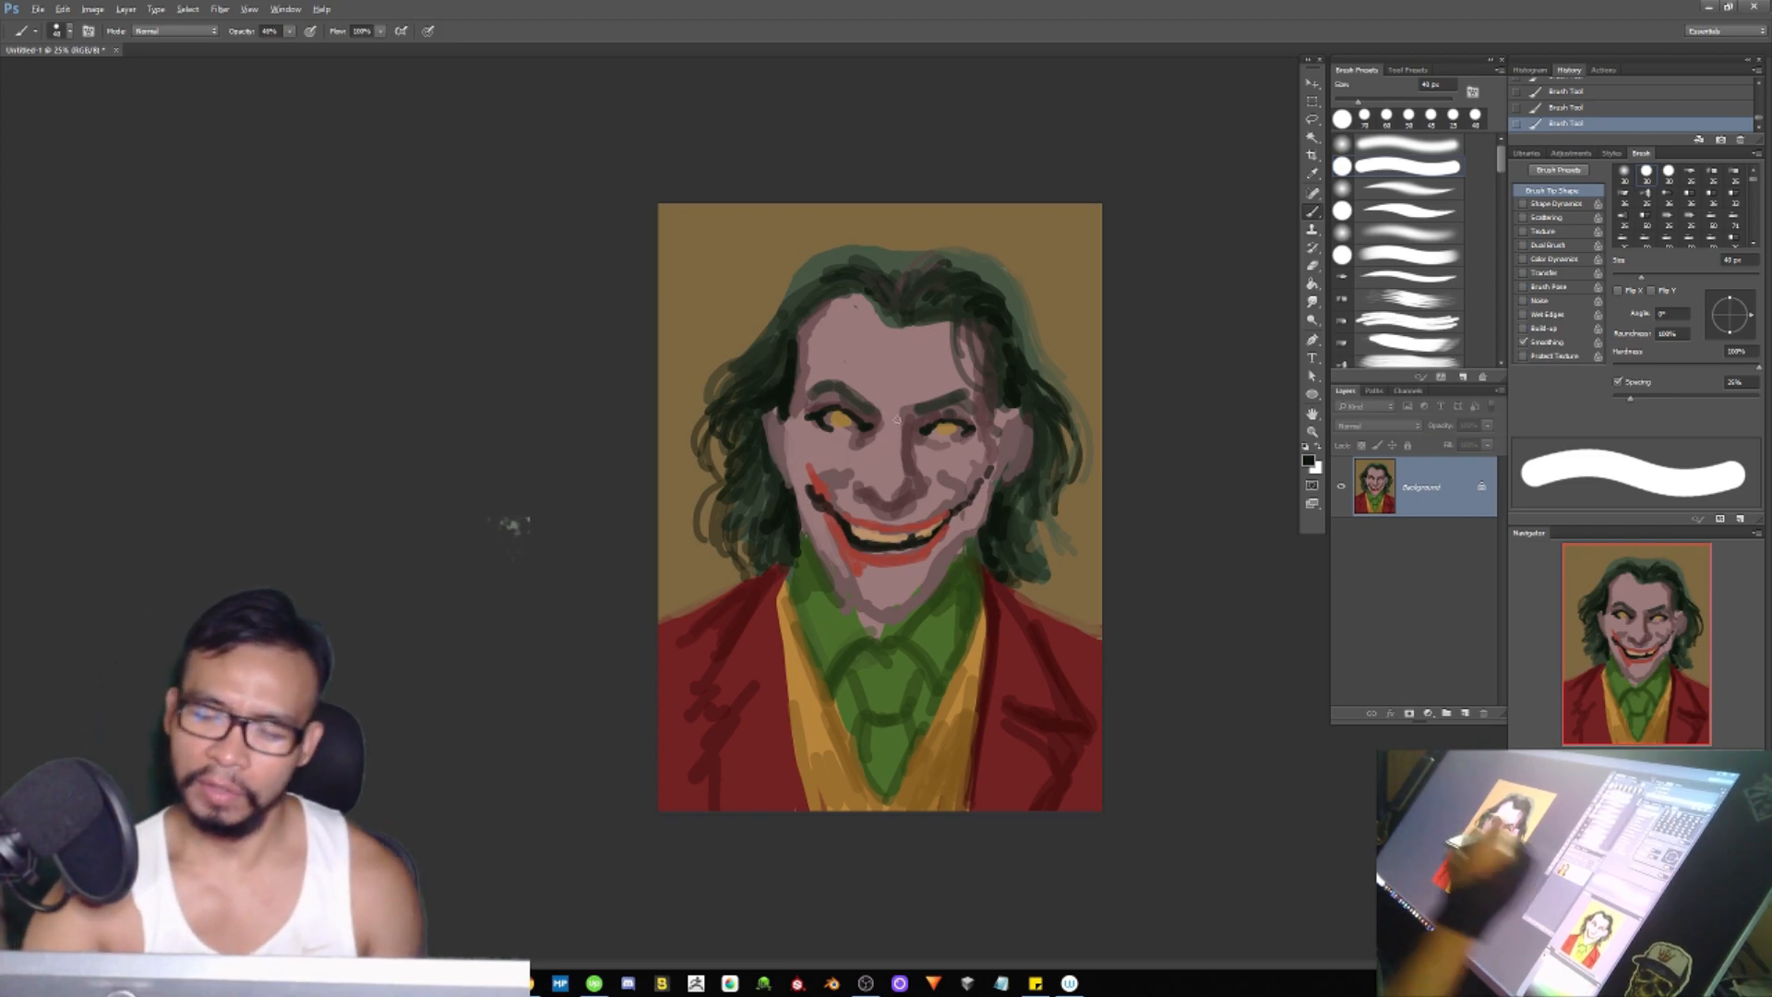
Step: Sample the shadow colour beside the left-hand eye, adjust the brush size and paint wrinkle lines across the forehead
{"action": "left_click", "coordinate": [809, 422], "text": "alt"}
{"action": "key", "text": "]"}
{"action": "key", "text": "]"}
{"action": "key", "text": "]"}
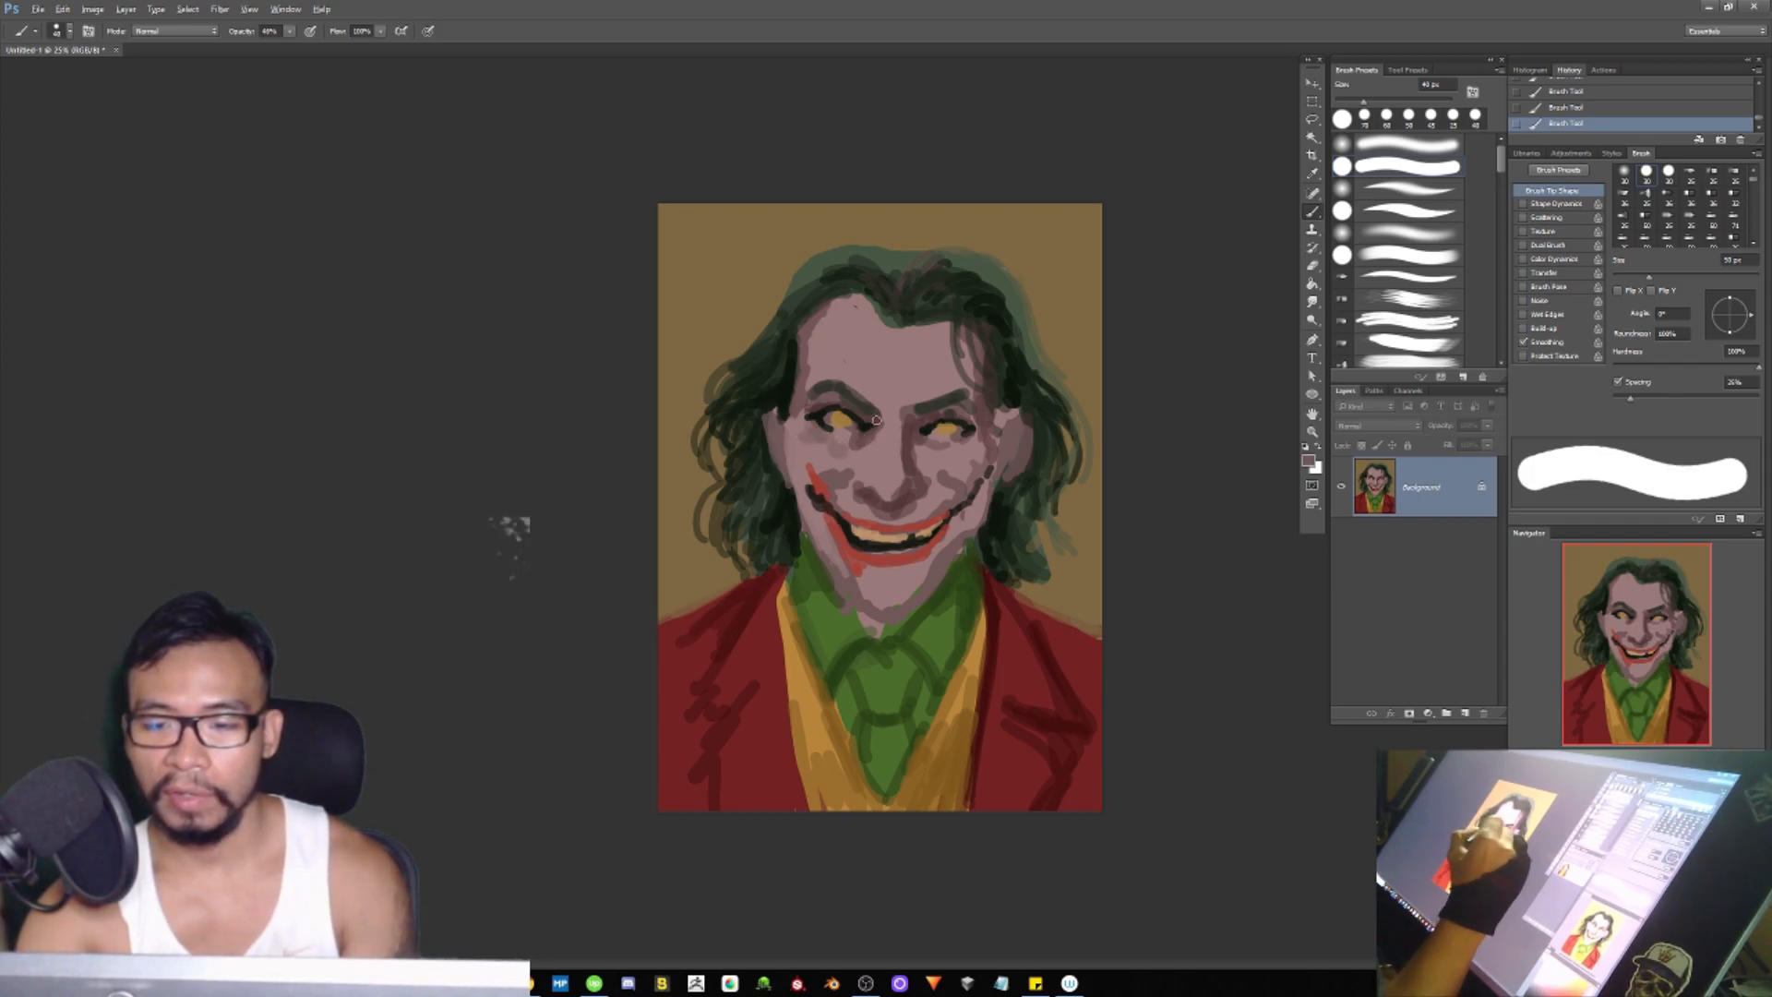
{"action": "key", "text": "["}
{"action": "key", "text": "["}
{"action": "key", "text": "["}
{"action": "mouse_move", "coordinate": [873, 372]}
{"action": "left_mouse_down"}
{"action": "mouse_move", "coordinate": [908, 387]}
{"action": "mouse_move", "coordinate": [974, 368]}
{"action": "left_mouse_up"}
{"action": "mouse_move", "coordinate": [855, 338]}
{"action": "left_mouse_down"}
{"action": "mouse_move", "coordinate": [904, 358]}
{"action": "mouse_move", "coordinate": [964, 345]}
{"action": "left_mouse_up"}
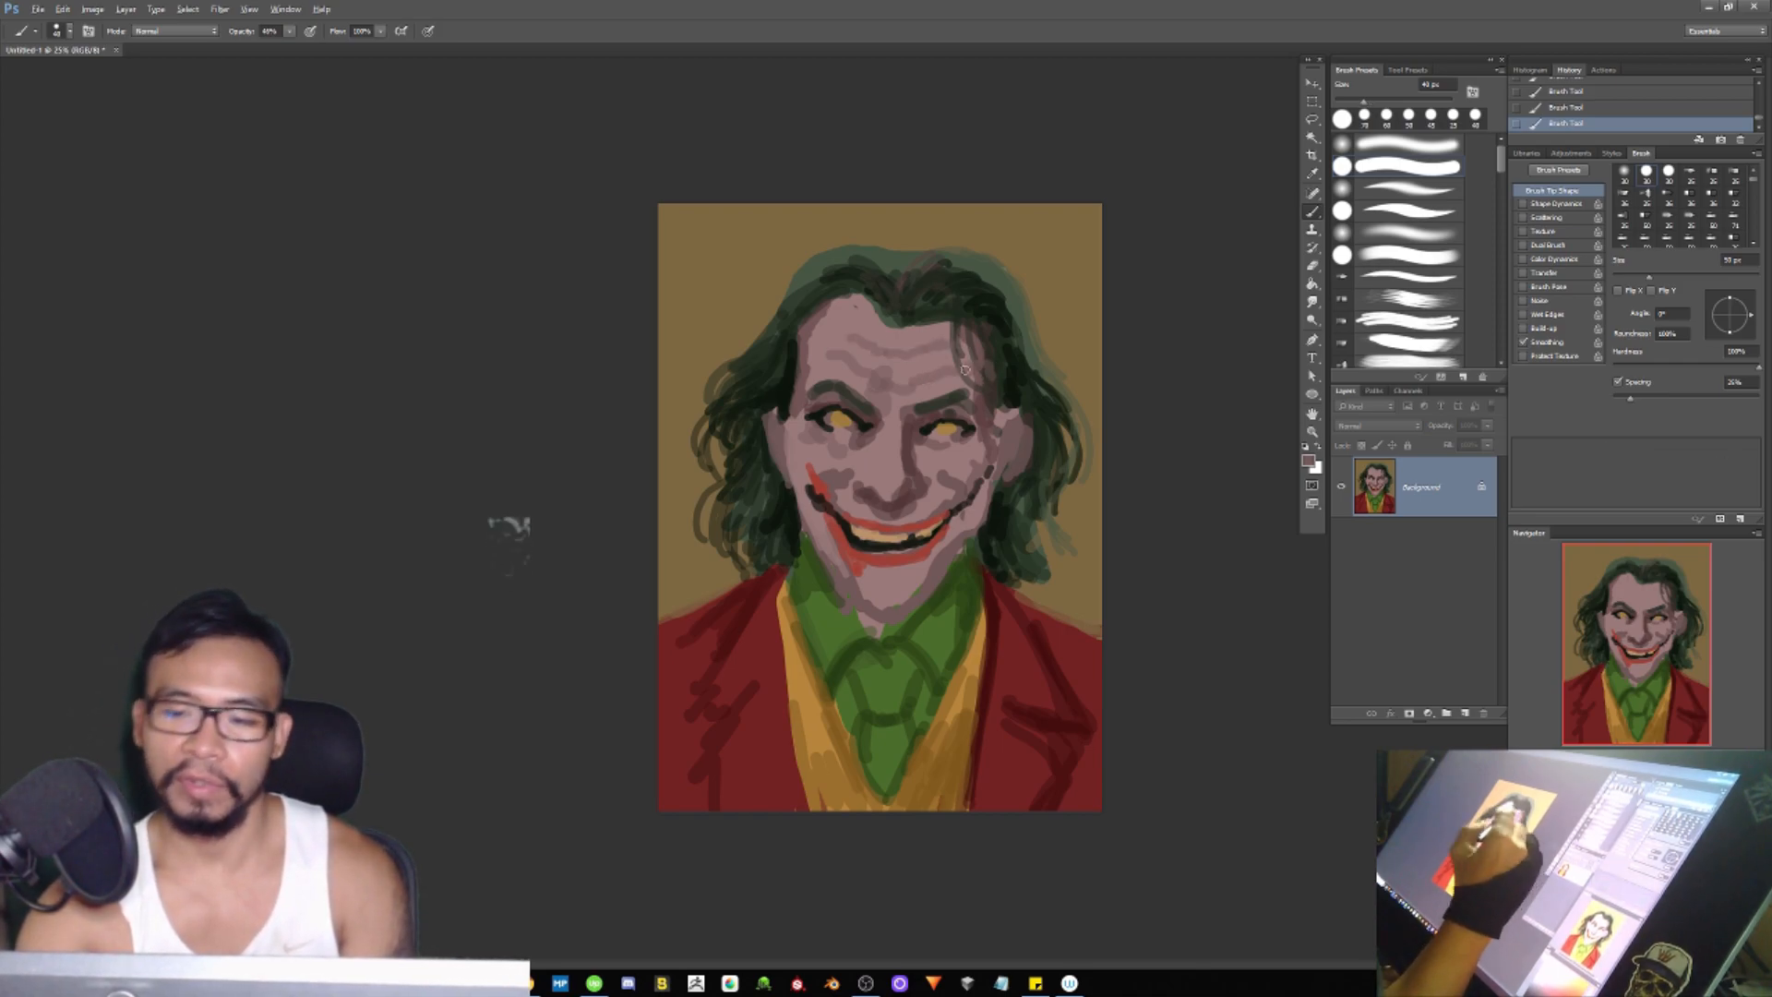
{"action": "key", "text": "]"}
{"action": "key", "text": "]"}
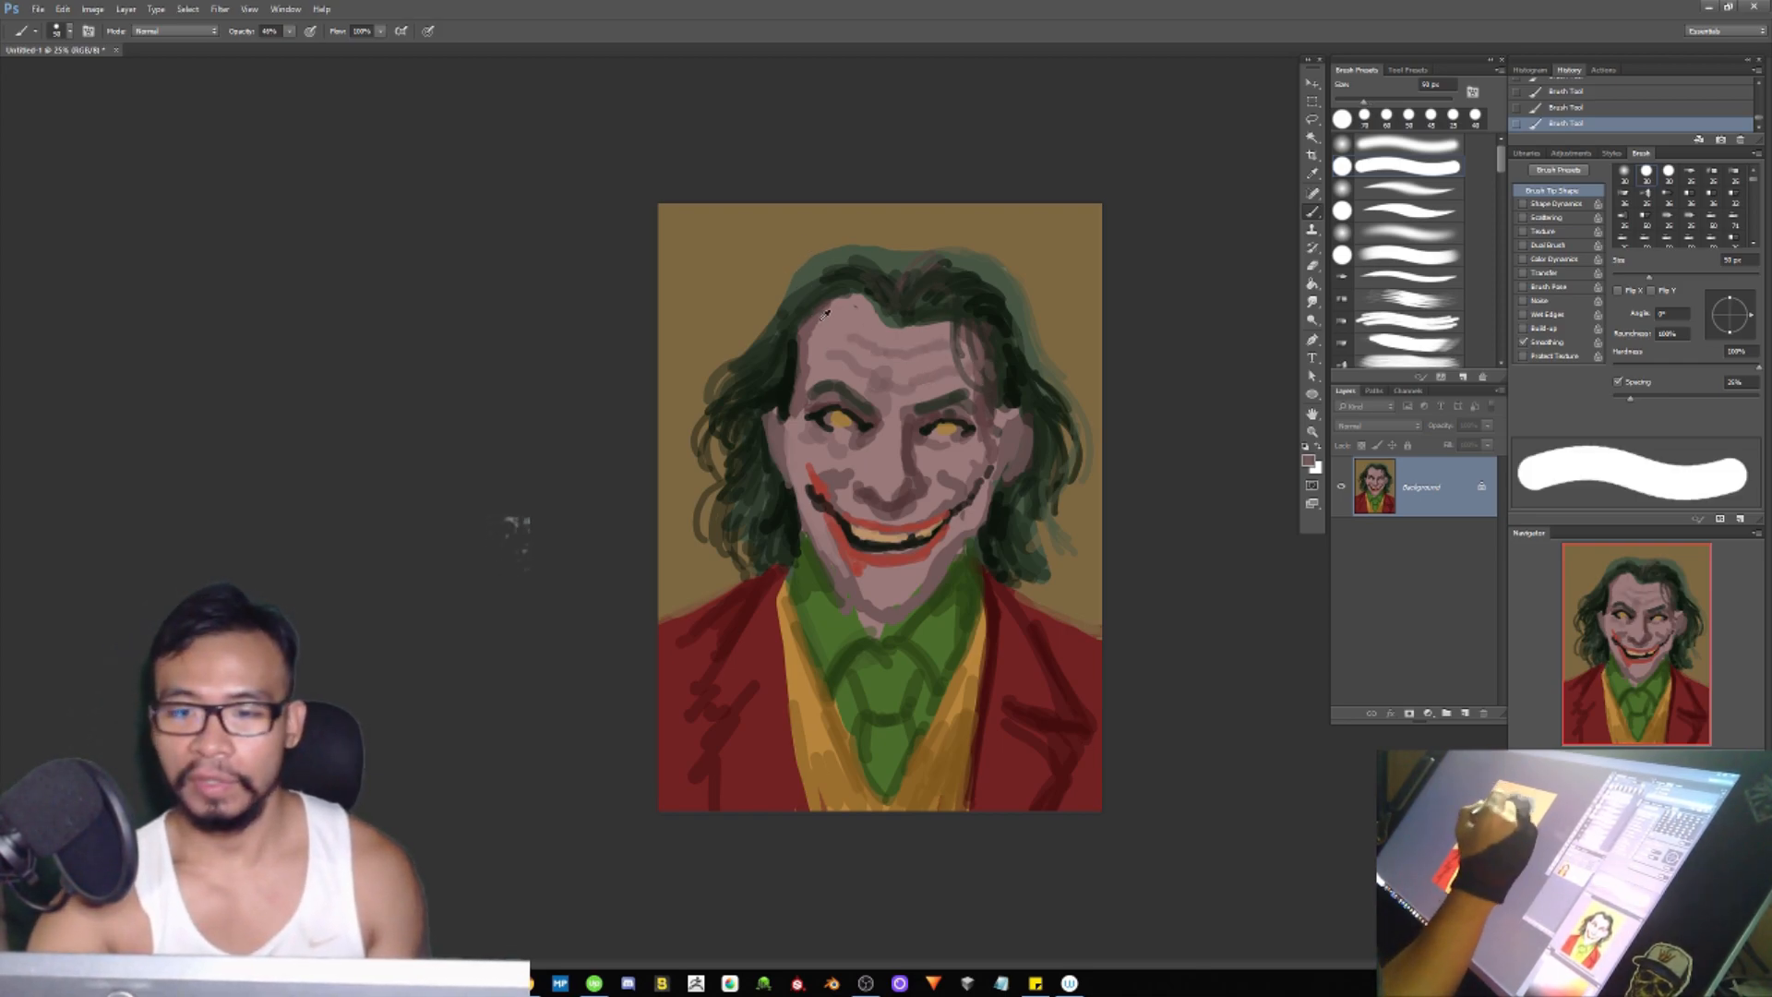
Step: Paint dark strands down the upper left-hand hair beside the temple with green sampled from the hair
{"action": "mouse_move", "coordinate": [835, 295]}
{"action": "left_mouse_down"}
{"action": "mouse_move", "coordinate": [794, 291]}
{"action": "mouse_move", "coordinate": [846, 276]}
{"action": "mouse_move", "coordinate": [788, 278]}
{"action": "mouse_move", "coordinate": [816, 263]}
{"action": "mouse_move", "coordinate": [756, 331]}
{"action": "mouse_move", "coordinate": [784, 364]}
{"action": "mouse_move", "coordinate": [799, 281]}
{"action": "mouse_move", "coordinate": [766, 326]}
{"action": "left_mouse_up"}
{"action": "left_click", "coordinate": [854, 272], "text": "alt"}
{"action": "left_click", "coordinate": [790, 368], "text": "alt"}
{"action": "left_click_drag", "start_coordinate": [801, 280], "coordinate": [780, 334]}
Step: Build up swept-back strands over the crown and the upper right-hand hair in sampled dark hair colour
{"action": "left_click", "coordinate": [895, 263], "text": "alt"}
{"action": "mouse_move", "coordinate": [897, 270]}
{"action": "left_mouse_down"}
{"action": "mouse_move", "coordinate": [968, 244]}
{"action": "mouse_move", "coordinate": [960, 281]}
{"action": "mouse_move", "coordinate": [996, 266]}
{"action": "mouse_move", "coordinate": [969, 244]}
{"action": "mouse_move", "coordinate": [1000, 271]}
{"action": "left_mouse_up"}
{"action": "left_click", "coordinate": [894, 263], "text": "alt"}
{"action": "mouse_move", "coordinate": [914, 242]}
{"action": "left_mouse_down"}
{"action": "mouse_move", "coordinate": [982, 247]}
{"action": "mouse_move", "coordinate": [938, 222]}
{"action": "mouse_move", "coordinate": [983, 238]}
{"action": "left_mouse_up"}
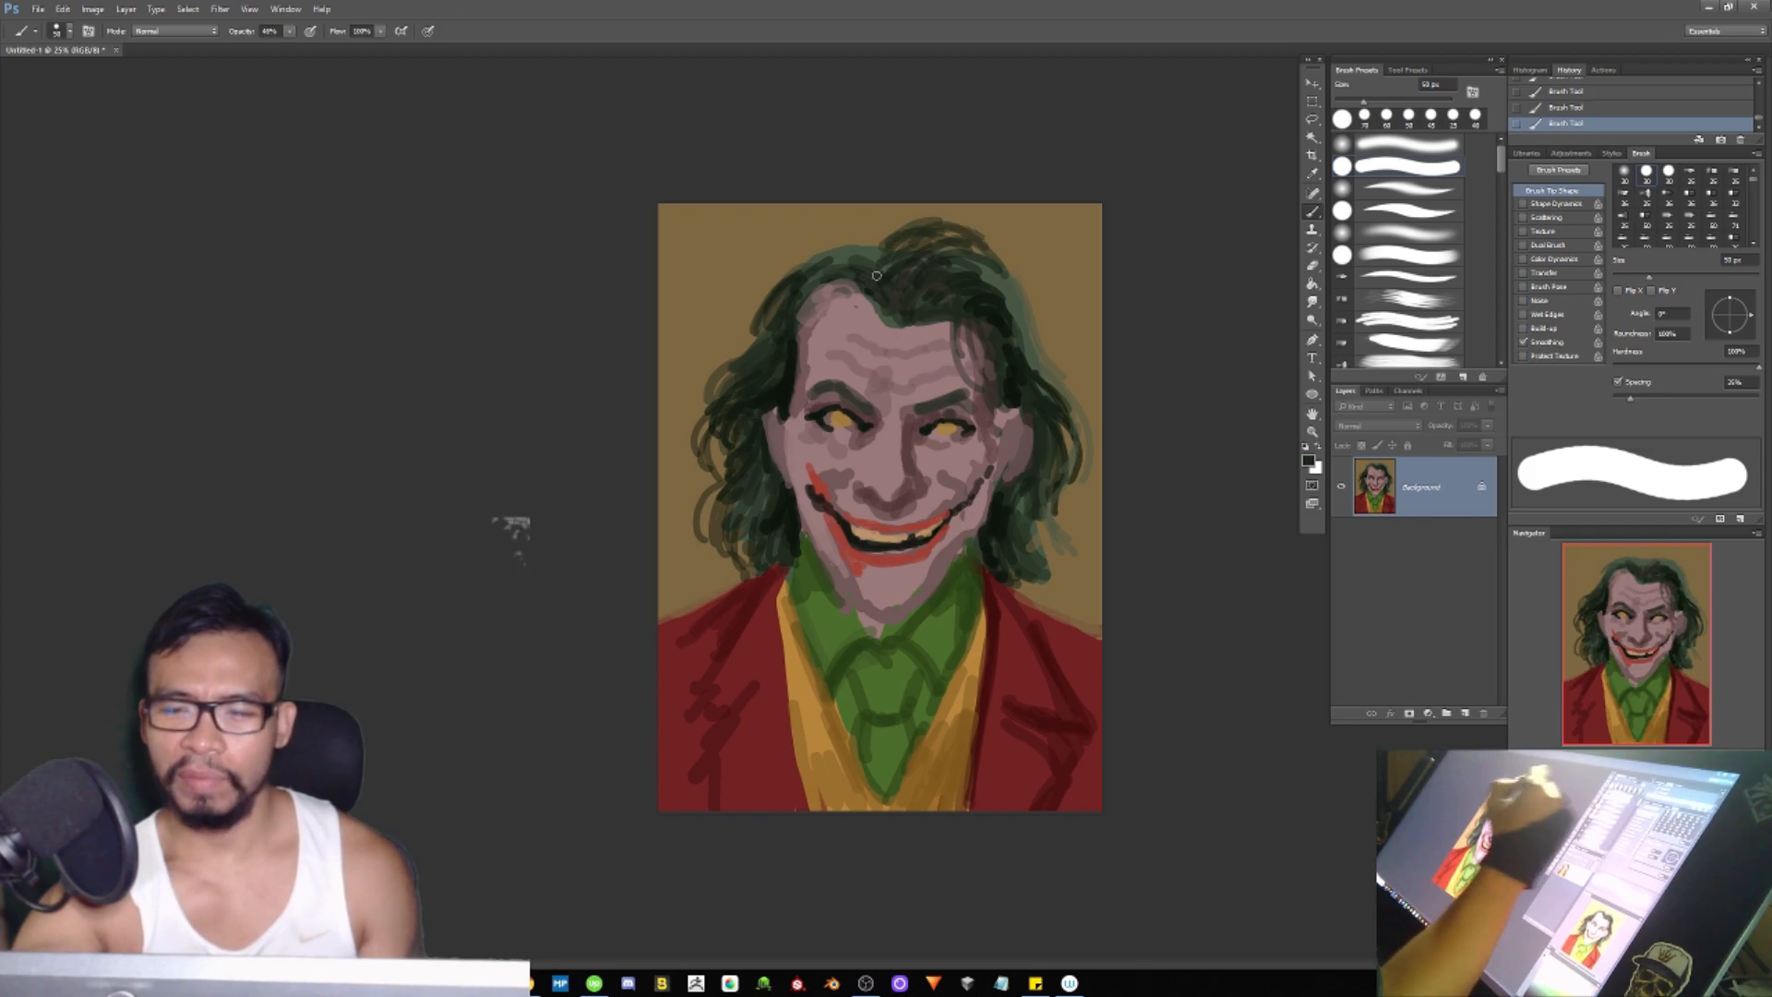
{"action": "left_click", "coordinate": [848, 299], "text": "alt"}
{"action": "left_click", "coordinate": [935, 266], "text": "alt"}
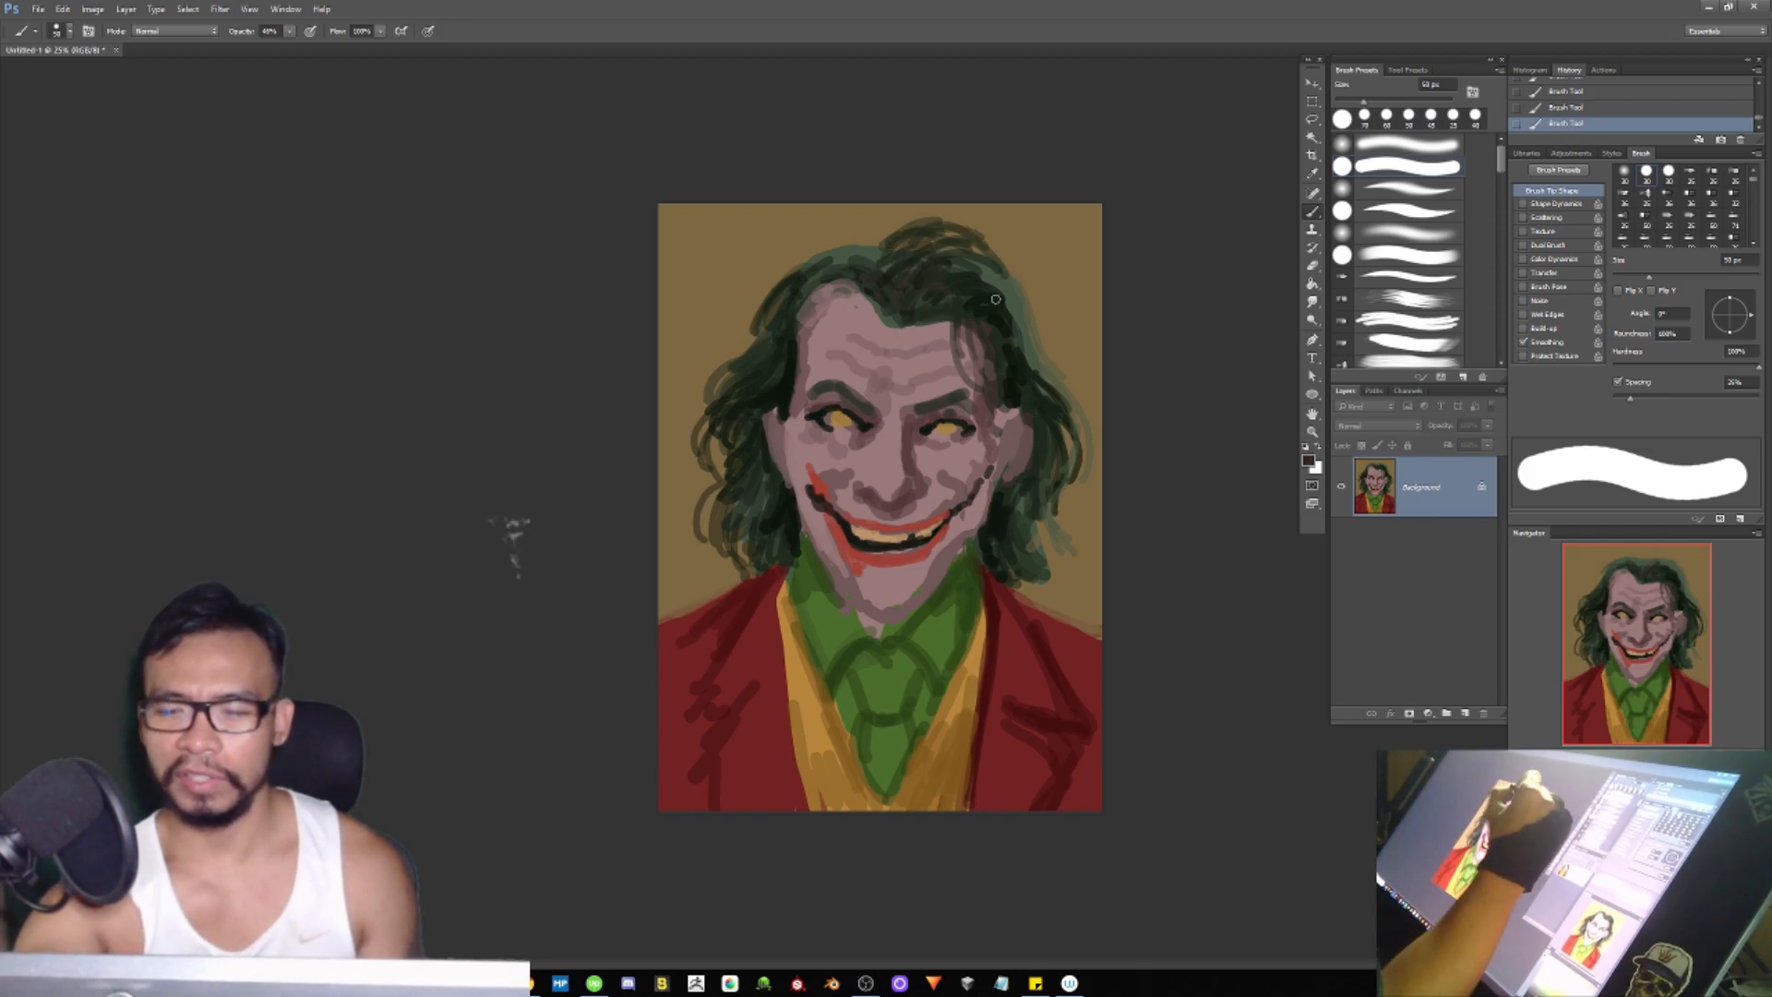
{"action": "mouse_move", "coordinate": [949, 253]}
{"action": "left_mouse_down"}
{"action": "mouse_move", "coordinate": [1016, 318]}
{"action": "mouse_move", "coordinate": [1044, 319]}
{"action": "left_mouse_up"}
{"action": "left_click", "coordinate": [969, 277], "text": "alt"}
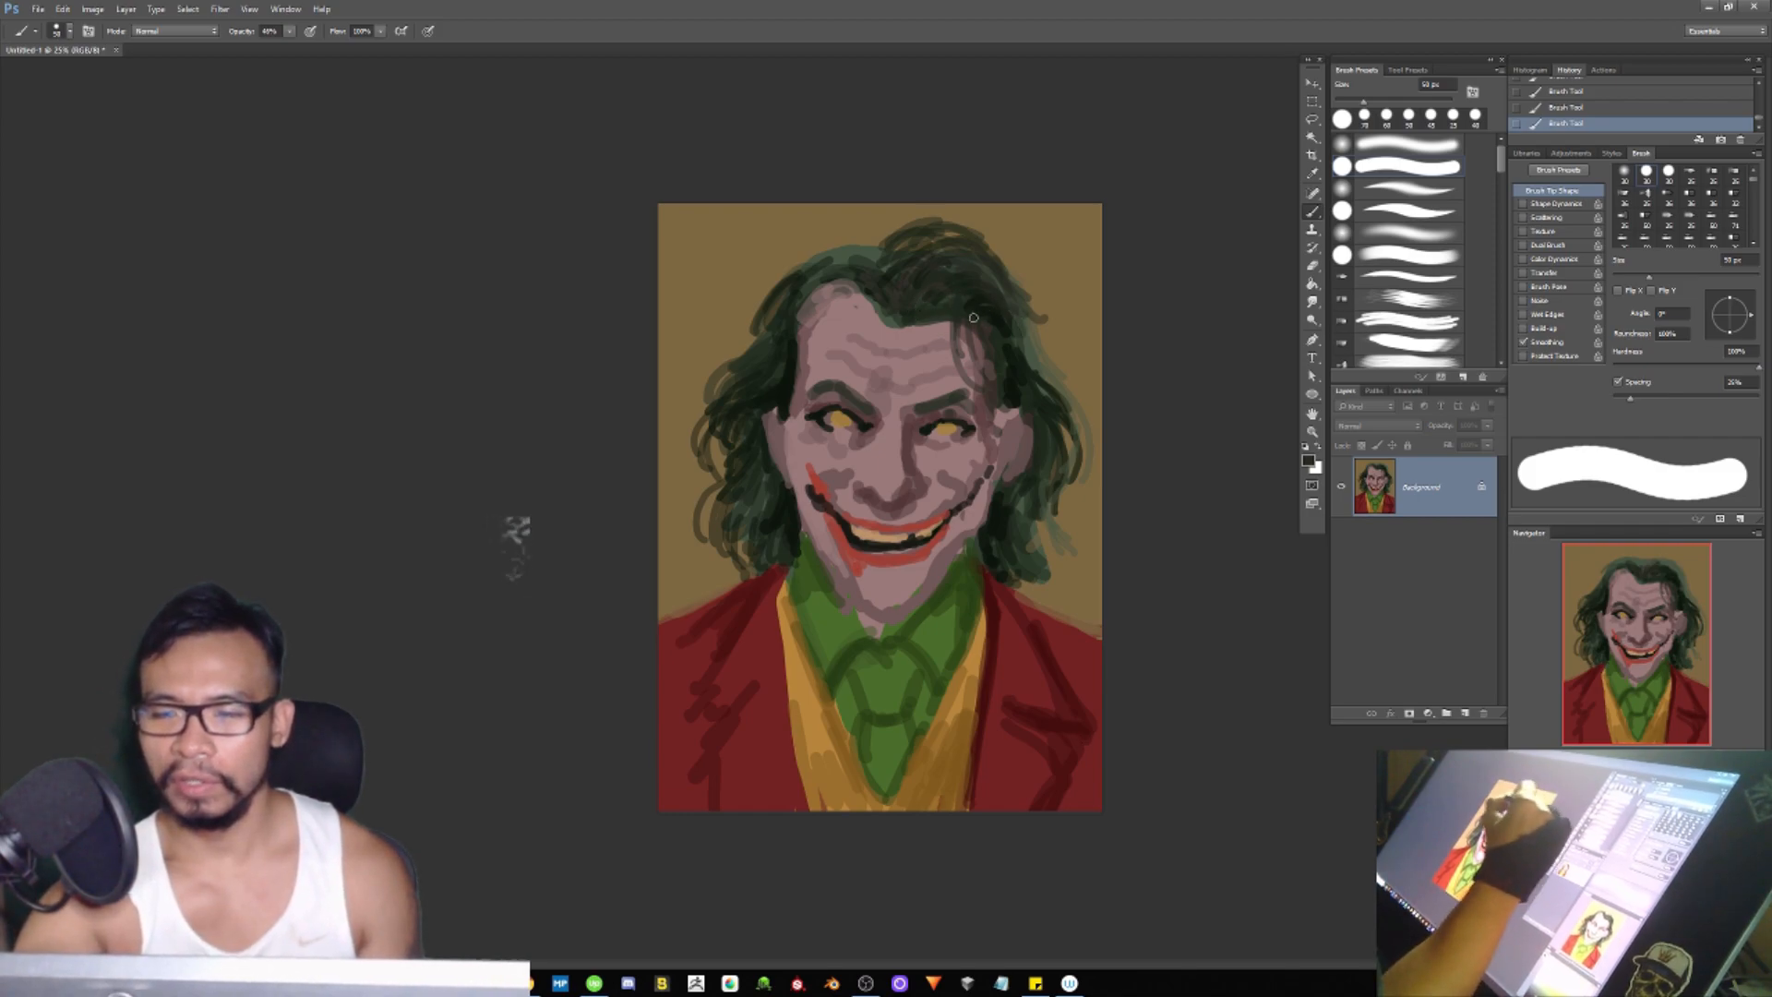
Step: Sample the skin shadow colour and strengthen the wrinkles on the forehead's left half
{"action": "left_click", "coordinate": [828, 311], "text": "alt"}
{"action": "left_click", "coordinate": [803, 324], "text": "alt"}
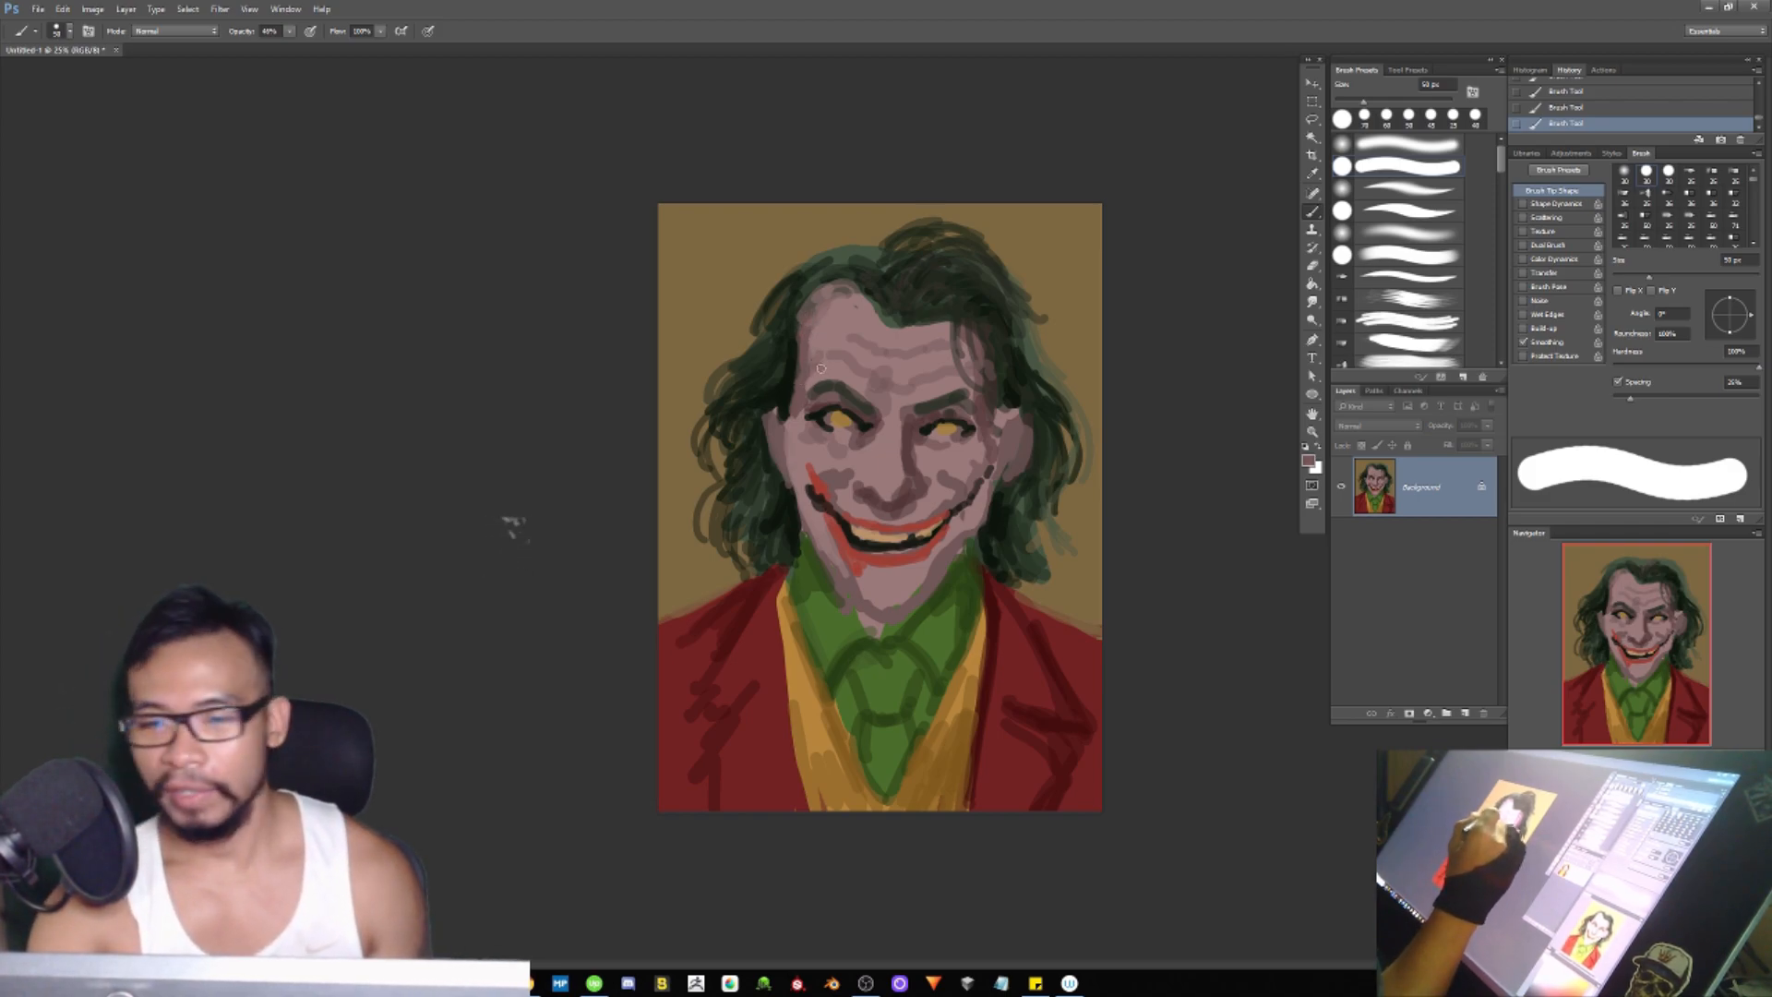
{"action": "mouse_move", "coordinate": [834, 358]}
{"action": "left_mouse_down"}
{"action": "mouse_move", "coordinate": [811, 354]}
{"action": "mouse_move", "coordinate": [821, 330]}
{"action": "mouse_move", "coordinate": [870, 337]}
{"action": "left_mouse_up"}
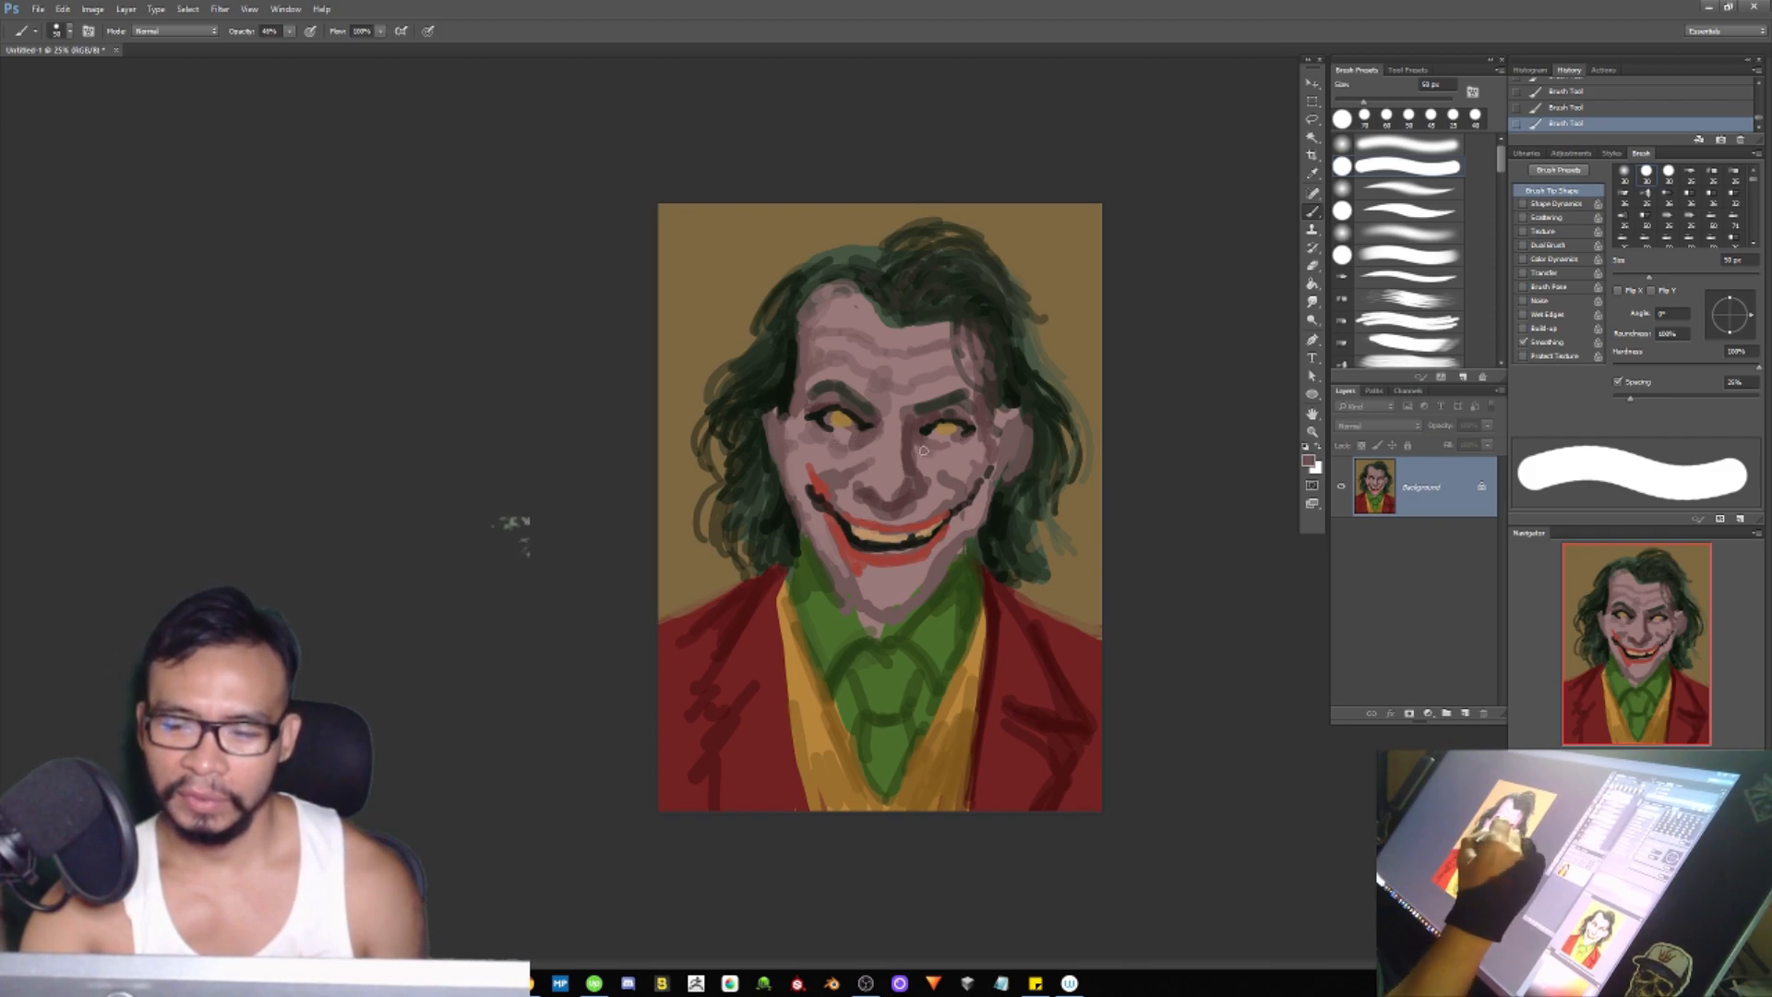
Step: Shade the right-hand cheek edge and define the jawline and chin with a 45 px brush
{"action": "left_click_drag", "start_coordinate": [1003, 481], "coordinate": [981, 532]}
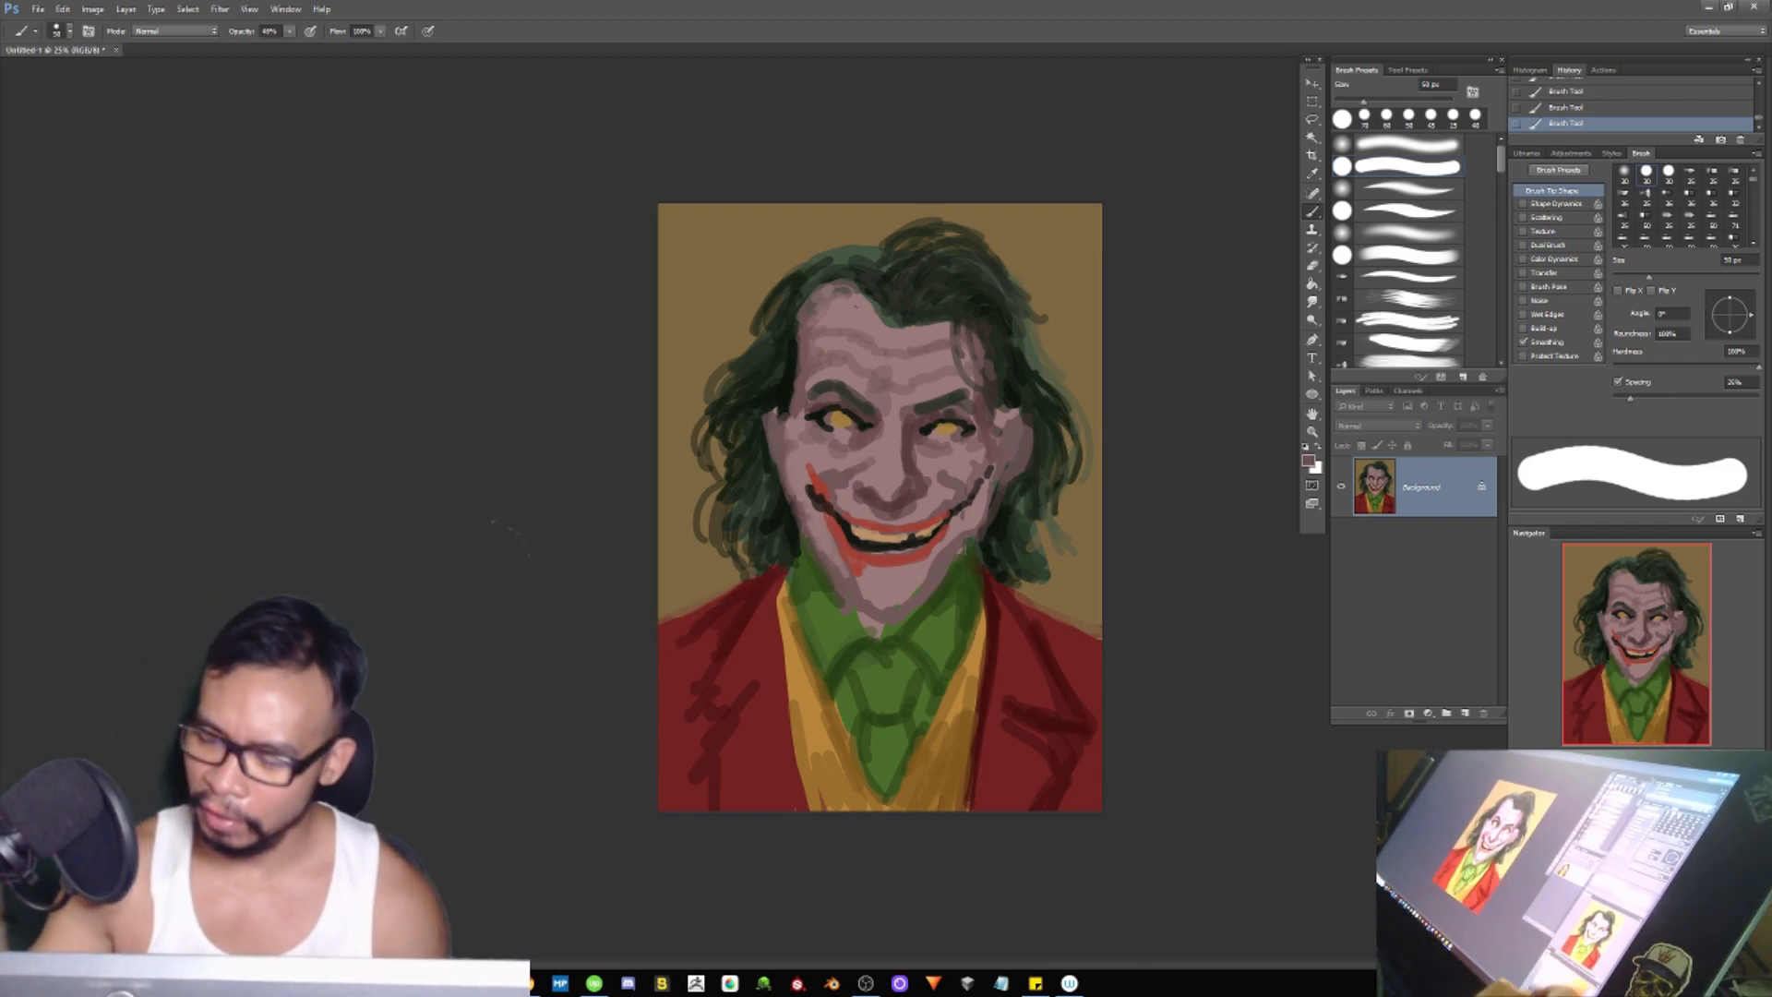
{"action": "key", "text": "bracketleft"}
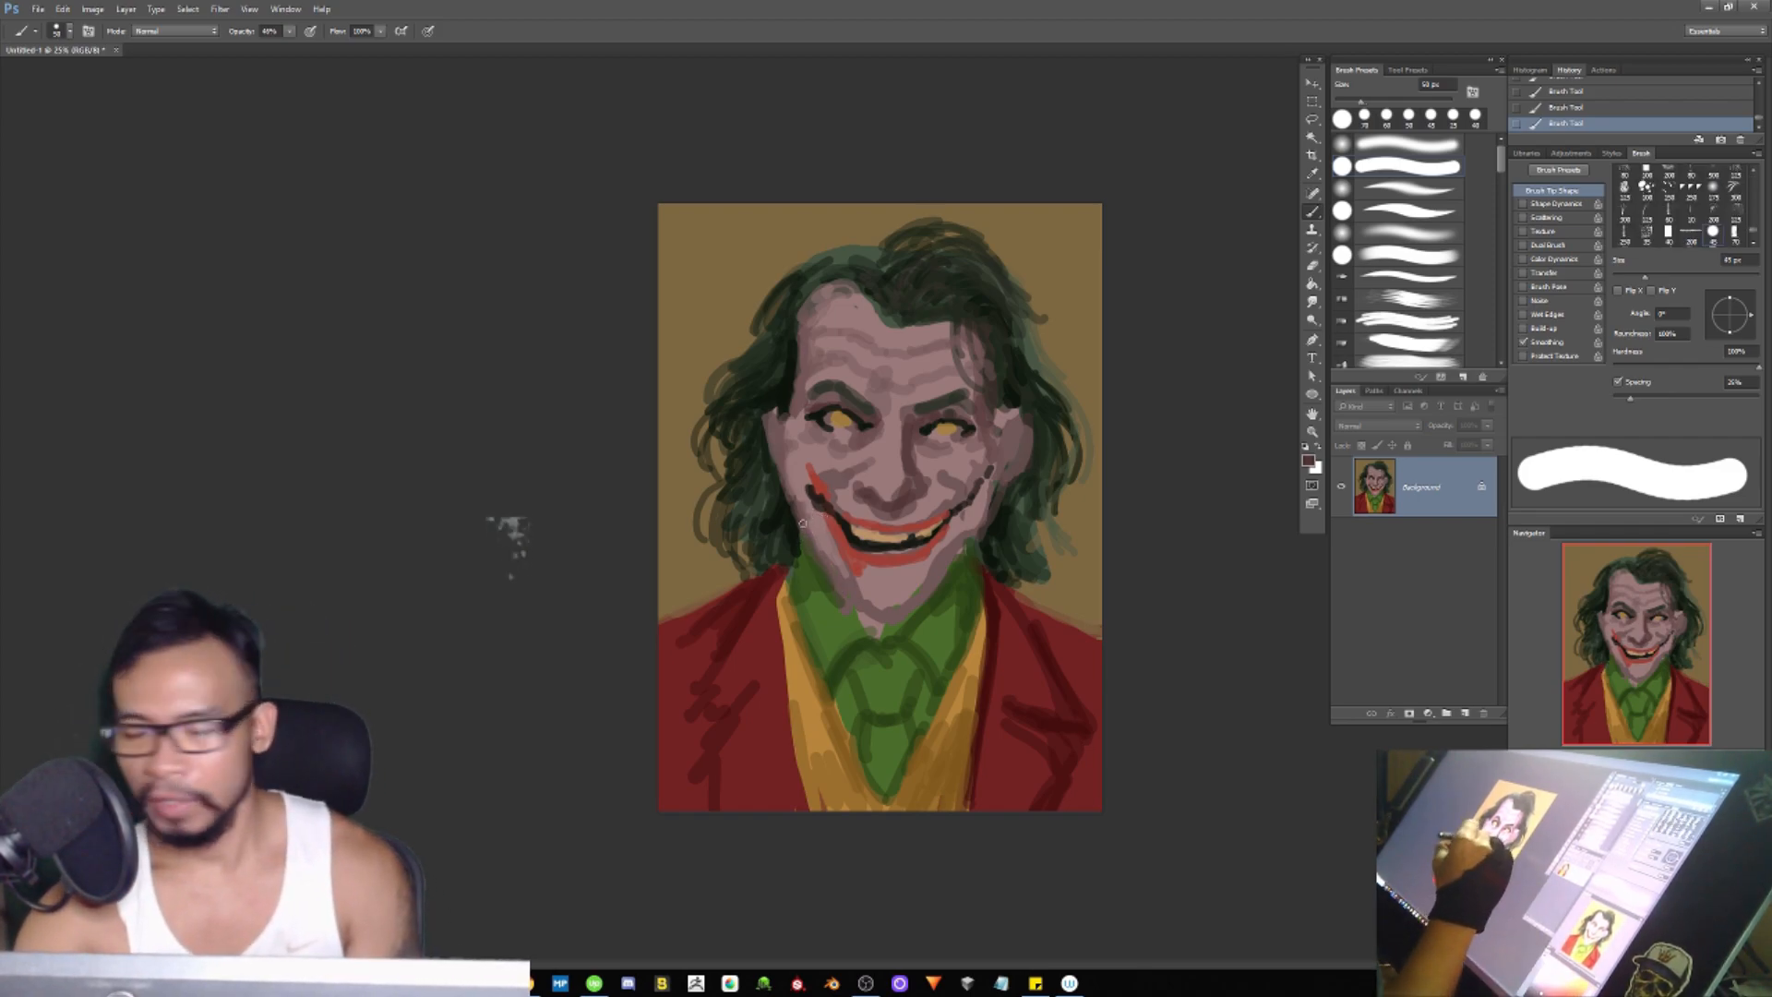
{"action": "mouse_move", "coordinate": [840, 595]}
{"action": "left_mouse_down"}
{"action": "mouse_move", "coordinate": [827, 558]}
{"action": "mouse_move", "coordinate": [875, 626]}
{"action": "mouse_move", "coordinate": [923, 612]}
{"action": "mouse_move", "coordinate": [1000, 485]}
{"action": "left_mouse_up"}
Step: Sample the dark tone at the left-hand mouth corner and paint shadow lines inside both ears
{"action": "left_click", "coordinate": [816, 498], "text": "alt"}
{"action": "key", "text": "bracketleft"}
{"action": "key", "text": "bracketright"}
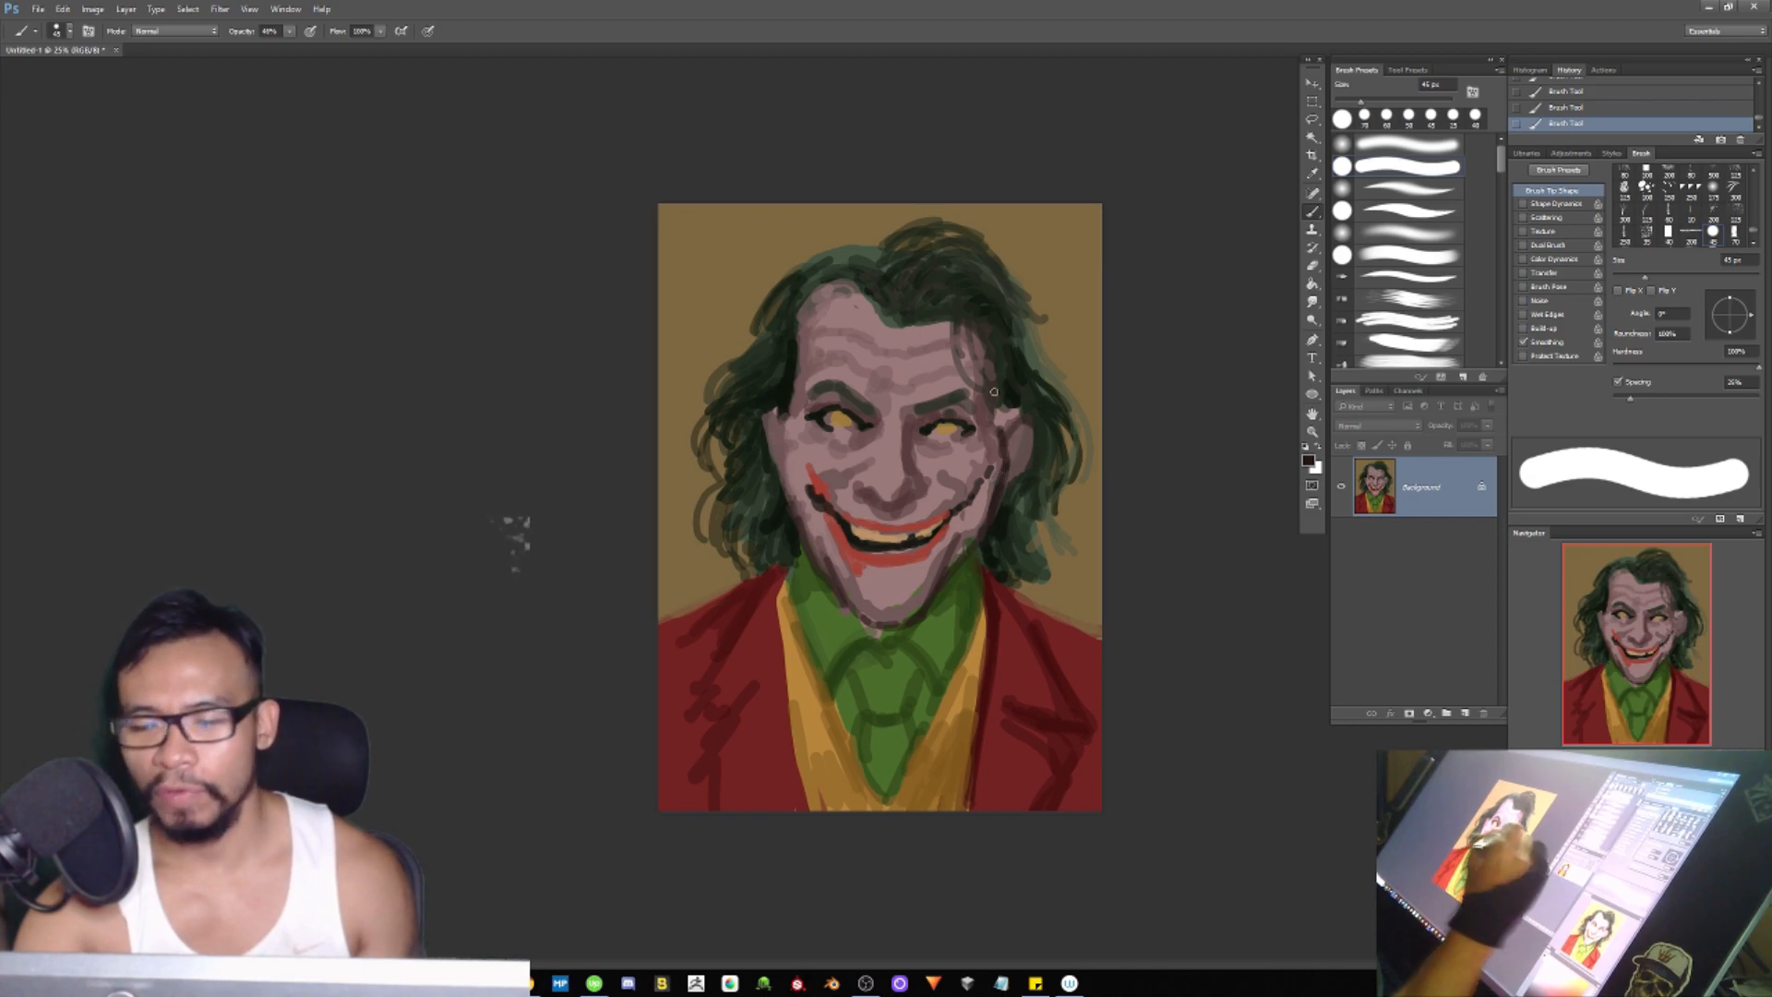
{"action": "left_click_drag", "start_coordinate": [766, 412], "coordinate": [777, 444]}
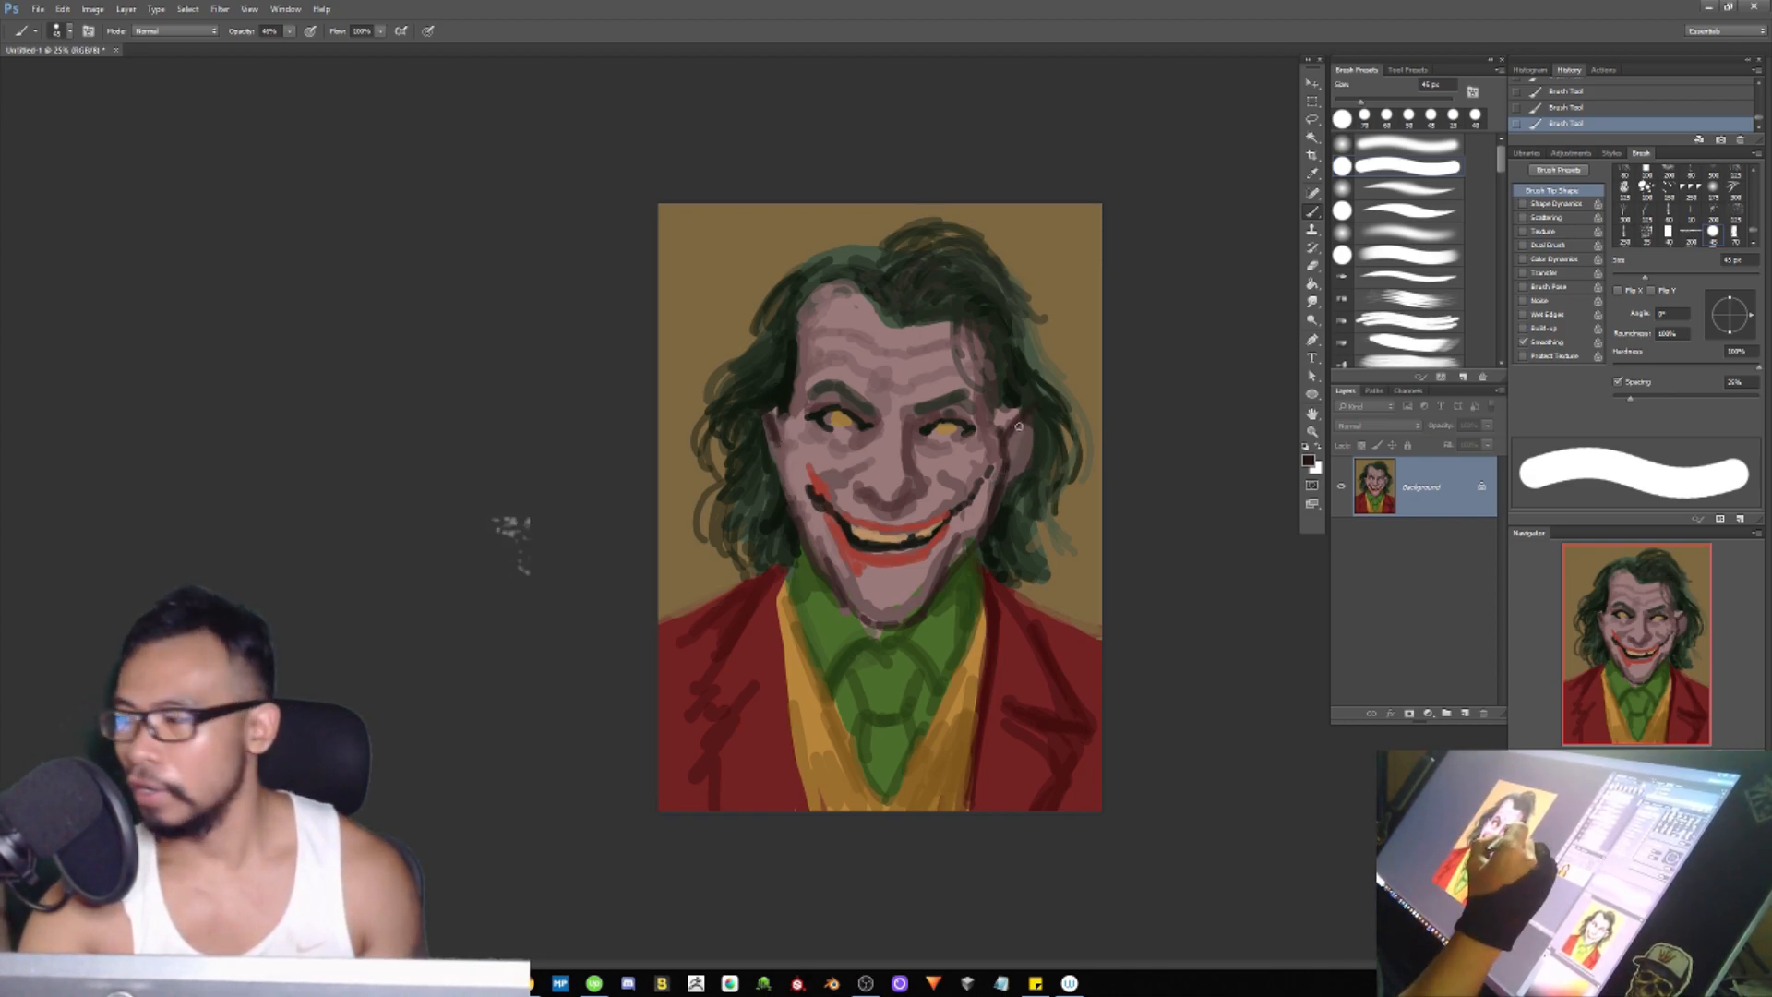
{"action": "mouse_move", "coordinate": [1016, 428]}
{"action": "left_mouse_down"}
{"action": "mouse_move", "coordinate": [1031, 457]}
{"action": "mouse_move", "coordinate": [1016, 477]}
{"action": "left_mouse_up"}
{"action": "mouse_move", "coordinate": [771, 416]}
{"action": "left_mouse_down"}
{"action": "mouse_move", "coordinate": [779, 458]}
{"action": "mouse_move", "coordinate": [801, 445]}
{"action": "mouse_move", "coordinate": [762, 443]}
{"action": "left_mouse_up"}
Step: Outline the rims of both ears in sampled skin colour with a 25 px brush at 70% opacity
{"action": "left_click", "coordinate": [780, 410], "text": "alt"}
{"action": "left_click", "coordinate": [790, 446], "text": "alt"}
{"action": "key", "text": "7"}
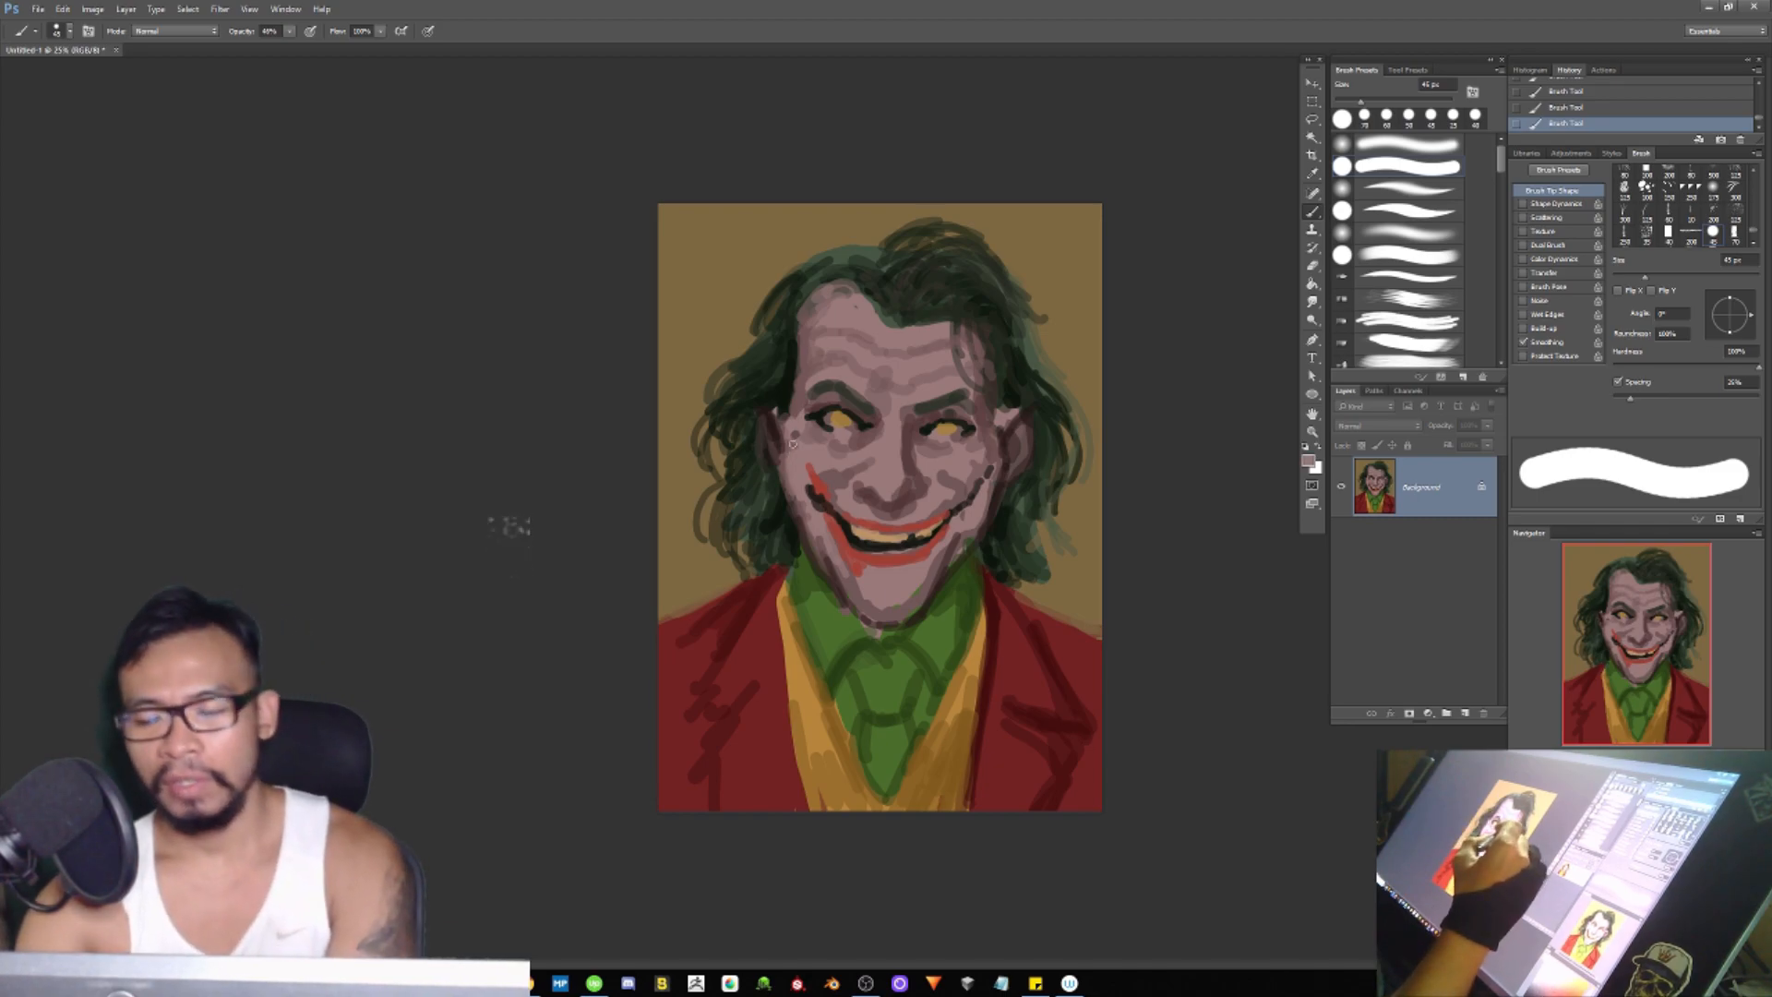
{"action": "key", "text": "["}
{"action": "key", "text": "["}
{"action": "key", "text": "["}
{"action": "key", "text": "["}
{"action": "left_click_drag", "start_coordinate": [762, 418], "coordinate": [773, 476]}
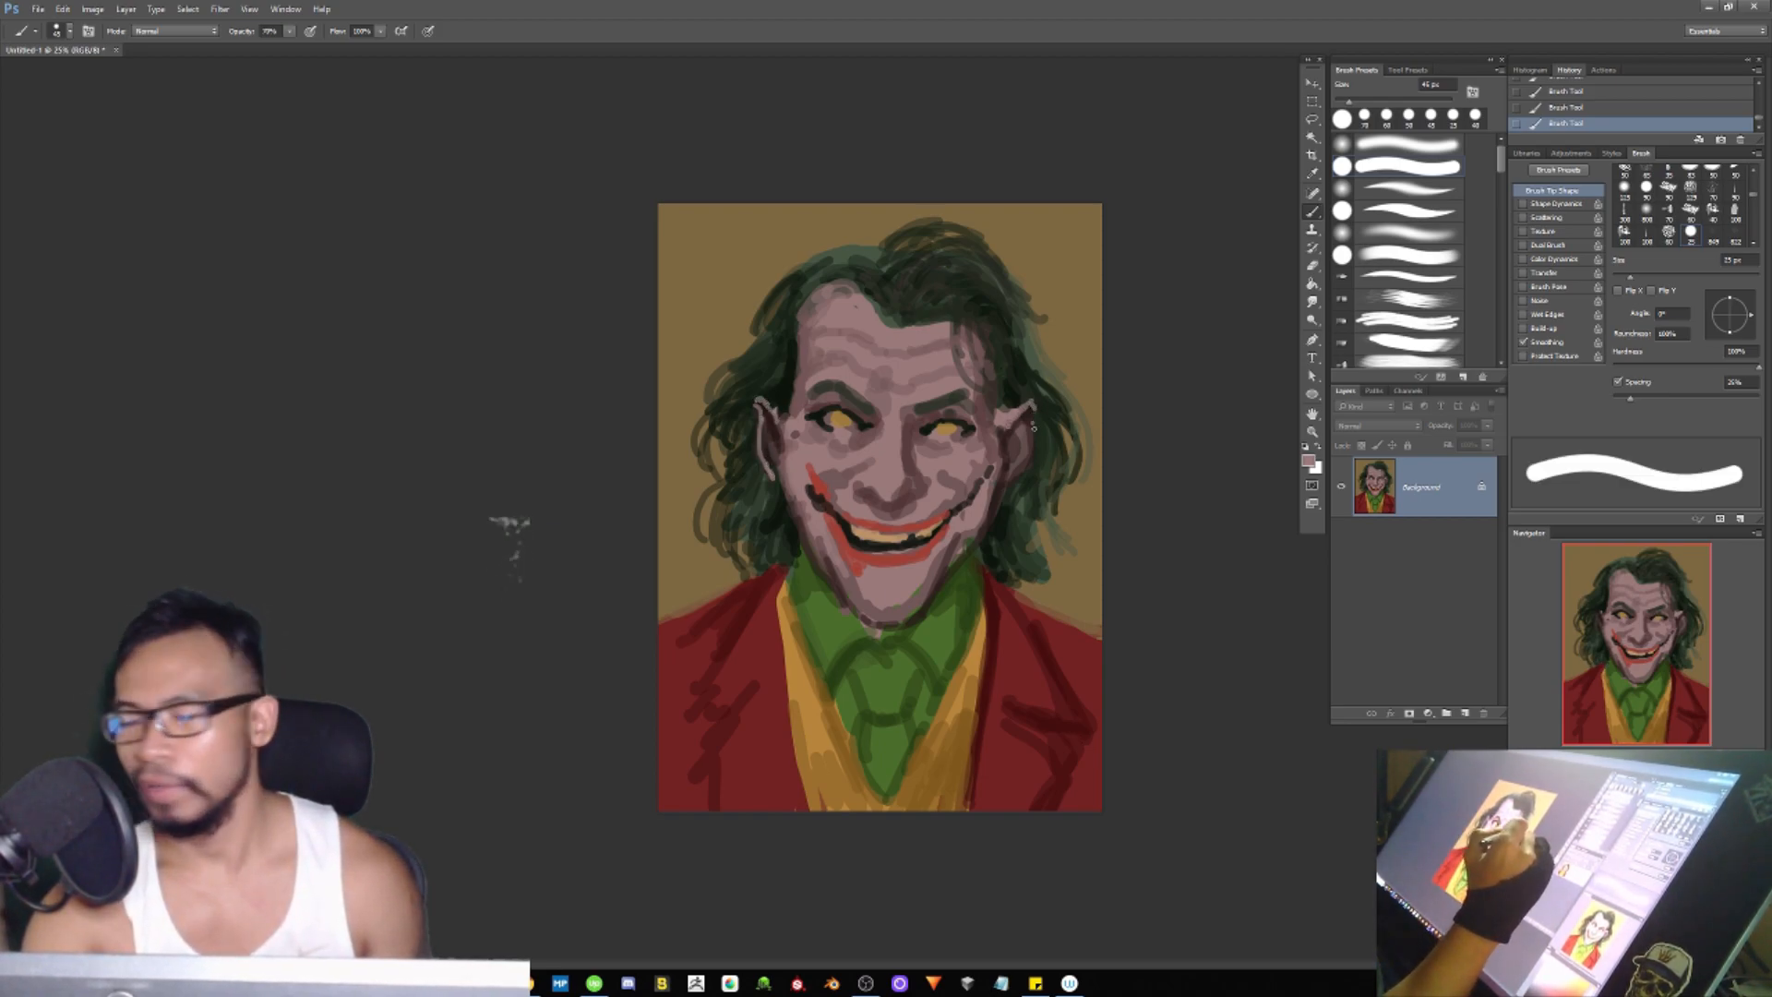
Step: Restore the default black foreground and paint strands down the right-hand hair, using a 35 px brush for the outer edge
{"action": "key", "text": "d"}
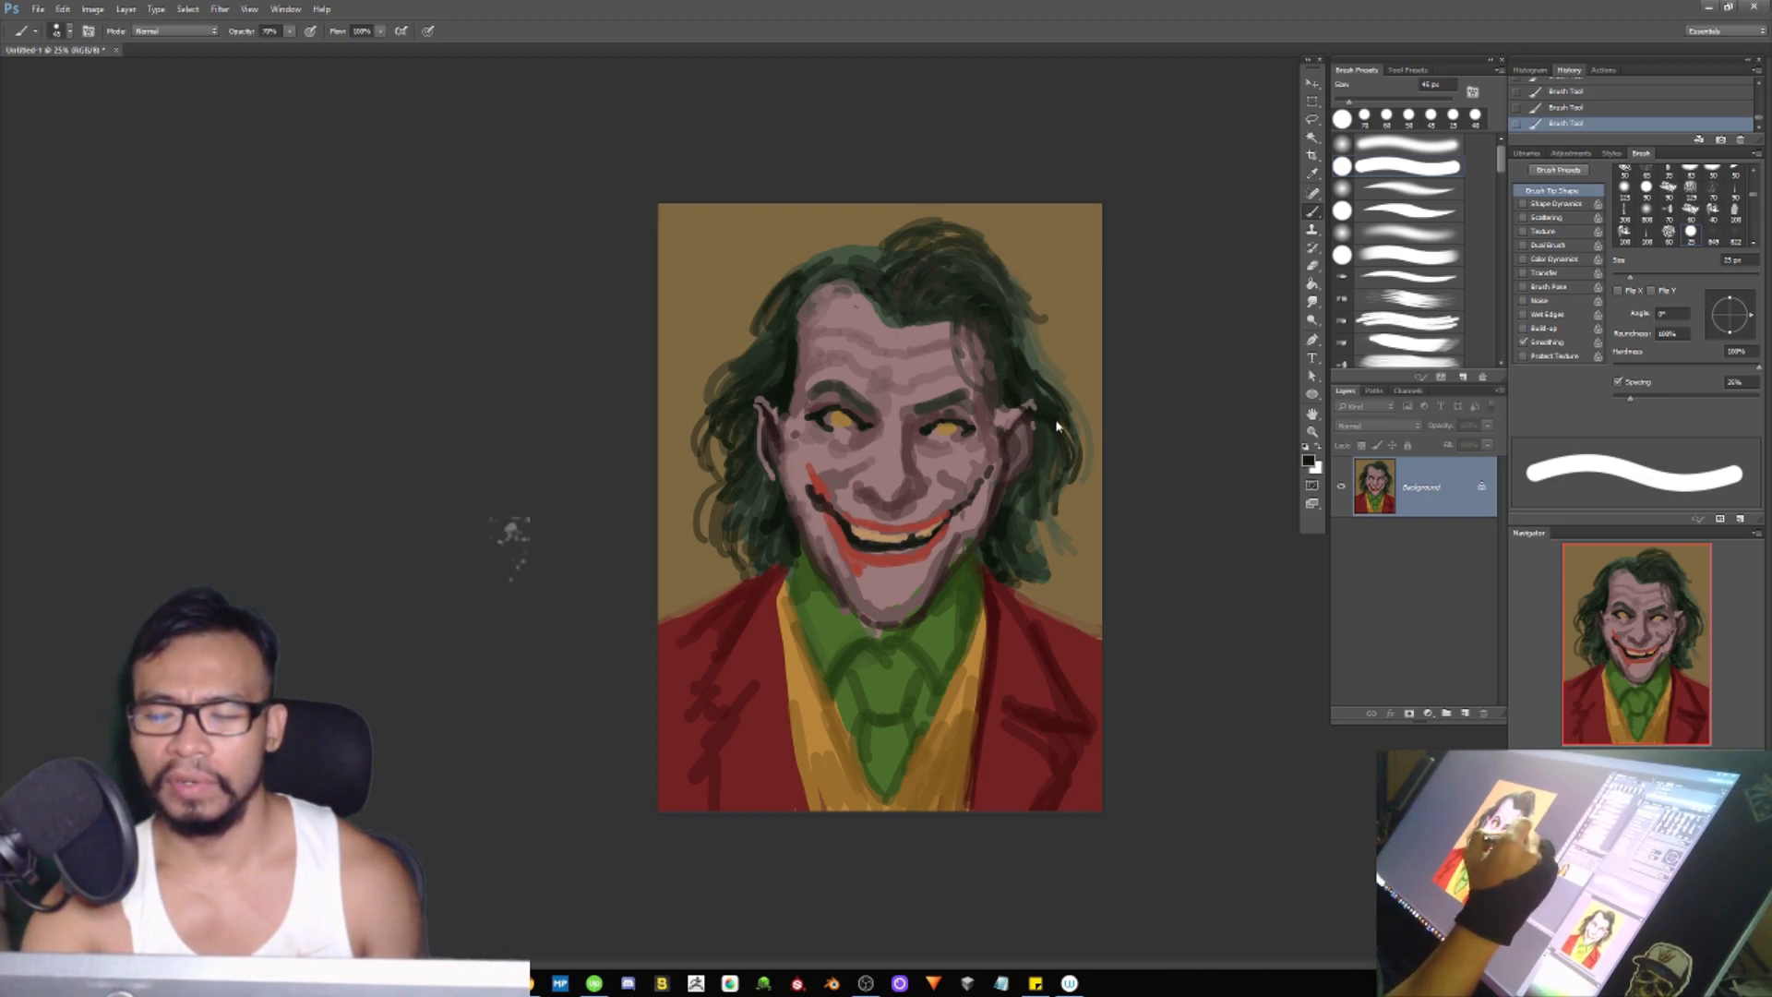
{"action": "left_click_drag", "start_coordinate": [1041, 506], "coordinate": [1072, 557]}
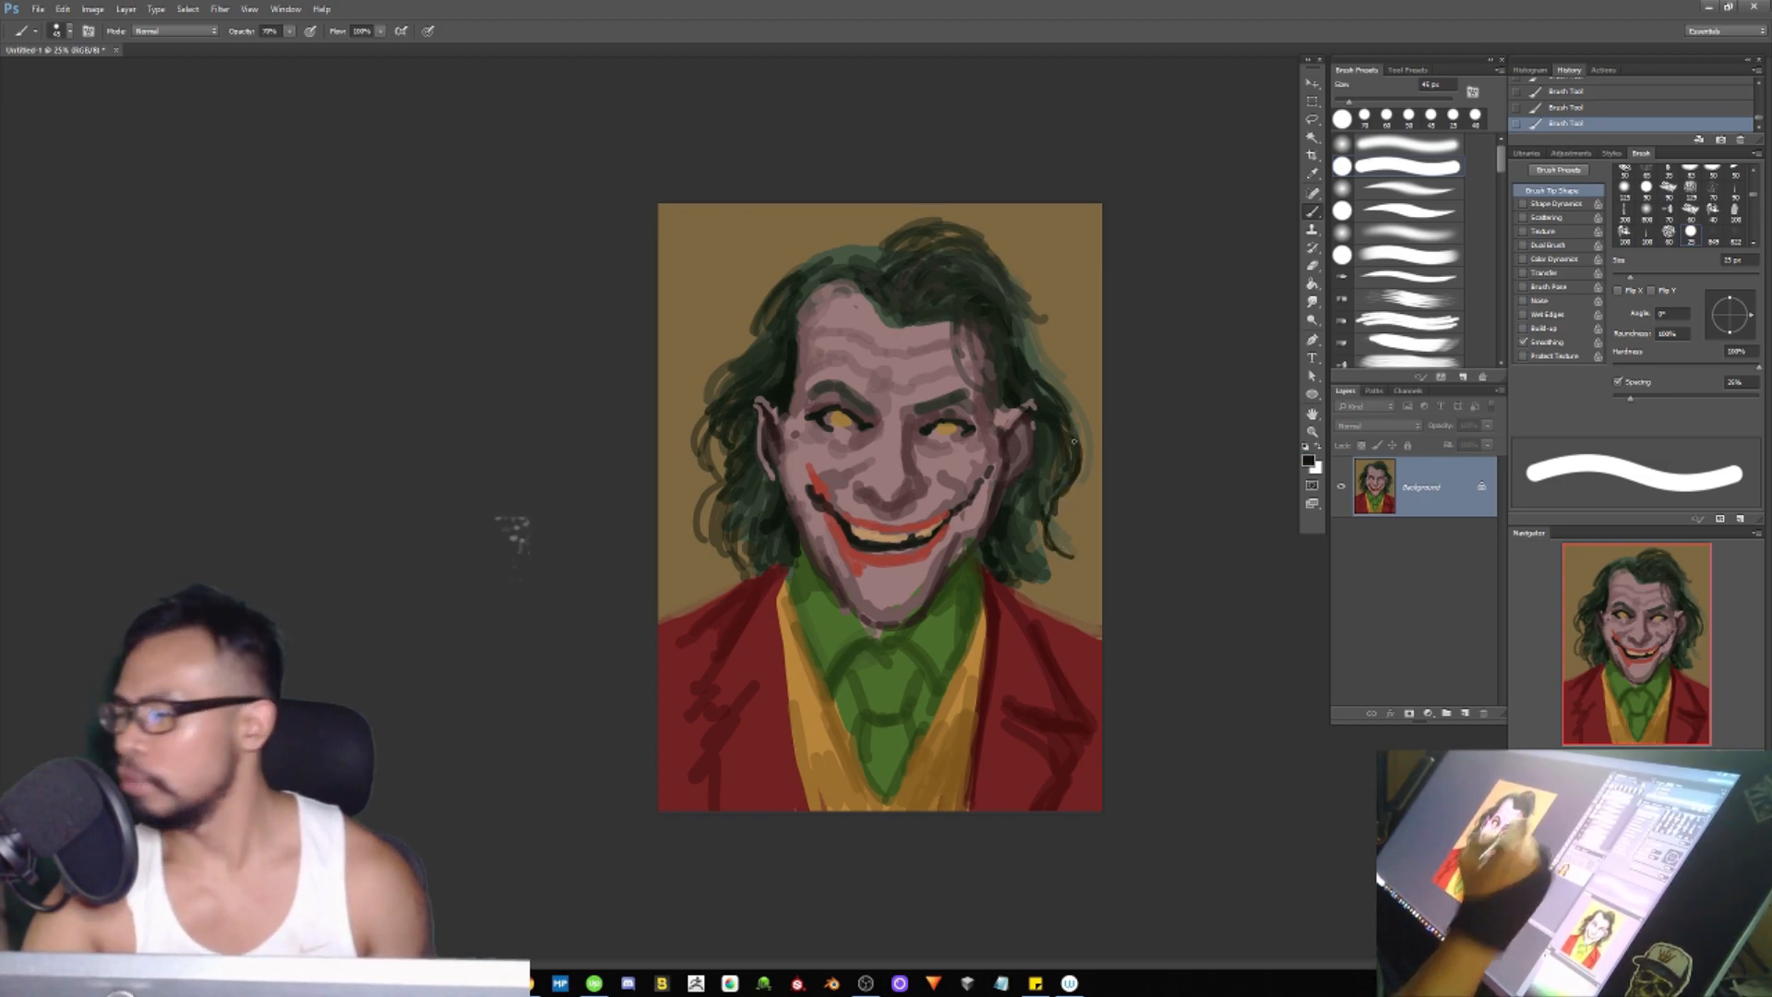
{"action": "key", "text": "]"}
{"action": "key", "text": "]"}
{"action": "mouse_move", "coordinate": [1082, 445]}
{"action": "left_mouse_down"}
{"action": "mouse_move", "coordinate": [1062, 508]}
{"action": "mouse_move", "coordinate": [1087, 447]}
{"action": "mouse_move", "coordinate": [1073, 418]}
{"action": "left_mouse_up"}
Step: Paint long black wavy strands down the left-hand hair and extend the lower right-hand hair with matching strands
{"action": "mouse_move", "coordinate": [731, 382]}
{"action": "left_mouse_down"}
{"action": "mouse_move", "coordinate": [686, 452]}
{"action": "mouse_move", "coordinate": [696, 476]}
{"action": "mouse_move", "coordinate": [710, 390]}
{"action": "mouse_move", "coordinate": [698, 397]}
{"action": "left_mouse_up"}
{"action": "left_click_drag", "start_coordinate": [743, 380], "coordinate": [712, 489]}
{"action": "mouse_move", "coordinate": [749, 422]}
{"action": "left_mouse_down"}
{"action": "mouse_move", "coordinate": [731, 495]}
{"action": "mouse_move", "coordinate": [751, 472]}
{"action": "mouse_move", "coordinate": [688, 568]}
{"action": "left_mouse_up"}
{"action": "left_click_drag", "start_coordinate": [743, 503], "coordinate": [722, 584]}
{"action": "mouse_move", "coordinate": [773, 478]}
{"action": "left_mouse_down"}
{"action": "mouse_move", "coordinate": [729, 577]}
{"action": "mouse_move", "coordinate": [770, 565]}
{"action": "left_mouse_up"}
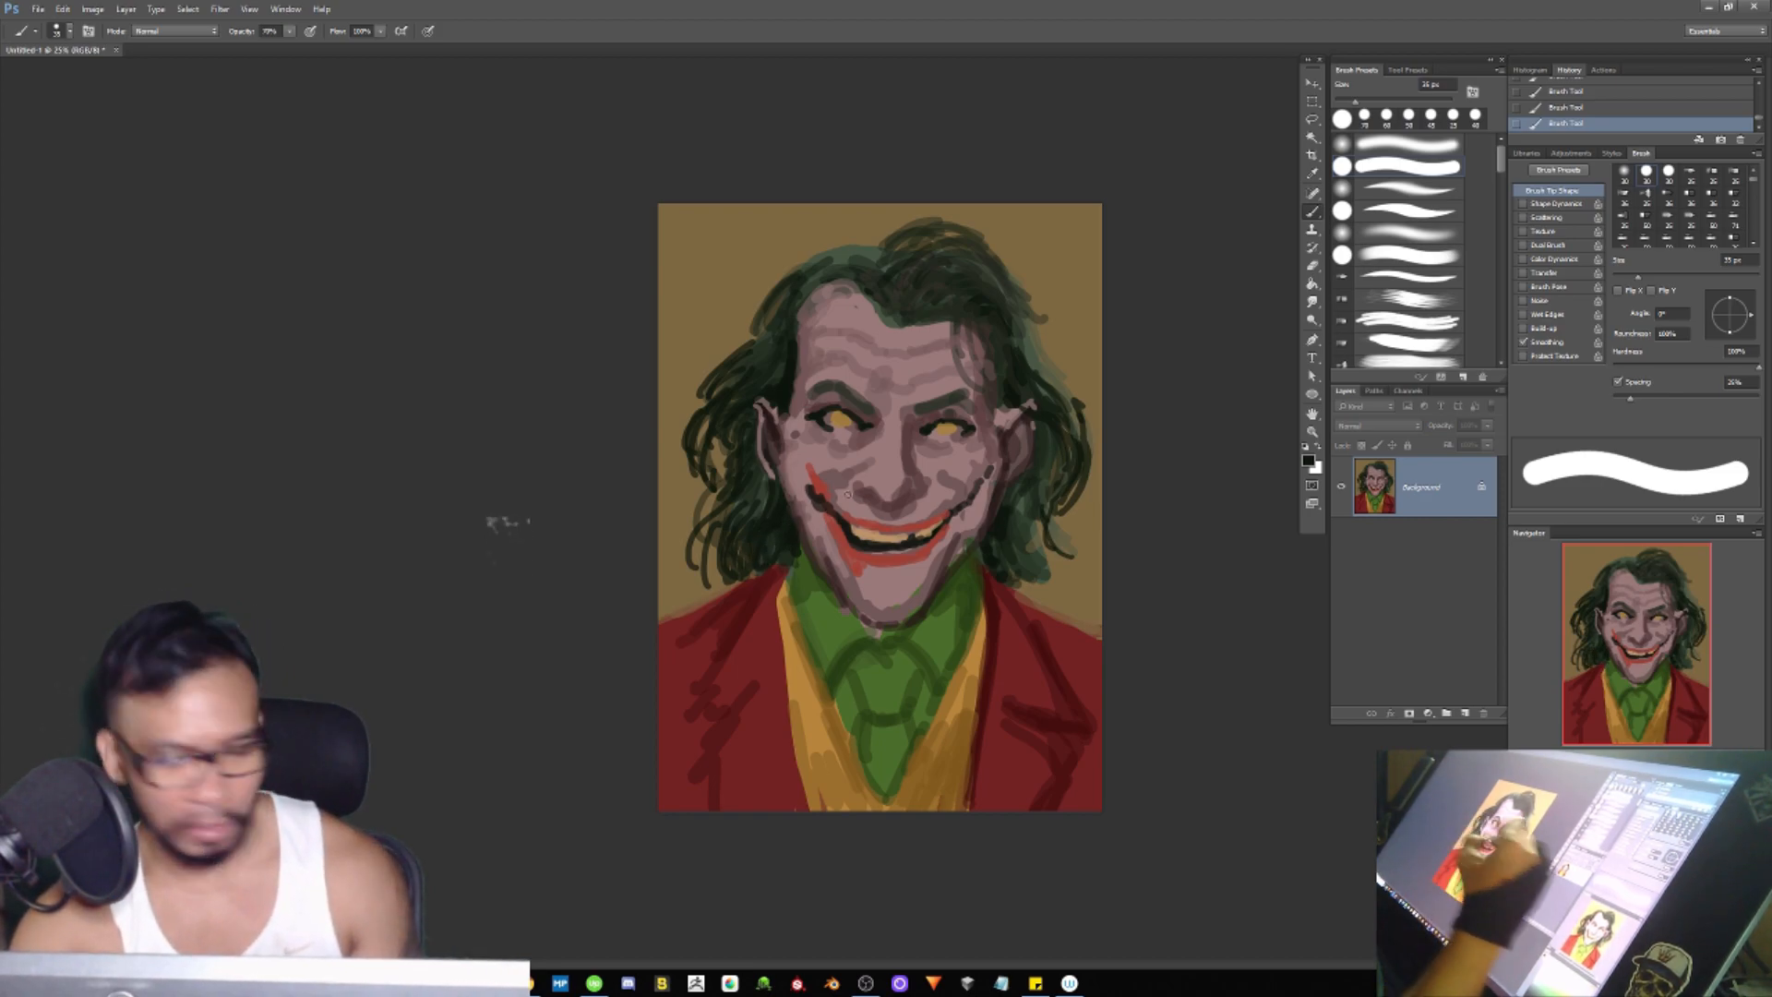
{"action": "mouse_move", "coordinate": [1012, 511]}
{"action": "left_mouse_down"}
{"action": "mouse_move", "coordinate": [1045, 608]}
{"action": "mouse_move", "coordinate": [1042, 544]}
{"action": "left_mouse_up"}
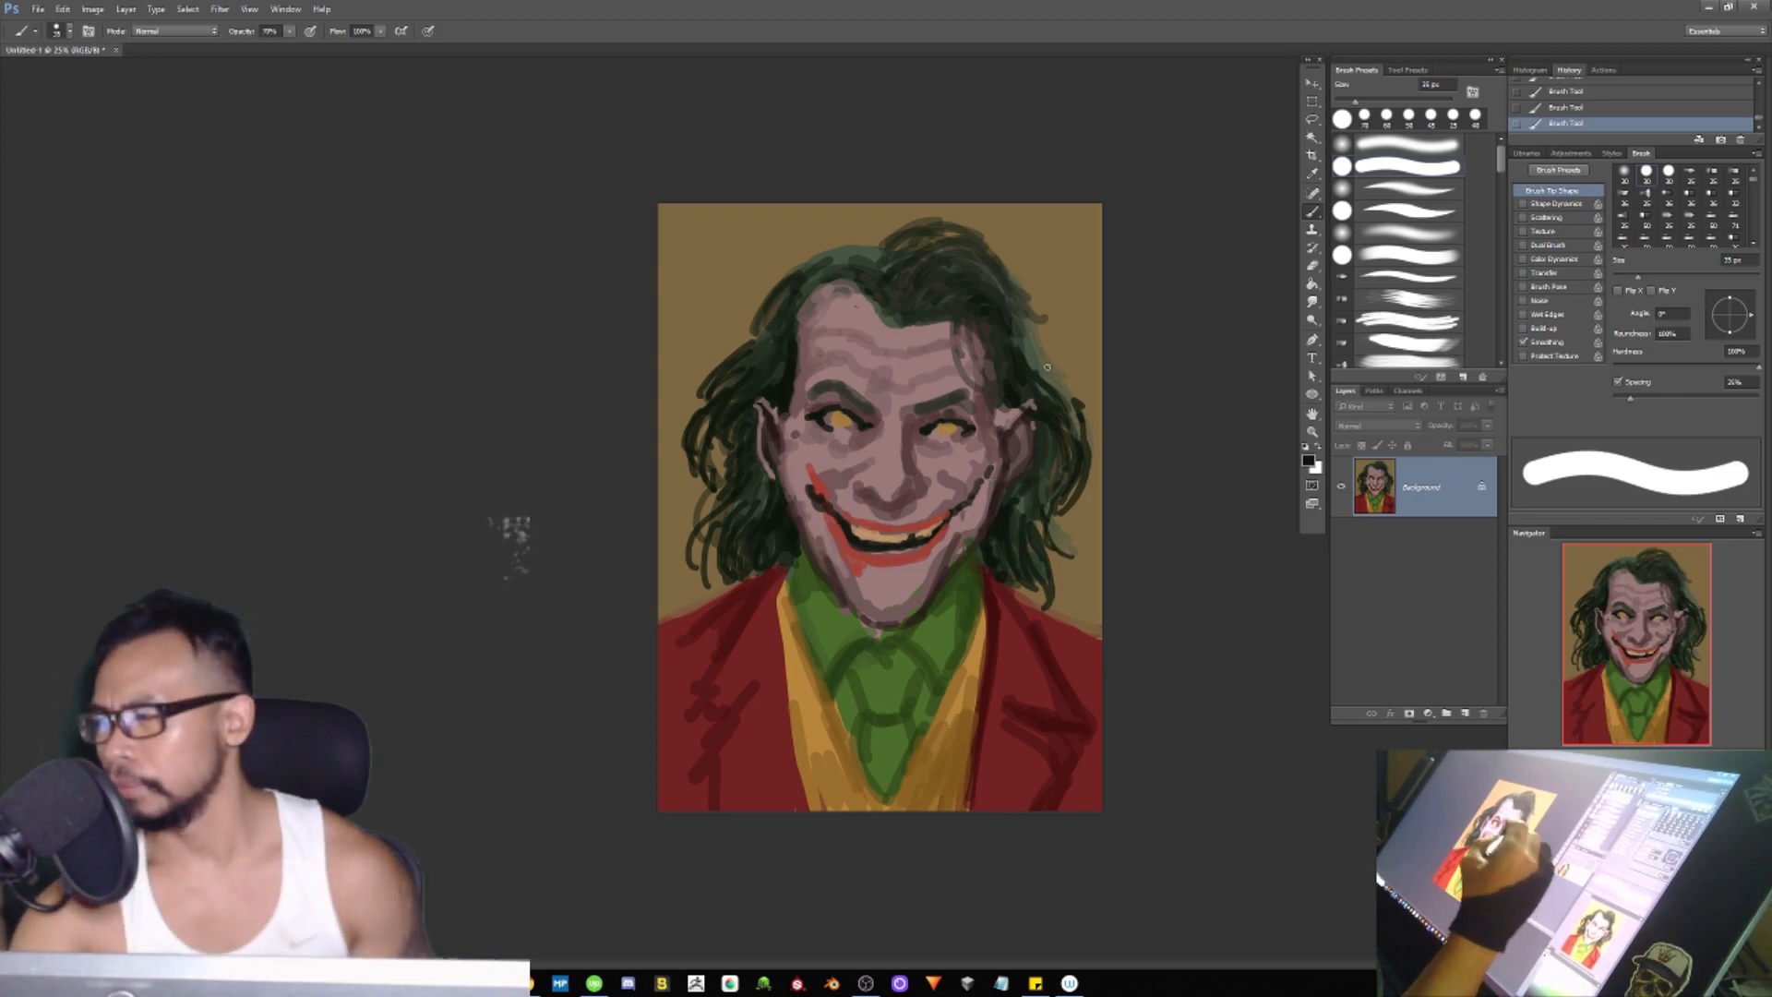
Step: Sample the shadow under the nose and darken the nostrils and underside of the nose with a 25 px brush
{"action": "left_click", "coordinate": [901, 500], "text": "alt"}
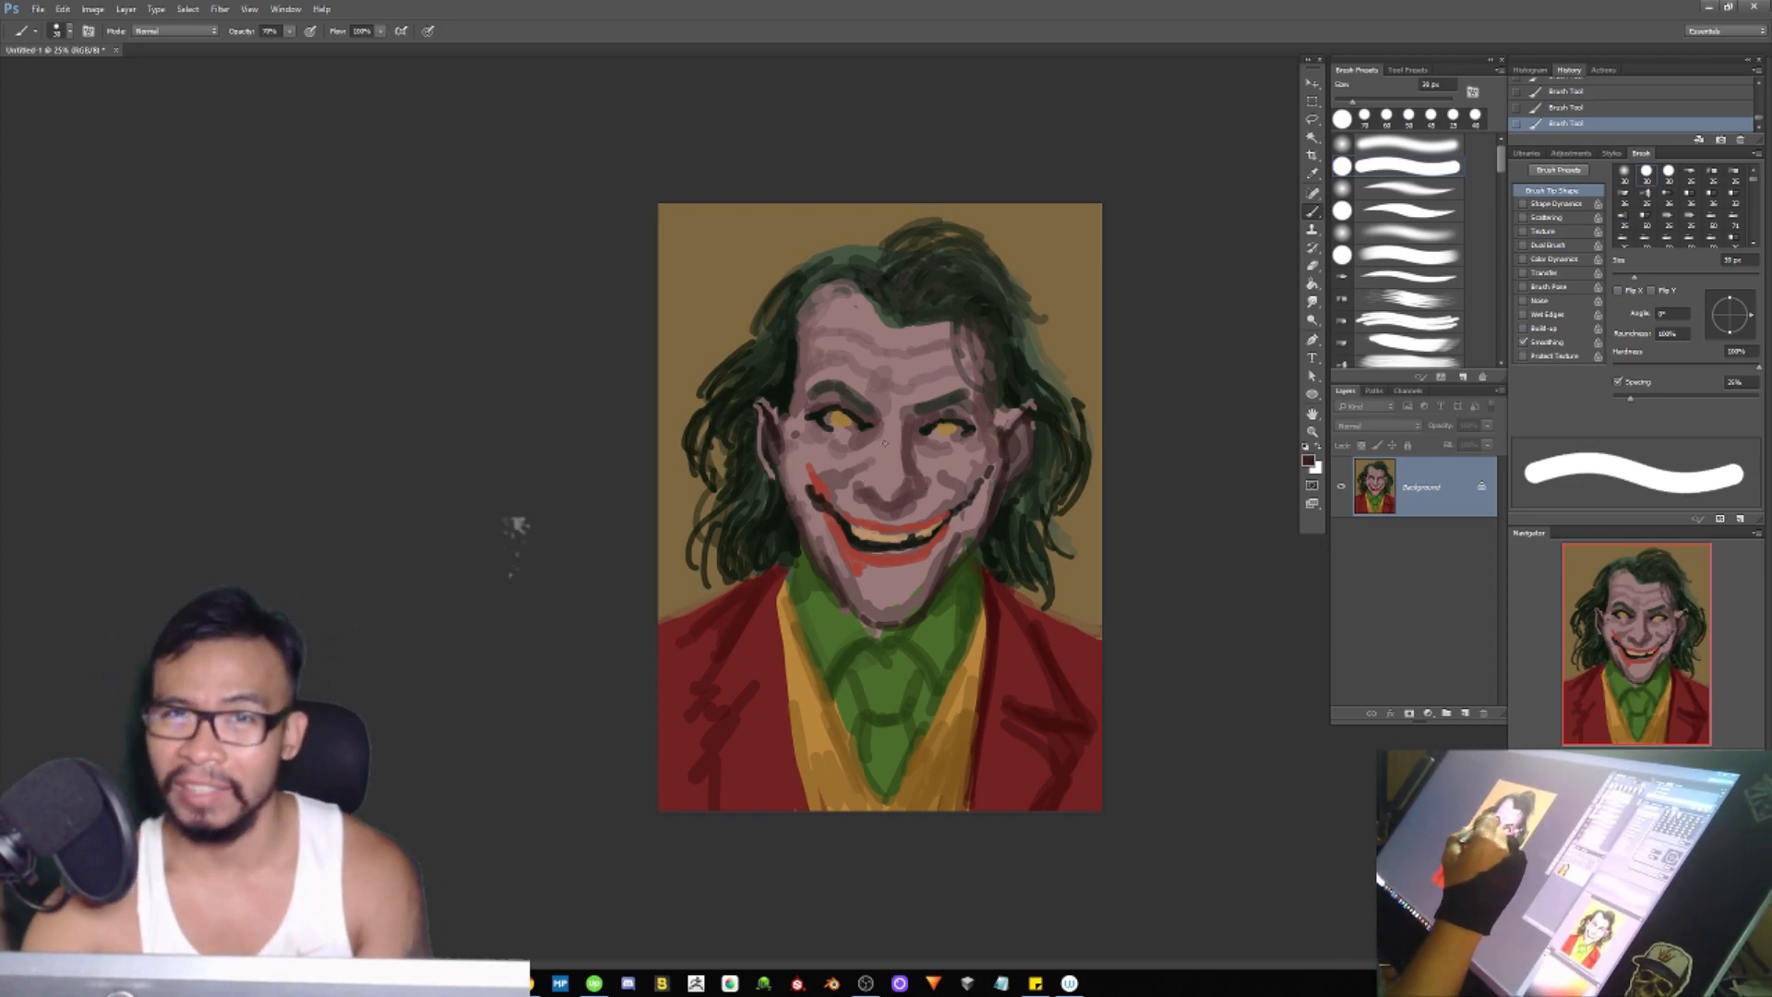
{"action": "key", "text": "["}
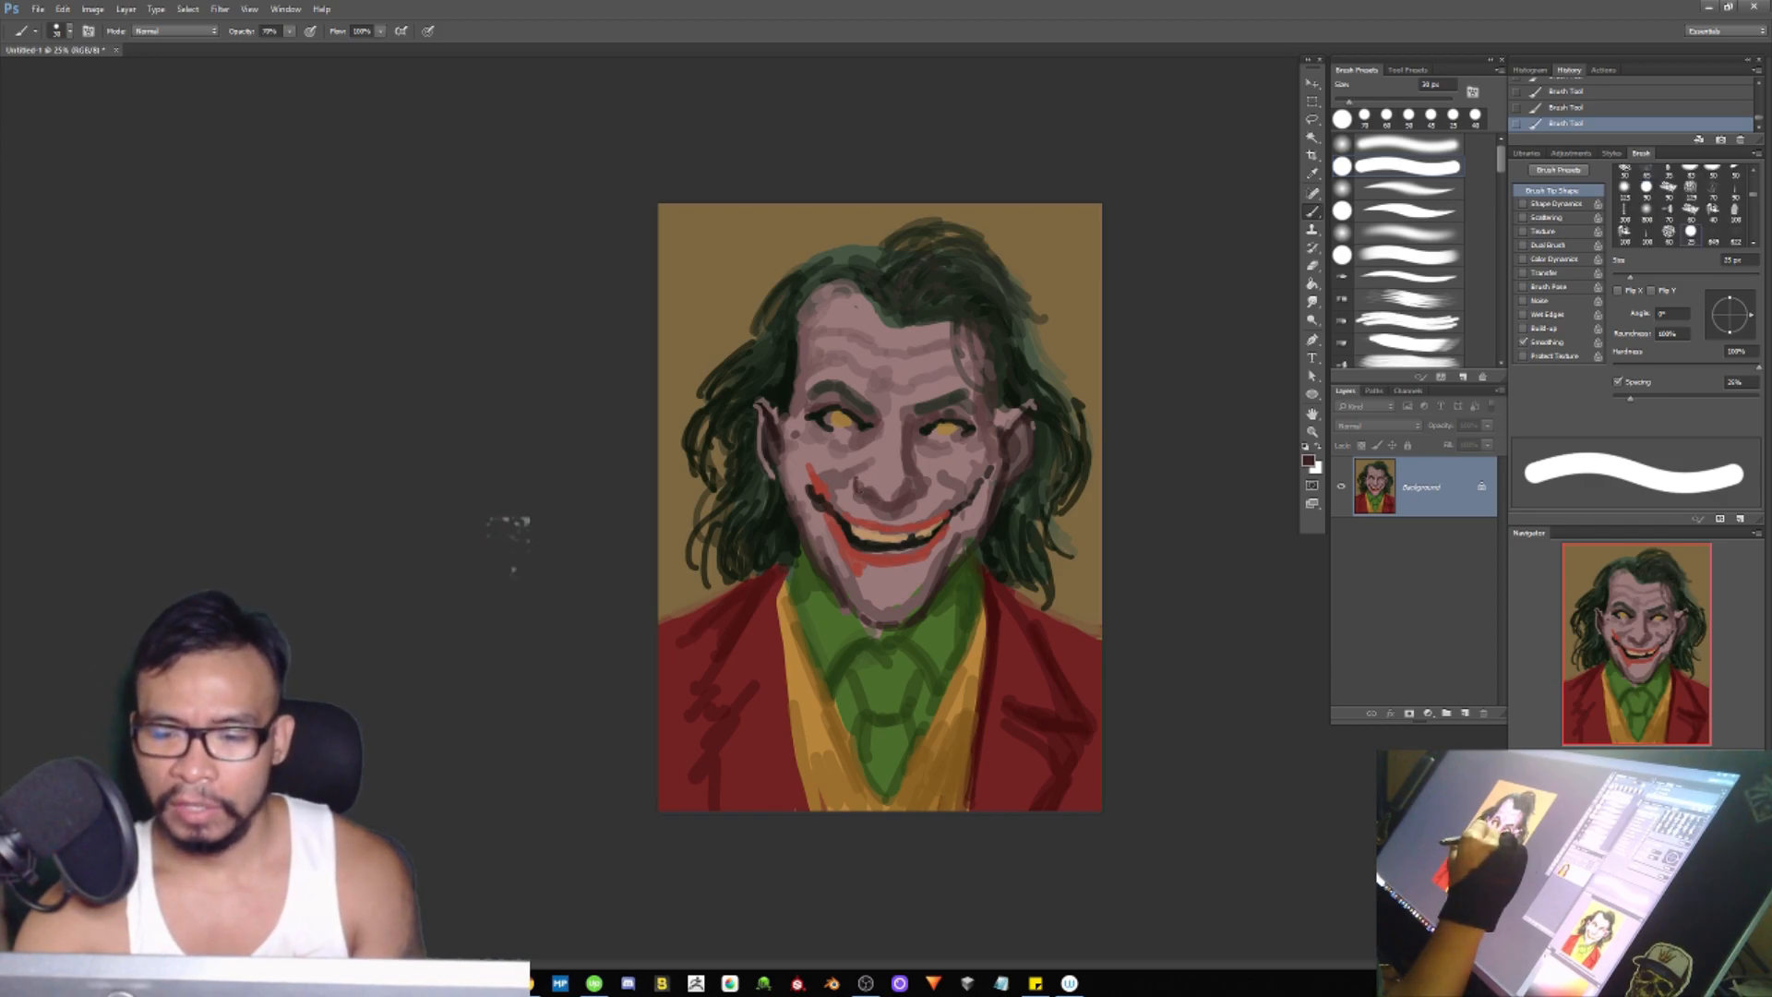
{"action": "key", "text": "["}
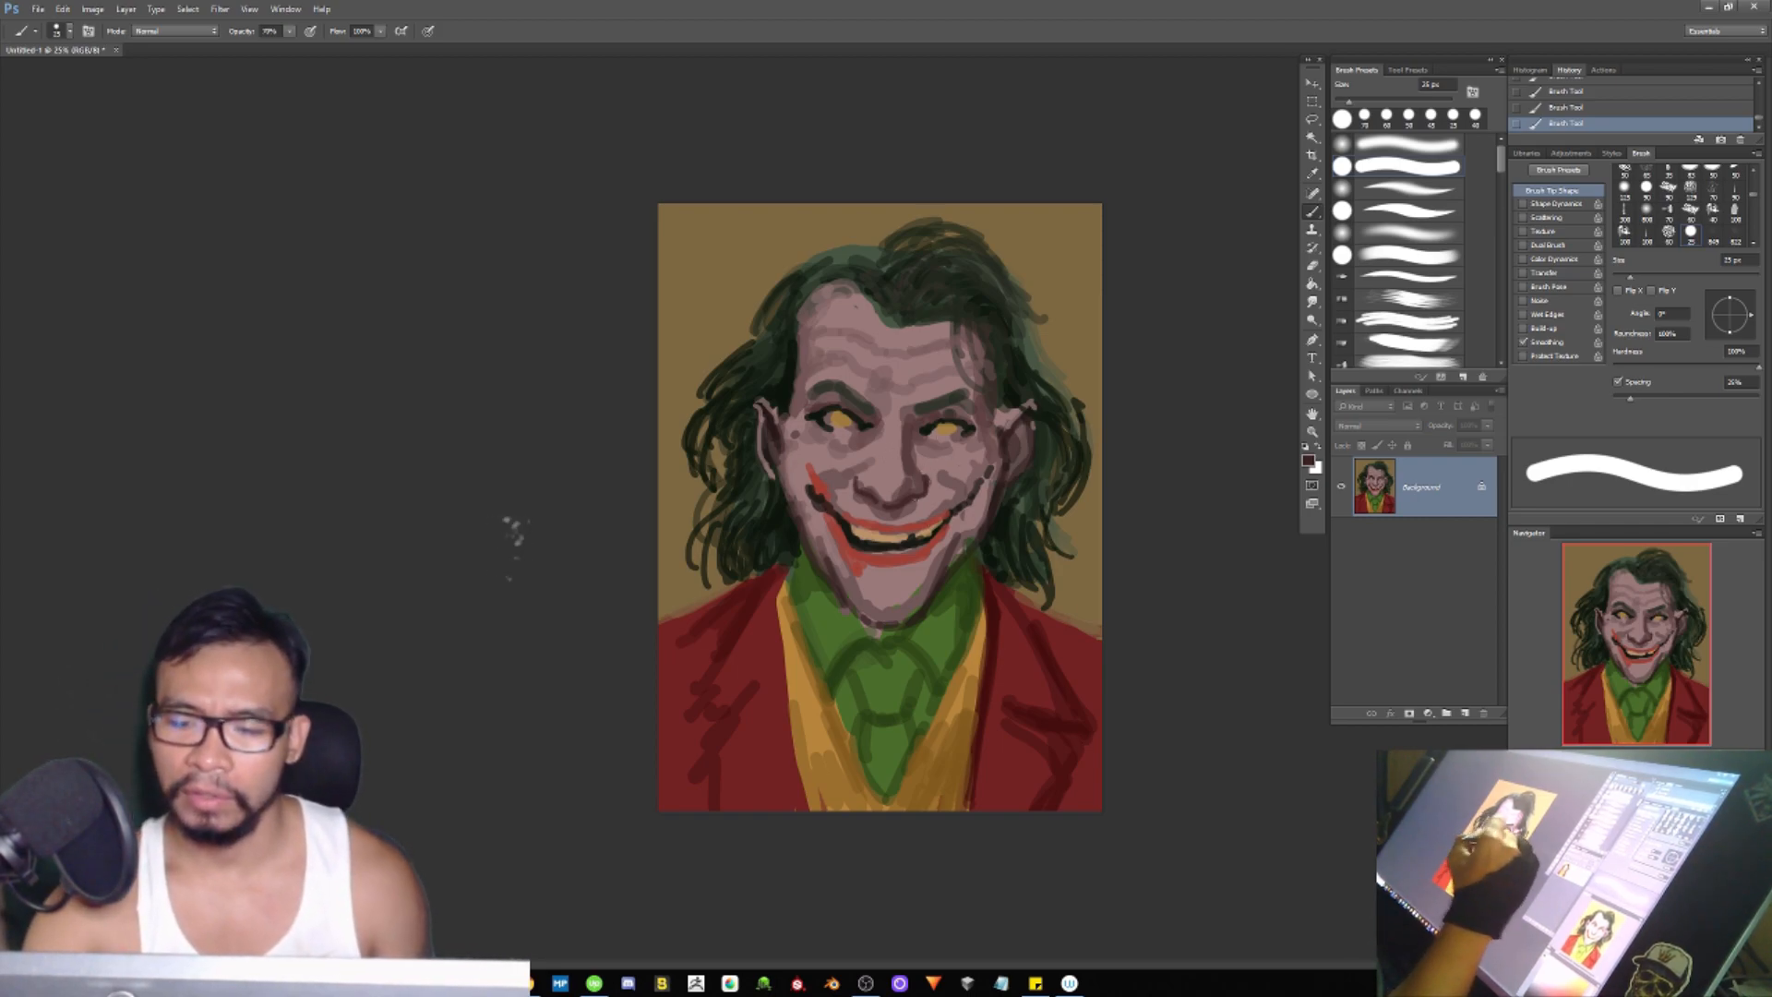
Step: Repaint both lips and the makeup at the mouth corners in sampled light and dark reds with a 30 px brush
{"action": "left_click", "coordinate": [887, 552], "text": "alt"}
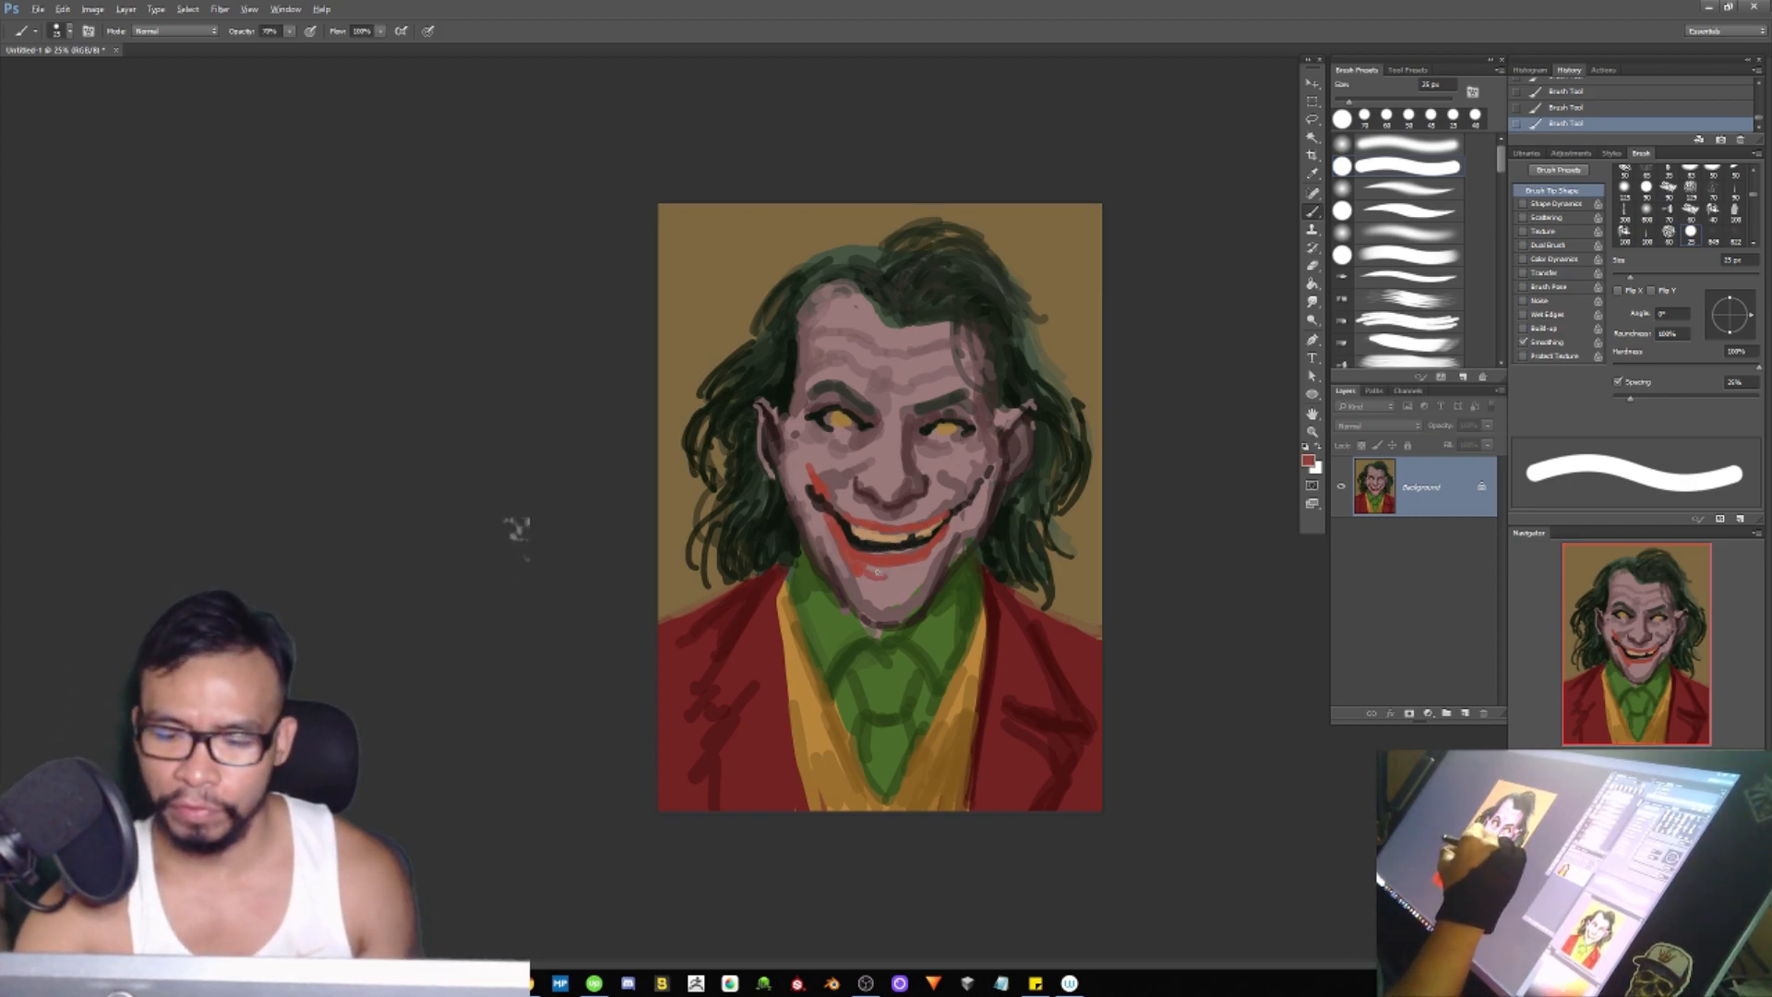
{"action": "left_click", "coordinate": [931, 551], "text": "alt"}
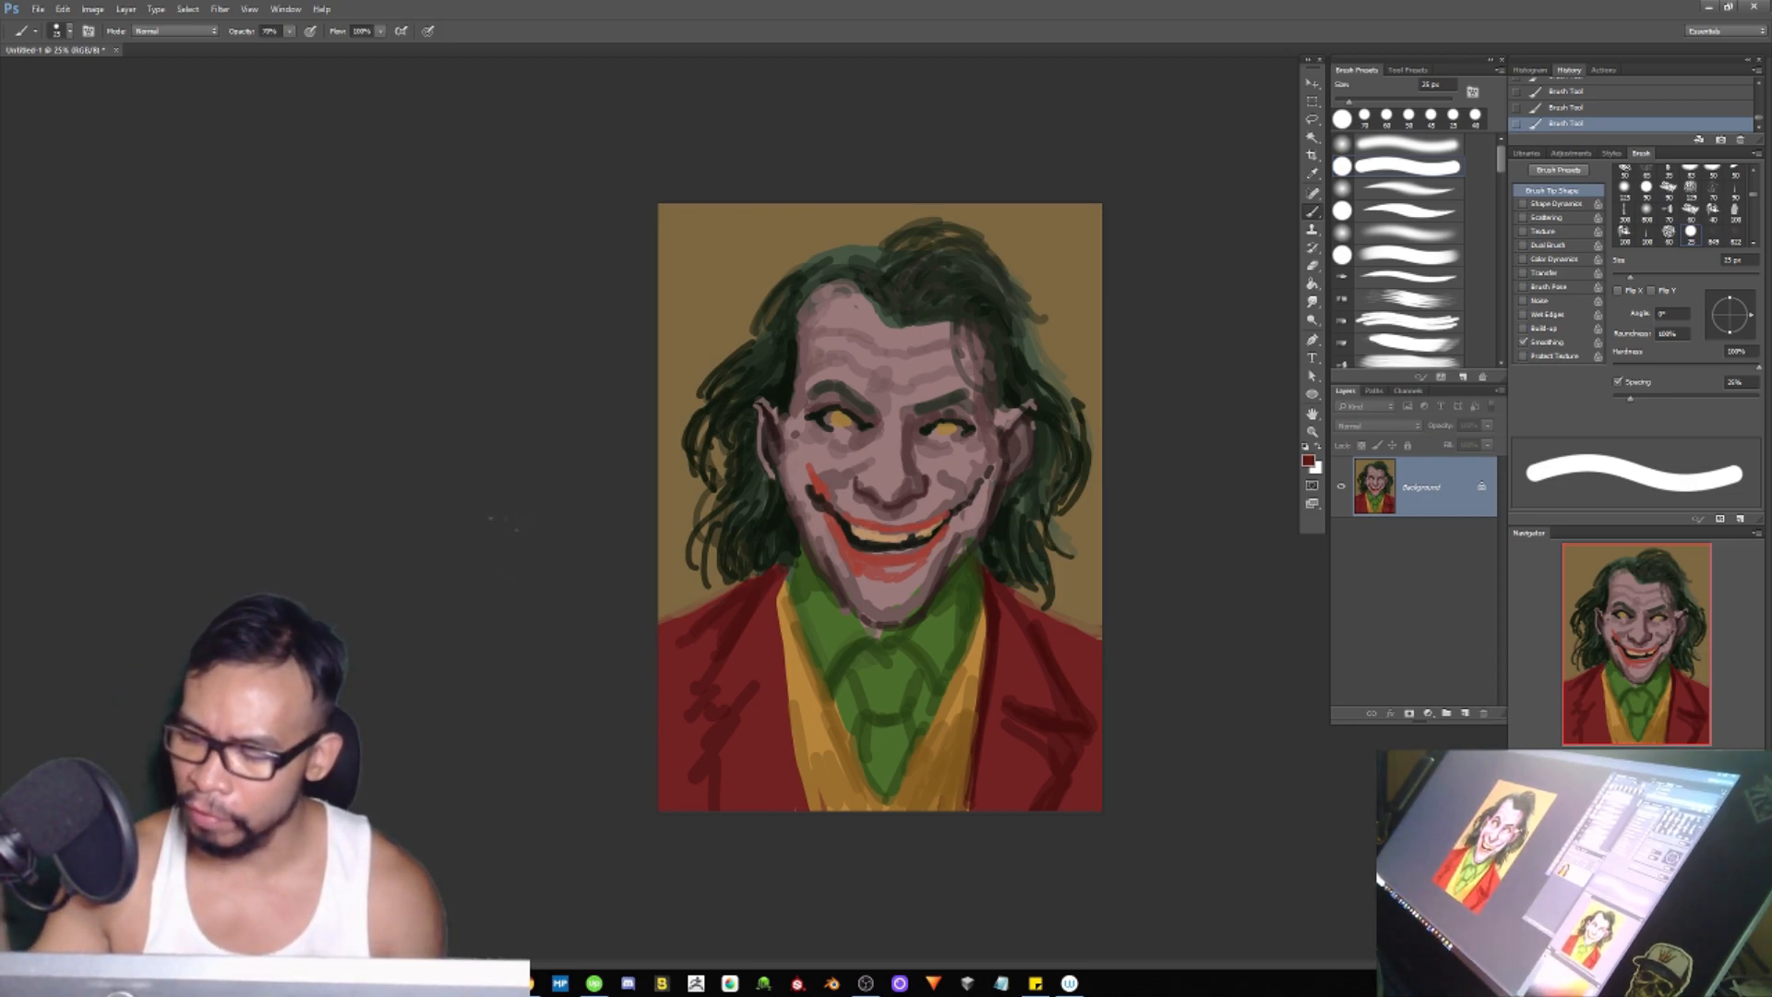
{"action": "key", "text": "]"}
{"action": "left_click_drag", "start_coordinate": [851, 555], "coordinate": [935, 553]}
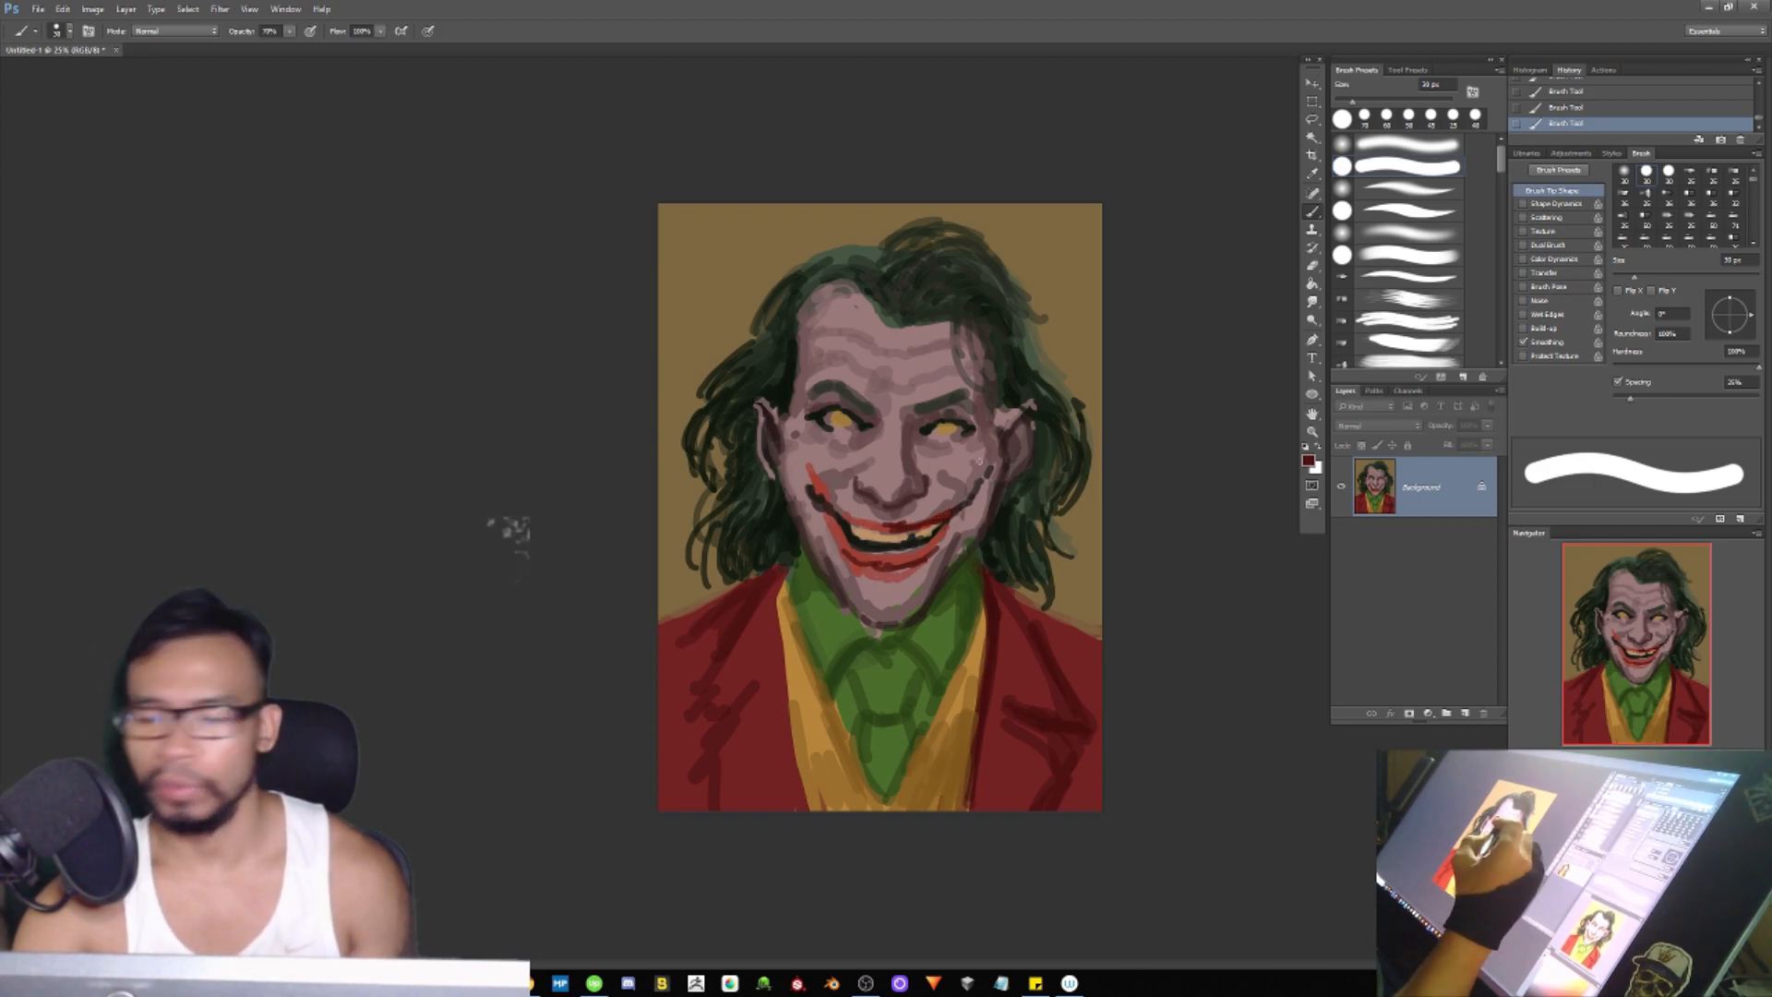
{"action": "left_click", "coordinate": [826, 485], "text": "alt"}
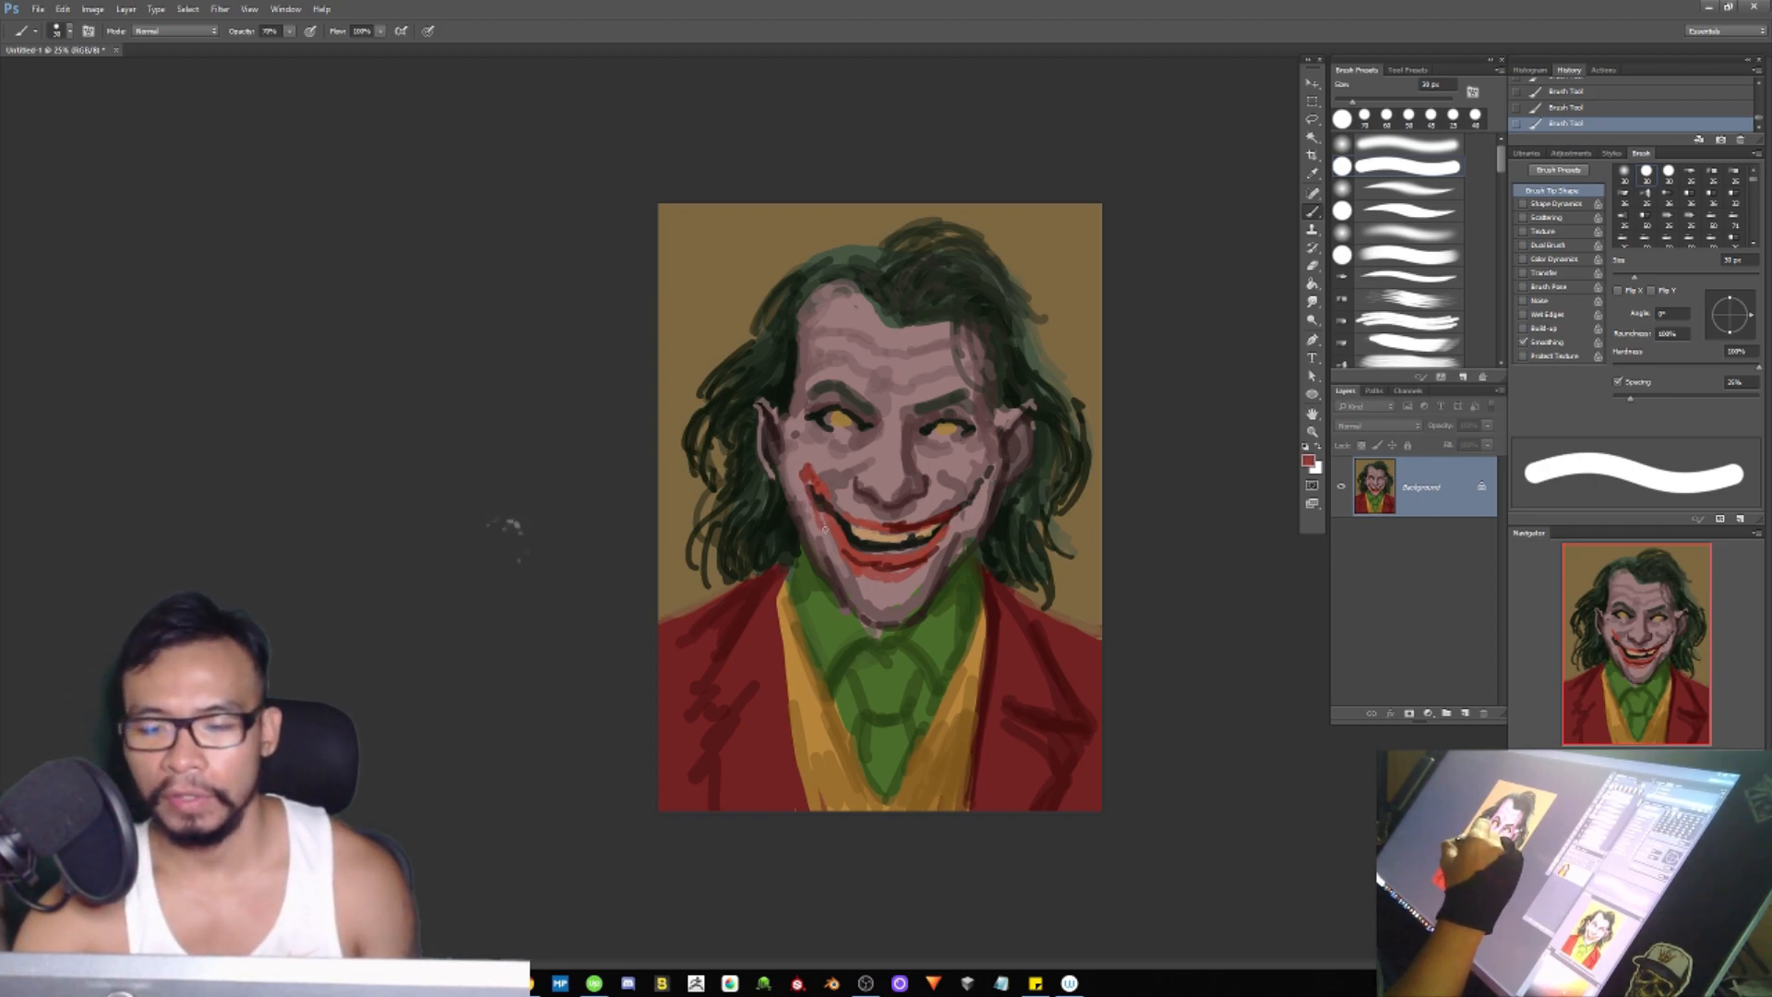
{"action": "left_click", "coordinate": [947, 509], "text": "alt"}
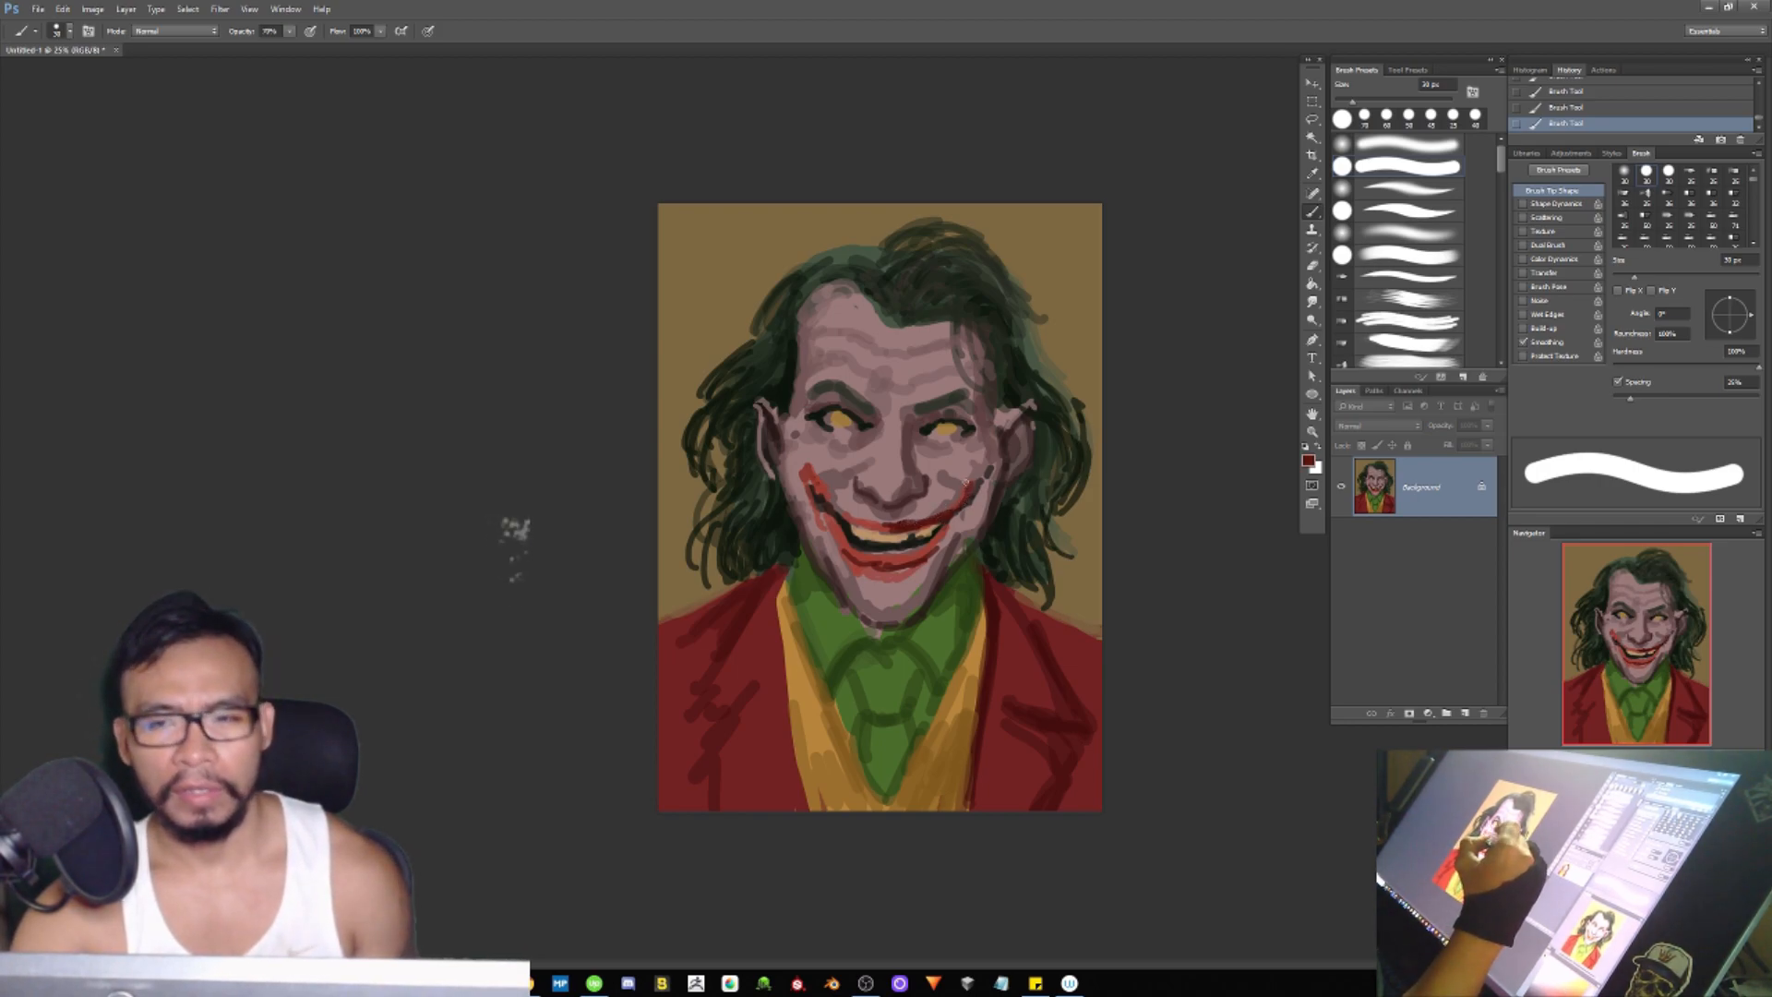
Step: Sample the near-black hair colour and add strands over the crown and down the right-hand hair to the shoulder
{"action": "left_click", "coordinate": [1012, 380], "text": "alt"}
{"action": "mouse_move", "coordinate": [1018, 404]}
{"action": "left_mouse_down"}
{"action": "mouse_move", "coordinate": [1082, 473]}
{"action": "mouse_move", "coordinate": [1076, 403]}
{"action": "mouse_move", "coordinate": [1077, 502]}
{"action": "left_mouse_up"}
{"action": "left_click_drag", "start_coordinate": [1081, 423], "coordinate": [1080, 499]}
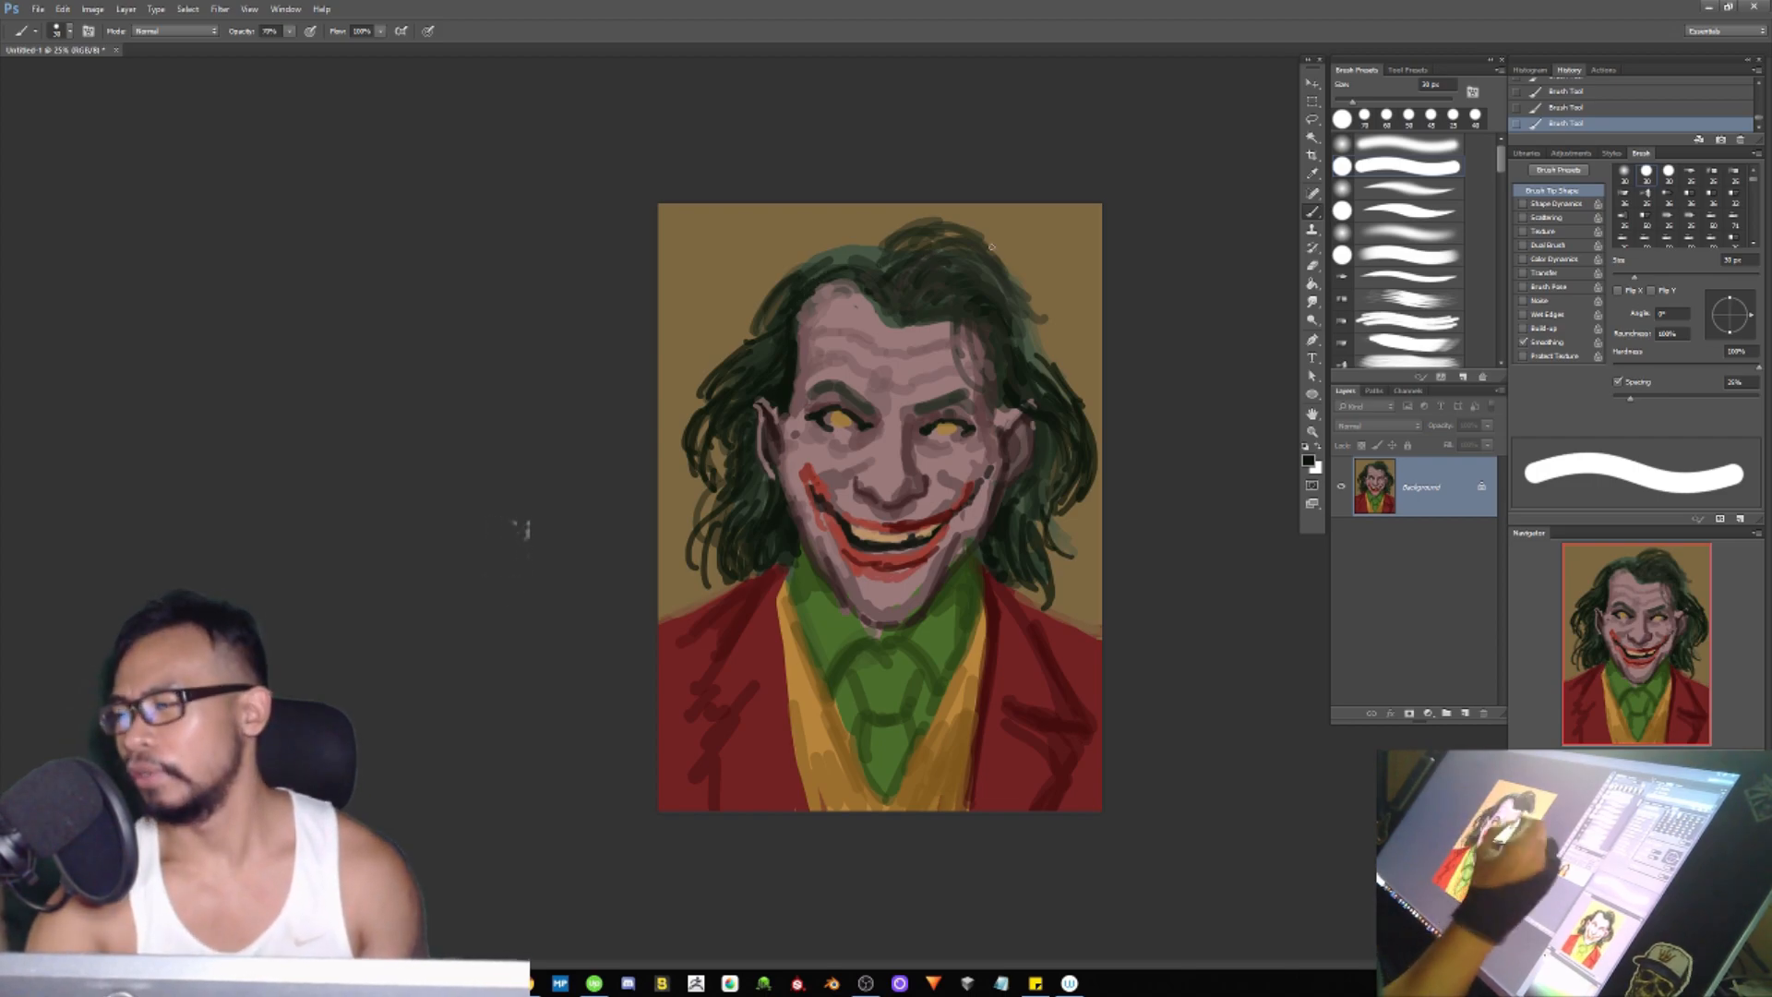
{"action": "left_click_drag", "start_coordinate": [938, 266], "coordinate": [975, 257]}
{"action": "left_click_drag", "start_coordinate": [925, 300], "coordinate": [1015, 261]}
{"action": "left_click_drag", "start_coordinate": [1023, 390], "coordinate": [1030, 406]}
{"action": "mouse_move", "coordinate": [1070, 491]}
{"action": "left_mouse_down"}
{"action": "mouse_move", "coordinate": [1056, 565]}
{"action": "mouse_move", "coordinate": [1030, 529]}
{"action": "mouse_move", "coordinate": [1050, 624]}
{"action": "left_mouse_up"}
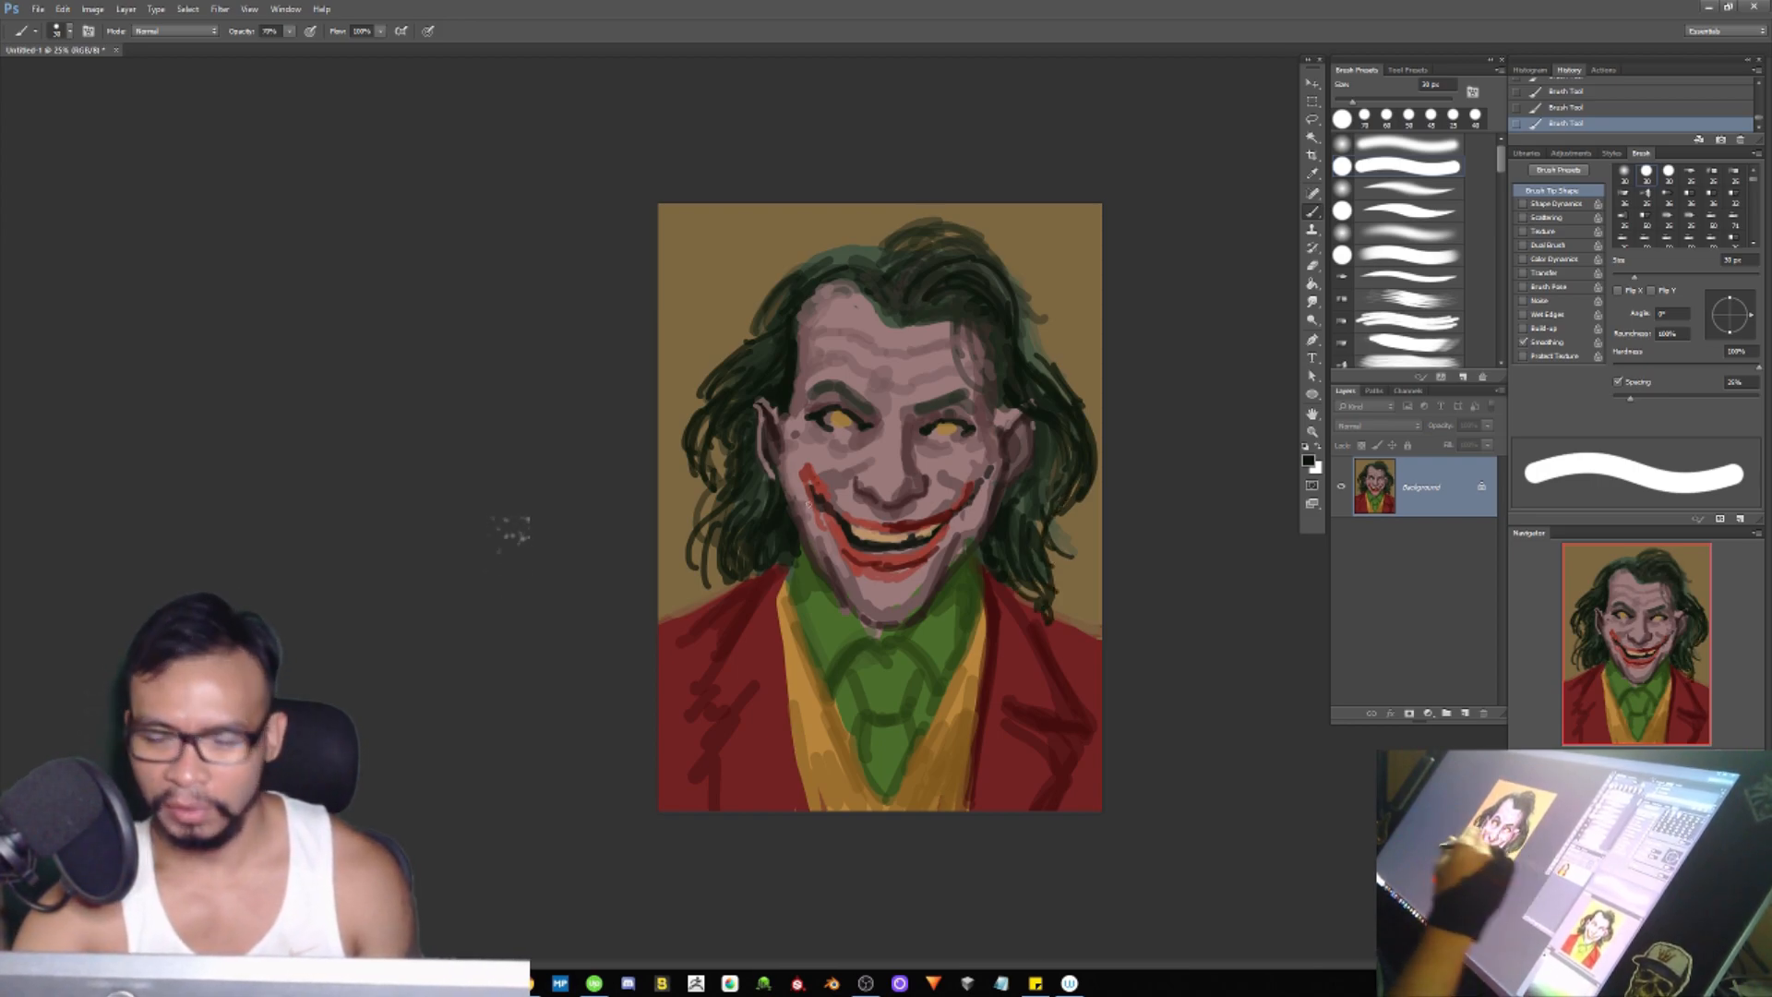
Step: Add strands to the lower left-hand hair and paint light green highlights along both outer hair edges
{"action": "mouse_move", "coordinate": [746, 555]}
{"action": "left_mouse_down"}
{"action": "mouse_move", "coordinate": [700, 605]}
{"action": "mouse_move", "coordinate": [766, 558]}
{"action": "left_mouse_up"}
{"action": "left_click_drag", "start_coordinate": [740, 498], "coordinate": [715, 581]}
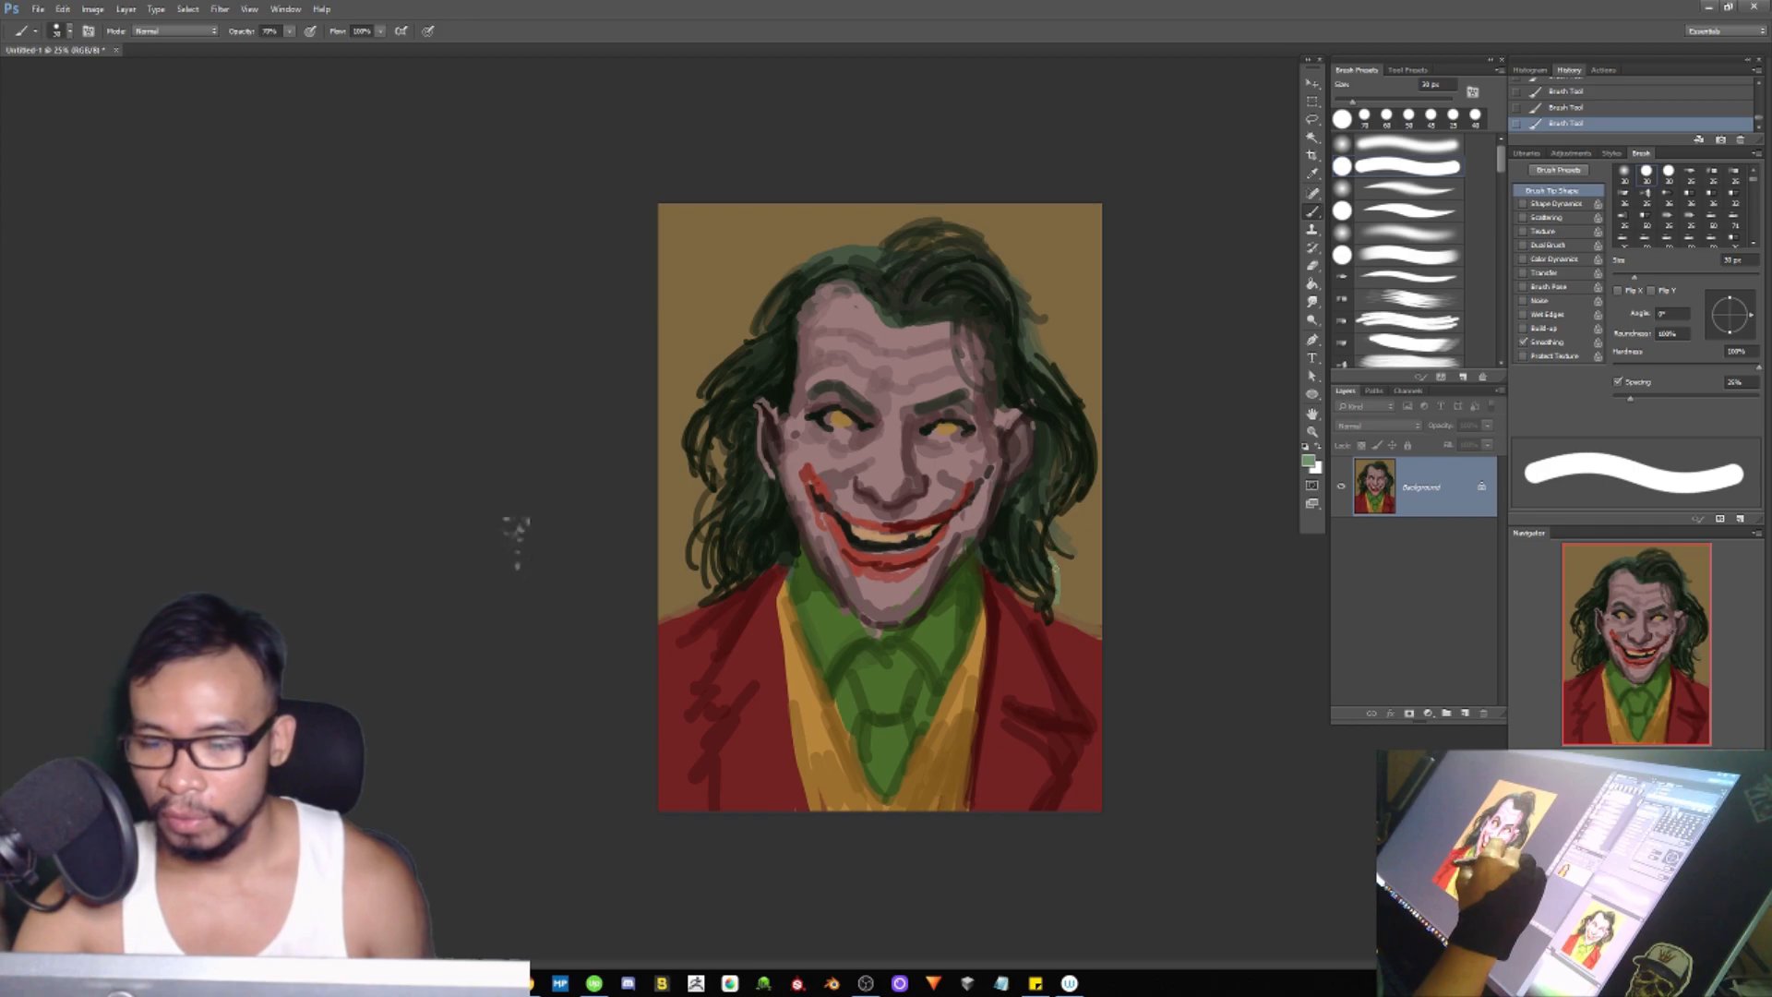
{"action": "key", "text": "bracketleft"}
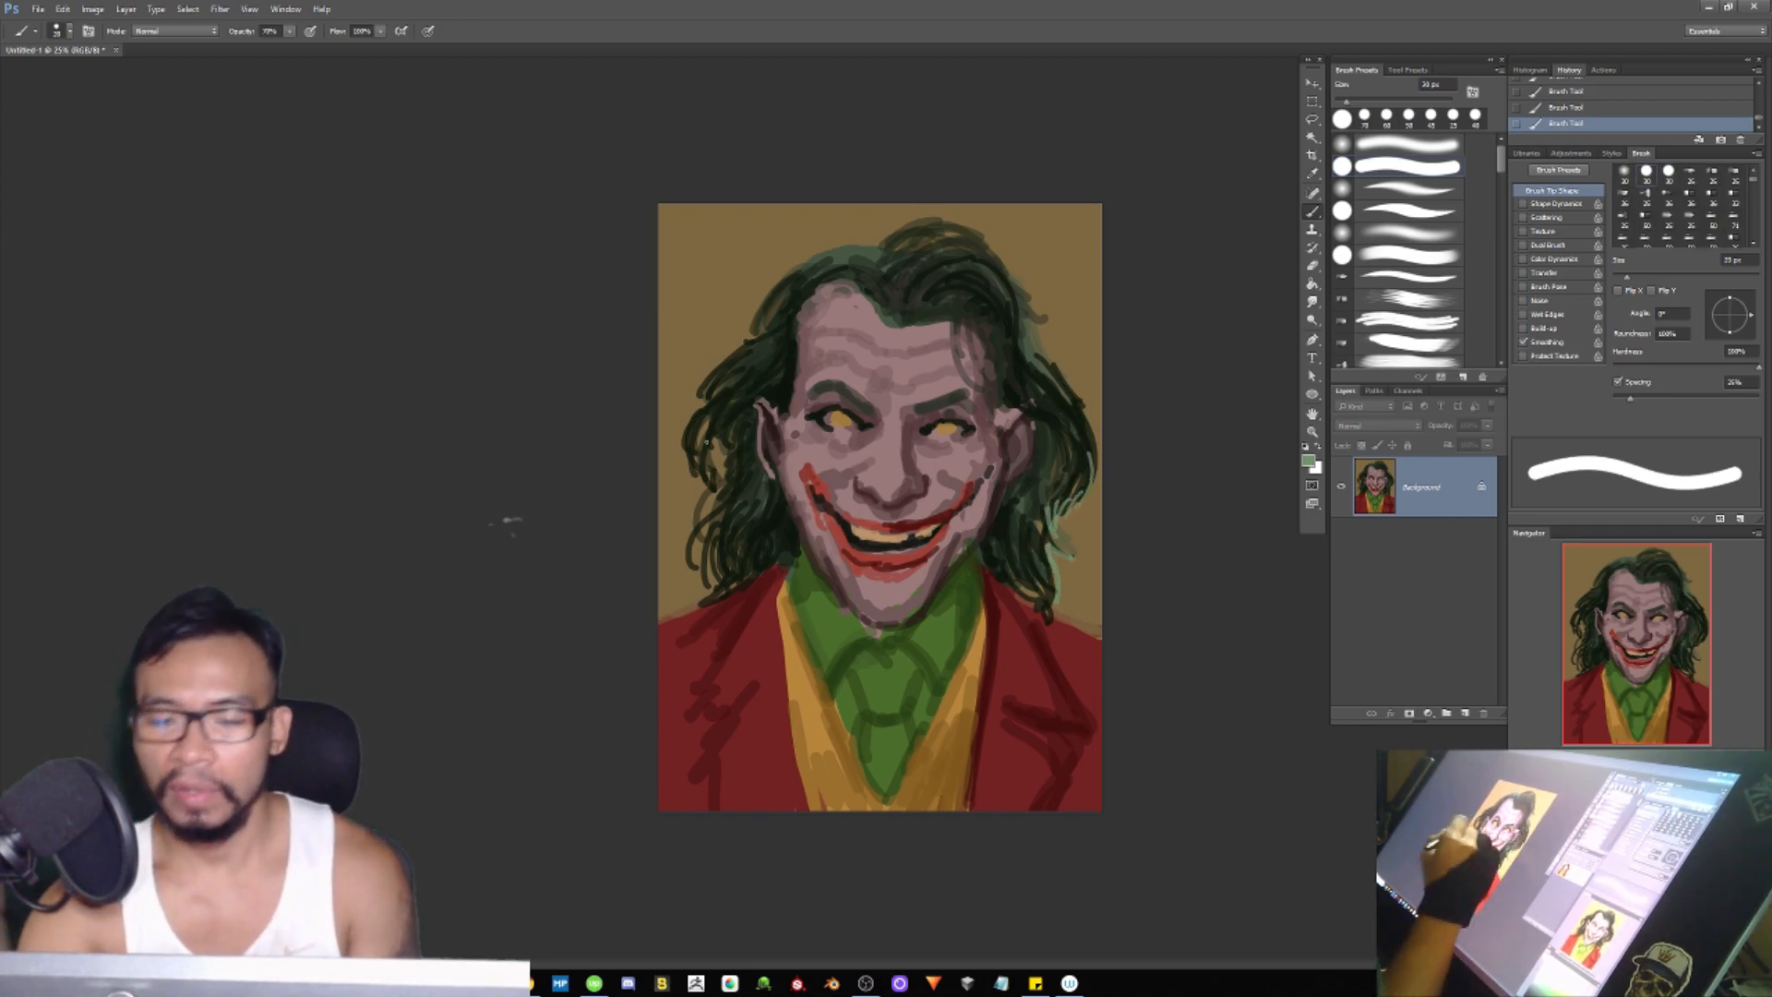
{"action": "left_click_drag", "start_coordinate": [704, 409], "coordinate": [685, 453]}
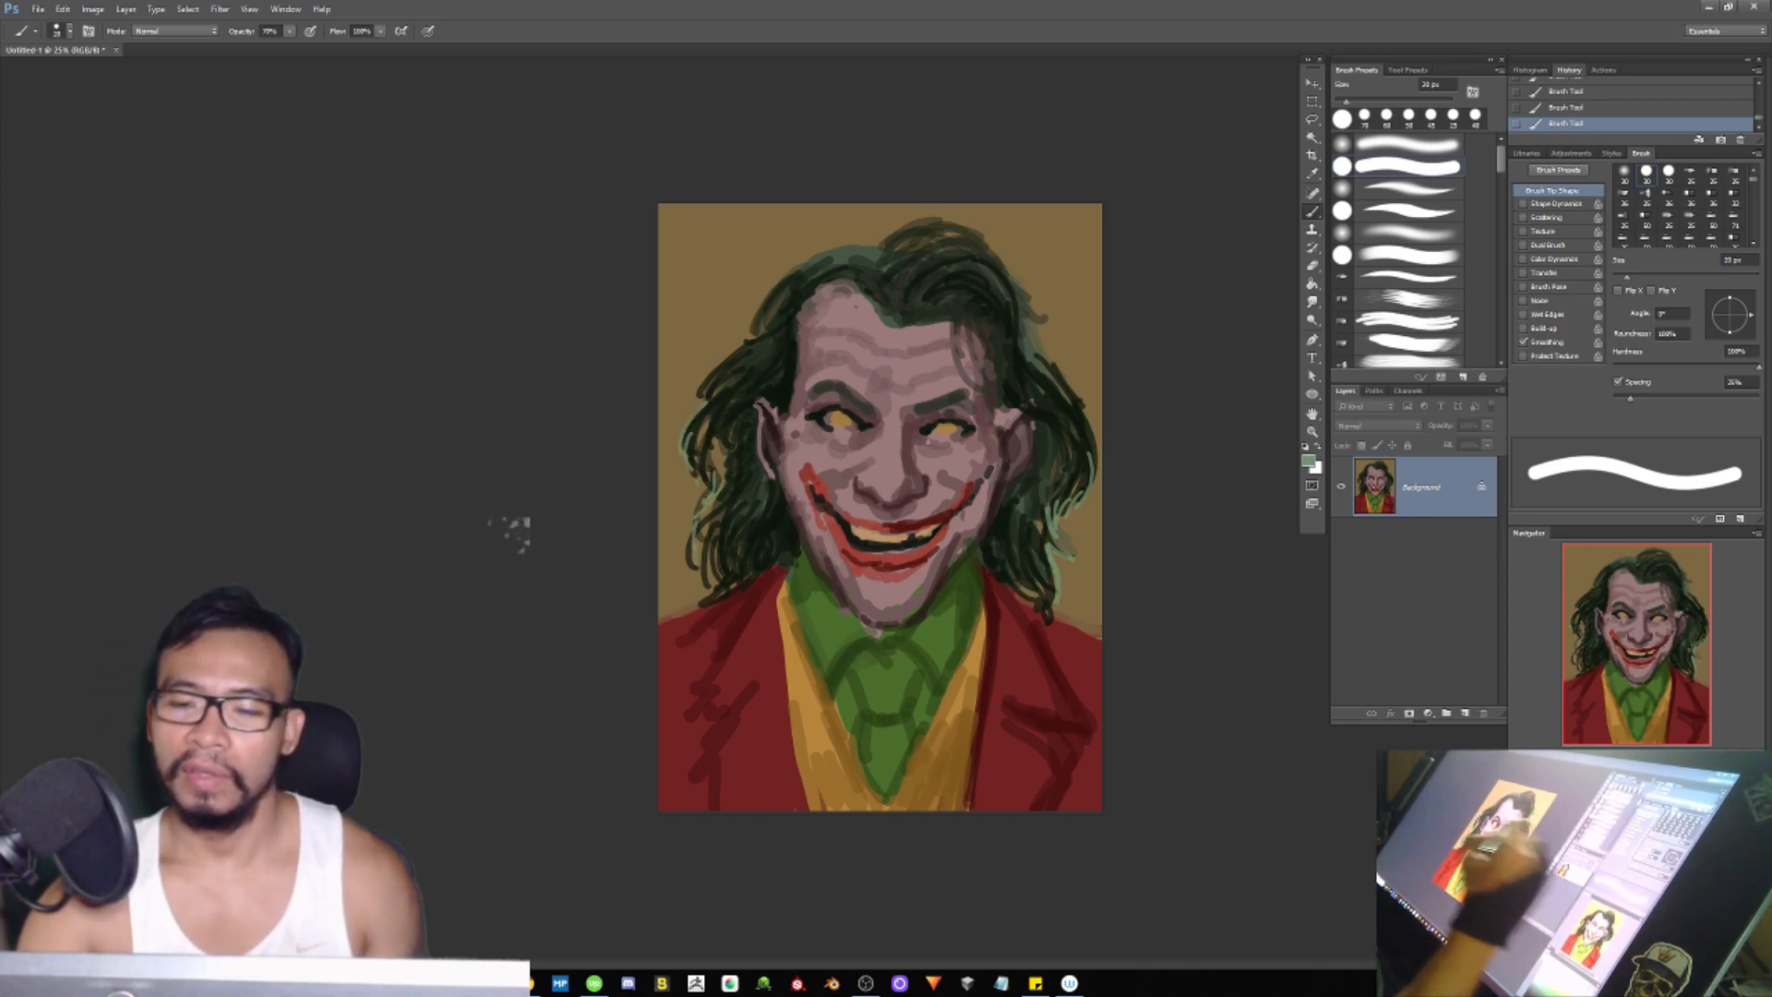
Step: Sample tones around the face and darken the upper outlines of both eyes in near-black
{"action": "left_click", "coordinate": [967, 499], "text": "alt"}
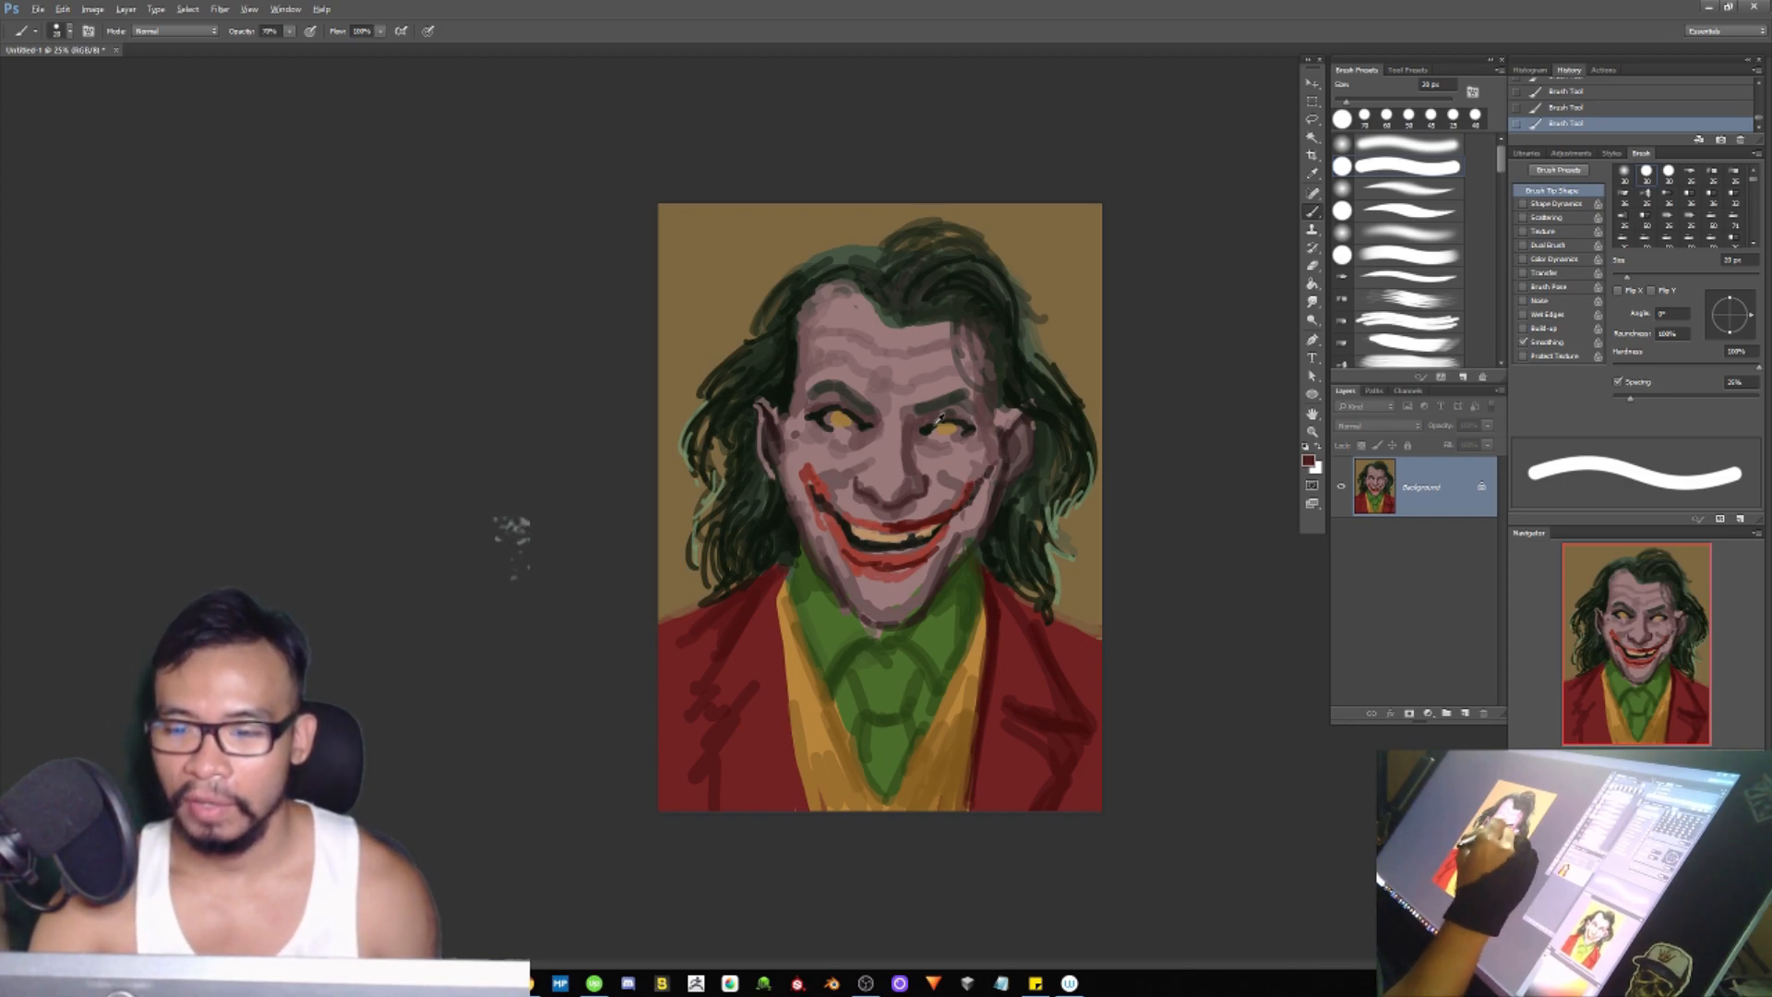
{"action": "left_click", "coordinate": [831, 416], "text": "alt"}
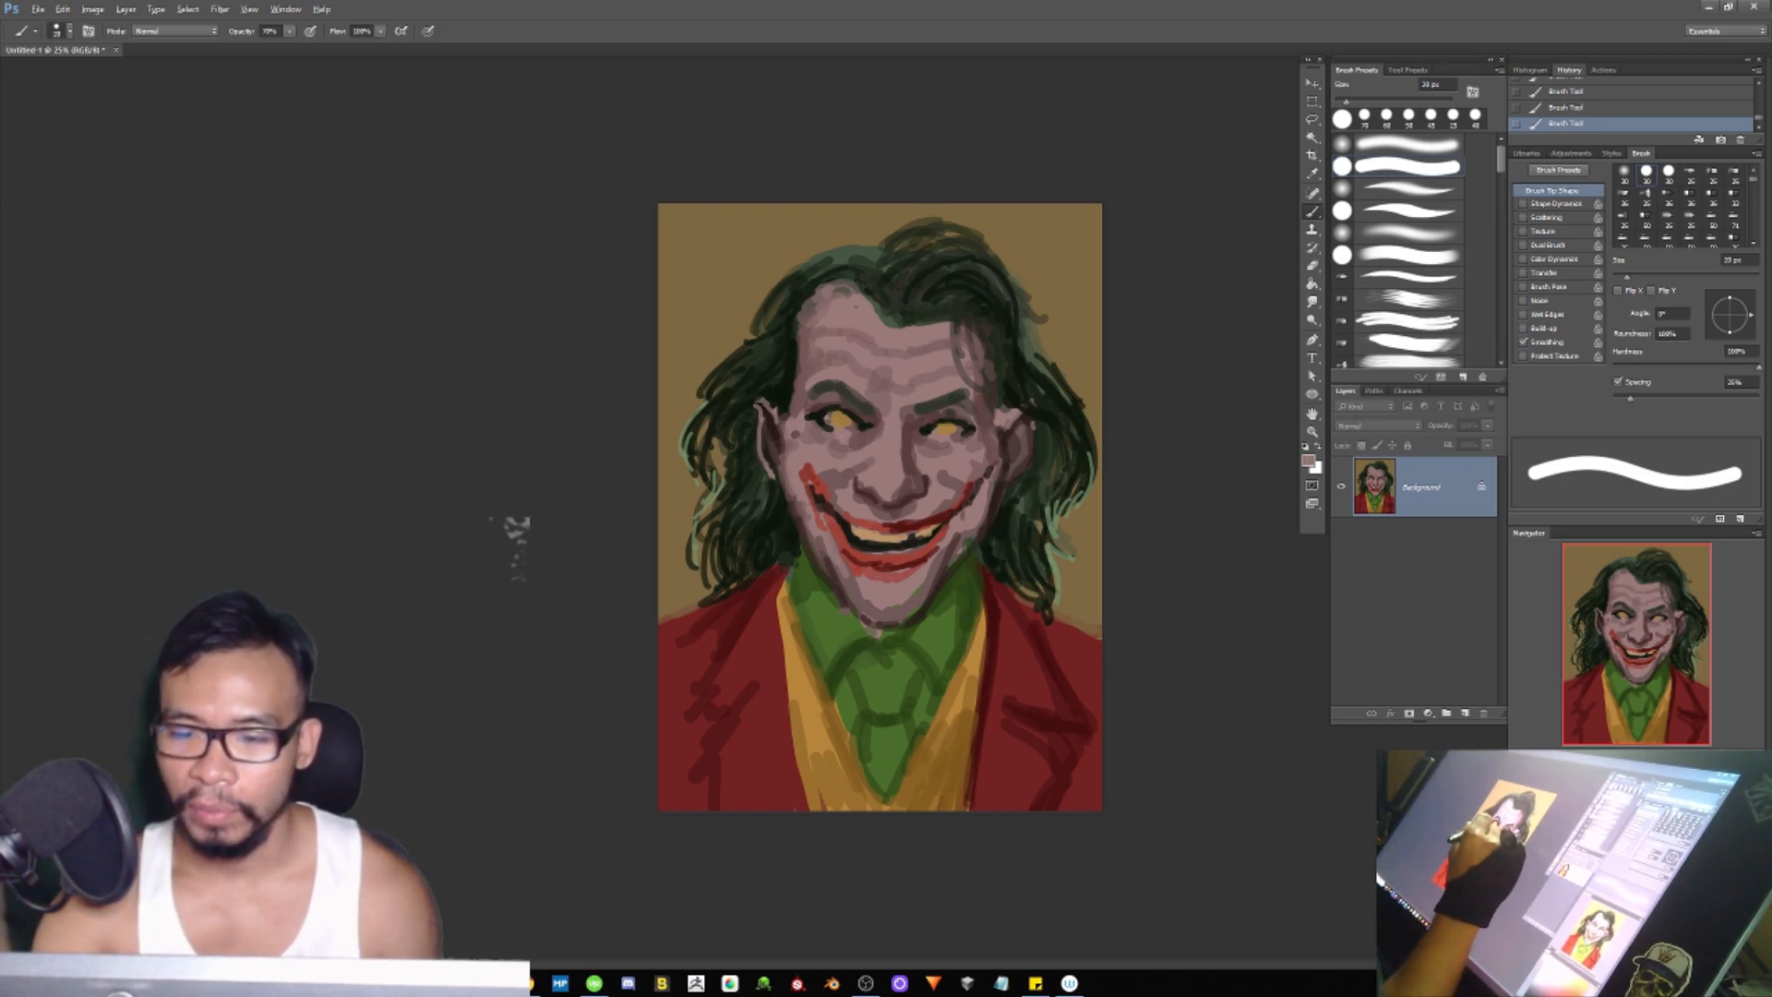
{"action": "left_click", "coordinate": [827, 409], "text": "alt"}
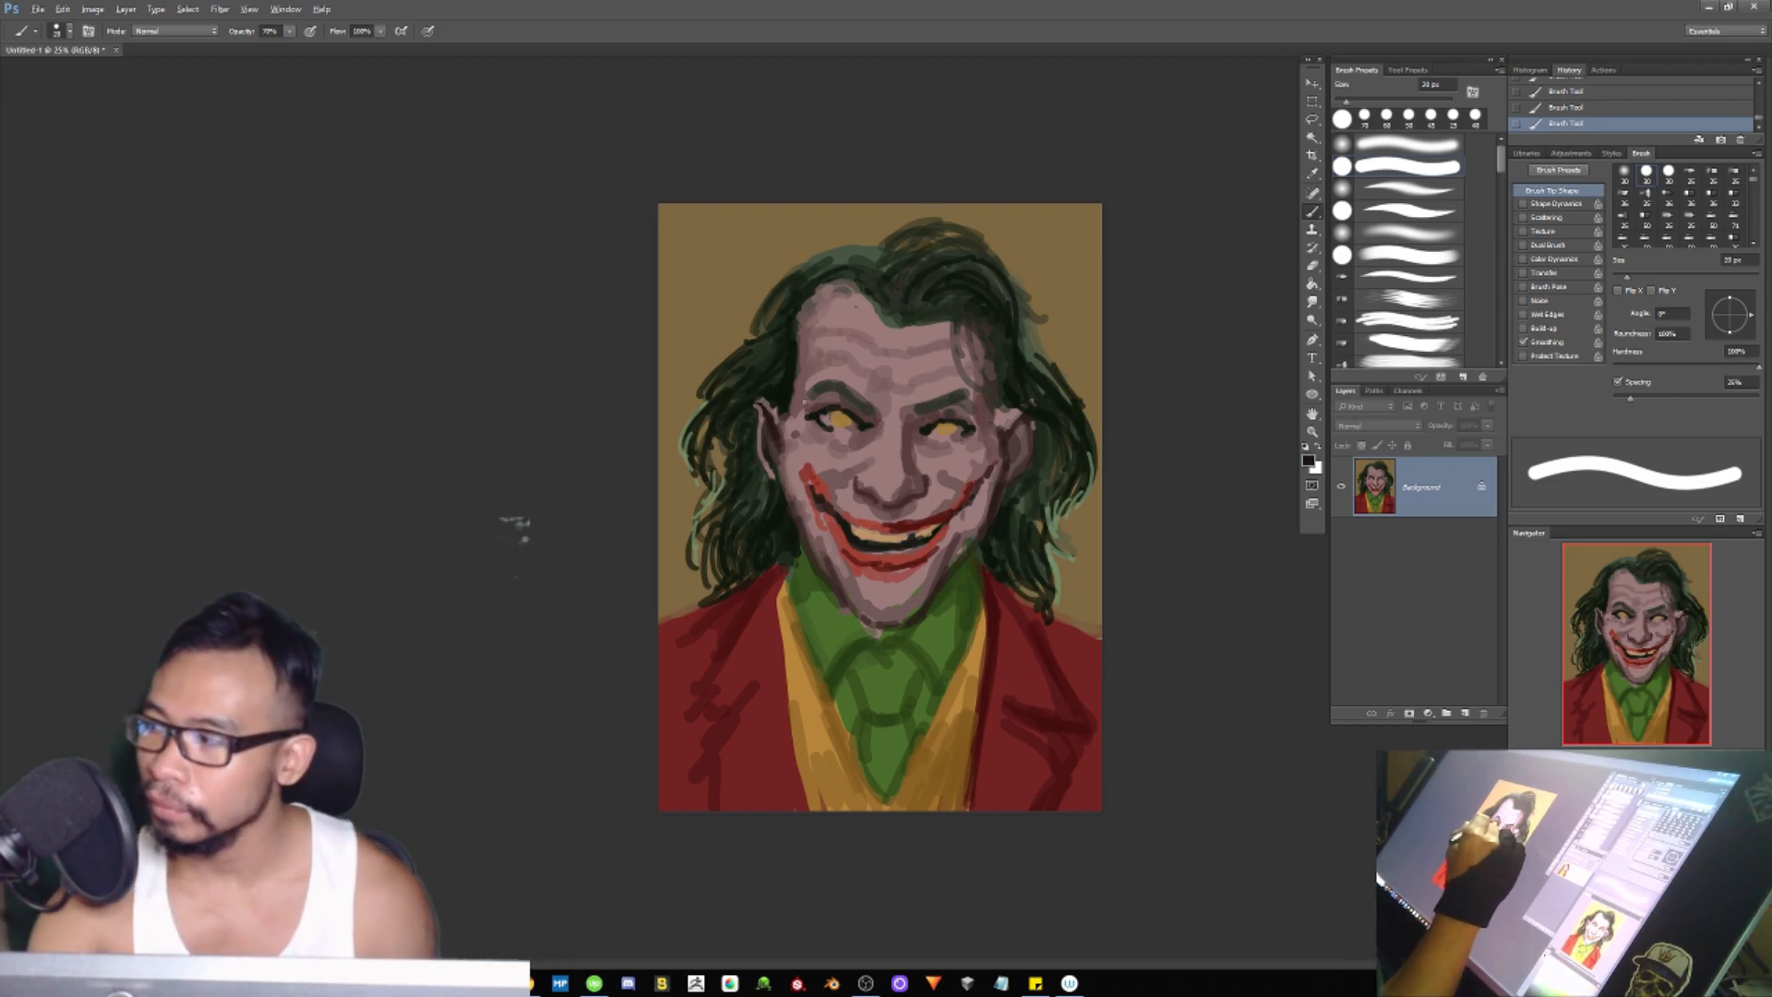
{"action": "mouse_move", "coordinate": [815, 401]}
{"action": "left_mouse_down"}
{"action": "mouse_move", "coordinate": [873, 425]}
{"action": "mouse_move", "coordinate": [973, 421]}
{"action": "mouse_move", "coordinate": [953, 419]}
{"action": "left_mouse_up"}
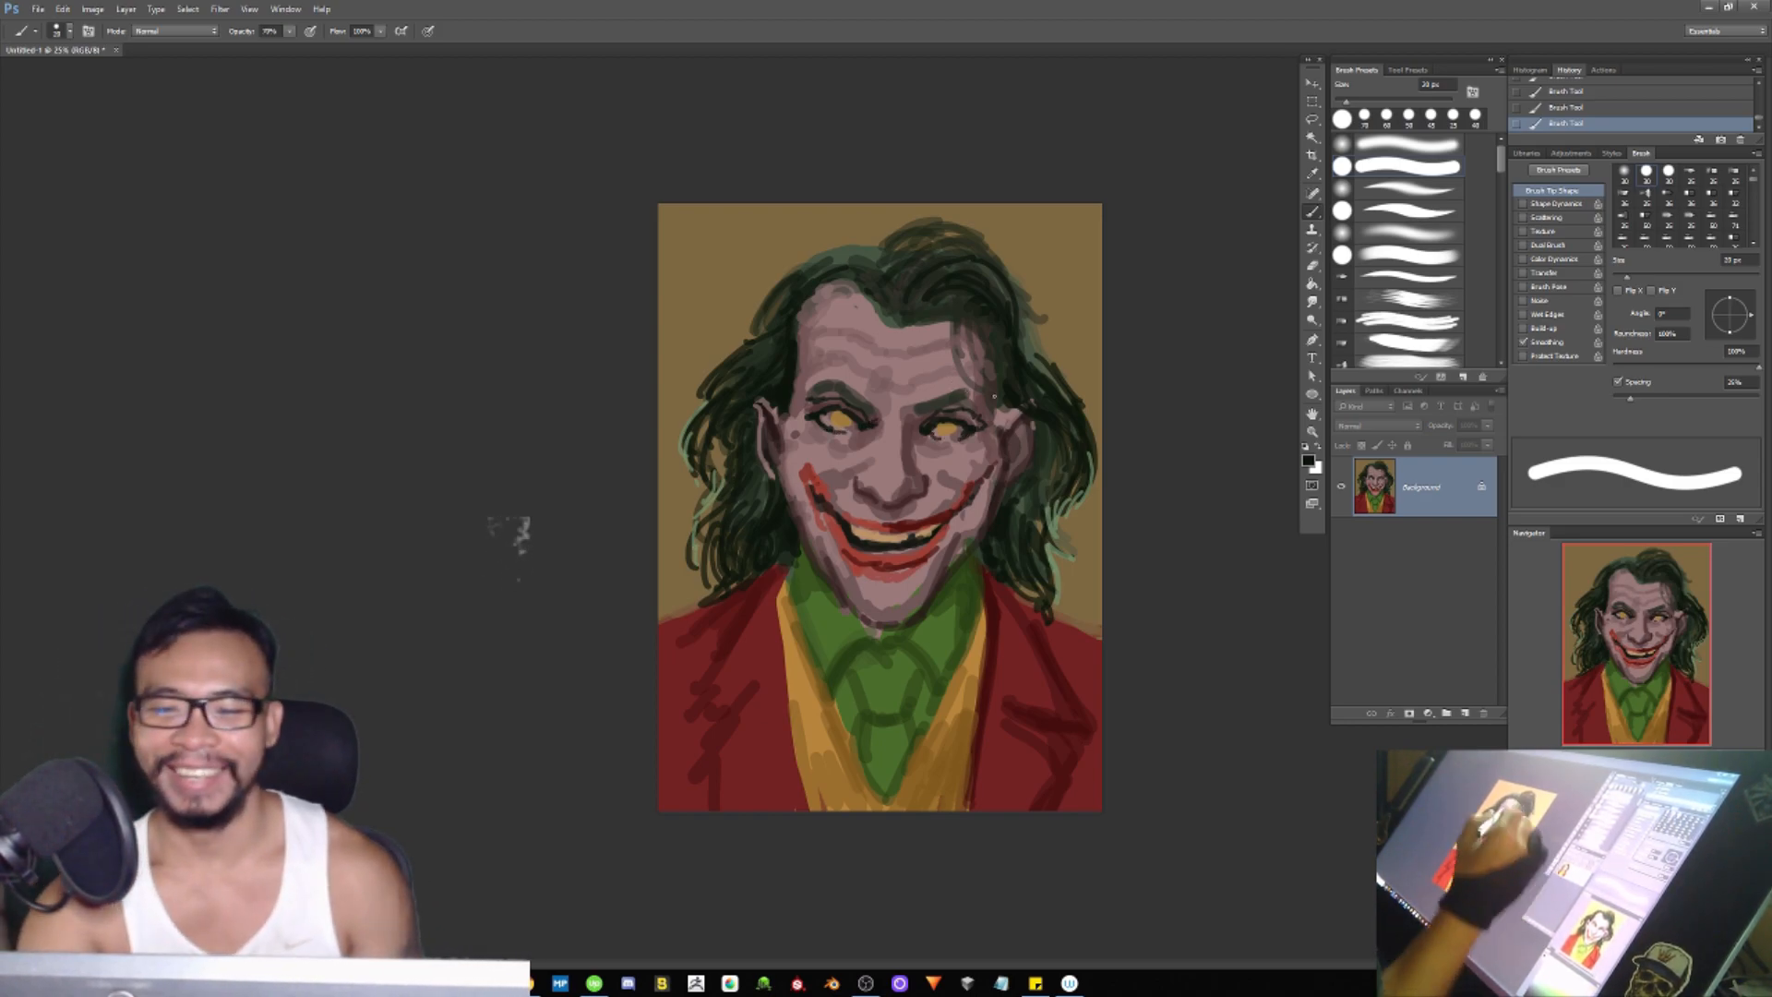
Step: Sample skin and shadow tones around the nose and refine the nose and cheek-fold shading with a 30 px brush
{"action": "left_click", "coordinate": [906, 497], "text": "alt"}
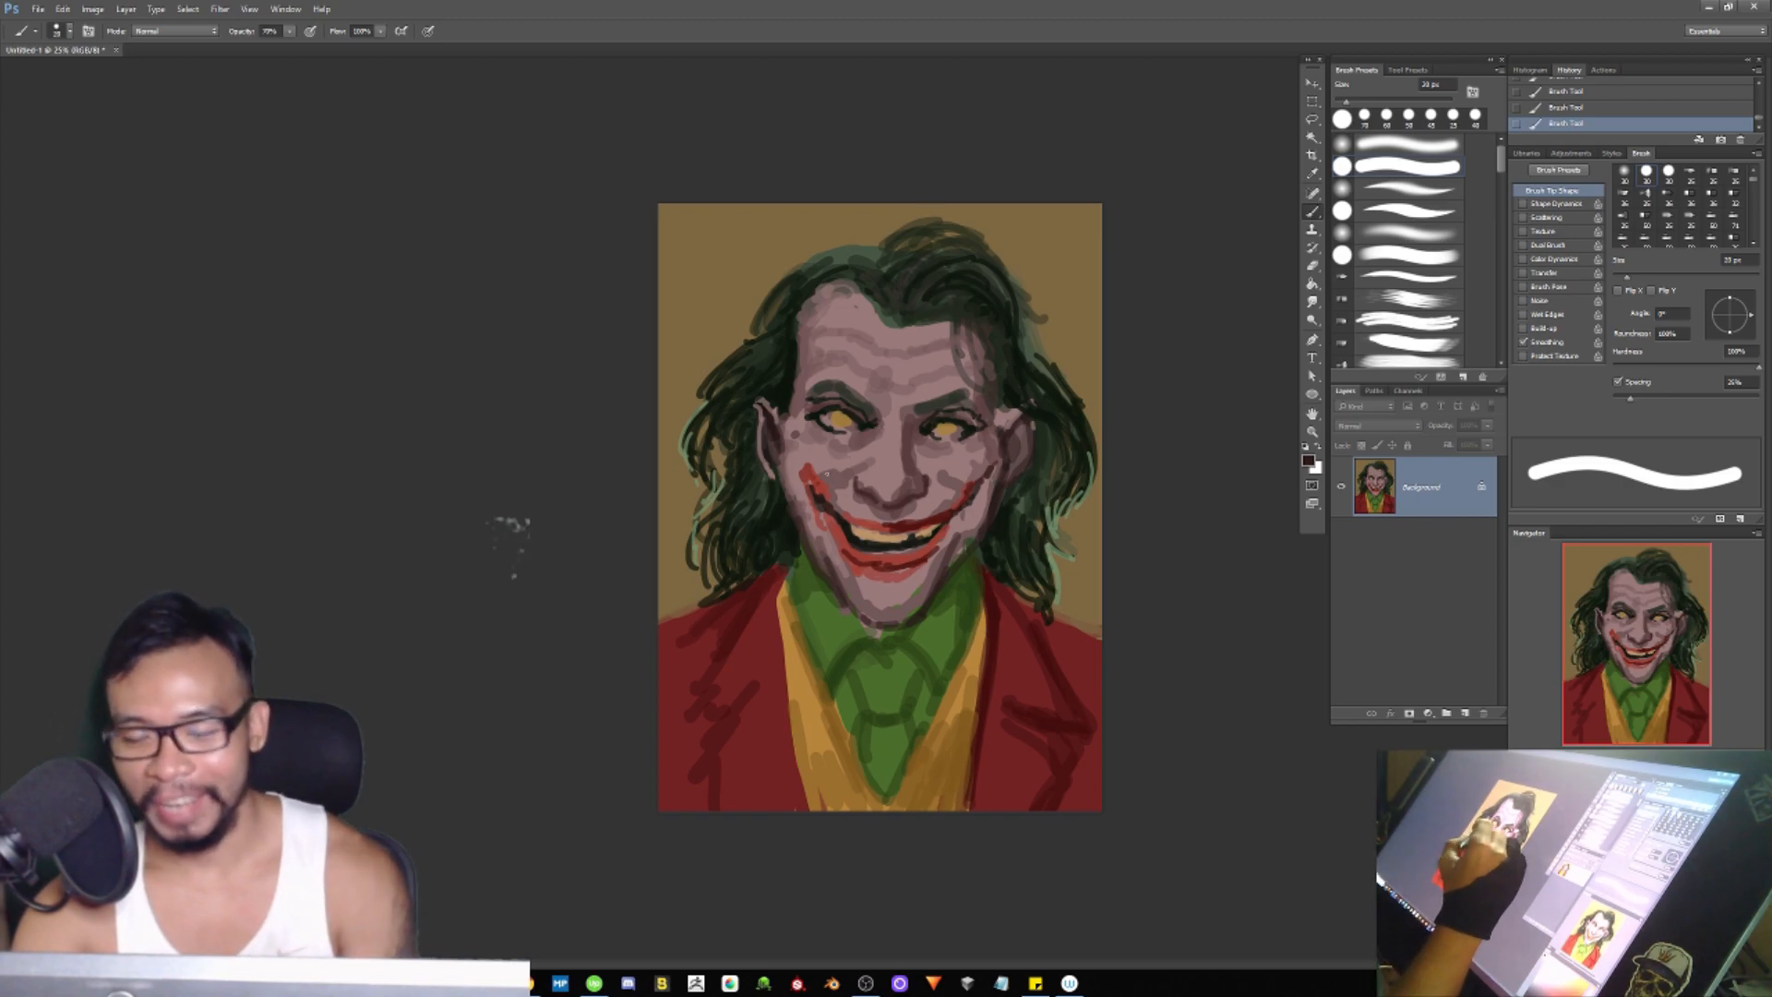
{"action": "key", "text": "bracketright"}
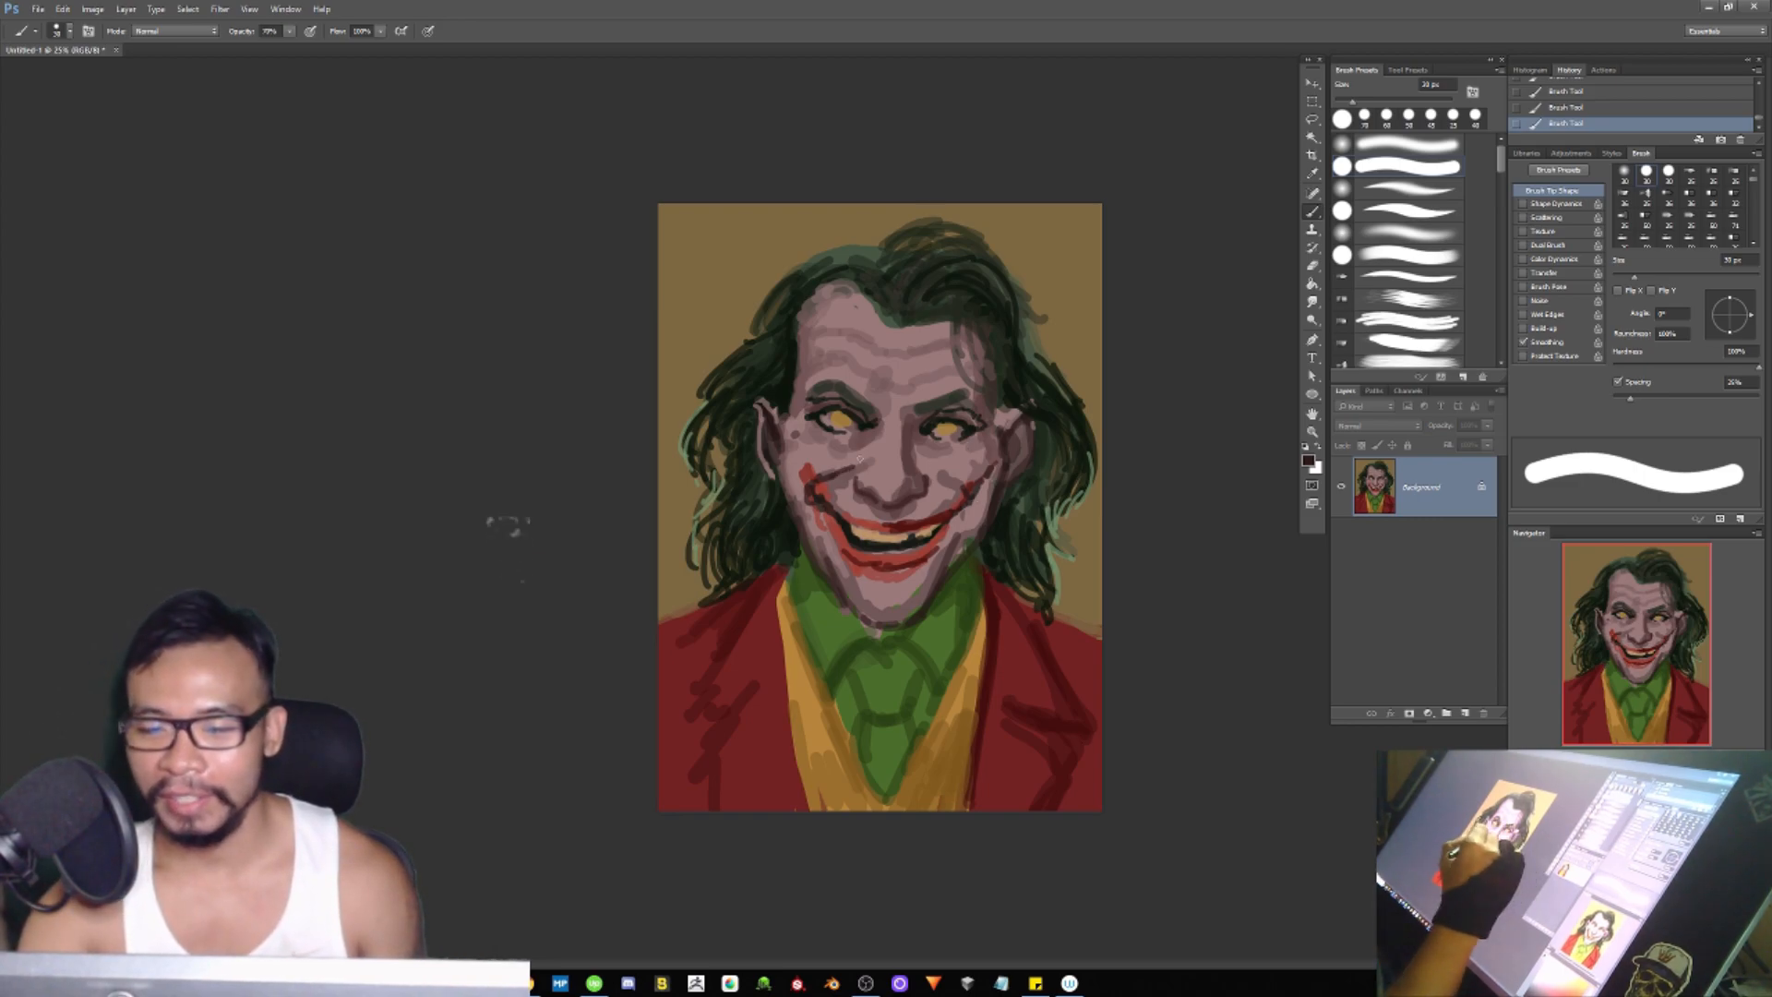
{"action": "left_click", "coordinate": [867, 461], "text": "alt"}
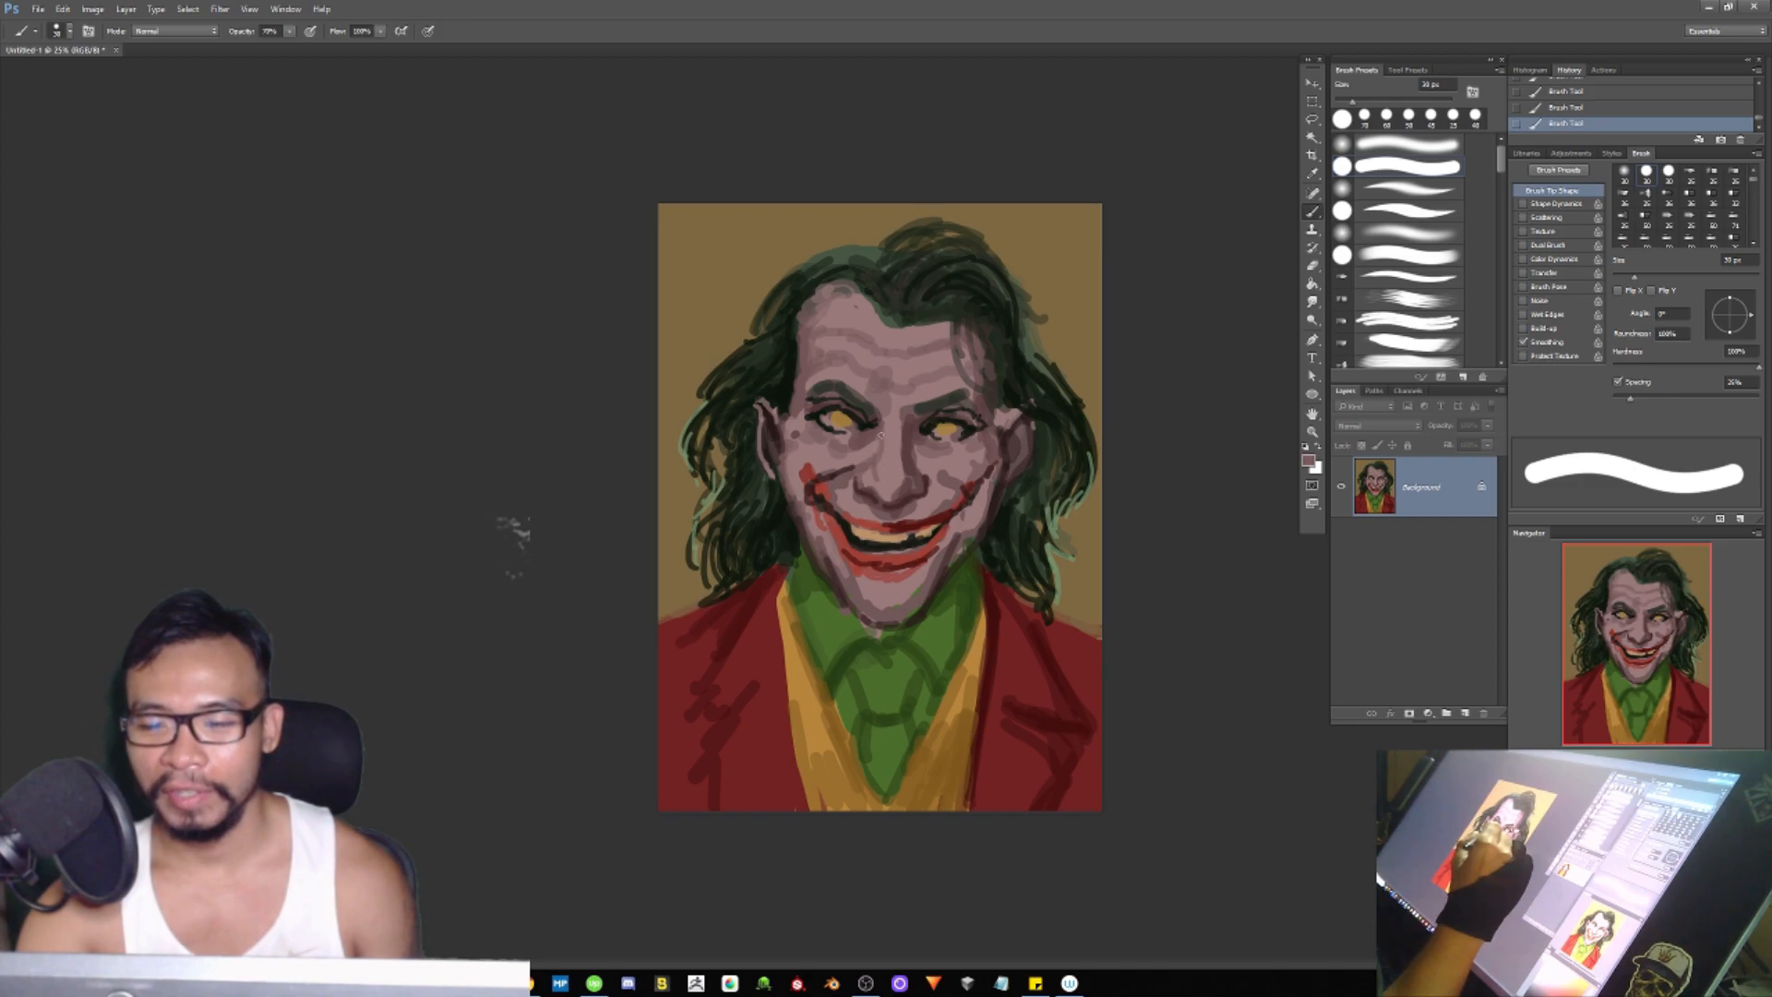
{"action": "left_click", "coordinate": [871, 476], "text": "alt"}
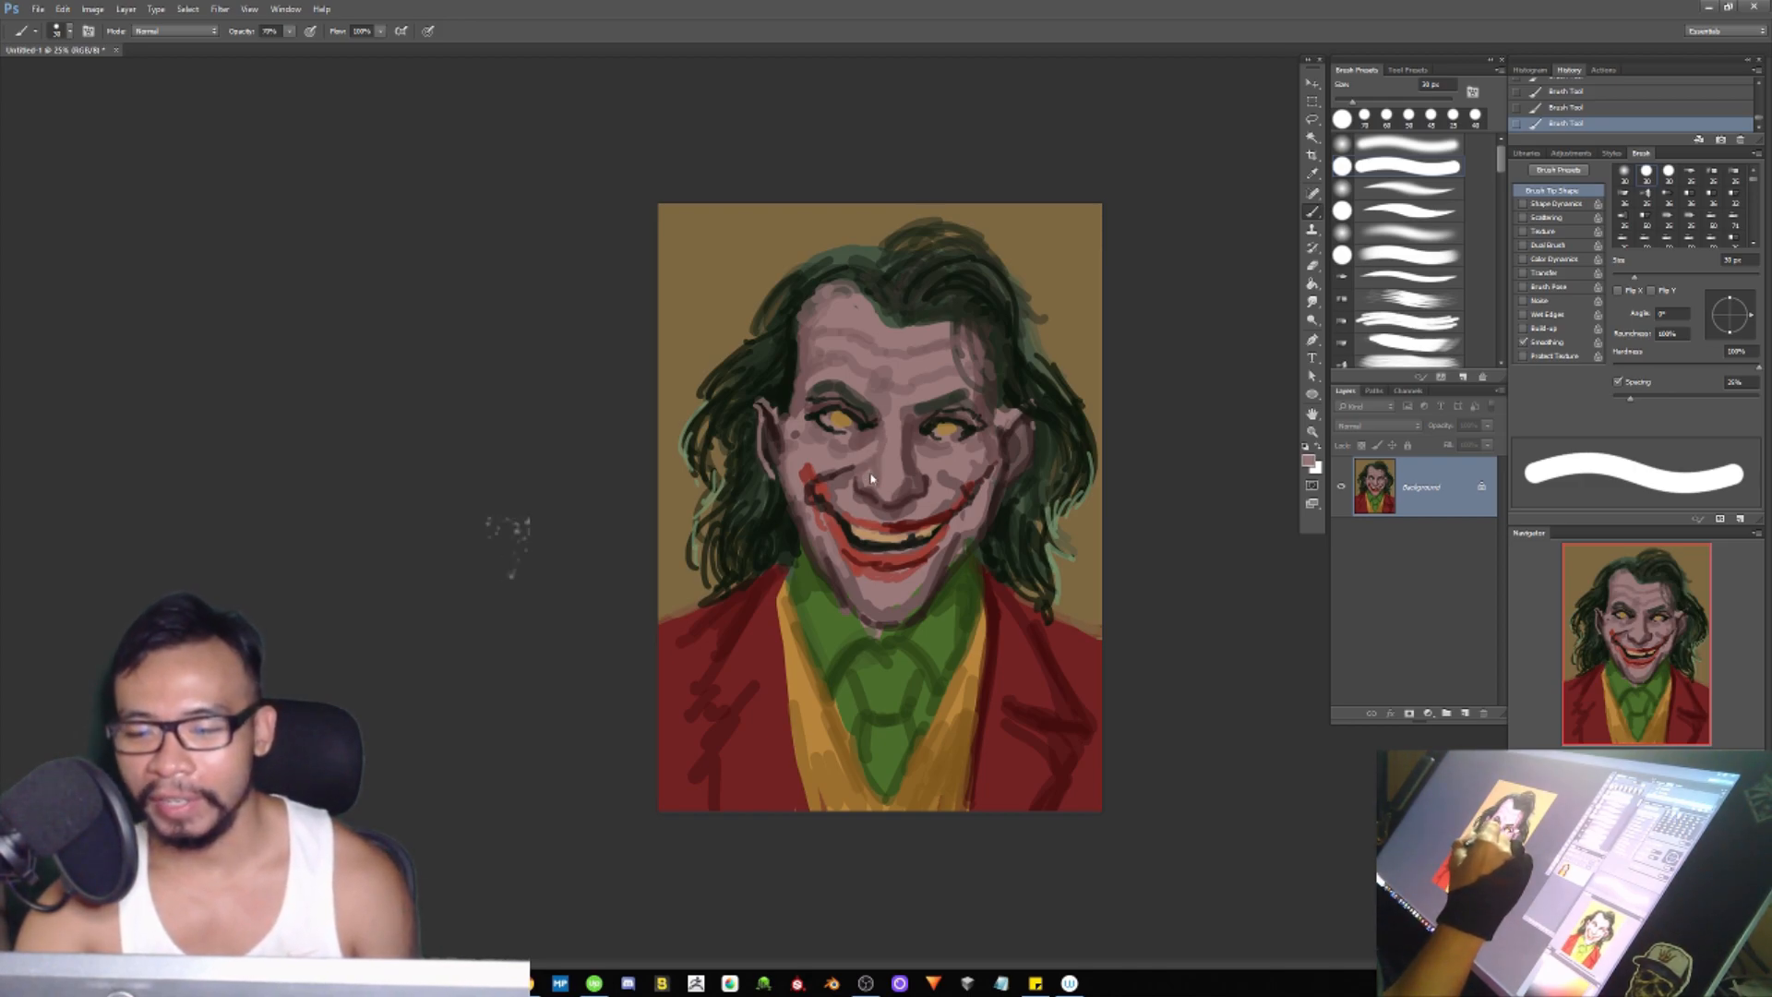
{"action": "left_click", "coordinate": [882, 466], "text": "alt"}
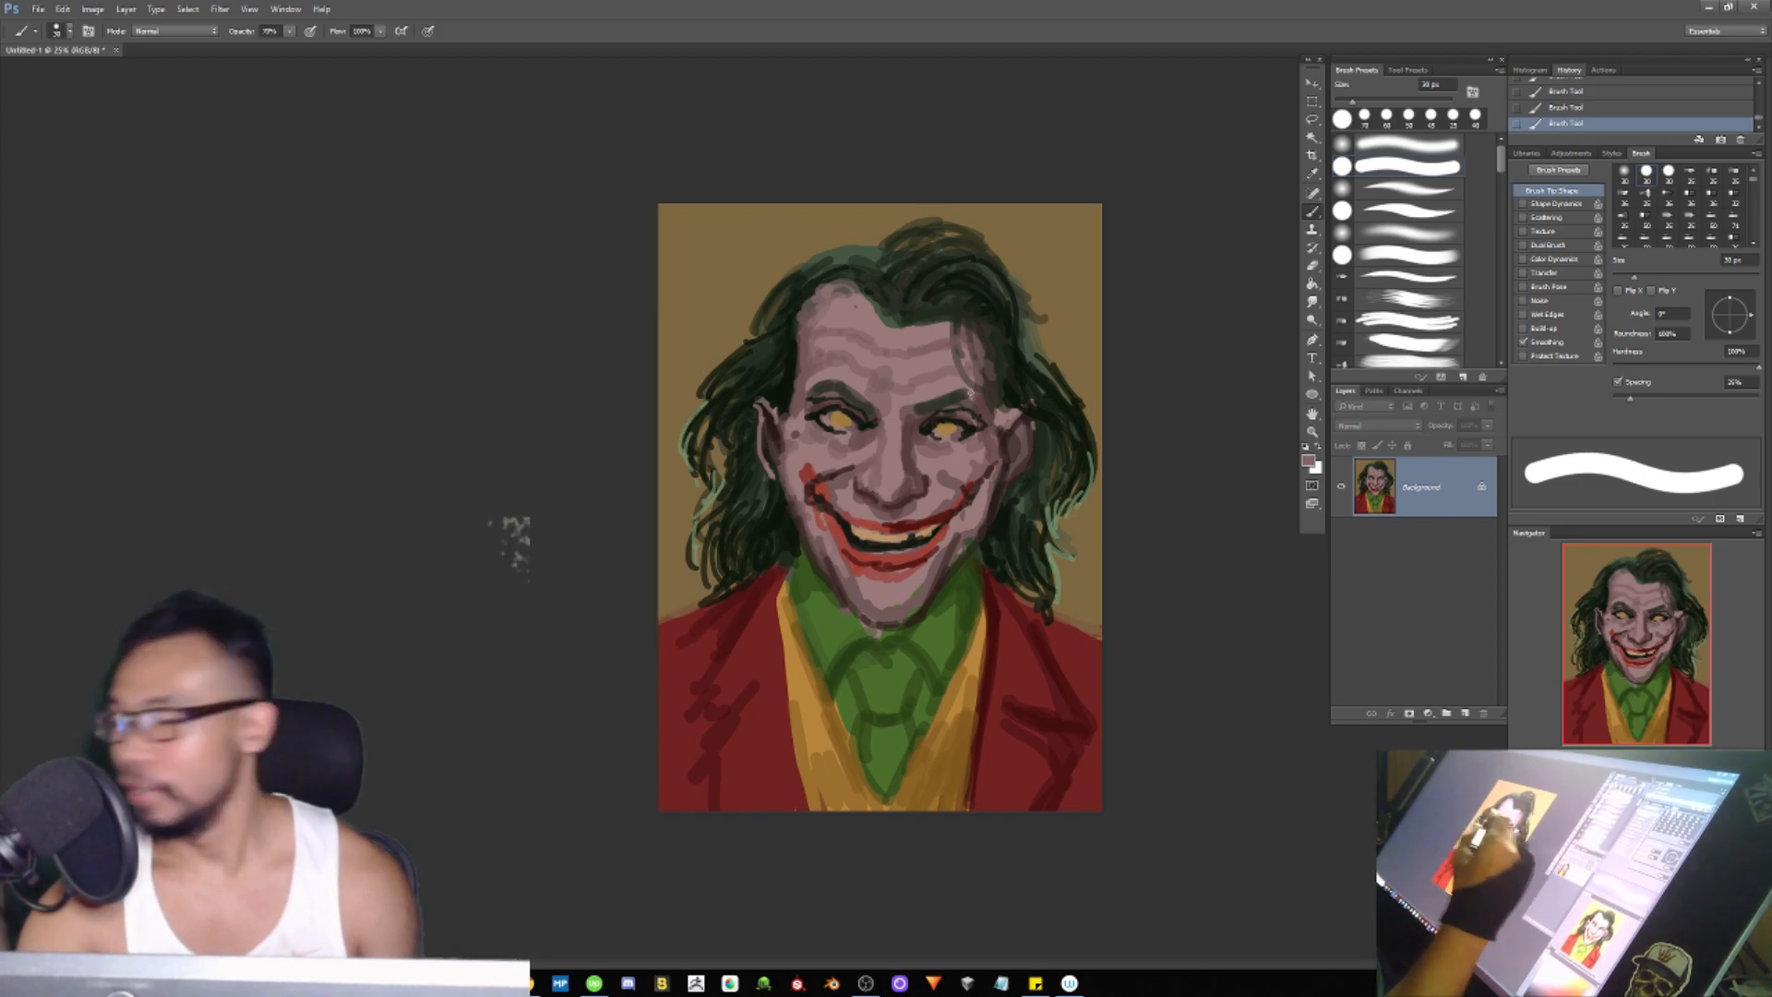
{"action": "left_click", "coordinate": [878, 455], "text": "alt"}
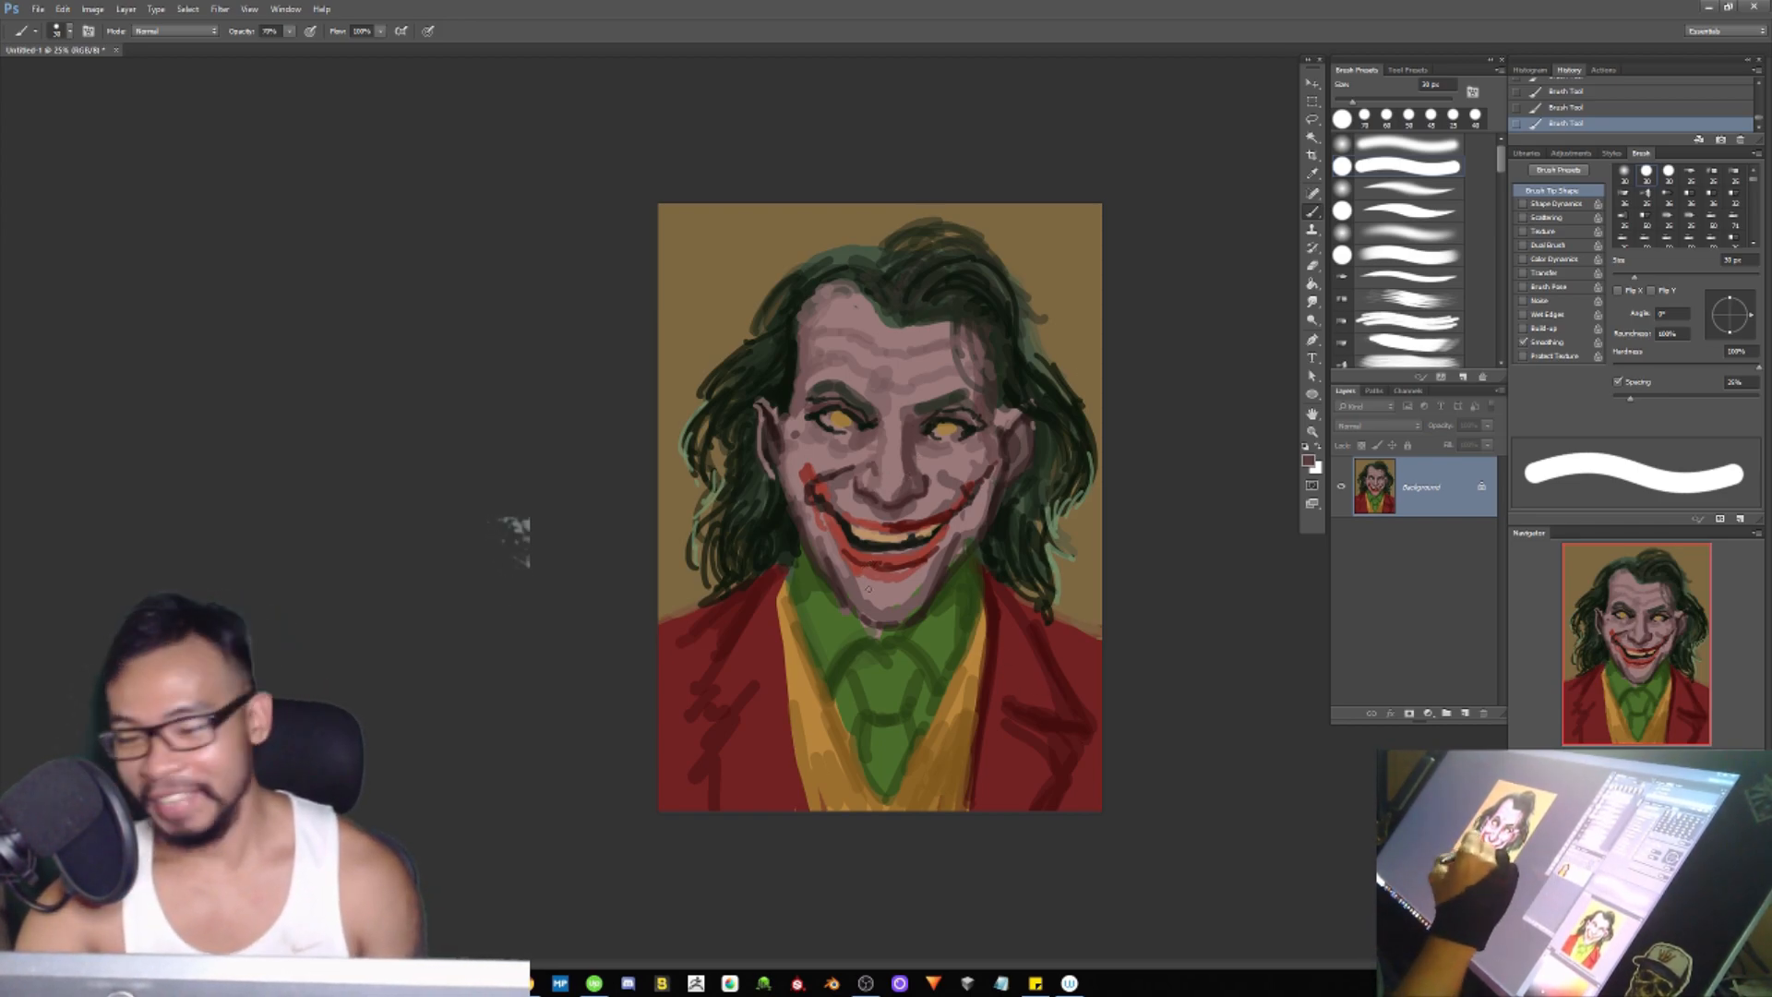
Step: Sample reds and dark tones around the mouth and paint rough makeup smudges beneath the lower lip
{"action": "left_click", "coordinate": [833, 573], "text": "alt"}
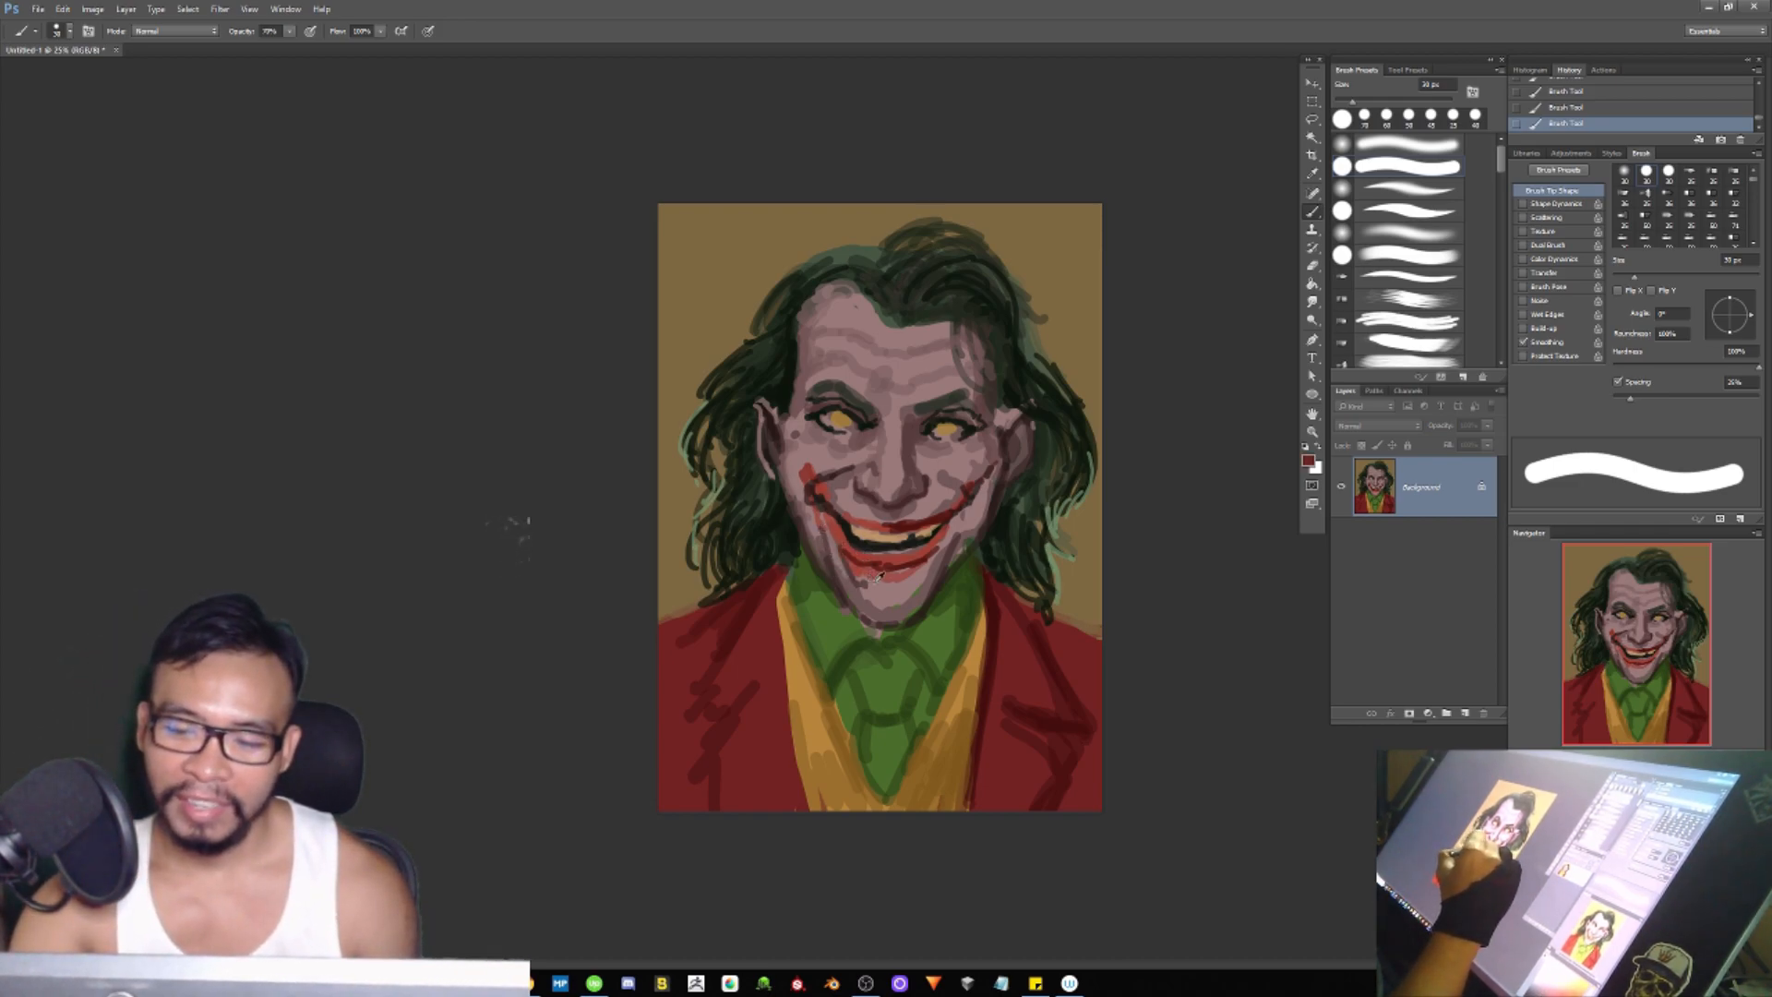
{"action": "left_click", "coordinate": [912, 564], "text": "alt"}
{"action": "left_click", "coordinate": [912, 564], "text": "alt"}
{"action": "left_click_drag", "start_coordinate": [906, 578], "coordinate": [921, 564]}
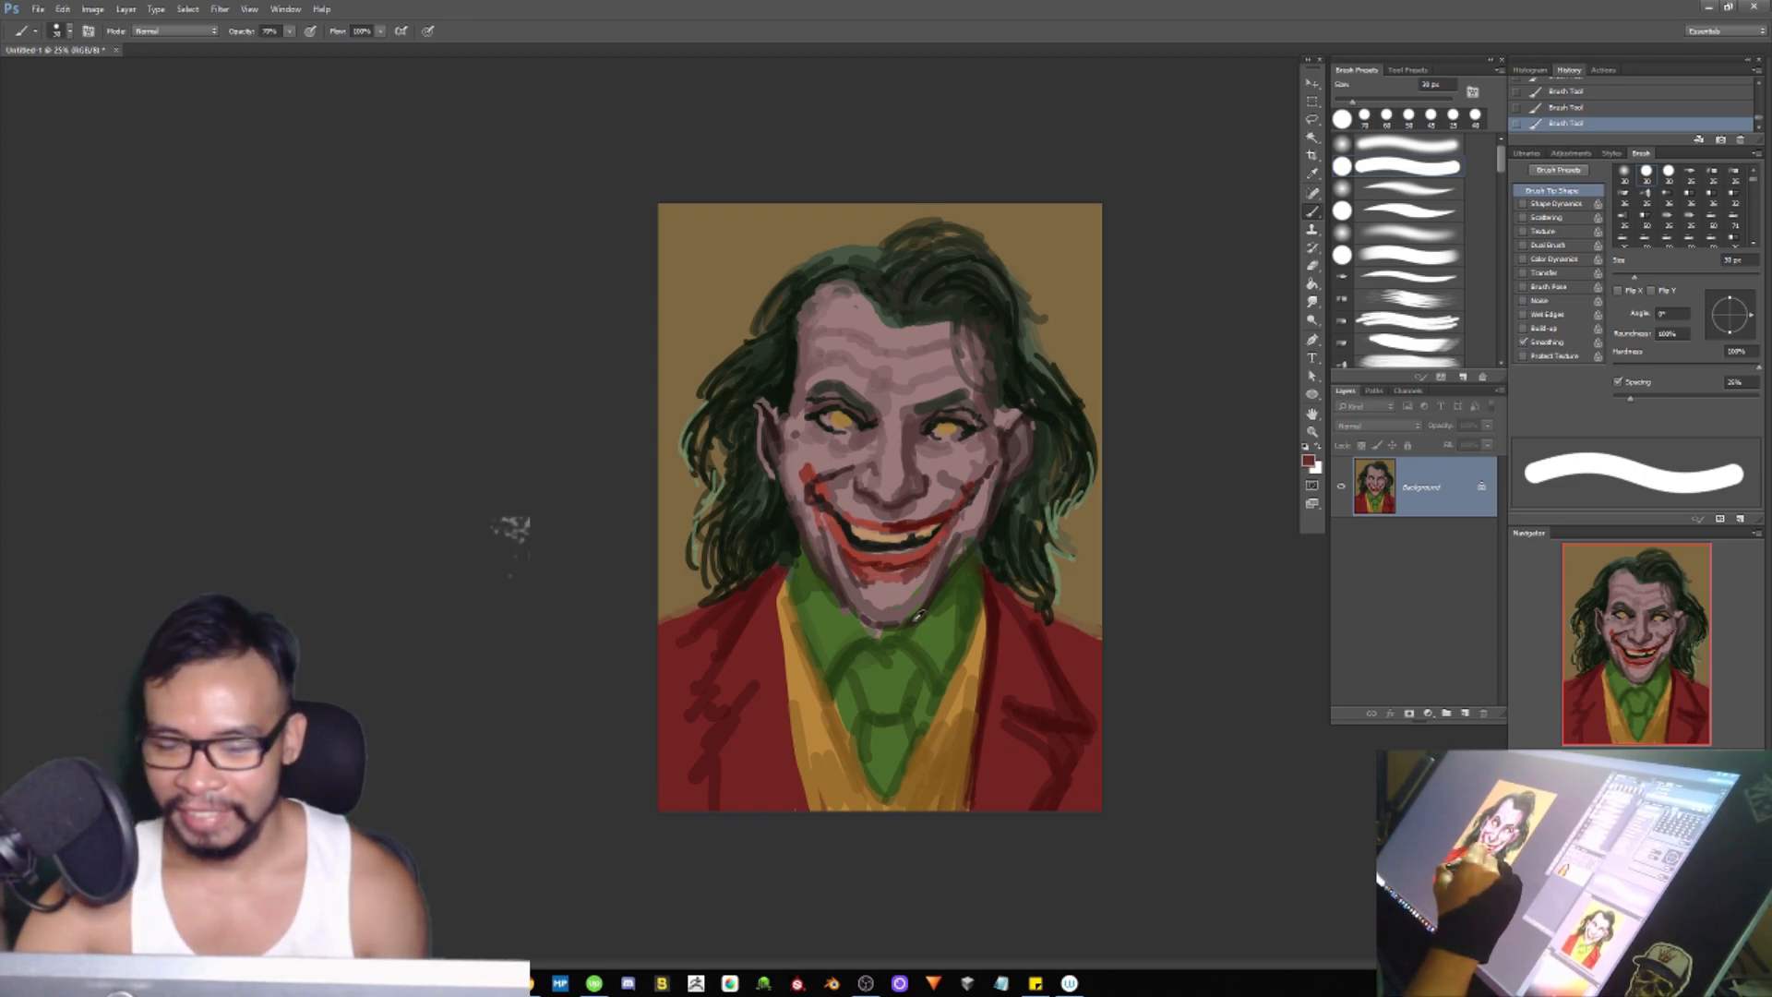
Step: Sample a dark green below the chin and outline the shirt collar, tie knot and tie edges
{"action": "left_click", "coordinate": [900, 638], "text": "alt"}
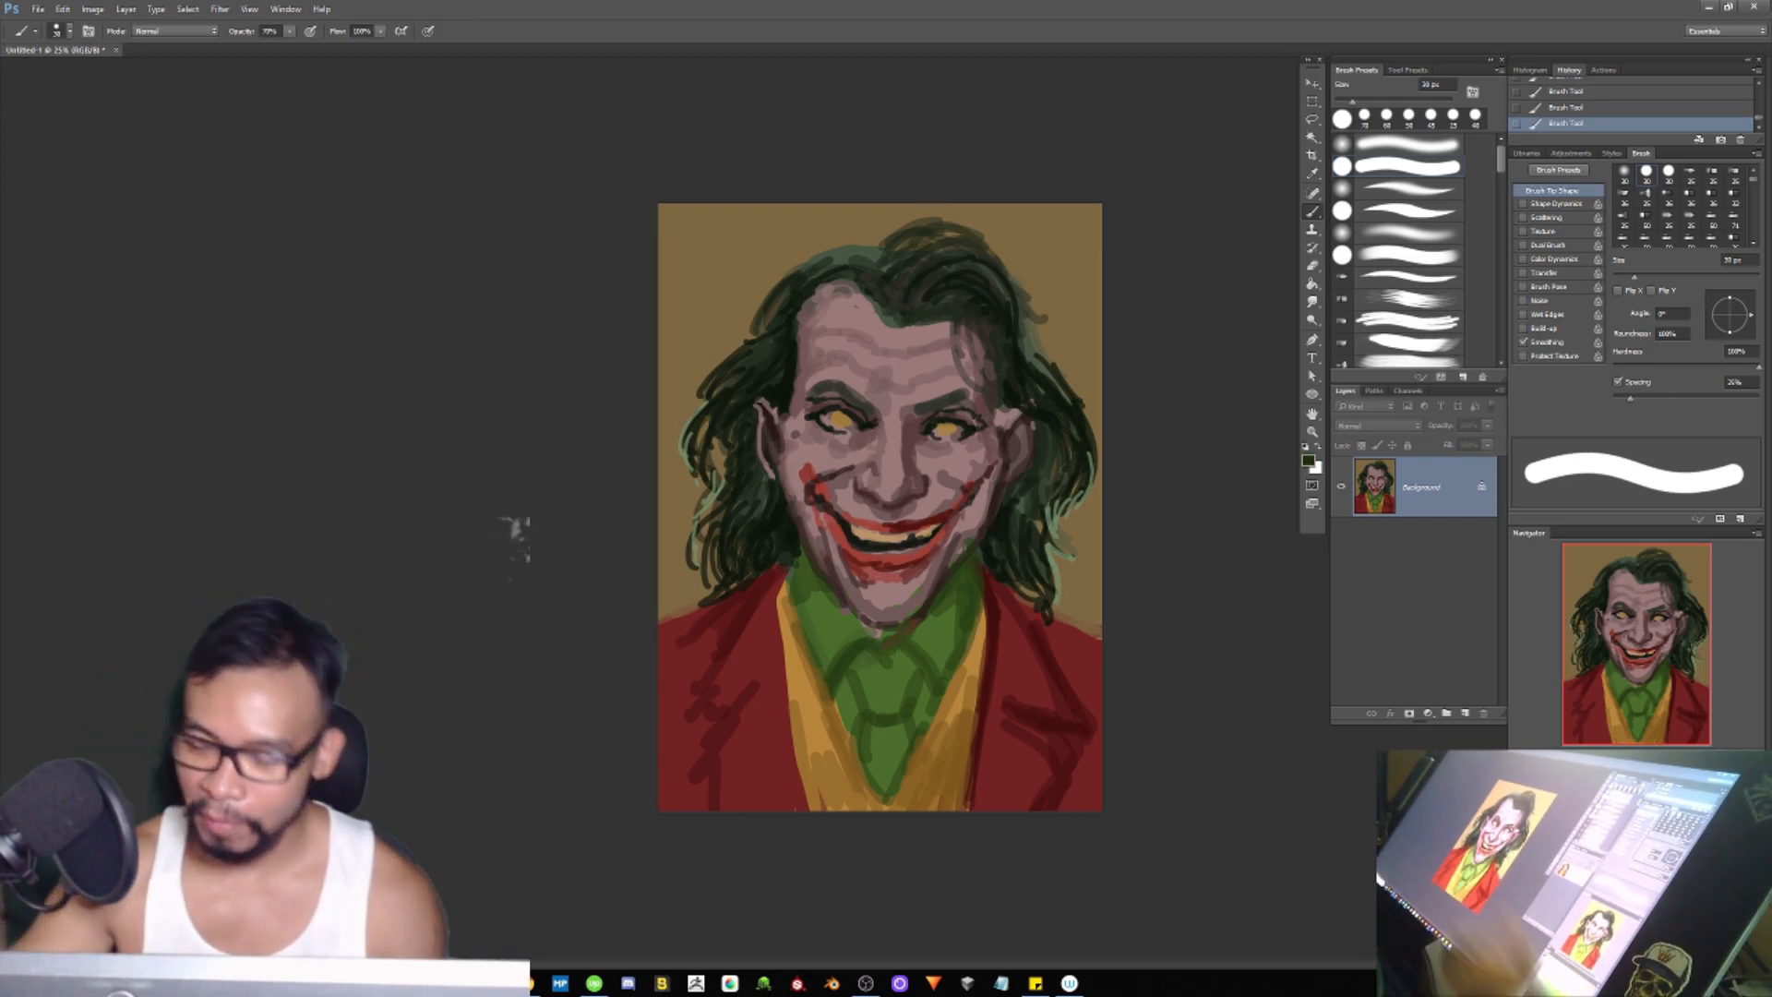
{"action": "mouse_move", "coordinate": [900, 641]}
{"action": "left_mouse_down"}
{"action": "mouse_move", "coordinate": [940, 703]}
{"action": "mouse_move", "coordinate": [970, 631]}
{"action": "left_mouse_up"}
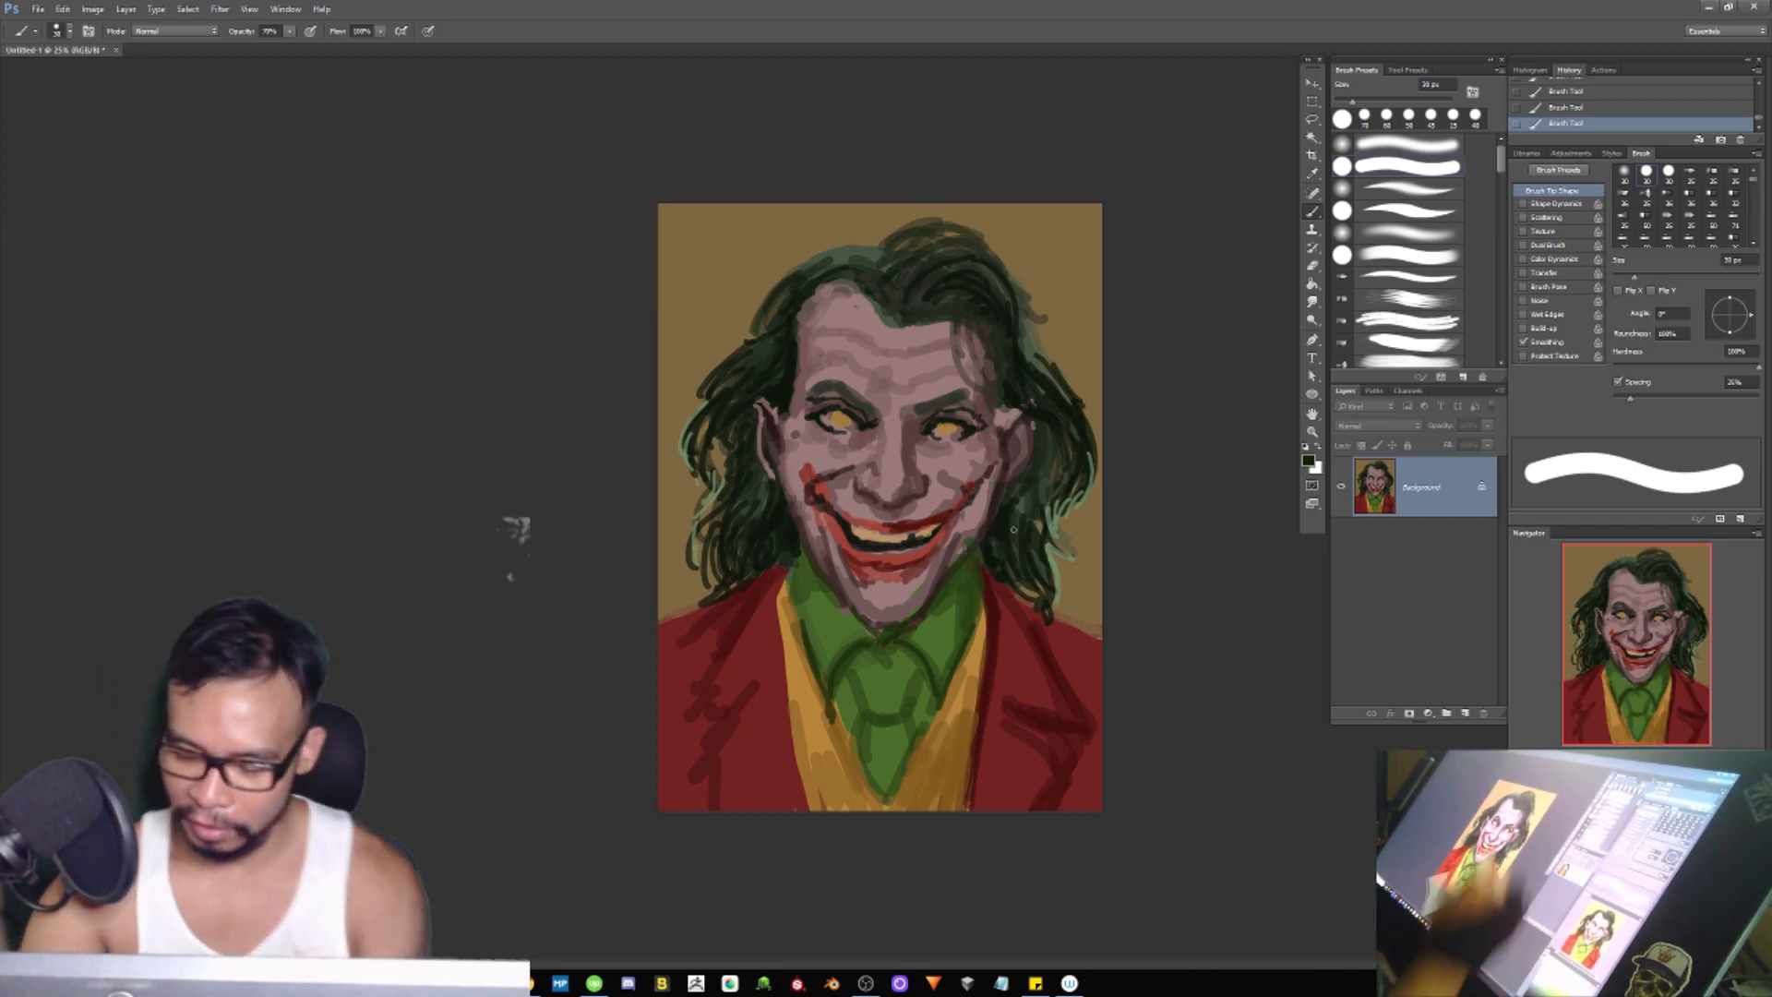
{"action": "mouse_move", "coordinate": [792, 573]}
{"action": "left_mouse_down"}
{"action": "mouse_move", "coordinate": [829, 707]}
{"action": "mouse_move", "coordinate": [844, 664]}
{"action": "mouse_move", "coordinate": [879, 648]}
{"action": "left_mouse_up"}
{"action": "mouse_move", "coordinate": [819, 574]}
{"action": "left_mouse_down"}
{"action": "mouse_move", "coordinate": [889, 650]}
{"action": "mouse_move", "coordinate": [963, 559]}
{"action": "left_mouse_up"}
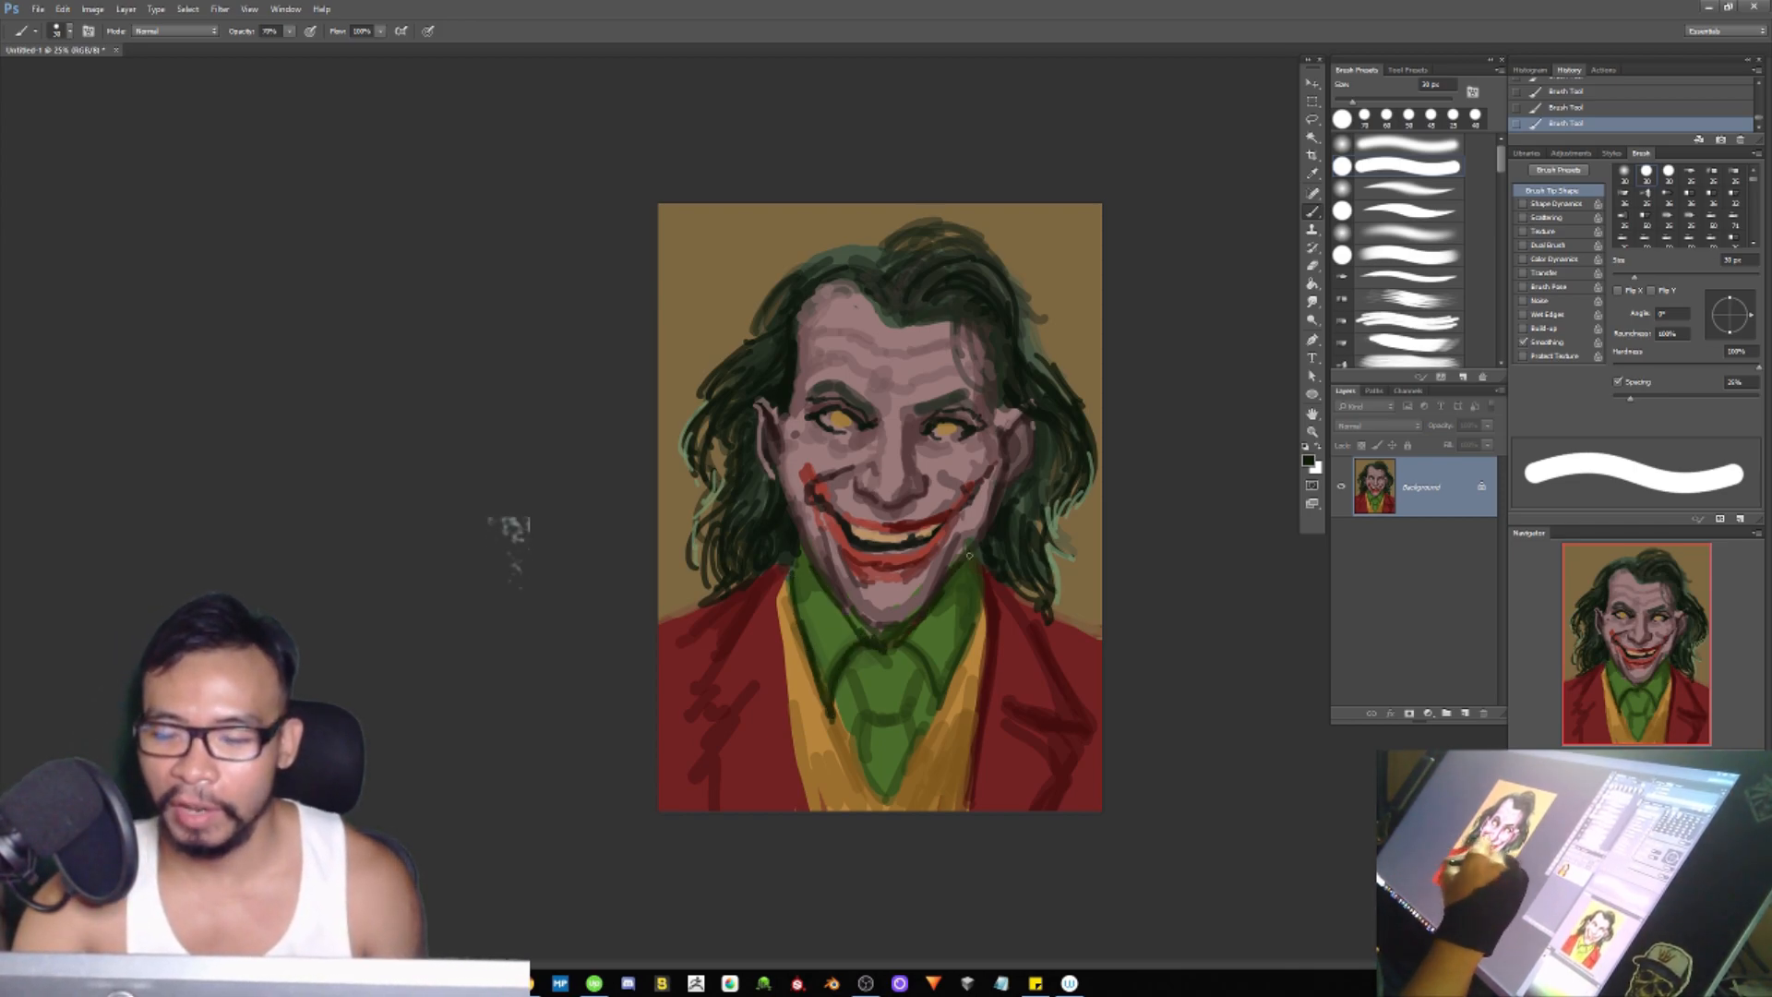
{"action": "mouse_move", "coordinate": [843, 674]}
{"action": "left_mouse_down"}
{"action": "mouse_move", "coordinate": [873, 714]}
{"action": "mouse_move", "coordinate": [911, 711]}
{"action": "mouse_move", "coordinate": [926, 682]}
{"action": "mouse_move", "coordinate": [913, 706]}
{"action": "mouse_move", "coordinate": [911, 625]}
{"action": "mouse_move", "coordinate": [886, 674]}
{"action": "mouse_move", "coordinate": [904, 652]}
{"action": "mouse_move", "coordinate": [915, 691]}
{"action": "left_mouse_up"}
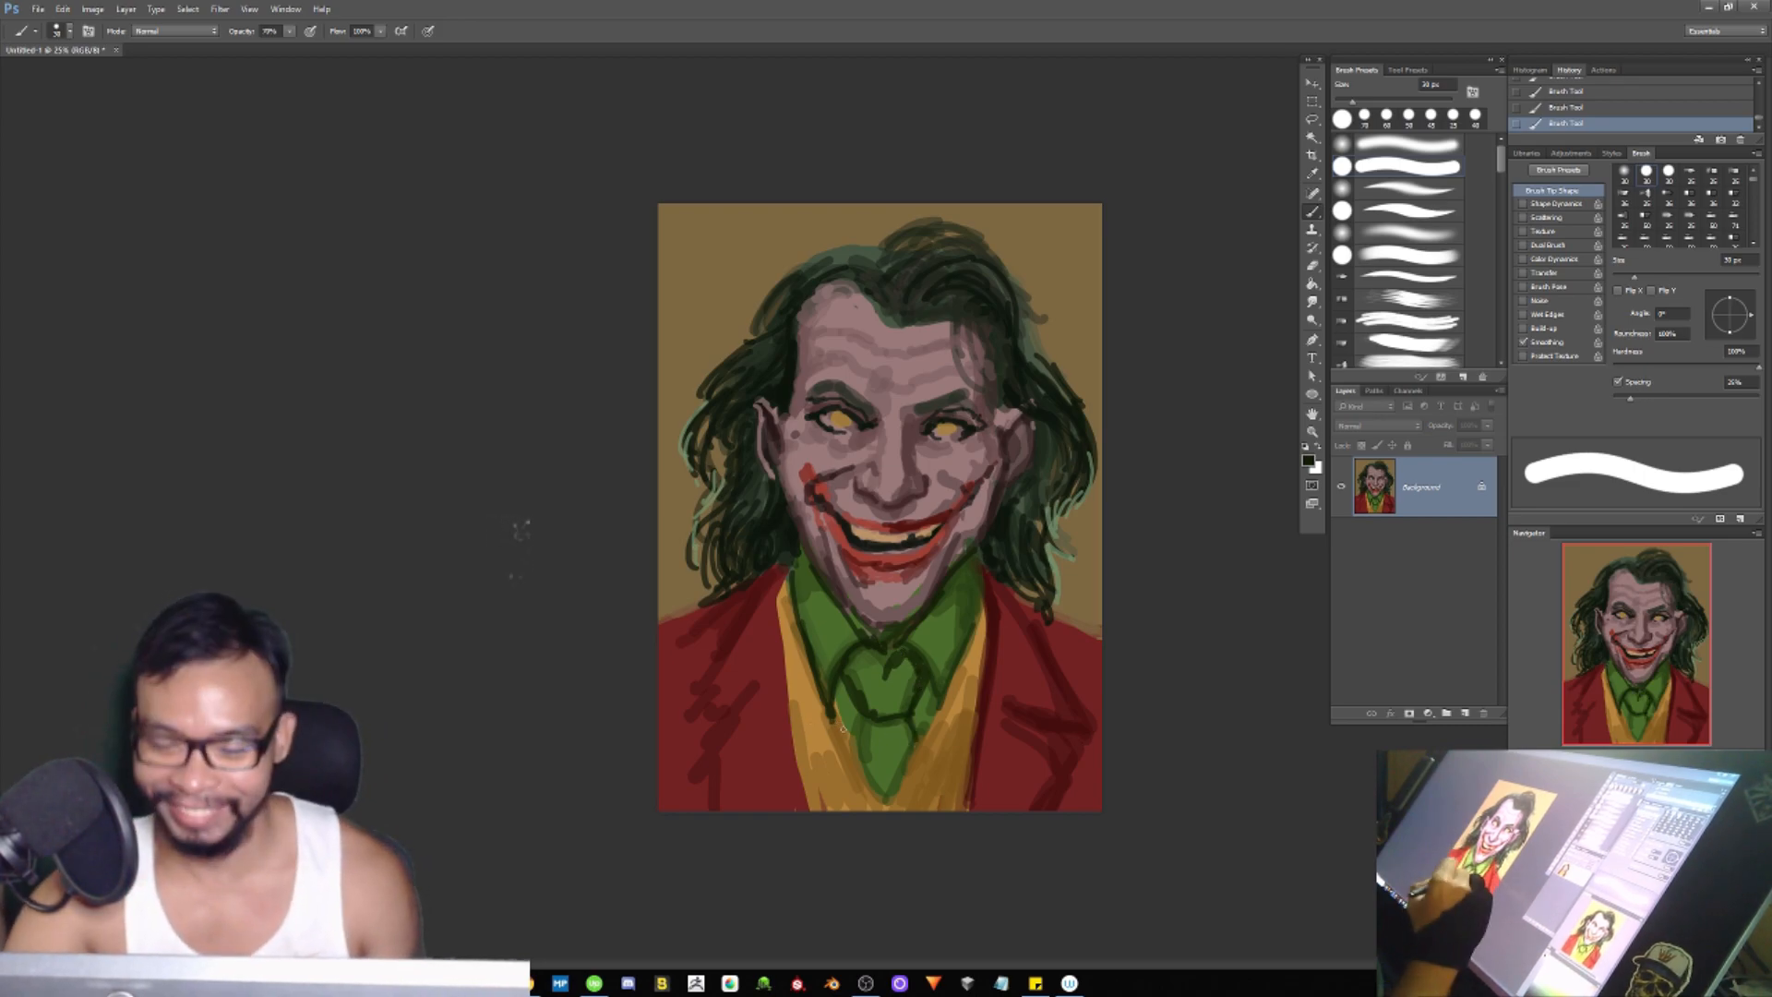
{"action": "mouse_move", "coordinate": [863, 716]}
{"action": "left_mouse_down"}
{"action": "mouse_move", "coordinate": [853, 752]}
{"action": "mouse_move", "coordinate": [882, 808]}
{"action": "mouse_move", "coordinate": [915, 748]}
{"action": "left_mouse_up"}
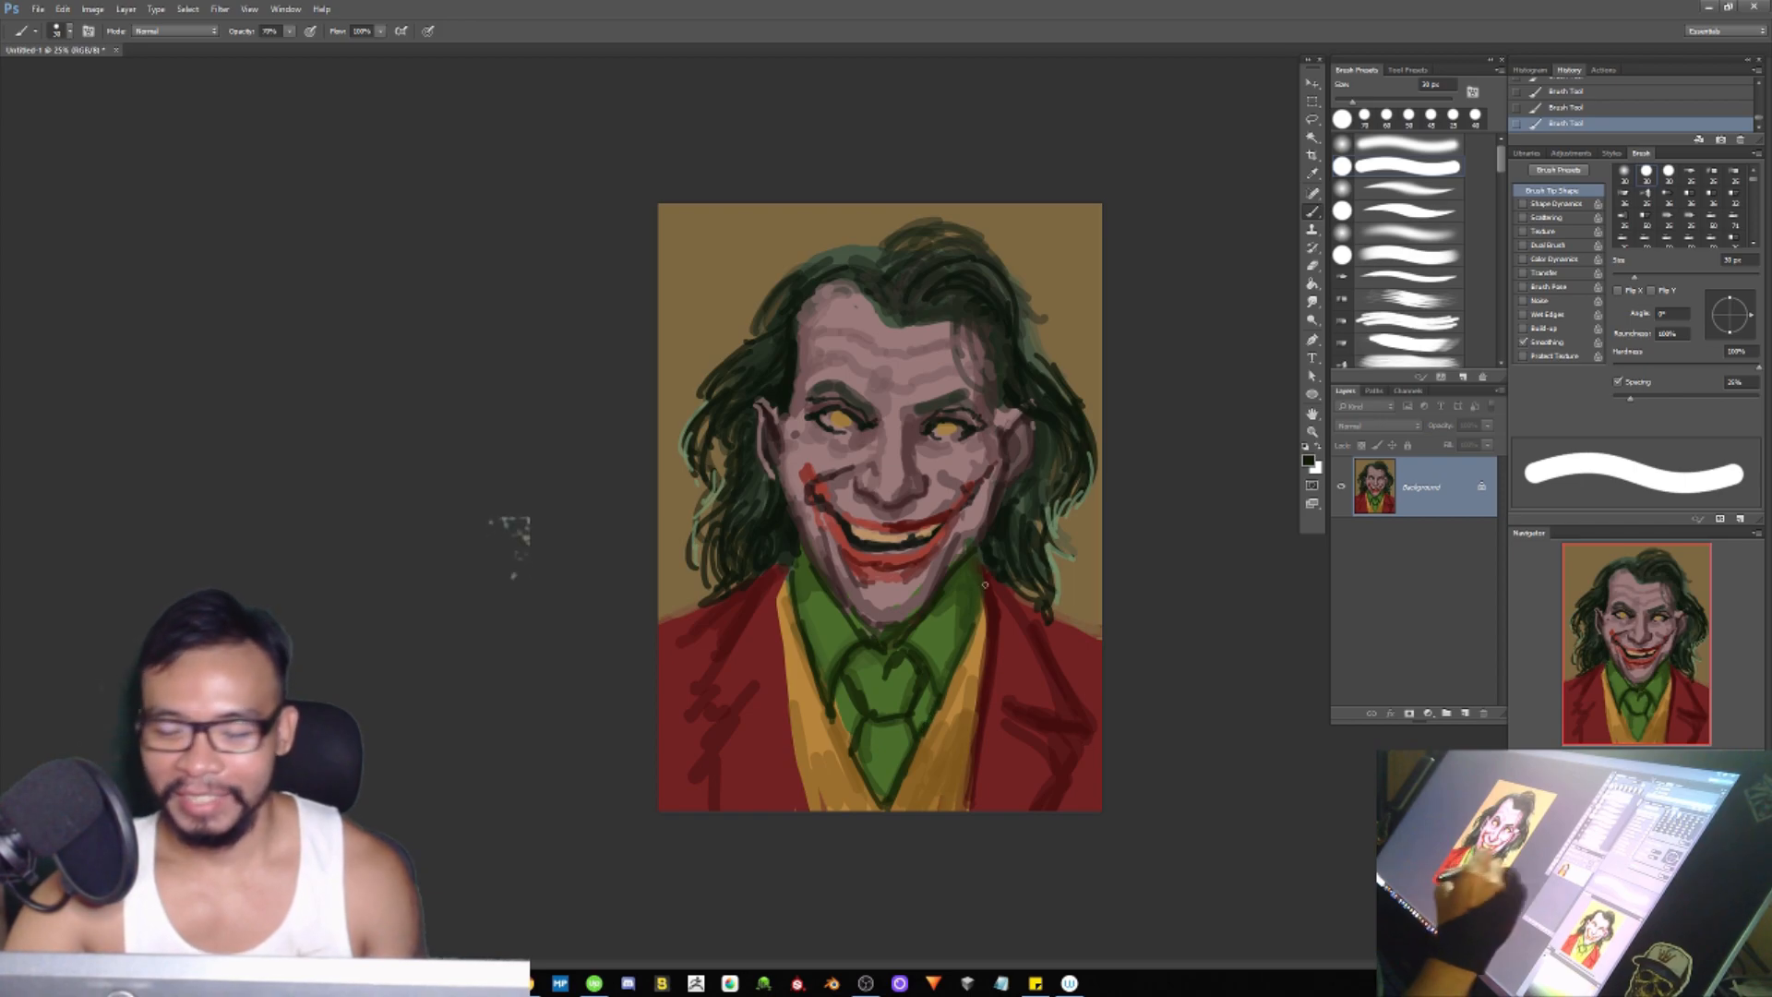
Step: Sample the dark red of the jacket and shade its shoulders and lapels, enlarging the brush to 50 px
{"action": "left_click", "coordinate": [739, 612], "text": "alt"}
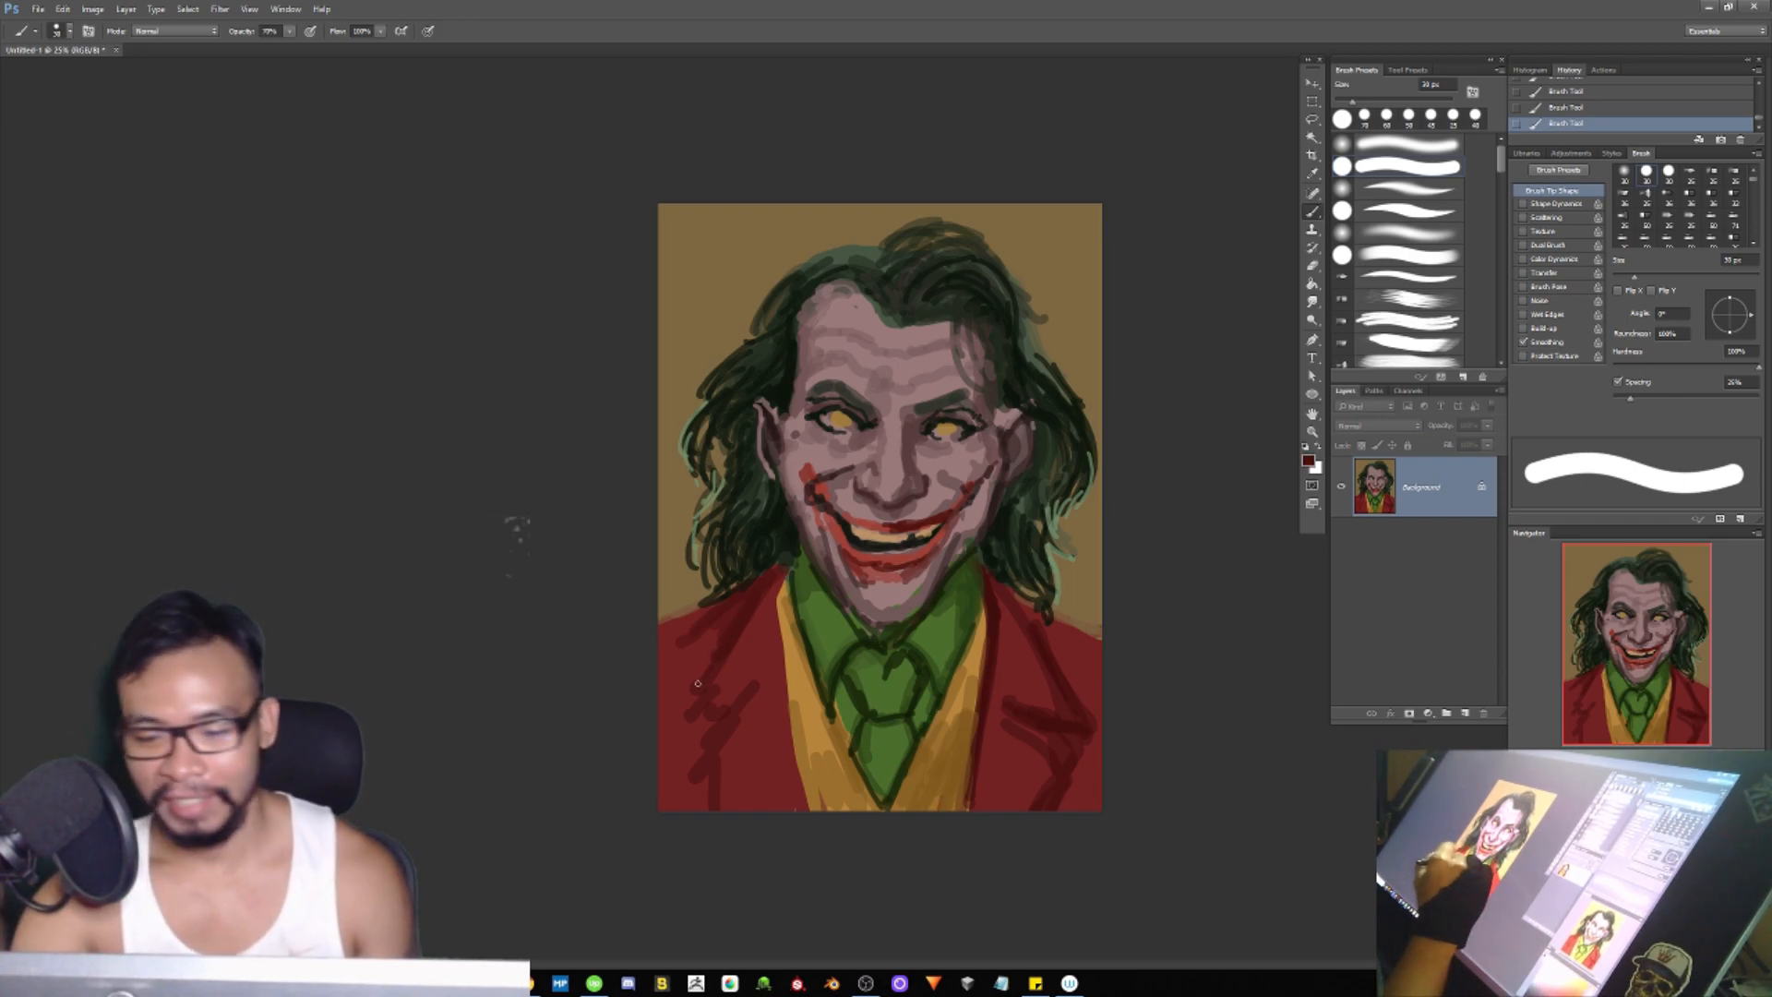
{"action": "left_click_drag", "start_coordinate": [682, 705], "coordinate": [670, 726]}
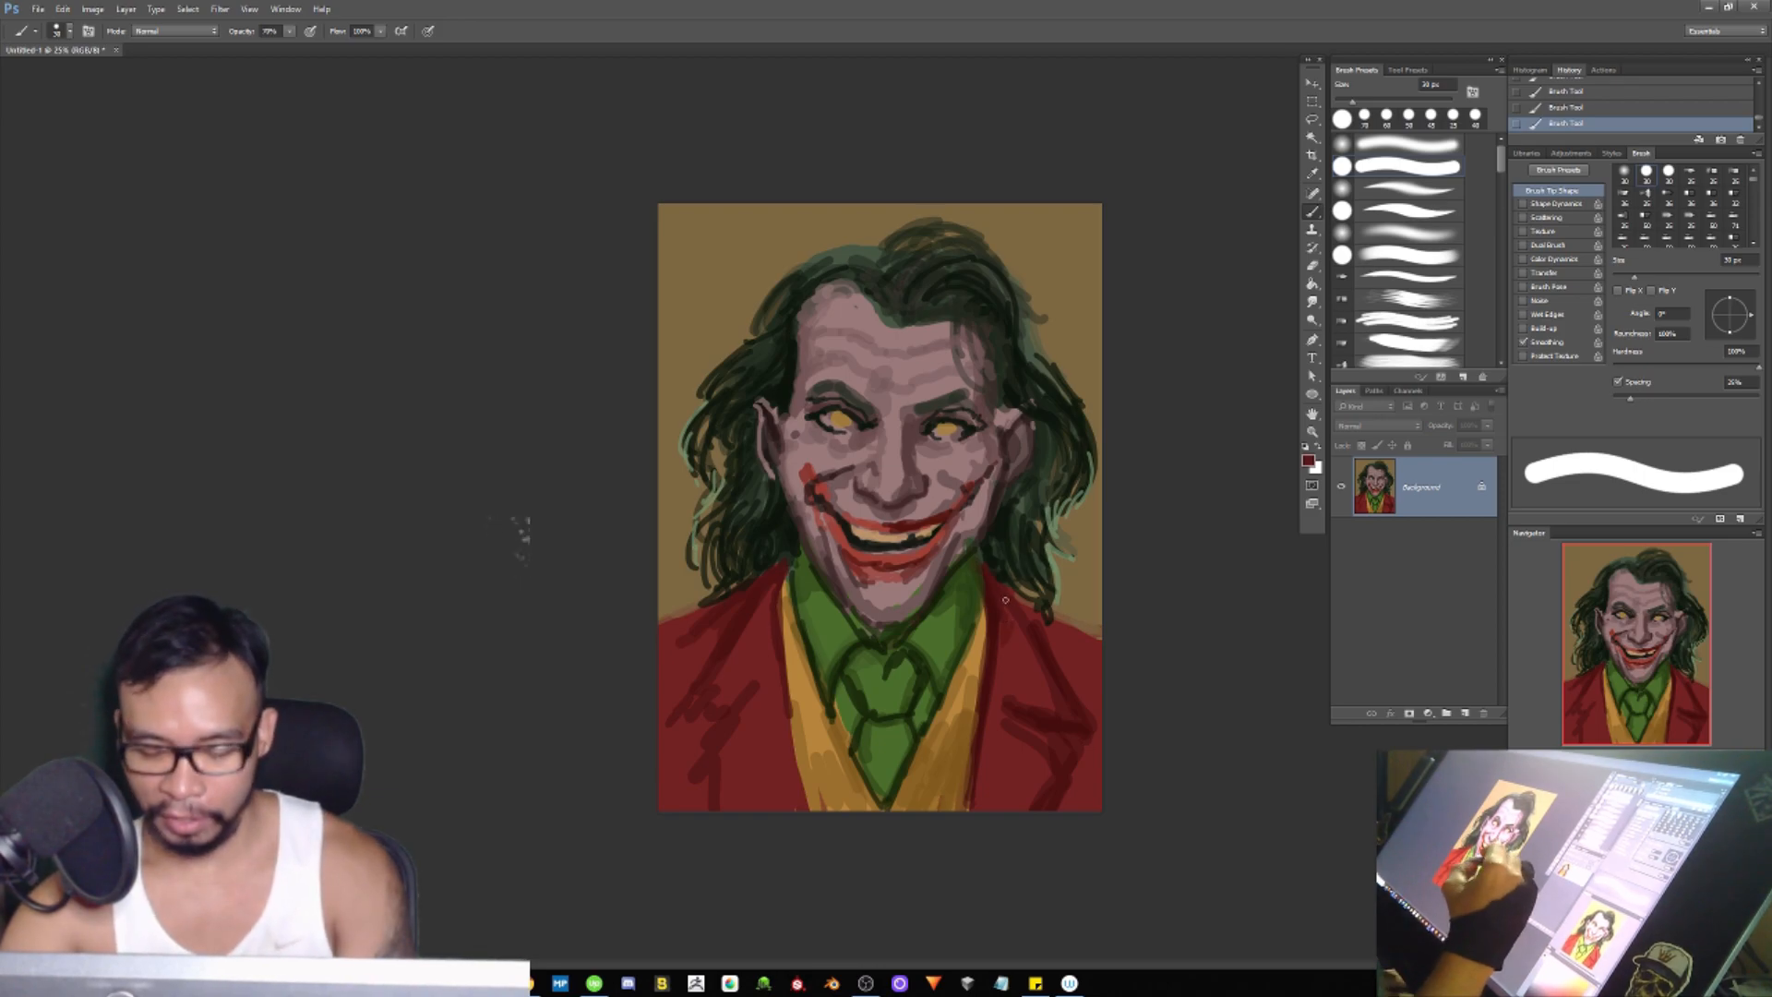
{"action": "key", "text": "bracketright"}
{"action": "key", "text": "bracketright"}
{"action": "key", "text": "bracketright"}
{"action": "key", "text": "bracketright"}
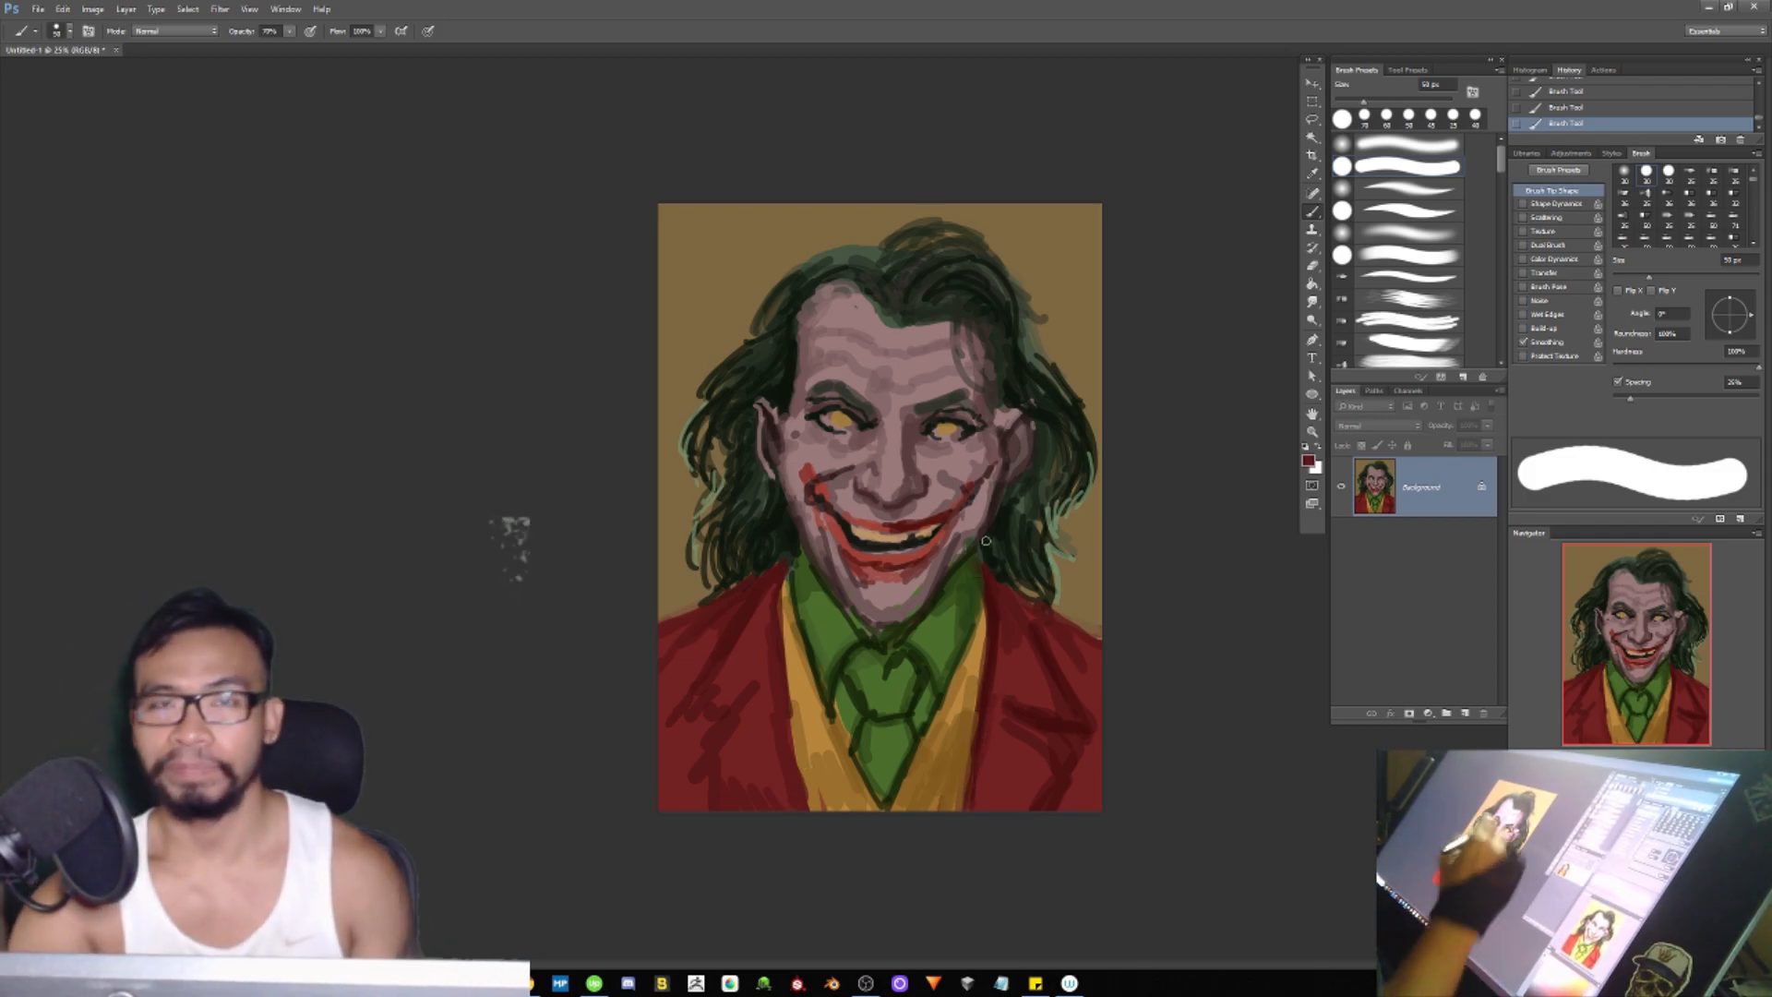
Step: Add a dark red stroke to the hair below the left-hand ear and blend it with sampled near-black at 40 px
{"action": "left_click_drag", "start_coordinate": [768, 515], "coordinate": [758, 476]}
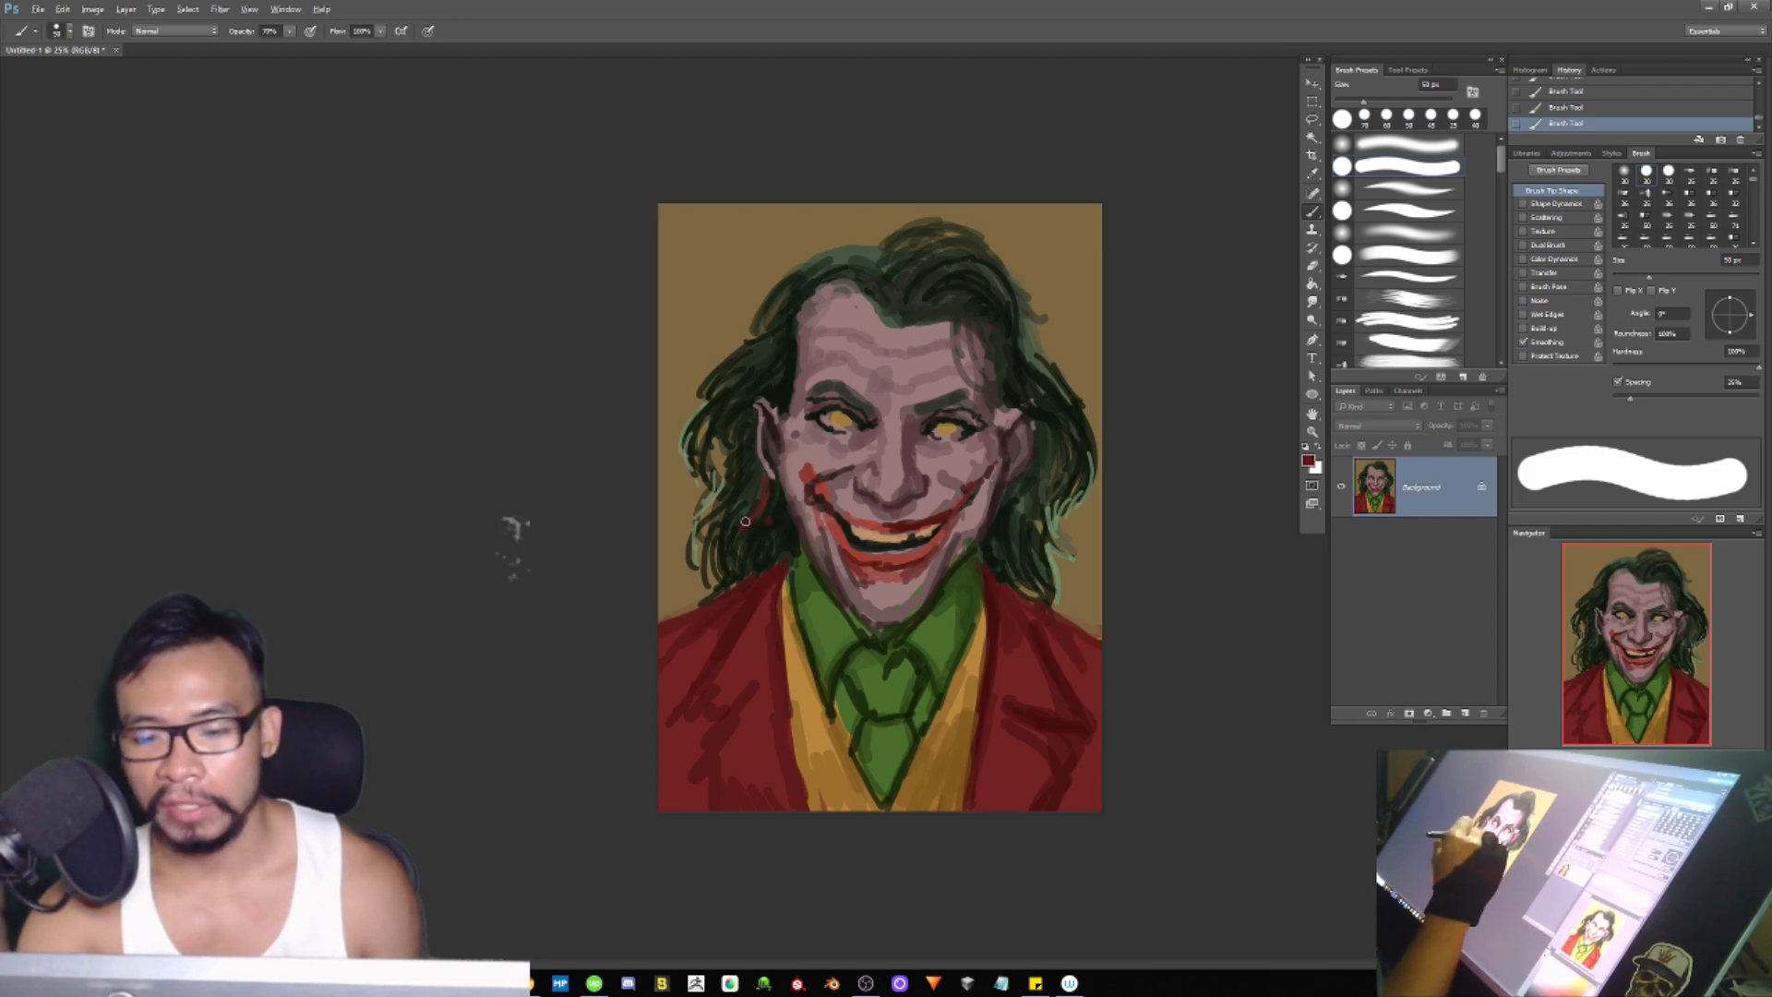
{"action": "left_click", "coordinate": [779, 512], "text": "alt"}
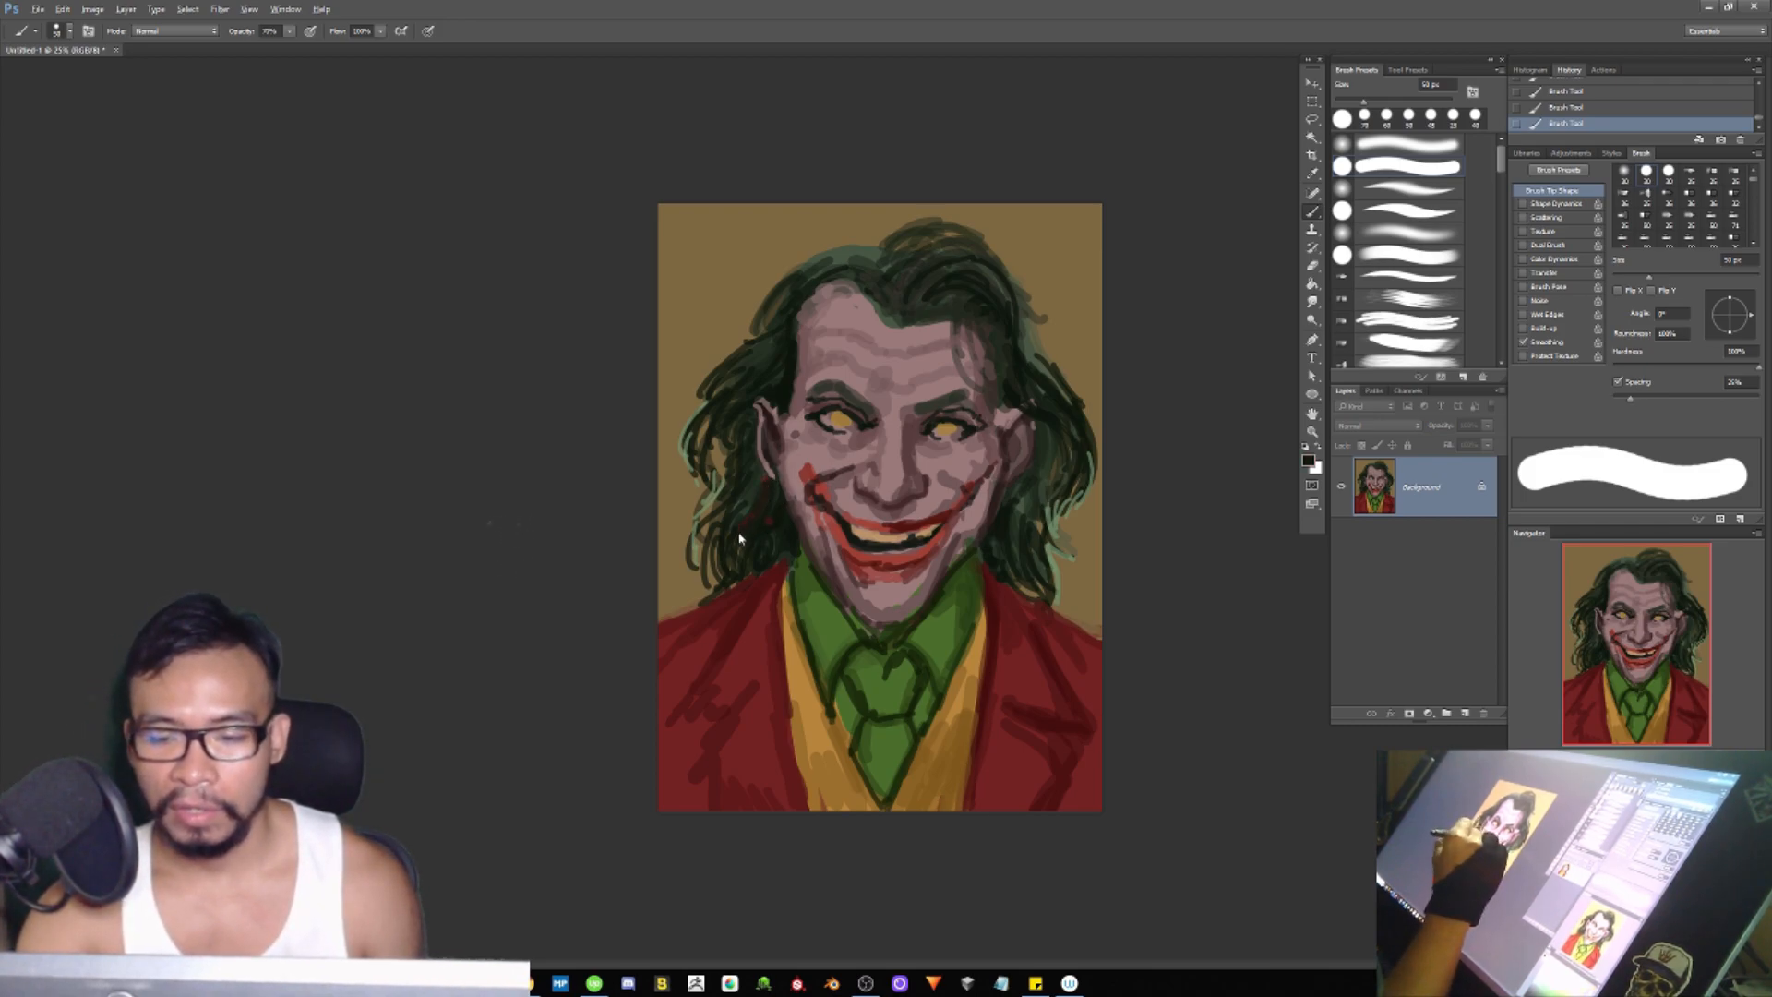
{"action": "key", "text": "bracketleft"}
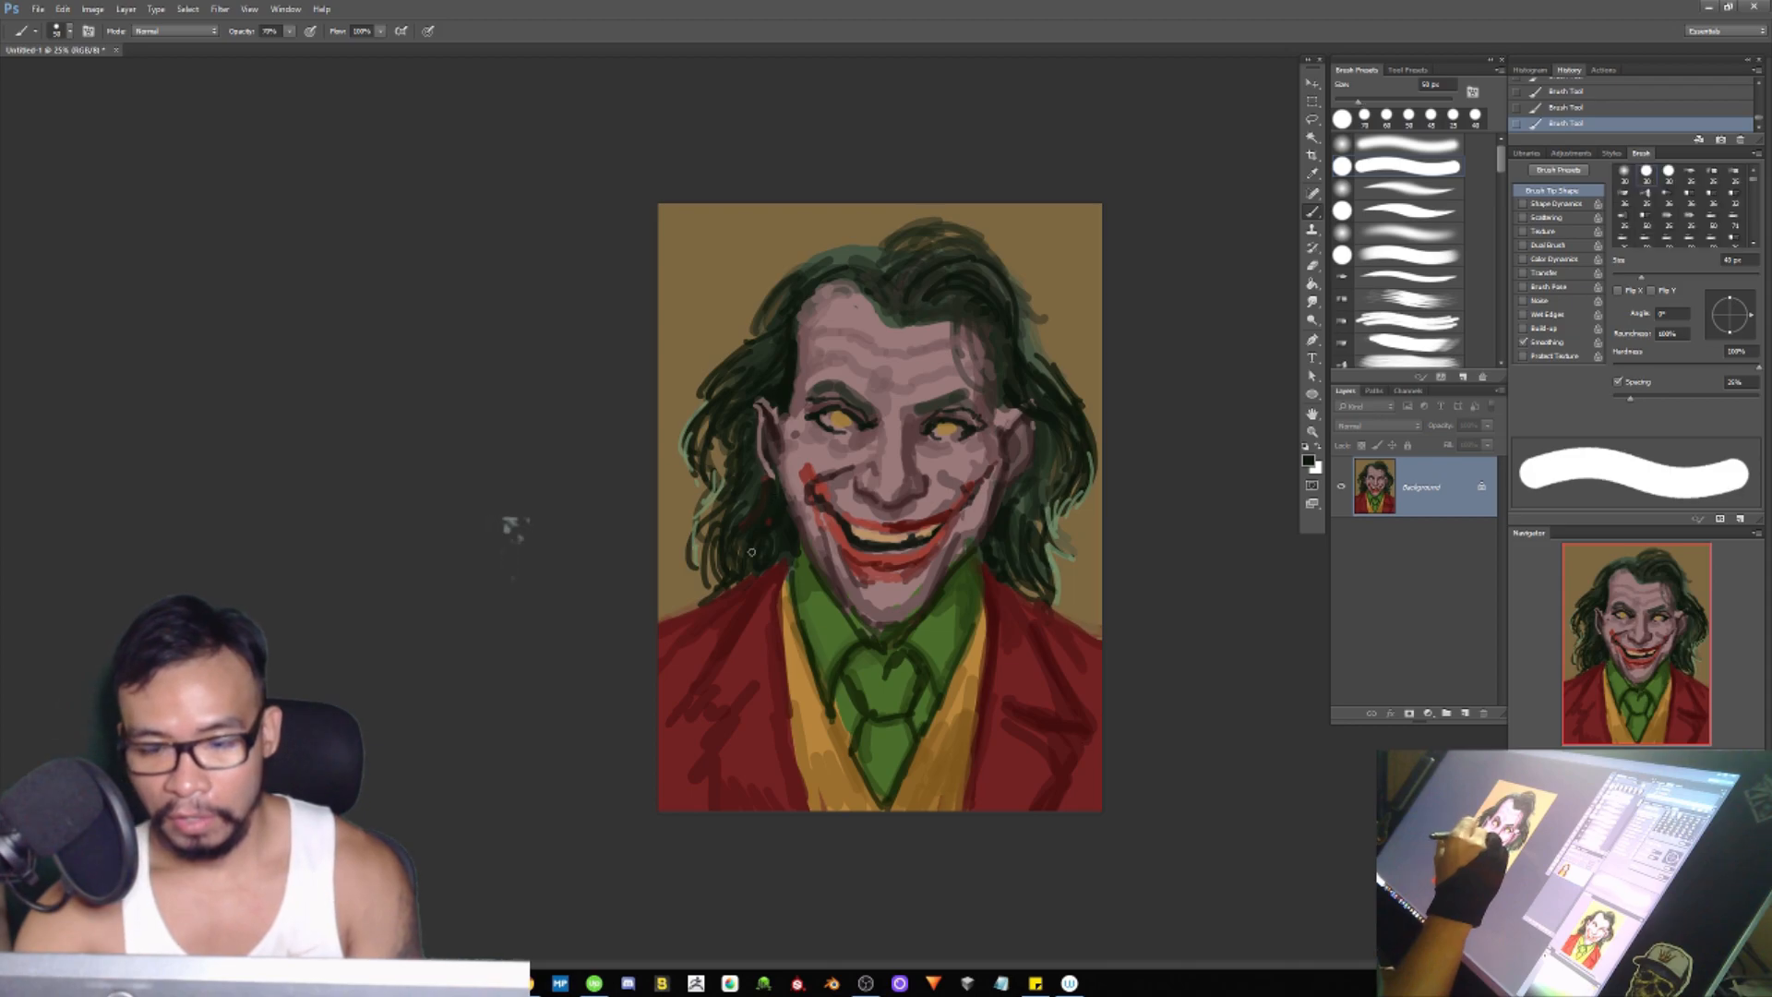
{"action": "key", "text": "bracketleft"}
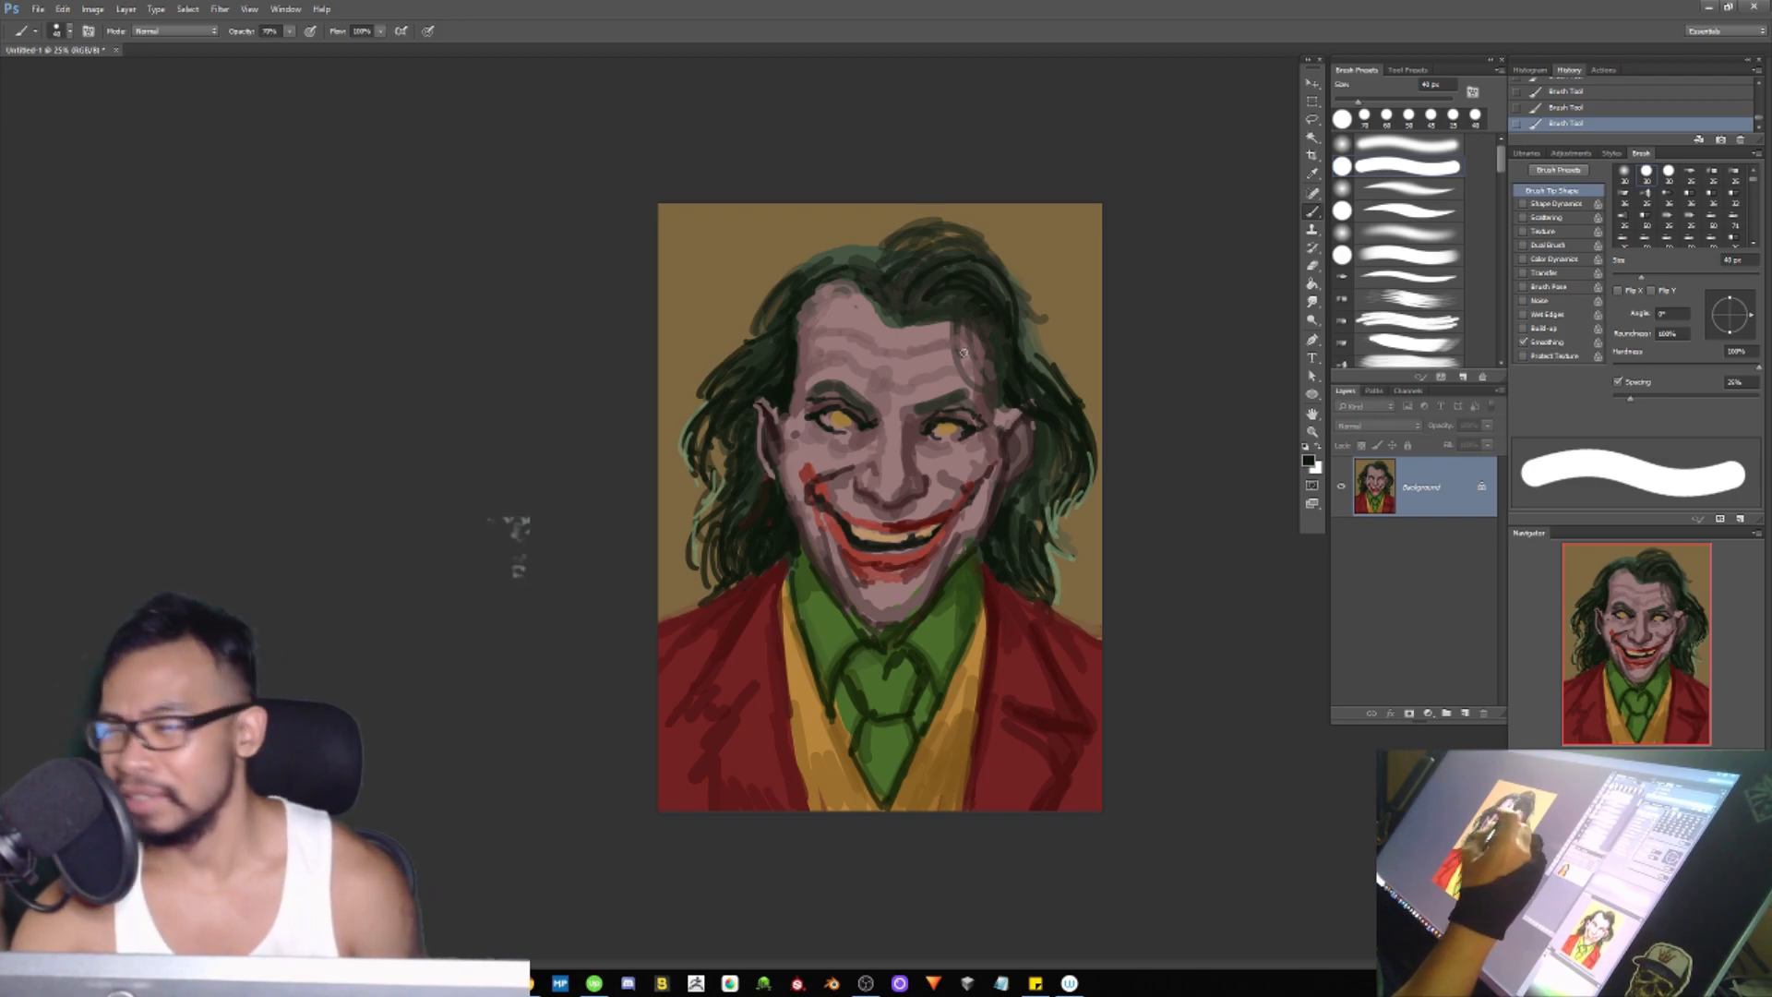
Step: Sample the grey-green hair highlight and paint fine strands over the left-hand hair with a 25 px brush
{"action": "left_click", "coordinate": [827, 251], "text": "alt"}
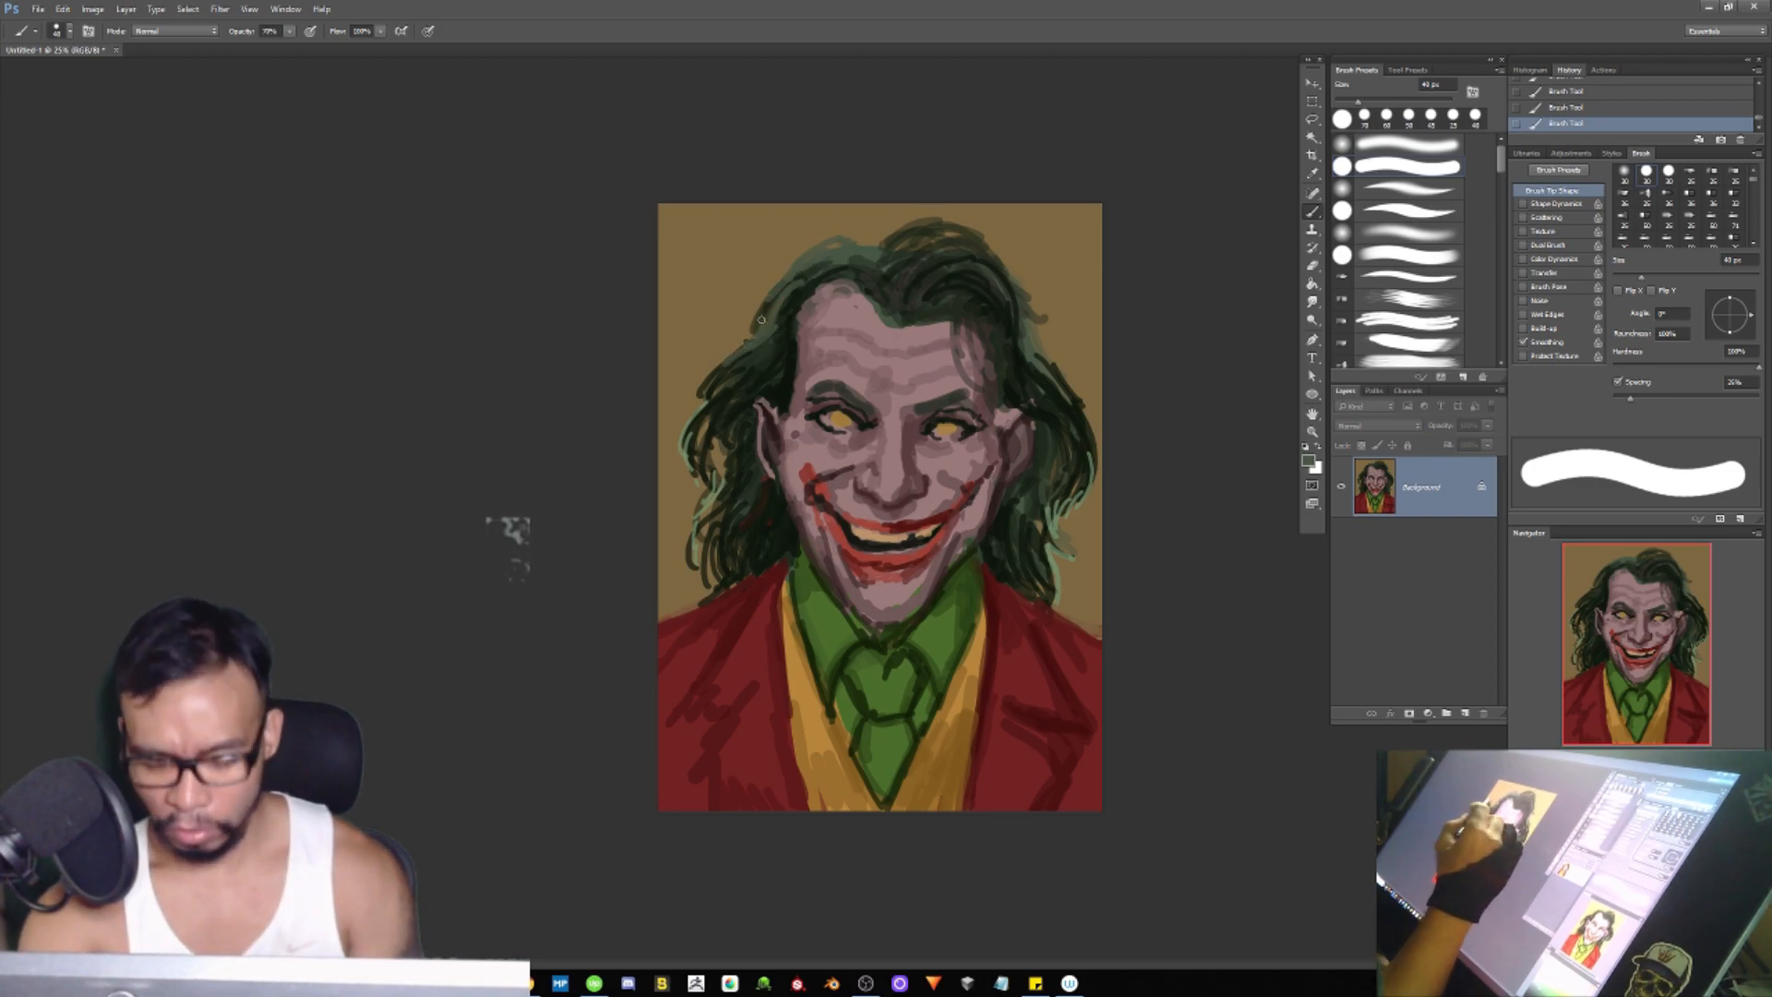
{"action": "key", "text": "["}
{"action": "key", "text": "["}
{"action": "key", "text": "["}
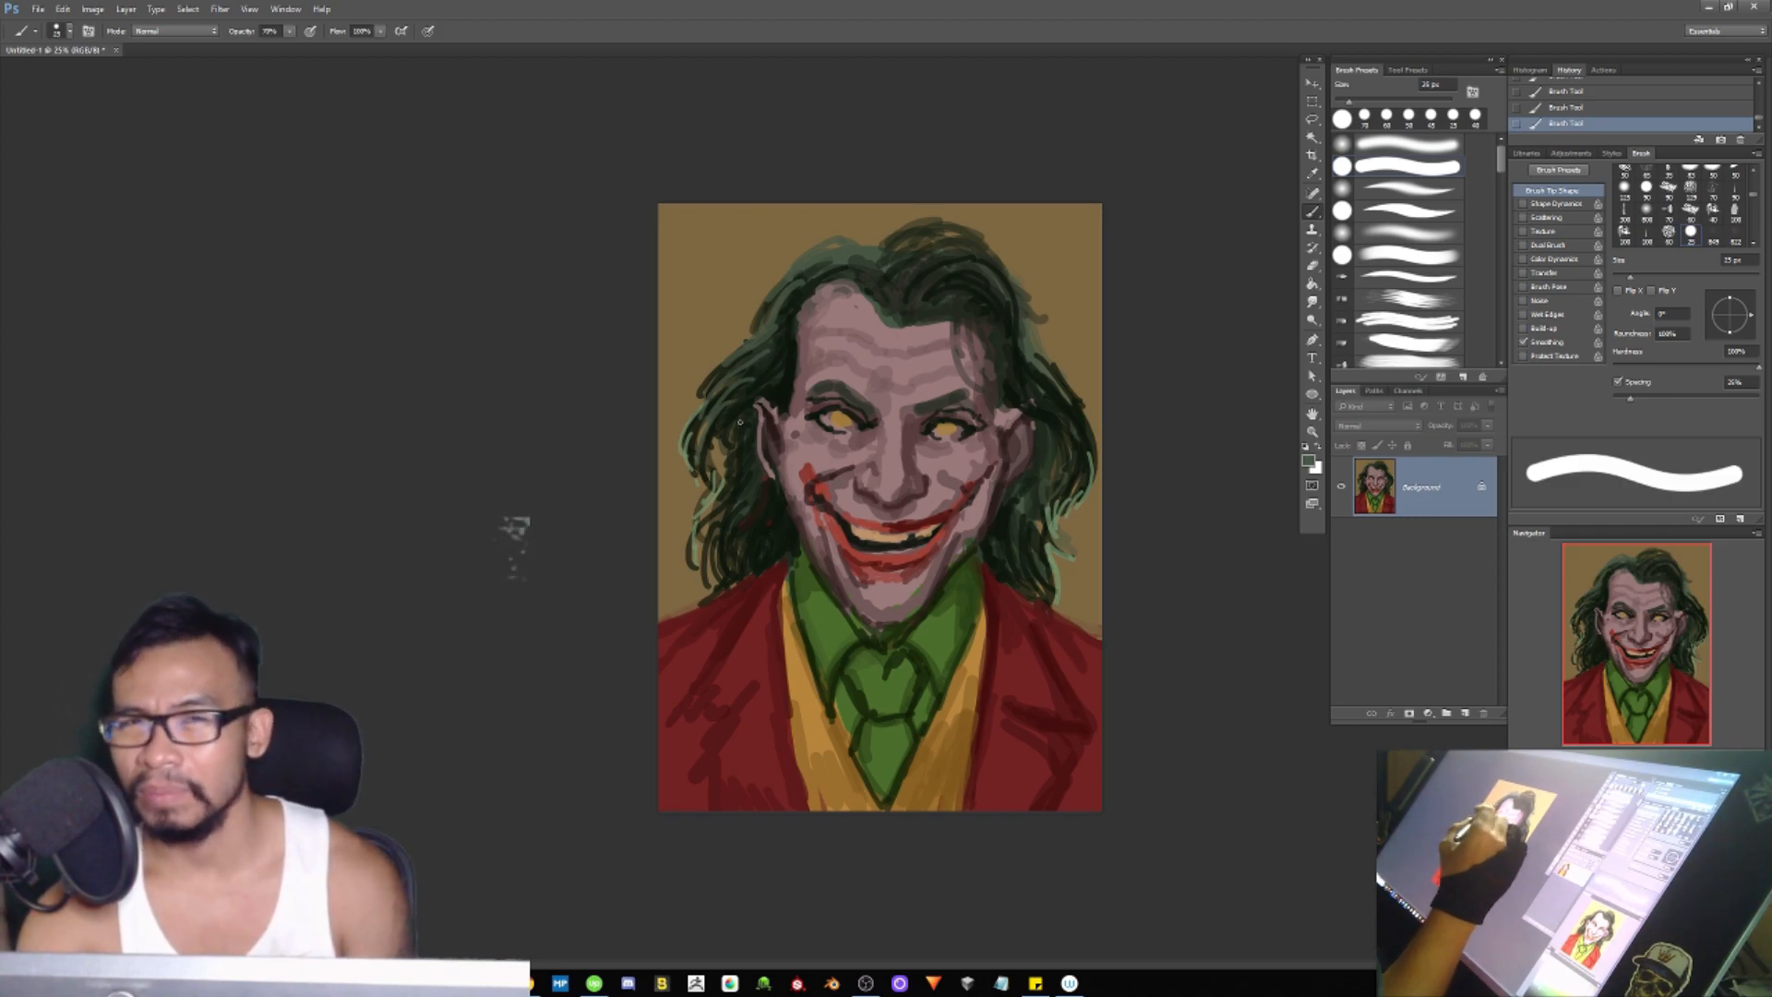
Step: Sample near-black and add strands to both outer hair sides, the lower ends and the front lock above the forehead
{"action": "left_click", "coordinate": [771, 381], "text": "alt"}
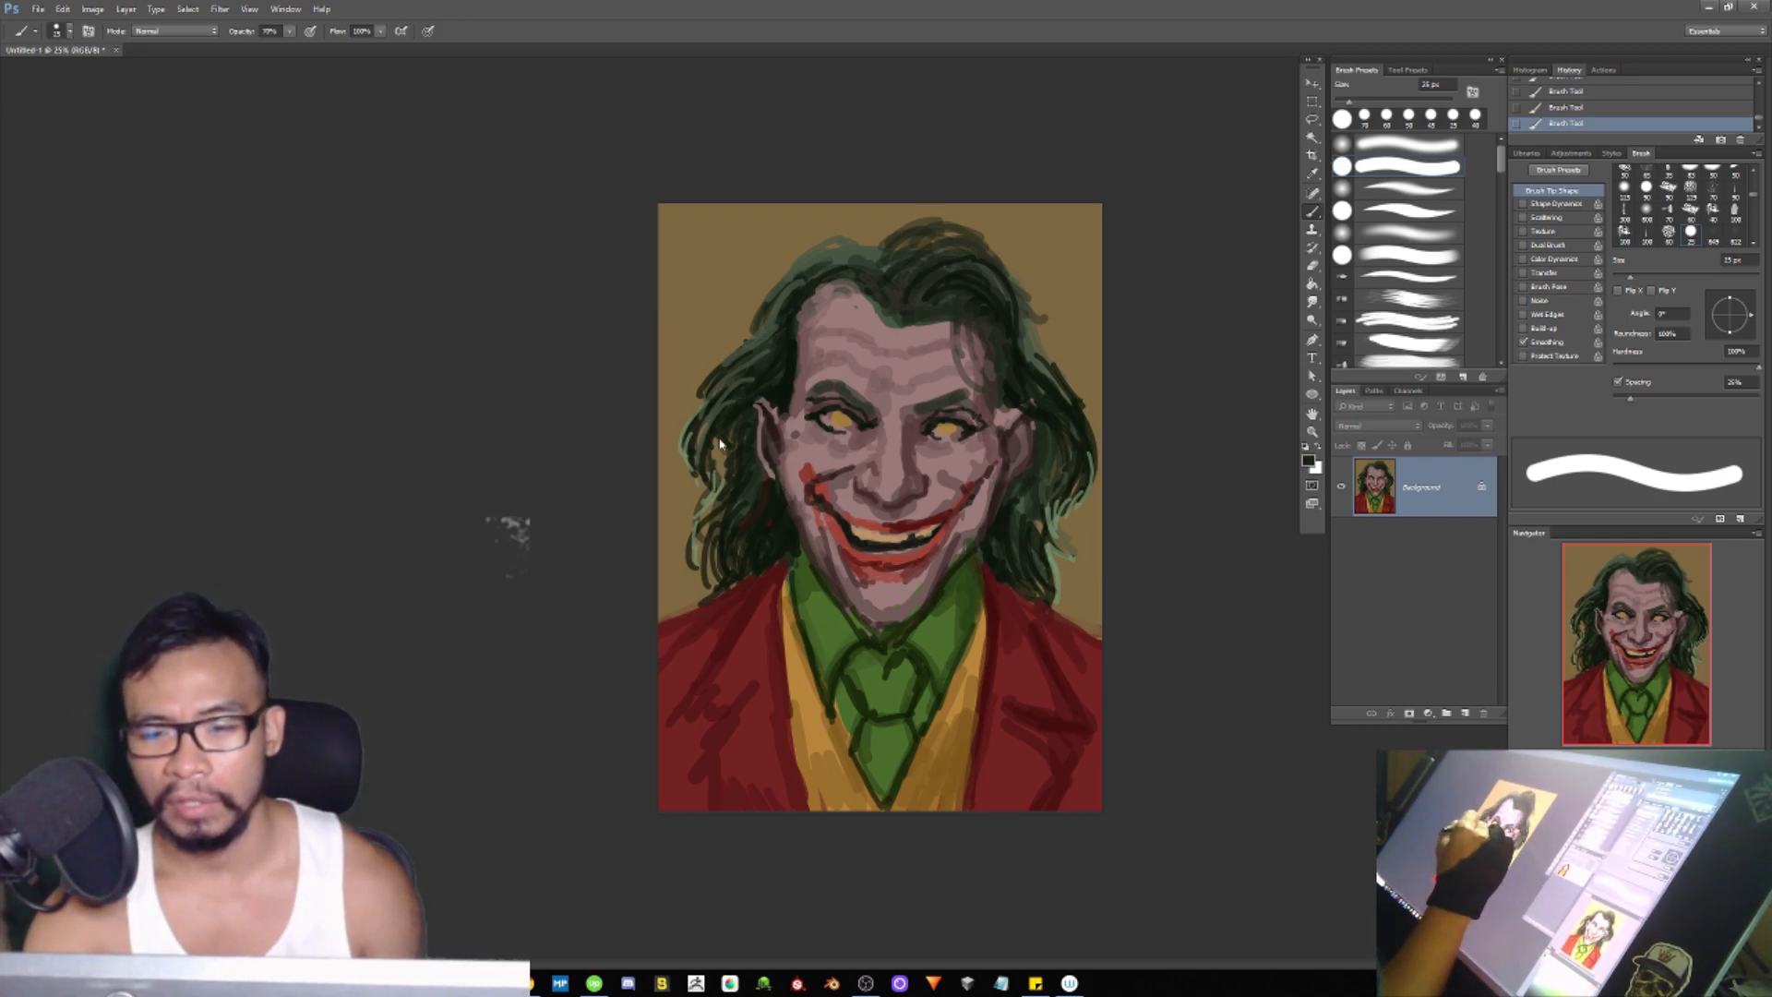
{"action": "left_click_drag", "start_coordinate": [720, 473], "coordinate": [729, 437]}
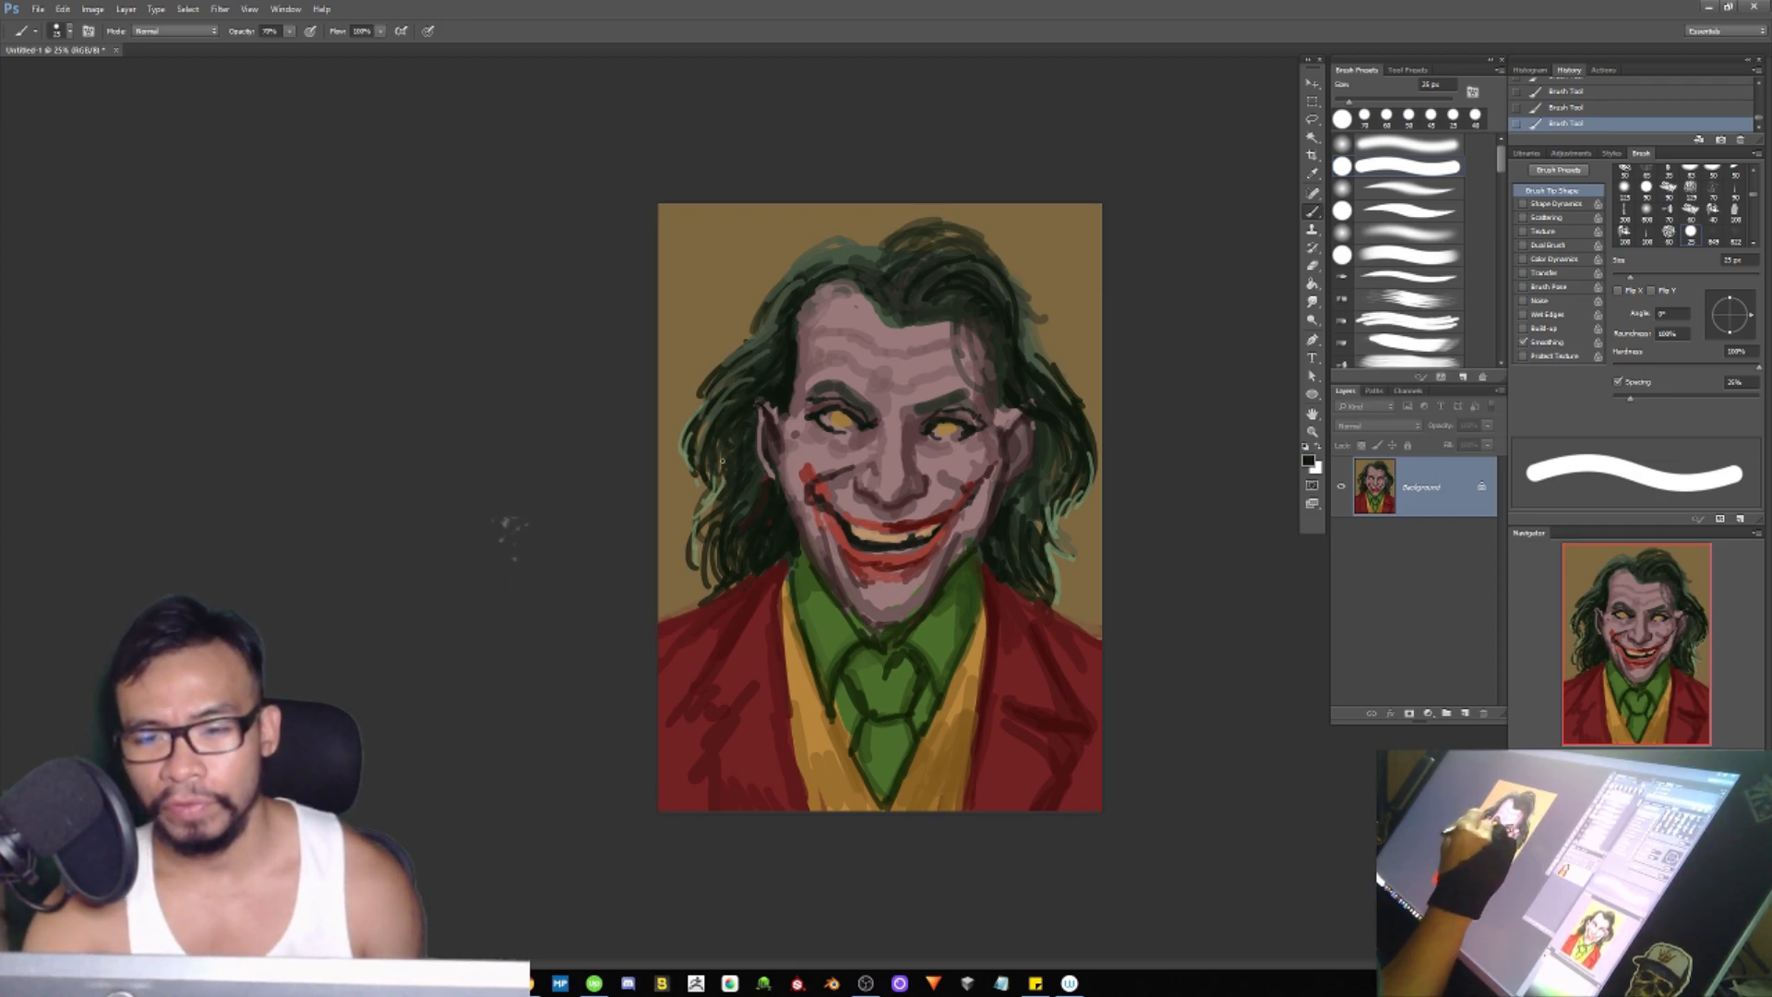
{"action": "mouse_move", "coordinate": [1054, 440]}
{"action": "left_mouse_down"}
{"action": "mouse_move", "coordinate": [1066, 574]}
{"action": "mouse_move", "coordinate": [1043, 538]}
{"action": "mouse_move", "coordinate": [1078, 595]}
{"action": "left_mouse_up"}
{"action": "left_click_drag", "start_coordinate": [713, 527], "coordinate": [710, 600]}
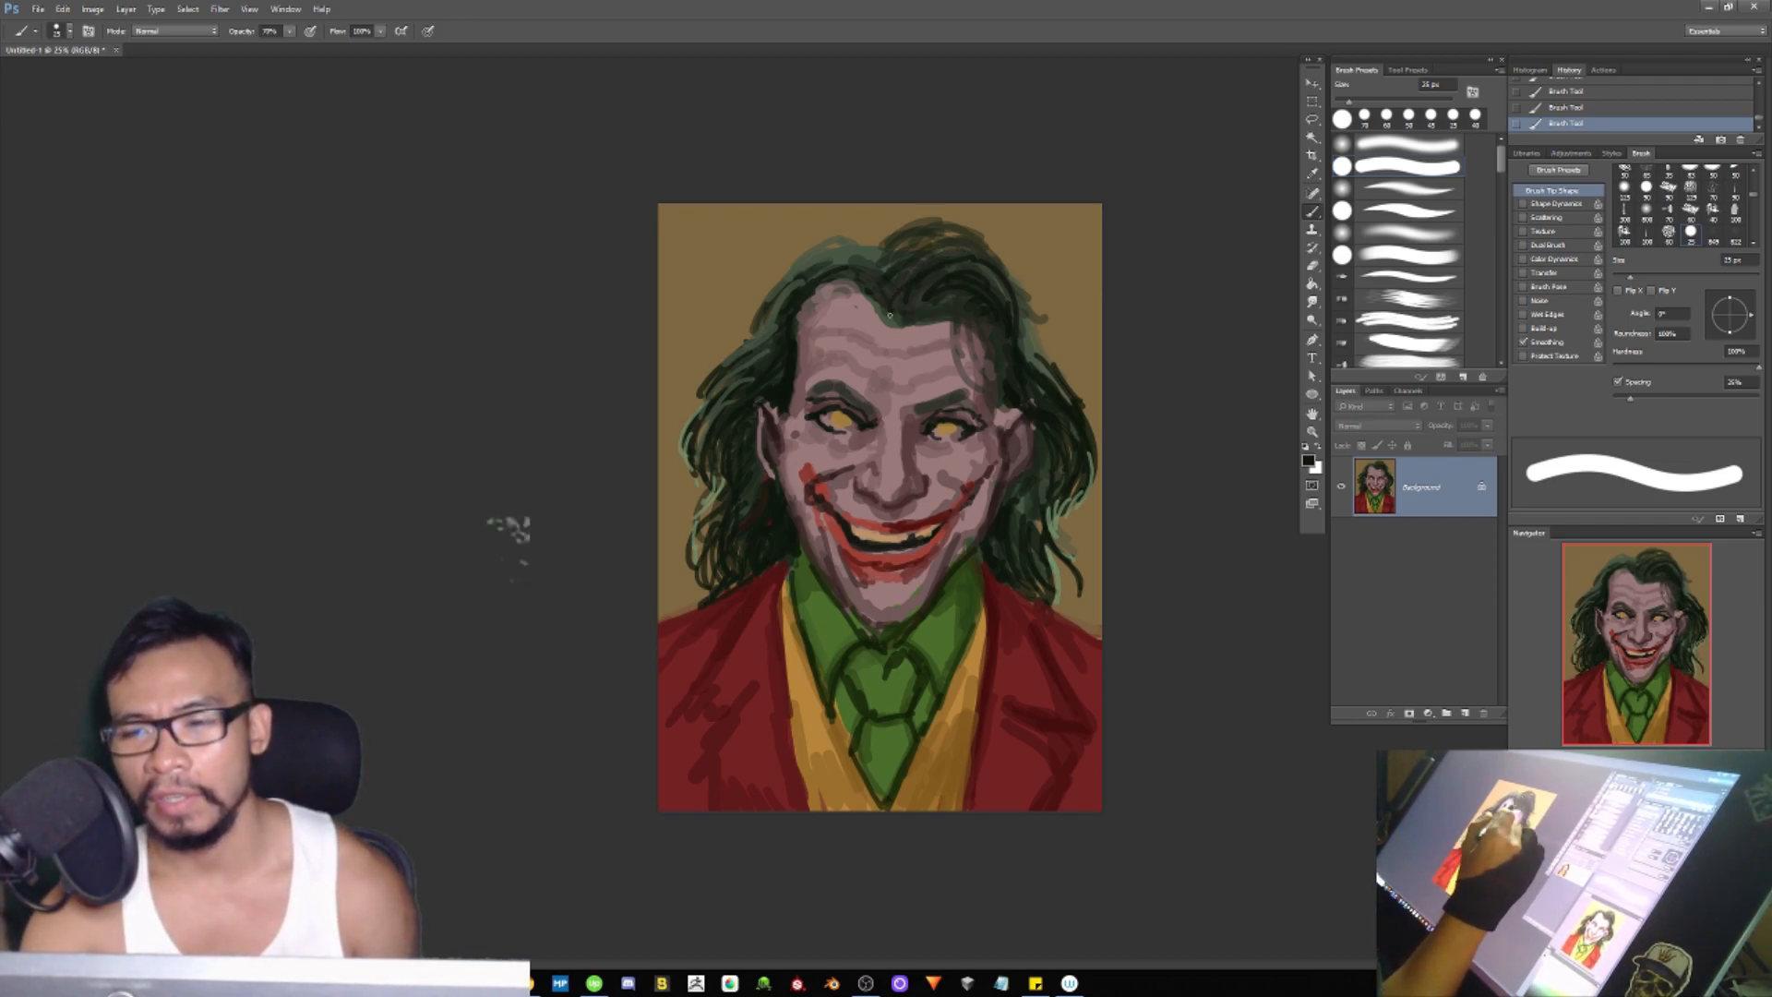
{"action": "mouse_move", "coordinate": [931, 284]}
{"action": "left_mouse_down"}
{"action": "mouse_move", "coordinate": [910, 299]}
{"action": "mouse_move", "coordinate": [975, 311]}
{"action": "left_mouse_up"}
{"action": "key", "text": "]"}
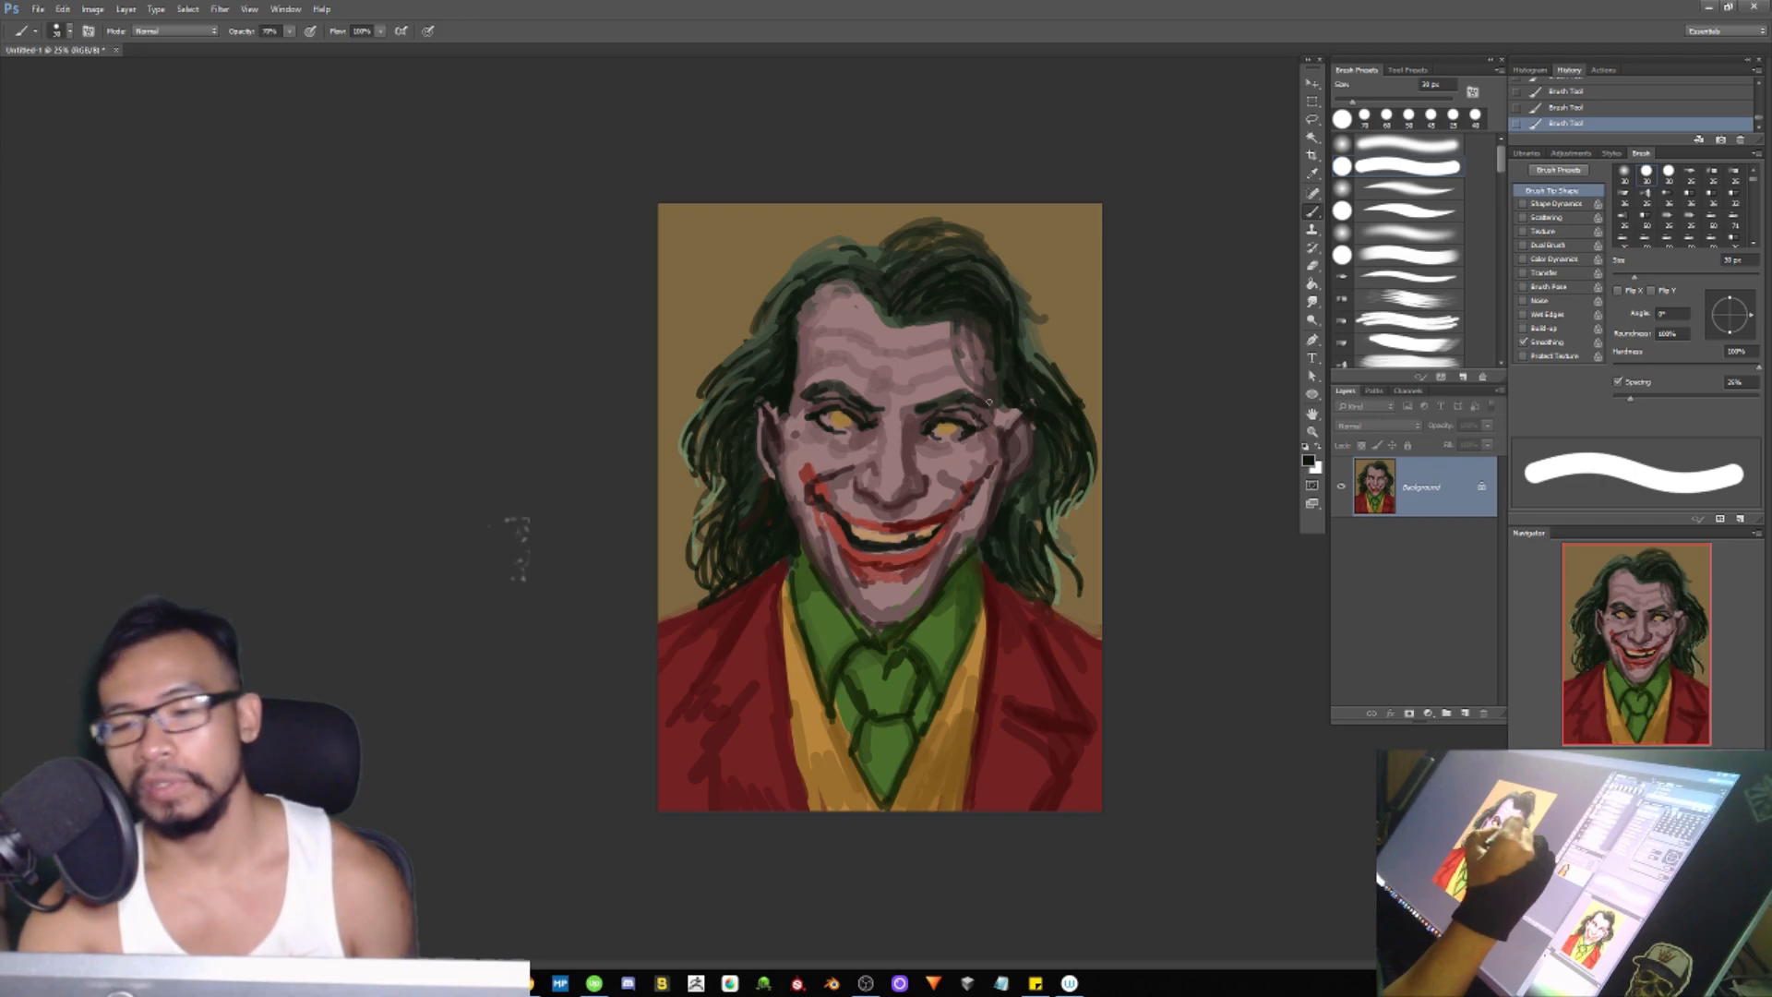
Step: Sample tones at the left-hand temple and redefine the dark hairline along the temple and forehead with a 30 px brush
{"action": "left_click", "coordinate": [803, 373], "text": "alt"}
{"action": "mouse_move", "coordinate": [801, 344]}
{"action": "left_mouse_down"}
{"action": "mouse_move", "coordinate": [792, 407]}
{"action": "mouse_move", "coordinate": [791, 338]}
{"action": "mouse_move", "coordinate": [790, 362]}
{"action": "left_mouse_up"}
{"action": "left_click", "coordinate": [788, 382], "text": "alt"}
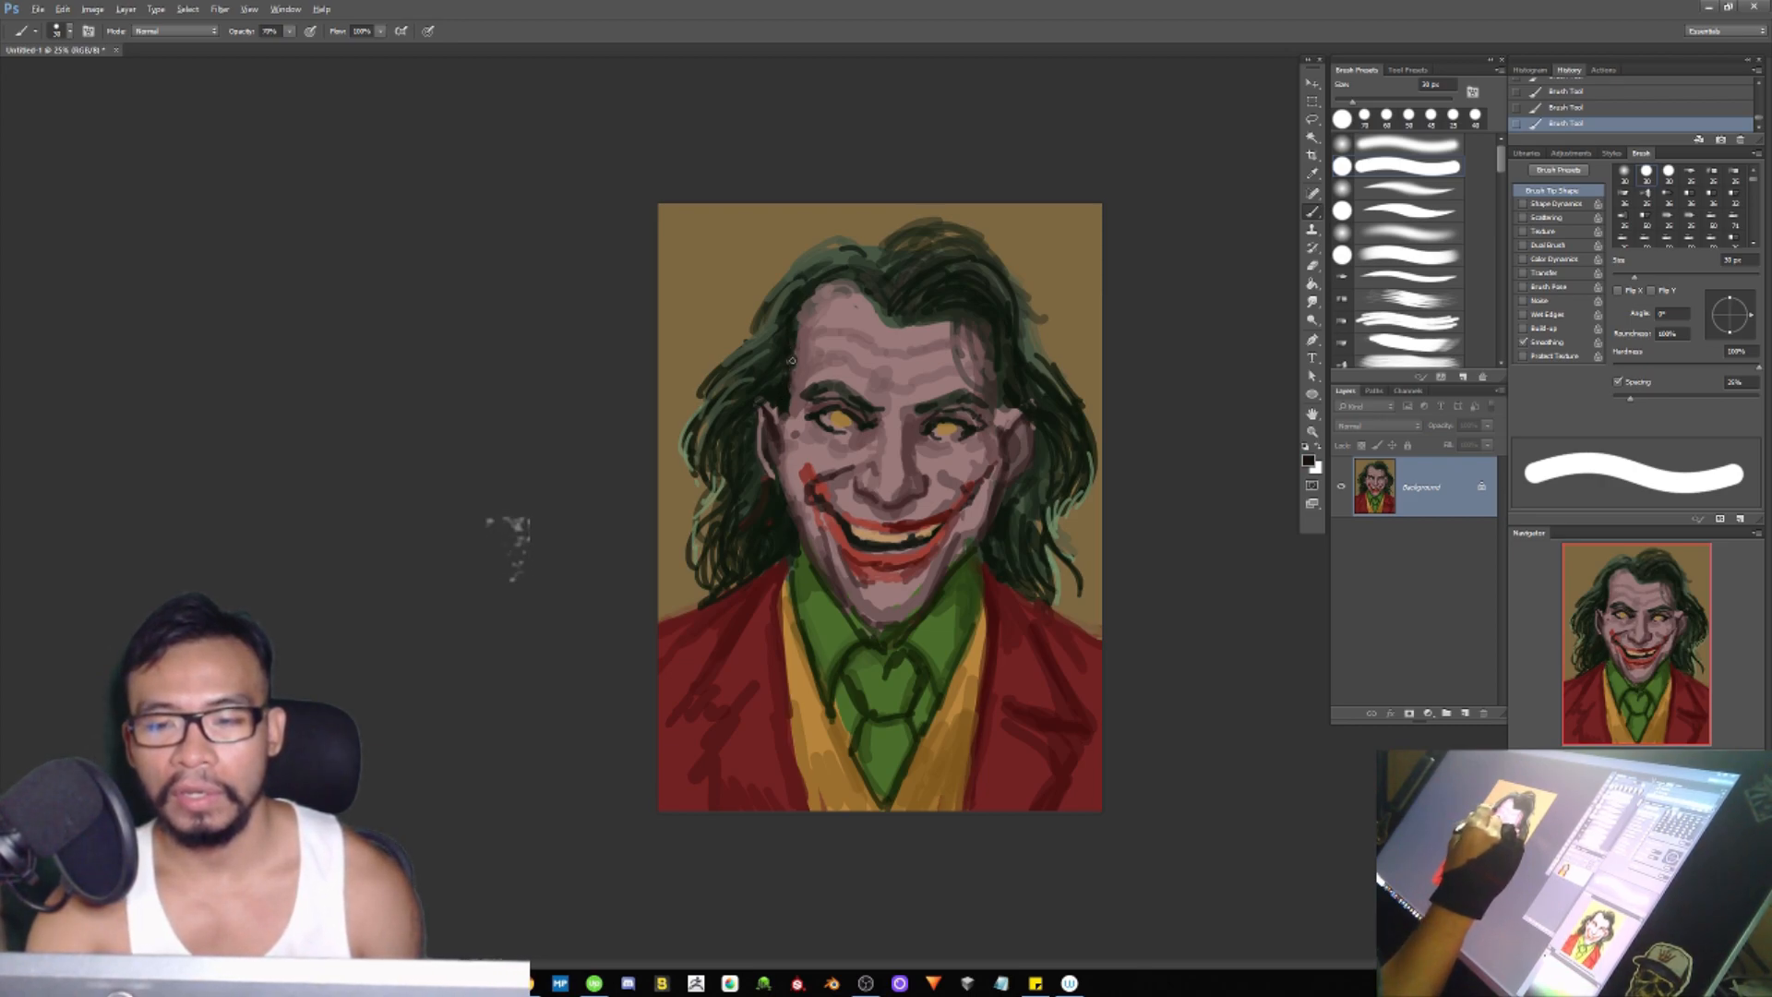
{"action": "mouse_move", "coordinate": [816, 287]}
{"action": "left_mouse_down"}
{"action": "mouse_move", "coordinate": [859, 264]}
{"action": "mouse_move", "coordinate": [892, 317]}
{"action": "left_mouse_up"}
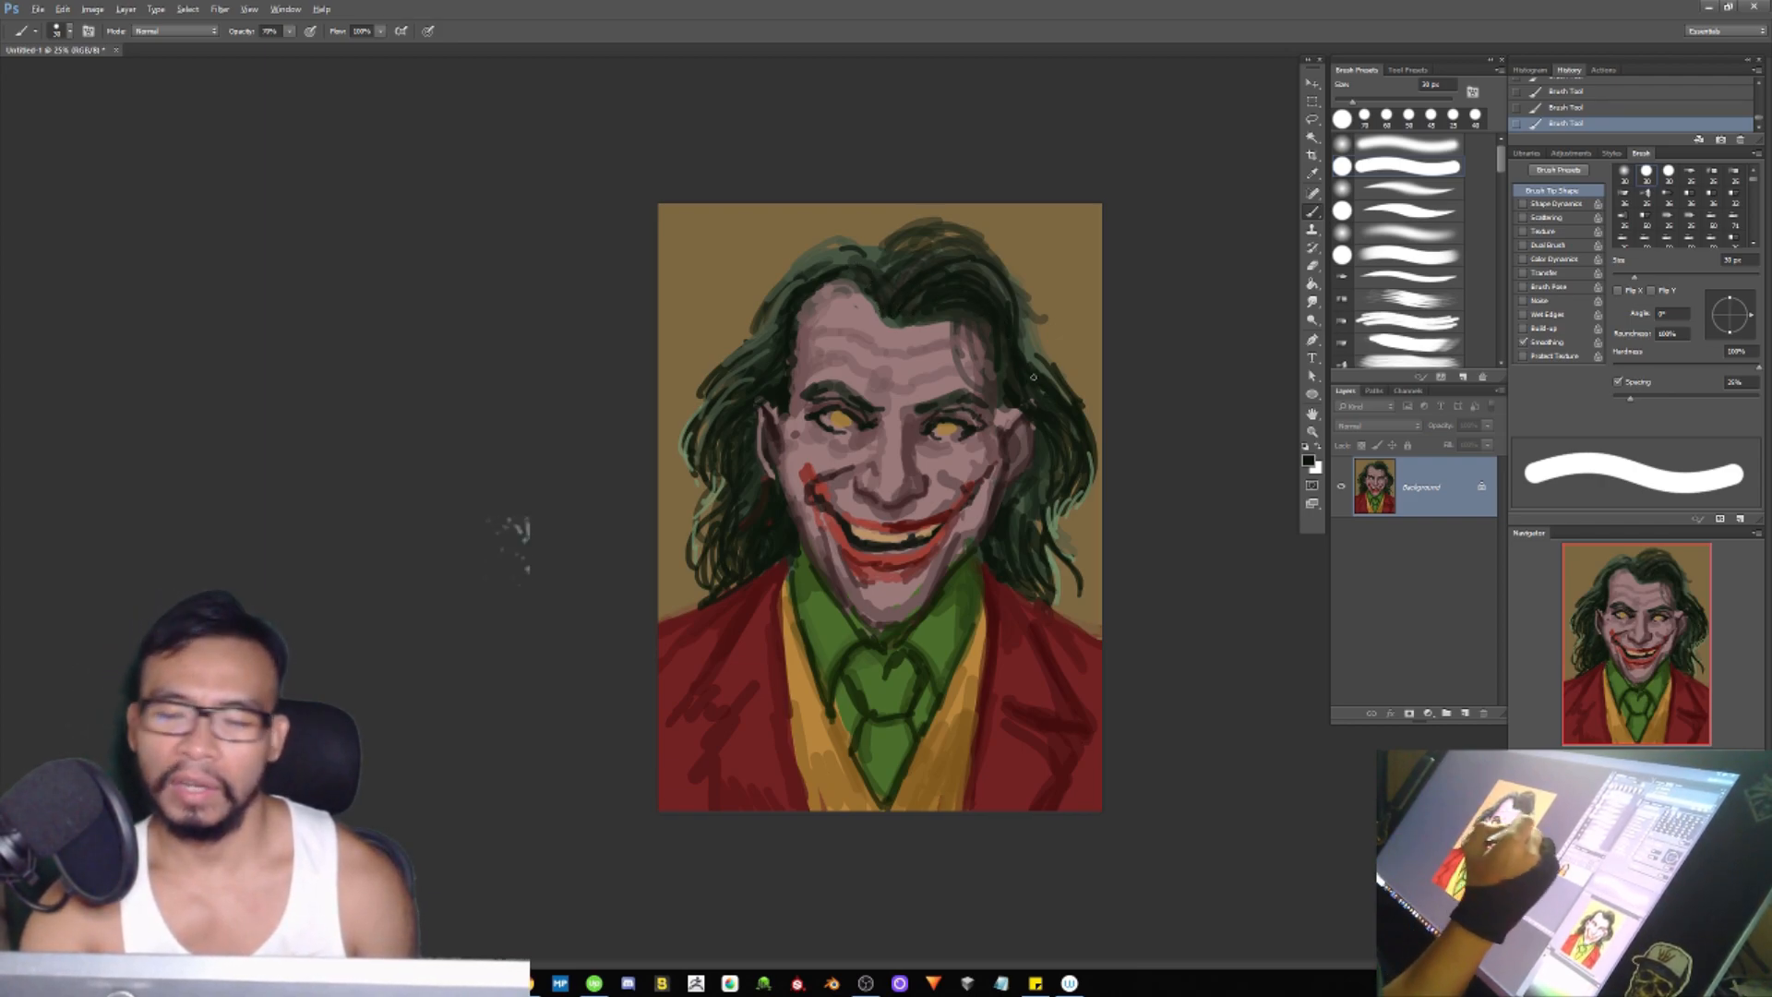
Step: Paint dark strands down the right-hand hair and along the outer edge of the left-hand hair
{"action": "left_click_drag", "start_coordinate": [1034, 358], "coordinate": [1042, 378]}
{"action": "left_click_drag", "start_coordinate": [1087, 456], "coordinate": [1069, 544]}
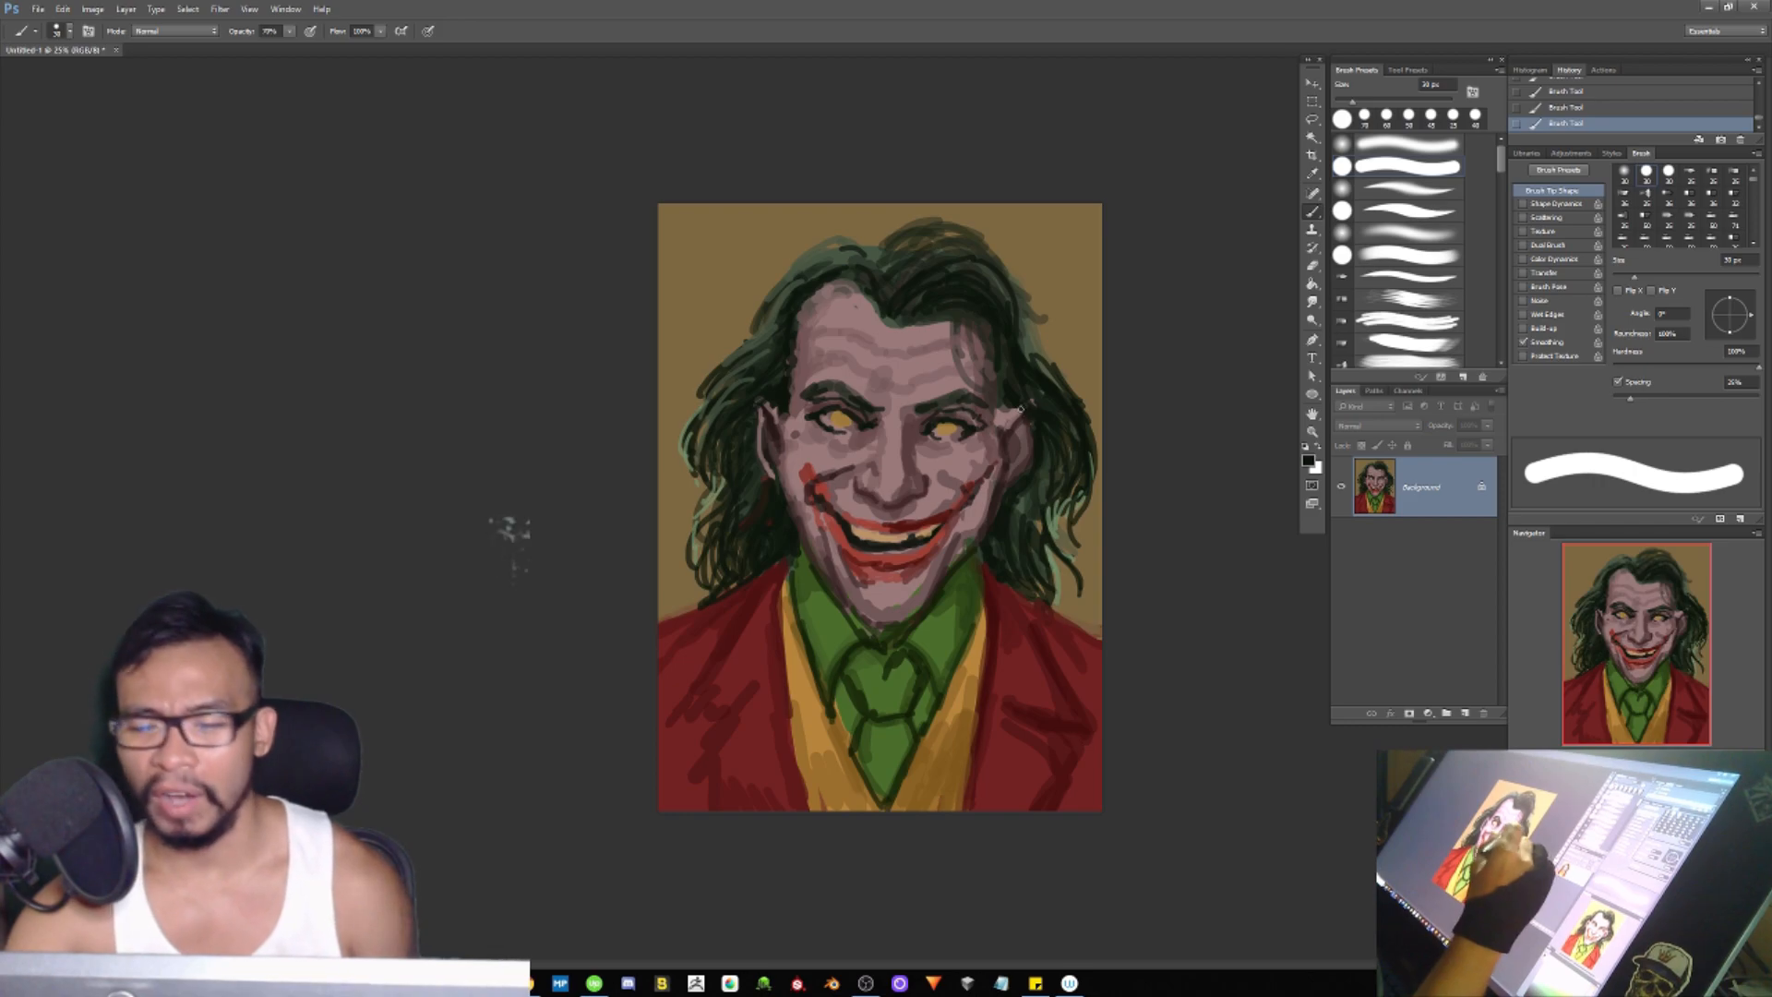
{"action": "left_click_drag", "start_coordinate": [1089, 427], "coordinate": [1090, 473]}
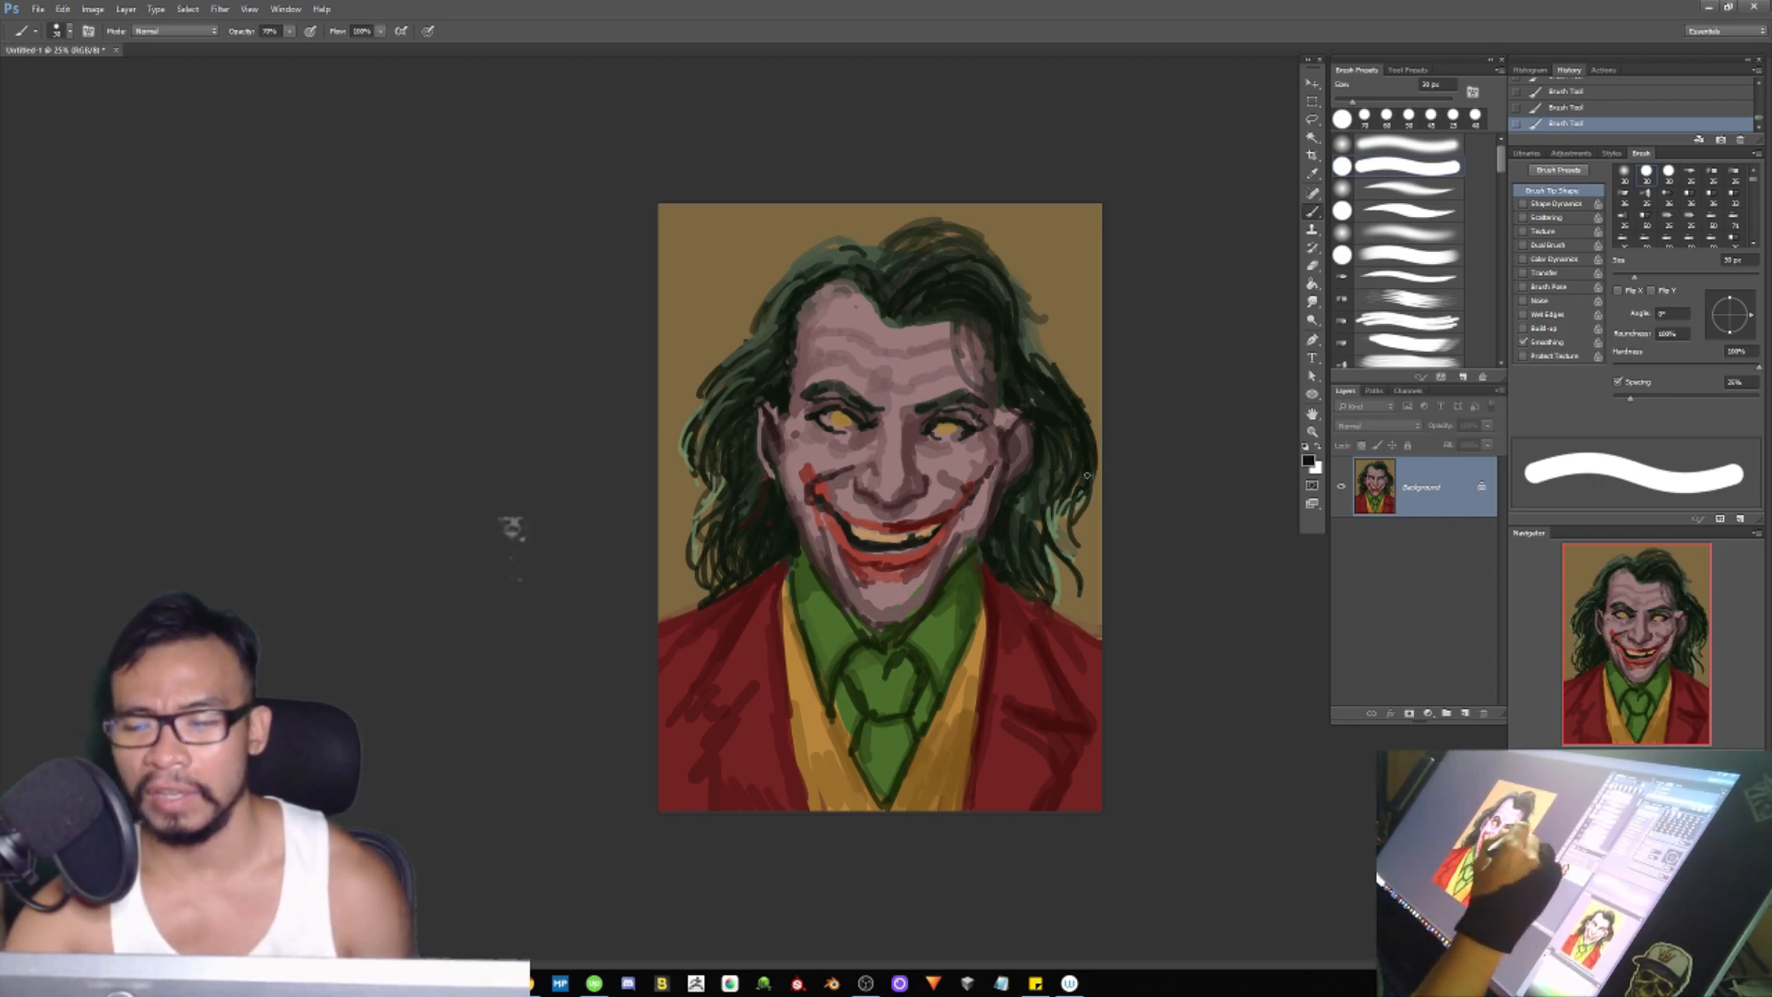
{"action": "left_click_drag", "start_coordinate": [707, 442], "coordinate": [699, 481]}
{"action": "left_click_drag", "start_coordinate": [729, 408], "coordinate": [691, 491]}
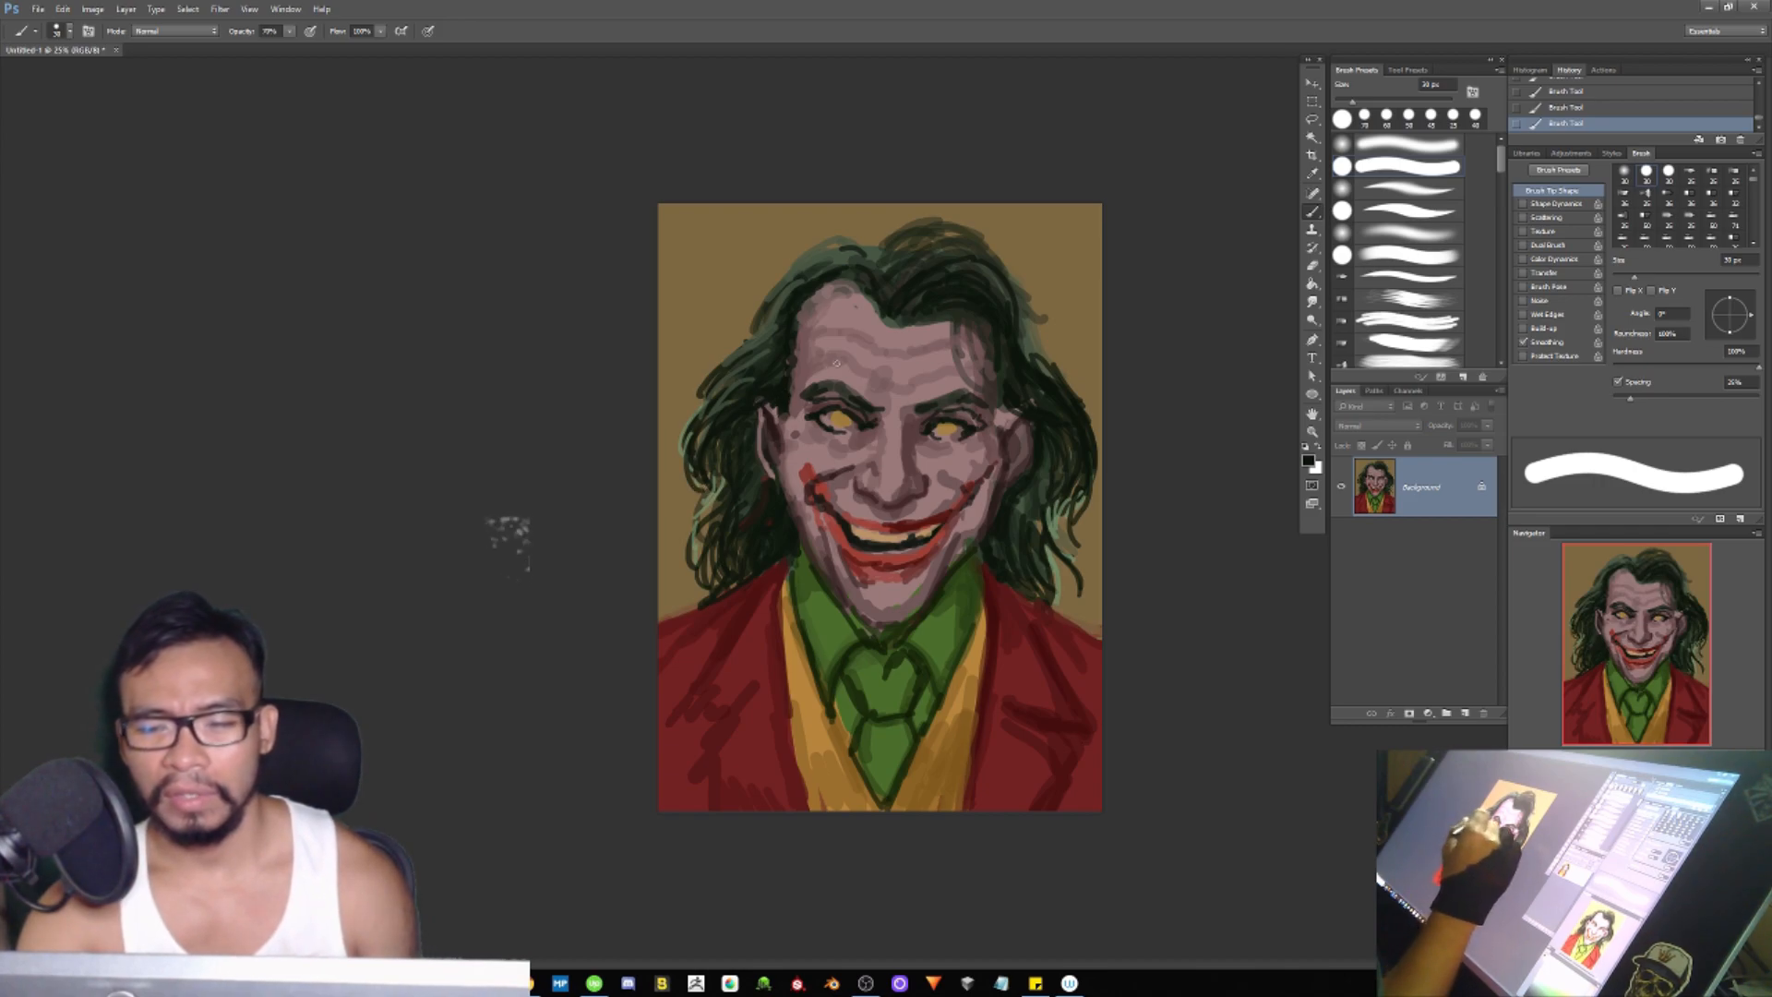
Step: Sample shadow tones around the left-hand eye and shade the skin beneath its outer corner
{"action": "left_click", "coordinate": [800, 442], "text": "alt"}
{"action": "left_click_drag", "start_coordinate": [803, 447], "coordinate": [819, 437]}
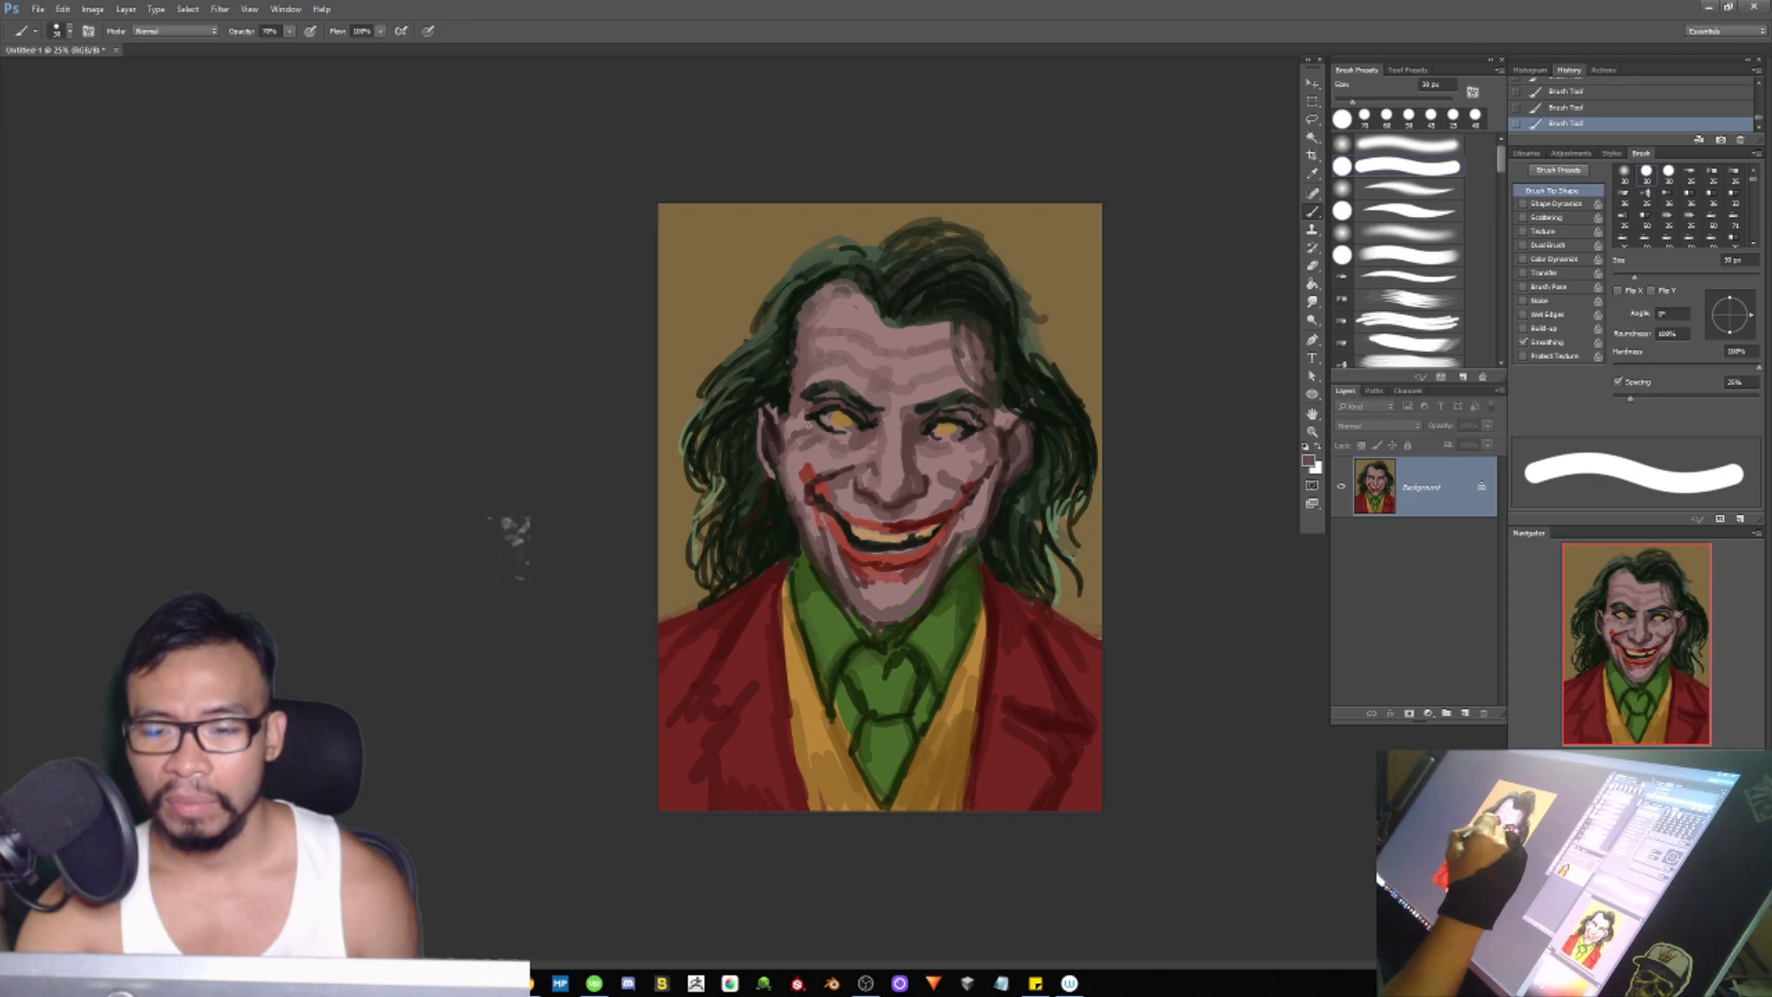
{"action": "left_click", "coordinate": [866, 427], "text": "alt"}
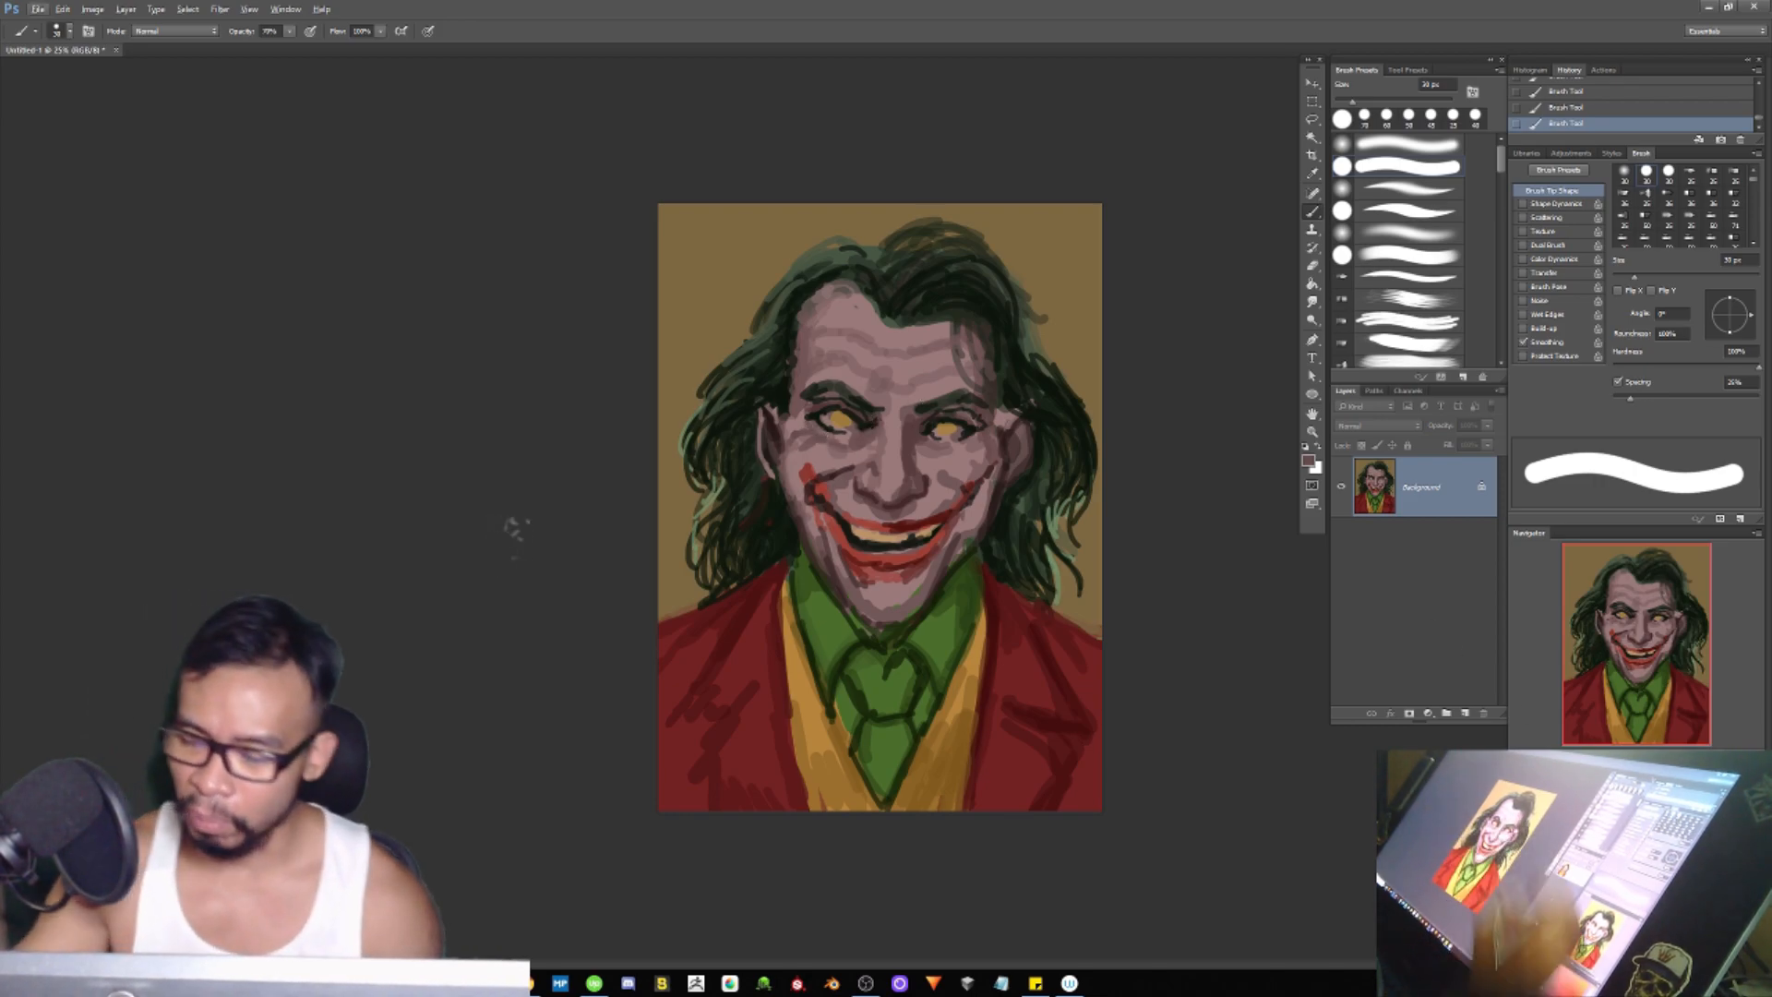
Step: Choose the hard round brush, sample dark hair tones and add strands from the crown down the right-hand hair to its lower ends
{"action": "key", "text": "alt"}
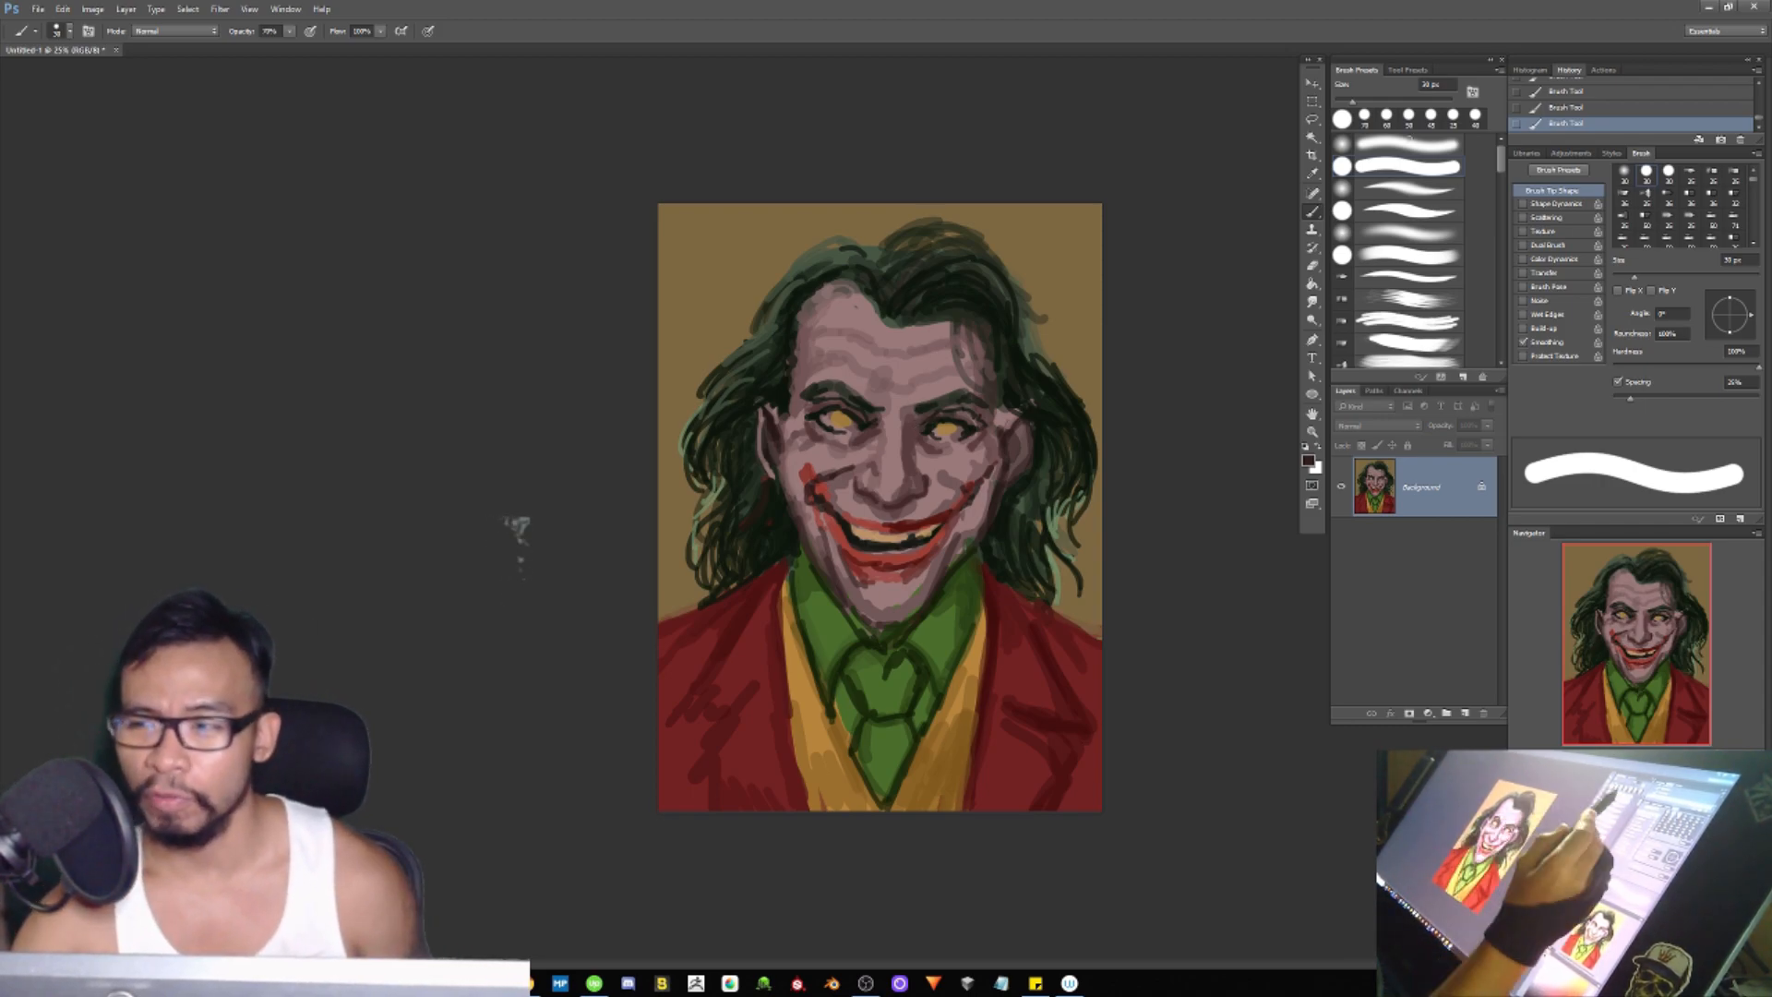
{"action": "left_click", "coordinate": [1406, 151]}
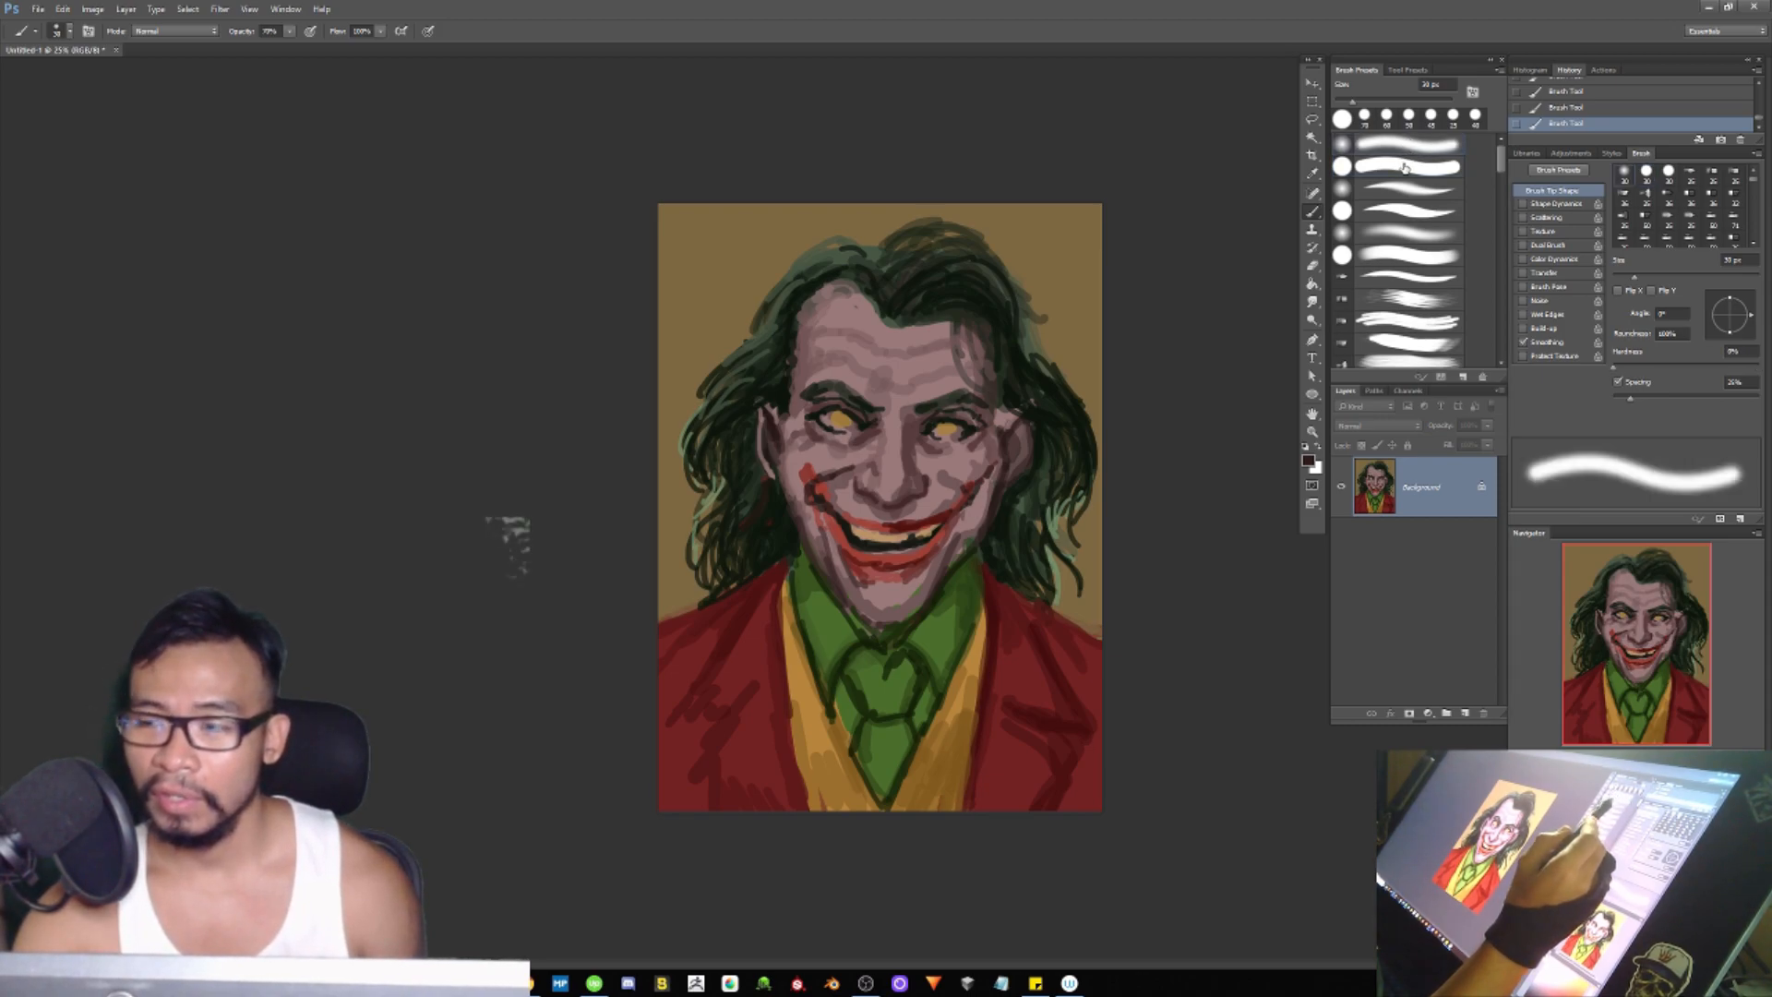
{"action": "left_click", "coordinate": [1406, 167]}
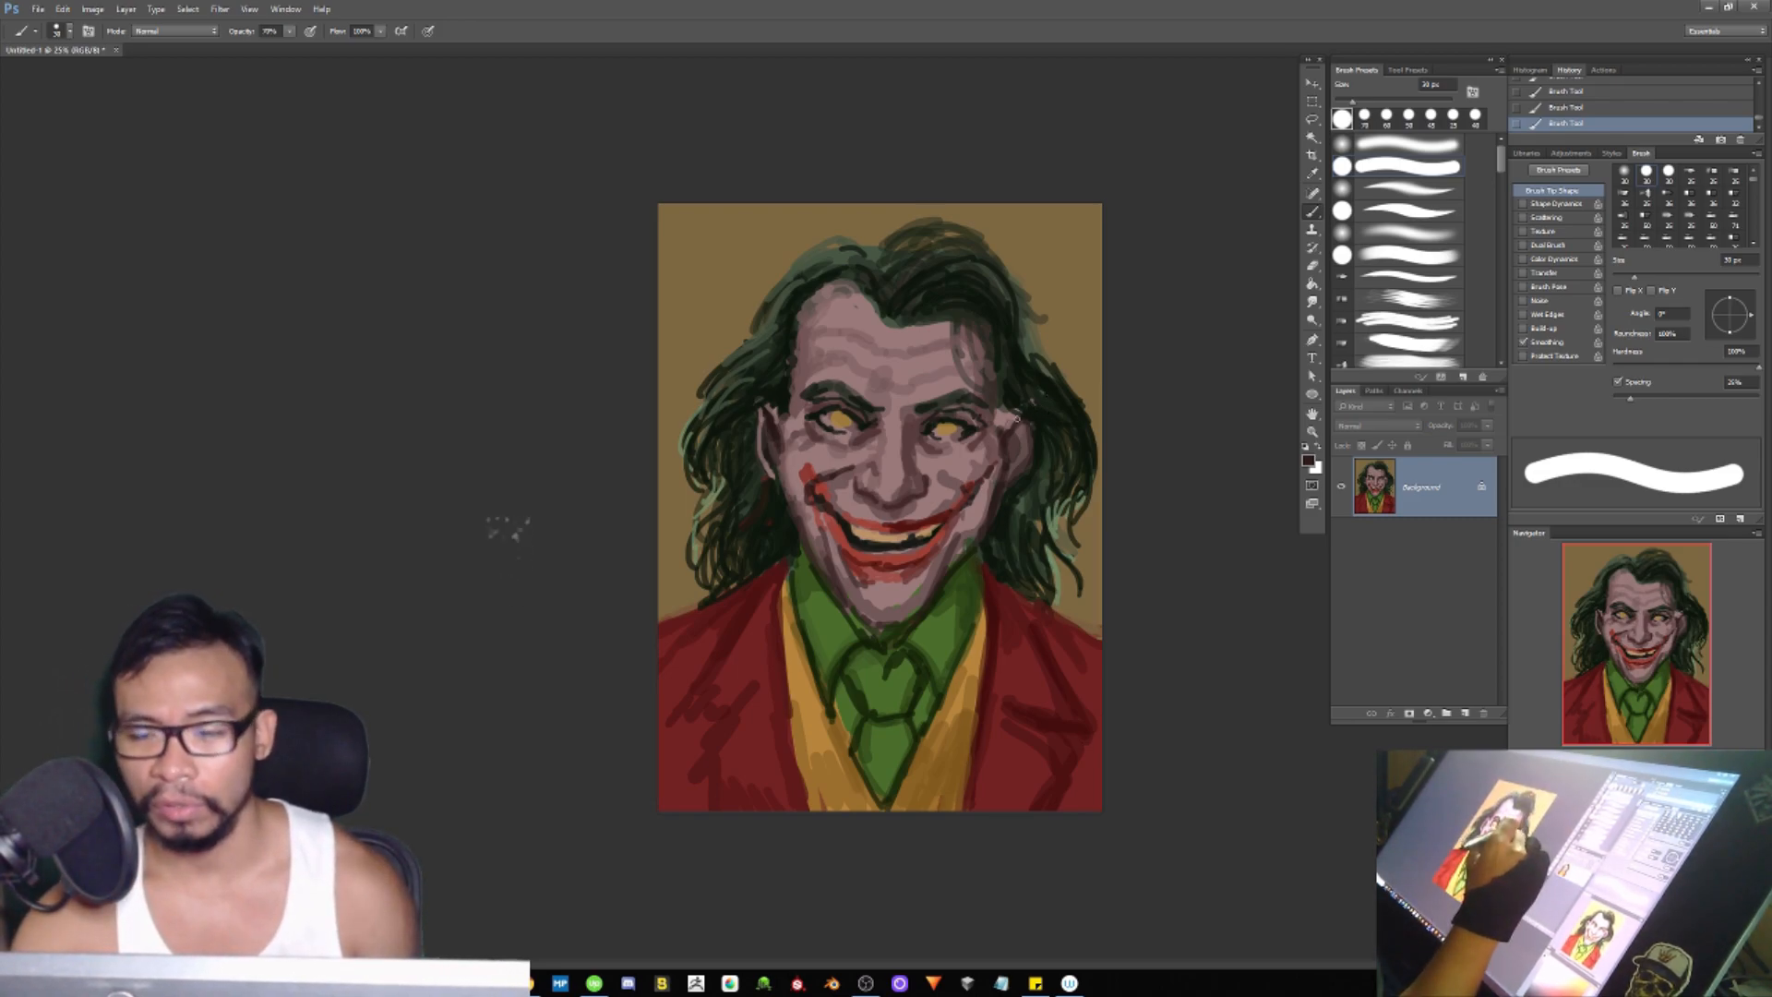
{"action": "left_click", "coordinate": [1048, 415], "text": "alt"}
{"action": "left_click_drag", "start_coordinate": [975, 316], "coordinate": [1009, 396]}
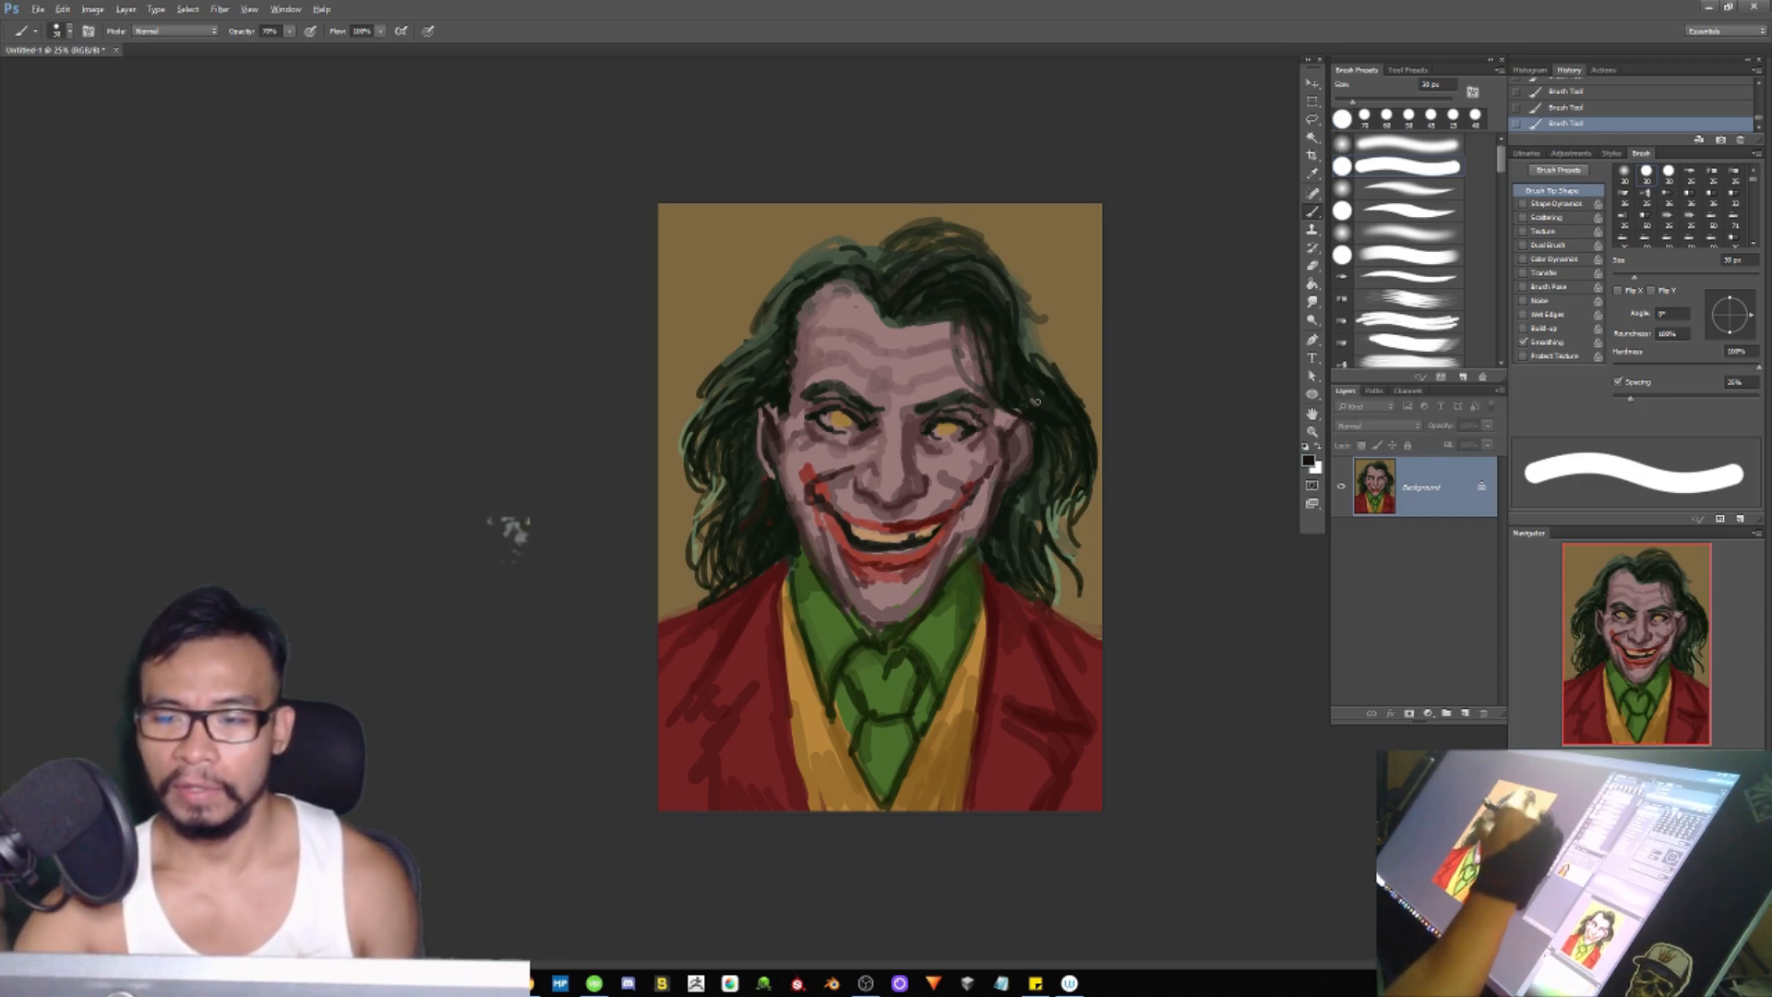
{"action": "mouse_move", "coordinate": [1025, 312]}
{"action": "left_mouse_down"}
{"action": "mouse_move", "coordinate": [1040, 358]}
{"action": "mouse_move", "coordinate": [1036, 338]}
{"action": "mouse_move", "coordinate": [1067, 383]}
{"action": "left_mouse_up"}
{"action": "left_click_drag", "start_coordinate": [1082, 491], "coordinate": [1050, 580]}
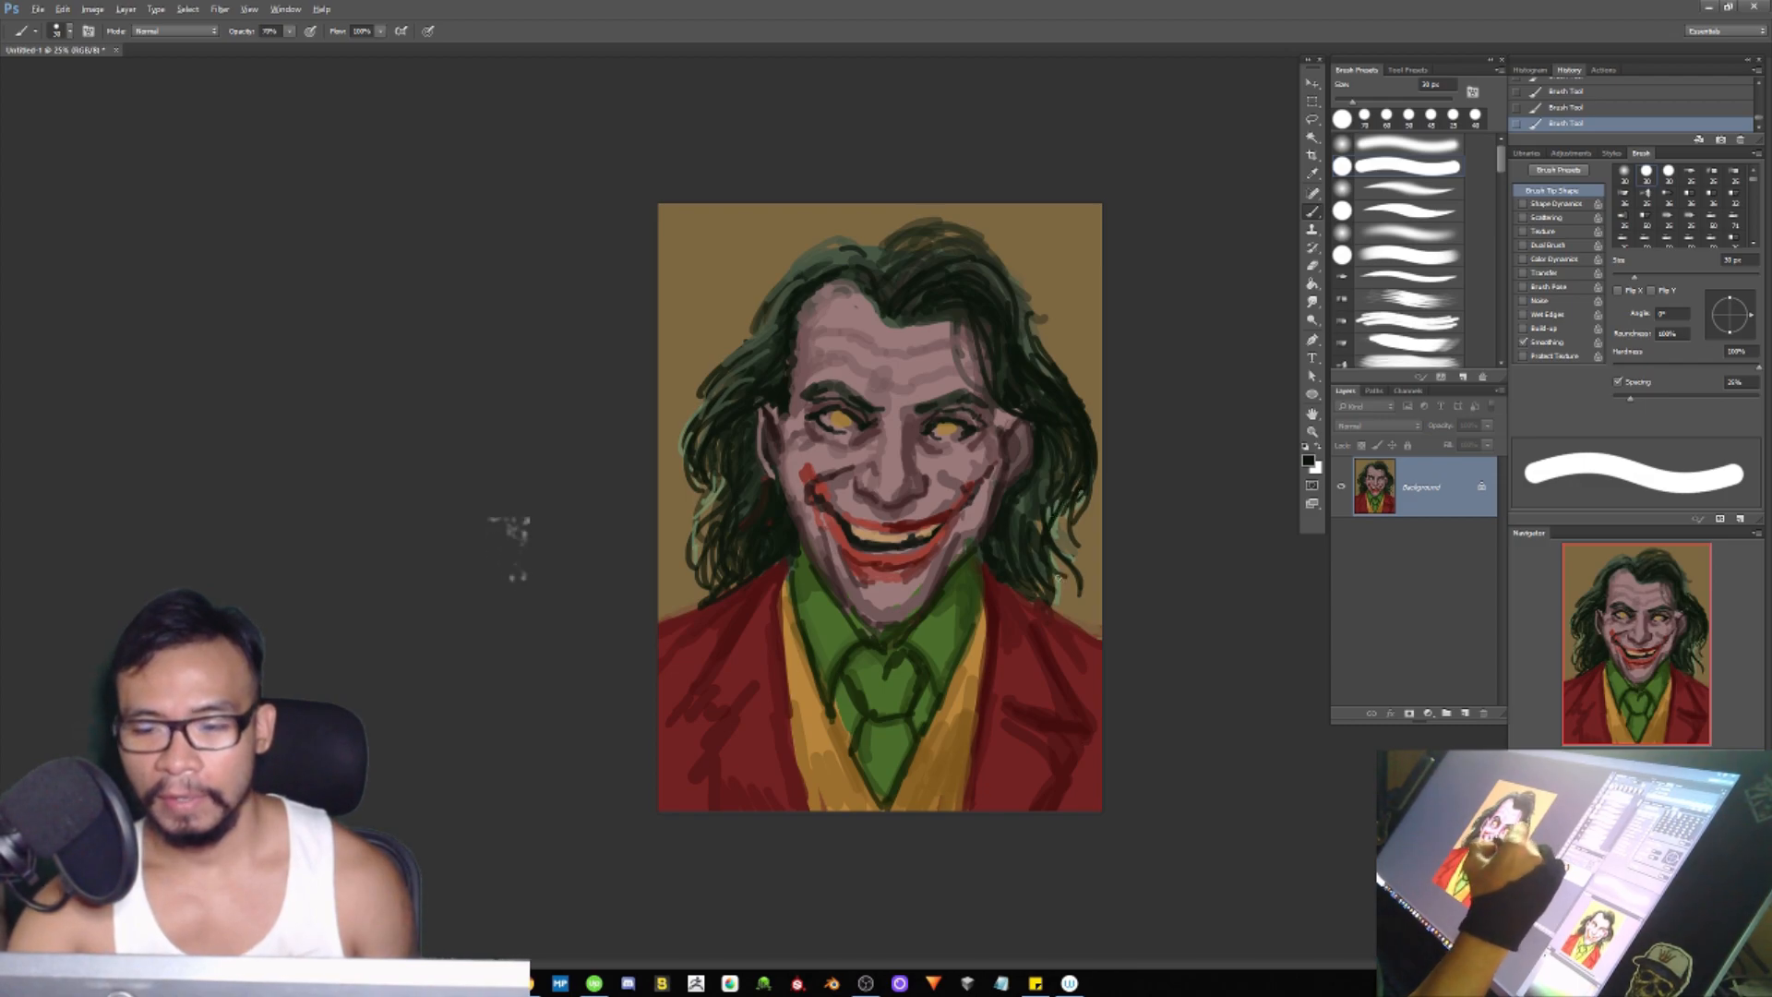
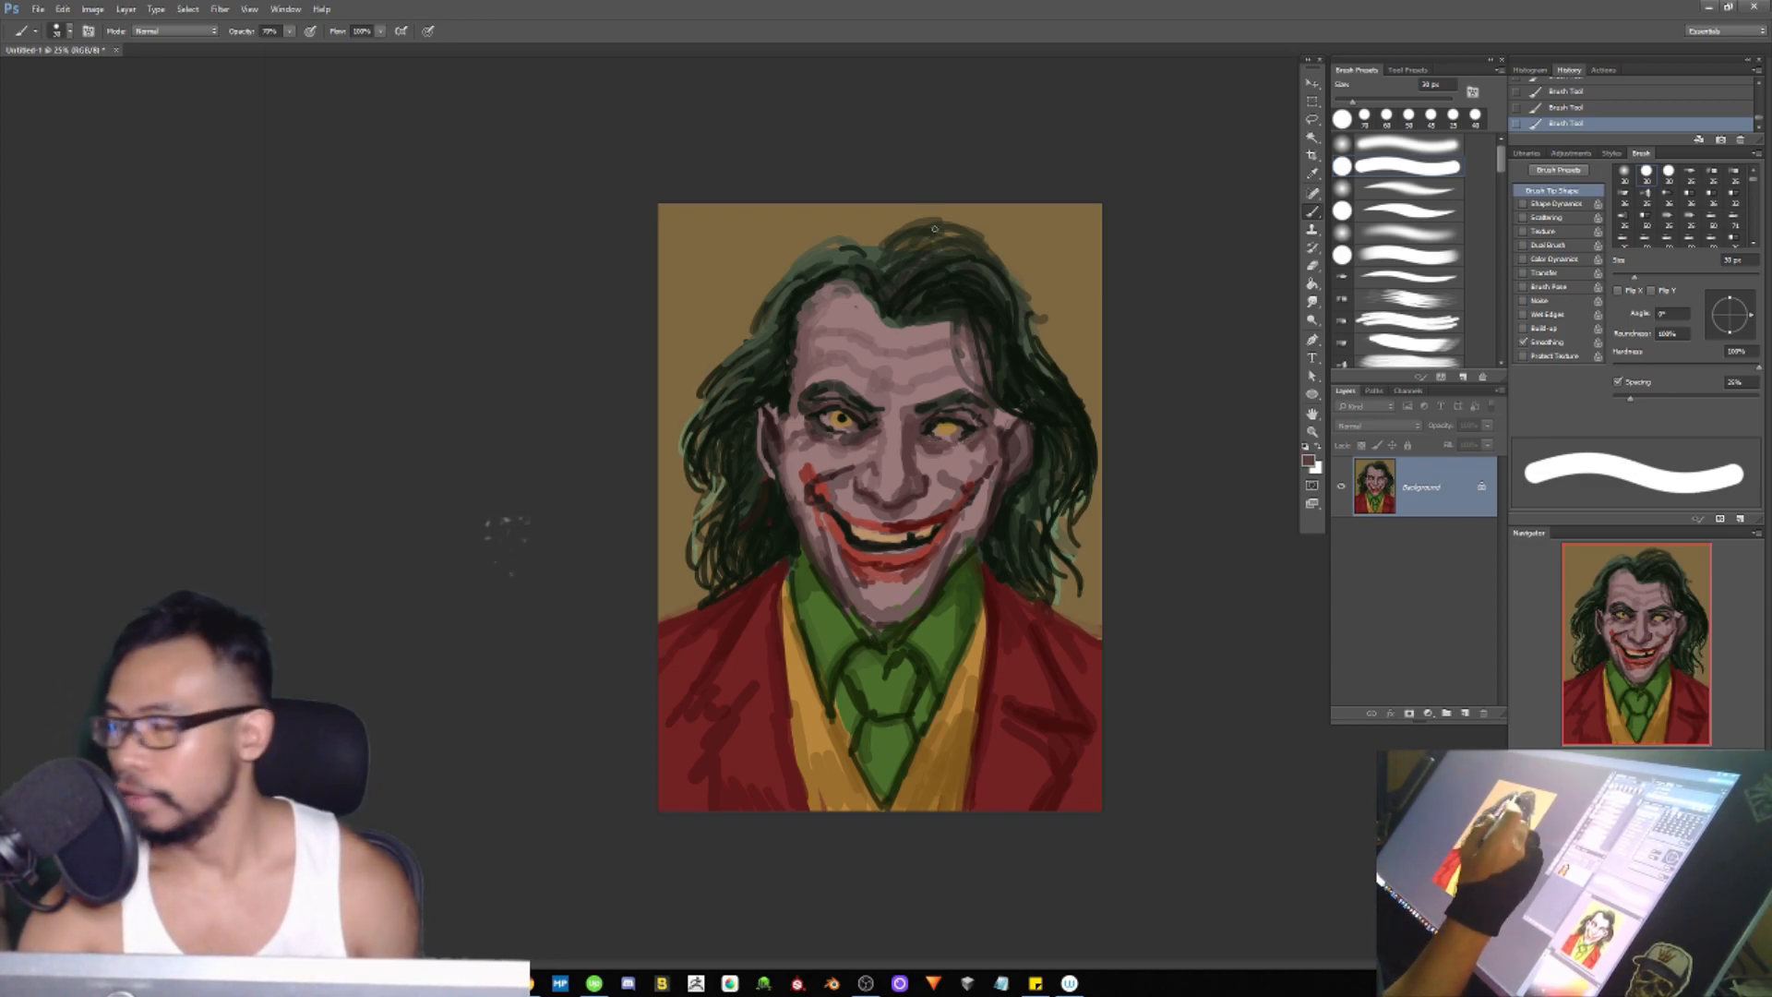
{"action": "left_click", "coordinate": [984, 283], "text": "alt"}
{"action": "mouse_move", "coordinate": [971, 251]}
{"action": "left_mouse_down"}
{"action": "mouse_move", "coordinate": [1024, 303]}
{"action": "mouse_move", "coordinate": [1059, 387]}
{"action": "left_mouse_up"}
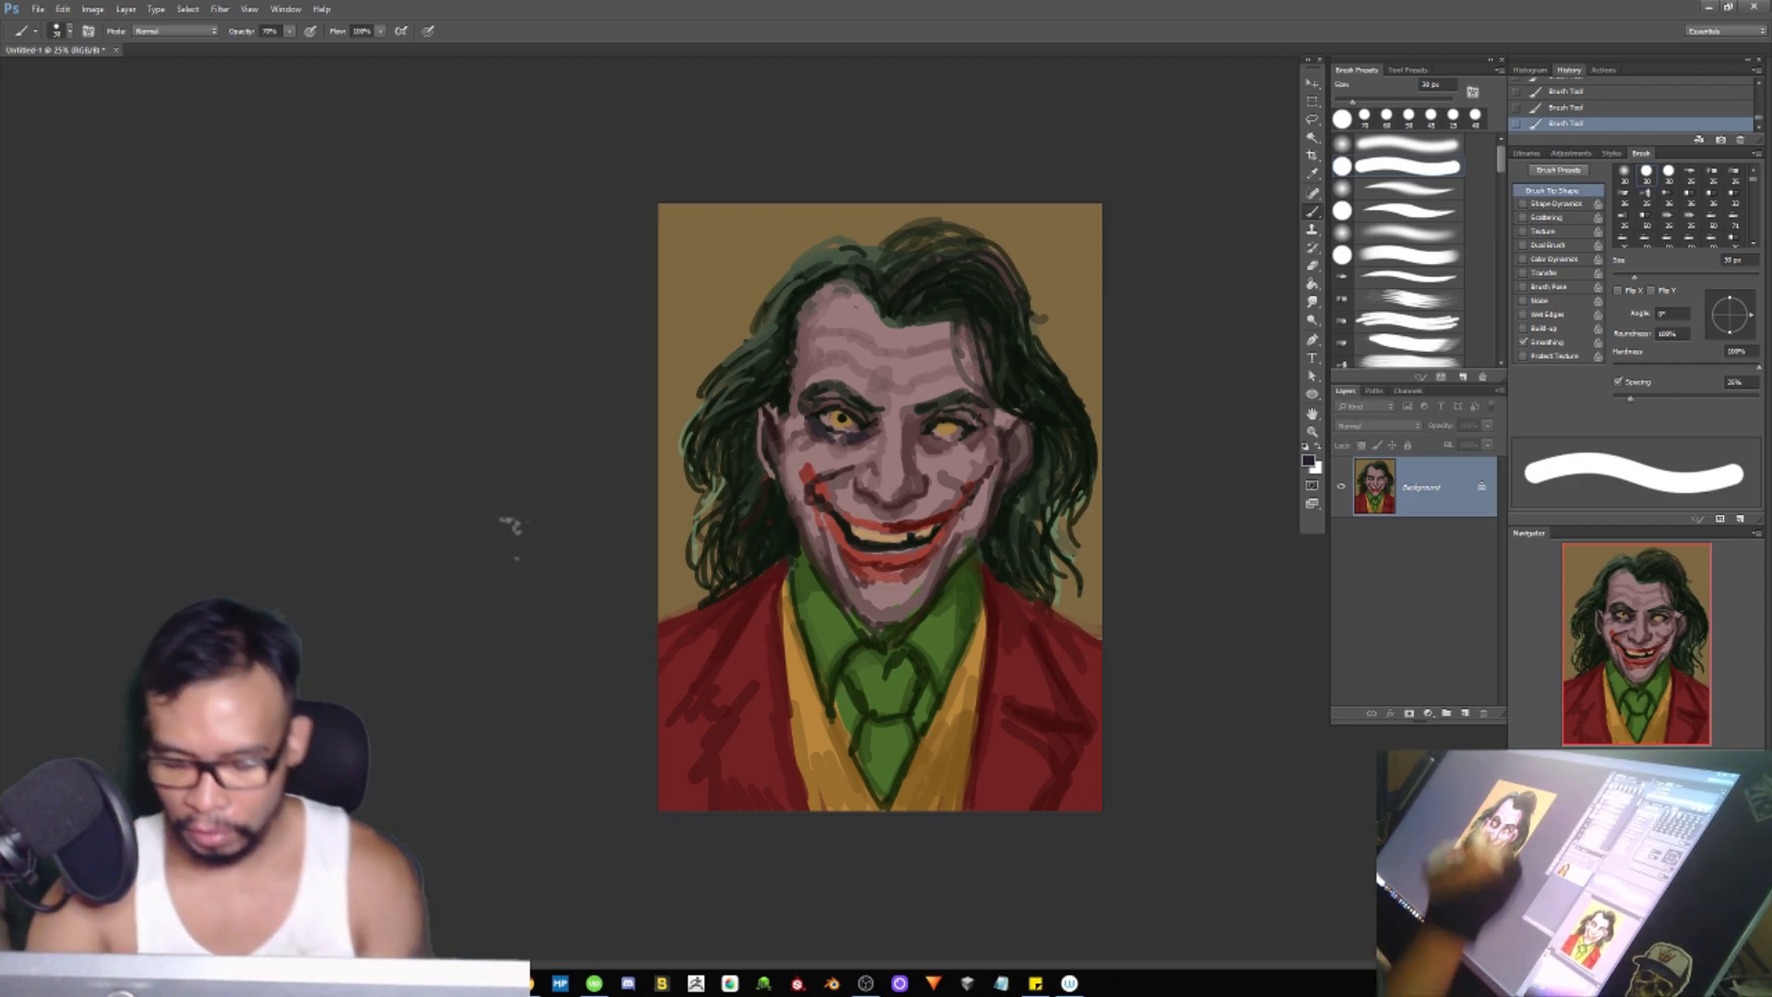
Step: Enlarge the brush and paint dark purple makeup around both eyes
{"action": "key", "text": "bracketright"}
{"action": "key", "text": "bracketright"}
{"action": "key", "text": "bracketright"}
{"action": "mouse_move", "coordinate": [831, 435]}
{"action": "left_mouse_down"}
{"action": "mouse_move", "coordinate": [894, 418]}
{"action": "mouse_move", "coordinate": [813, 407]}
{"action": "left_mouse_up"}
{"action": "key", "text": "bracketright"}
{"action": "mouse_move", "coordinate": [922, 427]}
{"action": "left_mouse_down"}
{"action": "mouse_move", "coordinate": [987, 432]}
{"action": "mouse_move", "coordinate": [932, 440]}
{"action": "mouse_move", "coordinate": [981, 438]}
{"action": "mouse_move", "coordinate": [936, 388]}
{"action": "mouse_move", "coordinate": [922, 439]}
{"action": "mouse_move", "coordinate": [965, 445]}
{"action": "left_mouse_up"}
Step: Reduce the brush to 20 px, detail the eyes and deepen the folds at the left-hand mouth corner and right-hand cheek with sampled tones
{"action": "key", "text": "bracketleft"}
{"action": "key", "text": "bracketleft"}
{"action": "key", "text": "bracketleft"}
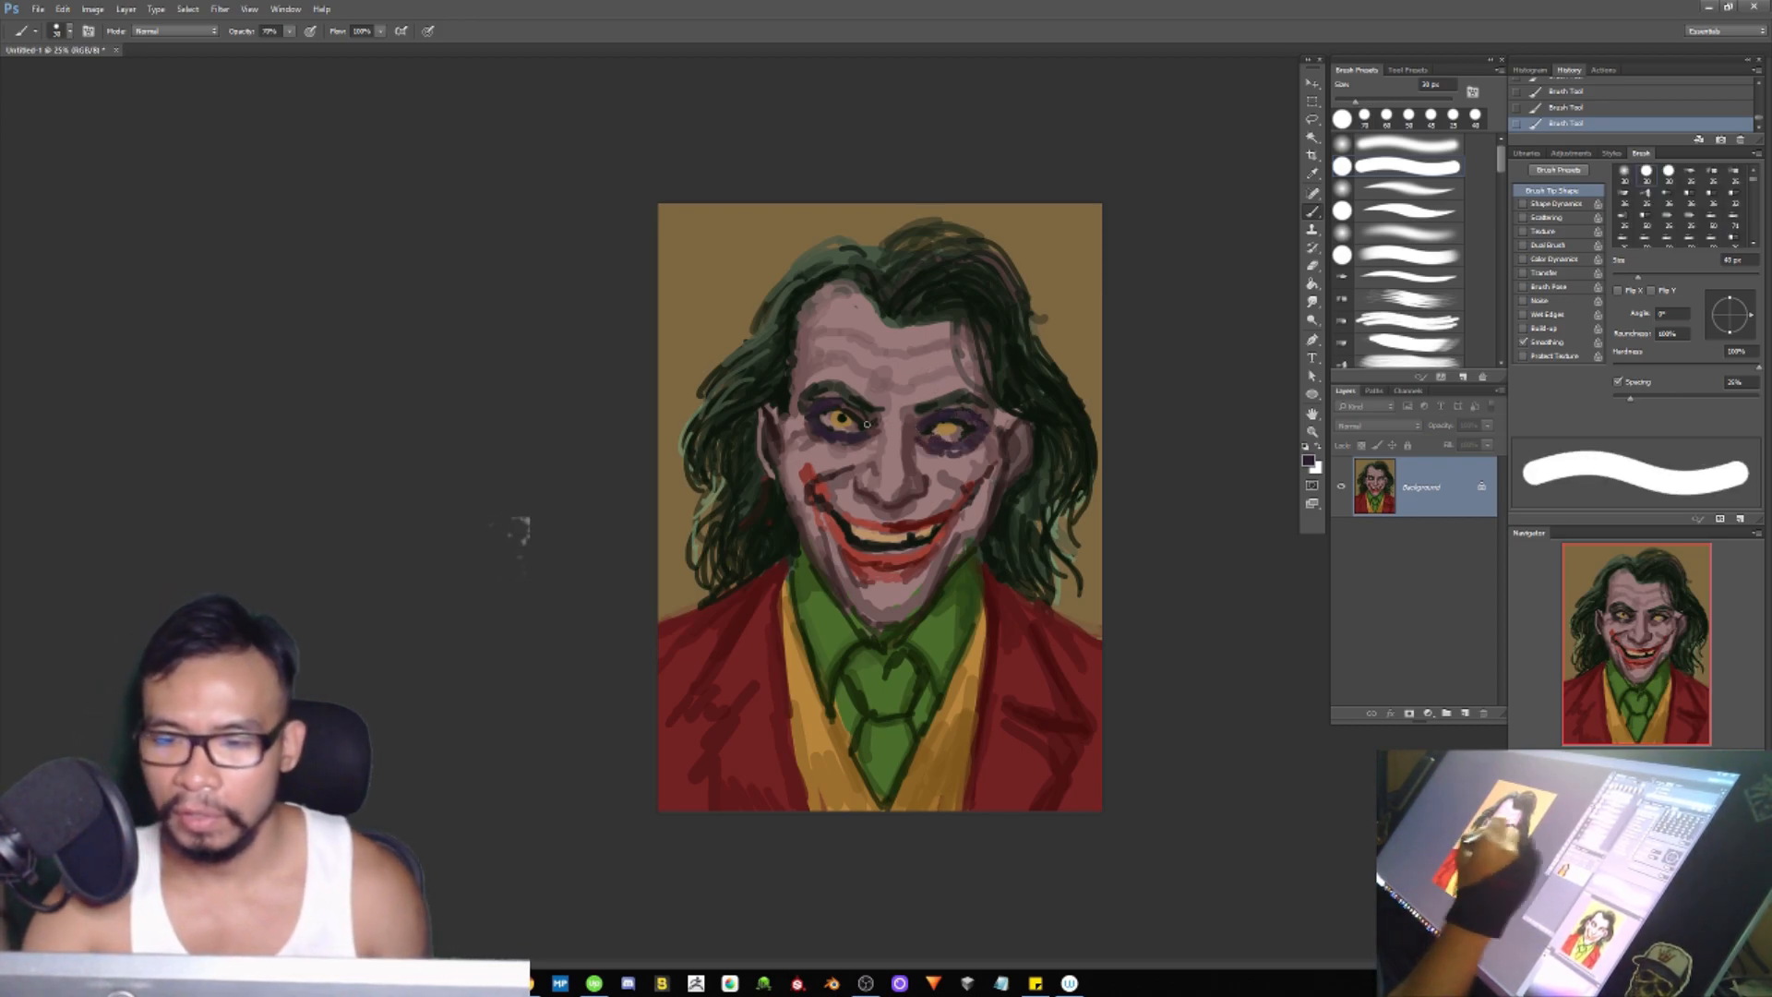
{"action": "key", "text": "bracketleft"}
{"action": "key", "text": "bracketleft"}
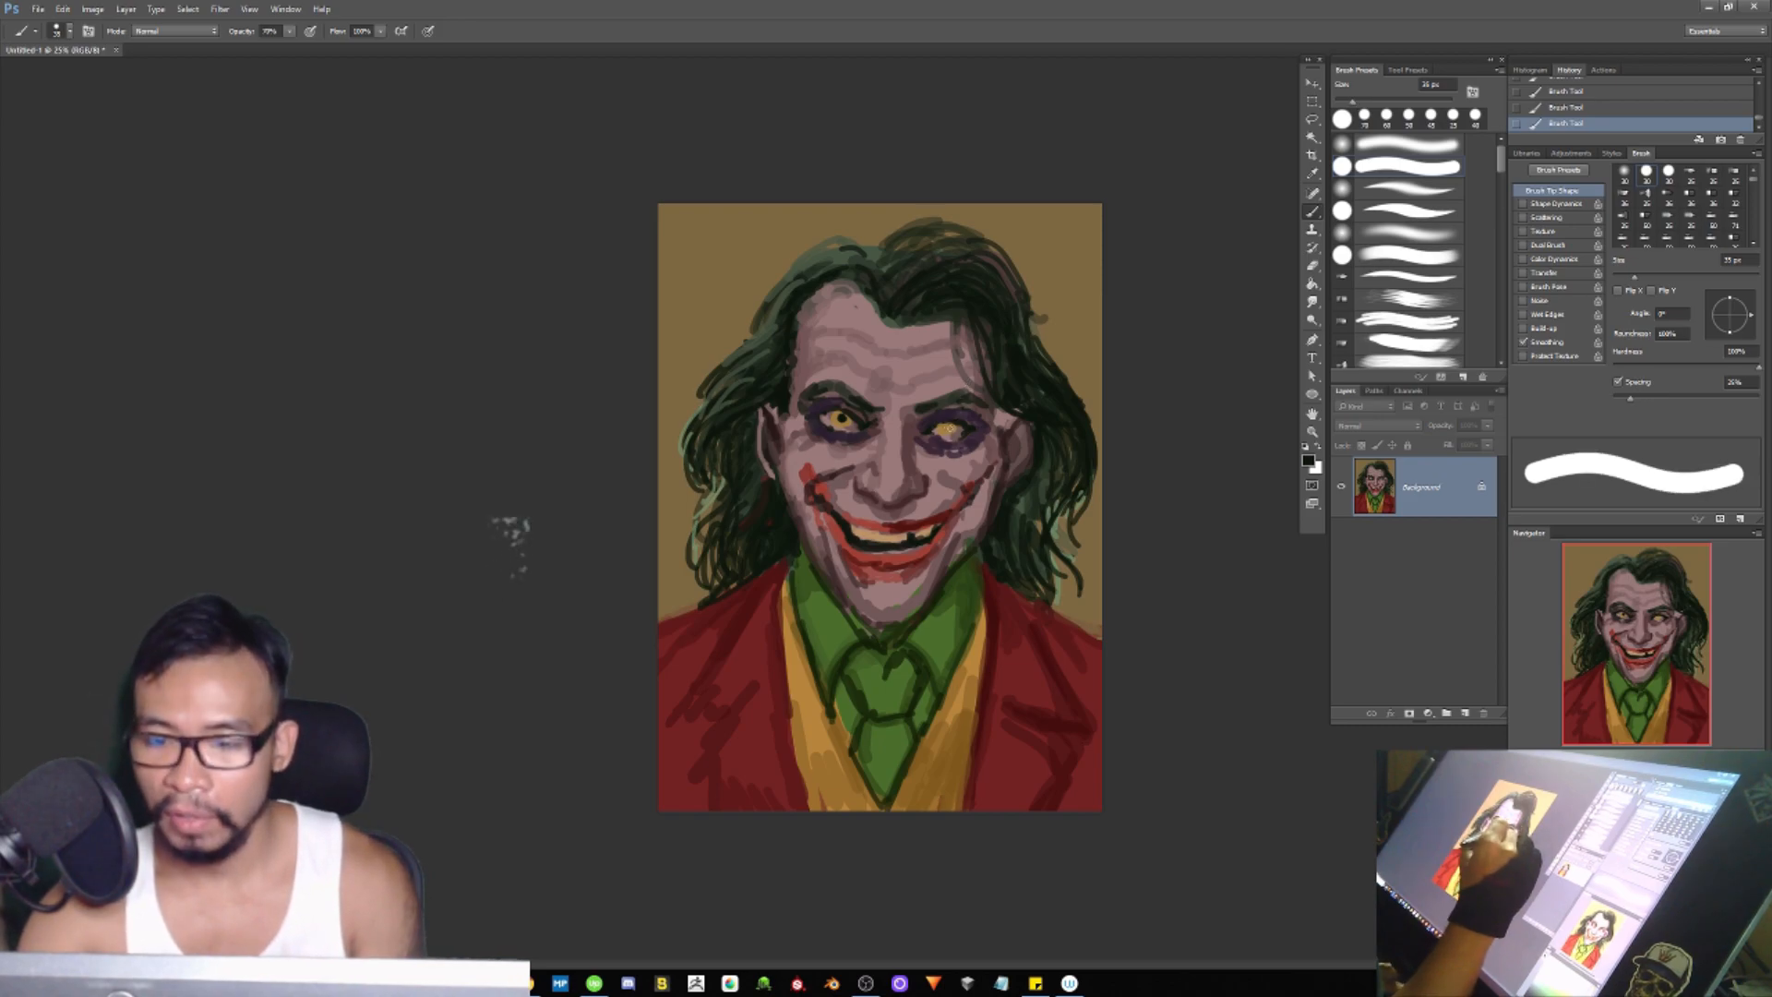
{"action": "key", "text": "bracketleft"}
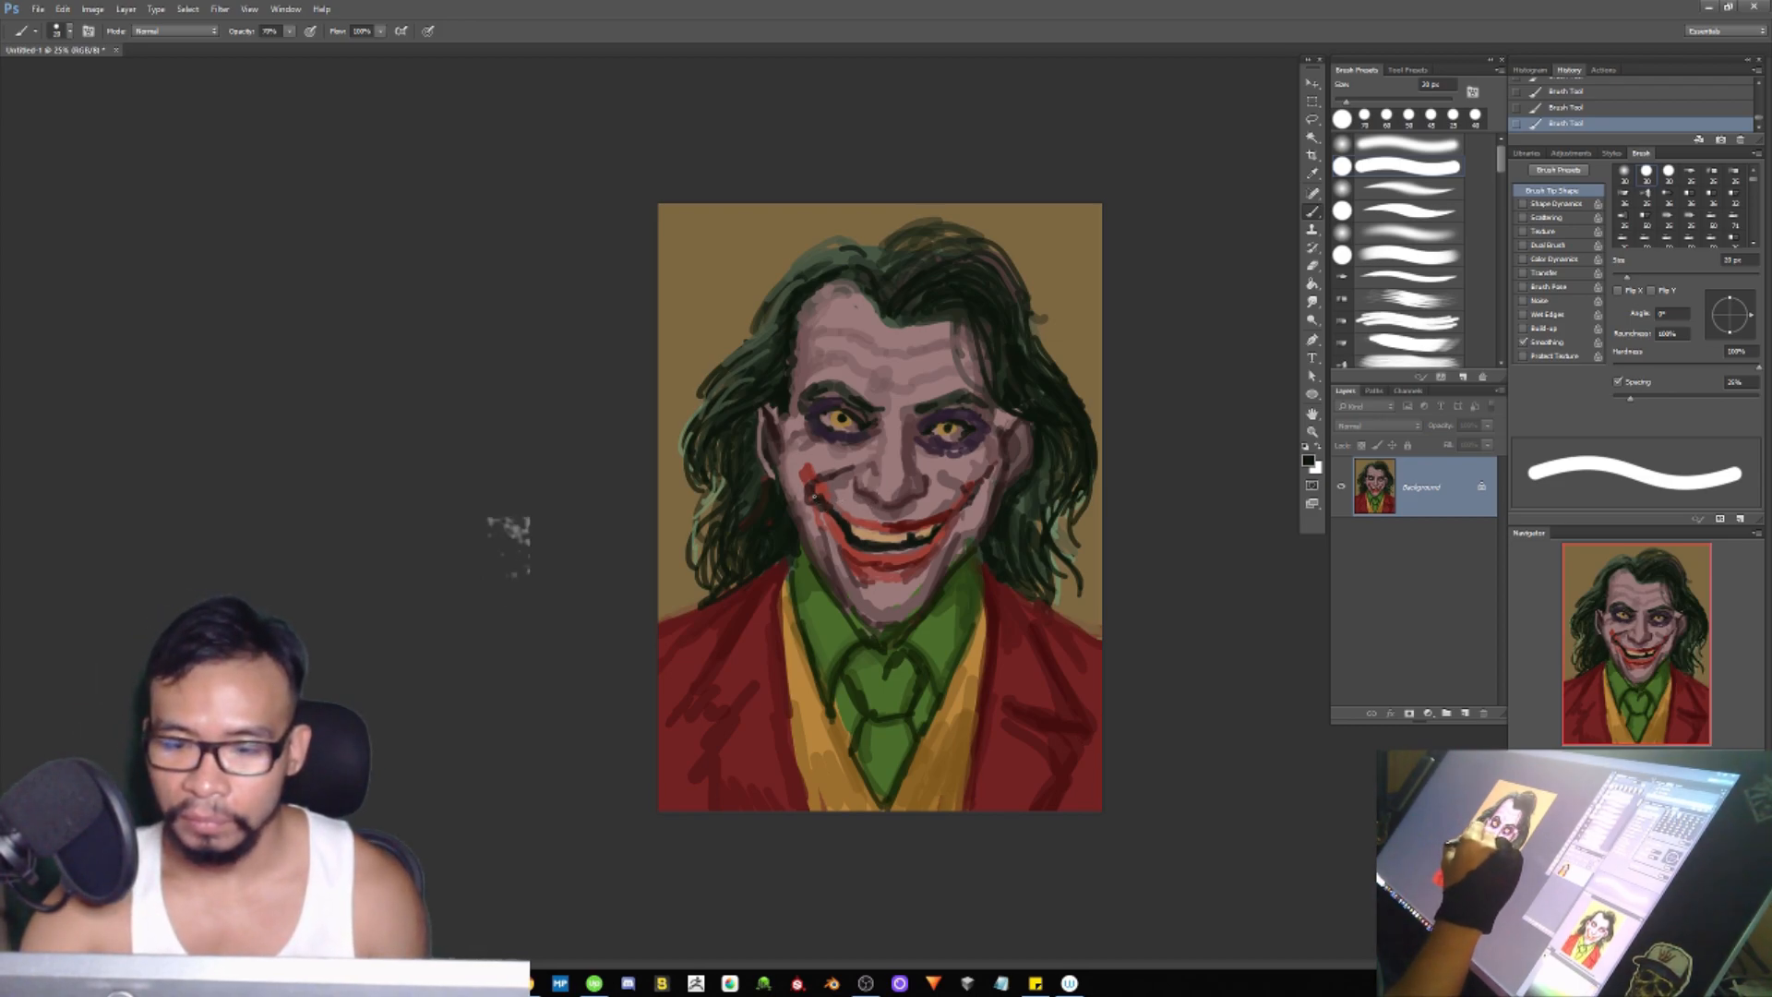
{"action": "left_click", "coordinate": [841, 494], "text": "alt"}
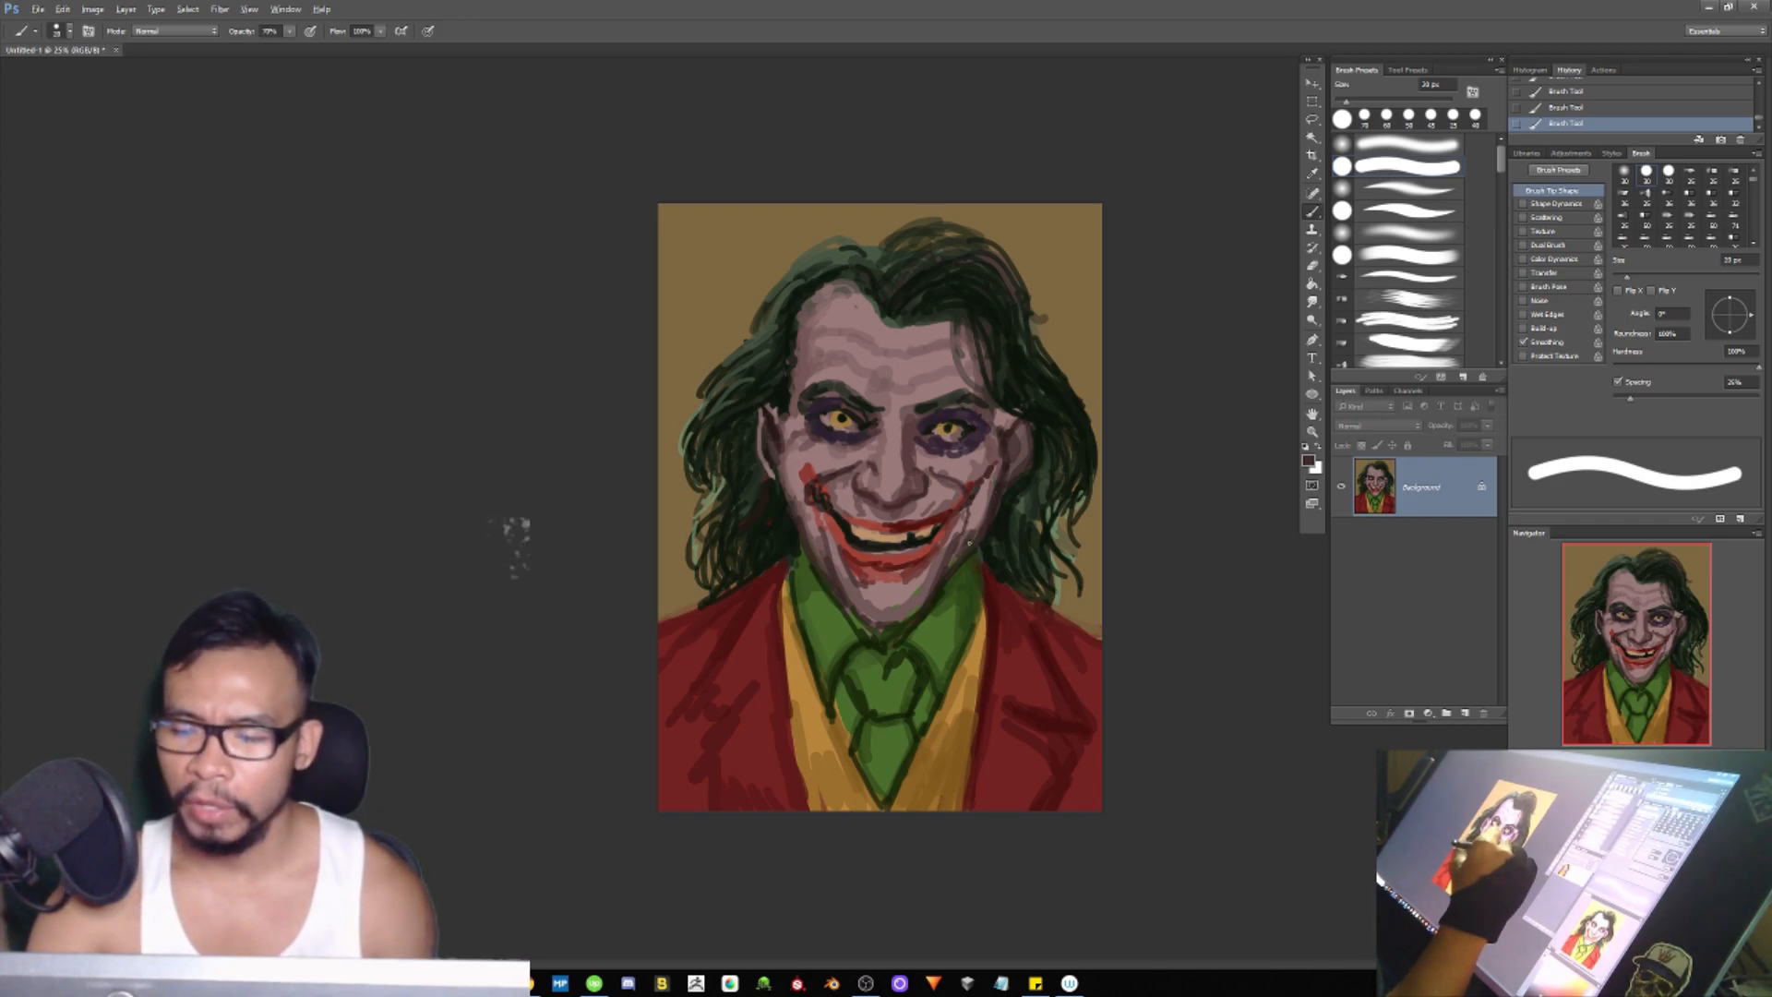
{"action": "left_click", "coordinate": [997, 447], "text": "alt"}
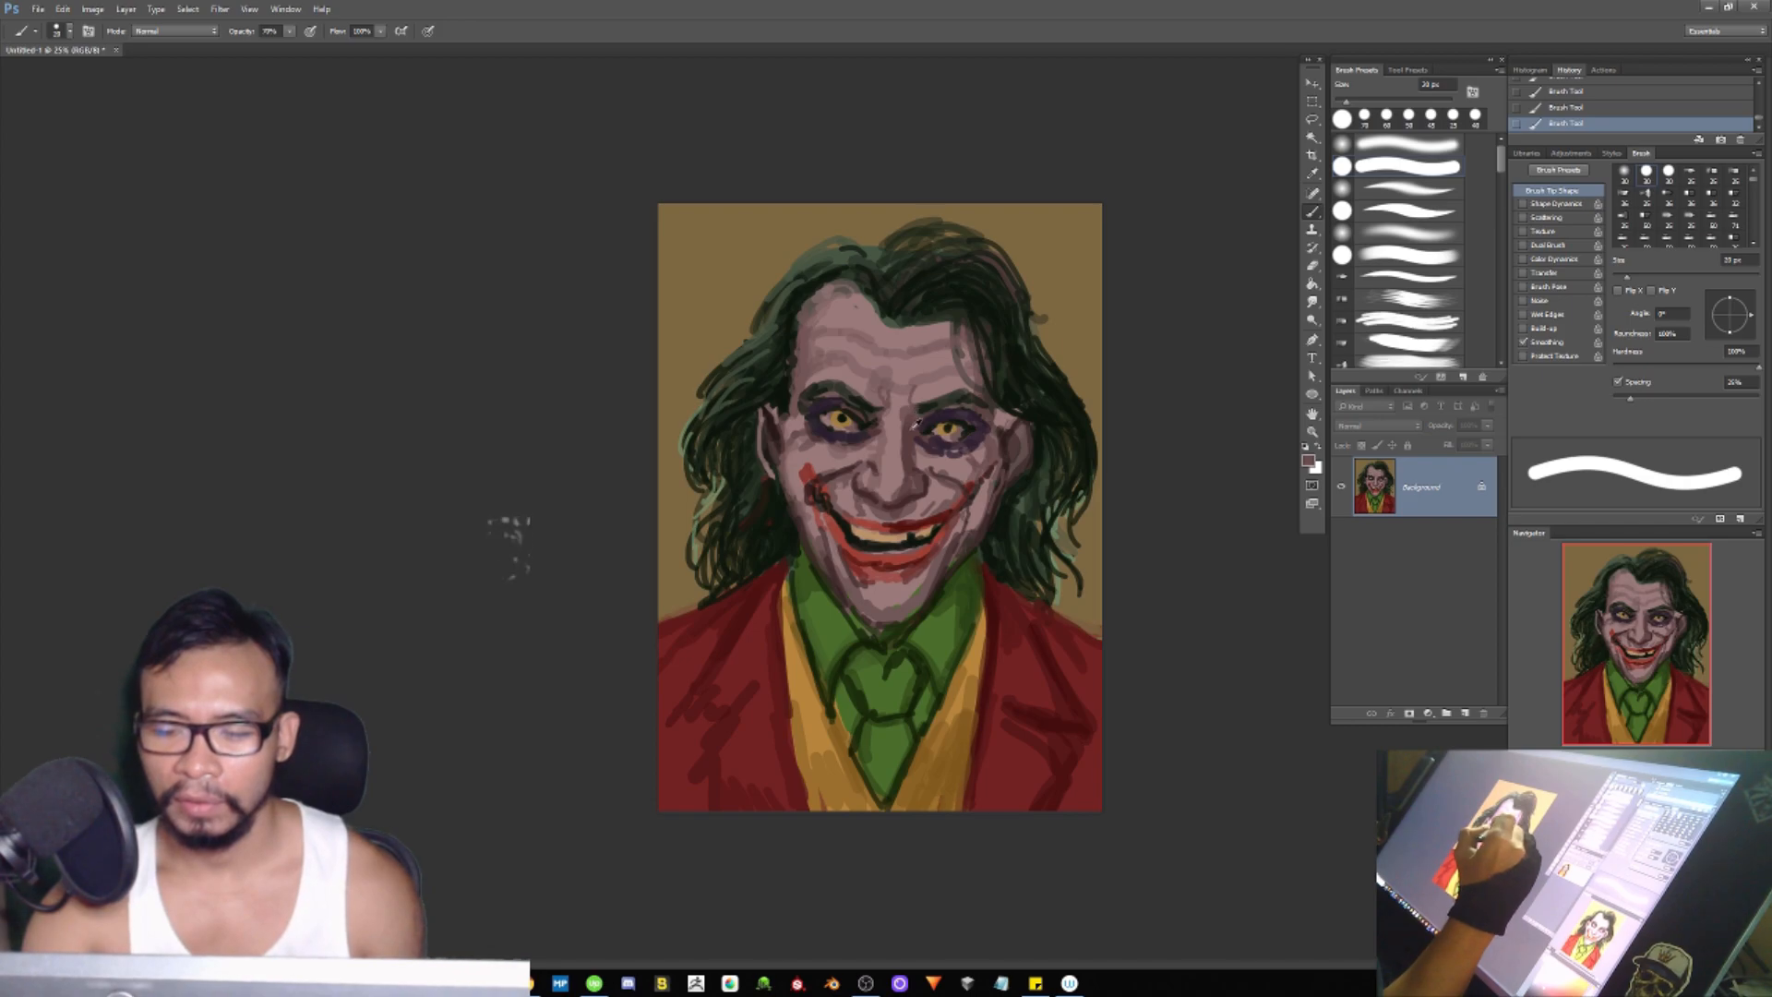
Step: Sample near-black and paint strands with a 30 px brush down the outer and lower left-hand hair
{"action": "key", "text": "]"}
{"action": "key", "text": "]"}
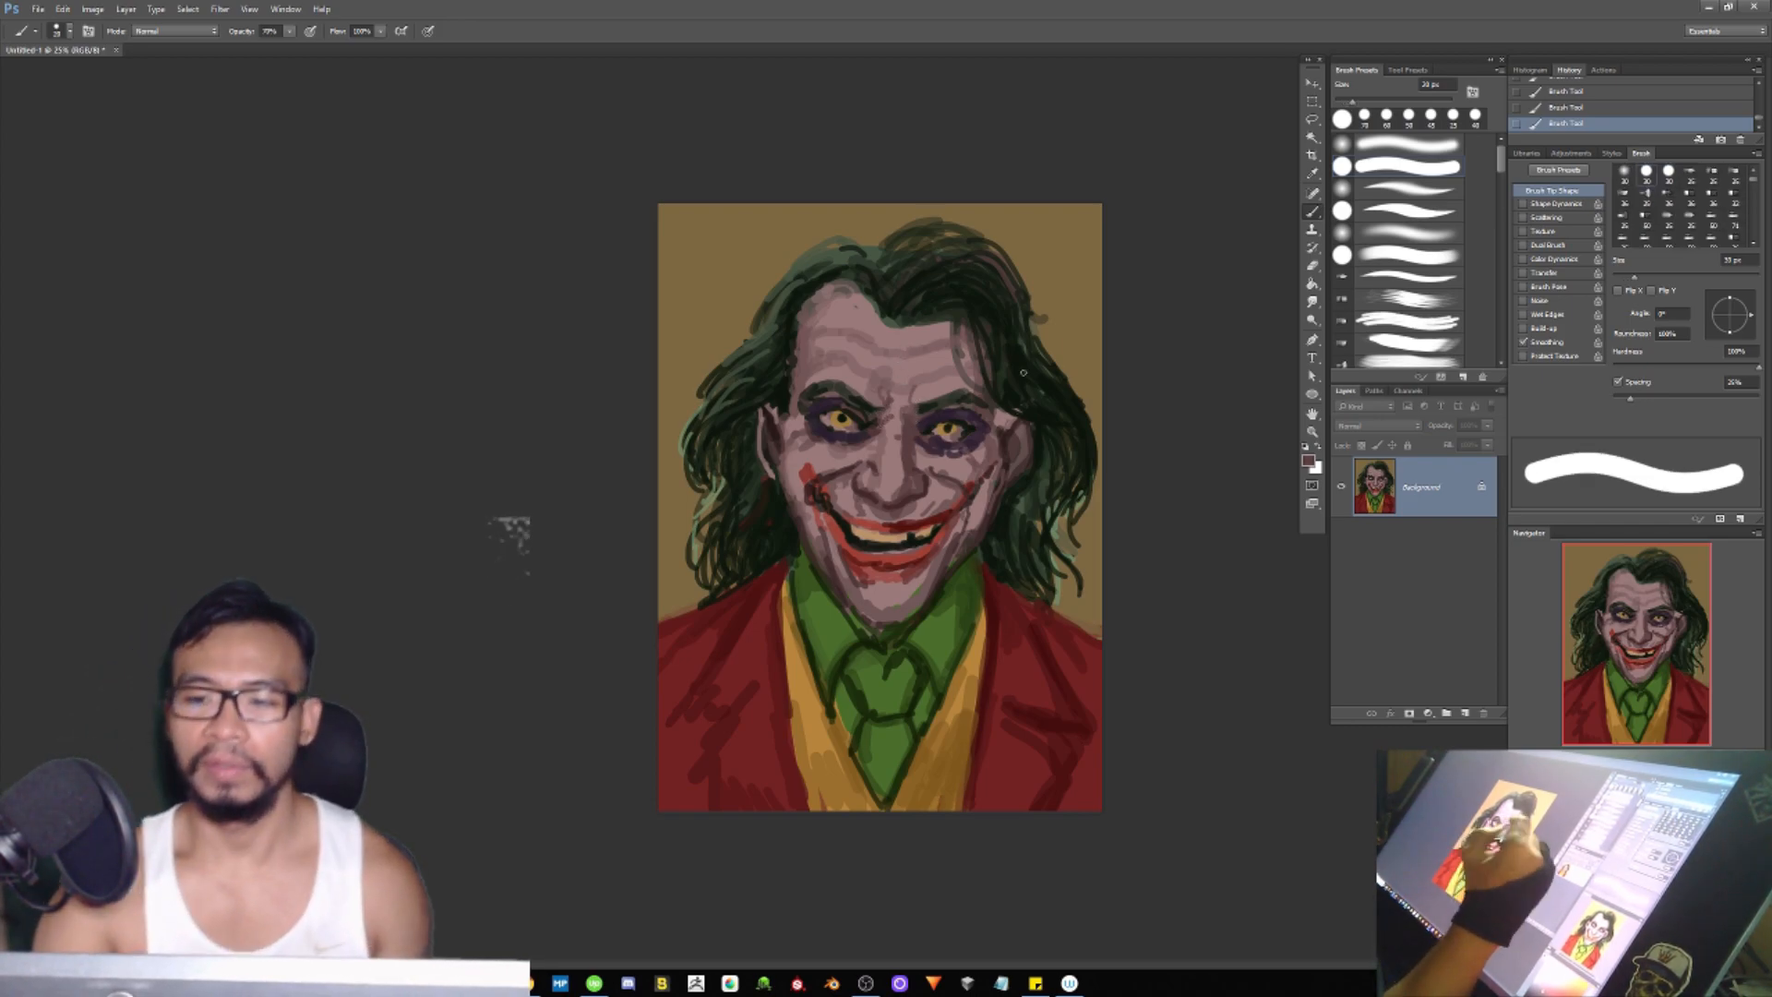
{"action": "left_click_drag", "start_coordinate": [711, 490], "coordinate": [694, 513]}
{"action": "left_click", "coordinate": [736, 454], "text": "alt"}
{"action": "mouse_move", "coordinate": [724, 455]}
{"action": "left_mouse_down"}
{"action": "mouse_move", "coordinate": [686, 538]}
{"action": "mouse_move", "coordinate": [719, 520]}
{"action": "mouse_move", "coordinate": [692, 581]}
{"action": "left_mouse_up"}
{"action": "left_click_drag", "start_coordinate": [708, 552], "coordinate": [702, 601]}
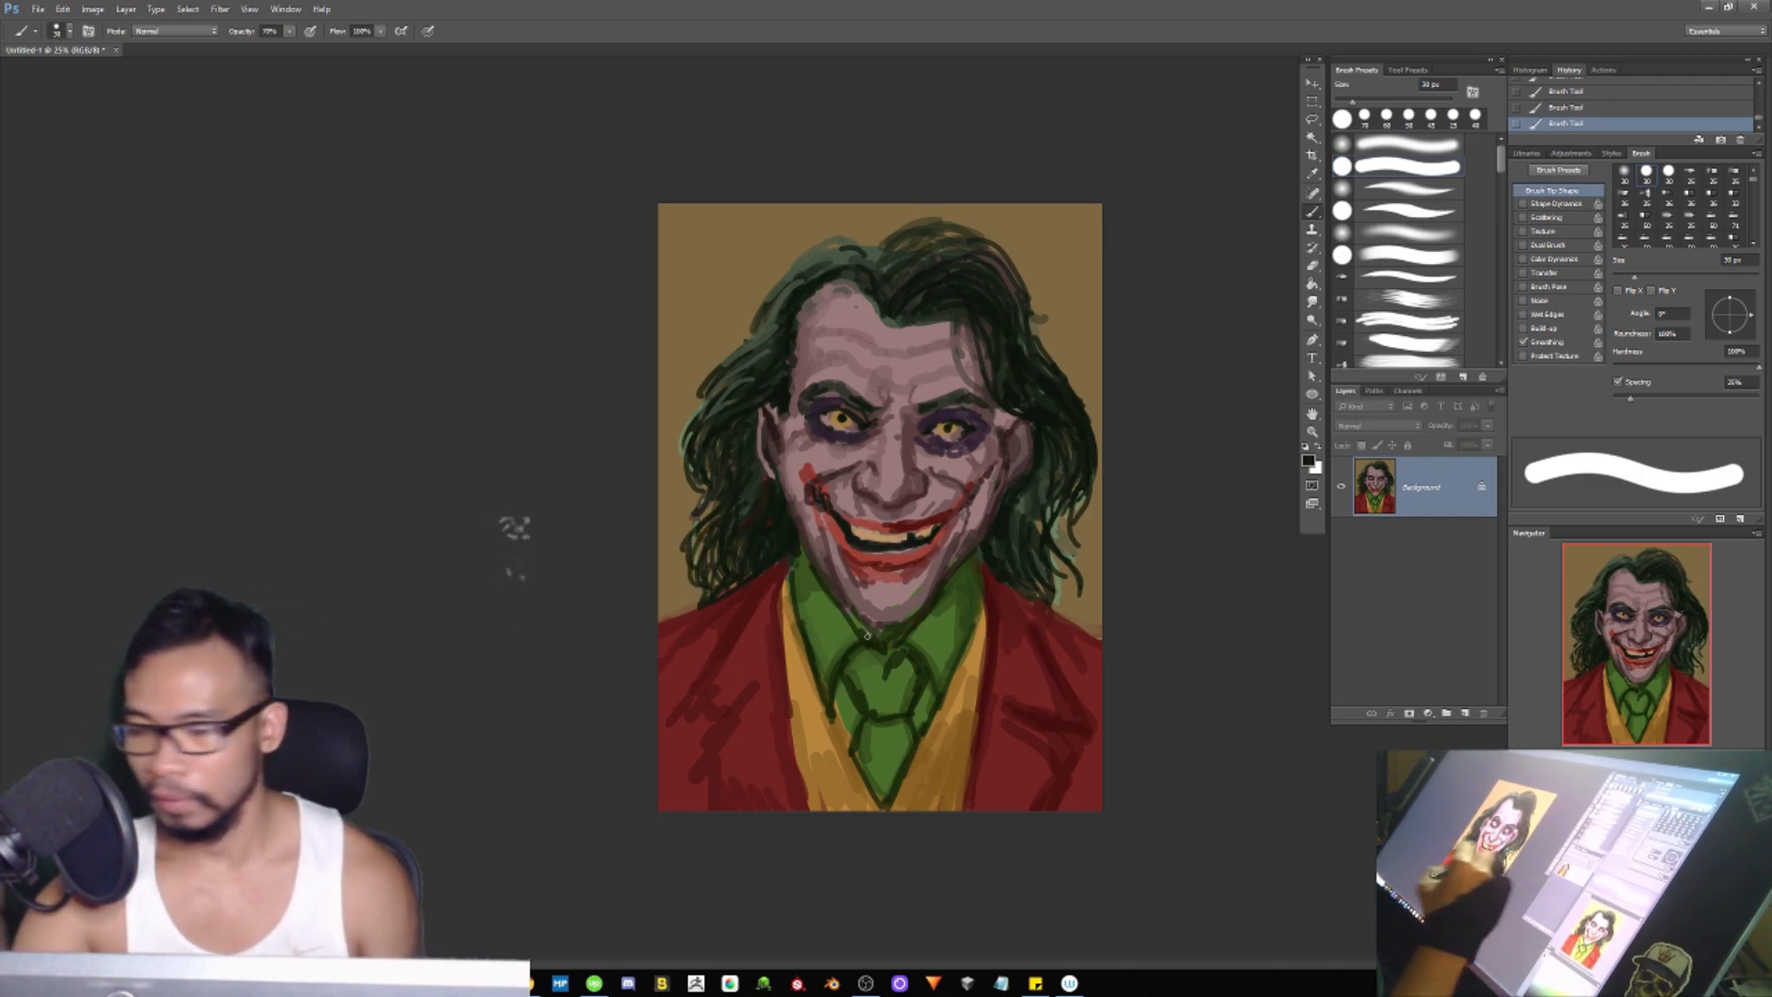
Step: Touch up the left-hand collar and its border with the vest using dark and sampled yellow strokes
{"action": "left_click_drag", "start_coordinate": [808, 581], "coordinate": [820, 604]}
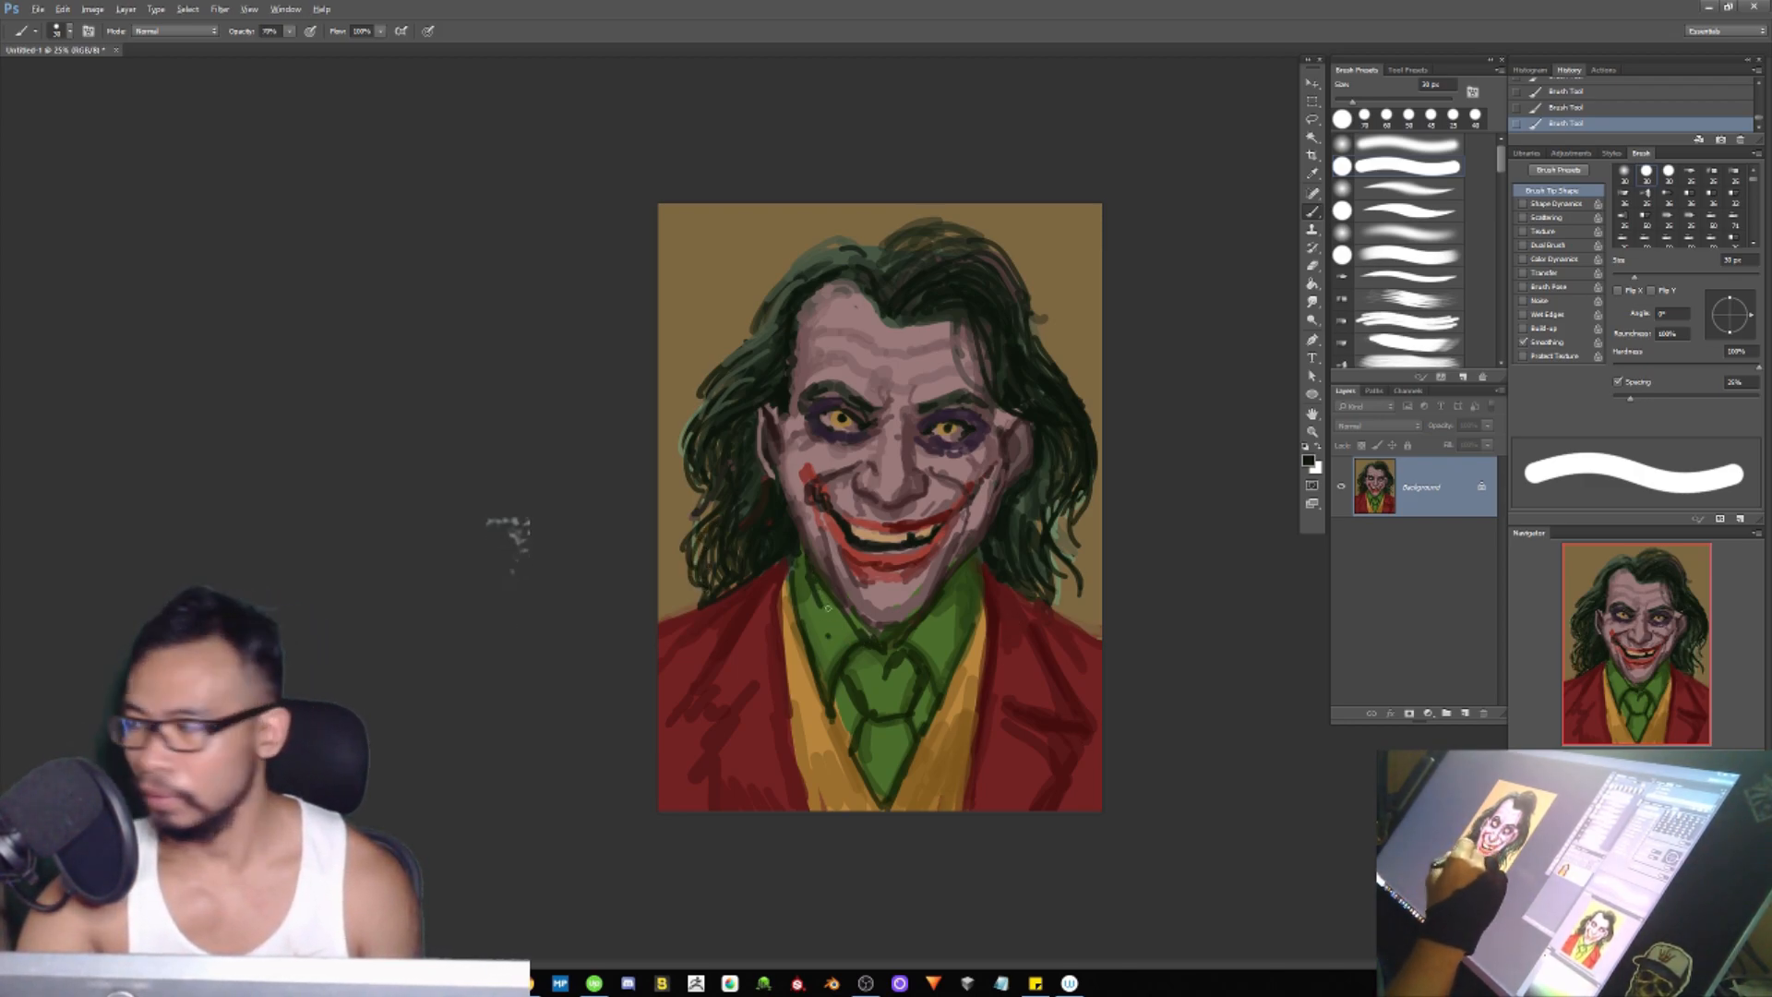
{"action": "left_click", "coordinate": [824, 609], "text": "alt"}
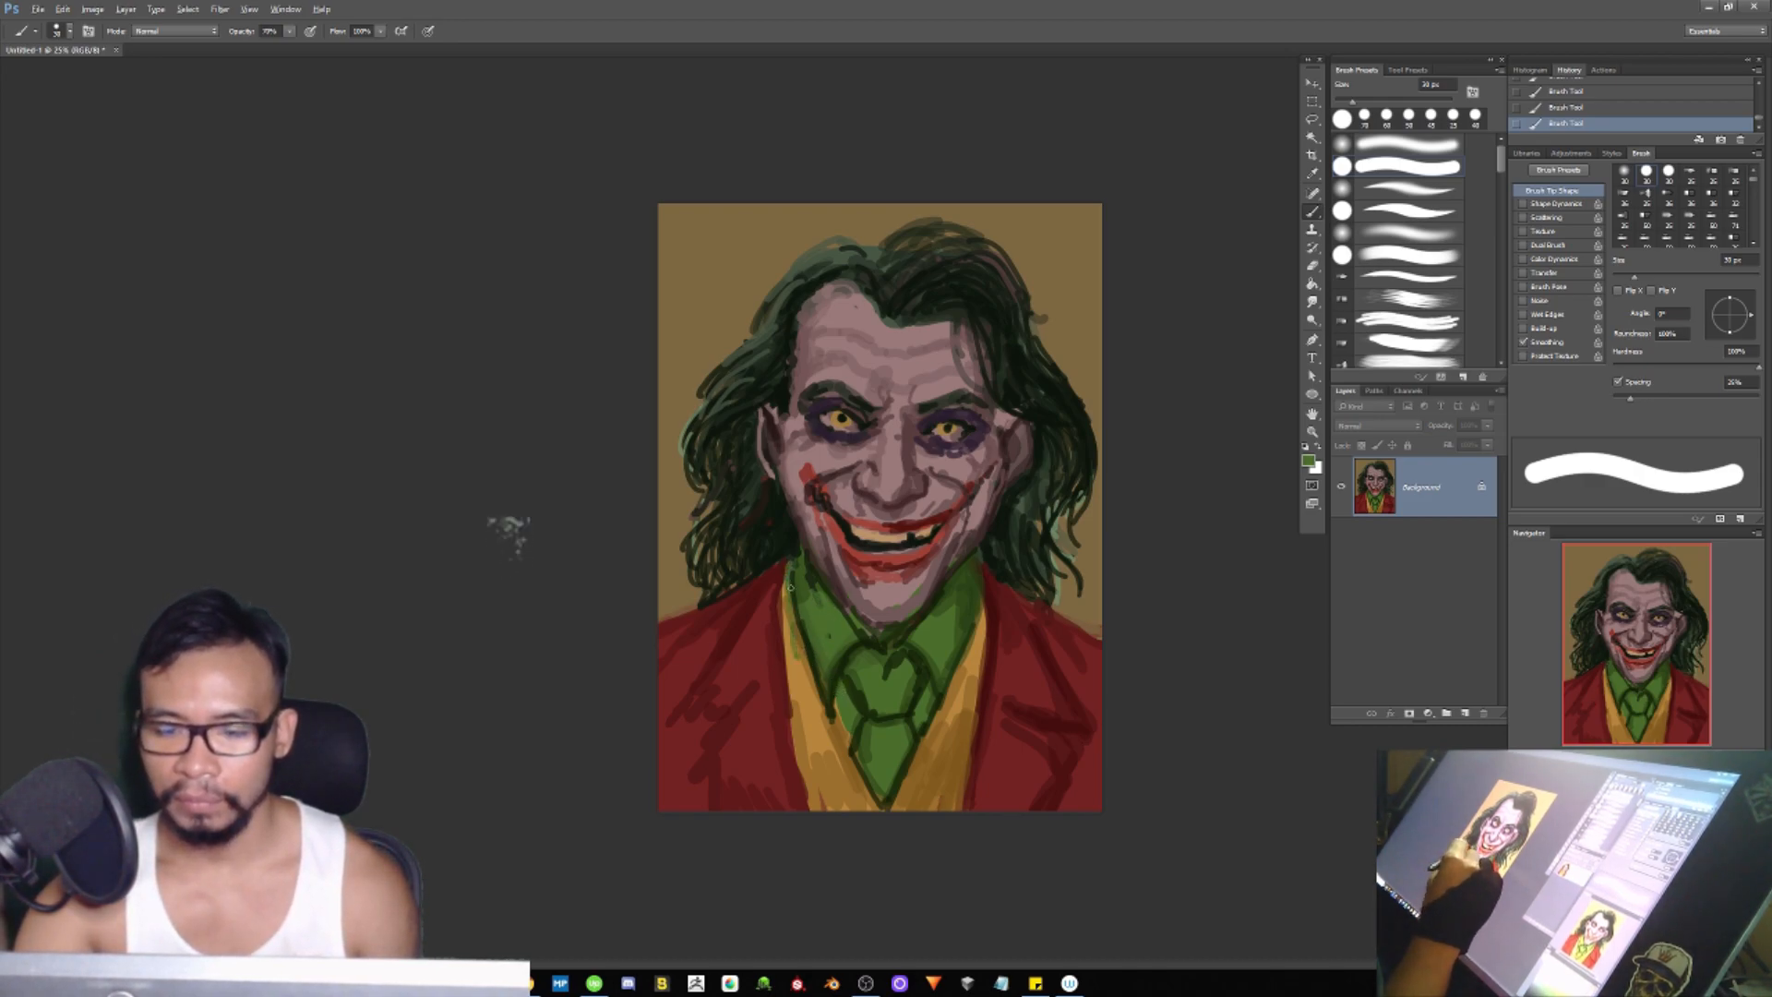
{"action": "left_click", "coordinate": [804, 668], "text": "alt"}
{"action": "left_click_drag", "start_coordinate": [790, 564], "coordinate": [802, 654]}
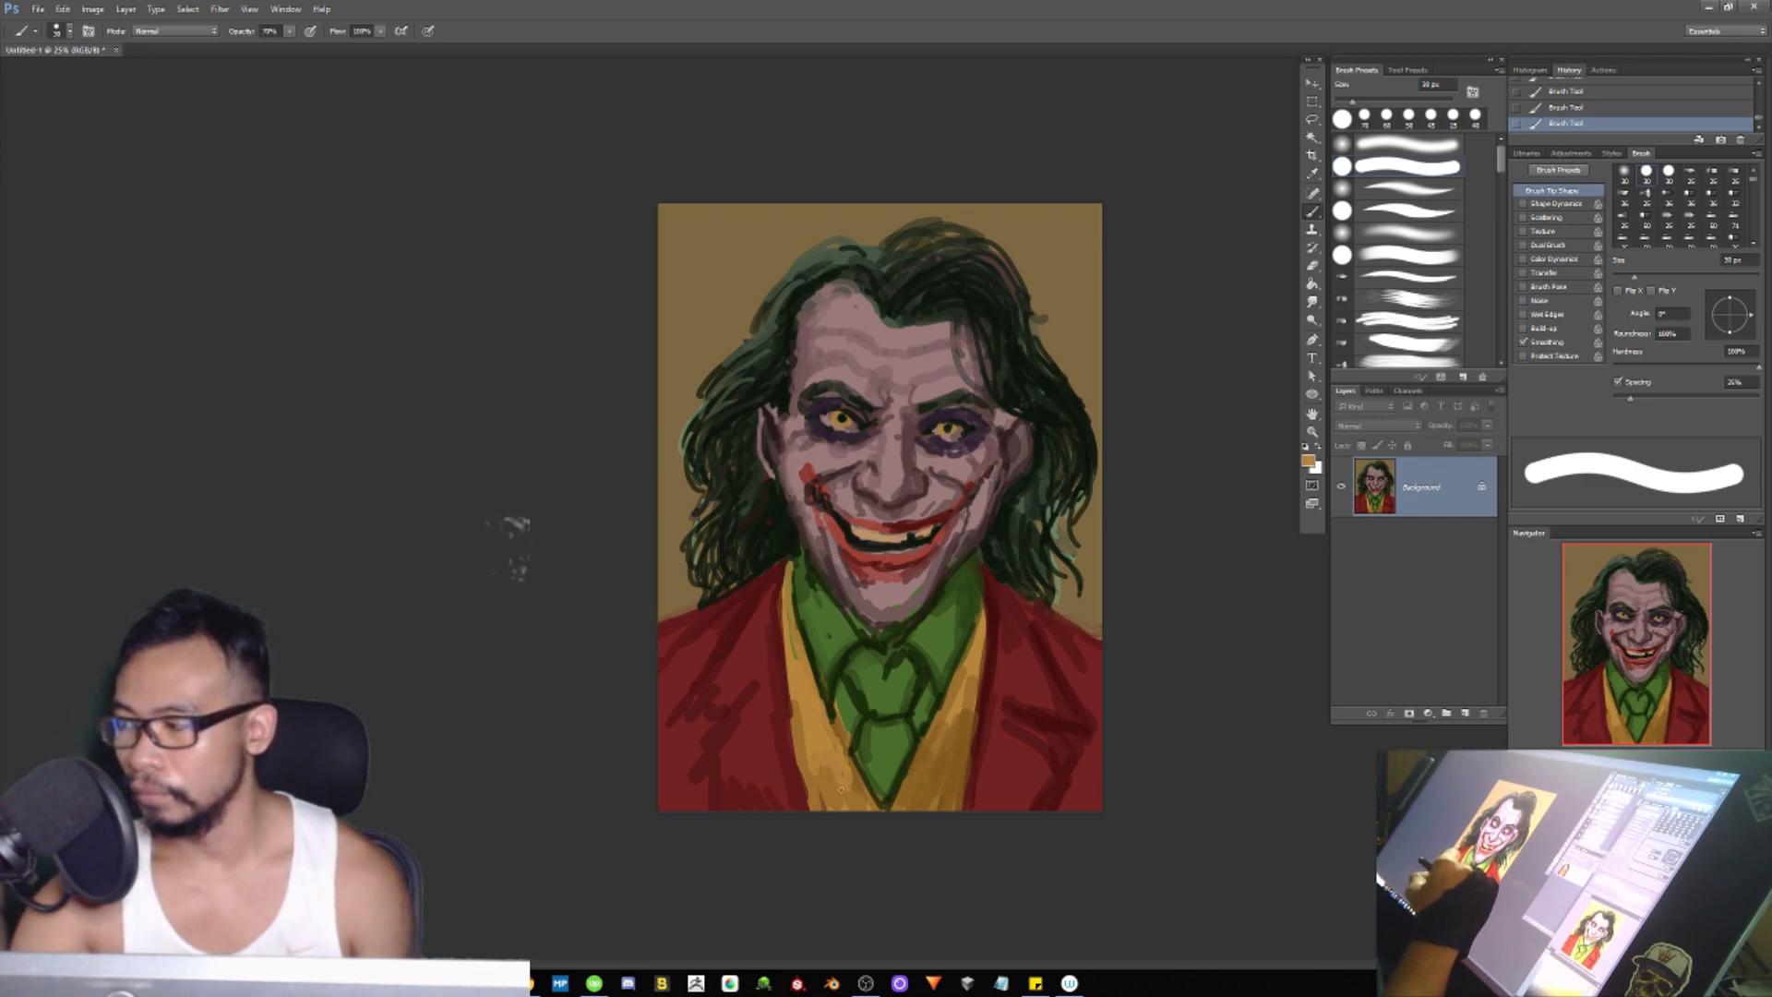
Step: Sample the collar green and glaze it over both sides of the yellow vest with an enlarged brush
{"action": "left_click", "coordinate": [946, 628], "text": "alt"}
{"action": "key", "text": "bracketright"}
{"action": "key", "text": "bracketright"}
{"action": "key", "text": "bracketright"}
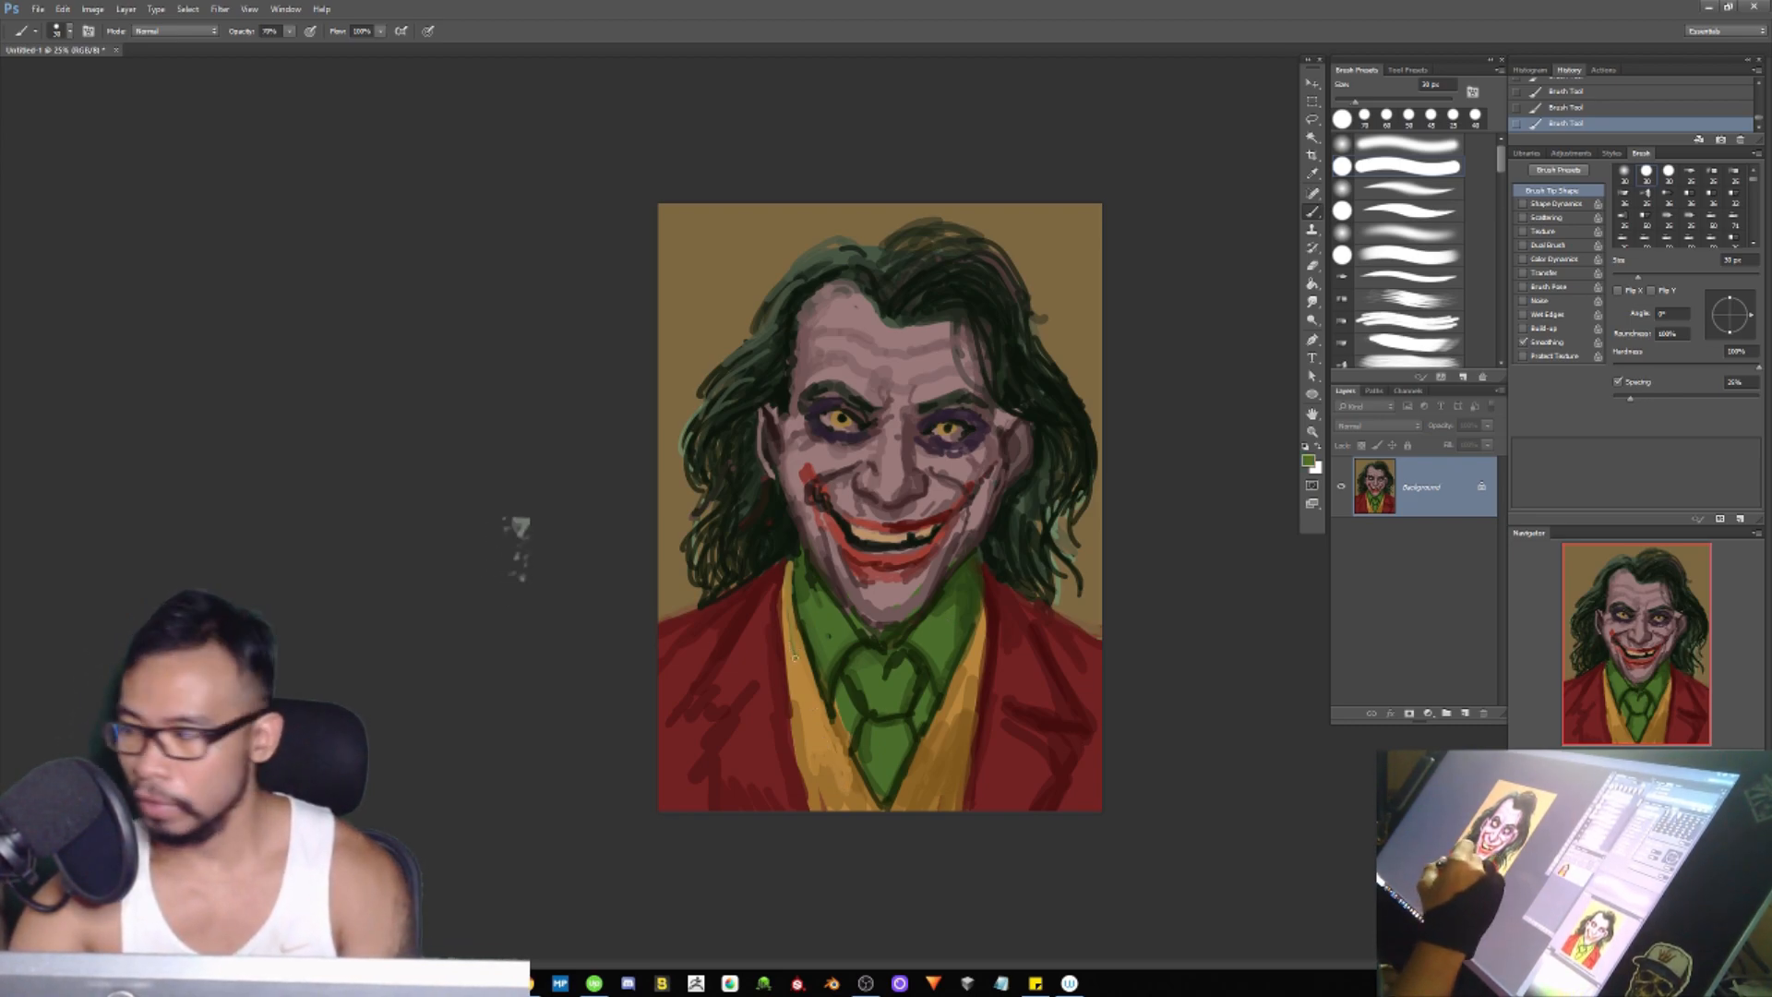
{"action": "mouse_move", "coordinate": [789, 601]}
{"action": "left_mouse_down"}
{"action": "mouse_move", "coordinate": [813, 772]}
{"action": "mouse_move", "coordinate": [855, 815]}
{"action": "mouse_move", "coordinate": [821, 788]}
{"action": "left_mouse_up"}
{"action": "mouse_move", "coordinate": [805, 688]}
{"action": "left_mouse_down"}
{"action": "mouse_move", "coordinate": [792, 549]}
{"action": "mouse_move", "coordinate": [787, 646]}
{"action": "left_mouse_up"}
{"action": "mouse_move", "coordinate": [967, 628]}
{"action": "left_mouse_down"}
{"action": "mouse_move", "coordinate": [960, 738]}
{"action": "mouse_move", "coordinate": [891, 842]}
{"action": "mouse_move", "coordinate": [961, 745]}
{"action": "mouse_move", "coordinate": [983, 577]}
{"action": "mouse_move", "coordinate": [955, 589]}
{"action": "left_mouse_up"}
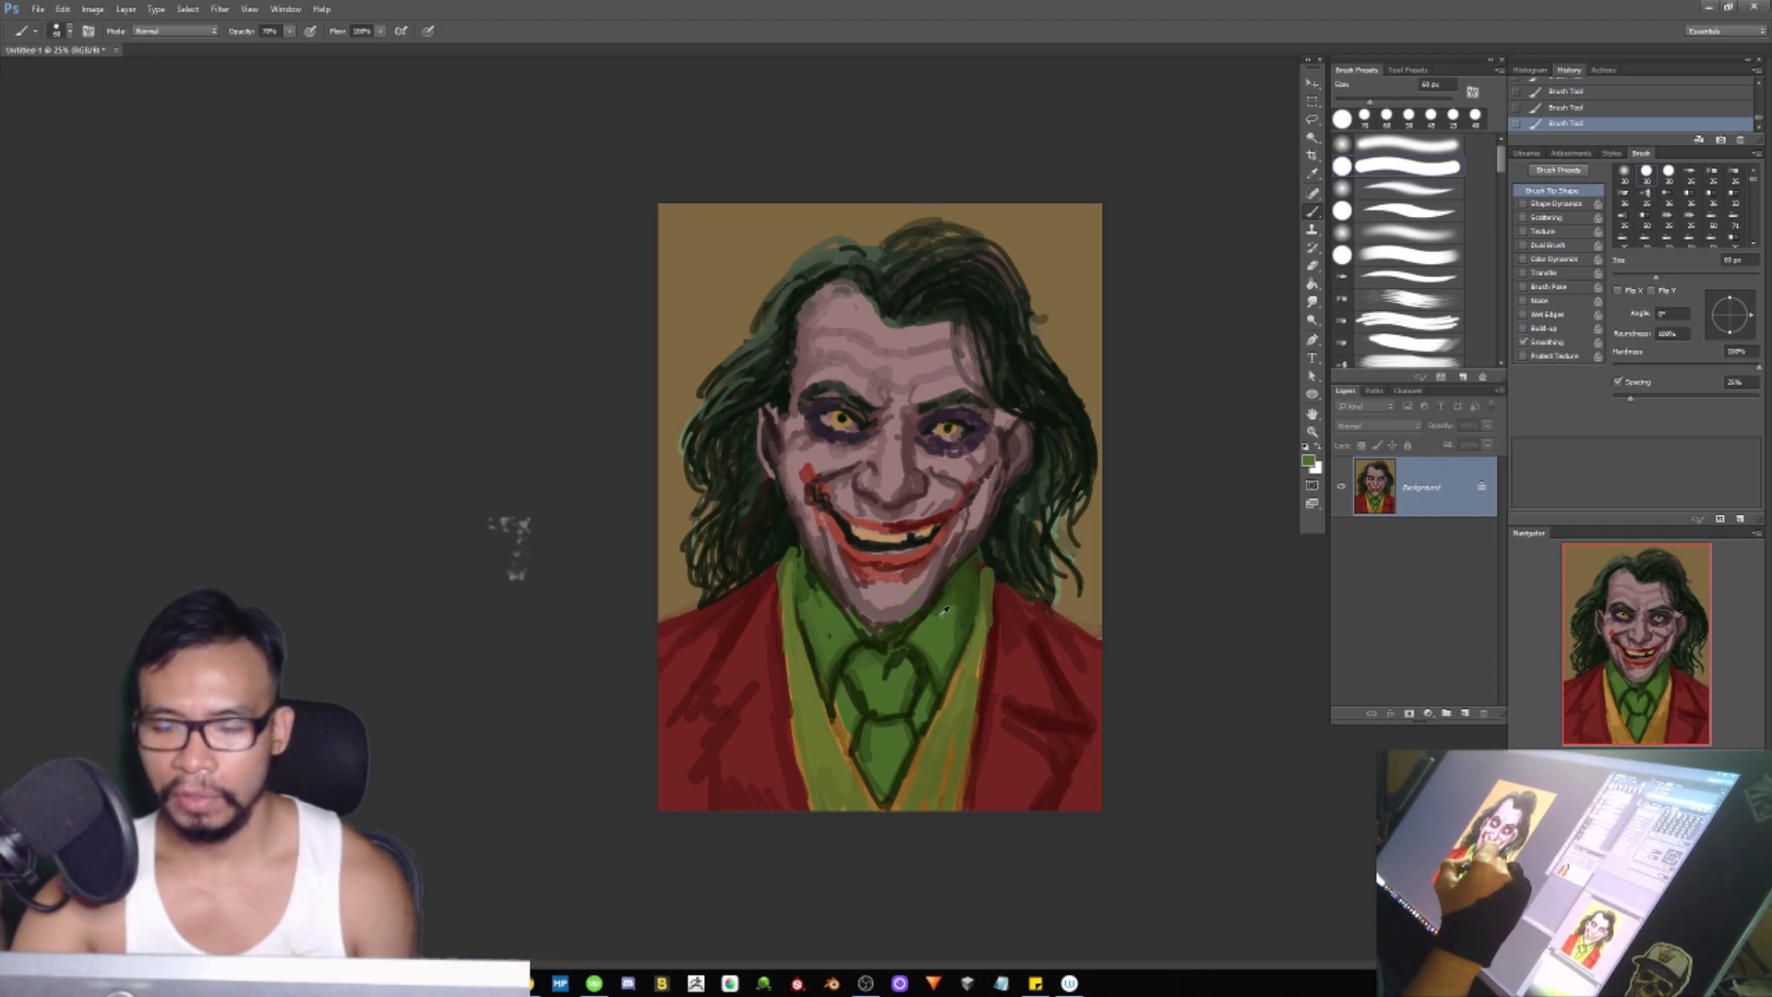
Step: Paint both shirt collar flaps teal
{"action": "left_click", "coordinate": [921, 591], "text": "alt"}
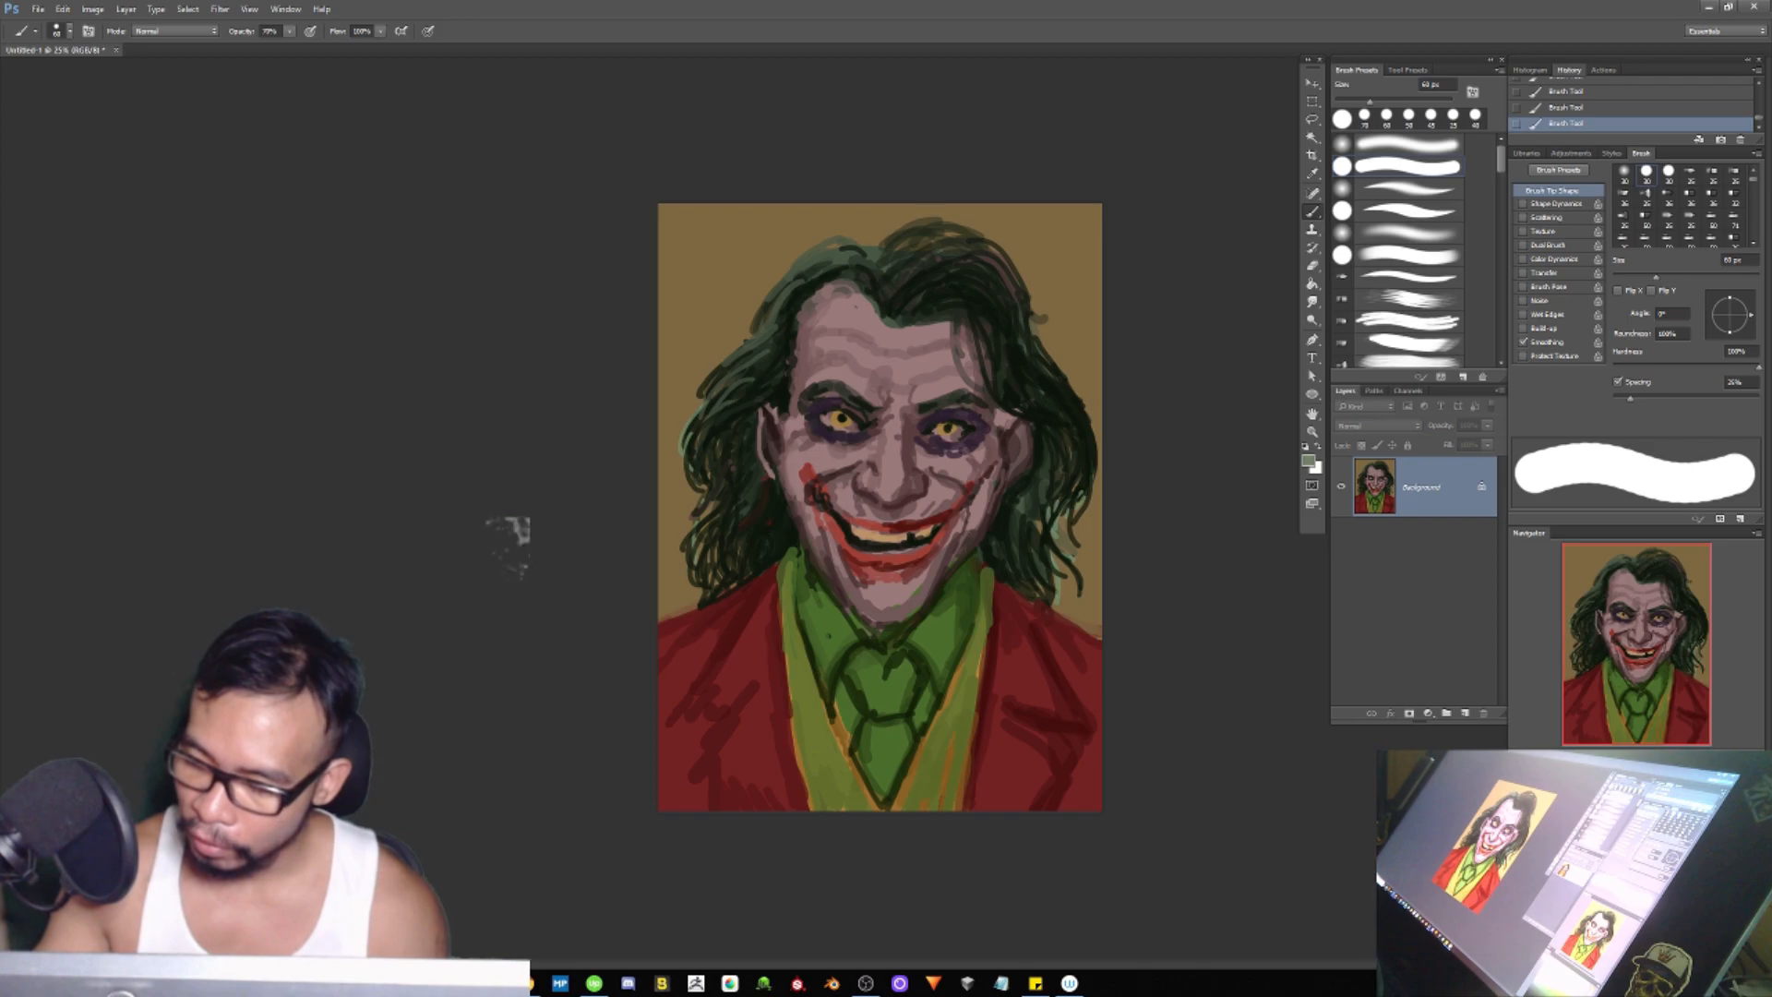
{"action": "mouse_move", "coordinate": [805, 656]}
{"action": "left_mouse_down"}
{"action": "mouse_move", "coordinate": [801, 565]}
{"action": "mouse_move", "coordinate": [817, 591]}
{"action": "left_mouse_up"}
{"action": "mouse_move", "coordinate": [825, 676]}
{"action": "left_mouse_down"}
{"action": "mouse_move", "coordinate": [858, 644]}
{"action": "mouse_move", "coordinate": [941, 635]}
{"action": "mouse_move", "coordinate": [937, 660]}
{"action": "mouse_move", "coordinate": [957, 601]}
{"action": "left_mouse_up"}
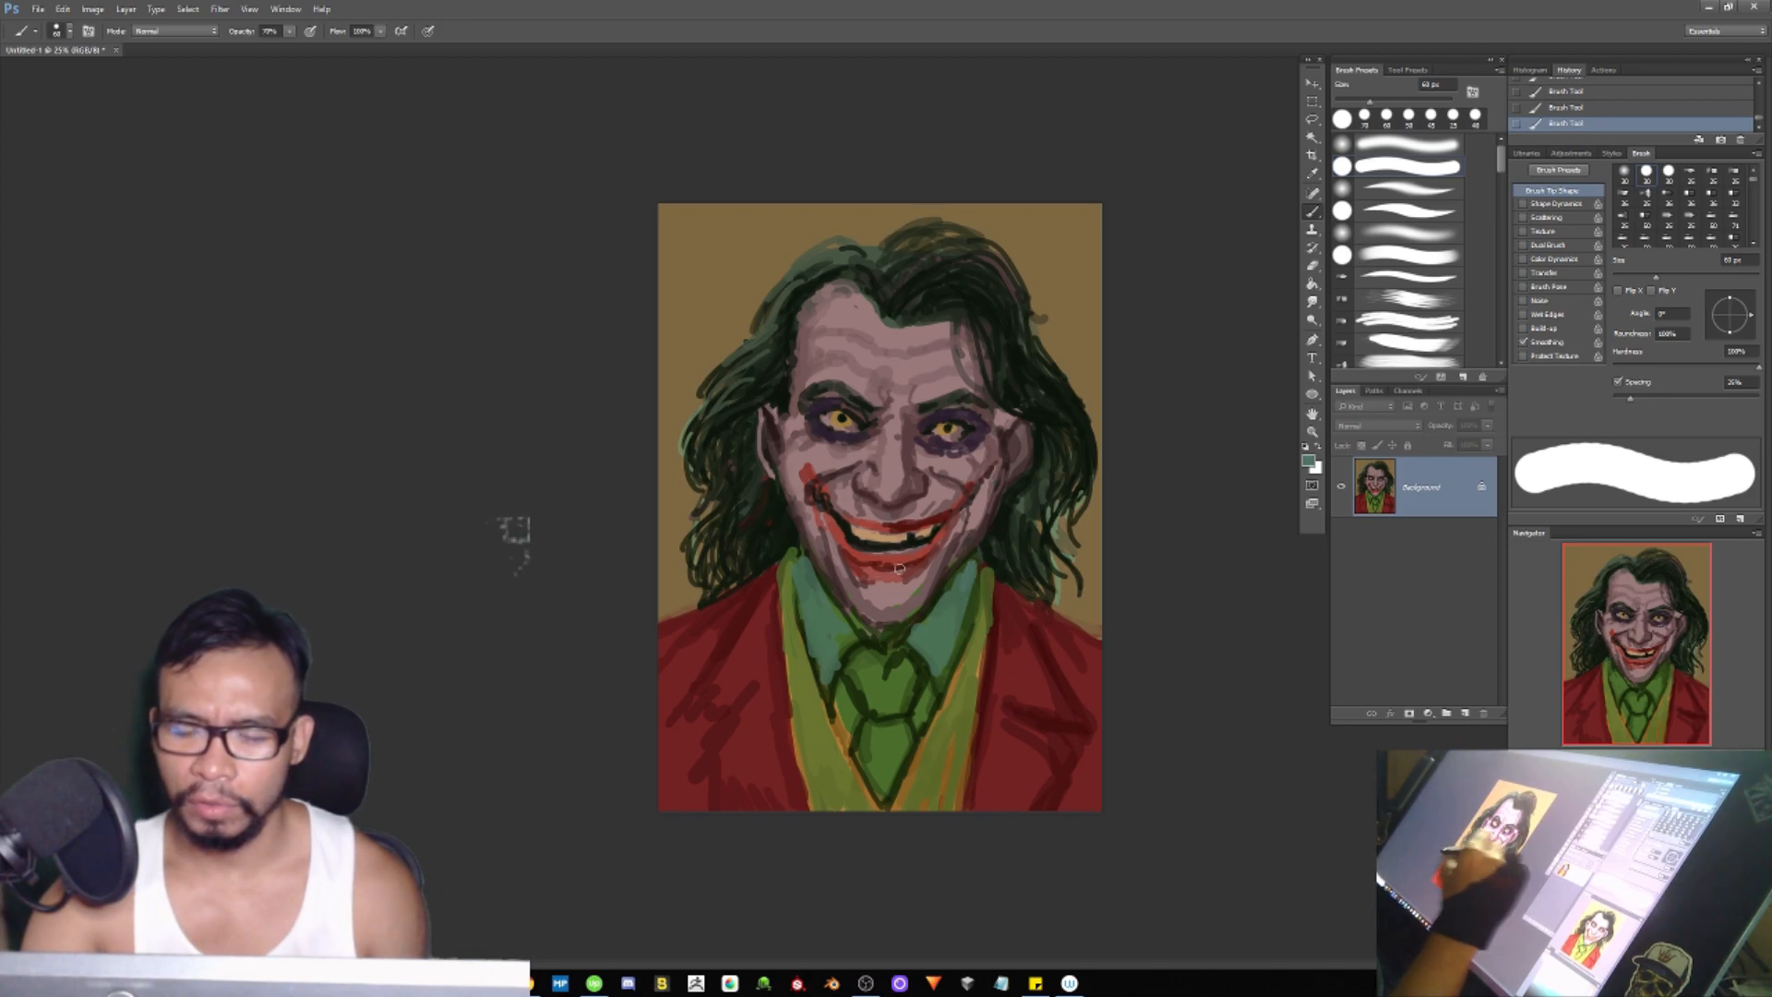
Step: Sample near-black from the hair and outline the collar edges beside the neck and tie with a smaller brush
{"action": "left_click", "coordinate": [794, 533], "text": "alt"}
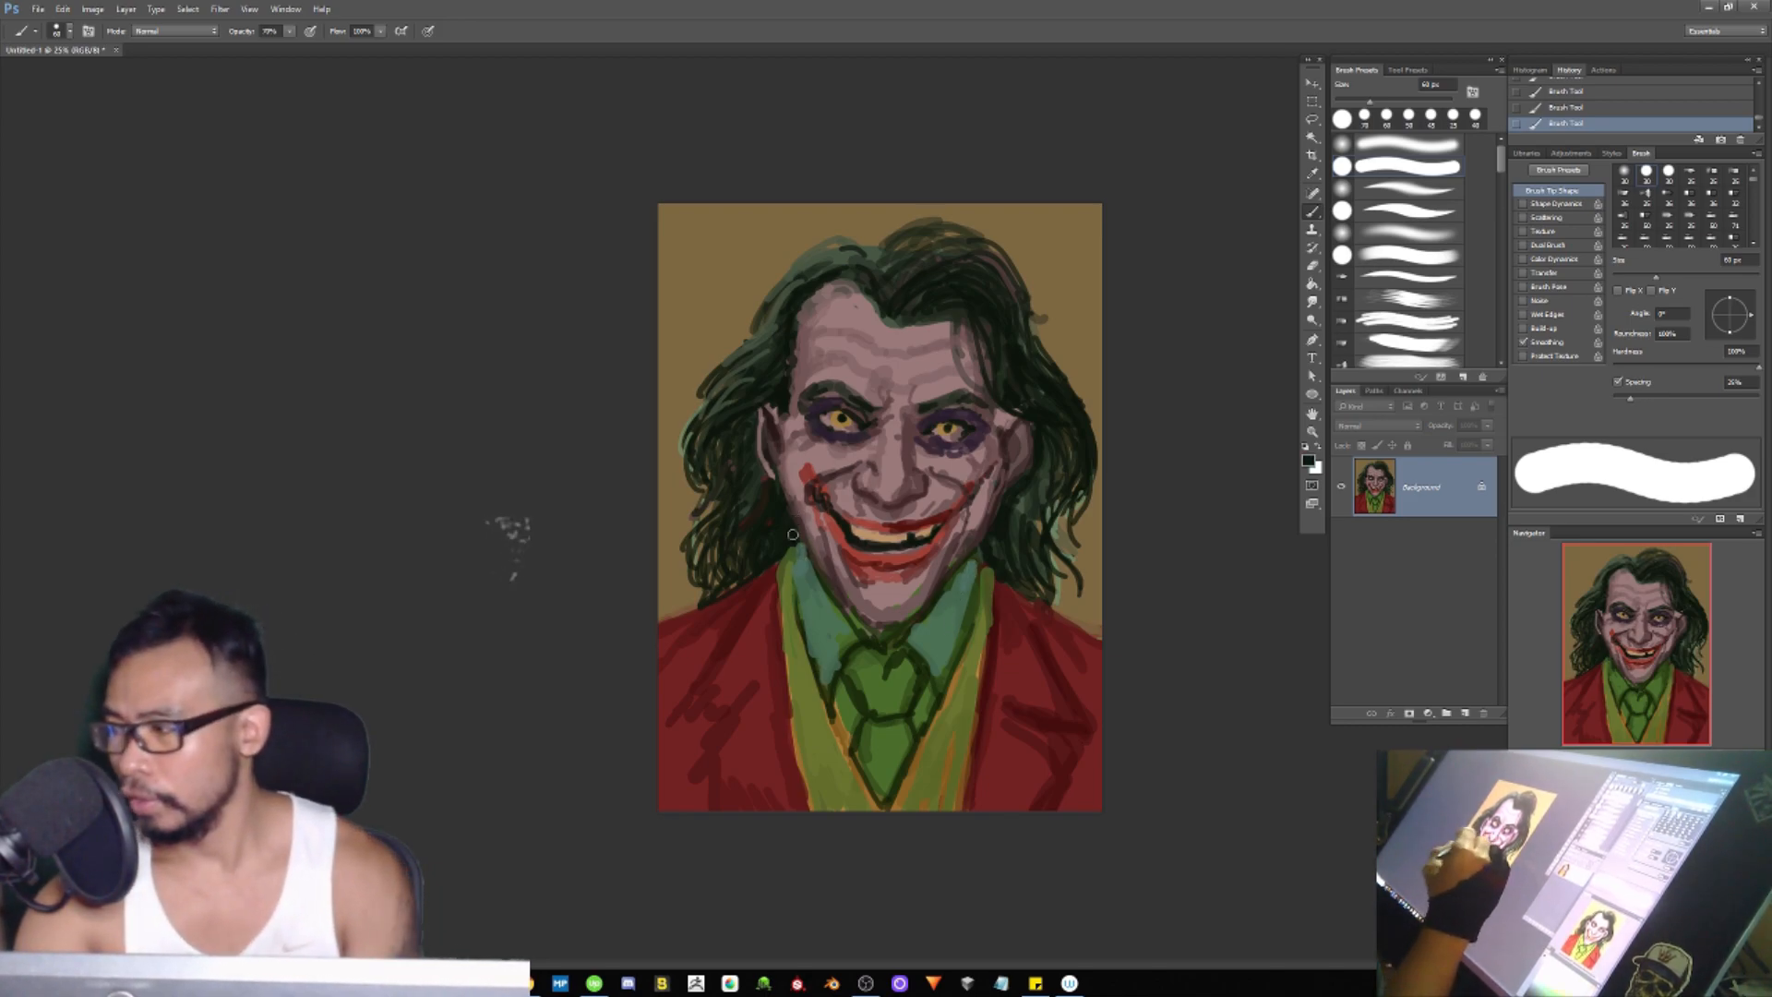
{"action": "key", "text": "bracketleft"}
{"action": "key", "text": "bracketleft"}
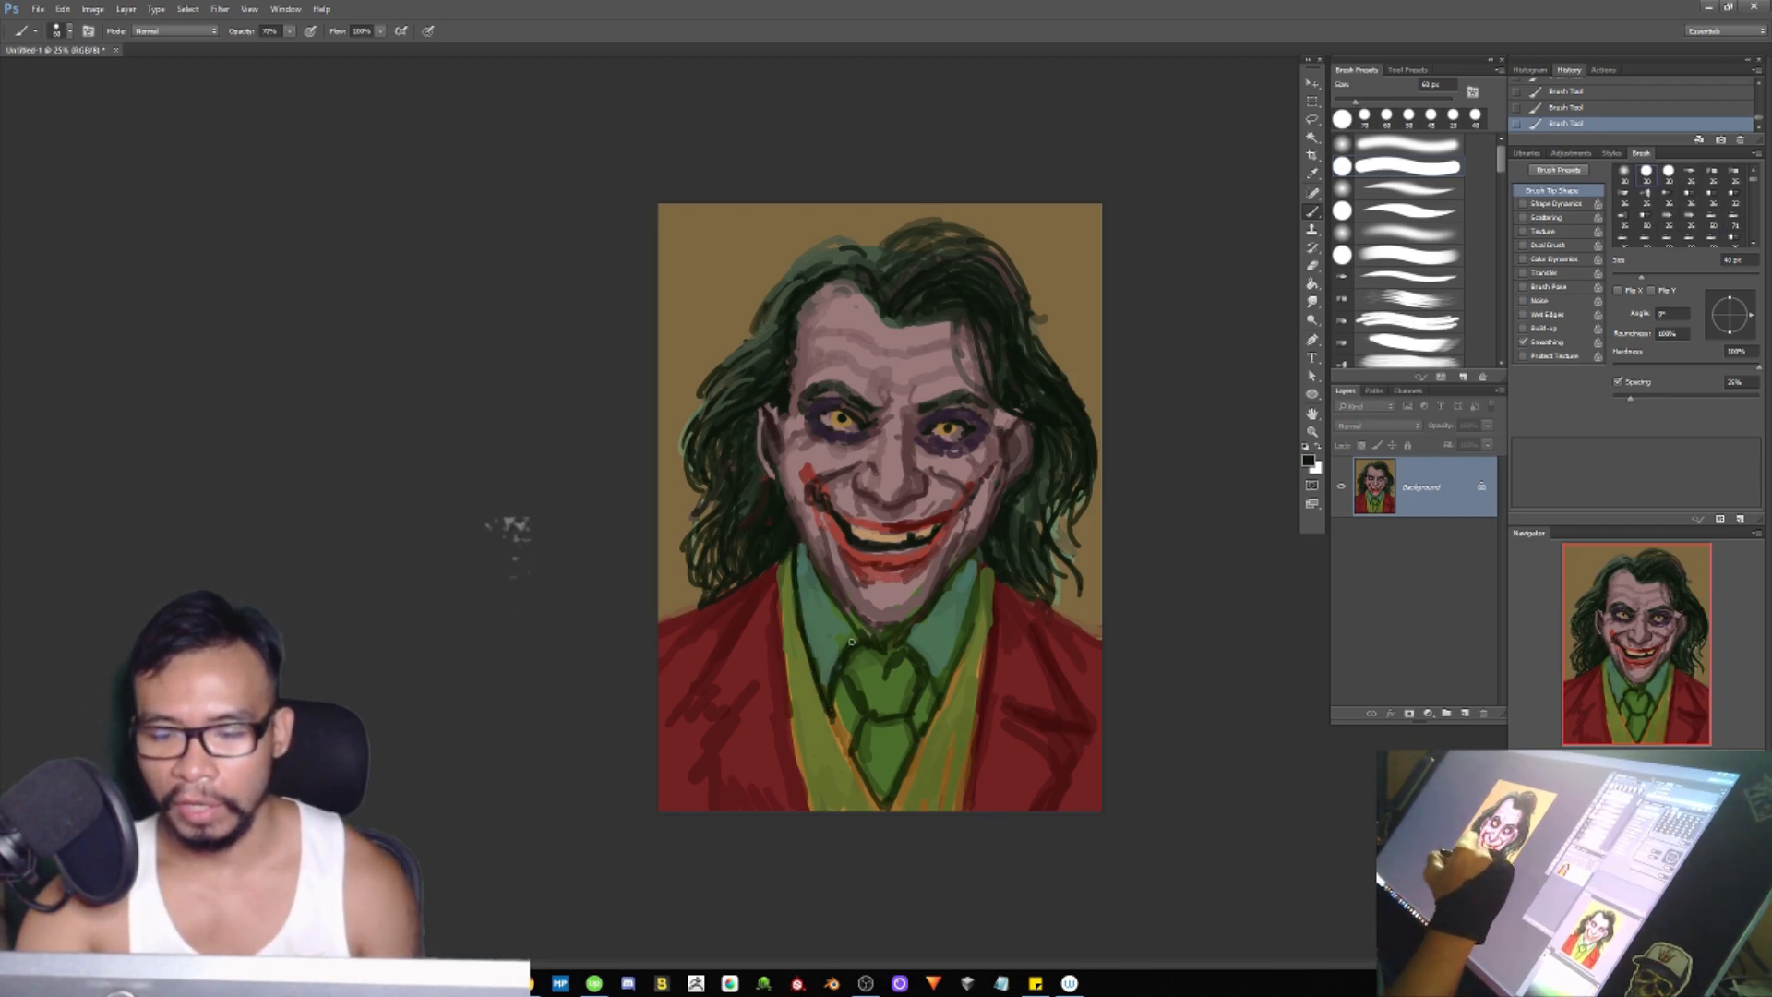
{"action": "key", "text": "bracketleft"}
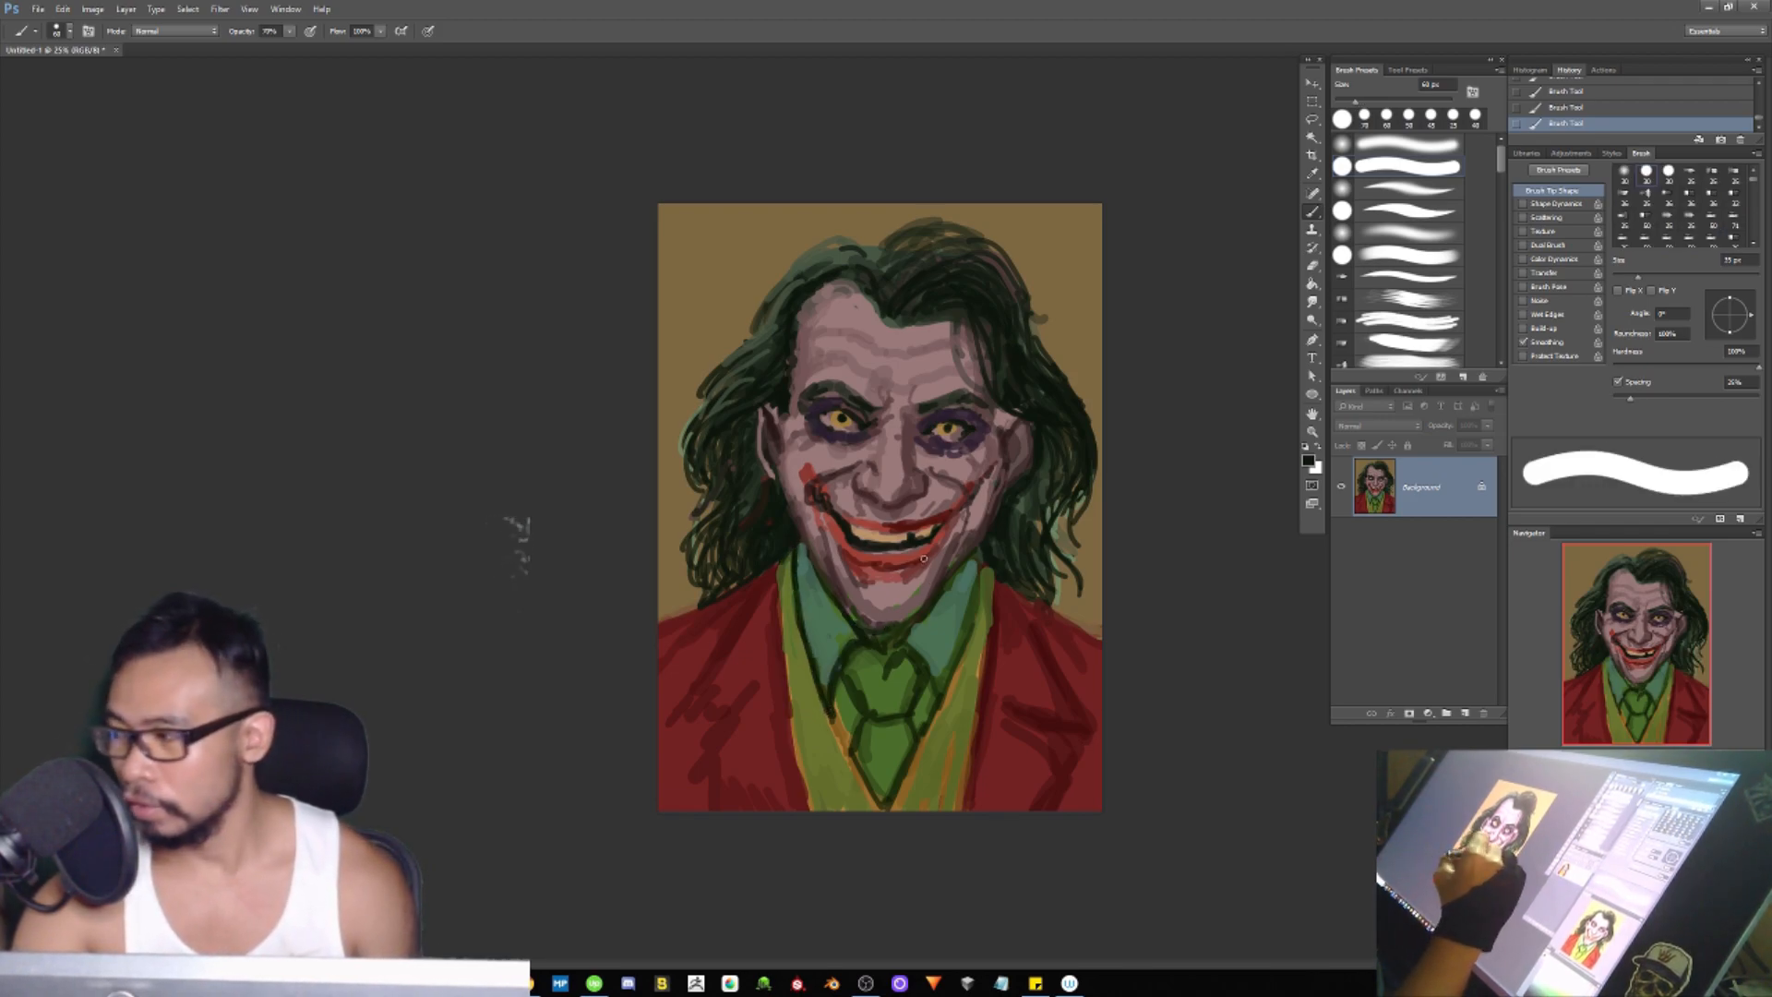
Step: Shade beneath the lower lip and extend the red lip makeup towards the right-hand mouth corner with sampled reds
{"action": "left_click_drag", "start_coordinate": [854, 587], "coordinate": [874, 583]}
{"action": "left_click_drag", "start_coordinate": [900, 580], "coordinate": [917, 573]}
{"action": "left_click", "coordinate": [867, 569], "text": "alt"}
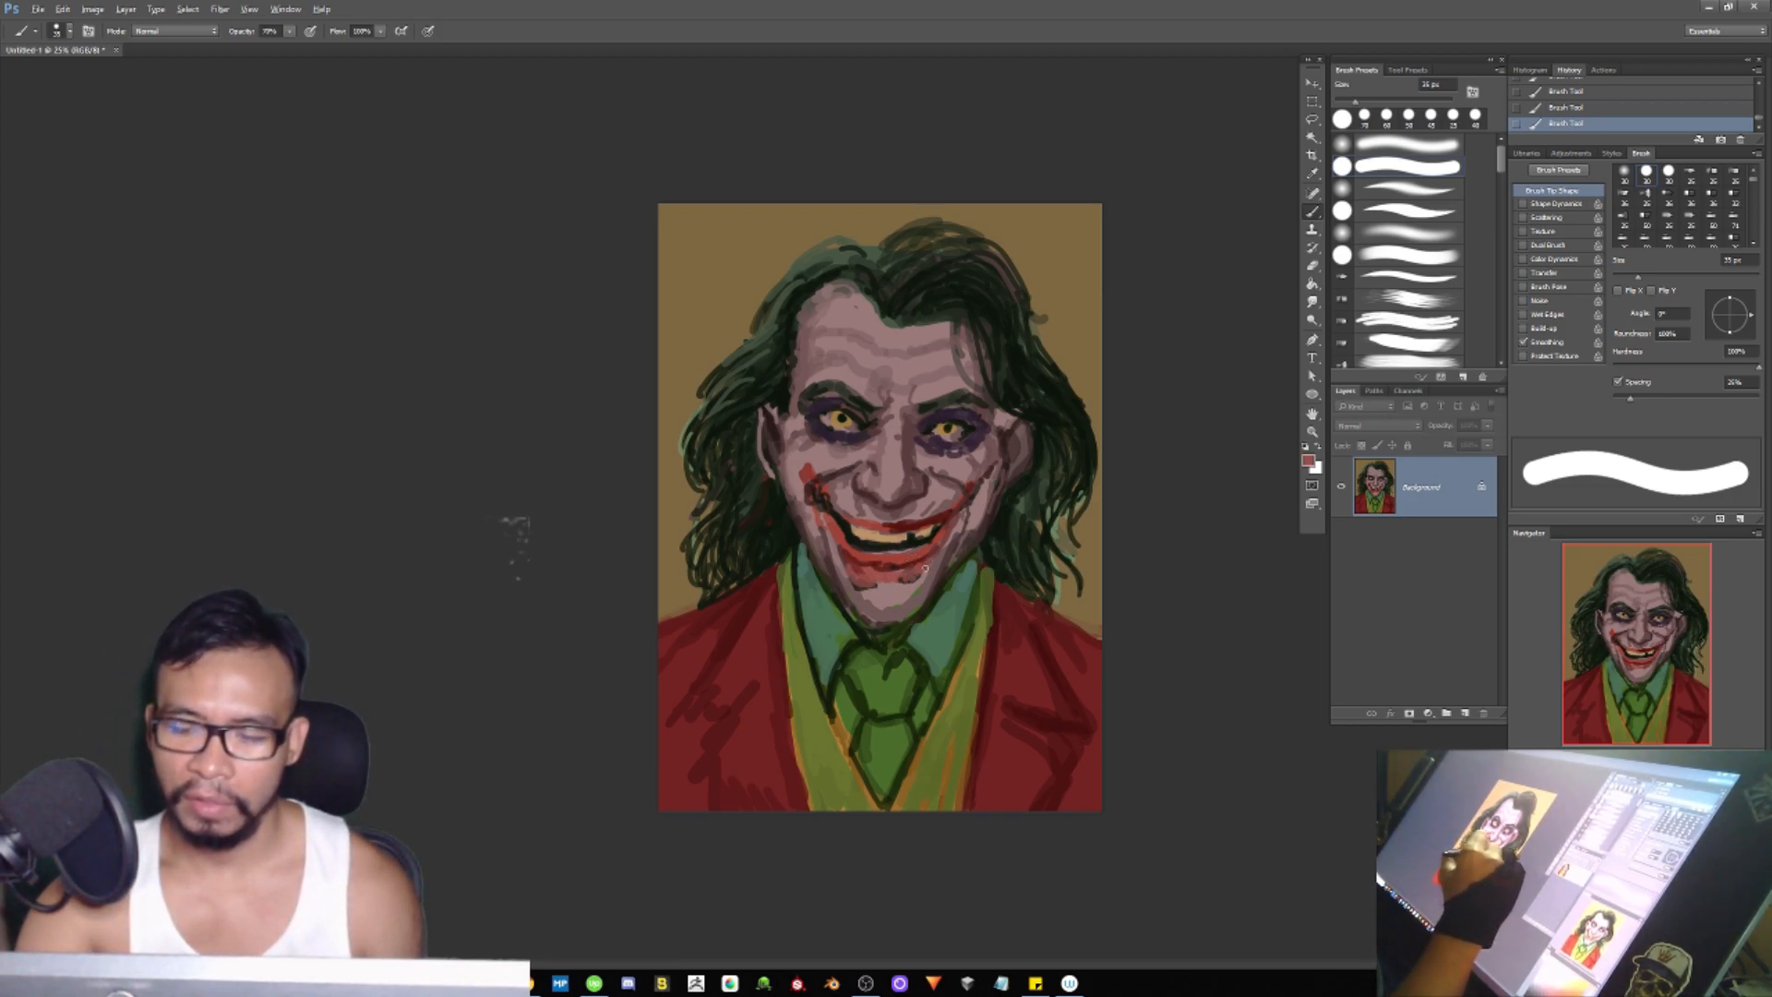
{"action": "left_click", "coordinate": [942, 517], "text": "alt"}
{"action": "left_click_drag", "start_coordinate": [896, 581], "coordinate": [971, 533]}
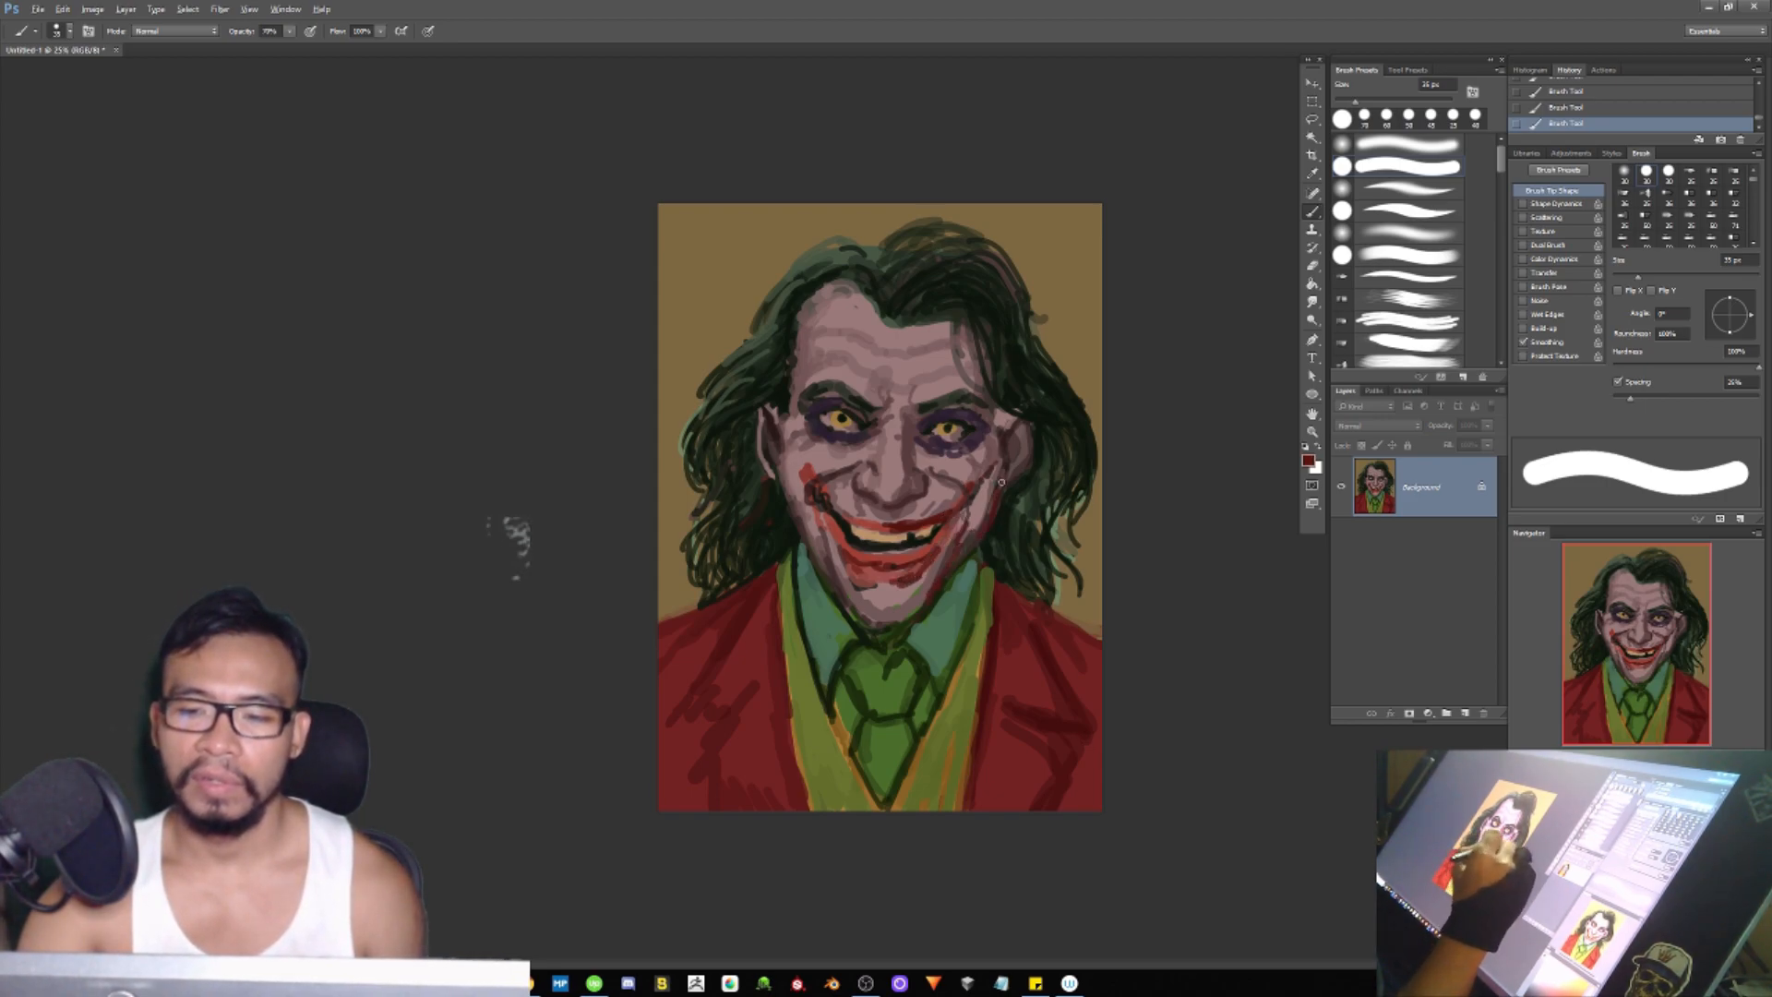
Step: Sample a dark tone and paint strand ends at the lower right-hand hair
{"action": "left_click", "coordinate": [975, 534], "text": "alt"}
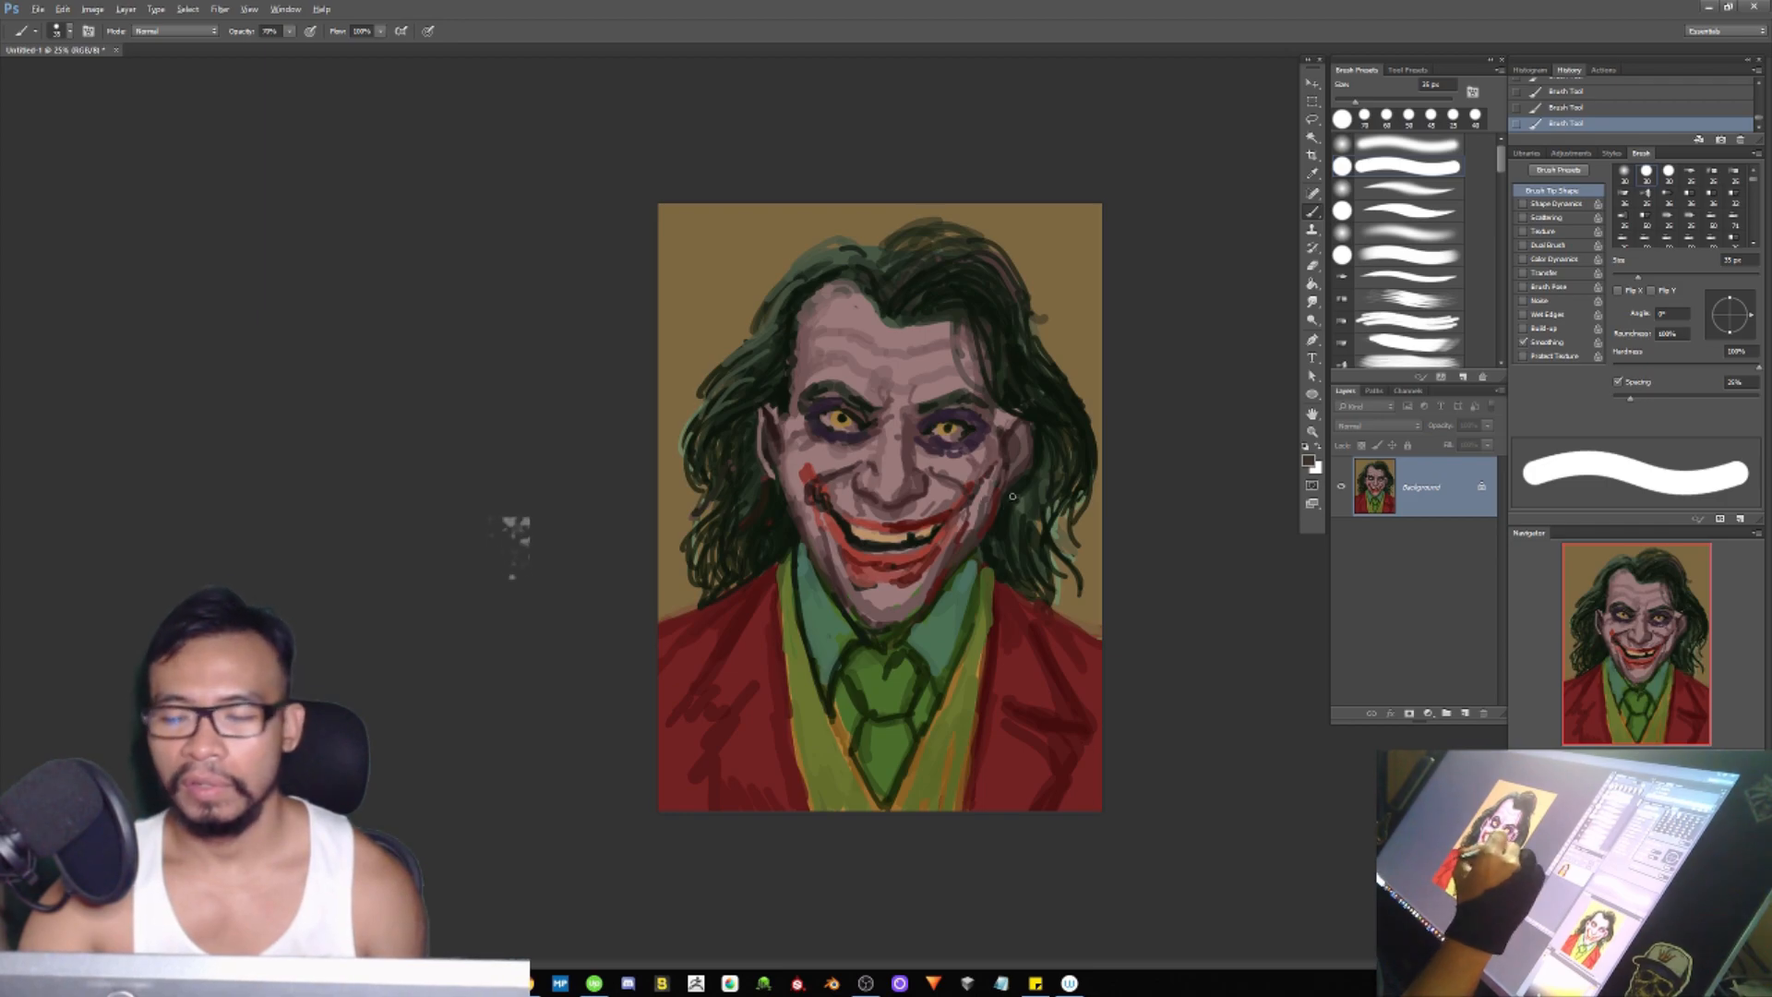
{"action": "left_click_drag", "start_coordinate": [1050, 501], "coordinate": [1071, 594]}
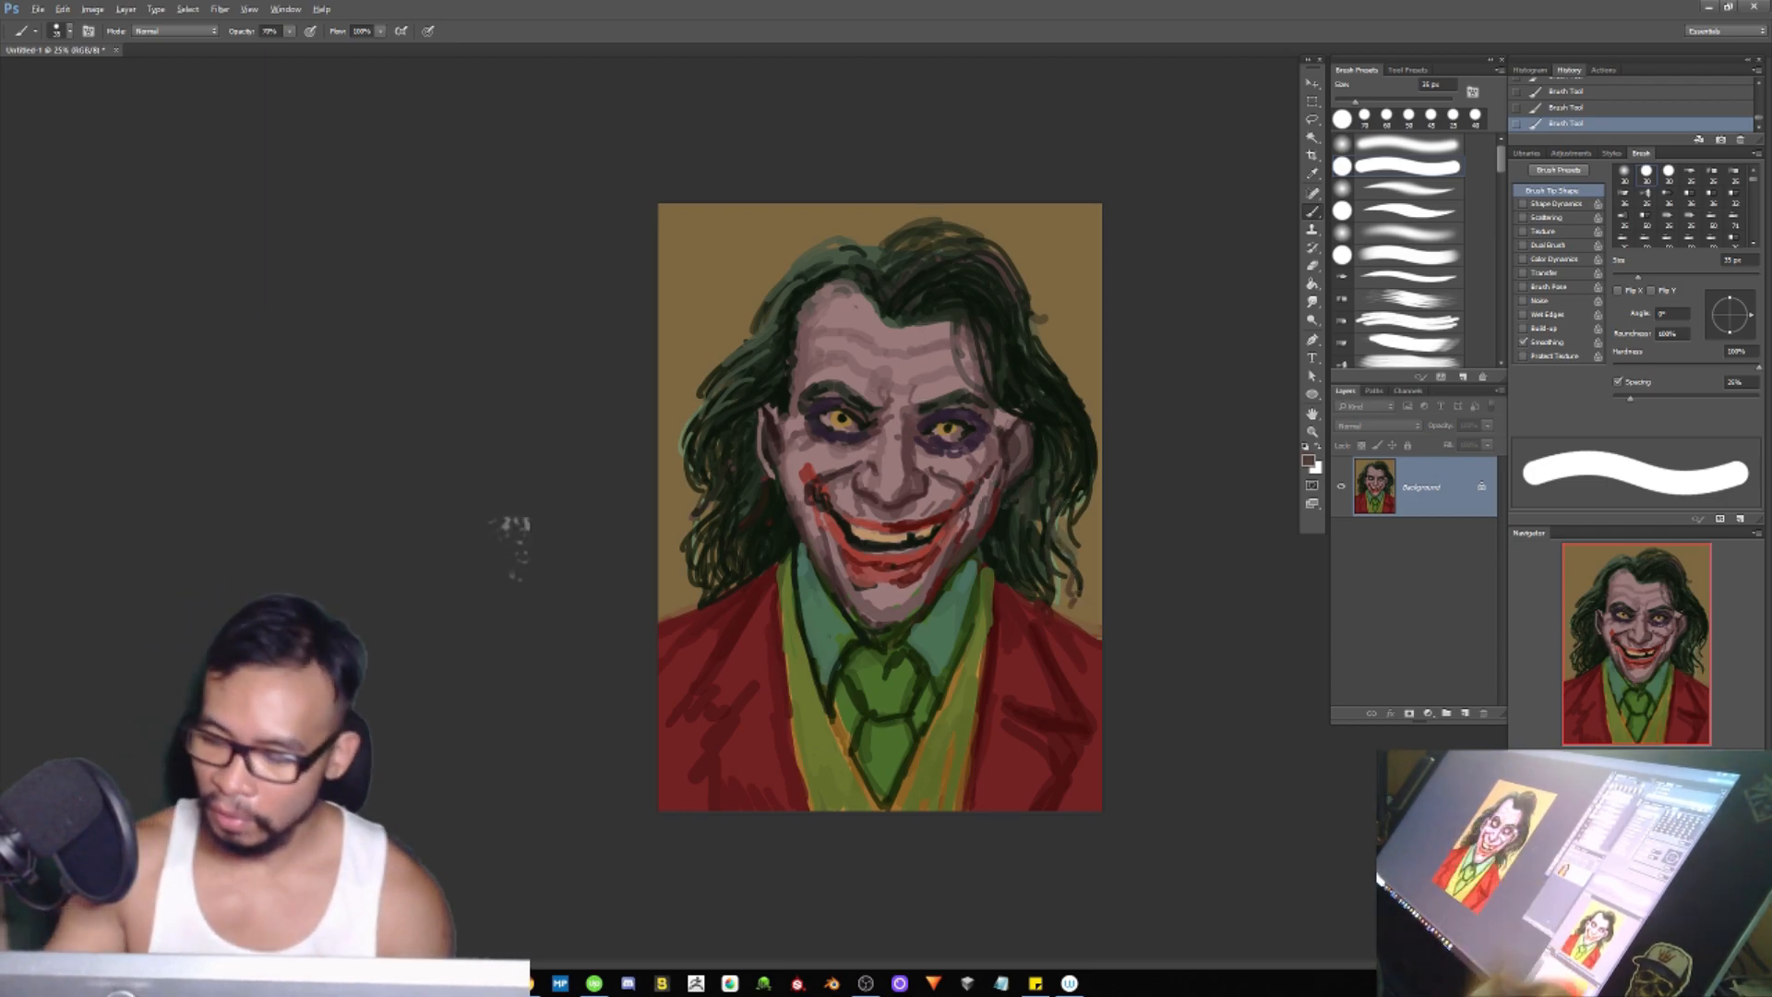
Step: Reduce the brush to 25 px and redraw the forehead wrinkles and brow lines in a dark tone
{"action": "key", "text": "["}
{"action": "key", "text": "["}
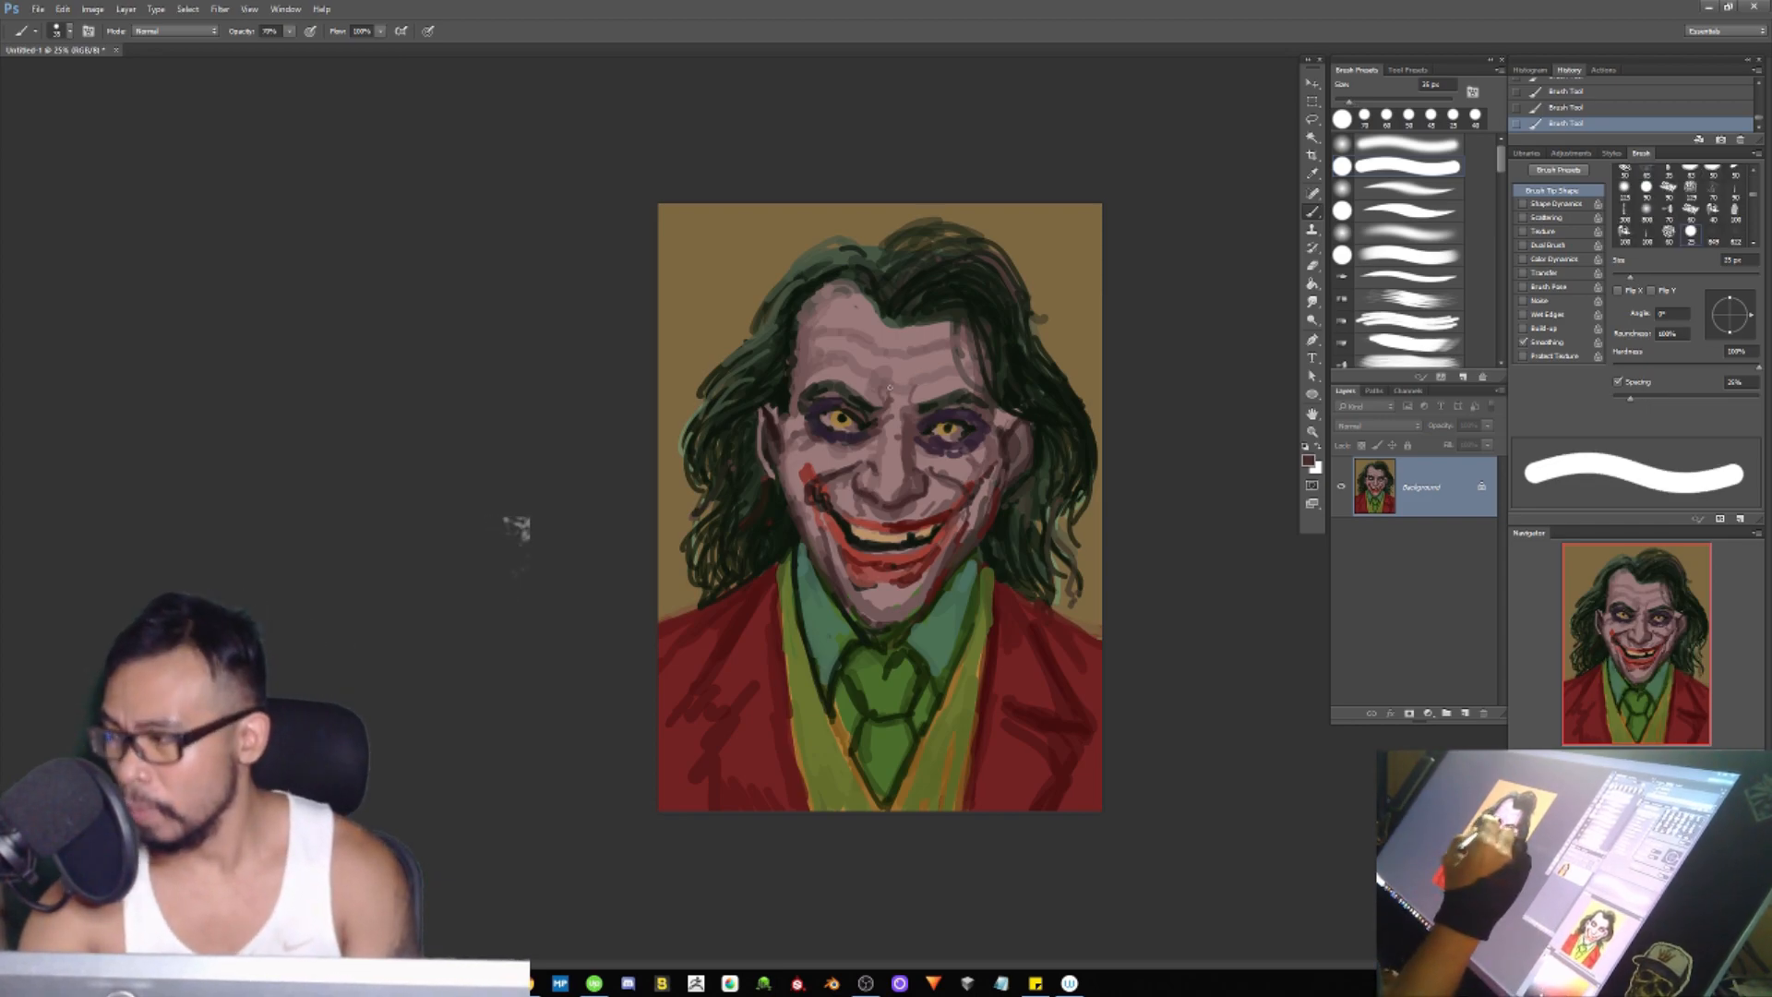
{"action": "key", "text": "["}
{"action": "key", "text": "["}
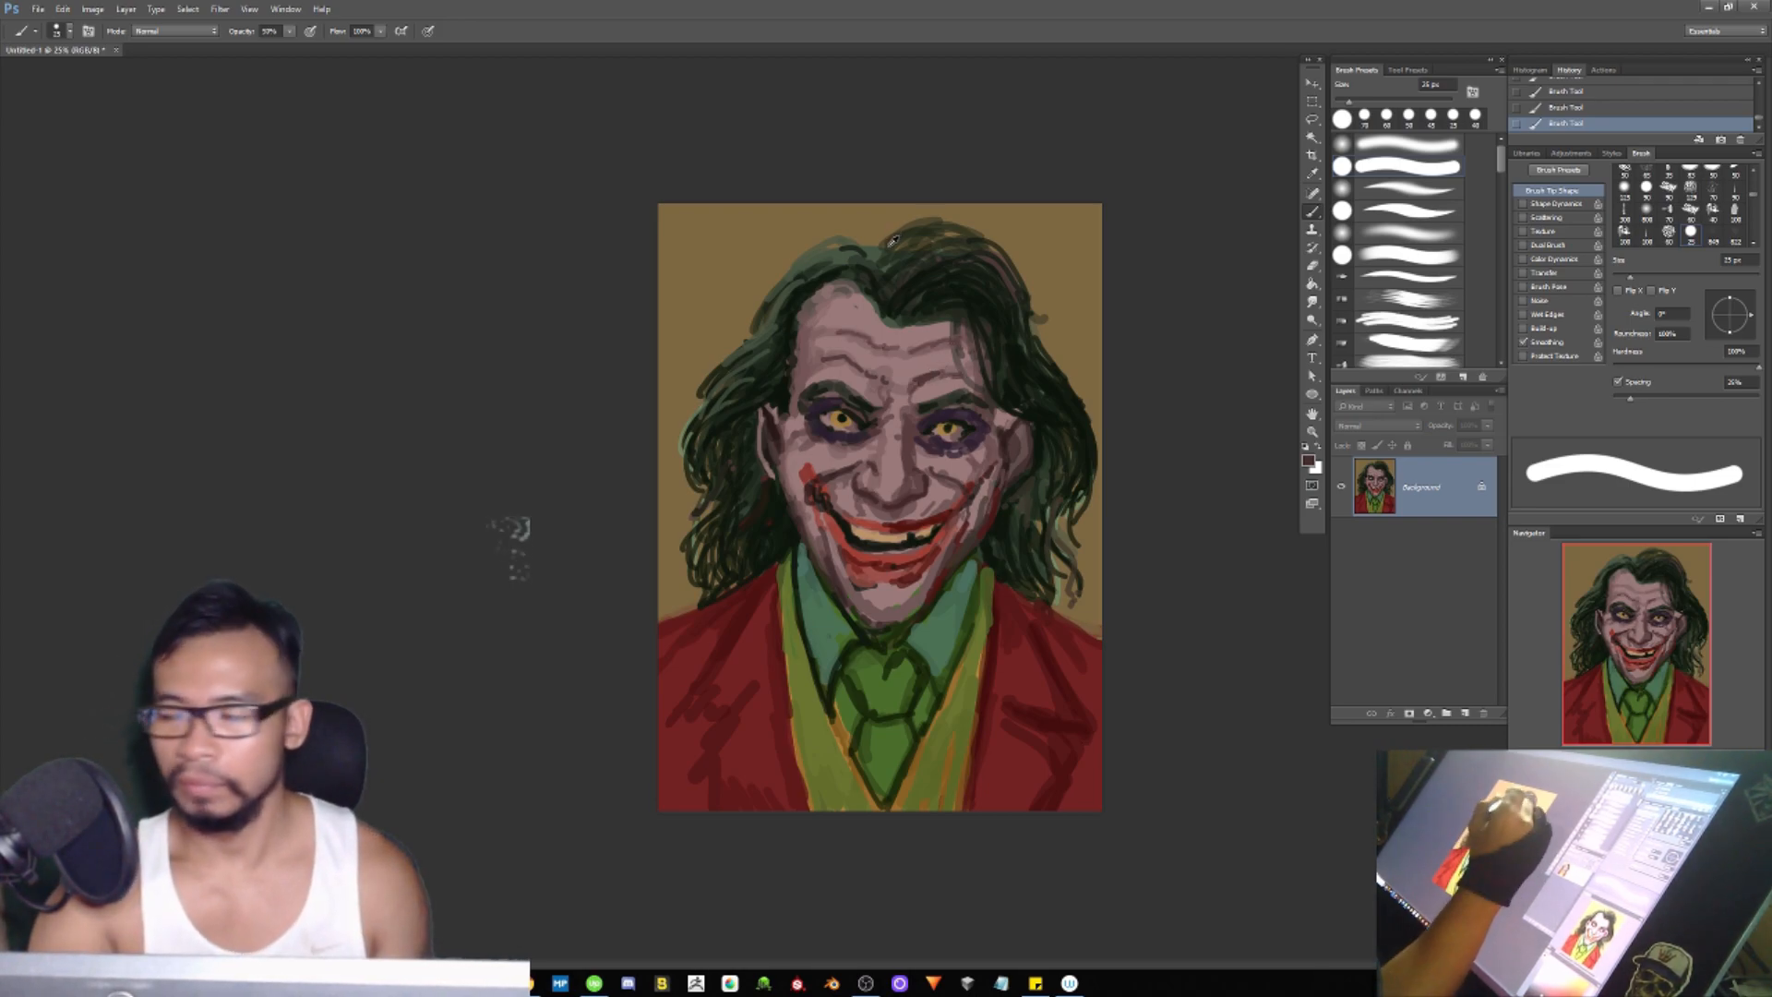
Step: Enlarge the brush to 45 px and widen the hair silhouette with dark green strokes over the crown and down both upper sides
{"action": "key", "text": "]"}
{"action": "key", "text": "]"}
{"action": "key", "text": "]"}
{"action": "key", "text": "]"}
{"action": "mouse_move", "coordinate": [872, 245]}
{"action": "left_mouse_down"}
{"action": "mouse_move", "coordinate": [969, 221]}
{"action": "mouse_move", "coordinate": [1065, 373]}
{"action": "left_mouse_up"}
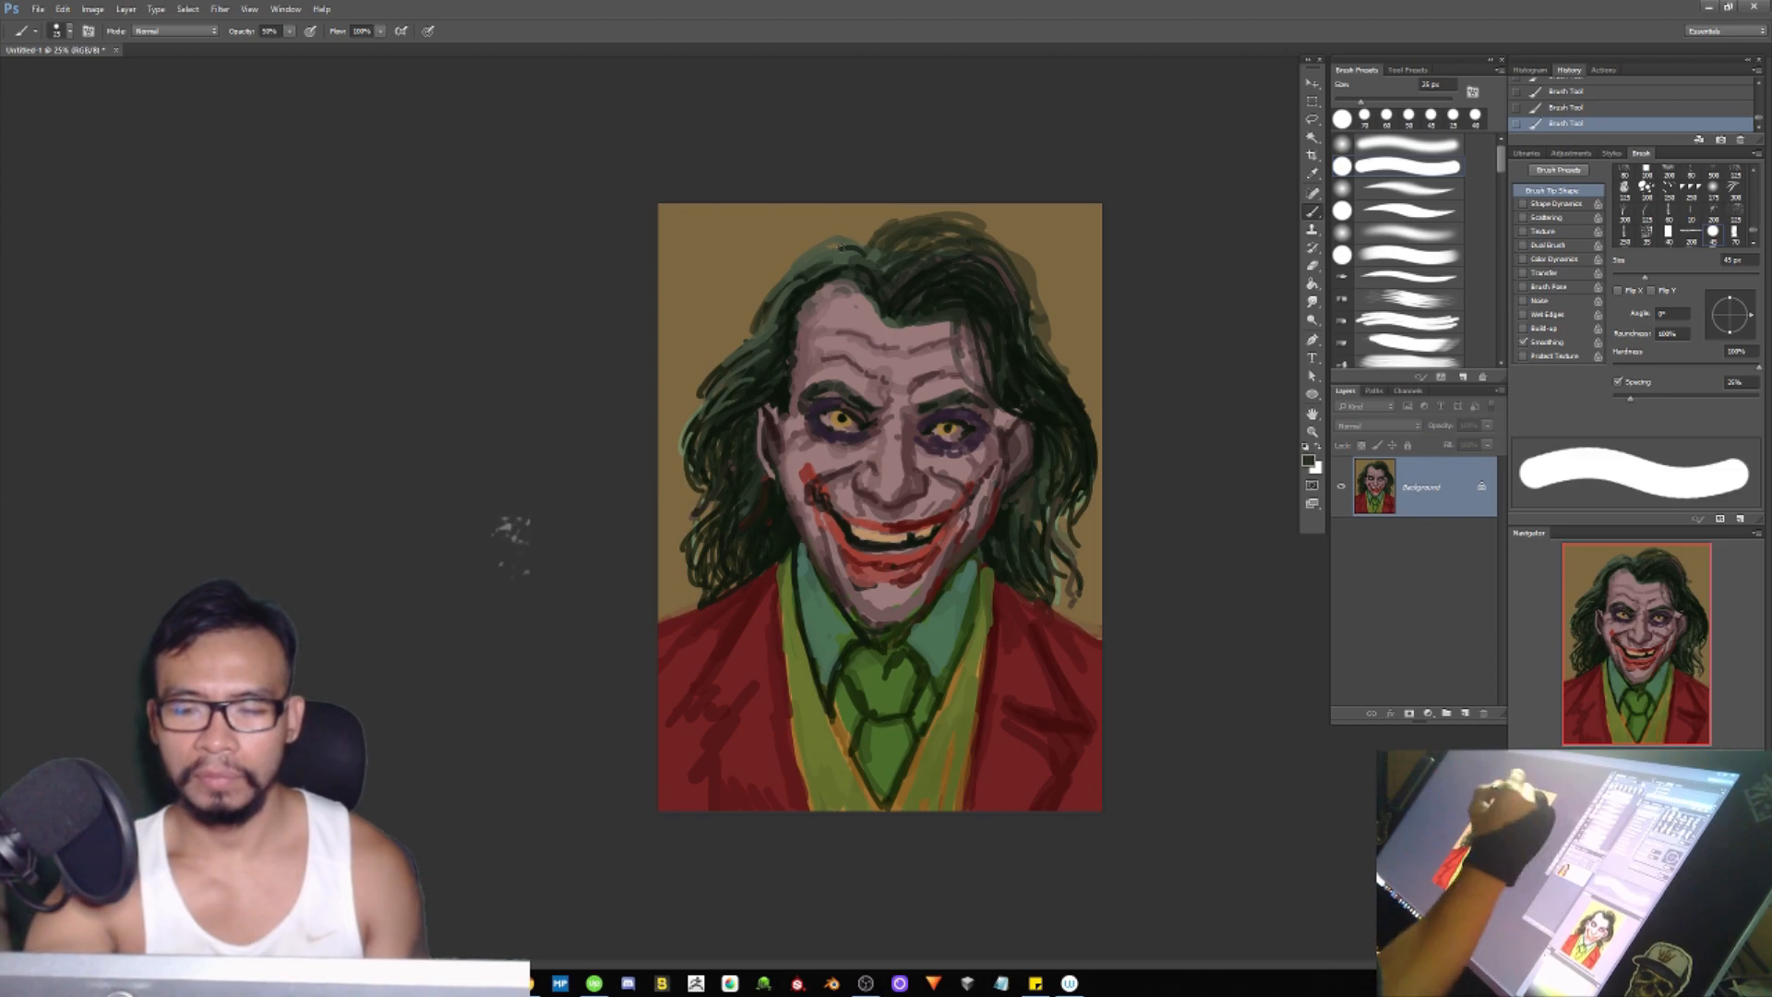
{"action": "mouse_move", "coordinate": [836, 242]}
{"action": "left_mouse_down"}
{"action": "mouse_move", "coordinate": [847, 229]}
{"action": "mouse_move", "coordinate": [816, 257]}
{"action": "mouse_move", "coordinate": [861, 244]}
{"action": "mouse_move", "coordinate": [750, 328]}
{"action": "left_mouse_up"}
{"action": "mouse_move", "coordinate": [769, 264]}
{"action": "left_mouse_down"}
{"action": "mouse_move", "coordinate": [739, 341]}
{"action": "mouse_move", "coordinate": [752, 308]}
{"action": "left_mouse_up"}
{"action": "mouse_move", "coordinate": [751, 331]}
{"action": "left_mouse_down"}
{"action": "mouse_move", "coordinate": [709, 373]}
{"action": "mouse_move", "coordinate": [747, 349]}
{"action": "left_mouse_up"}
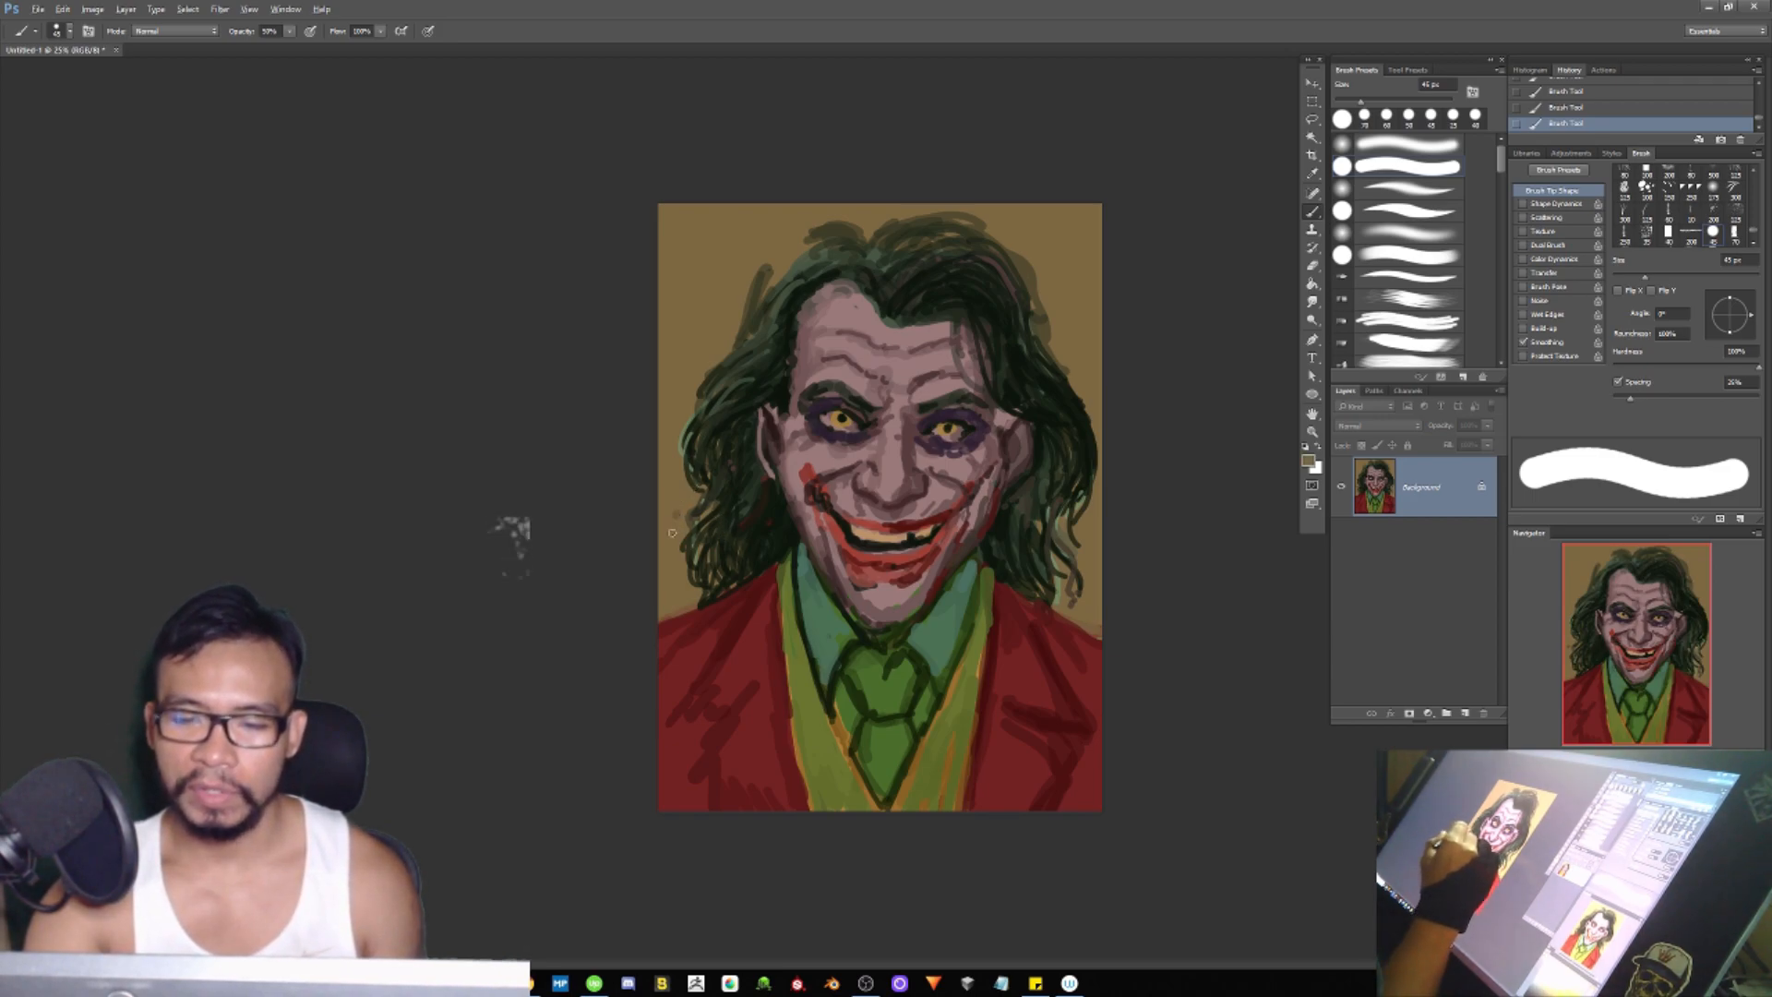
Step: Enlarge the brush to 80 px, sample the hair green and fill out the upper left-hand hair volume
{"action": "key", "text": "bracketright"}
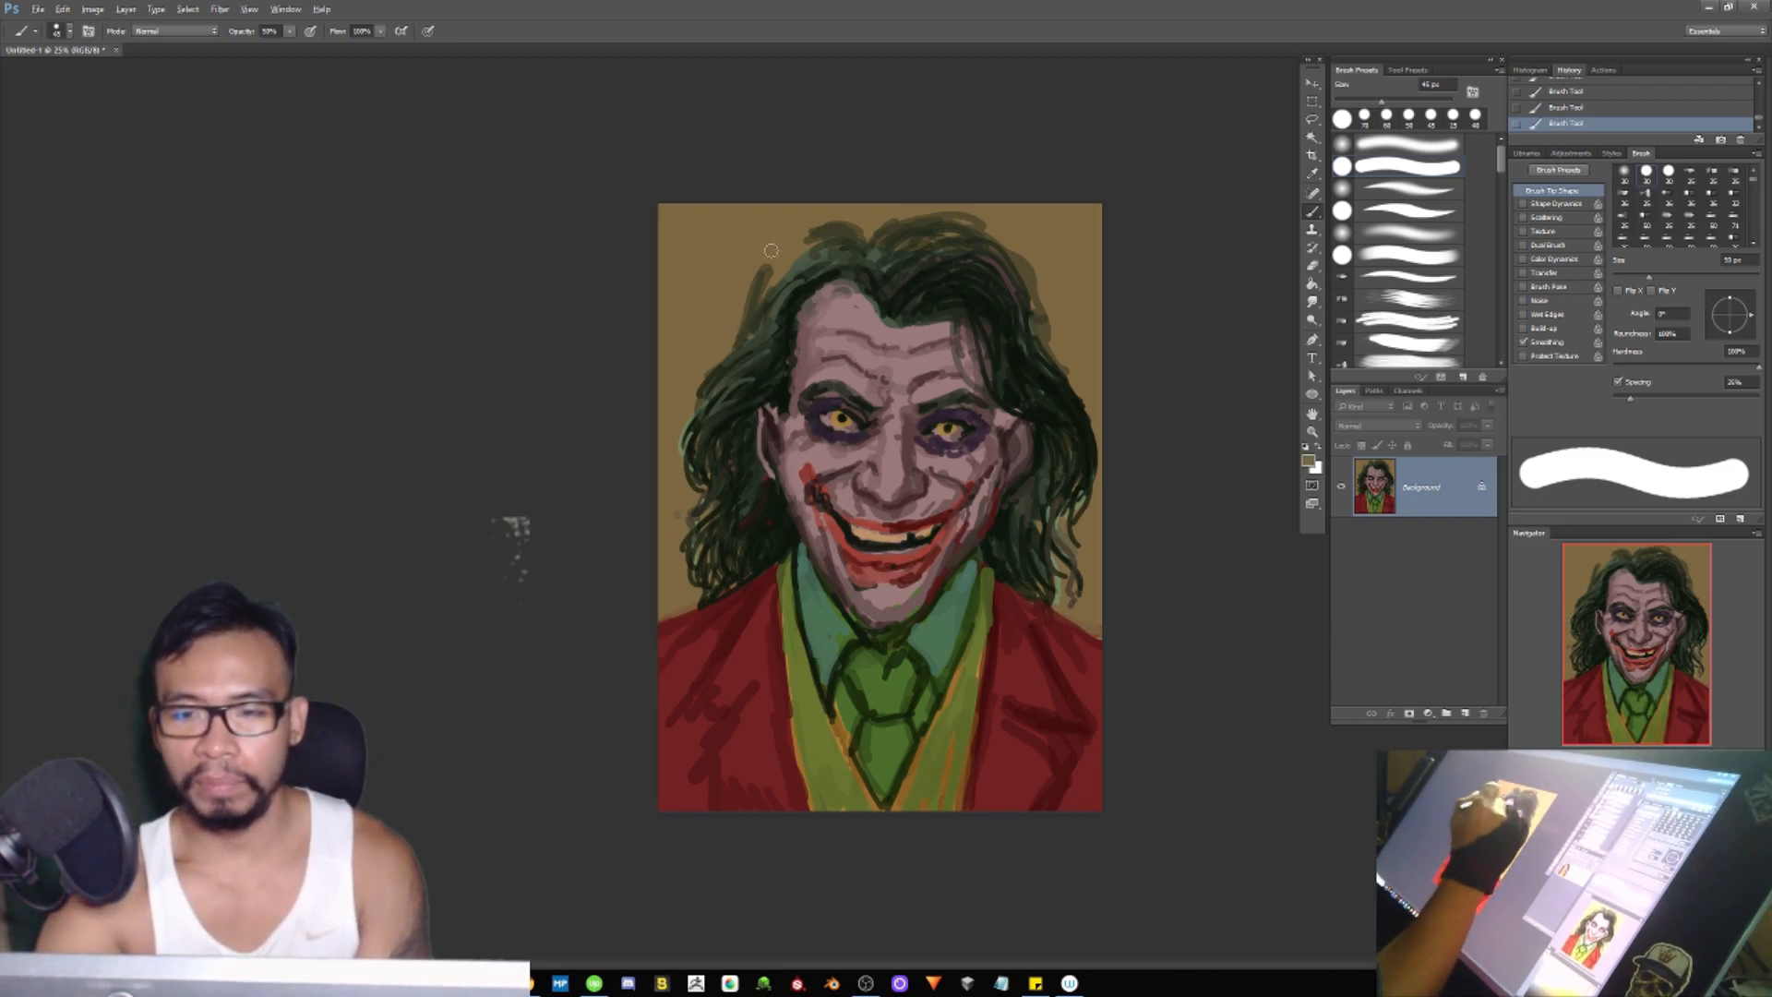
{"action": "key", "text": "bracketright"}
{"action": "key", "text": "bracketright"}
{"action": "key", "text": "bracketright"}
{"action": "left_click", "coordinate": [765, 310], "text": "alt"}
{"action": "mouse_move", "coordinate": [760, 276]}
{"action": "left_mouse_down"}
{"action": "mouse_move", "coordinate": [751, 332]}
{"action": "mouse_move", "coordinate": [764, 303]}
{"action": "left_mouse_up"}
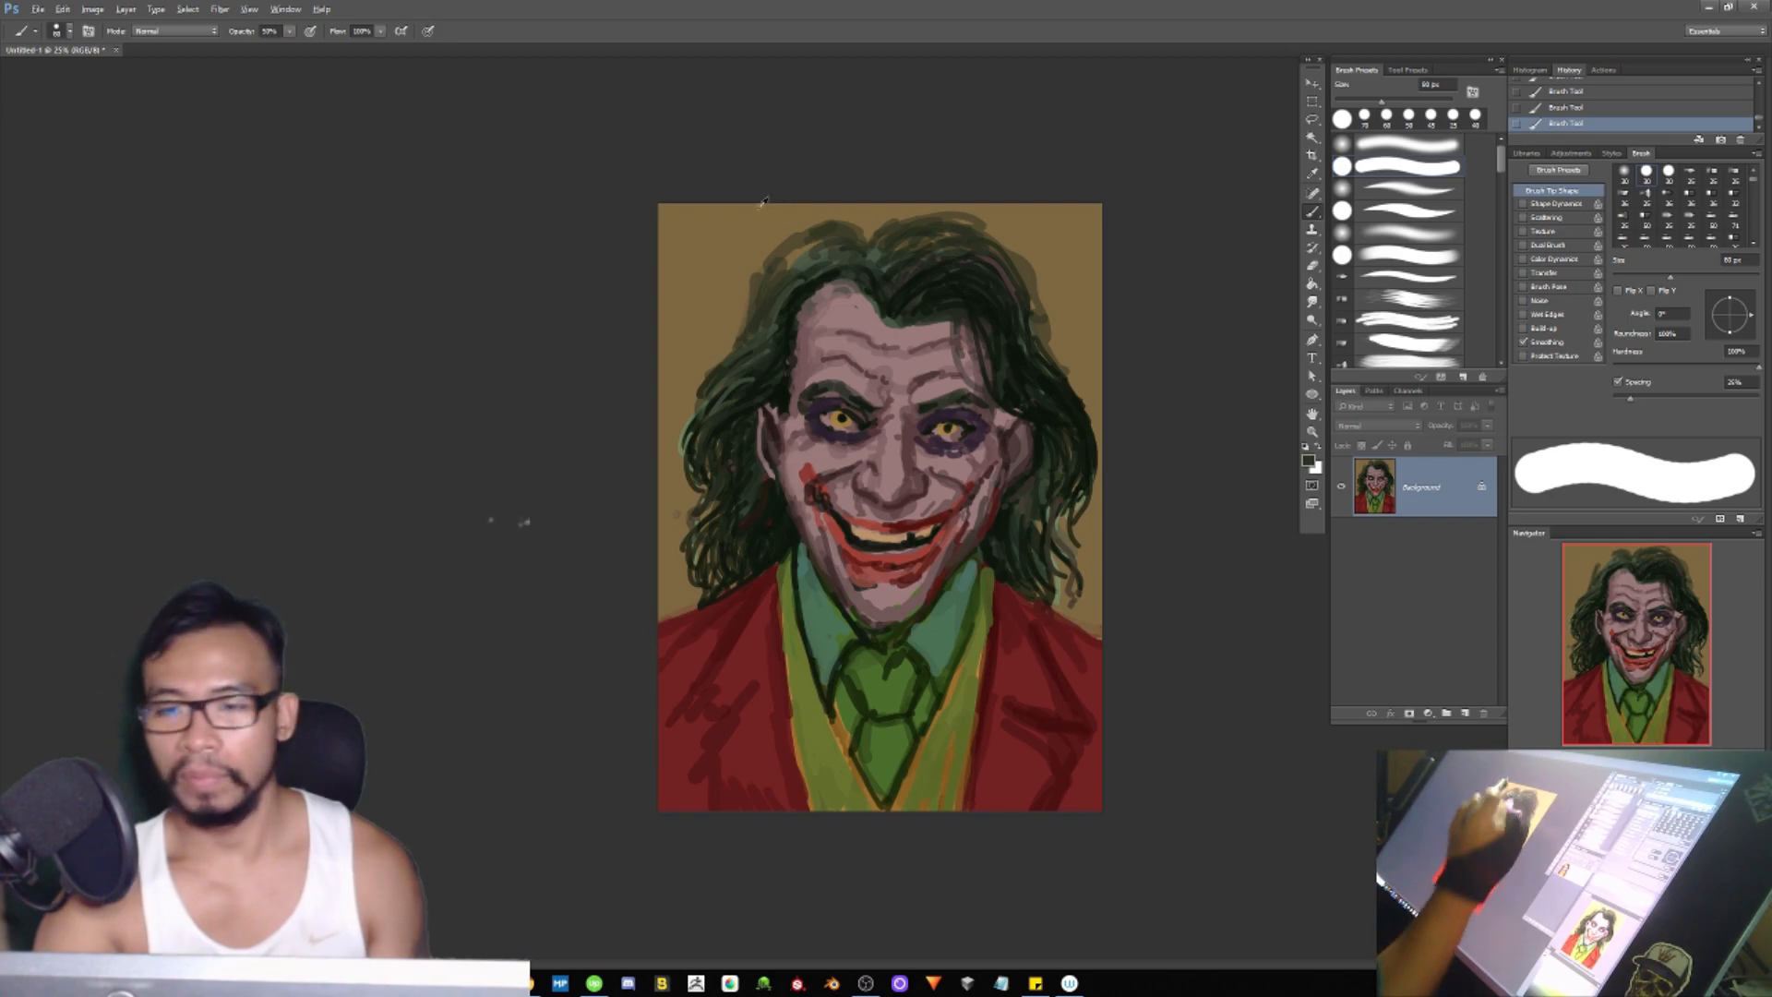
{"action": "left_click_drag", "start_coordinate": [773, 229], "coordinate": [743, 286]}
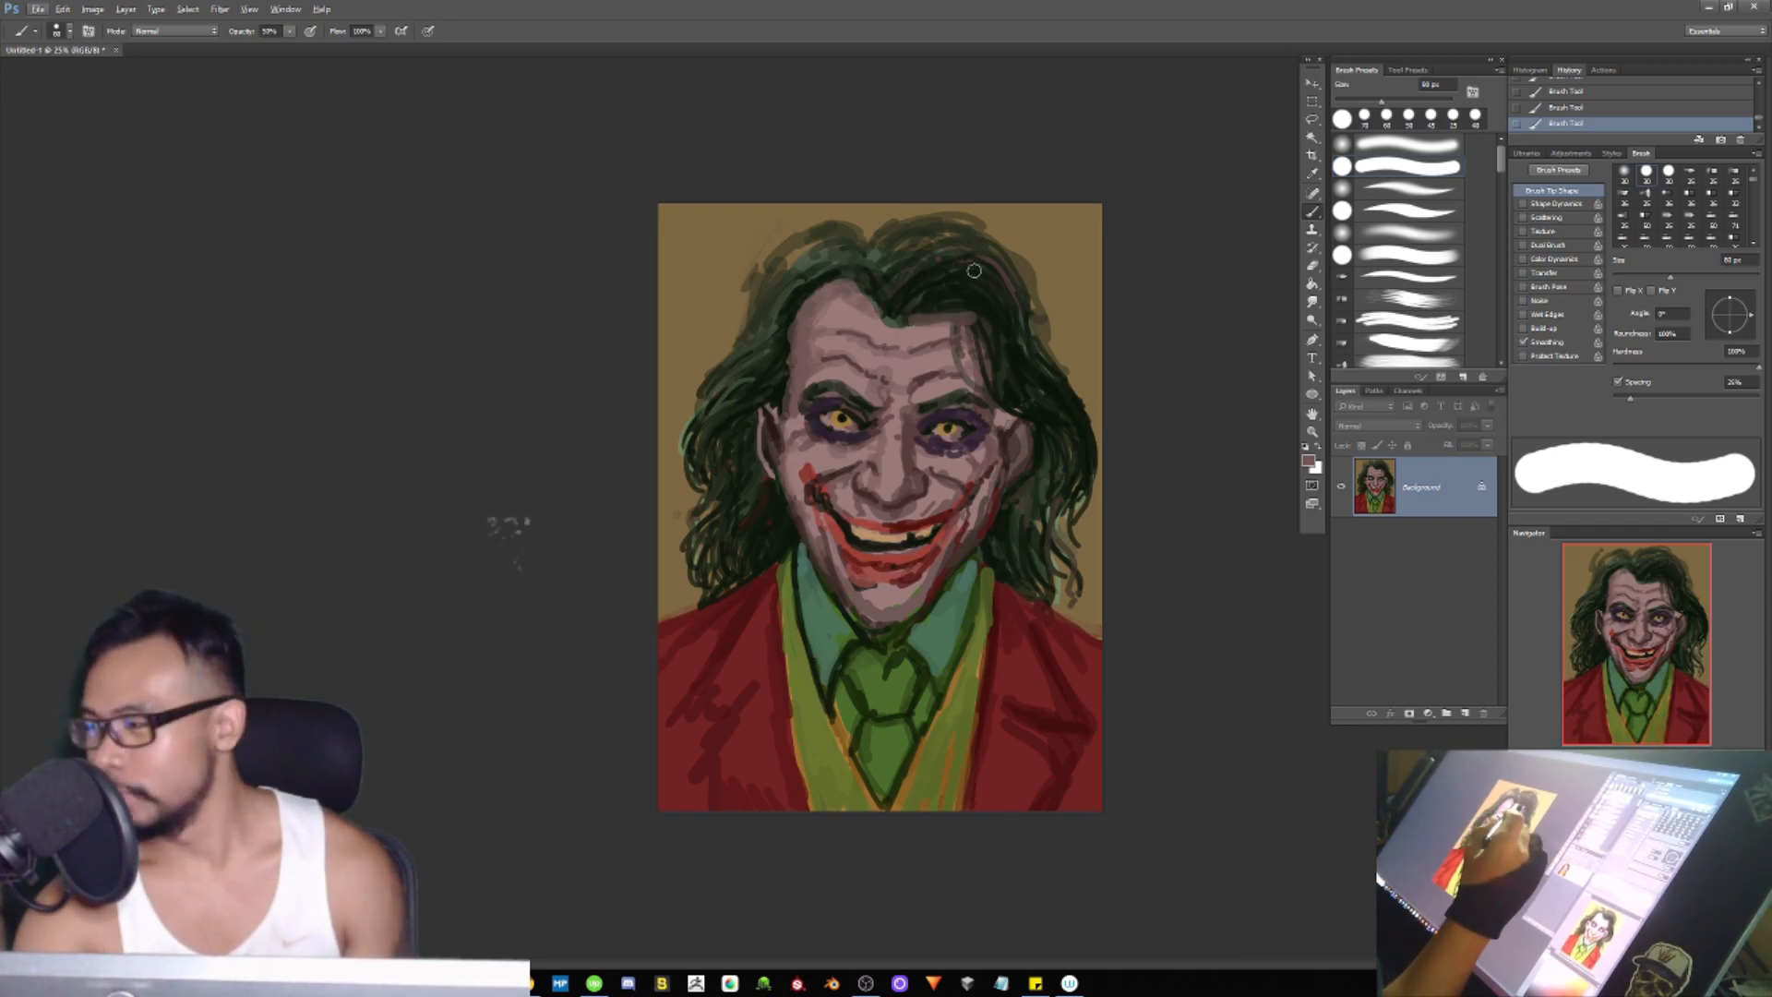
Step: Sample the skin tone and clean up the left-hand edge of the forehead down to the ear, finishing the hairline with the dark hair tone
{"action": "key", "text": "d"}
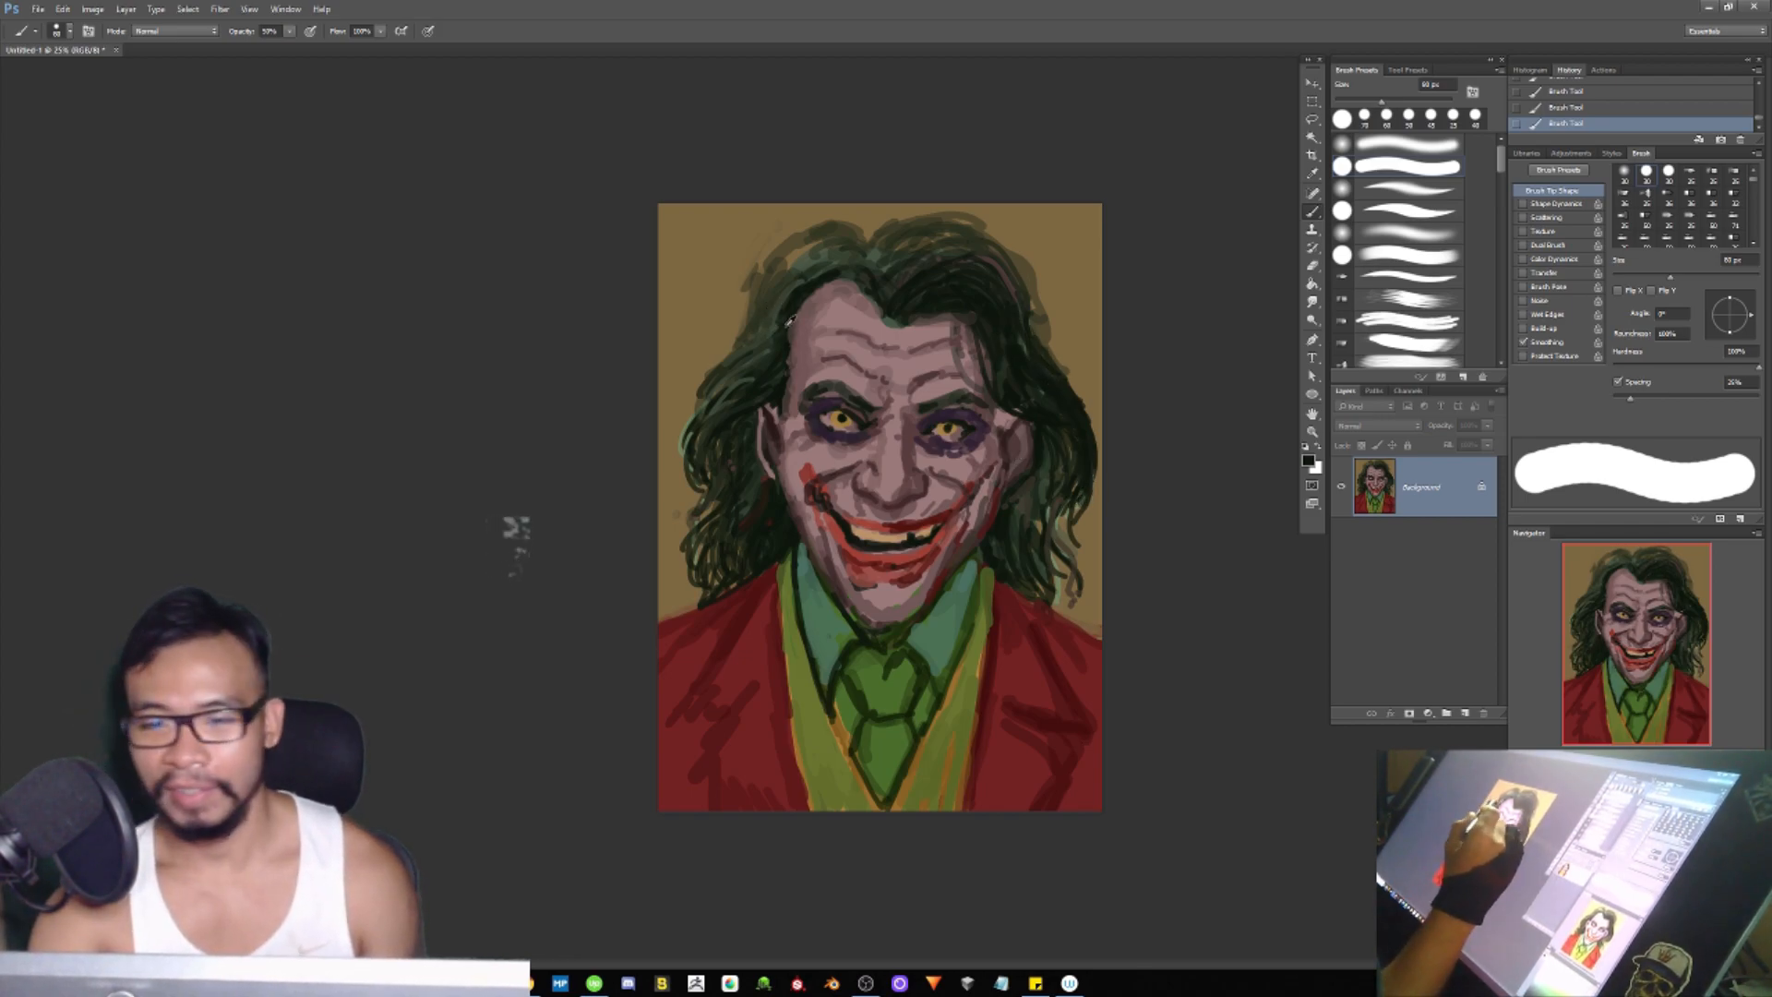
{"action": "left_click", "coordinate": [799, 340], "text": "alt"}
{"action": "left_click_drag", "start_coordinate": [798, 315], "coordinate": [783, 418]}
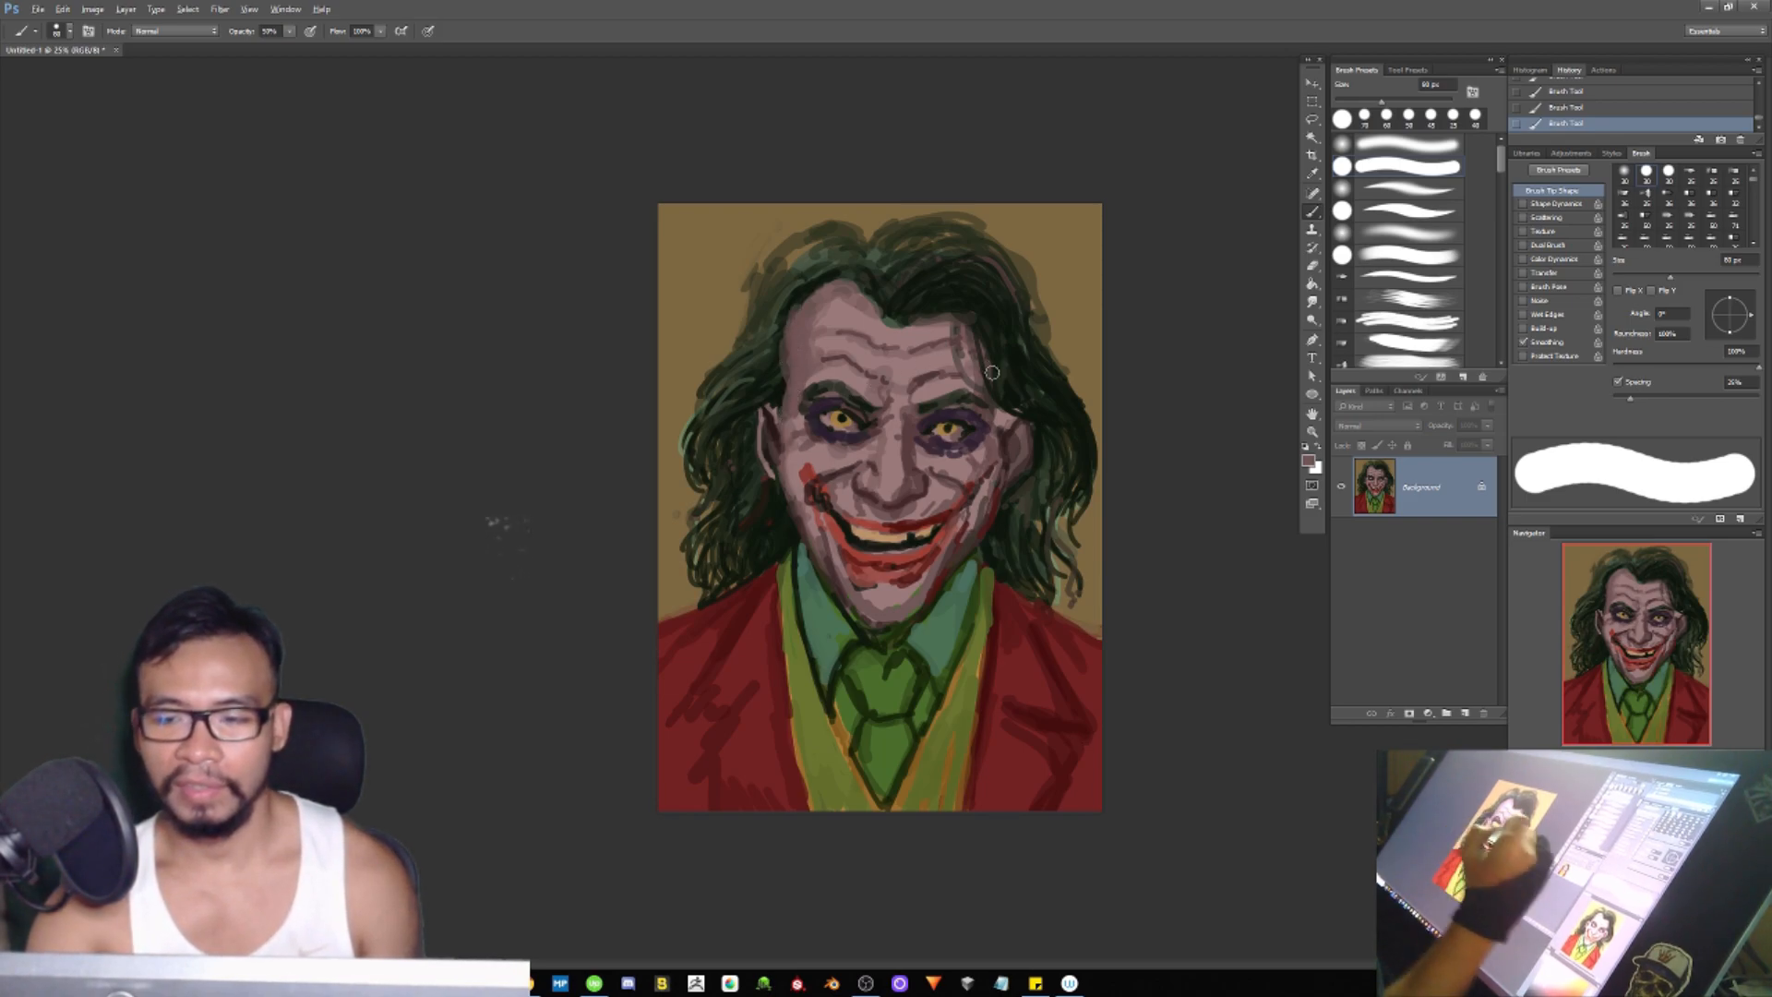
{"action": "left_click", "coordinate": [781, 385], "text": "alt"}
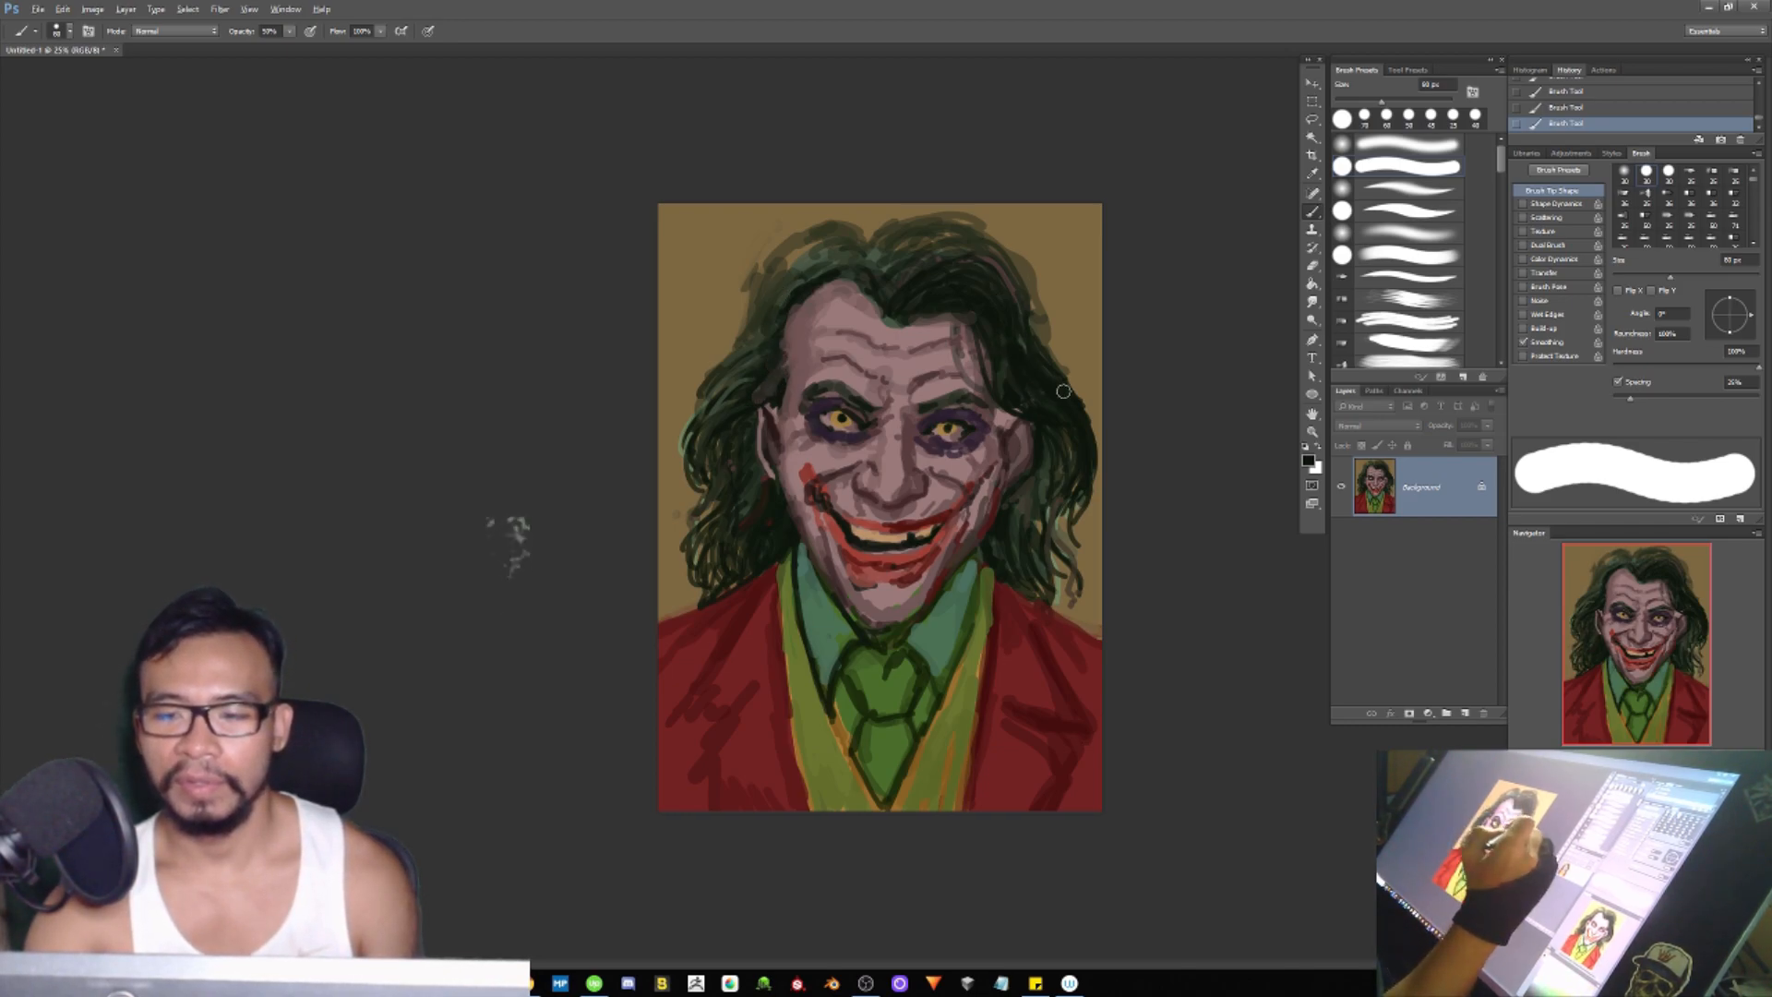
Step: Sample a dark red from the mouth, reduce the brush to 50 px and tint the tip of the nose red
{"action": "left_click", "coordinate": [948, 510], "text": "alt"}
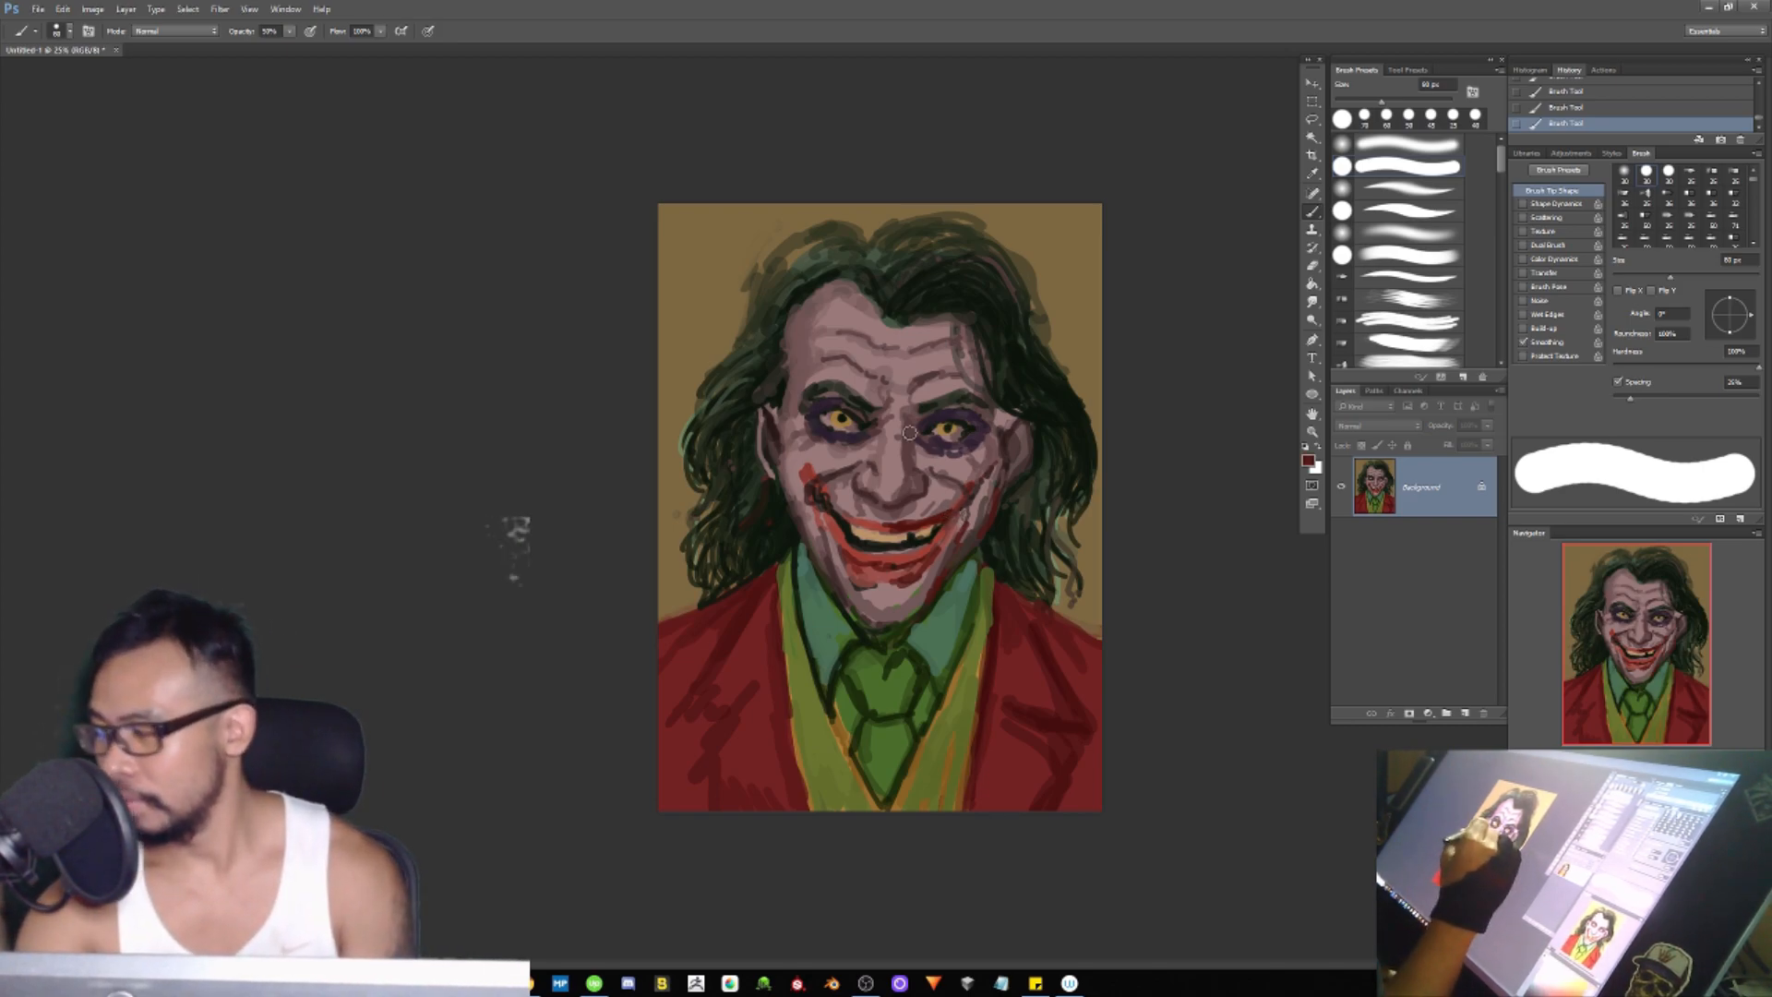
{"action": "key", "text": "bracketleft"}
{"action": "key", "text": "bracketleft"}
{"action": "key", "text": "bracketleft"}
{"action": "mouse_move", "coordinate": [881, 476]}
{"action": "left_mouse_down"}
{"action": "mouse_move", "coordinate": [888, 489]}
{"action": "mouse_move", "coordinate": [888, 461]}
{"action": "mouse_move", "coordinate": [916, 481]}
{"action": "mouse_move", "coordinate": [867, 487]}
{"action": "mouse_move", "coordinate": [892, 480]}
{"action": "left_mouse_up"}
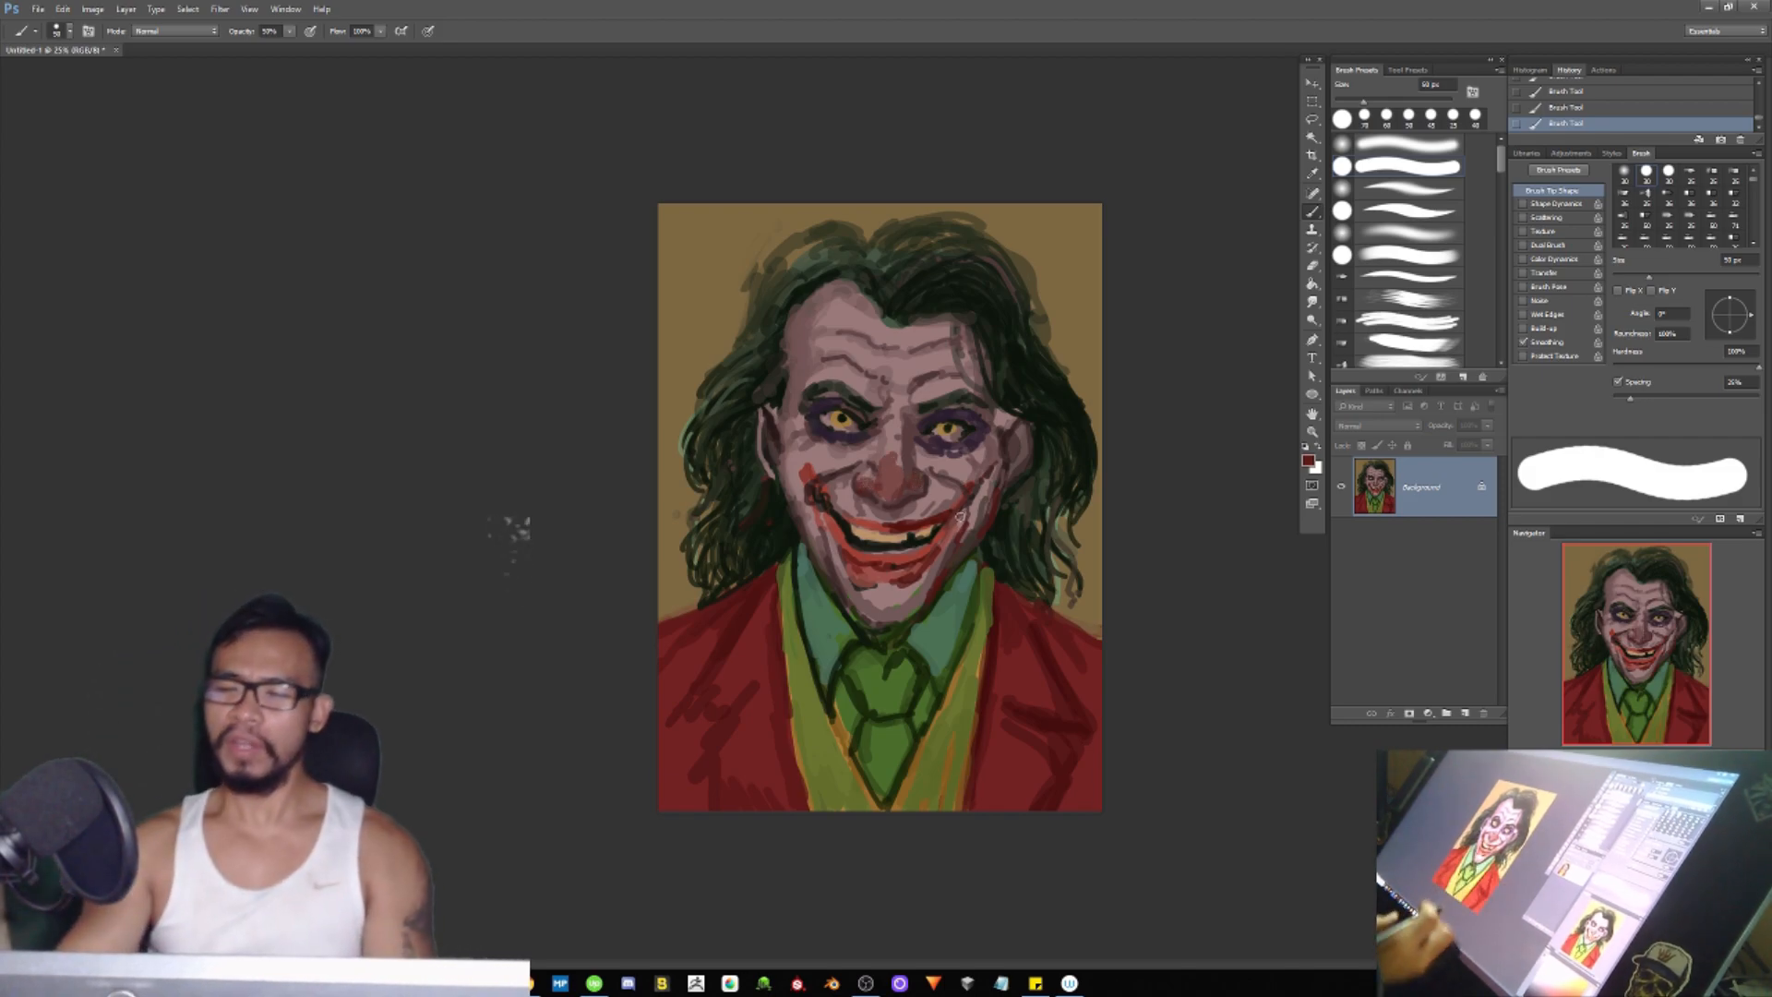
Step: Extend the smeared dark purple makeup around both eyes, reducing the brush to 30 px for the finer strokes
{"action": "mouse_move", "coordinate": [819, 432]}
{"action": "left_mouse_down"}
{"action": "mouse_move", "coordinate": [886, 428]}
{"action": "mouse_move", "coordinate": [967, 464]}
{"action": "mouse_move", "coordinate": [987, 439]}
{"action": "mouse_move", "coordinate": [928, 387]}
{"action": "mouse_move", "coordinate": [806, 428]}
{"action": "mouse_move", "coordinate": [806, 413]}
{"action": "mouse_move", "coordinate": [790, 449]}
{"action": "left_mouse_up"}
{"action": "left_click", "coordinate": [823, 432], "text": "alt"}
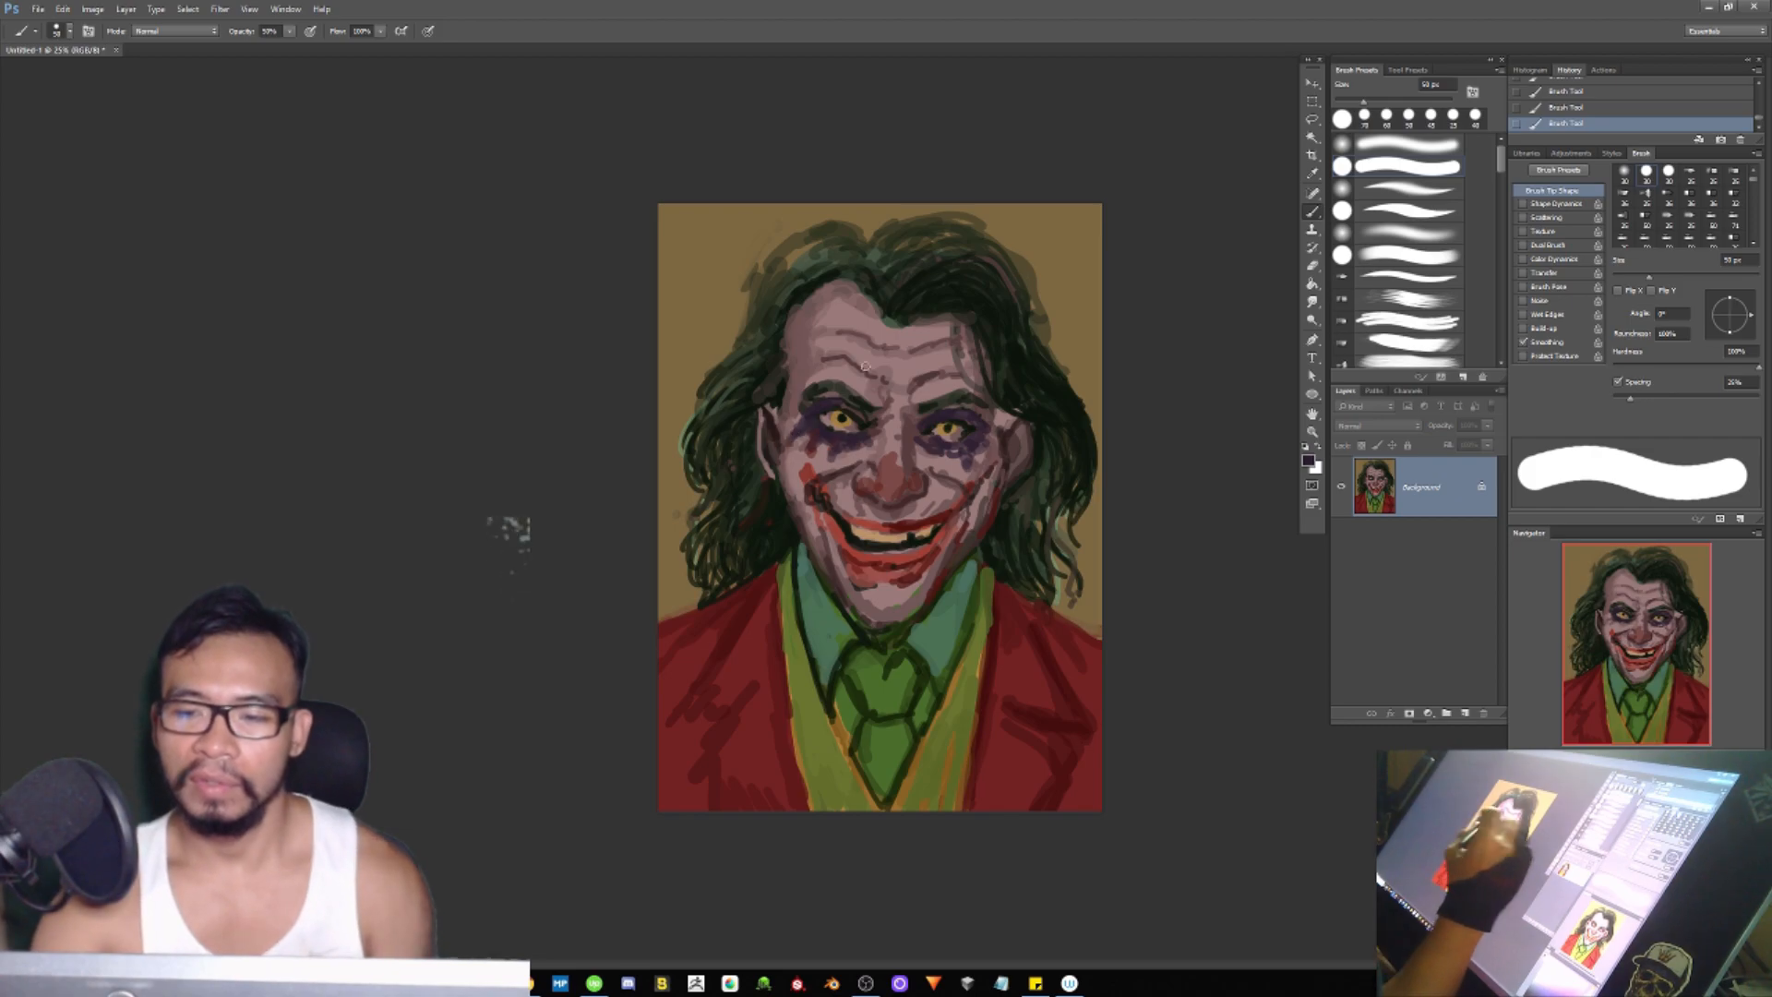
{"action": "key", "text": "bracketleft"}
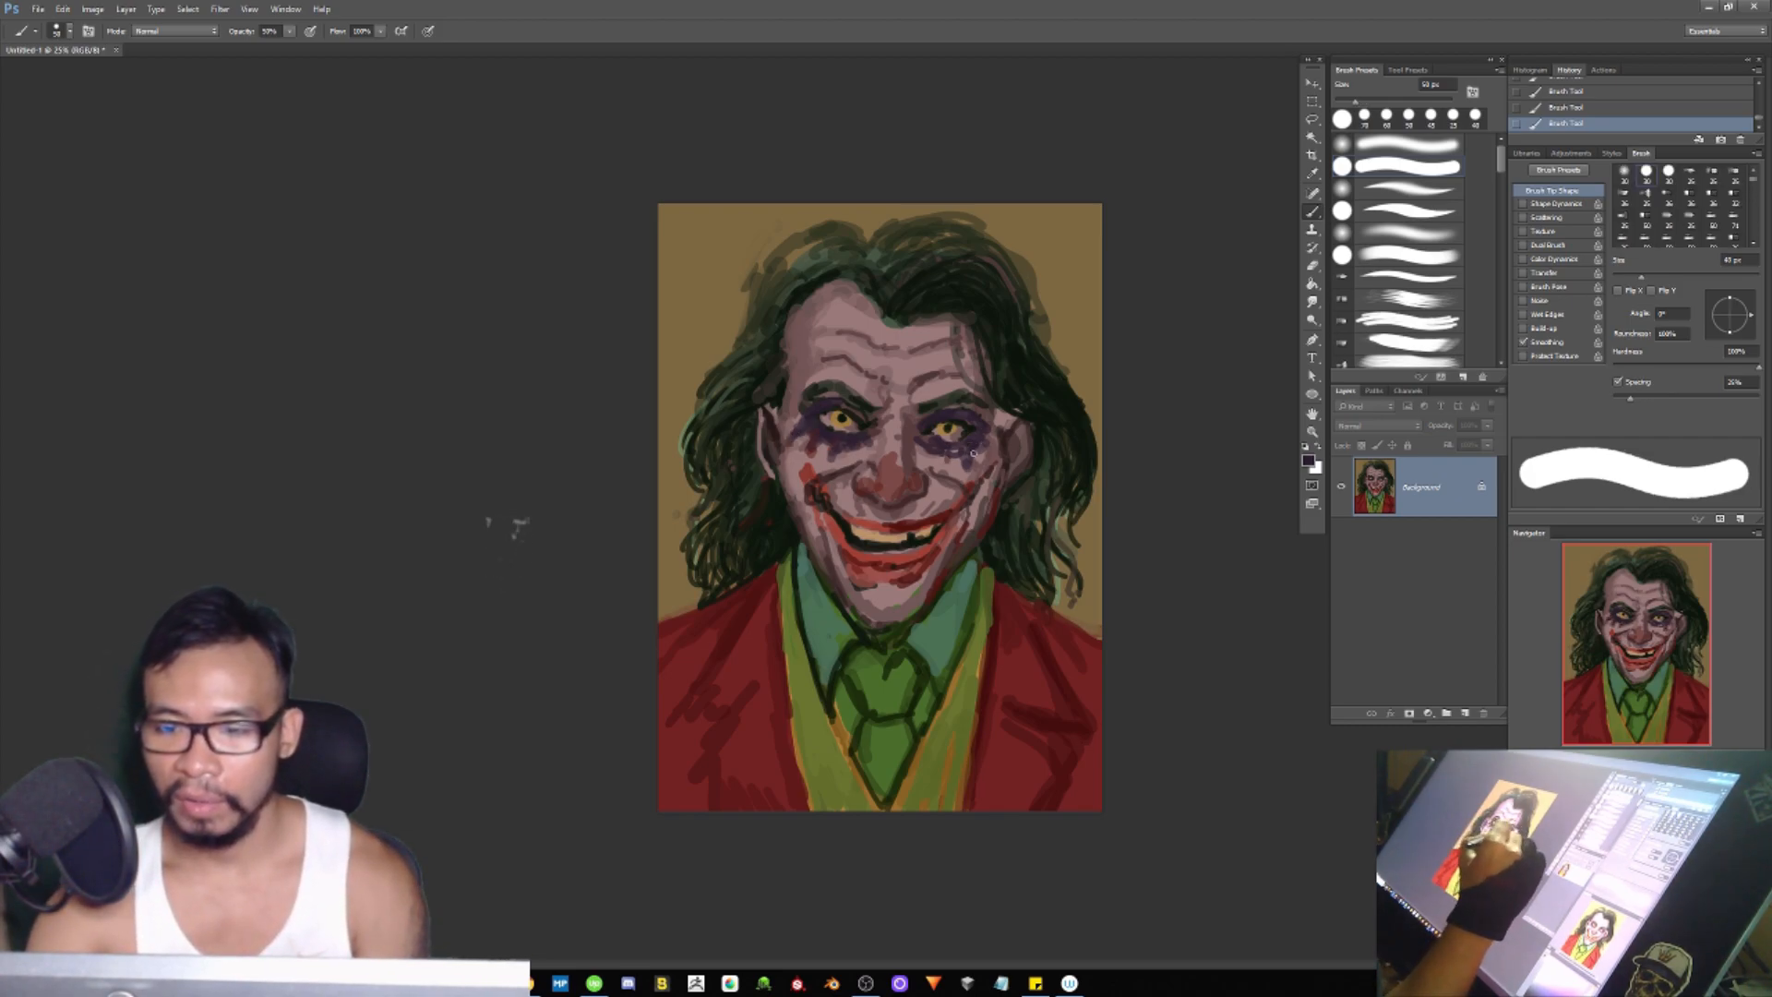
{"action": "key", "text": "bracketleft"}
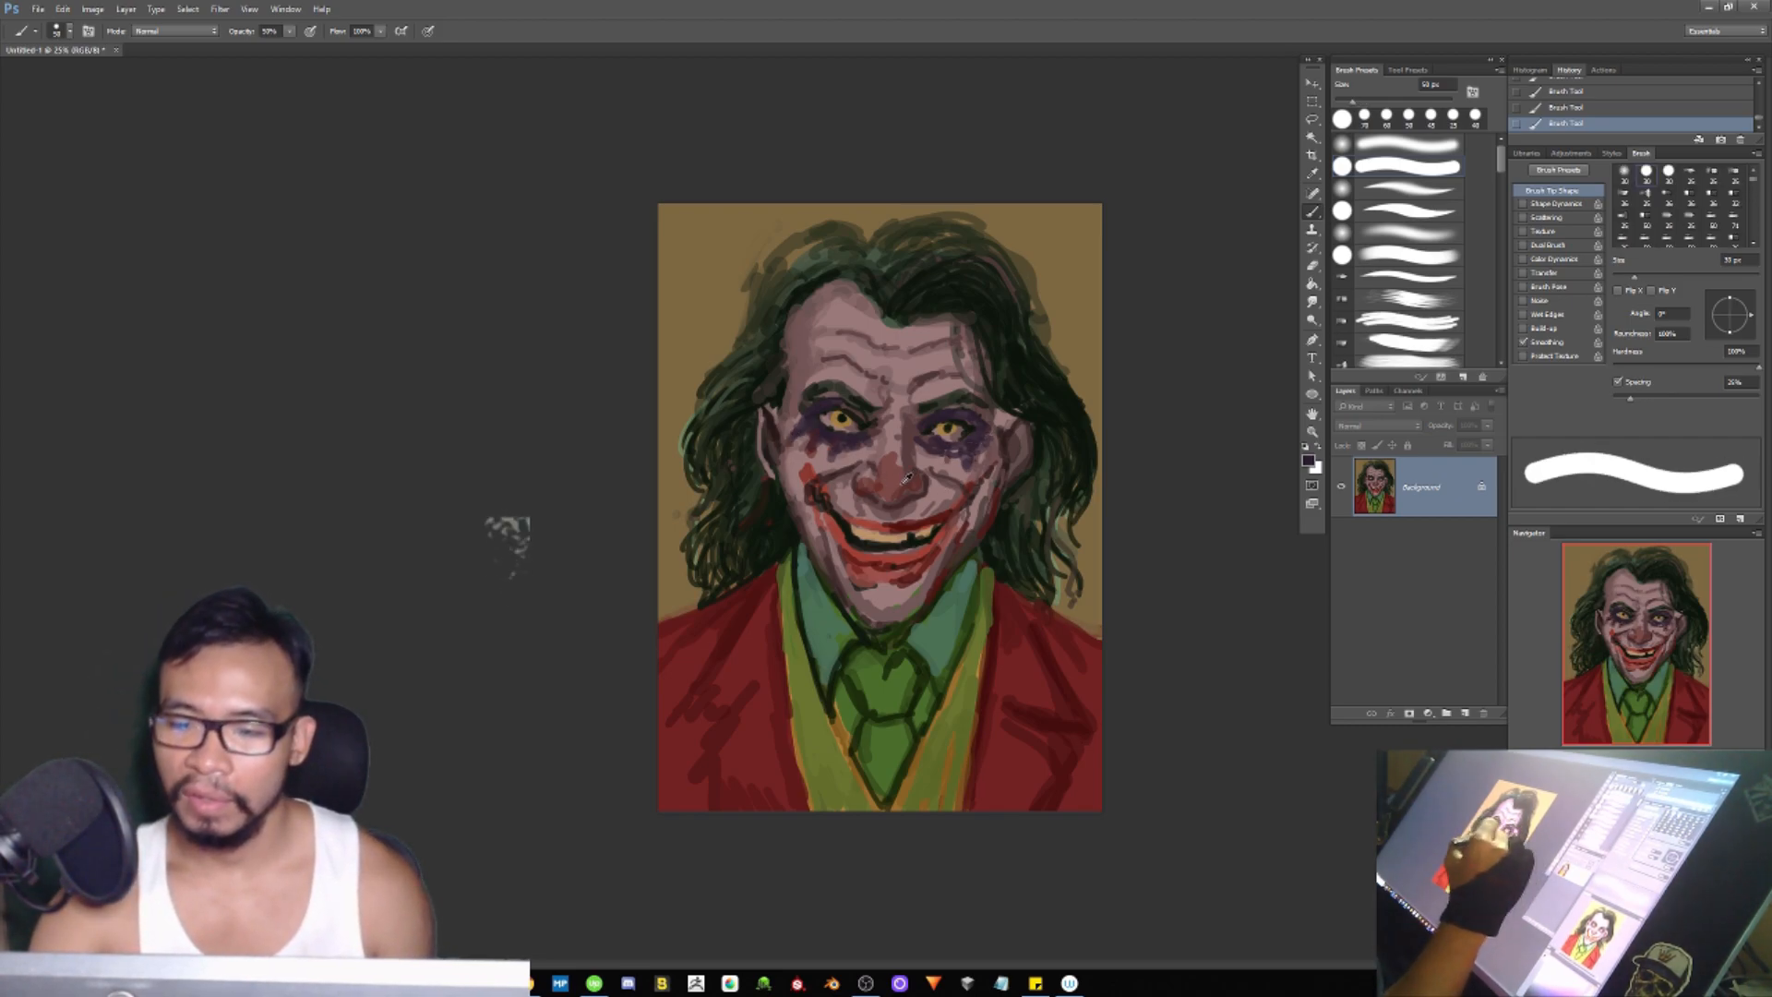
Step: Sample the nose's dark red and the nearby skin tone and refine the nose and upper-lip shading with a 25 px brush
{"action": "left_click", "coordinate": [900, 467], "text": "alt"}
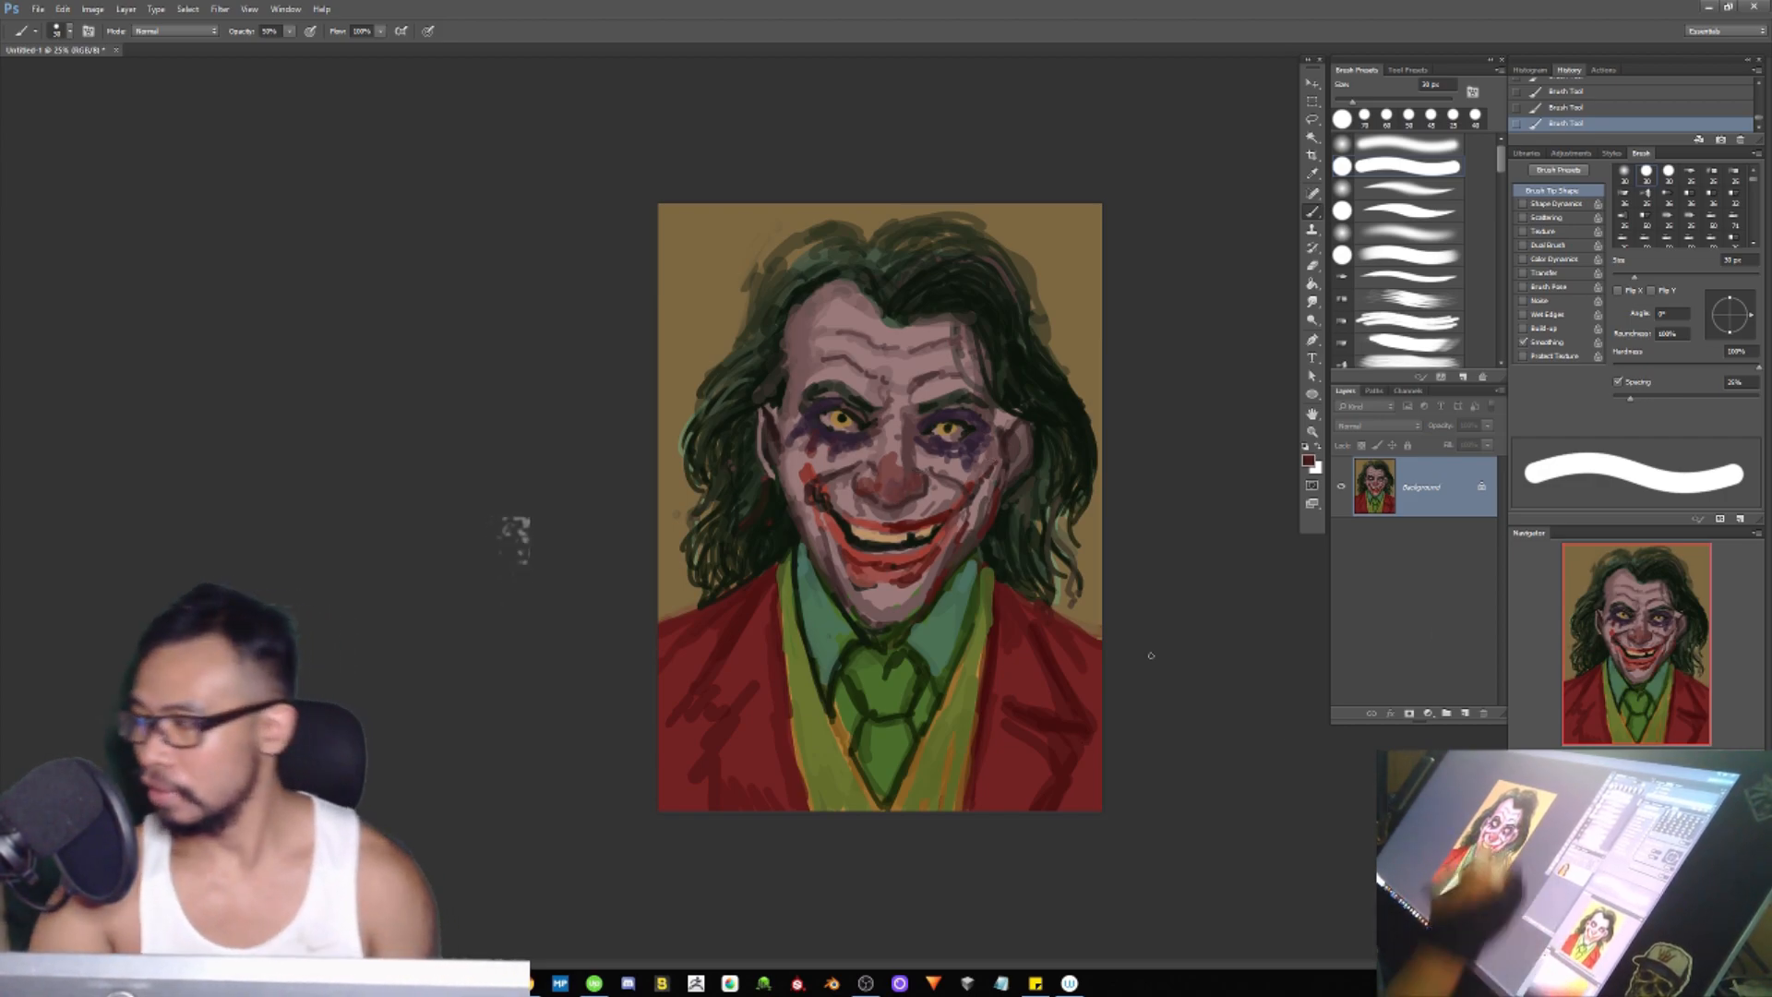
{"action": "key", "text": "bracketleft"}
{"action": "key", "text": "bracketleft"}
{"action": "key", "text": "bracketright"}
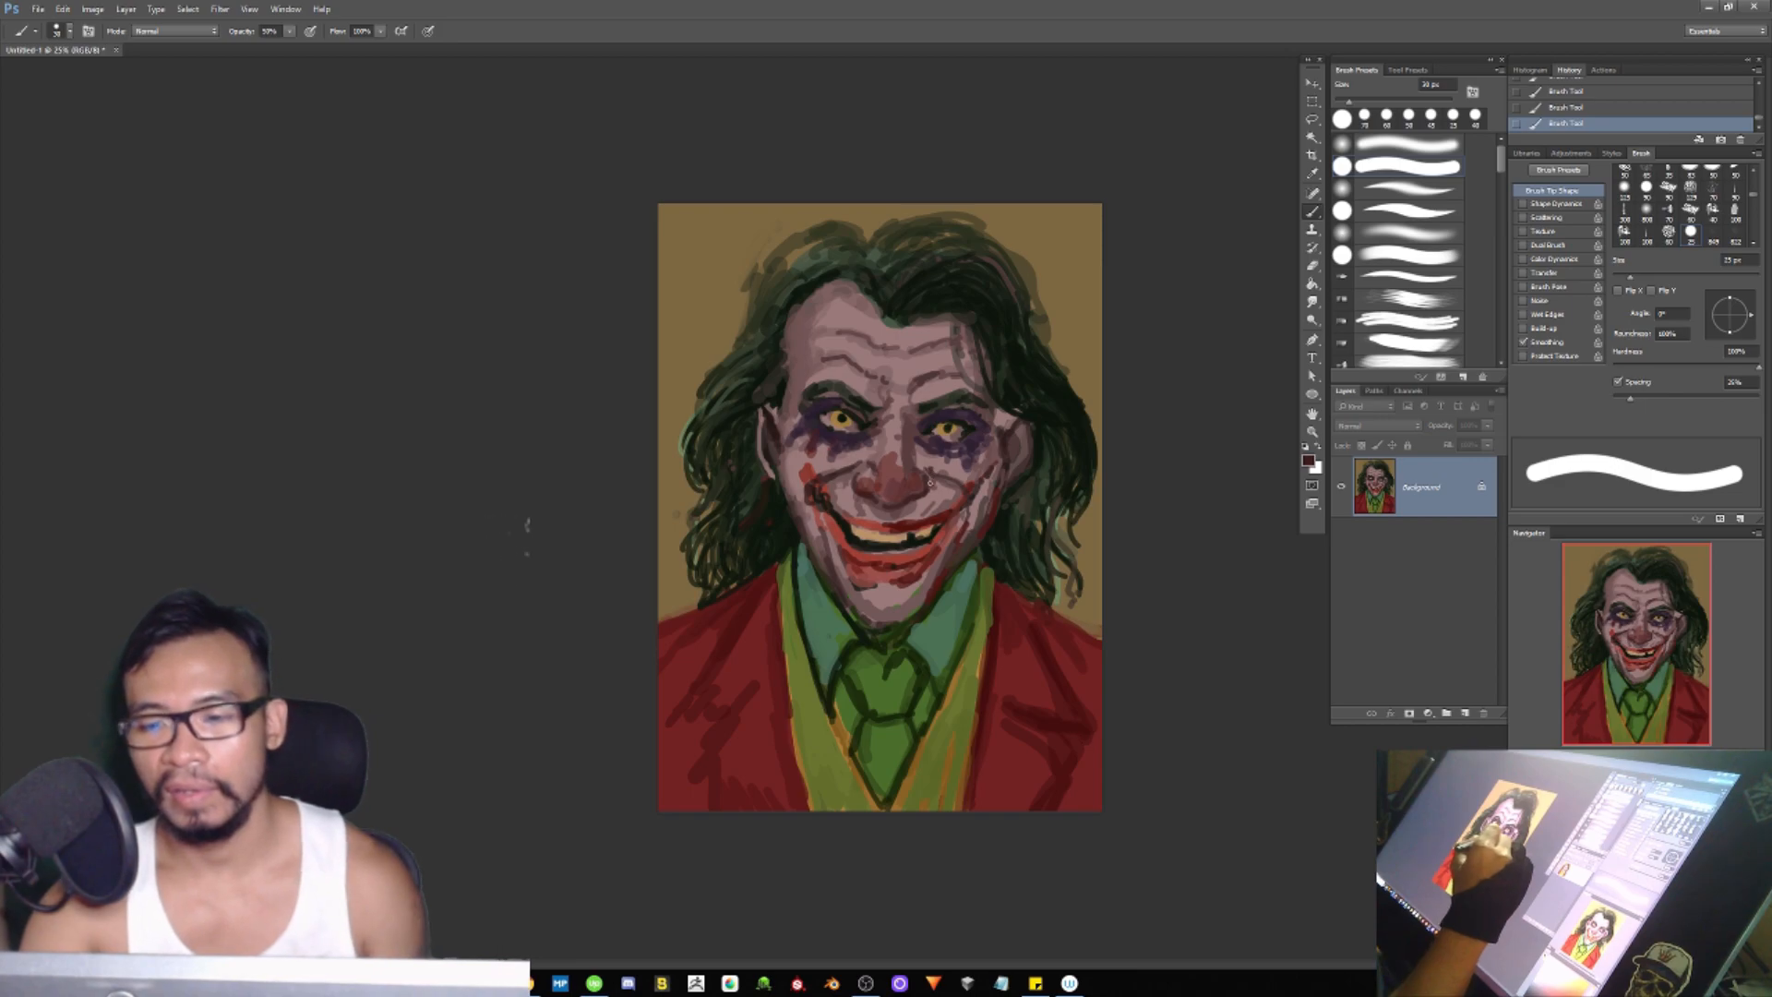
{"action": "left_click", "coordinate": [930, 507], "text": "alt"}
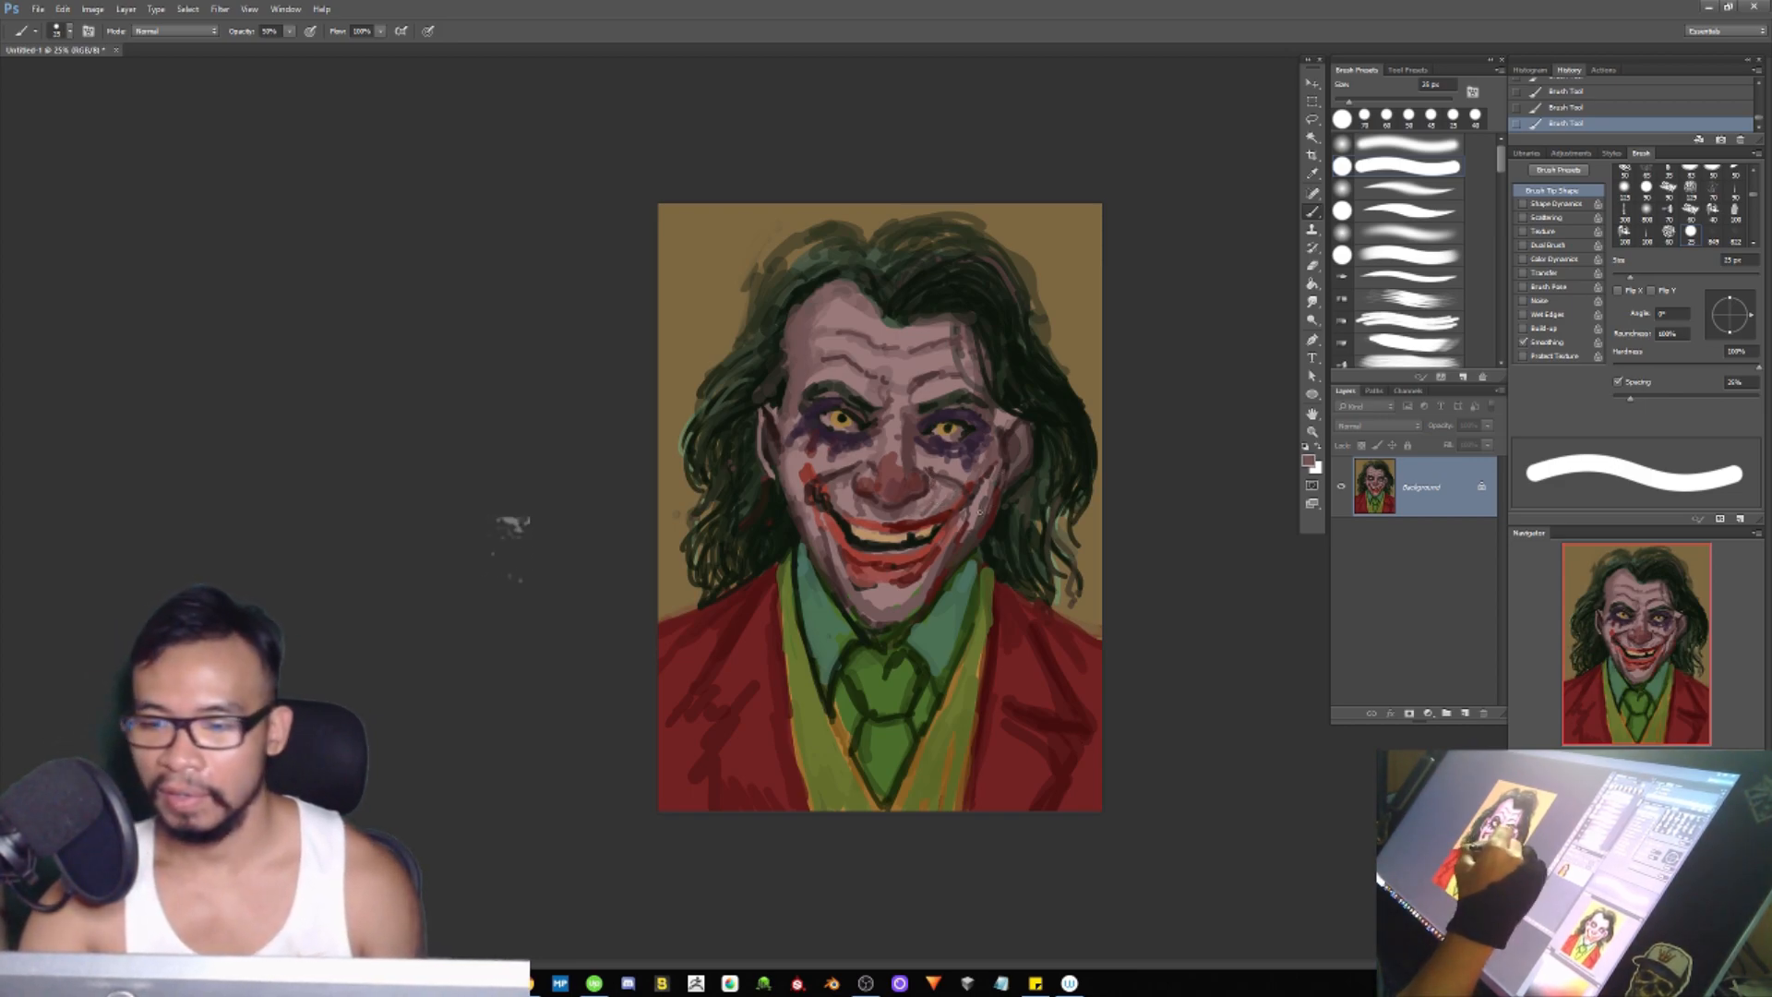
Step: Sample a dark tone at the jaw, enlarge the brush to 35 px and shade the outer edge of the right-hand cheek
{"action": "left_click", "coordinate": [789, 501], "text": "alt"}
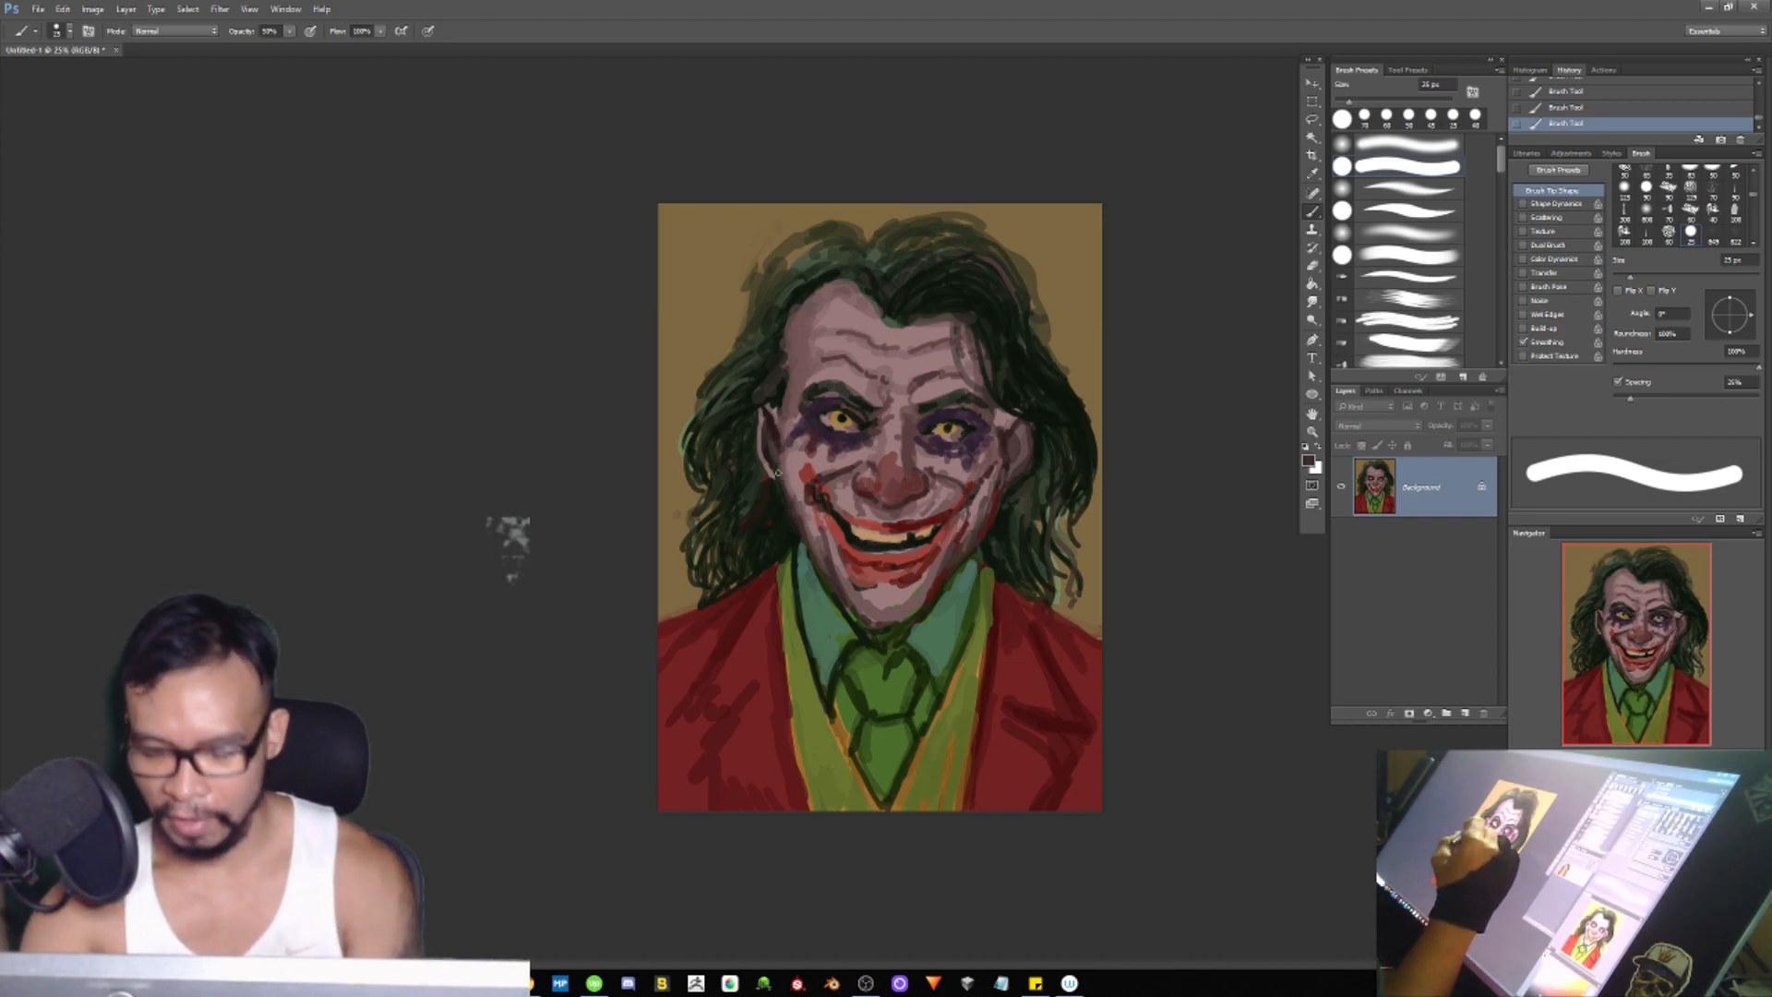
{"action": "key", "text": "bracketright"}
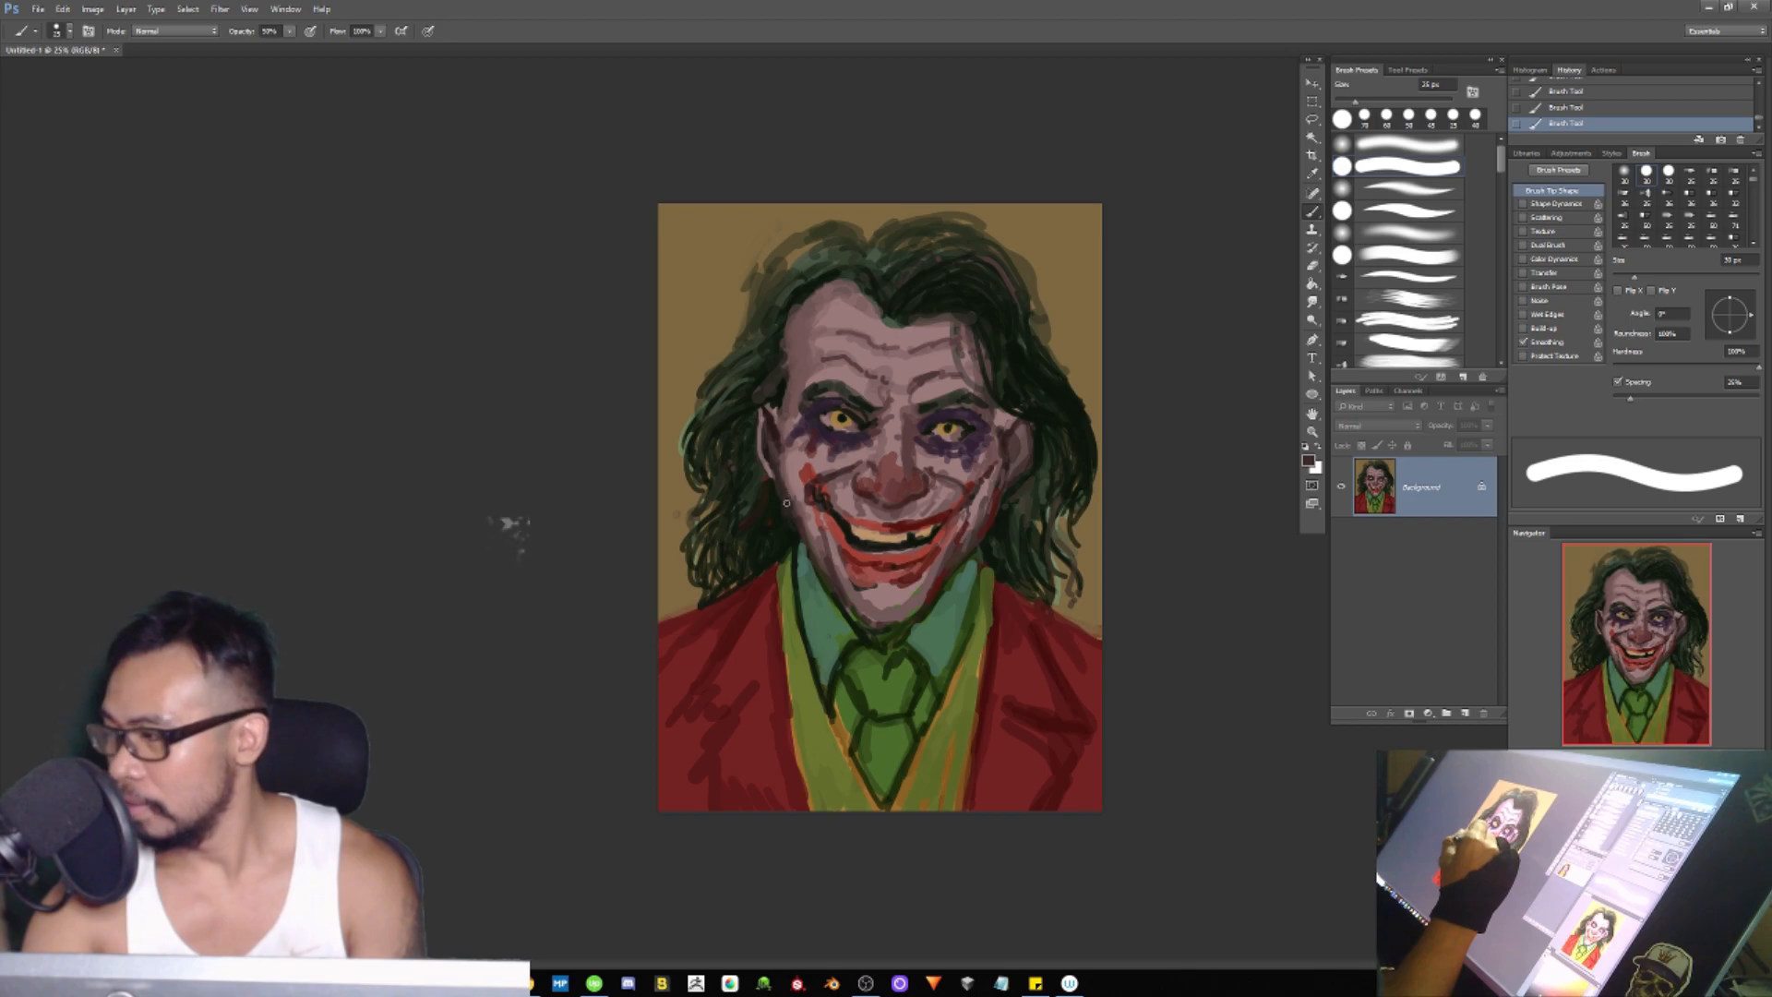
{"action": "key", "text": "bracketright"}
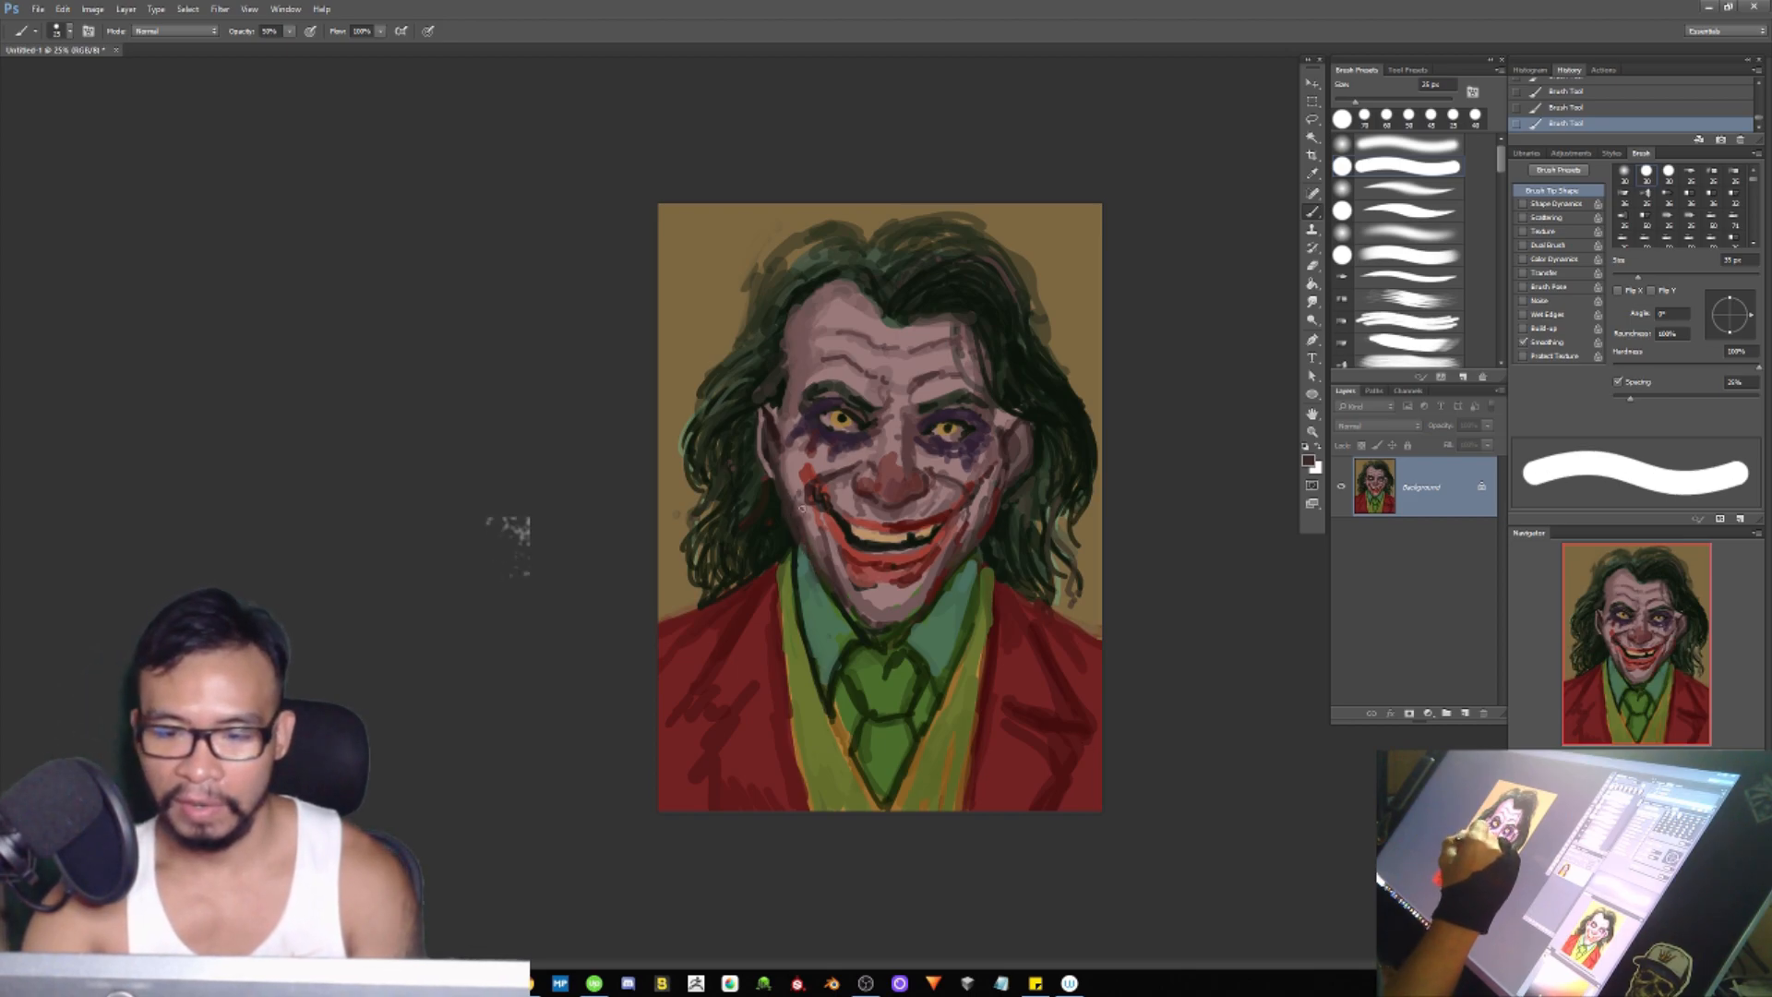
{"action": "left_click_drag", "start_coordinate": [982, 516], "coordinate": [999, 478]}
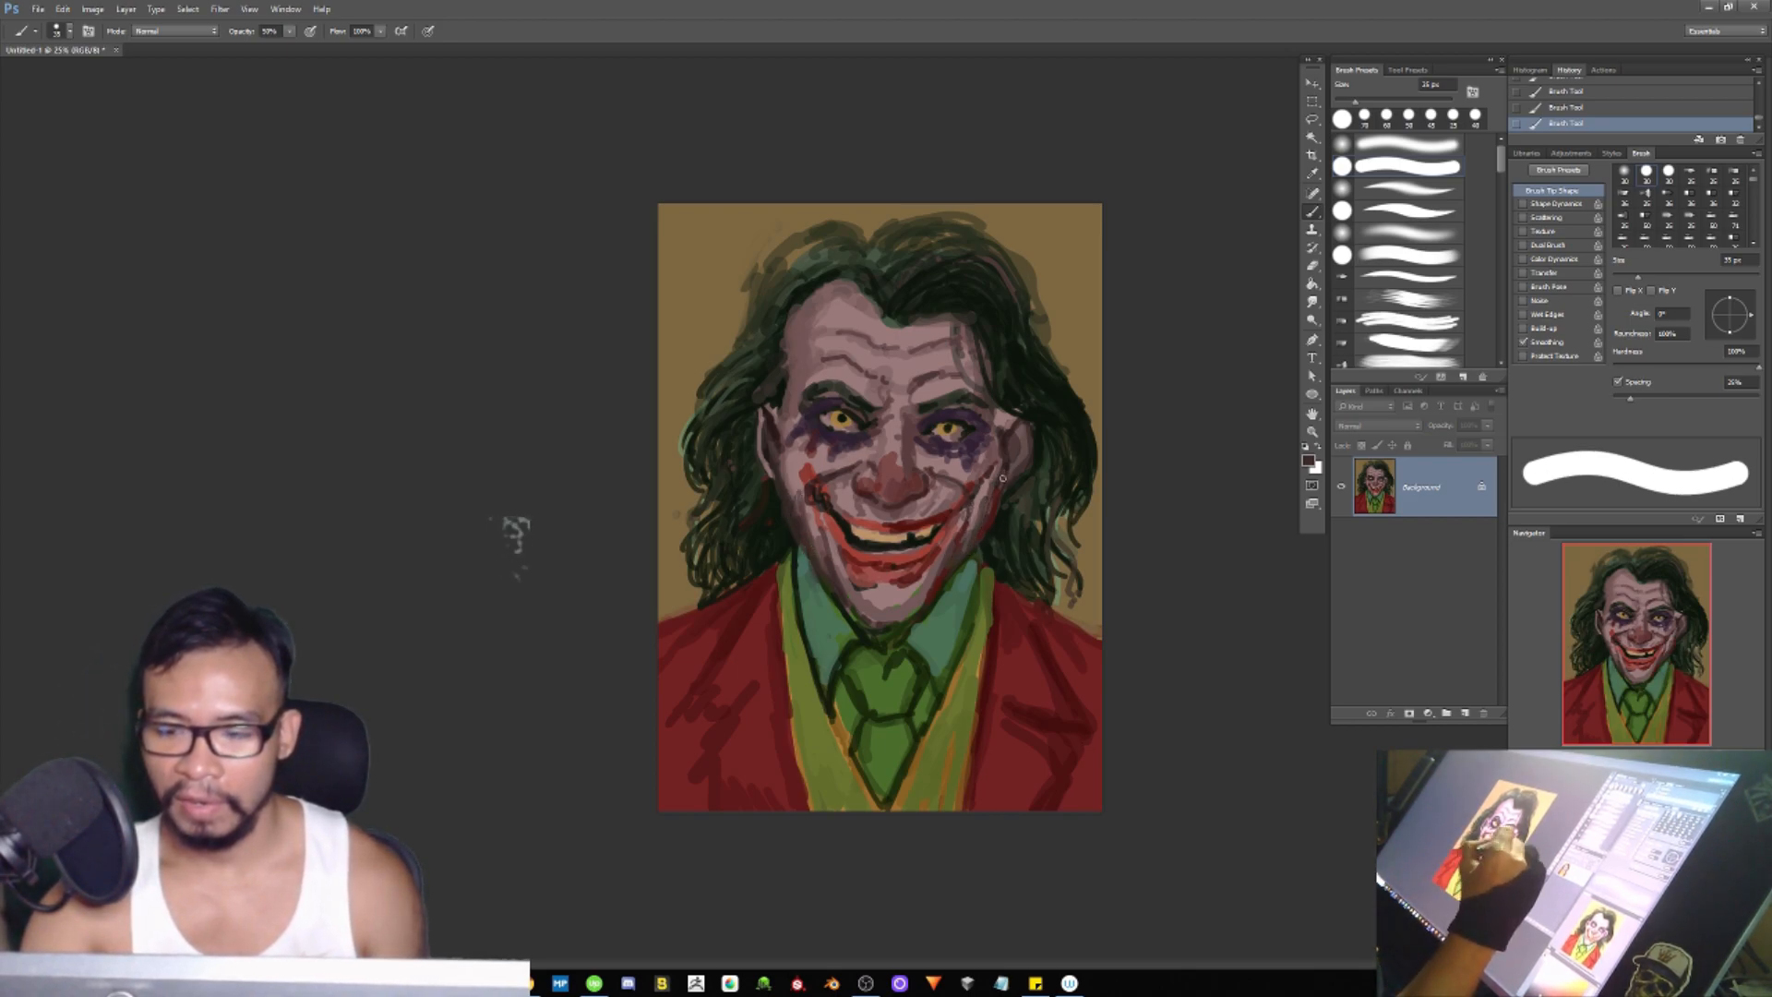
Step: Paint the shirt beside the tie in sampled teal and draw the jacket's lapel edges and folds in dark red
{"action": "left_click", "coordinate": [861, 635], "text": "alt"}
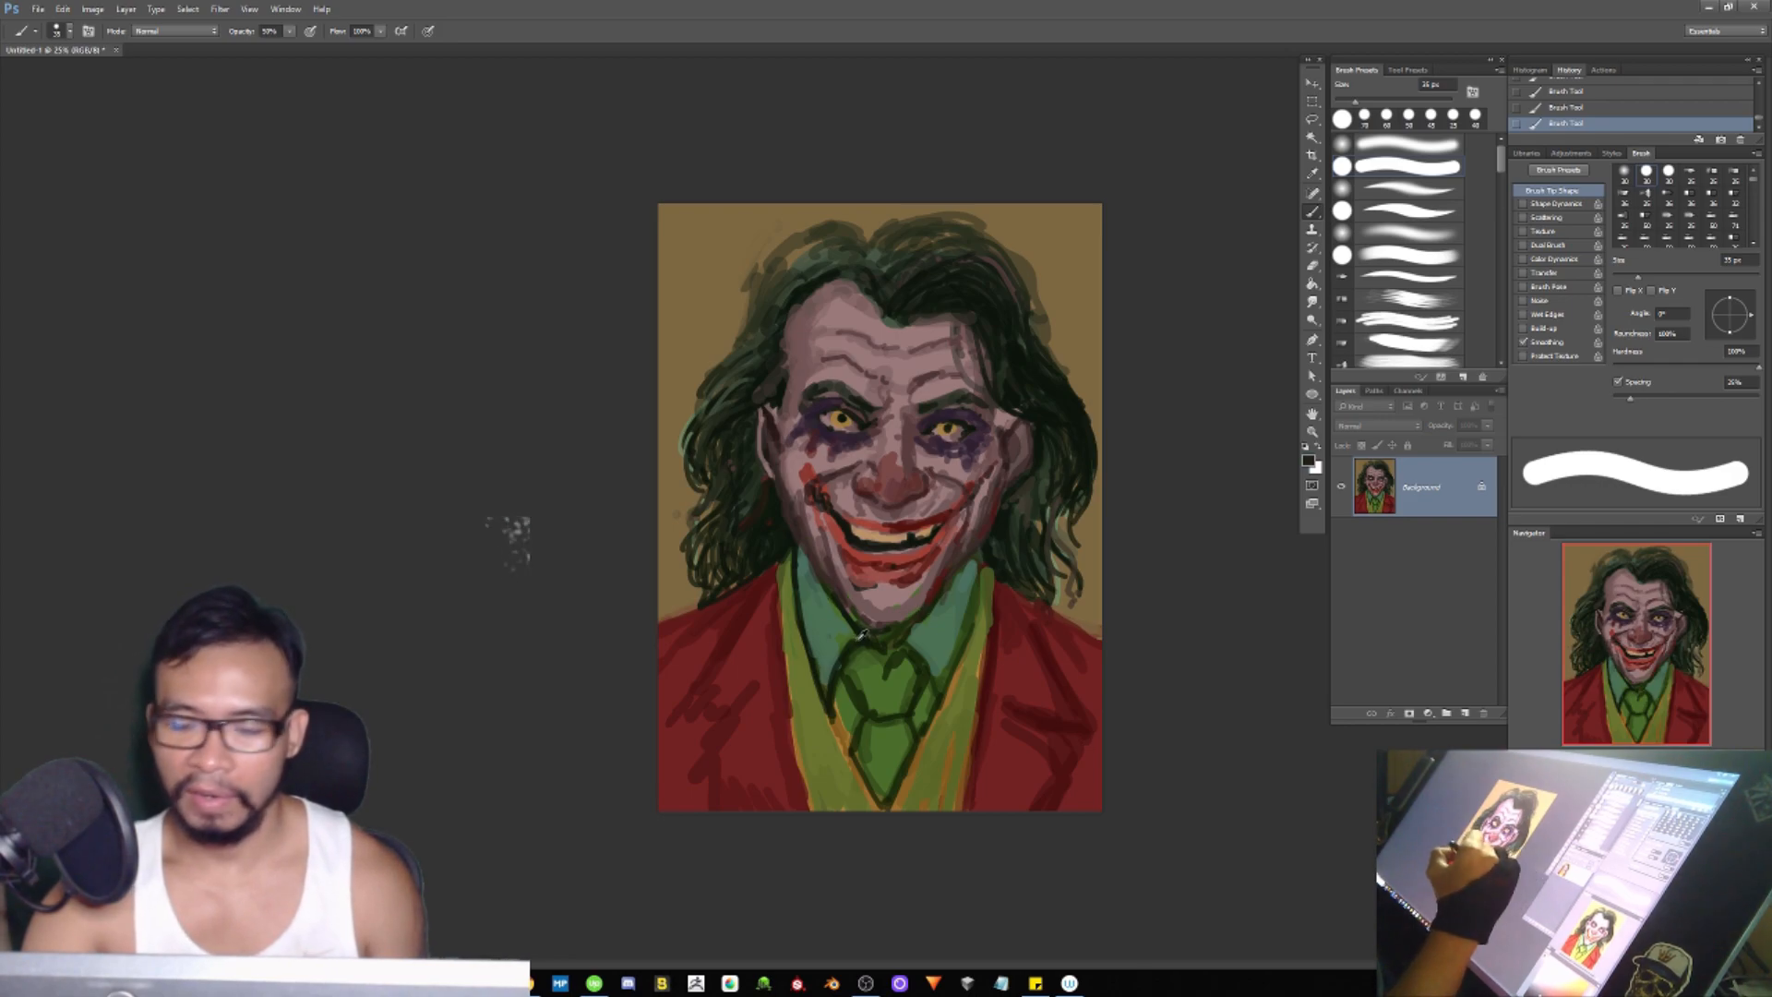
{"action": "left_click", "coordinate": [840, 618], "text": "alt"}
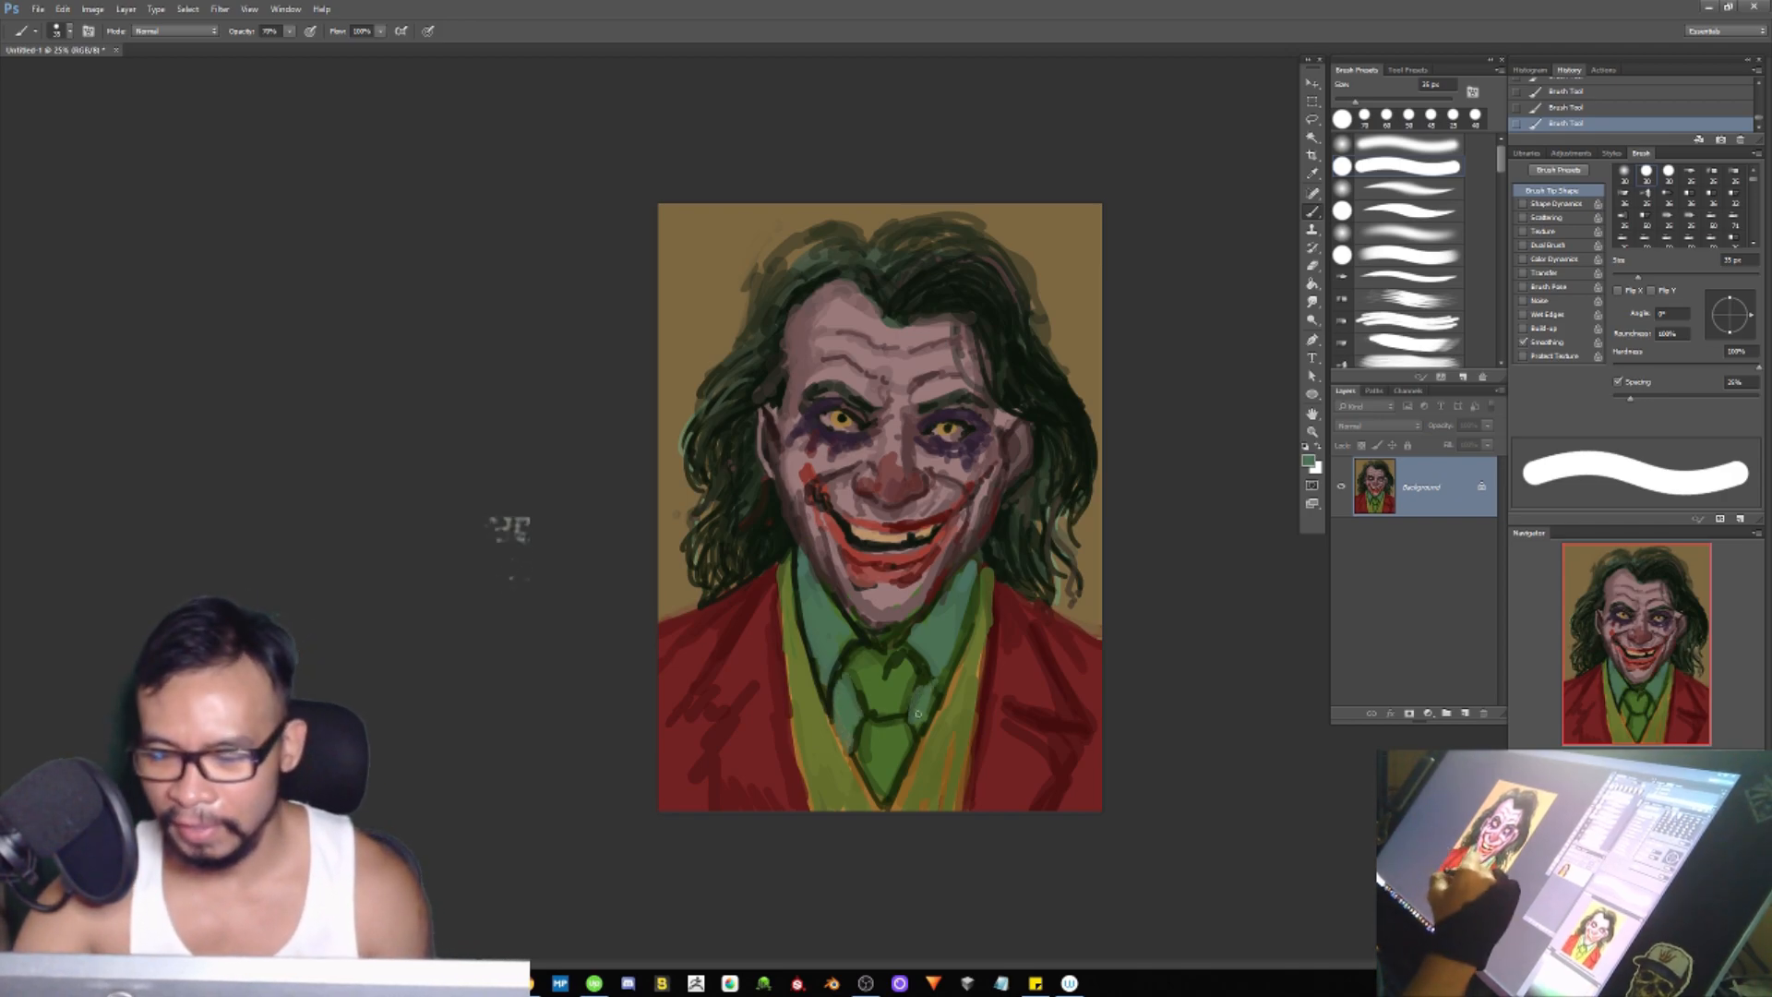
{"action": "left_click", "coordinate": [1078, 716], "text": "alt"}
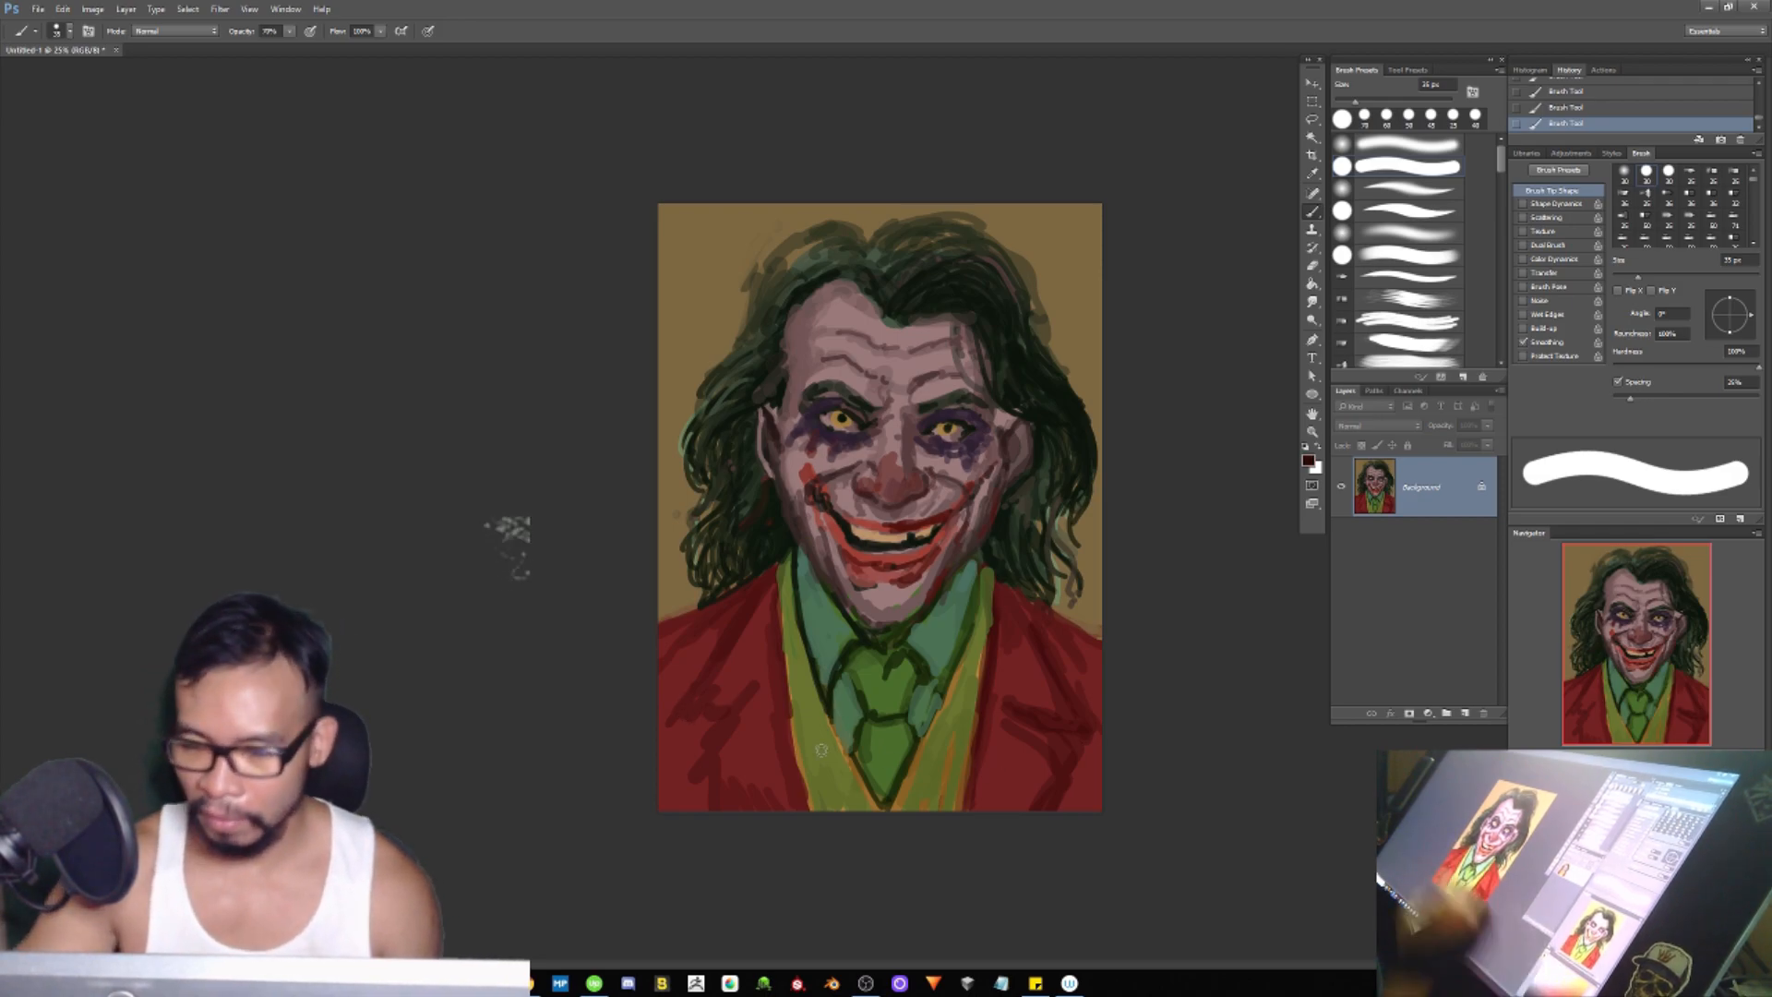
{"action": "mouse_move", "coordinate": [694, 719]}
{"action": "left_mouse_down"}
{"action": "mouse_move", "coordinate": [769, 683]}
{"action": "mouse_move", "coordinate": [690, 763]}
{"action": "left_mouse_up"}
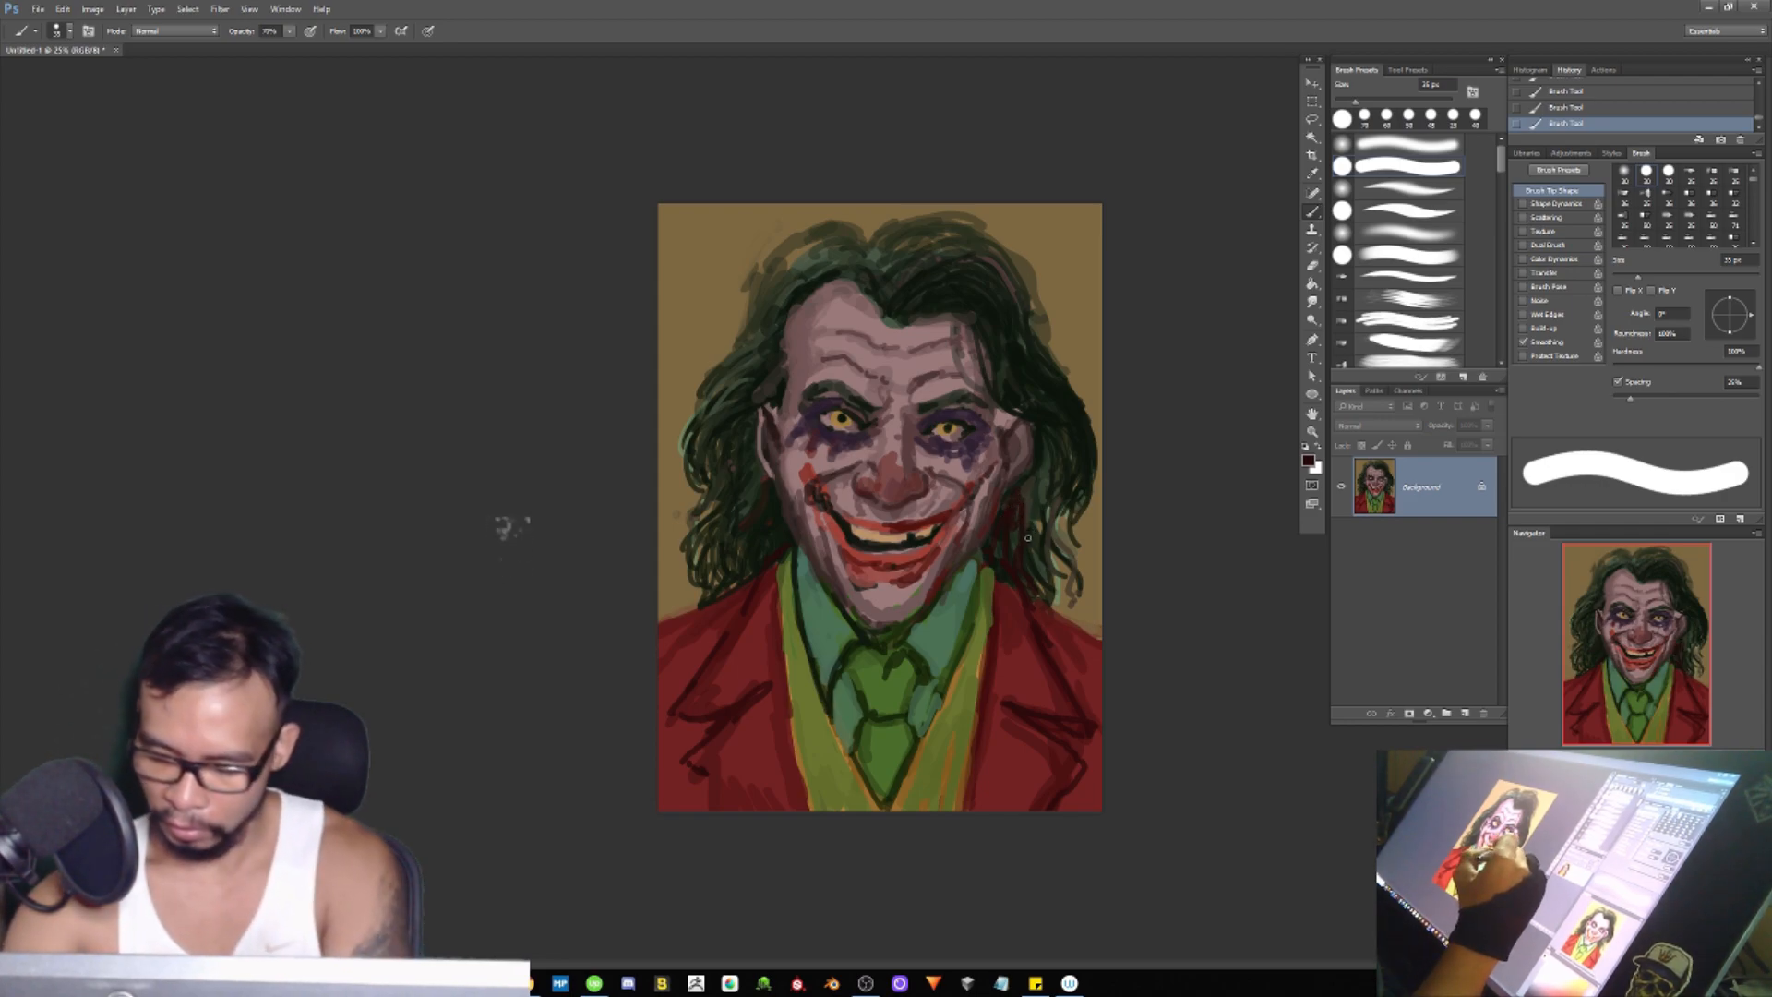
Step: Paint dark curling strands into the lower hair on both sides of the face and below the left-hand ear
{"action": "mouse_move", "coordinate": [1030, 495]}
{"action": "left_mouse_down"}
{"action": "mouse_move", "coordinate": [1050, 571]}
{"action": "mouse_move", "coordinate": [1041, 534]}
{"action": "left_mouse_up"}
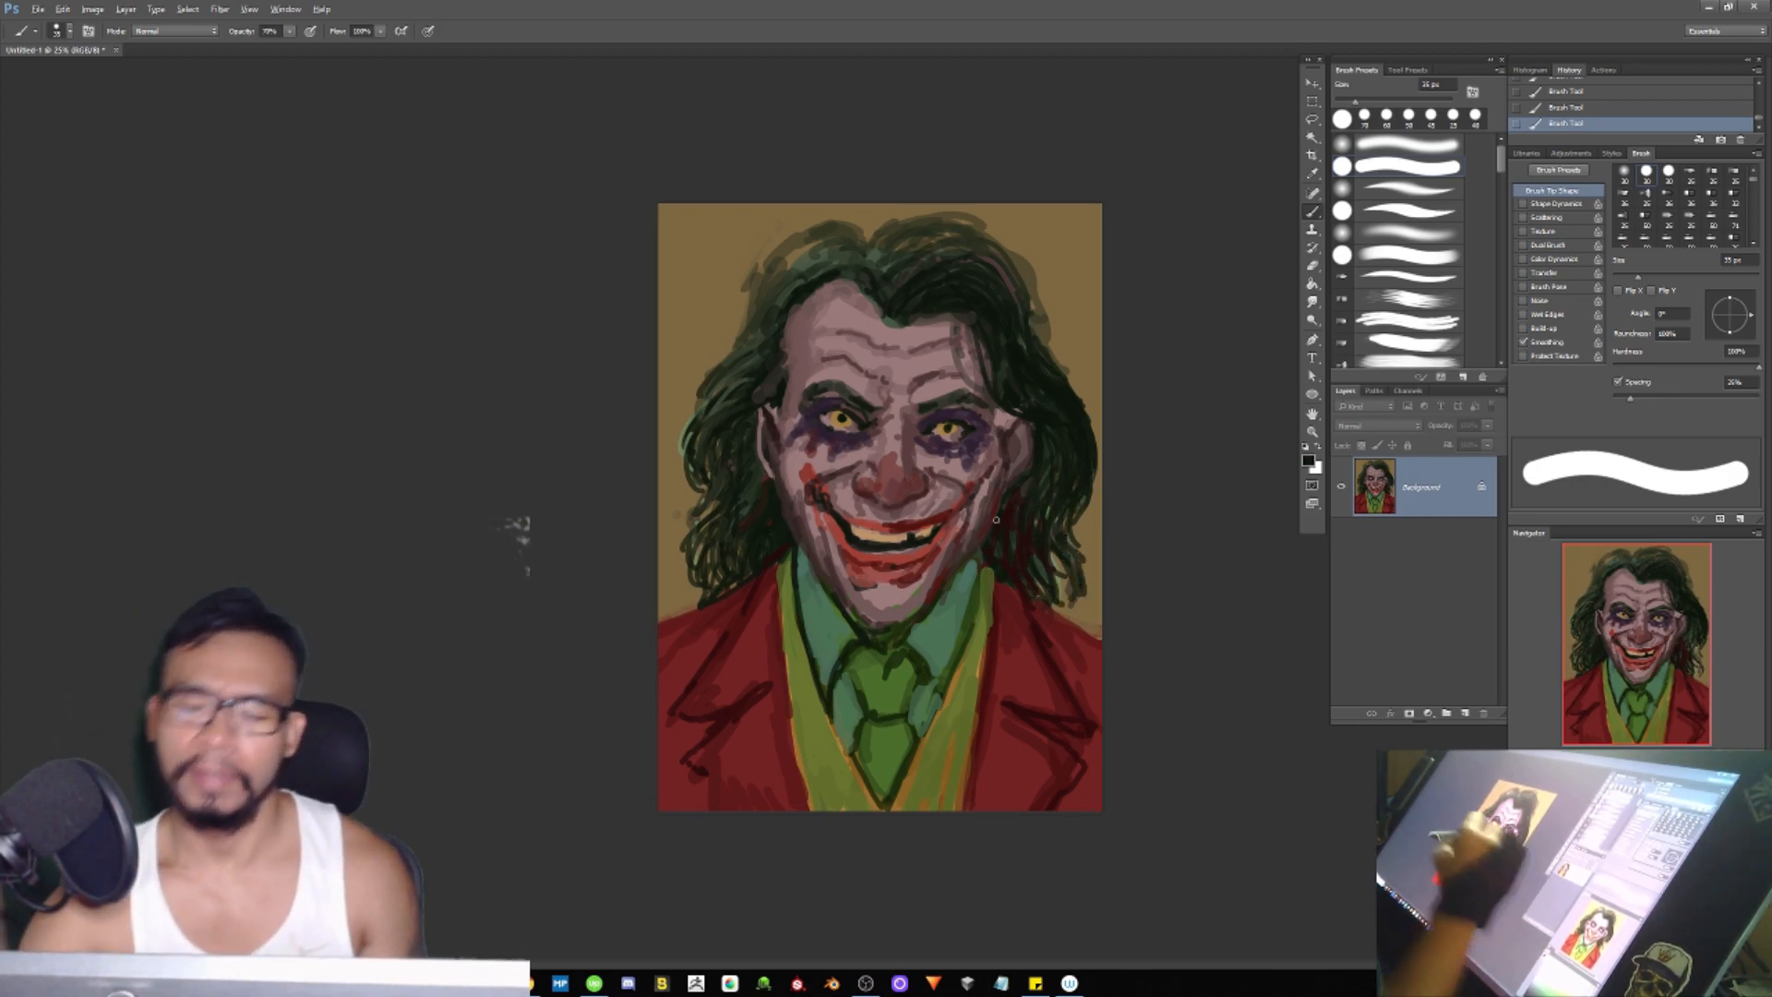
{"action": "mouse_move", "coordinate": [701, 530]}
{"action": "left_mouse_down"}
{"action": "mouse_move", "coordinate": [685, 591]}
{"action": "mouse_move", "coordinate": [706, 579]}
{"action": "mouse_move", "coordinate": [683, 611]}
{"action": "mouse_move", "coordinate": [724, 581]}
{"action": "left_mouse_up"}
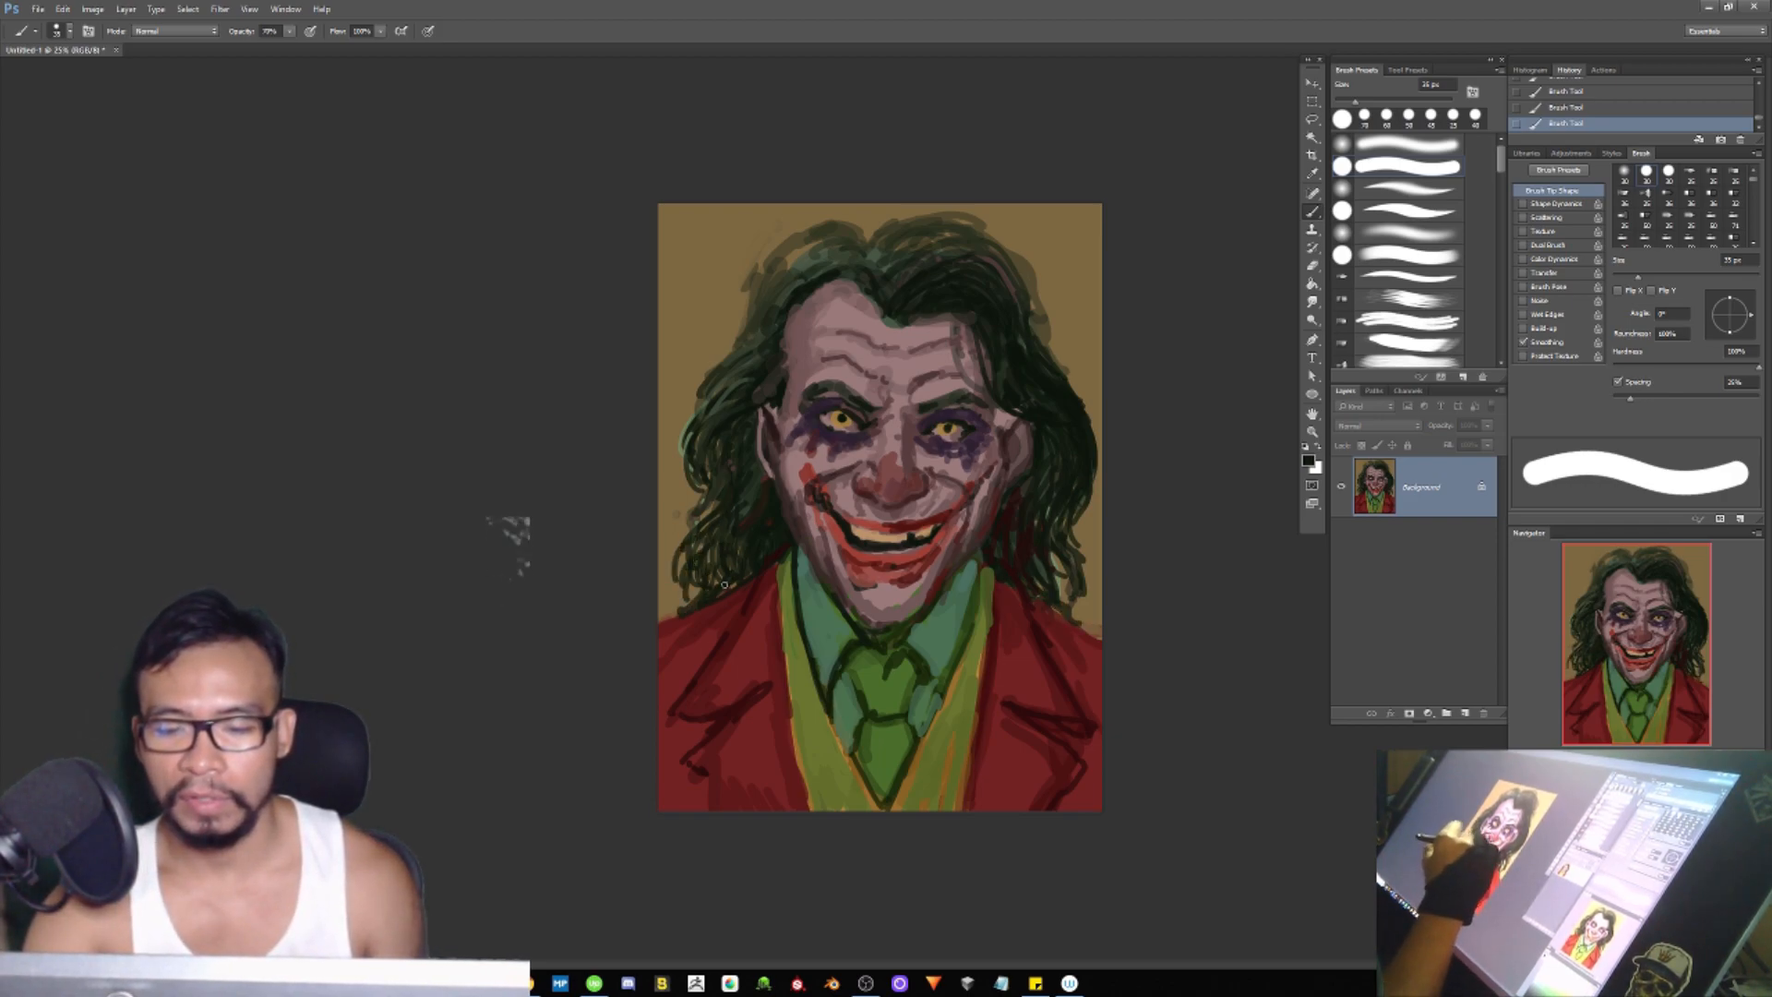
{"action": "left_click_drag", "start_coordinate": [749, 485], "coordinate": [742, 515]}
{"action": "left_click_drag", "start_coordinate": [766, 450], "coordinate": [756, 479]}
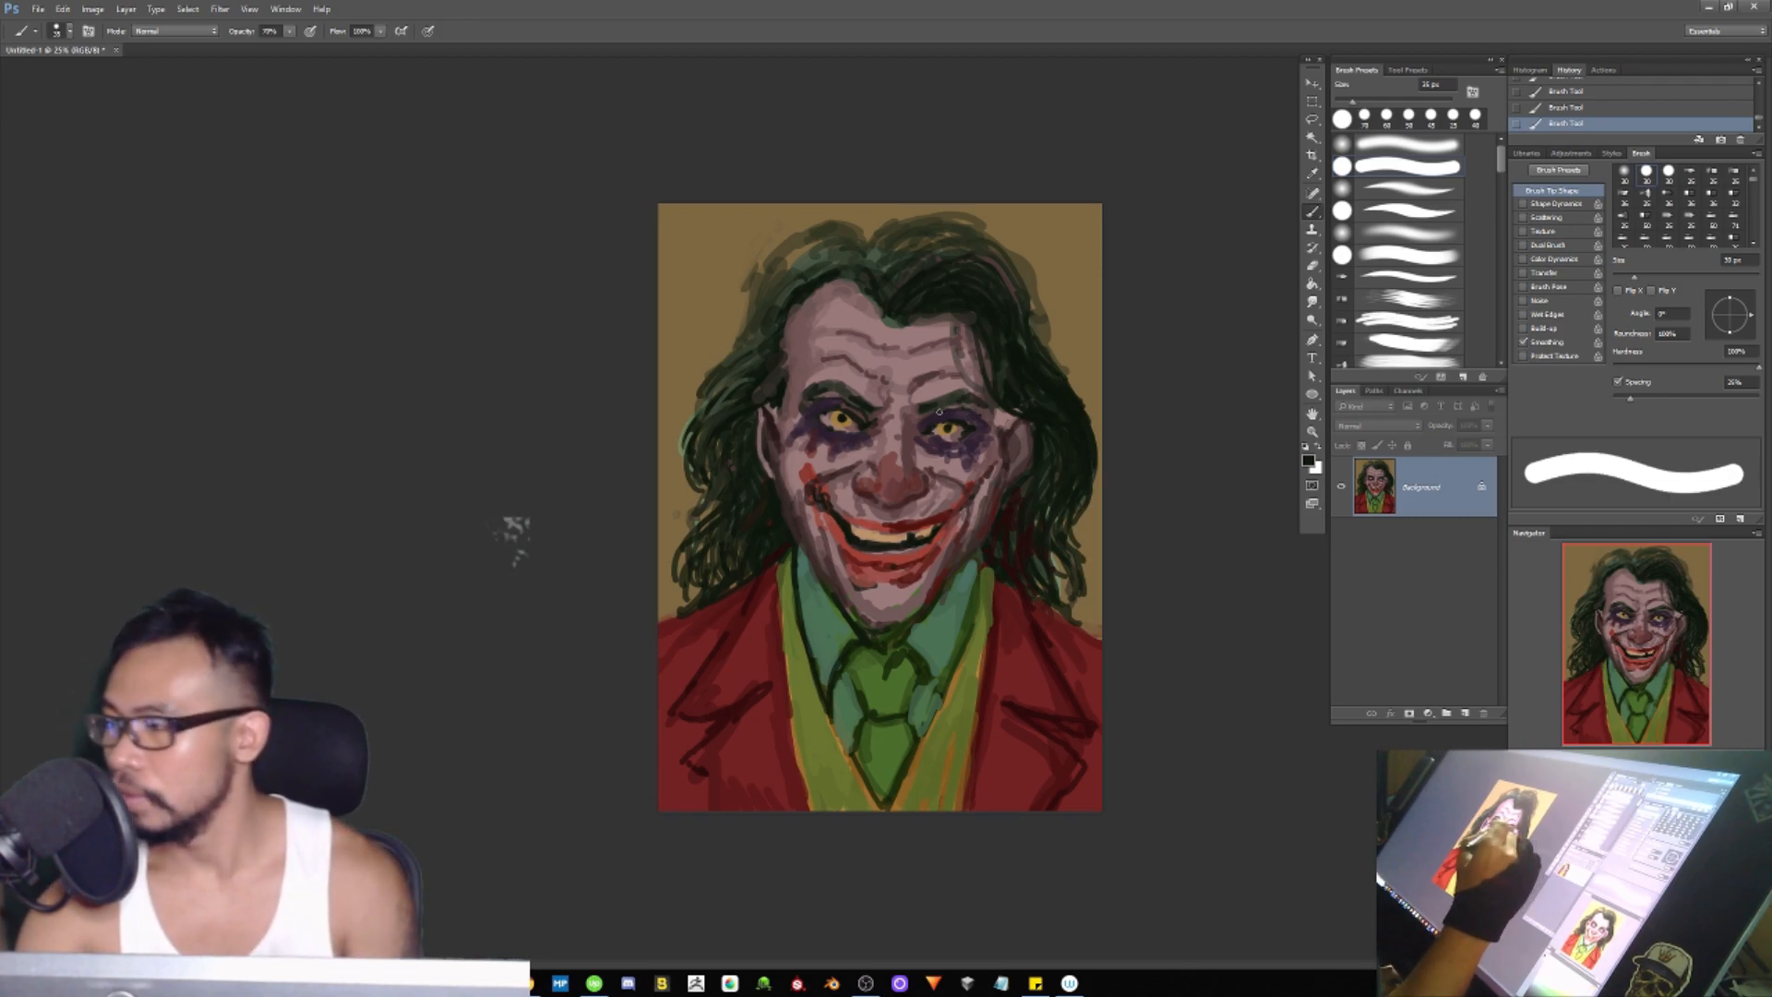
Step: Reduce the brush to 25 px and sharpen the dark lines around the right-hand eye and between the brows with sampled tones
{"action": "key", "text": "bracketleft"}
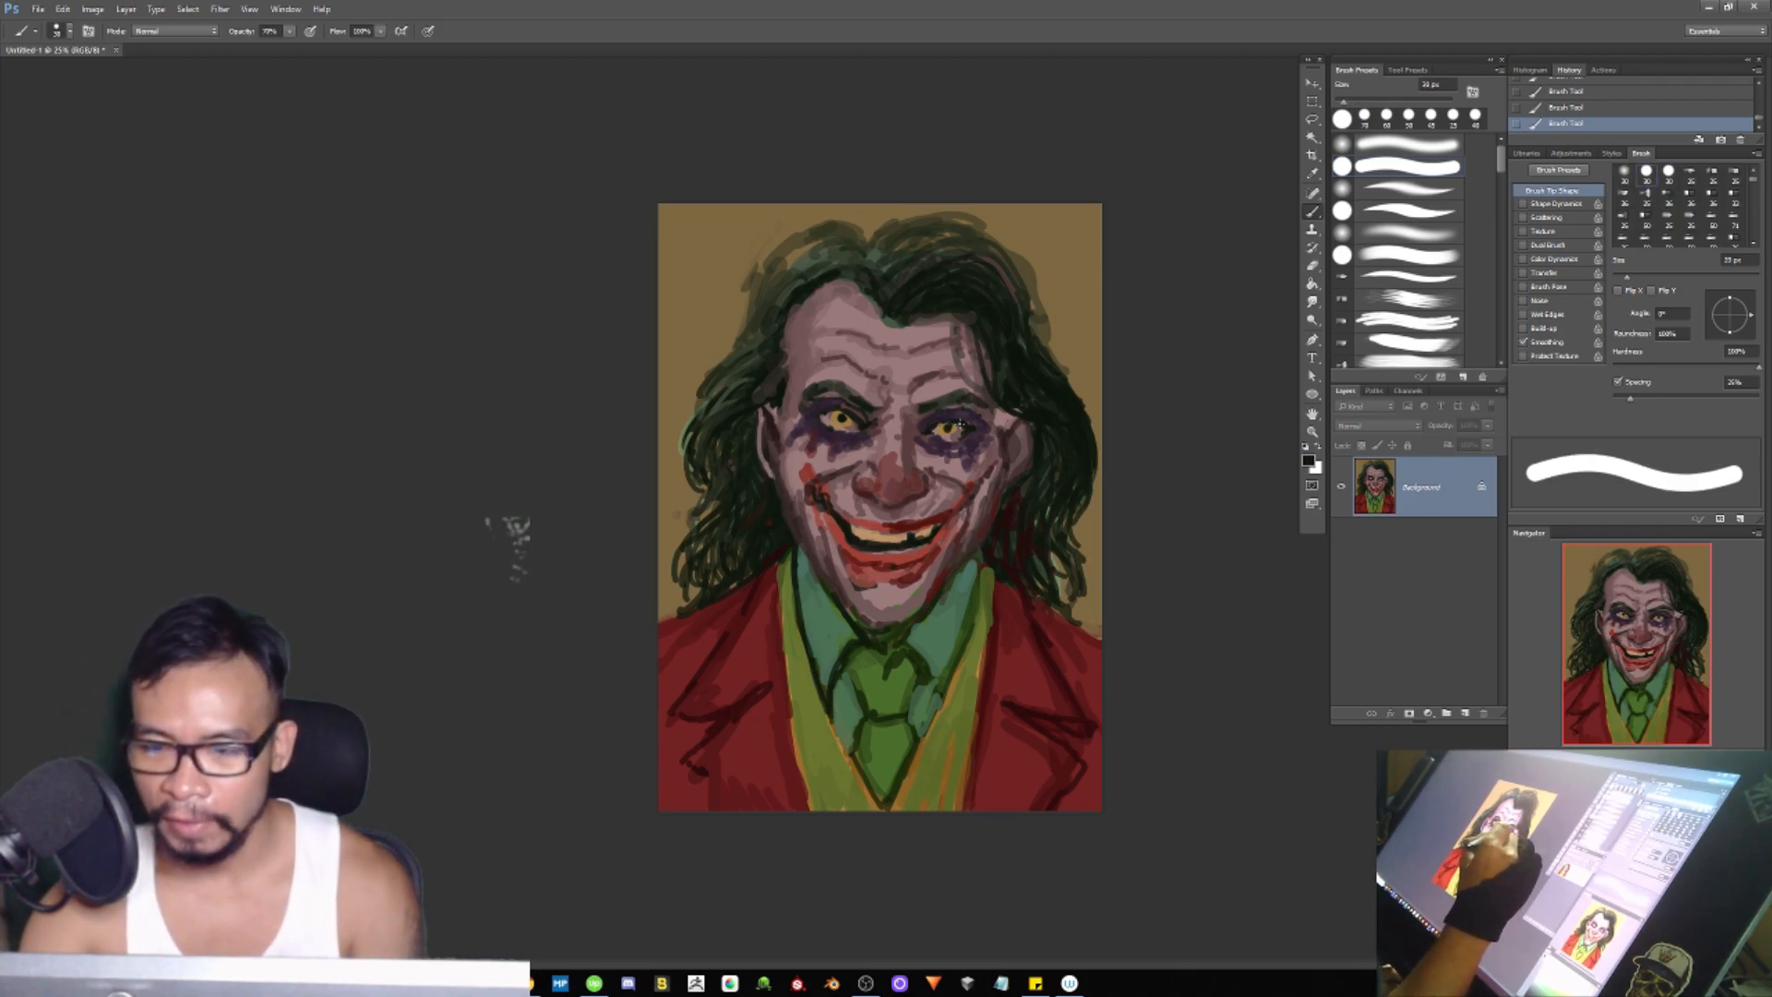
{"action": "key", "text": "bracketleft"}
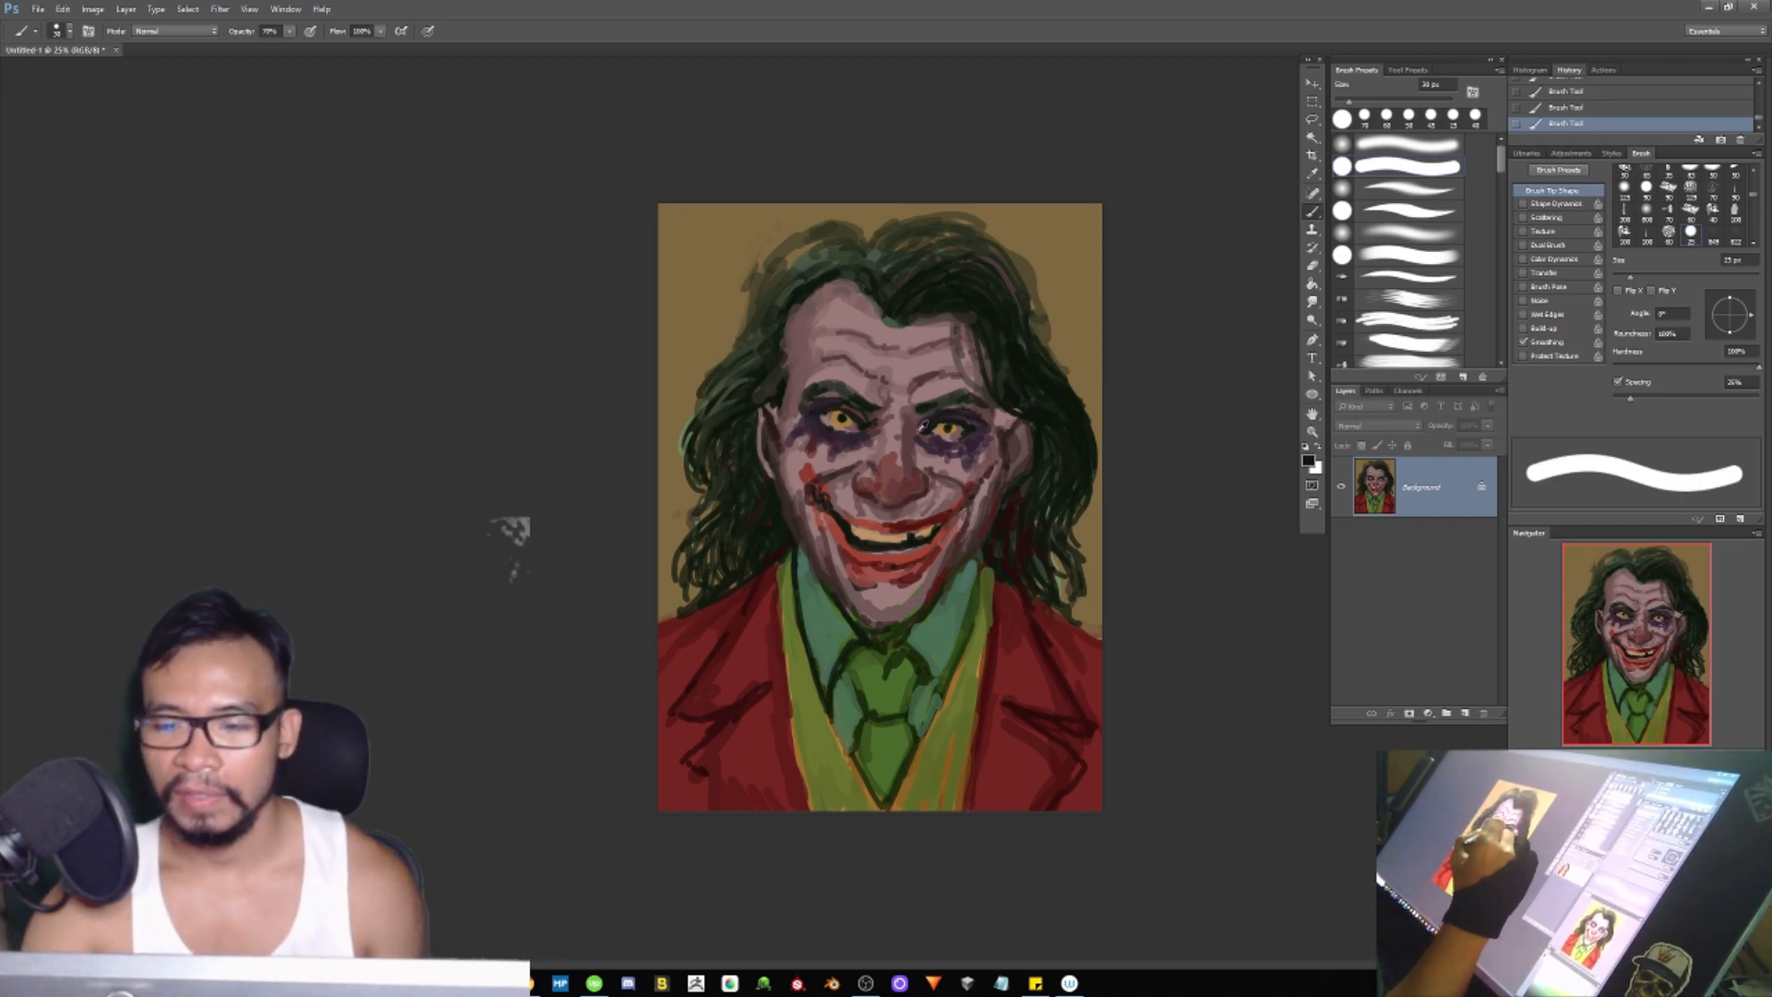
{"action": "left_click", "coordinate": [912, 420], "text": "alt"}
{"action": "left_click", "coordinate": [906, 396], "text": "alt"}
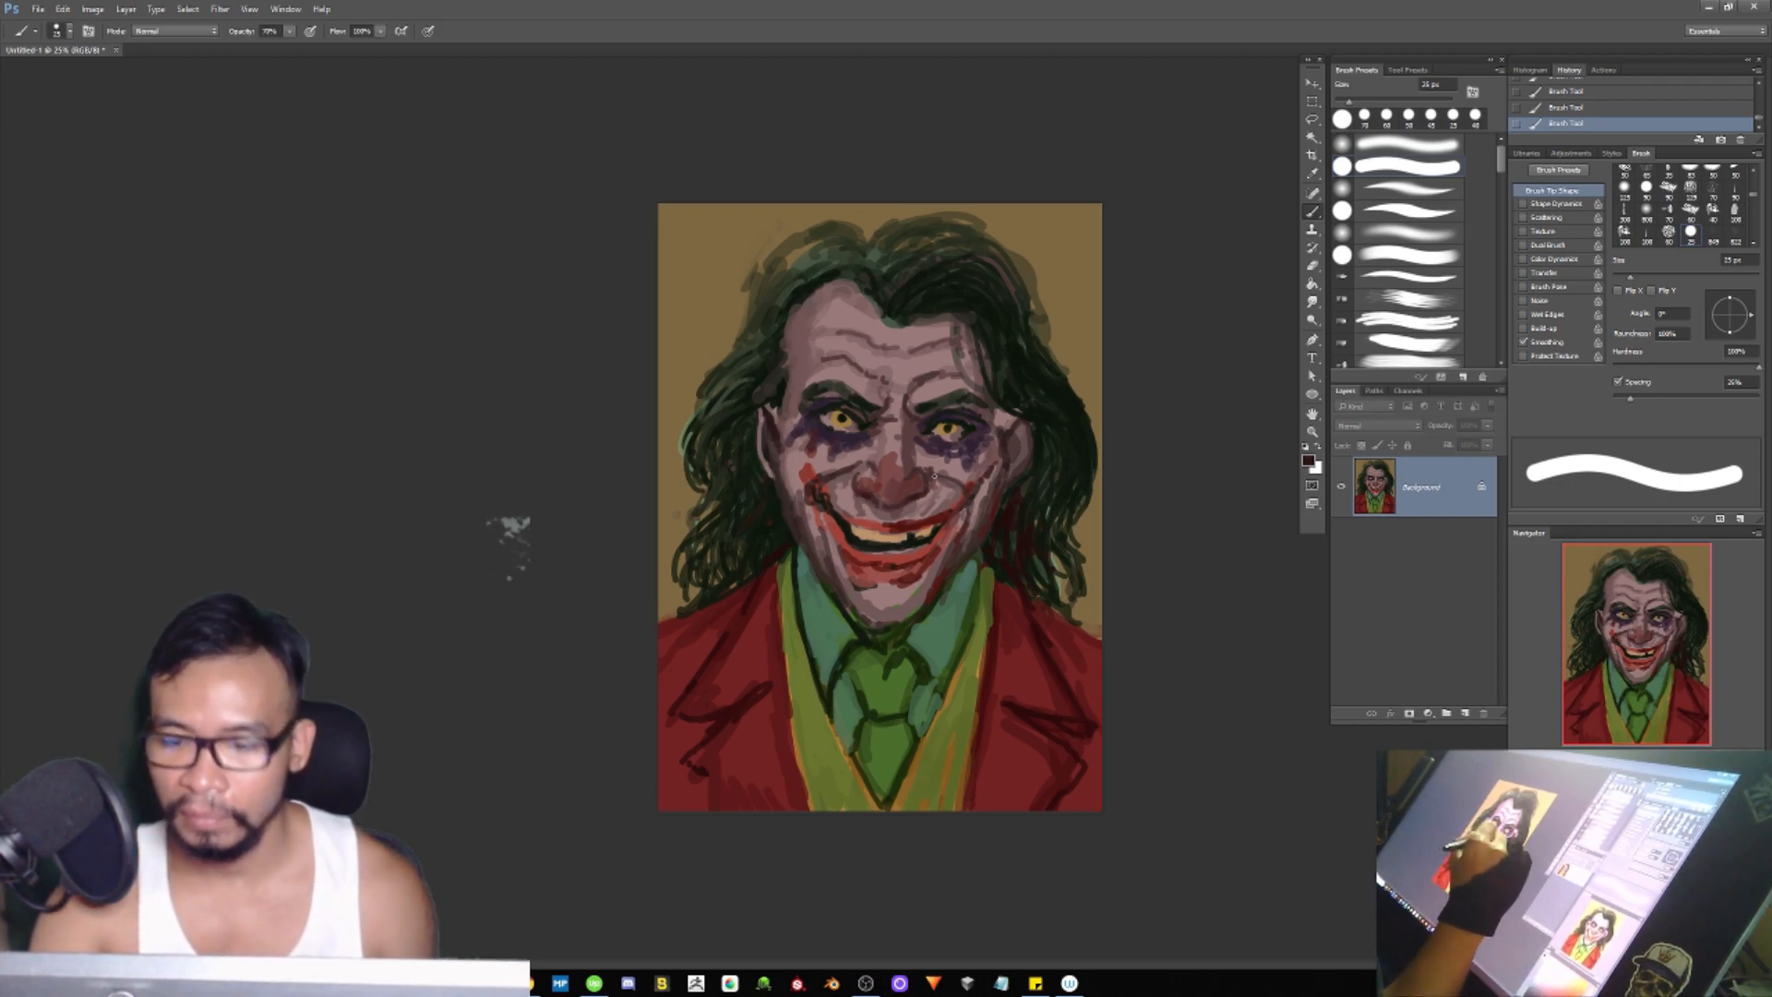
Step: Rework the left-hand corner of the grin with sampled tooth, skin and black tones, redrawing its dark inner line
{"action": "left_click", "coordinate": [862, 528], "text": "alt"}
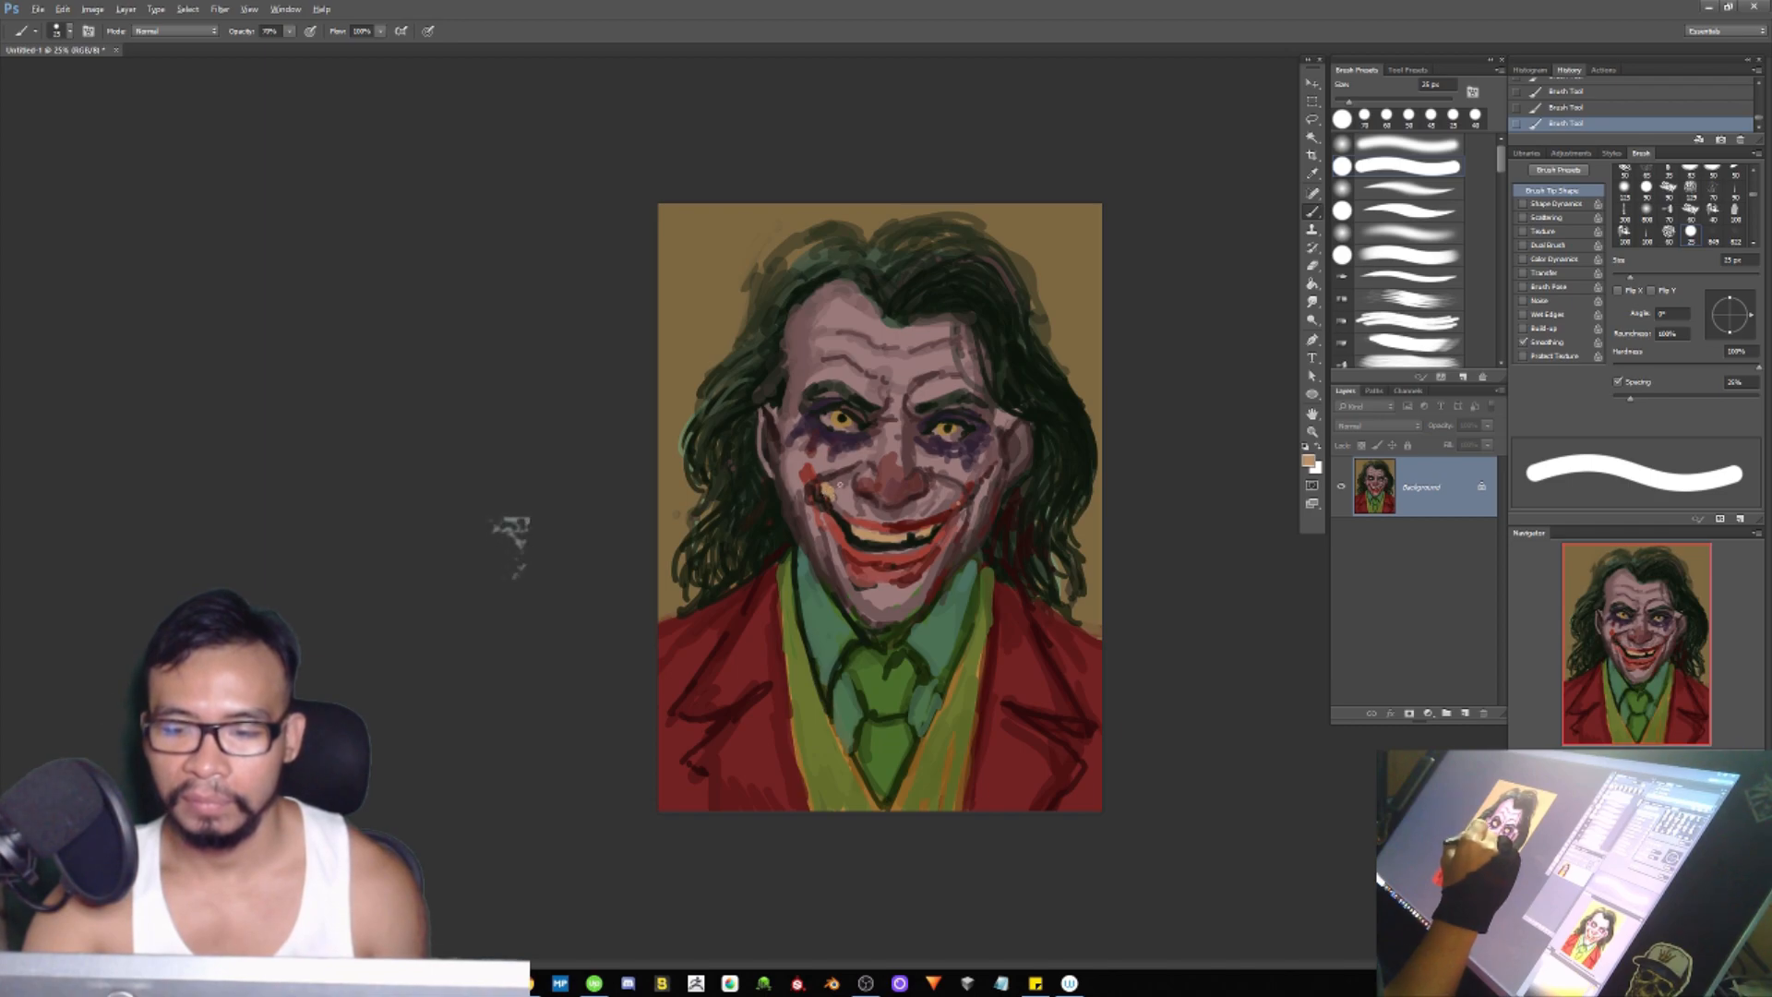
{"action": "left_click", "coordinate": [851, 472], "text": "alt"}
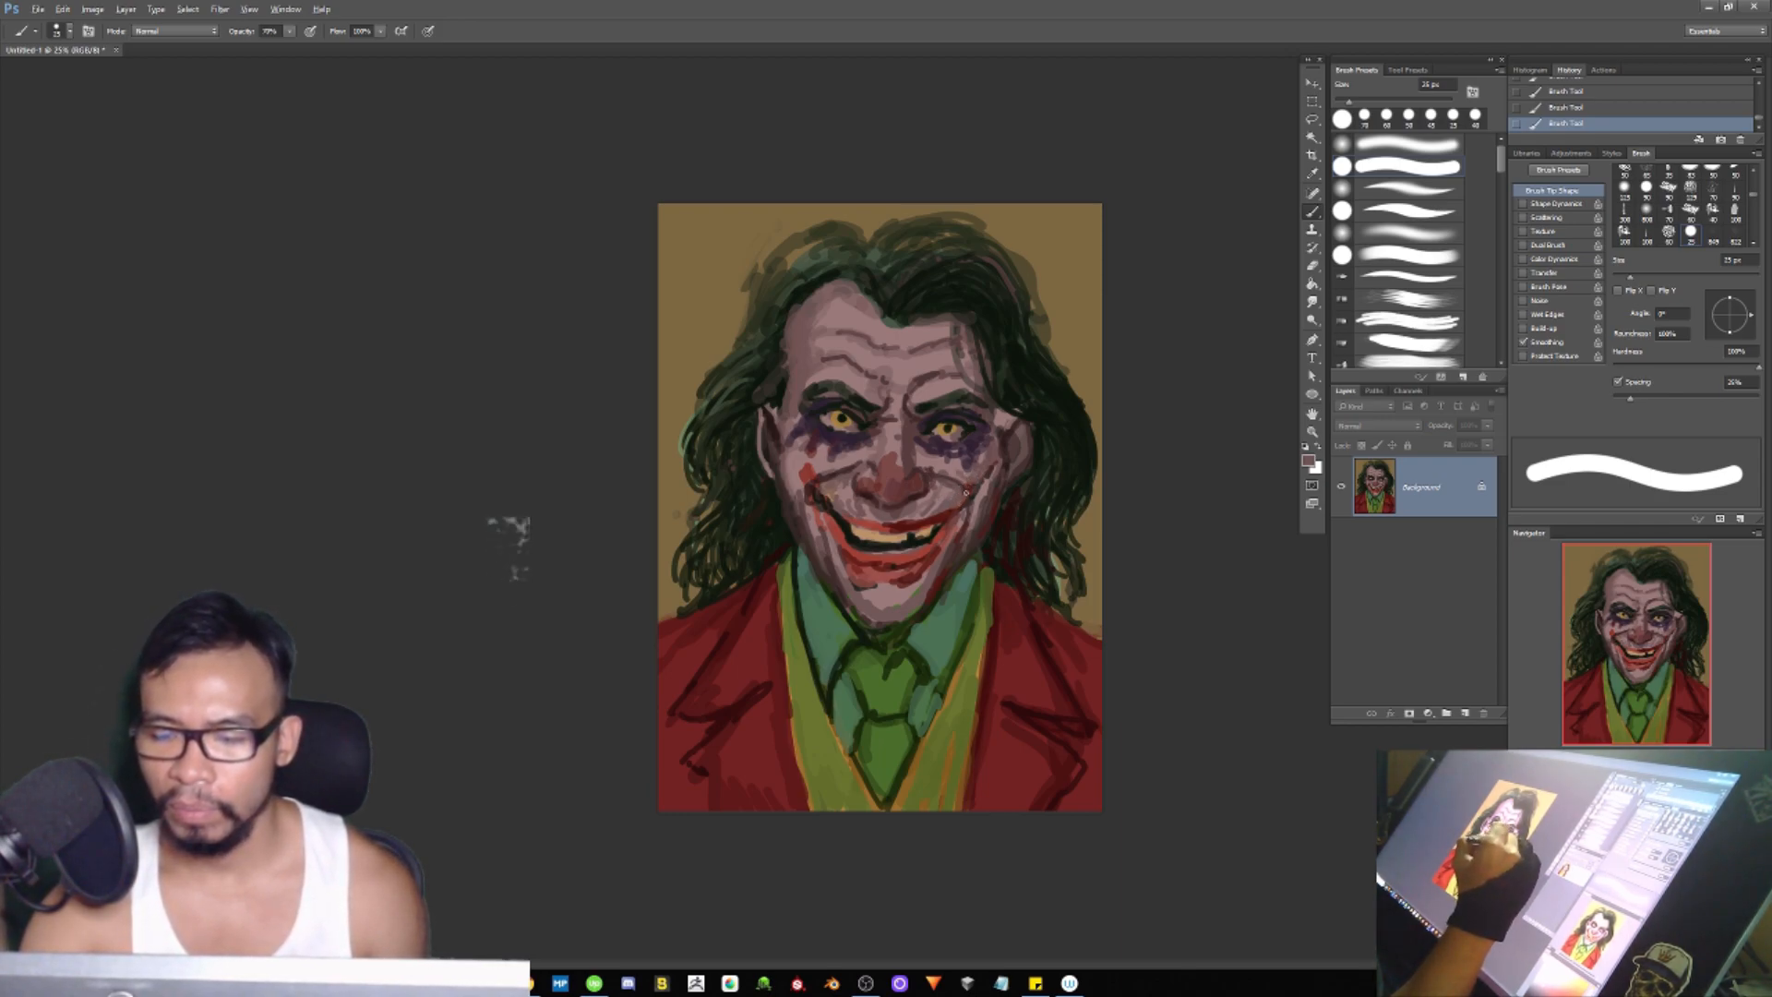
{"action": "left_click", "coordinate": [842, 516], "text": "alt"}
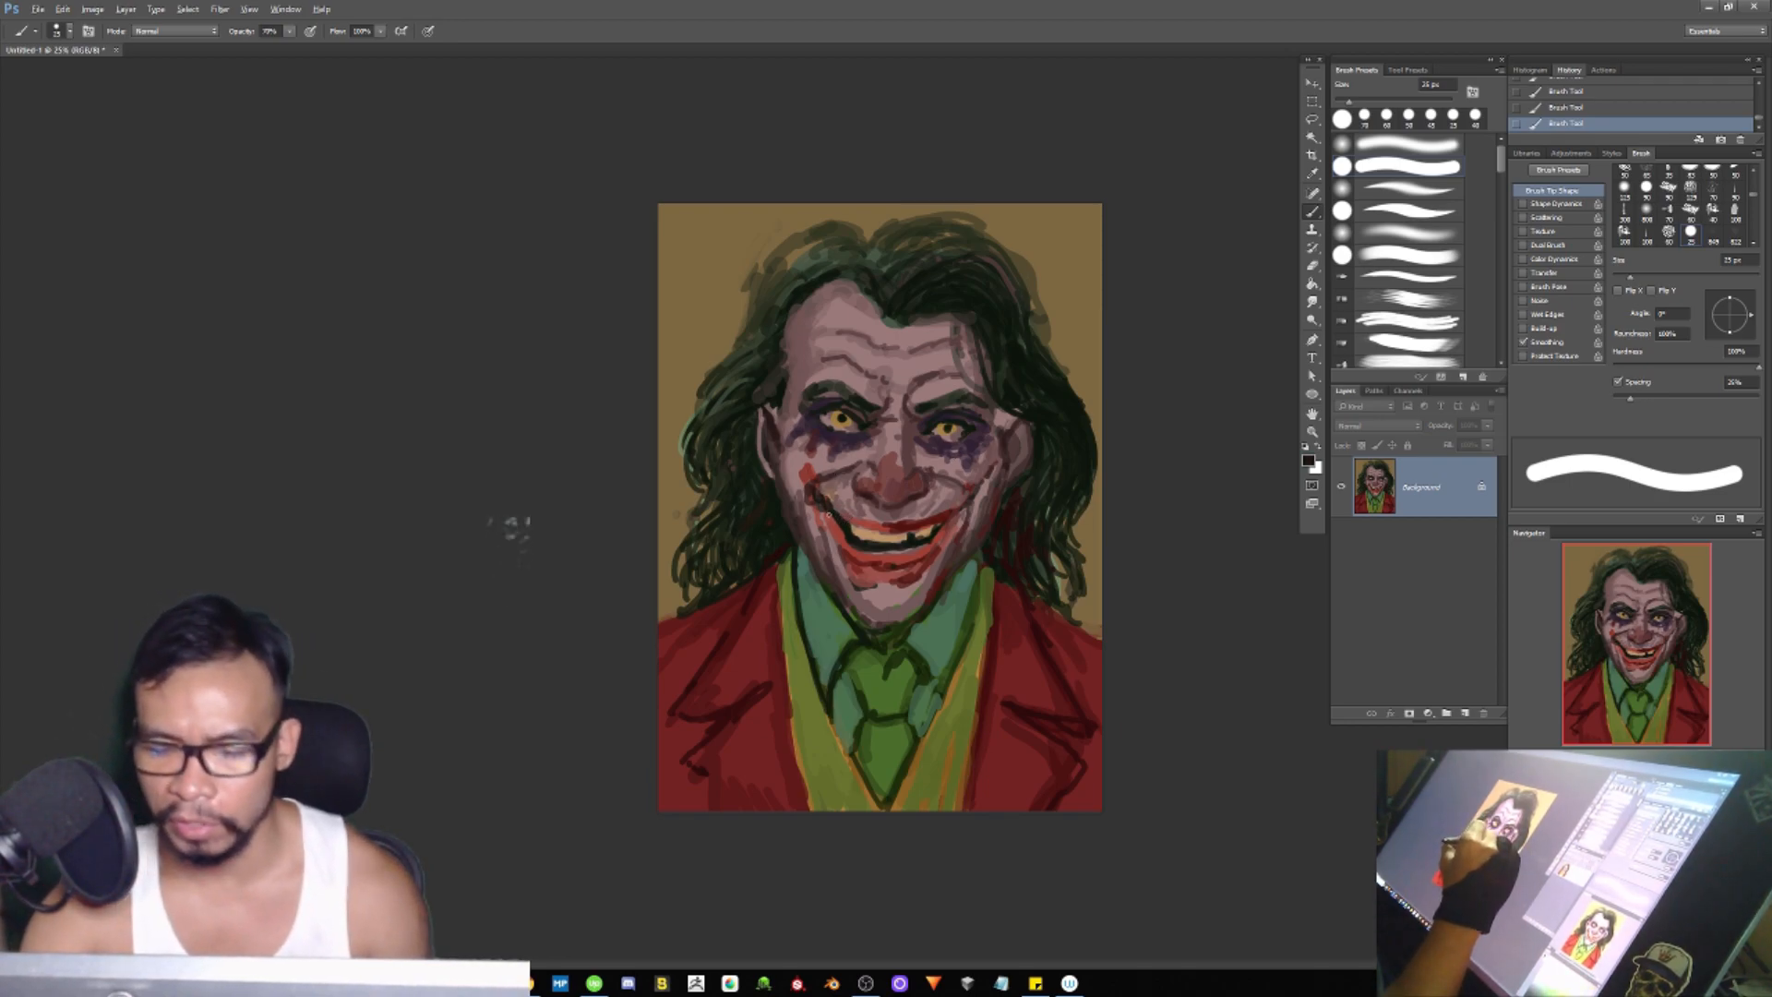
{"action": "left_click_drag", "start_coordinate": [819, 505], "coordinate": [859, 546]}
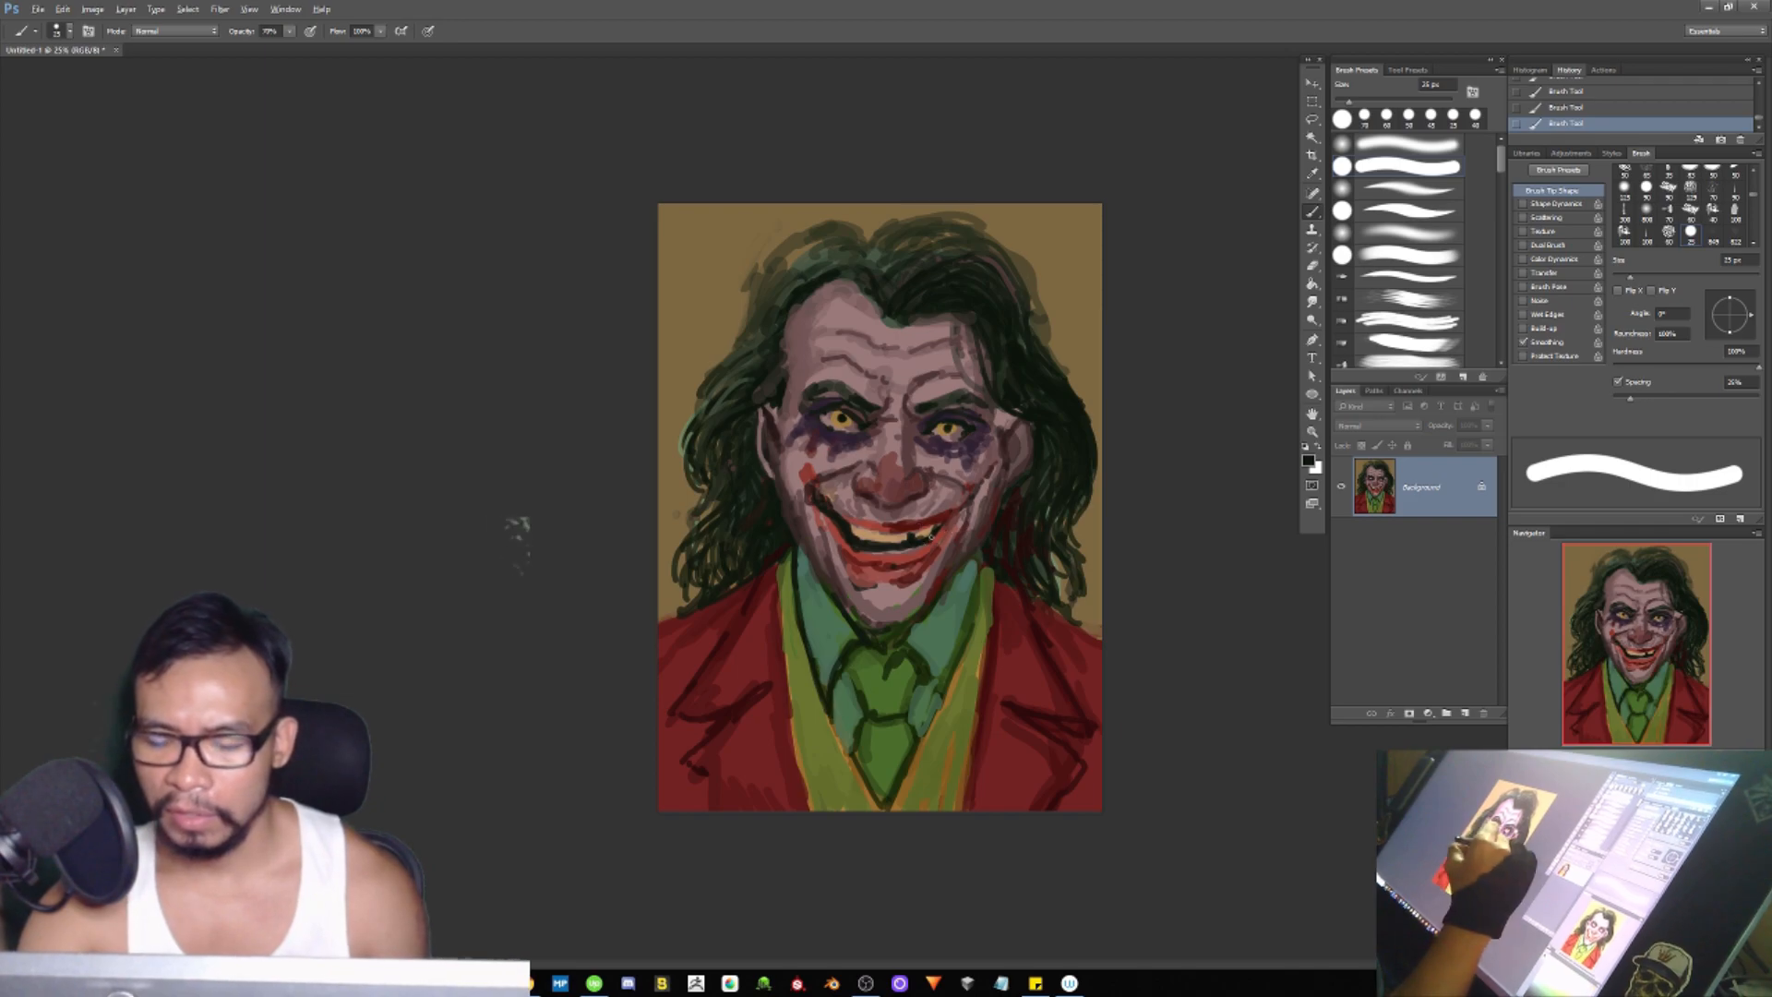
Step: Extend the upper teeth toward the left-hand mouth corner and repaint the cheek crease above it with sampled skin and dark tones
{"action": "left_click", "coordinate": [842, 520], "text": "alt"}
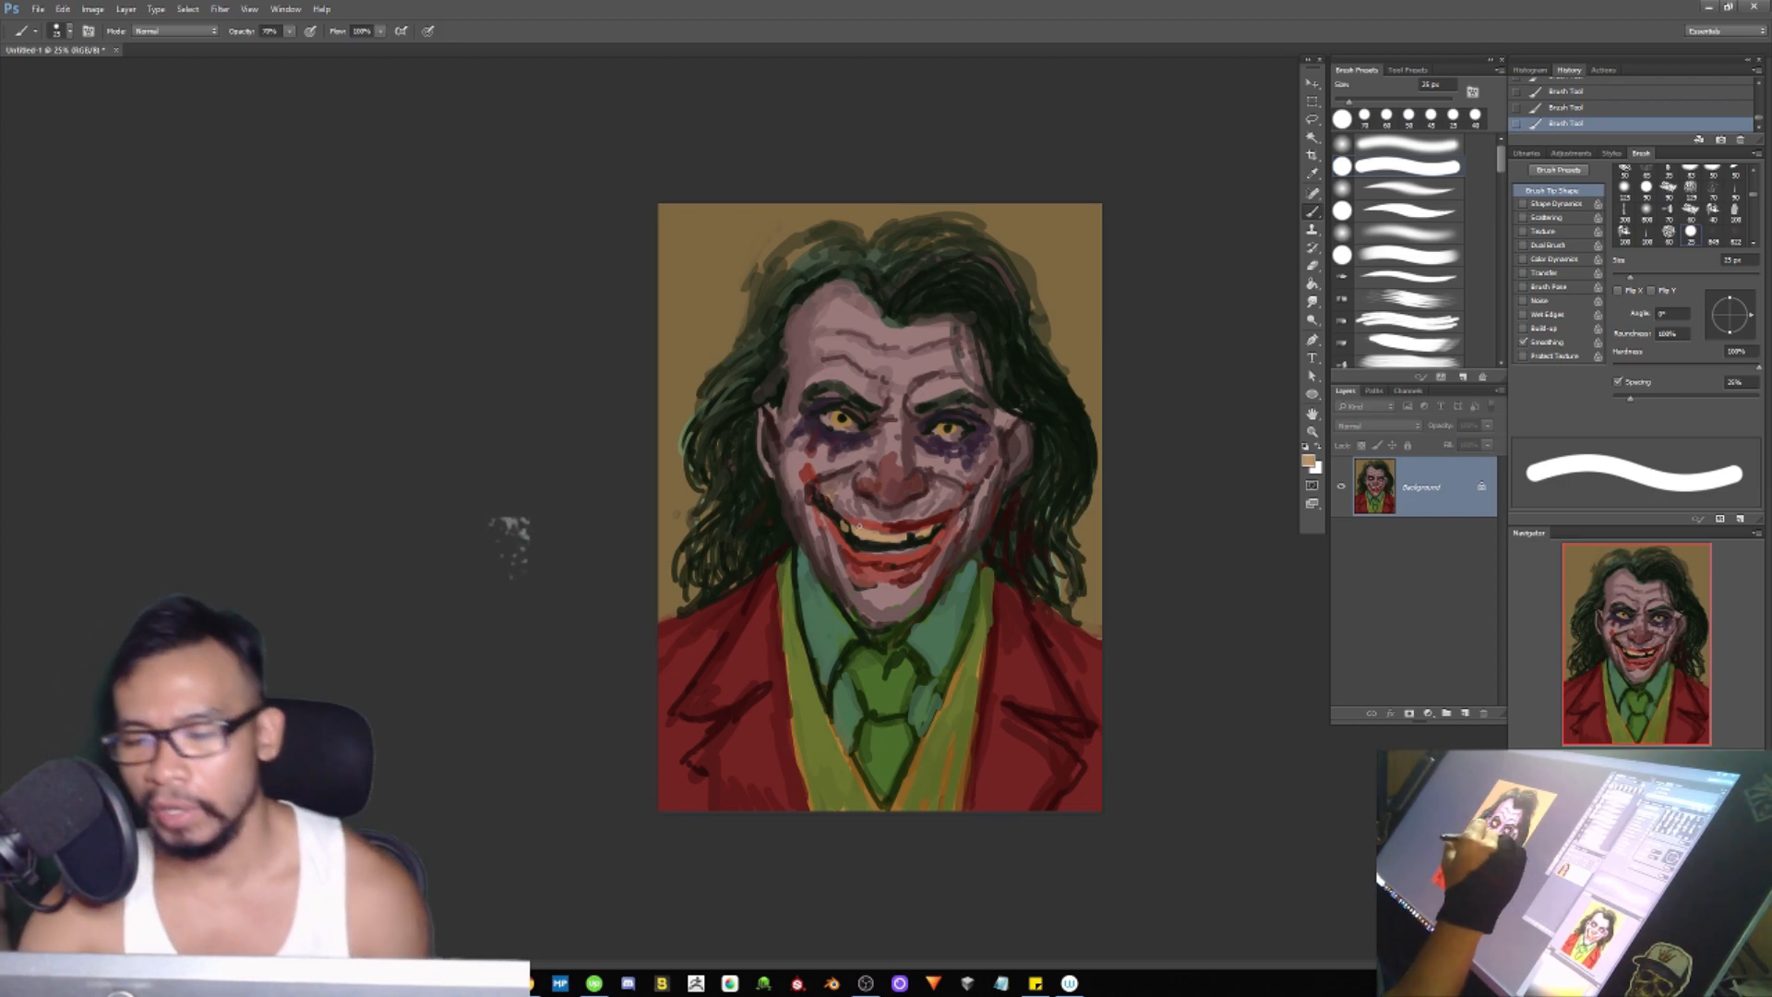
{"action": "left_click", "coordinate": [830, 487], "text": "alt"}
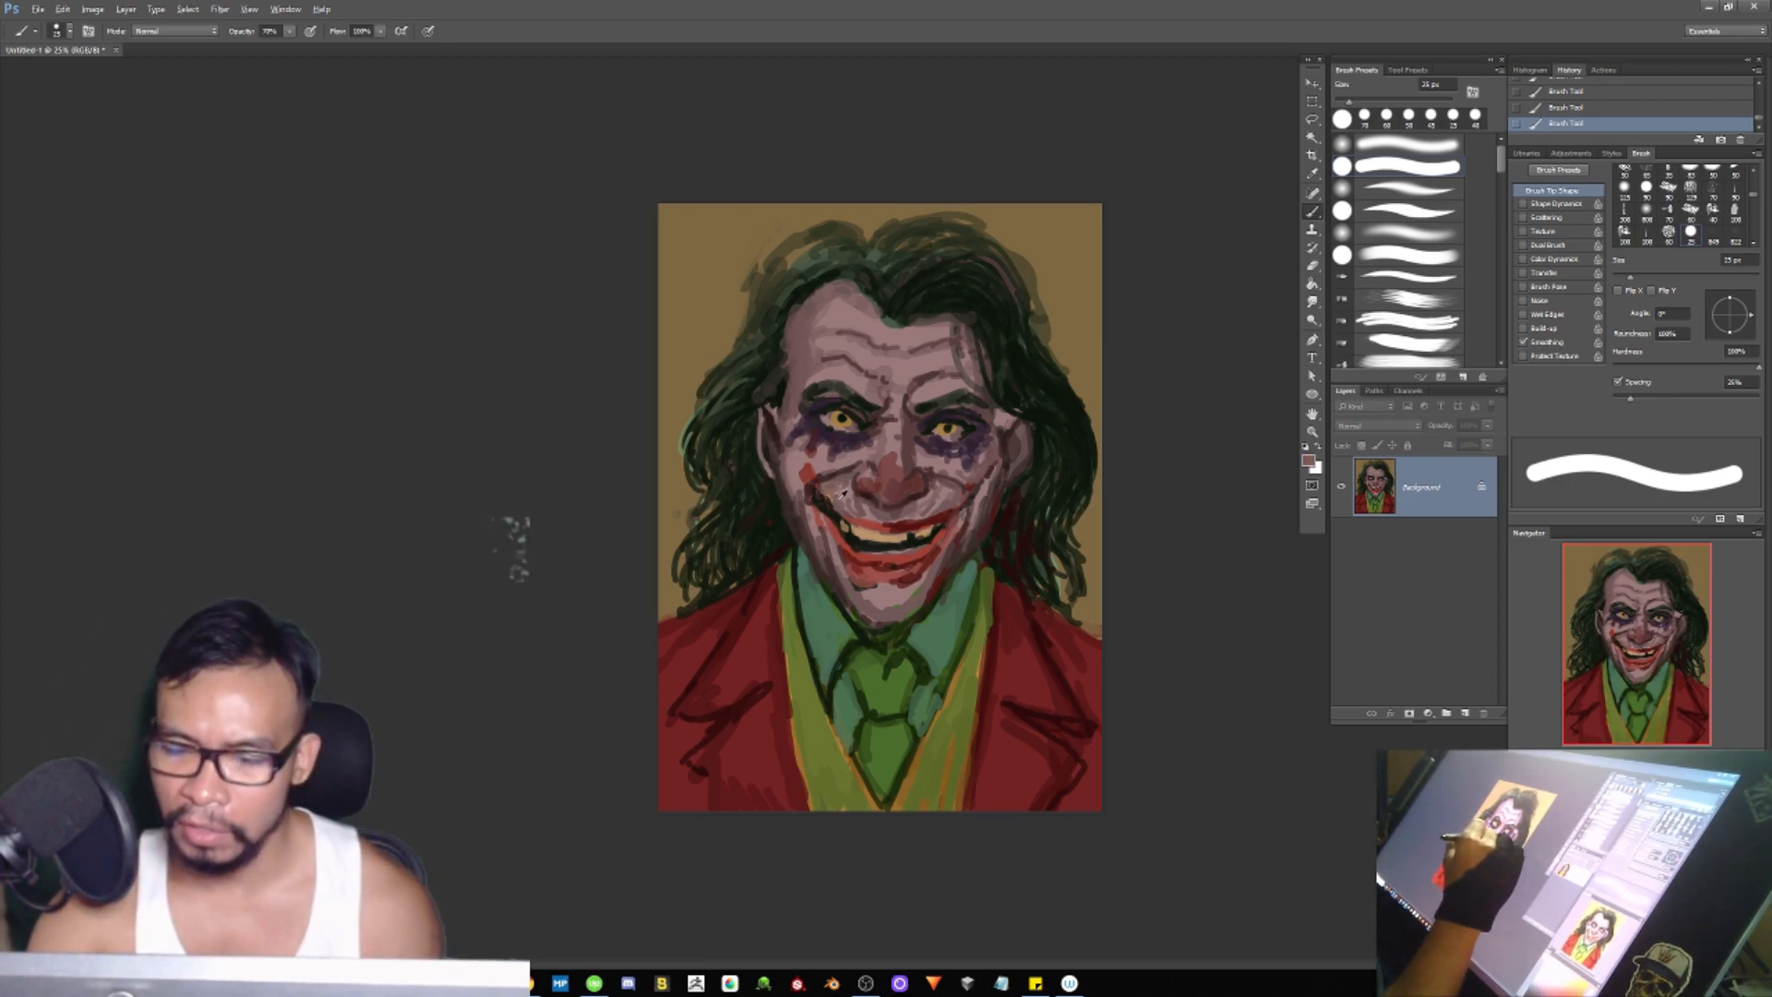
{"action": "left_click", "coordinate": [831, 487], "text": "ctrl"}
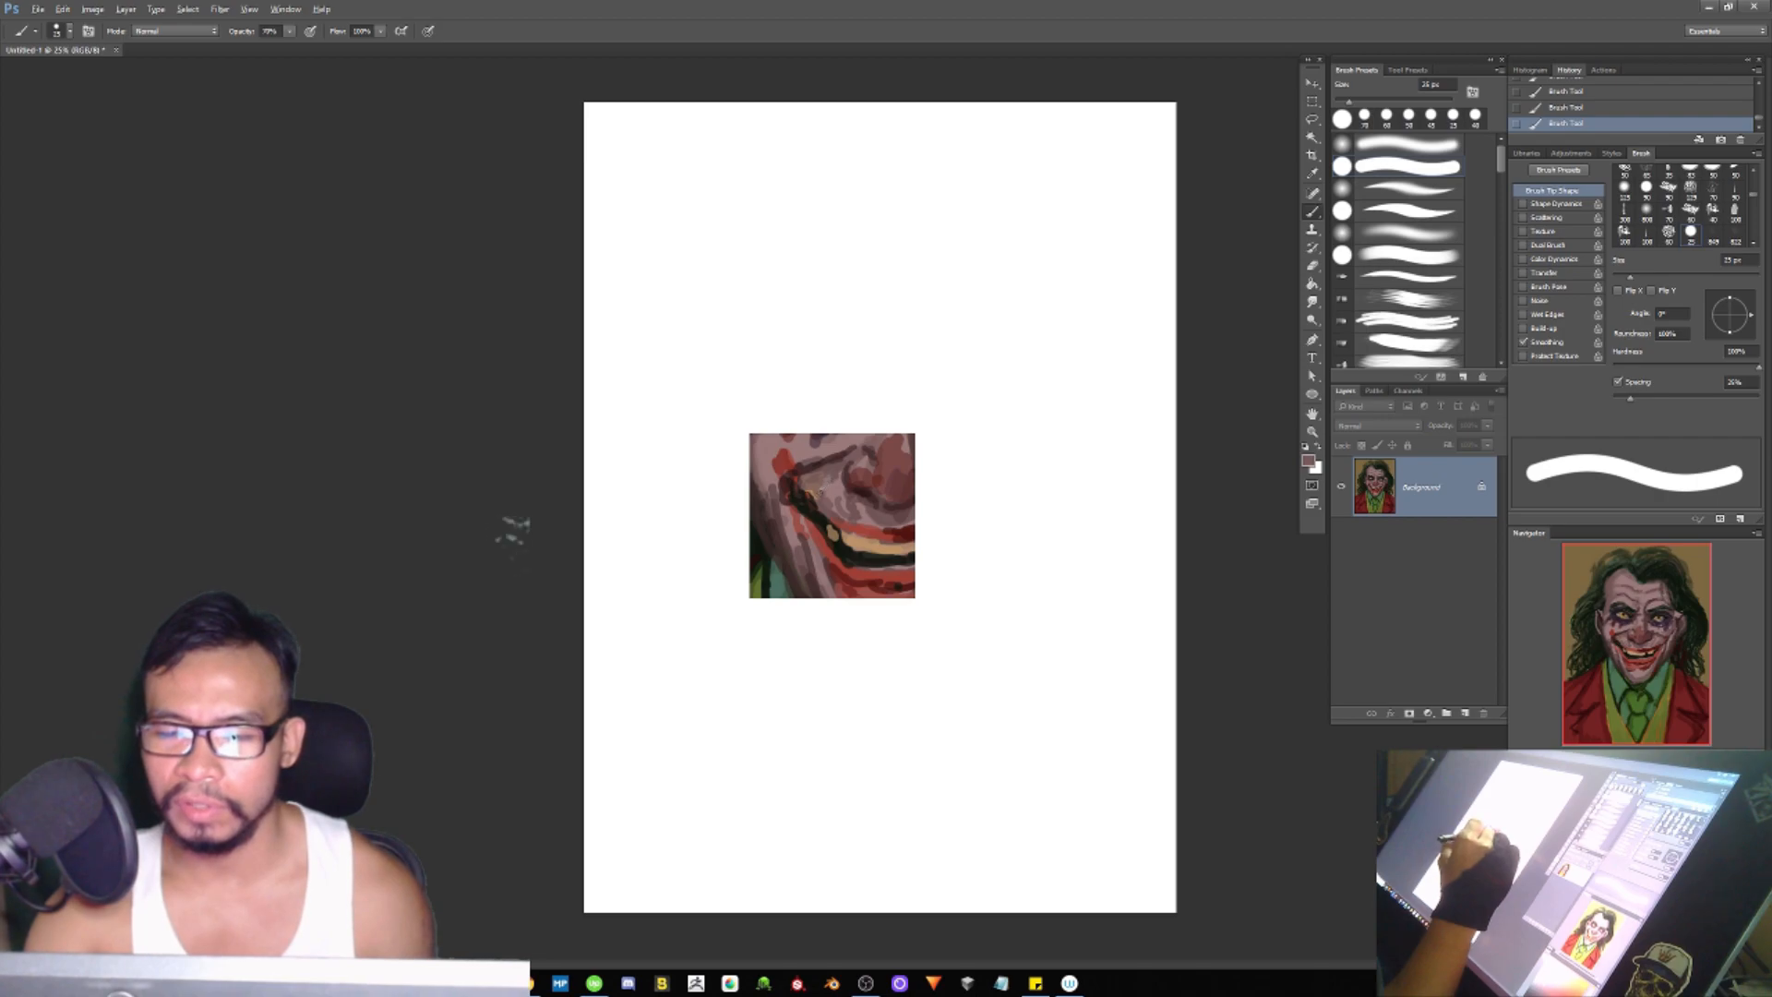
{"action": "left_click", "coordinate": [825, 485], "text": "alt"}
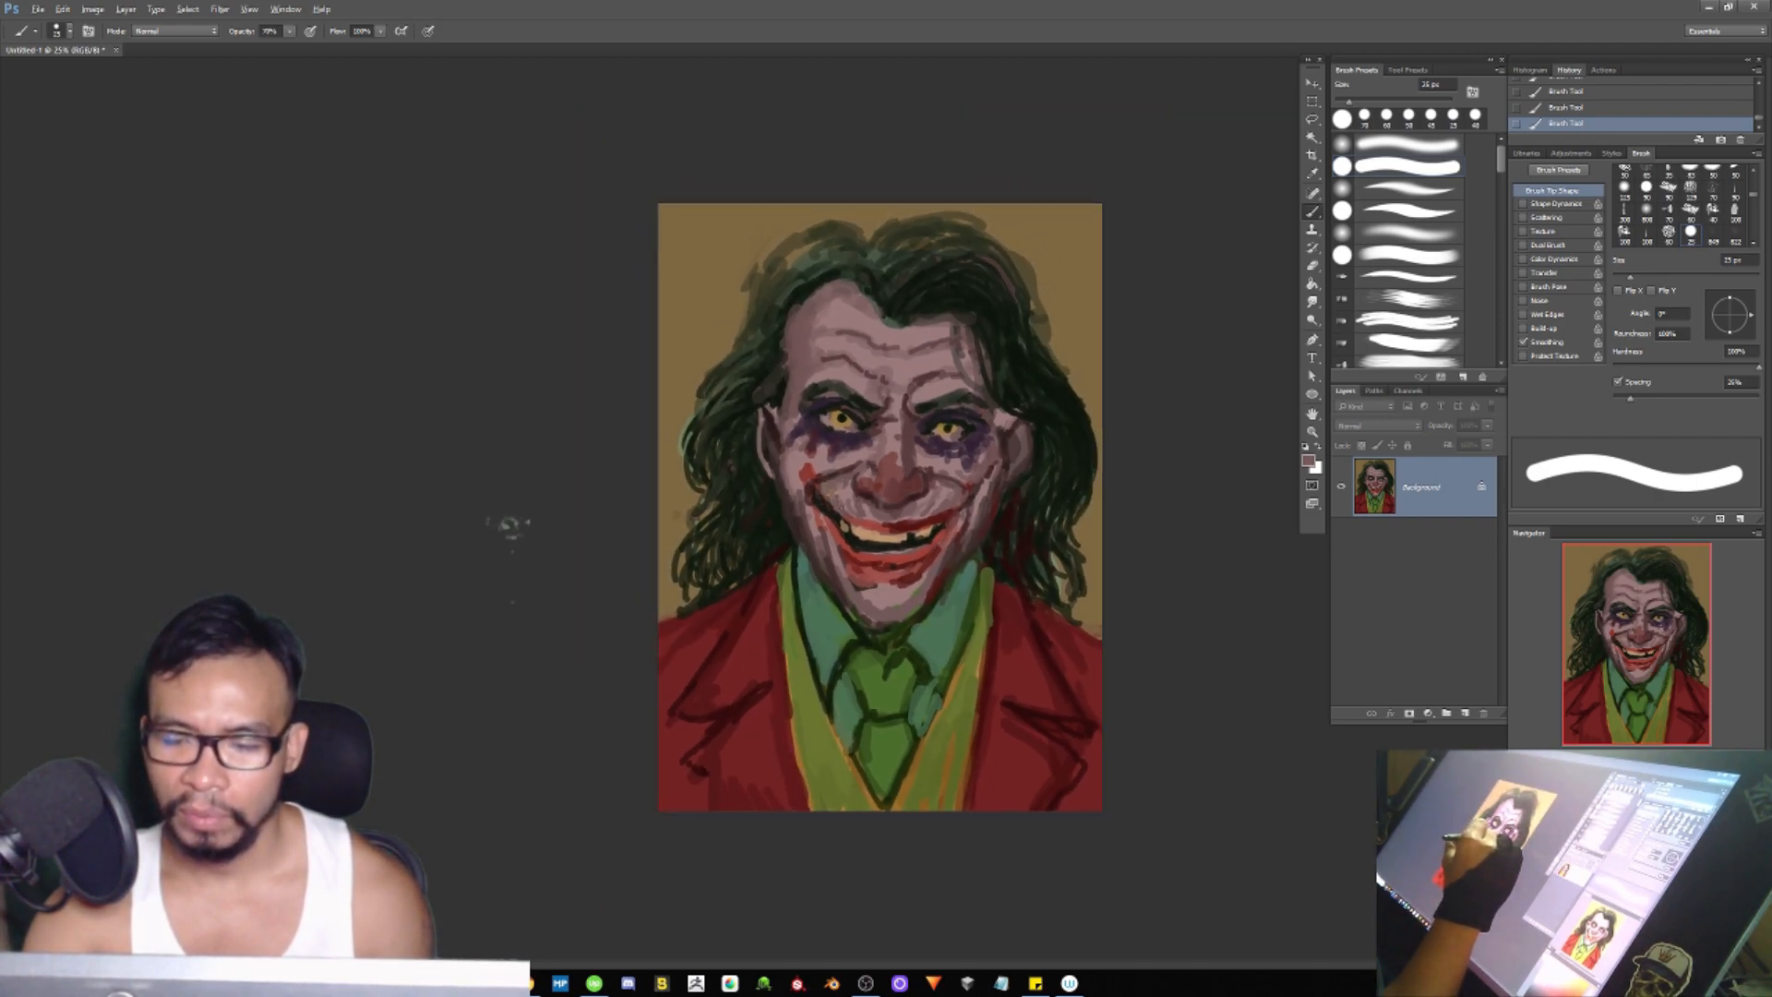
{"action": "left_click", "coordinate": [861, 484], "text": "alt"}
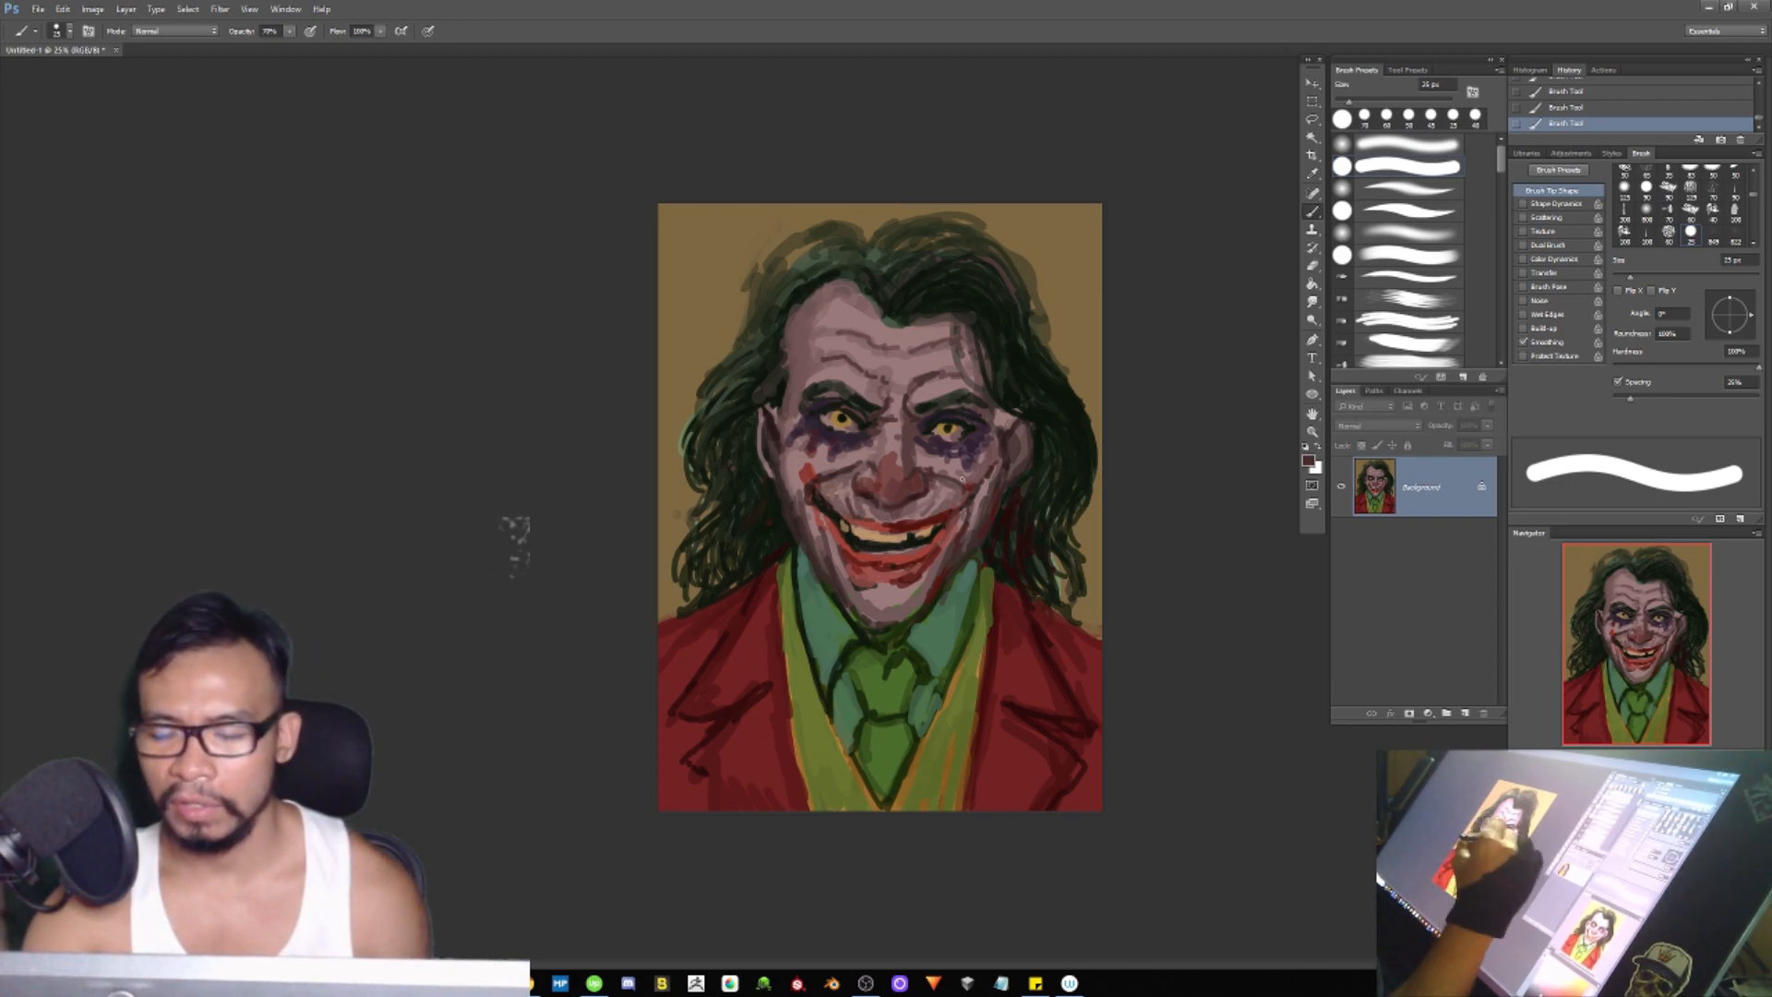
{"action": "key", "text": "alt"}
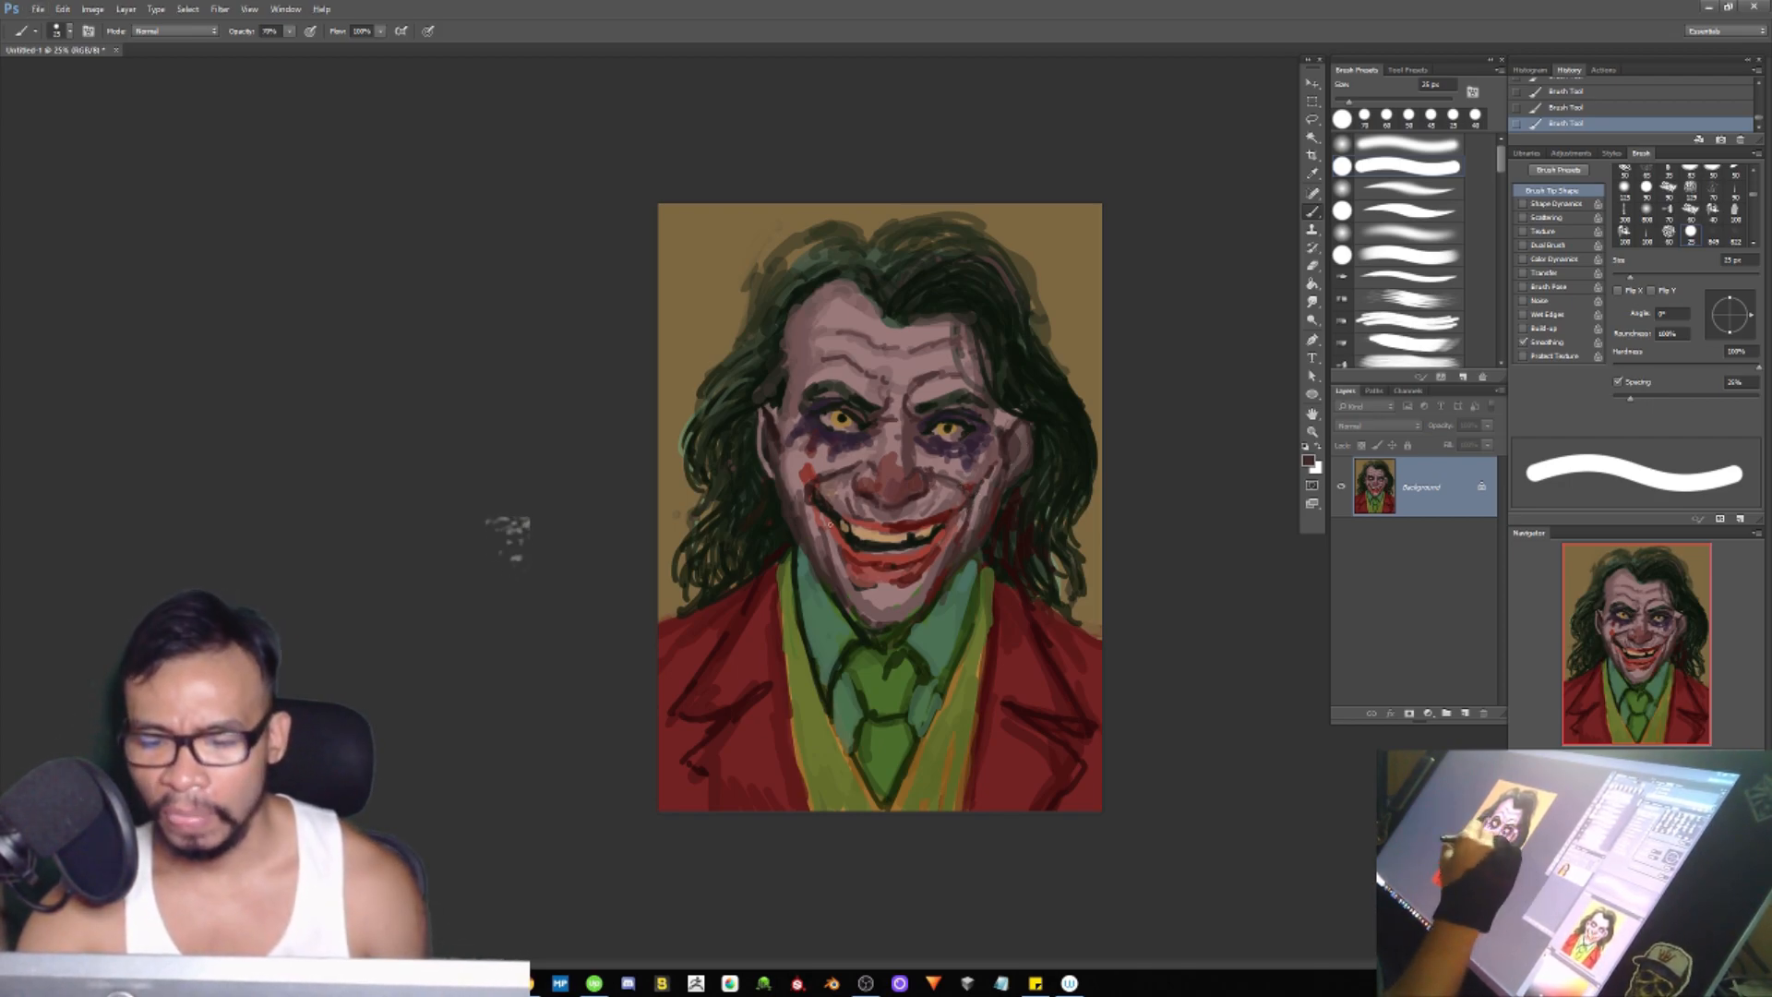
Step: Touch up the lower edge of the teeth in the middle of the grin with a sampled tooth tone
{"action": "left_click", "coordinate": [866, 560], "text": "alt"}
{"action": "left_click", "coordinate": [904, 539], "text": "alt"}
{"action": "left_click", "coordinate": [888, 534], "text": "alt"}
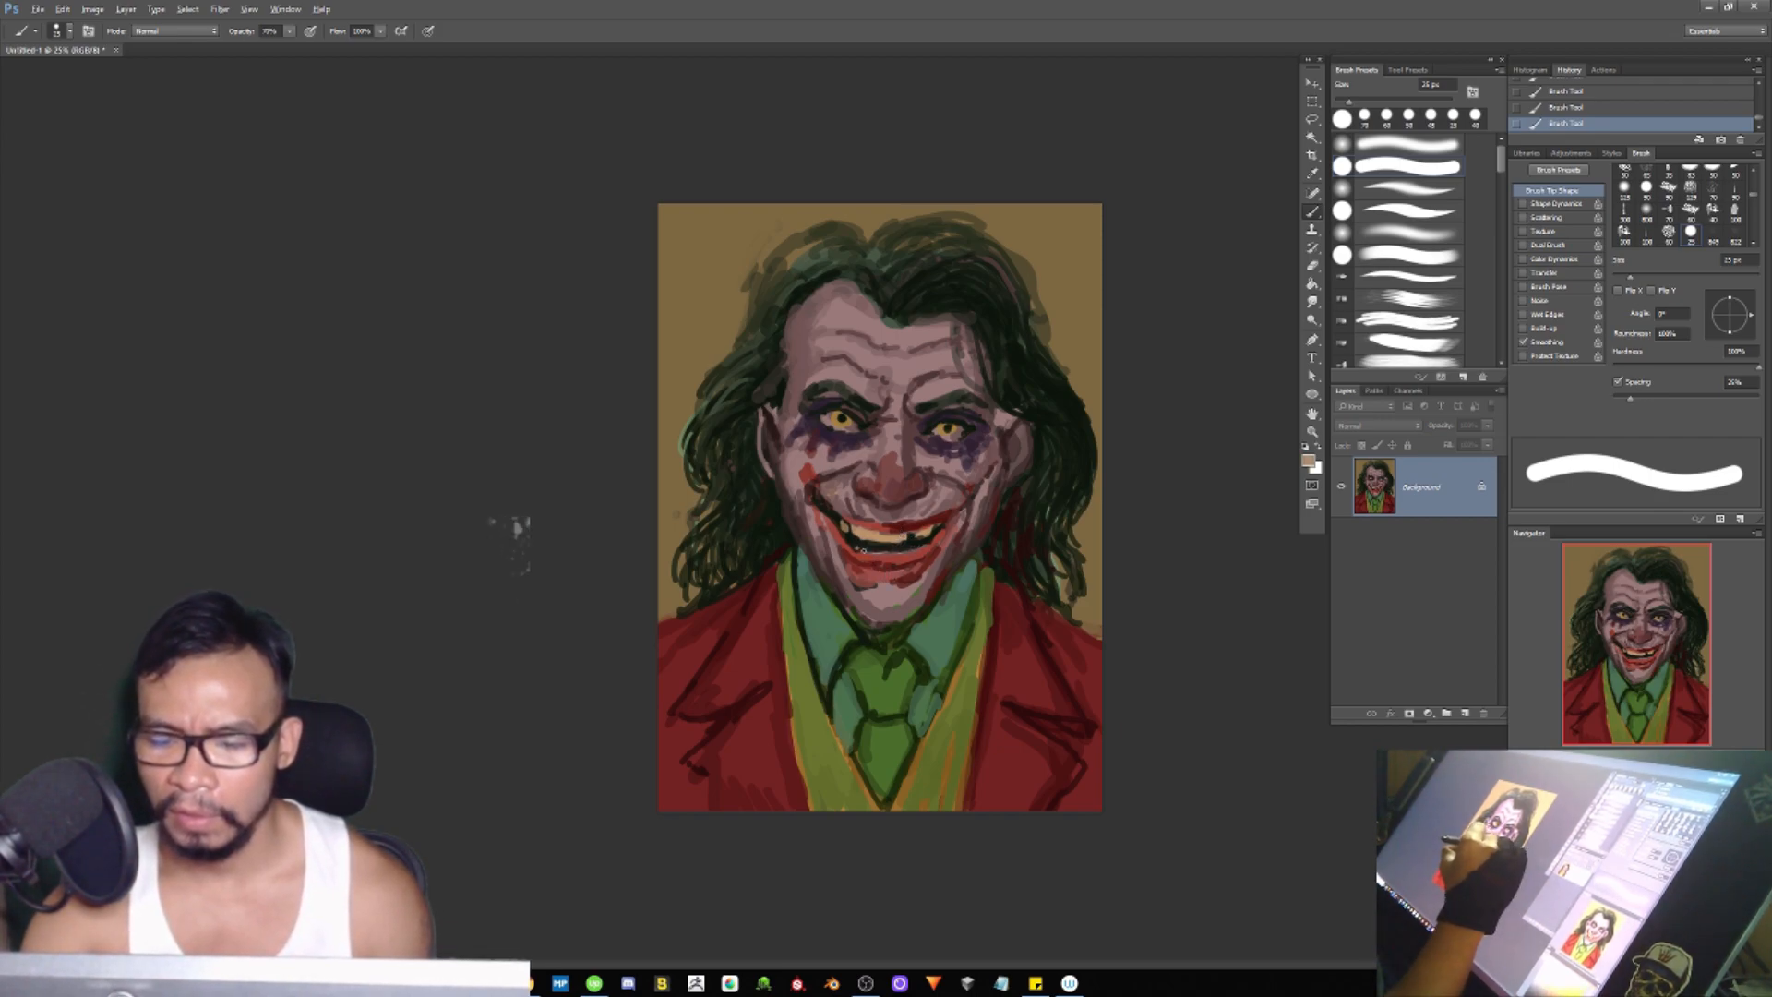
{"action": "left_click_drag", "start_coordinate": [884, 551], "coordinate": [917, 544]}
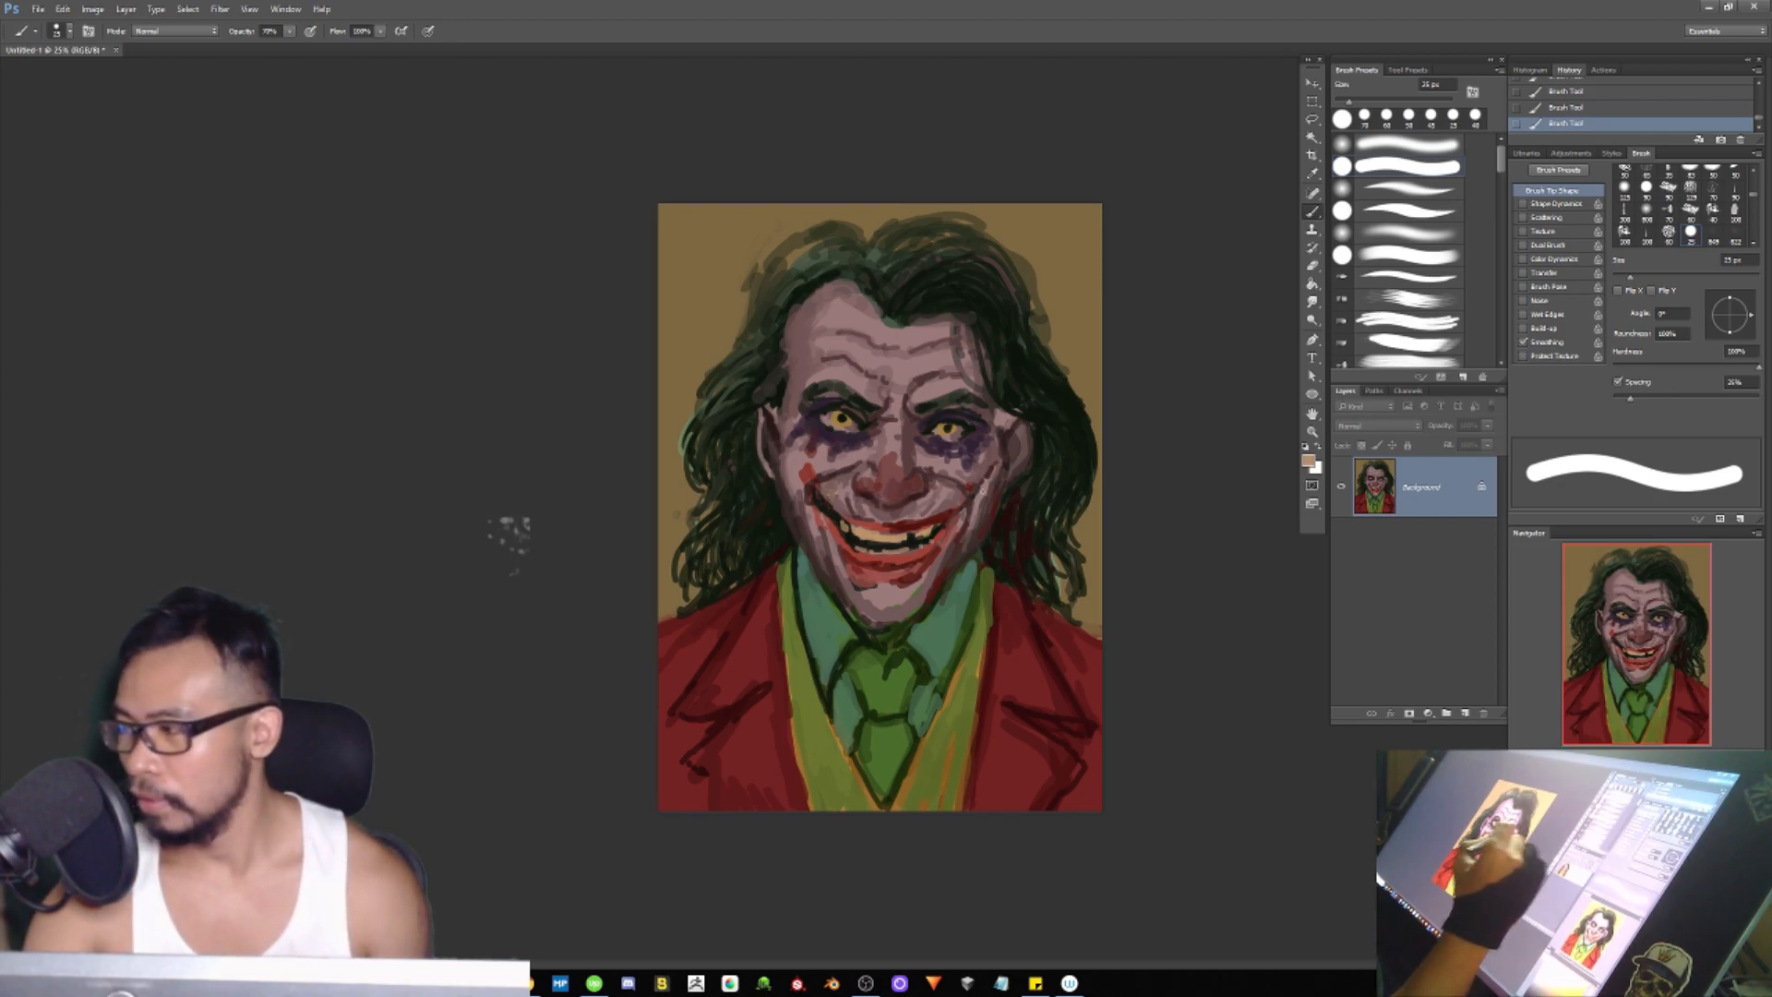
Step: Extend the smile makeup up both cheeks from the mouth corners with sampled bright and dark lip reds
{"action": "left_click", "coordinate": [943, 532], "text": "alt"}
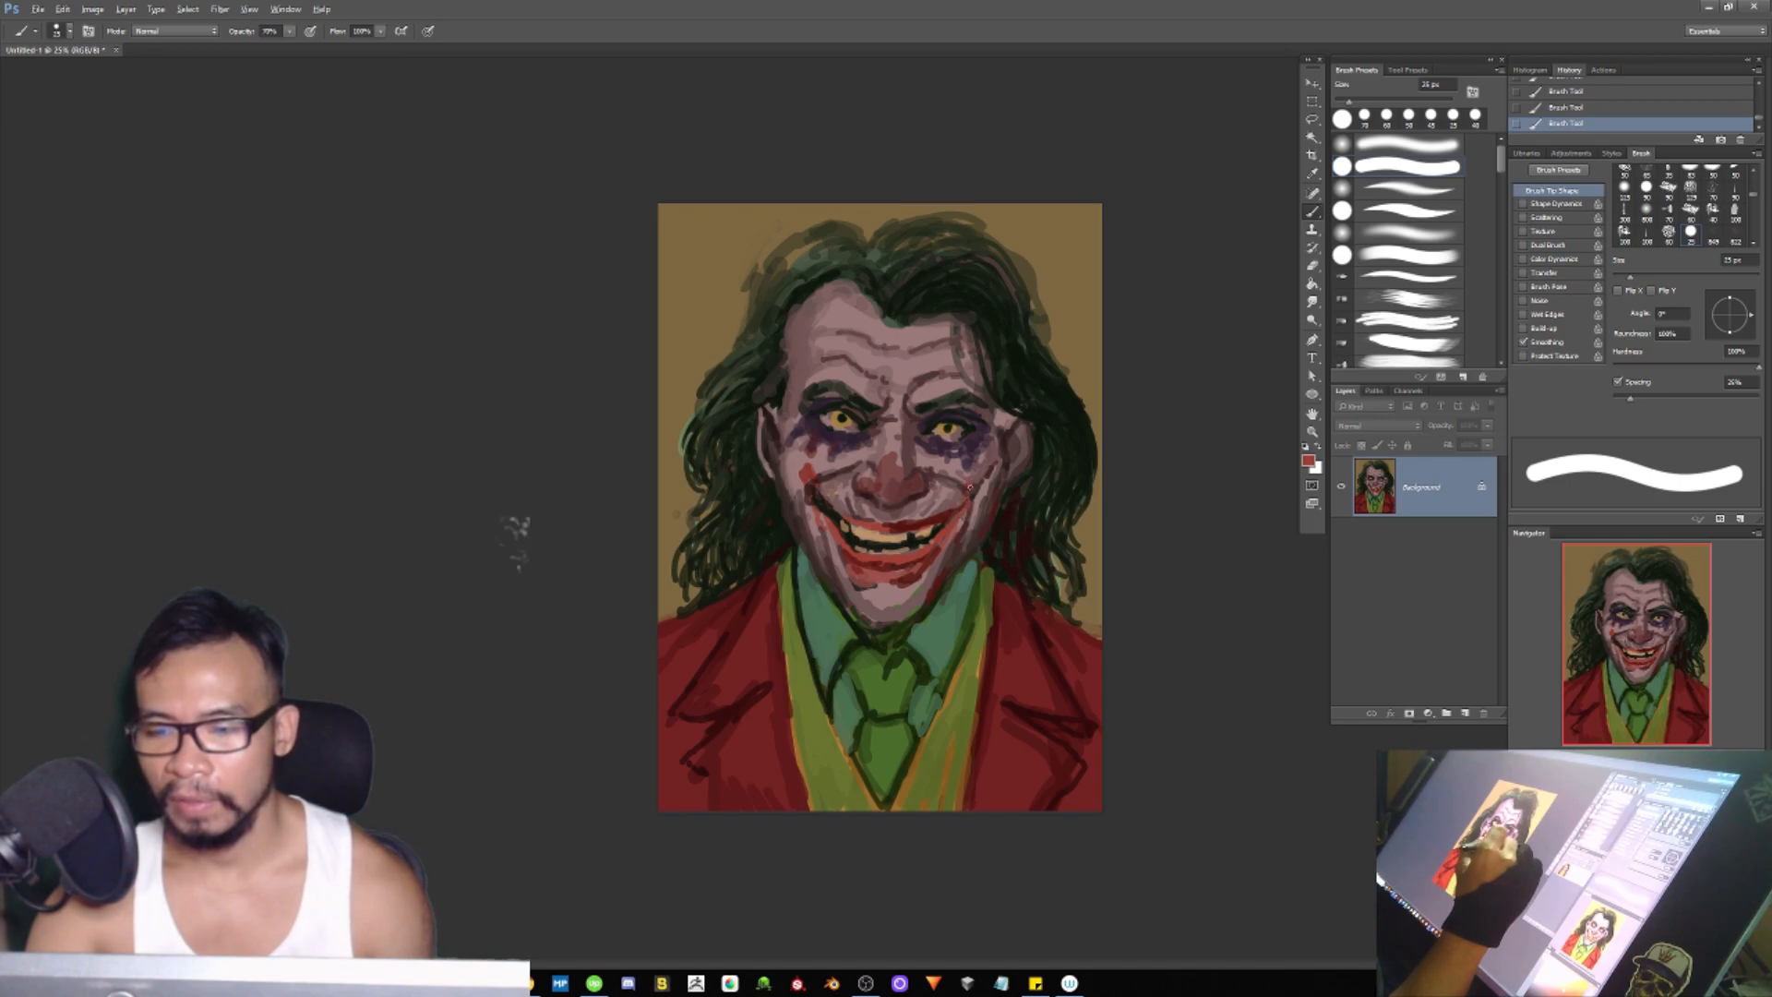
{"action": "left_click_drag", "start_coordinate": [975, 495], "coordinate": [995, 472]}
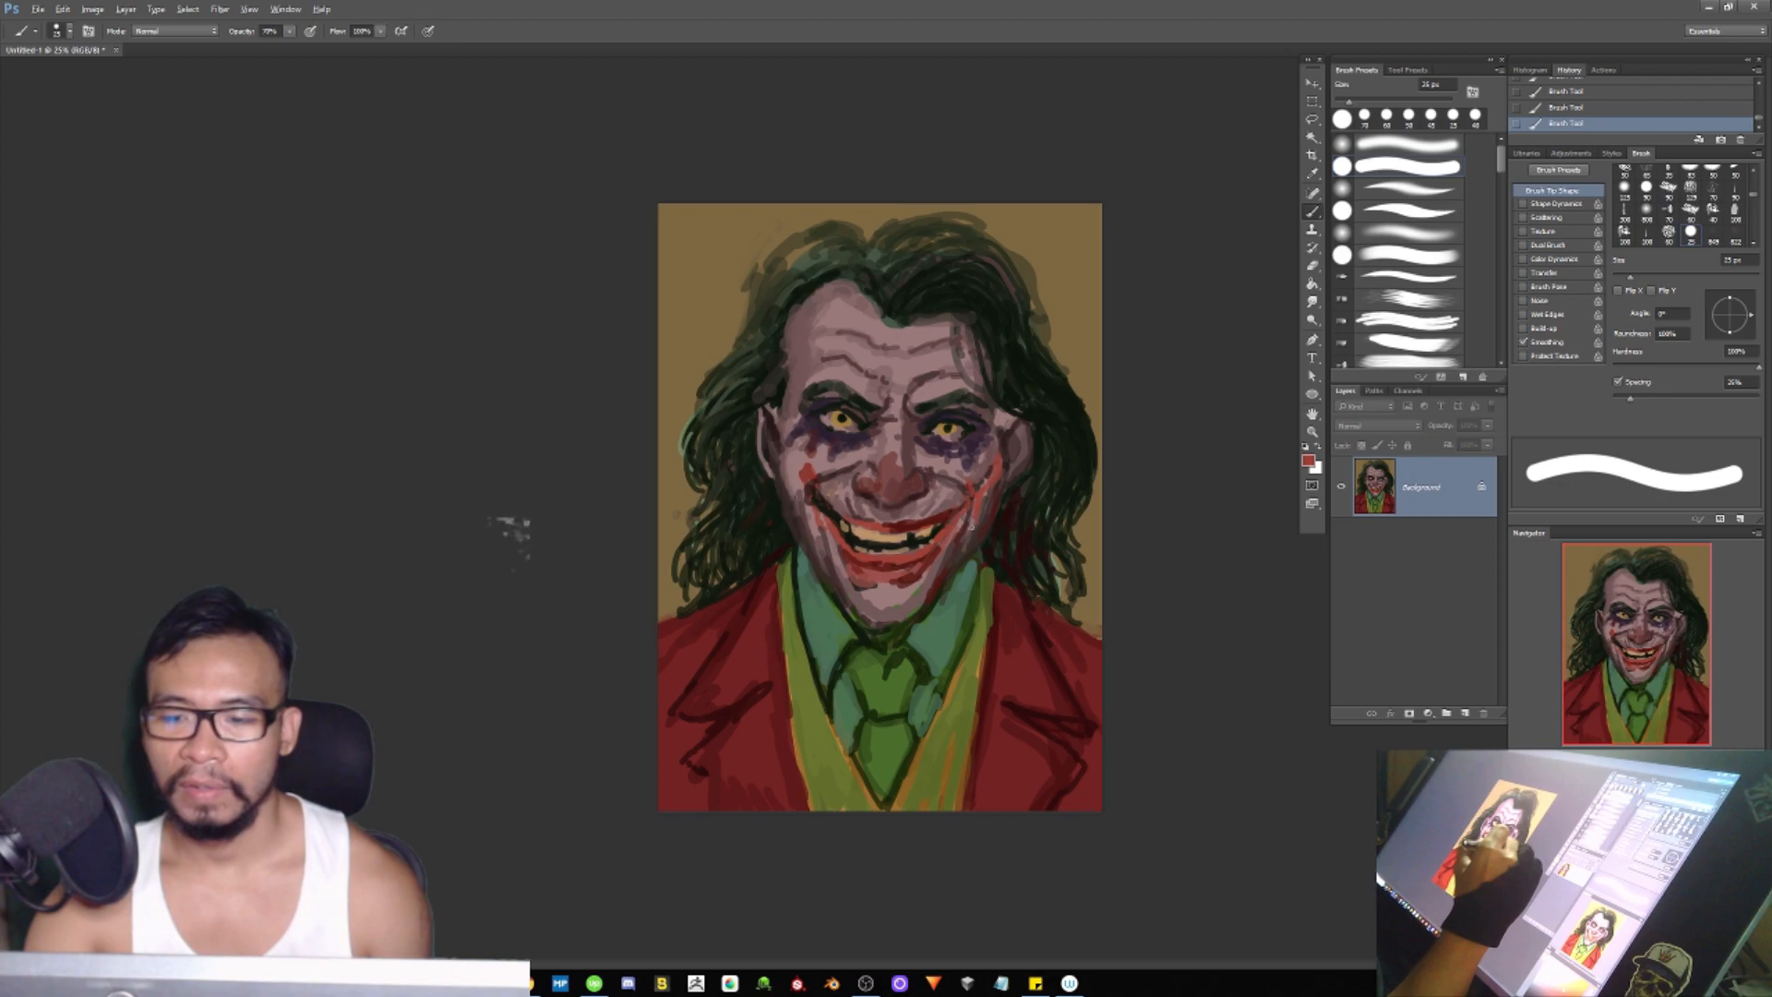
{"action": "left_click", "coordinate": [947, 570], "text": "alt"}
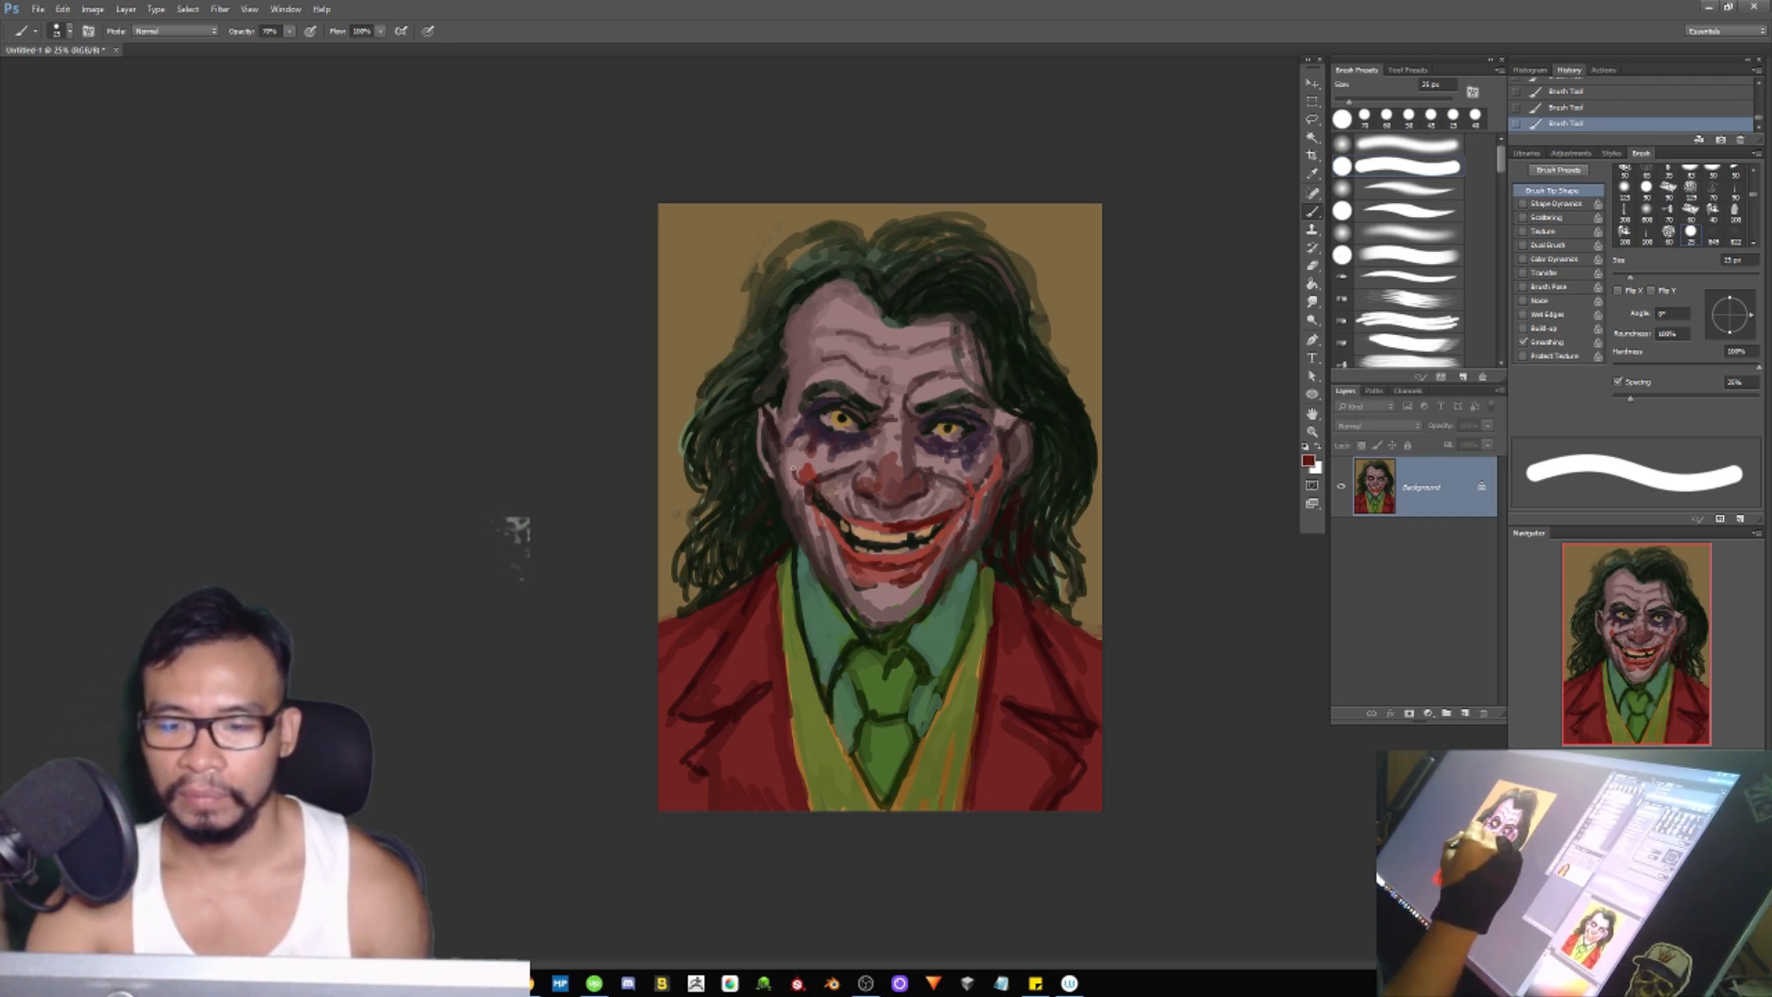
{"action": "left_click_drag", "start_coordinate": [790, 473], "coordinate": [808, 508]}
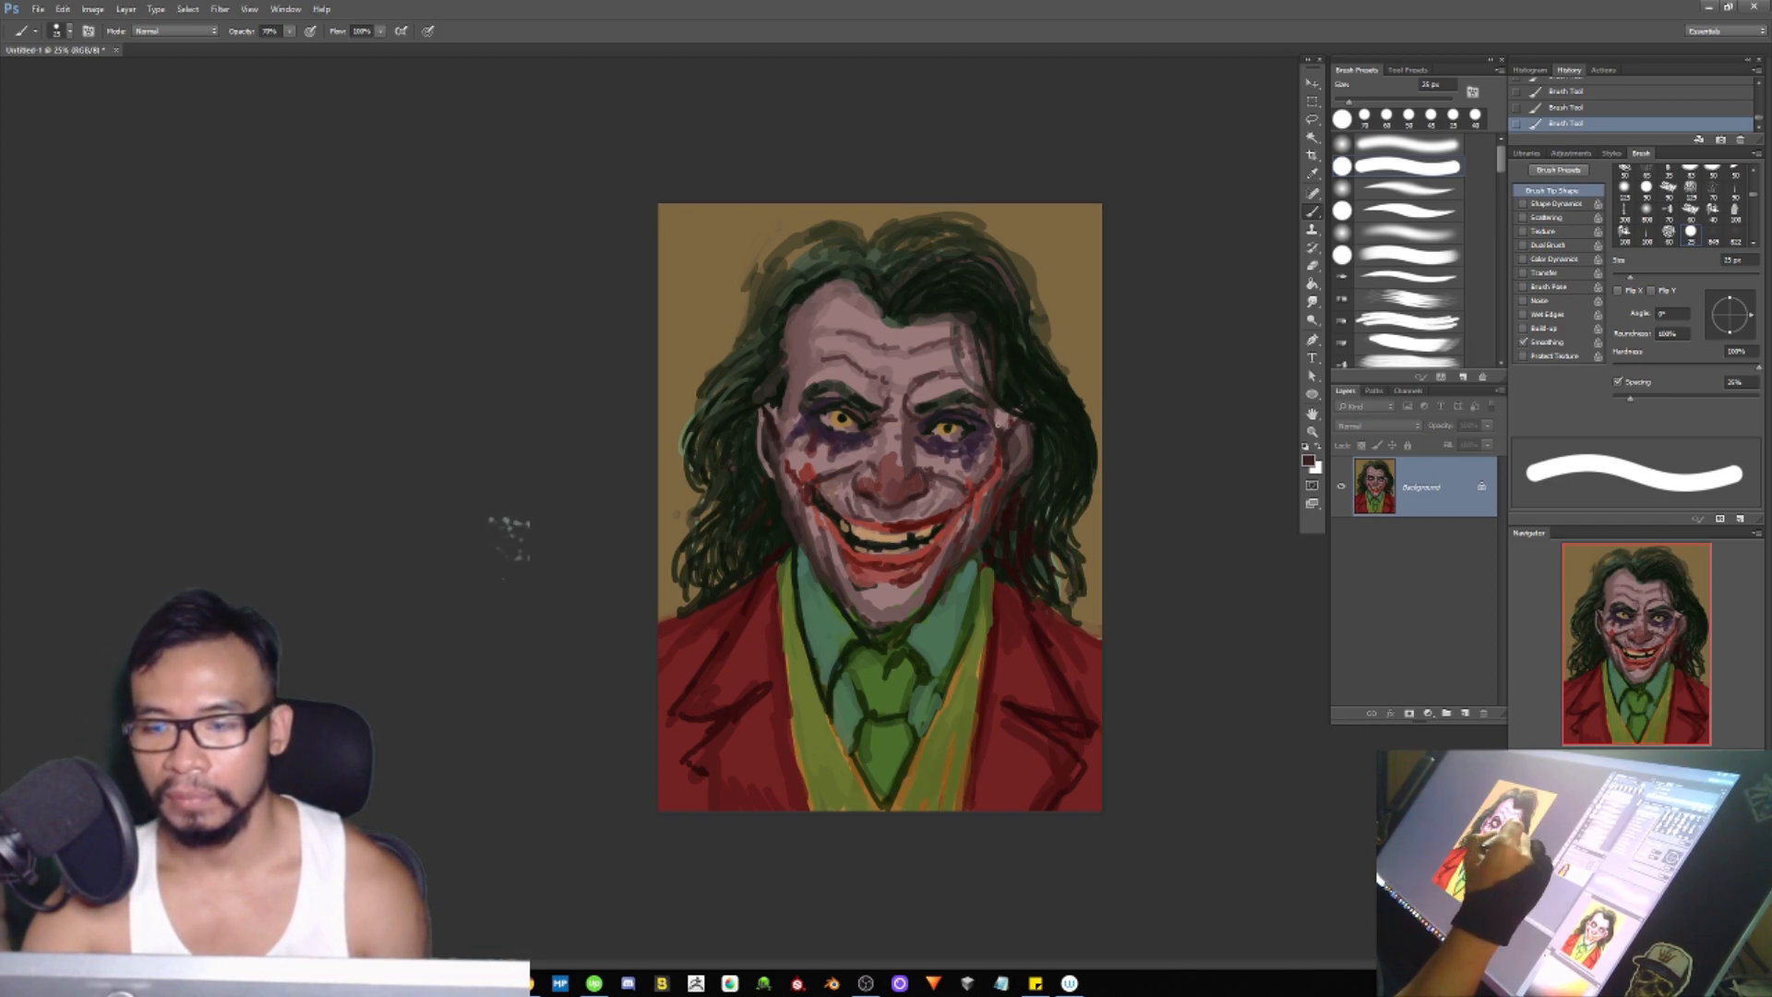
Step: Darken the hair around the right-hand ear and add strands to the lower right-hand hair with a sampled near-black tone
{"action": "left_click", "coordinate": [1003, 367], "text": "alt"}
{"action": "left_click_drag", "start_coordinate": [996, 407], "coordinate": [1010, 433]}
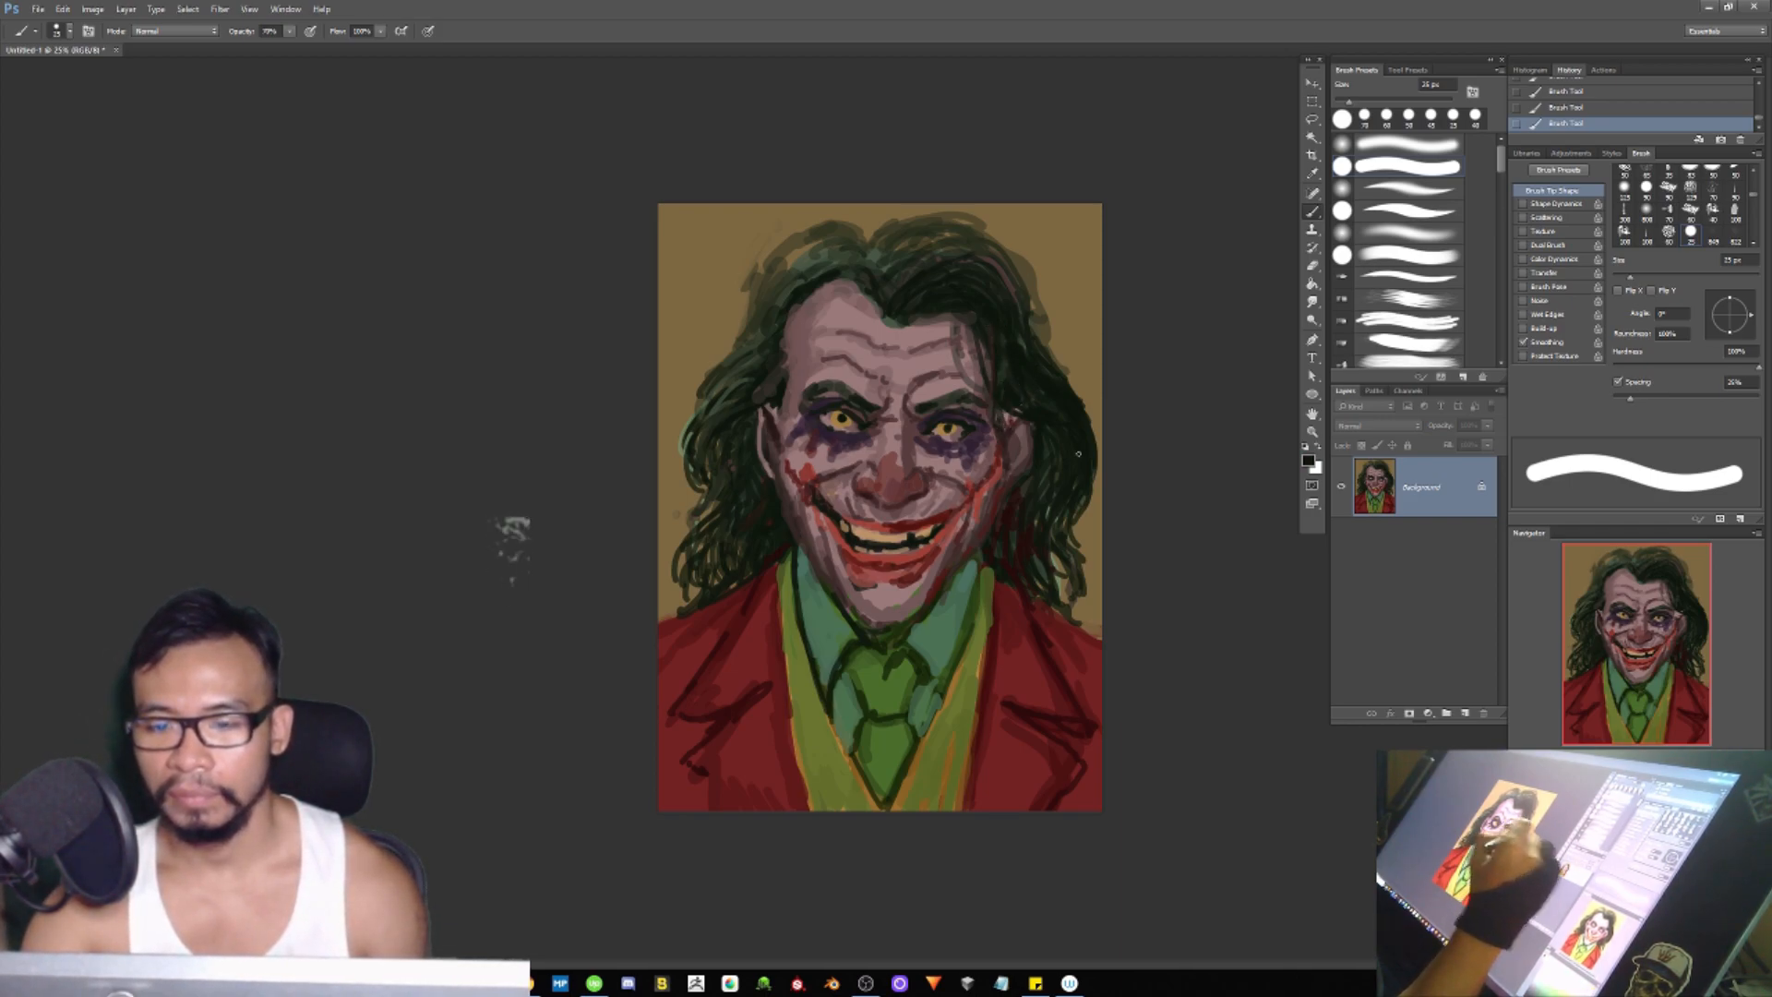
{"action": "left_click_drag", "start_coordinate": [1071, 530], "coordinate": [1084, 607]}
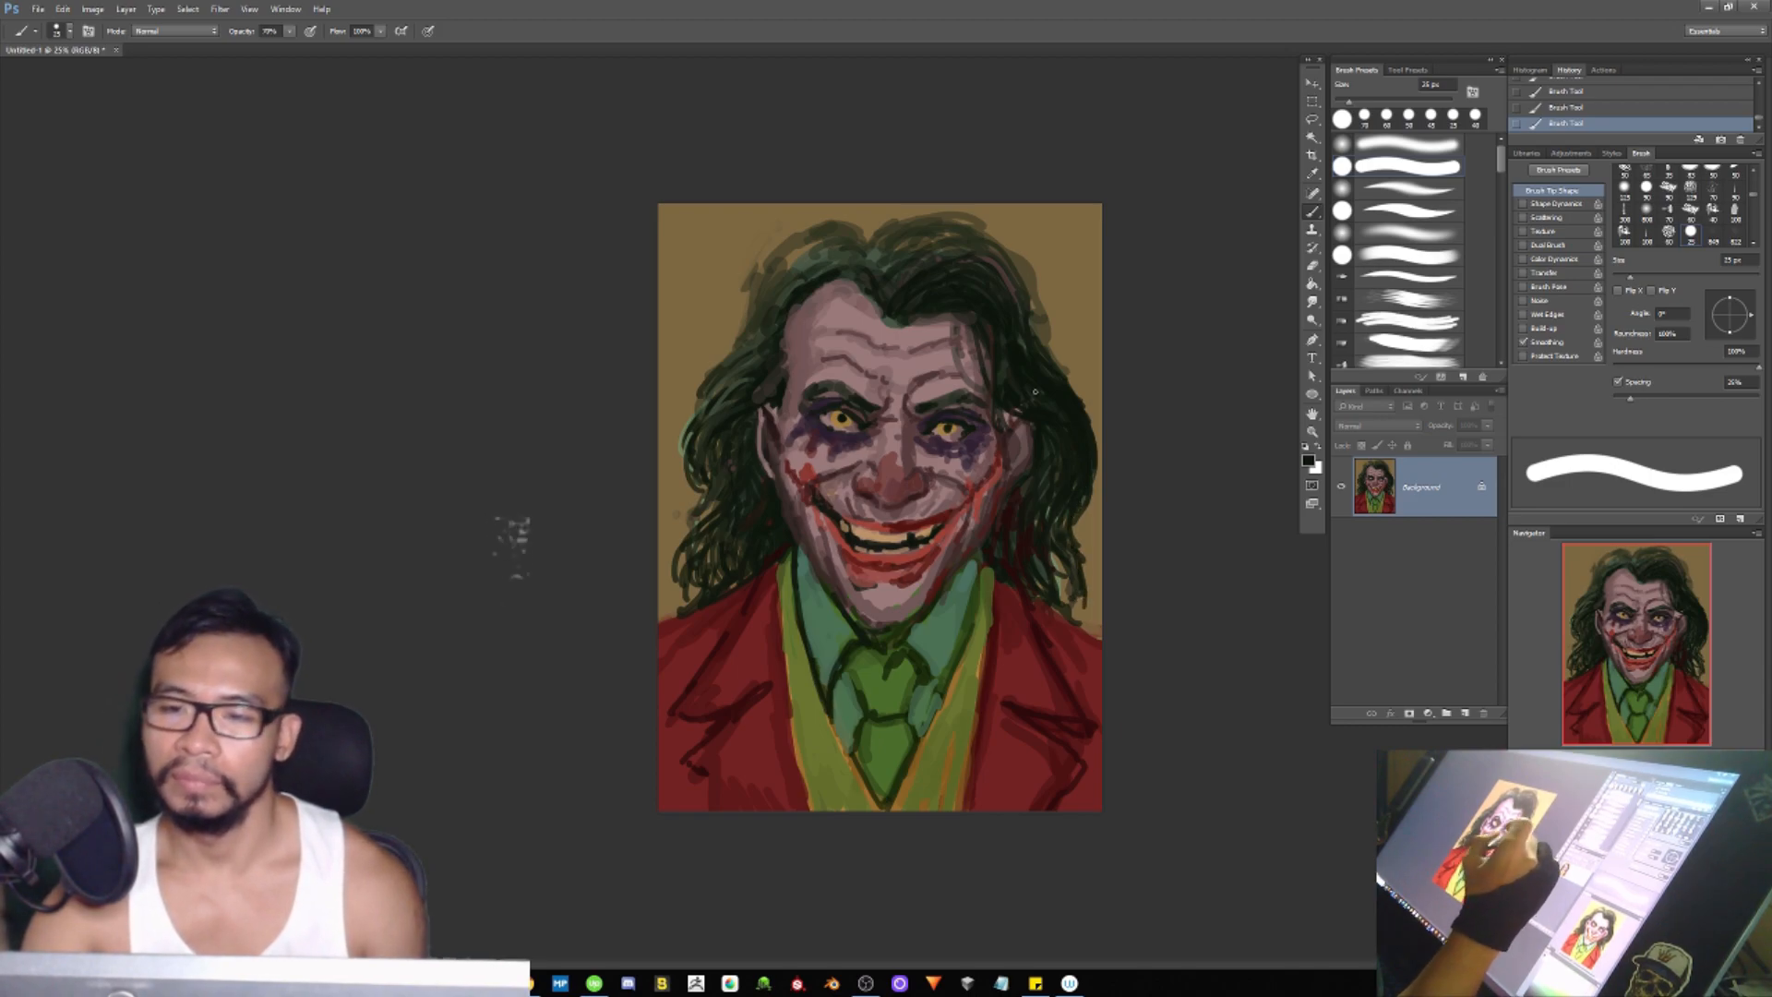
Step: Paint dark strands into the hair's upper side, and shade the jacket with a sampled dark red using a 40 px brush
{"action": "mouse_move", "coordinate": [903, 277]}
{"action": "left_mouse_down"}
{"action": "mouse_move", "coordinate": [983, 239]}
{"action": "mouse_move", "coordinate": [964, 247]}
{"action": "mouse_move", "coordinate": [1002, 264]}
{"action": "mouse_move", "coordinate": [1033, 347]}
{"action": "left_mouse_up"}
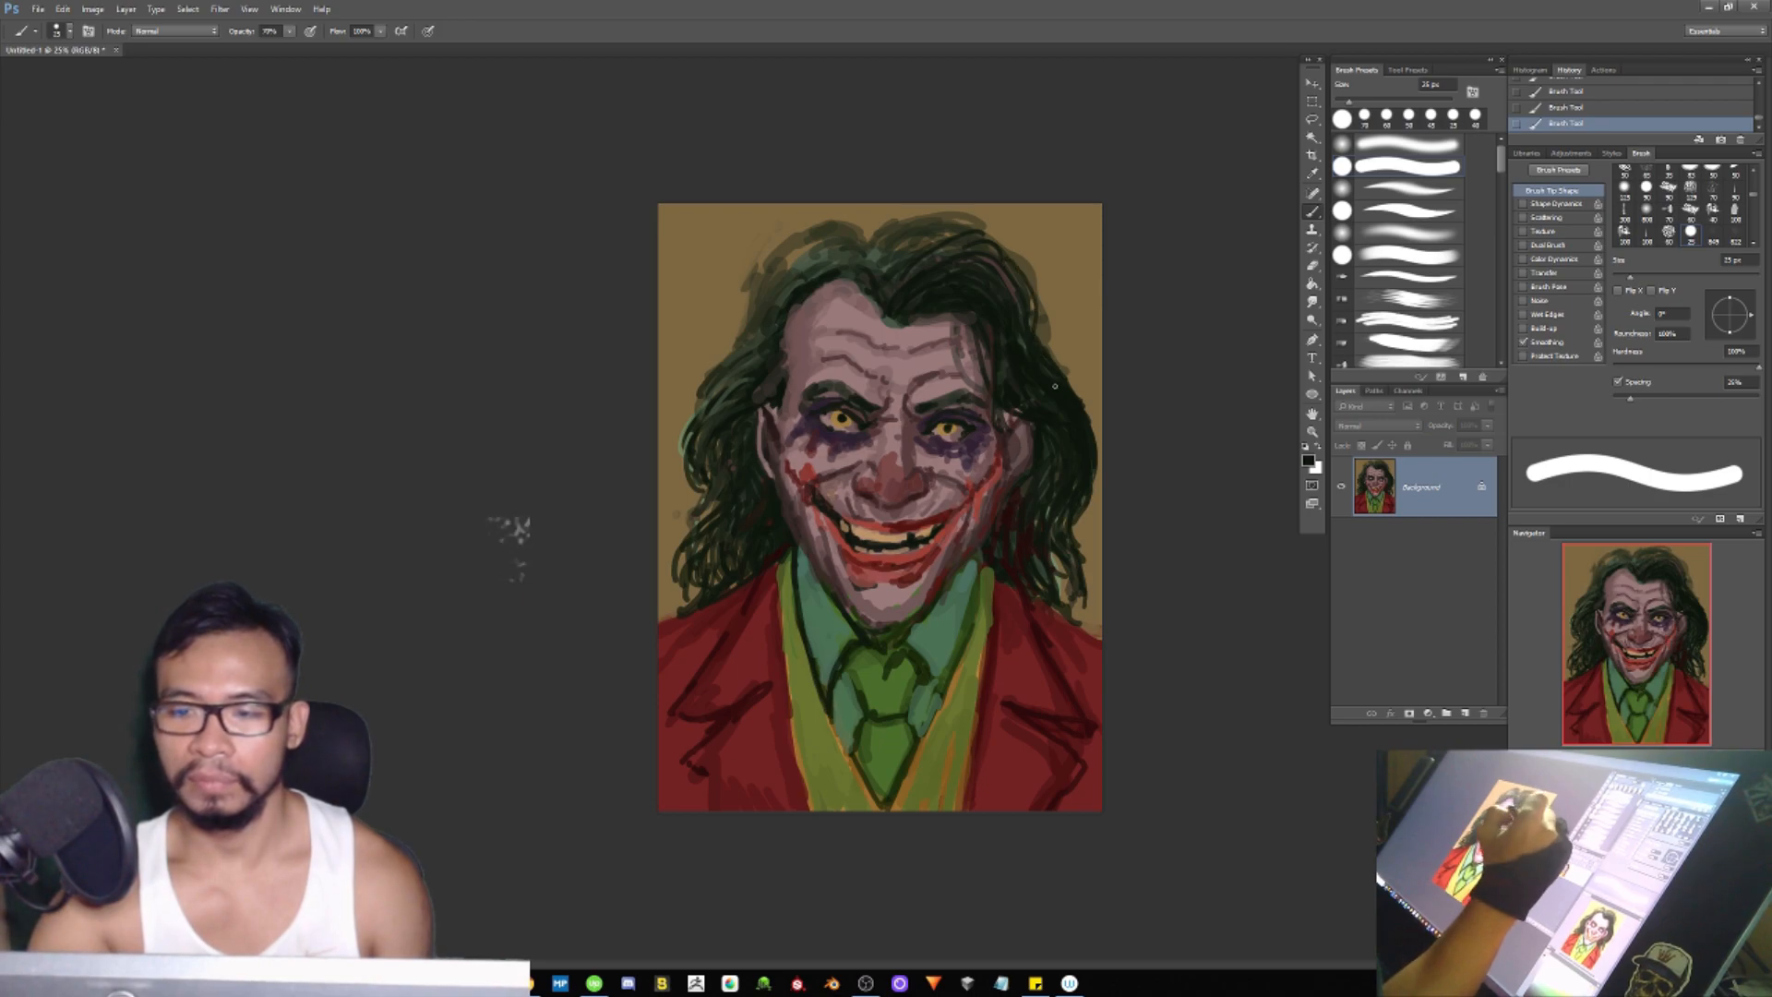
{"action": "left_click", "coordinate": [704, 685], "text": "alt"}
{"action": "key", "text": "]"}
{"action": "key", "text": "]"}
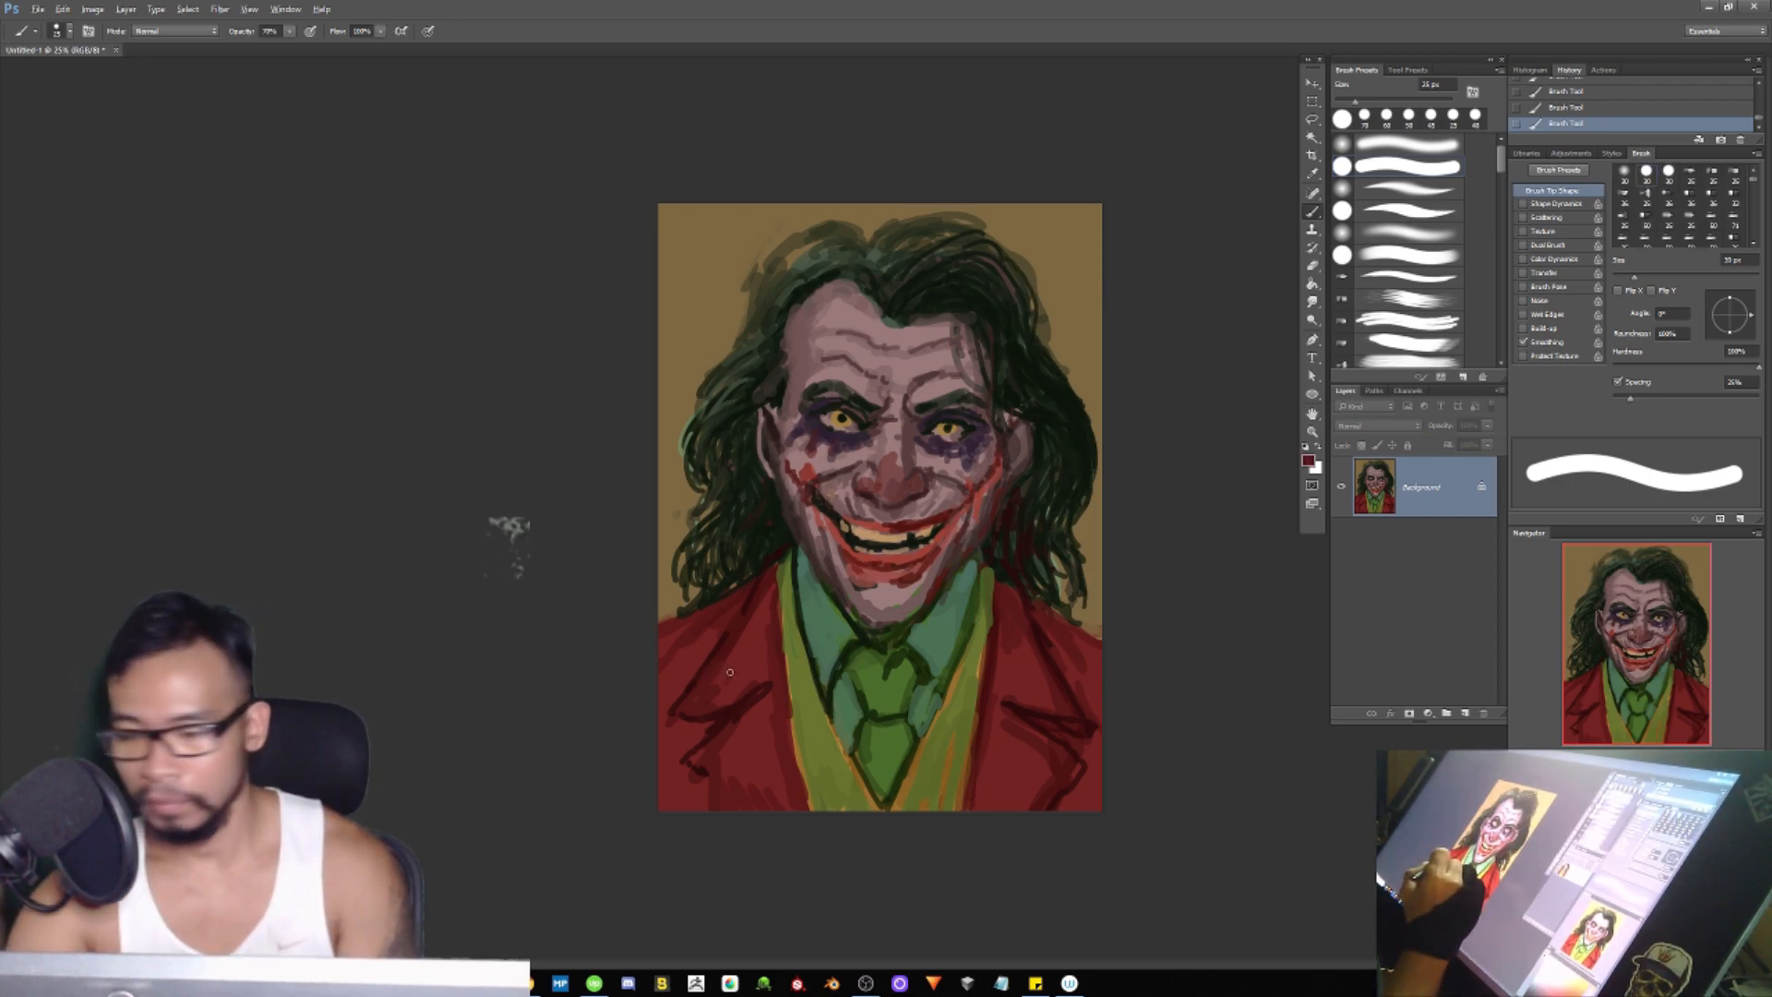
{"action": "key", "text": "bracketright"}
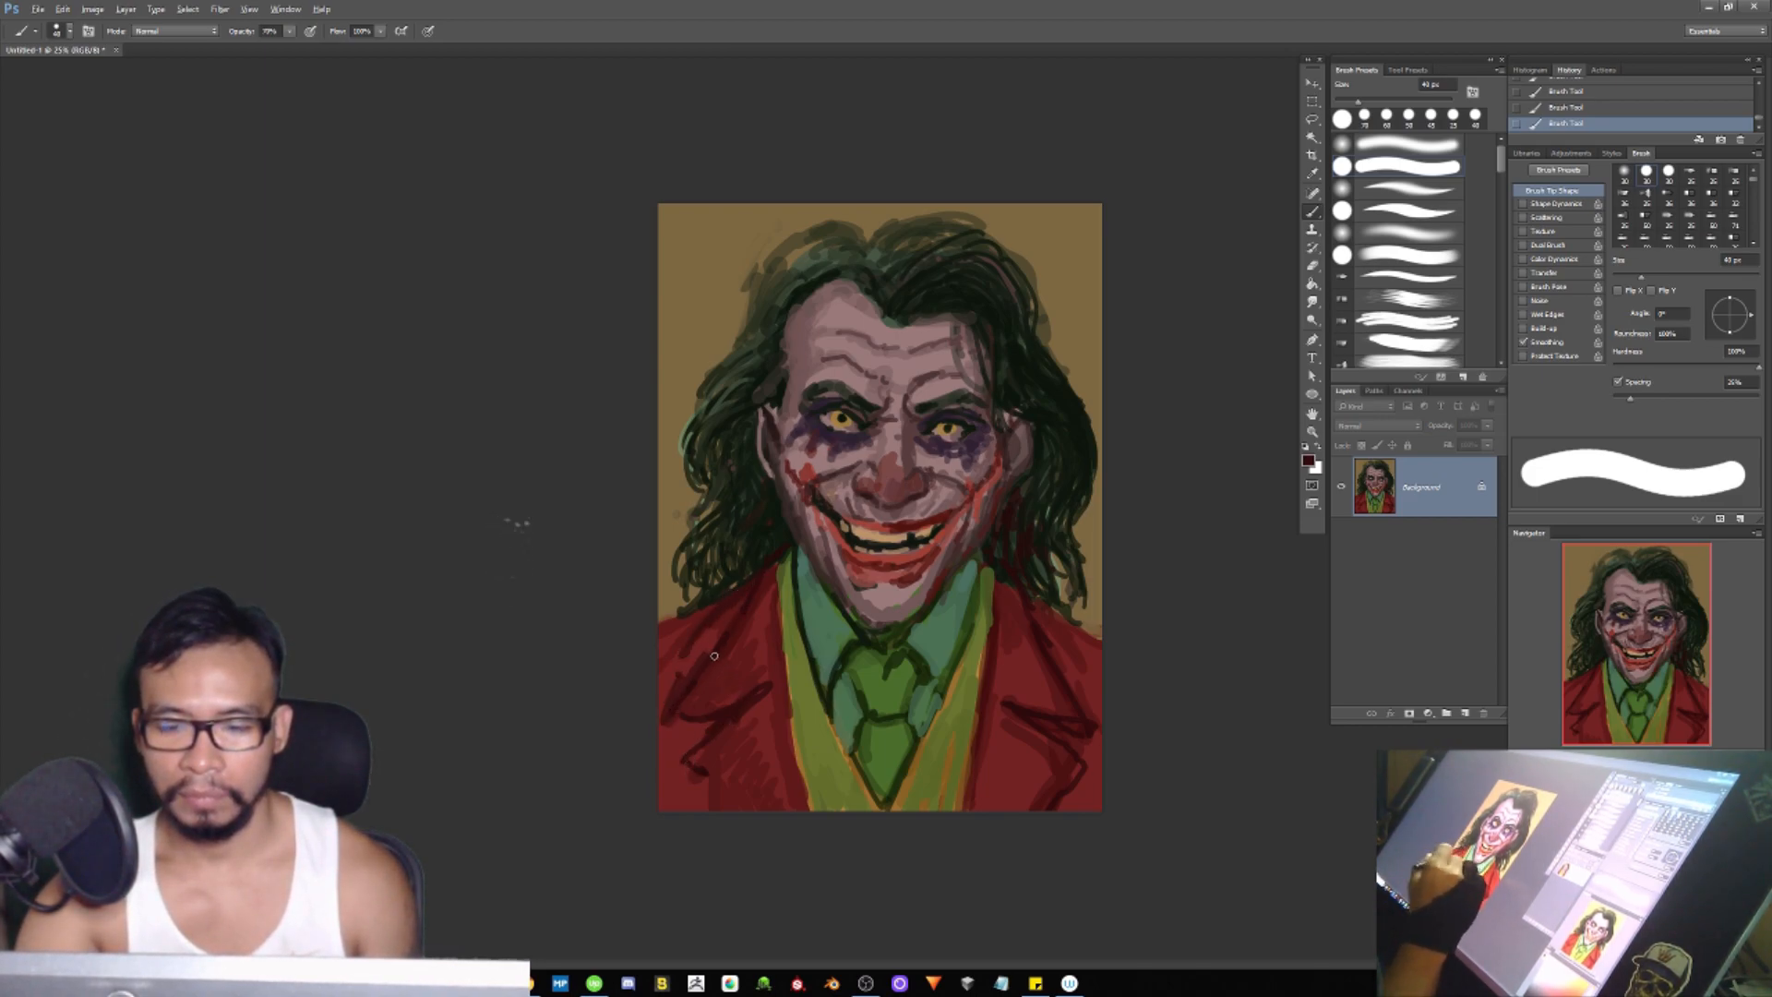
Step: Draw a scale pattern of dark green lines over the teal shirt collar with a 20 px brush
{"action": "left_click", "coordinate": [989, 598], "text": "alt"}
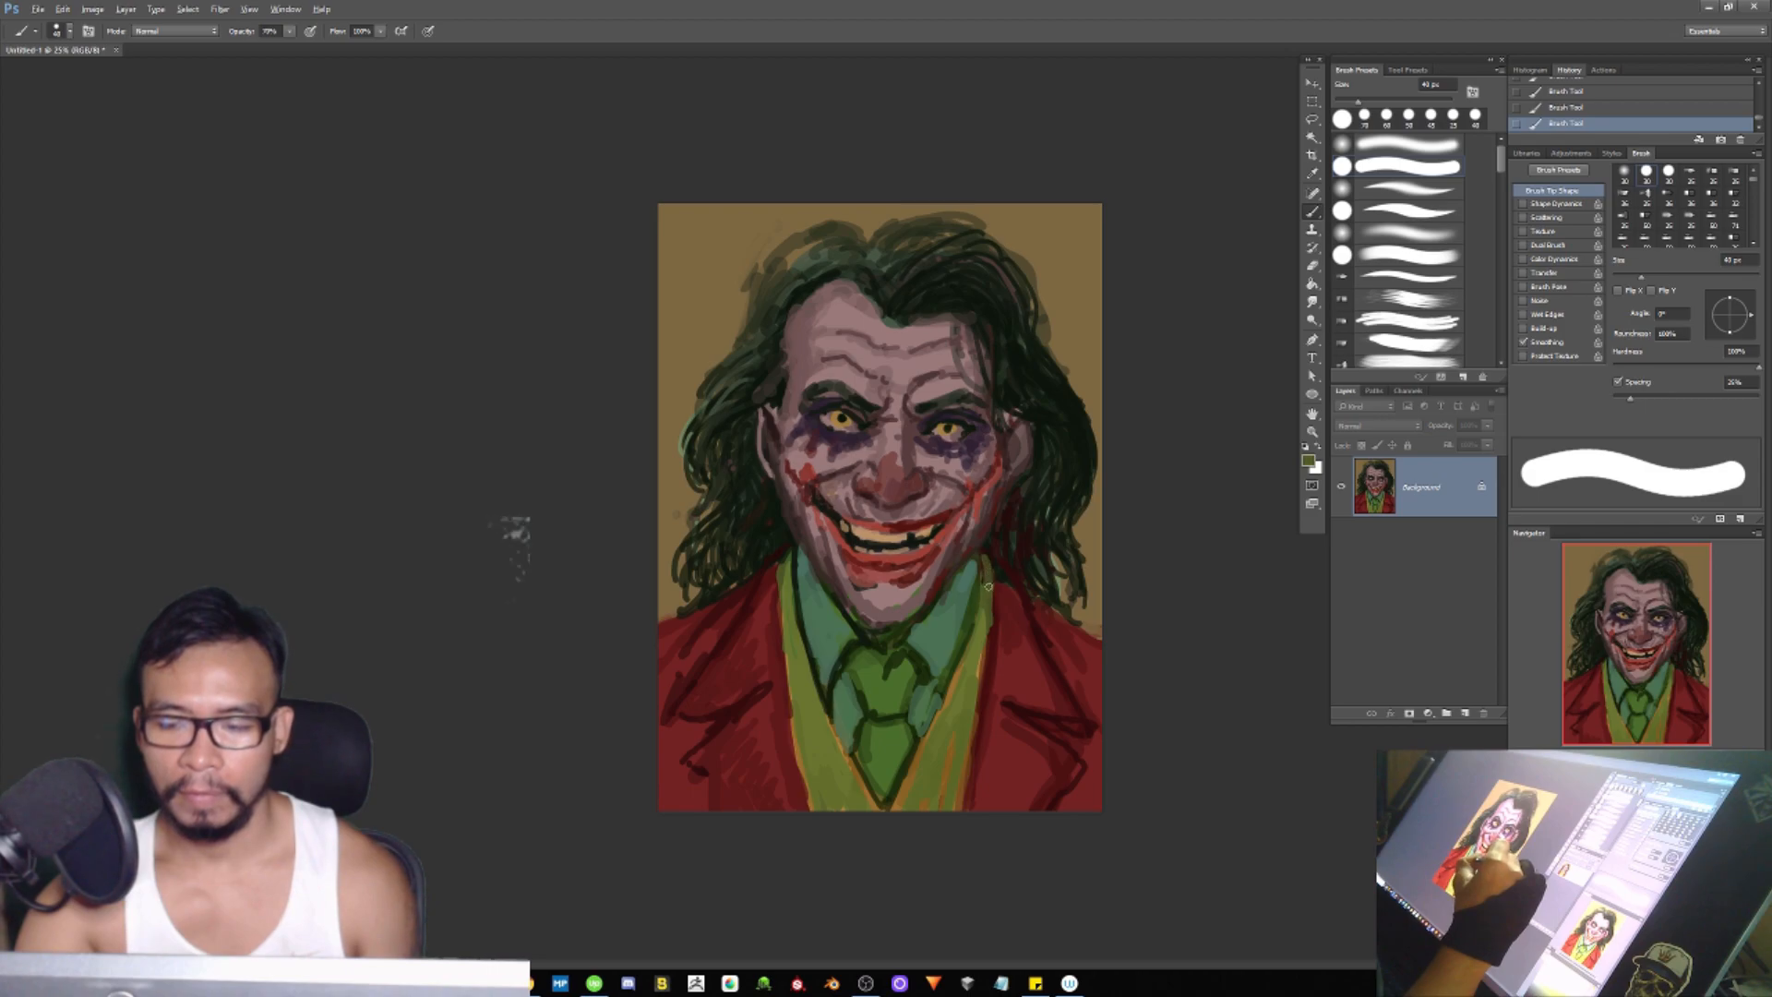
{"action": "left_click", "coordinate": [917, 651], "text": "alt"}
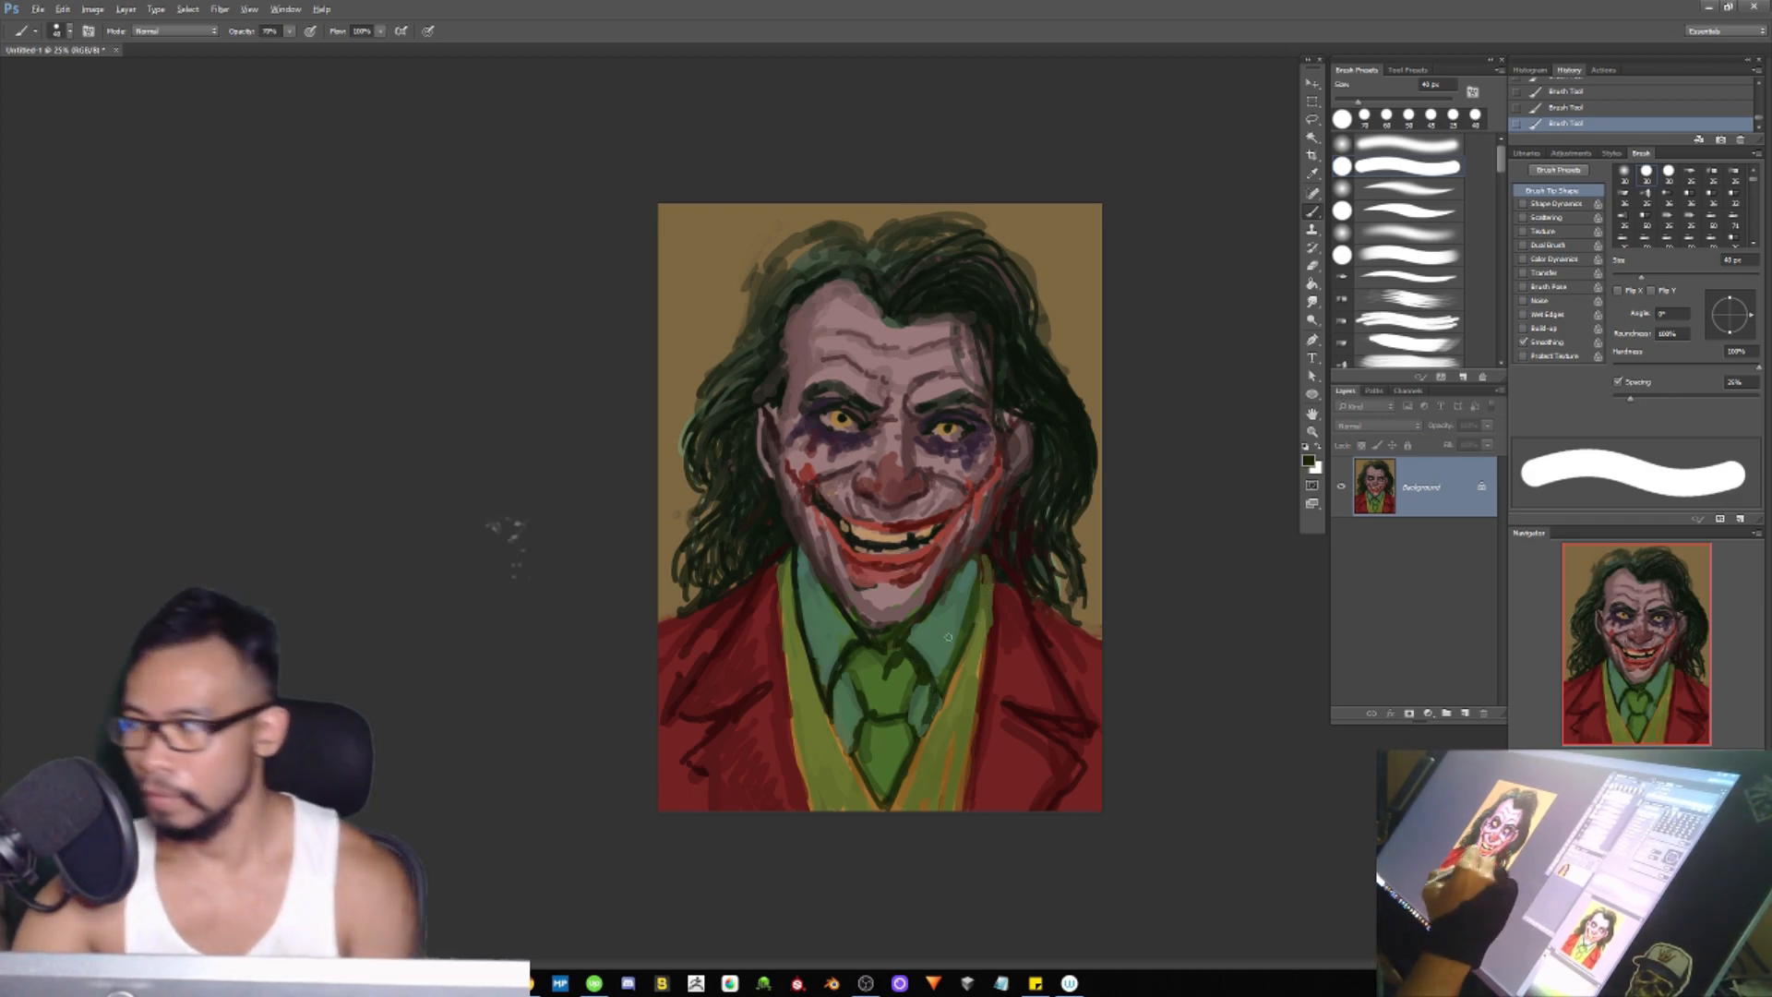
{"action": "key", "text": "bracketleft"}
{"action": "key", "text": "bracketleft"}
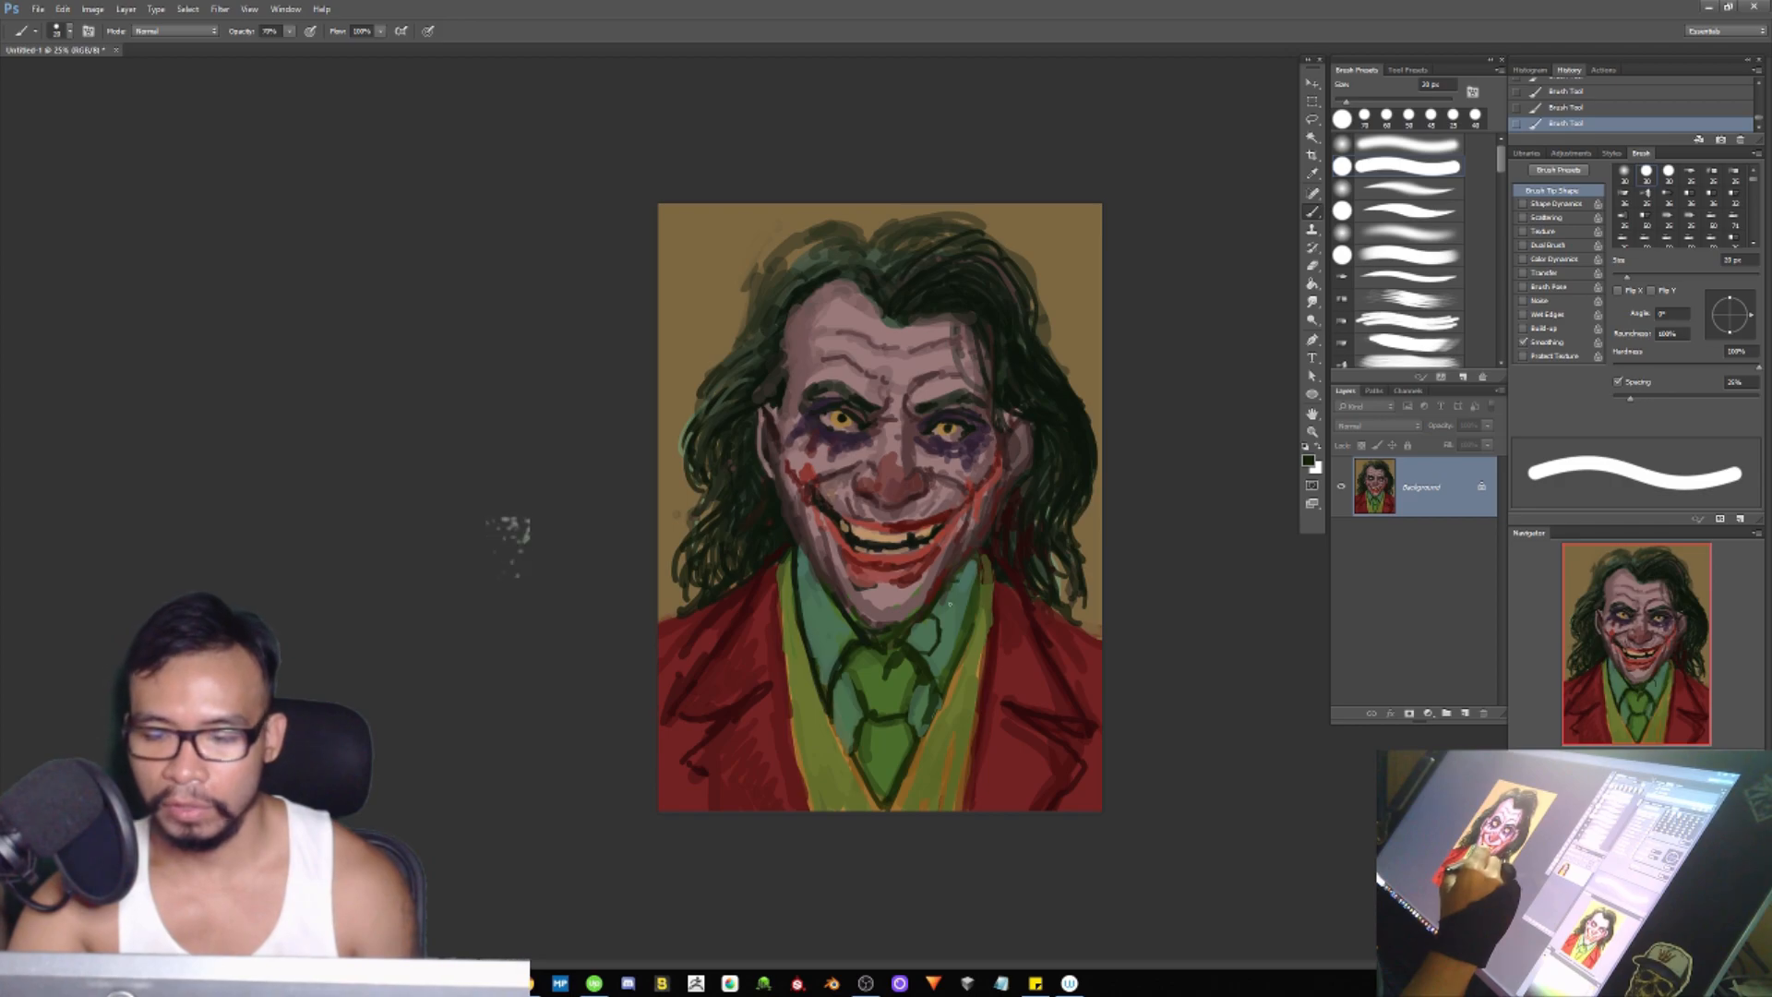
{"action": "left_click_drag", "start_coordinate": [962, 608], "coordinate": [964, 606]}
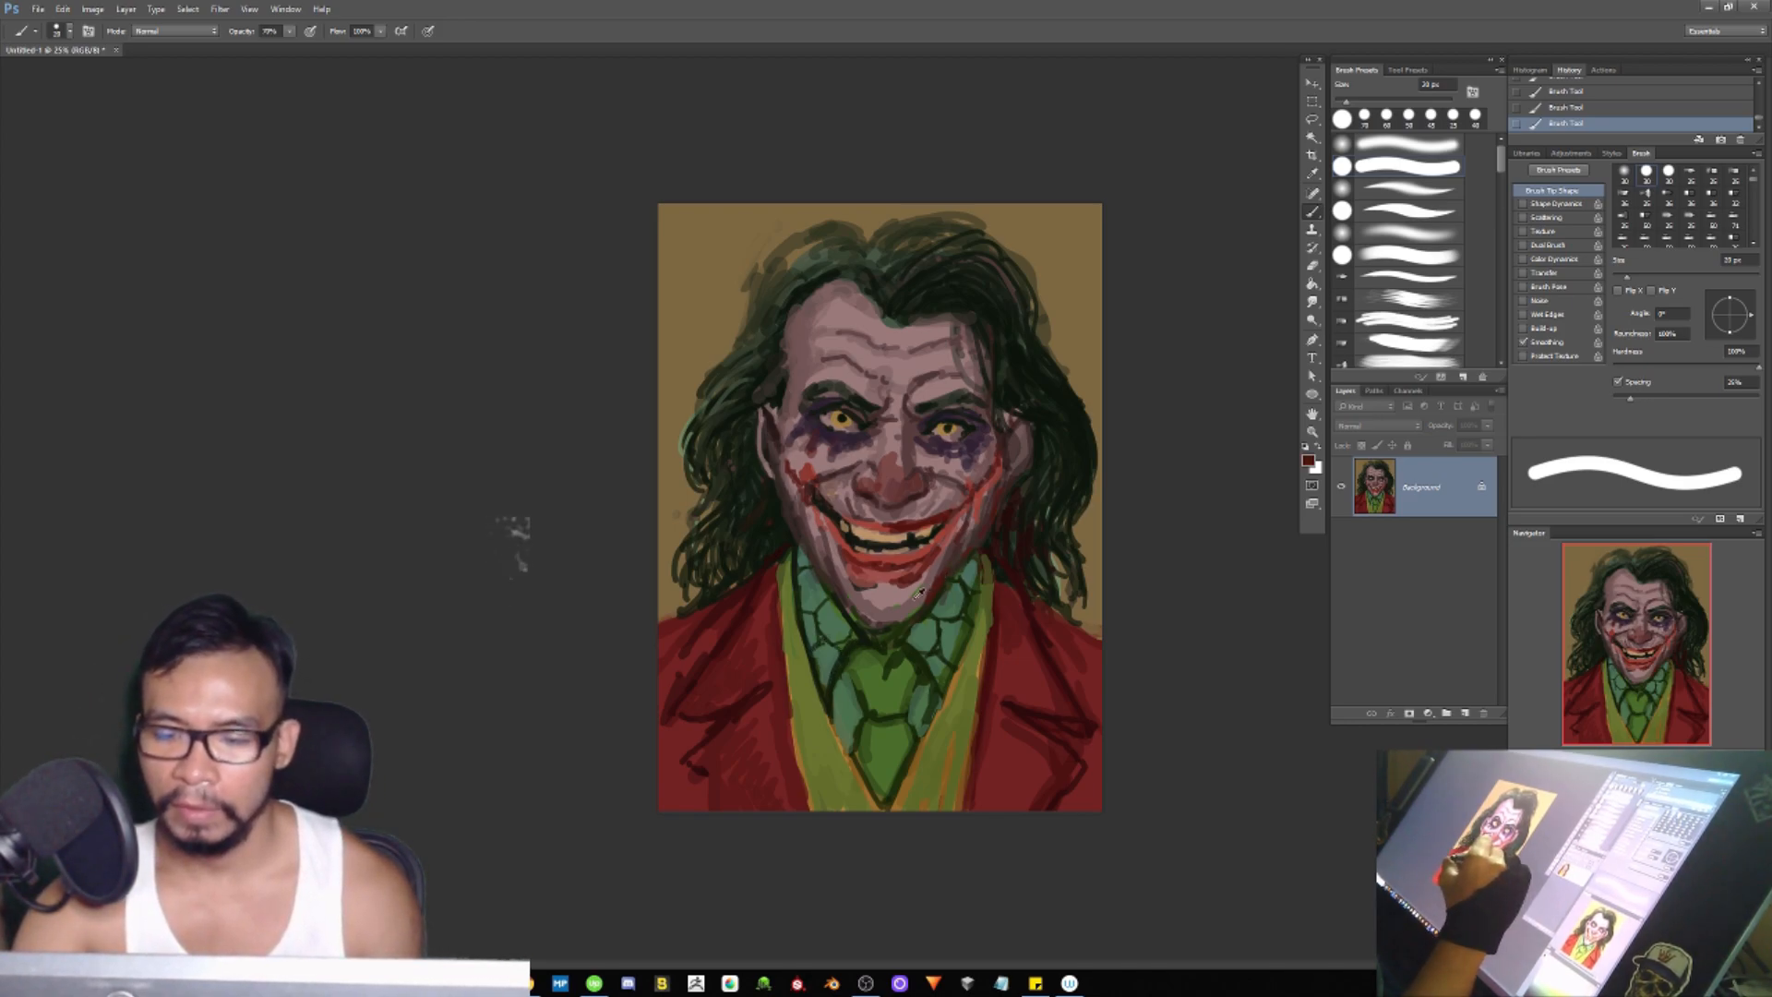
Step: Refine the chin's lower edge and jaw shadow with sampled dark tones, using a 25 px brush
{"action": "left_click_drag", "start_coordinate": [857, 614], "coordinate": [901, 620]}
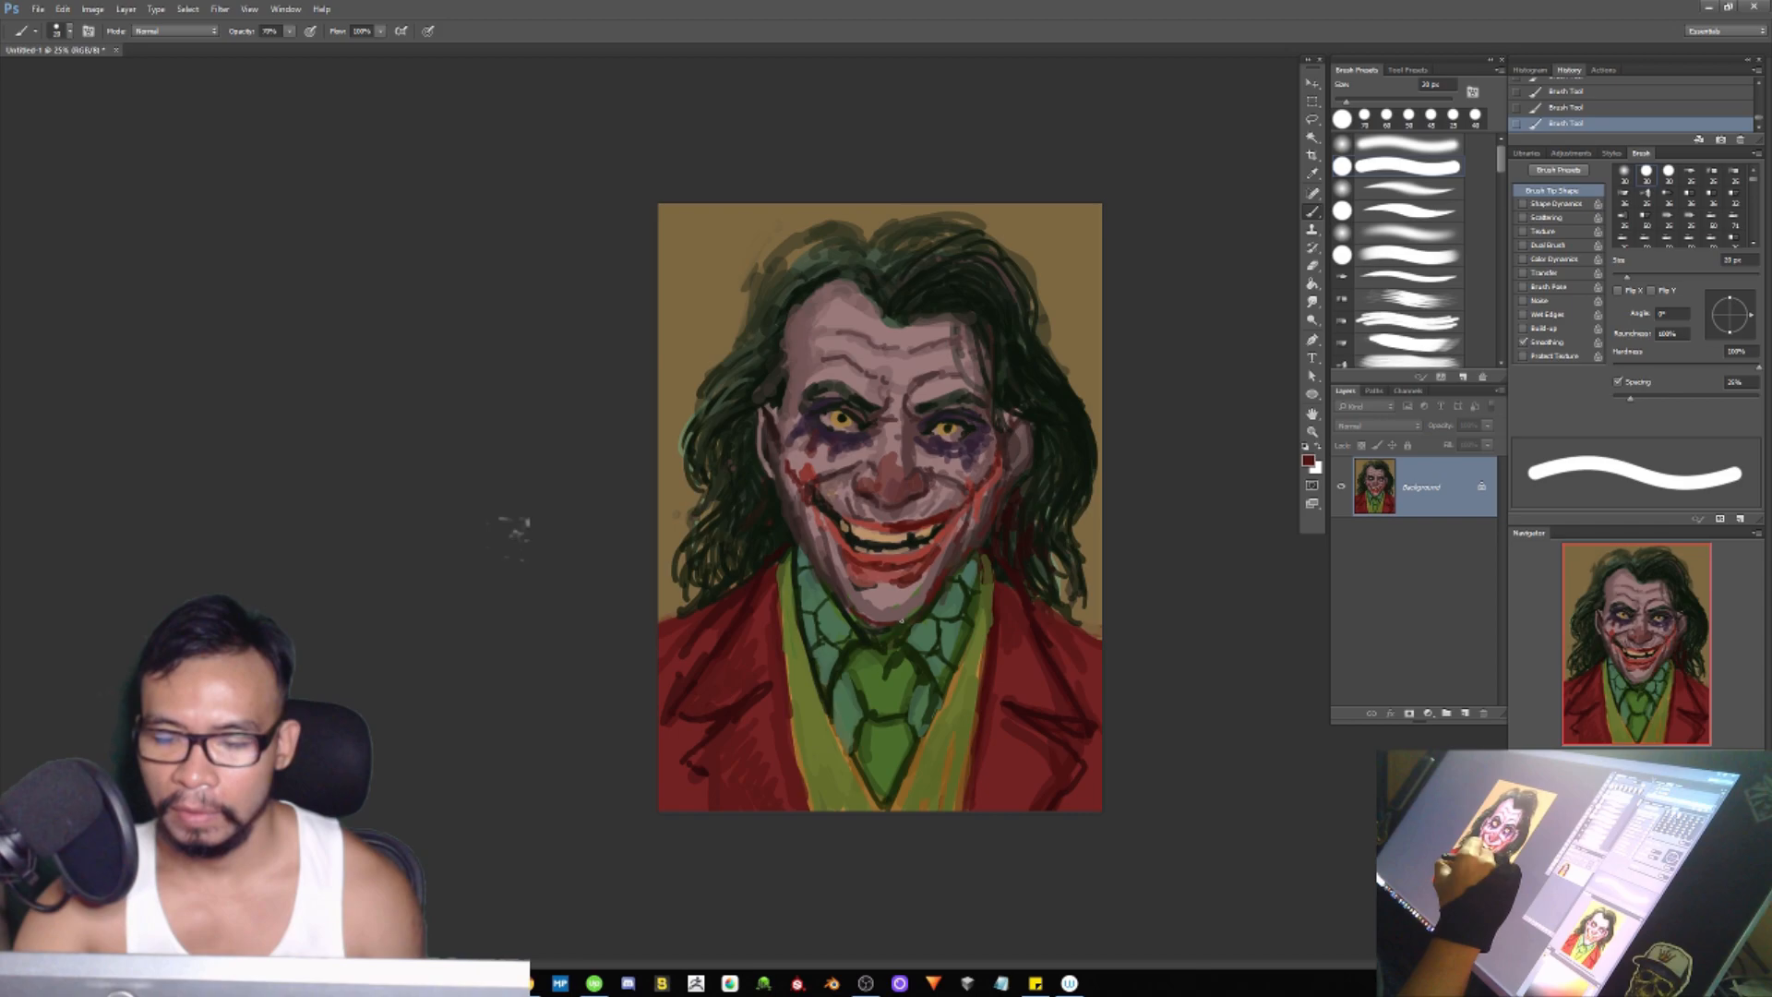
{"action": "left_click", "coordinate": [840, 574], "text": "alt"}
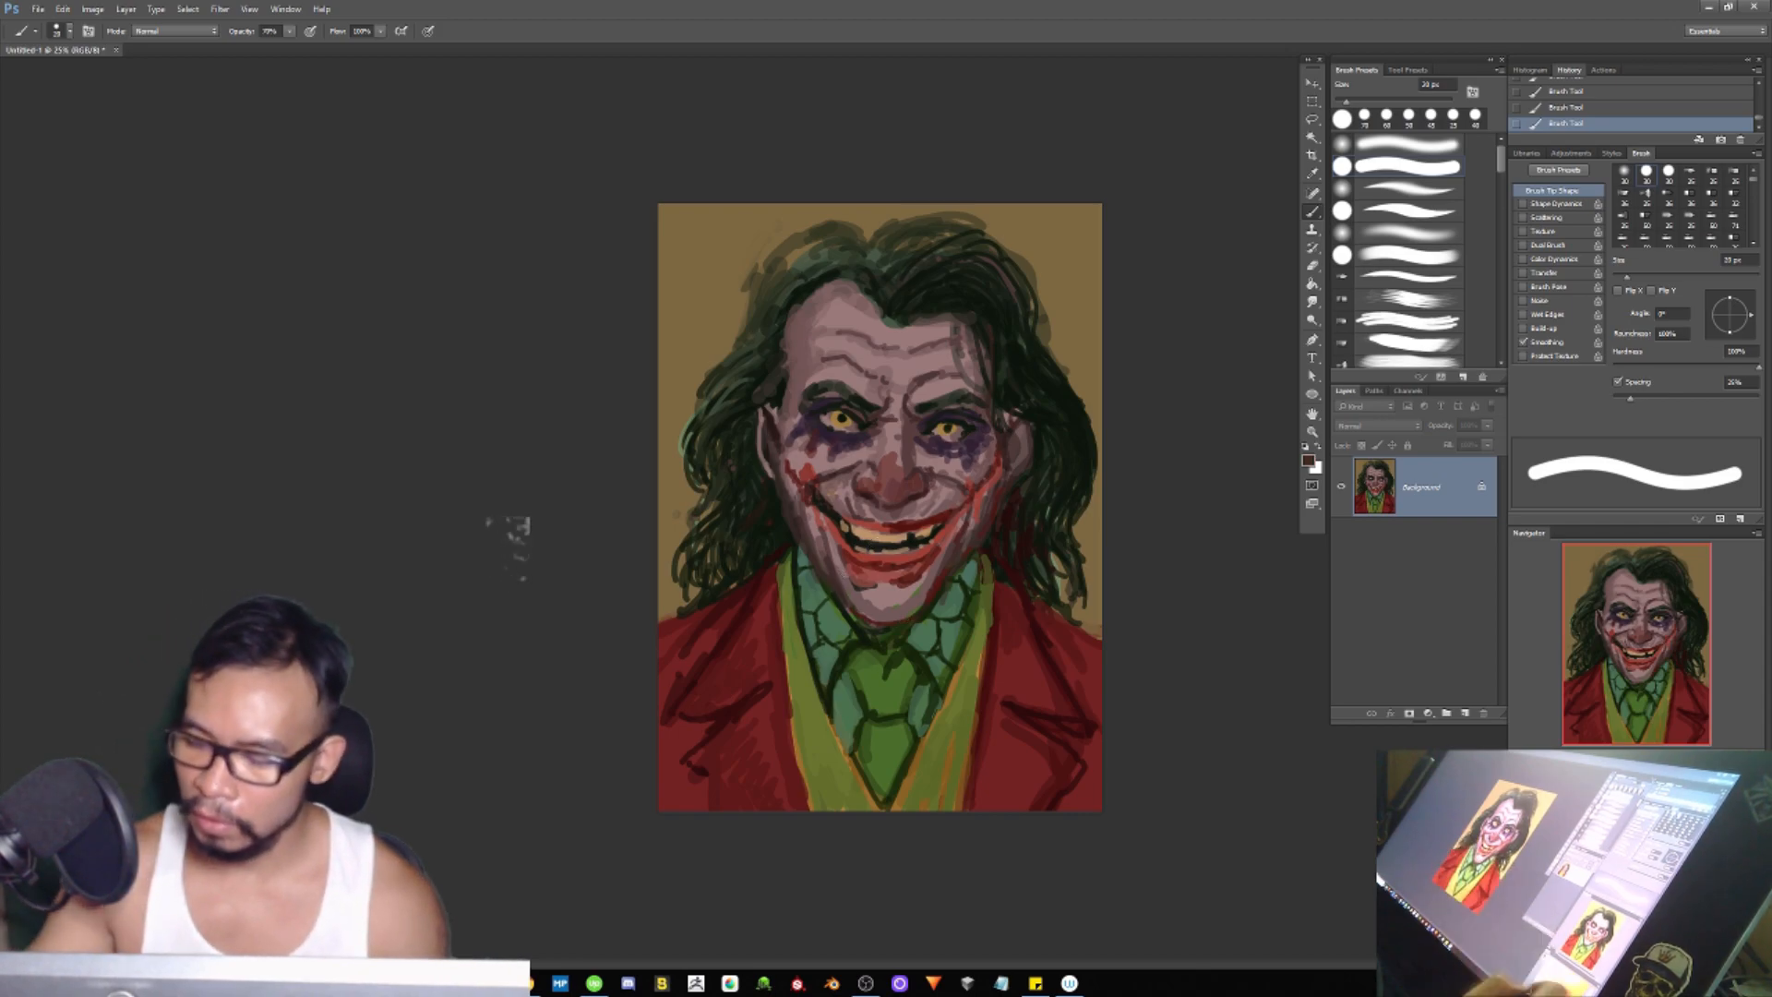
{"action": "left_click", "coordinate": [844, 595], "text": "alt"}
{"action": "key", "text": "bracketright"}
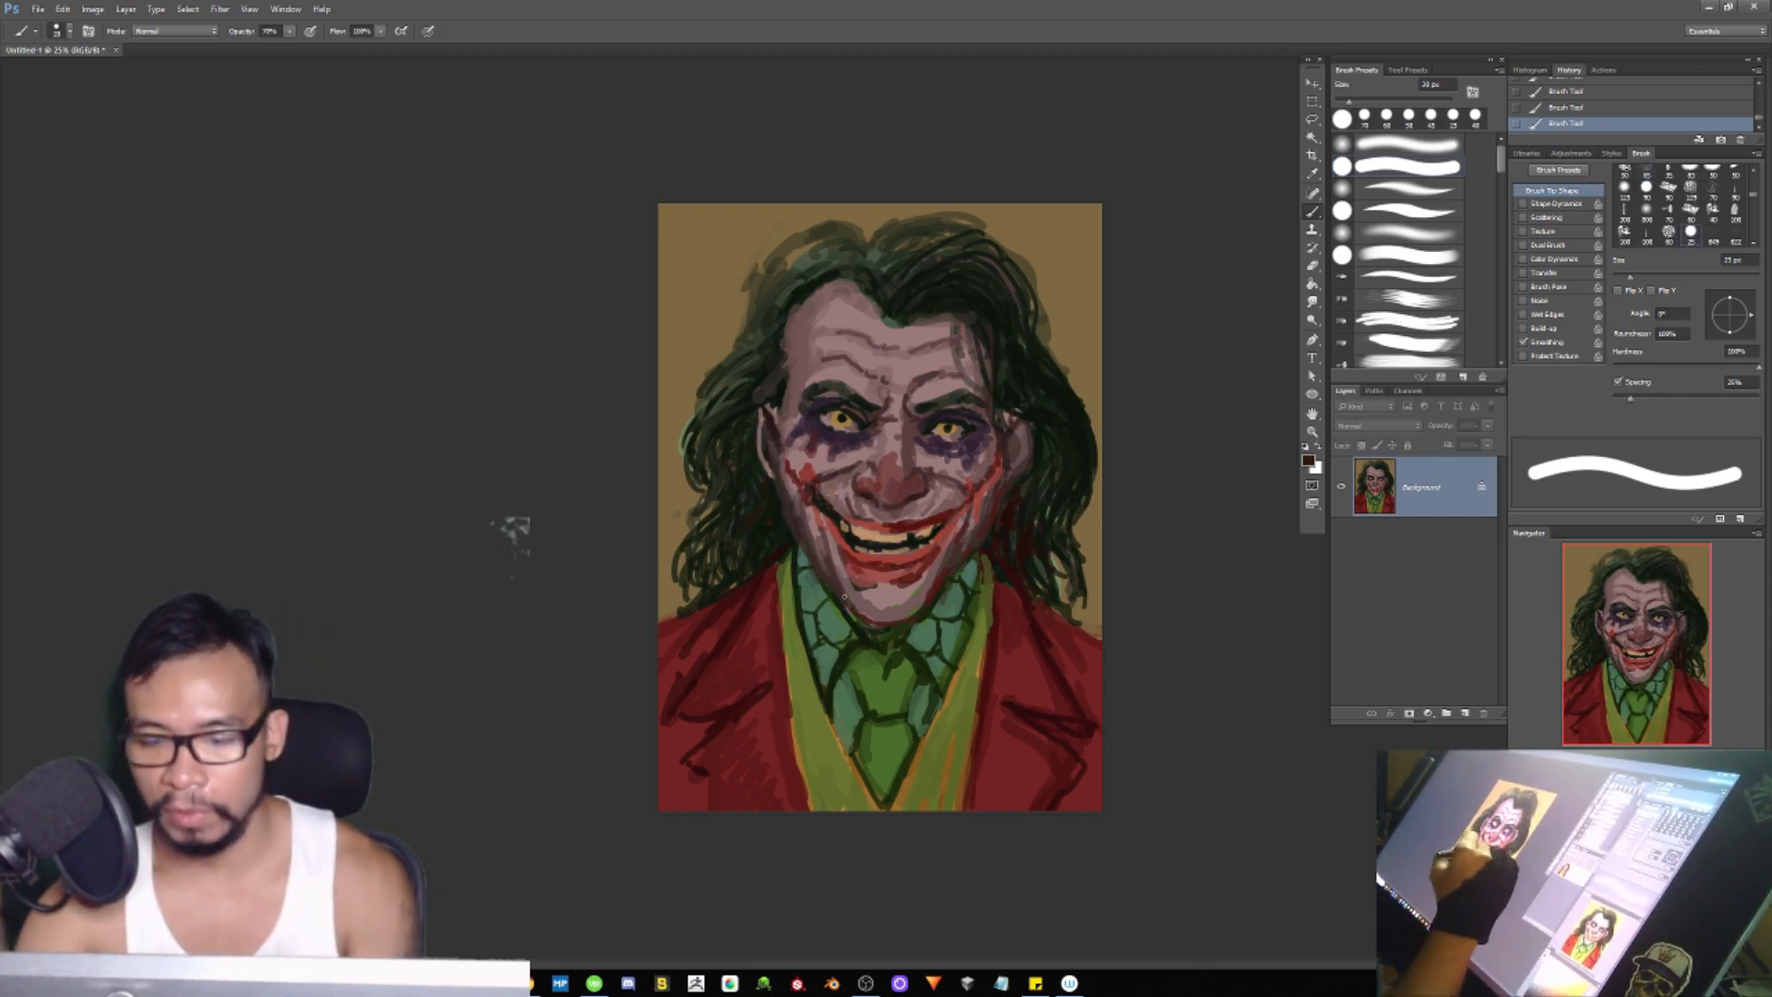
{"action": "key", "text": "bracketright"}
{"action": "left_click", "coordinate": [881, 632], "text": "alt"}
{"action": "key", "text": "bracketleft"}
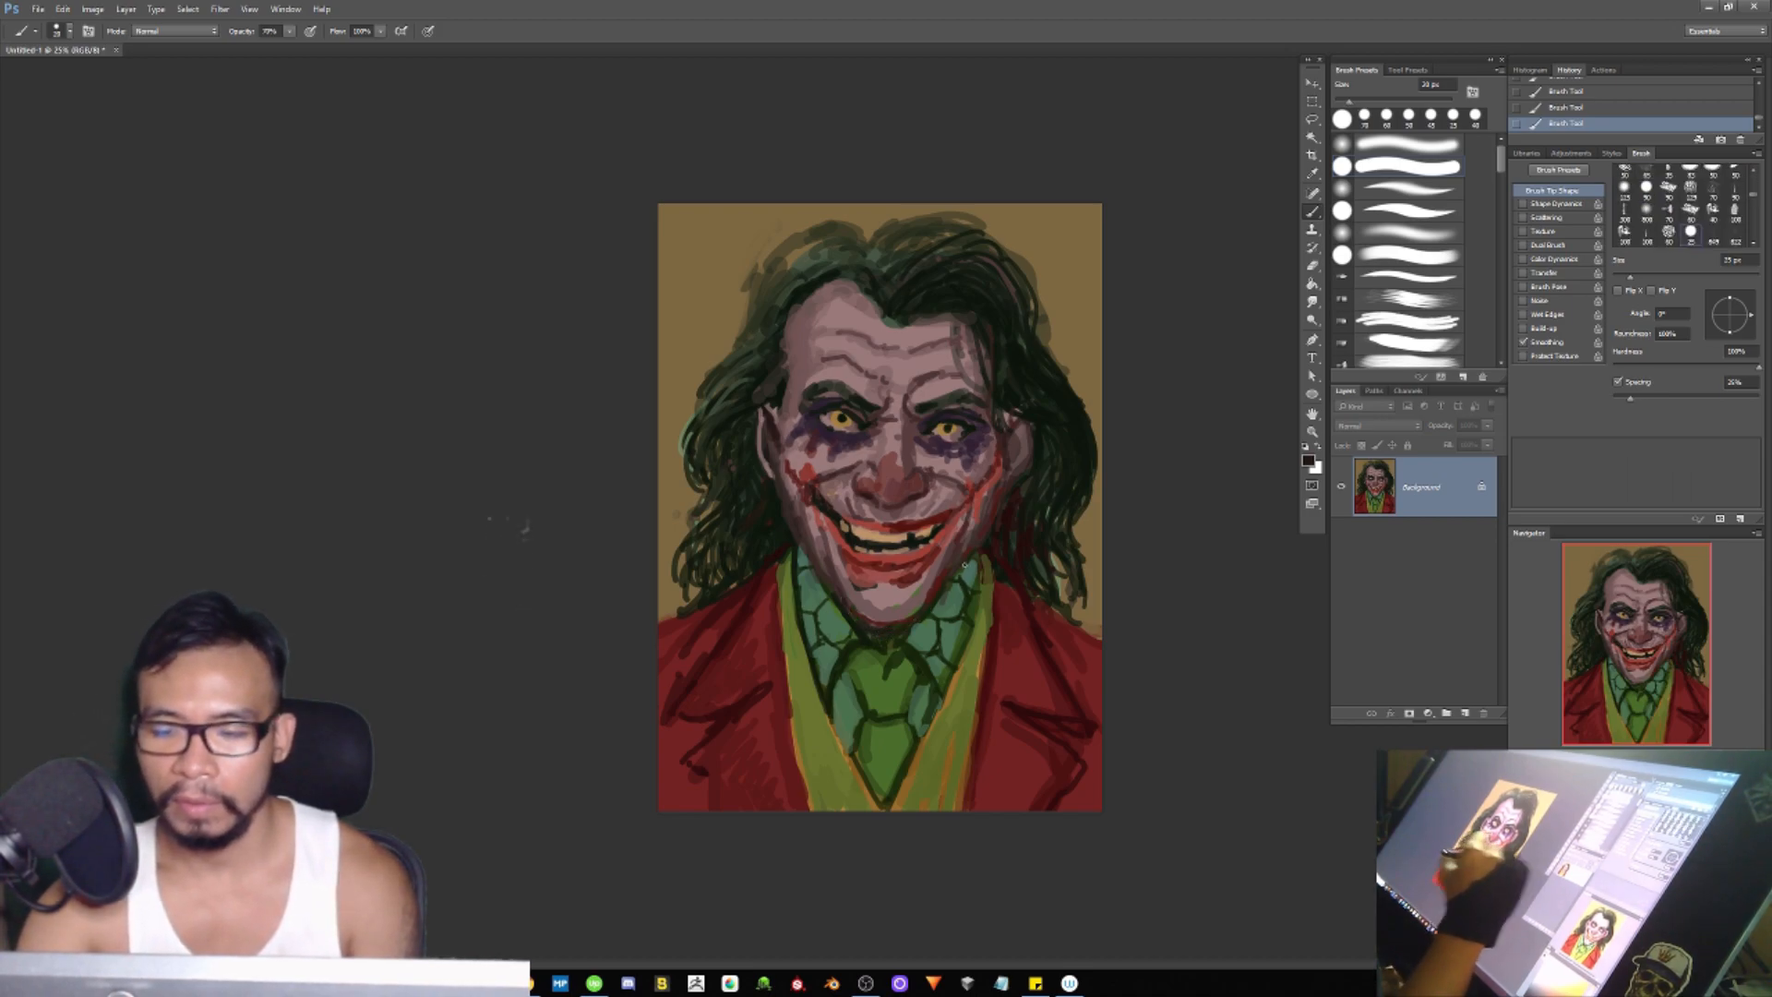
{"action": "key", "text": "bracketright"}
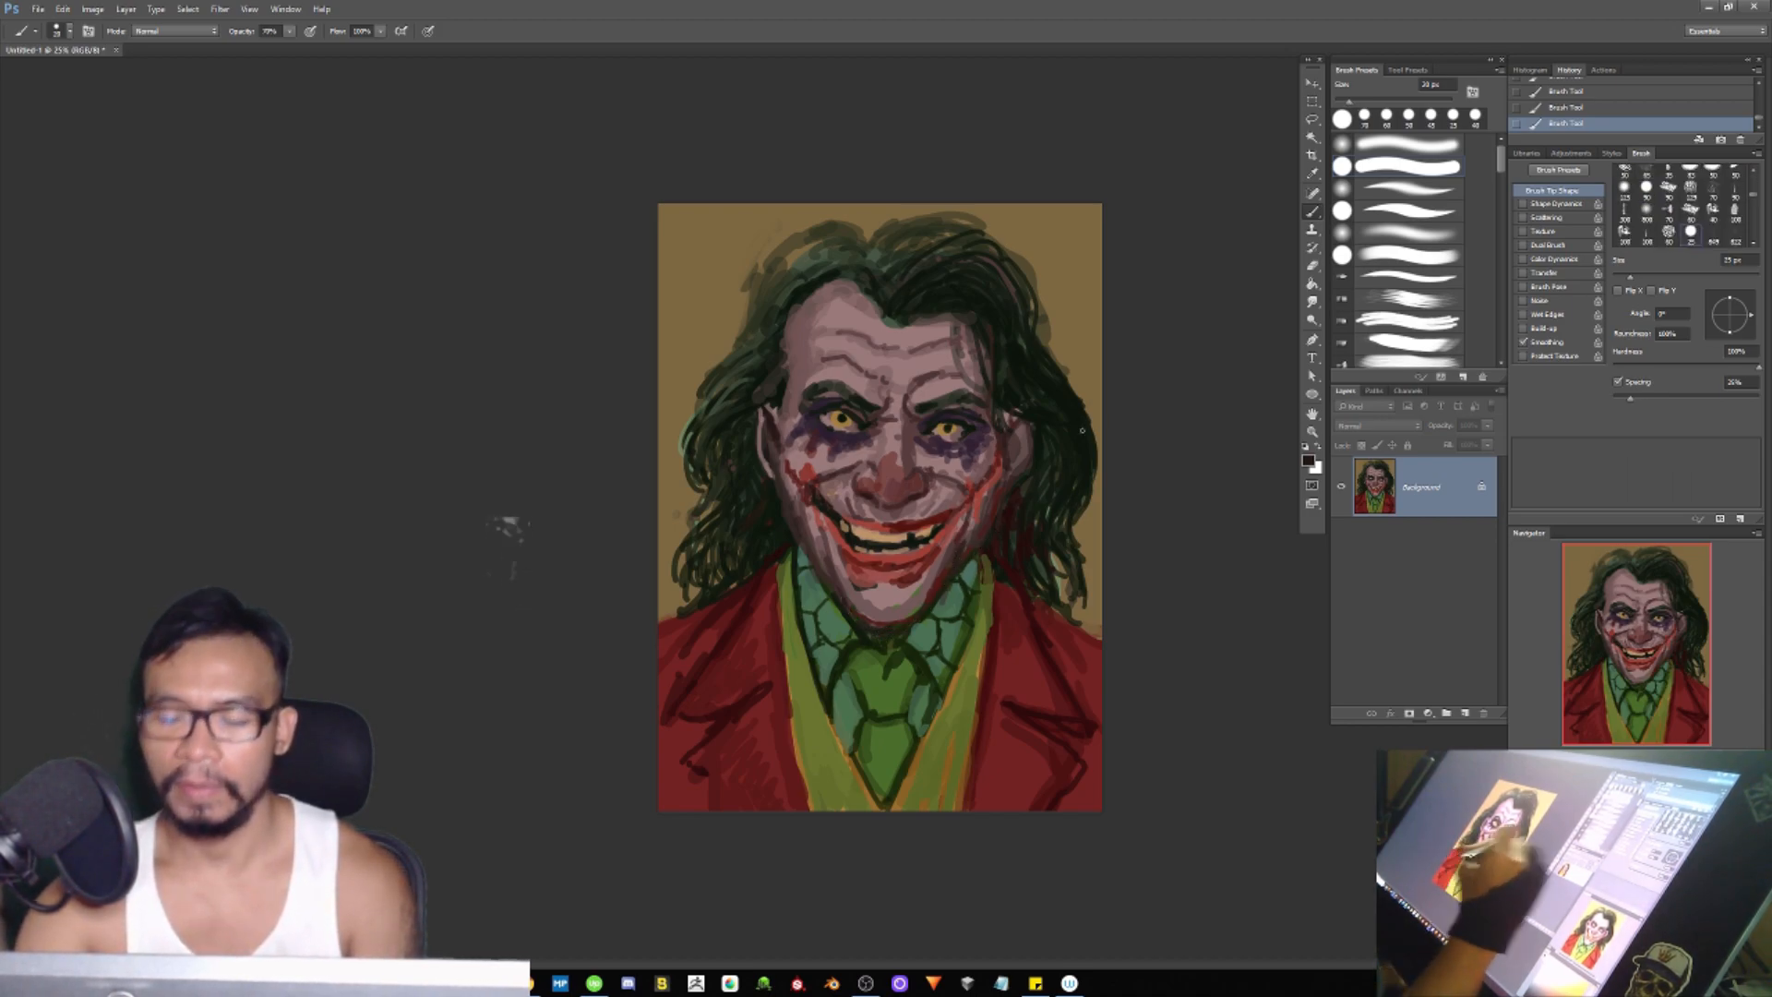
Step: Add thin strands in a sampled dark hair colour along the outer edge of the long hair
{"action": "left_click", "coordinate": [1087, 479], "text": "alt"}
{"action": "left_click_drag", "start_coordinate": [1081, 523], "coordinate": [1086, 575]}
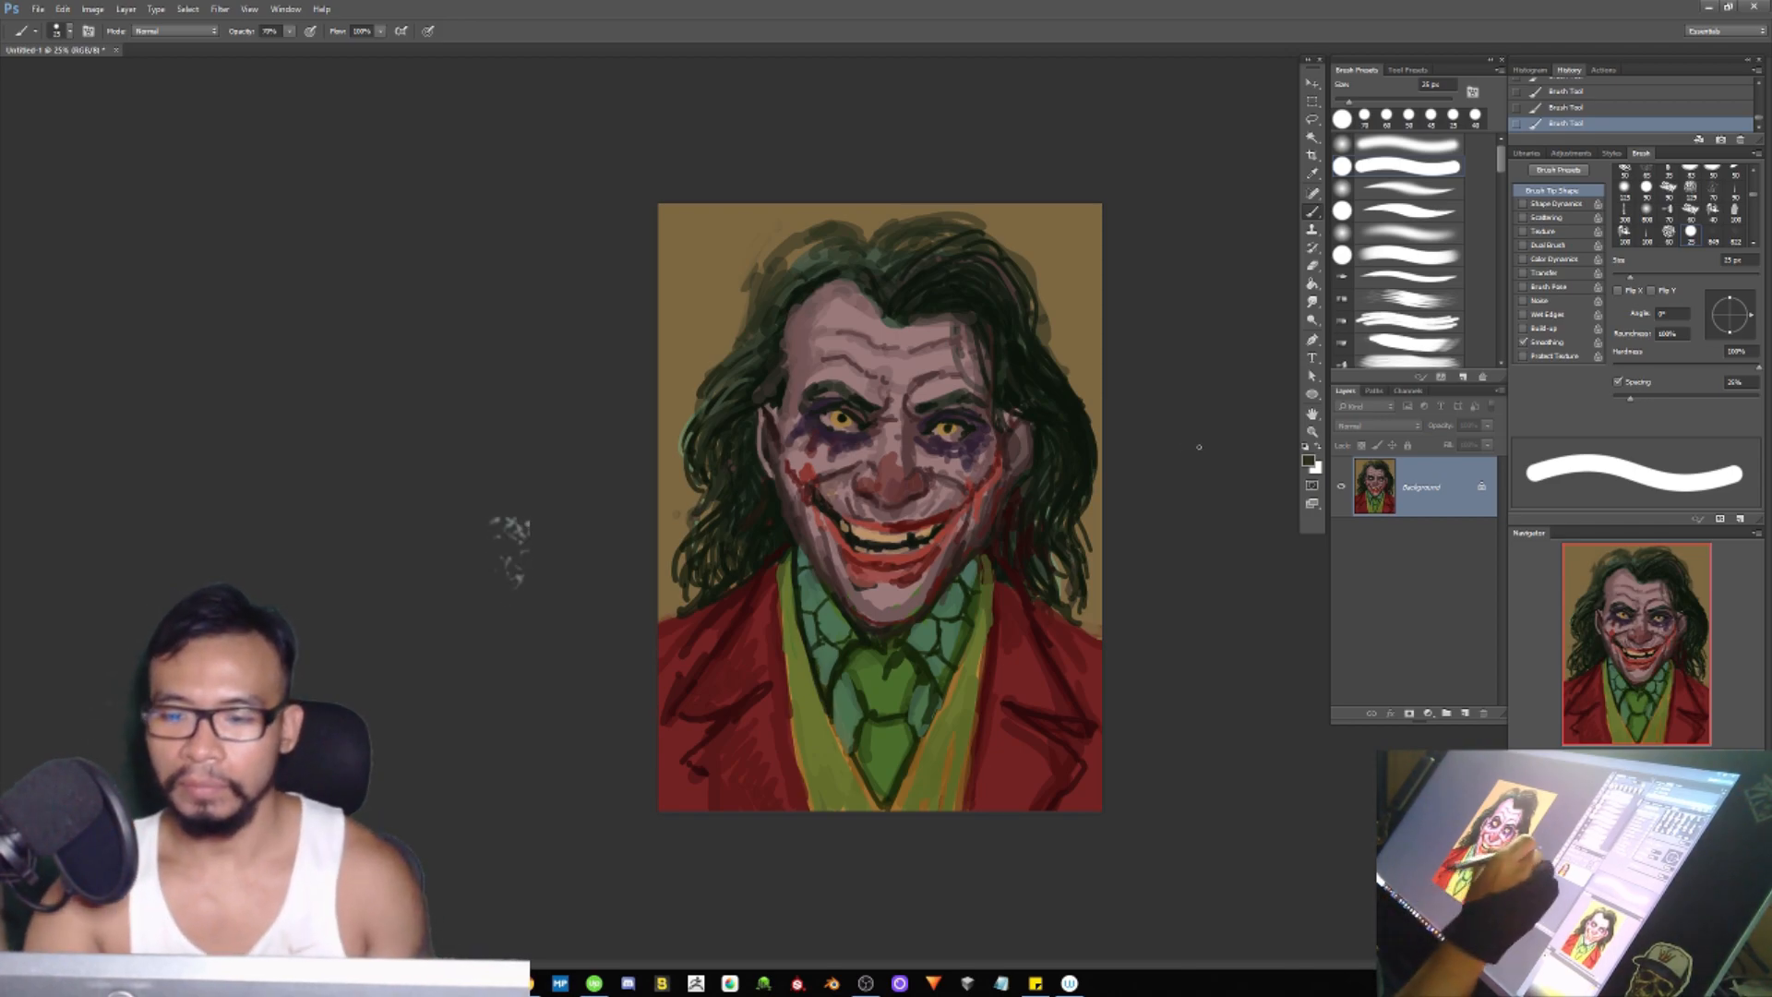
{"action": "left_click", "coordinate": [945, 572], "text": "alt"}
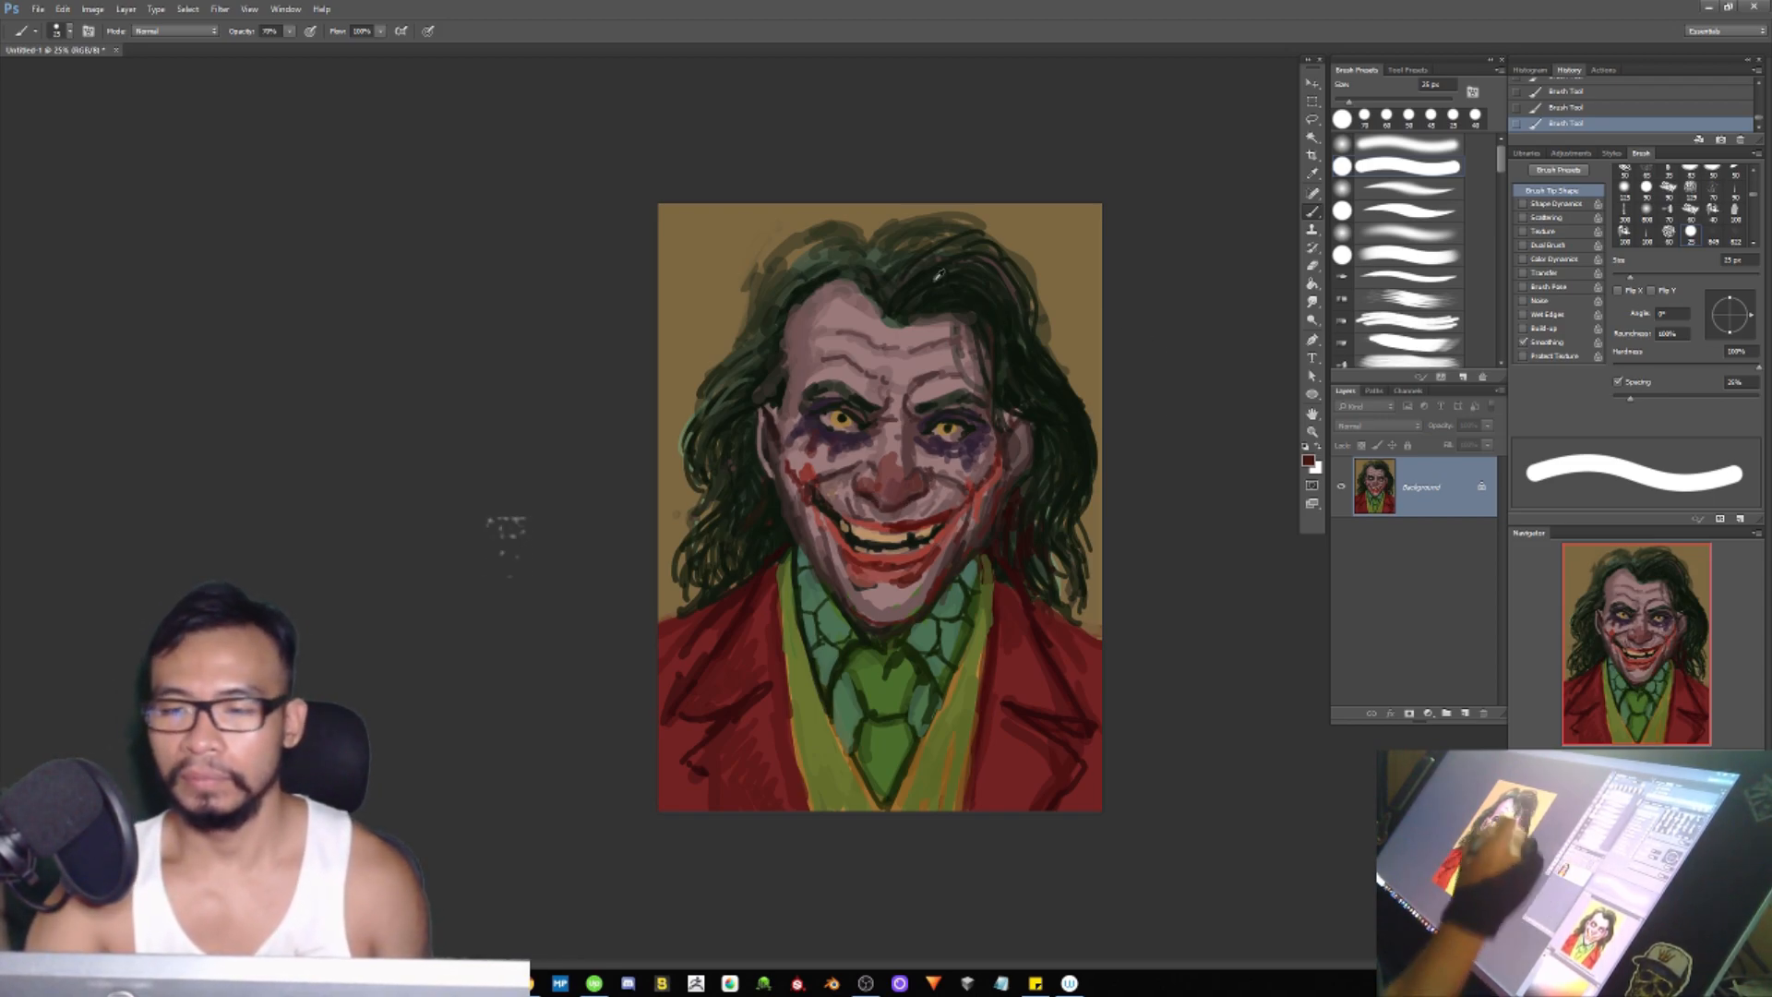
Step: Paint light grey-green highlight strands across both sides of the top of the hair with a 20 px brush
{"action": "left_click", "coordinate": [906, 260], "text": "alt"}
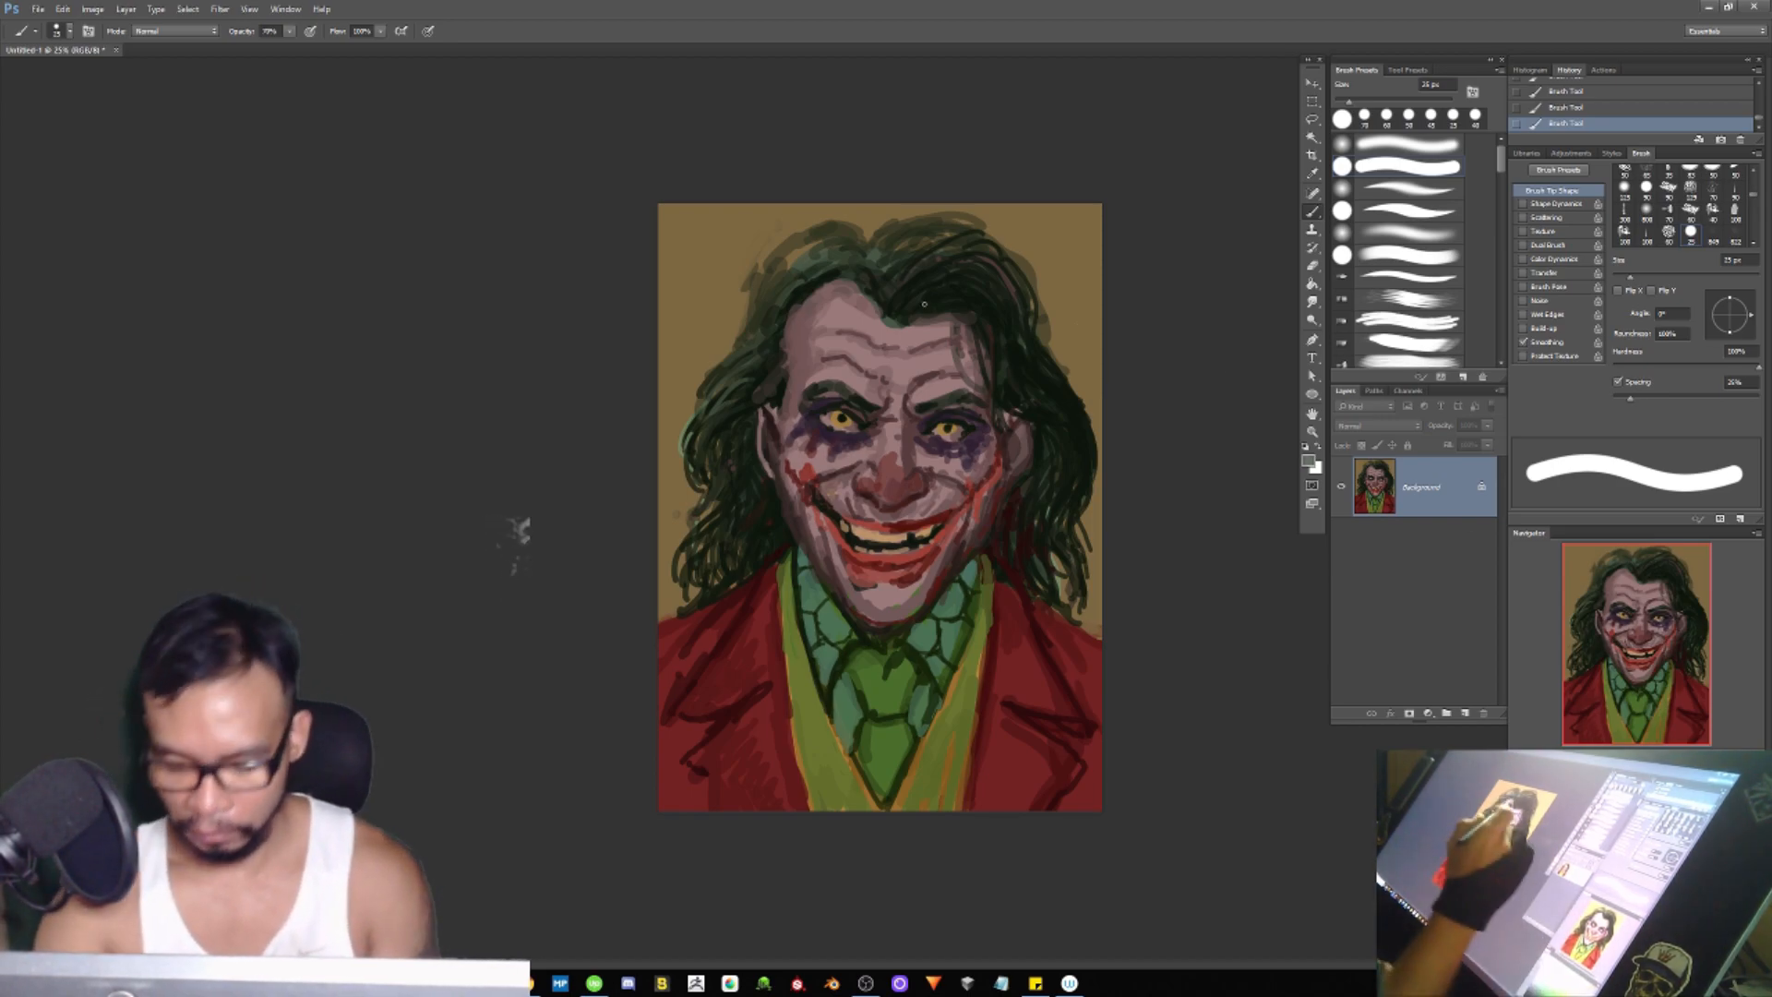
{"action": "key", "text": "bracketleft"}
{"action": "key", "text": "bracketleft"}
{"action": "key", "text": "bracketleft"}
{"action": "key", "text": "bracketright"}
{"action": "mouse_move", "coordinate": [919, 238]}
{"action": "left_mouse_down"}
{"action": "mouse_move", "coordinate": [894, 263]}
{"action": "mouse_move", "coordinate": [912, 271]}
{"action": "left_mouse_up"}
{"action": "key", "text": "bracketleft"}
{"action": "key", "text": "bracketright"}
{"action": "mouse_move", "coordinate": [986, 264]}
{"action": "left_mouse_down"}
{"action": "mouse_move", "coordinate": [933, 280]}
{"action": "mouse_move", "coordinate": [962, 260]}
{"action": "mouse_move", "coordinate": [937, 232]}
{"action": "mouse_move", "coordinate": [788, 244]}
{"action": "mouse_move", "coordinate": [835, 237]}
{"action": "mouse_move", "coordinate": [777, 262]}
{"action": "left_mouse_up"}
{"action": "left_click_drag", "start_coordinate": [818, 250], "coordinate": [799, 272]}
{"action": "left_click_drag", "start_coordinate": [826, 260], "coordinate": [806, 272]}
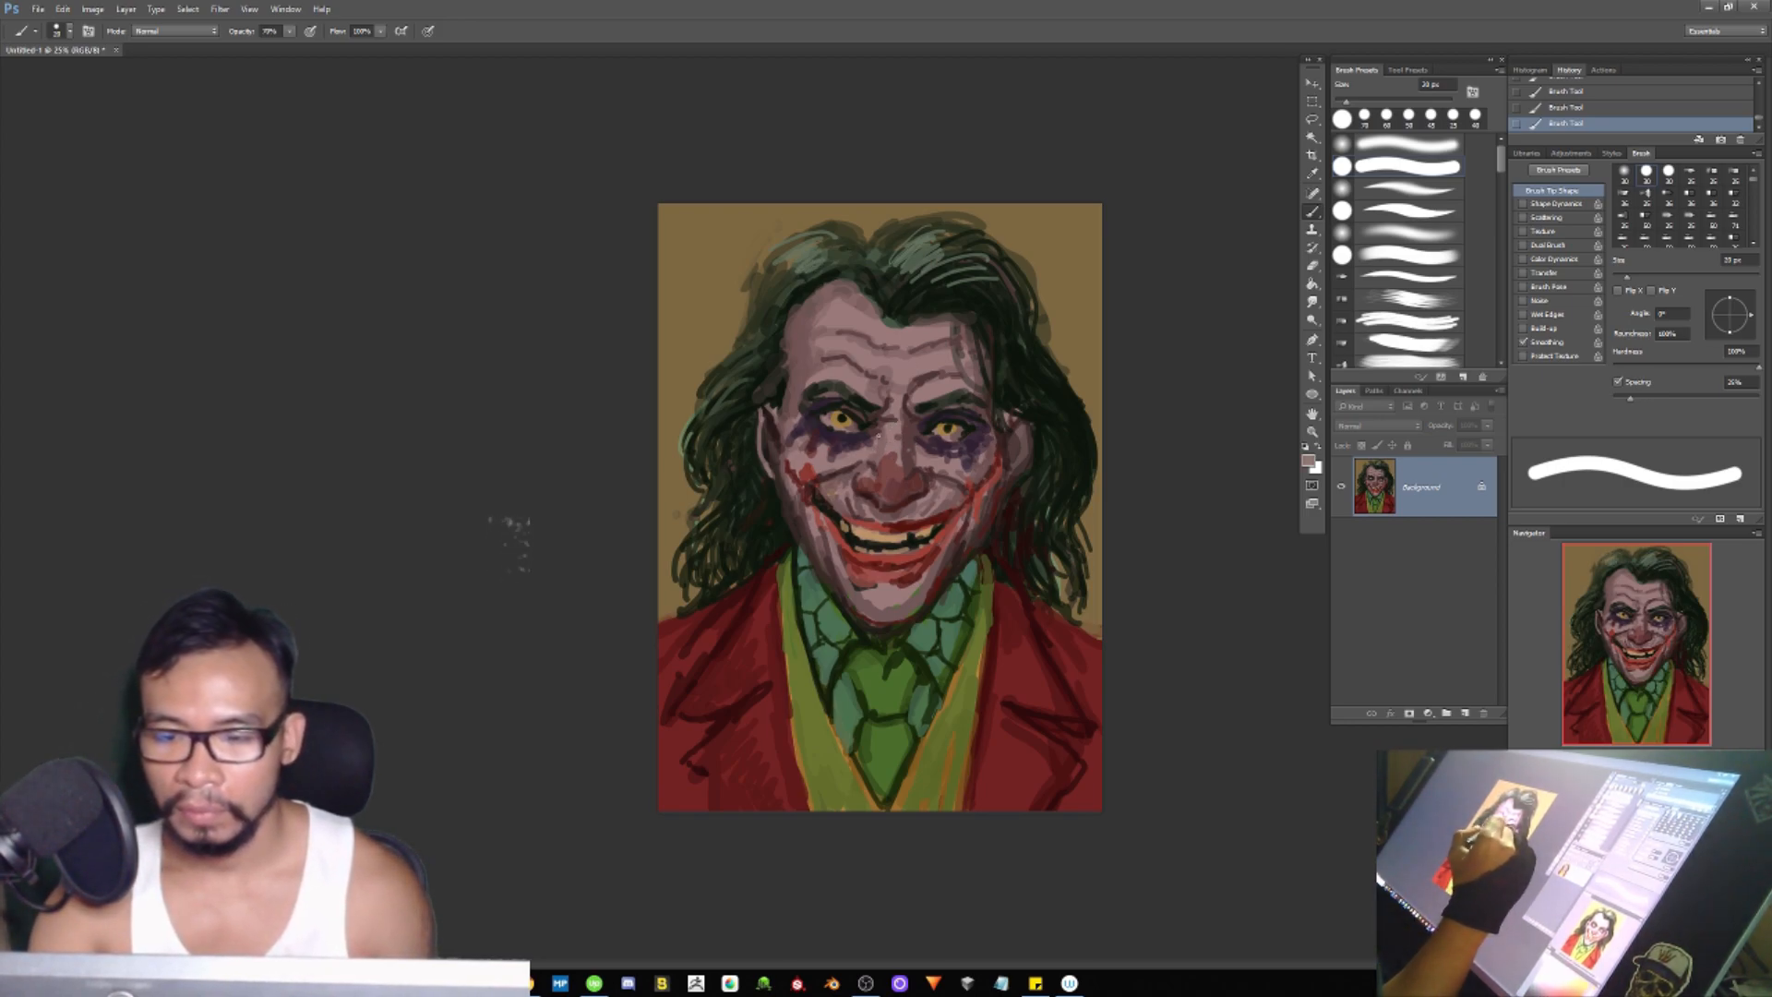
Step: Touch up the shading around the nose bridge, eyes and ears with colours sampled from the face
{"action": "left_click", "coordinate": [914, 432], "text": "alt"}
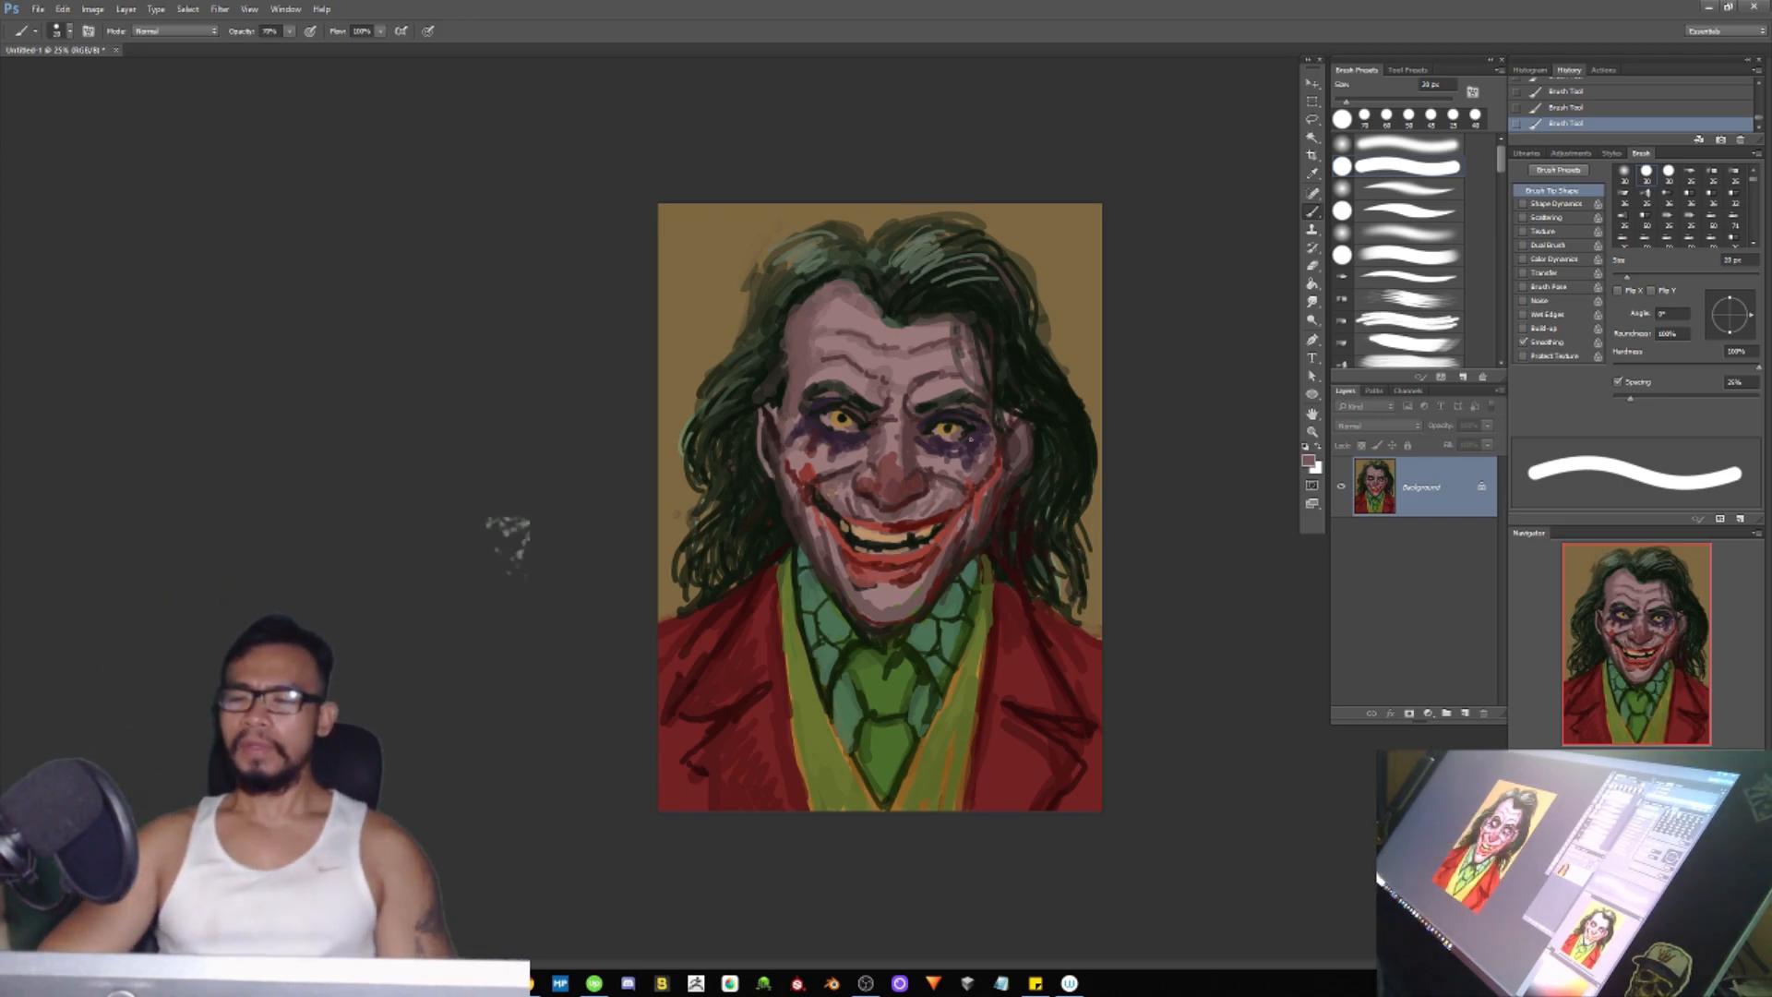
{"action": "left_click", "coordinate": [858, 429], "text": "alt"}
{"action": "left_click", "coordinate": [857, 429], "text": "alt"}
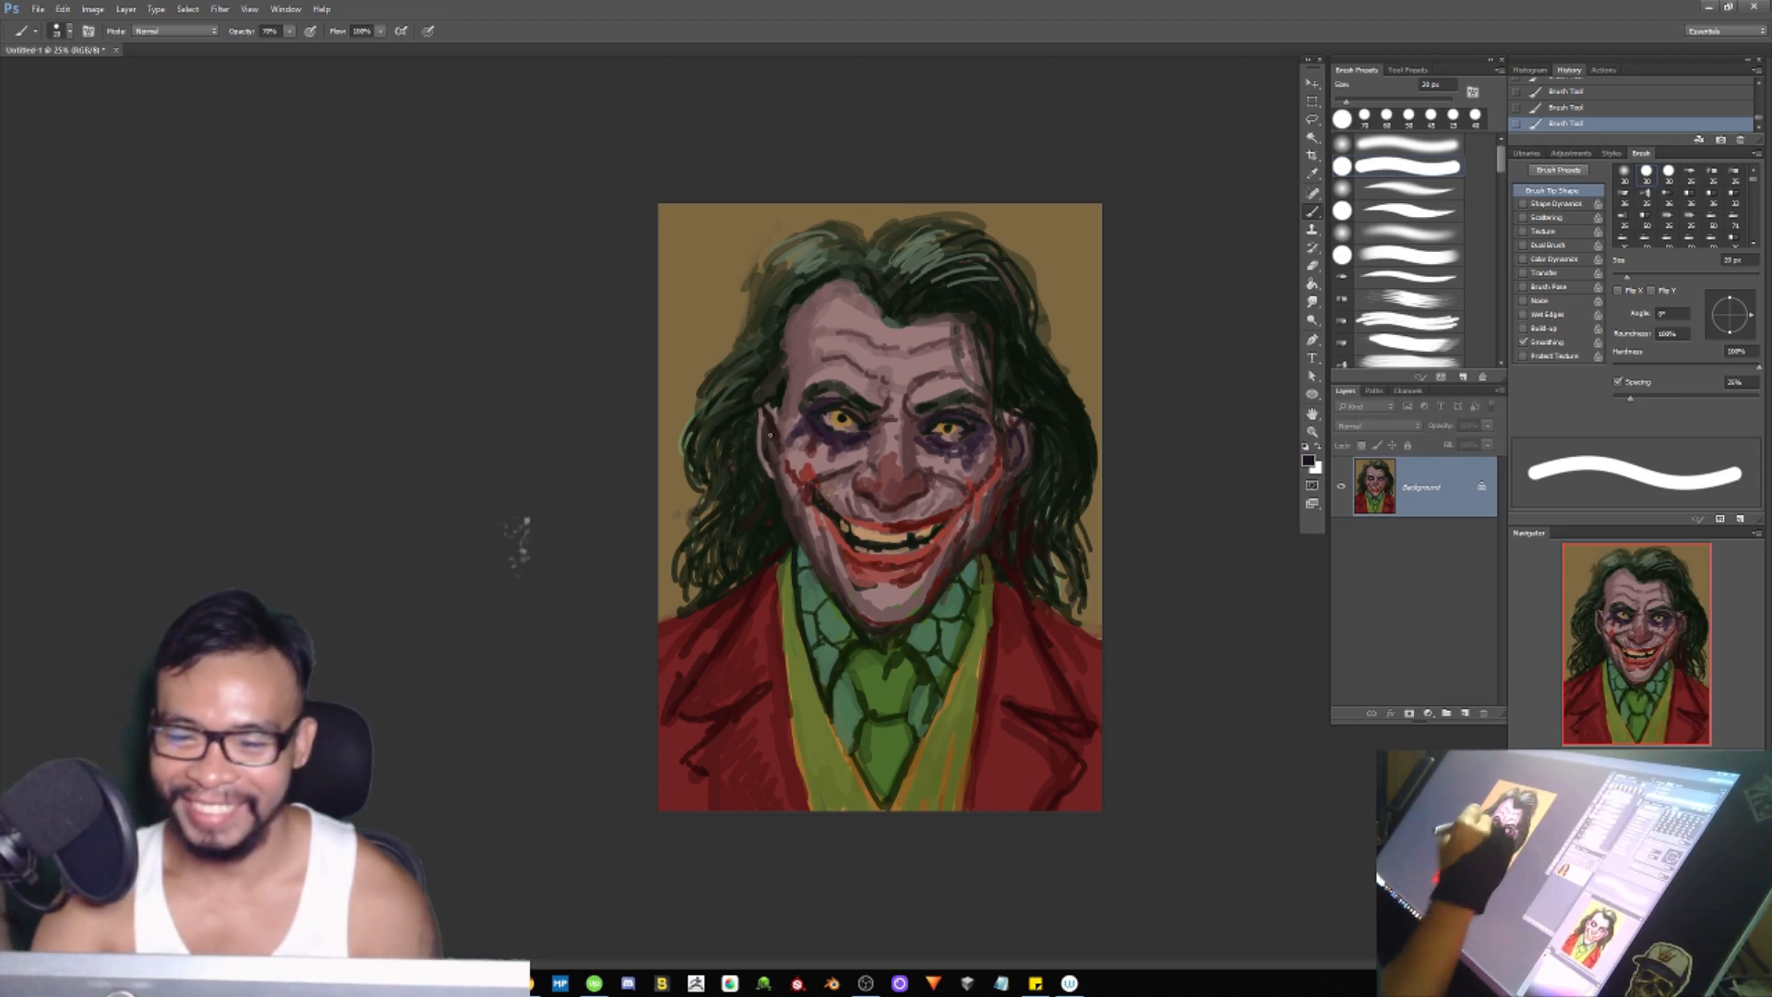
{"action": "left_click", "coordinate": [762, 422], "text": "alt"}
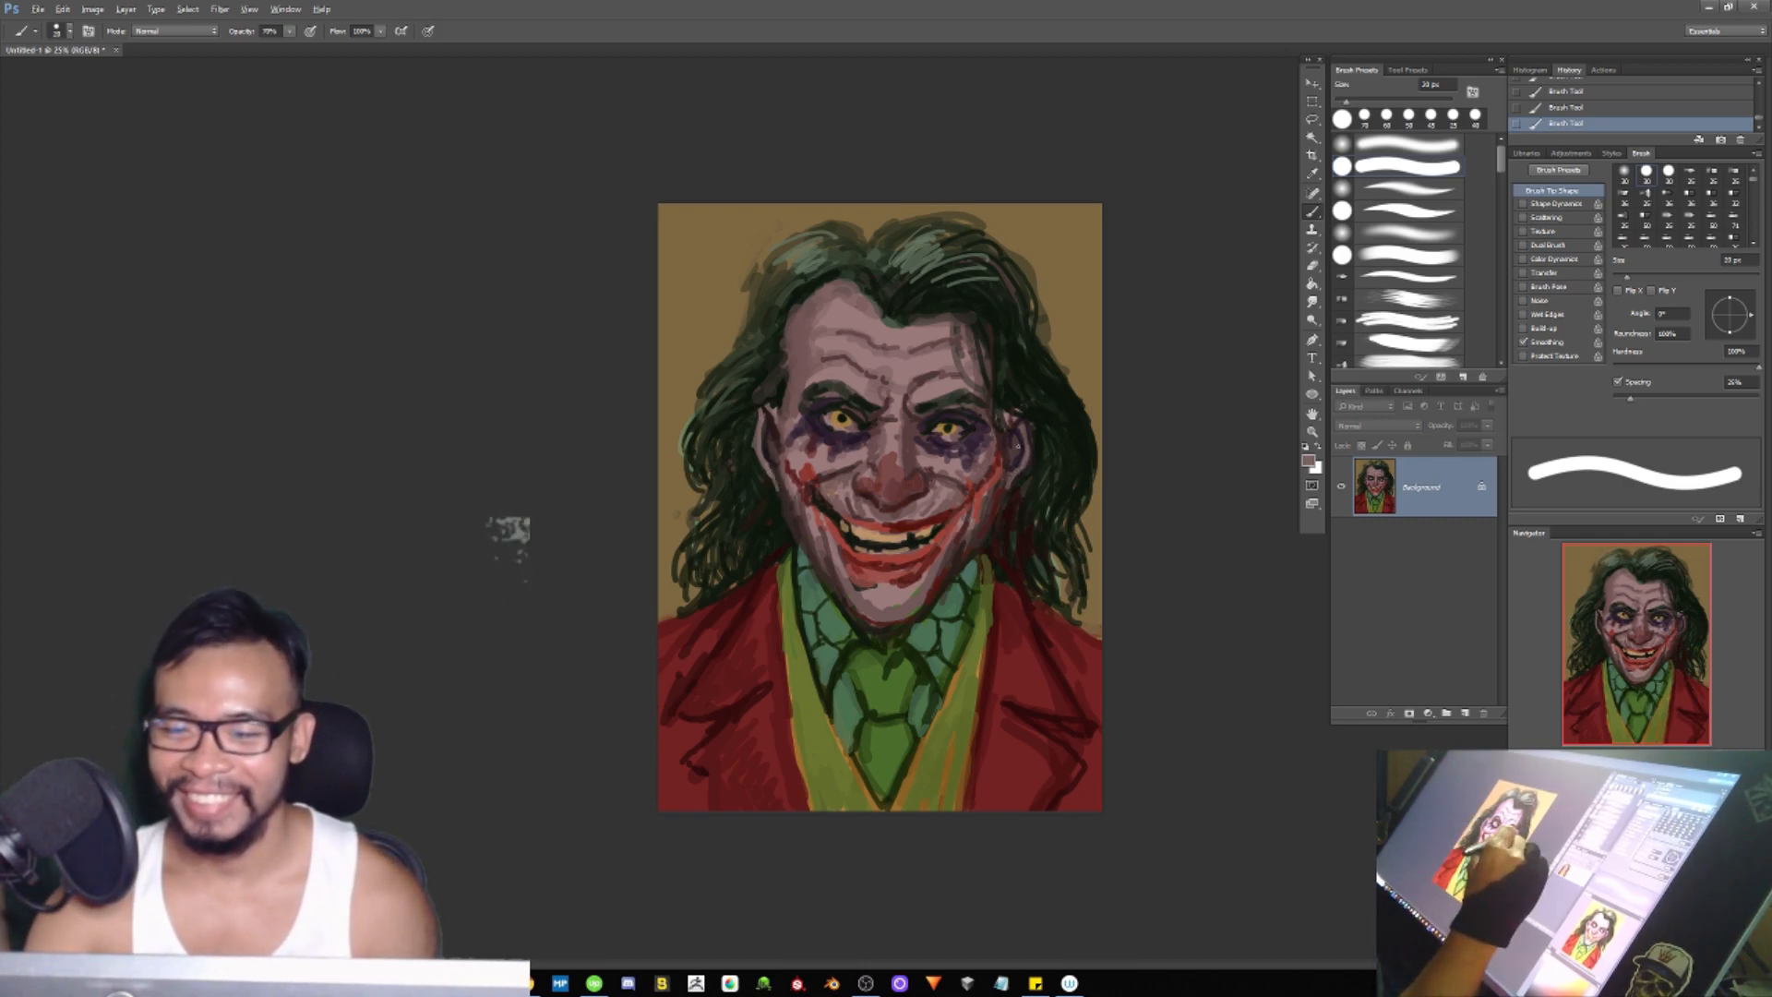
{"action": "left_click", "coordinate": [776, 451], "text": "alt"}
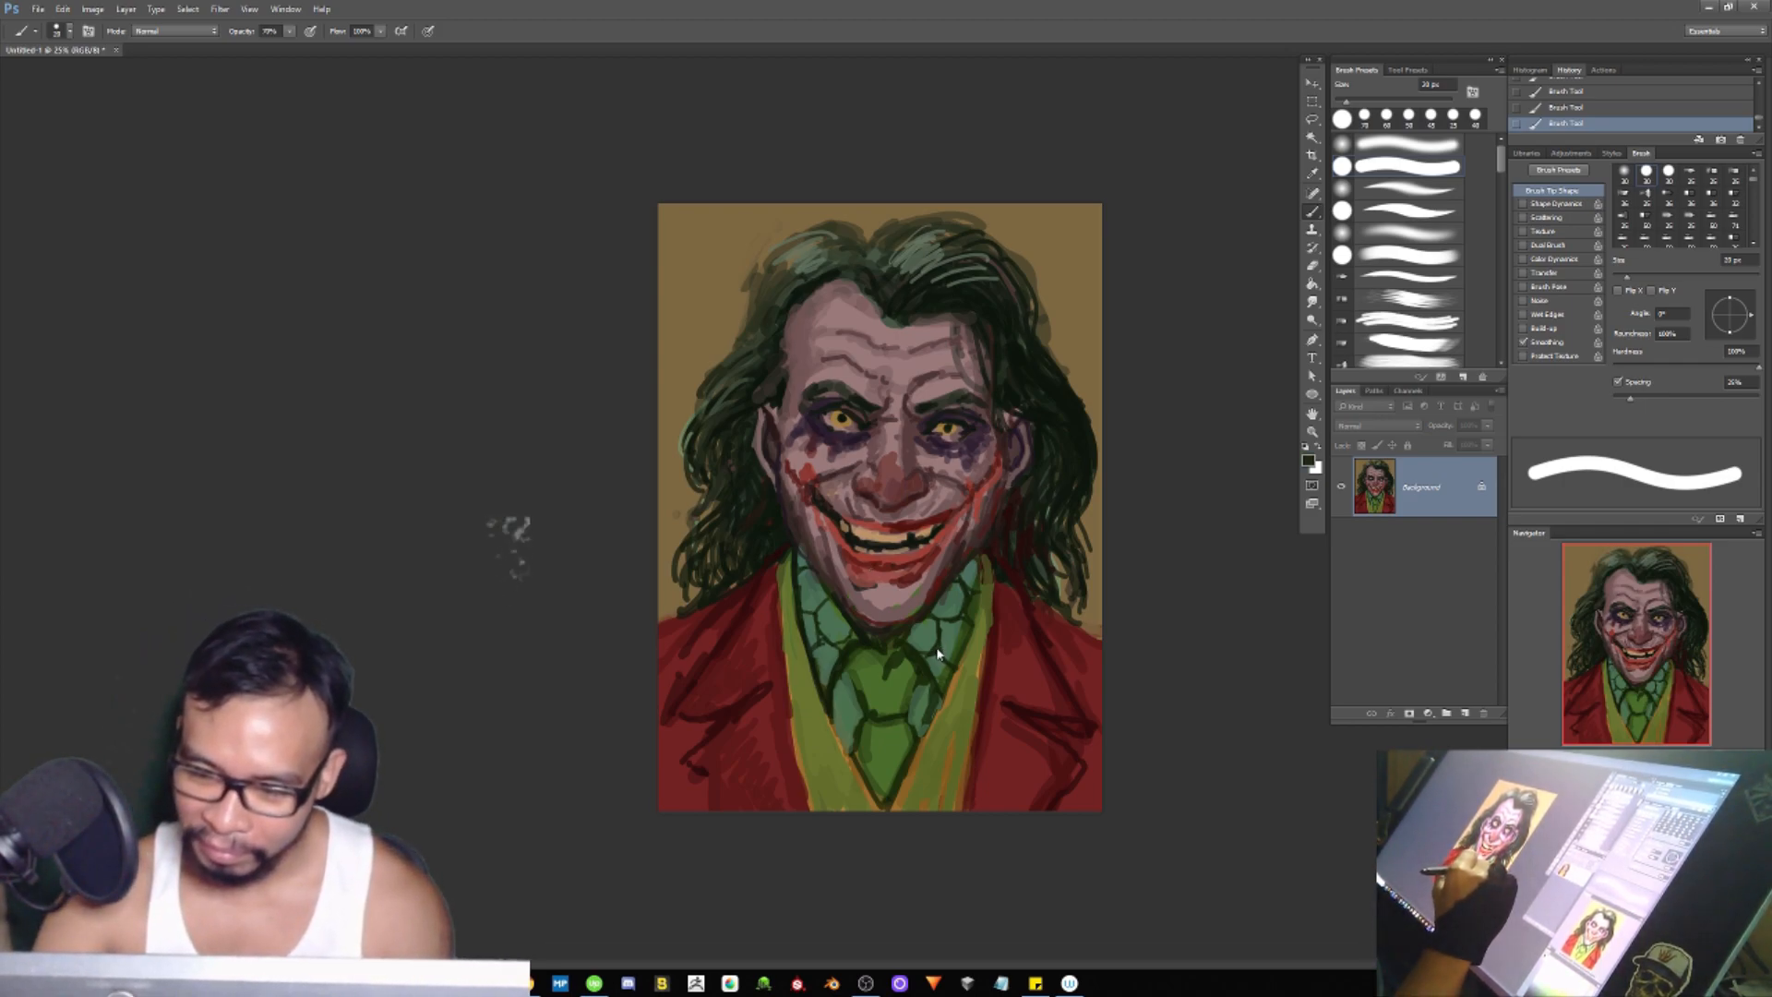
Step: Shade the collar's scales in muted teal, and repaint the tie in sampled ochre with dark outlines using a 30 px brush
{"action": "left_click", "coordinate": [958, 628], "text": "alt"}
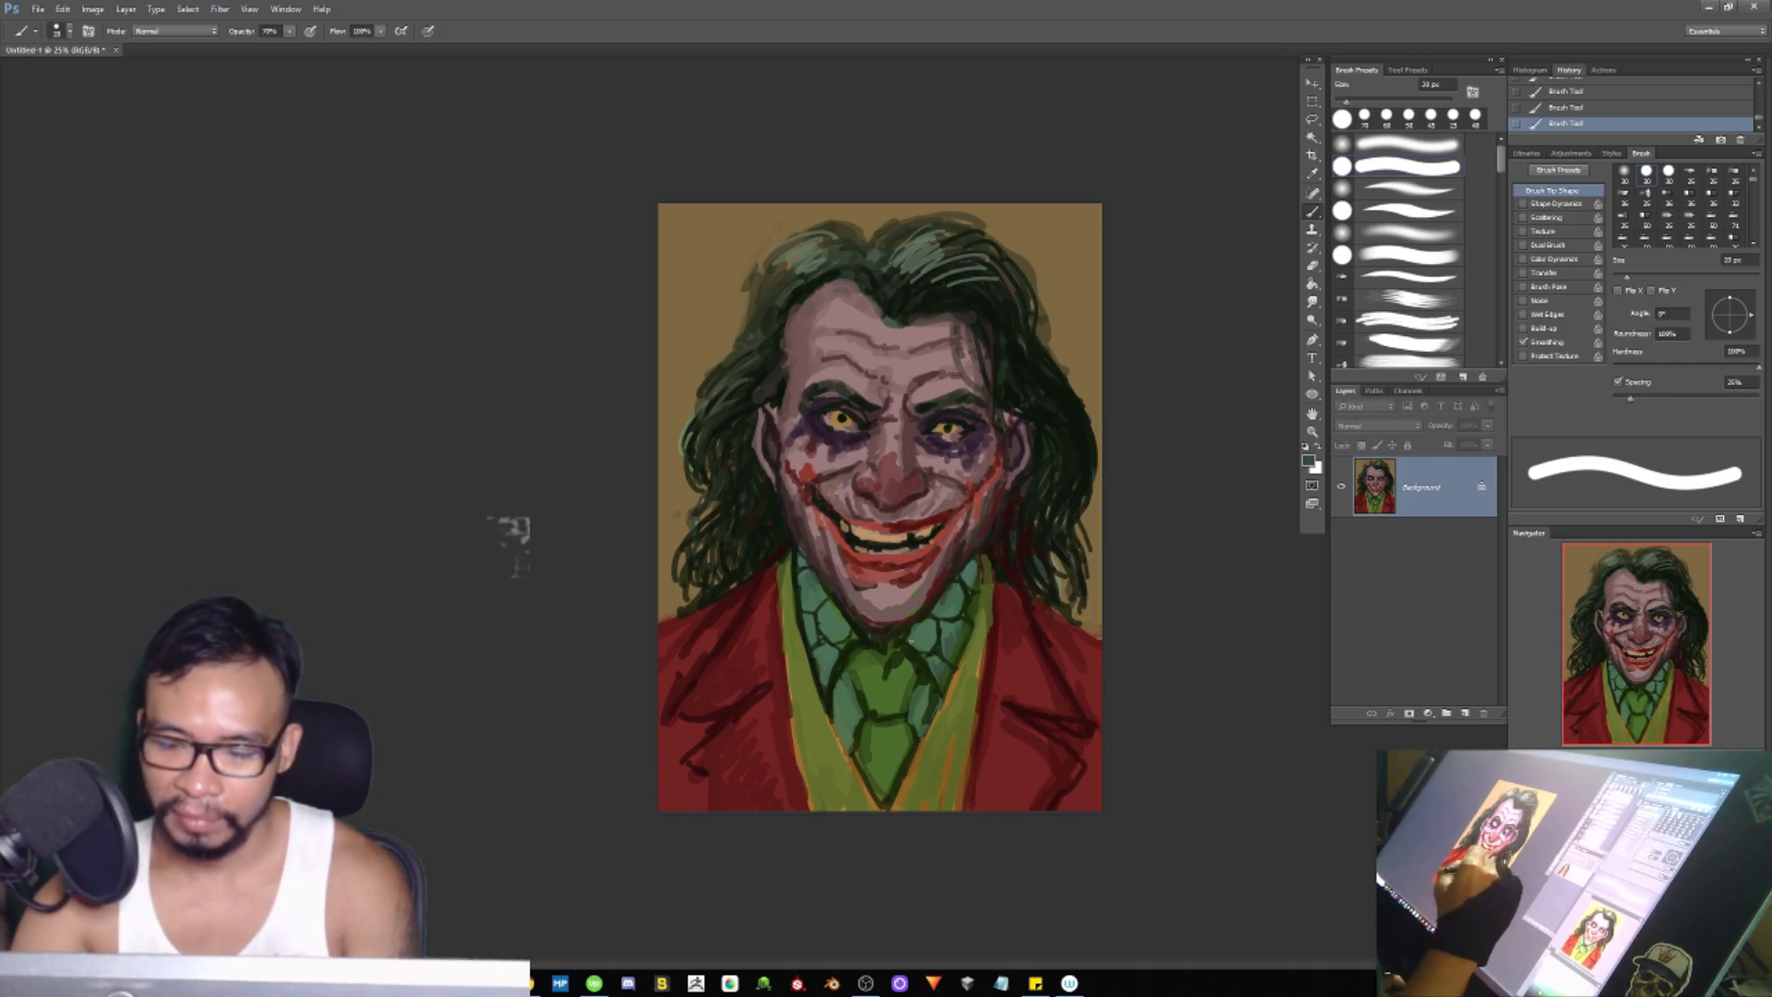
{"action": "key", "text": "bracketright"}
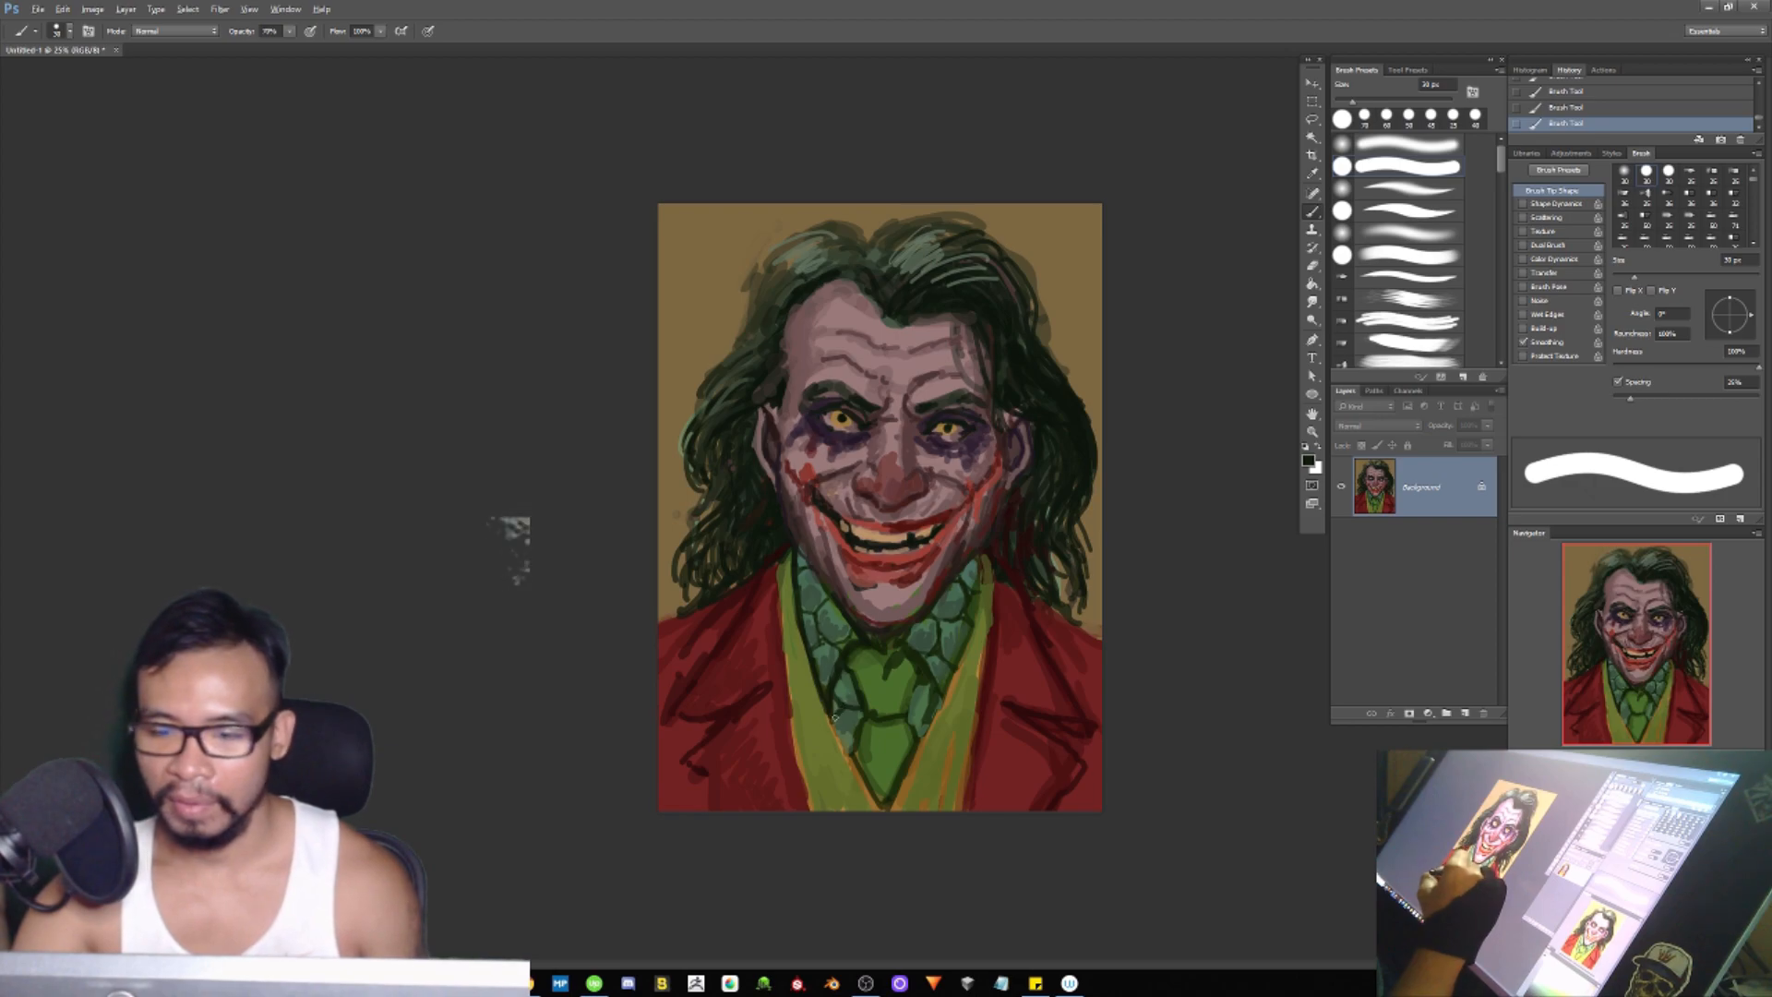
{"action": "left_click", "coordinate": [950, 746], "text": "alt"}
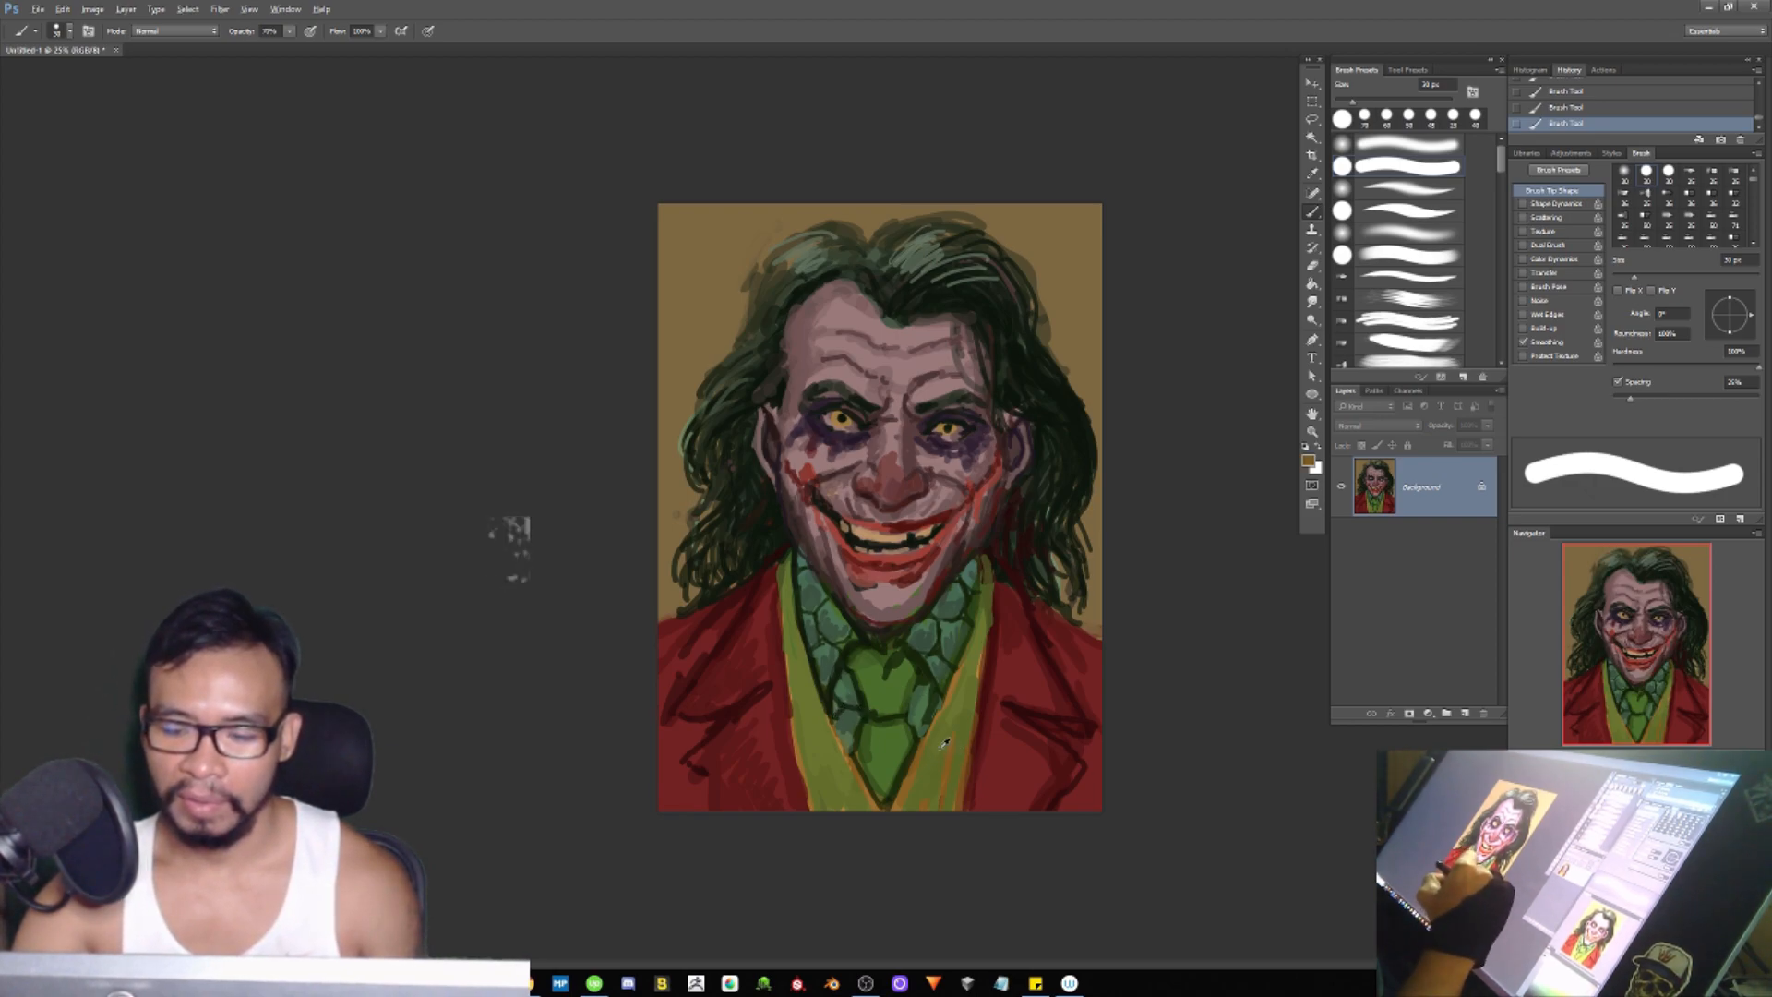
{"action": "mouse_move", "coordinate": [858, 663]}
{"action": "left_mouse_down"}
{"action": "mouse_move", "coordinate": [888, 706]}
{"action": "mouse_move", "coordinate": [904, 667]}
{"action": "mouse_move", "coordinate": [869, 747]}
{"action": "mouse_move", "coordinate": [883, 718]}
{"action": "mouse_move", "coordinate": [880, 777]}
{"action": "mouse_move", "coordinate": [895, 731]}
{"action": "left_mouse_up"}
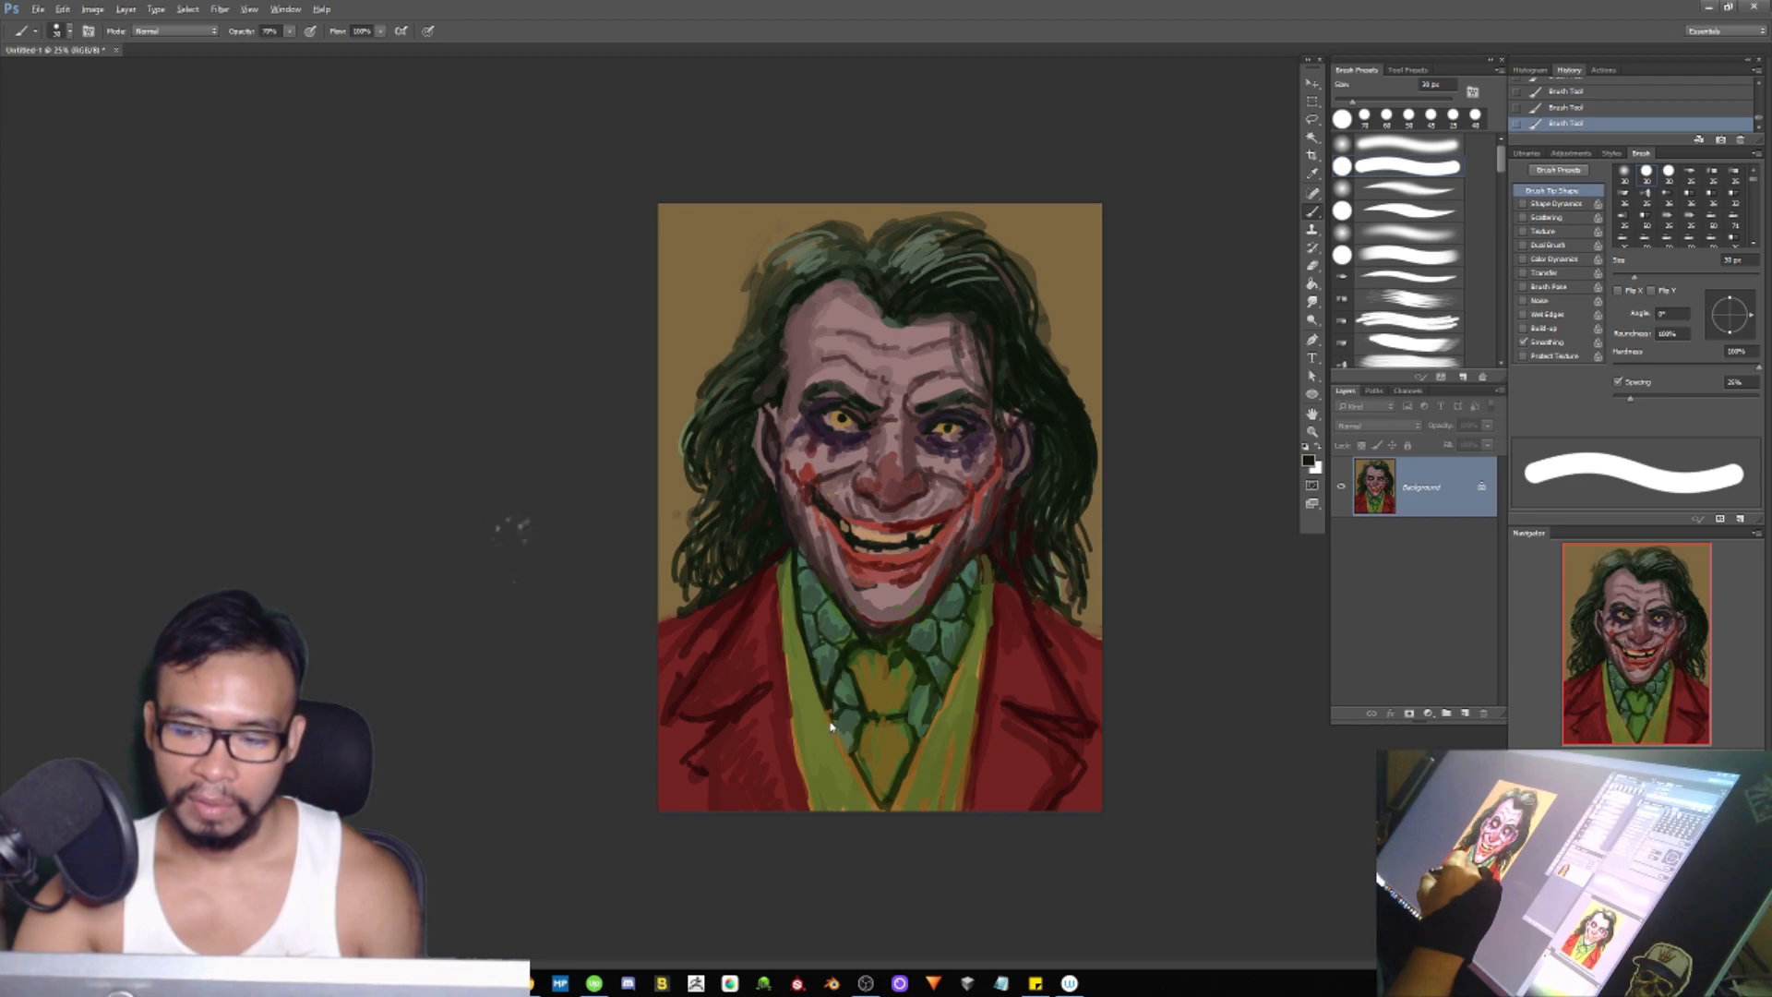
{"action": "left_click_drag", "start_coordinate": [835, 733], "coordinate": [872, 803]}
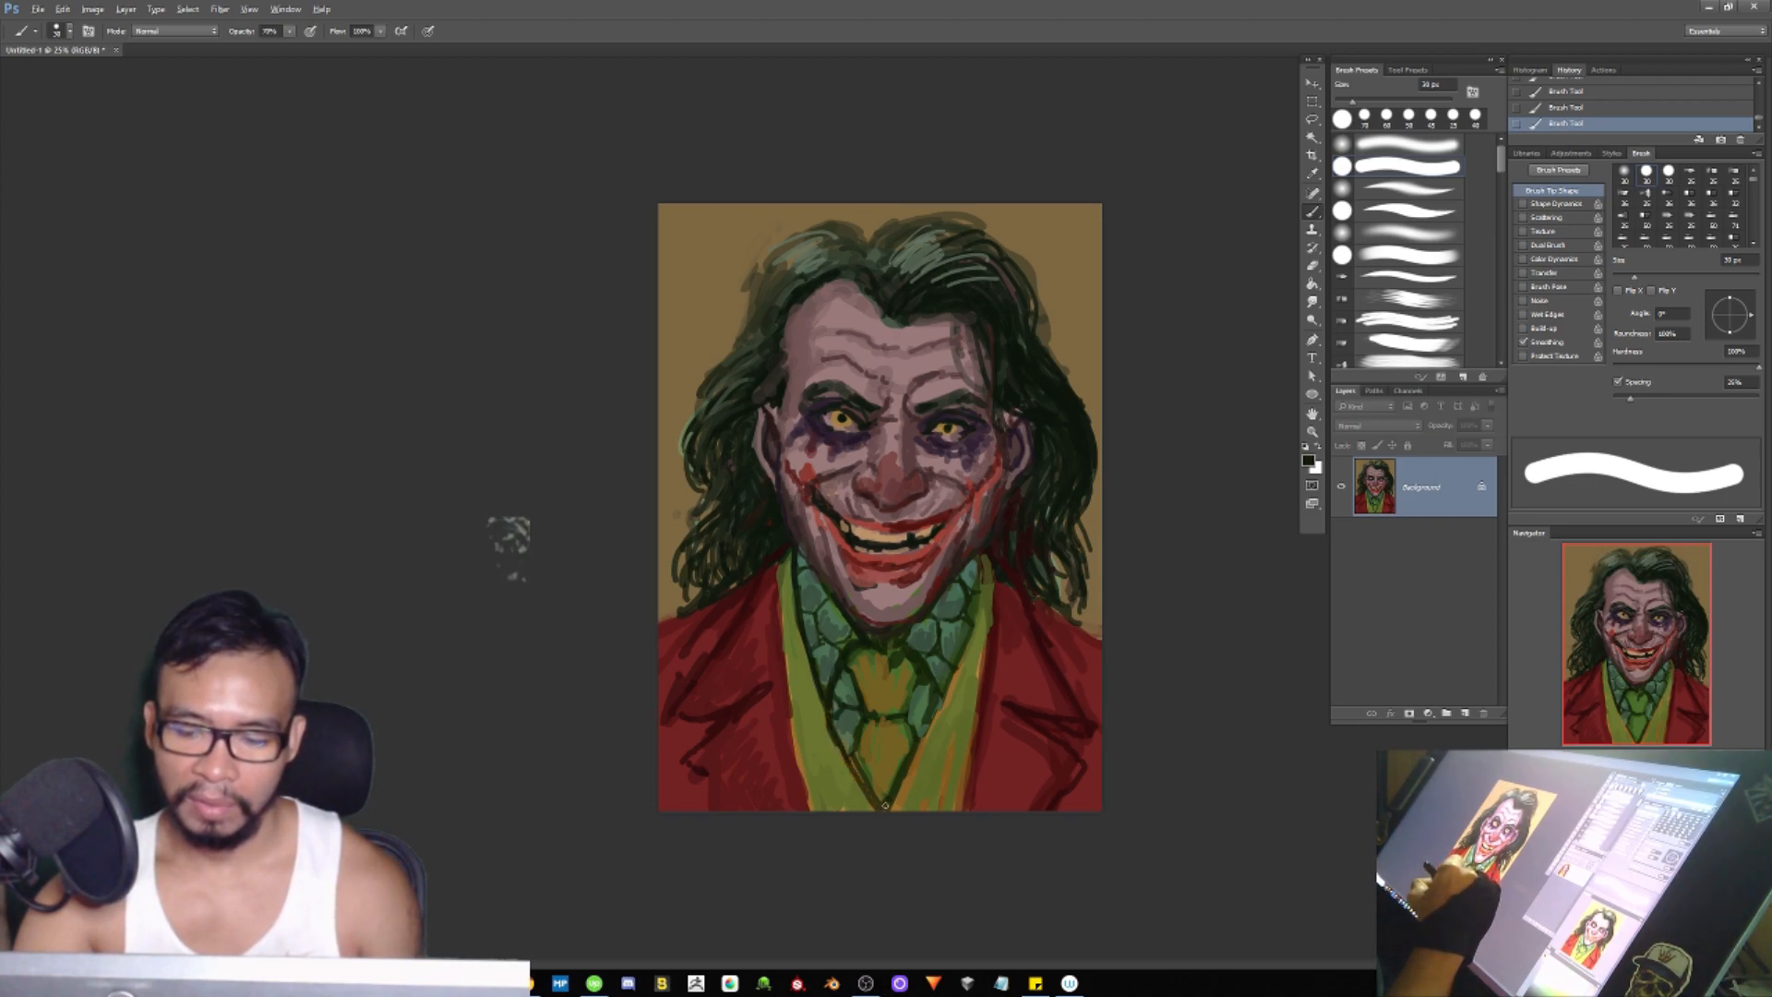
Step: Repaint the vest in sampled yellow-green, and paint darker green shadow bands across its lower part
{"action": "left_click", "coordinate": [958, 699], "text": "alt"}
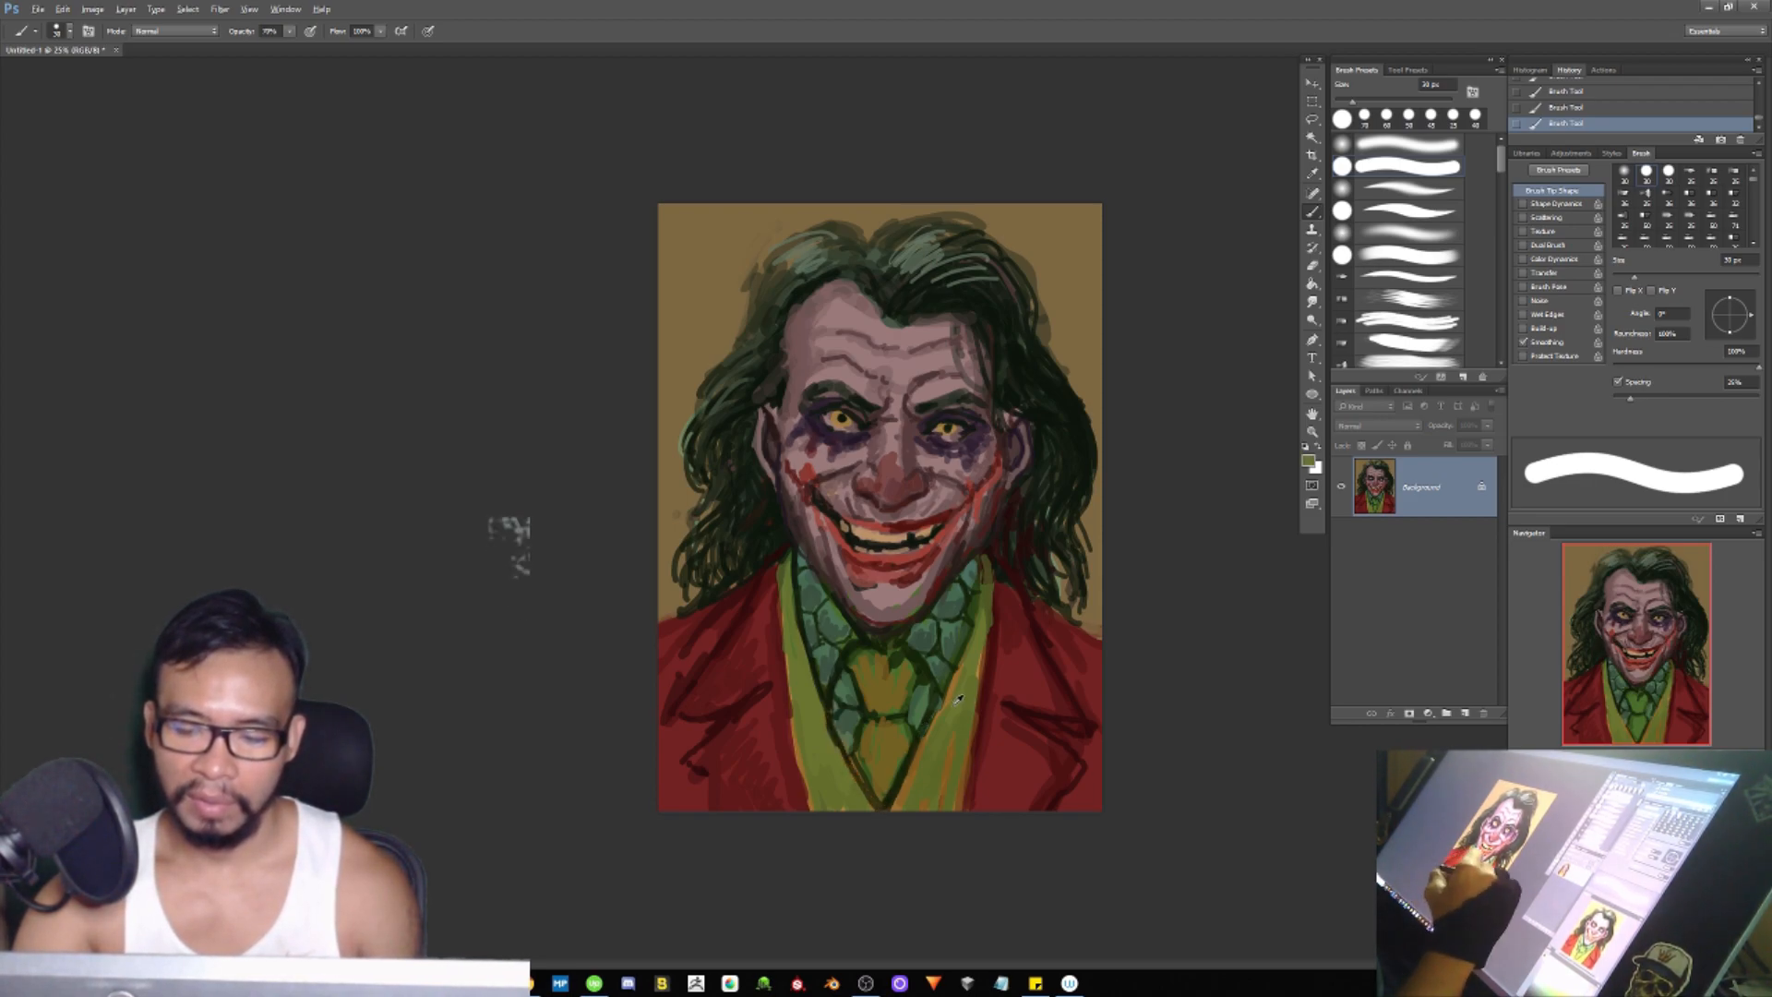
{"action": "left_click_drag", "start_coordinate": [984, 565], "coordinate": [960, 783]}
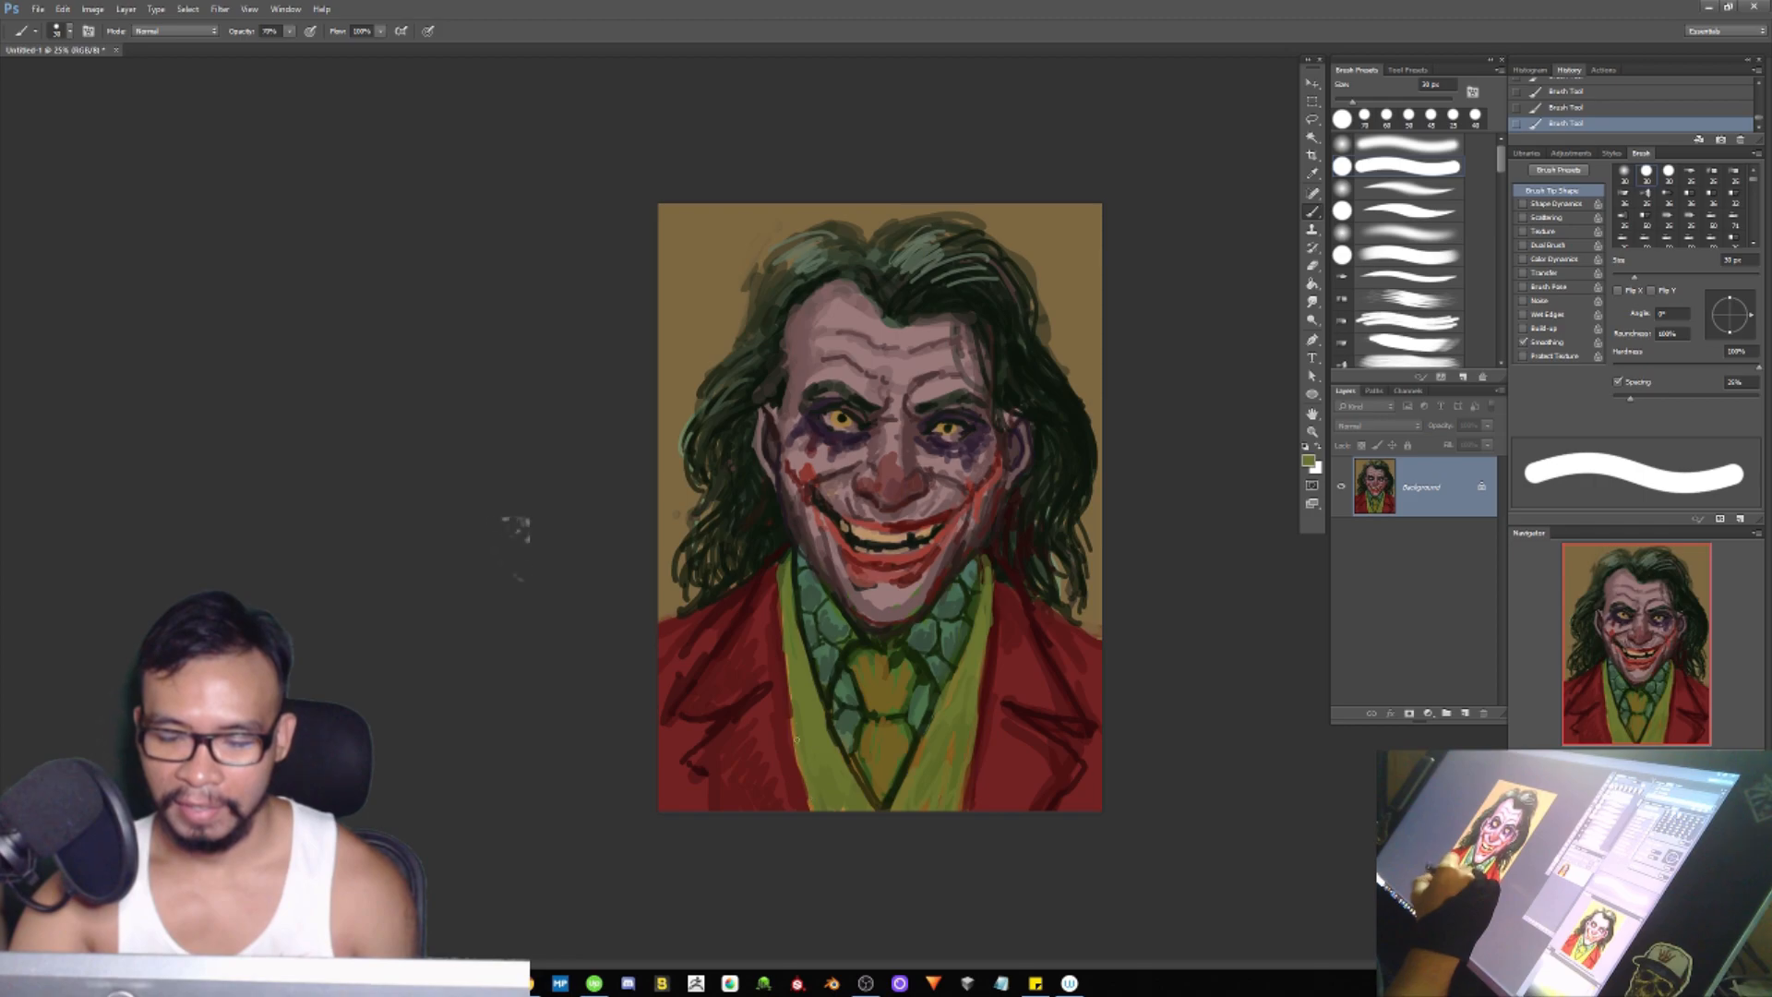
{"action": "left_click", "coordinate": [800, 764], "text": "alt"}
{"action": "left_click_drag", "start_coordinate": [800, 764], "coordinate": [862, 817]}
{"action": "mouse_move", "coordinate": [796, 761]}
{"action": "left_mouse_down"}
{"action": "mouse_move", "coordinate": [956, 763]}
{"action": "mouse_move", "coordinate": [896, 816]}
{"action": "mouse_move", "coordinate": [966, 759]}
{"action": "mouse_move", "coordinate": [969, 736]}
{"action": "mouse_move", "coordinate": [923, 733]}
{"action": "mouse_move", "coordinate": [904, 803]}
{"action": "mouse_move", "coordinate": [975, 703]}
{"action": "left_mouse_up"}
Step: Build up both vest lapels with sampled olive-green strokes, using a brush enlarged to 50 px
{"action": "key", "text": "["}
{"action": "key", "text": "]"}
{"action": "key", "text": "]"}
{"action": "key", "text": "]"}
{"action": "key", "text": "]"}
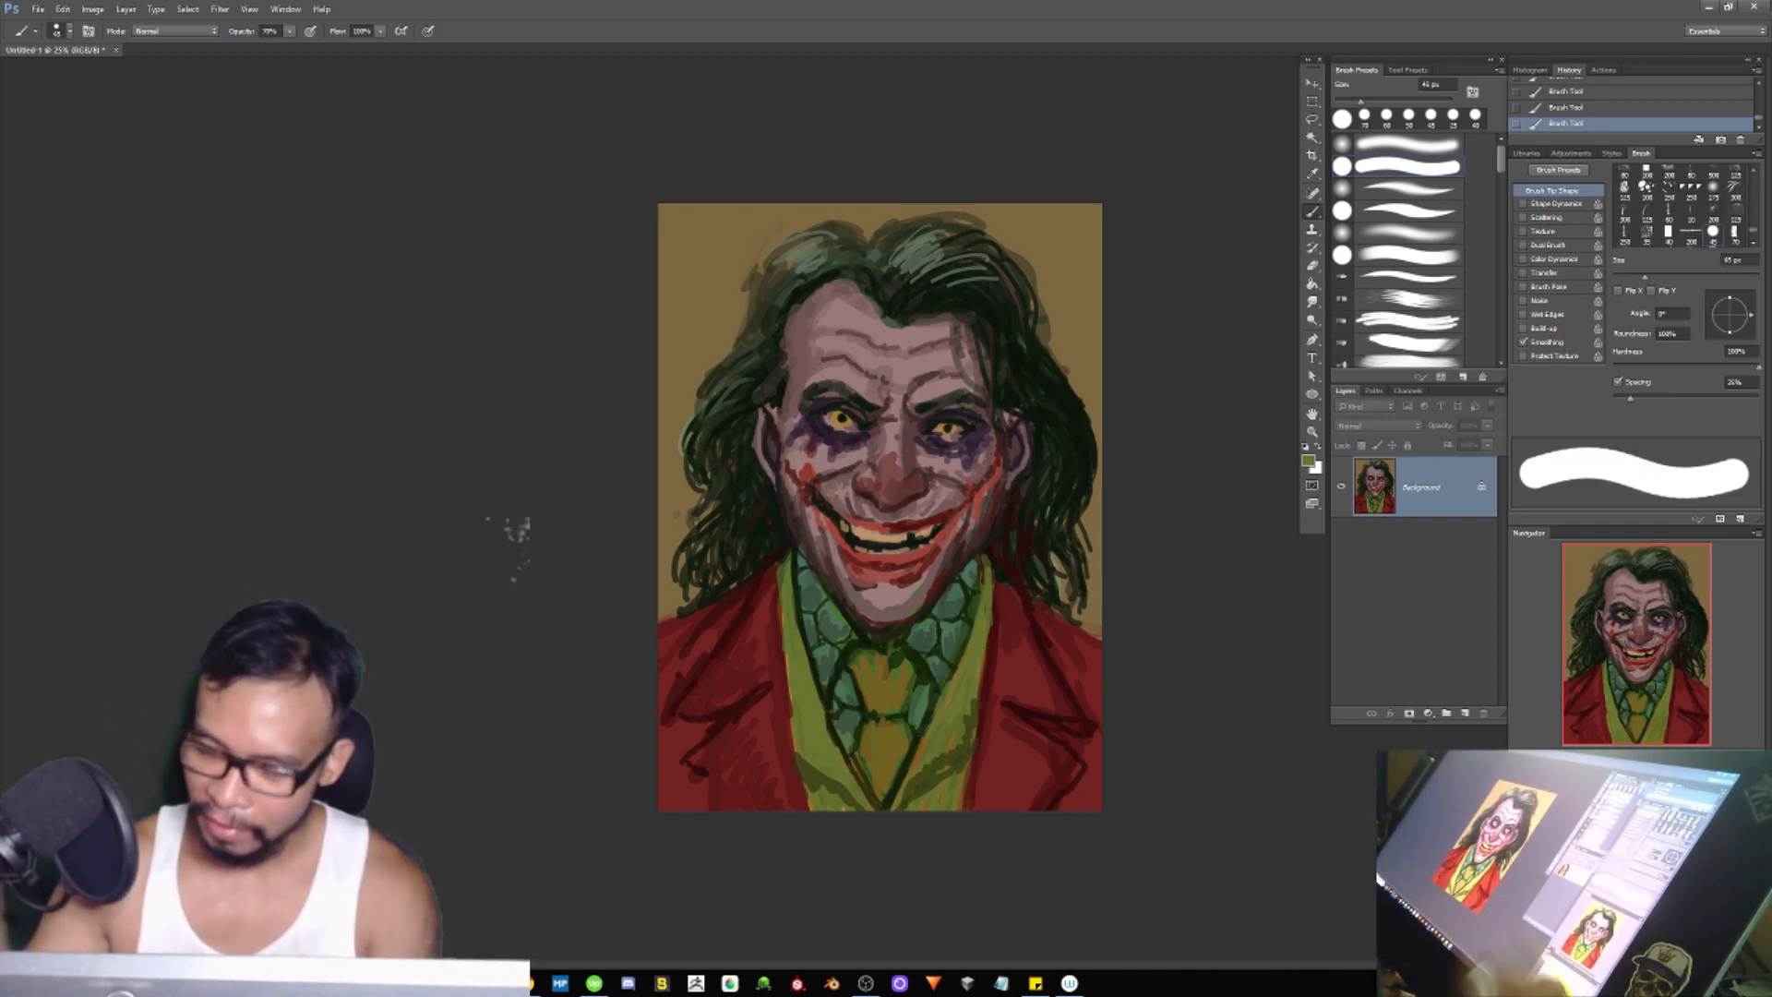
{"action": "key", "text": "]"}
{"action": "left_click", "coordinate": [943, 723], "text": "alt"}
{"action": "left_click_drag", "start_coordinate": [922, 772], "coordinate": [972, 700]}
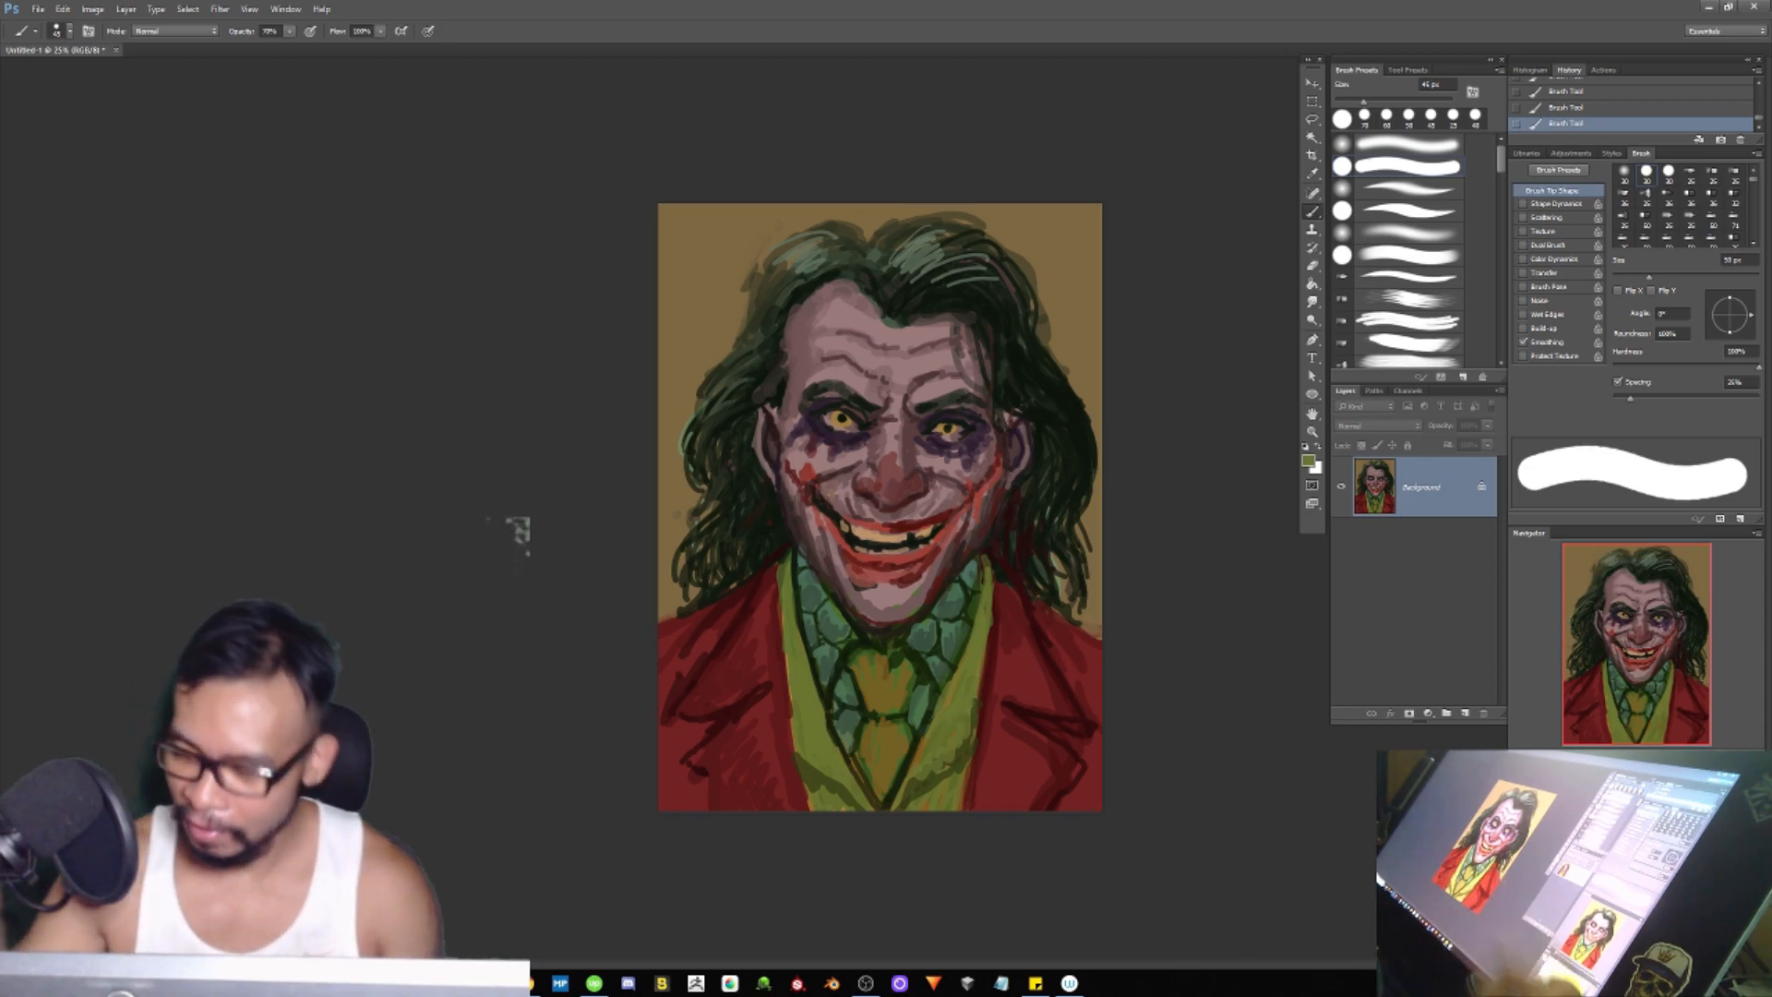
{"action": "left_click", "coordinate": [940, 774], "text": "alt"}
{"action": "mouse_move", "coordinate": [939, 774]}
{"action": "left_mouse_down"}
{"action": "mouse_move", "coordinate": [971, 740]}
{"action": "mouse_move", "coordinate": [974, 666]}
{"action": "left_mouse_up"}
{"action": "left_click_drag", "start_coordinate": [796, 716], "coordinate": [867, 808]}
{"action": "mouse_move", "coordinate": [787, 561]}
{"action": "left_mouse_down"}
{"action": "mouse_move", "coordinate": [806, 700]}
{"action": "mouse_move", "coordinate": [824, 724]}
{"action": "mouse_move", "coordinate": [811, 649]}
{"action": "mouse_move", "coordinate": [825, 713]}
{"action": "mouse_move", "coordinate": [869, 760]}
{"action": "mouse_move", "coordinate": [933, 738]}
{"action": "mouse_move", "coordinate": [917, 769]}
{"action": "mouse_move", "coordinate": [988, 569]}
{"action": "left_mouse_up"}
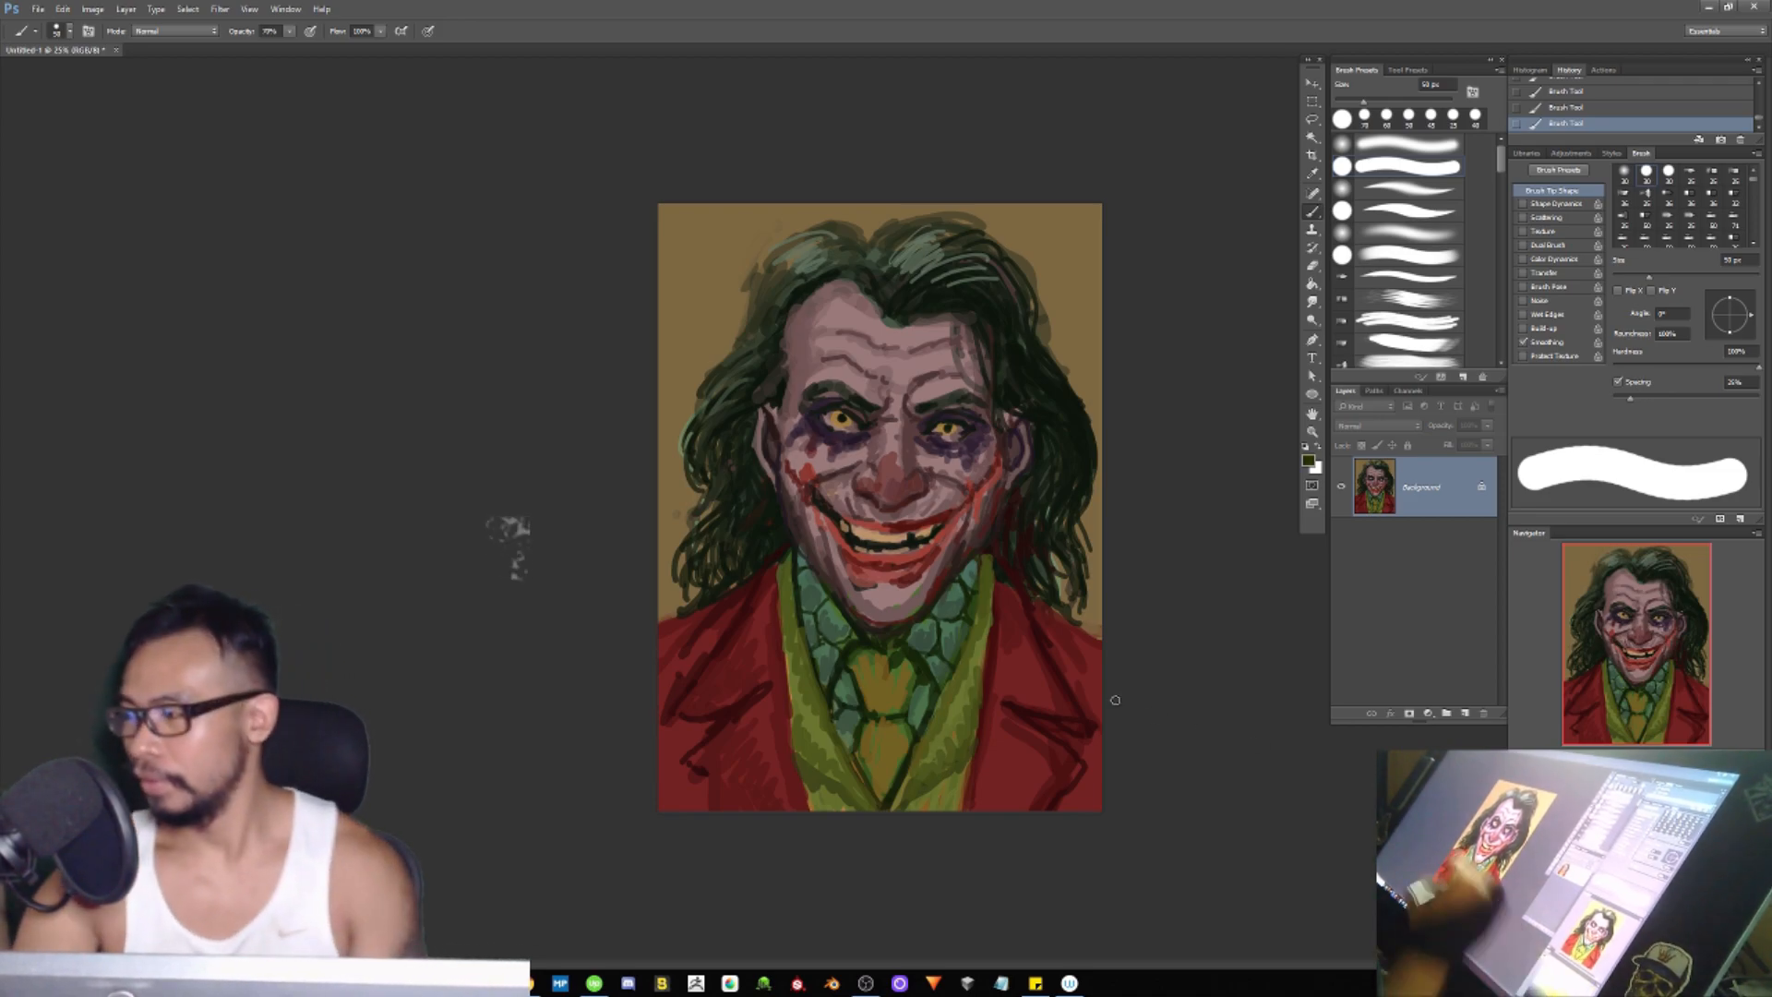
Step: Outline the vest lapels and the vest's inner and lower edges in a dark tone, reducing the brush to 30 px
{"action": "key", "text": "bracketleft"}
{"action": "mouse_move", "coordinate": [834, 776]}
{"action": "left_mouse_down"}
{"action": "mouse_move", "coordinate": [871, 814]}
{"action": "mouse_move", "coordinate": [928, 775]}
{"action": "mouse_move", "coordinate": [926, 815]}
{"action": "mouse_move", "coordinate": [920, 795]}
{"action": "mouse_move", "coordinate": [962, 765]}
{"action": "left_mouse_up"}
{"action": "key", "text": "bracketleft"}
{"action": "key", "text": "bracketleft"}
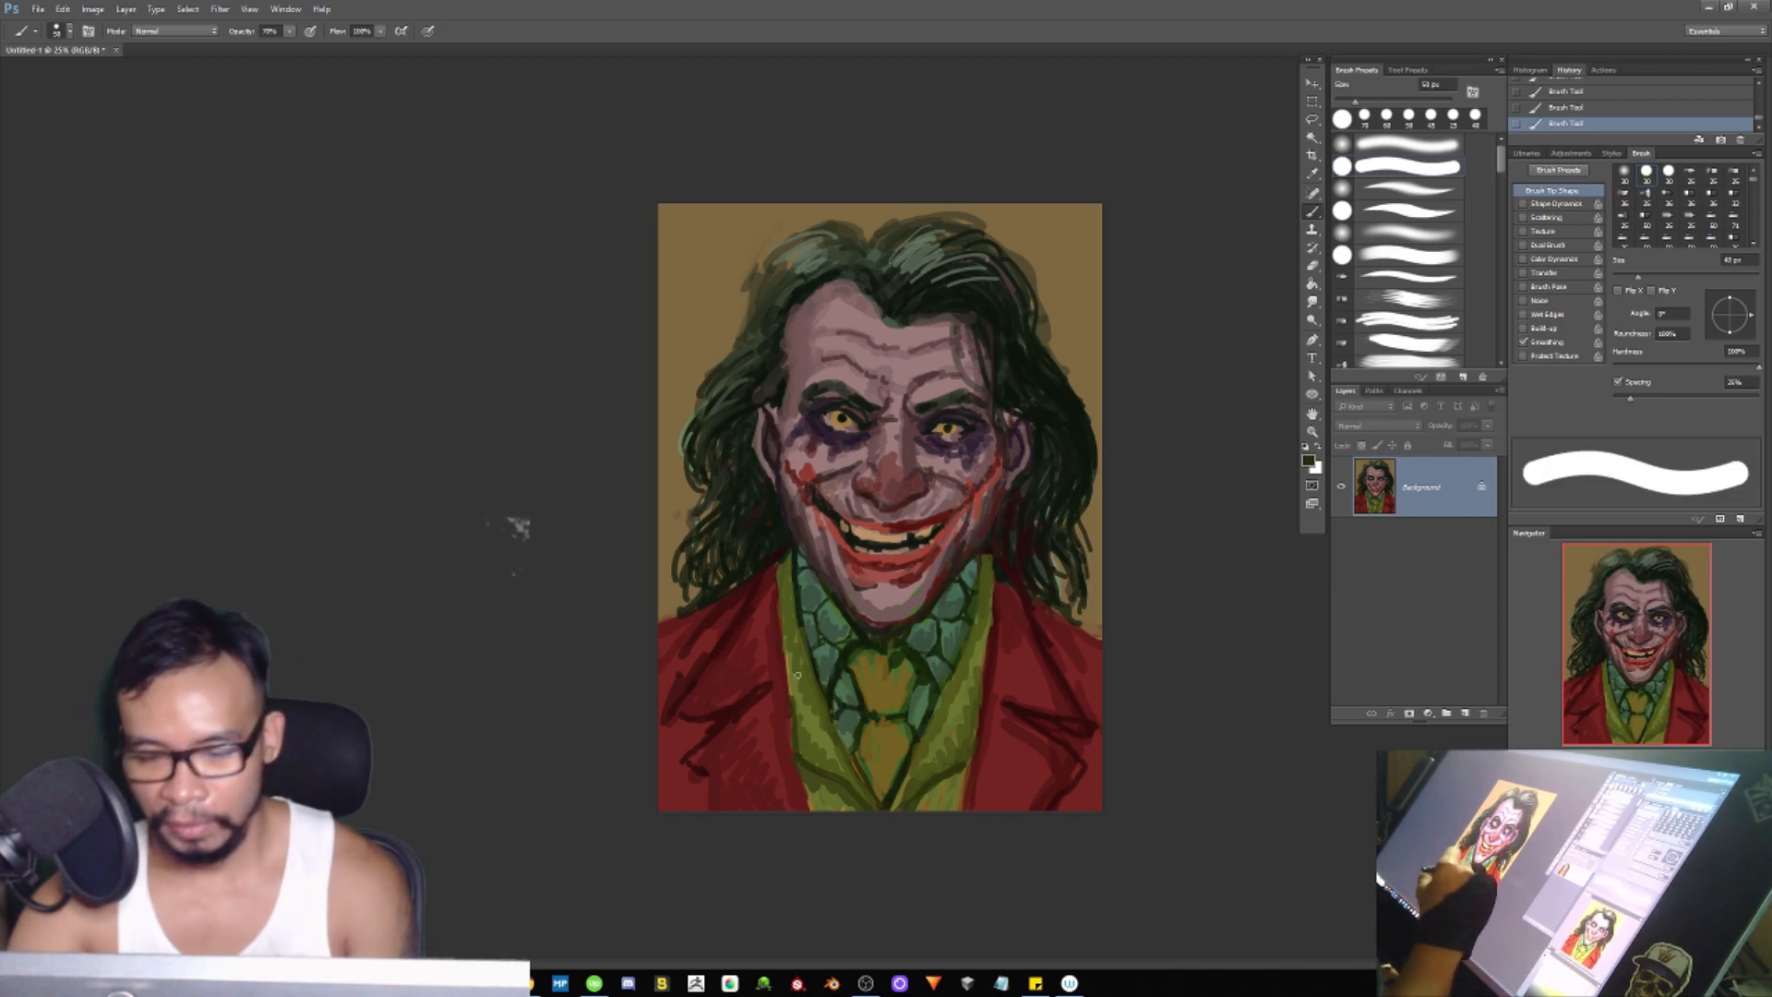
{"action": "left_click_drag", "start_coordinate": [796, 739], "coordinate": [780, 613]}
{"action": "mouse_move", "coordinate": [800, 756]}
{"action": "left_mouse_down"}
{"action": "mouse_move", "coordinate": [888, 834]}
{"action": "mouse_move", "coordinate": [932, 781]}
{"action": "mouse_move", "coordinate": [896, 811]}
{"action": "left_mouse_up"}
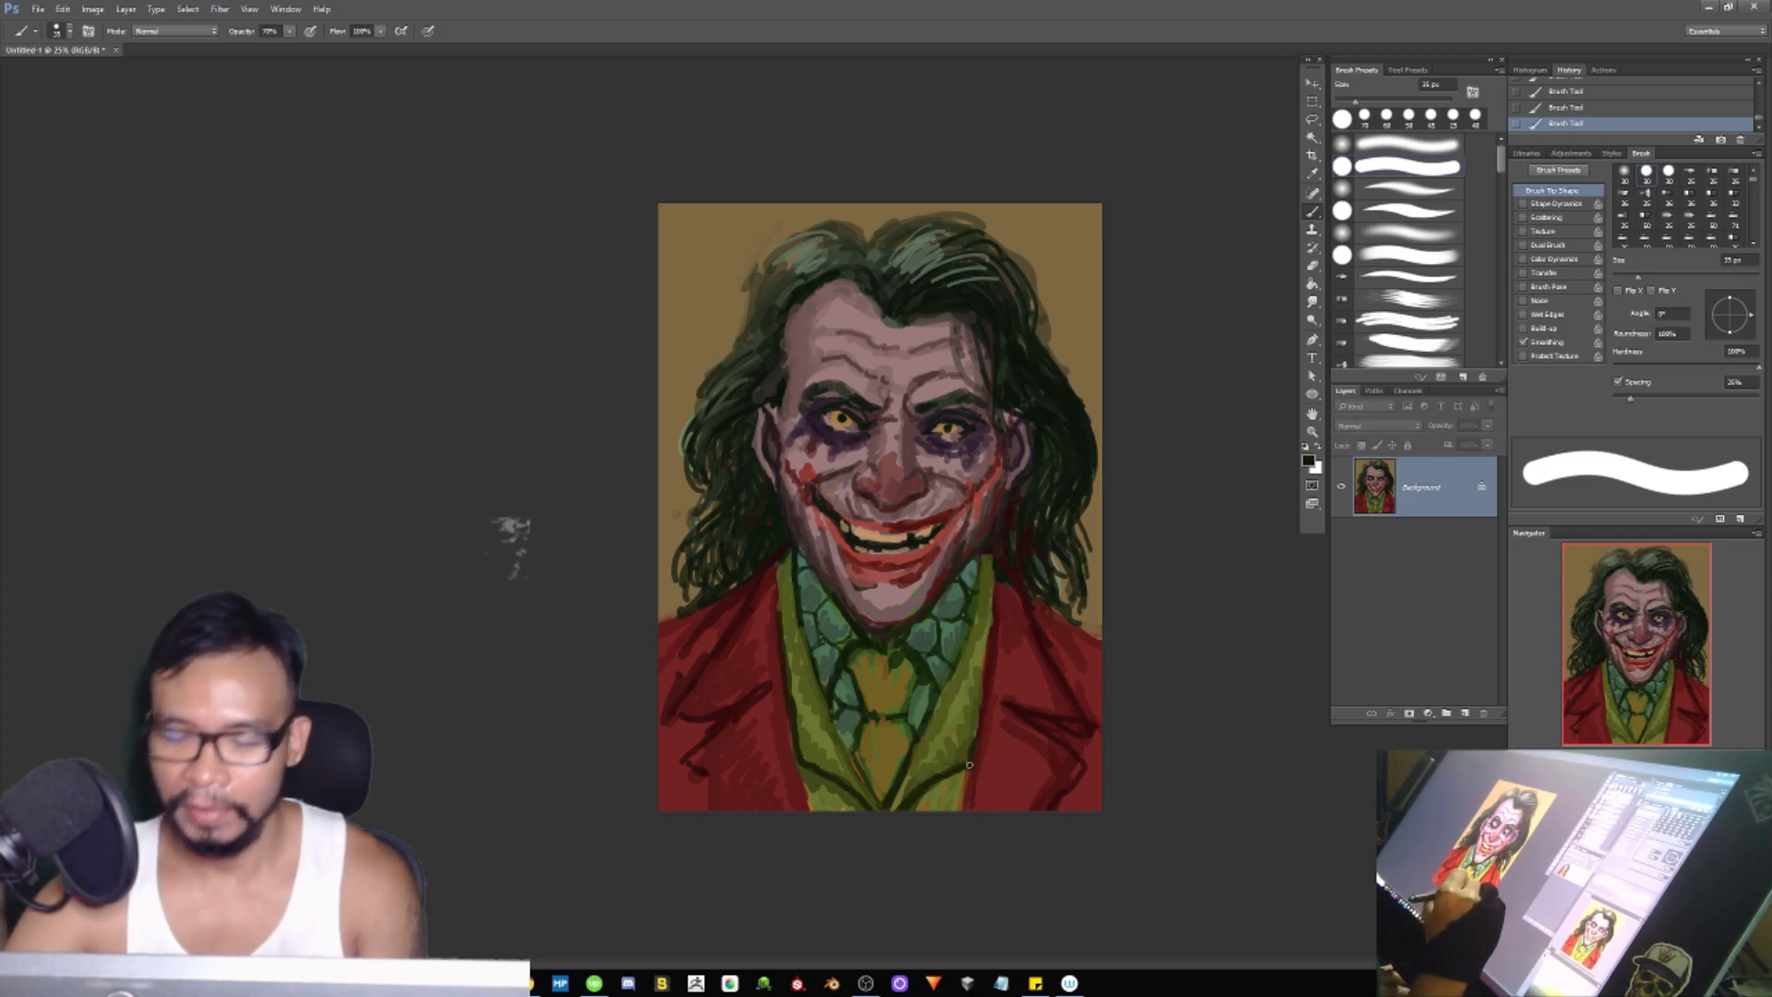
{"action": "key", "text": "bracketleft"}
{"action": "left_click_drag", "start_coordinate": [804, 775], "coordinate": [809, 809]}
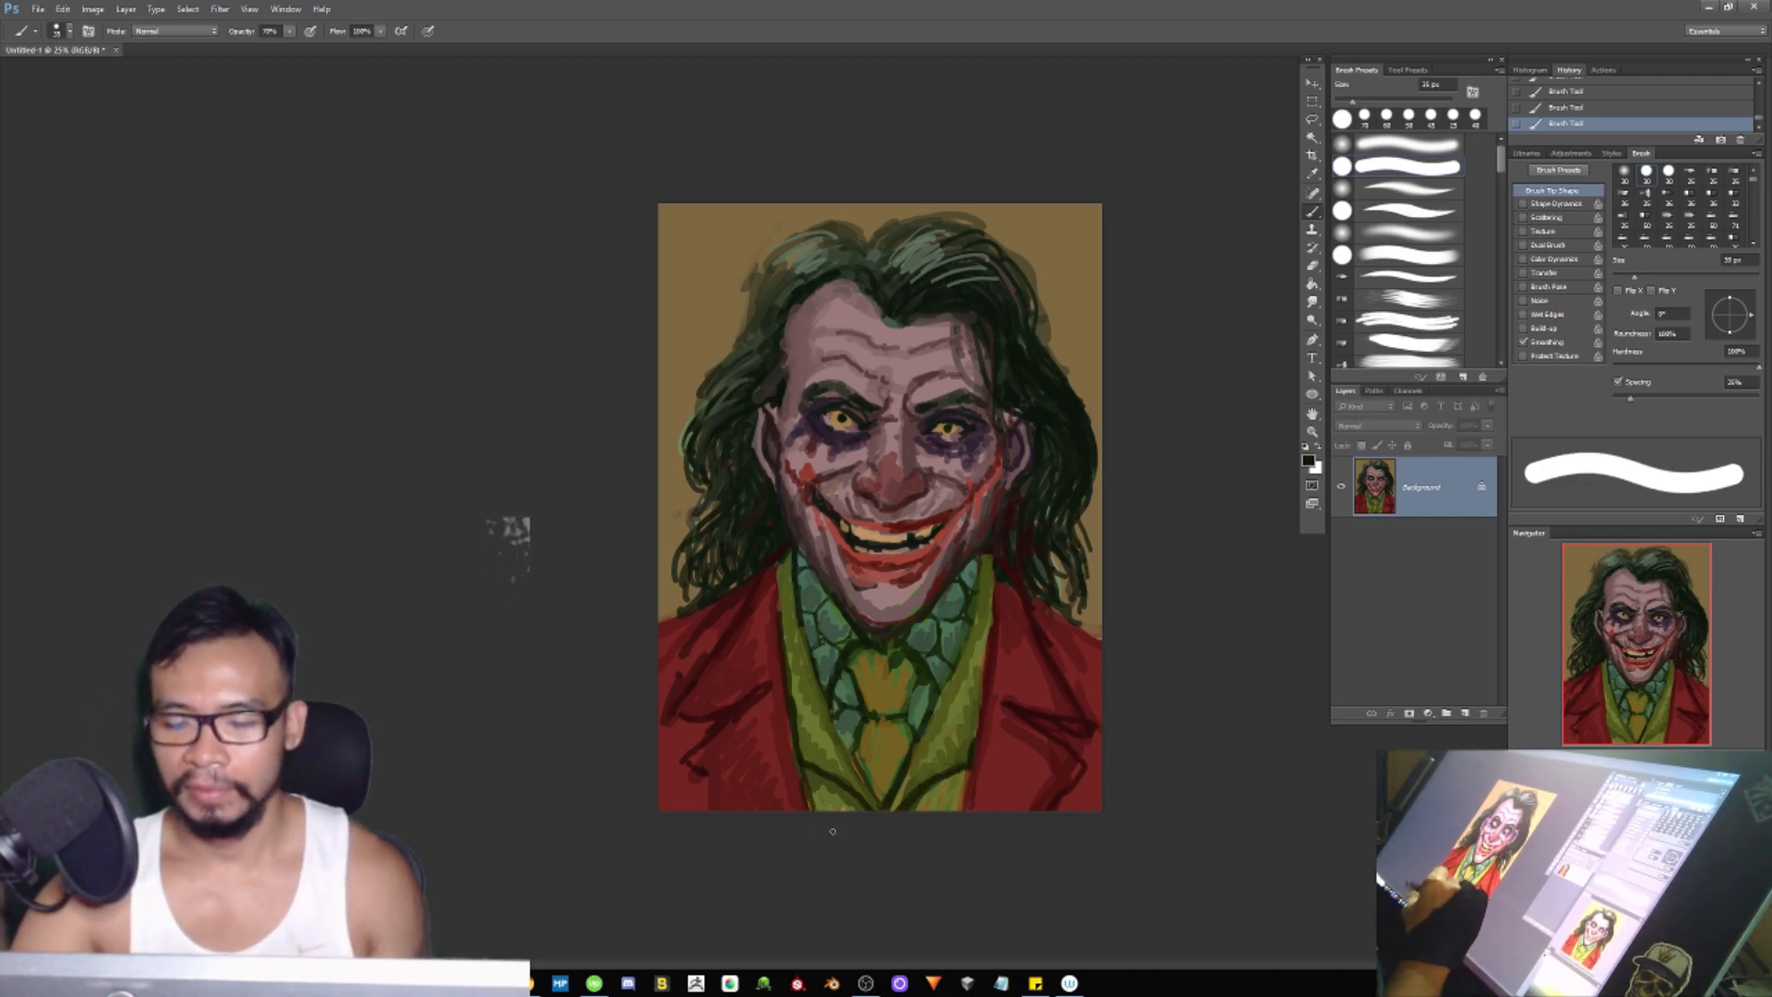
Step: Shade the folds in the lower jacket on both sides with sampled dark reds, using a brush enlarged to 50 px
{"action": "left_click", "coordinate": [965, 734], "text": "alt"}
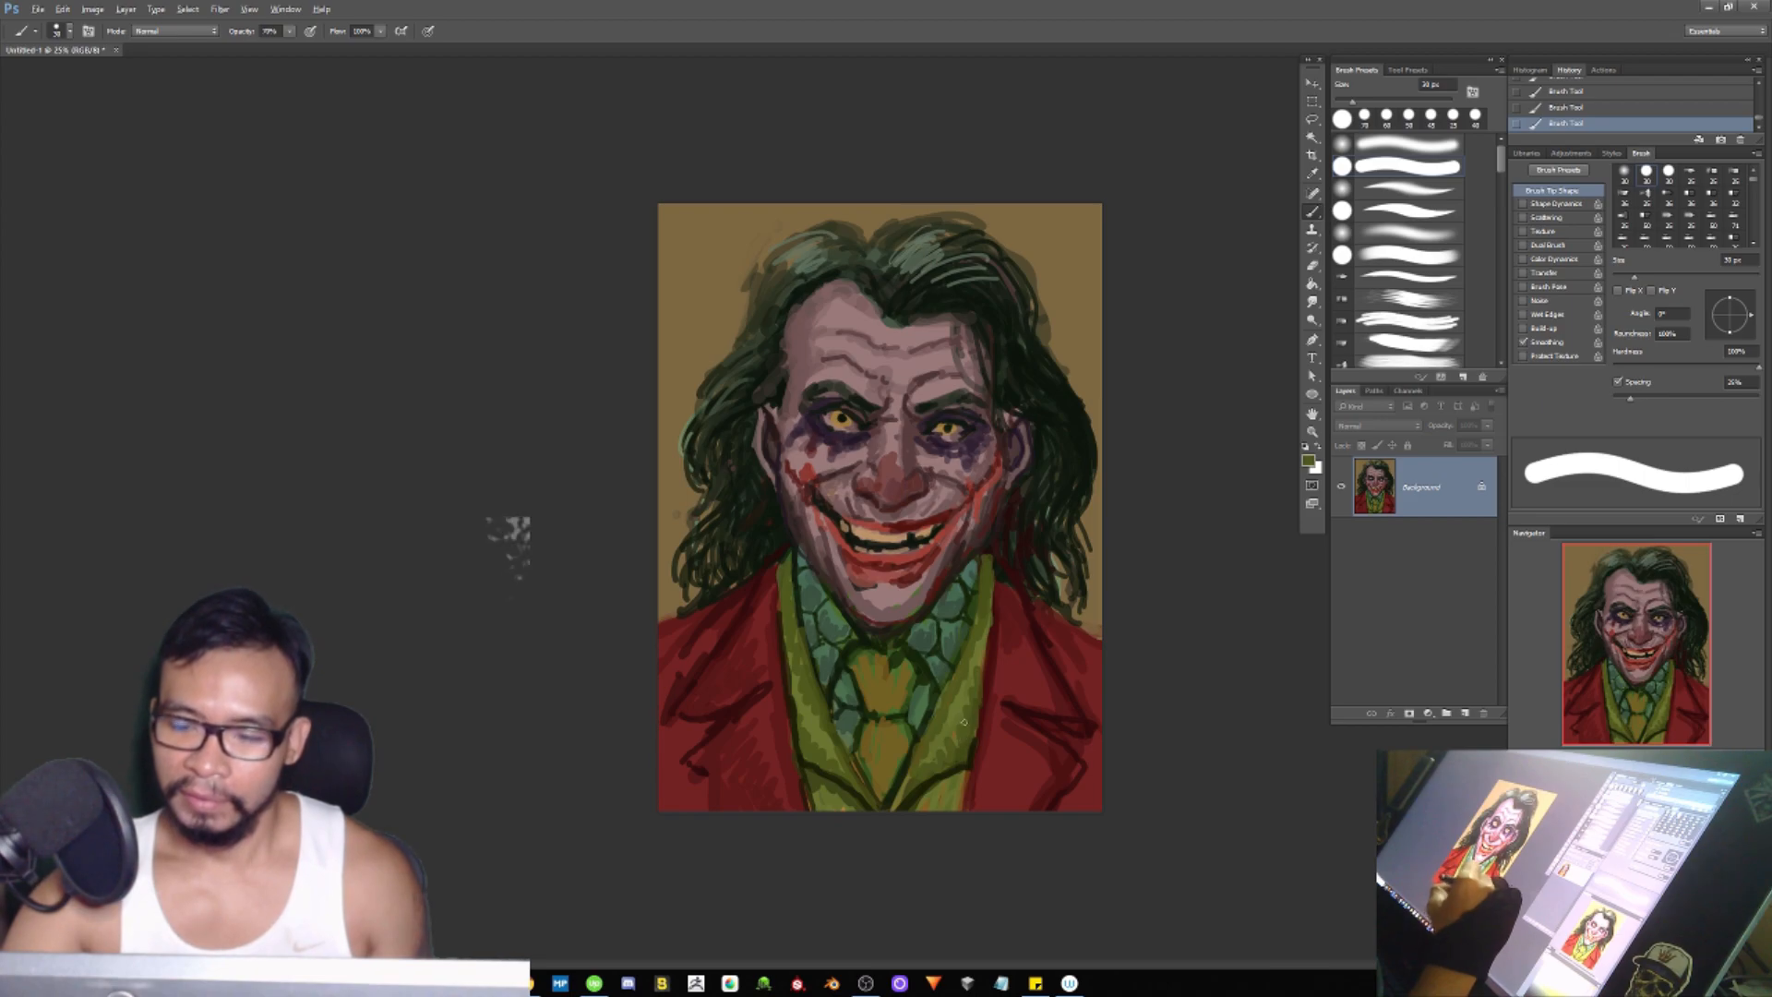
{"action": "left_click", "coordinate": [1015, 624], "text": "alt"}
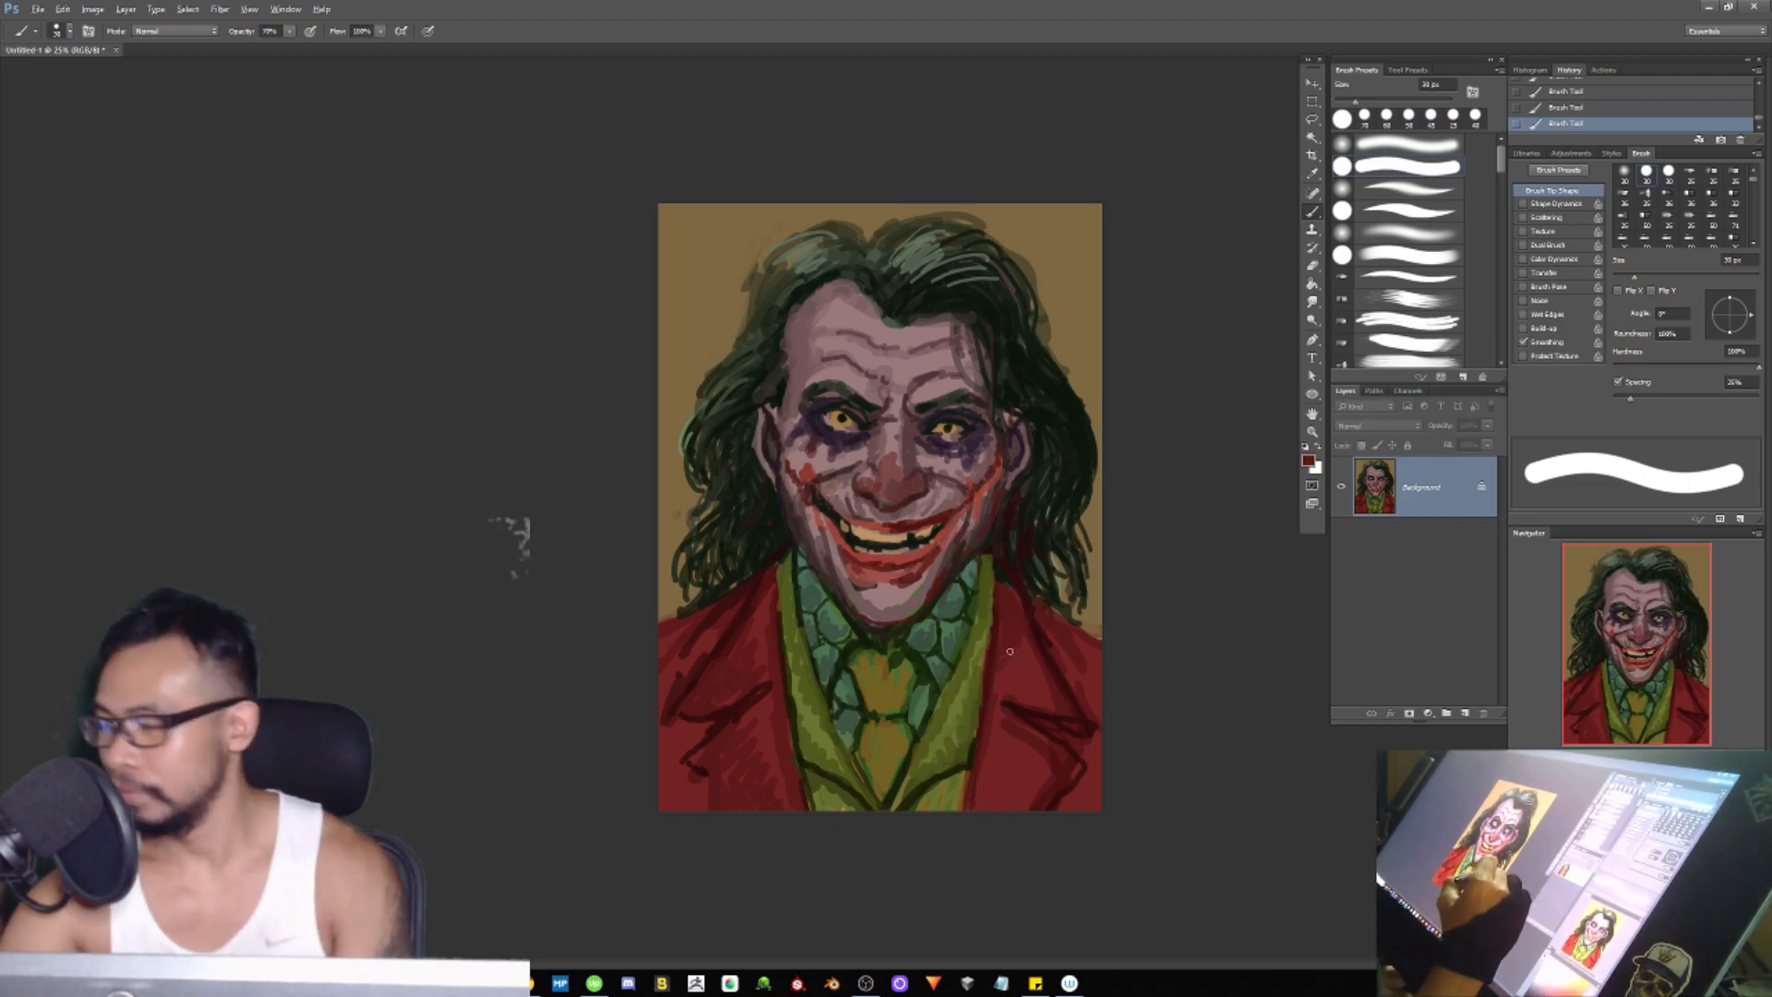
{"action": "key", "text": "bracketright"}
{"action": "key", "text": "bracketright"}
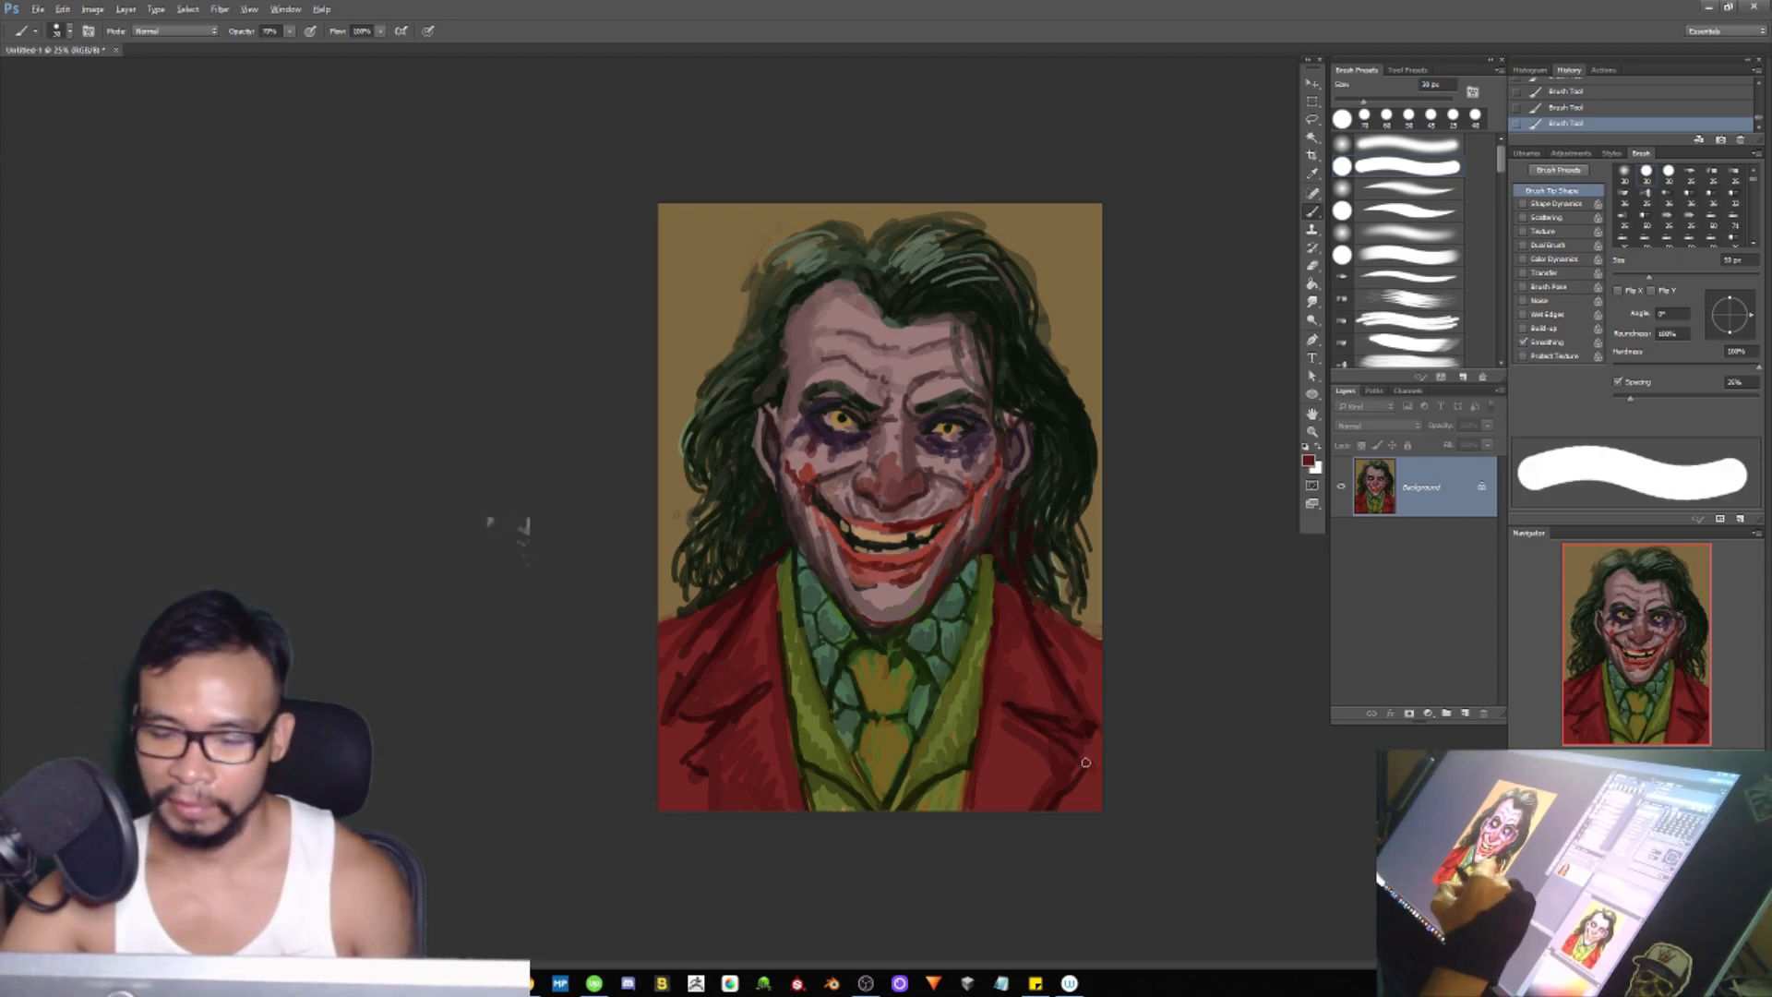
{"action": "left_click", "coordinate": [726, 717], "text": "alt"}
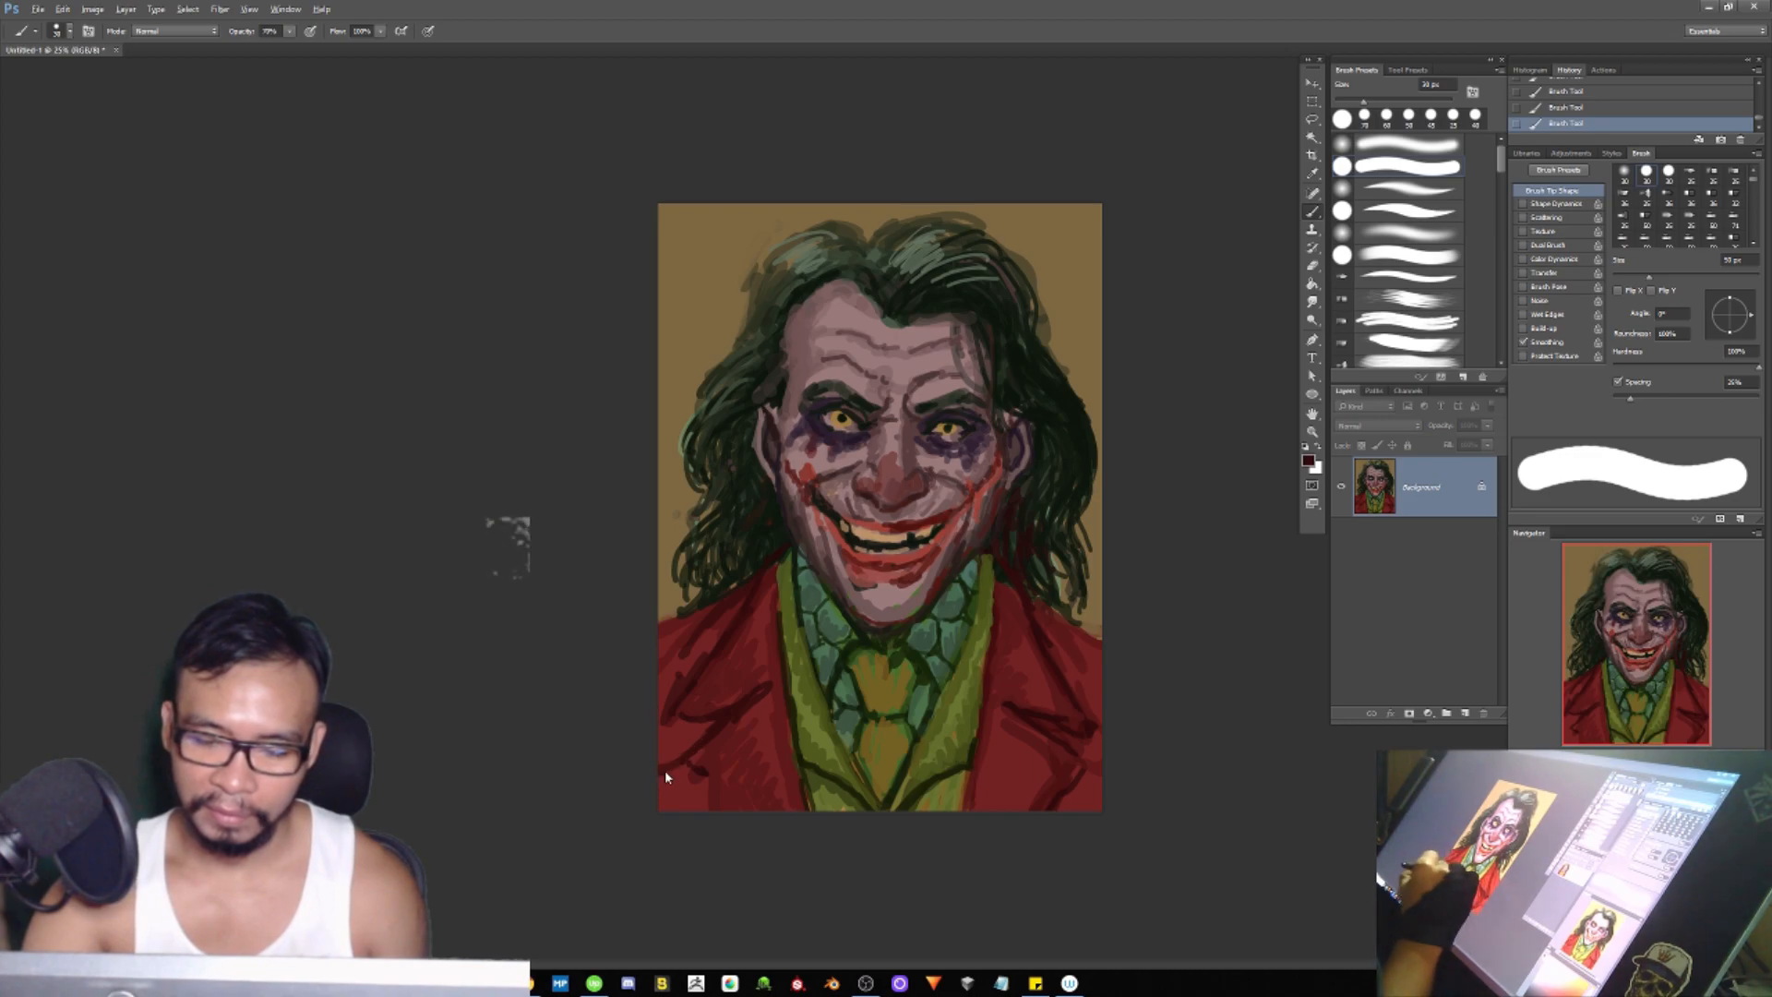
{"action": "left_click", "coordinate": [710, 755], "text": "alt"}
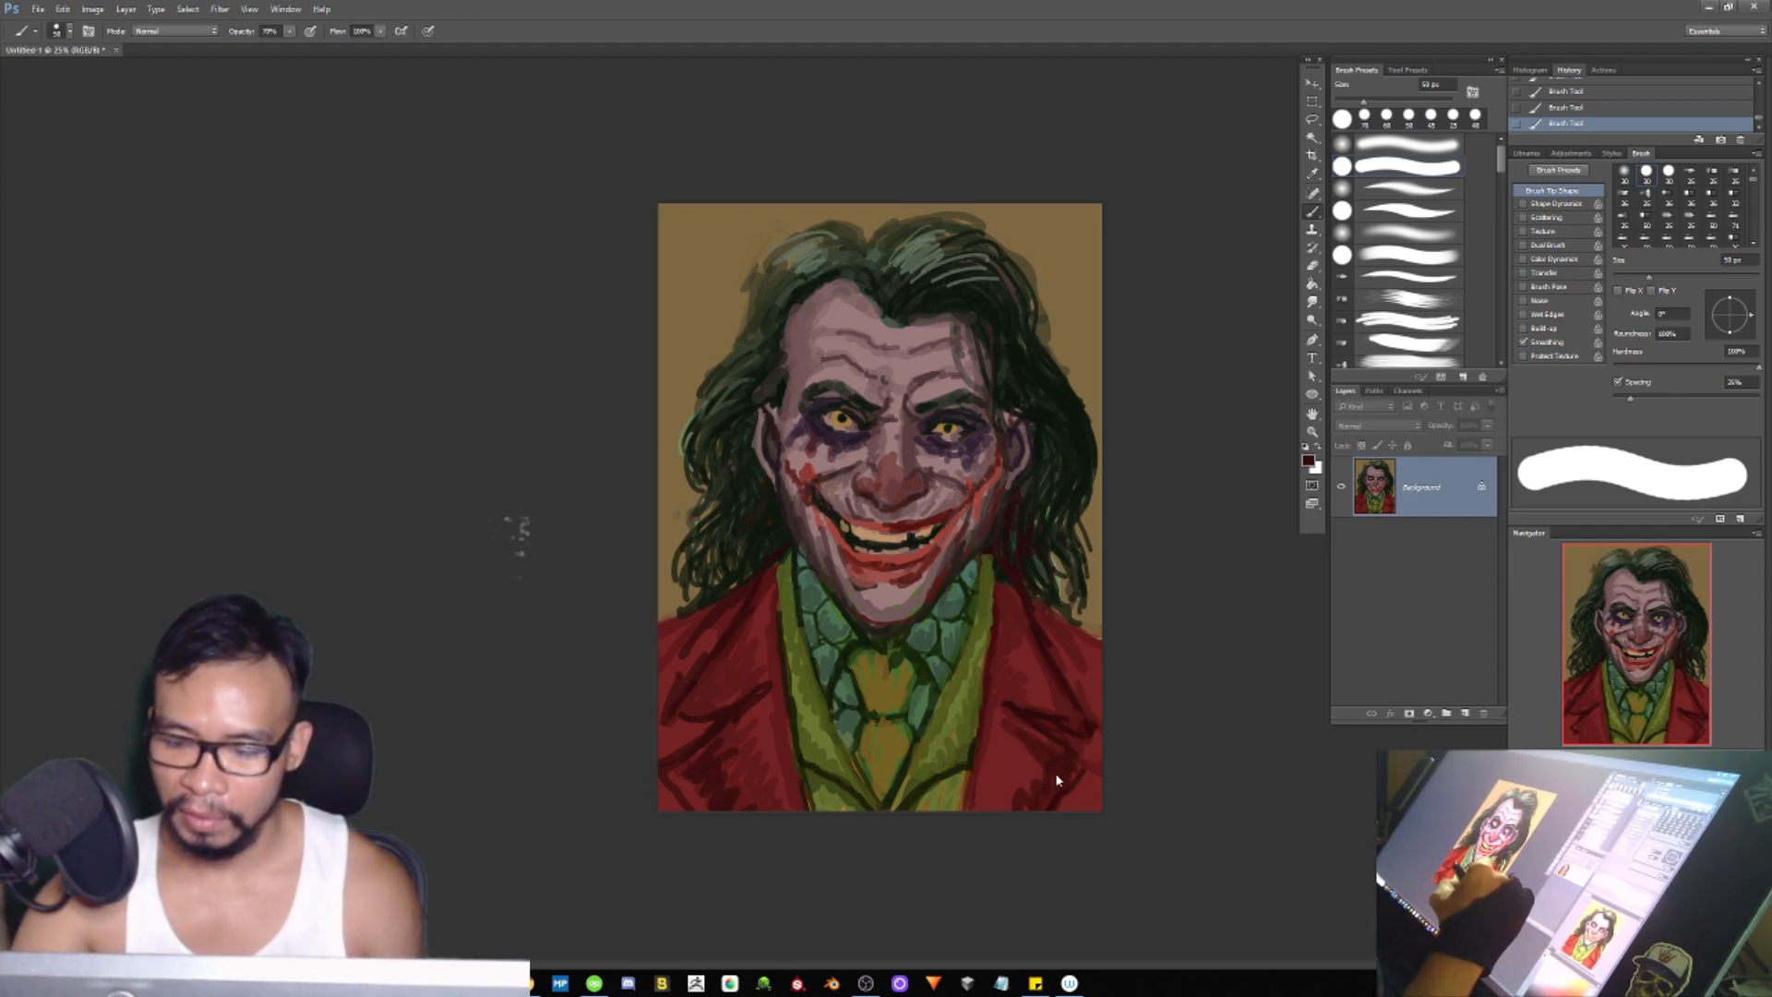
Step: Clean up both jacket shoulders where they meet the background, using sampled tan and dark tones to redefine their contours
{"action": "left_click", "coordinate": [656, 599], "text": "alt"}
{"action": "left_click", "coordinate": [684, 586], "text": "alt"}
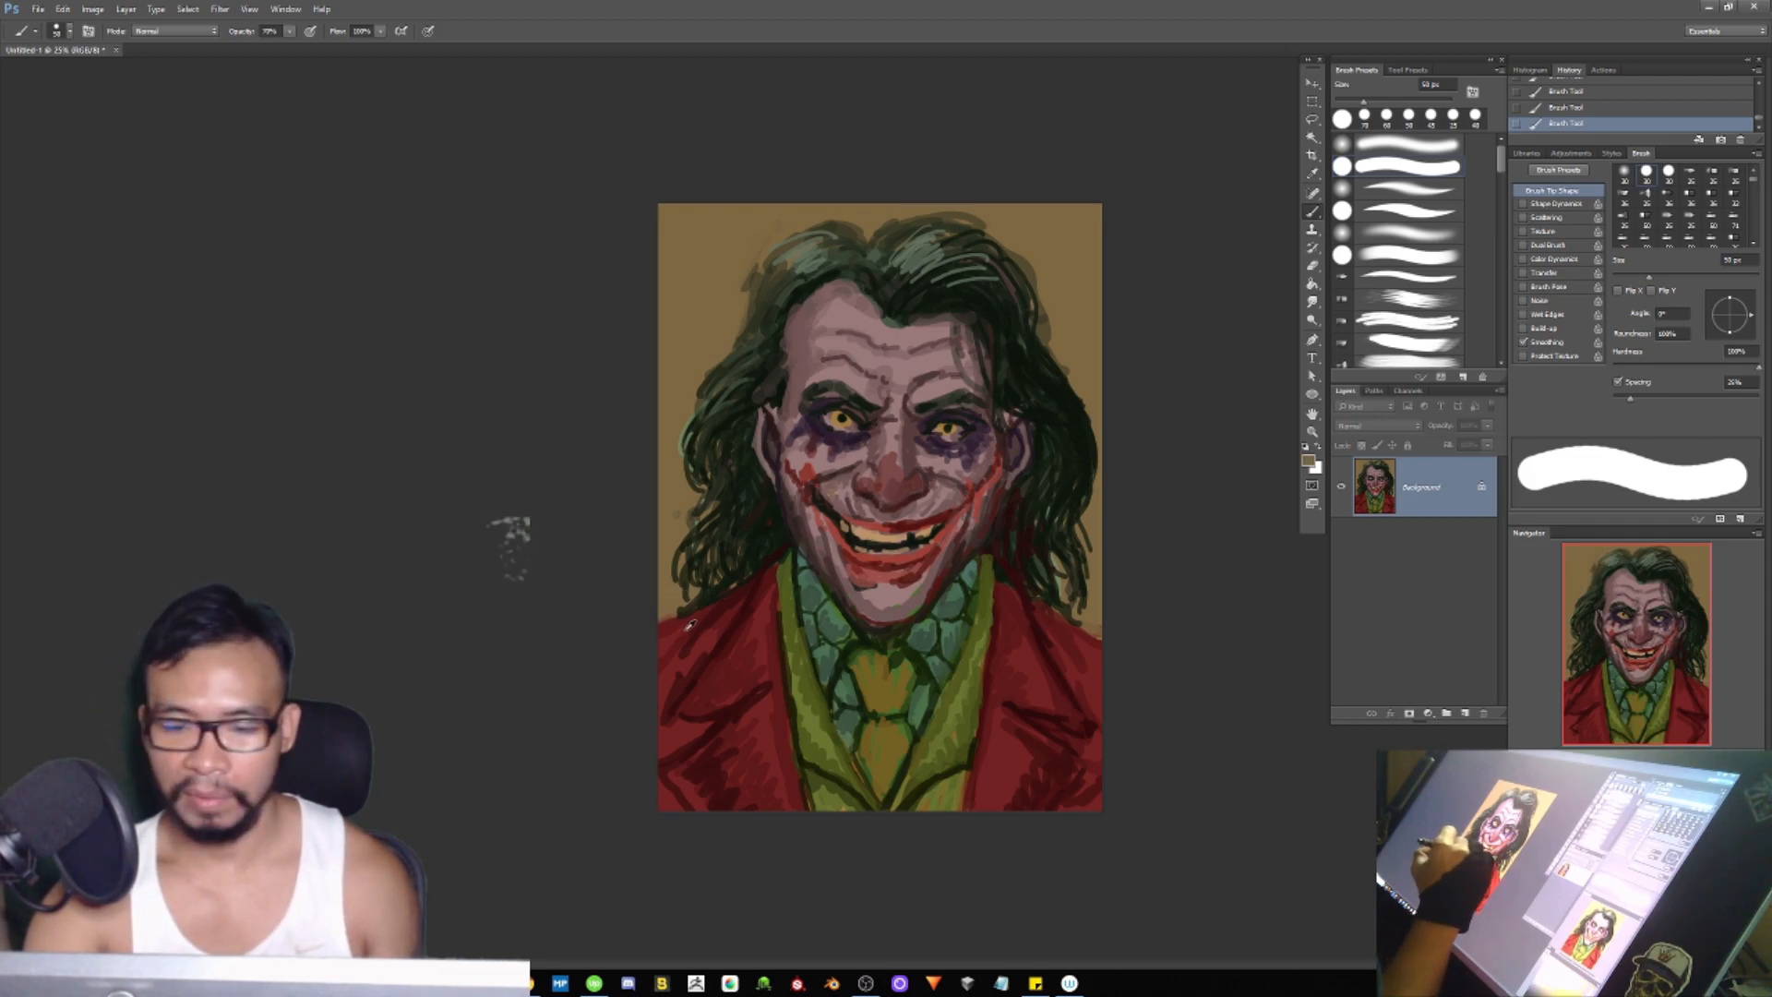
{"action": "left_click_drag", "start_coordinate": [692, 615], "coordinate": [668, 655]}
{"action": "mouse_move", "coordinate": [727, 602]}
{"action": "left_mouse_down"}
{"action": "mouse_move", "coordinate": [685, 630]}
{"action": "mouse_move", "coordinate": [748, 588]}
{"action": "mouse_move", "coordinate": [678, 658]}
{"action": "mouse_move", "coordinate": [701, 617]}
{"action": "mouse_move", "coordinate": [663, 670]}
{"action": "left_mouse_up"}
{"action": "left_click", "coordinate": [742, 591], "text": "alt"}
{"action": "left_click_drag", "start_coordinate": [1060, 612], "coordinate": [1104, 649]}
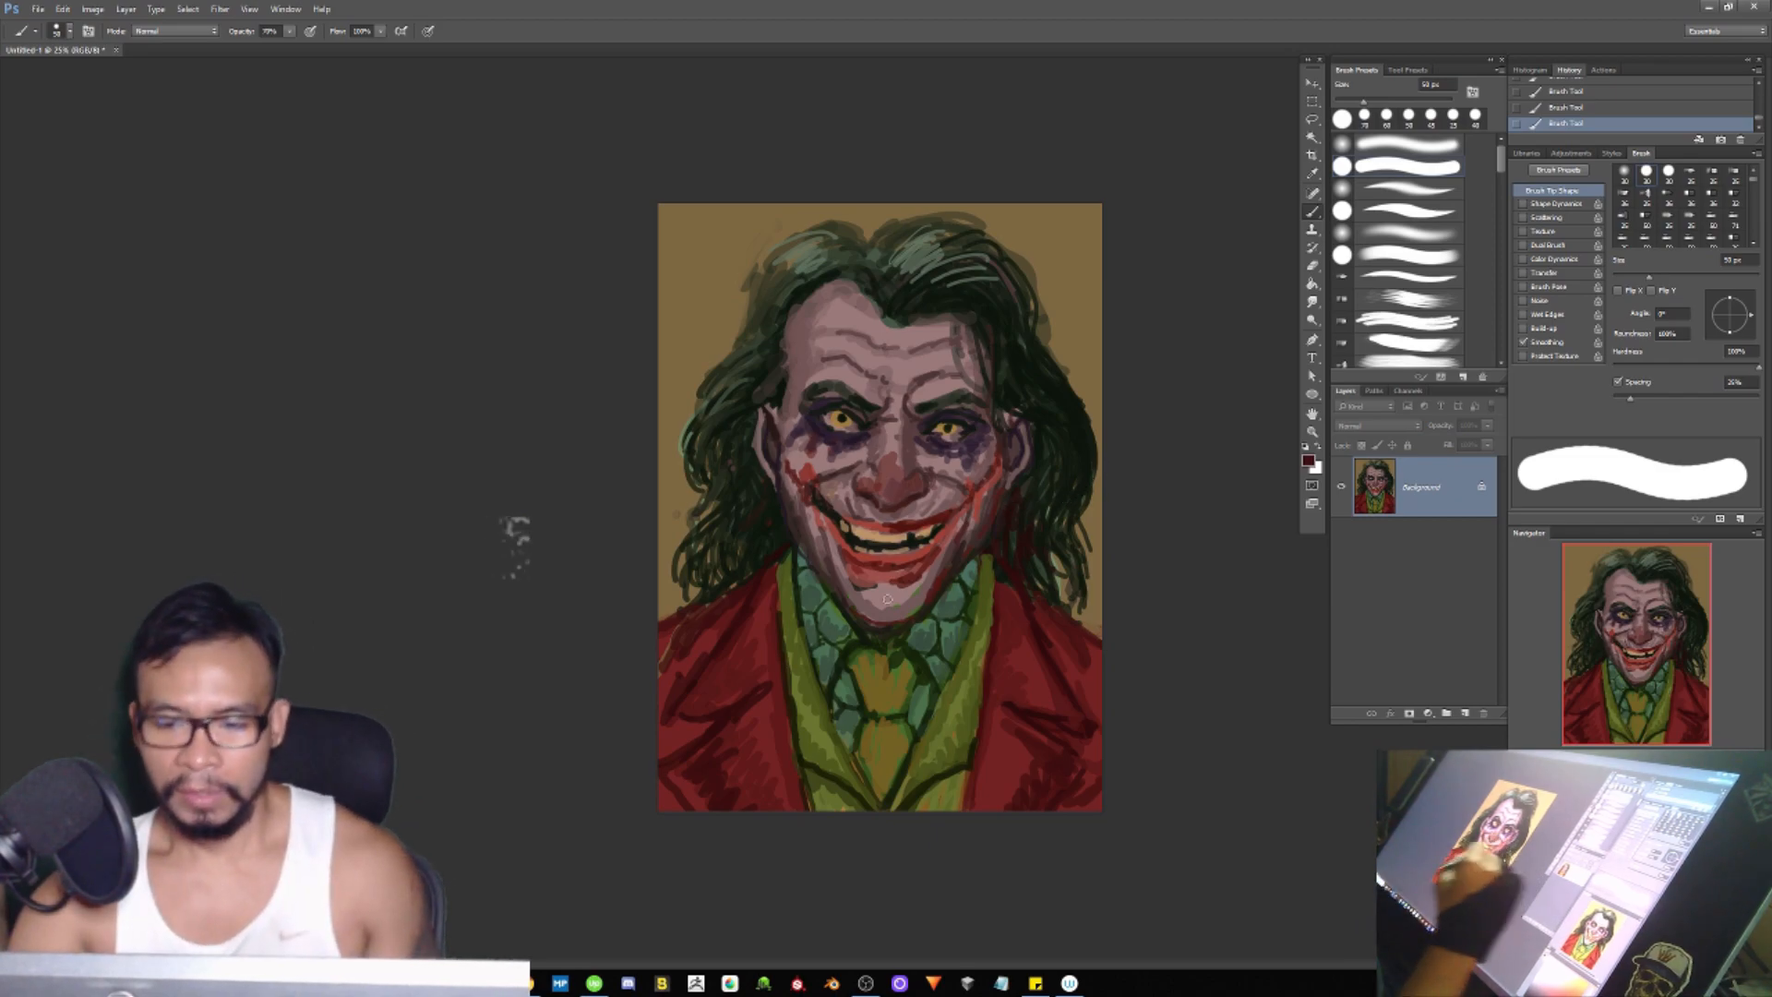
Step: Paint thin light tan edge lines along both upper jacket lapels with the brush reduced to 25 px
{"action": "left_click", "coordinate": [759, 618], "text": "alt"}
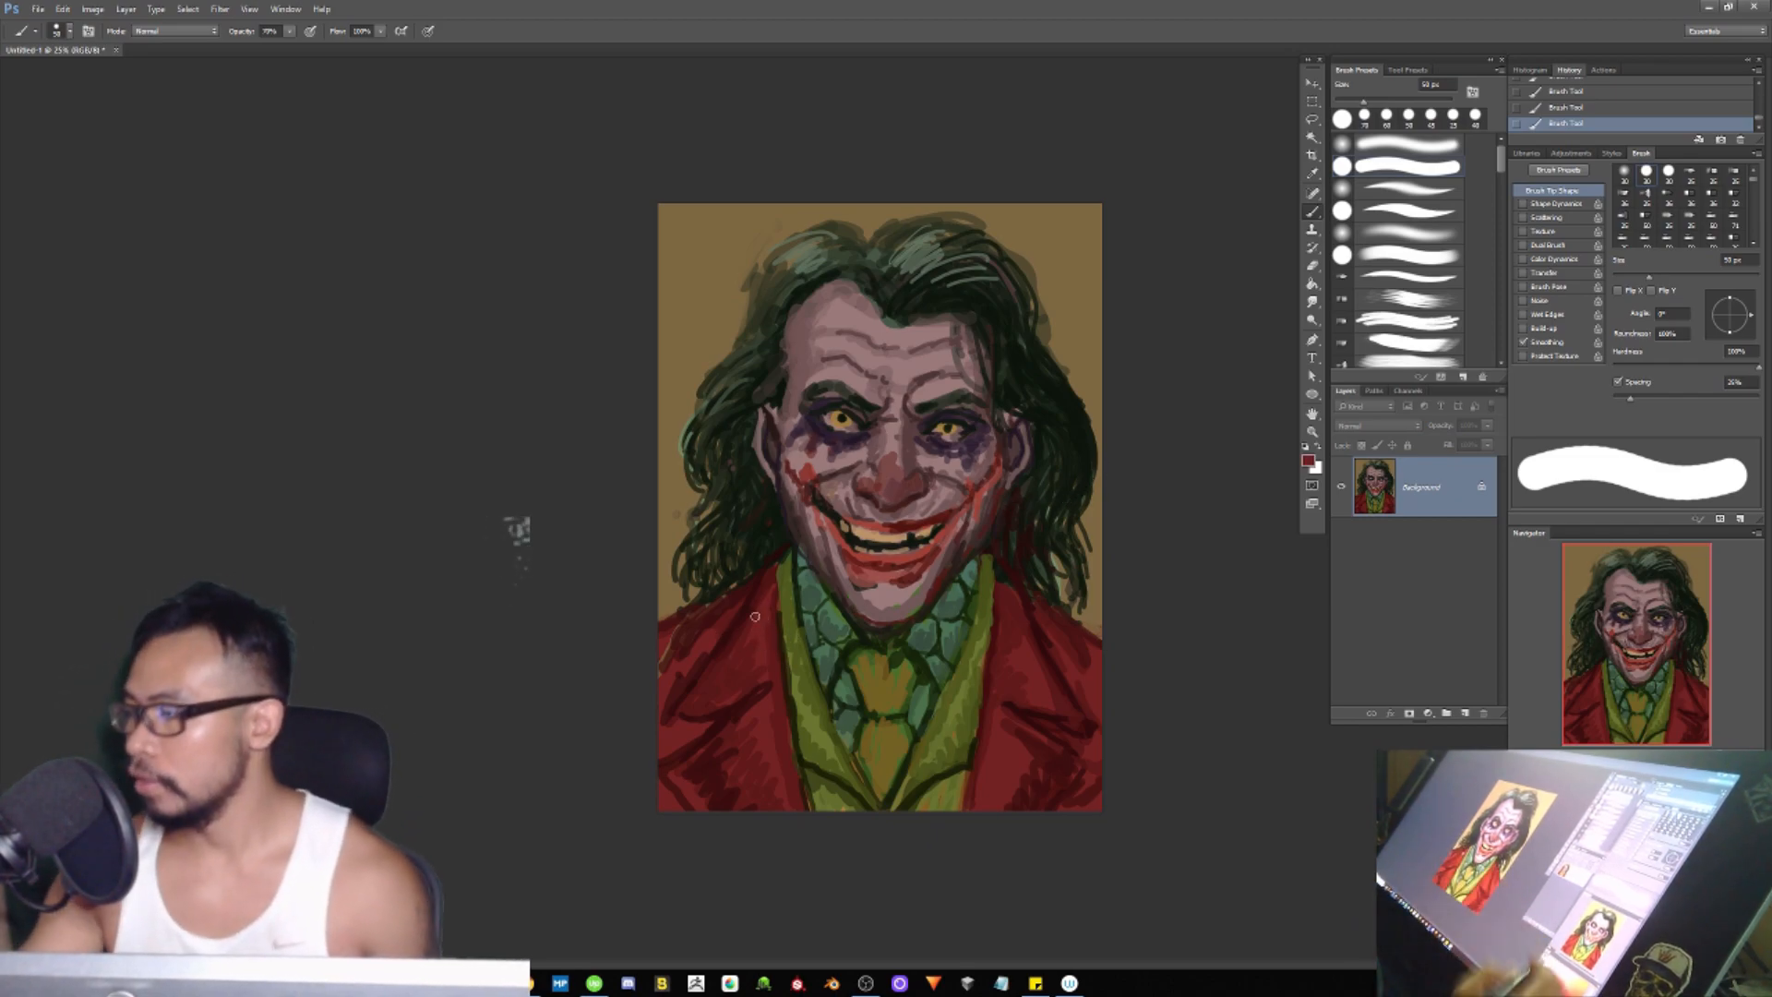
{"action": "key", "text": "["}
{"action": "key", "text": "["}
{"action": "key", "text": "["}
{"action": "key", "text": "["}
{"action": "key", "text": "["}
{"action": "mouse_move", "coordinate": [752, 595]}
{"action": "left_mouse_down"}
{"action": "mouse_move", "coordinate": [672, 722]}
{"action": "mouse_move", "coordinate": [699, 721]}
{"action": "mouse_move", "coordinate": [694, 687]}
{"action": "mouse_move", "coordinate": [733, 630]}
{"action": "mouse_move", "coordinate": [675, 762]}
{"action": "left_mouse_up"}
{"action": "left_click_drag", "start_coordinate": [1020, 603], "coordinate": [1092, 723]}
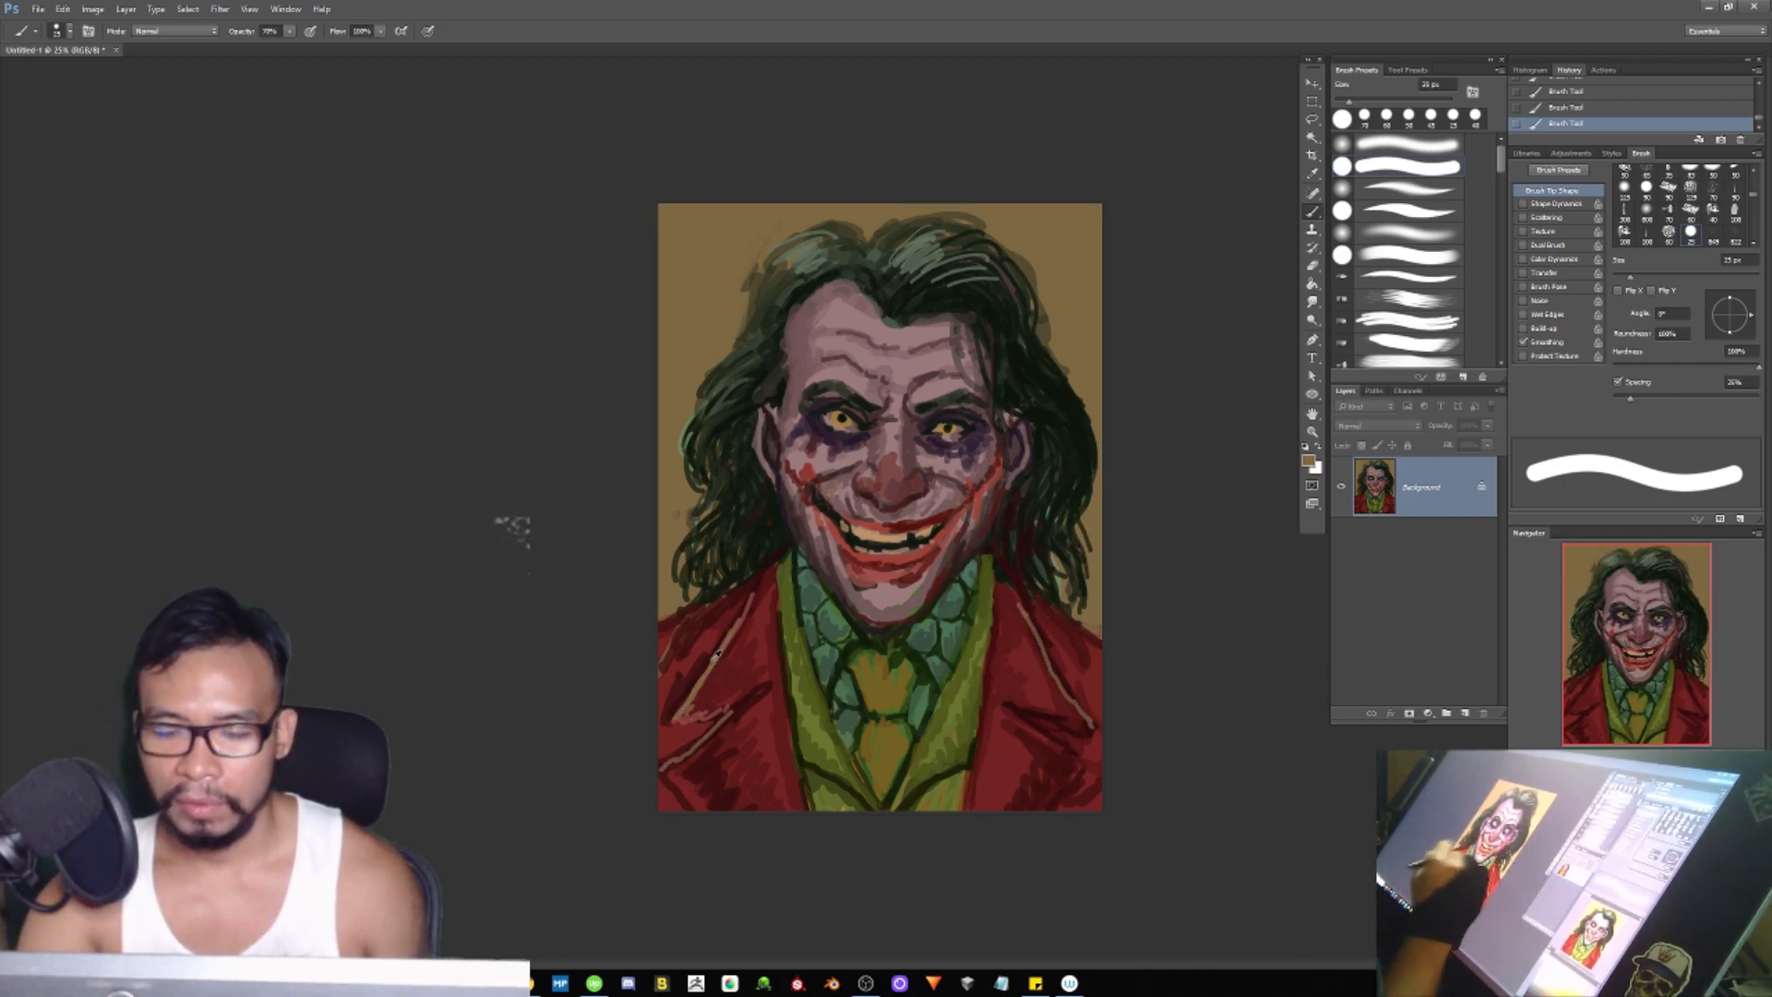
Step: Cover the stray pinkish highlight near the viewer-left lapel notch with sampled dark red
{"action": "left_click", "coordinate": [693, 671], "text": "alt"}
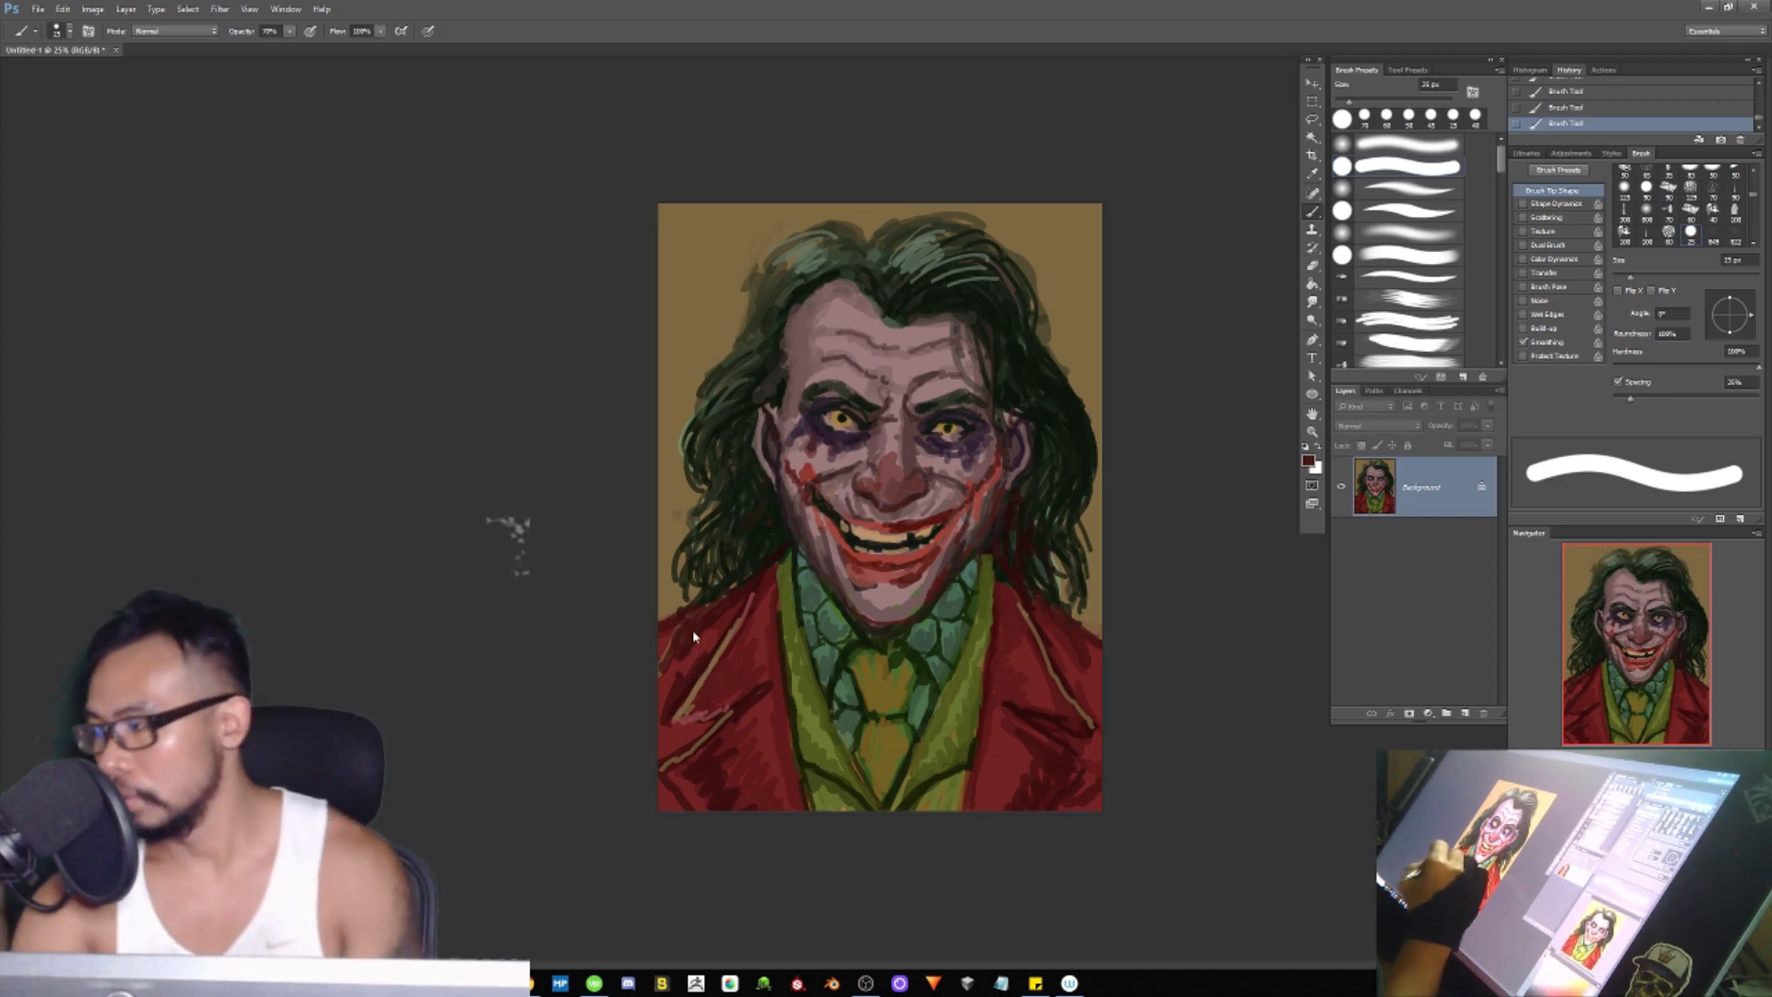
{"action": "key", "text": "bracketleft"}
{"action": "key", "text": "bracketleft"}
{"action": "key", "text": "bracketright"}
{"action": "key", "text": "bracketright"}
{"action": "key", "text": "bracketright"}
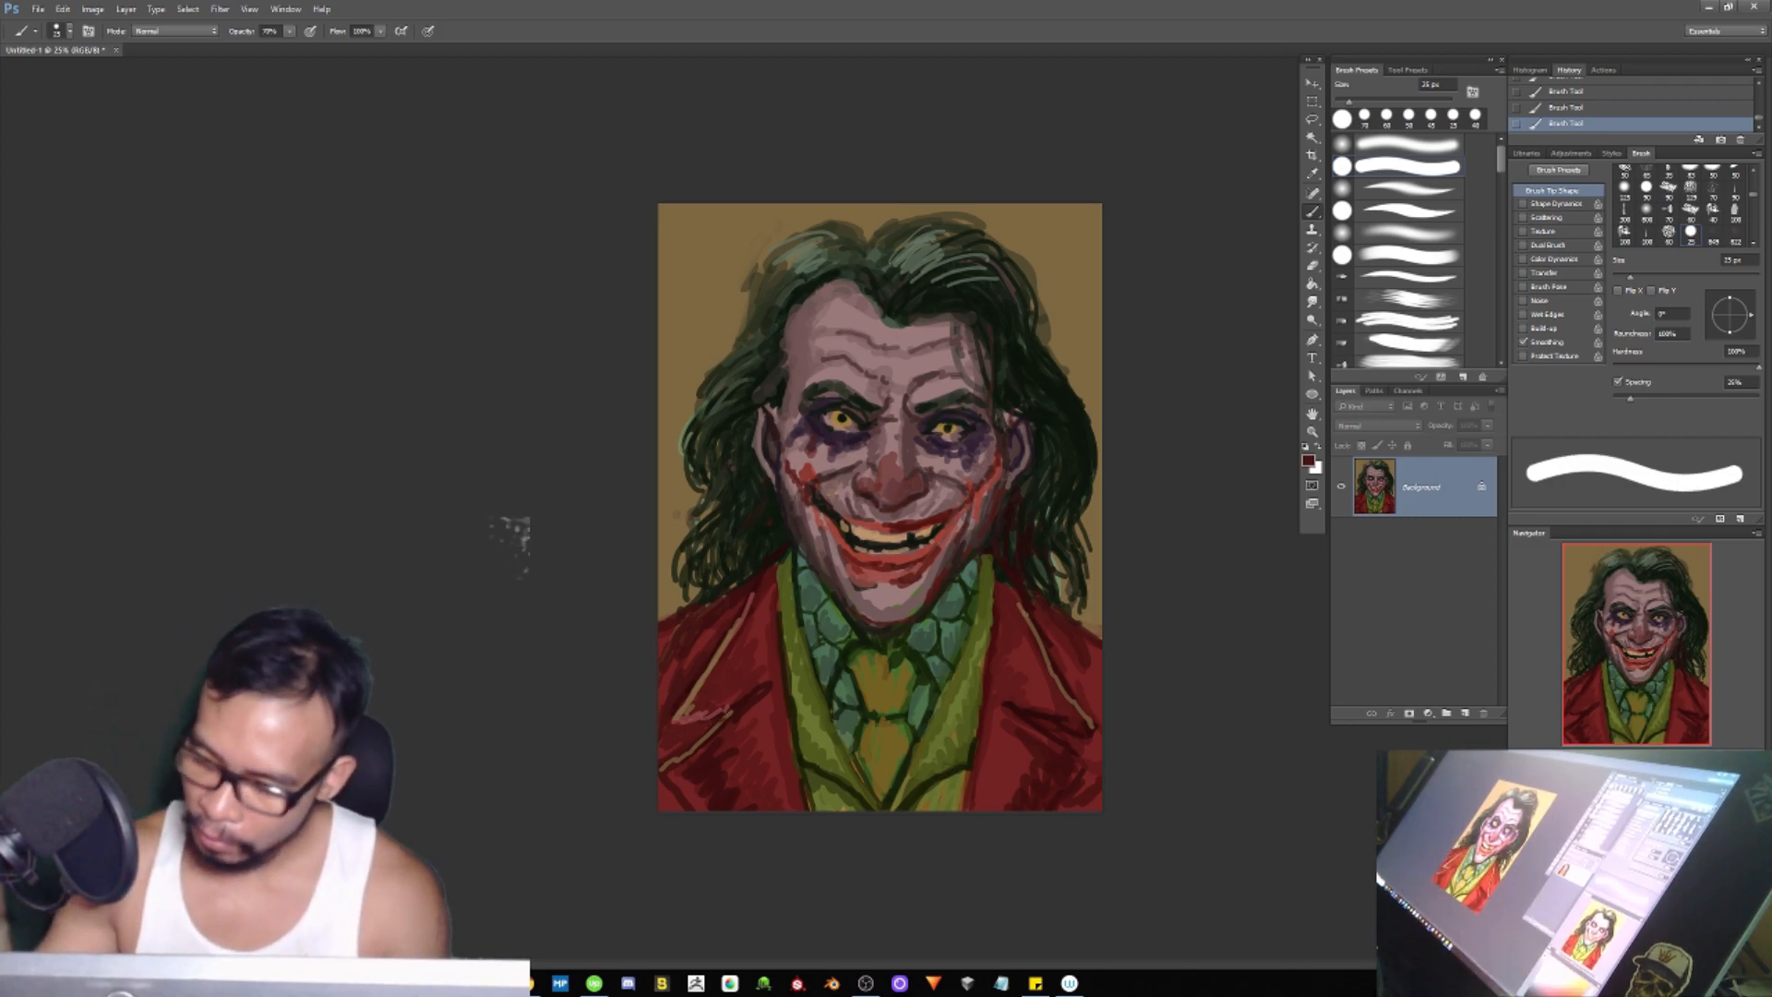
{"action": "left_click_drag", "start_coordinate": [685, 719], "coordinate": [709, 722]}
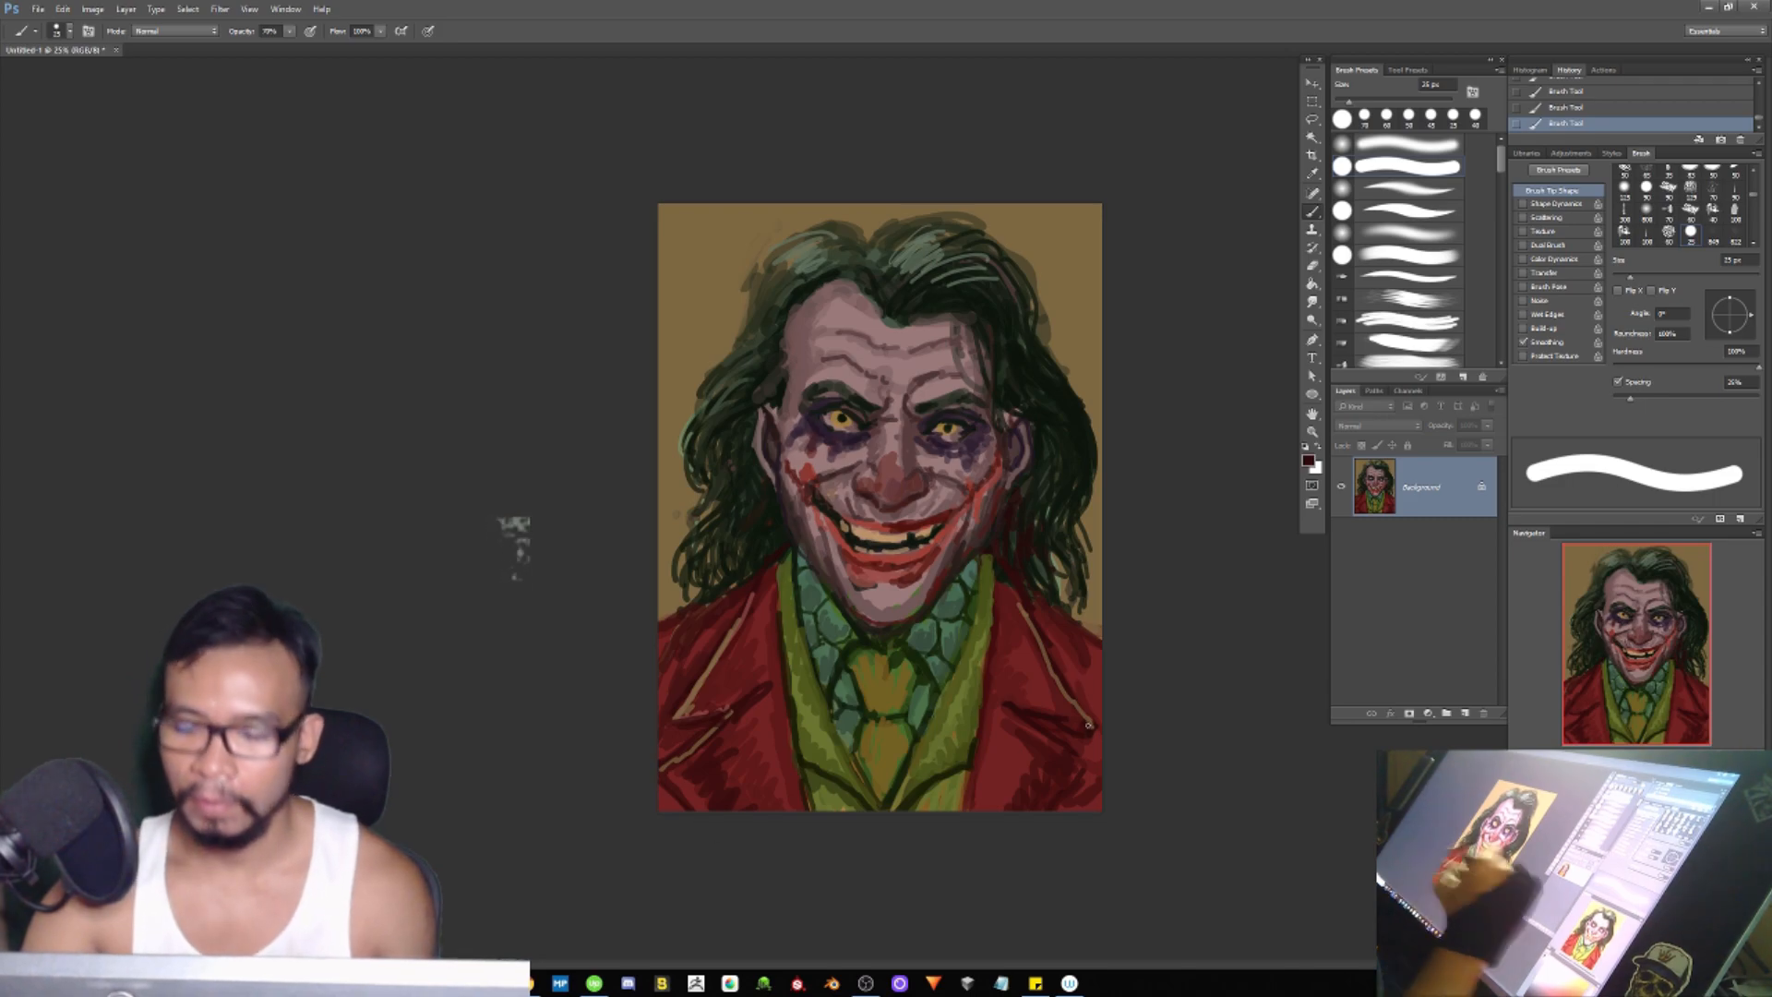
Step: Trace the notches and lower edges of both jacket lapels in sampled tan, and sample dark red for the shoulder contour
{"action": "mouse_move", "coordinate": [739, 702]}
{"action": "left_mouse_down"}
{"action": "mouse_move", "coordinate": [688, 712]}
{"action": "mouse_move", "coordinate": [755, 686]}
{"action": "left_mouse_up"}
{"action": "left_click", "coordinate": [699, 683], "text": "alt"}
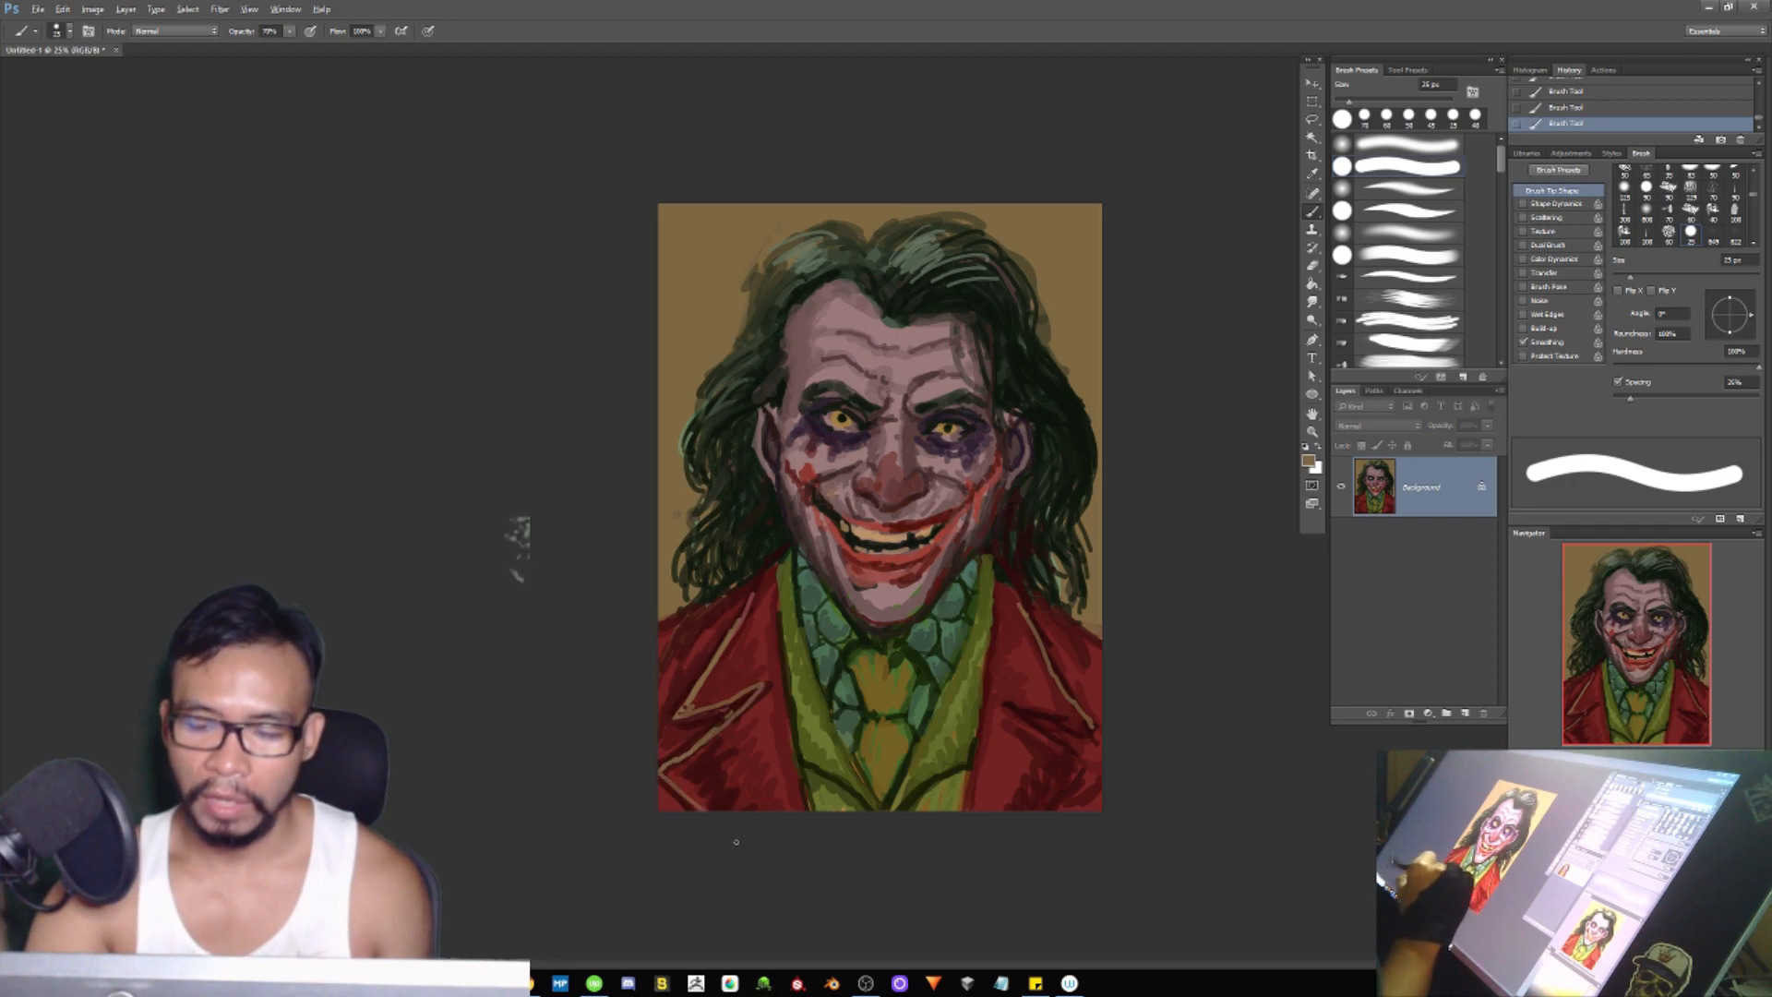
{"action": "left_click_drag", "start_coordinate": [1015, 705], "coordinate": [1076, 751]}
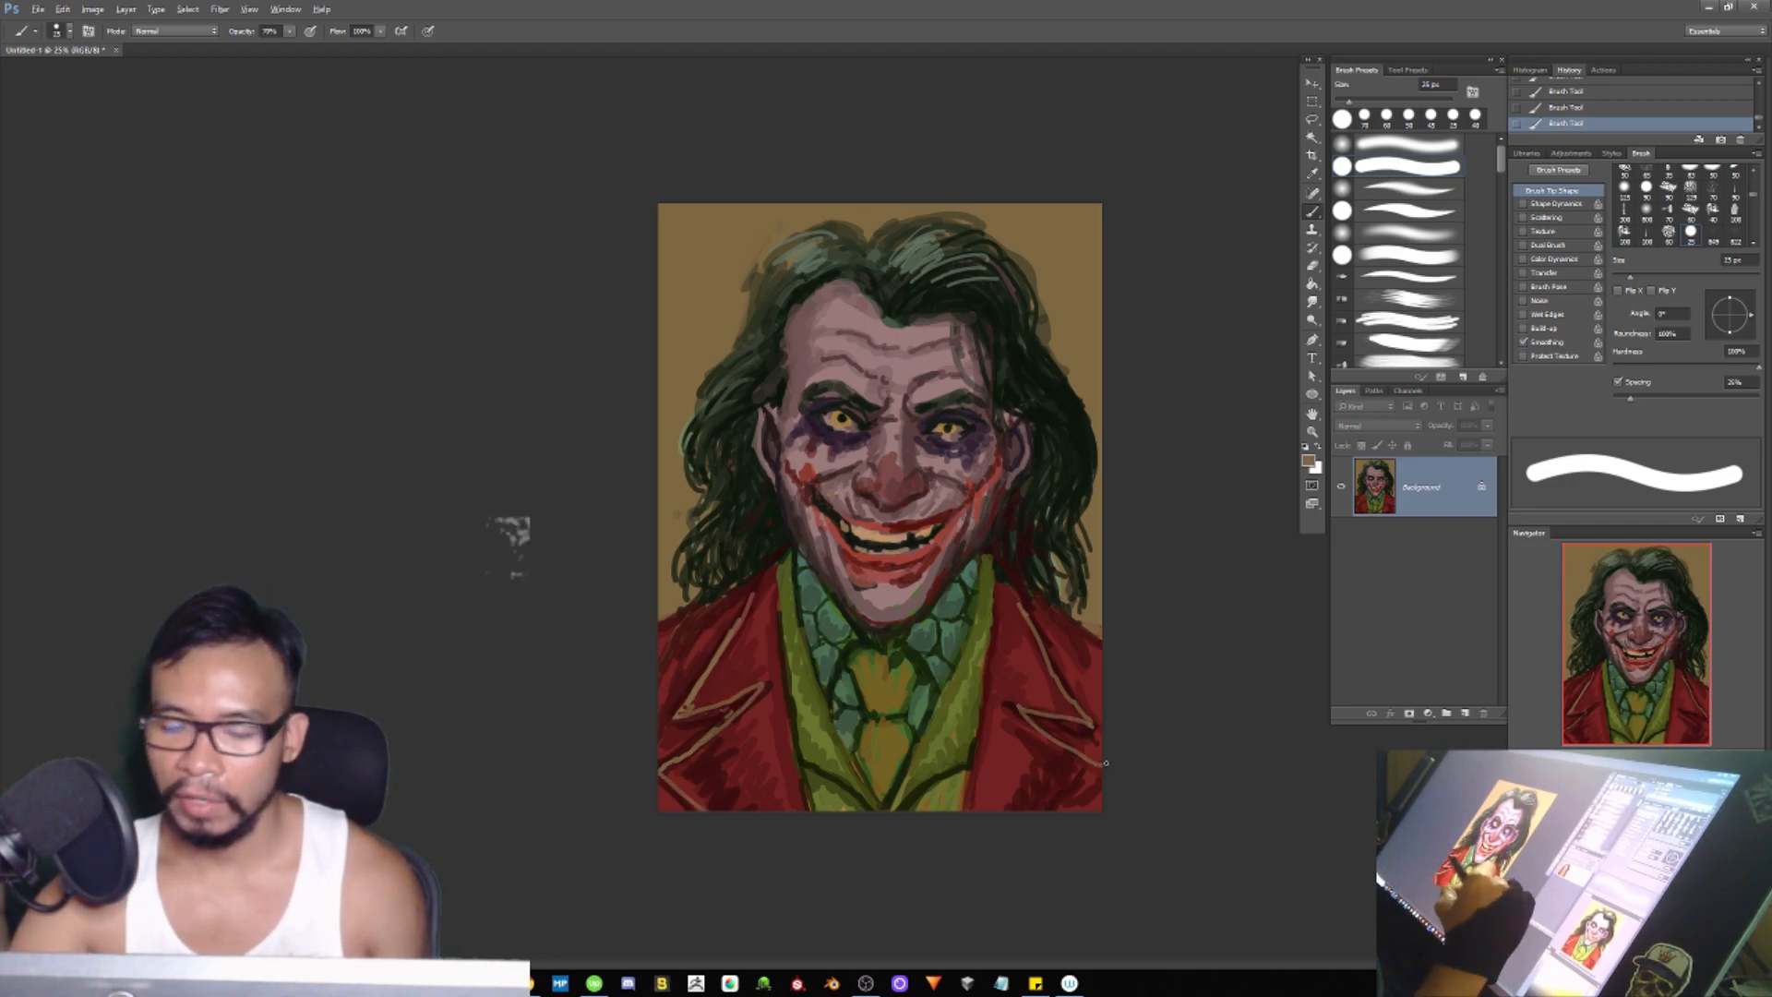
{"action": "left_click", "coordinate": [1068, 772], "text": "alt"}
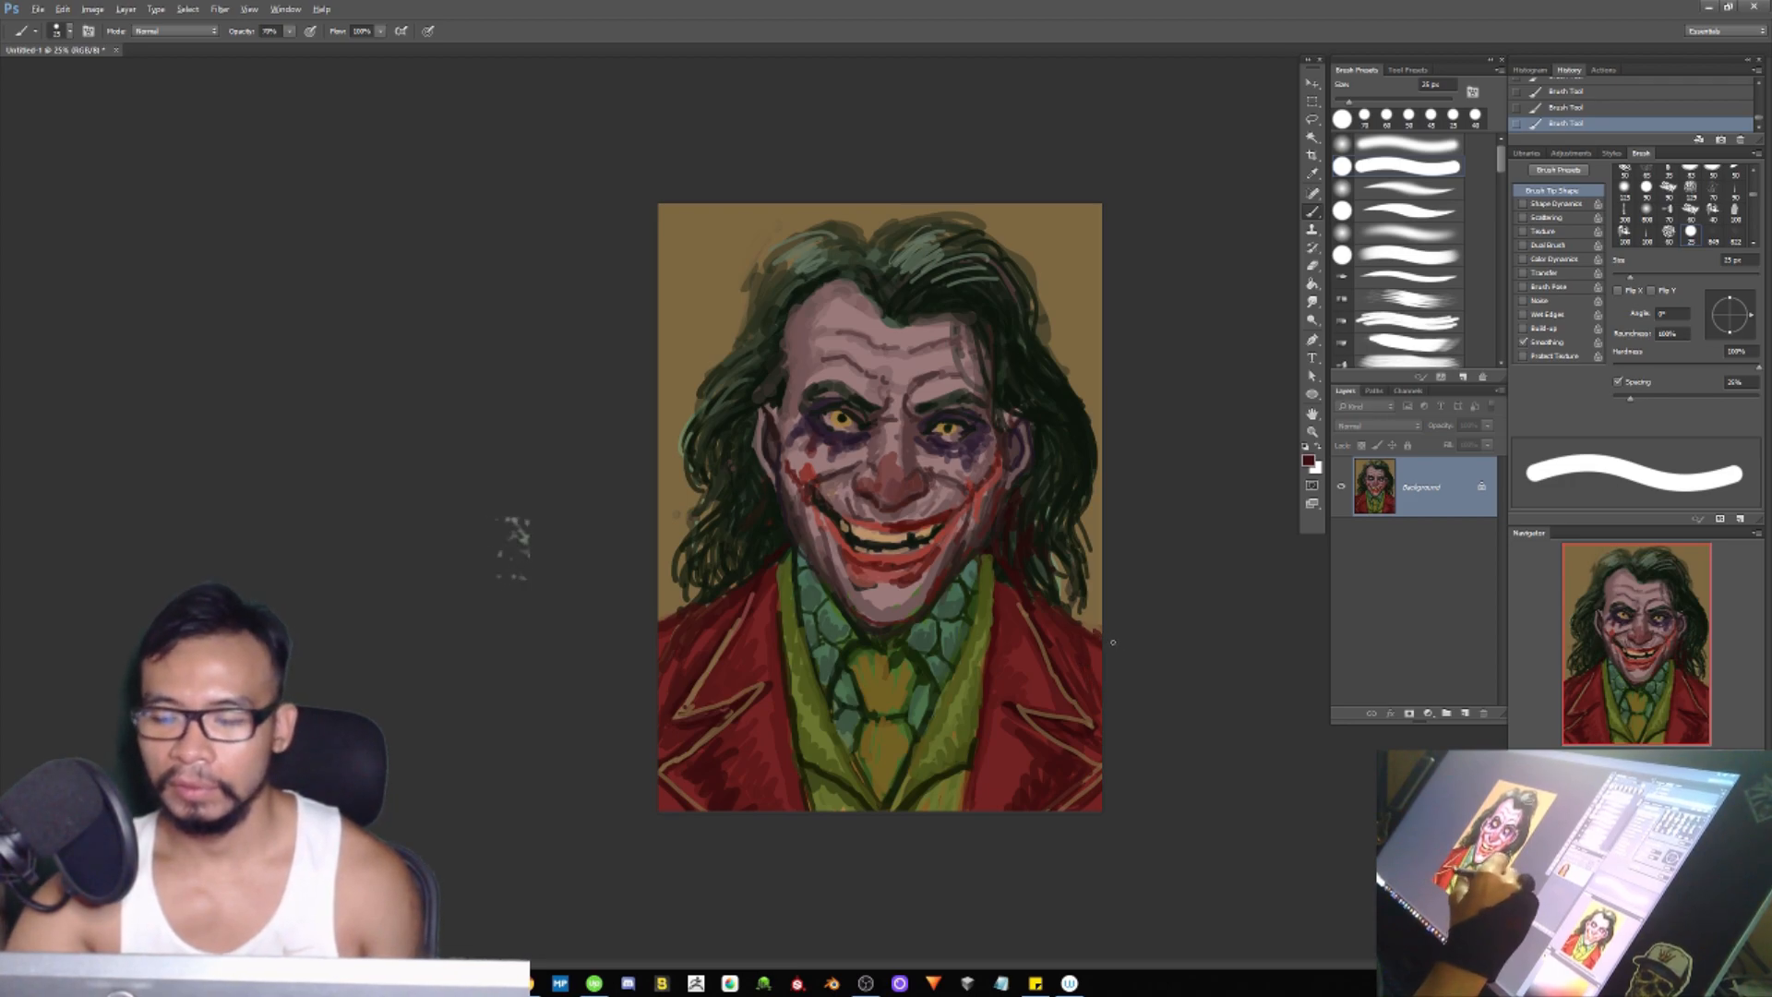
Step: Strengthen the tan trim along the jacket lapels and the viewer-left lapel notch with sampled background tan
{"action": "left_click", "coordinate": [685, 611], "text": "alt"}
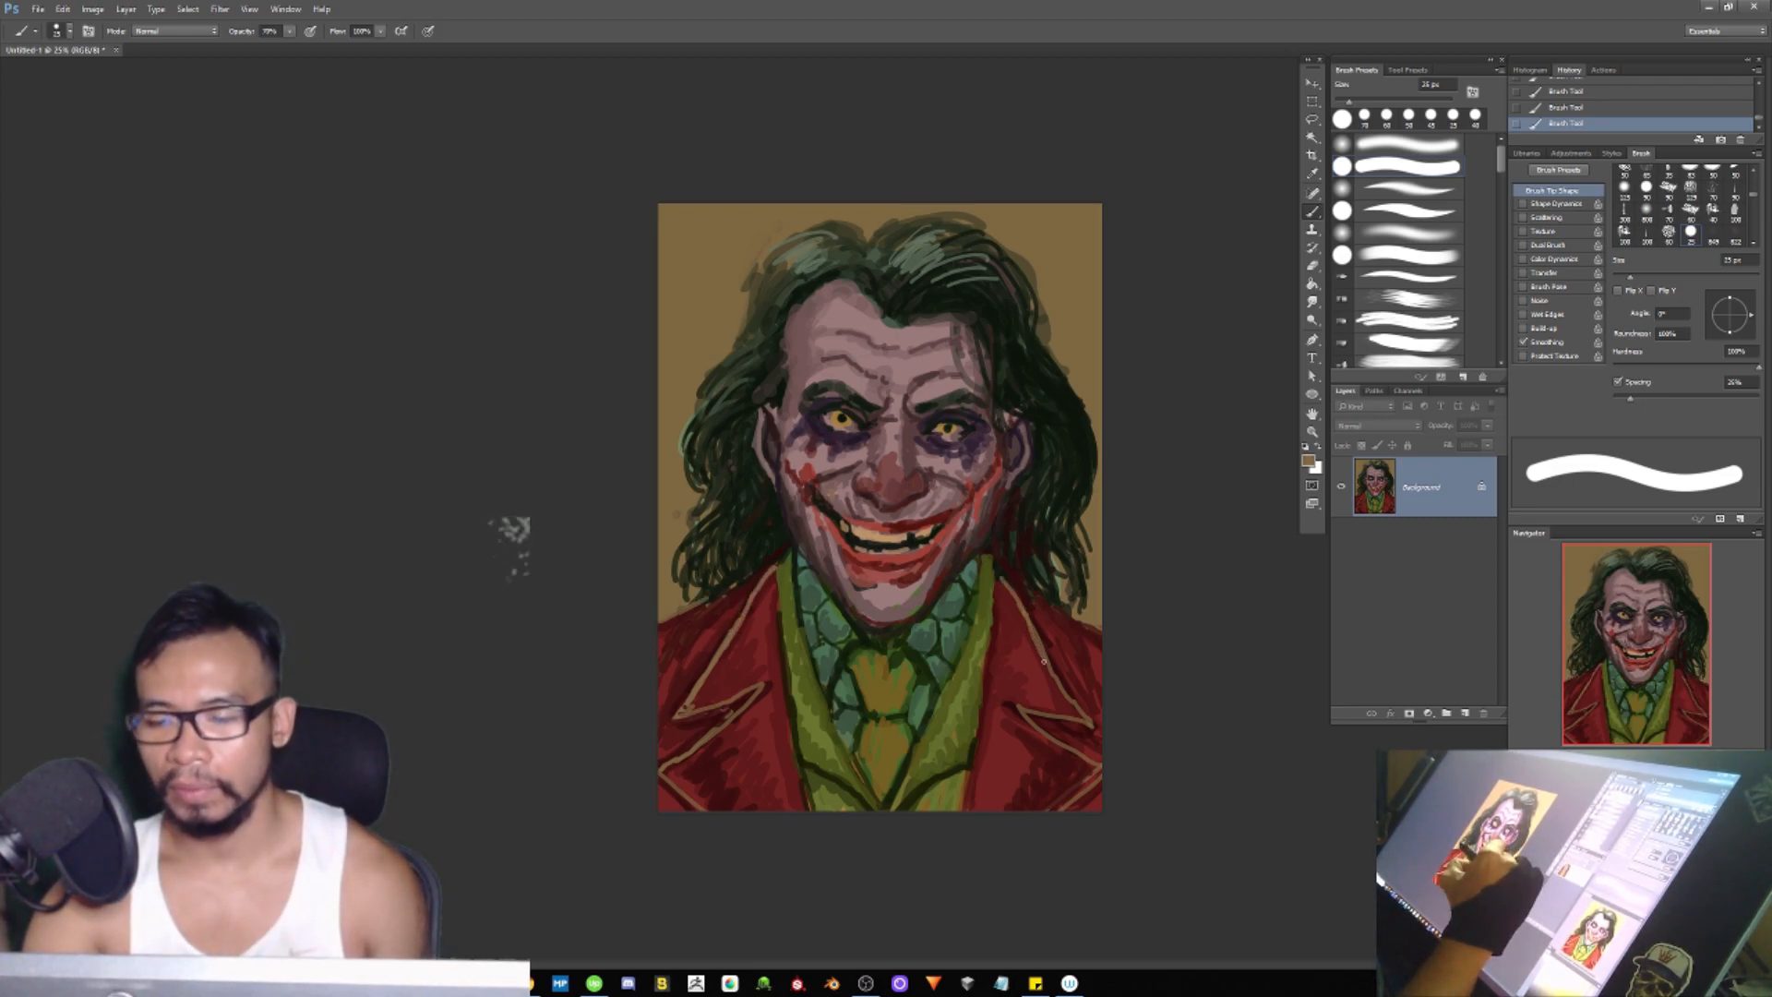
{"action": "left_click_drag", "start_coordinate": [680, 715], "coordinate": [771, 677]}
{"action": "left_click_drag", "start_coordinate": [771, 676], "coordinate": [671, 765]}
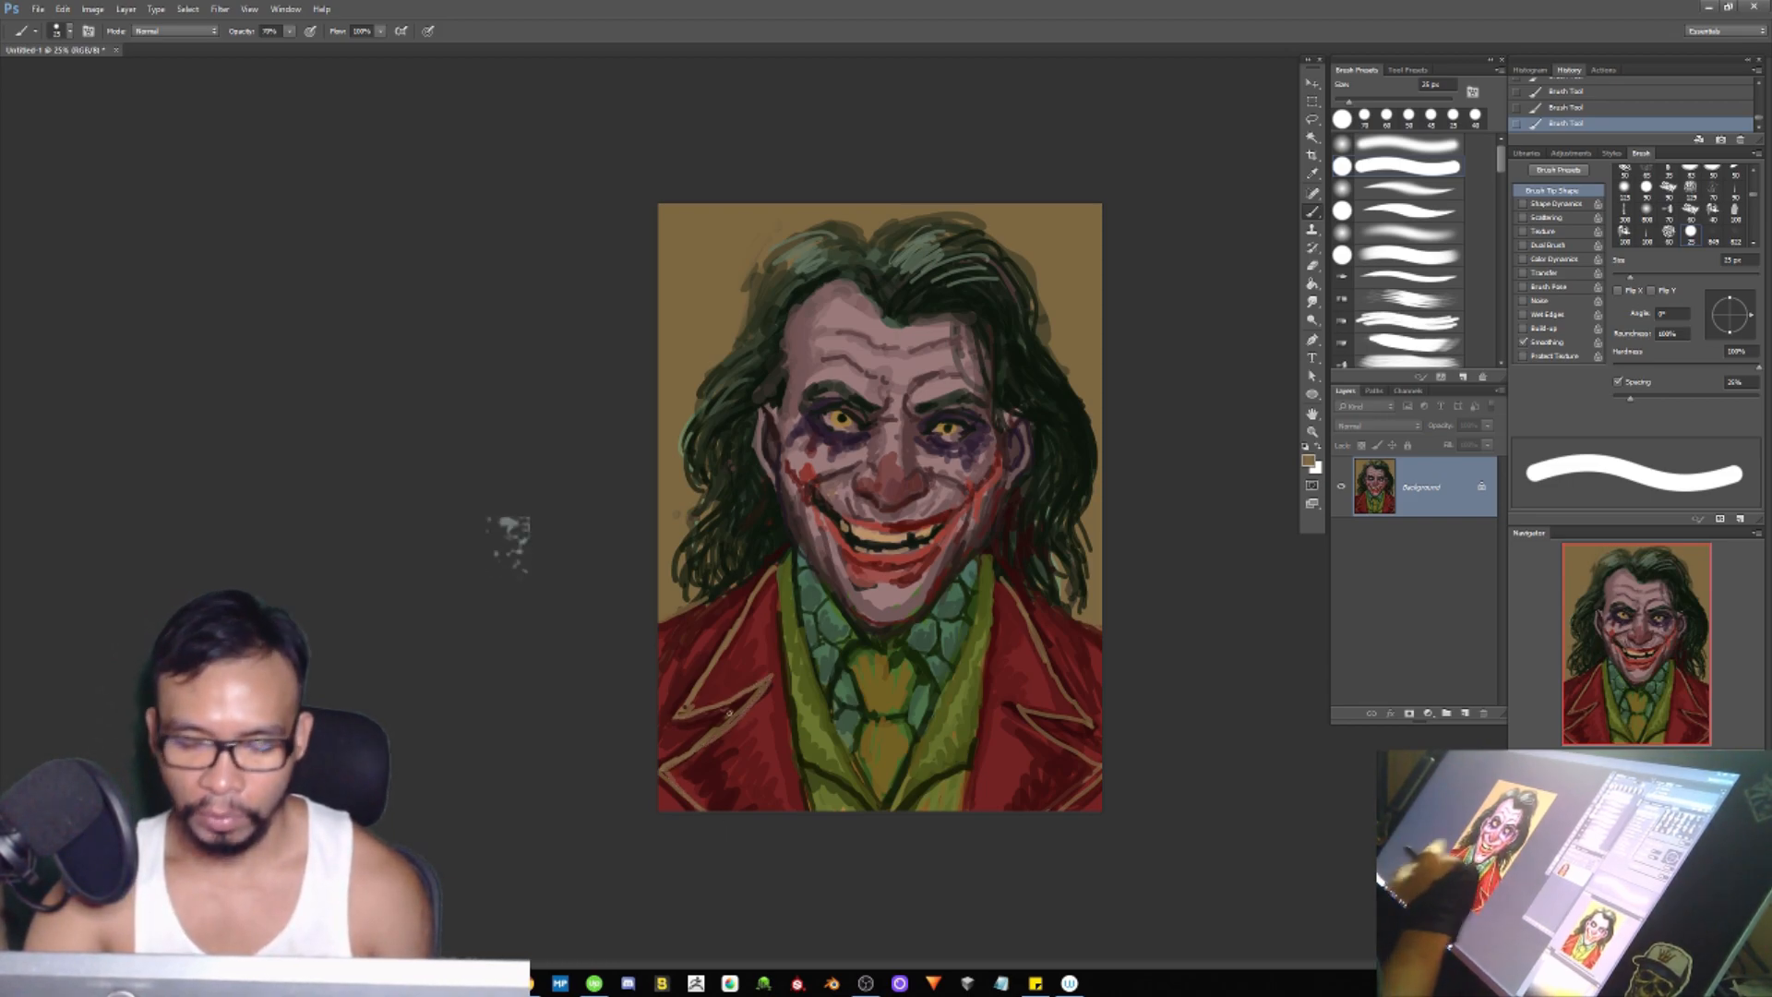
{"action": "left_click_drag", "start_coordinate": [746, 707], "coordinate": [710, 725]}
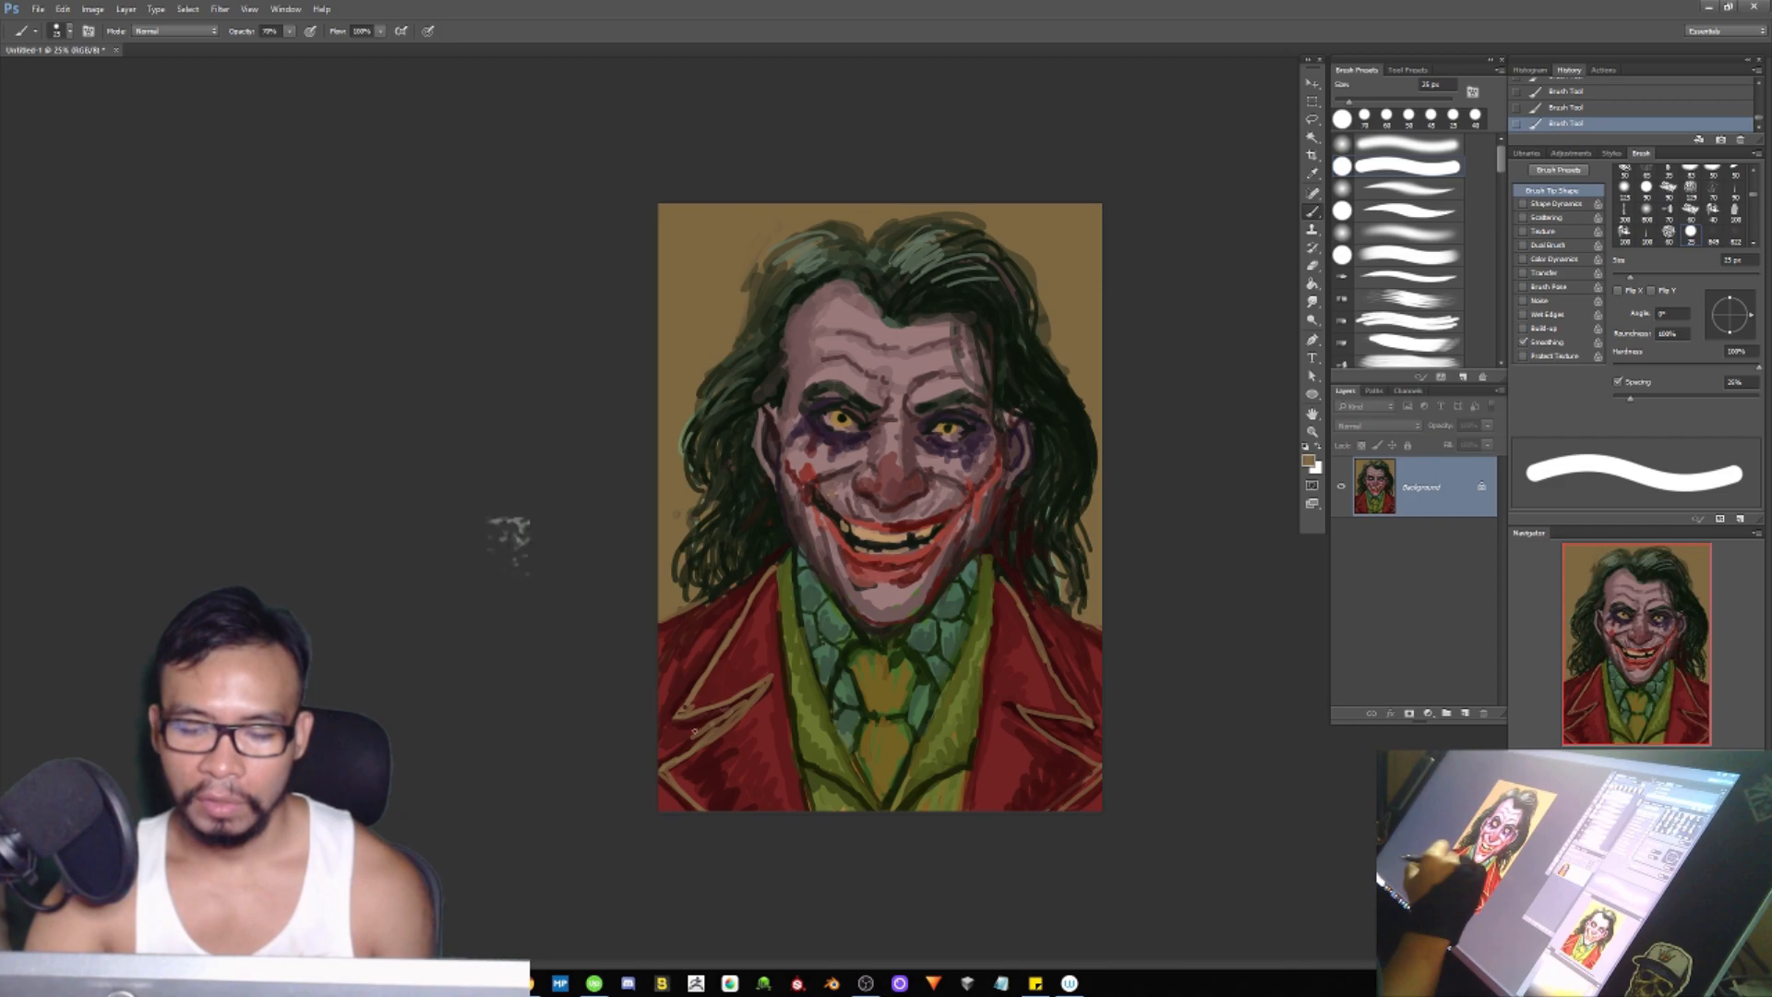
Step: Paint dark shadows beneath the lapel notches with a sampled dark tone, enlarging the brush to 35 px
{"action": "left_click", "coordinate": [704, 716], "text": "alt"}
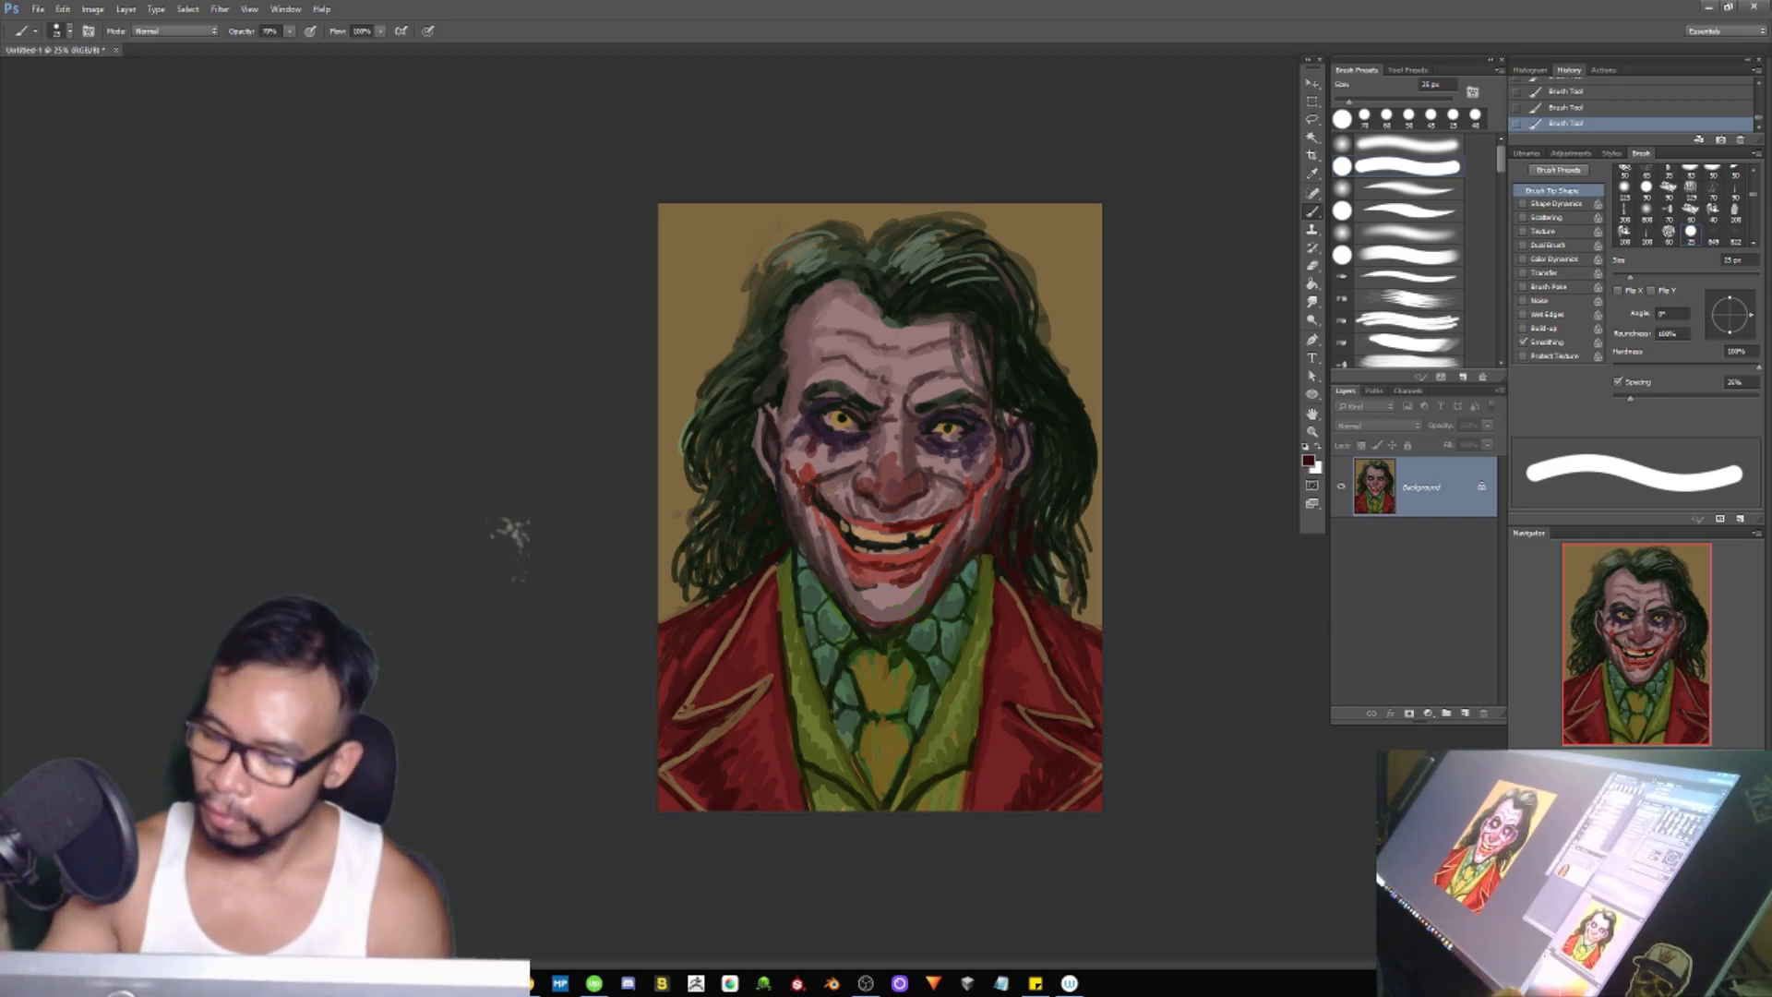
{"action": "key", "text": "]"}
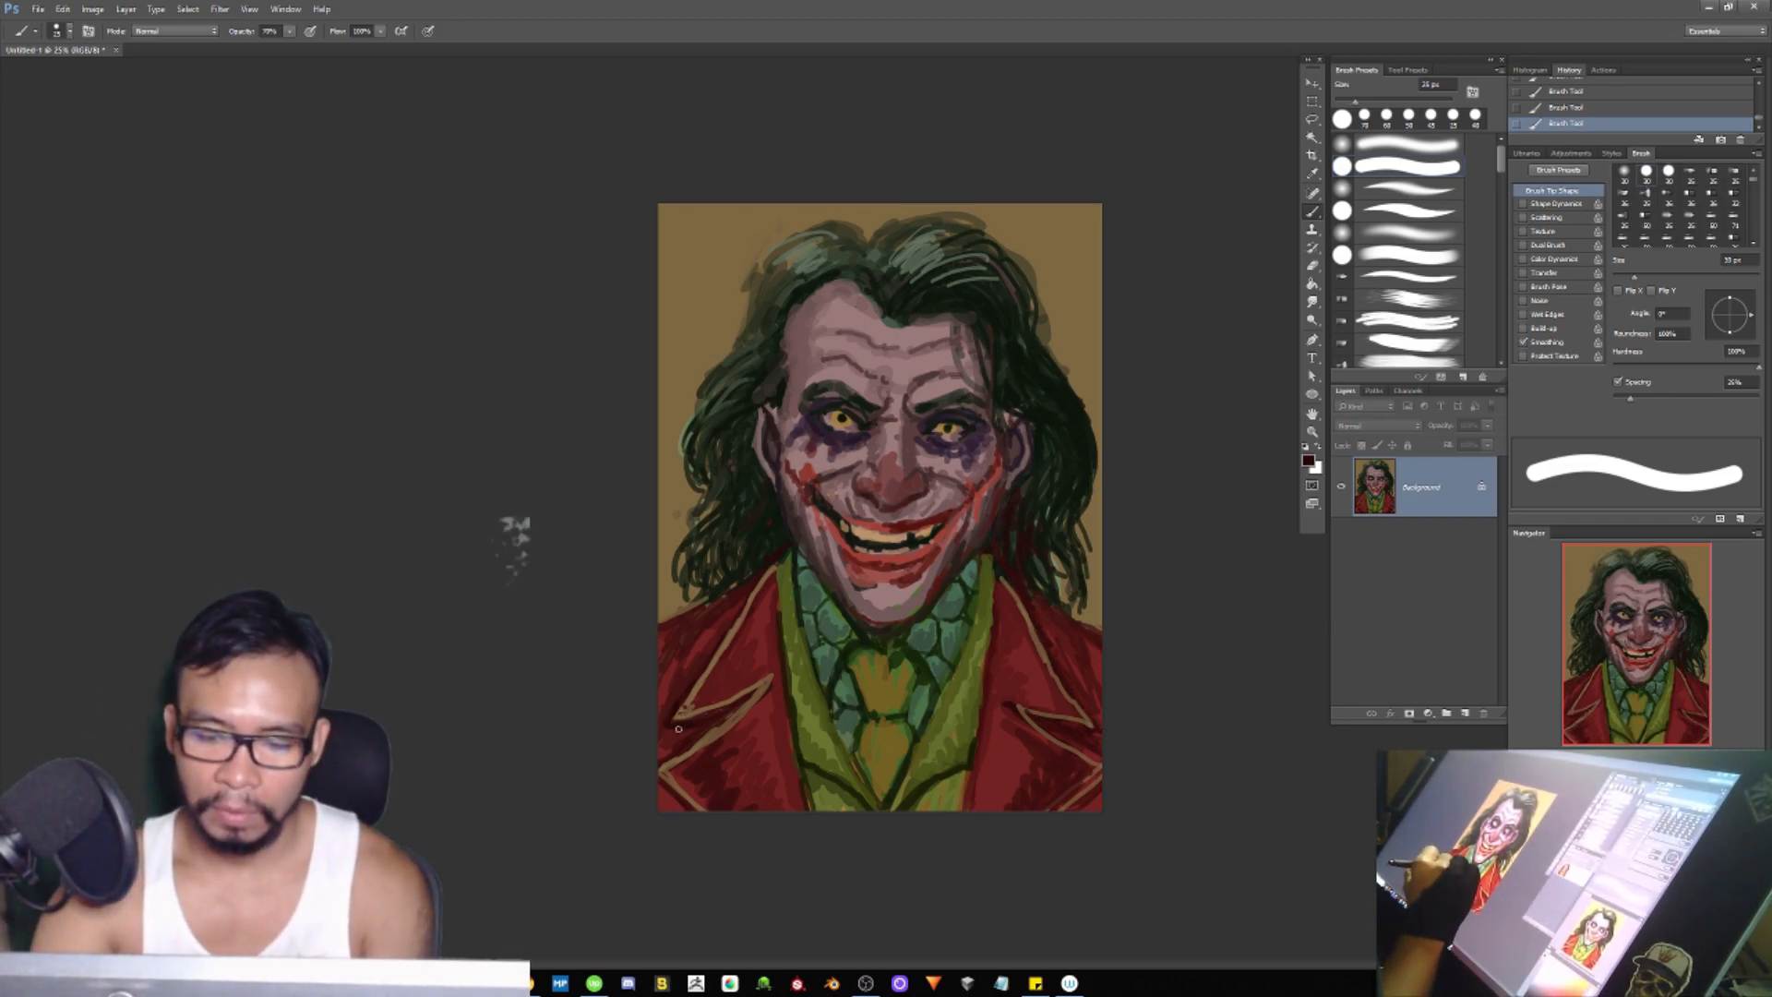
{"action": "left_click_drag", "start_coordinate": [737, 708], "coordinate": [661, 766]}
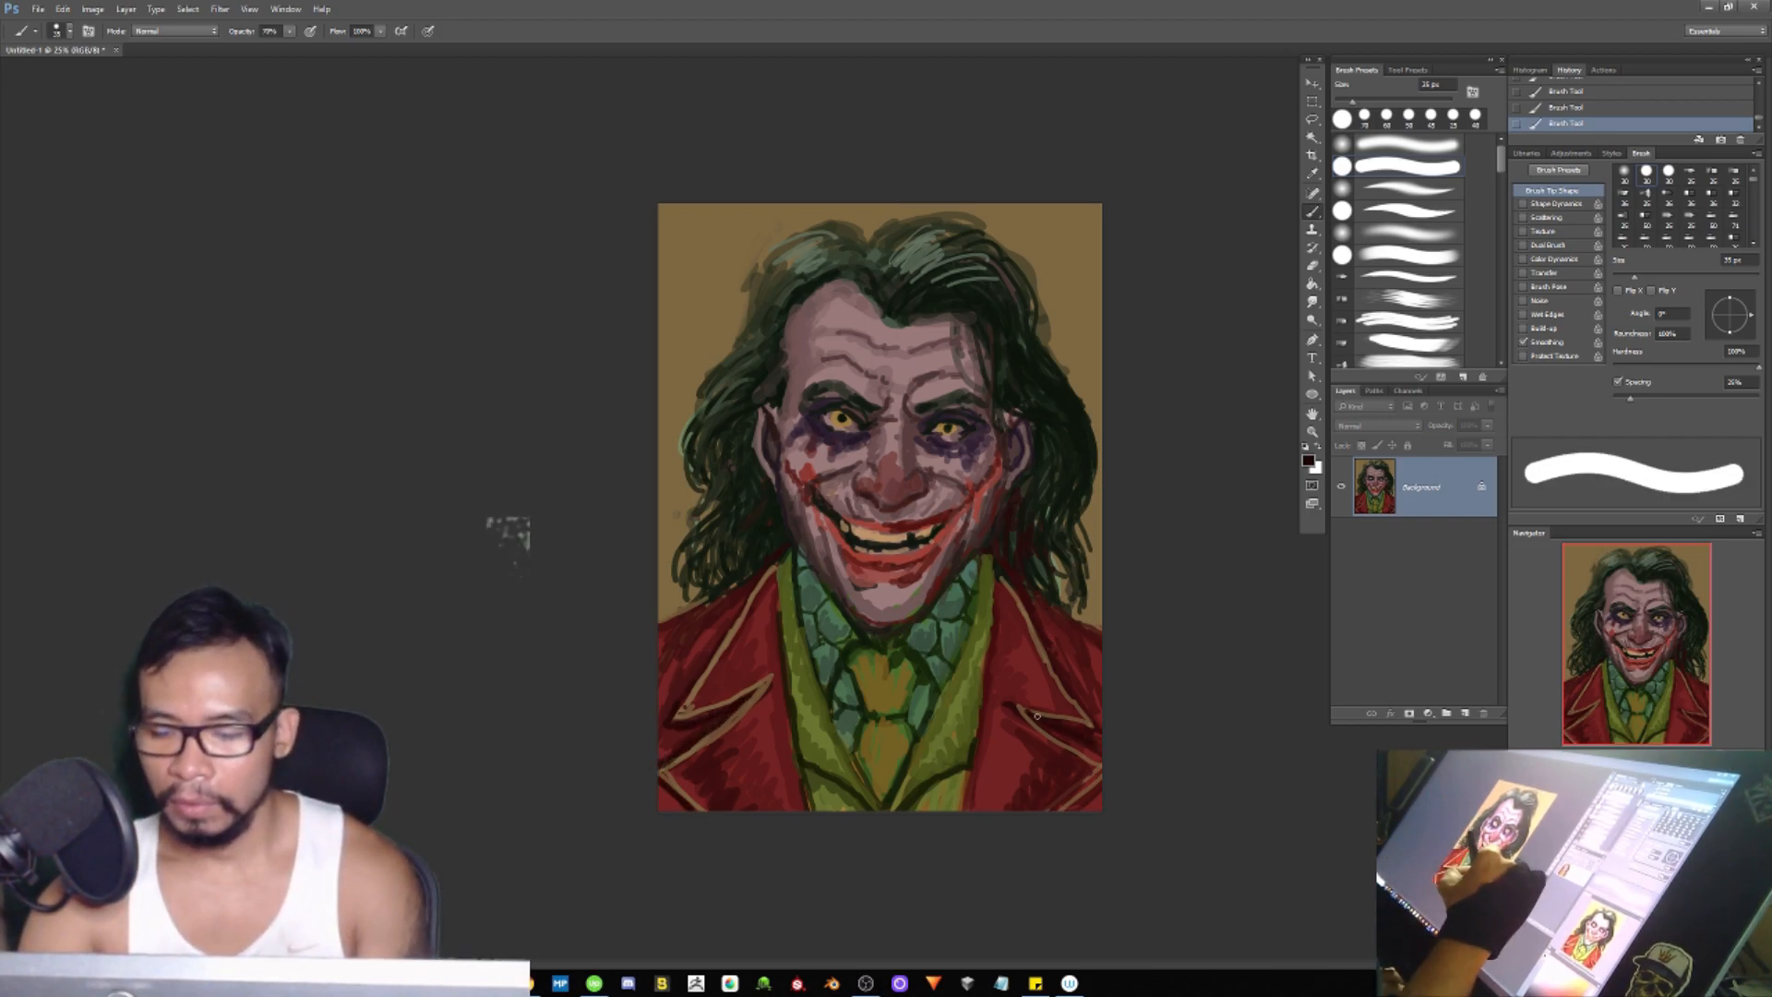
{"action": "key", "text": "]"}
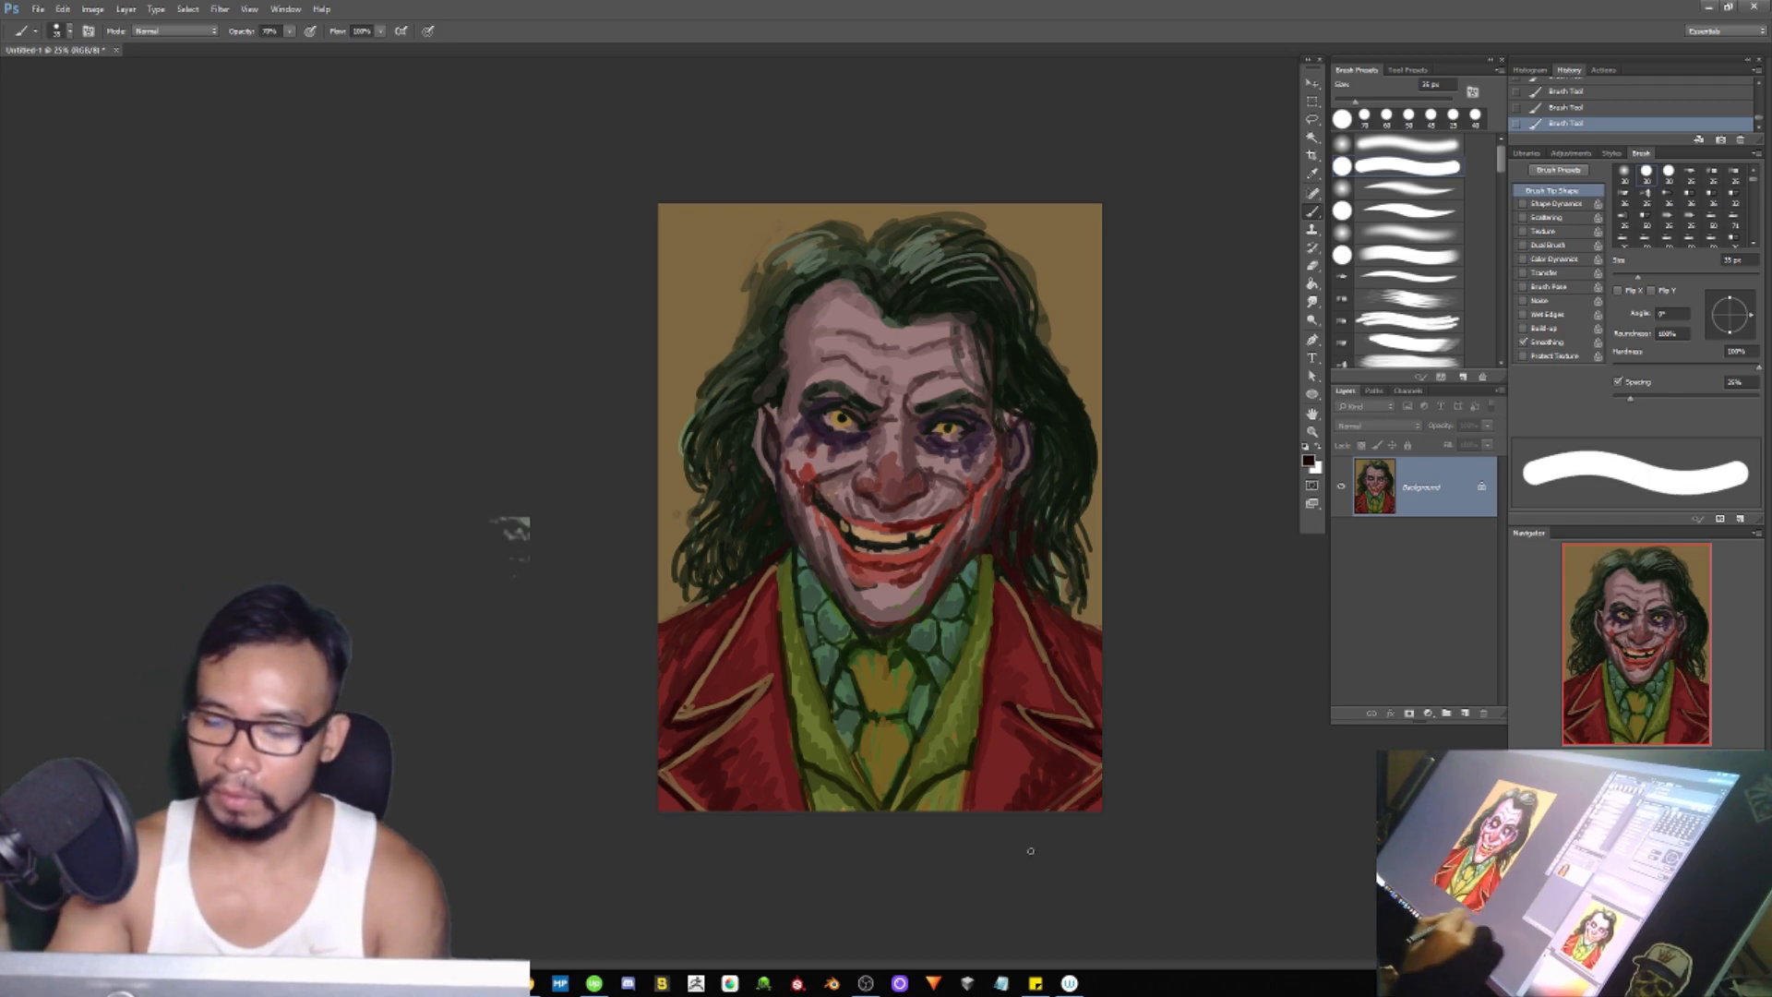
Step: Layer sampled red shading over the jacket with a 45 px brush at 60% opacity
{"action": "left_click", "coordinate": [1033, 720], "text": "alt"}
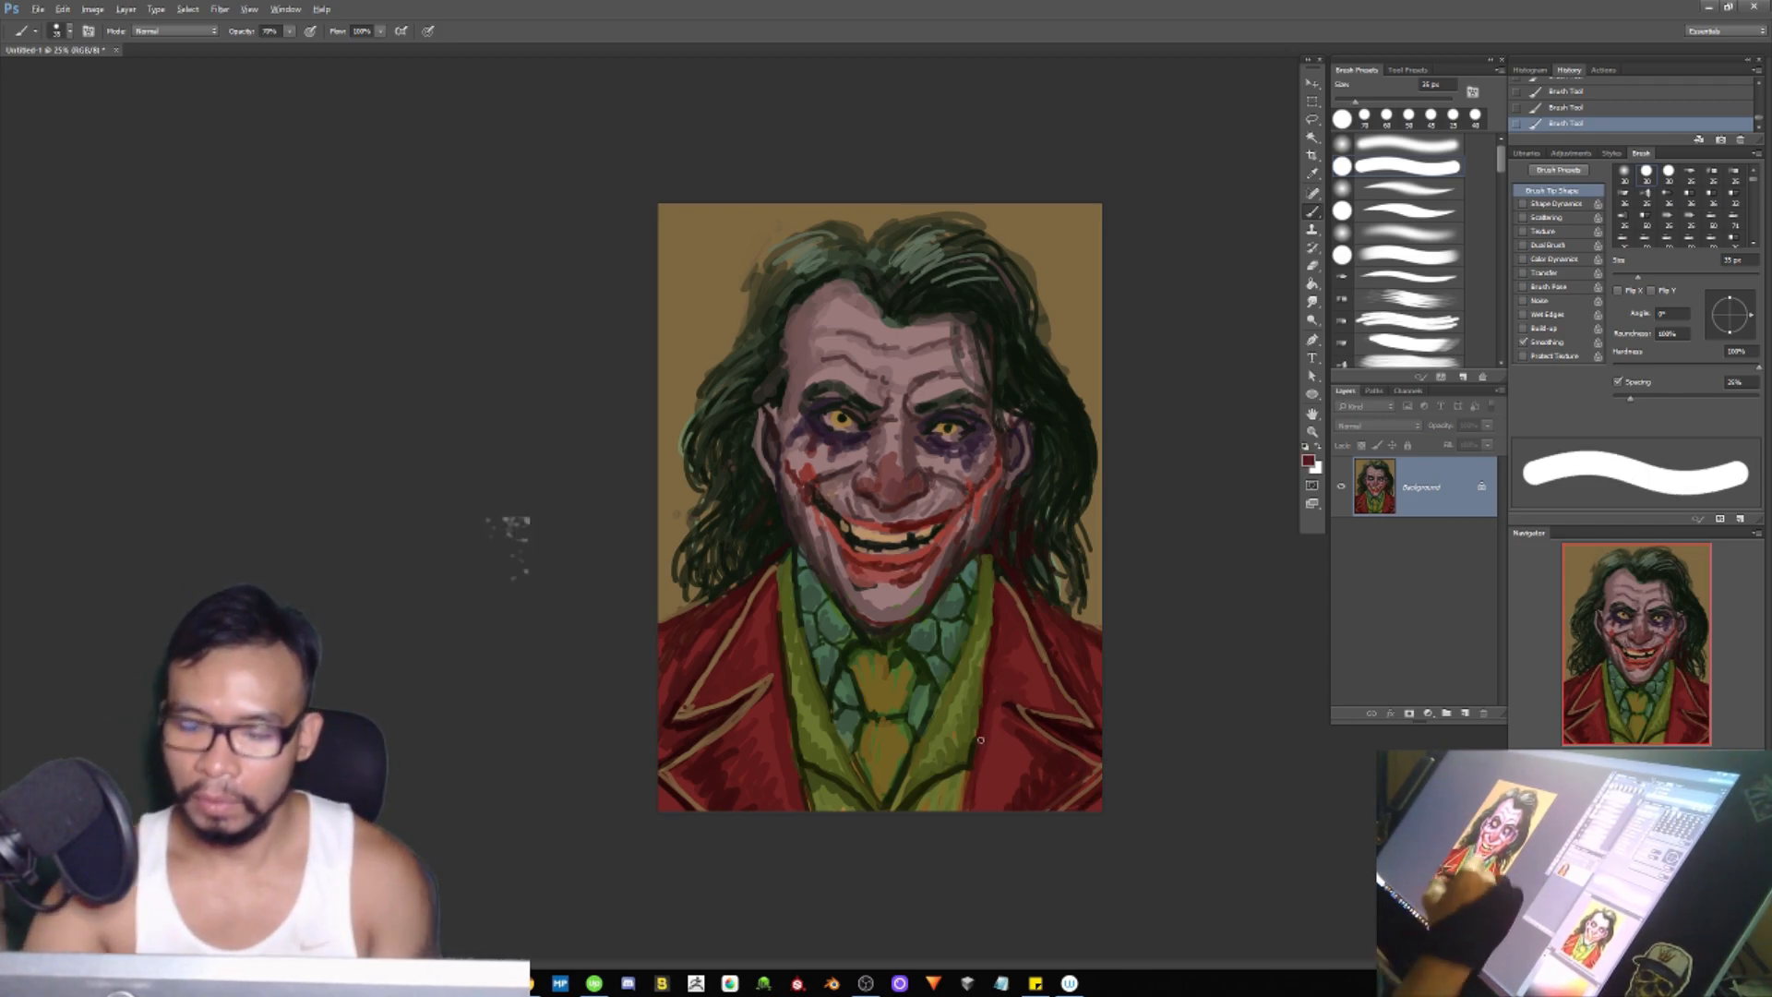
{"action": "key", "text": "]"}
{"action": "key", "text": "6"}
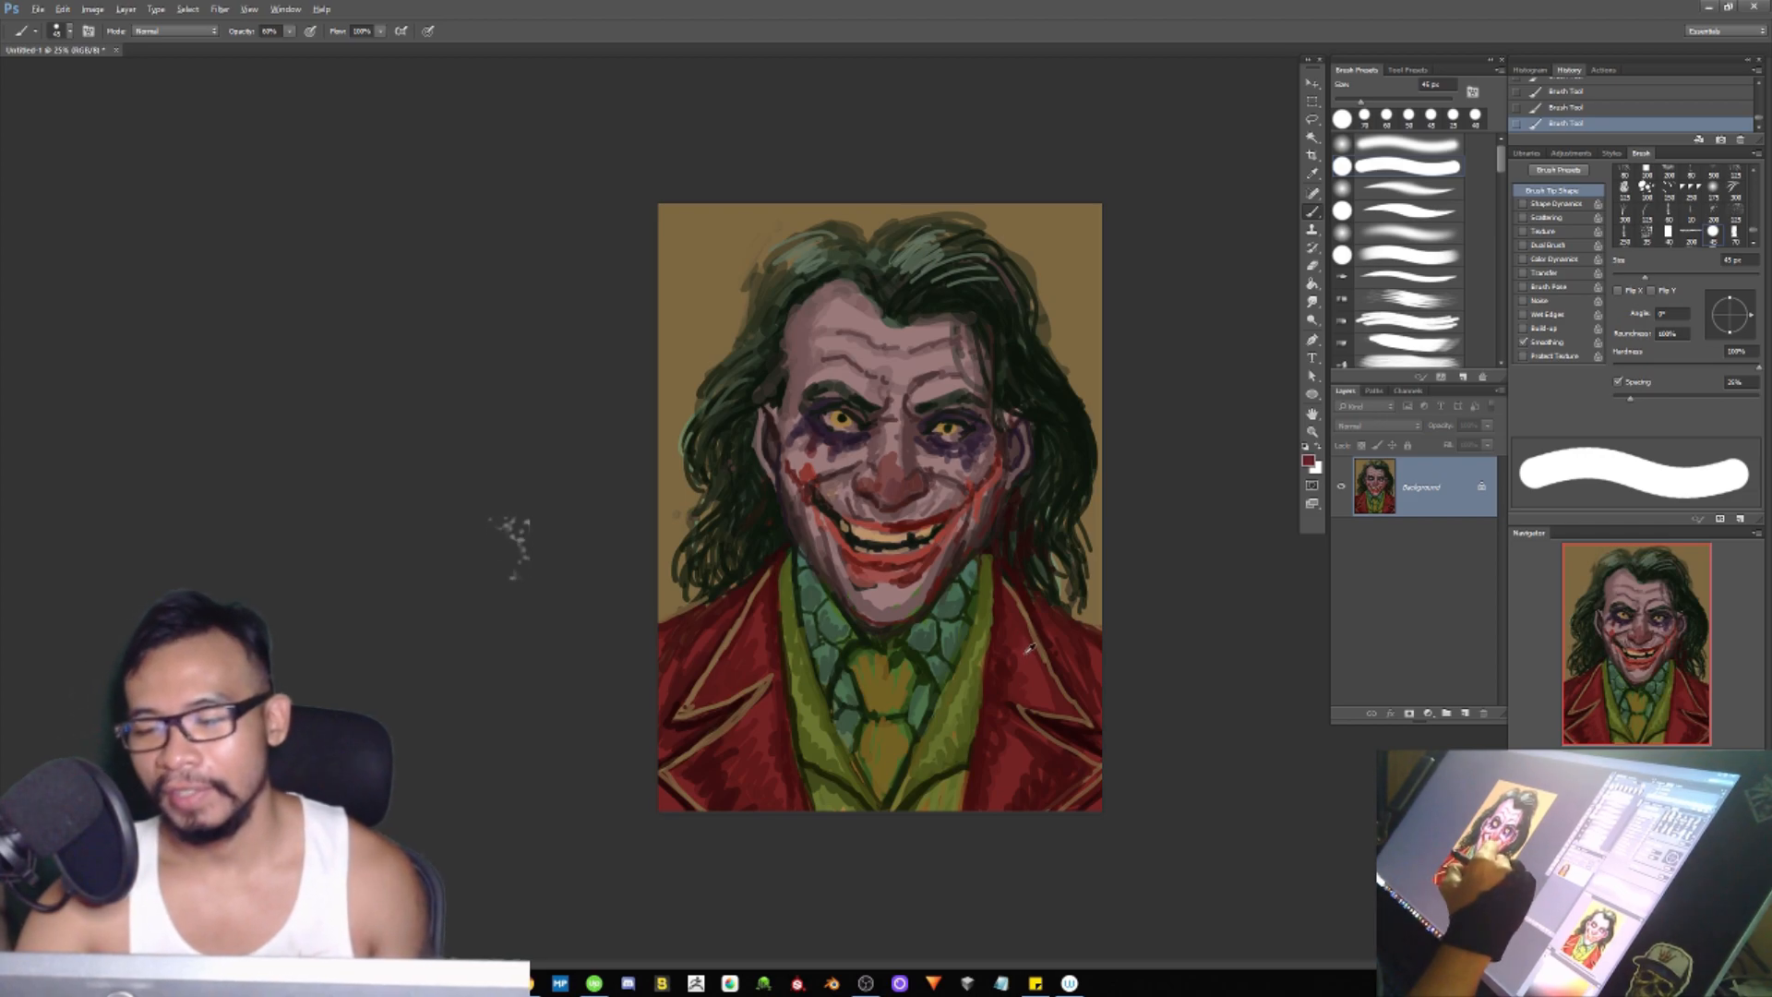
{"action": "left_click", "coordinate": [1031, 609], "text": "alt"}
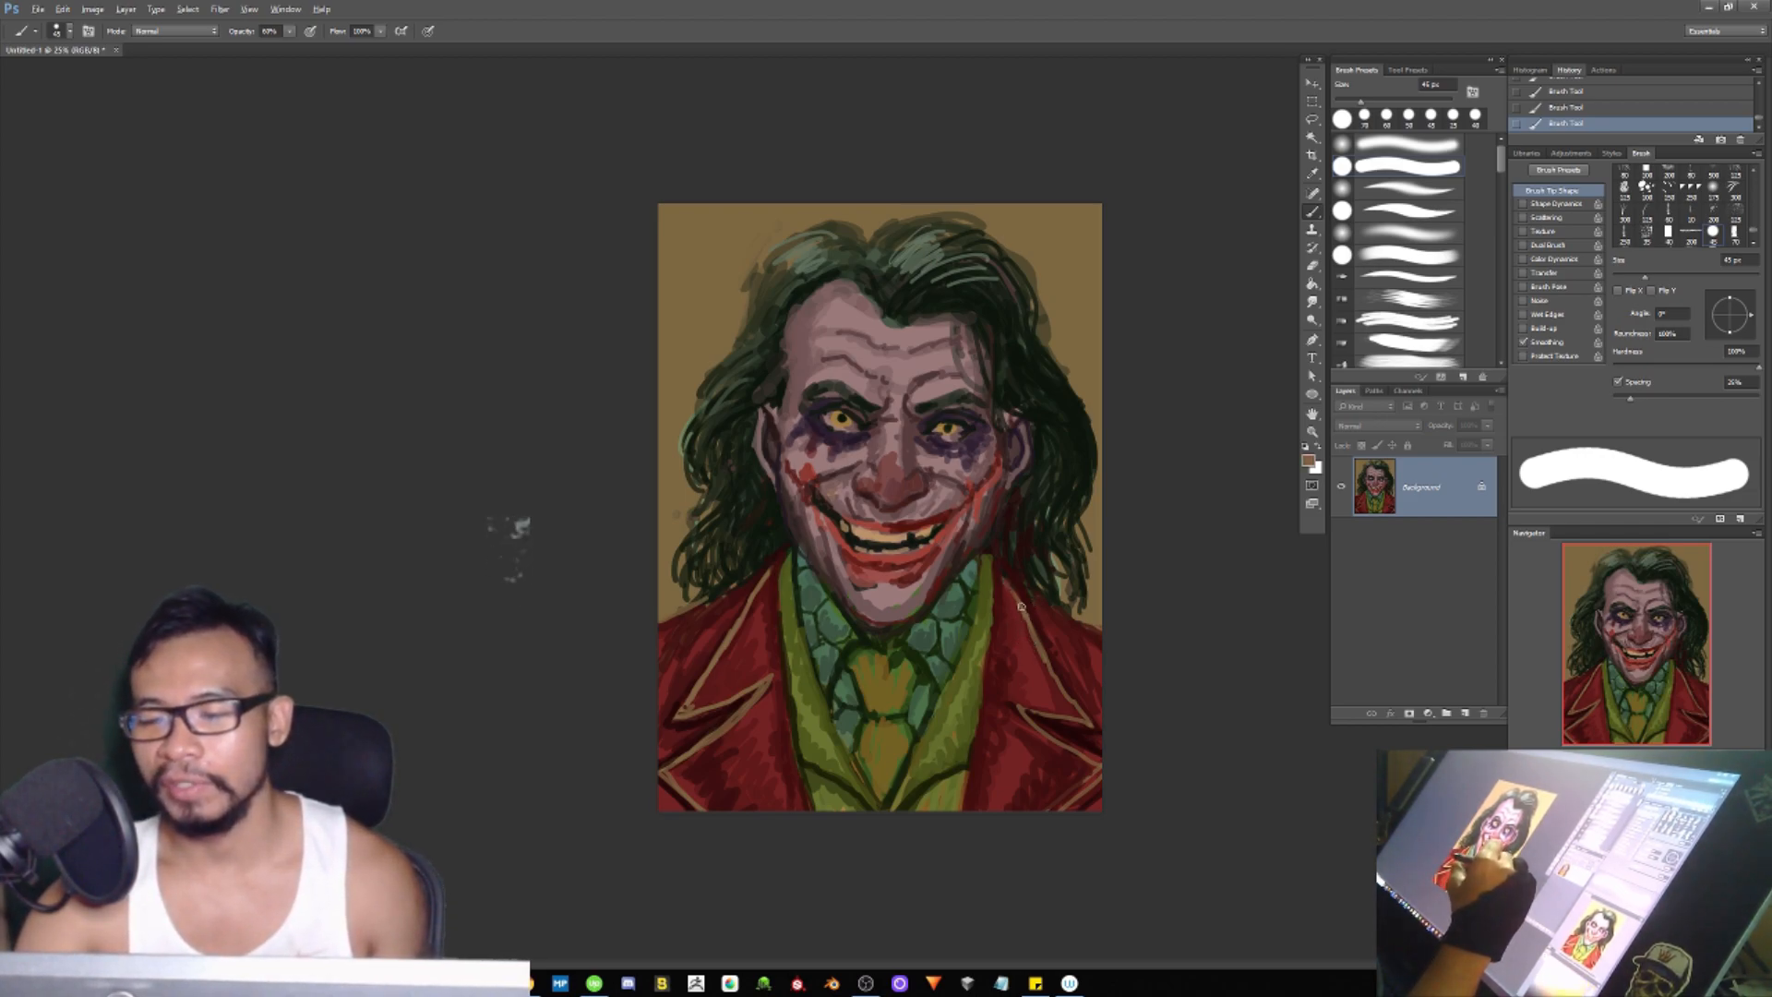
Step: Add sampled dark red strands to the lower hair on both sides, reducing the brush to 35 px
{"action": "left_click", "coordinate": [1015, 503], "text": "alt"}
{"action": "mouse_move", "coordinate": [1010, 560]}
{"action": "left_mouse_down"}
{"action": "mouse_move", "coordinate": [1047, 591]}
{"action": "mouse_move", "coordinate": [1035, 533]}
{"action": "mouse_move", "coordinate": [1068, 599]}
{"action": "left_mouse_up"}
{"action": "key", "text": "["}
{"action": "mouse_move", "coordinate": [728, 480]}
{"action": "left_mouse_down"}
{"action": "mouse_move", "coordinate": [695, 534]}
{"action": "mouse_move", "coordinate": [708, 525]}
{"action": "mouse_move", "coordinate": [699, 600]}
{"action": "left_mouse_up"}
{"action": "mouse_move", "coordinate": [722, 461]}
{"action": "left_mouse_down"}
{"action": "mouse_move", "coordinate": [679, 526]}
{"action": "mouse_move", "coordinate": [698, 514]}
{"action": "left_mouse_up"}
{"action": "left_click_drag", "start_coordinate": [688, 516], "coordinate": [672, 556]}
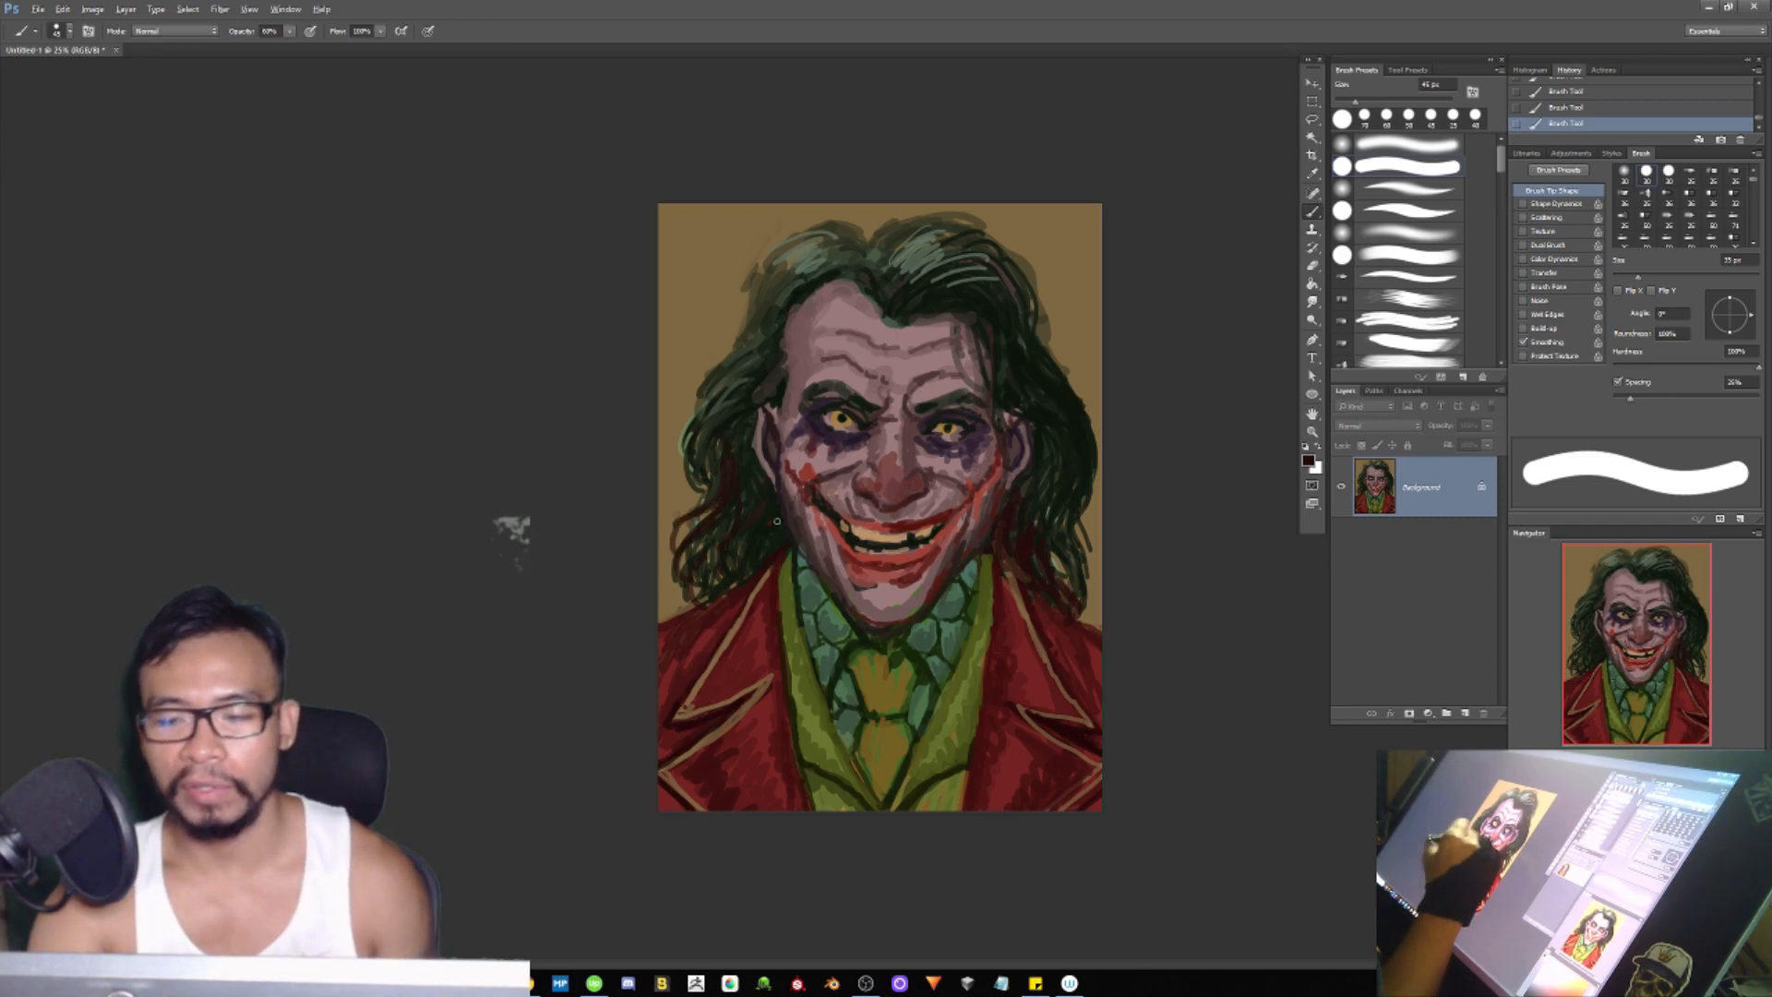
{"action": "left_click_drag", "start_coordinate": [702, 462], "coordinate": [690, 504]}
Step: Paint dark strands along the outer edge of the viewer-left hair with a tone sampled from the hair
{"action": "left_click", "coordinate": [725, 428], "text": "alt"}
{"action": "mouse_move", "coordinate": [696, 429]}
{"action": "left_mouse_down"}
{"action": "mouse_move", "coordinate": [681, 511]}
{"action": "mouse_move", "coordinate": [681, 473]}
{"action": "left_mouse_up"}
{"action": "left_click_drag", "start_coordinate": [731, 381], "coordinate": [703, 411]}
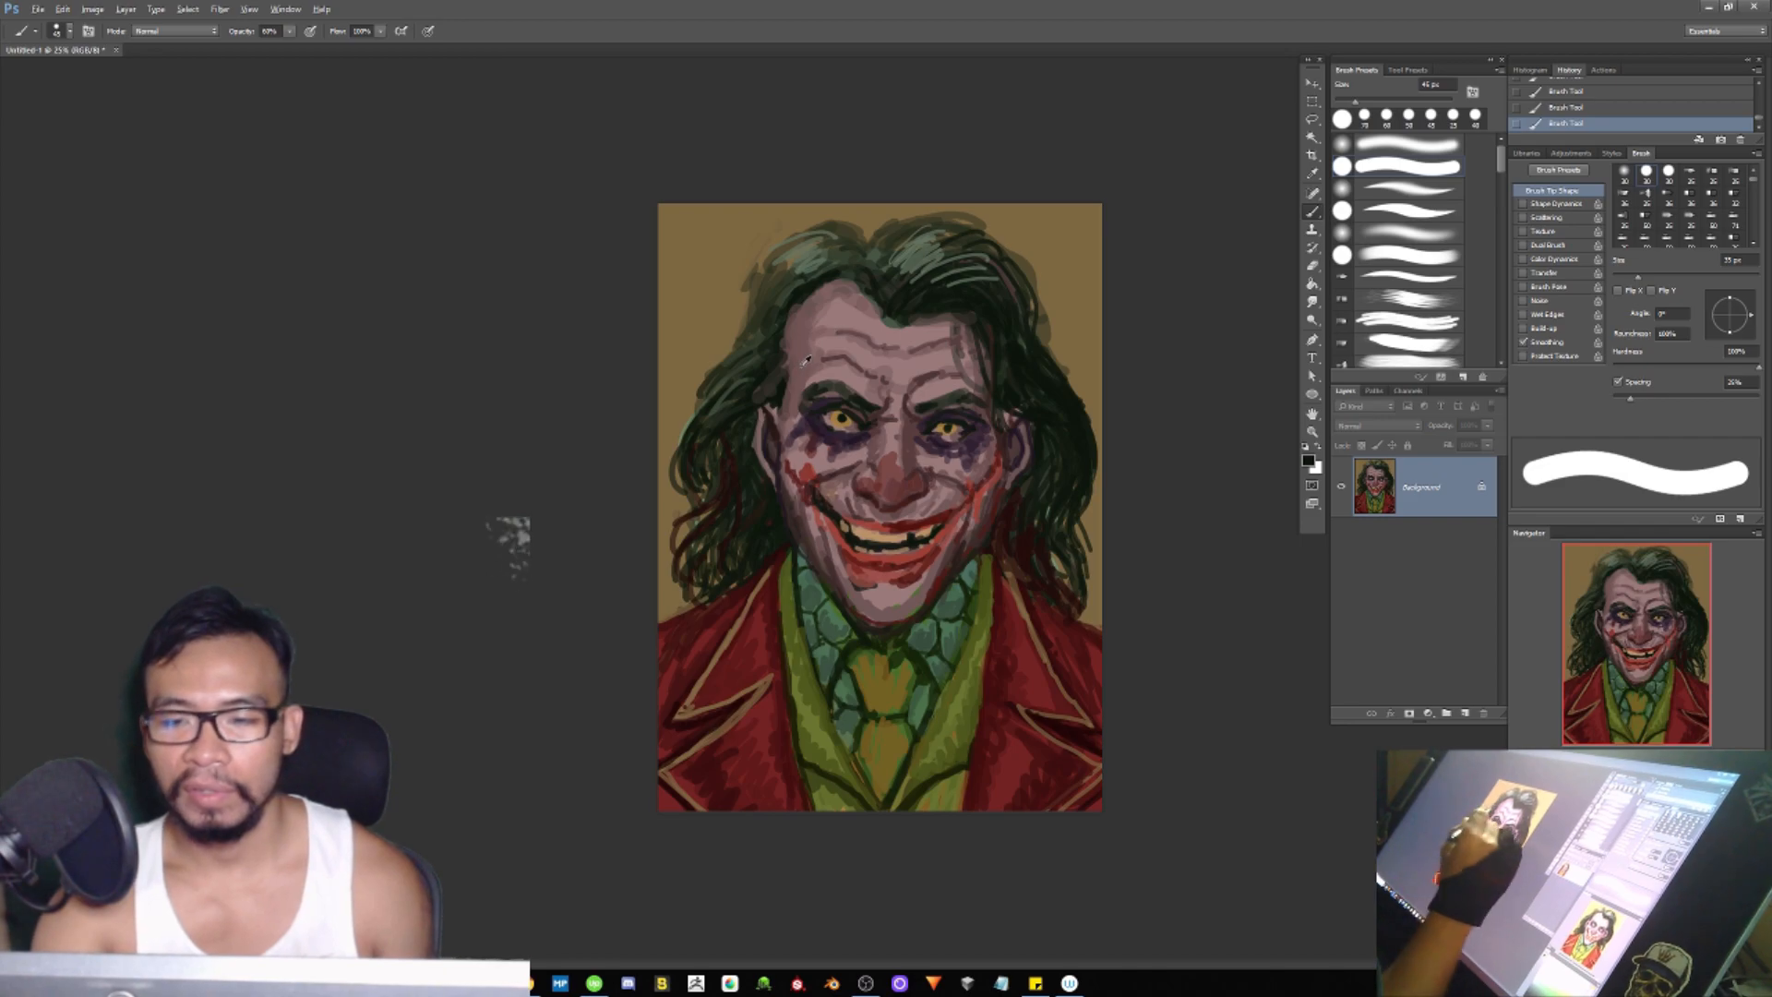
Step: Shade the forehead's hairline and both temples with a sampled skin shadow tone, using an enlarged brush
{"action": "left_click", "coordinate": [803, 365], "text": "alt"}
{"action": "key", "text": "]"}
{"action": "key", "text": "]"}
{"action": "key", "text": "]"}
{"action": "mouse_move", "coordinate": [803, 360]}
{"action": "left_mouse_down"}
{"action": "mouse_move", "coordinate": [791, 405]}
{"action": "mouse_move", "coordinate": [850, 288]}
{"action": "left_mouse_up"}
{"action": "left_click_drag", "start_coordinate": [982, 334], "coordinate": [989, 367]}
Step: Extend the red cheek makeup with sampled red using a 35 px brush, and darken the mouth corner with a sampled dark tone
{"action": "key", "text": "["}
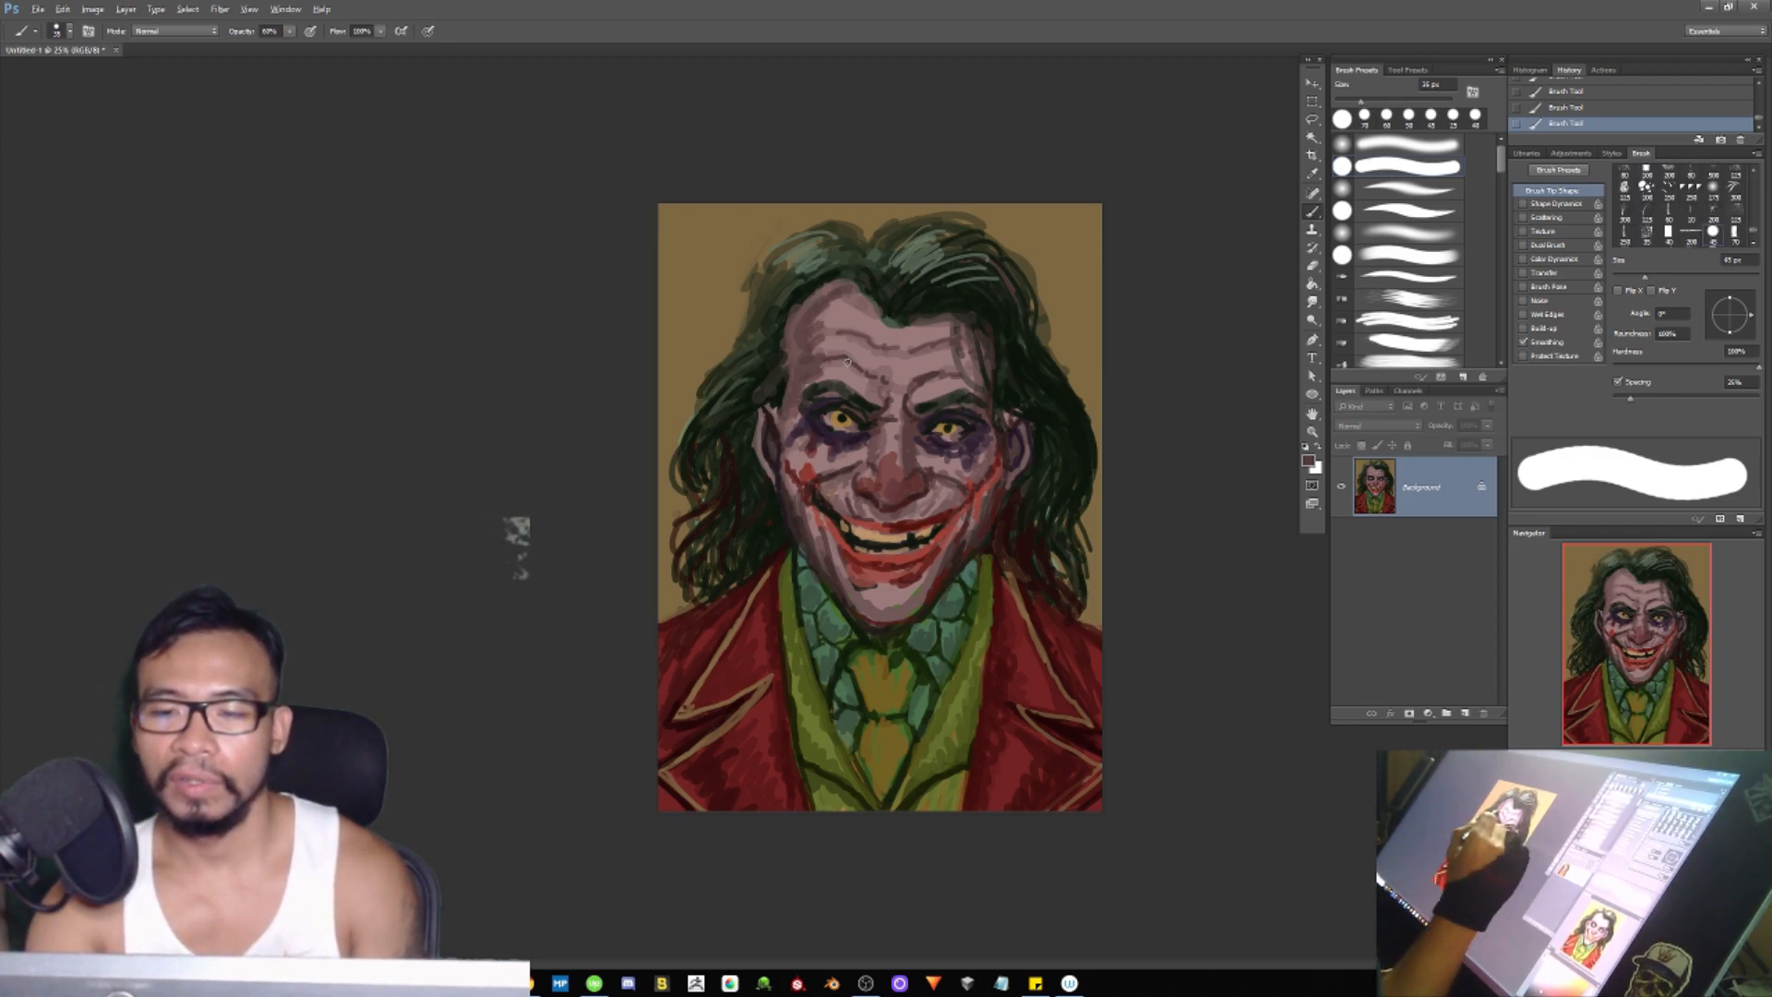
{"action": "key", "text": "["}
{"action": "key", "text": "["}
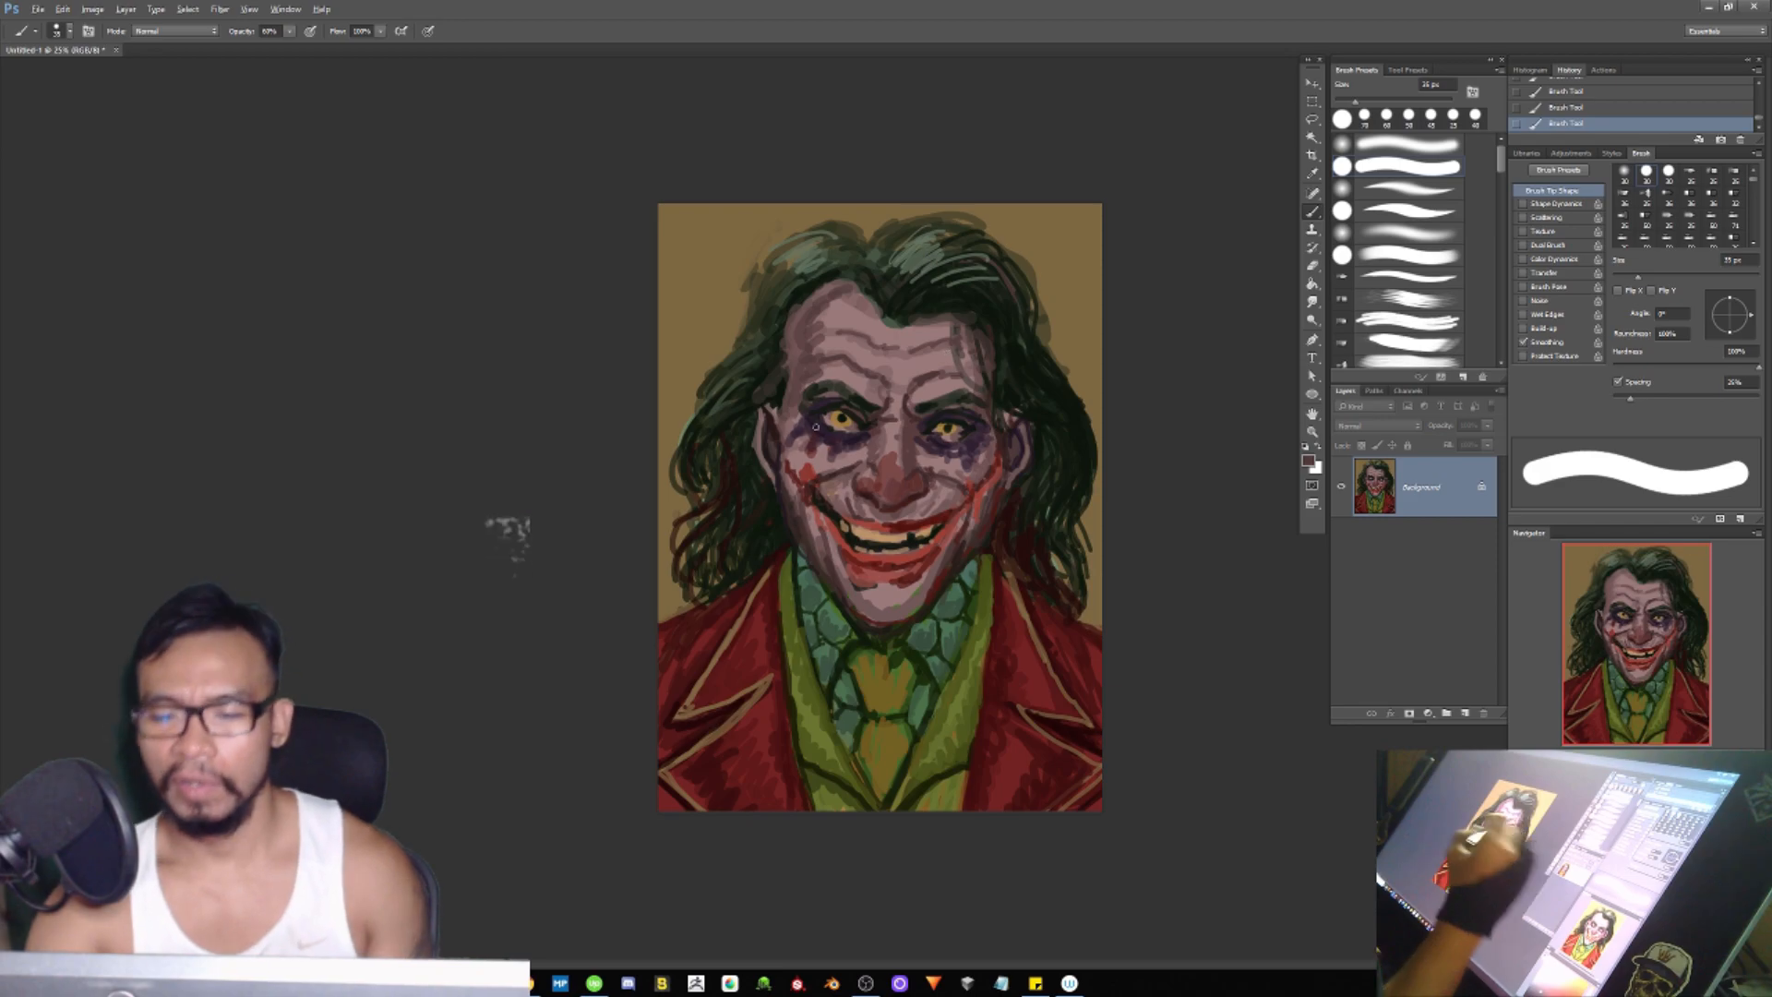
{"action": "left_click", "coordinate": [809, 469], "text": "alt"}
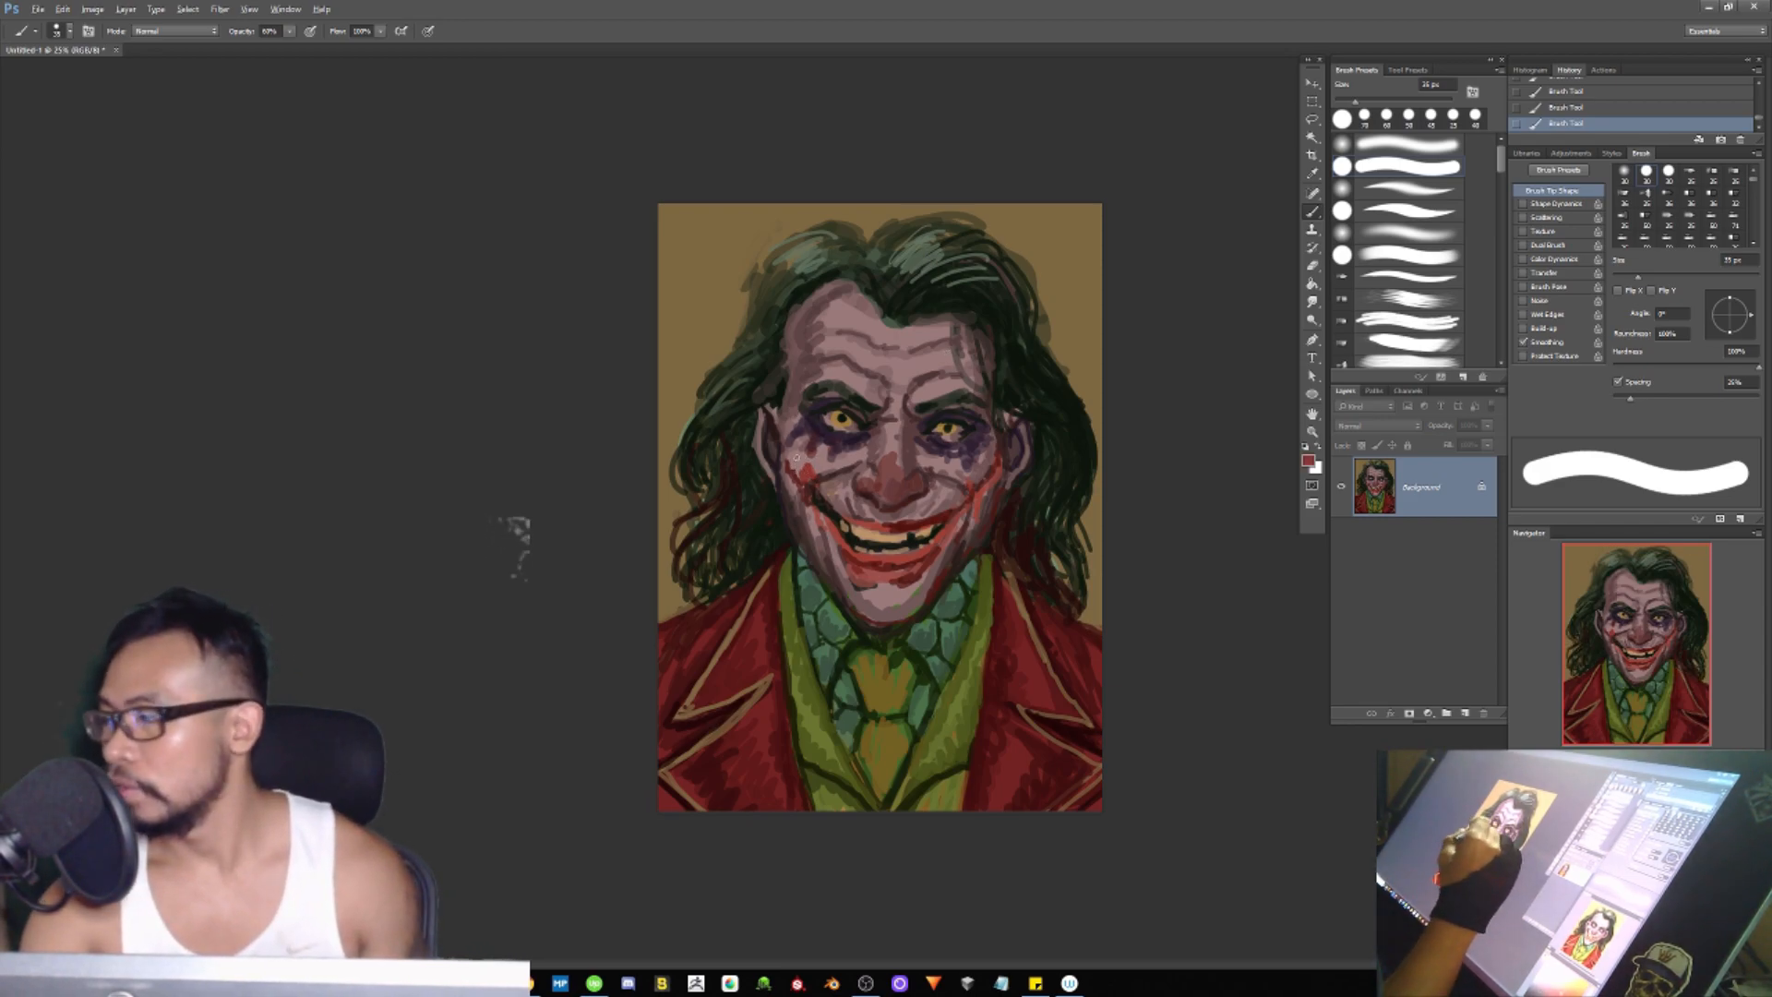
{"action": "left_click_drag", "start_coordinate": [801, 479], "coordinate": [796, 499]}
{"action": "left_click", "coordinate": [832, 507], "text": "alt"}
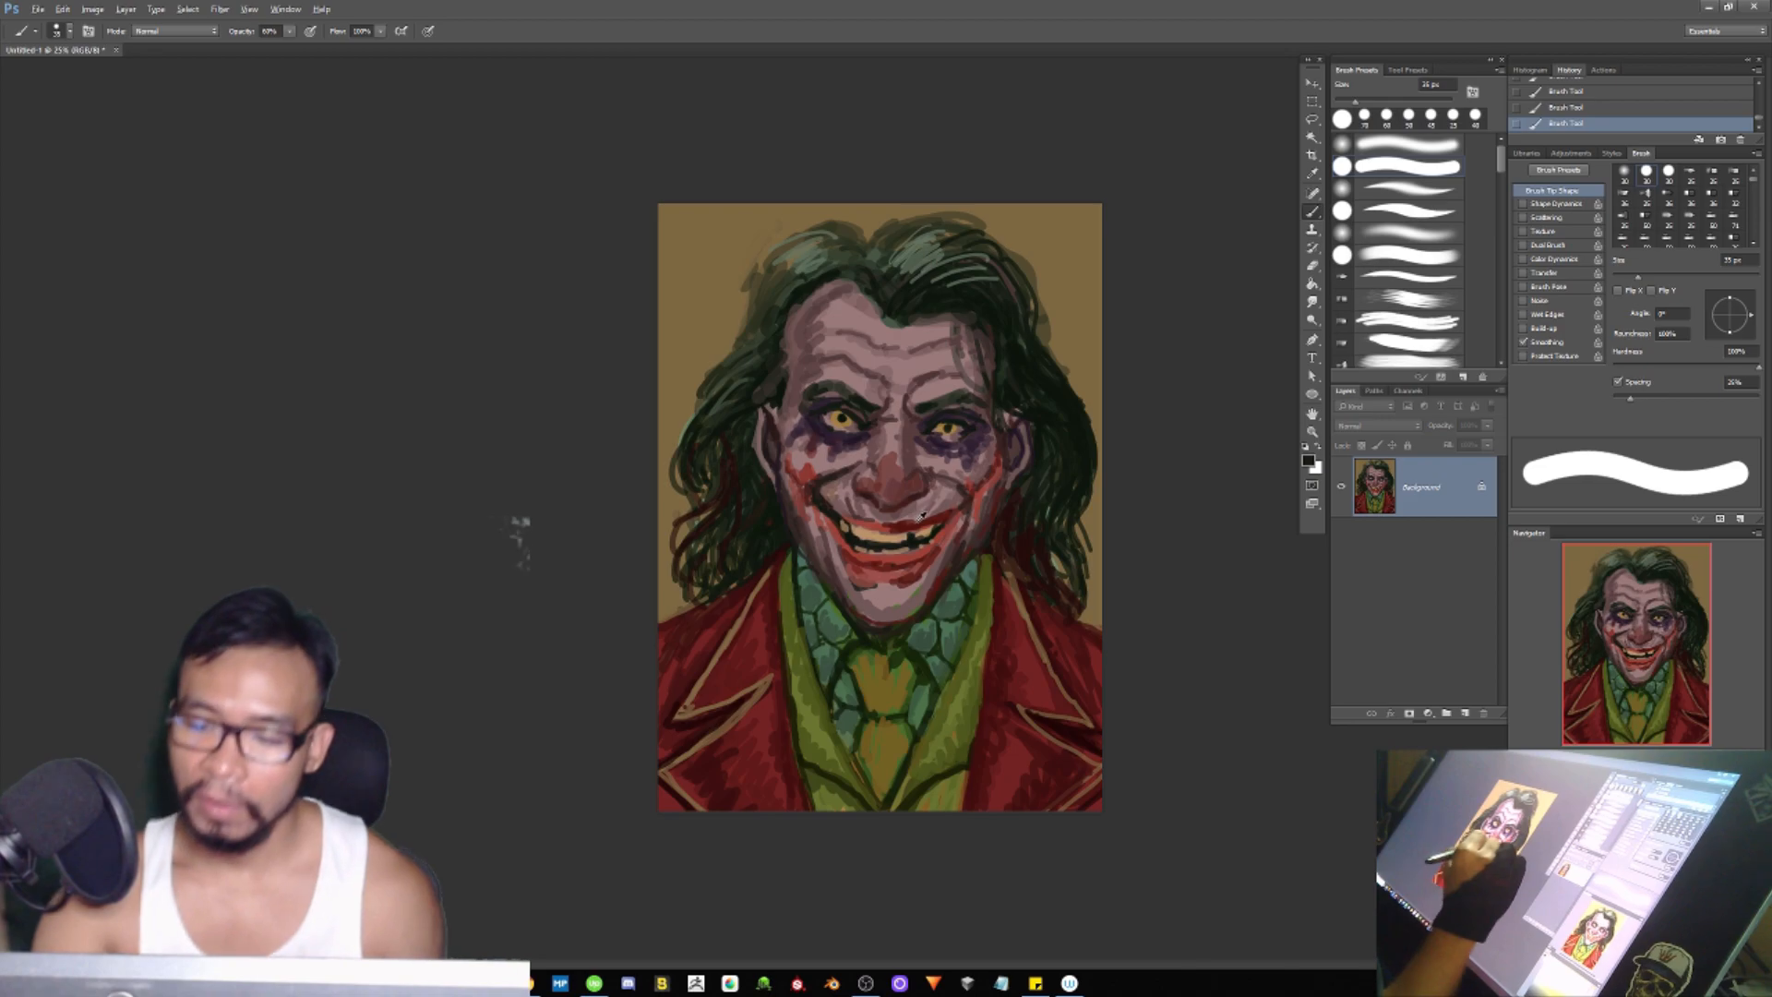
Step: Darken the edge of the upper lip at the viewer-left mouth corner with a sampled dark tone, reducing the brush to 25 px
{"action": "left_click", "coordinate": [878, 479], "text": "alt"}
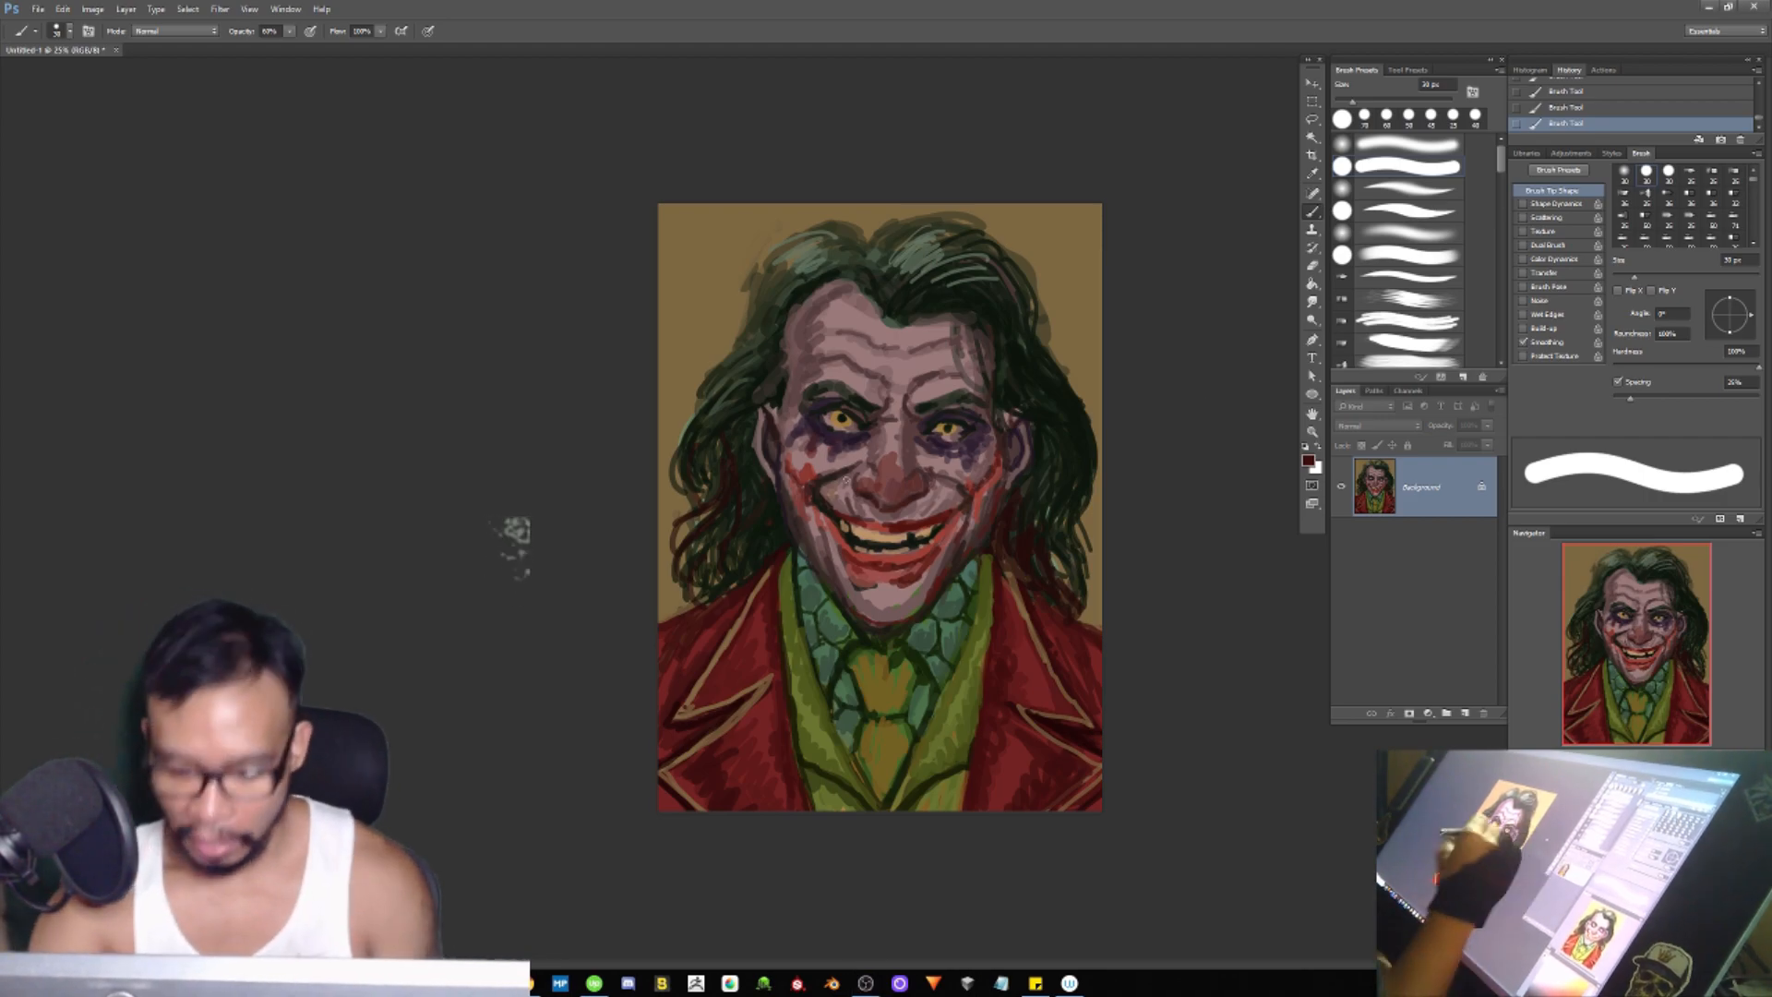
{"action": "key", "text": "["}
{"action": "mouse_move", "coordinate": [855, 514]}
{"action": "left_mouse_down"}
{"action": "mouse_move", "coordinate": [832, 508]}
{"action": "mouse_move", "coordinate": [871, 526]}
{"action": "left_mouse_up"}
{"action": "key", "text": "["}
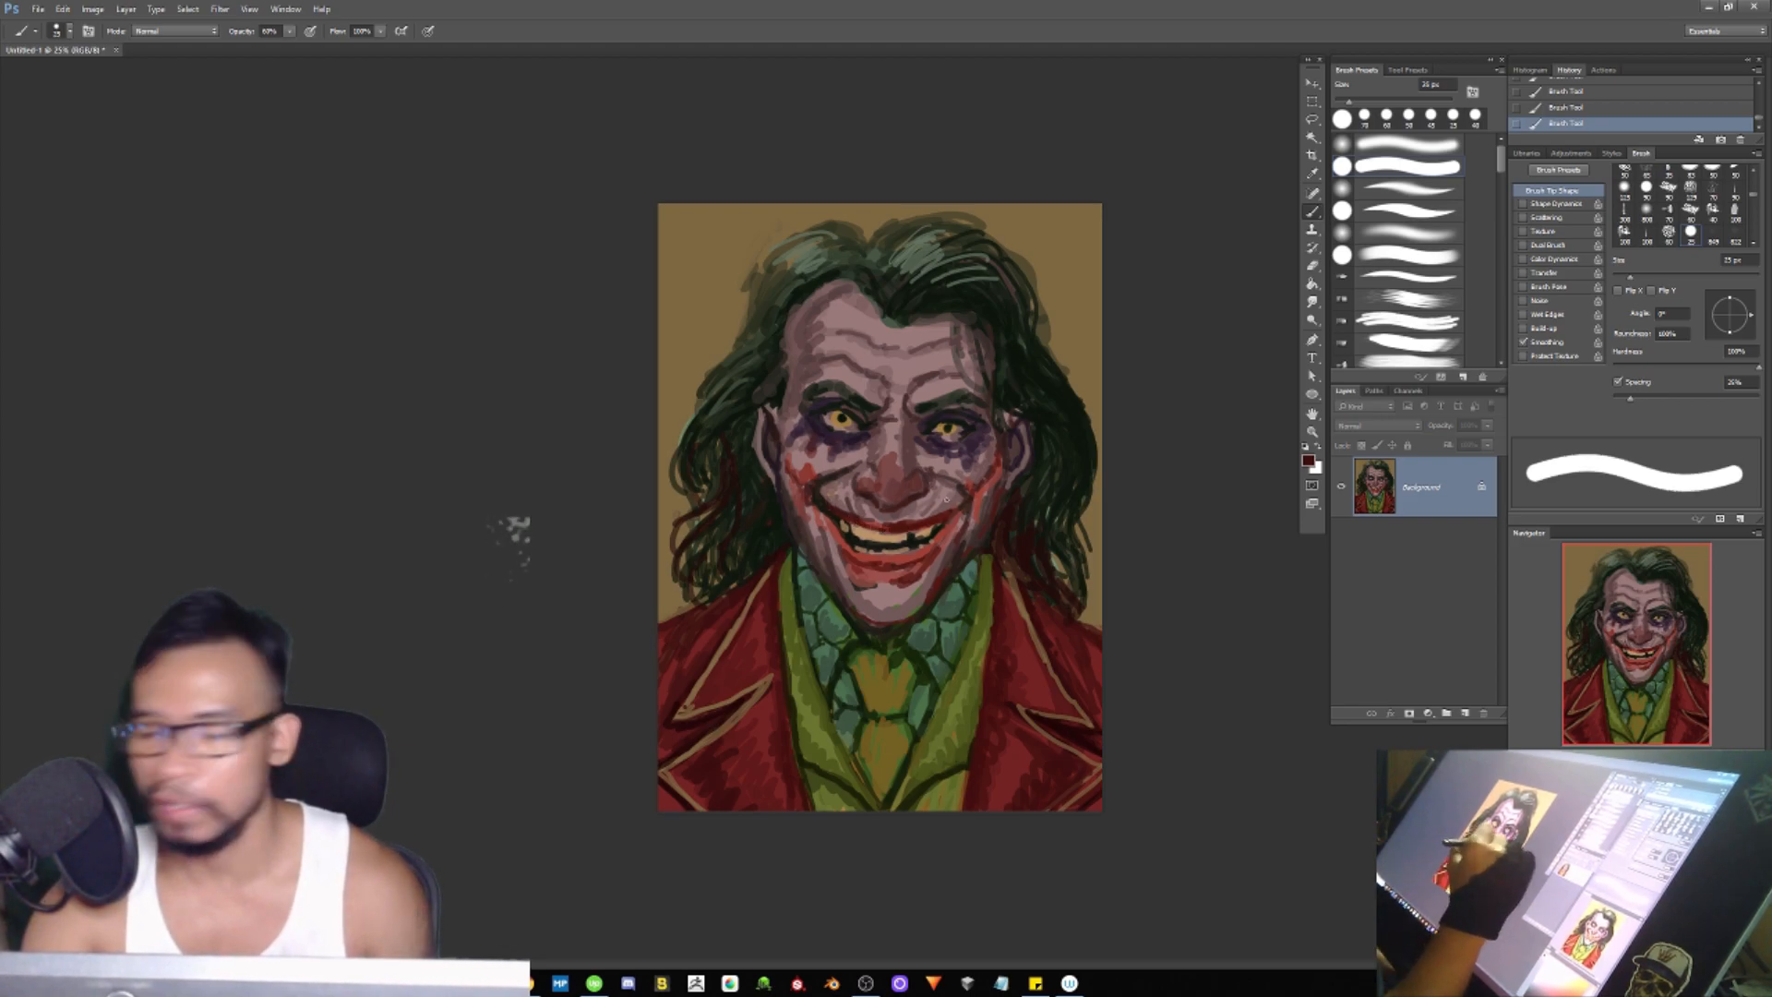
Step: Define the individual teeth and the gaps between them with dark and cream tones sampled from the mouth
{"action": "left_click", "coordinate": [860, 533], "text": "alt"}
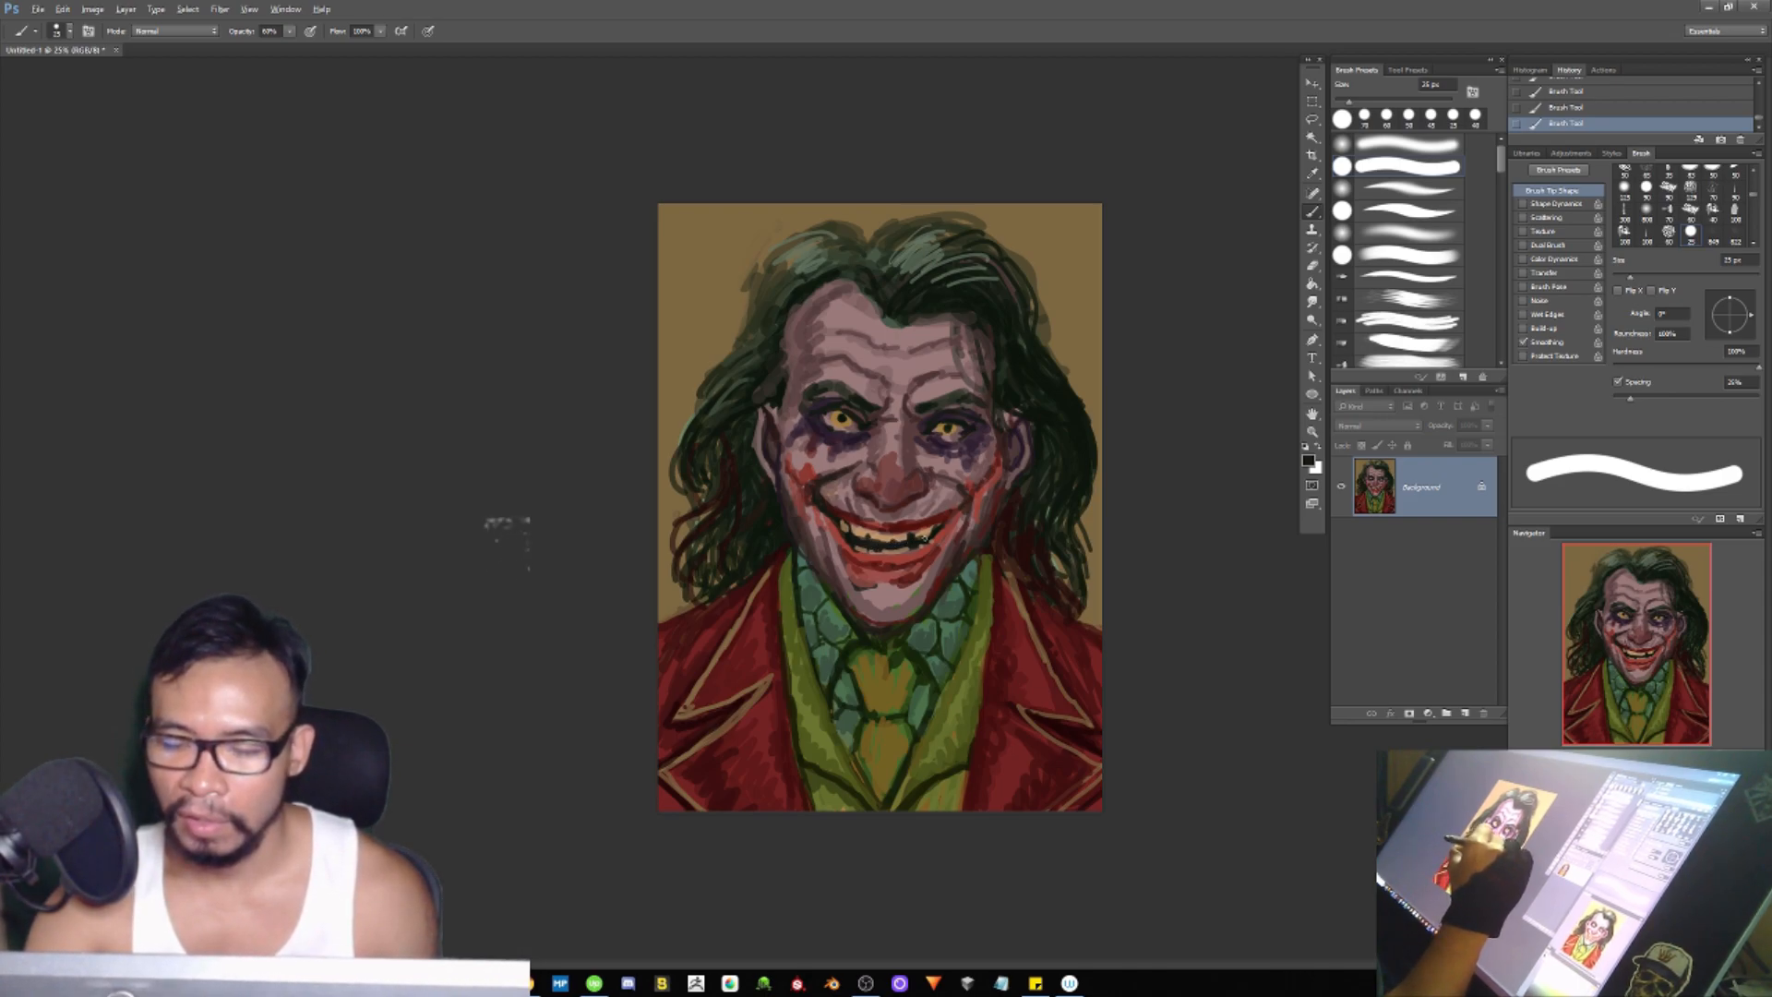
{"action": "left_click", "coordinate": [910, 532], "text": "alt"}
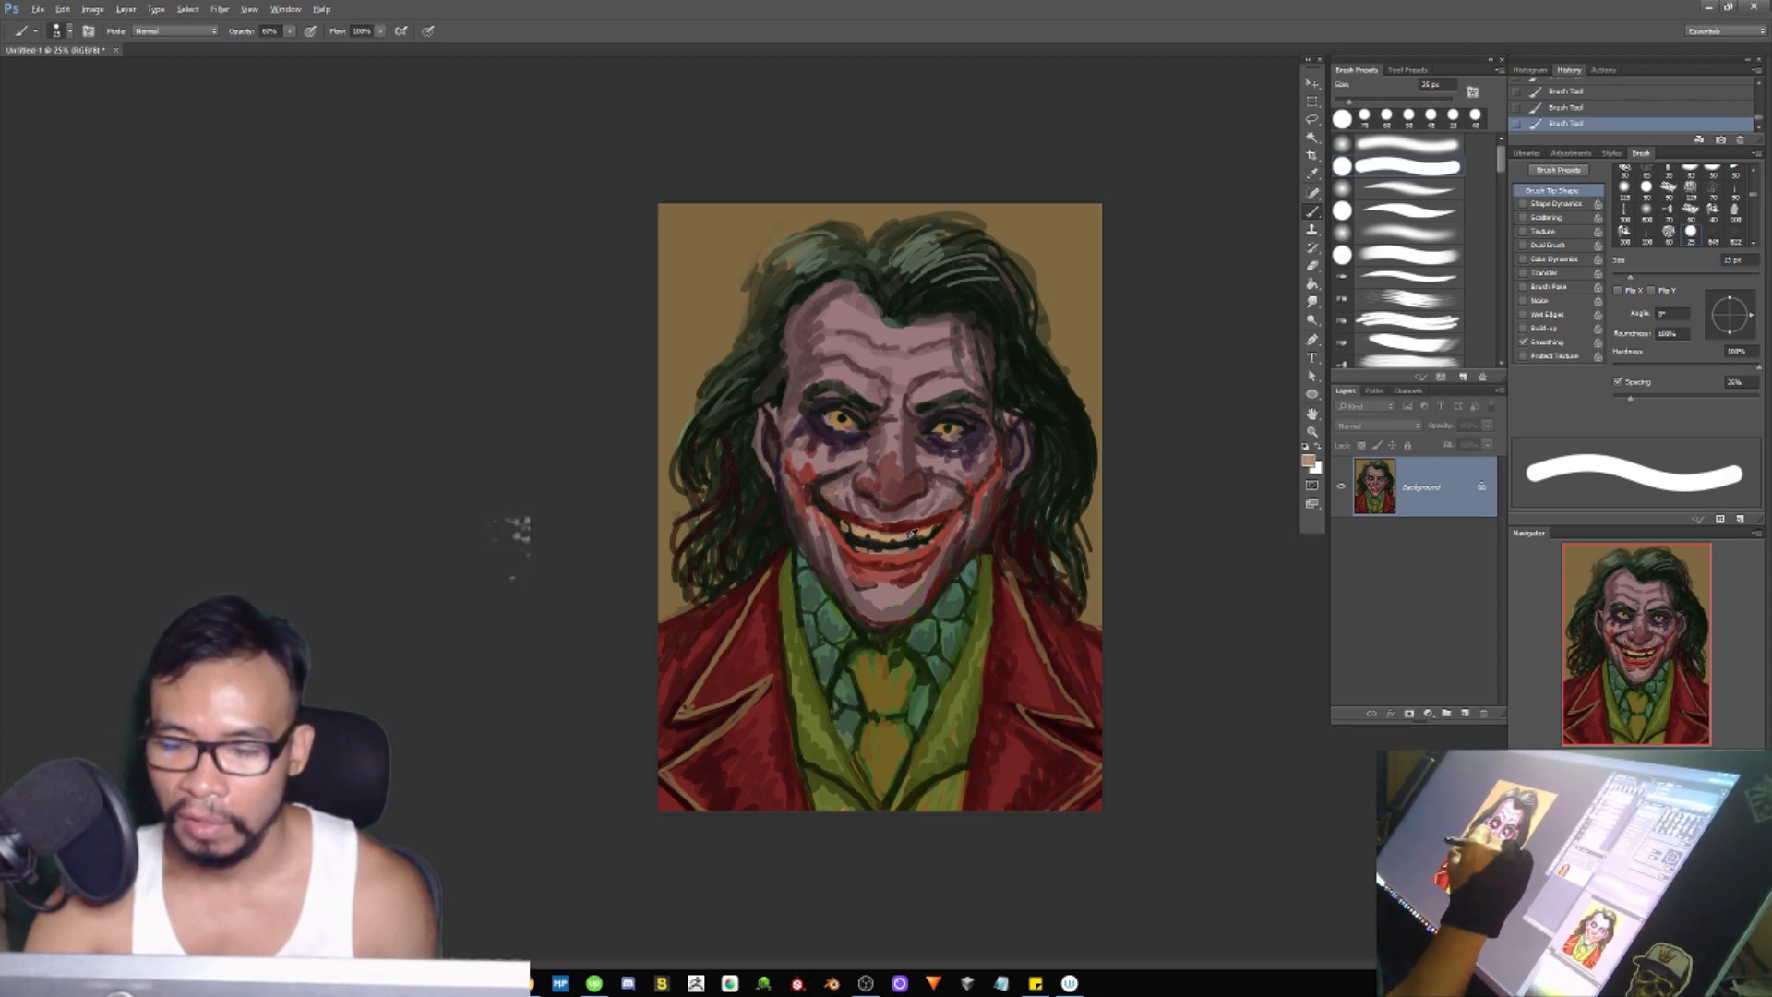
{"action": "left_click", "coordinate": [925, 540], "text": "alt"}
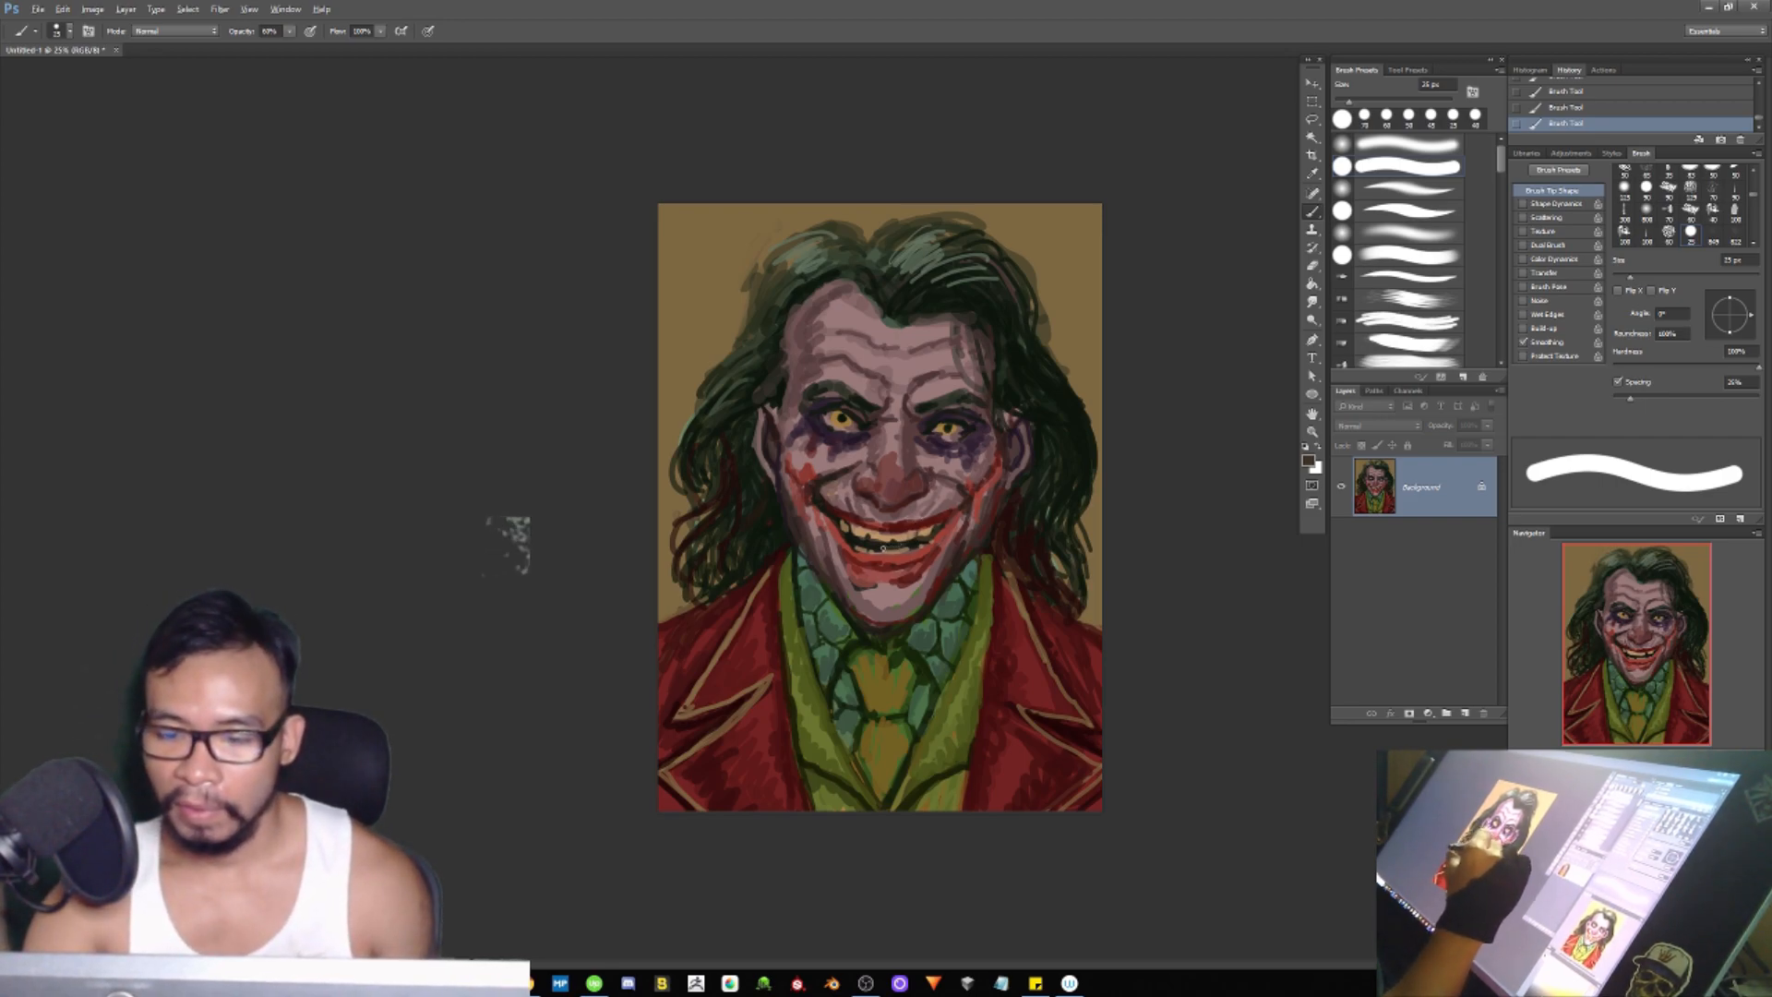
{"action": "left_click", "coordinate": [934, 512], "text": "alt"}
{"action": "left_click", "coordinate": [894, 545], "text": "alt"}
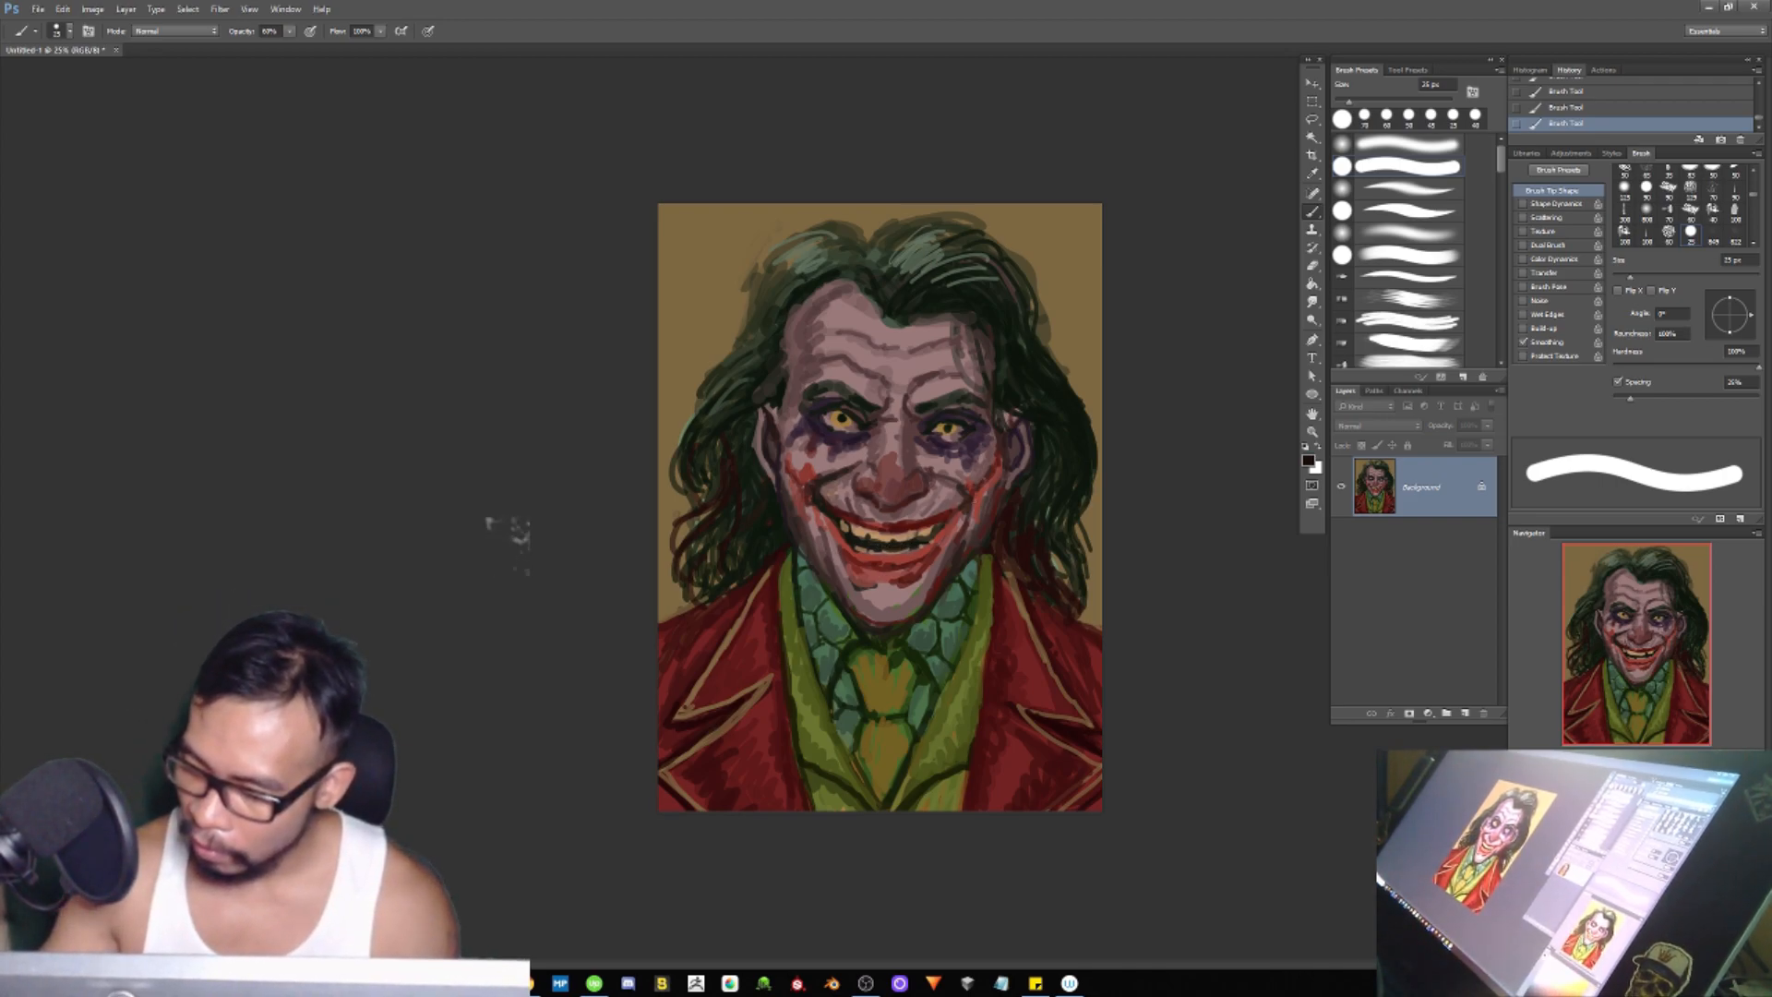
Step: Paint dark strands across the top of the hair and from the parting toward the viewer-right temple with a 30 px brush
{"action": "key", "text": "]"}
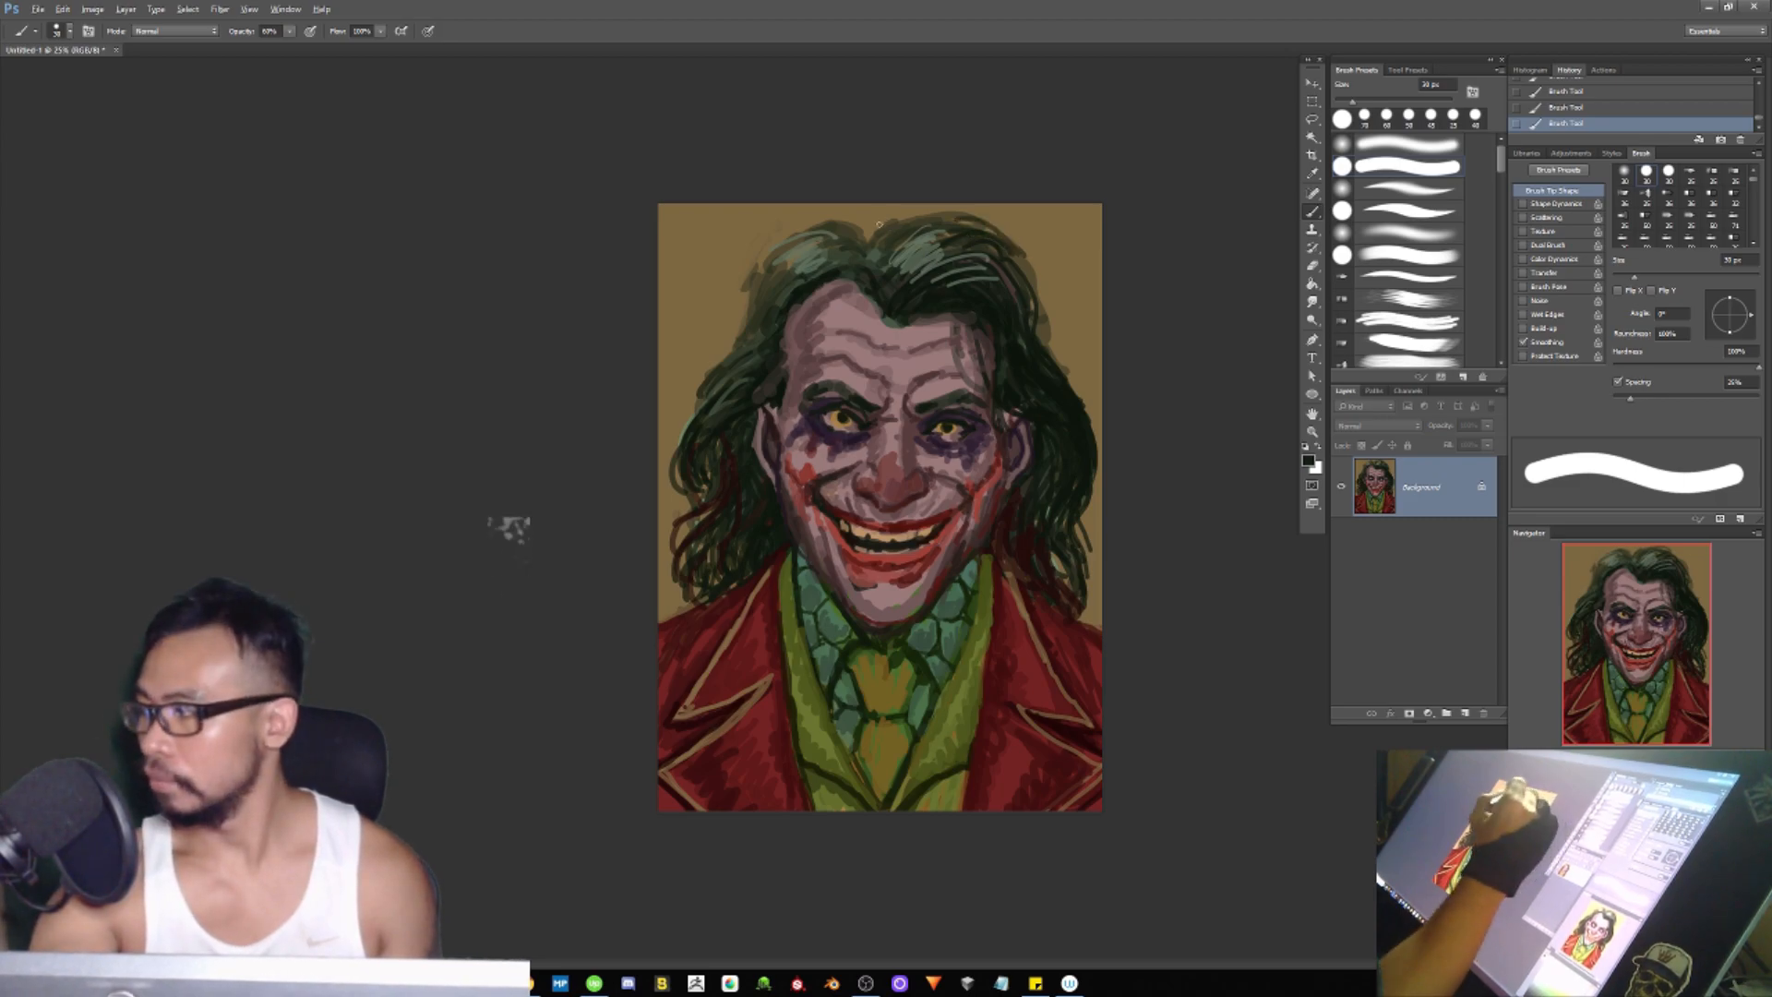
{"action": "left_click_drag", "start_coordinate": [812, 217], "coordinate": [860, 244]}
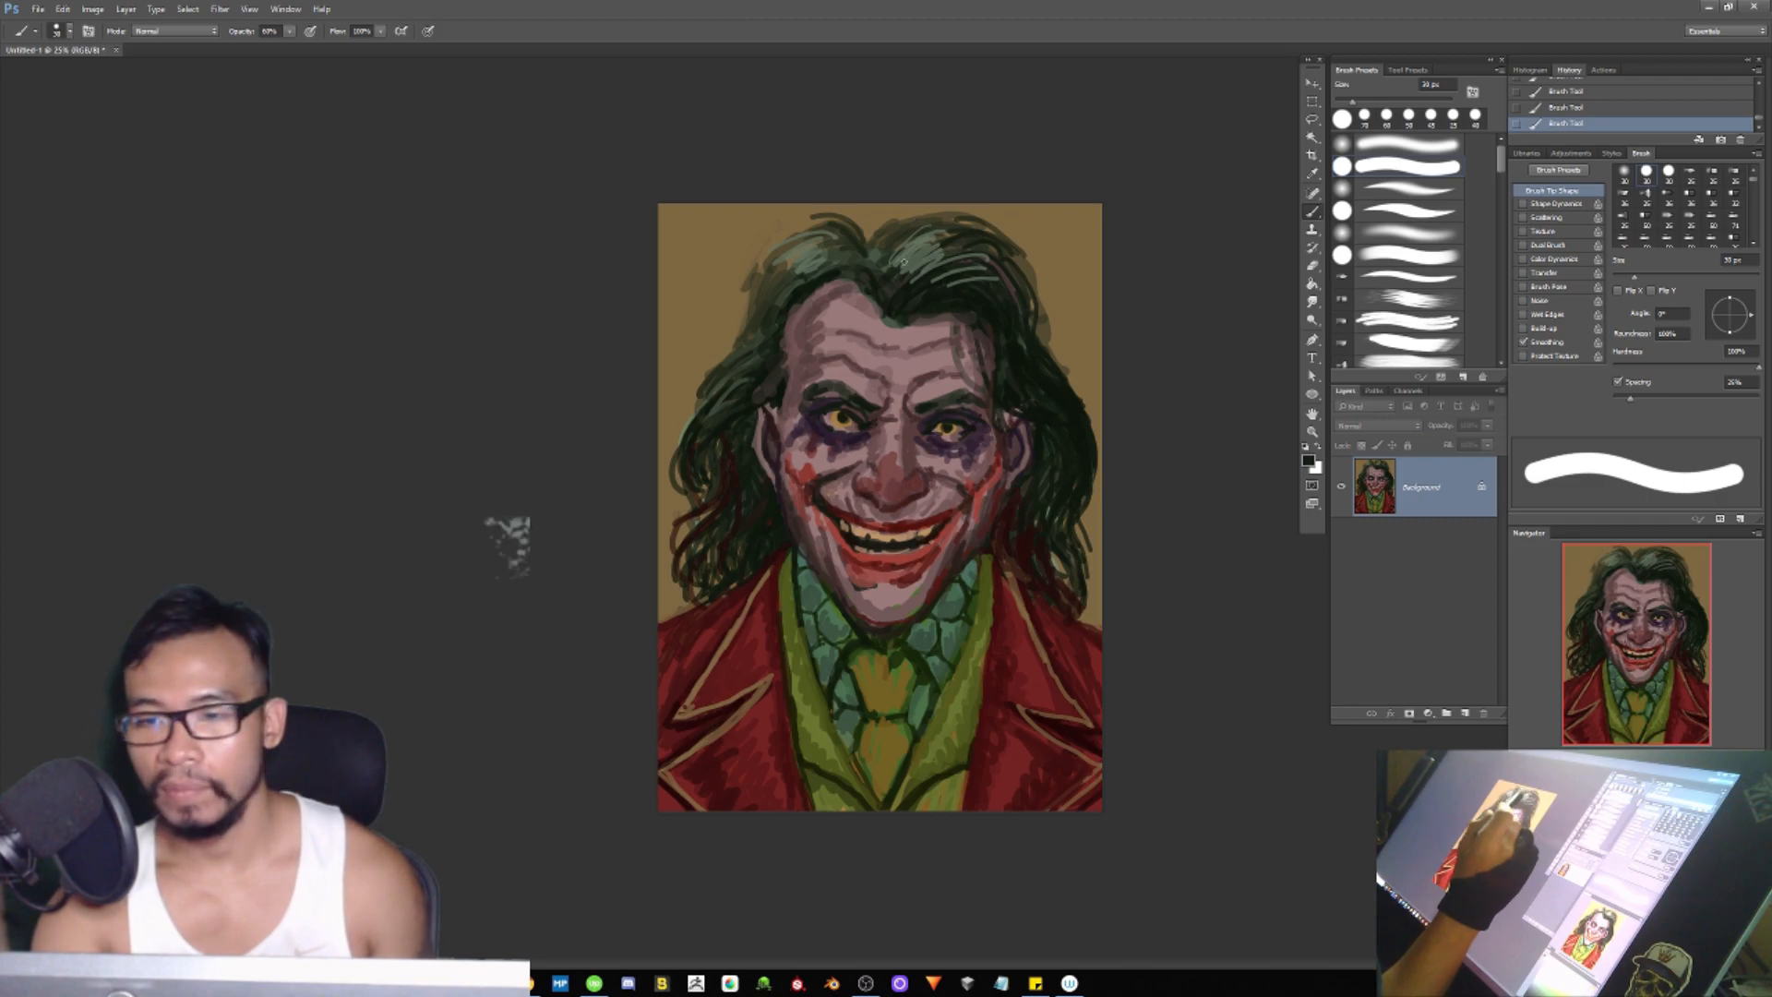
{"action": "mouse_move", "coordinate": [900, 272]}
{"action": "left_mouse_down"}
{"action": "mouse_move", "coordinate": [951, 279]}
{"action": "mouse_move", "coordinate": [935, 292]}
{"action": "mouse_move", "coordinate": [918, 262]}
{"action": "mouse_move", "coordinate": [972, 282]}
{"action": "mouse_move", "coordinate": [954, 262]}
{"action": "mouse_move", "coordinate": [981, 305]}
{"action": "mouse_move", "coordinate": [948, 267]}
{"action": "mouse_move", "coordinate": [967, 265]}
{"action": "mouse_move", "coordinate": [924, 293]}
{"action": "mouse_move", "coordinate": [967, 283]}
{"action": "mouse_move", "coordinate": [1006, 346]}
{"action": "mouse_move", "coordinate": [993, 302]}
{"action": "mouse_move", "coordinate": [993, 374]}
{"action": "left_mouse_up"}
{"action": "key", "text": "]"}
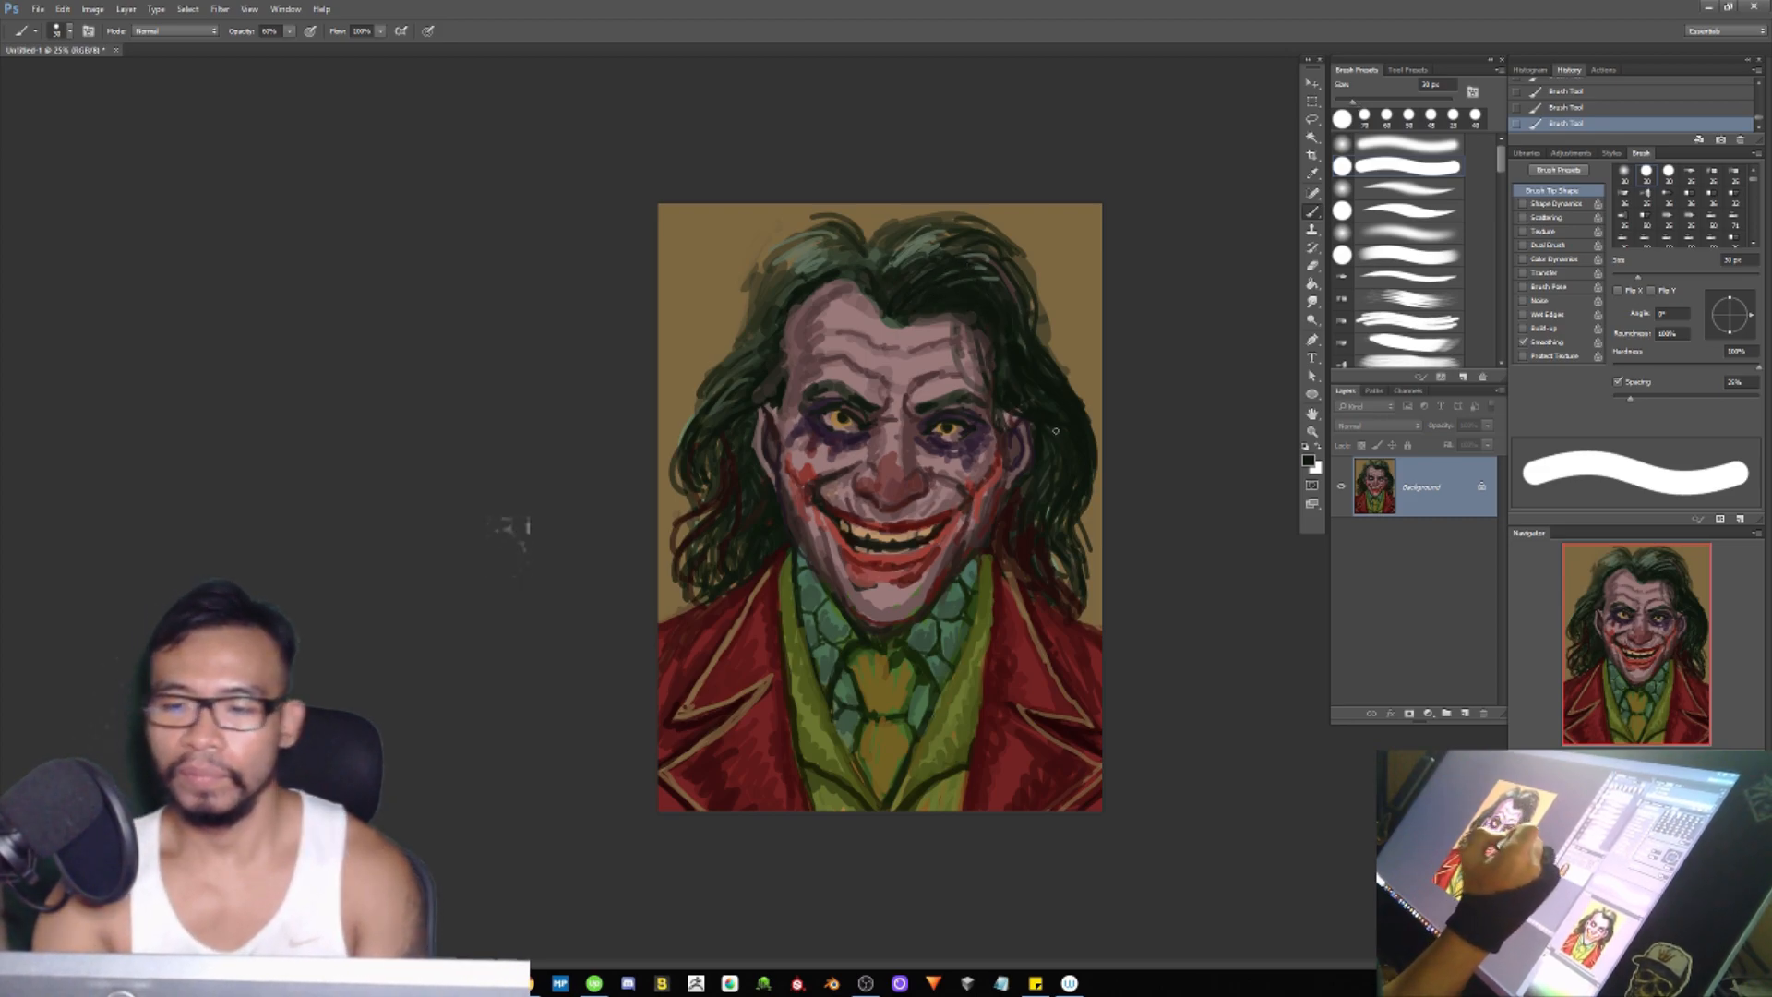
{"action": "key", "text": "["}
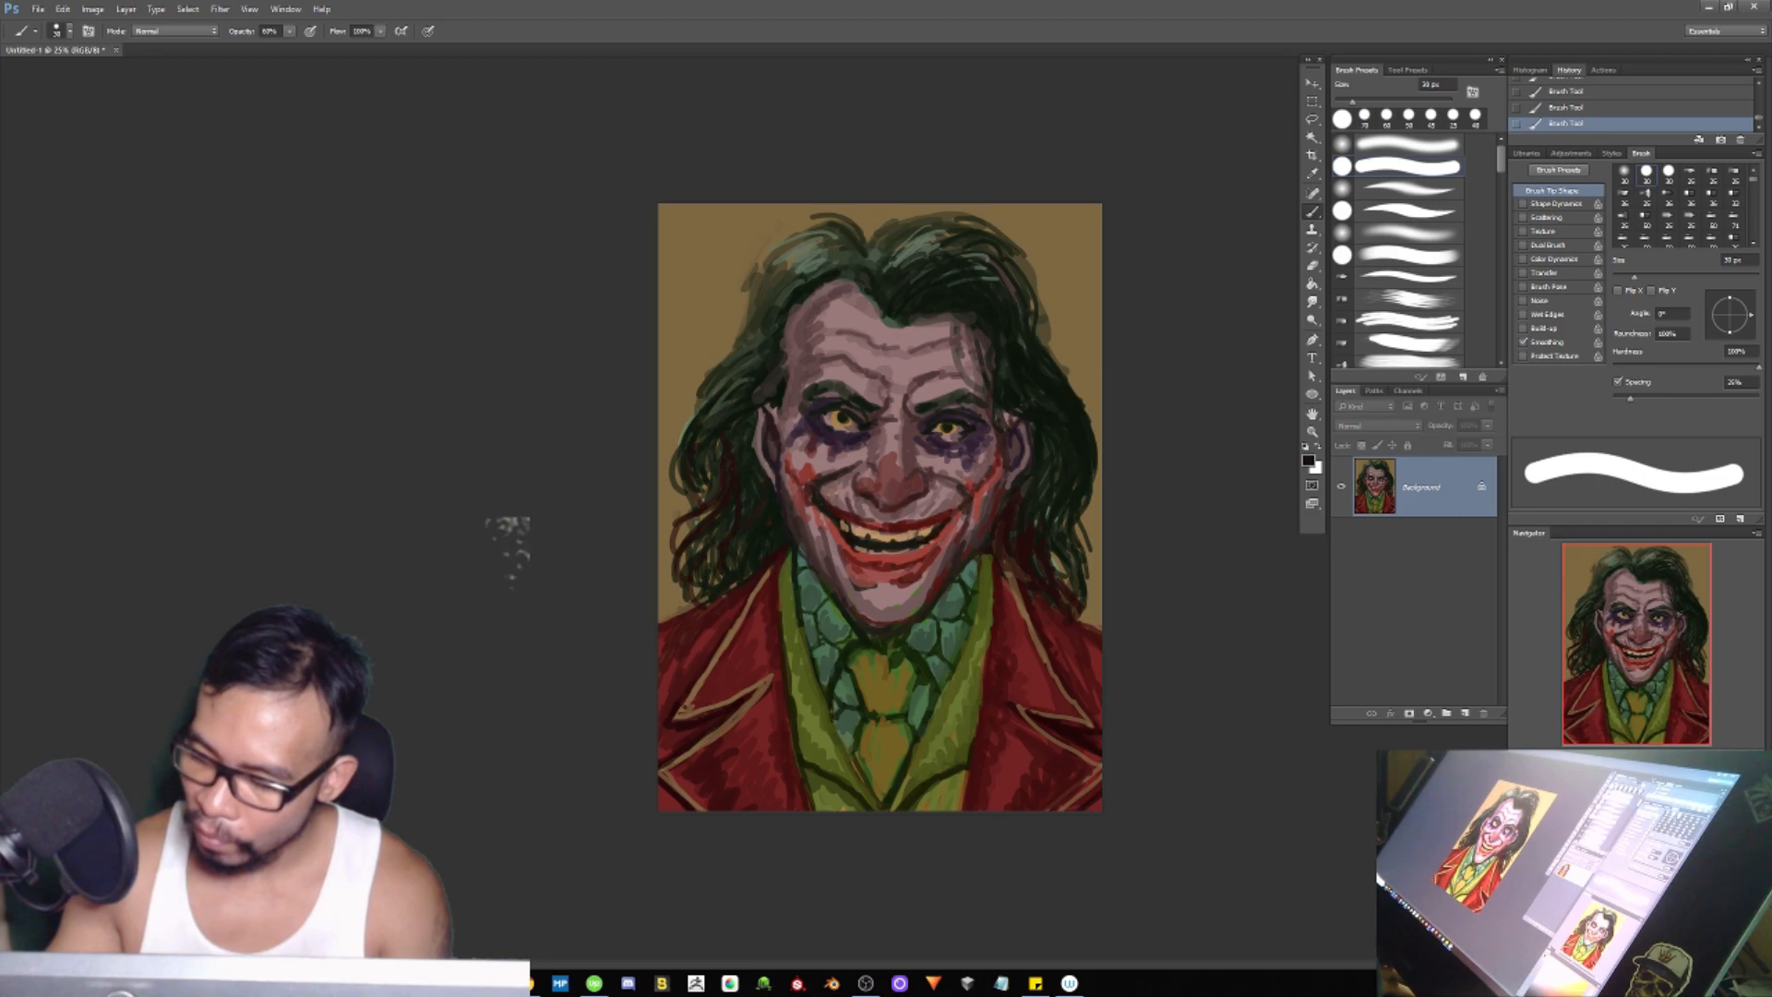
{"action": "key", "text": "]"}
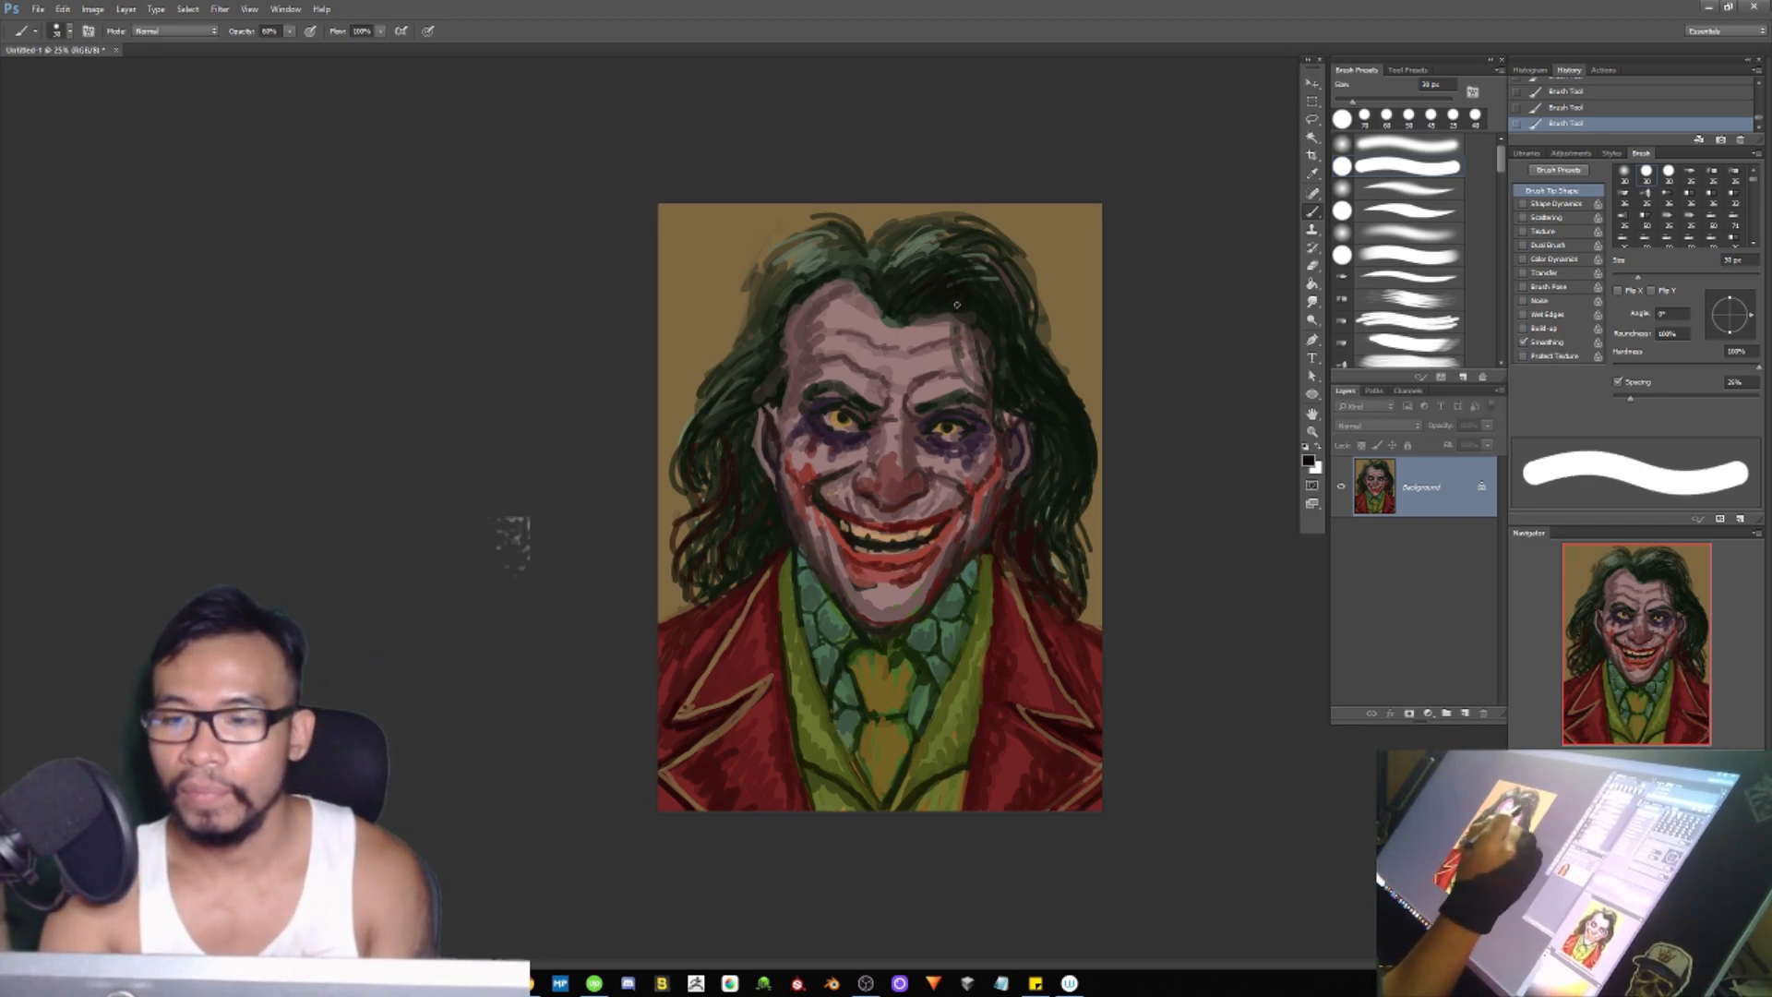
{"action": "key", "text": "["}
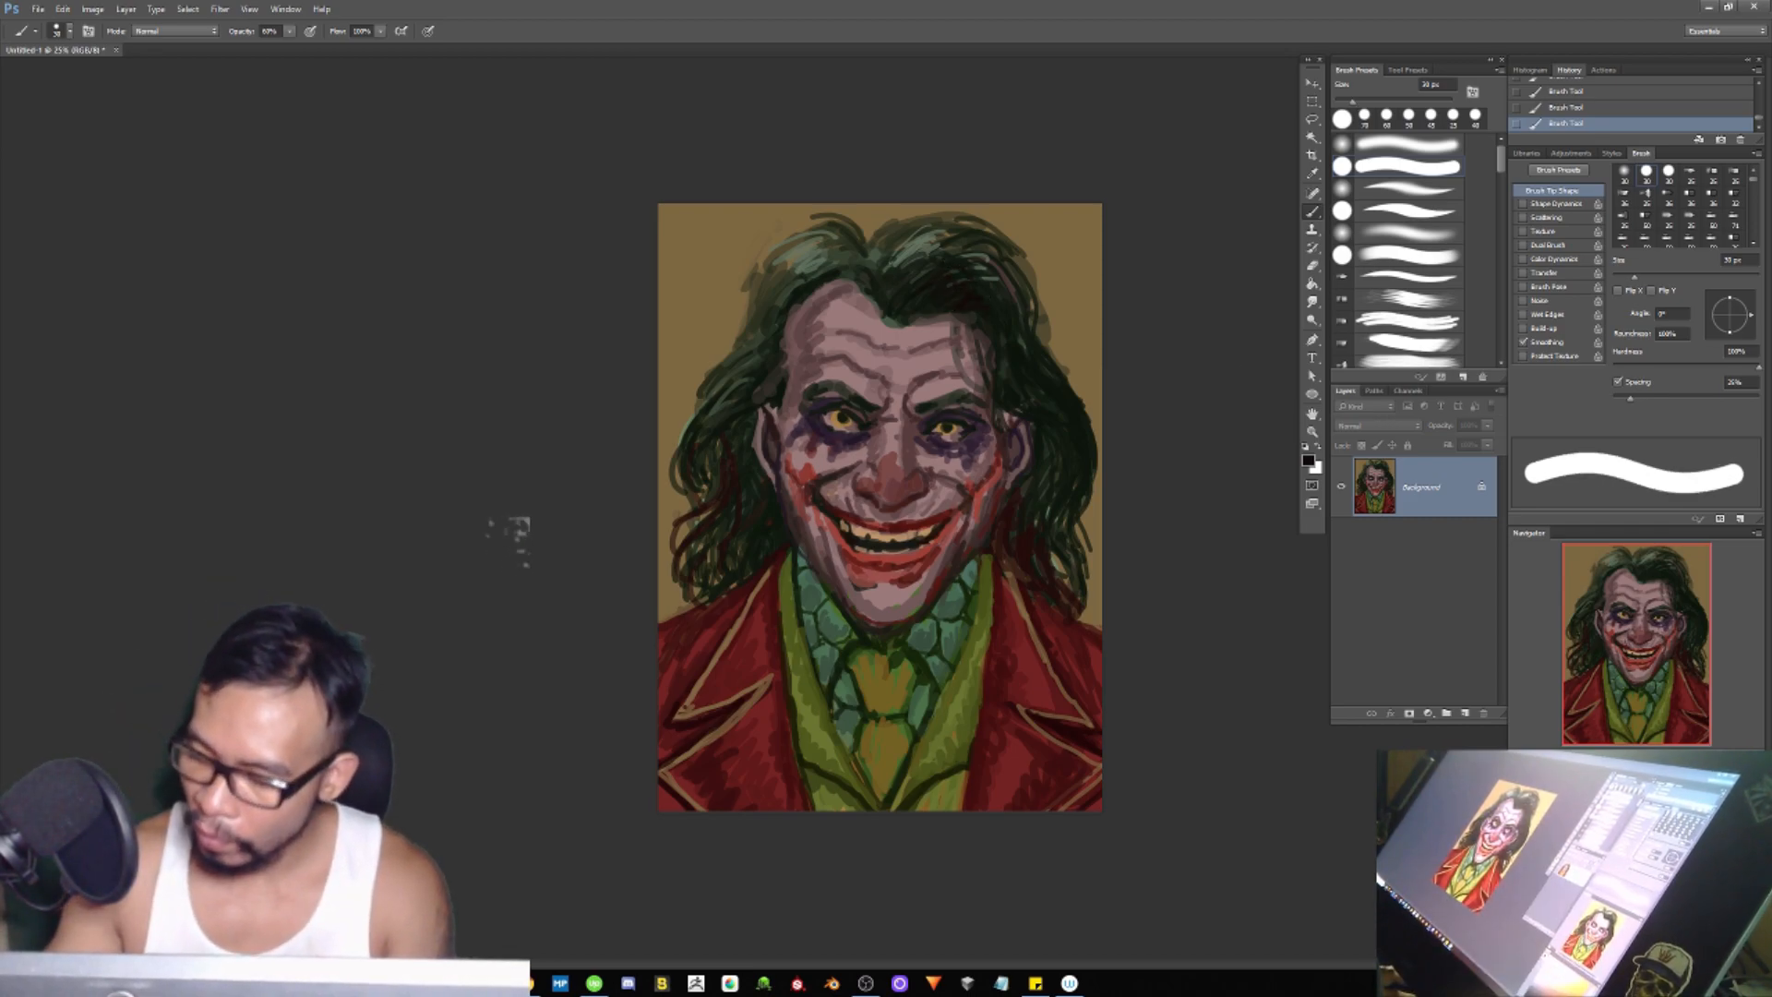
Step: Deepen the viewer-right hair with dark strokes above the temple and along the lower outer locks, enlarging the brush to 35 px
{"action": "mouse_move", "coordinate": [929, 289]}
{"action": "left_mouse_down"}
{"action": "mouse_move", "coordinate": [971, 285]}
{"action": "mouse_move", "coordinate": [1008, 351]}
{"action": "mouse_move", "coordinate": [990, 291]}
{"action": "mouse_move", "coordinate": [996, 388]}
{"action": "left_mouse_up"}
{"action": "key", "text": "bracketright"}
{"action": "key", "text": "bracketright"}
{"action": "key", "text": "bracketleft"}
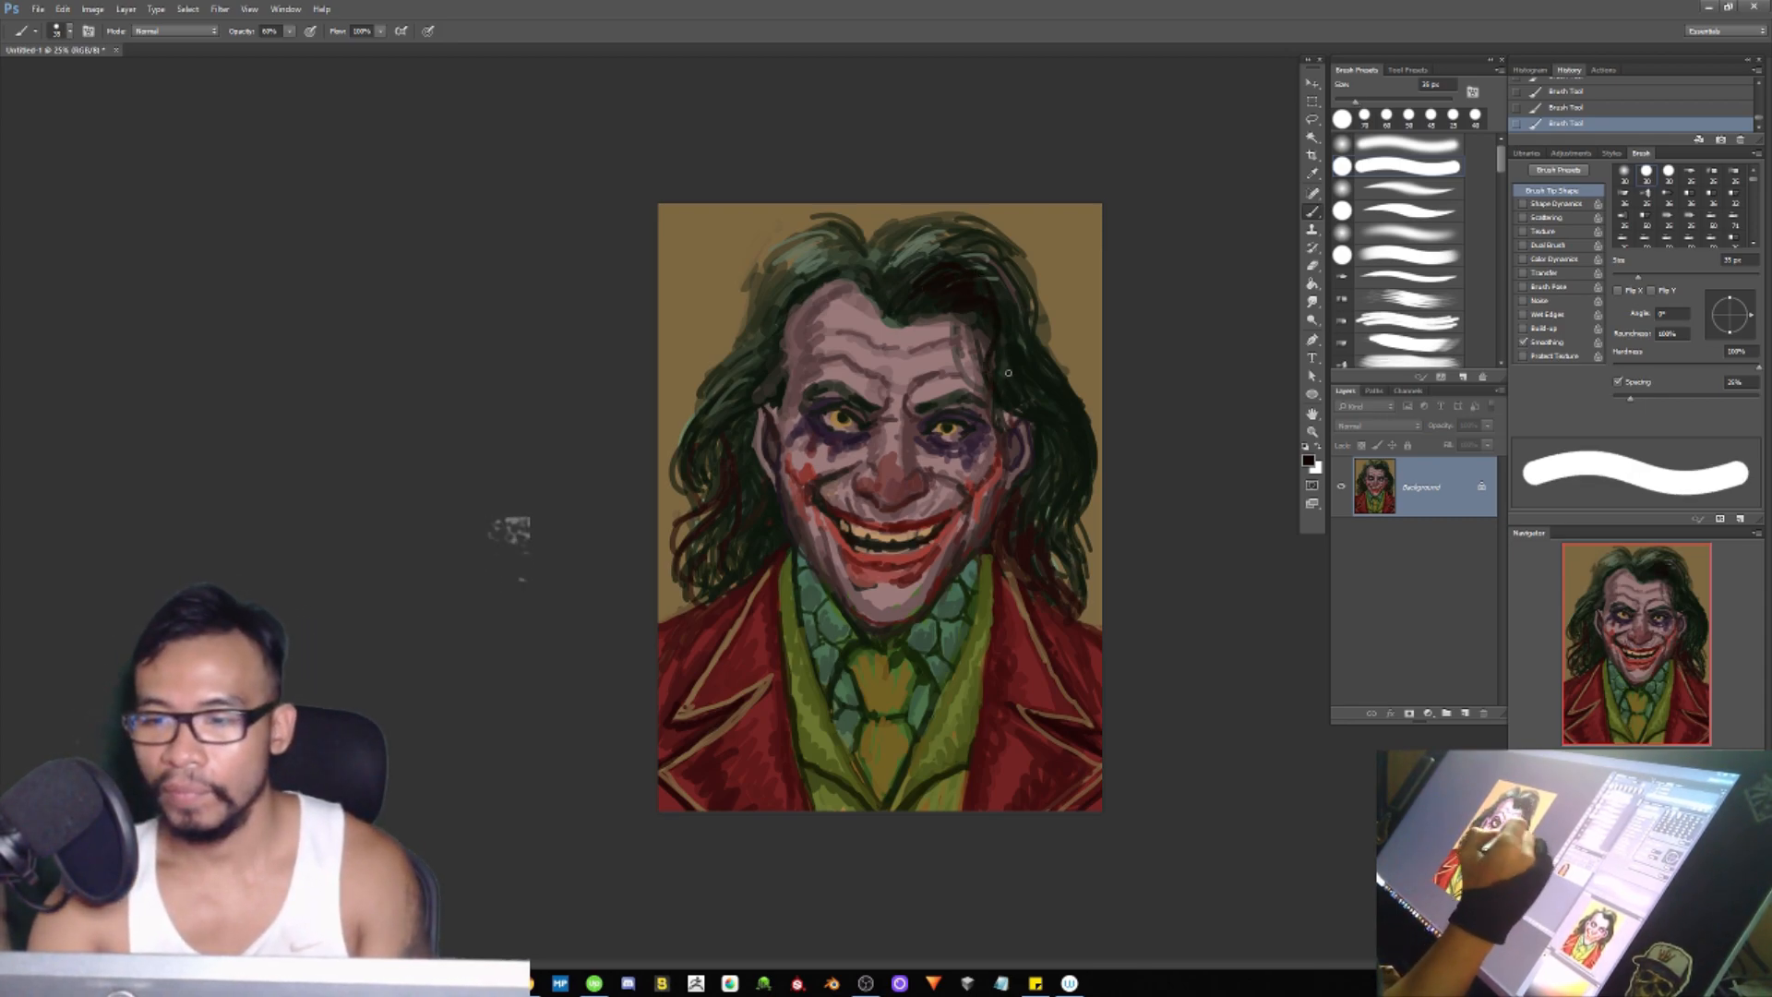
{"action": "left_click_drag", "start_coordinate": [1064, 447], "coordinate": [1074, 473]}
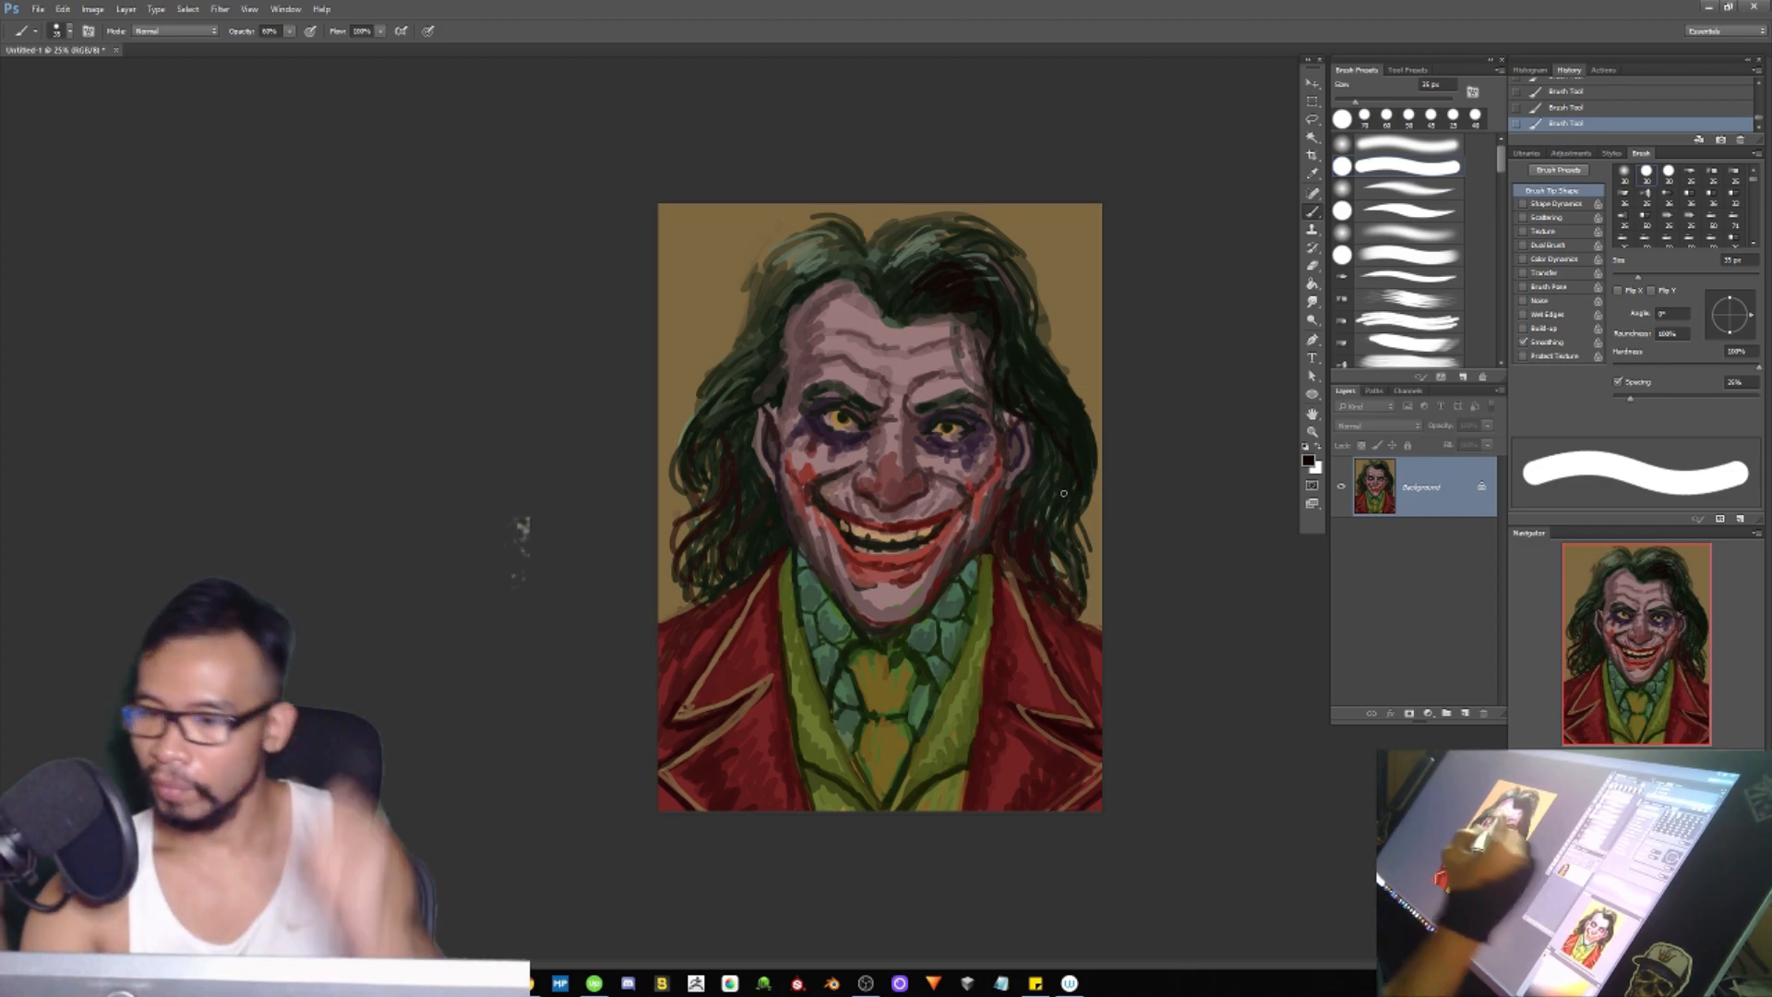
Step: Refine the nose, nostrils and area above the upper lip with sampled skin, shadow and dark red tones
{"action": "left_click", "coordinate": [892, 459], "text": "alt"}
{"action": "left_click", "coordinate": [938, 452], "text": "alt"}
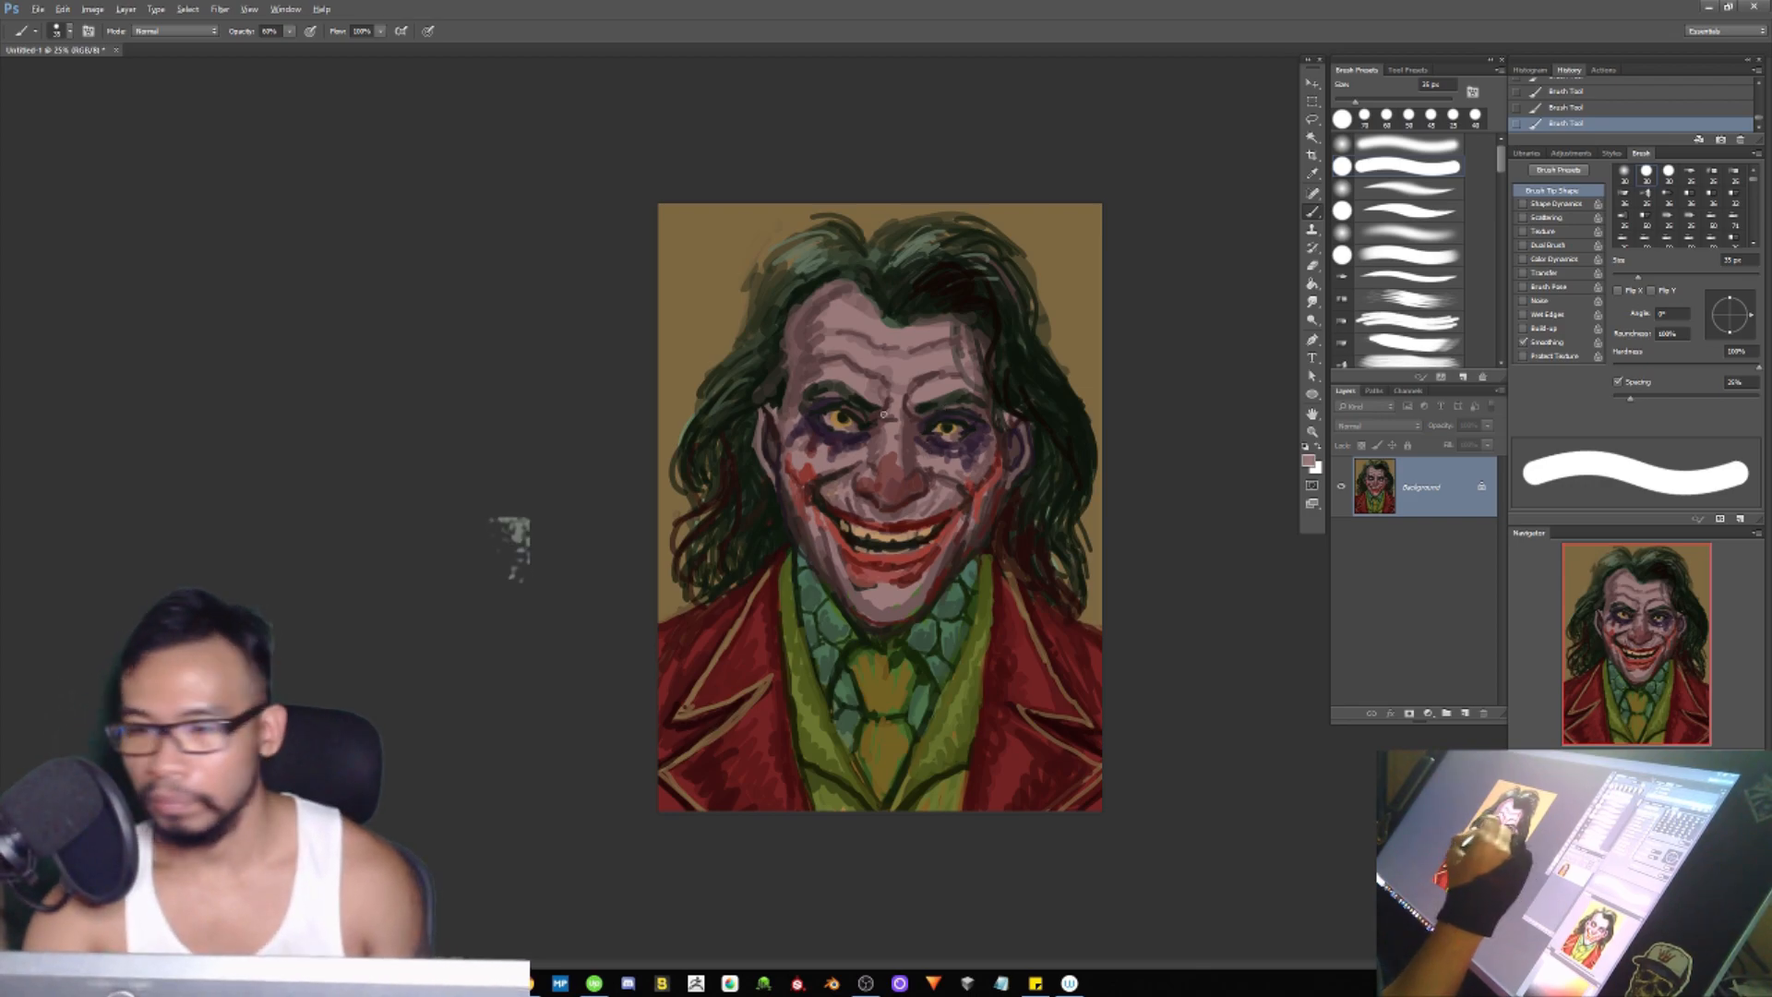
{"action": "left_click", "coordinate": [859, 466], "text": "alt"}
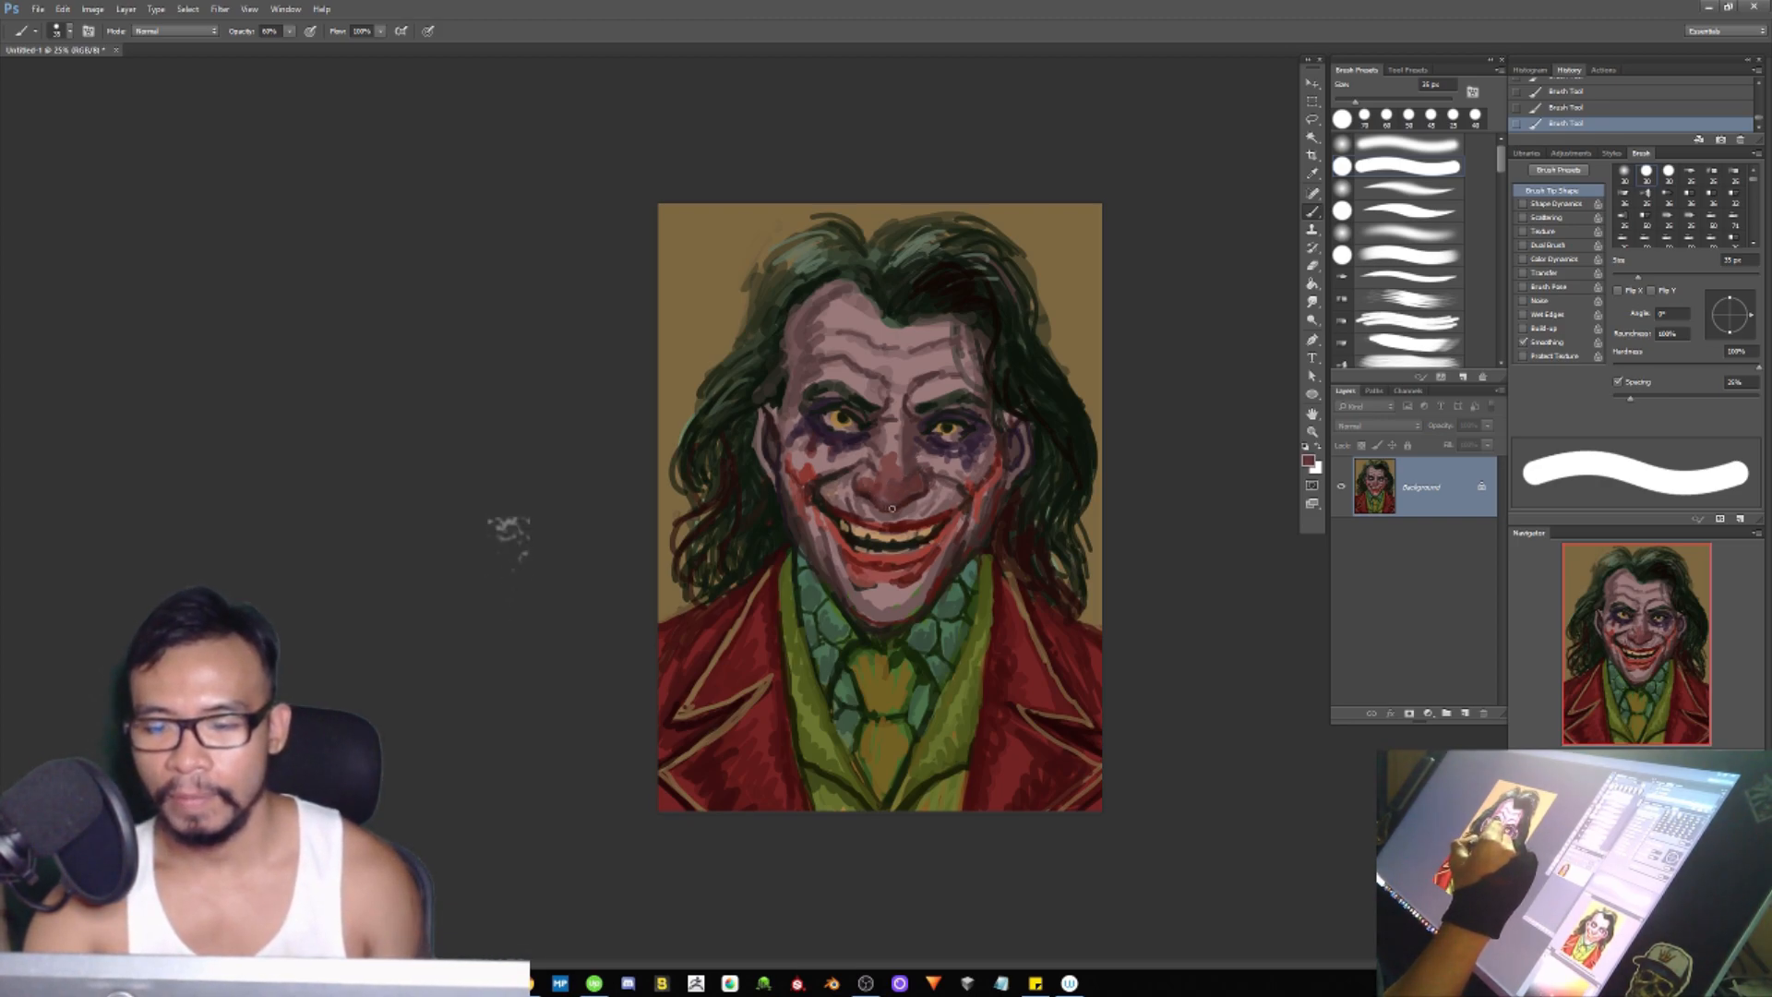
{"action": "left_click", "coordinate": [915, 491], "text": "alt"}
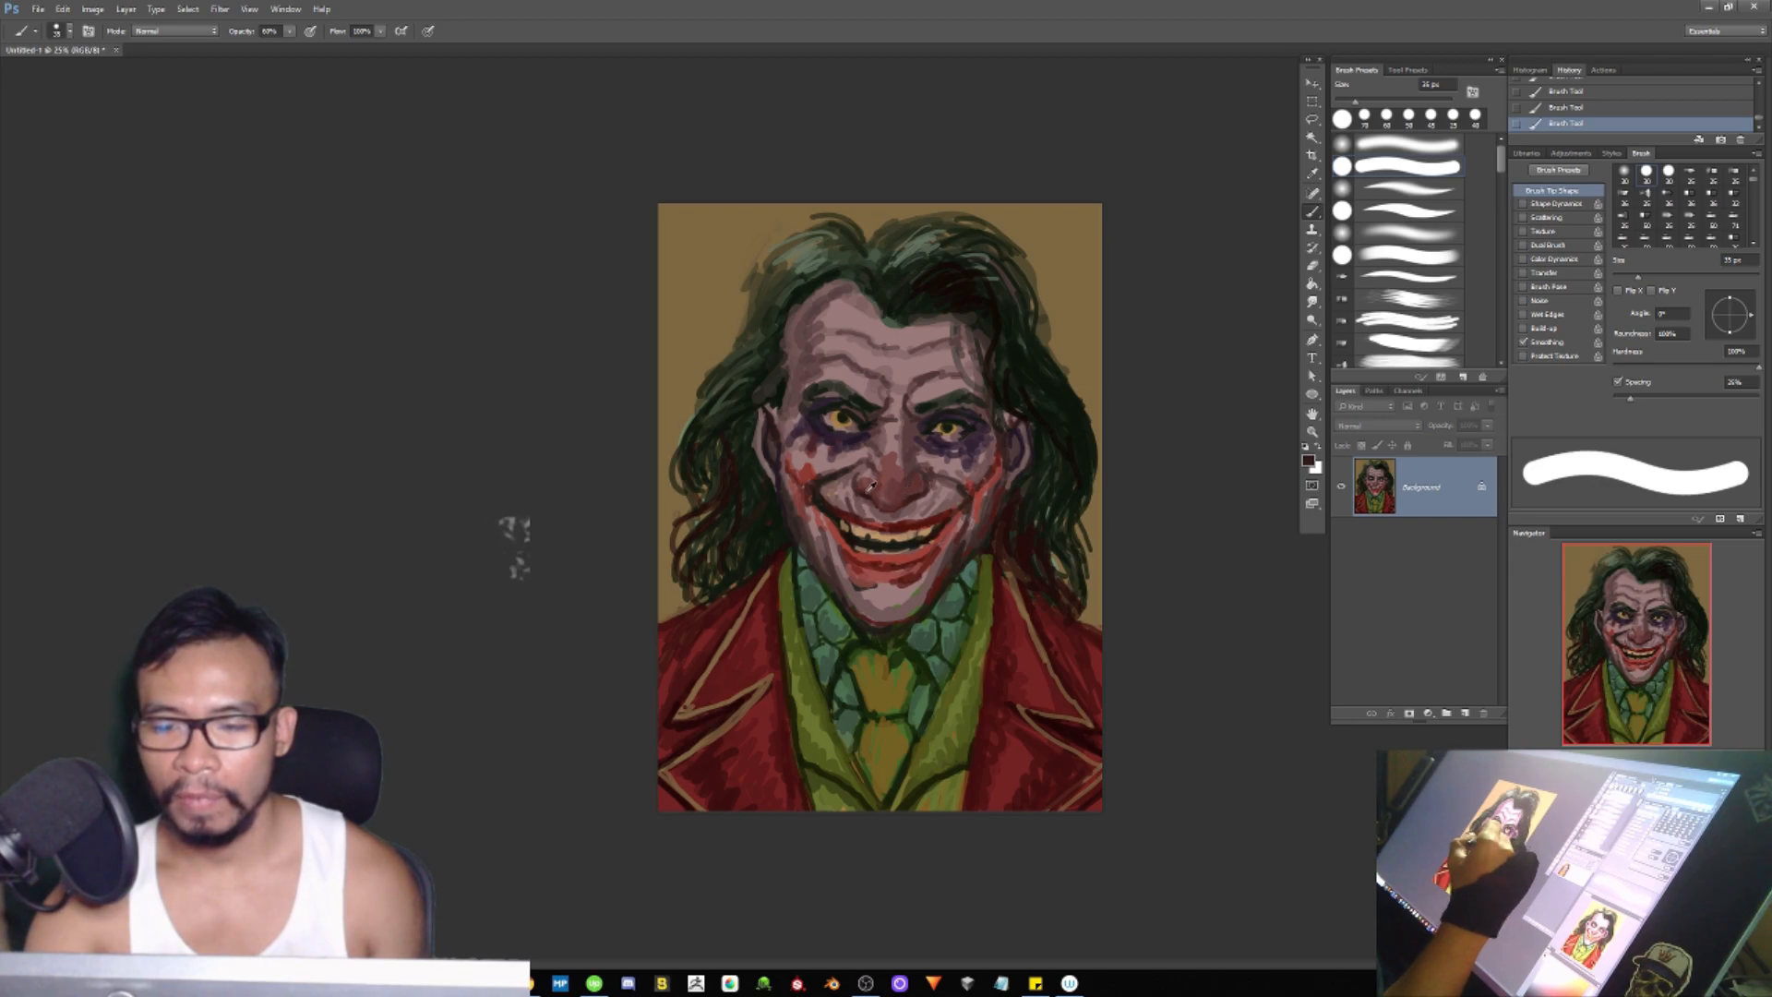
{"action": "left_click", "coordinate": [914, 488], "text": "alt"}
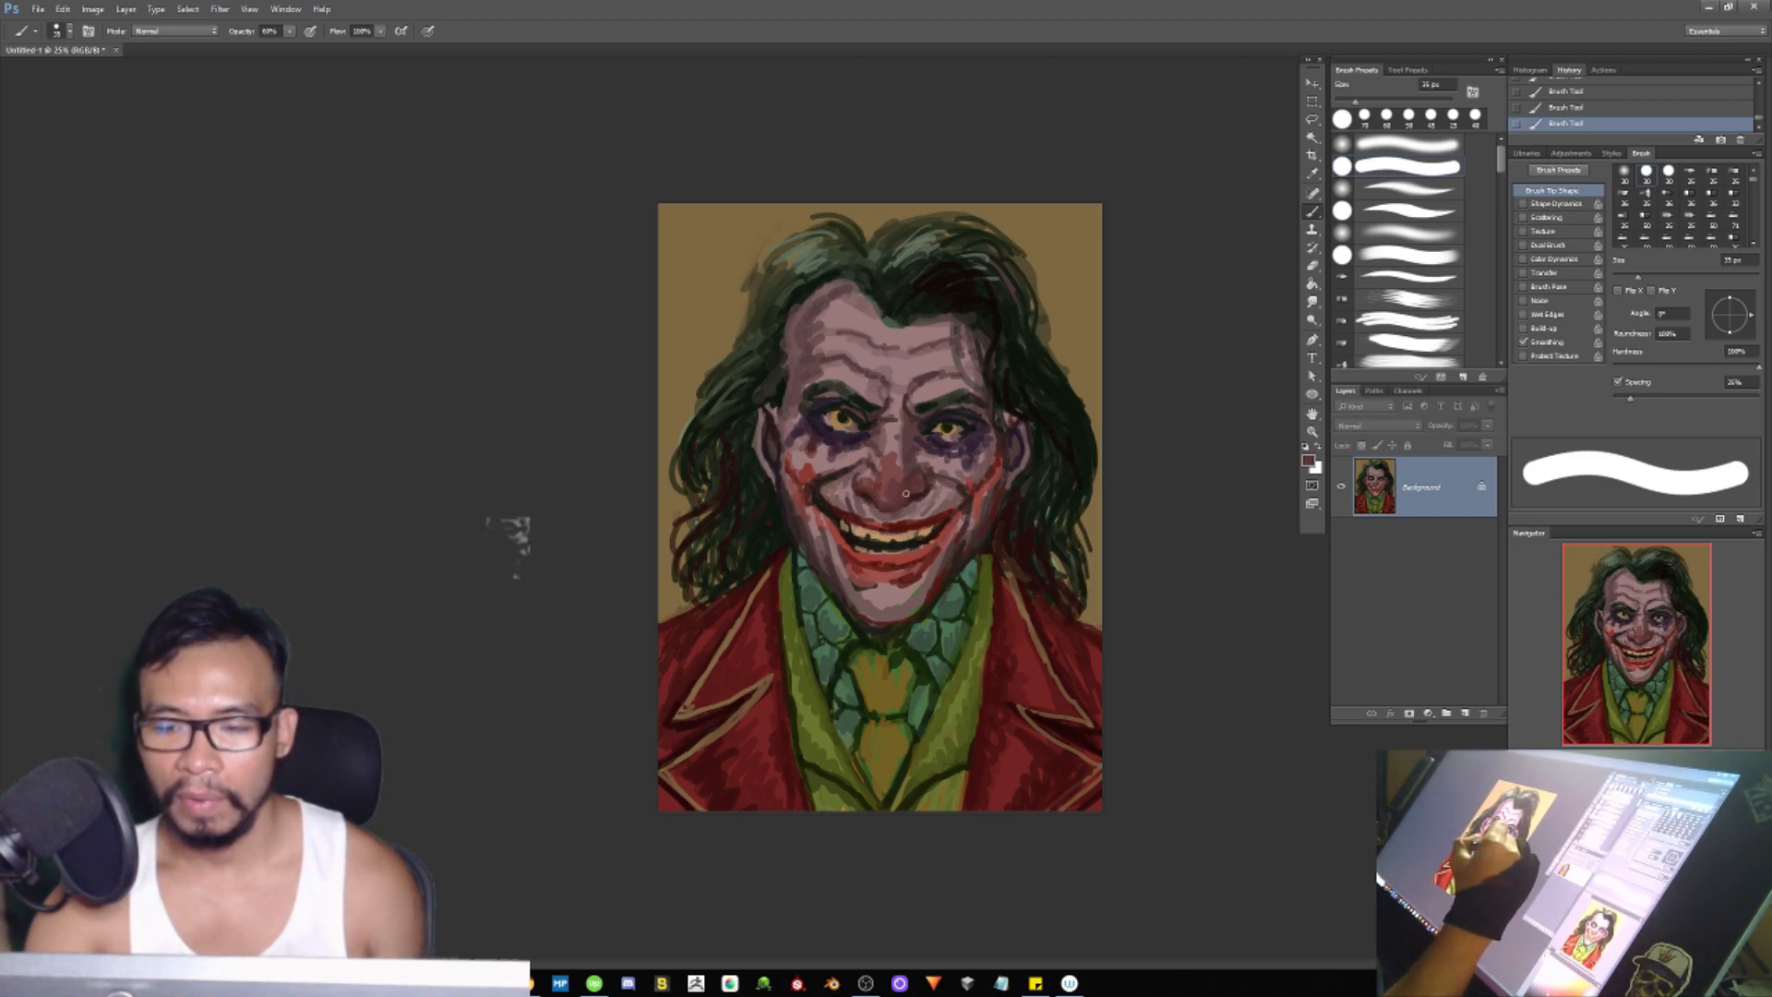
{"action": "left_click", "coordinate": [928, 489], "text": "alt"}
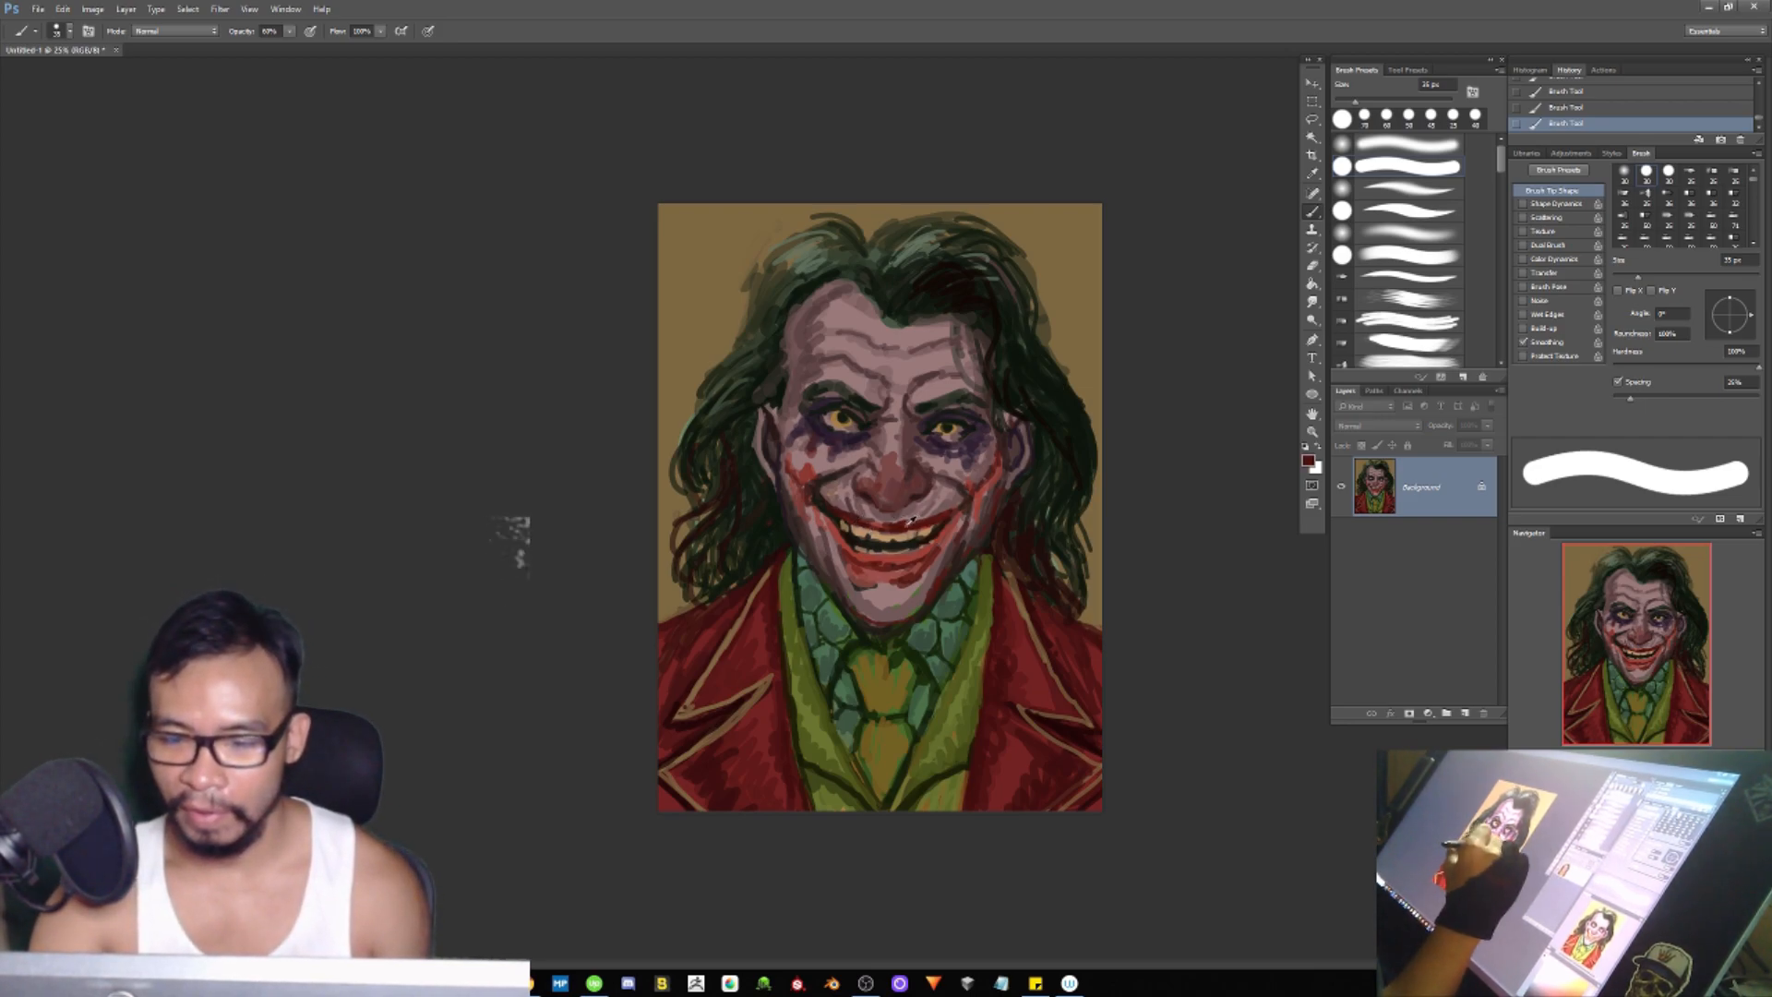
Step: Shade the tie's knot and hanging part with dark olive-brown tones sampled from the tie area
{"action": "left_click", "coordinate": [895, 670], "text": "alt"}
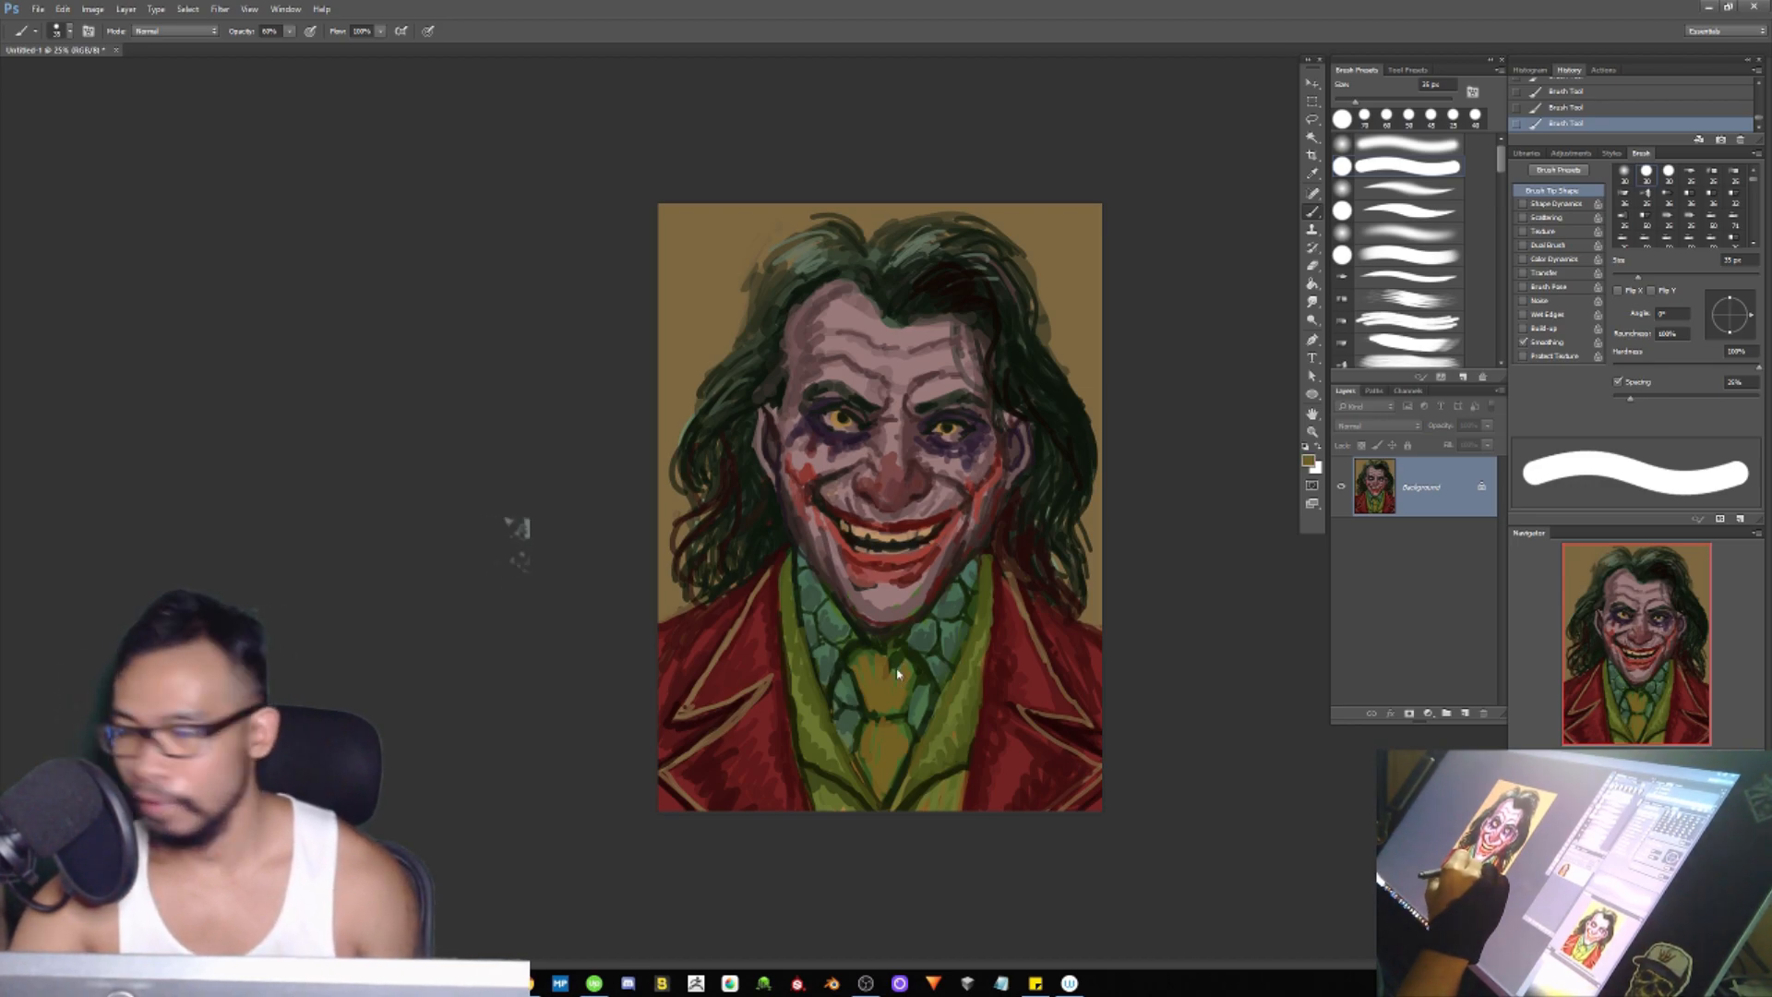
{"action": "left_click", "coordinate": [850, 670], "text": "alt"}
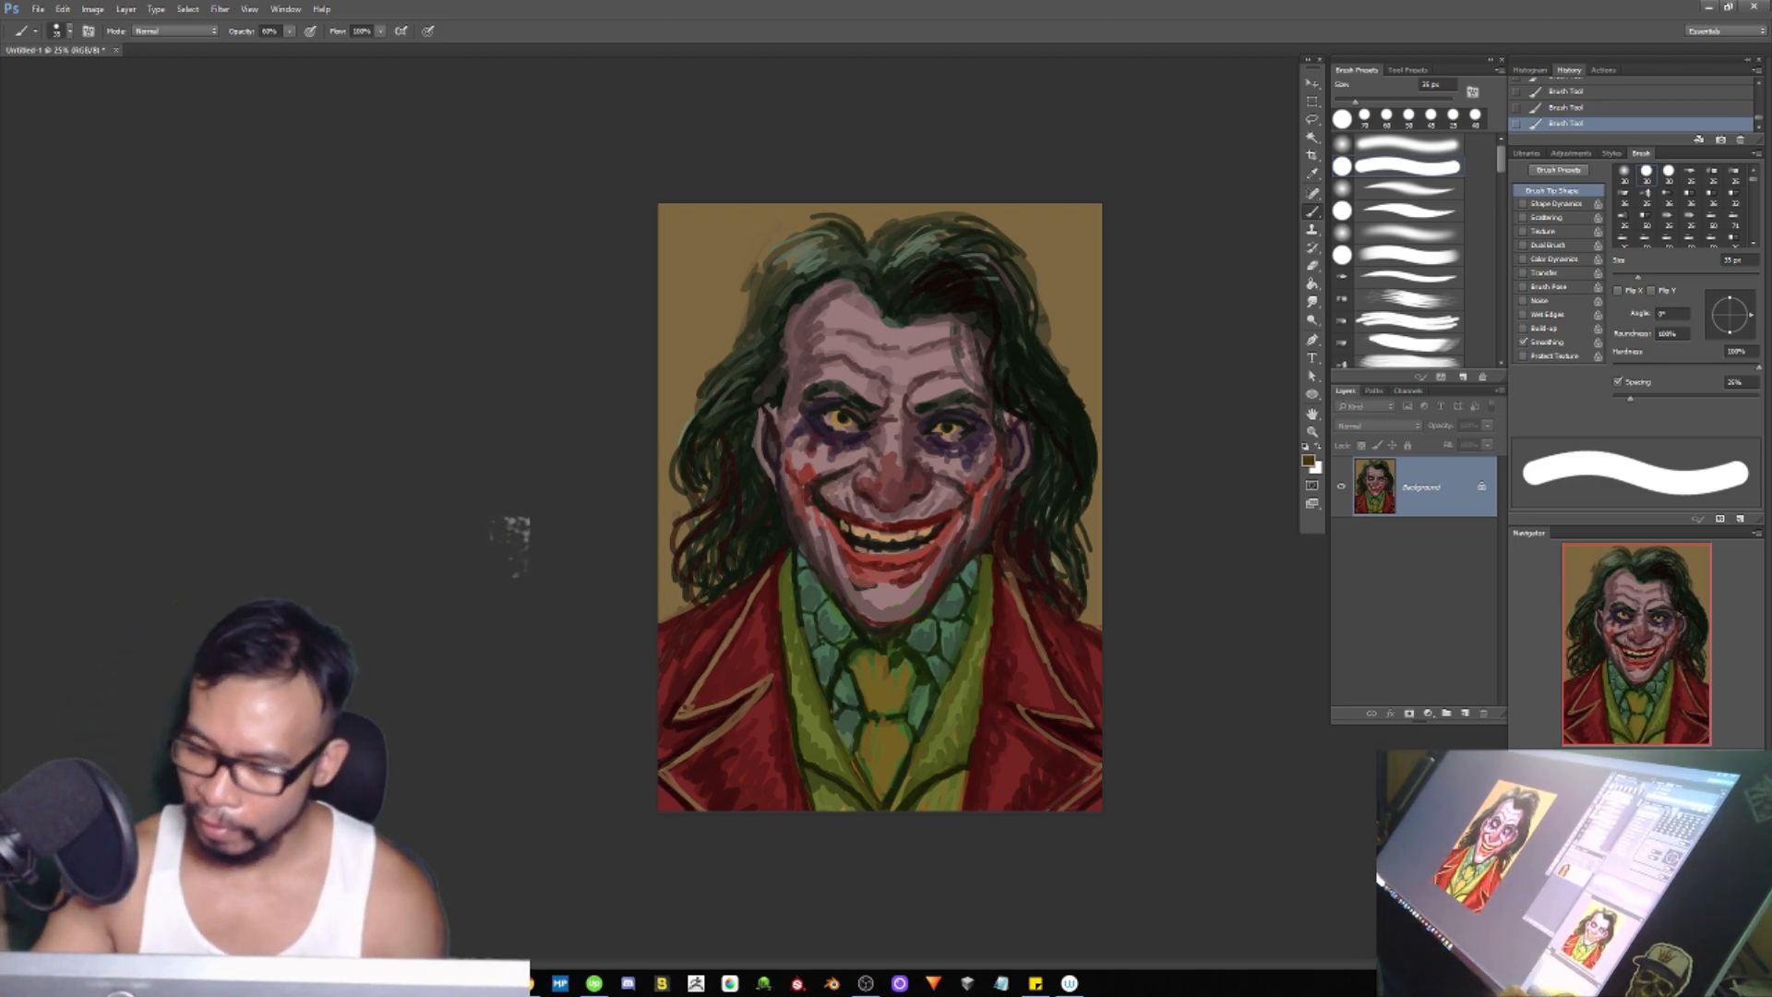
{"action": "left_click_drag", "start_coordinate": [858, 660], "coordinate": [874, 715]}
{"action": "mouse_move", "coordinate": [874, 655]}
{"action": "left_mouse_down"}
{"action": "mouse_move", "coordinate": [895, 713]}
{"action": "mouse_move", "coordinate": [913, 662]}
{"action": "left_mouse_up"}
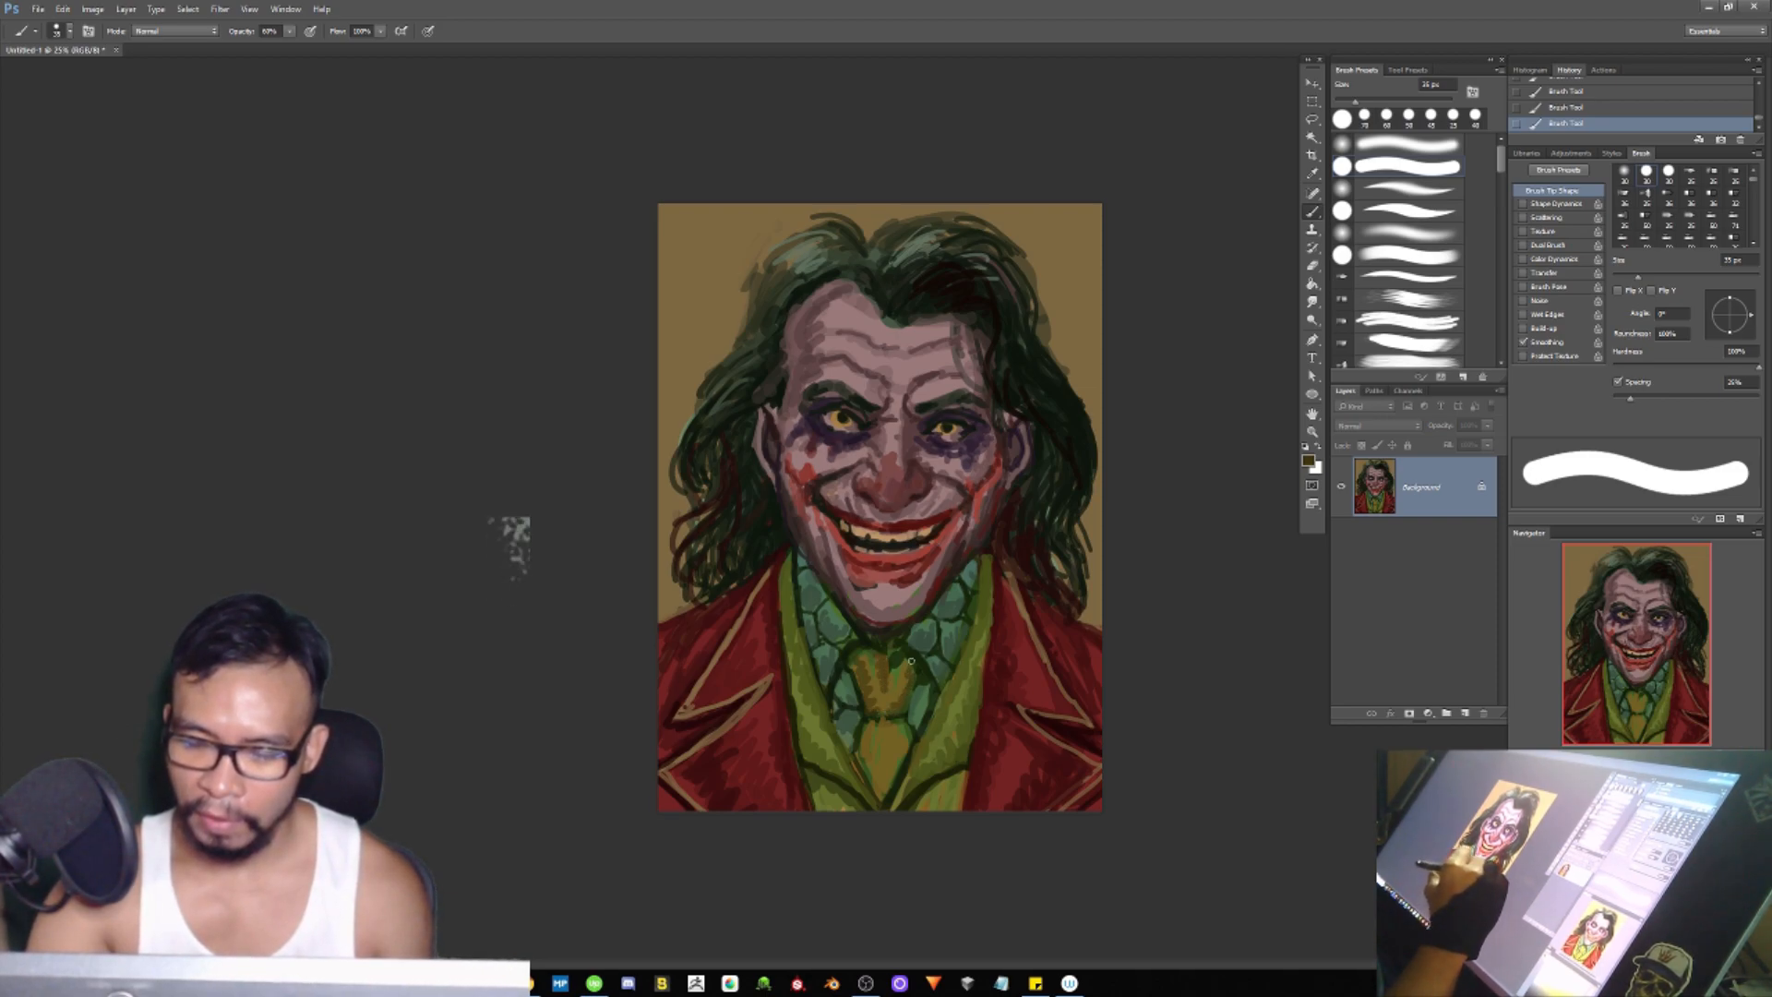
{"action": "mouse_move", "coordinate": [883, 724]}
{"action": "left_mouse_down"}
{"action": "mouse_move", "coordinate": [880, 791]}
{"action": "mouse_move", "coordinate": [895, 717]}
{"action": "mouse_move", "coordinate": [900, 779]}
{"action": "mouse_move", "coordinate": [901, 726]}
{"action": "mouse_move", "coordinate": [869, 726]}
{"action": "mouse_move", "coordinate": [862, 764]}
{"action": "left_mouse_up"}
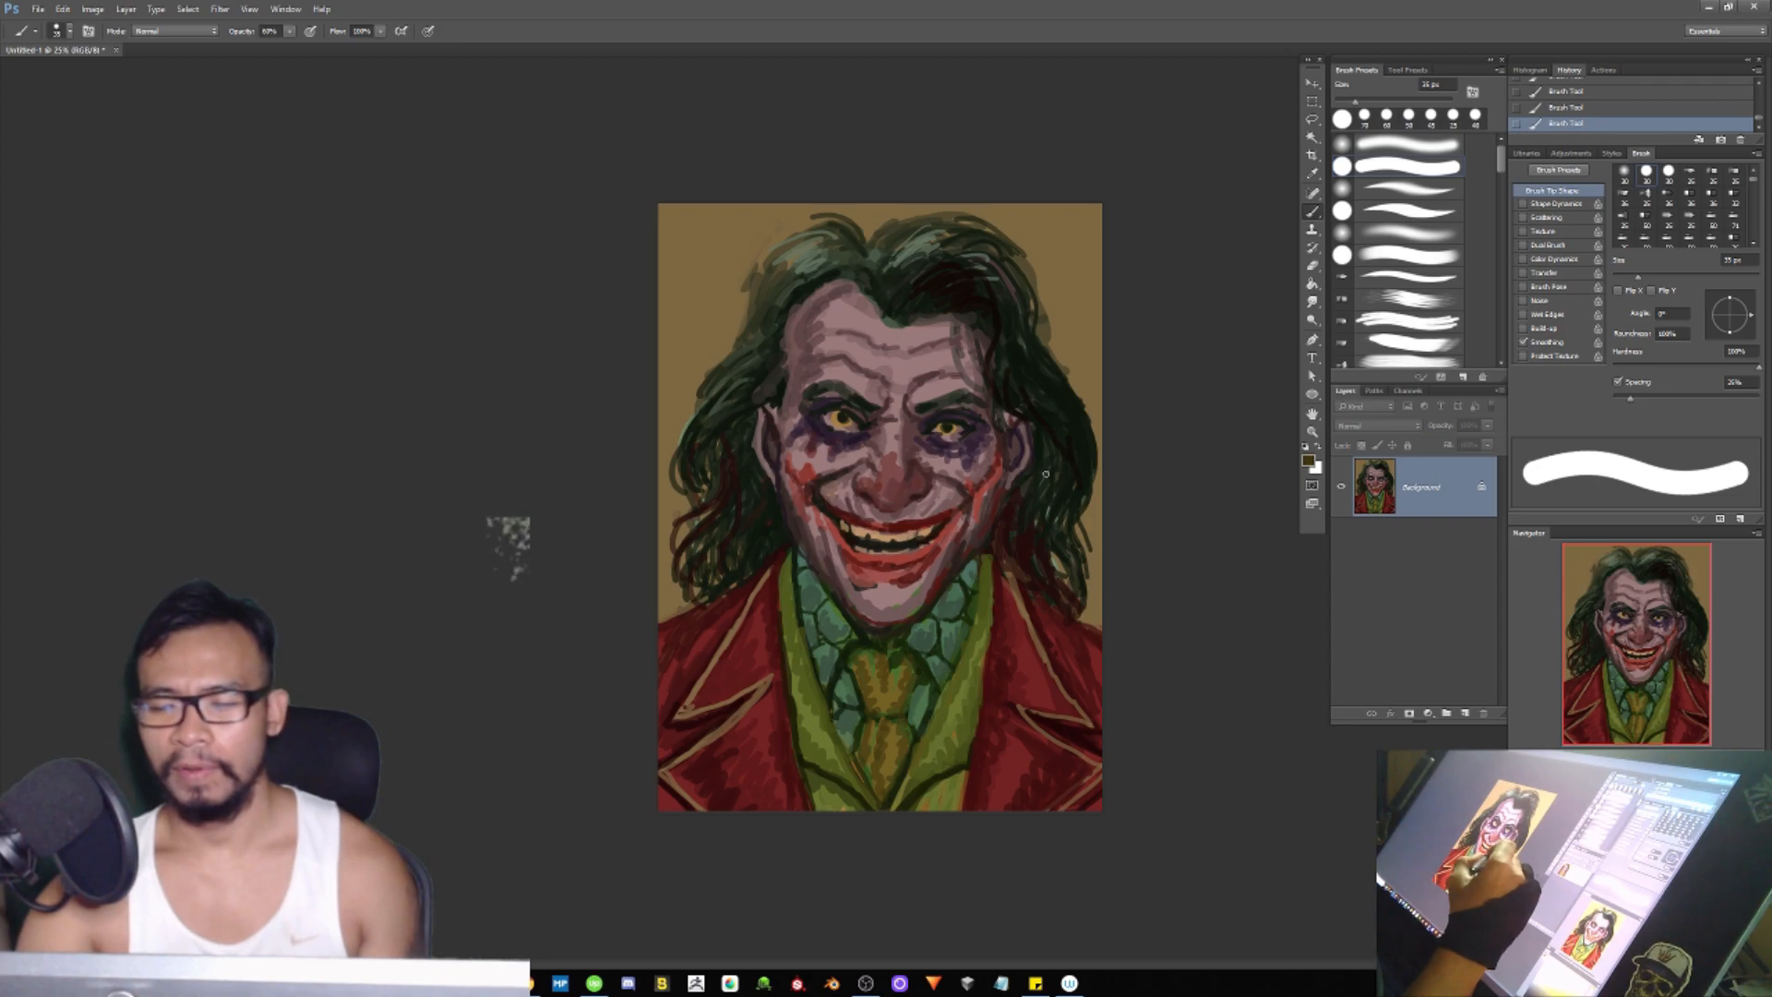
Step: Refine the red makeup around the mouth and shade the chin with sampled dark red, lip and skin tones
{"action": "left_click", "coordinate": [778, 595], "text": "alt"}
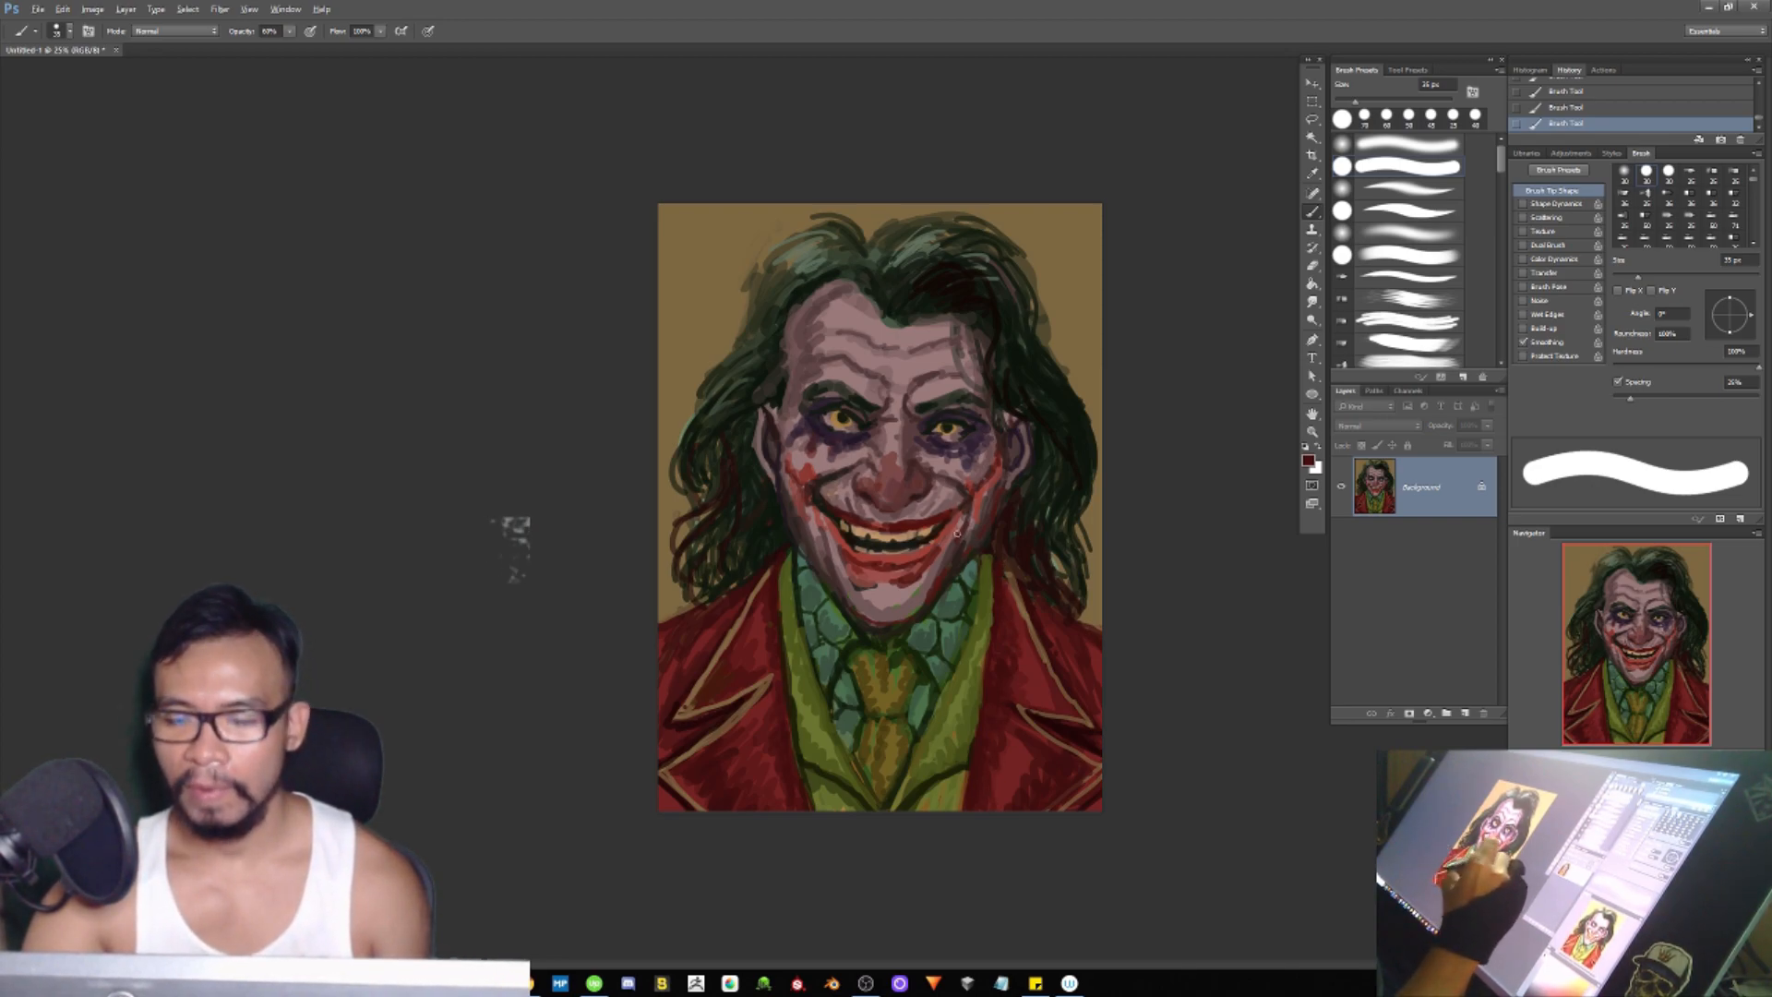
{"action": "left_click", "coordinate": [852, 552], "text": "alt"}
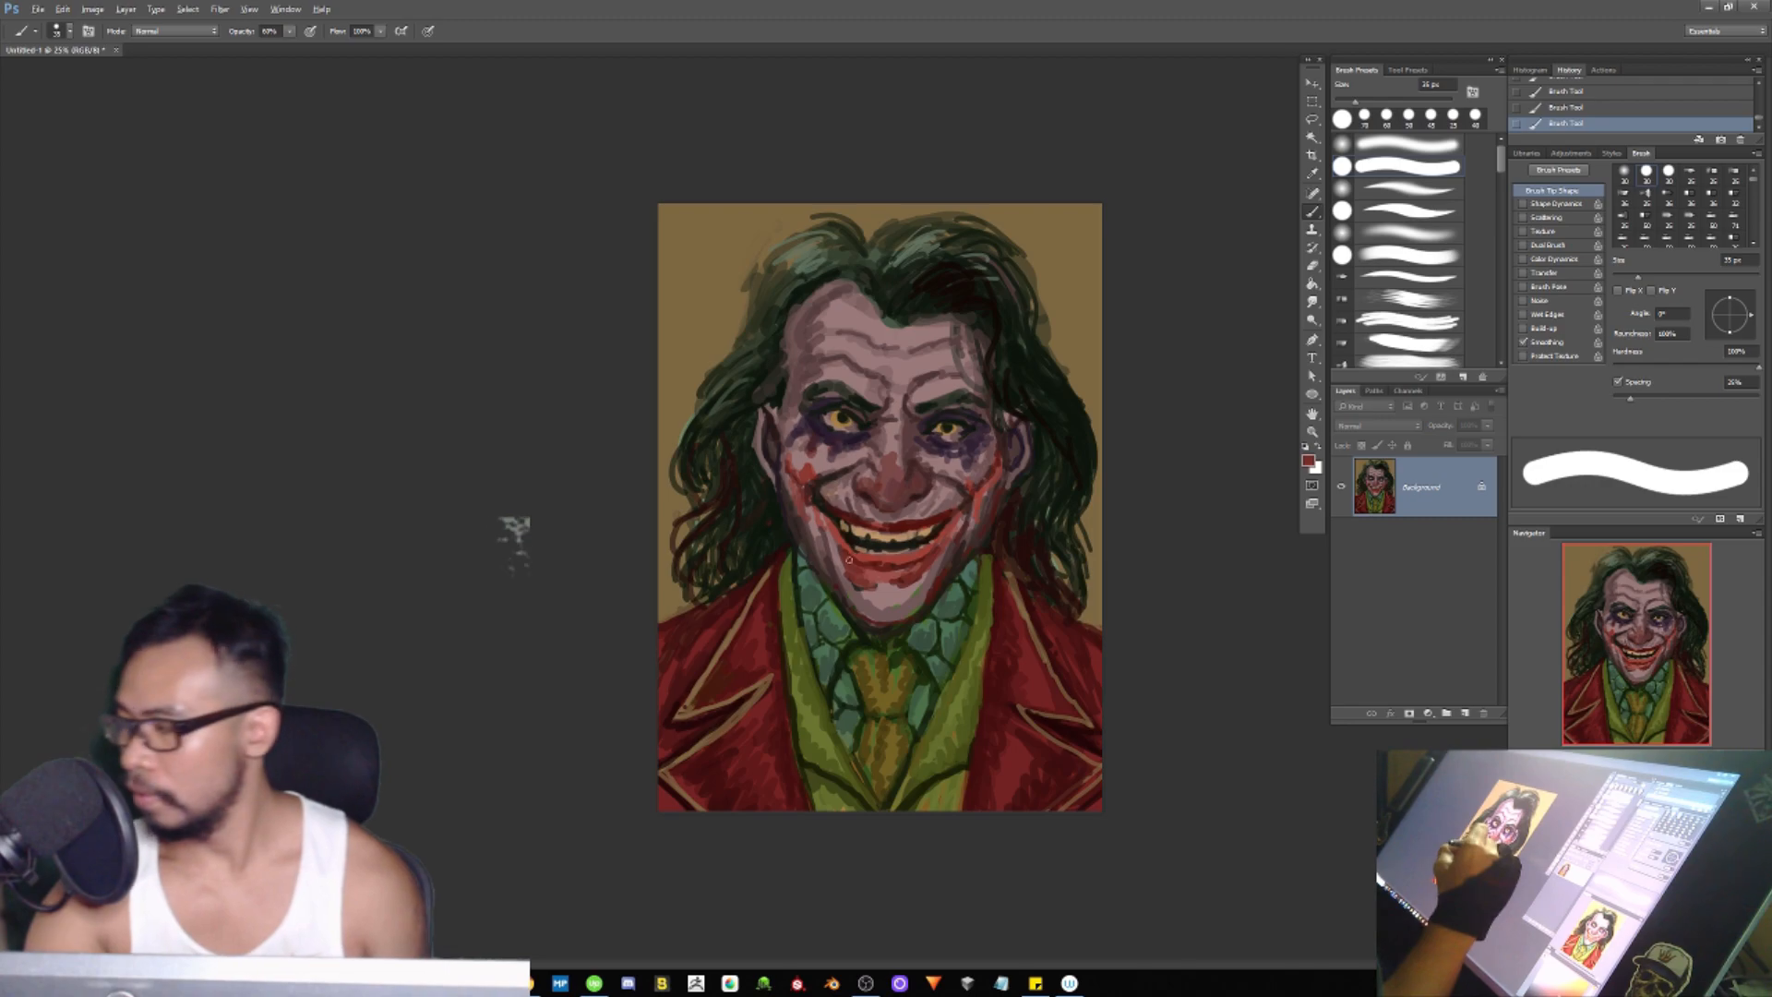
{"action": "left_click", "coordinate": [866, 601], "text": "alt"}
{"action": "left_click_drag", "start_coordinate": [876, 611], "coordinate": [913, 595]}
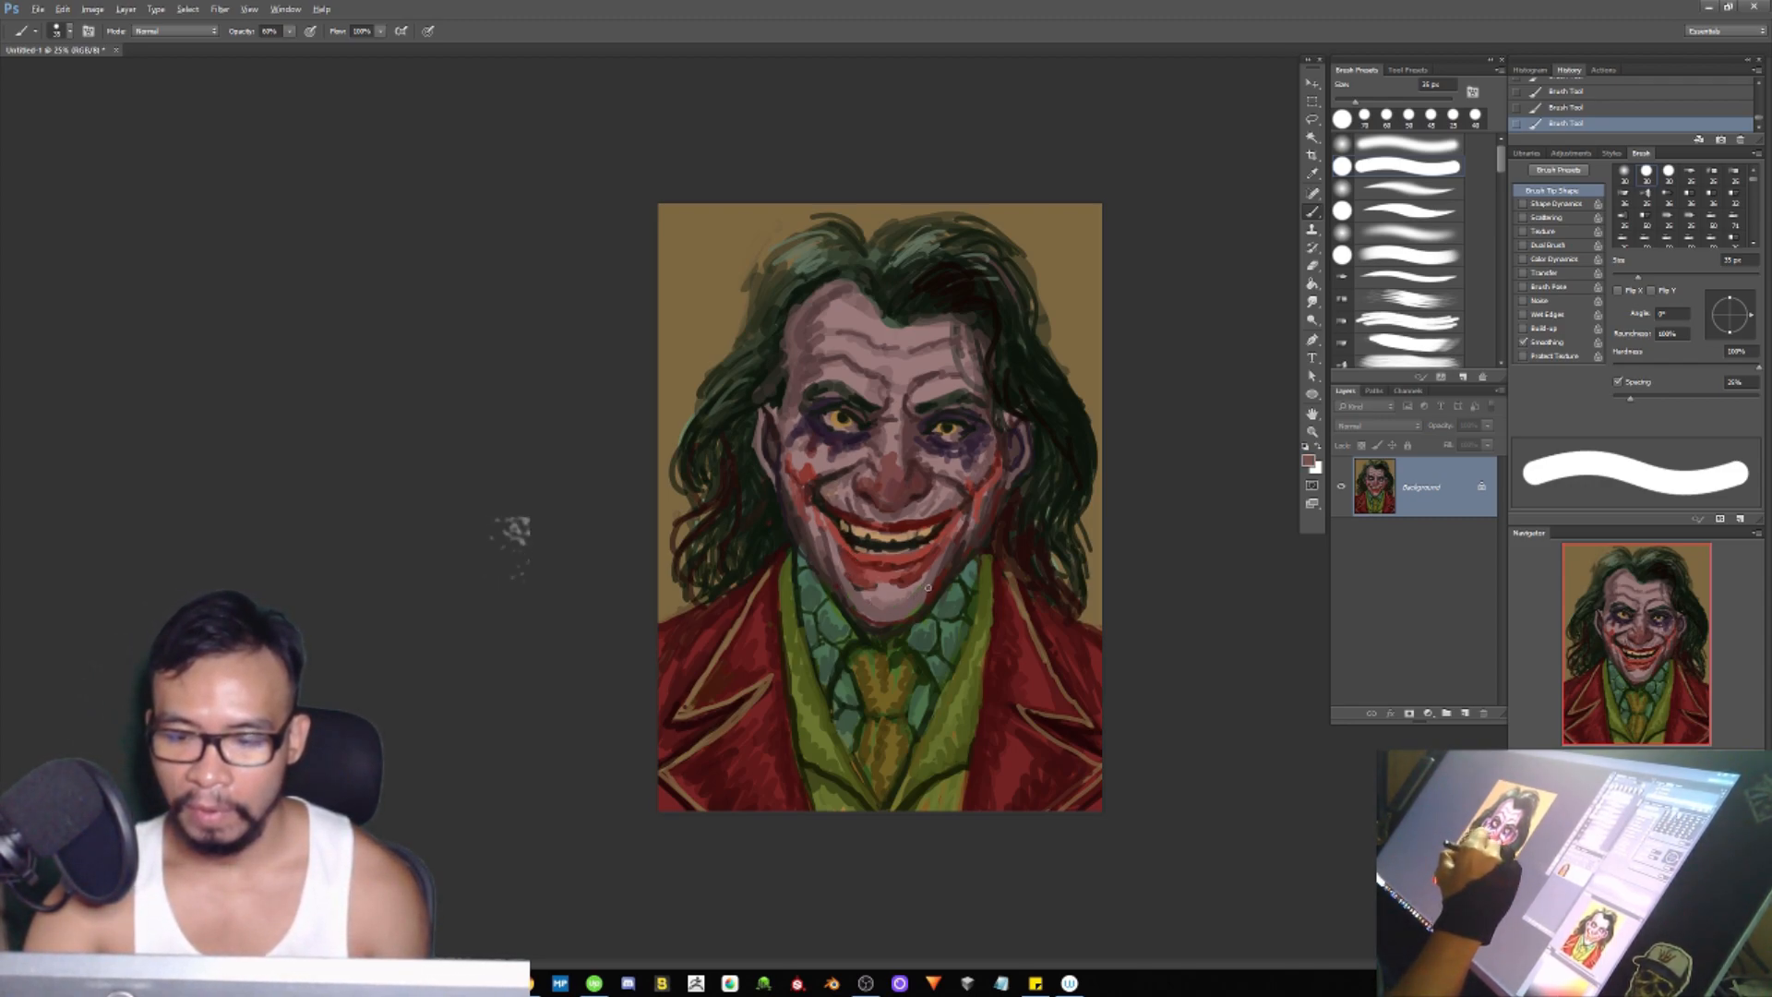
{"action": "left_click", "coordinate": [837, 570], "text": "alt"}
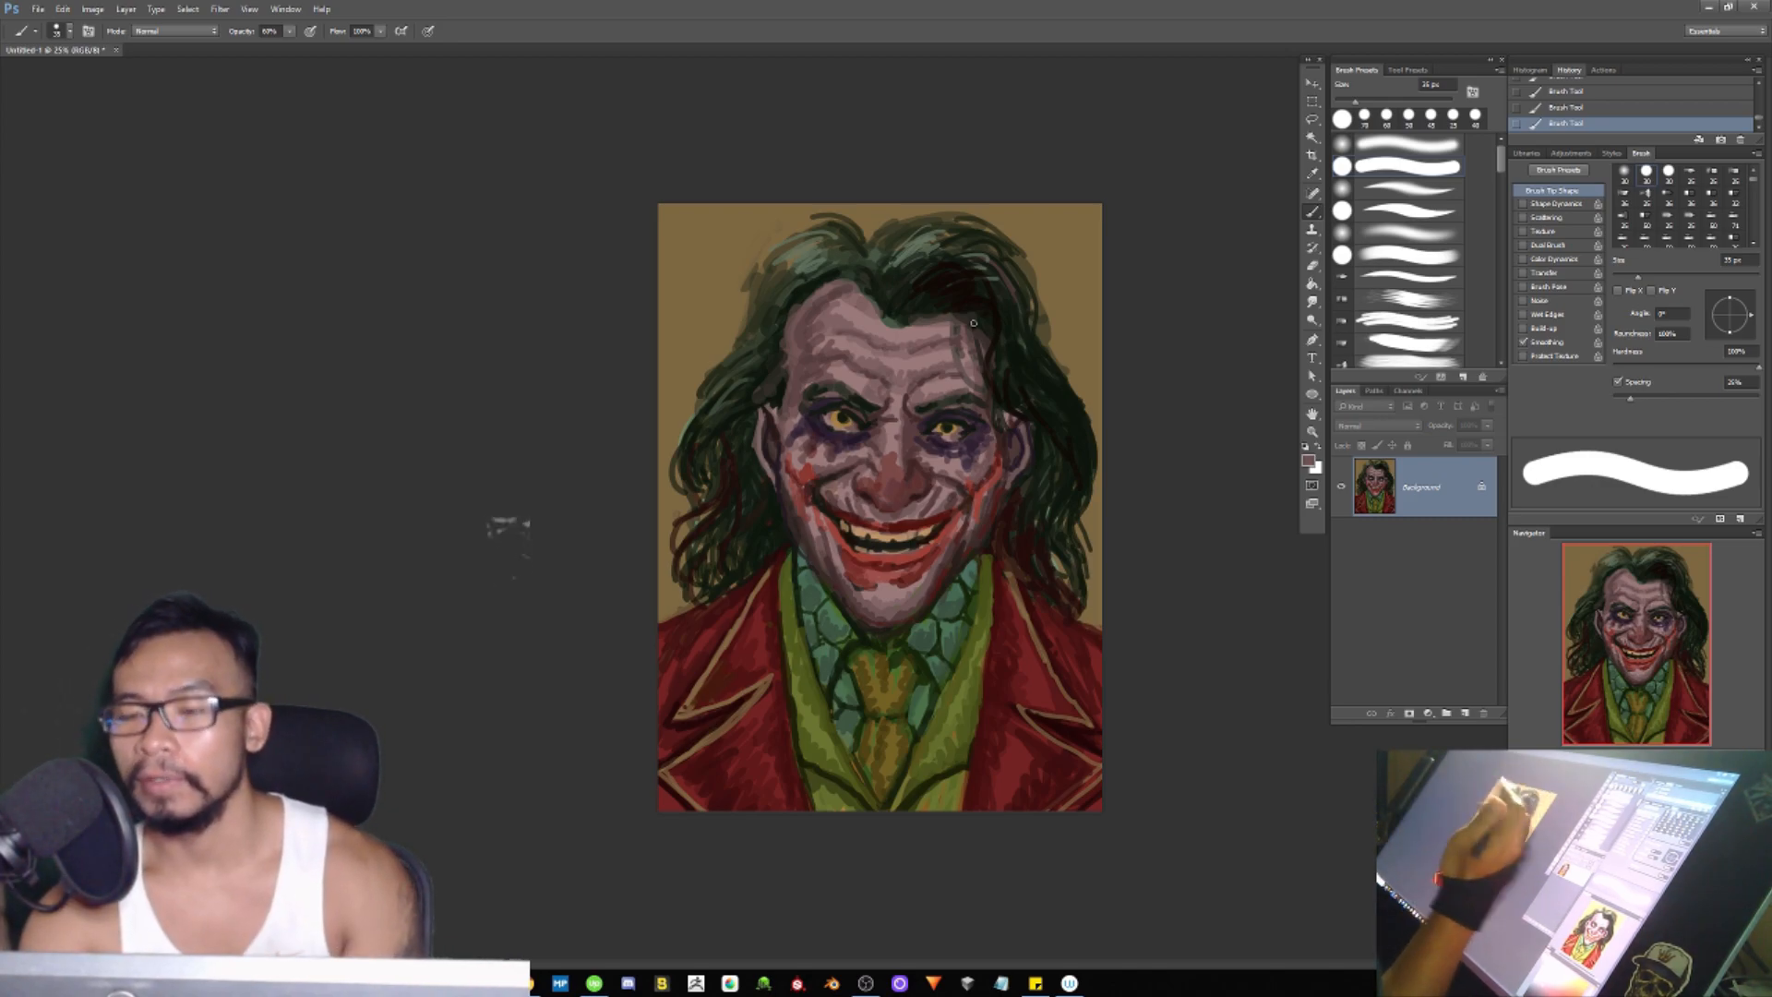
Step: Darken the viewer-right hairline with a sampled hair tone and model the forehead's wrinkles with sampled light and shadow skin tones
{"action": "left_click", "coordinate": [980, 292], "text": "alt"}
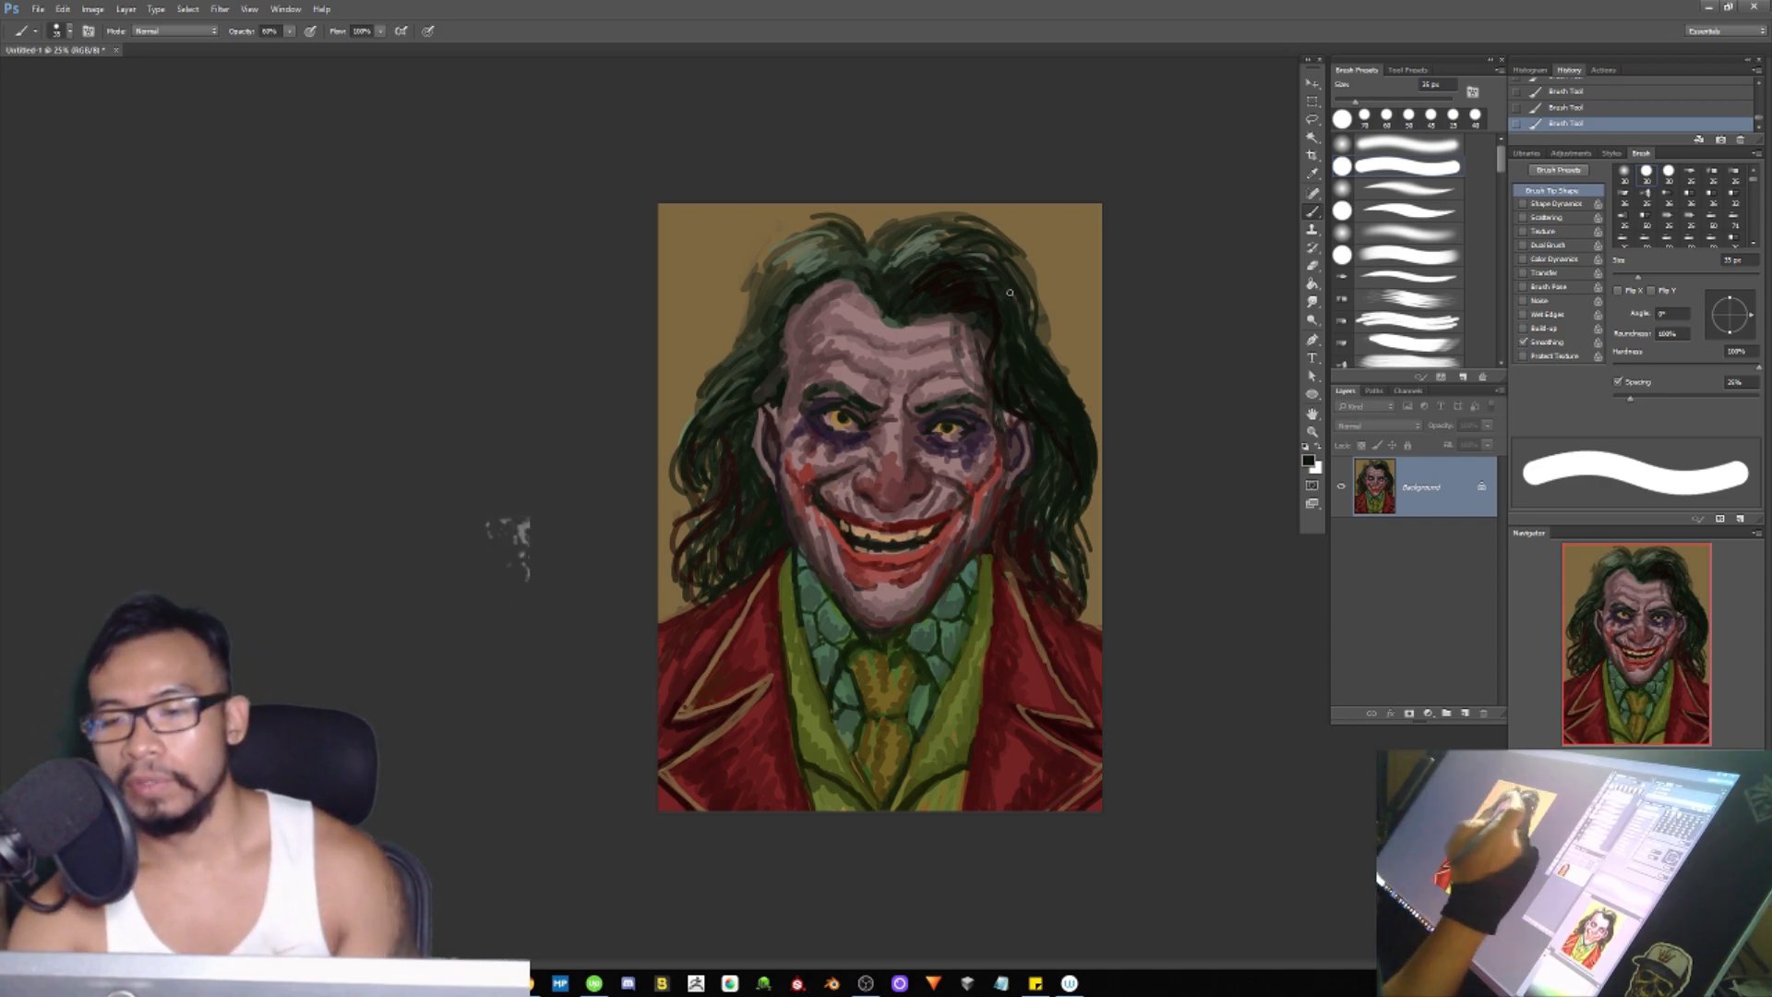
{"action": "left_click", "coordinate": [872, 314], "text": "alt"}
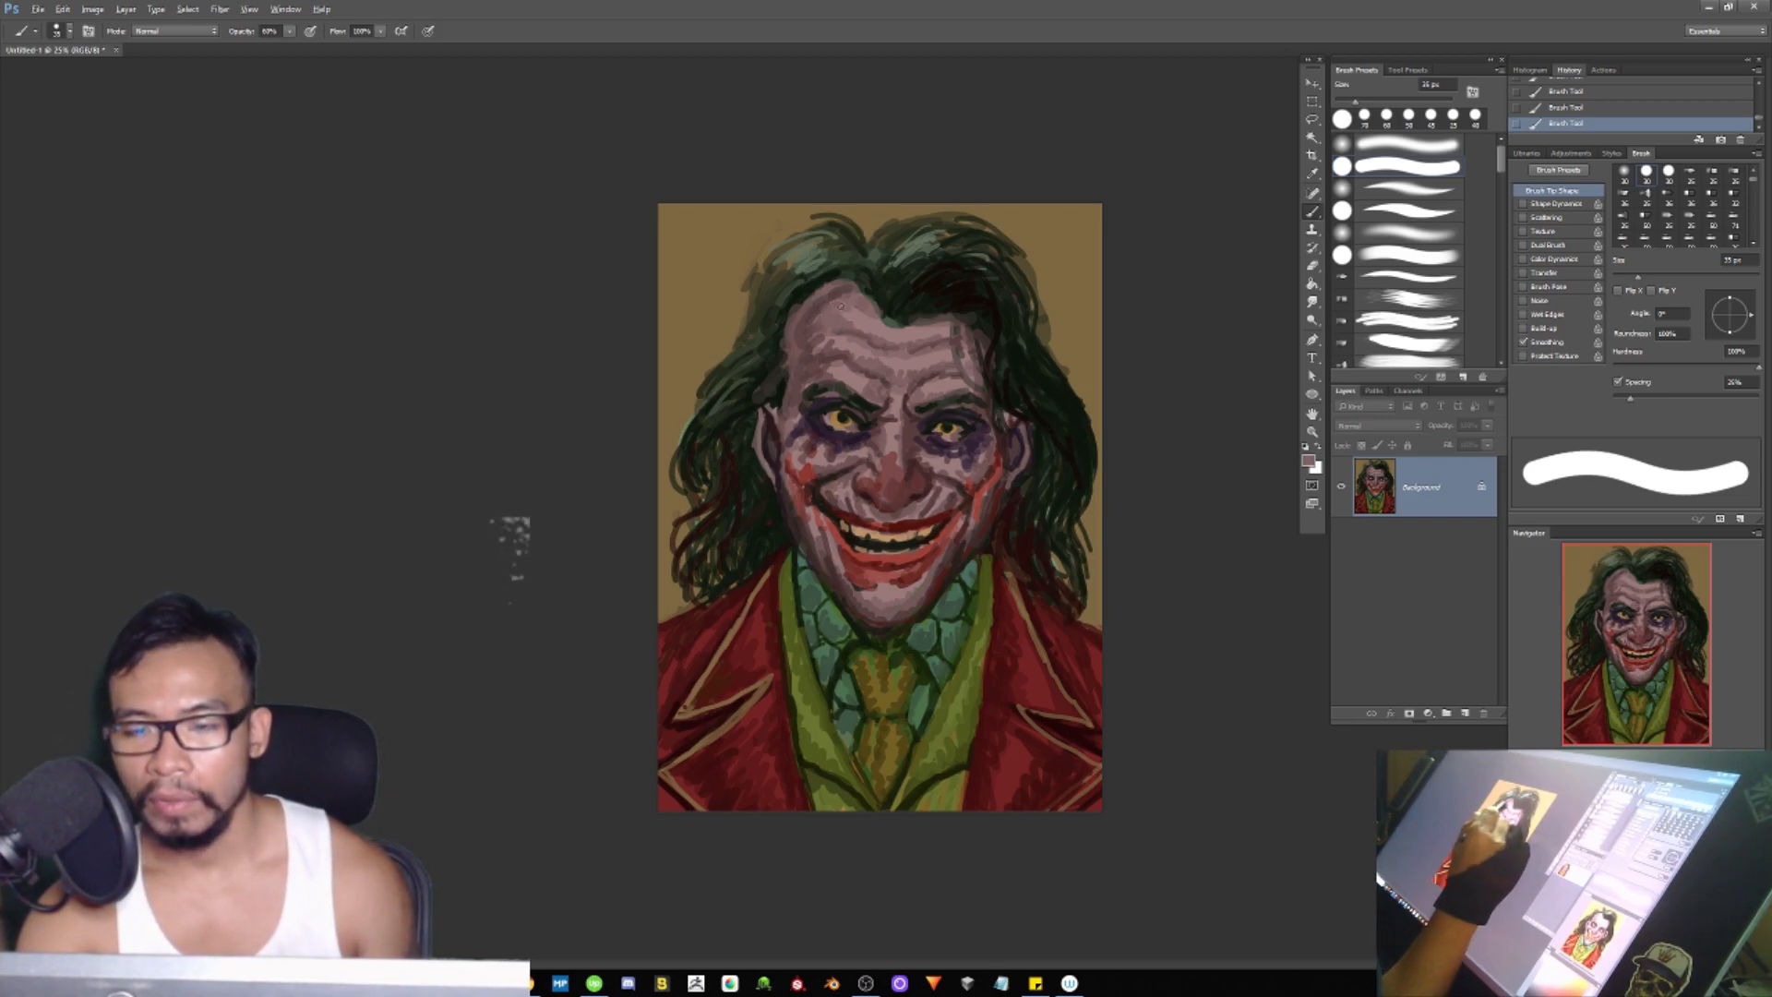
{"action": "left_click", "coordinate": [867, 316], "text": "alt"}
{"action": "left_click", "coordinate": [878, 345], "text": "alt"}
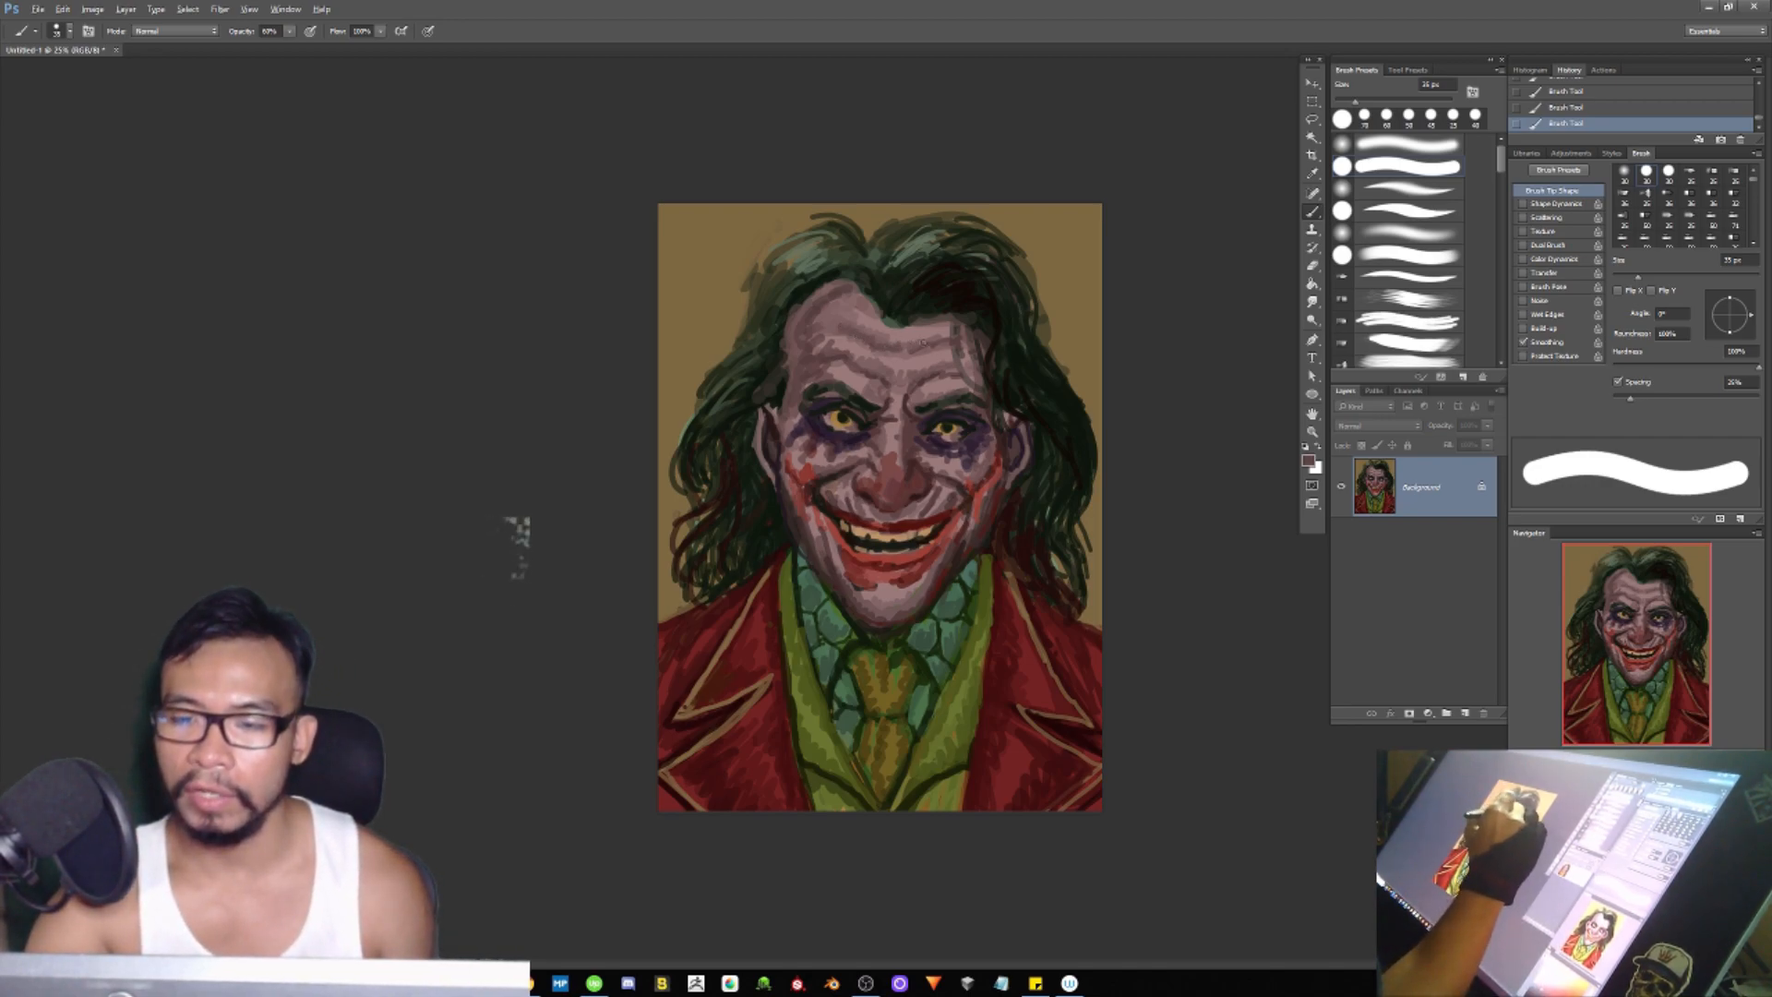
{"action": "left_click", "coordinate": [865, 310], "text": "alt"}
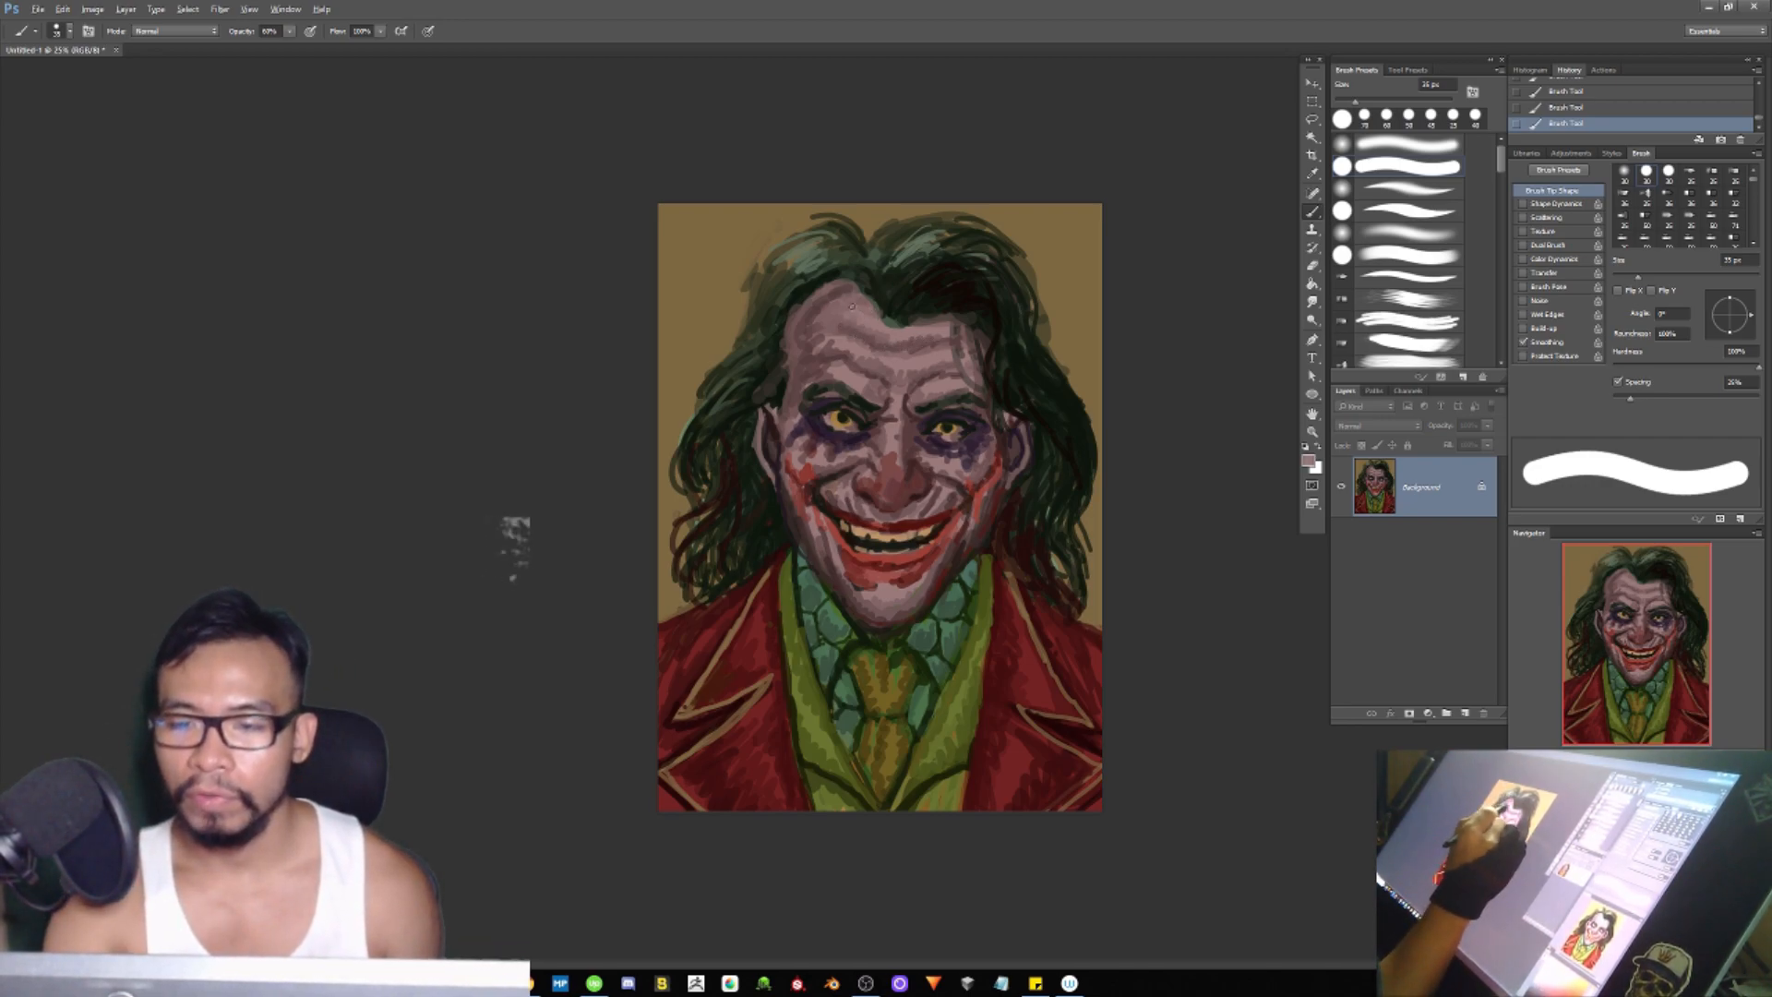
{"action": "left_click_drag", "start_coordinate": [900, 321], "coordinate": [960, 325]}
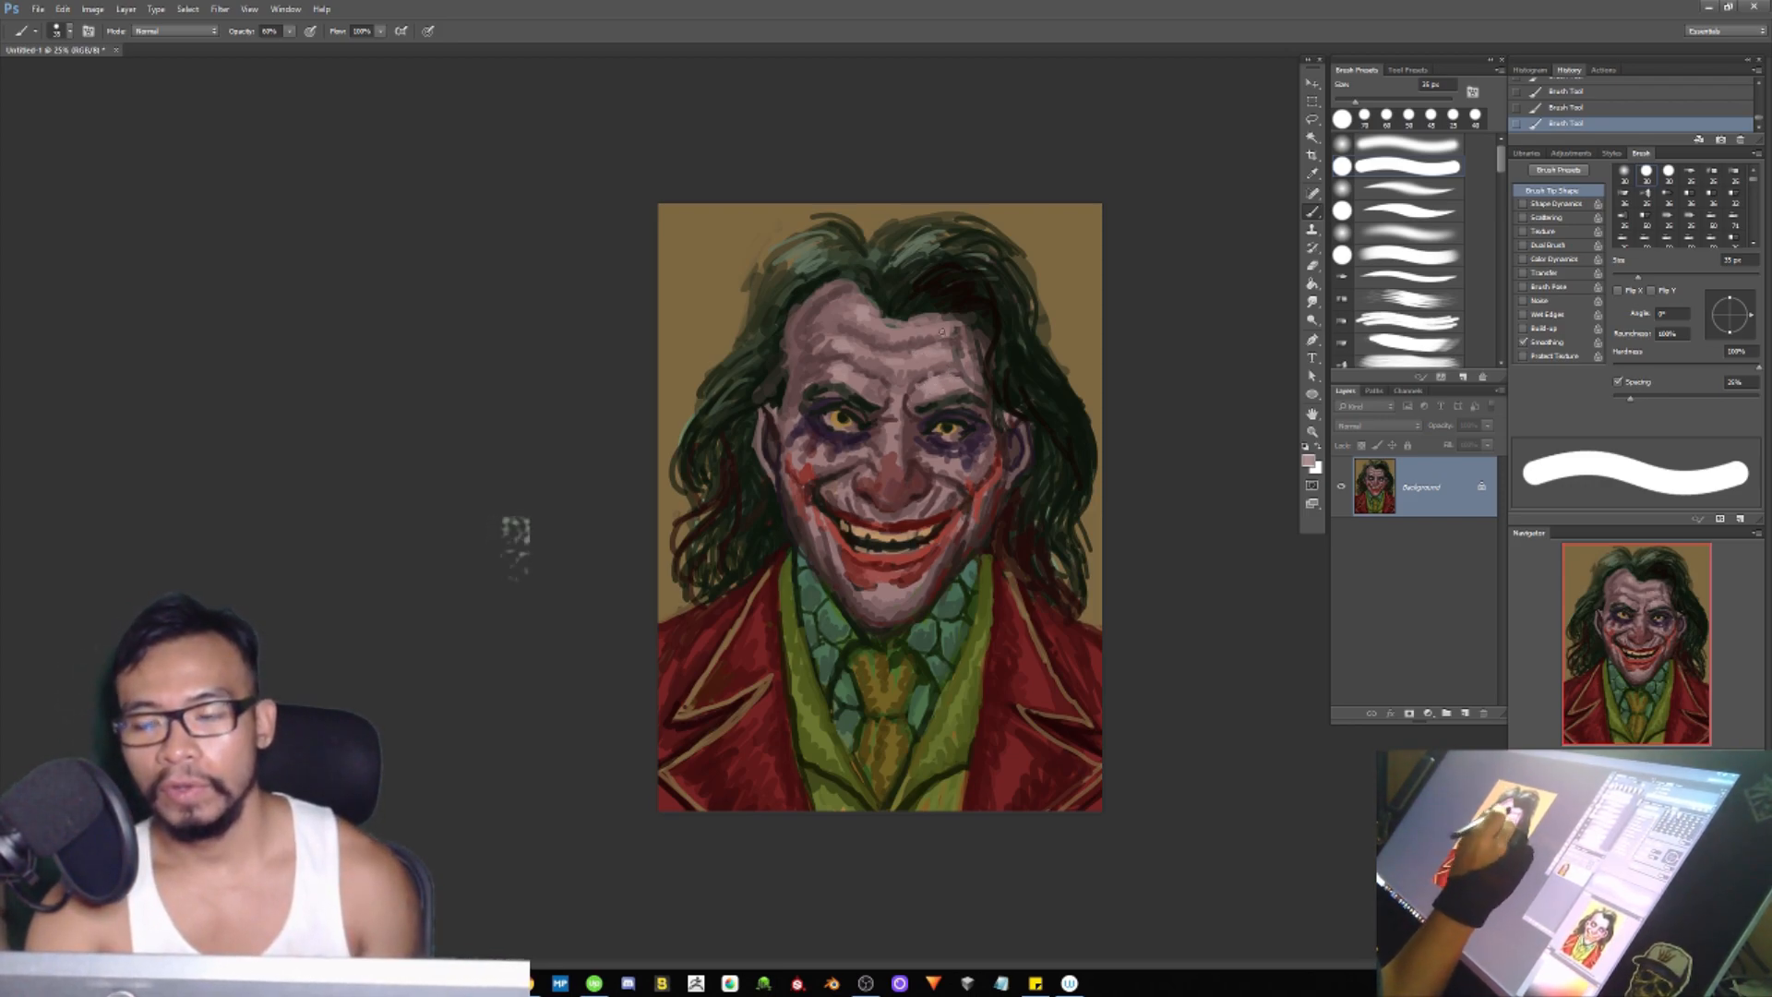
{"action": "left_click", "coordinate": [817, 307], "text": "alt"}
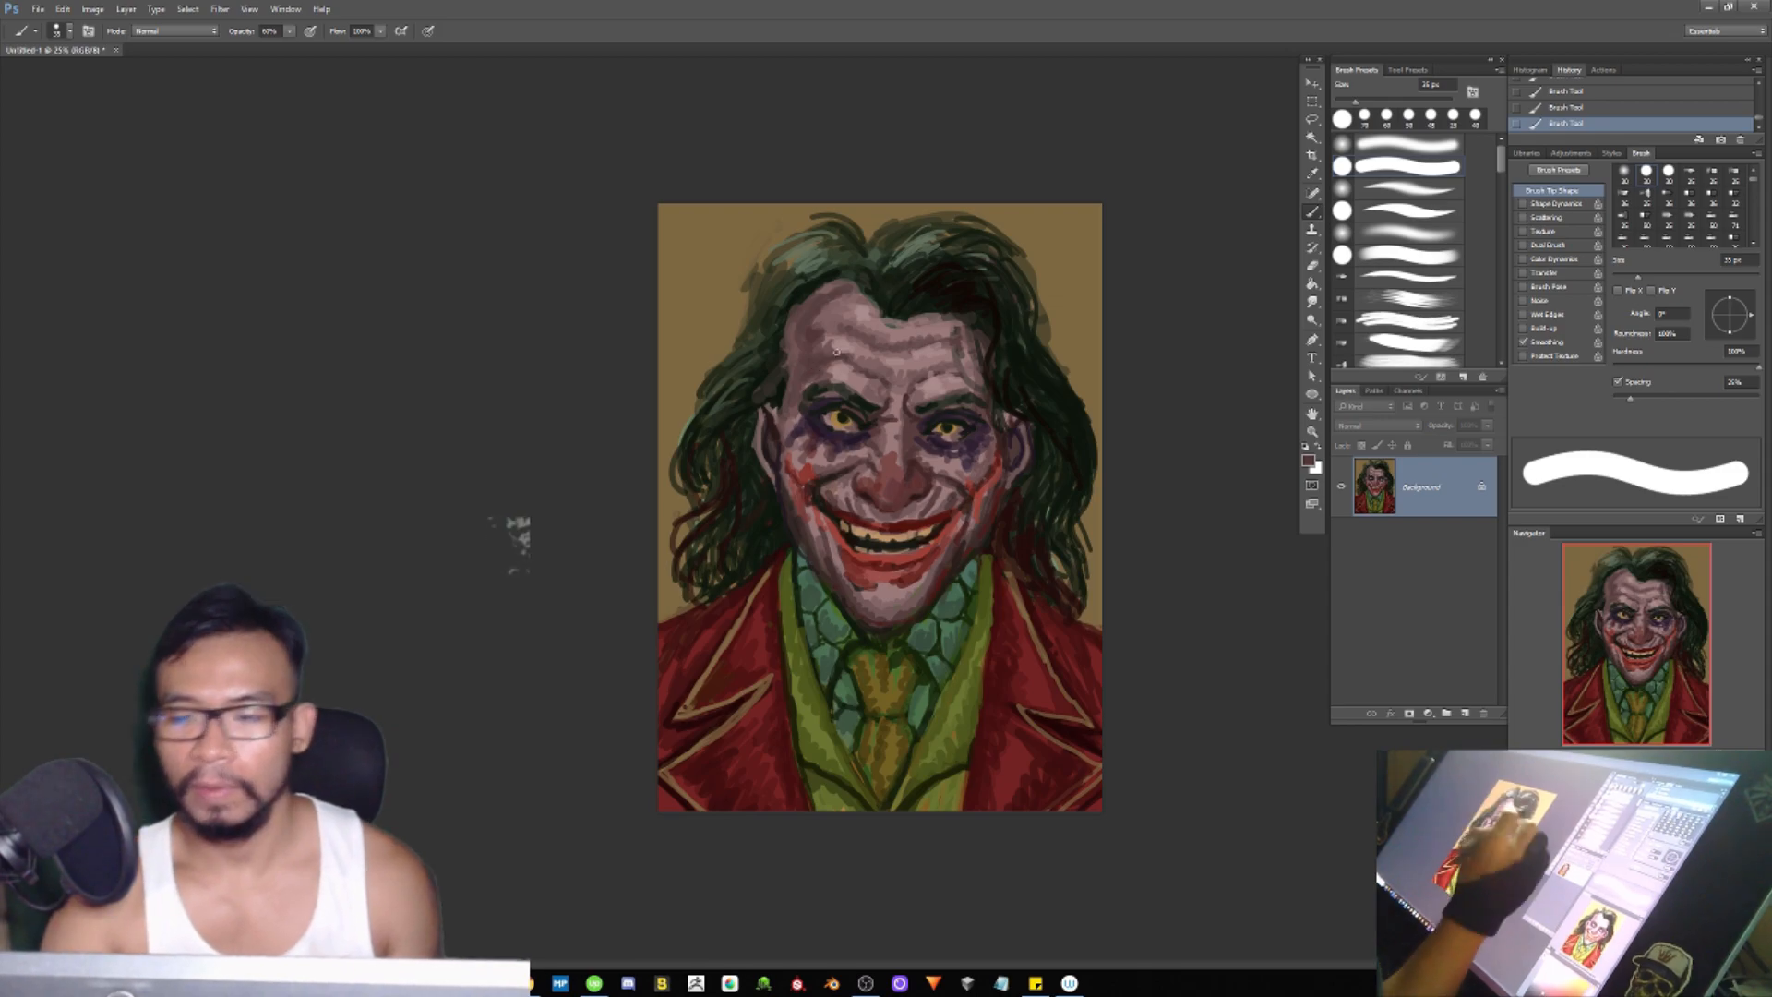
Step: Add dark strands down the upper outer edge of the viewer-right hair with a tone sampled from the hair
{"action": "left_click", "coordinate": [1001, 277], "text": "alt"}
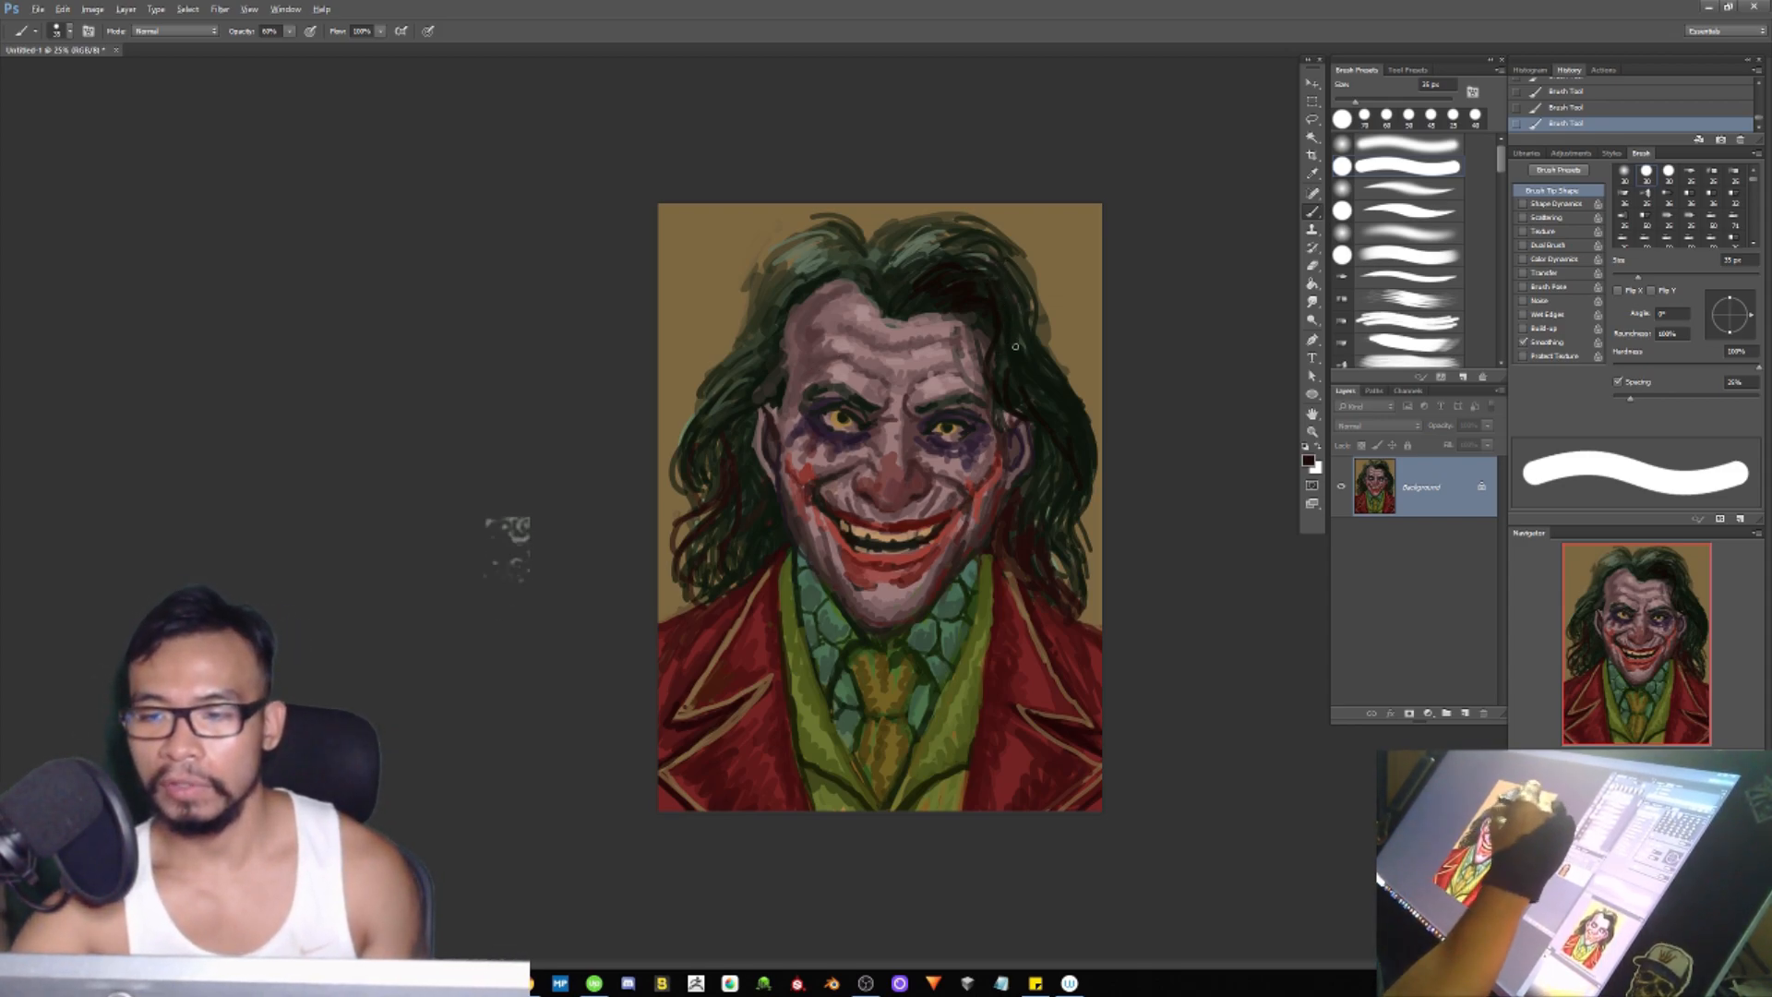
{"action": "left_click_drag", "start_coordinate": [1013, 262], "coordinate": [1037, 330]}
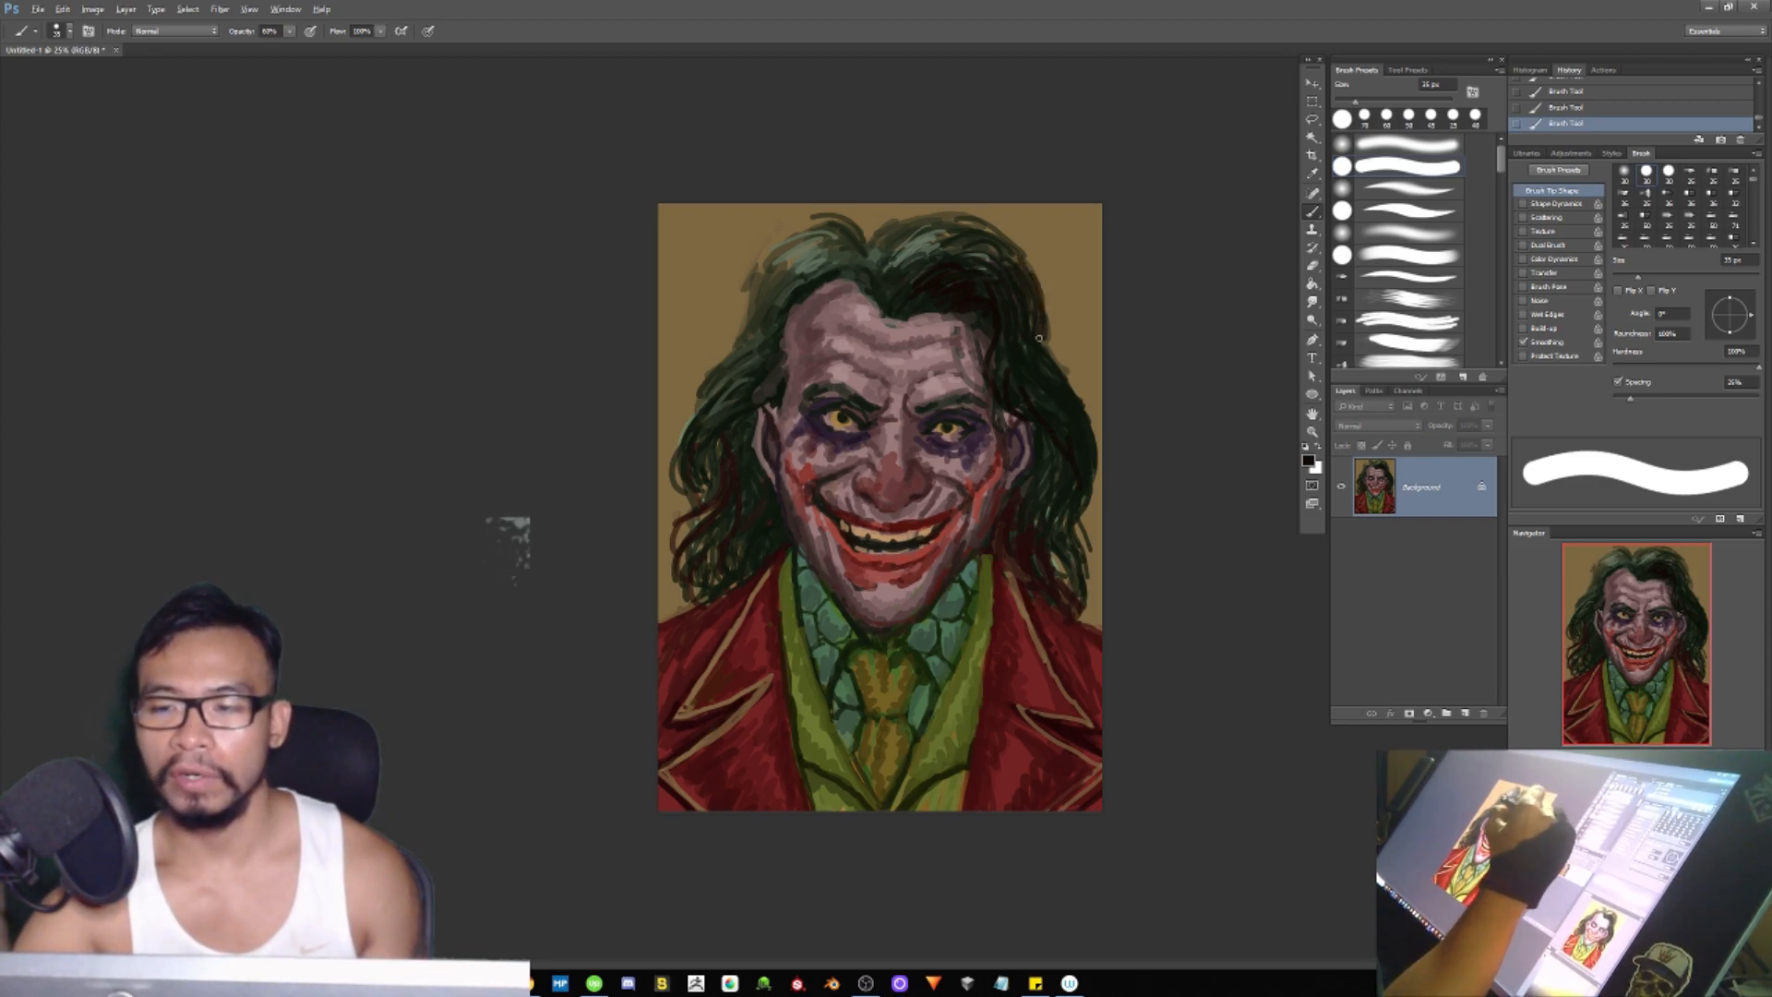
Step: Add dark strands down the upper and middle parts of the viewer-left hair
{"action": "mouse_move", "coordinate": [760, 316]}
{"action": "left_mouse_down"}
{"action": "mouse_move", "coordinate": [715, 368]}
{"action": "mouse_move", "coordinate": [775, 306]}
{"action": "mouse_move", "coordinate": [681, 410]}
{"action": "mouse_move", "coordinate": [702, 395]}
{"action": "mouse_move", "coordinate": [680, 443]}
{"action": "mouse_move", "coordinate": [749, 358]}
{"action": "mouse_move", "coordinate": [726, 403]}
{"action": "mouse_move", "coordinate": [766, 373]}
{"action": "mouse_move", "coordinate": [727, 421]}
{"action": "left_mouse_up"}
{"action": "mouse_move", "coordinate": [714, 482]}
{"action": "left_mouse_down"}
{"action": "mouse_move", "coordinate": [697, 496]}
{"action": "mouse_move", "coordinate": [707, 478]}
{"action": "left_mouse_up"}
{"action": "mouse_move", "coordinate": [714, 485]}
{"action": "left_mouse_down"}
{"action": "mouse_move", "coordinate": [740, 512]}
{"action": "mouse_move", "coordinate": [741, 432]}
{"action": "mouse_move", "coordinate": [723, 501]}
{"action": "mouse_move", "coordinate": [716, 441]}
{"action": "left_mouse_up"}
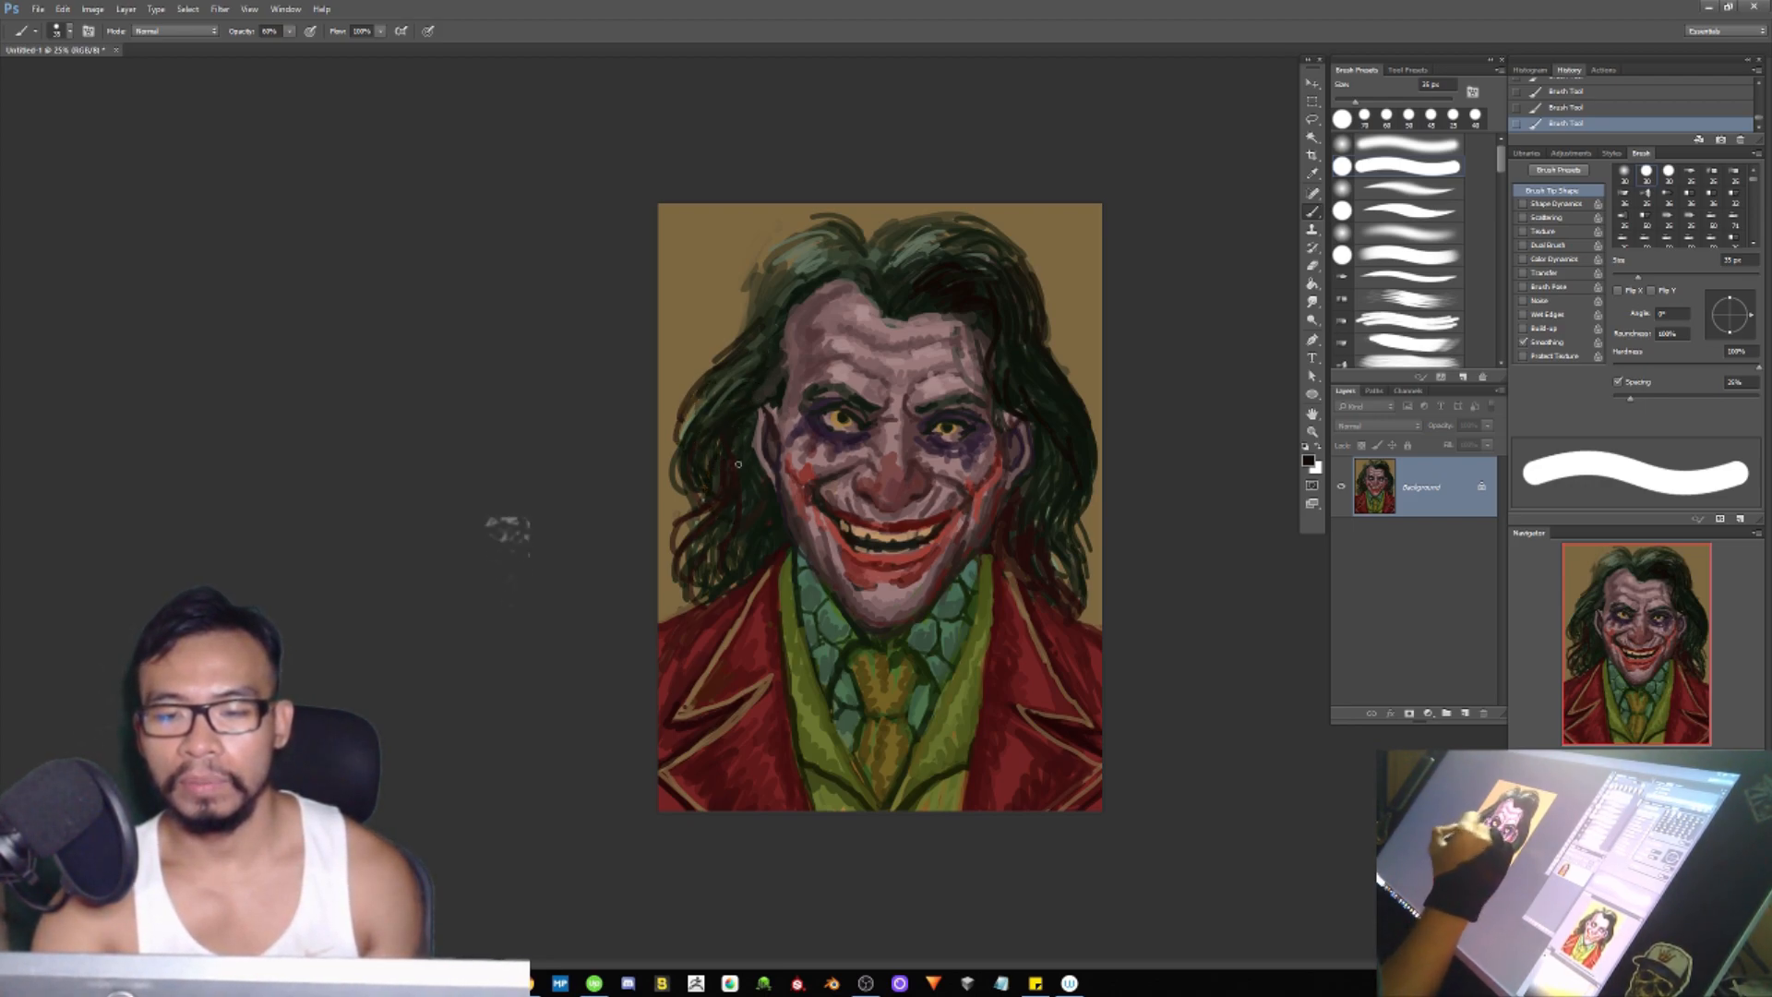
Step: Sketch a white light-source diagram with a circle and arrow in the upper viewer-left background, plus strokes marking where light hits the hair
{"action": "left_click", "coordinate": [932, 220], "text": "alt"}
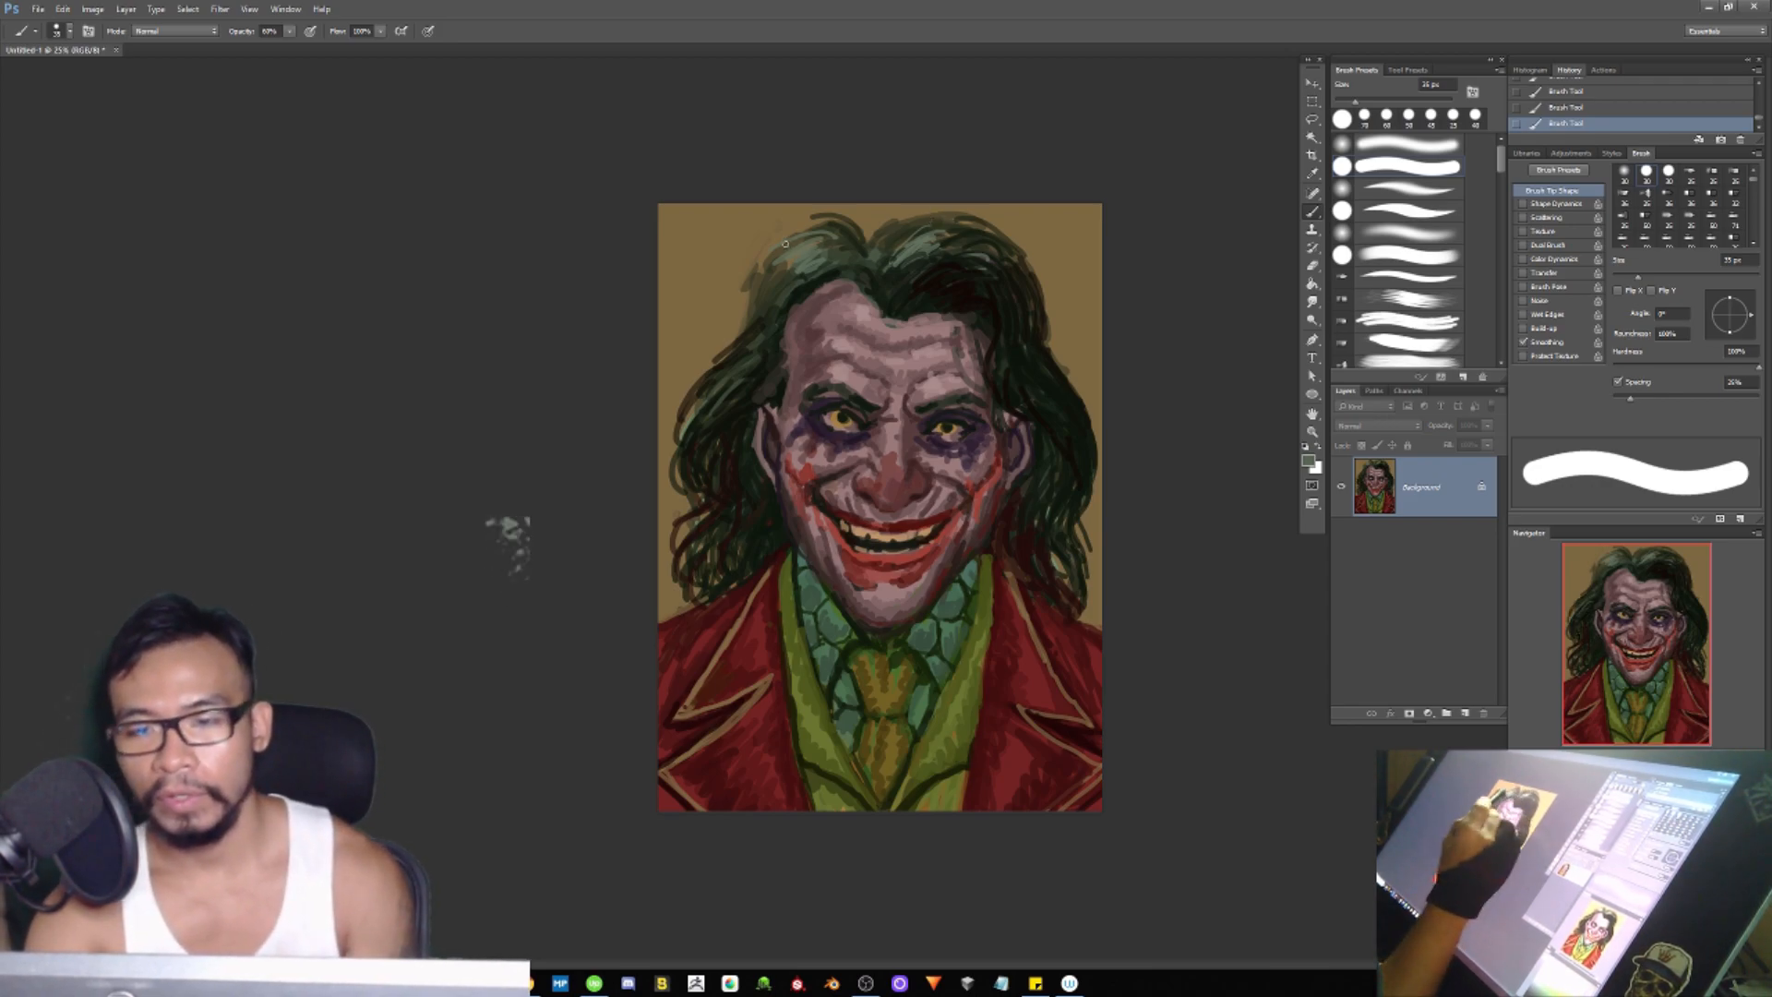
{"action": "key", "text": "bracketleft"}
{"action": "key", "text": "bracketleft"}
{"action": "key", "text": "bracketleft"}
{"action": "key", "text": "bracketleft"}
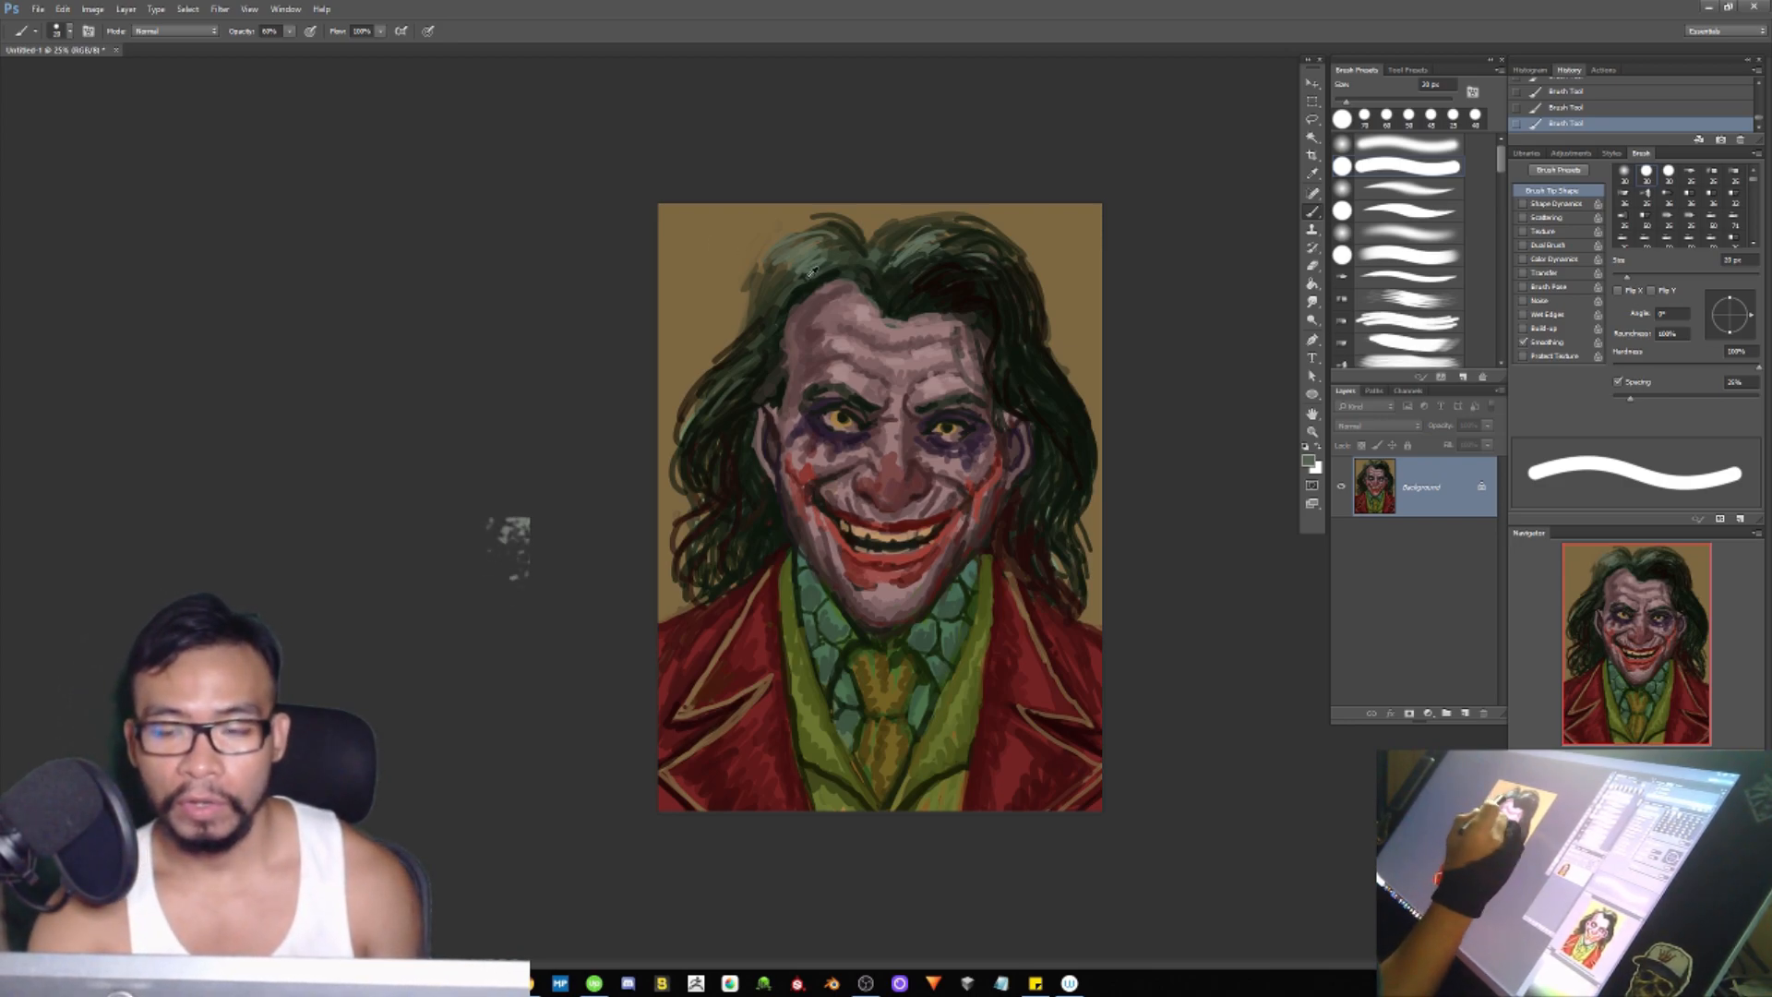
{"action": "key", "text": "d"}
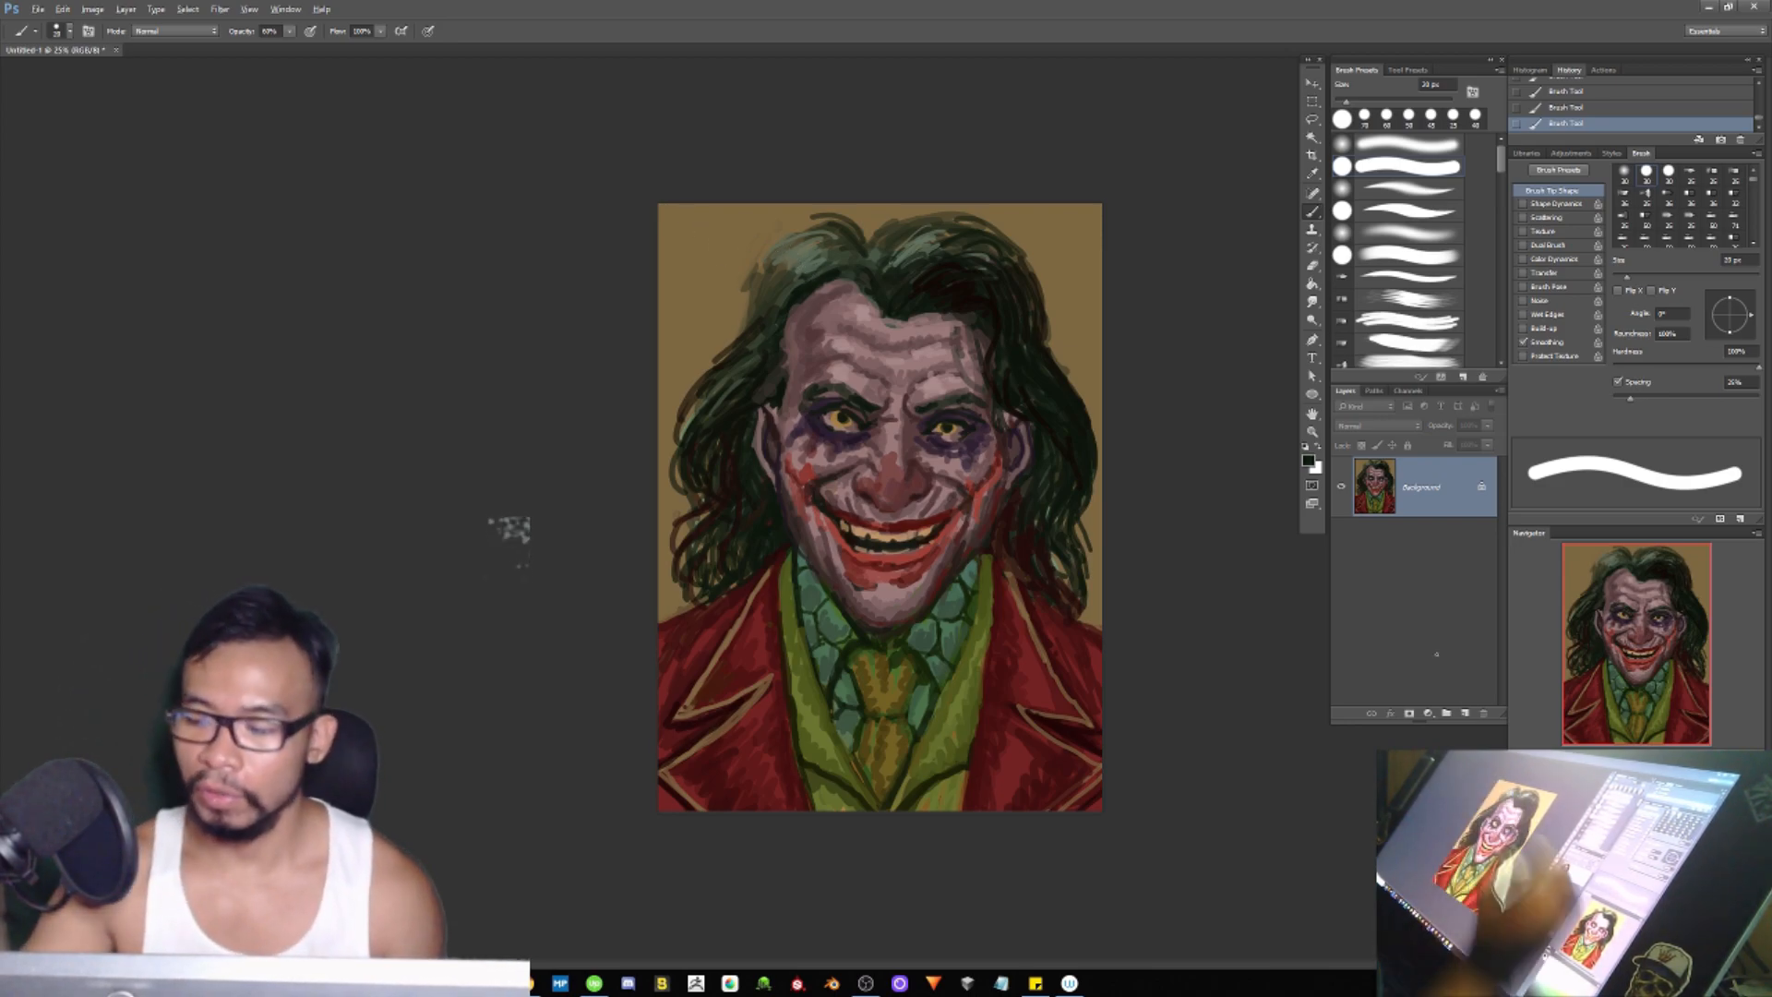
{"action": "key", "text": "x"}
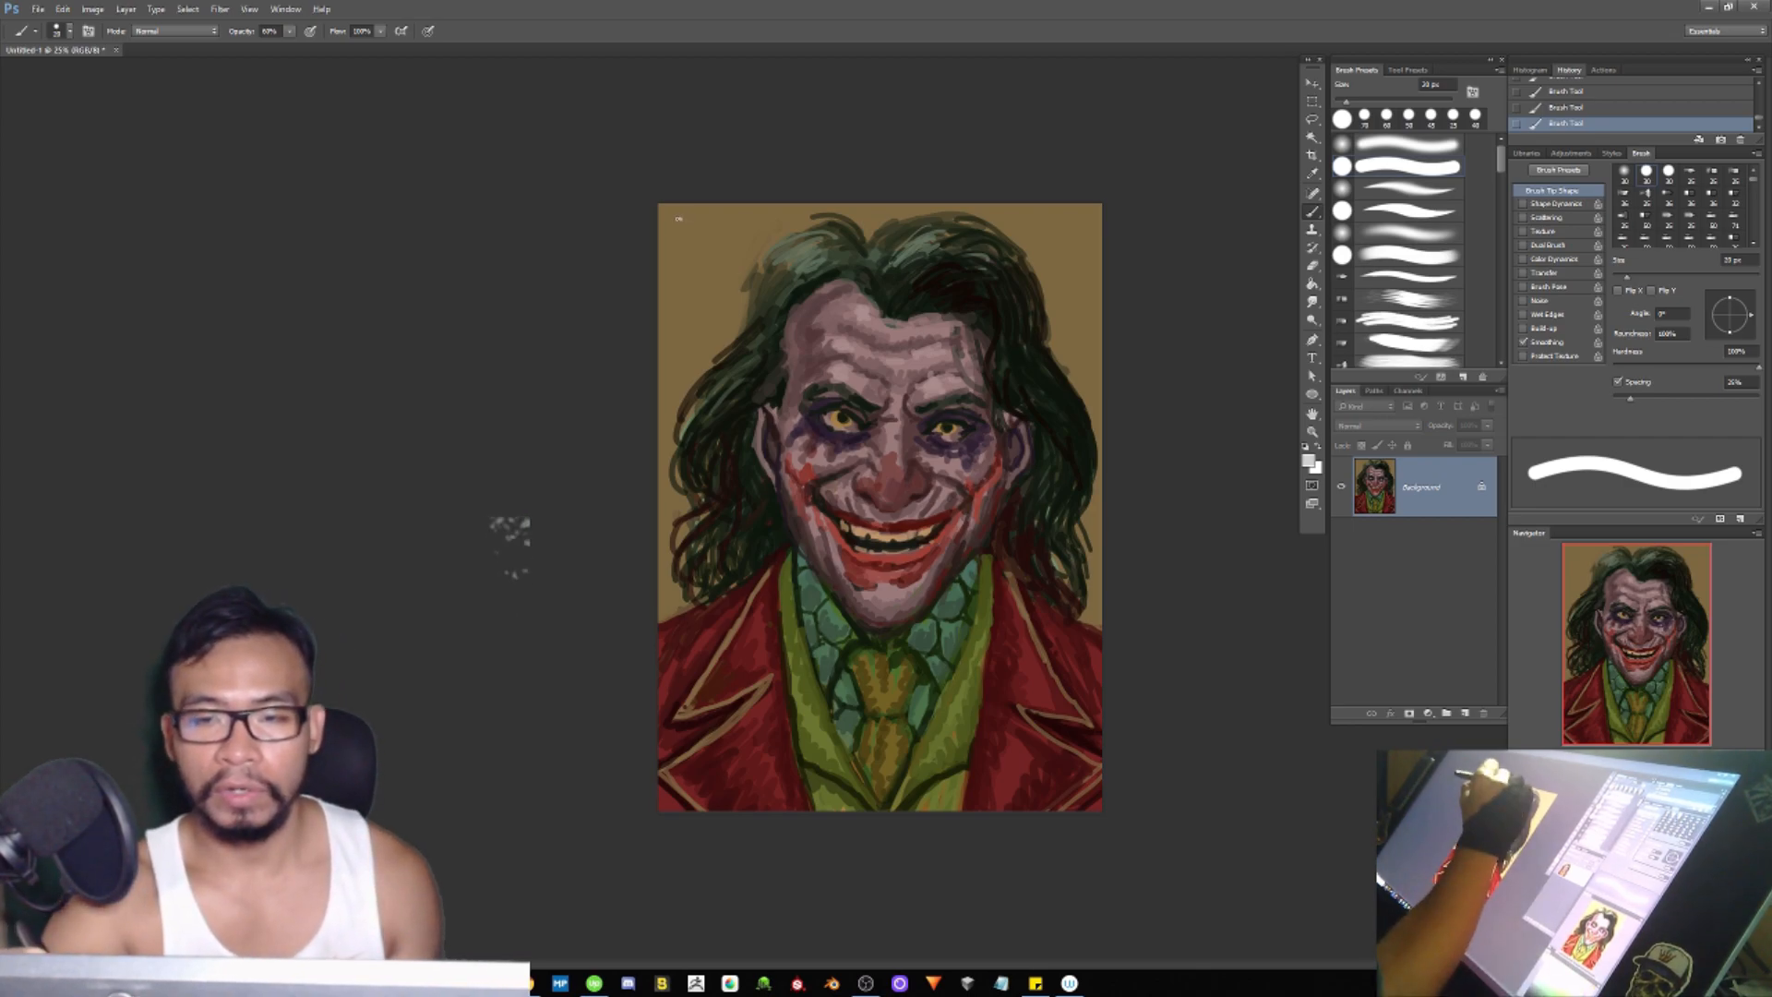
{"action": "left_click", "coordinate": [677, 225]}
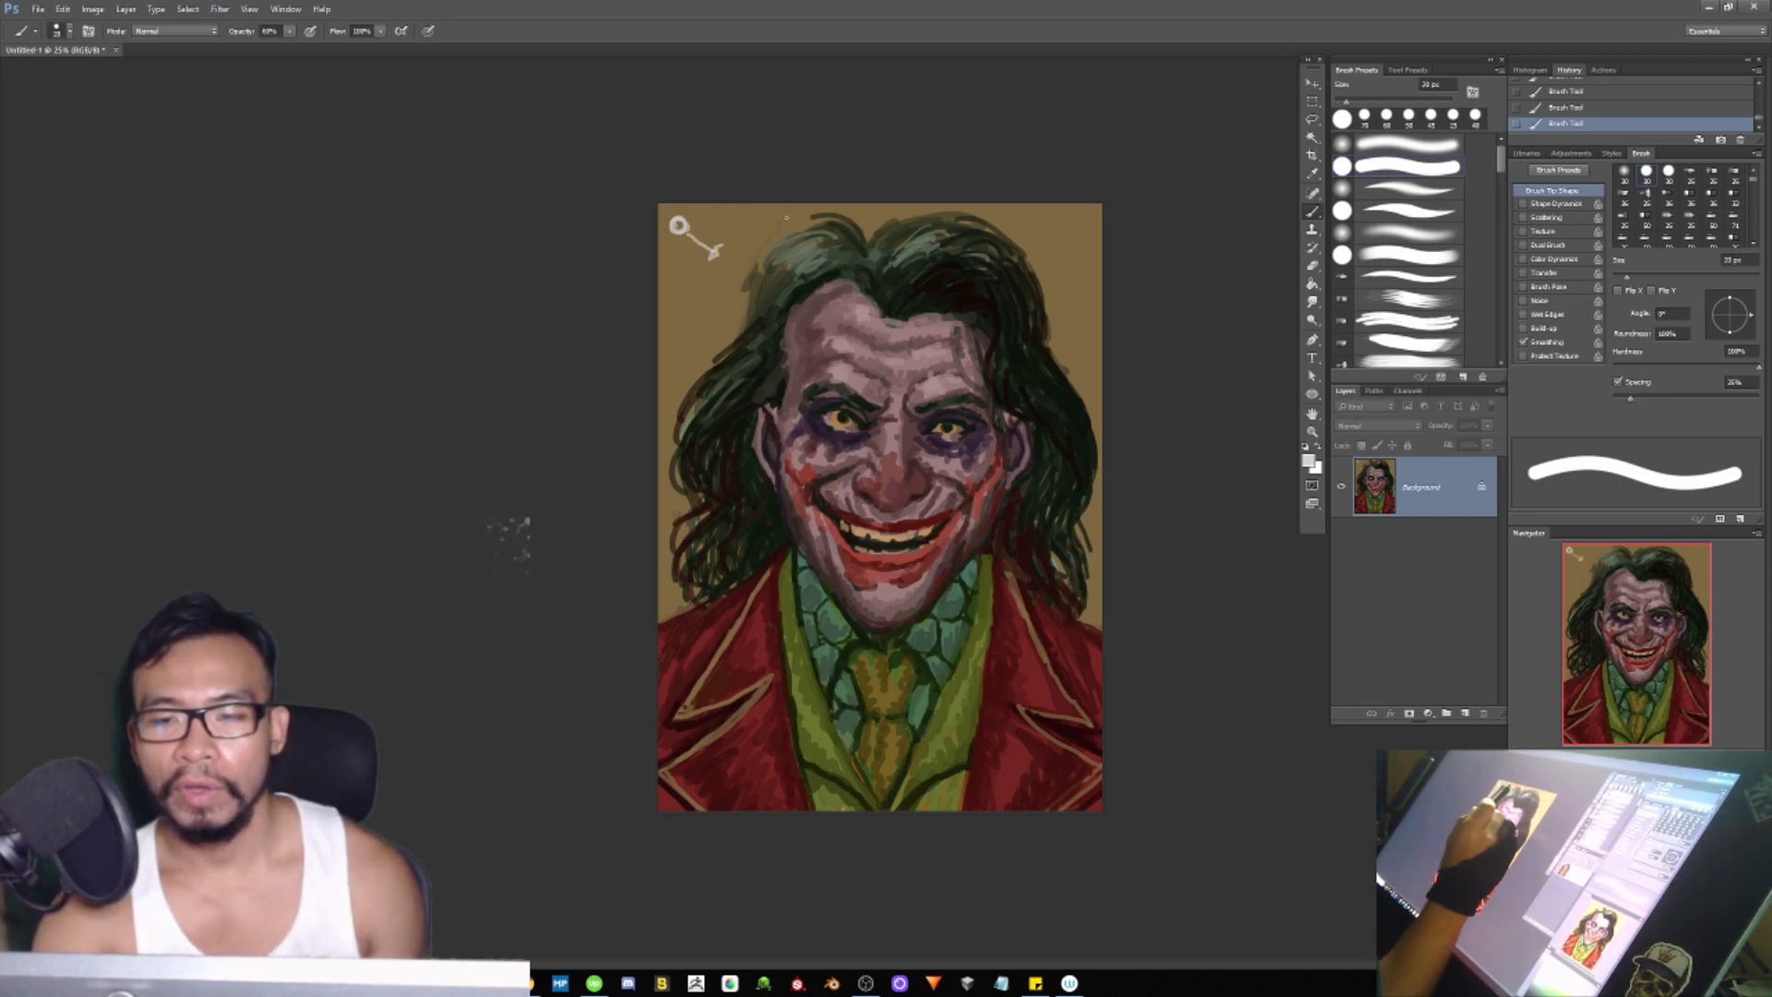
{"action": "mouse_move", "coordinate": [736, 242]}
{"action": "left_mouse_down"}
{"action": "mouse_move", "coordinate": [703, 275]}
{"action": "mouse_move", "coordinate": [739, 244]}
{"action": "left_mouse_up"}
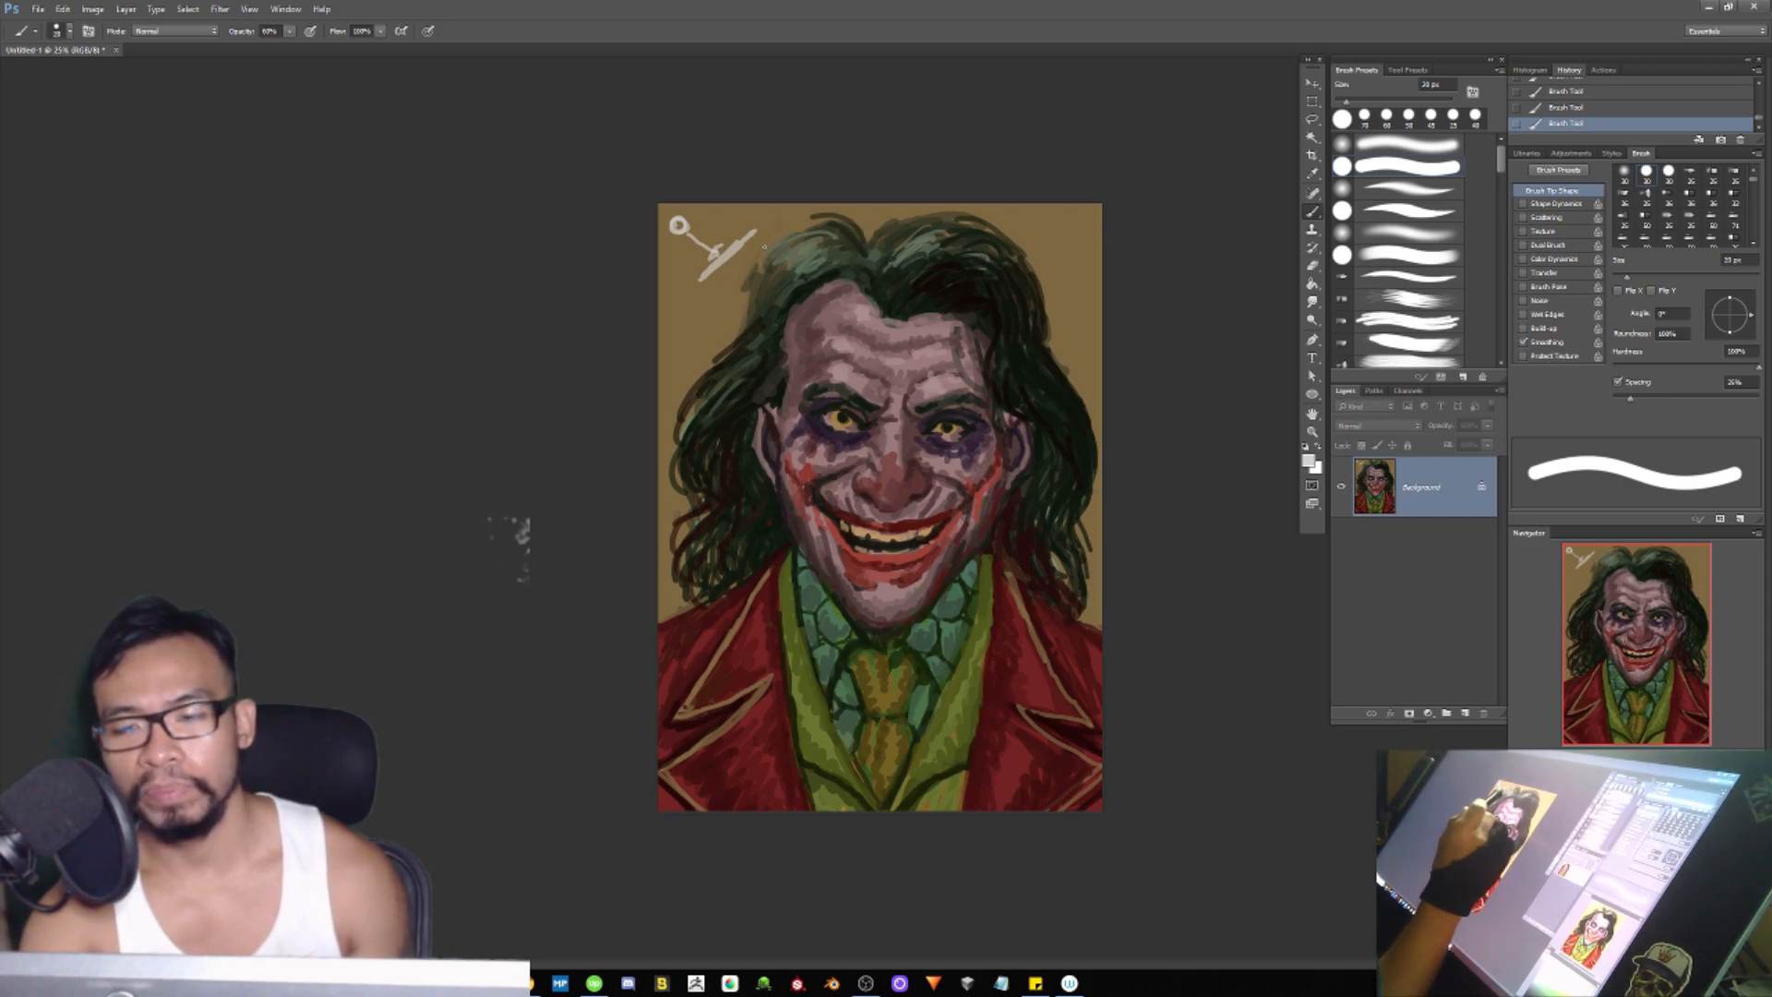
{"action": "mouse_move", "coordinate": [758, 249]}
{"action": "left_mouse_down"}
{"action": "mouse_move", "coordinate": [844, 251]}
{"action": "mouse_move", "coordinate": [750, 257]}
{"action": "left_mouse_up"}
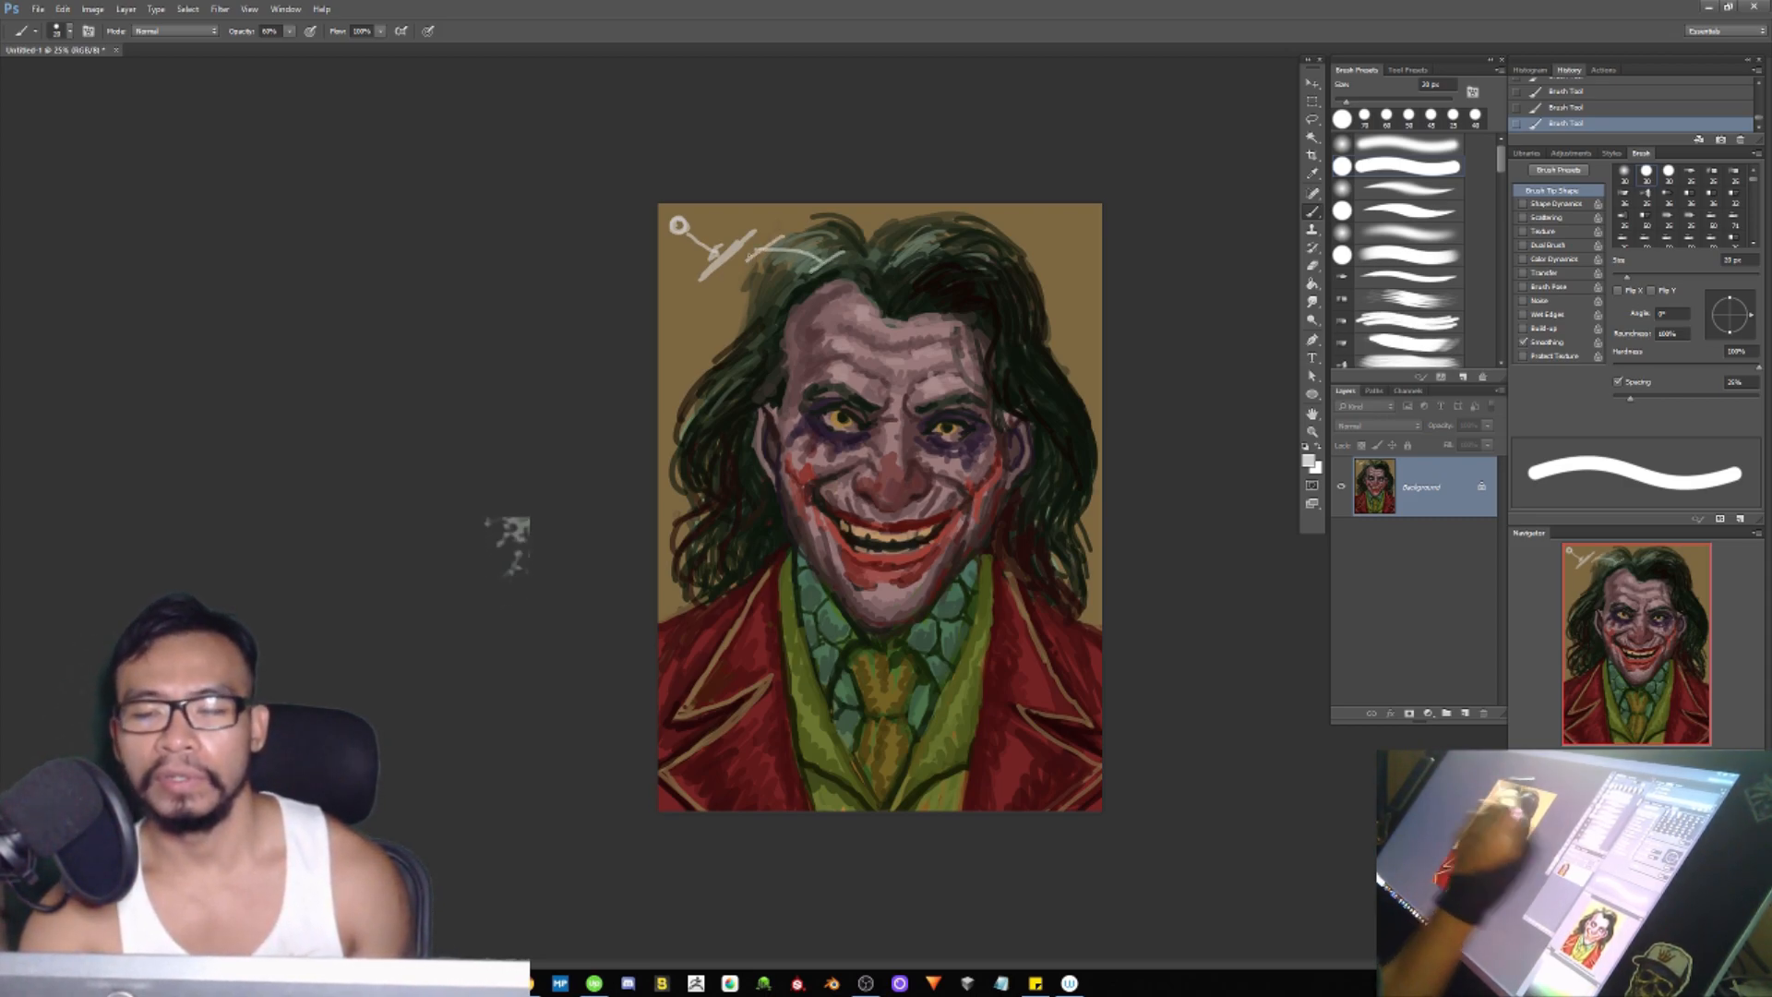
{"action": "mouse_move", "coordinate": [700, 378]}
{"action": "left_mouse_down"}
{"action": "mouse_move", "coordinate": [727, 416]}
{"action": "mouse_move", "coordinate": [692, 380]}
{"action": "left_mouse_up"}
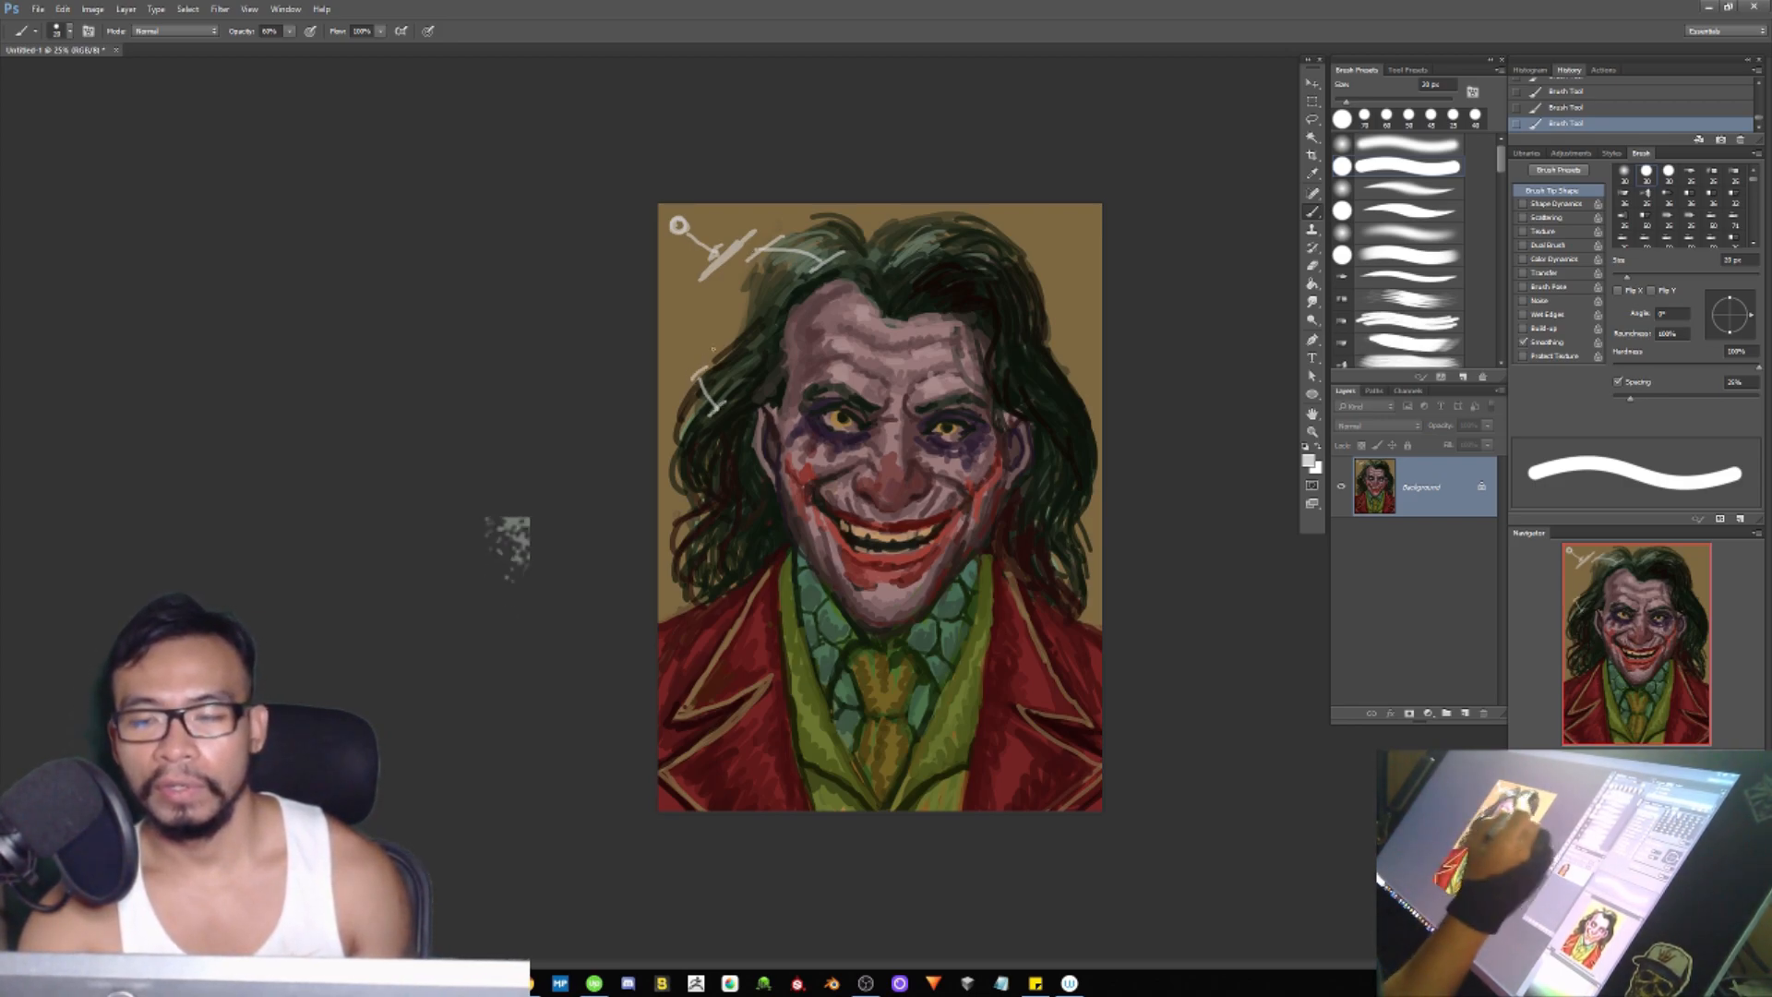
{"action": "mouse_move", "coordinate": [902, 211]}
{"action": "left_mouse_down"}
{"action": "mouse_move", "coordinate": [882, 219]}
{"action": "mouse_move", "coordinate": [948, 261]}
{"action": "left_mouse_up"}
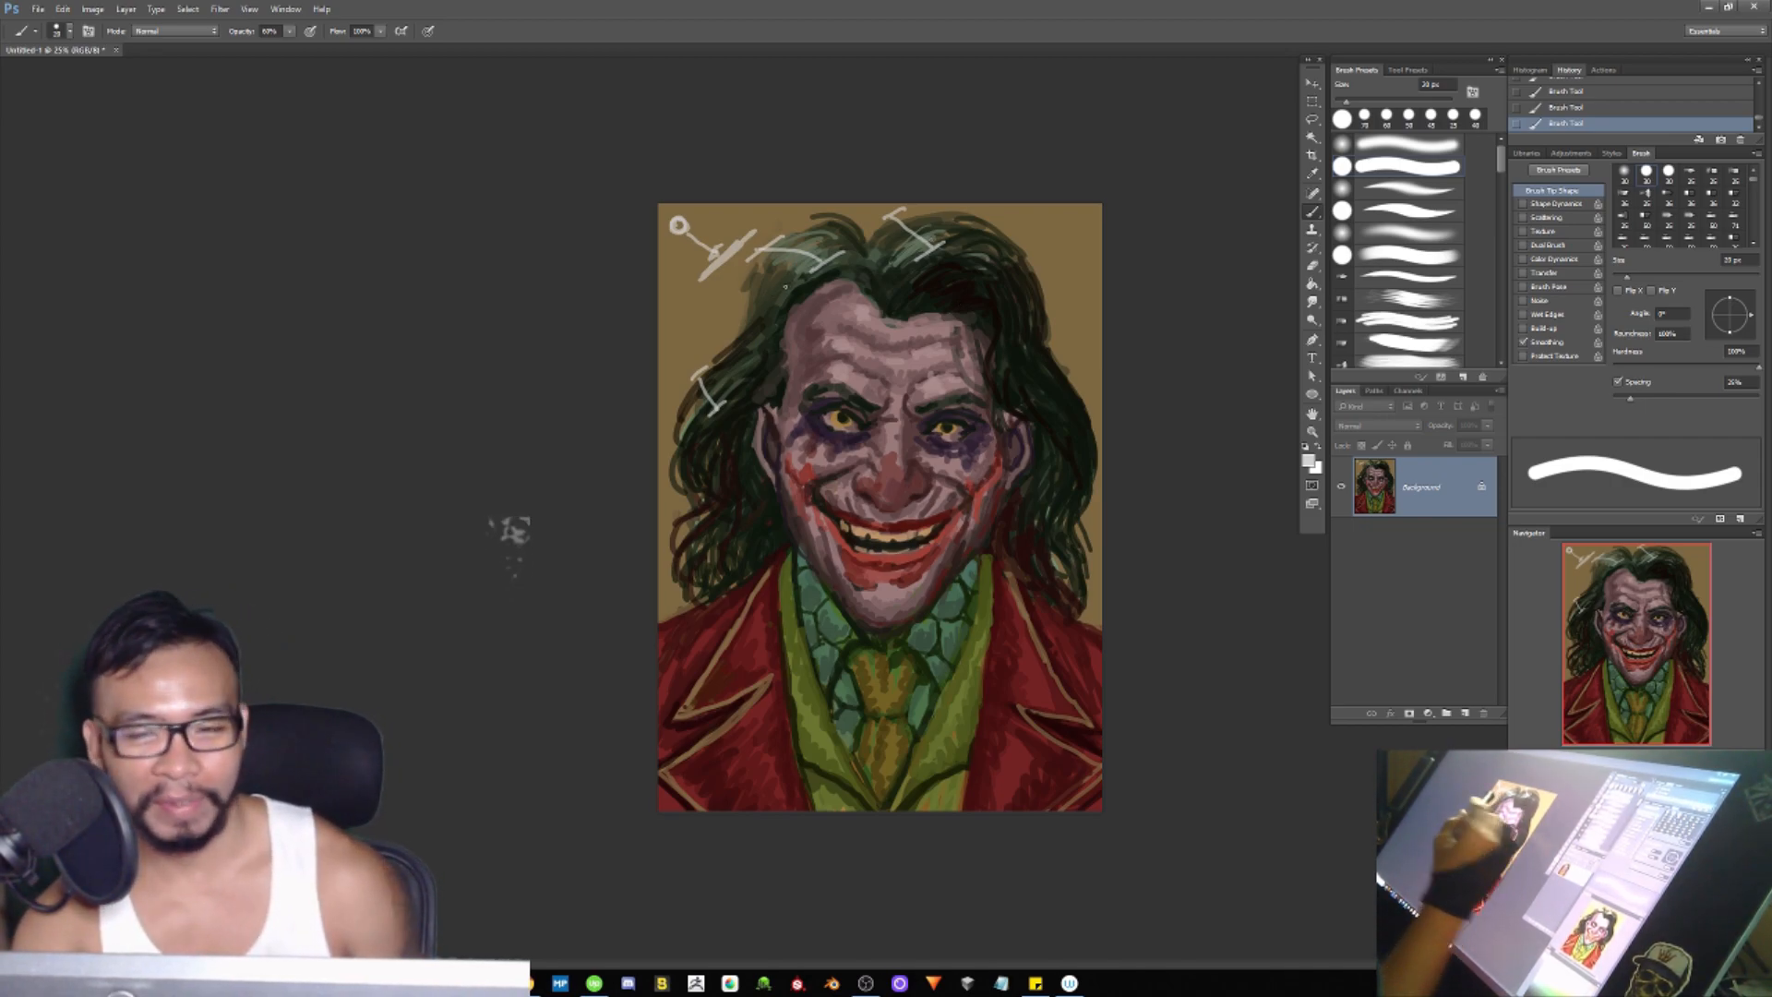
Step: Paint over the white diagonal strokes beside the viewer-left hair with the sampled tan background tone
{"action": "left_click", "coordinate": [729, 272], "text": "alt"}
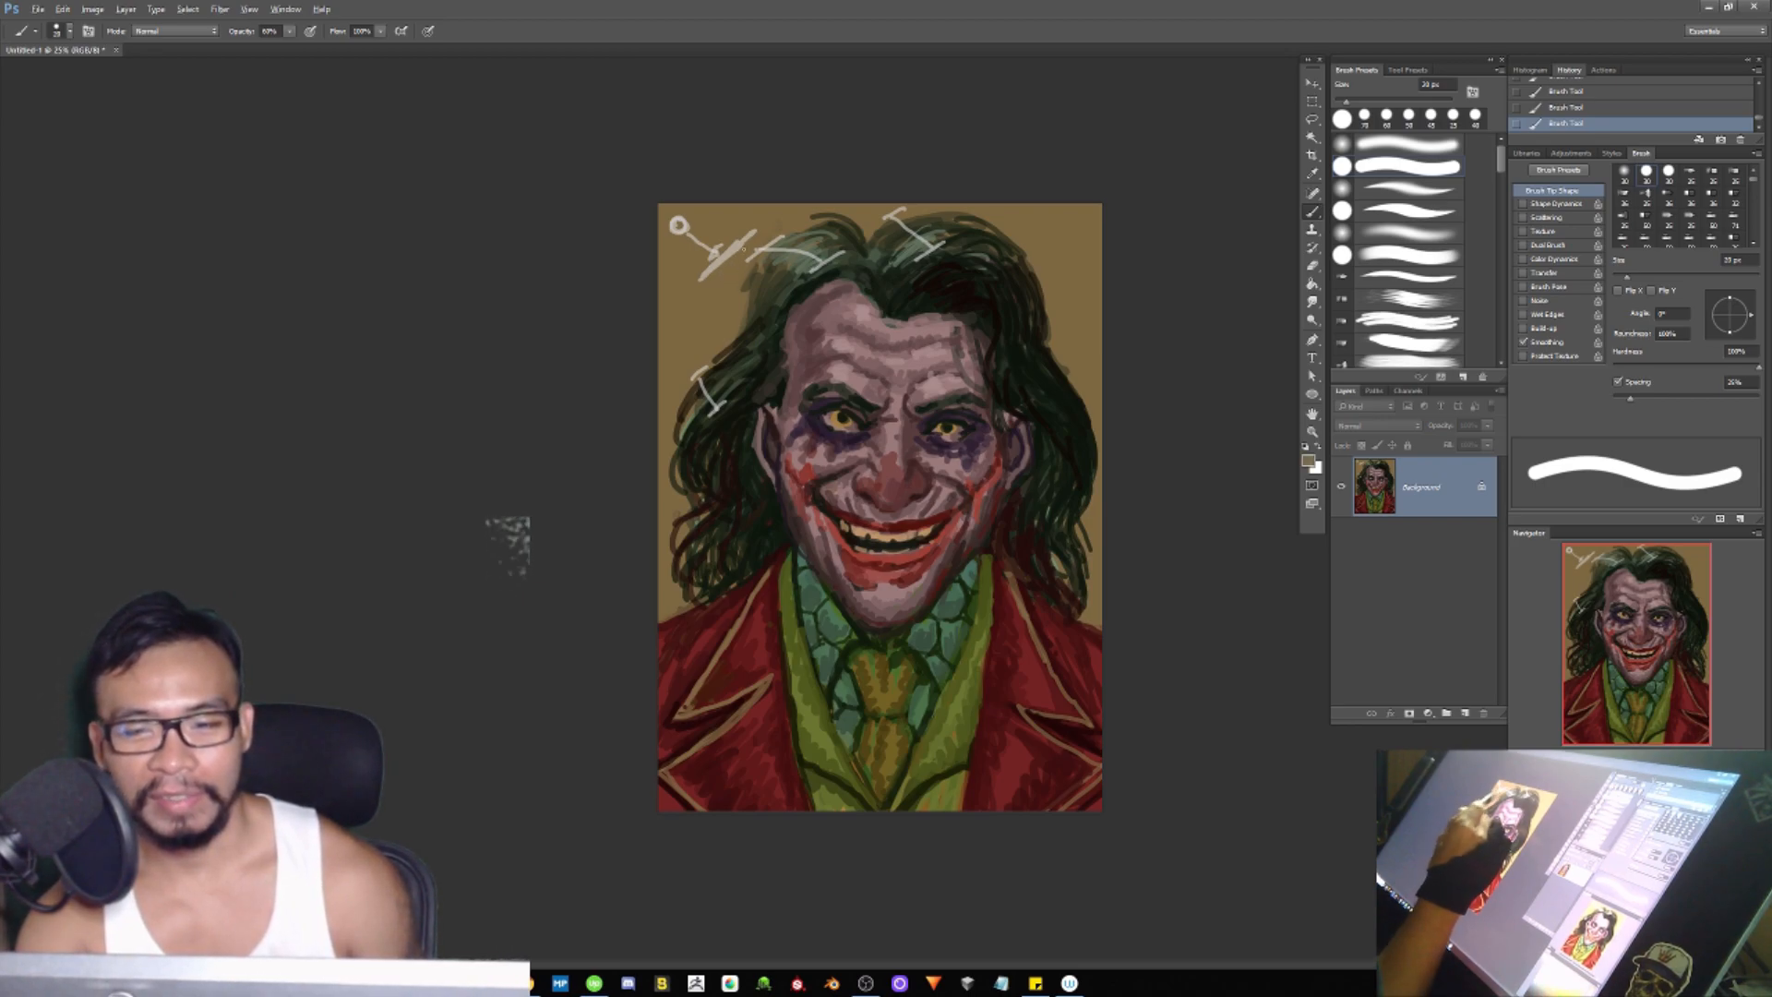
{"action": "left_click_drag", "start_coordinate": [743, 242], "coordinate": [703, 277]}
{"action": "key", "text": "]"}
{"action": "key", "text": "]"}
{"action": "key", "text": "]"}
{"action": "left_click", "coordinate": [728, 210], "text": "alt"}
{"action": "key", "text": "["}
{"action": "key", "text": "["}
{"action": "key", "text": "["}
{"action": "left_click_drag", "start_coordinate": [749, 234], "coordinate": [709, 272]}
Step: Enlarge the brush to 70 px and cover the white circle, arrow and remaining background marks with the tan tone
{"action": "key", "text": "]"}
{"action": "key", "text": "]"}
{"action": "key", "text": "]"}
{"action": "key", "text": "]"}
{"action": "key", "text": "]"}
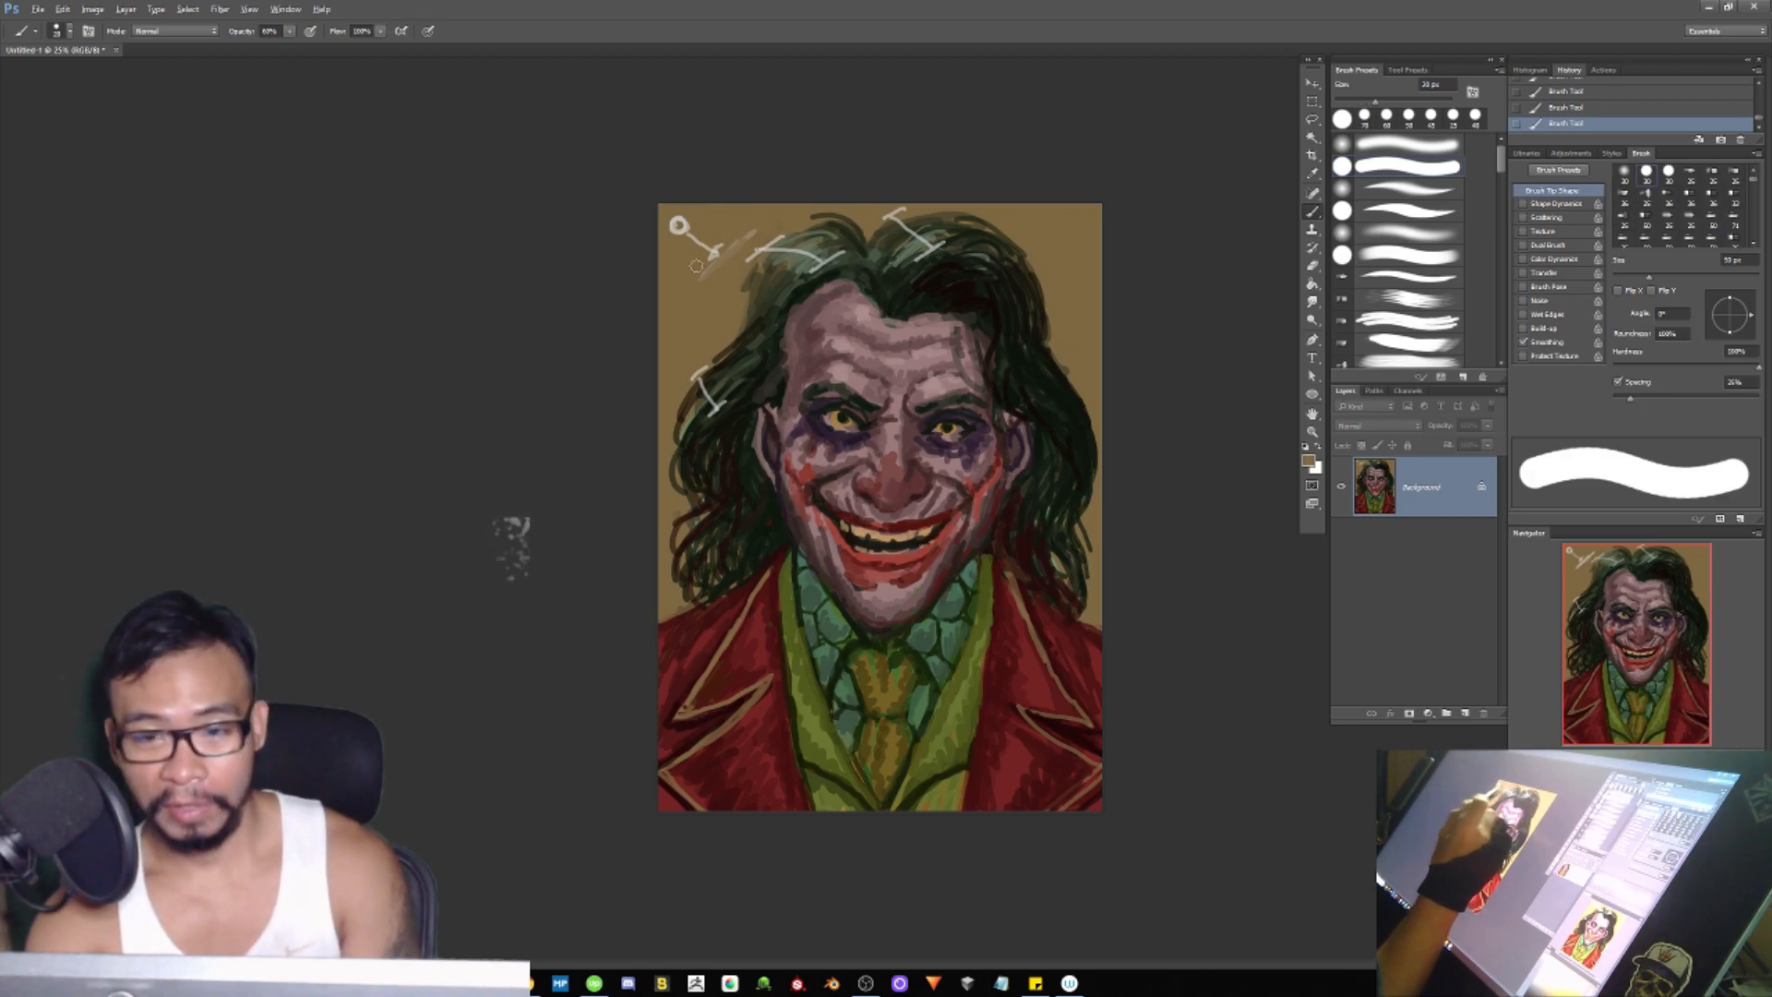
{"action": "key", "text": "]"}
{"action": "key", "text": "]"}
{"action": "mouse_move", "coordinate": [703, 282]}
{"action": "left_mouse_down"}
{"action": "mouse_move", "coordinate": [693, 203]}
{"action": "mouse_move", "coordinate": [666, 242]}
{"action": "mouse_move", "coordinate": [693, 215]}
{"action": "mouse_move", "coordinate": [677, 225]}
{"action": "mouse_move", "coordinate": [698, 287]}
{"action": "left_mouse_up"}
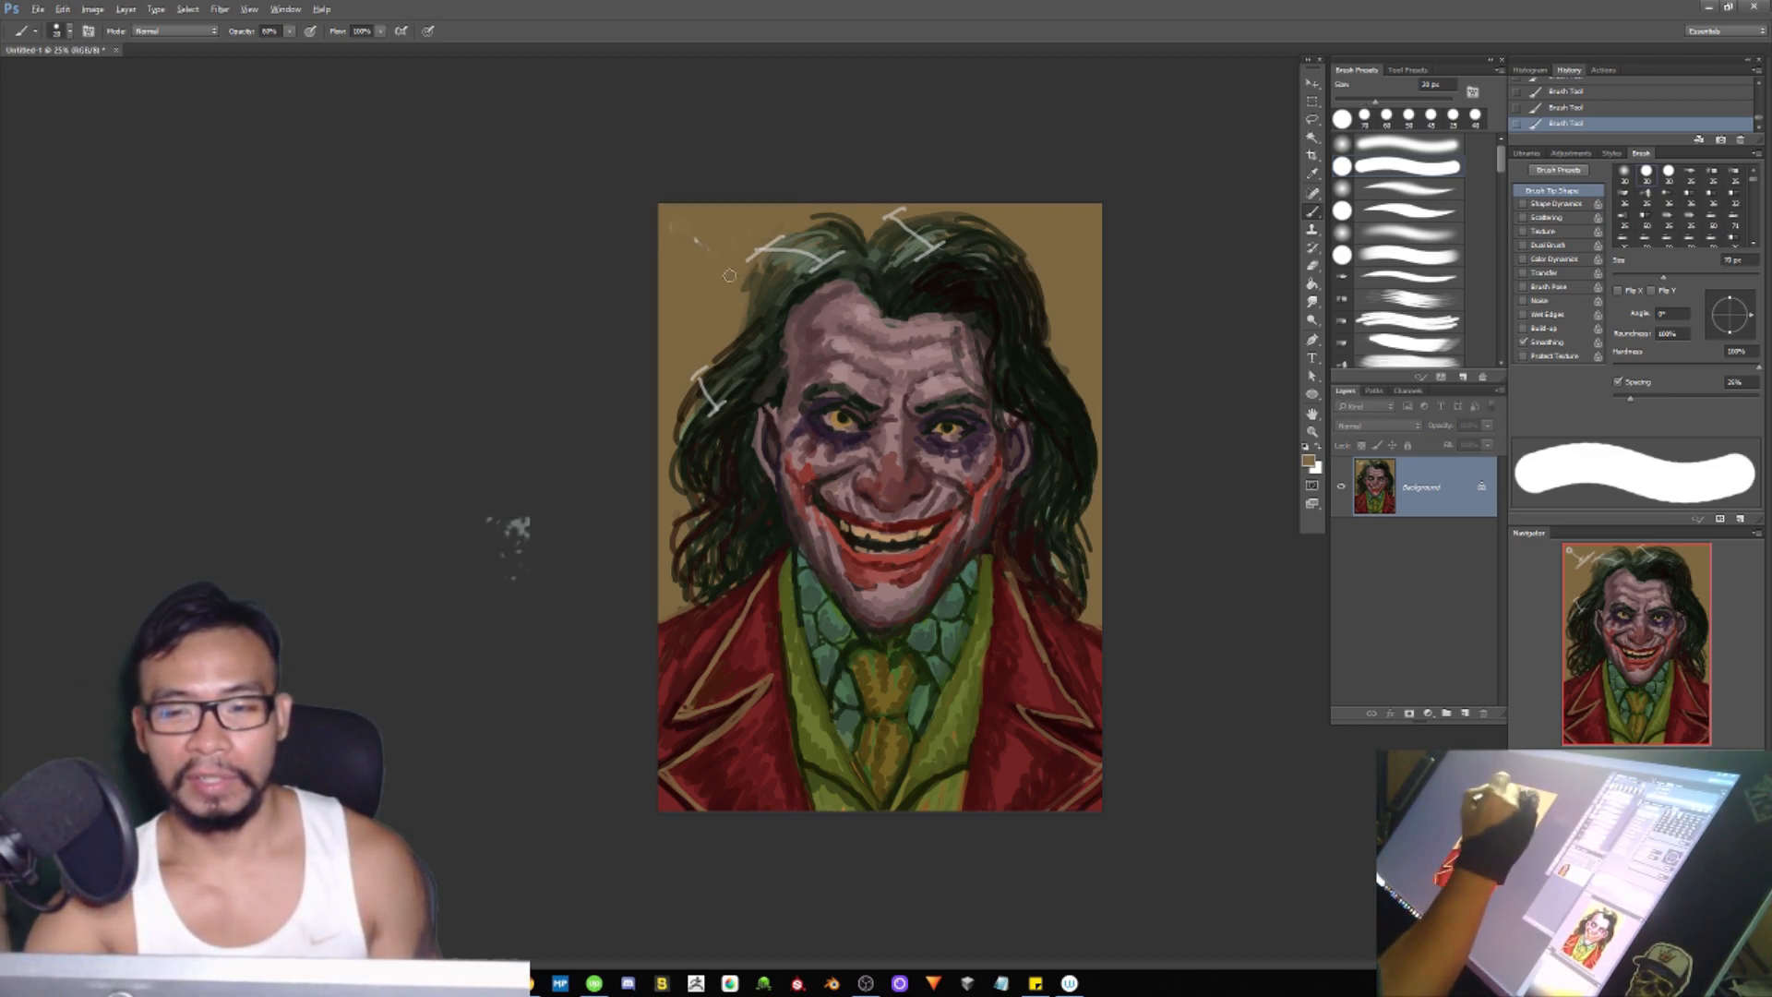
{"action": "mouse_move", "coordinate": [777, 219]}
{"action": "left_mouse_down"}
{"action": "mouse_move", "coordinate": [715, 286]}
{"action": "mouse_move", "coordinate": [781, 227]}
{"action": "mouse_move", "coordinate": [709, 223]}
{"action": "mouse_move", "coordinate": [721, 253]}
{"action": "left_mouse_up"}
Step: Cover the white mark on the outer edge of the viewer-left hair with a sampled dark hair tone and a smaller brush
{"action": "left_click", "coordinate": [746, 353], "text": "alt"}
{"action": "left_click", "coordinate": [742, 310], "text": "alt"}
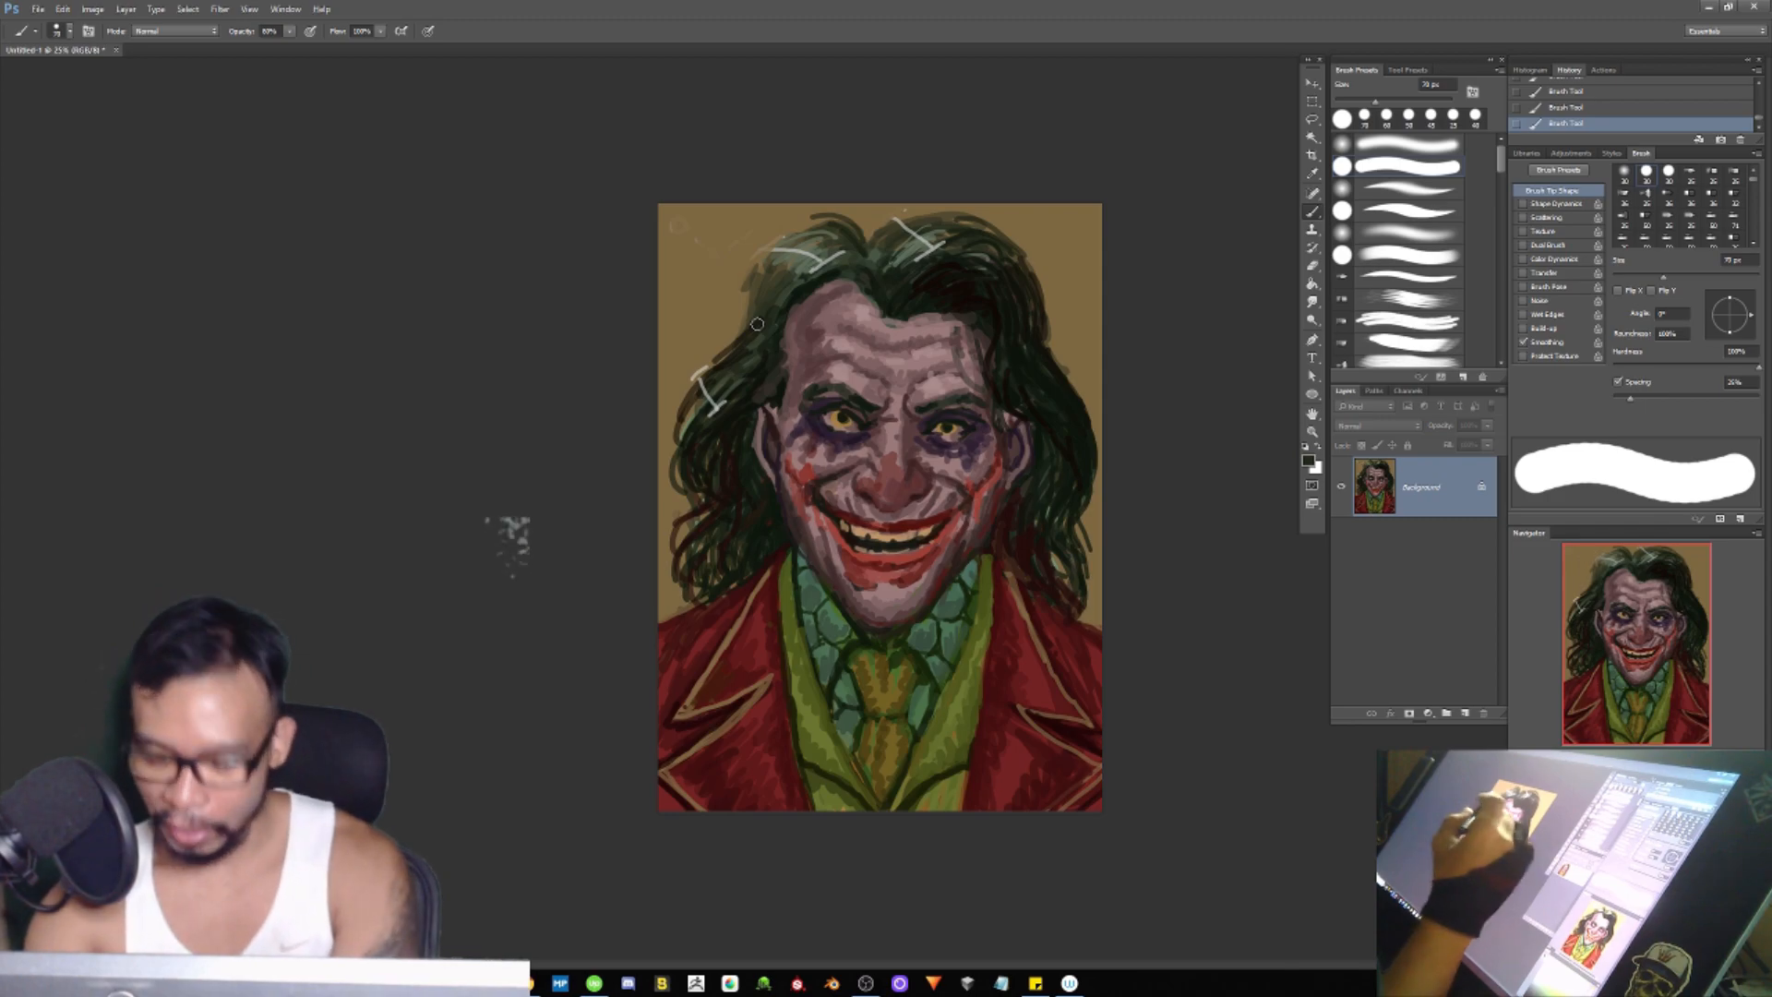
{"action": "key", "text": "bracketleft"}
{"action": "key", "text": "bracketleft"}
{"action": "key", "text": "bracketleft"}
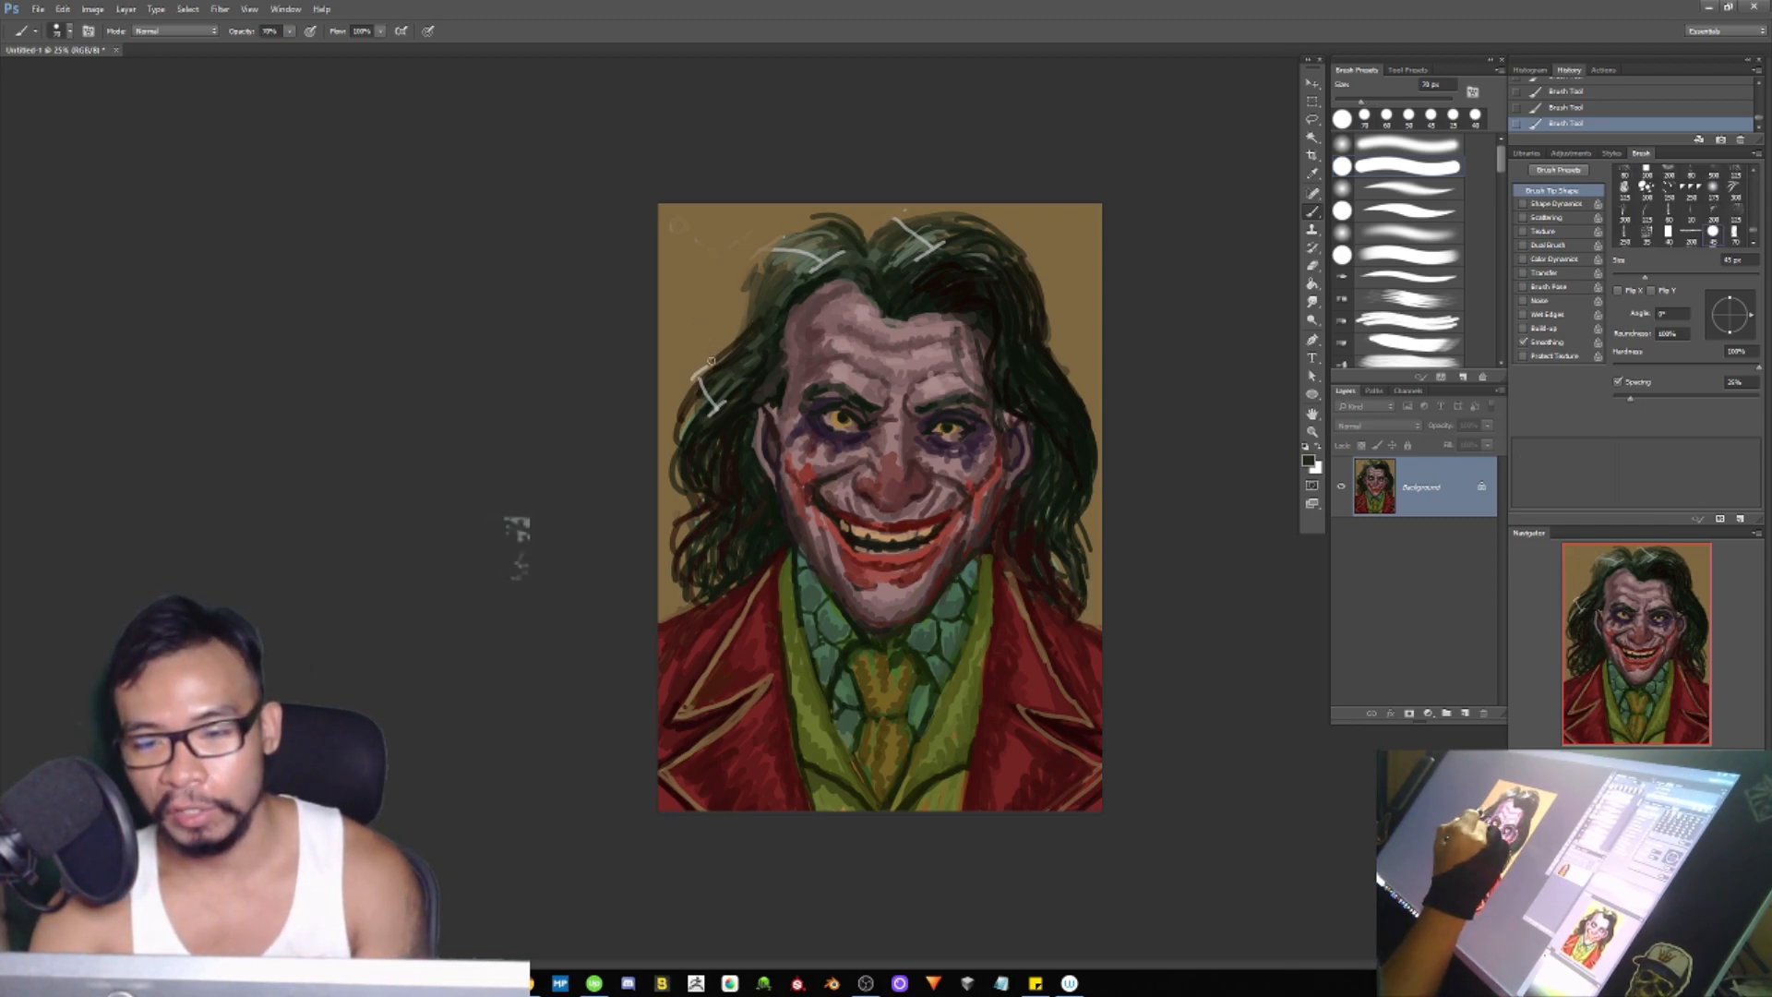
{"action": "mouse_move", "coordinate": [721, 357]}
{"action": "left_mouse_down"}
{"action": "mouse_move", "coordinate": [681, 399]}
{"action": "mouse_move", "coordinate": [709, 414]}
{"action": "left_mouse_up"}
{"action": "key", "text": "bracketleft"}
Step: Blend the repainted patch of viewer-left hair with finer strands in tones sampled from the nearby hair
{"action": "left_click", "coordinate": [776, 309], "text": "alt"}
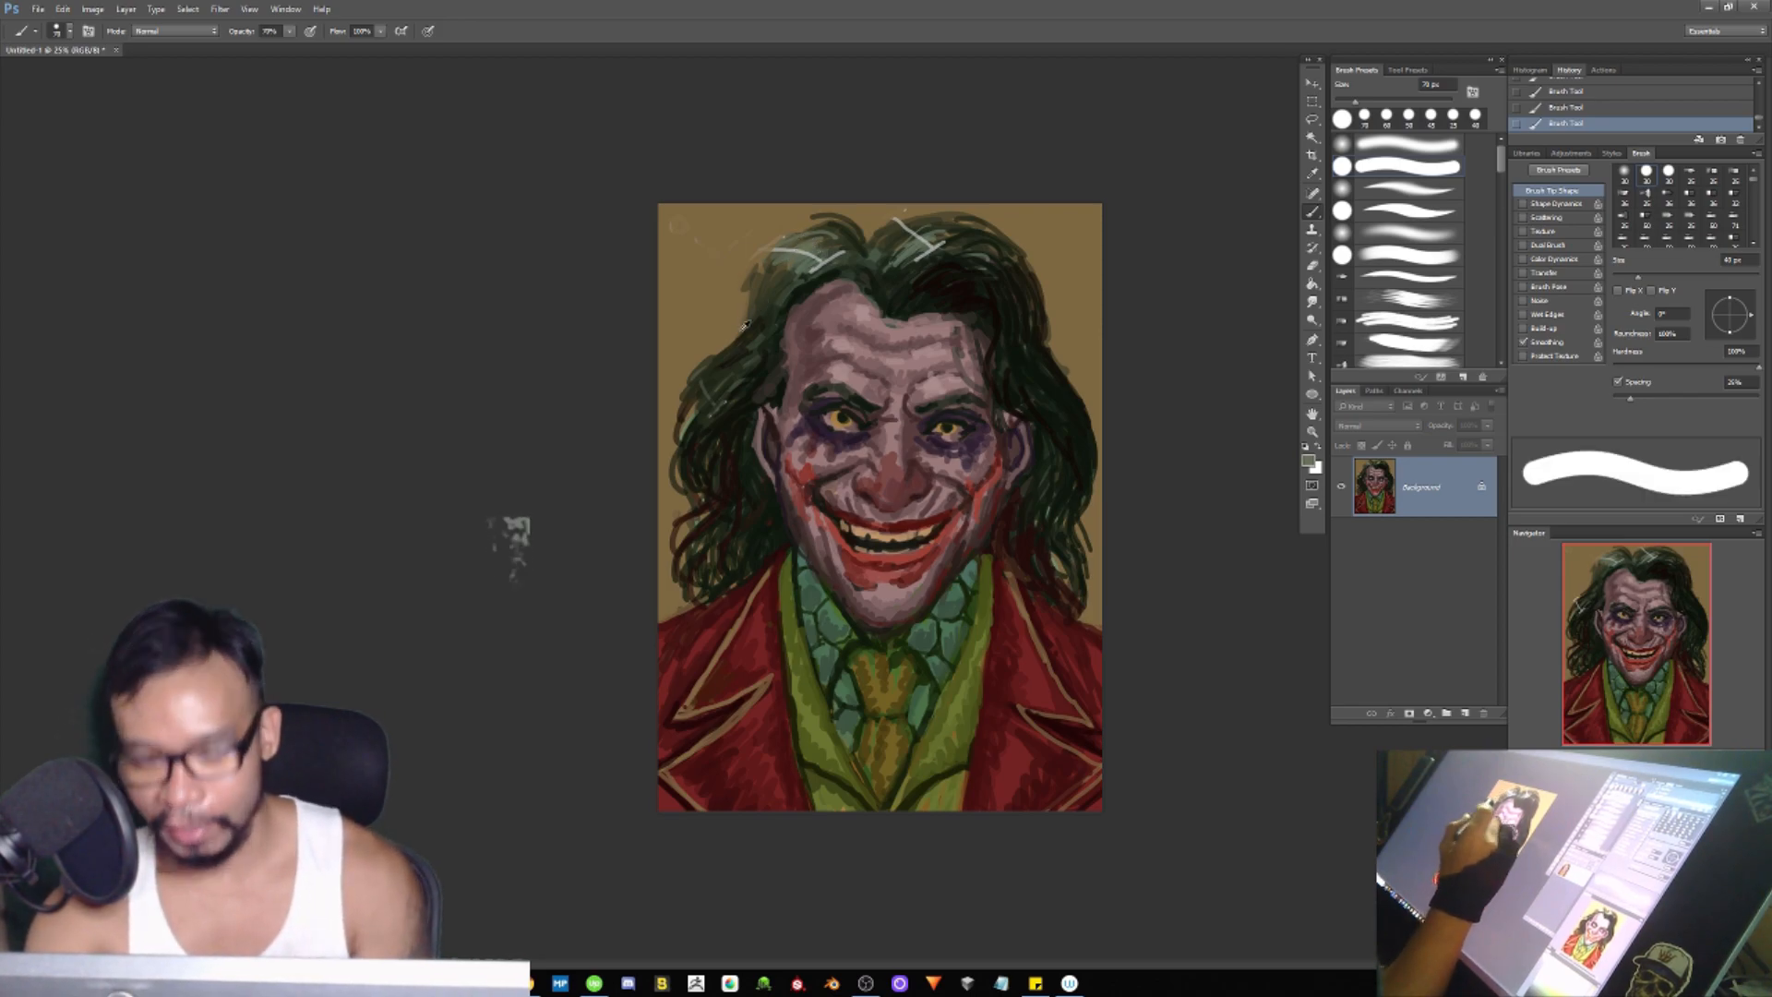
{"action": "key", "text": "bracketleft"}
{"action": "key", "text": "bracketleft"}
{"action": "key", "text": "bracketleft"}
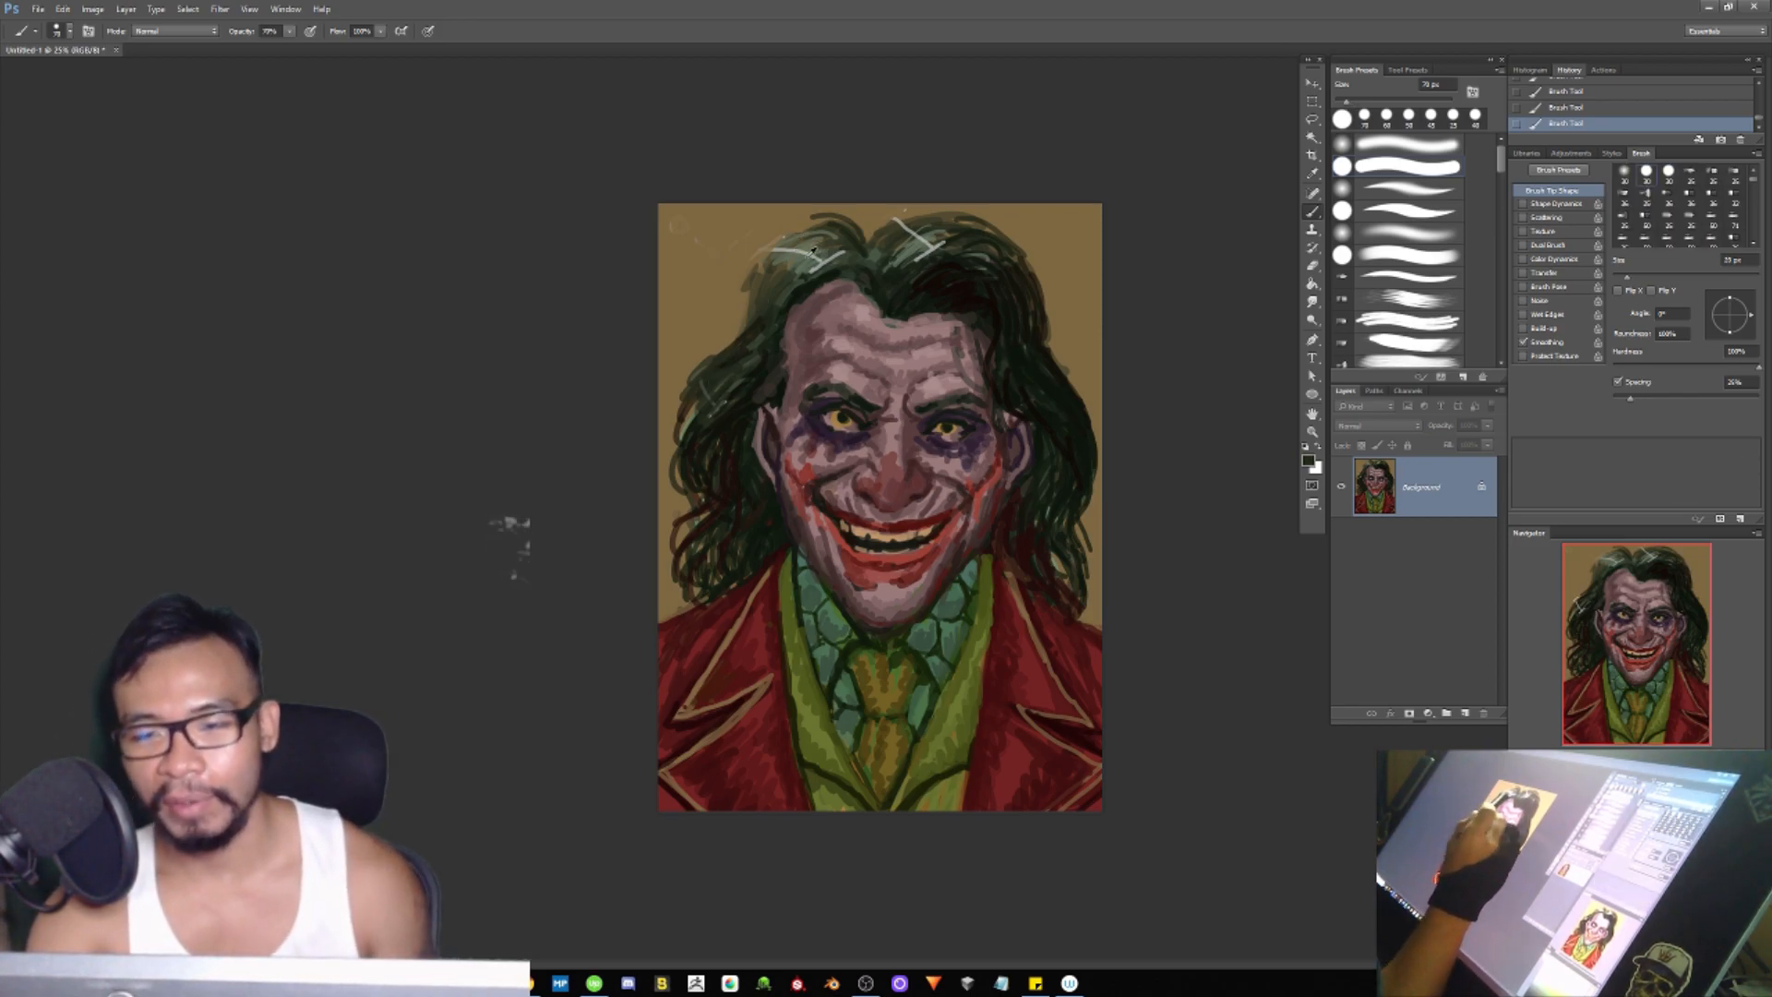
{"action": "left_click", "coordinate": [700, 381], "text": "alt"}
{"action": "mouse_move", "coordinate": [701, 383]}
{"action": "left_mouse_down"}
{"action": "mouse_move", "coordinate": [725, 416]}
{"action": "mouse_move", "coordinate": [734, 393]}
{"action": "mouse_move", "coordinate": [717, 415]}
{"action": "left_mouse_up"}
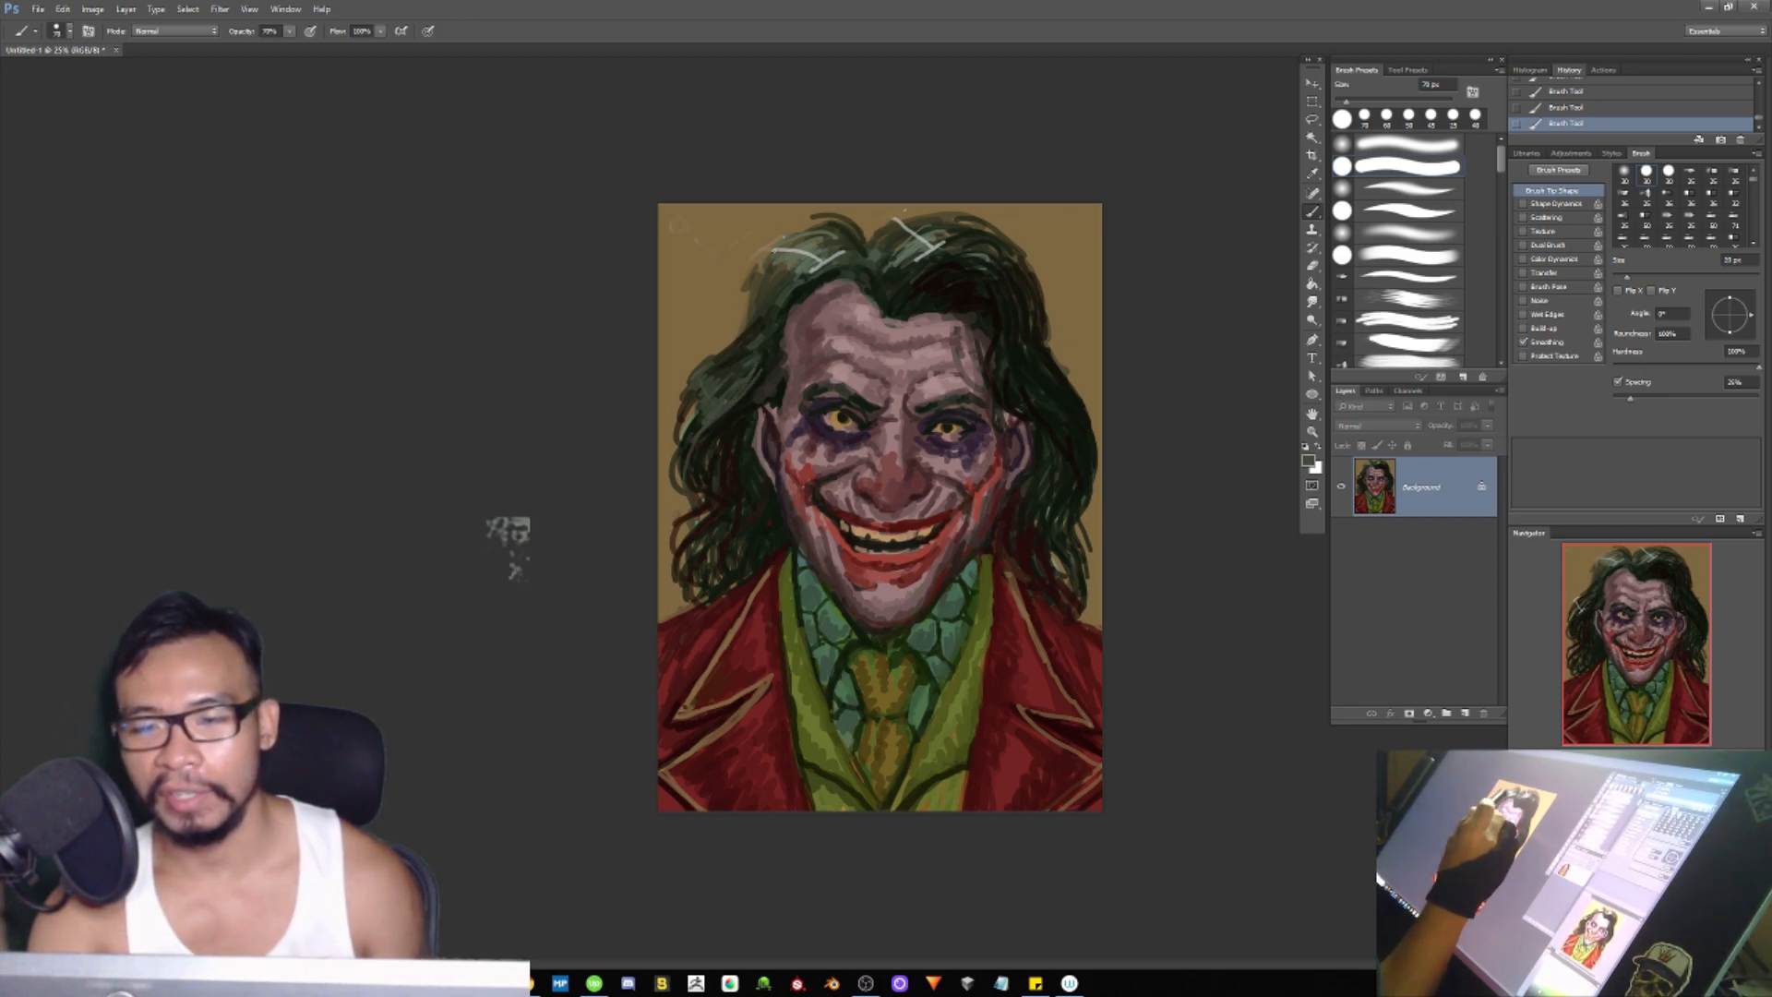
Step: Paint grey-green highlight strands over the white marks on both sides of the crown
{"action": "left_click_drag", "start_coordinate": [806, 264], "coordinate": [816, 238]}
{"action": "mouse_move", "coordinate": [763, 262]}
{"action": "left_mouse_down"}
{"action": "mouse_move", "coordinate": [845, 246]}
{"action": "mouse_move", "coordinate": [808, 274]}
{"action": "mouse_move", "coordinate": [823, 273]}
{"action": "left_mouse_up"}
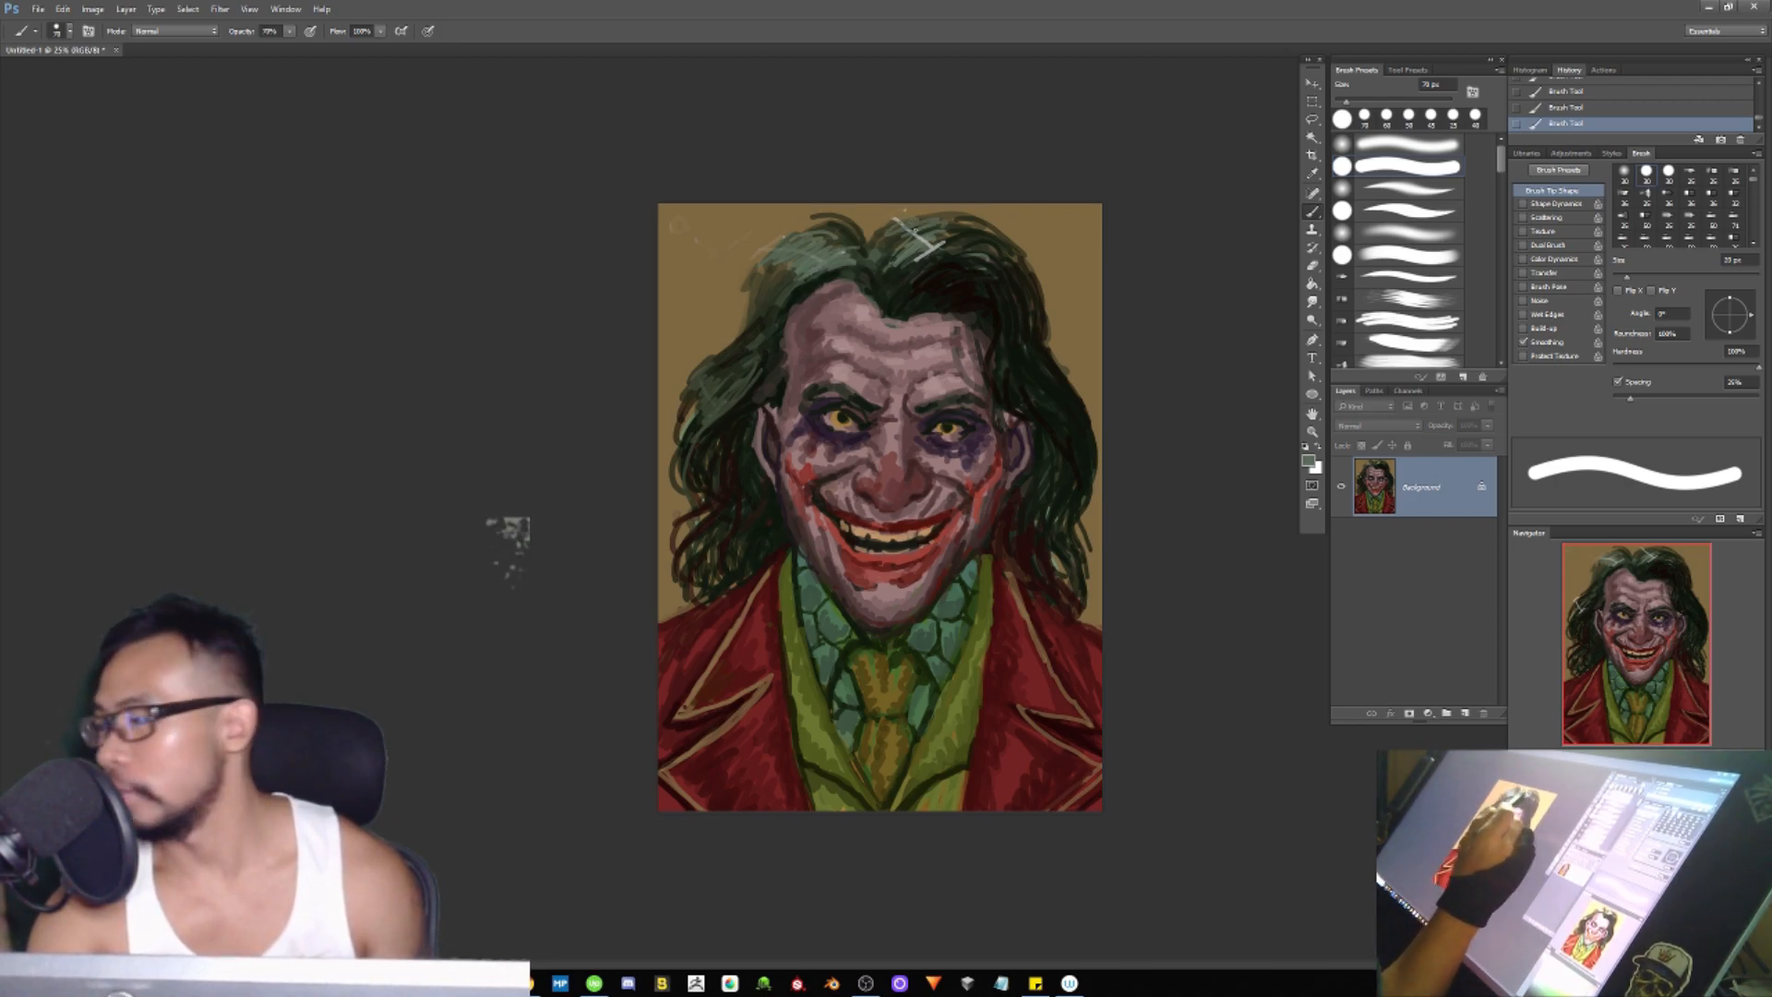
{"action": "mouse_move", "coordinate": [951, 241]}
{"action": "left_mouse_down"}
{"action": "mouse_move", "coordinate": [903, 274]}
{"action": "mouse_move", "coordinate": [926, 265]}
{"action": "left_mouse_up"}
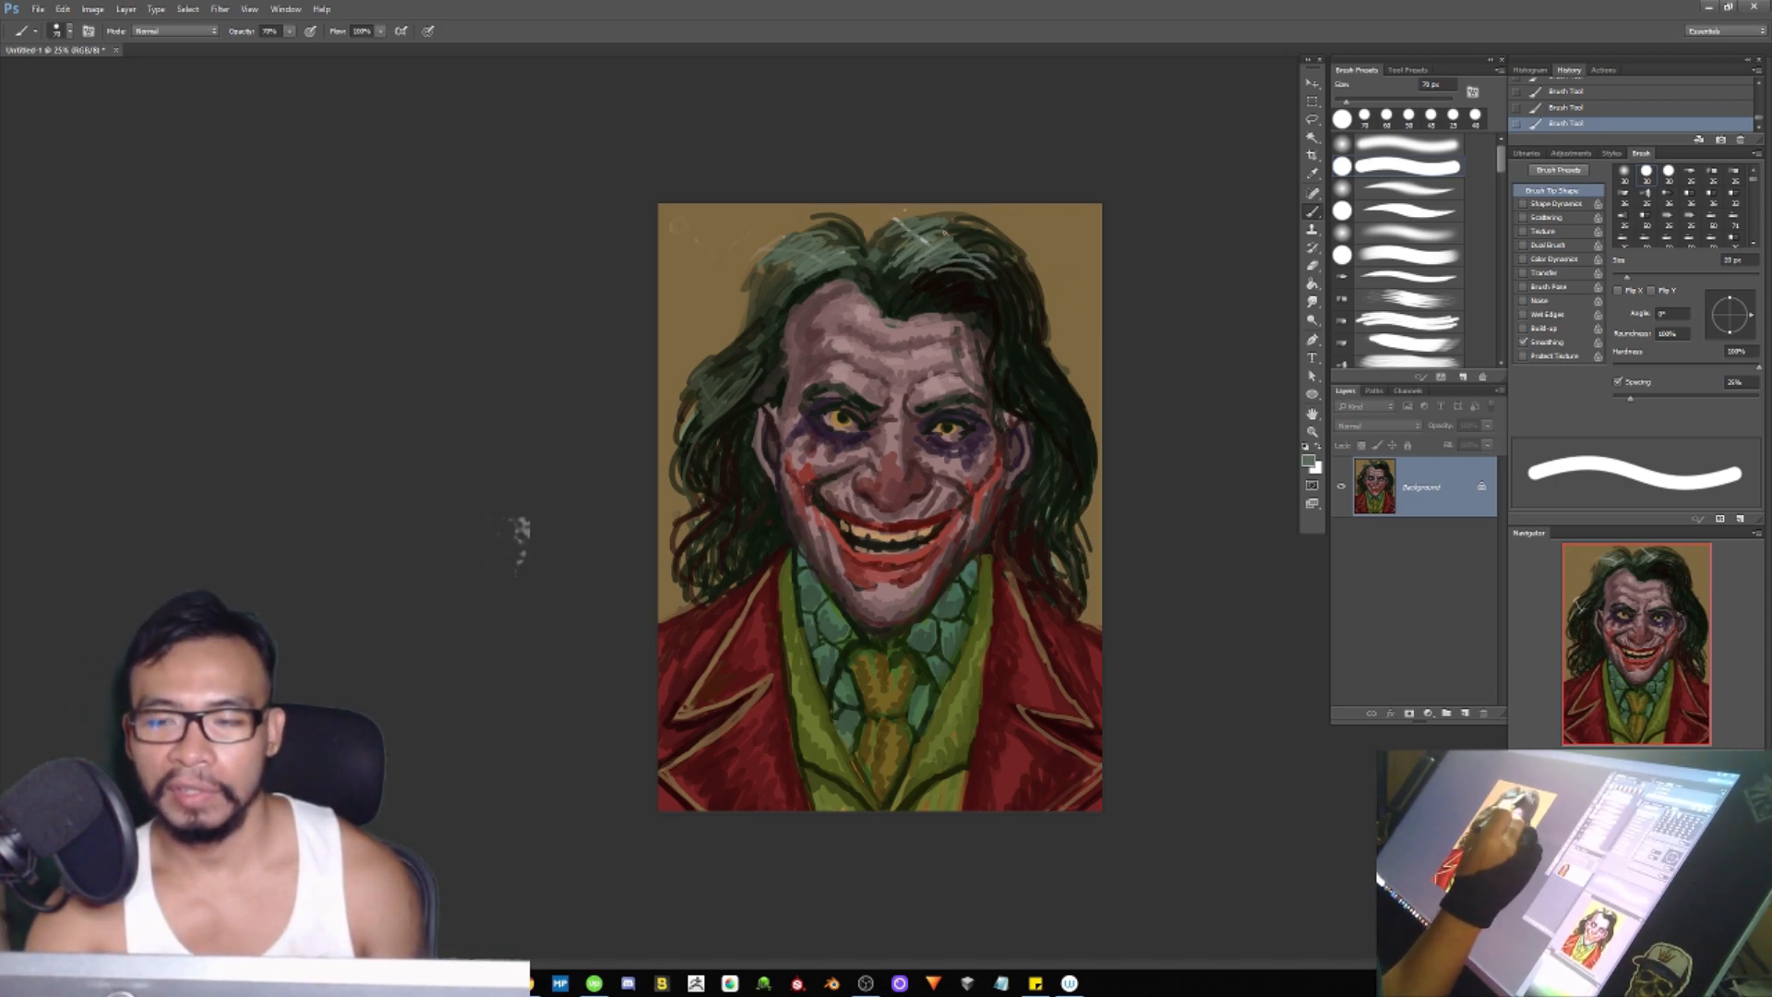
Step: Separate the crown highlights with dark strands around the parting, using a tone sampled from the hair
{"action": "left_click", "coordinate": [851, 228], "text": "alt"}
{"action": "left_click_drag", "start_coordinate": [830, 248], "coordinate": [843, 271]}
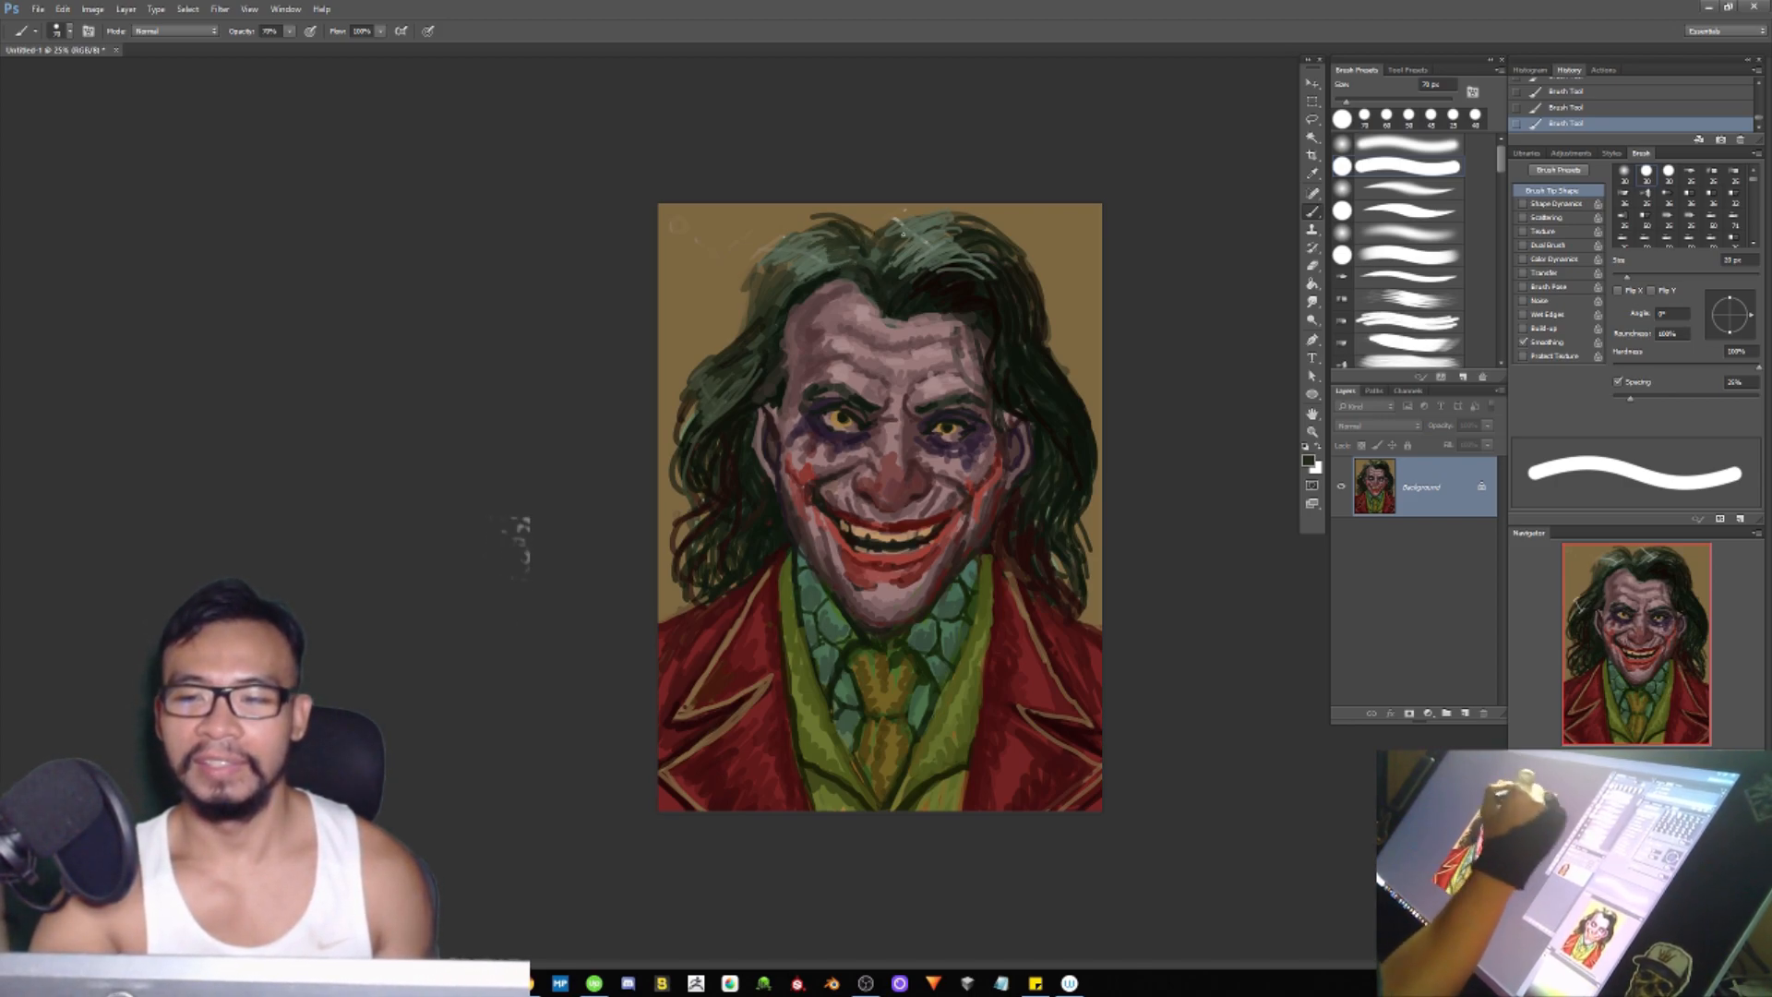
{"action": "left_click_drag", "start_coordinate": [932, 234], "coordinate": [961, 250]}
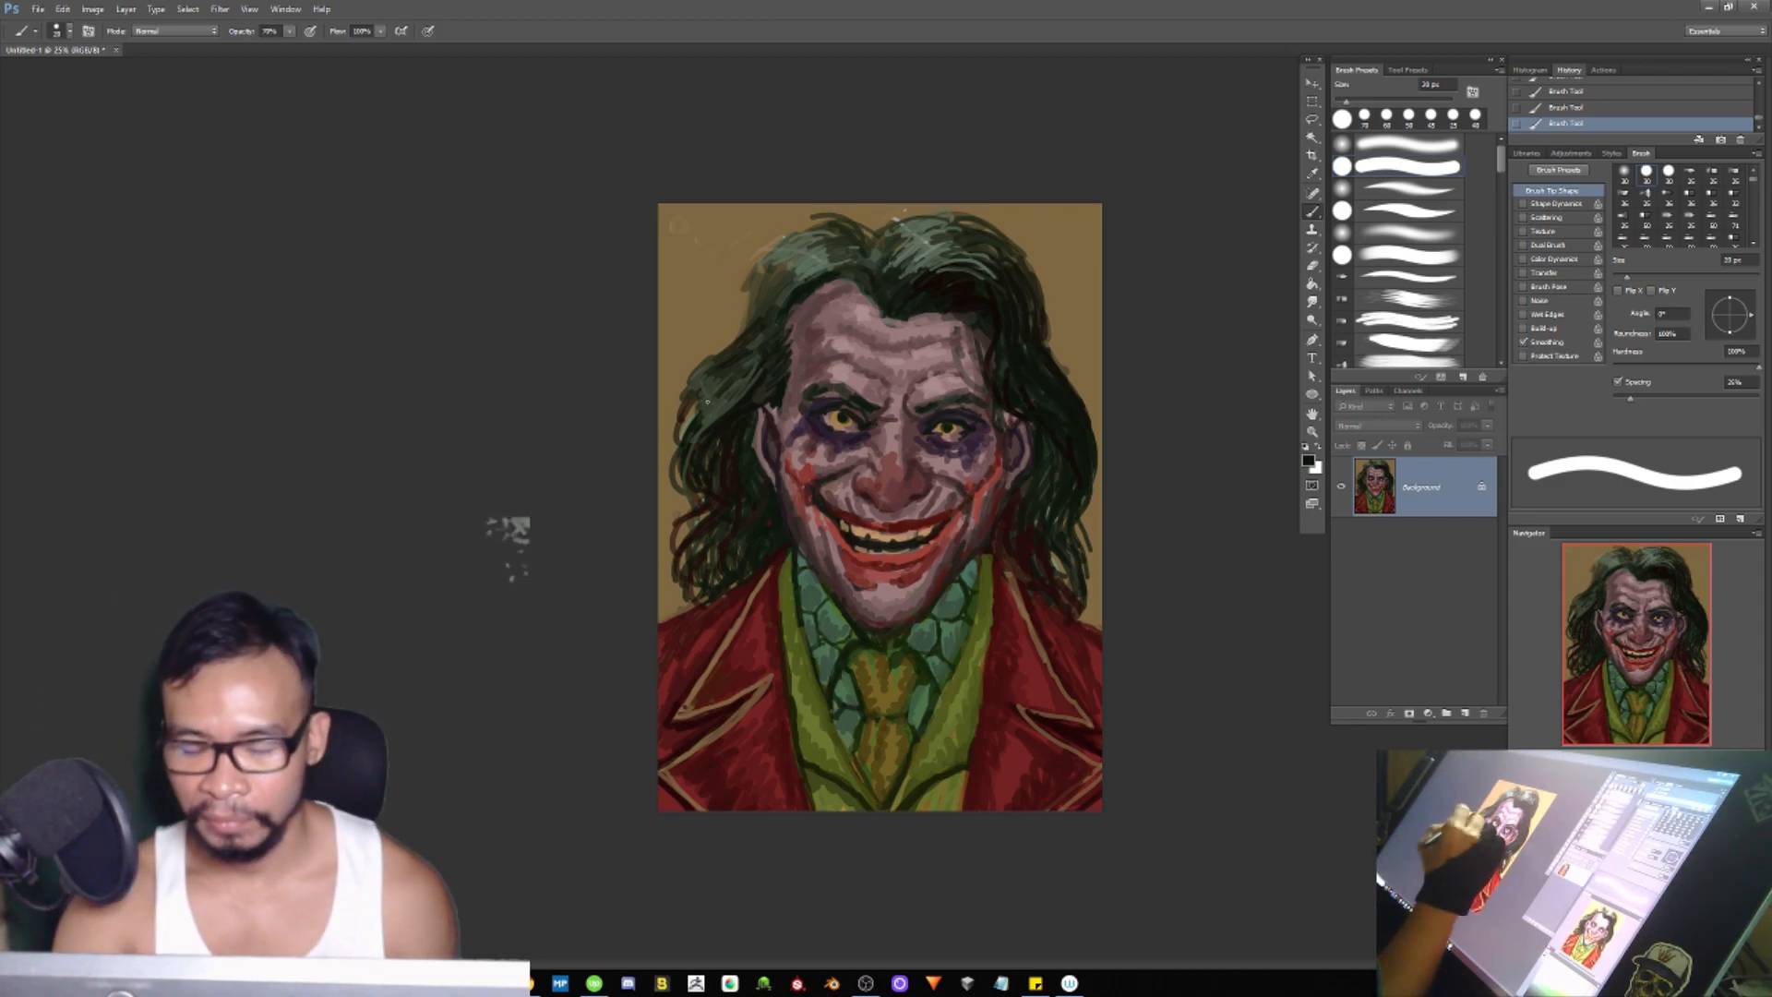
Step: Paint light grey-green highlight strands down the middle and lower viewer-left hair with a tone sampled from the crown
{"action": "left_click", "coordinate": [817, 267], "text": "alt"}
{"action": "left_click_drag", "start_coordinate": [702, 371], "coordinate": [713, 413]}
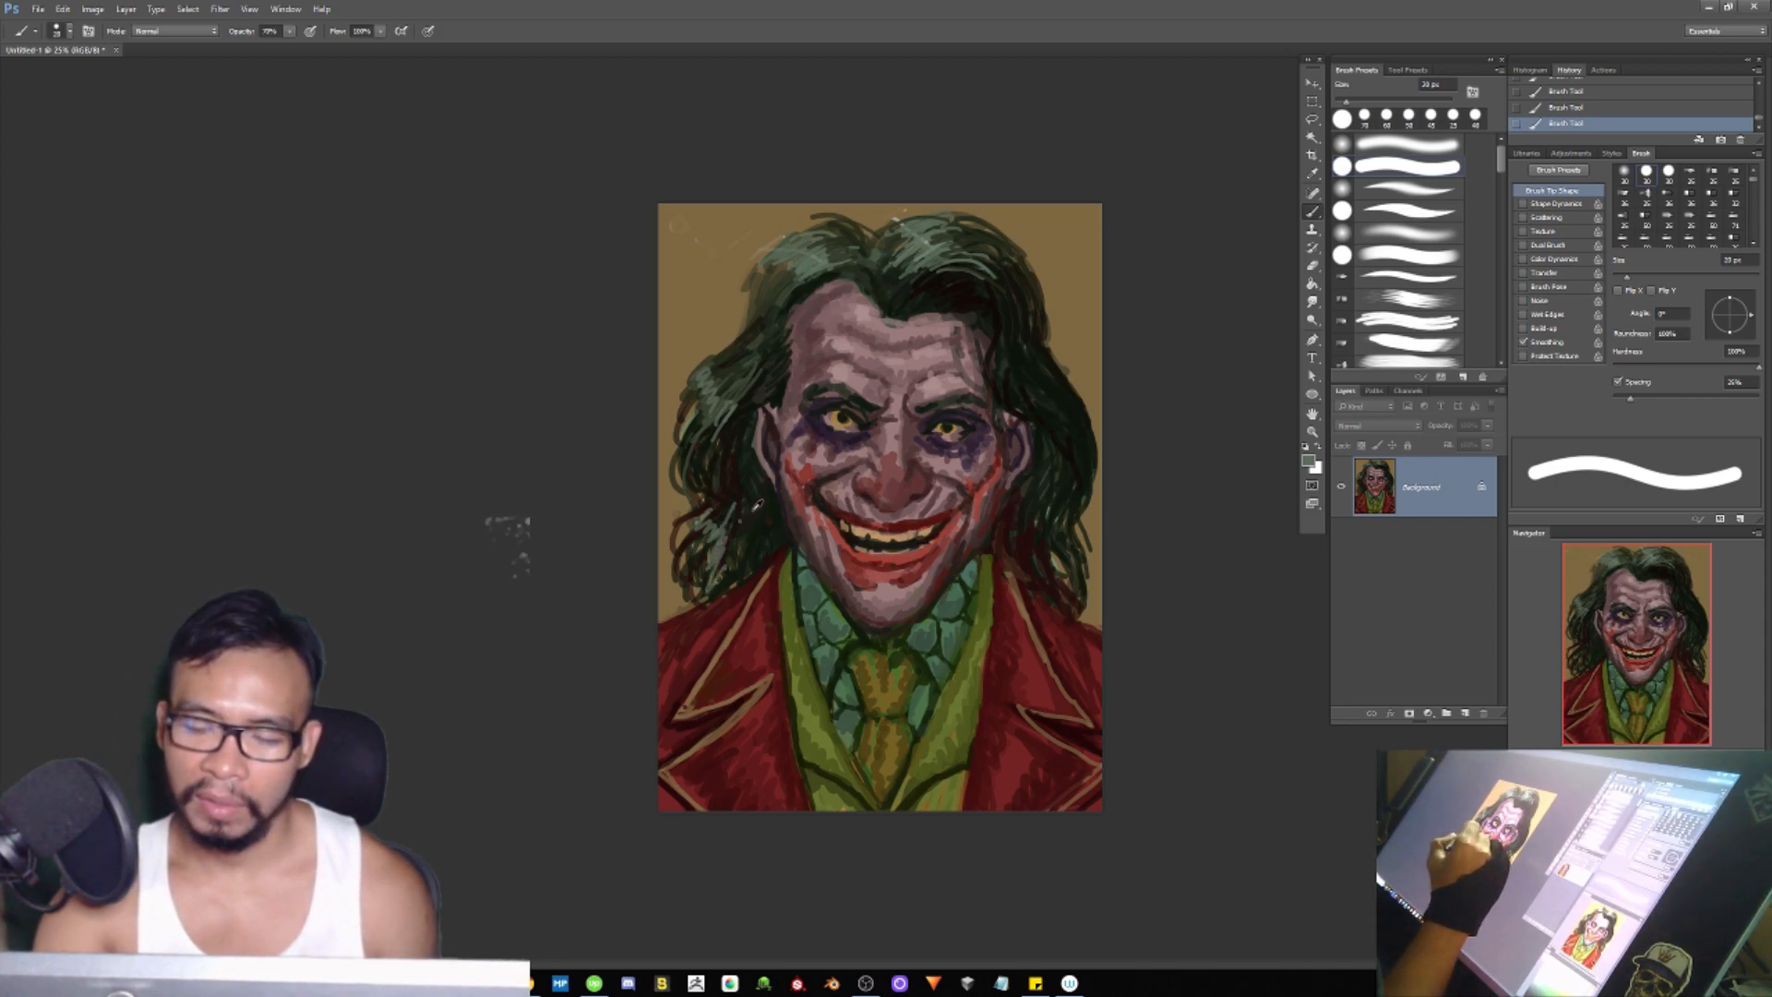
{"action": "left_click_drag", "start_coordinate": [721, 565], "coordinate": [744, 512]}
Step: Break up the lower viewer-left hair highlights with dark strands in a sampled shadow tone
{"action": "left_click", "coordinate": [759, 449], "text": "alt"}
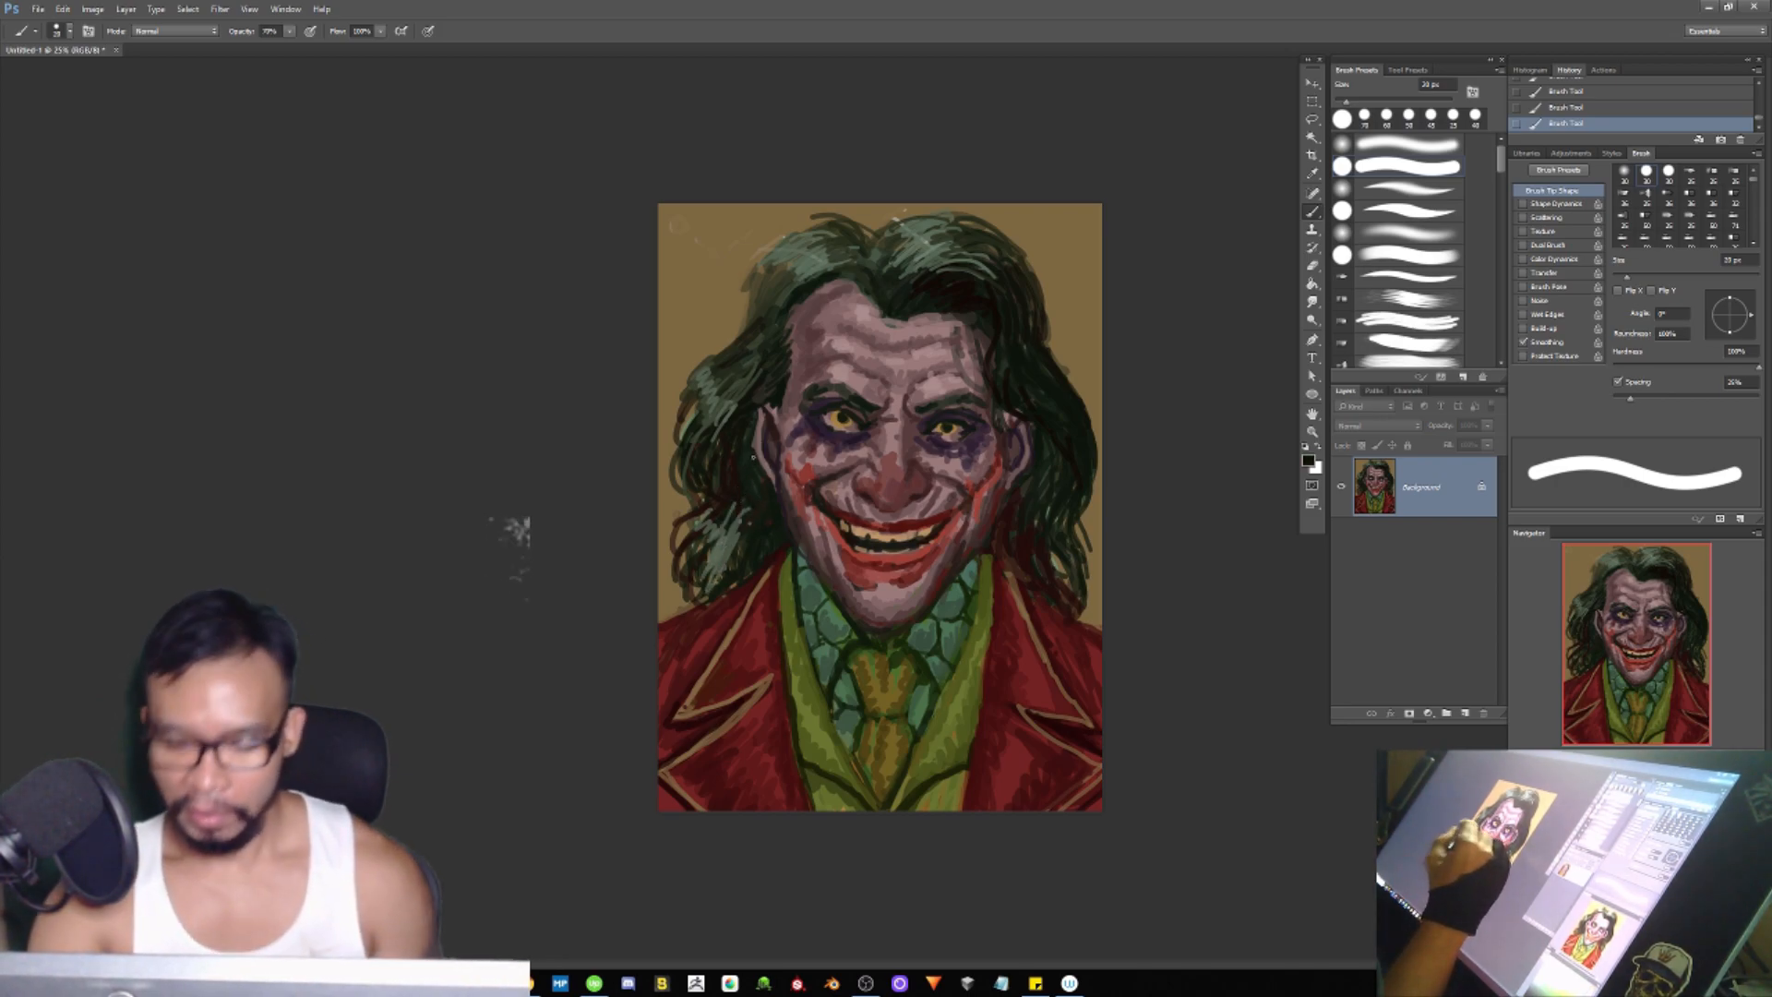
{"action": "key", "text": "]"}
{"action": "key", "text": "]"}
{"action": "mouse_move", "coordinate": [743, 512]}
{"action": "left_mouse_down"}
{"action": "mouse_move", "coordinate": [705, 565]}
{"action": "mouse_move", "coordinate": [745, 536]}
{"action": "left_mouse_up"}
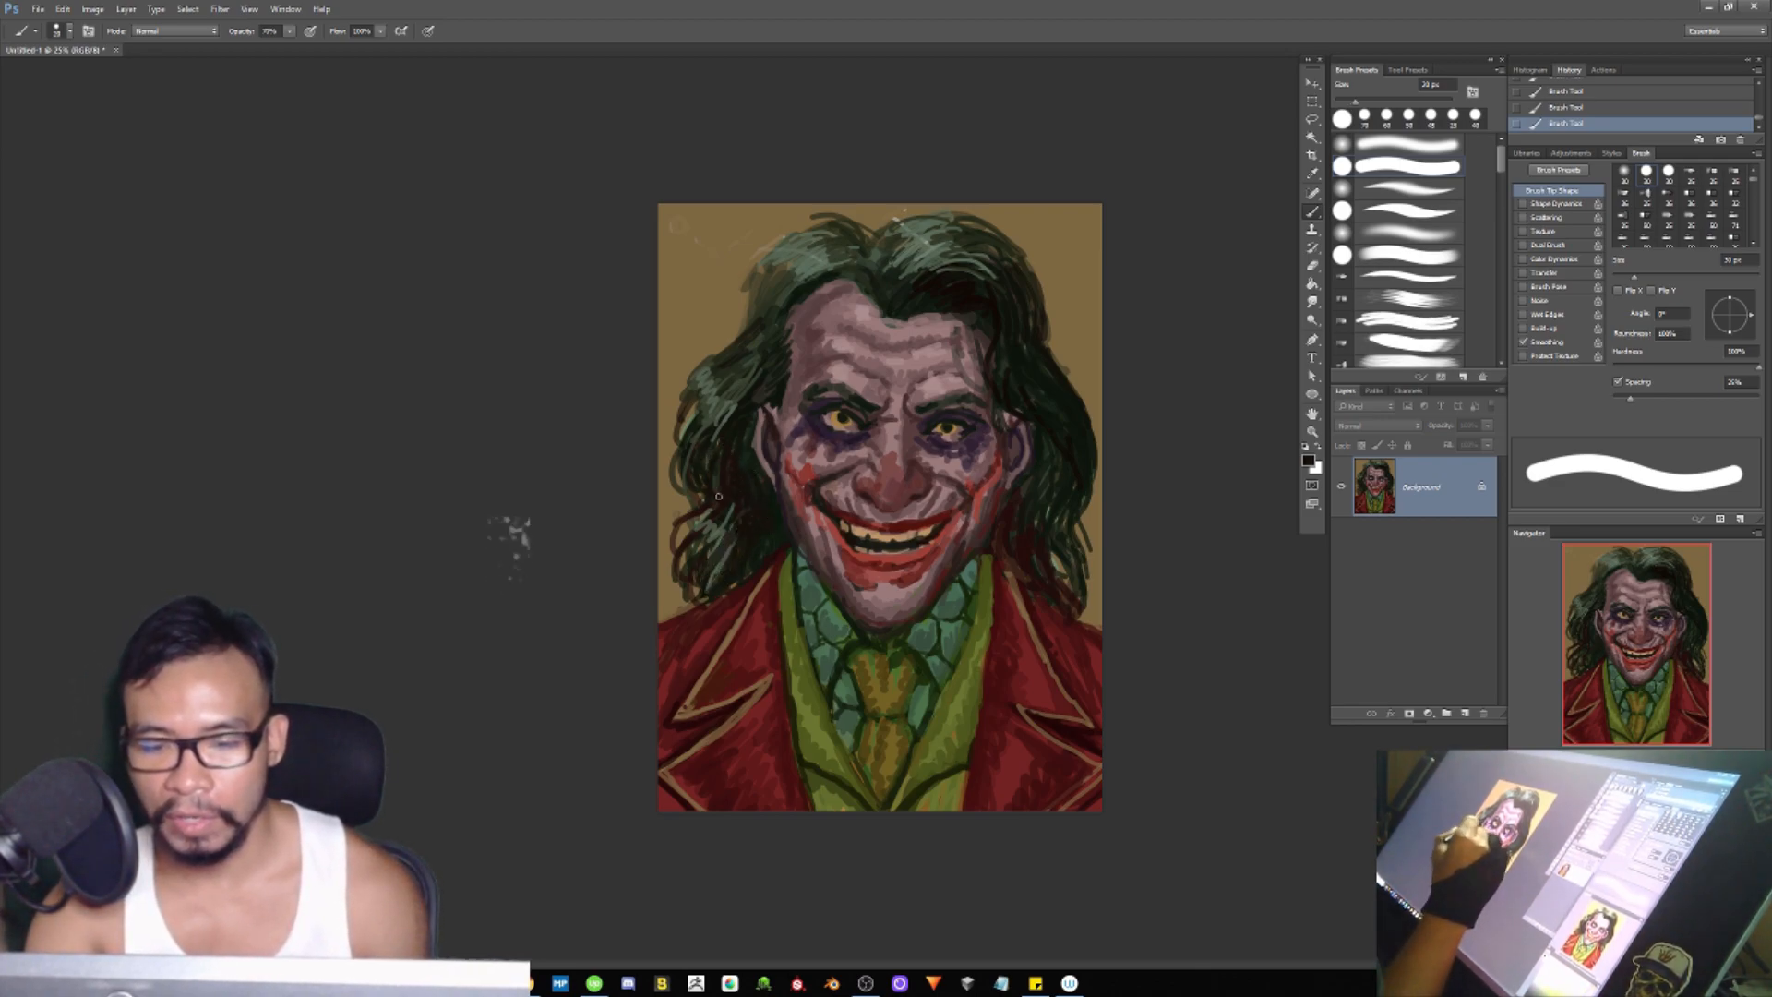
{"action": "mouse_move", "coordinate": [719, 552]}
{"action": "left_mouse_down"}
{"action": "mouse_move", "coordinate": [697, 588]}
{"action": "mouse_move", "coordinate": [755, 543]}
{"action": "left_mouse_up"}
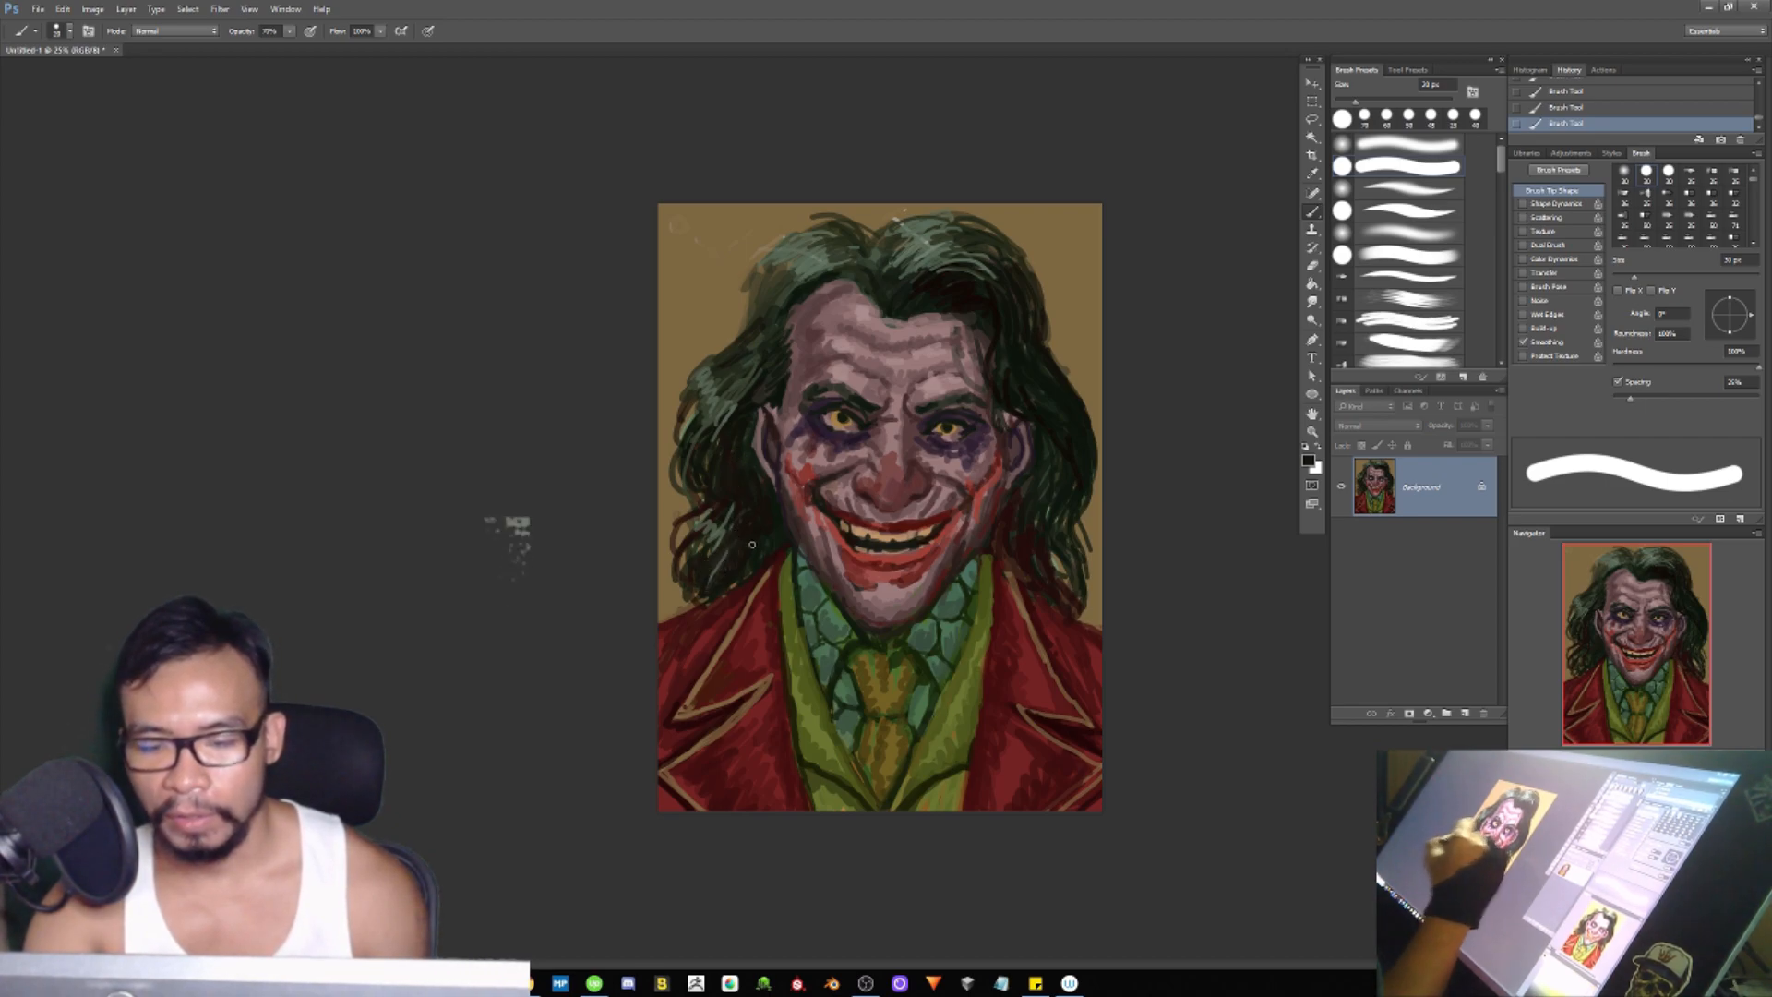
{"action": "key", "text": "bracketright"}
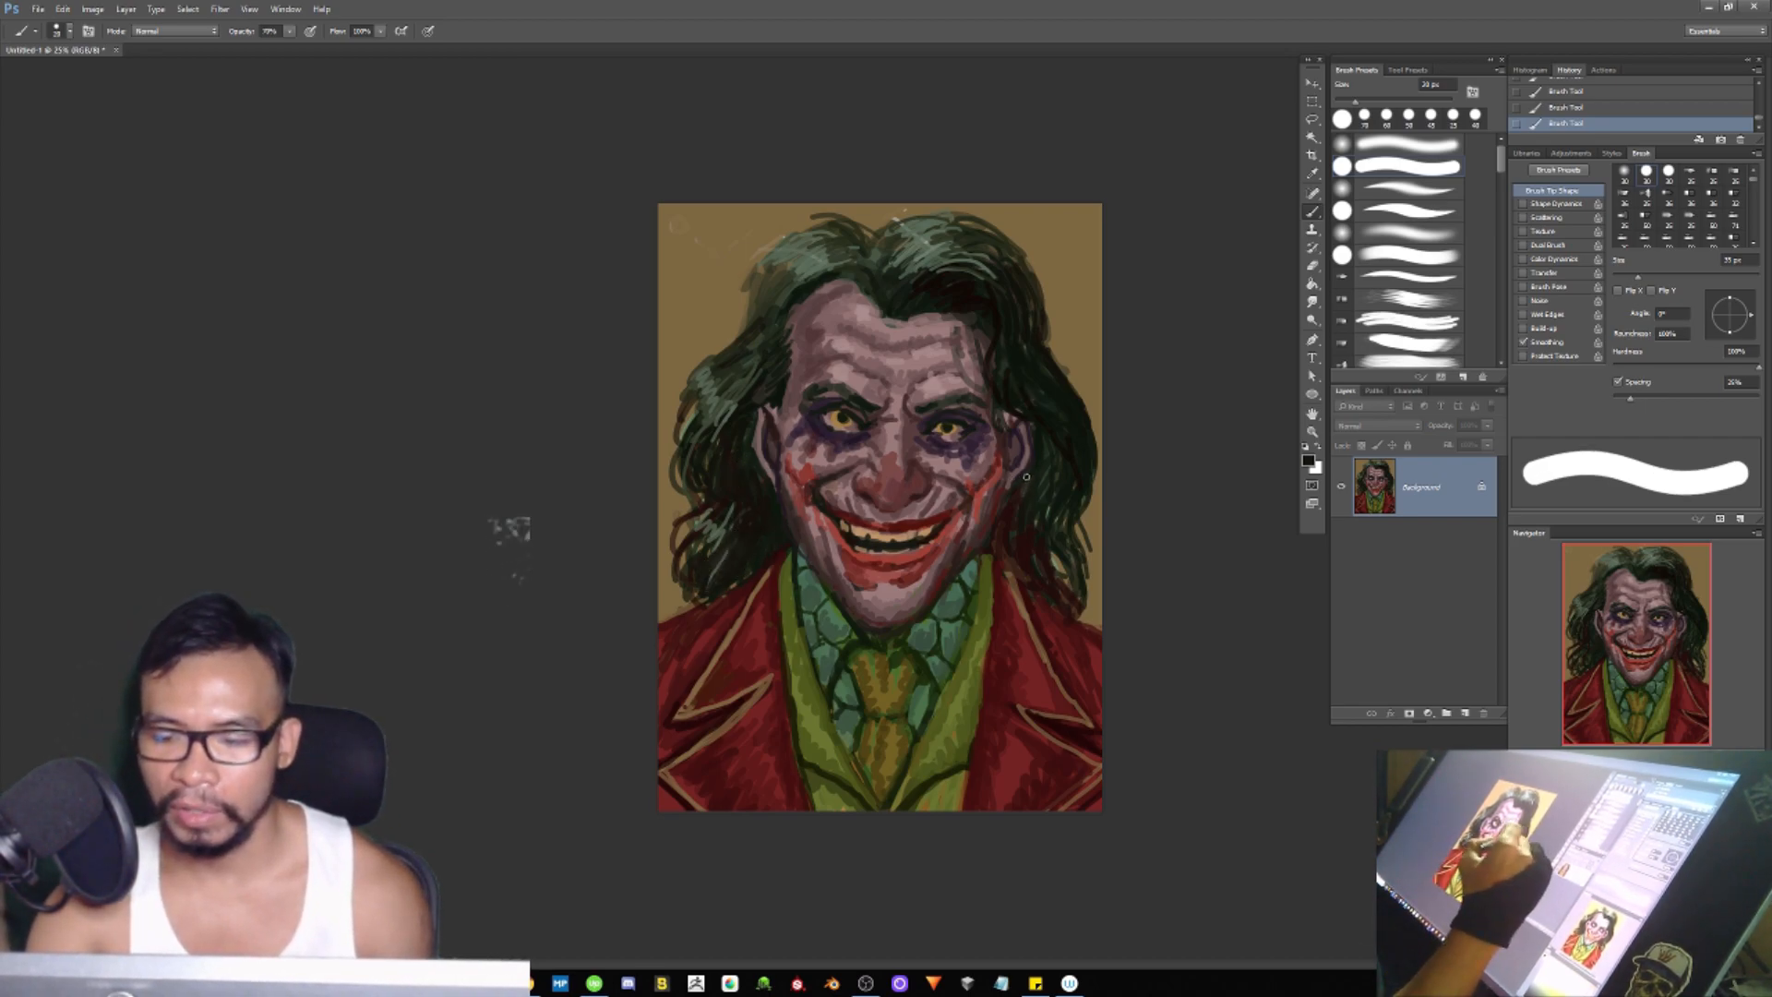
{"action": "key", "text": "bracketleft"}
{"action": "key", "text": "bracketleft"}
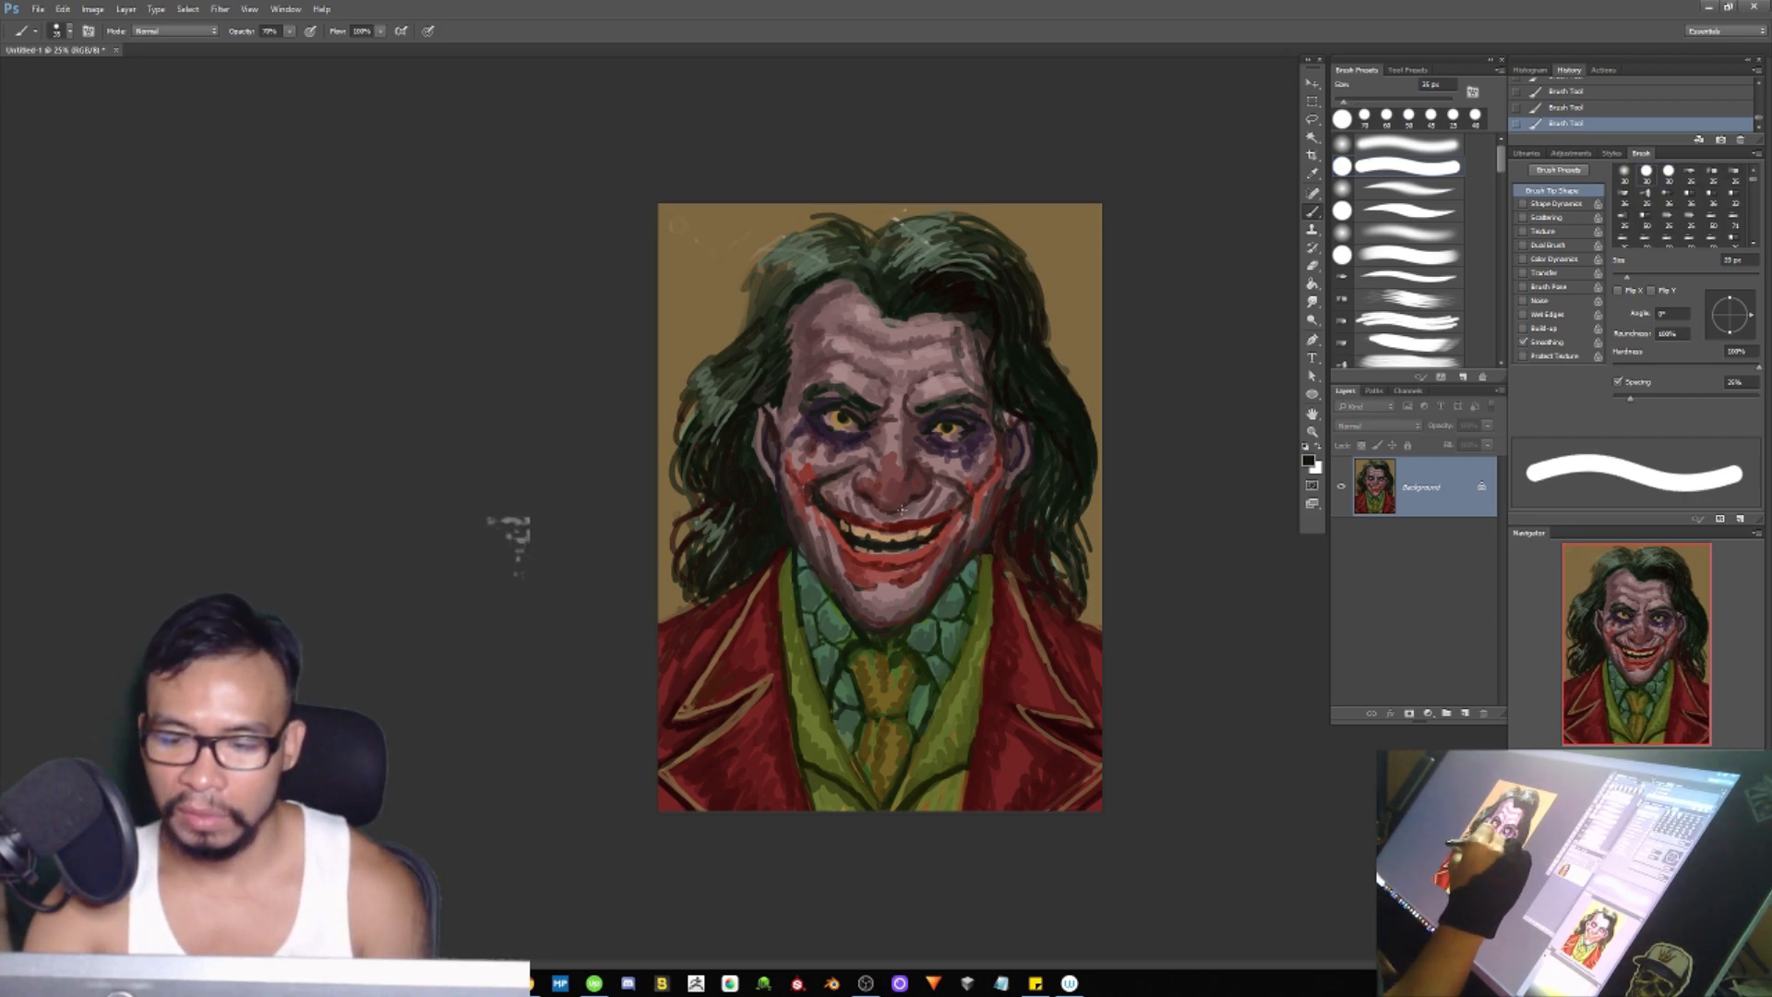
Step: Check the image's dimensions in inches and leave its size unchanged
{"action": "key", "text": "ctrl+alt+i"}
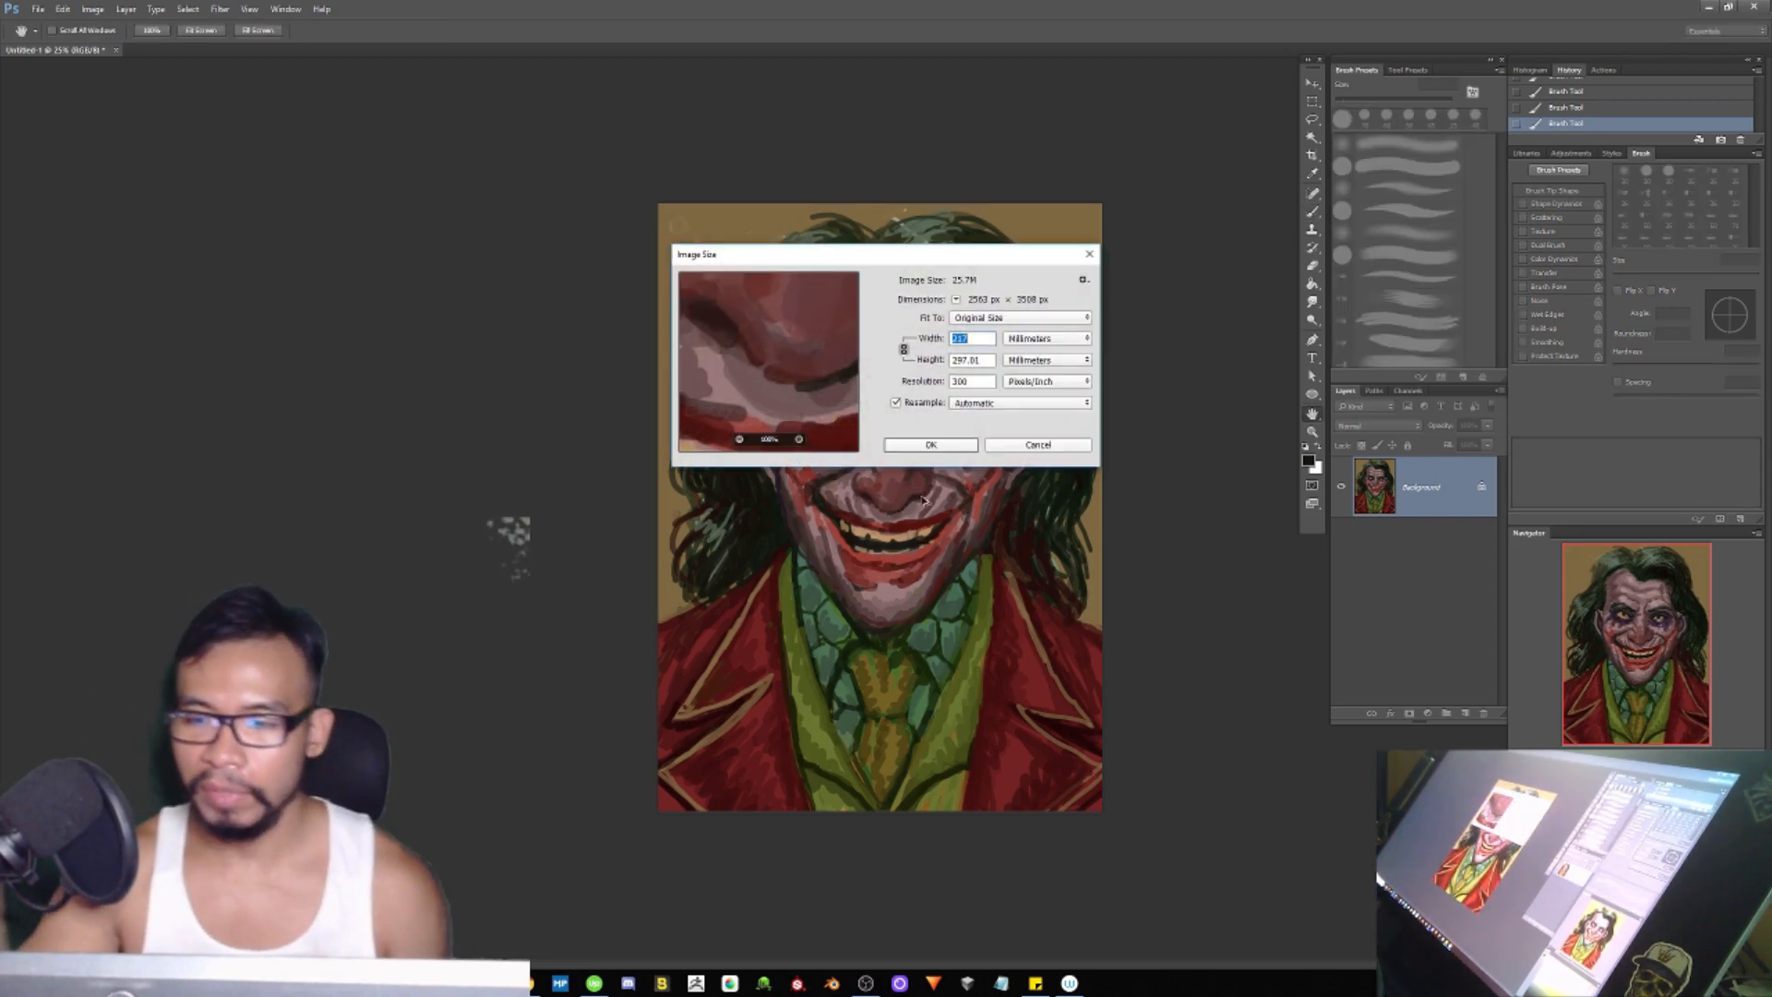
{"action": "left_click", "coordinate": [1047, 341]}
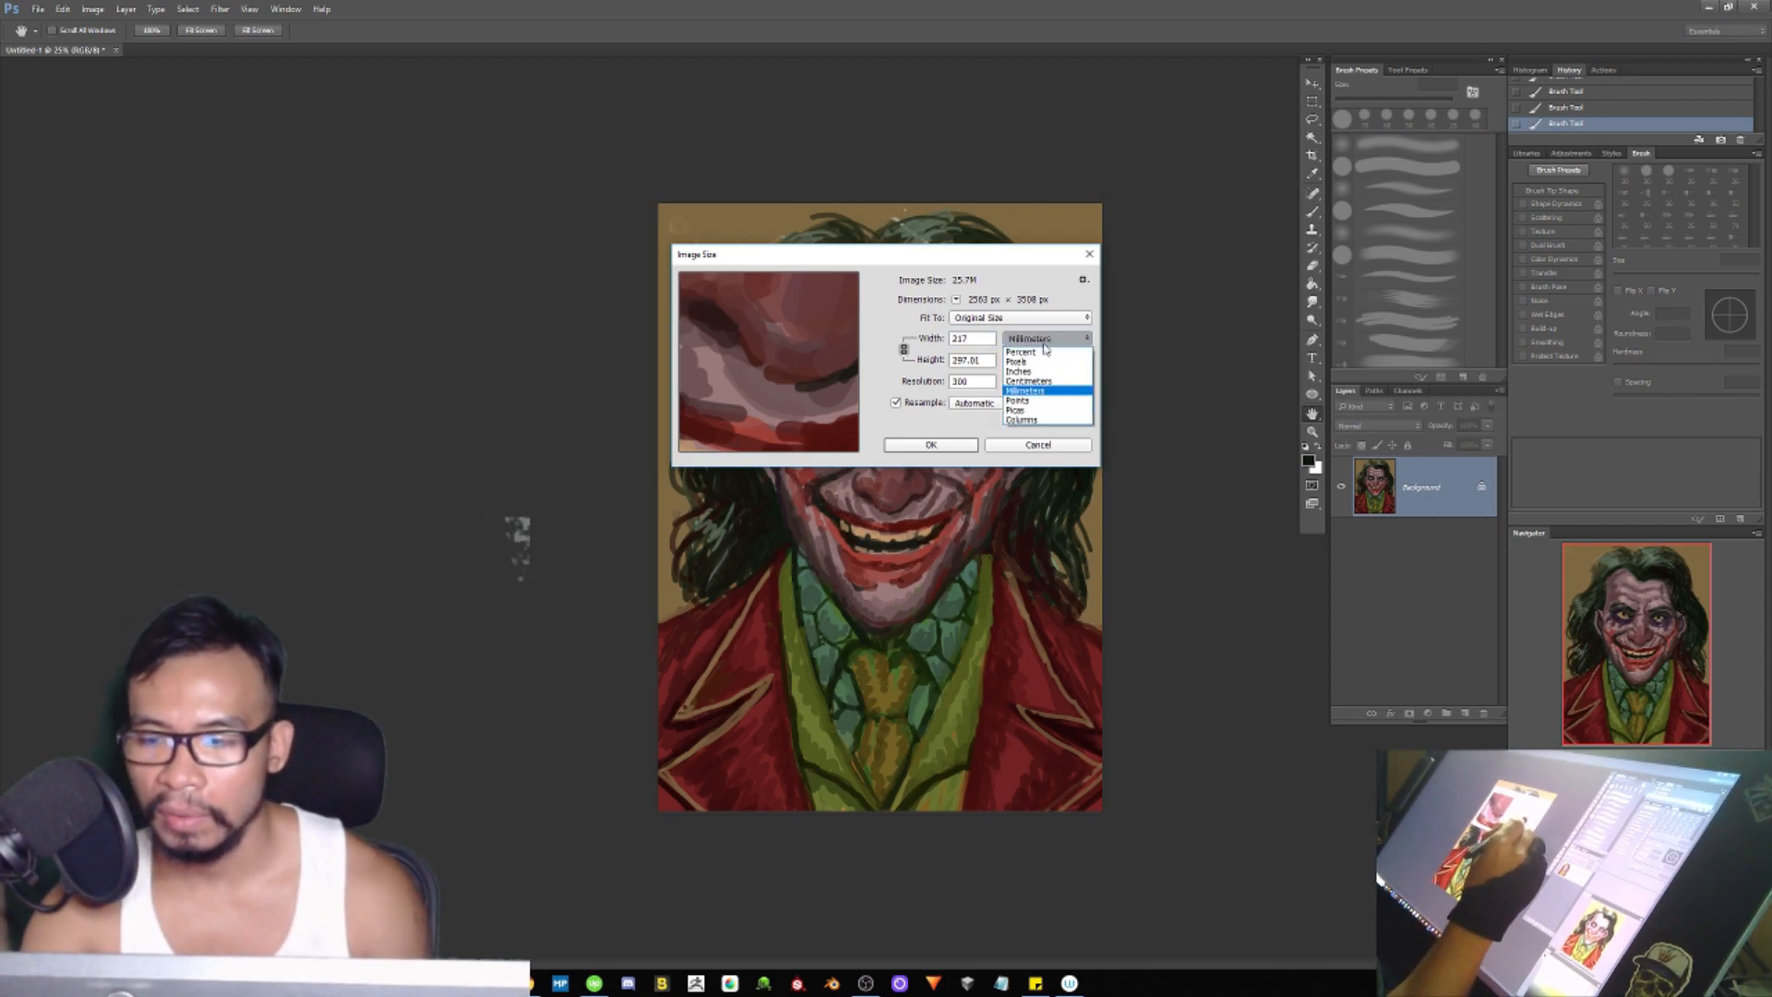
{"action": "left_click", "coordinate": [1034, 371]}
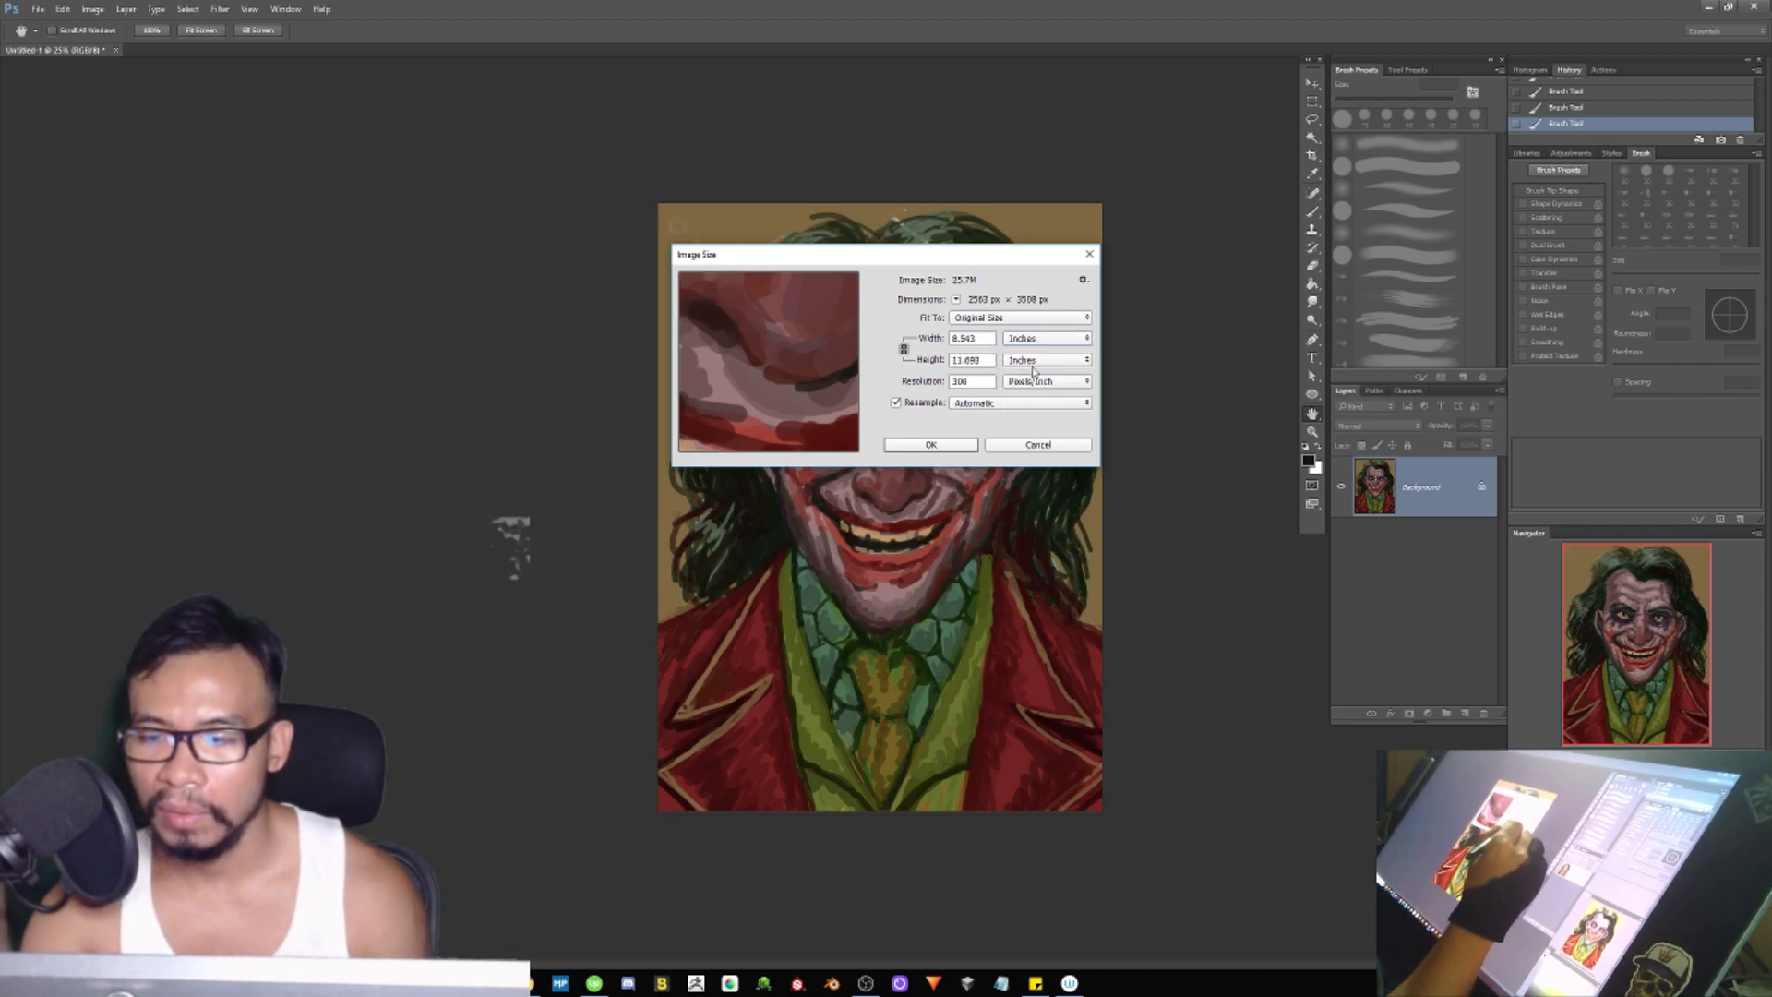
{"action": "left_click", "coordinate": [1038, 446]}
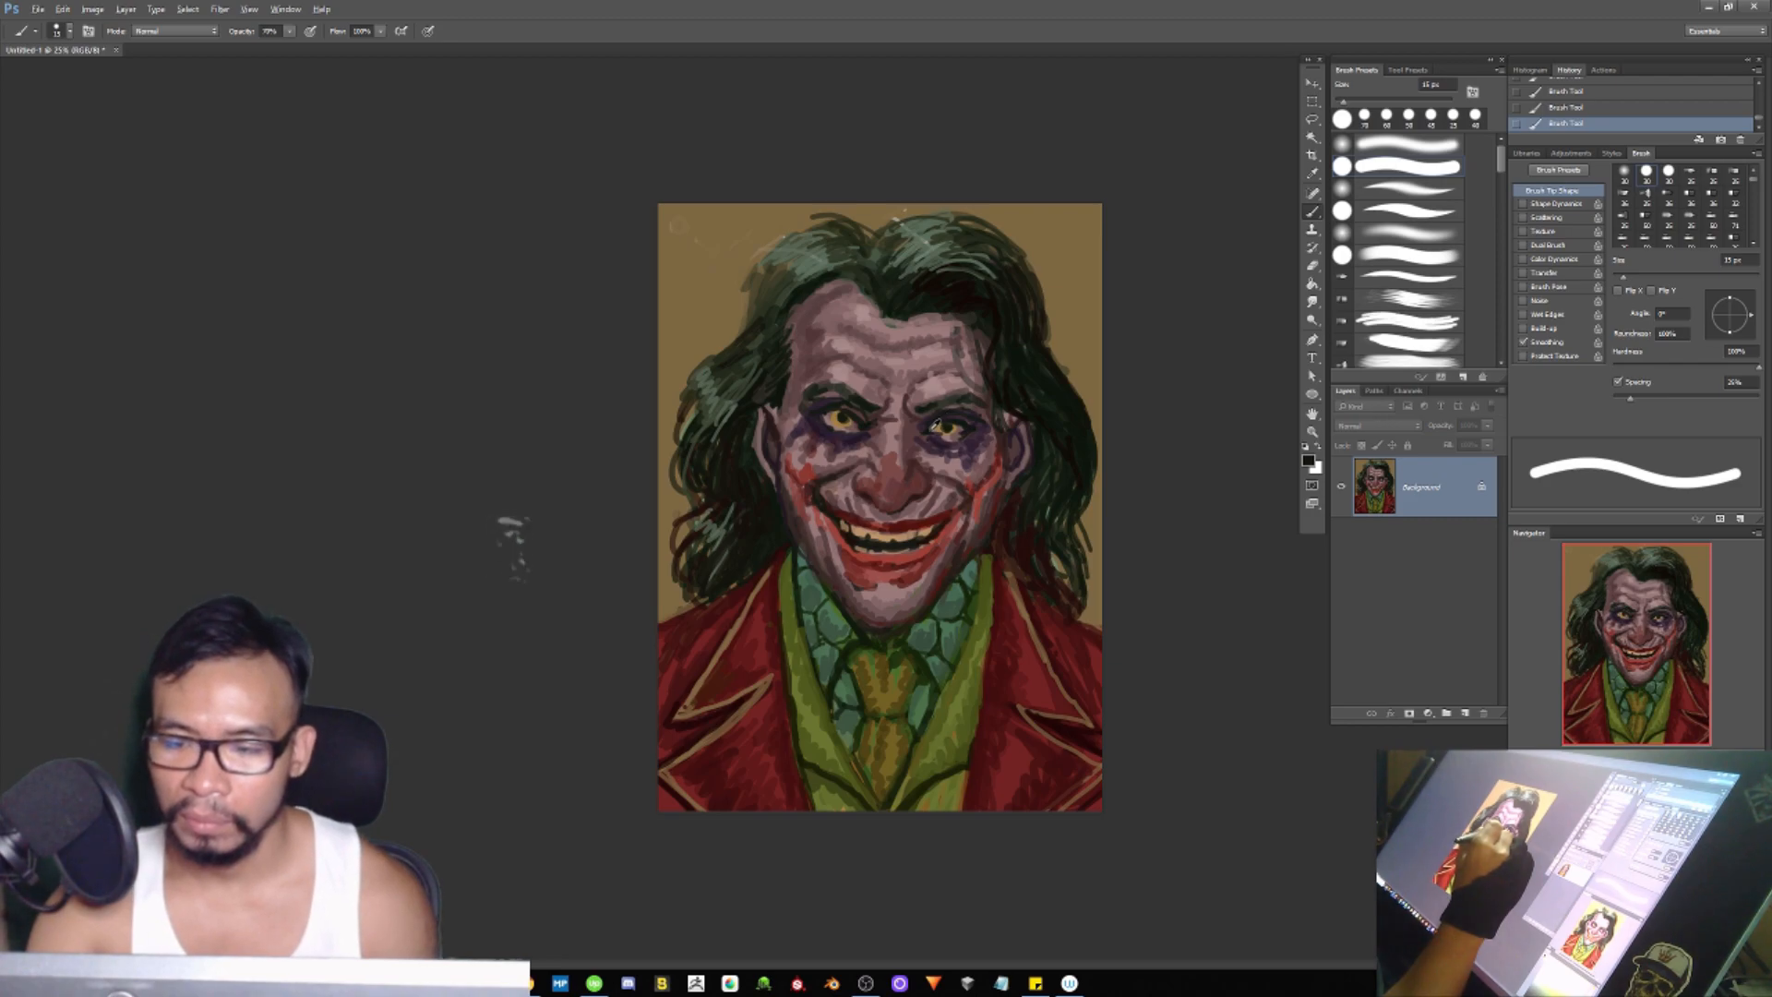
Step: Touch up the brow and forehead shading with dark accents and sampled skin tones, varying the brush size
{"action": "key", "text": "]"}
{"action": "key", "text": "]"}
{"action": "key", "text": "]"}
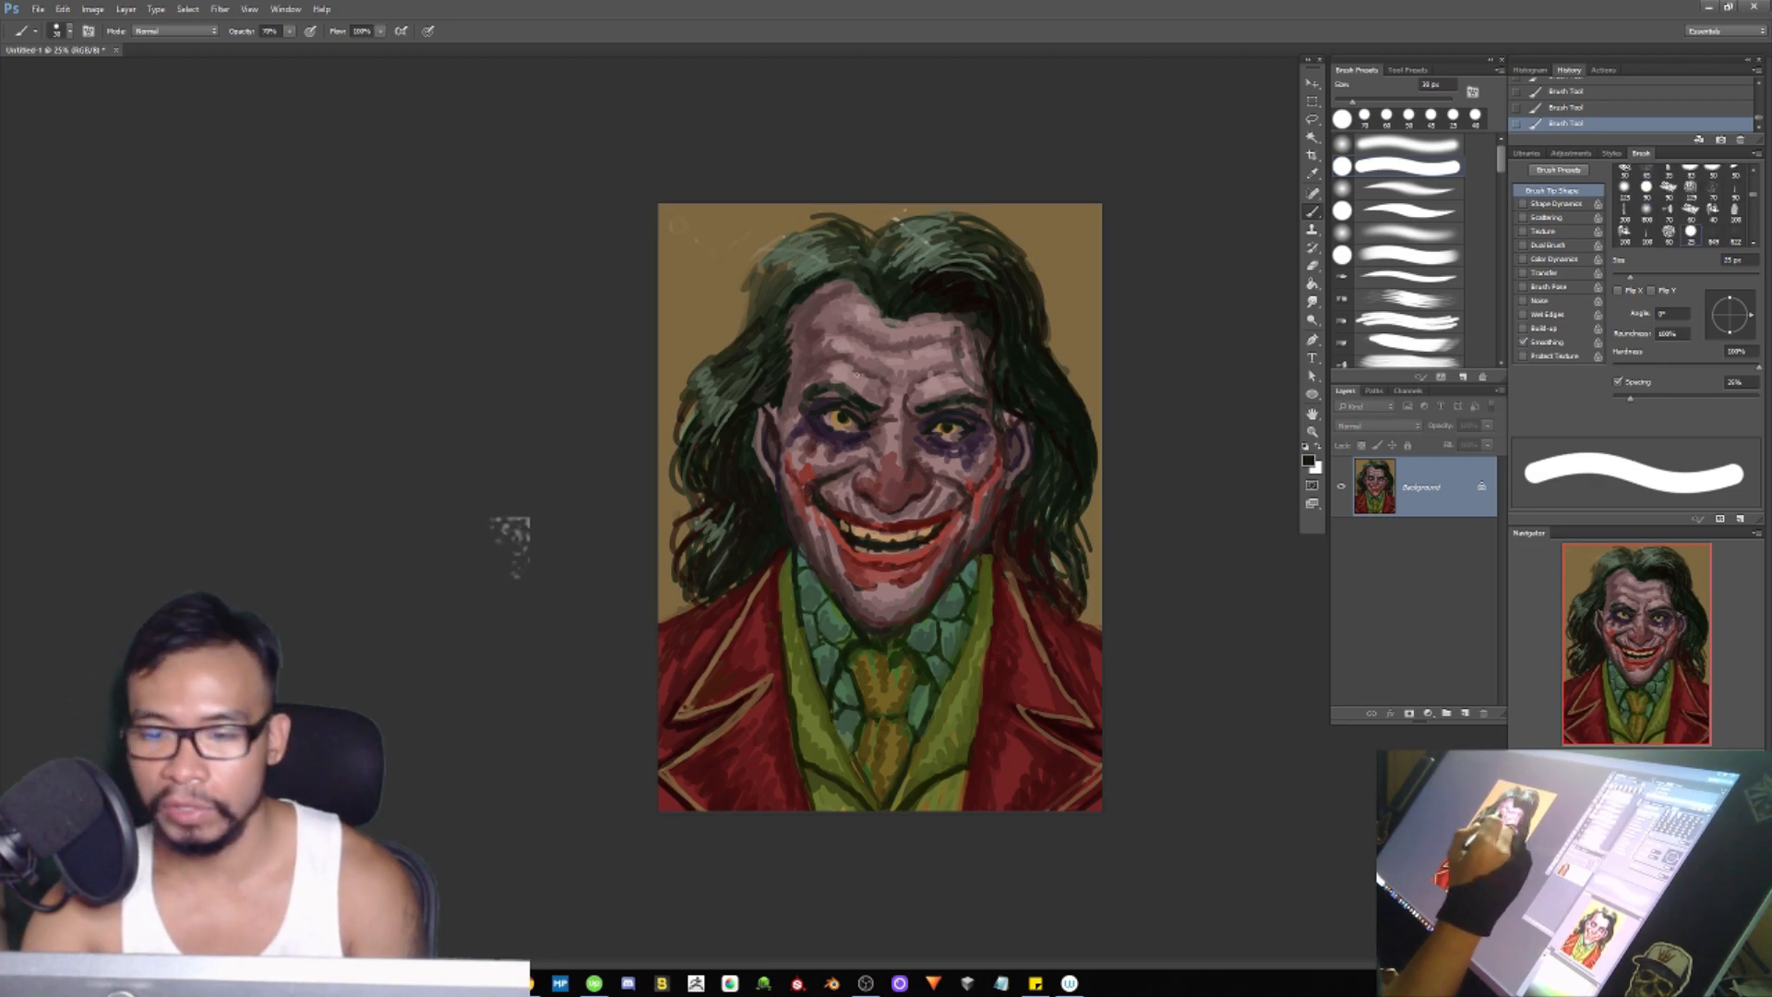
{"action": "key", "text": "bracketleft"}
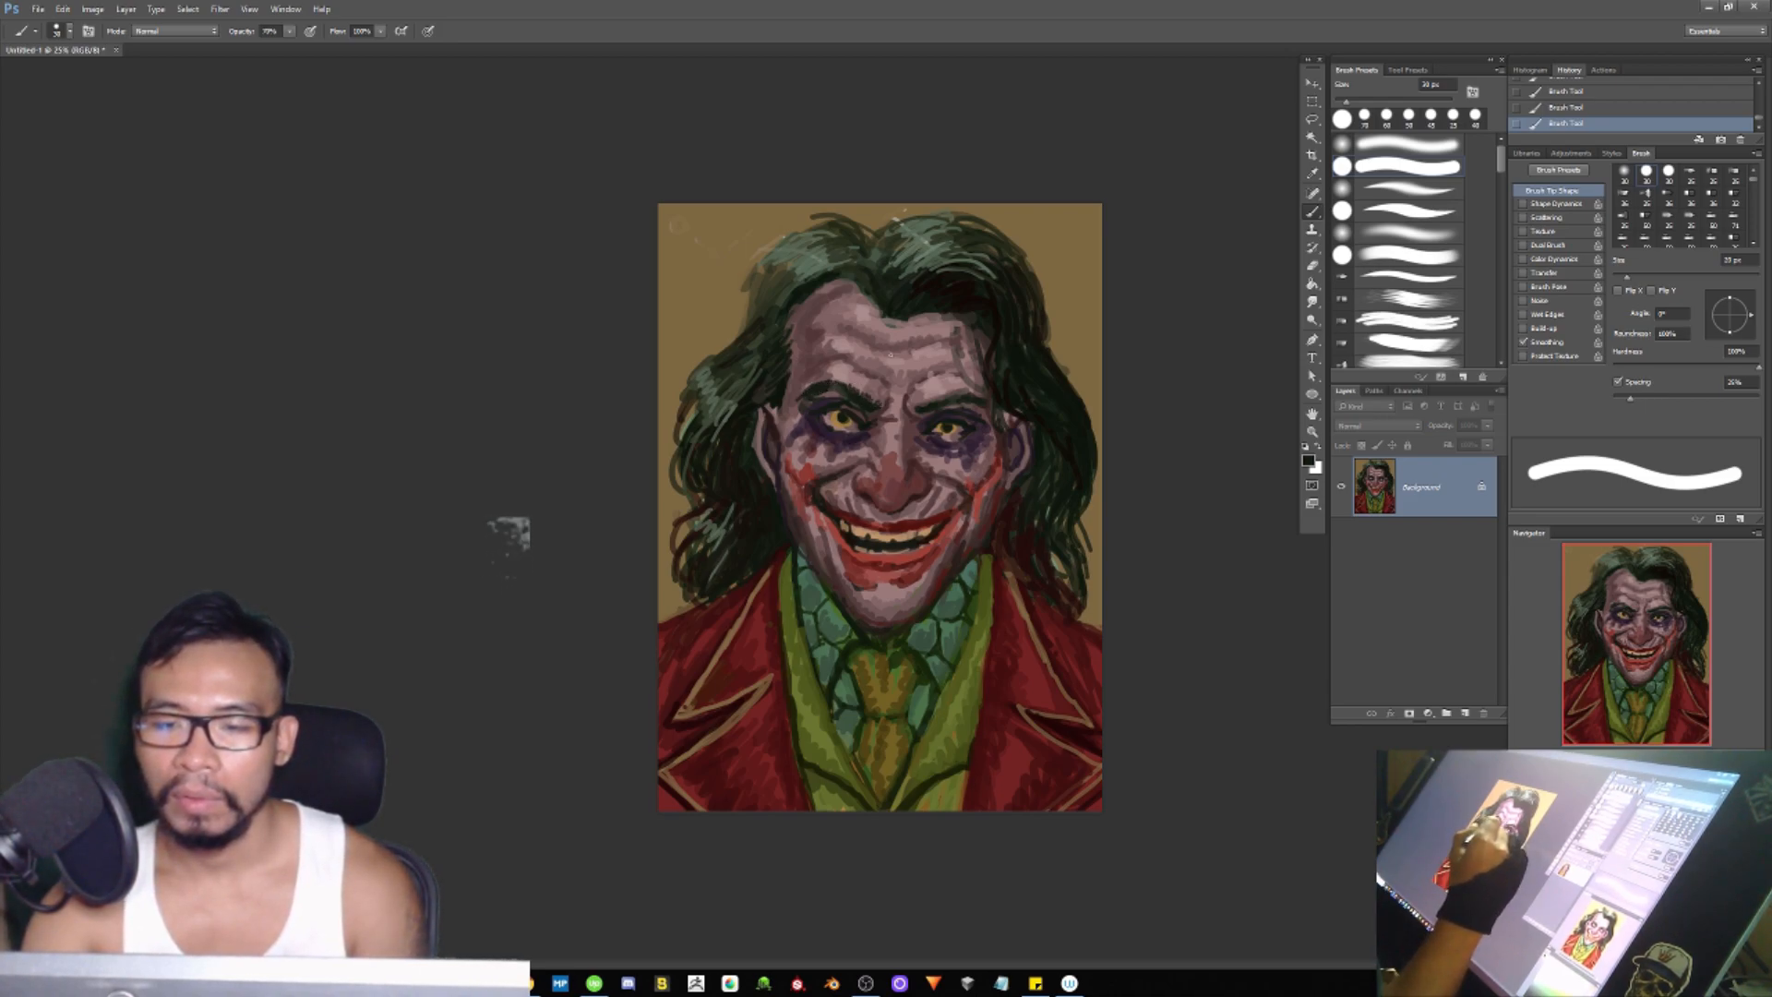
{"action": "key", "text": "bracketleft"}
{"action": "key", "text": "bracketleft"}
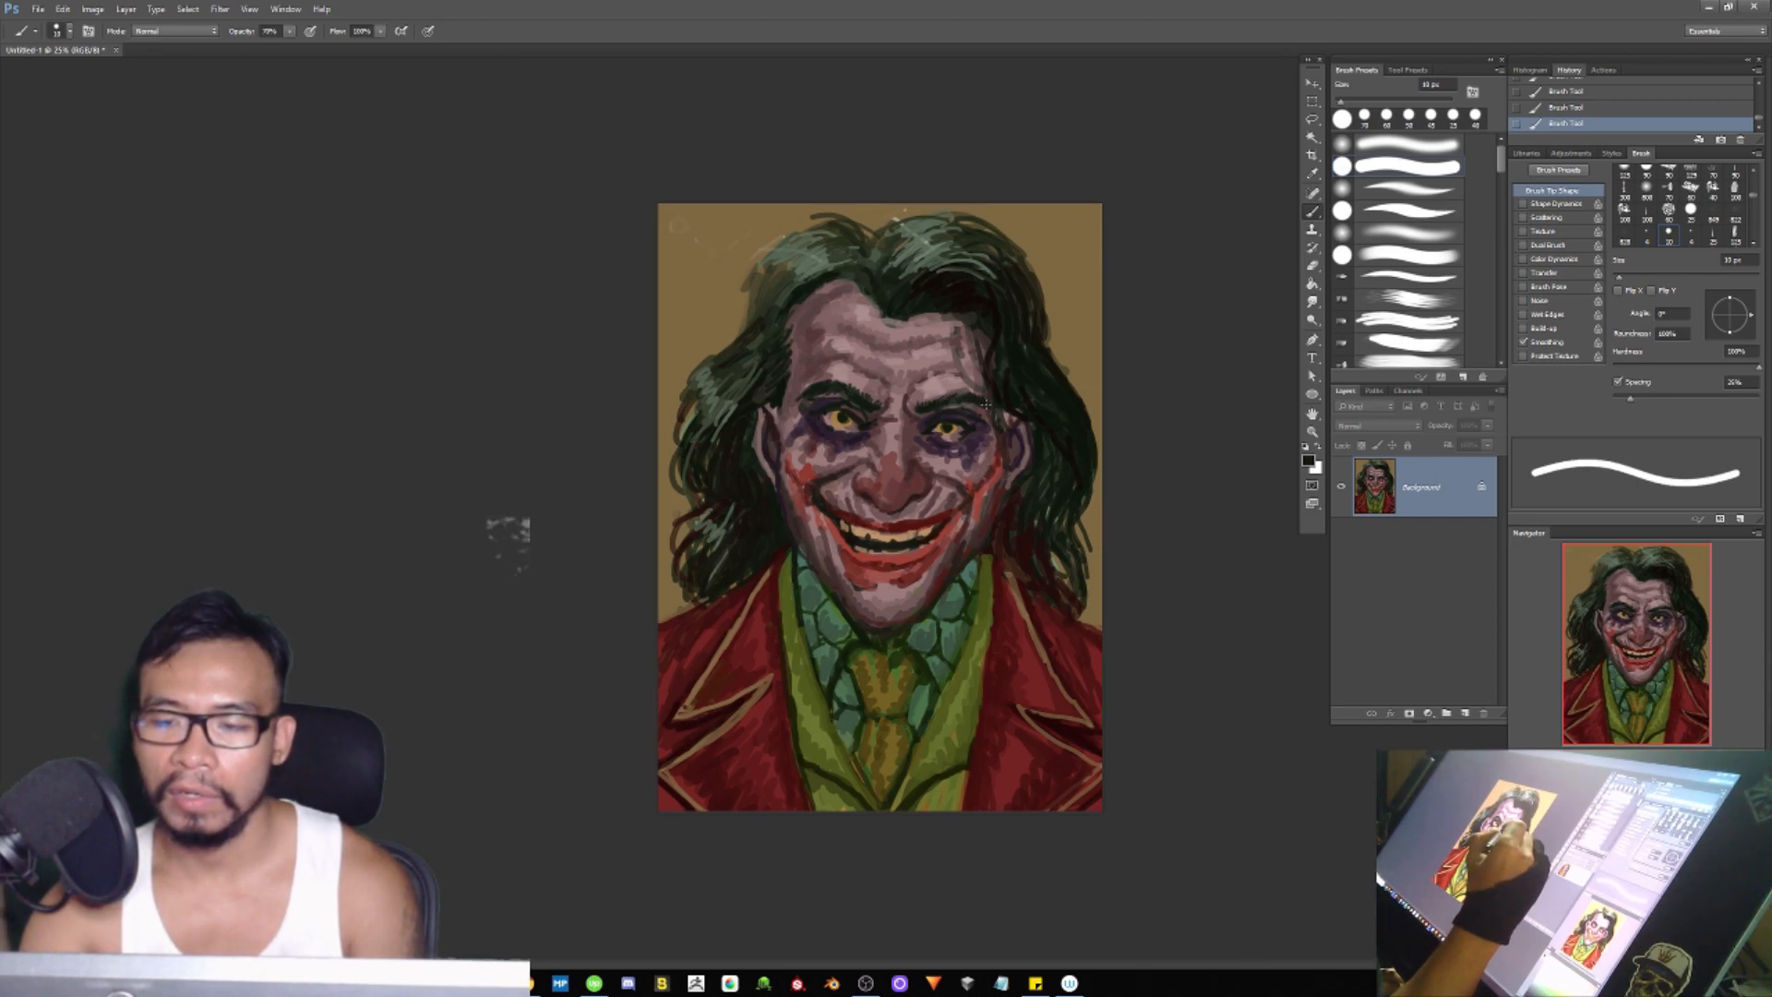
{"action": "left_click", "coordinate": [955, 344], "text": "alt"}
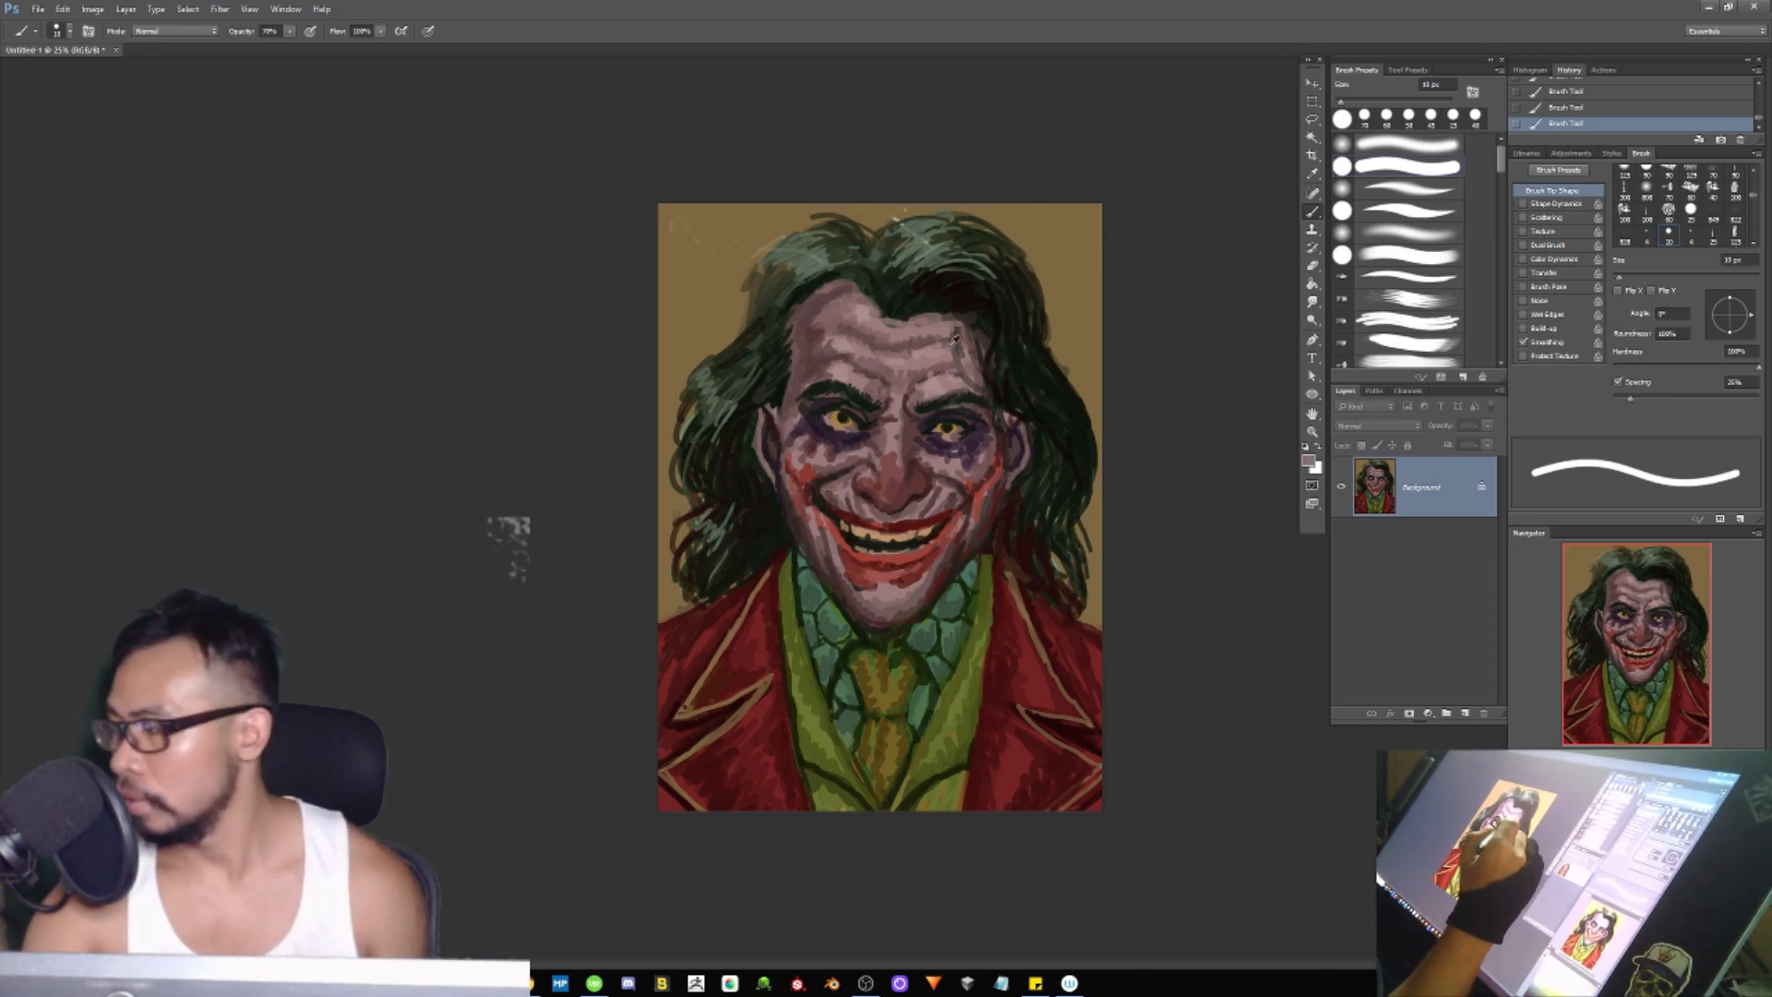
{"action": "left_click", "coordinate": [835, 378], "text": "alt"}
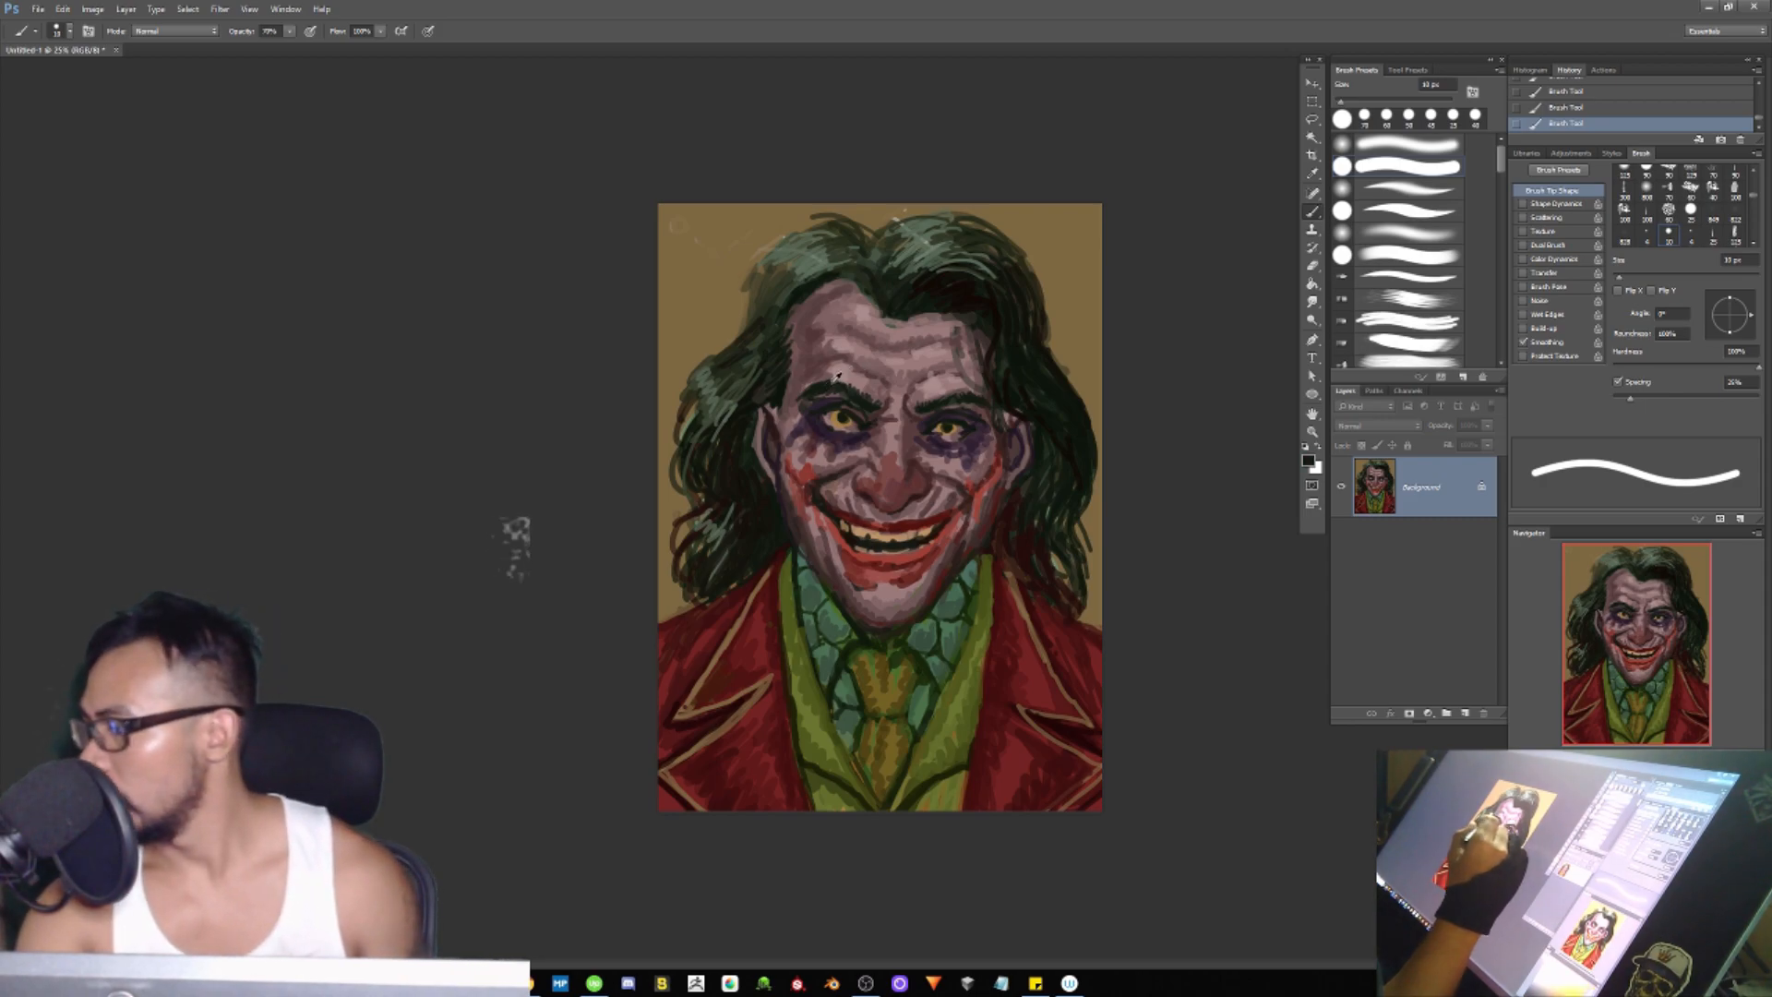
{"action": "left_click", "coordinate": [821, 362], "text": "alt"}
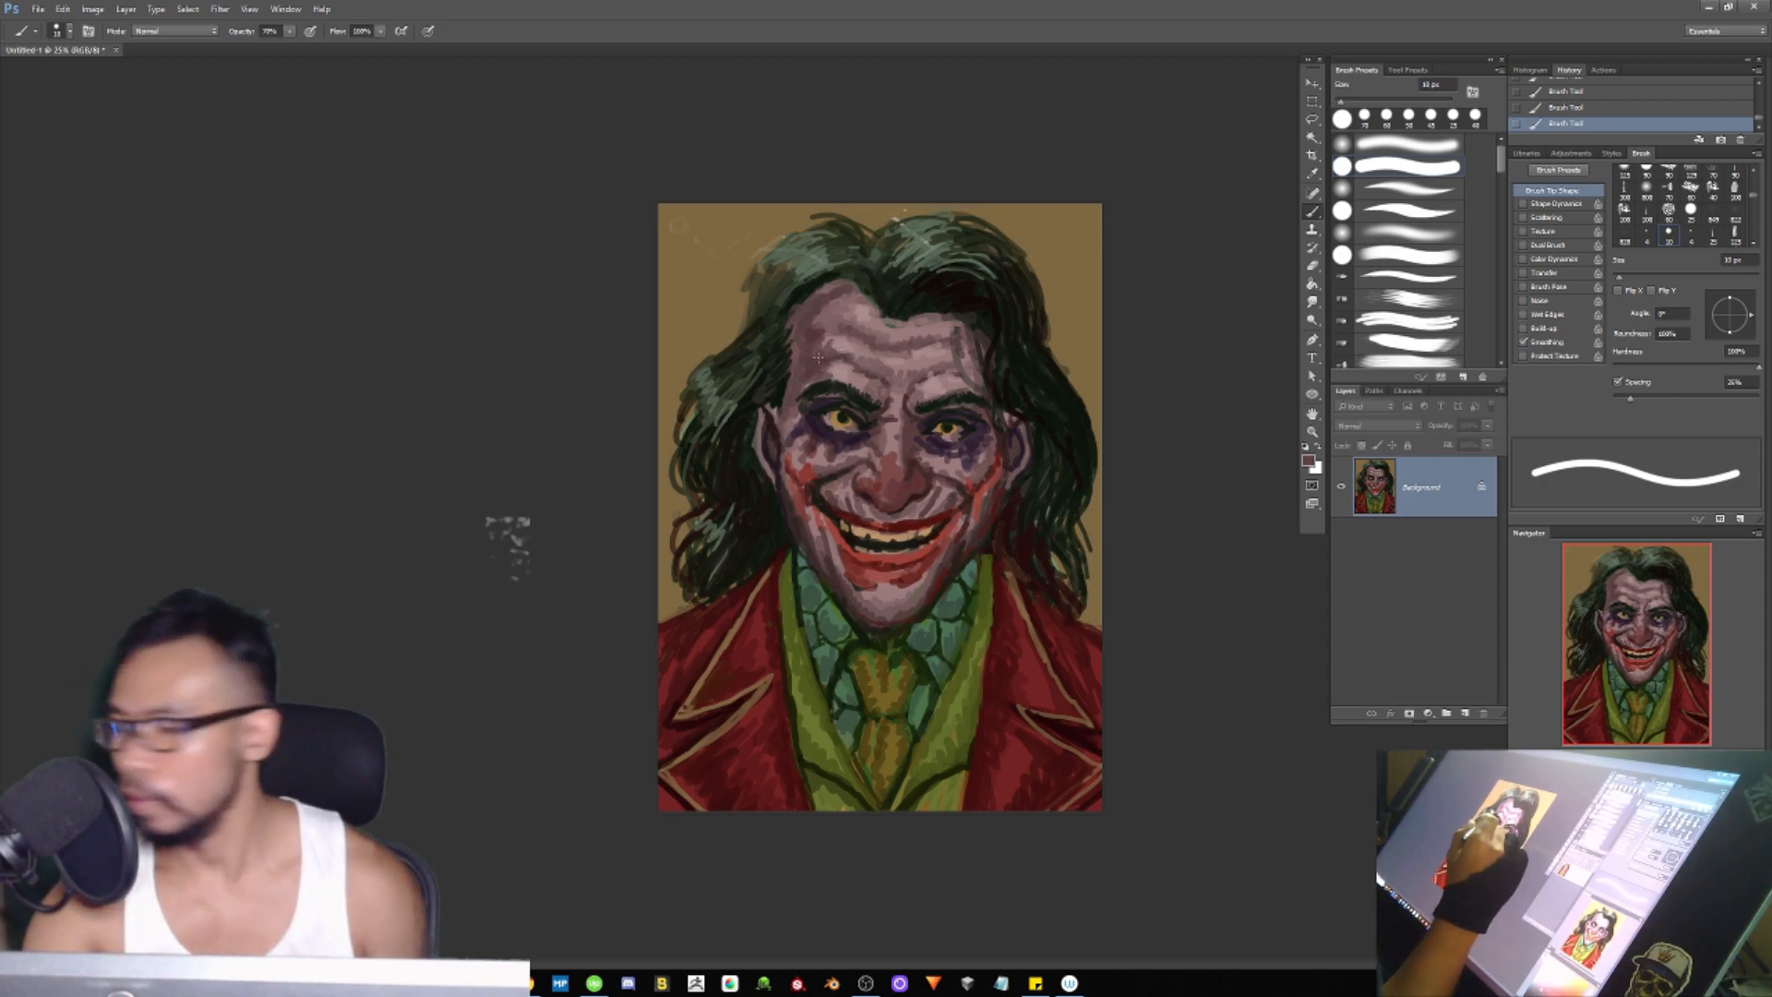
{"action": "key", "text": "bracketright"}
{"action": "key", "text": "bracketright"}
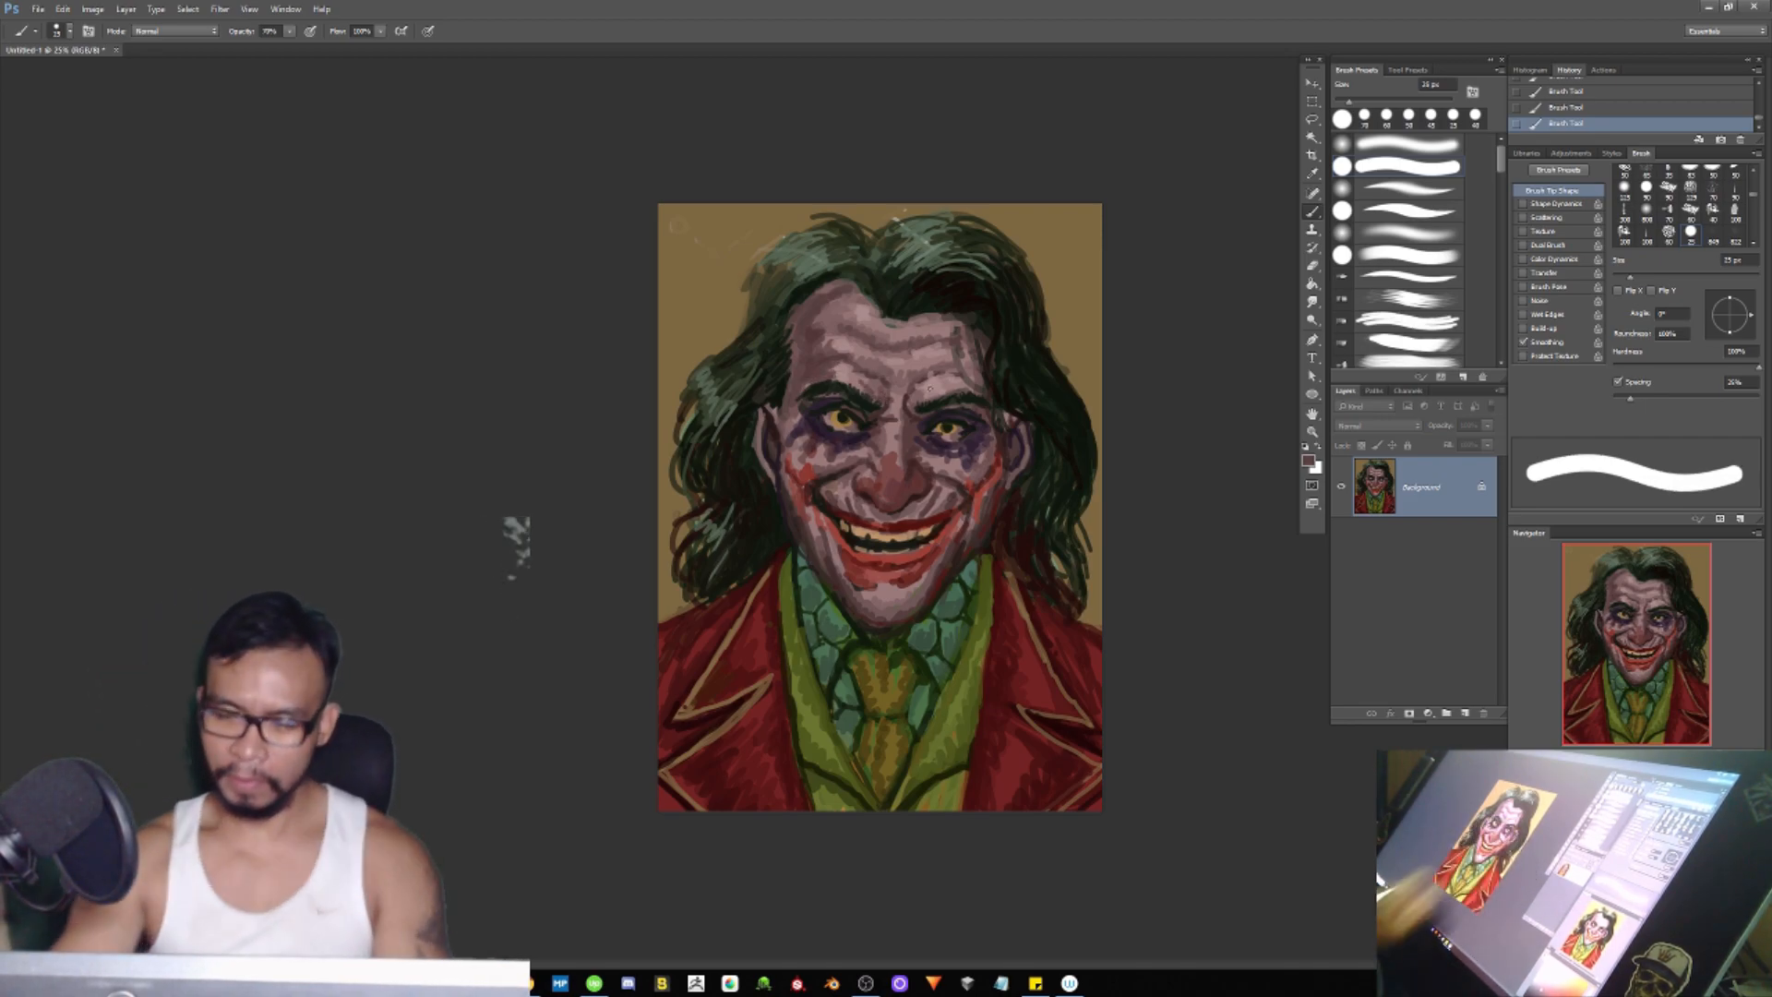
Step: Shade the chin below the lower lip with a sampled muted red, and darken its underside with a sampled shadow tone
{"action": "left_click", "coordinate": [902, 576], "text": "alt"}
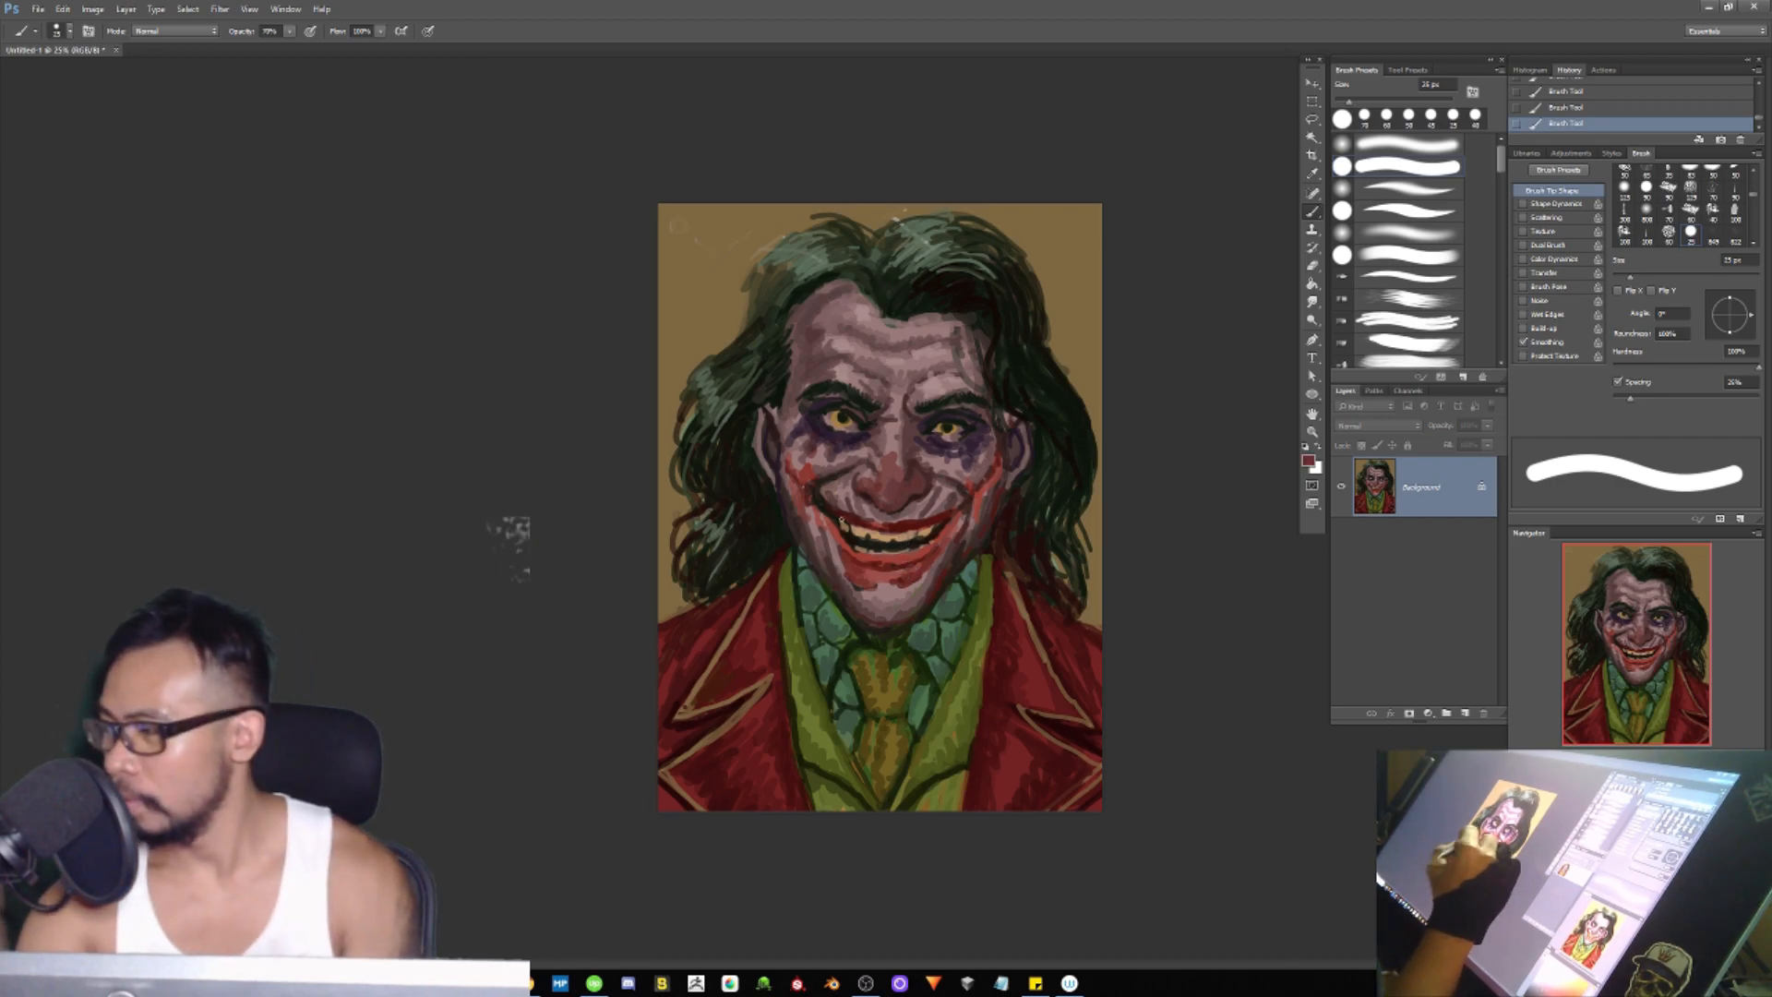
{"action": "key", "text": "bracketright"}
{"action": "key", "text": "bracketright"}
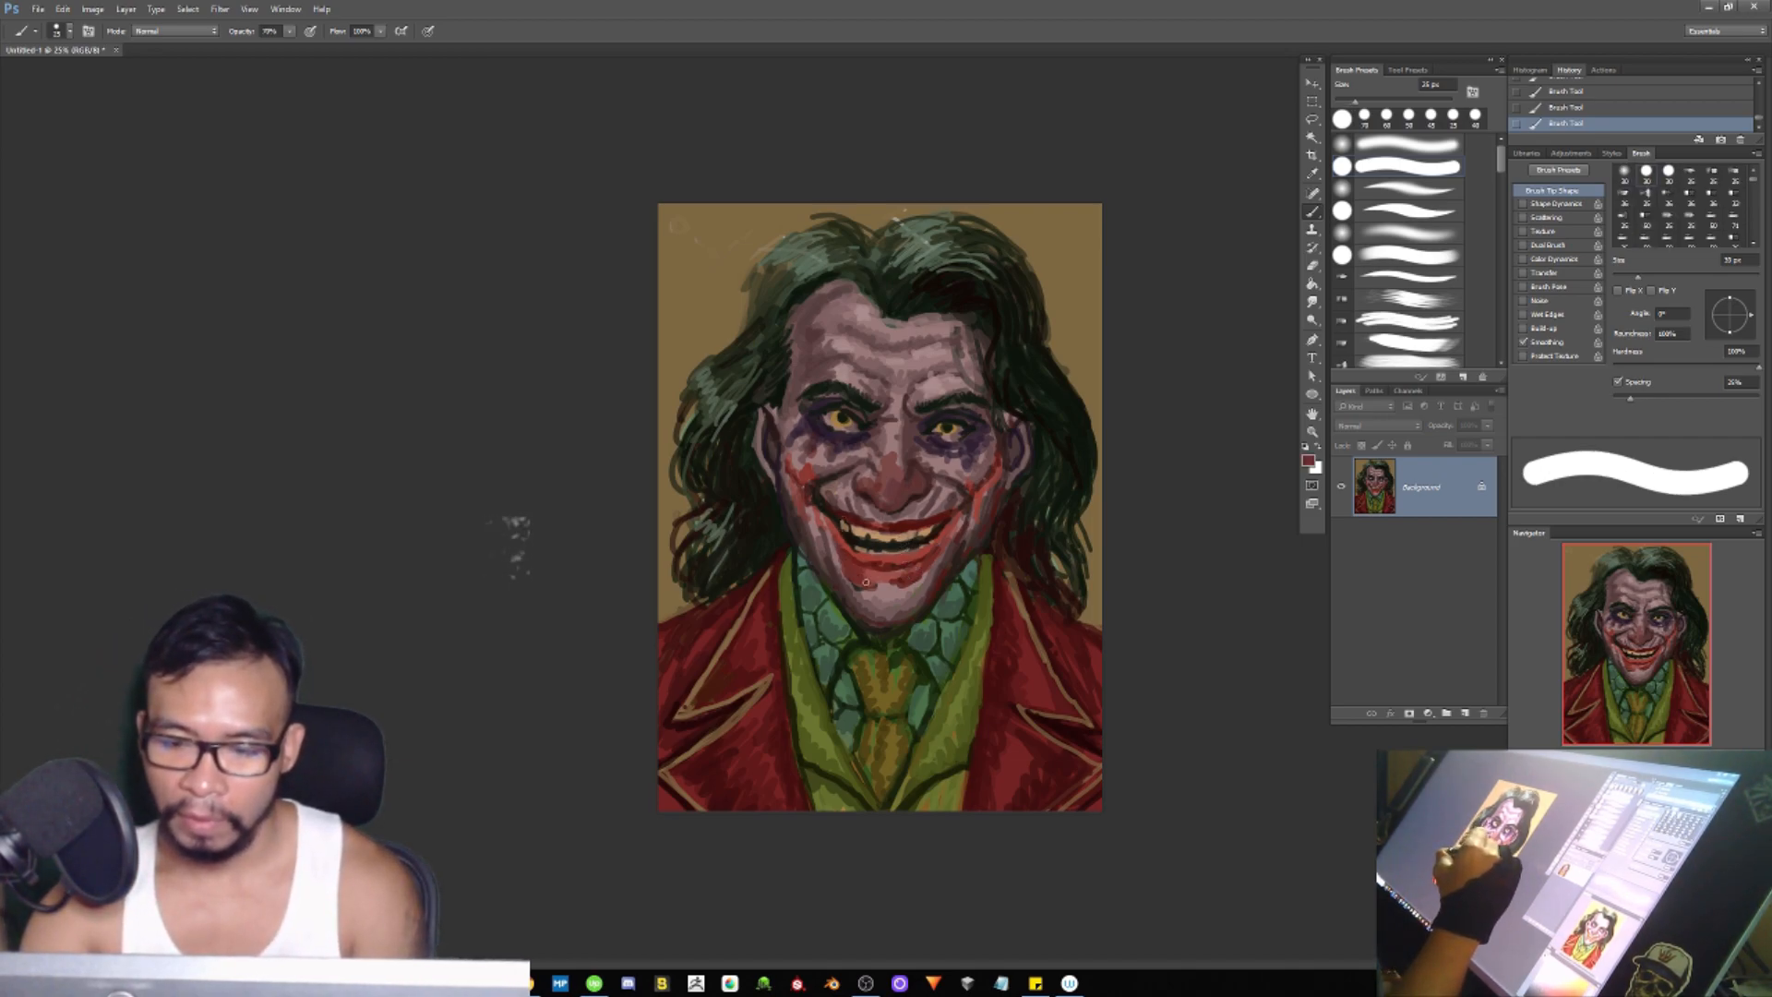
{"action": "key", "text": "bracketleft"}
{"action": "key", "text": "bracketleft"}
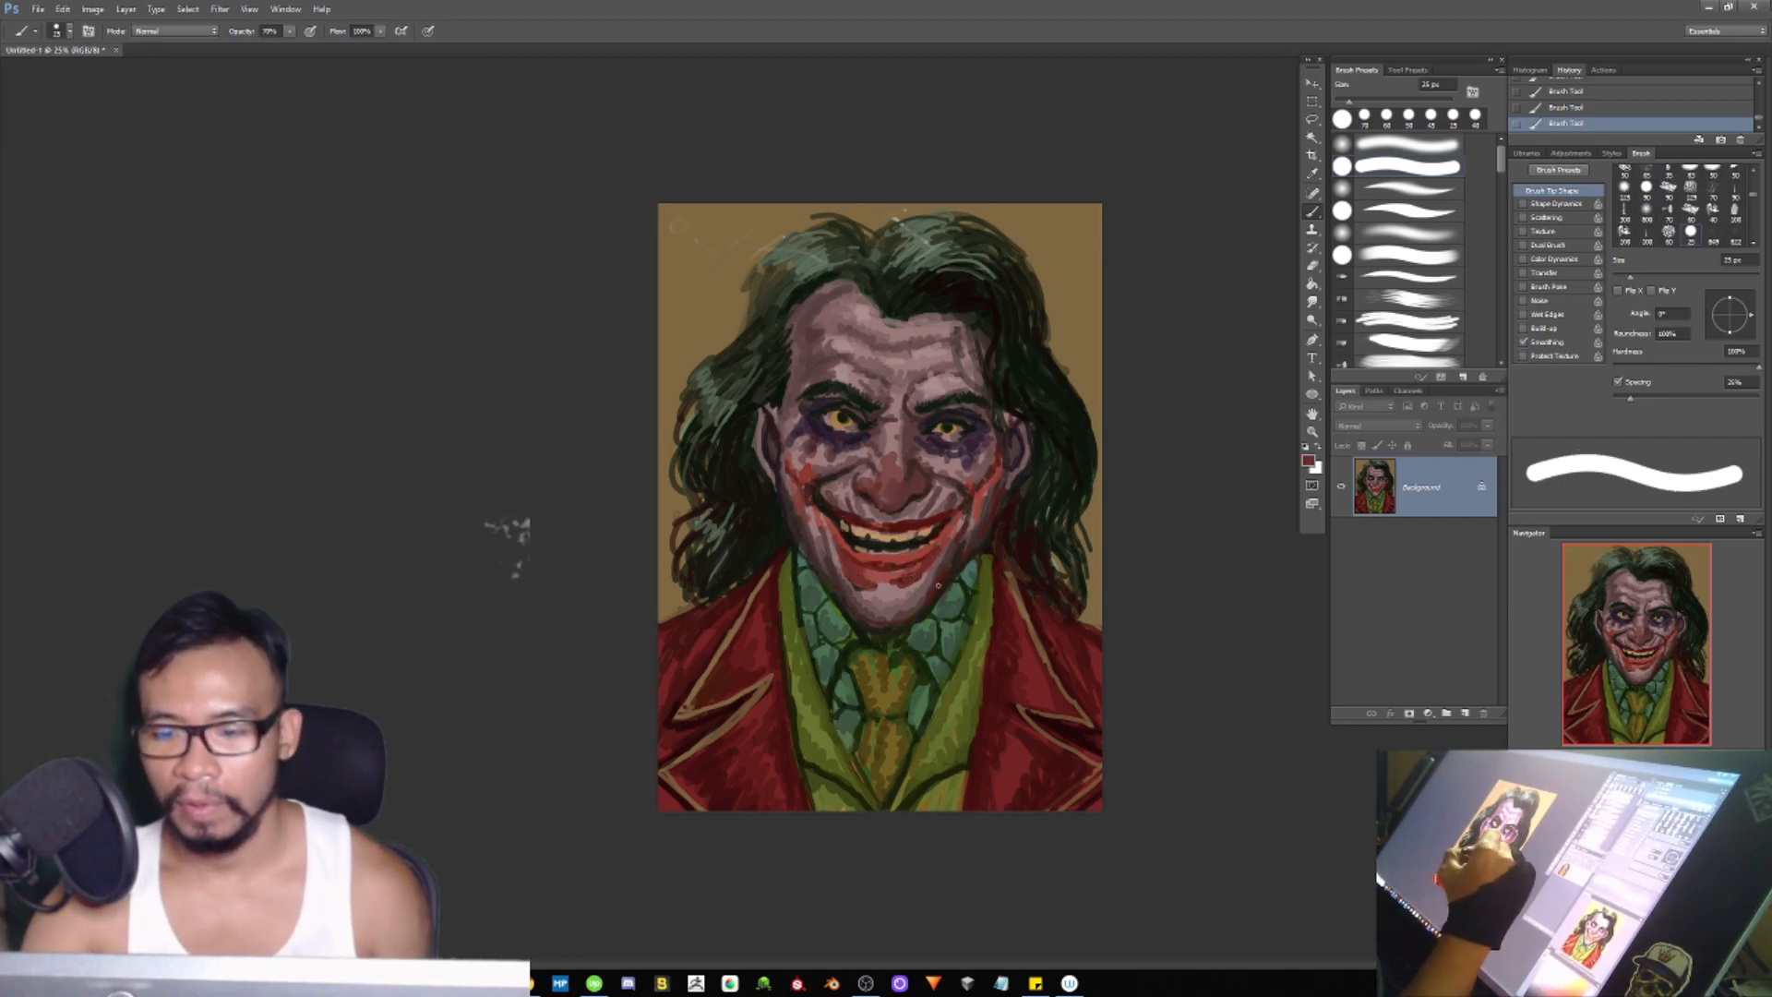
{"action": "left_click", "coordinate": [909, 623], "text": "alt"}
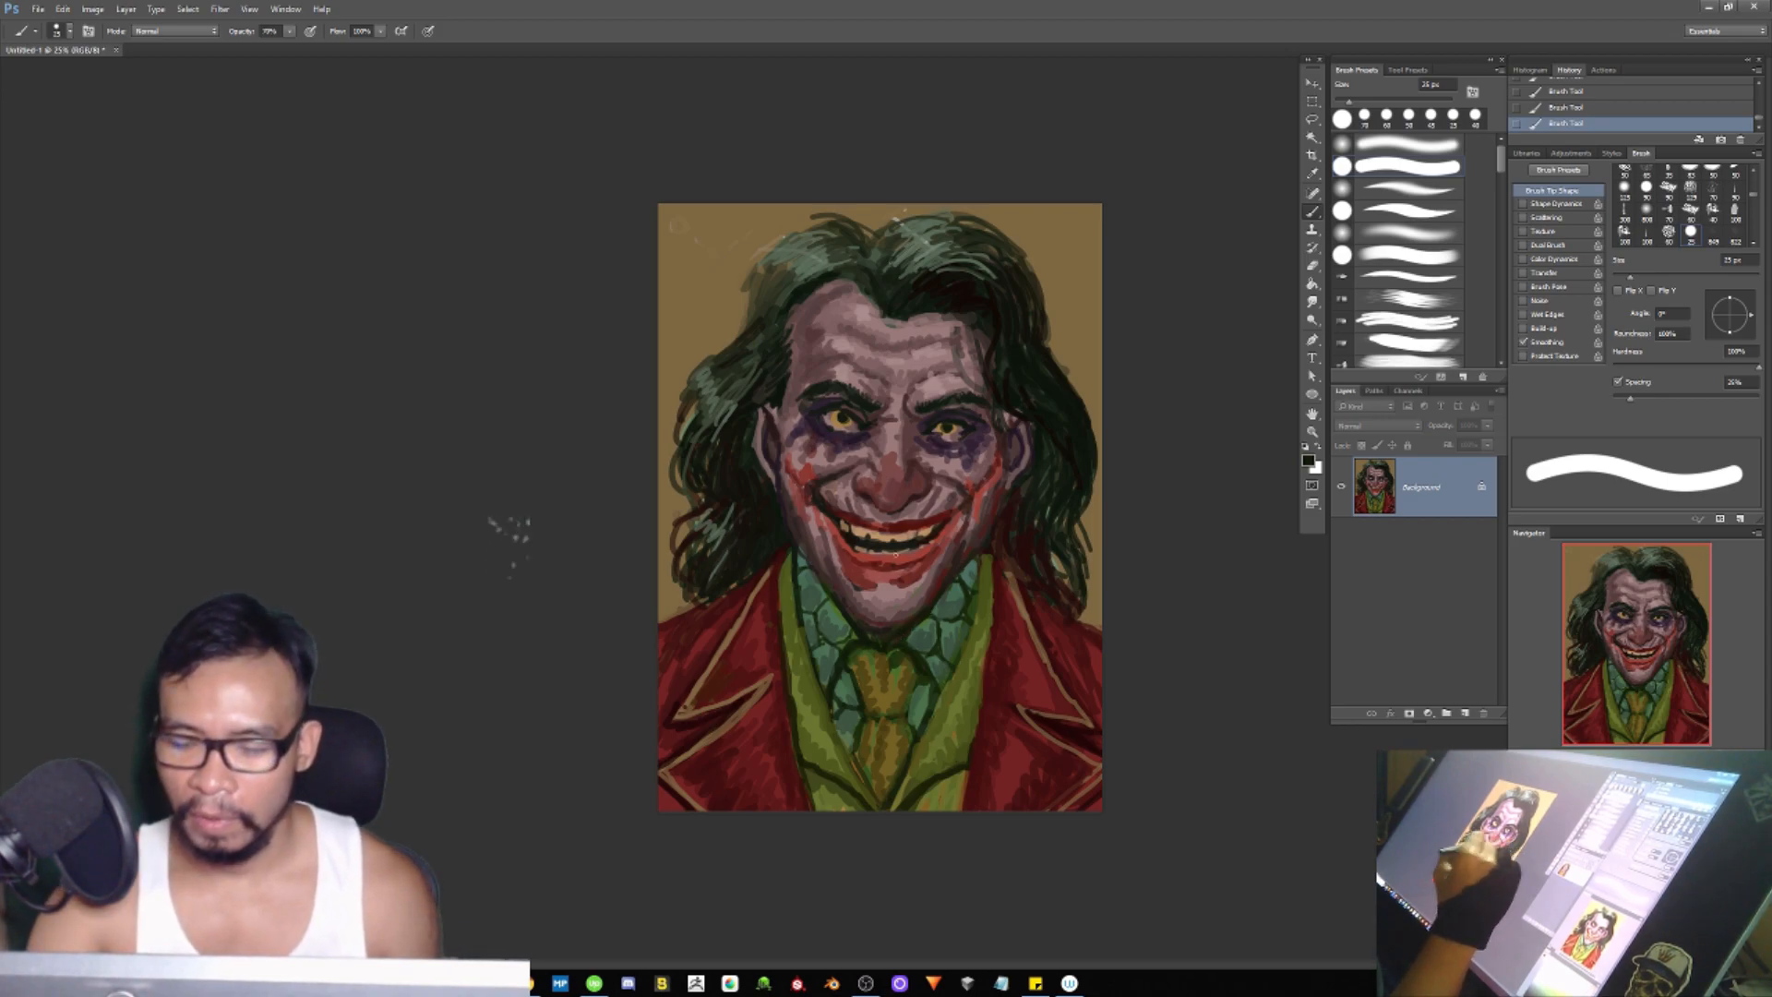
Step: Strengthen the red of both lips with bright and dark red tones sampled around the mouth
{"action": "left_click", "coordinate": [912, 567], "text": "alt"}
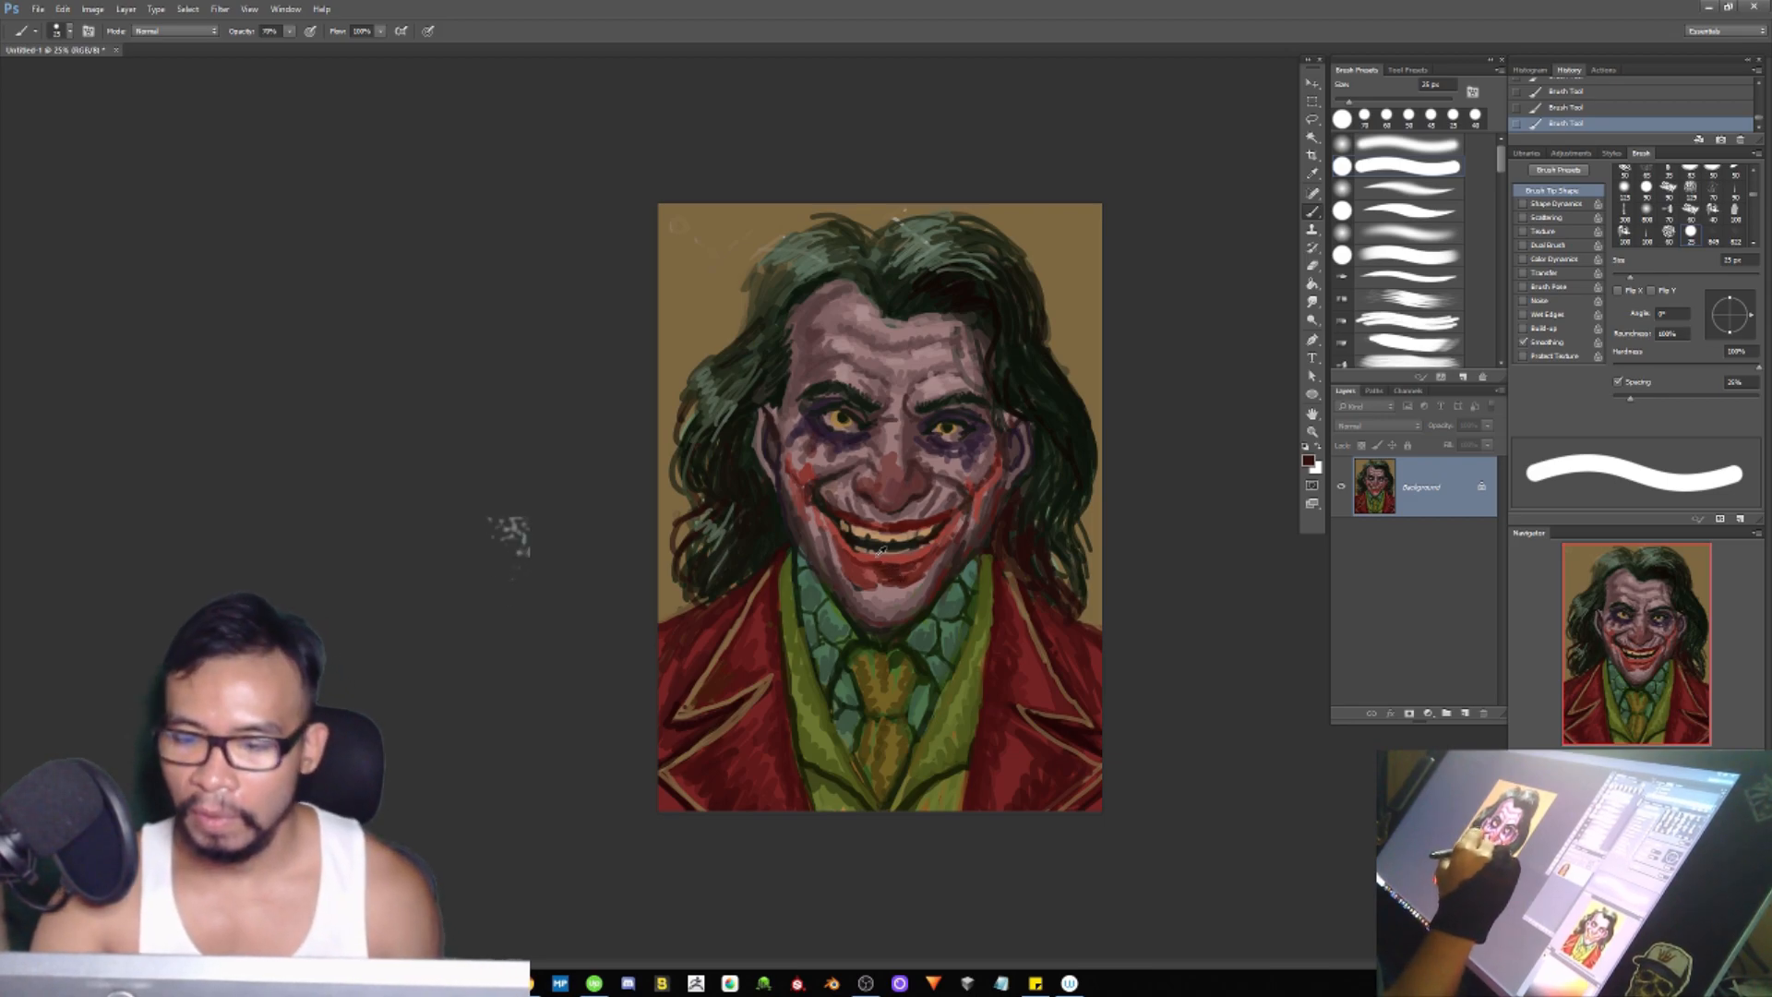
{"action": "left_click", "coordinate": [892, 496], "text": "alt"}
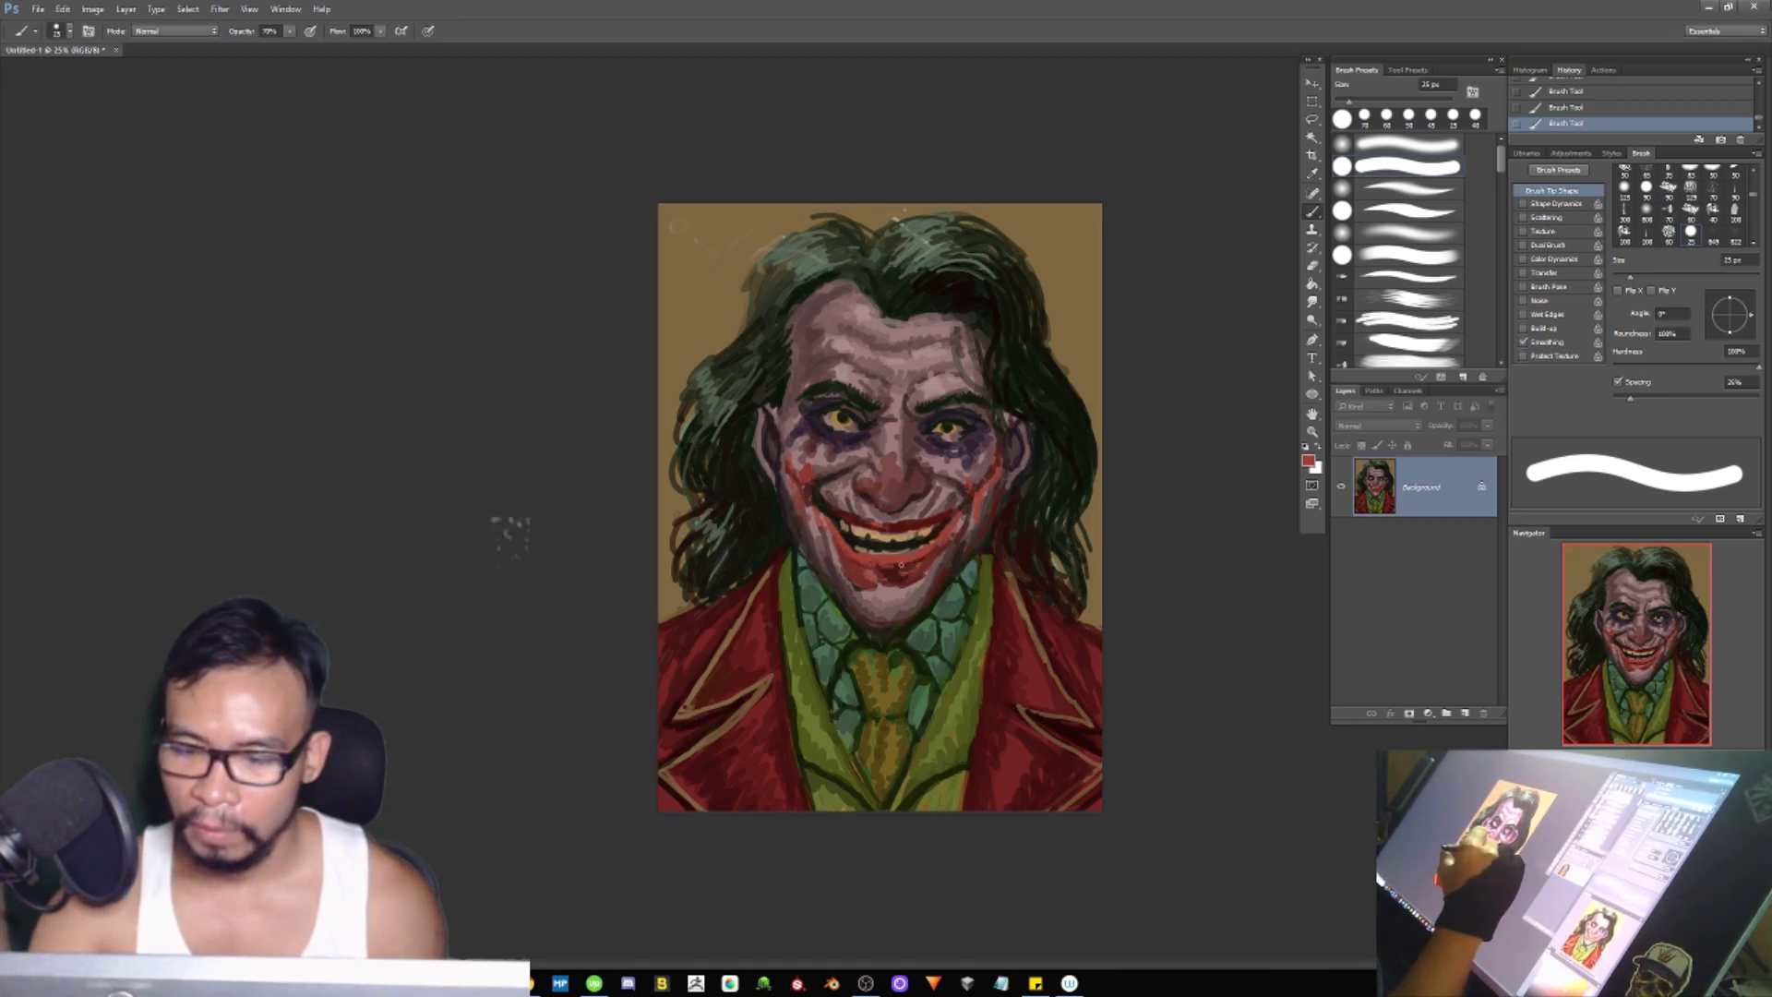
{"action": "left_click", "coordinate": [941, 513], "text": "alt"}
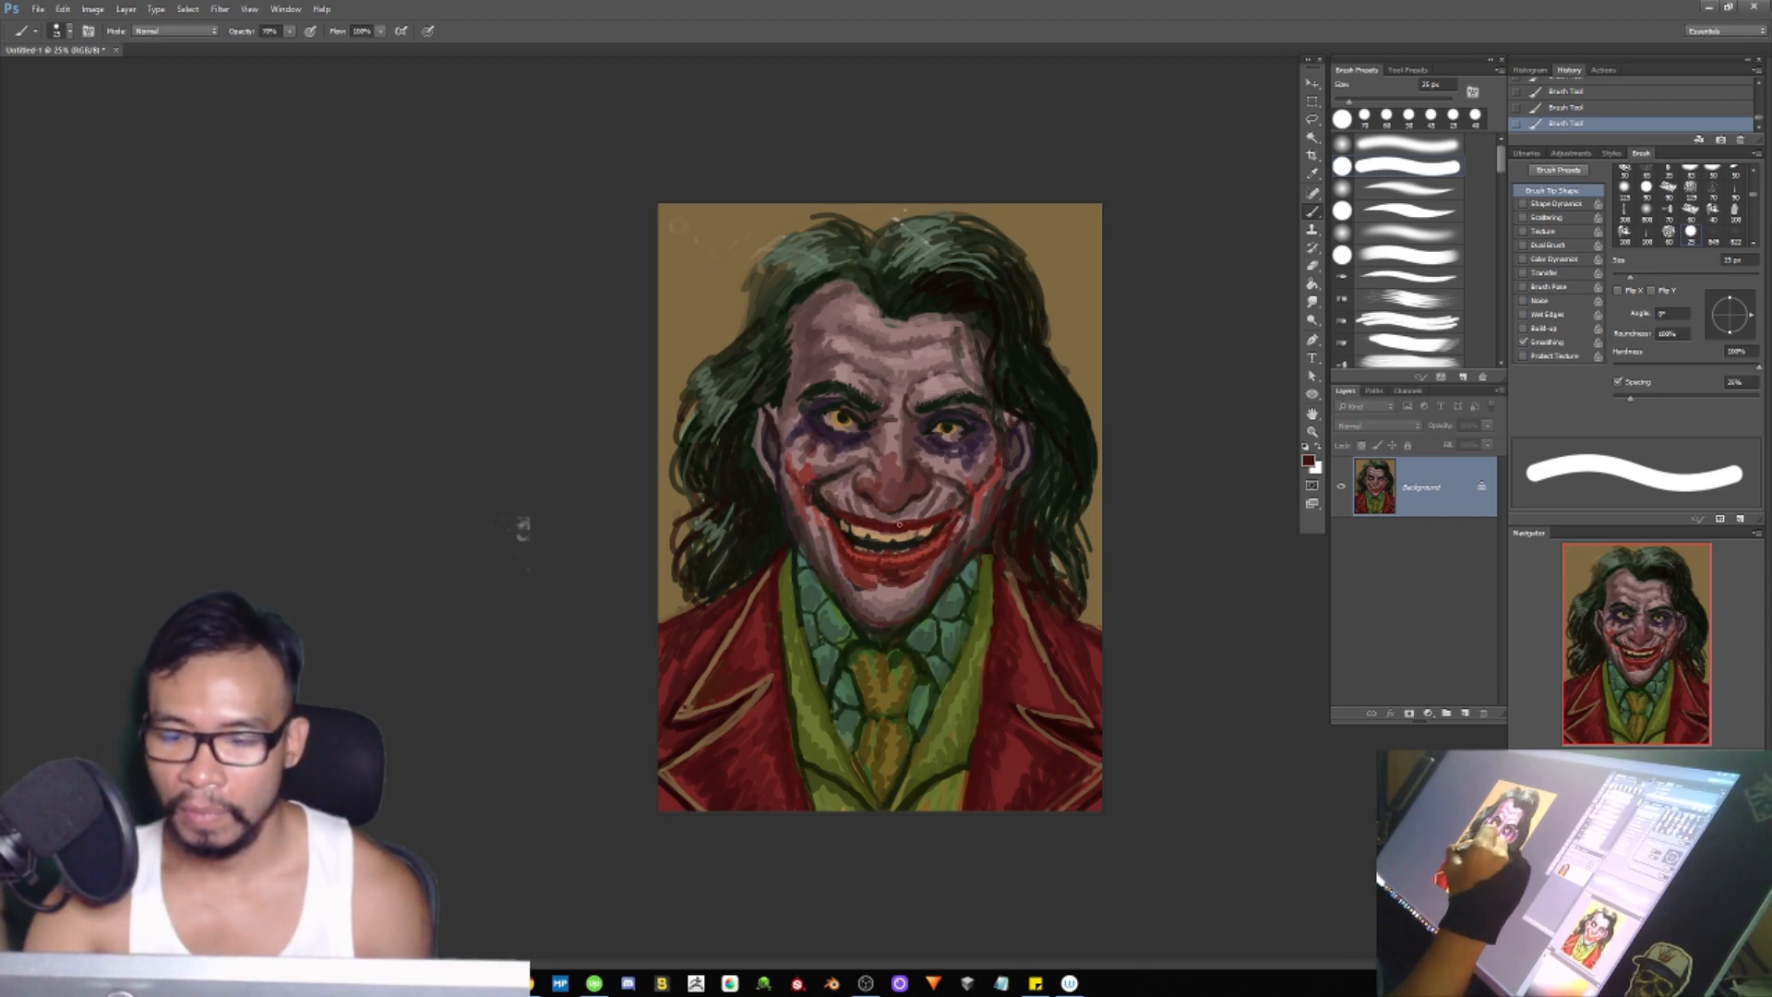
Step: Refine the cheeks and nose with a smaller brush, using pink highlight and reddish-brown shadow tones sampled from the face
{"action": "left_click", "coordinate": [960, 498], "text": "alt"}
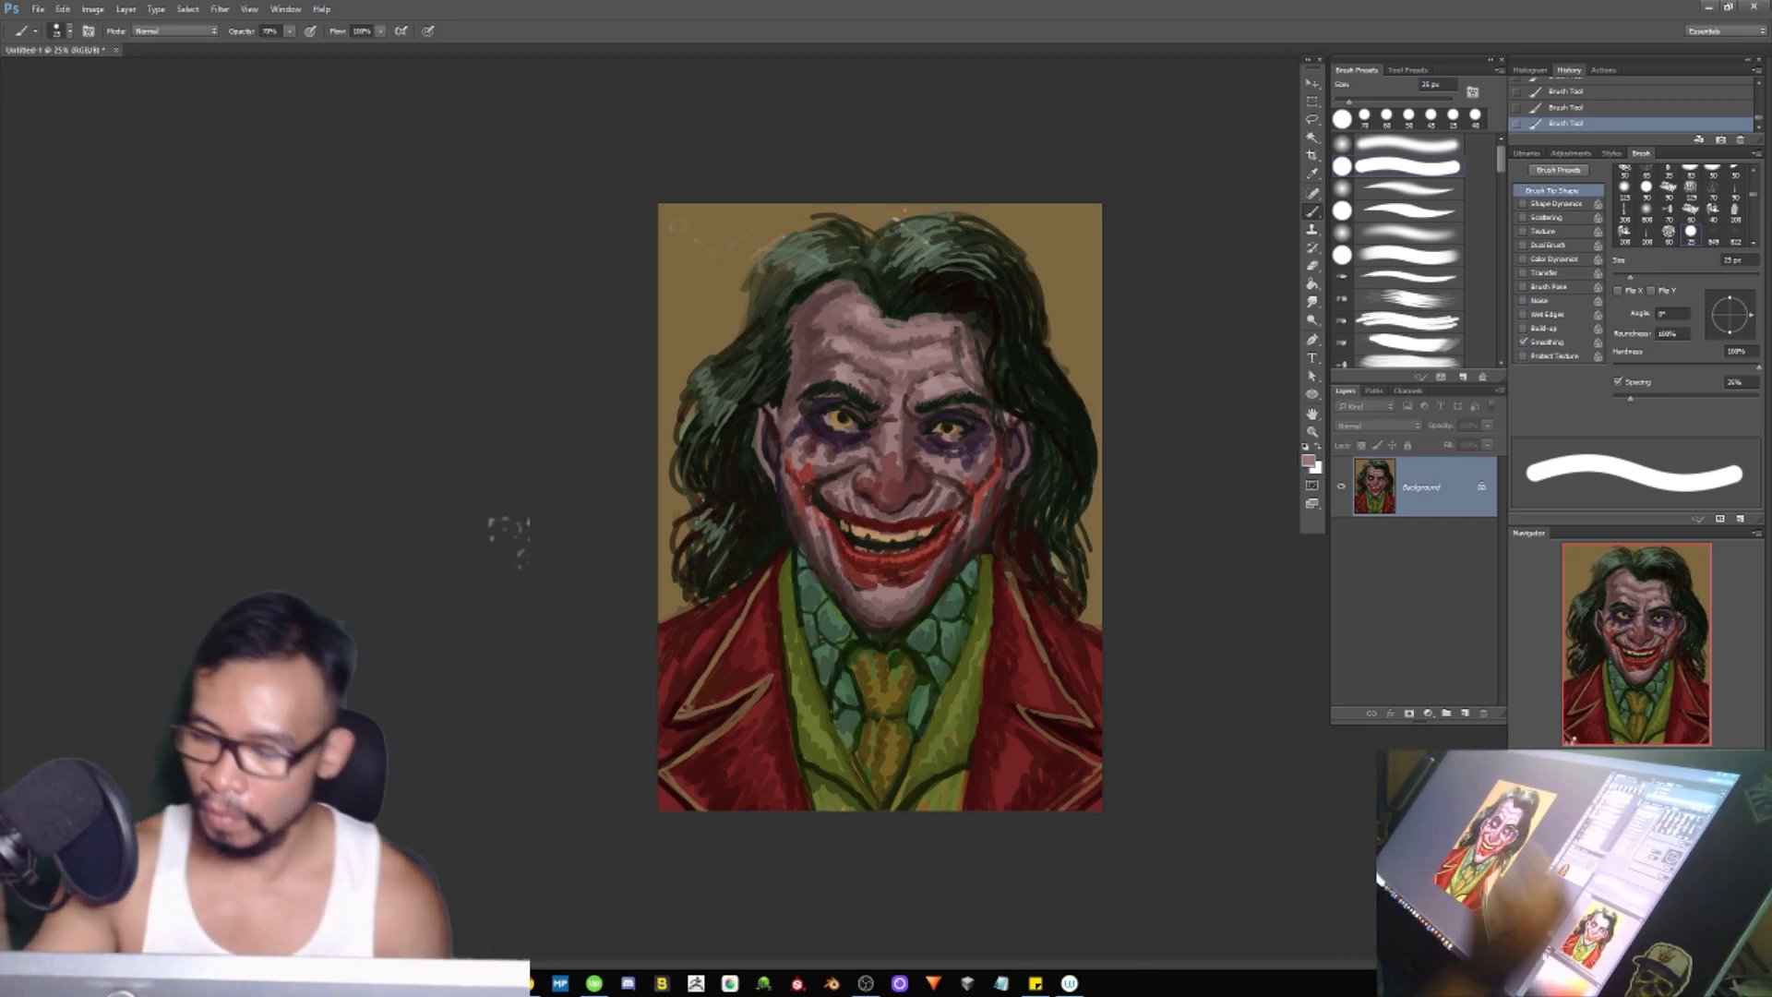
{"action": "key", "text": "["}
{"action": "key", "text": "["}
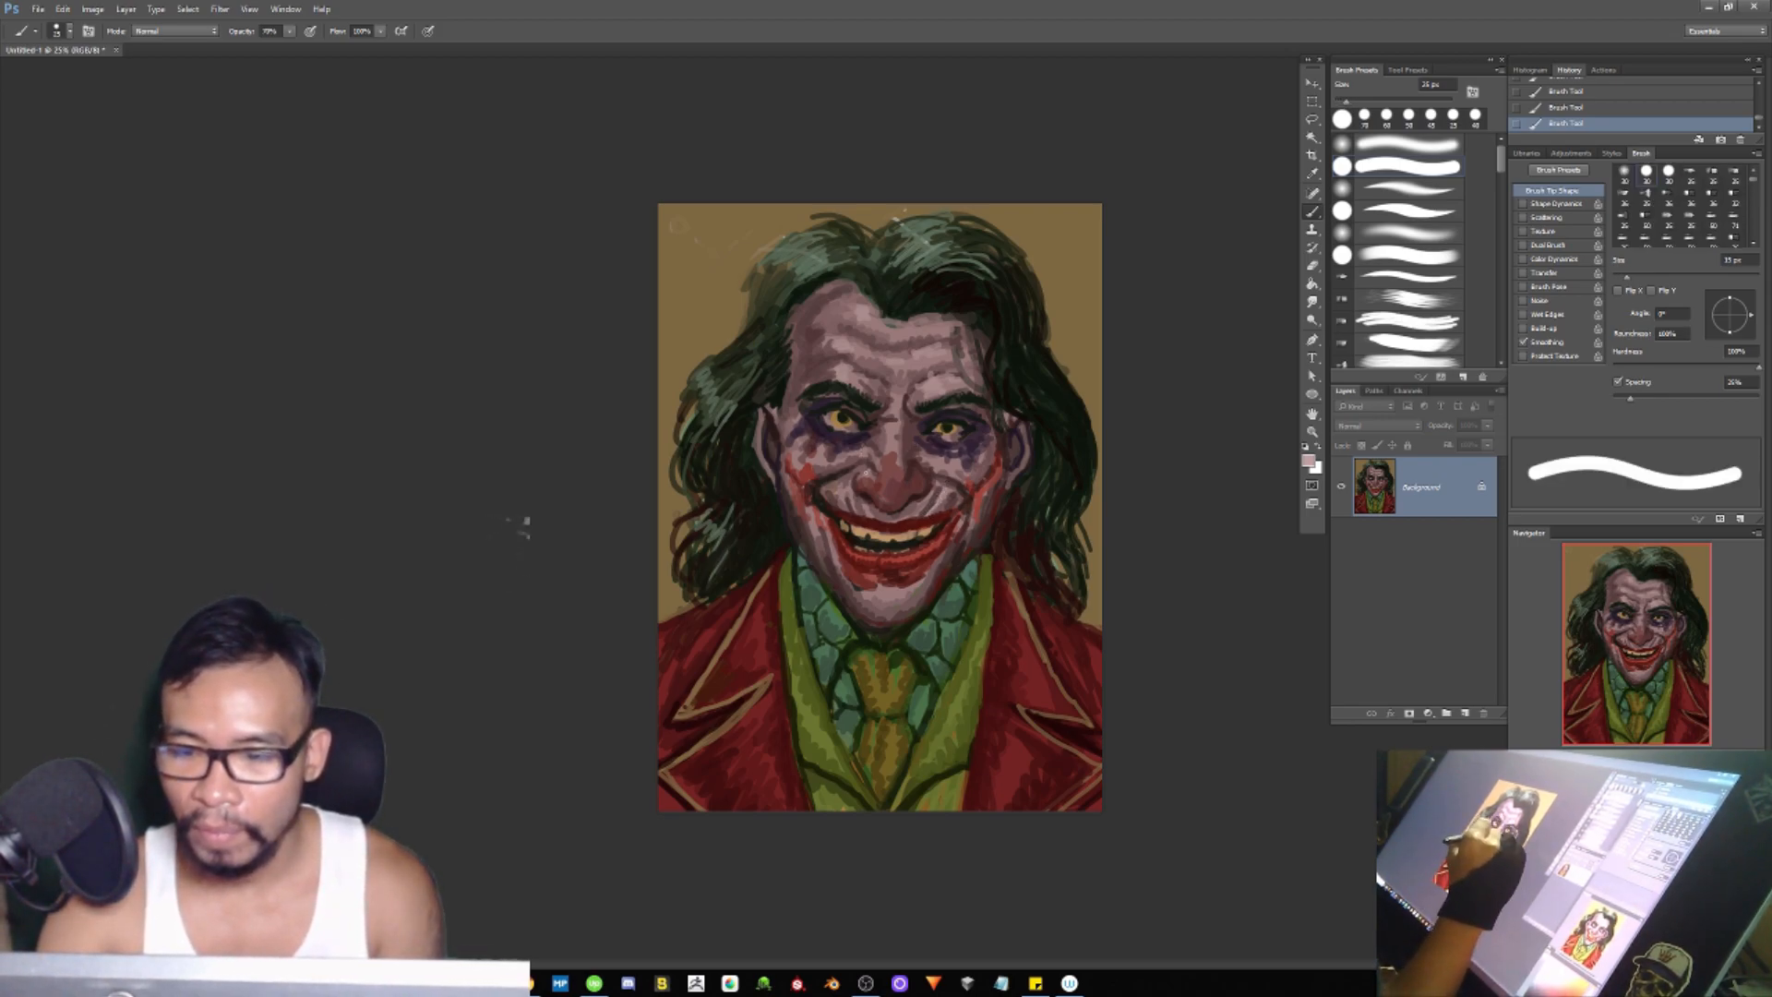
{"action": "left_click", "coordinate": [873, 476], "text": "alt"}
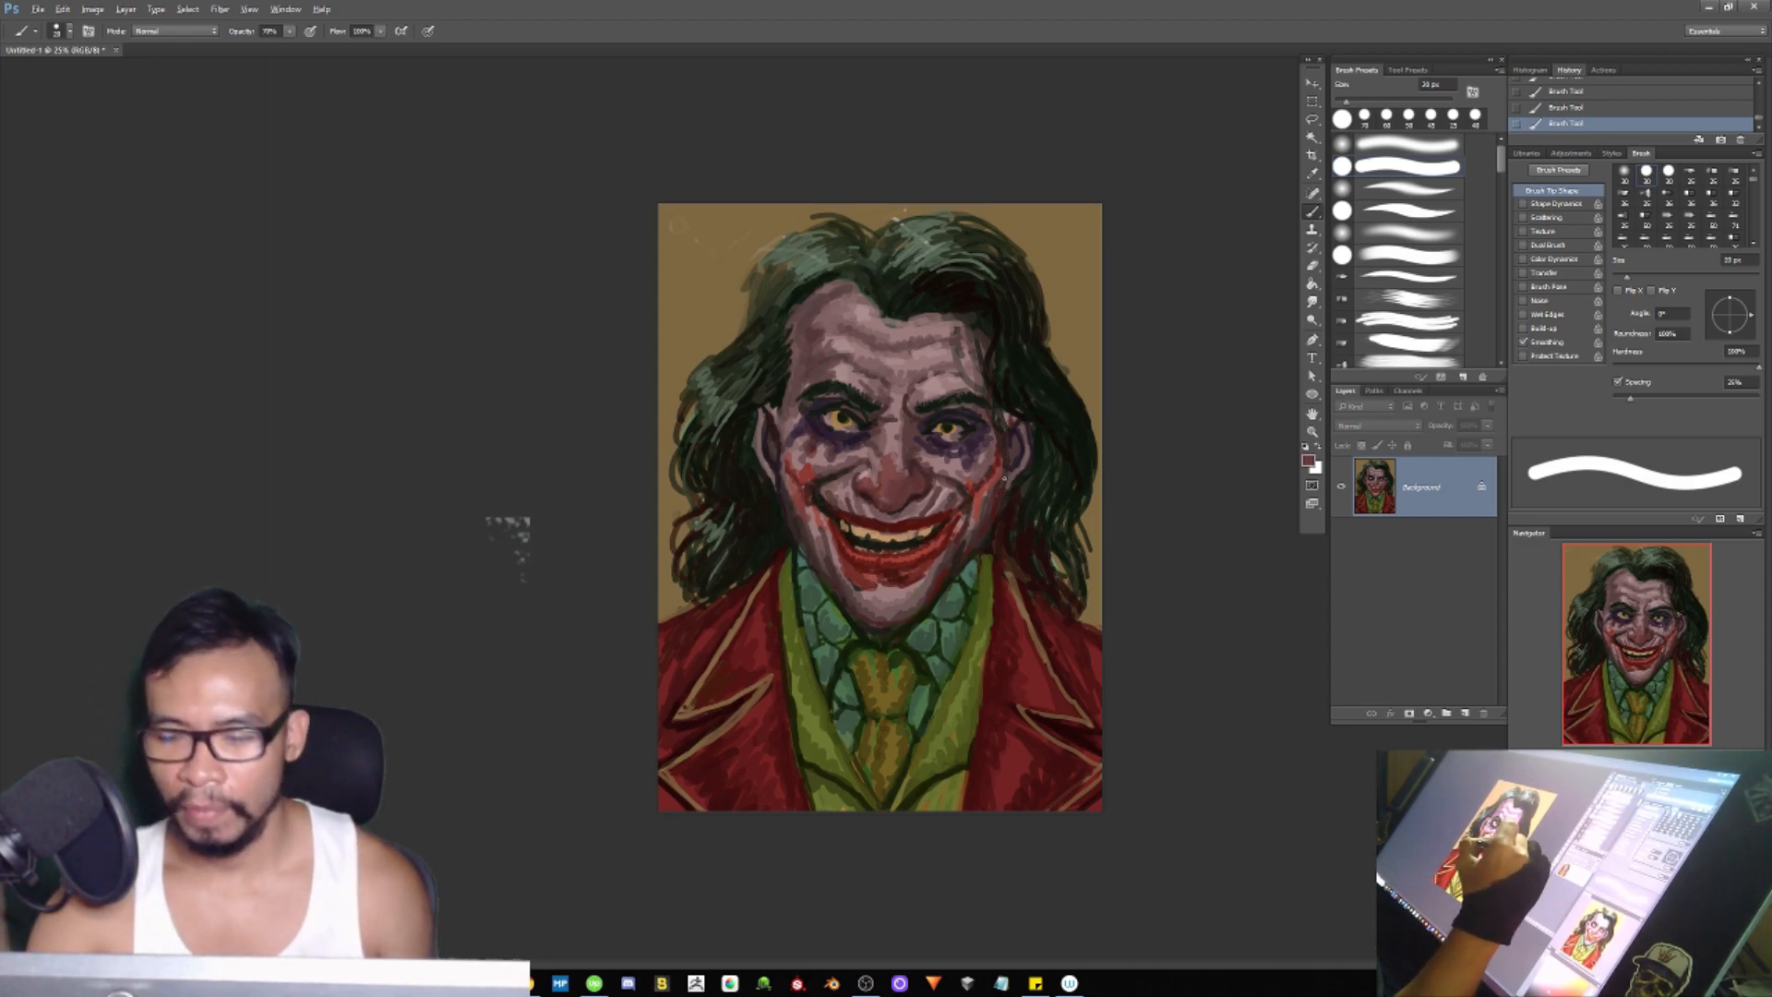
{"action": "left_click", "coordinate": [821, 452], "text": "alt"}
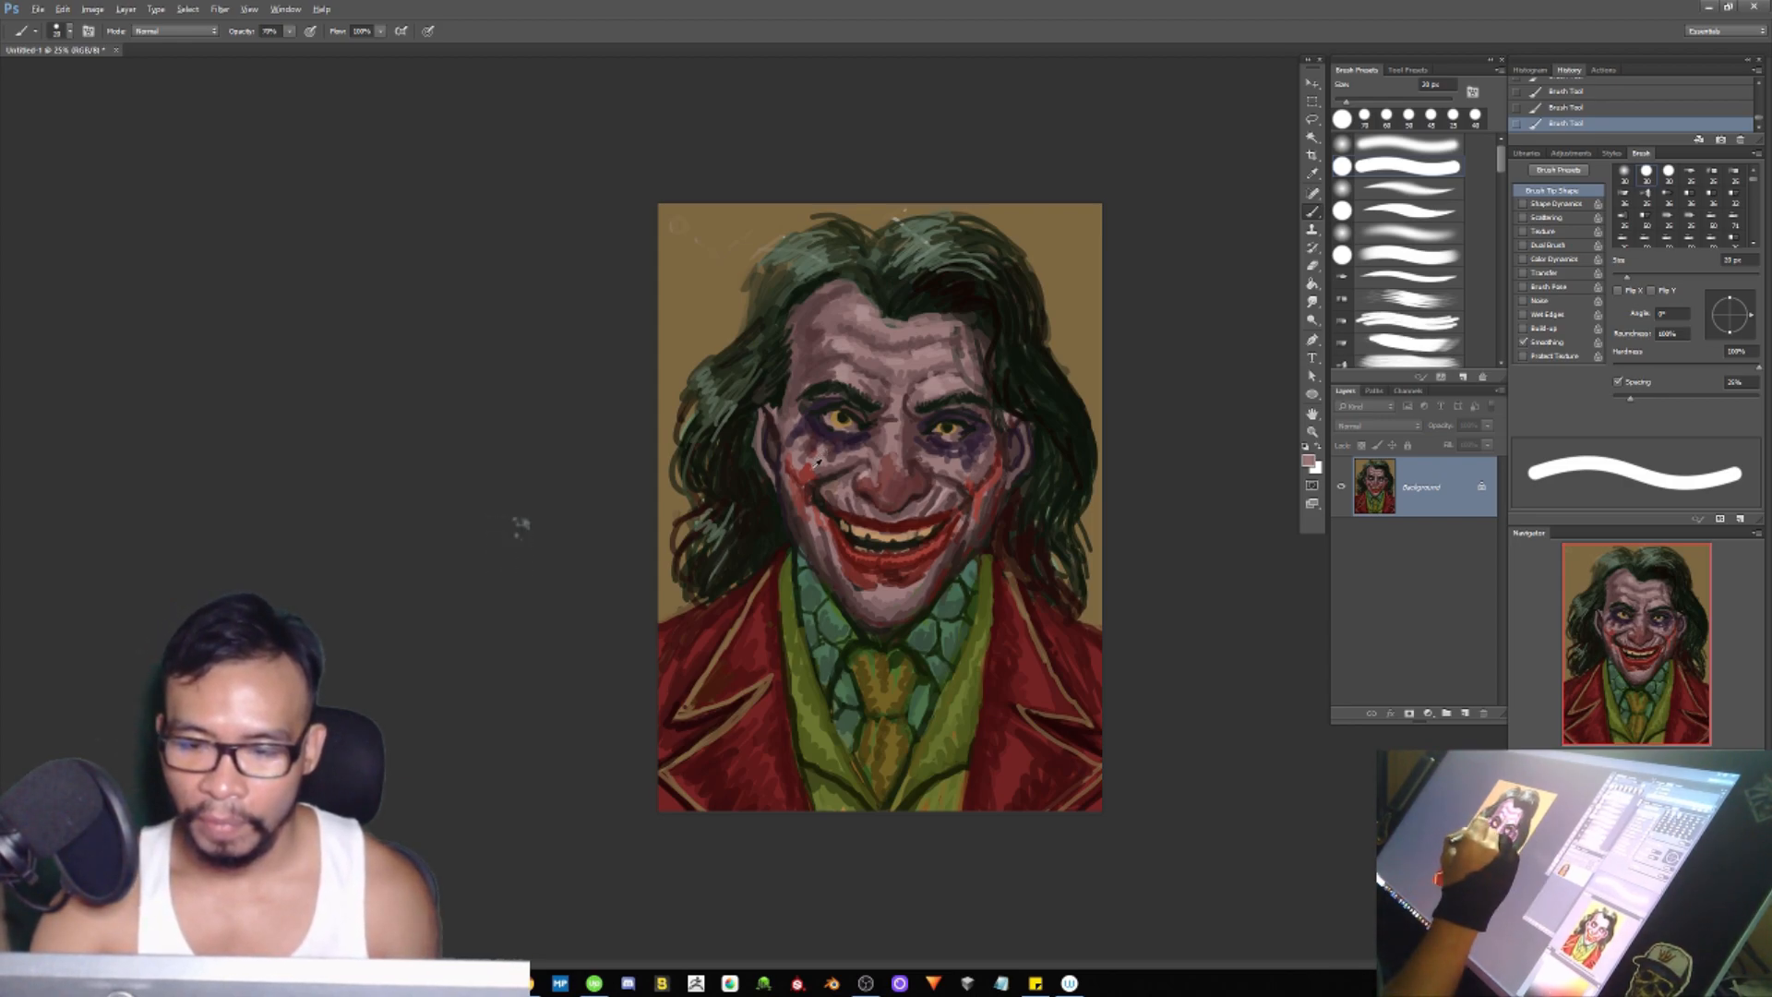
Step: Paint dark strands down the outer edge of the viewer-right hair with a larger brush and a sampled hair tone
{"action": "left_click", "coordinate": [1086, 461], "text": "alt"}
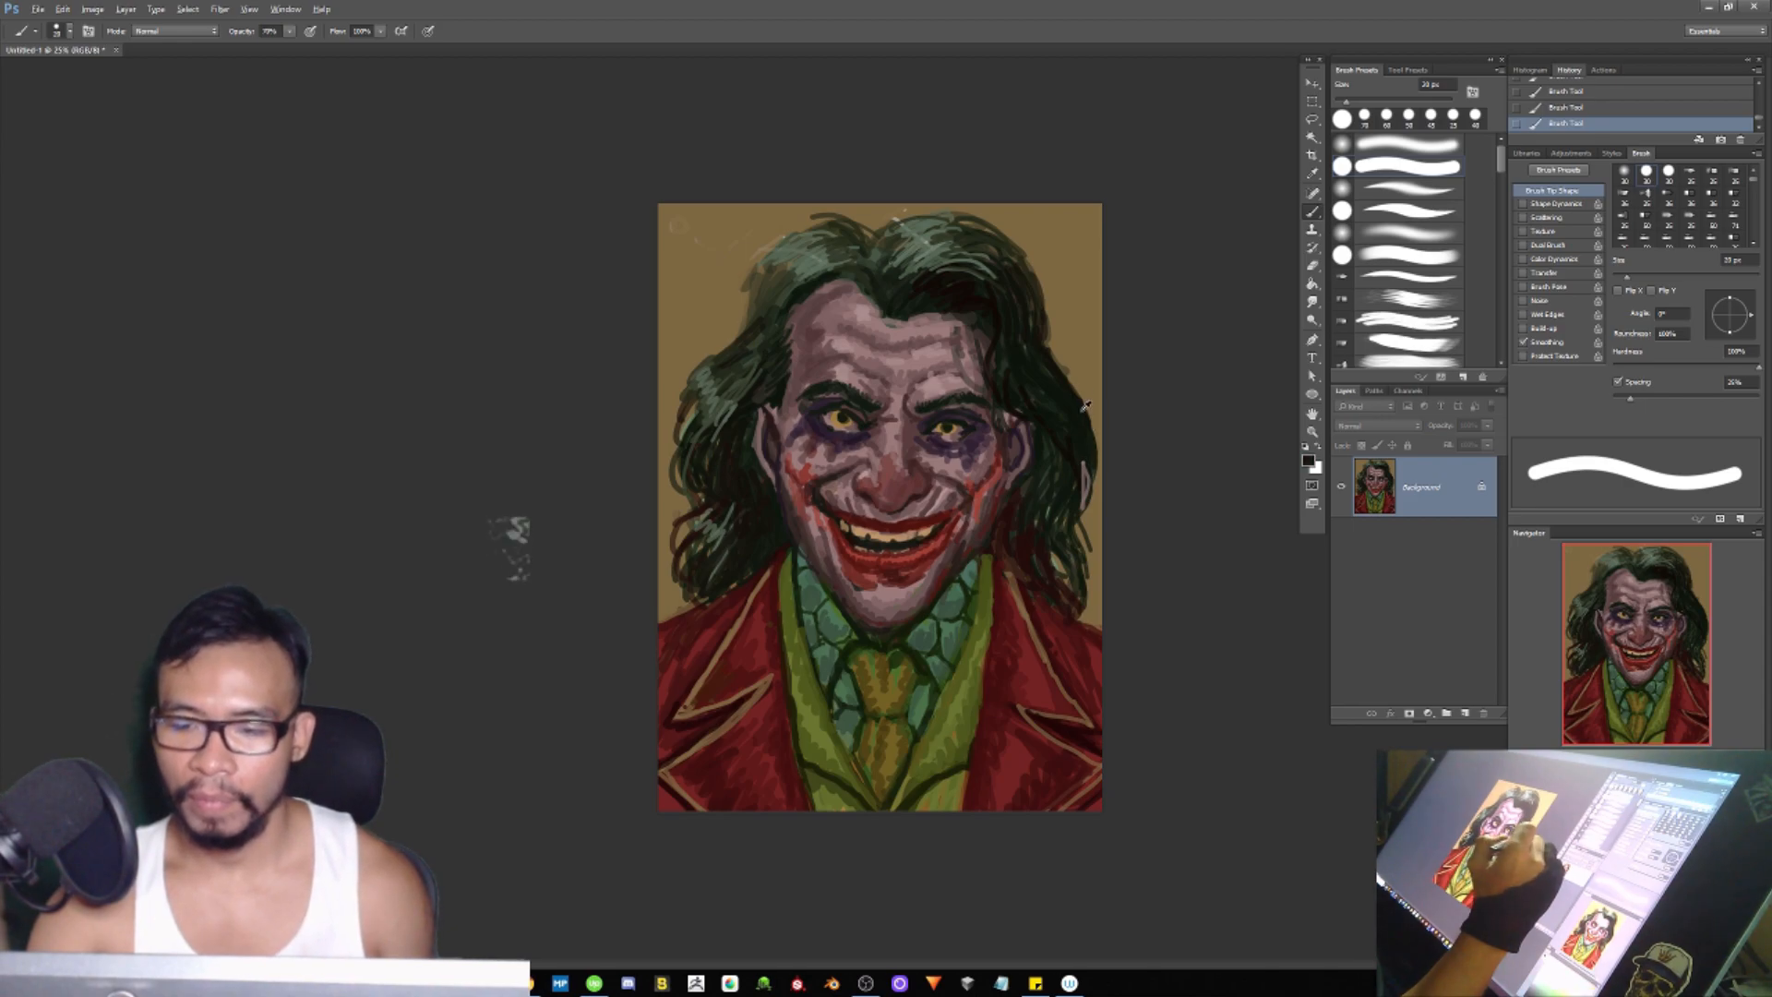
{"action": "key", "text": "]"}
{"action": "key", "text": "]"}
{"action": "mouse_move", "coordinate": [1084, 460]}
{"action": "left_mouse_down"}
{"action": "mouse_move", "coordinate": [1090, 604]}
{"action": "mouse_move", "coordinate": [1061, 555]}
{"action": "mouse_move", "coordinate": [1084, 634]}
{"action": "left_mouse_up"}
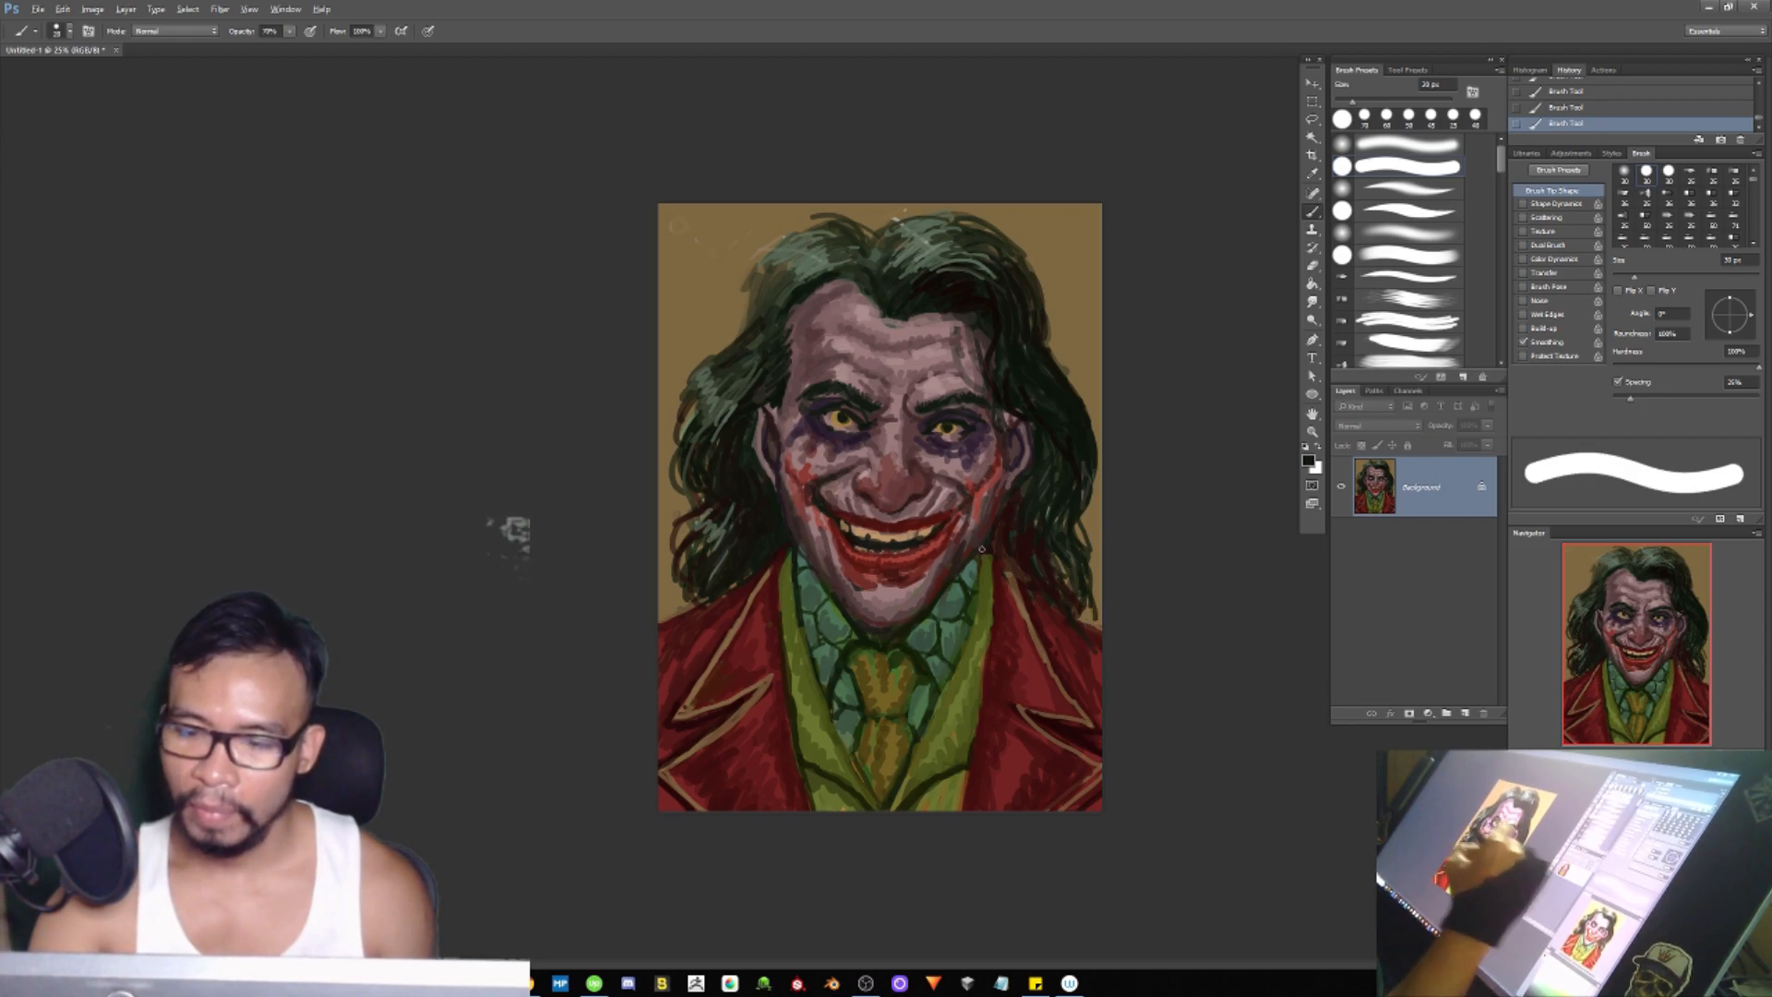
Step: Brighten the coat's lapel trim with a sampled tan, and refine the viewer-left collar edge with sampled brown and dark red tones
{"action": "left_click", "coordinate": [688, 703], "text": "alt"}
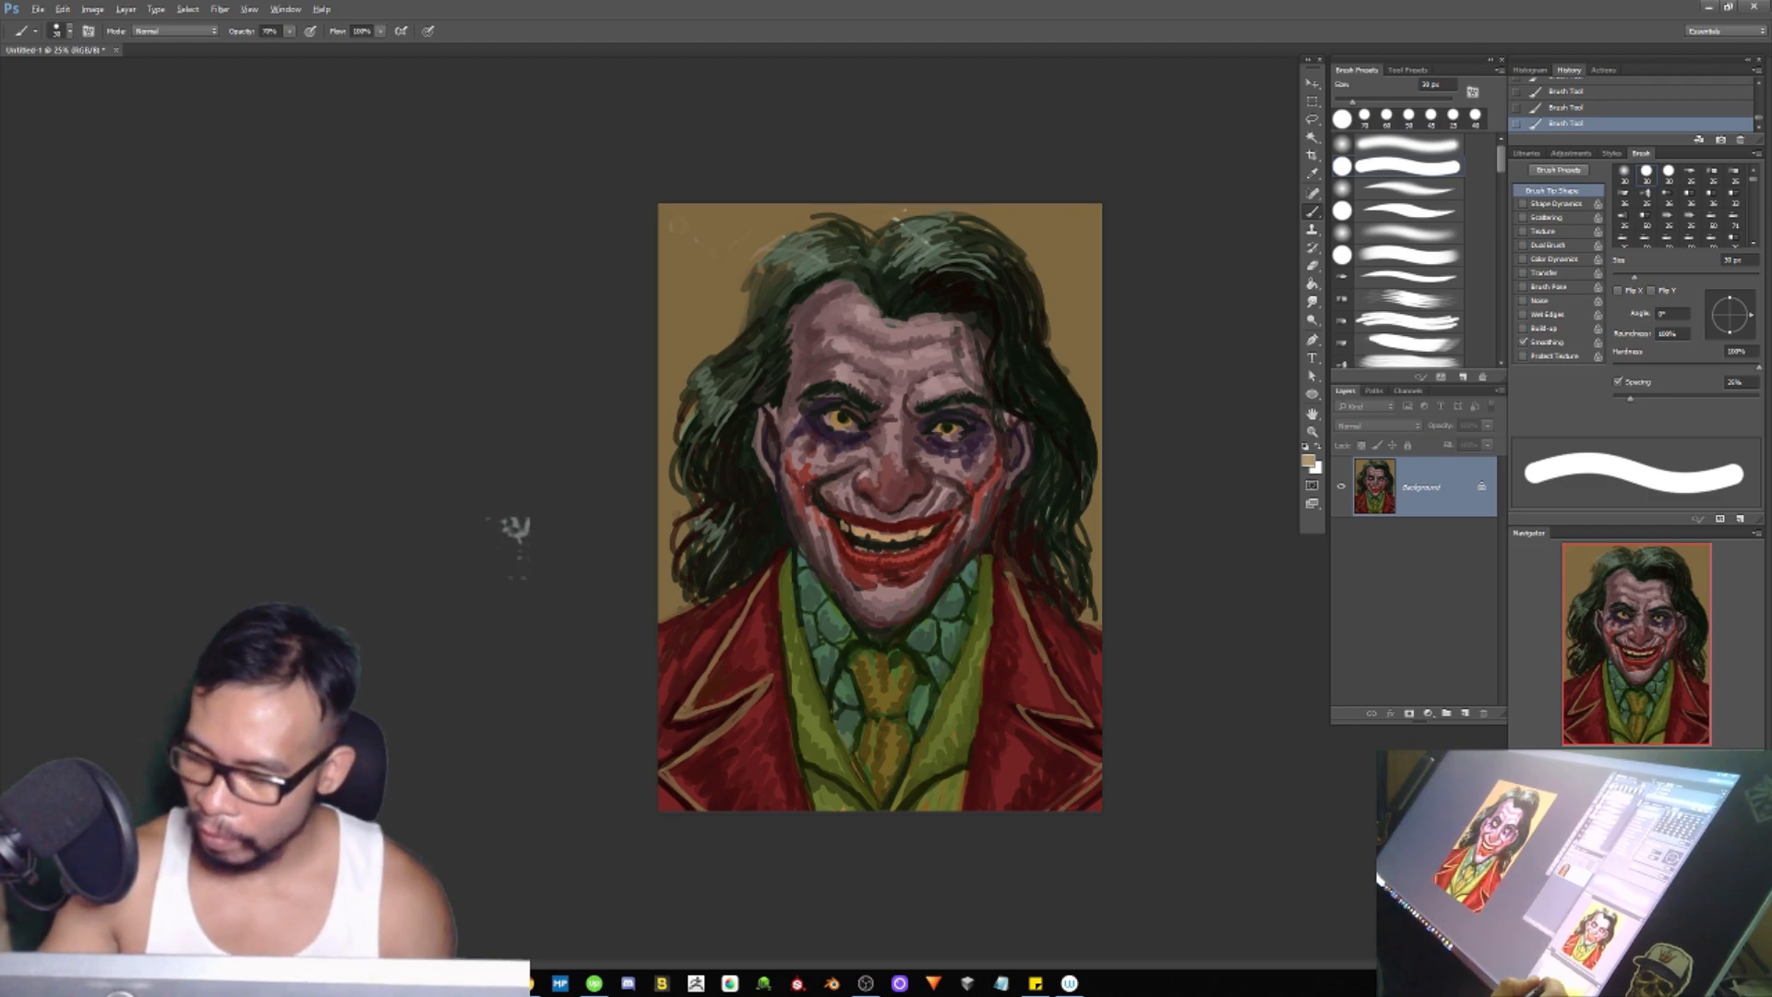
{"action": "key", "text": "bracketleft"}
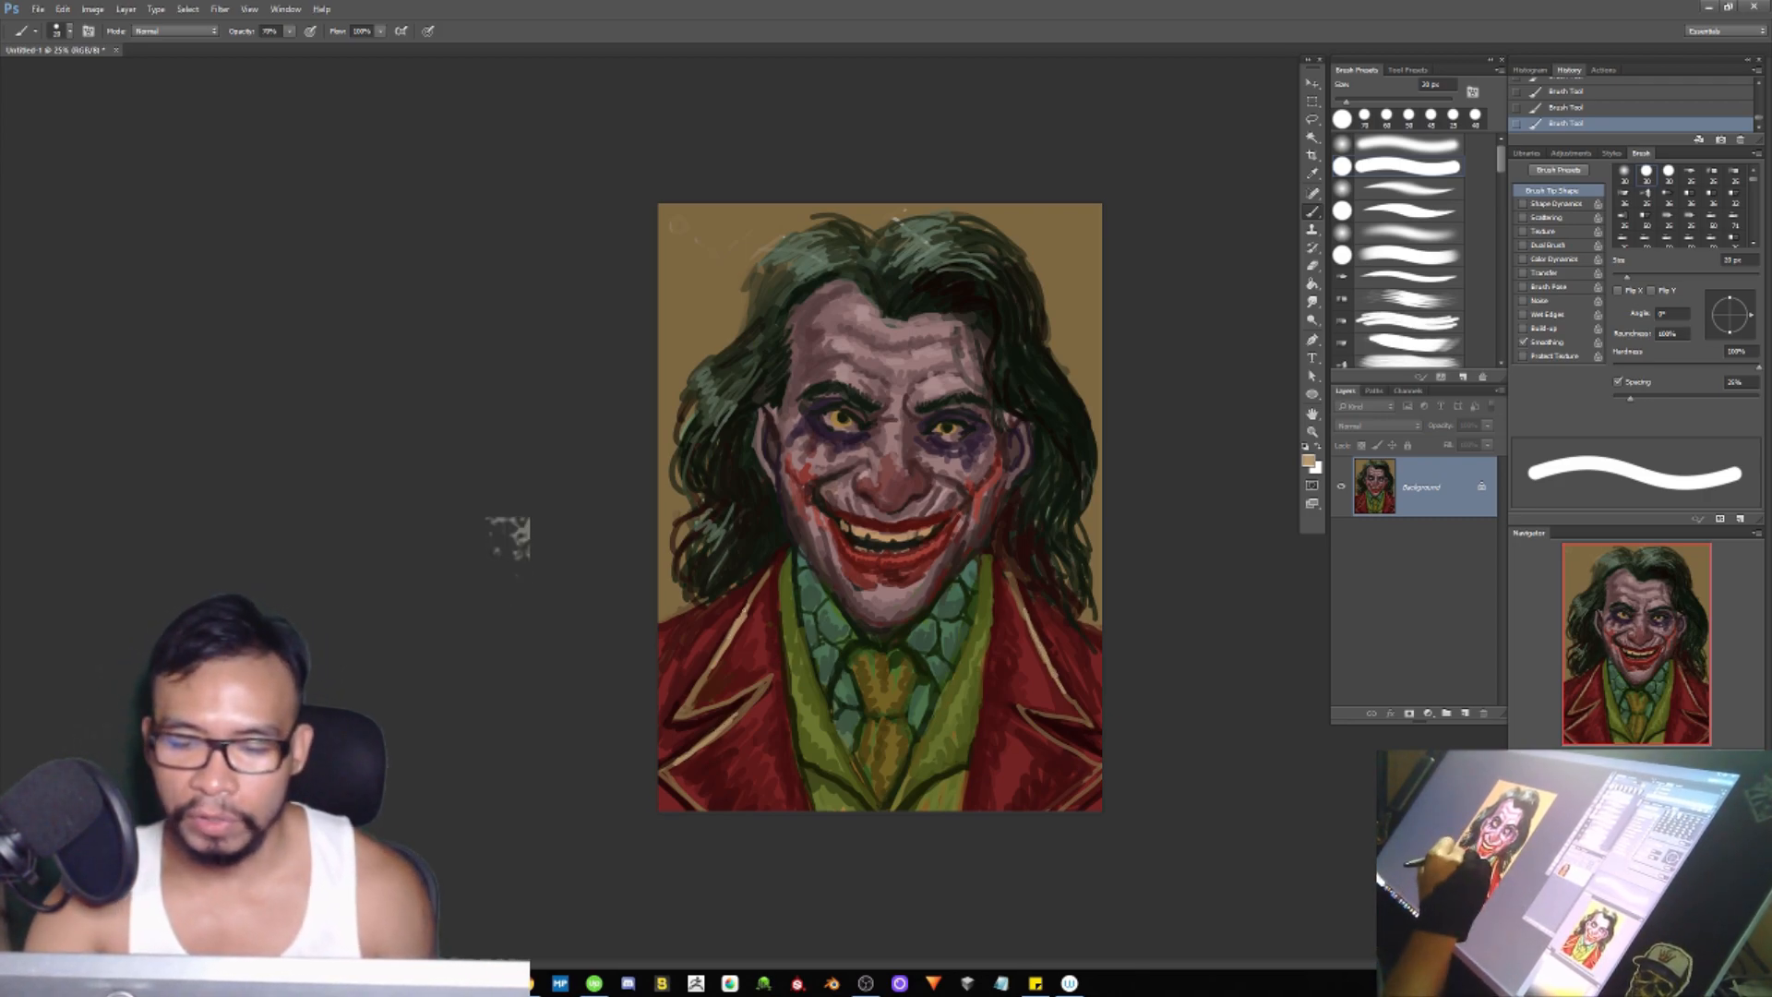
{"action": "left_click", "coordinate": [766, 577], "text": "alt"}
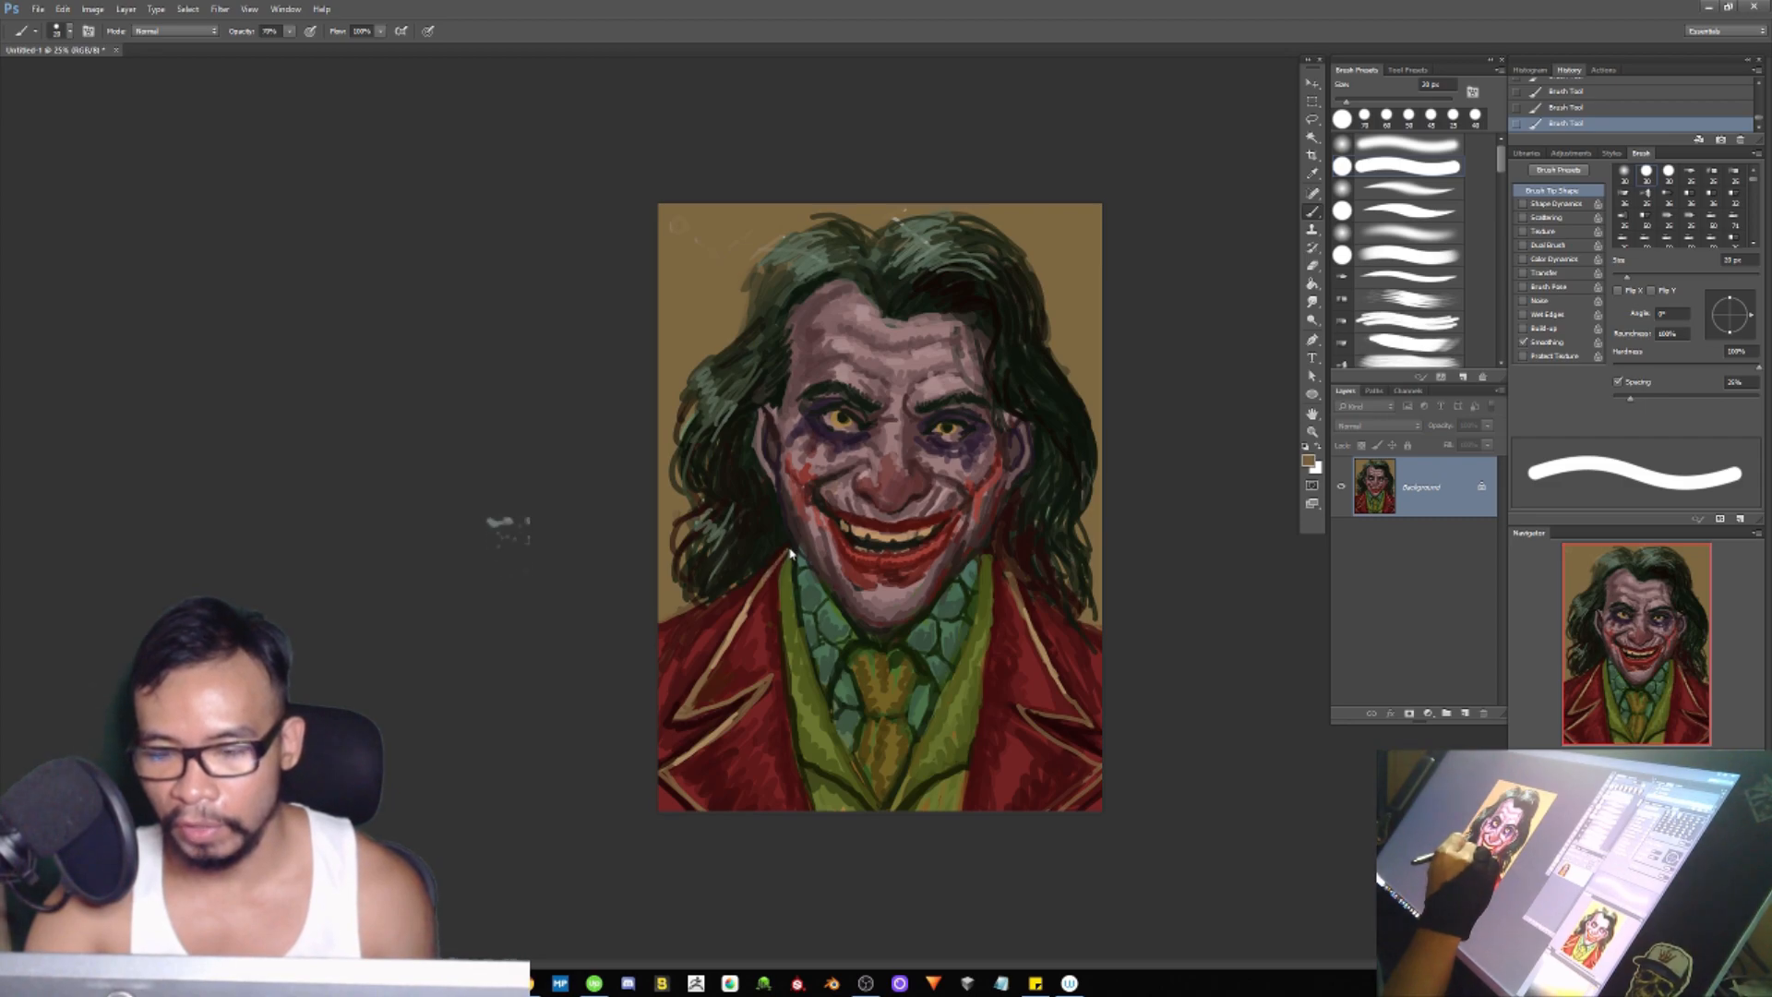
{"action": "left_click", "coordinate": [768, 585], "text": "alt"}
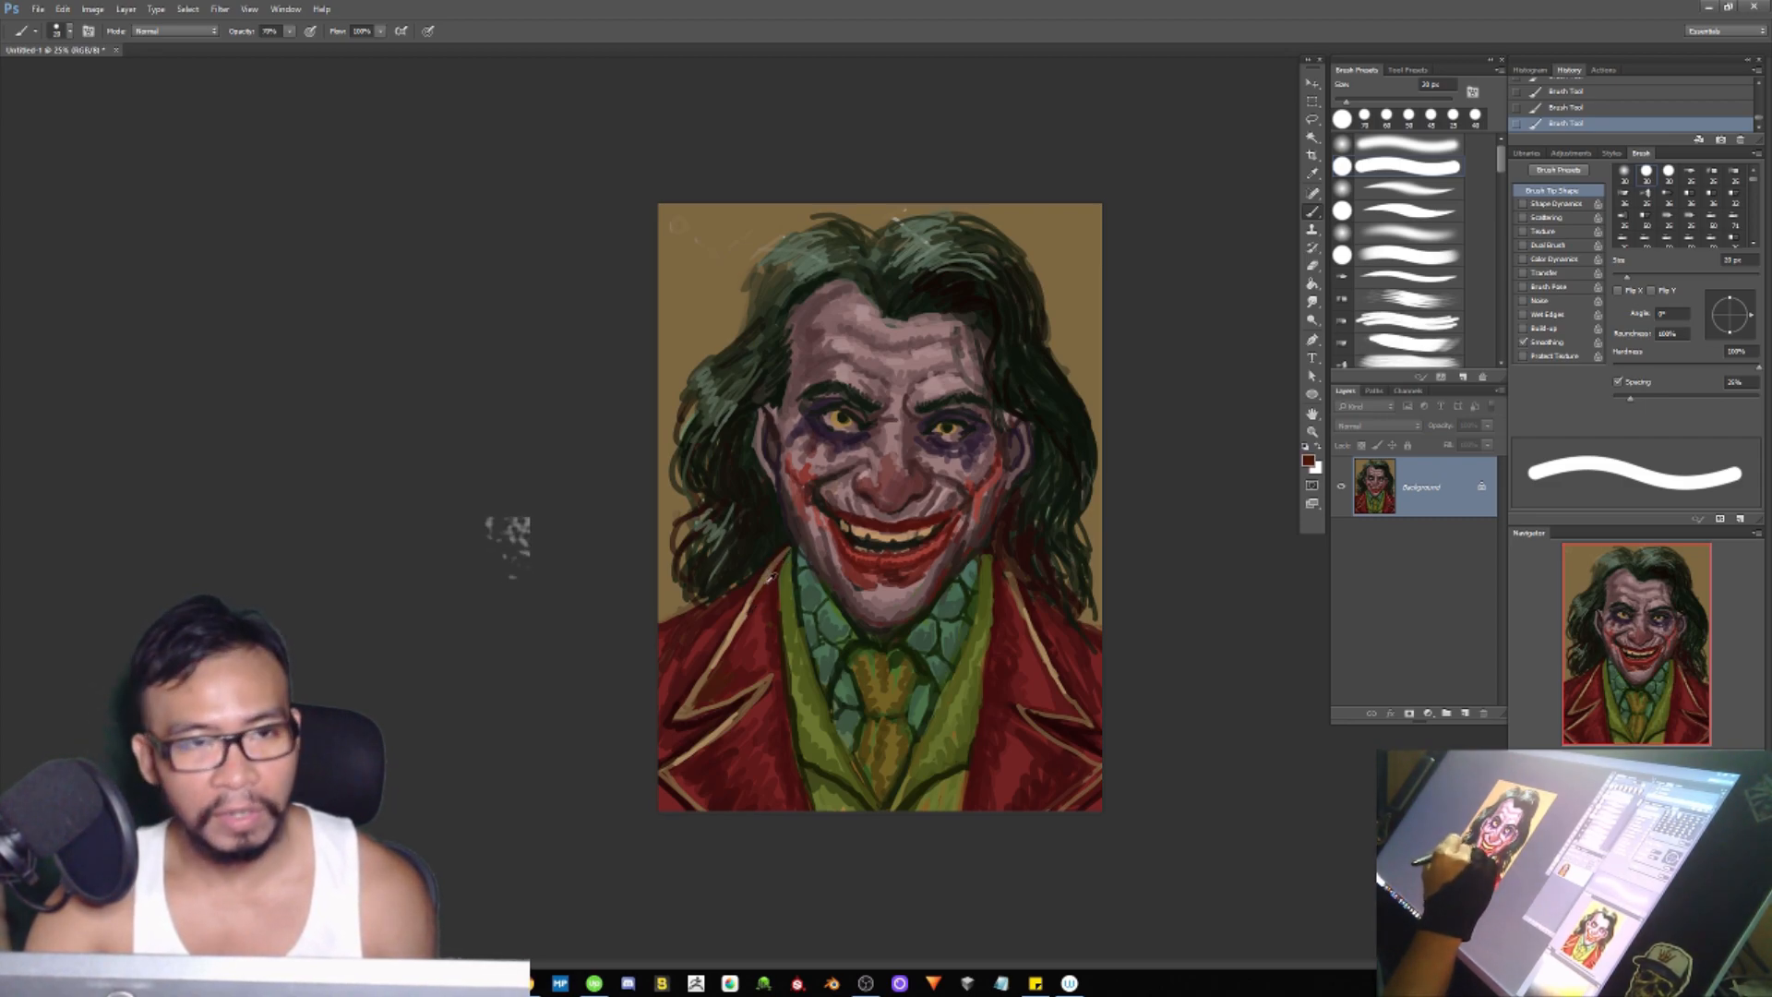
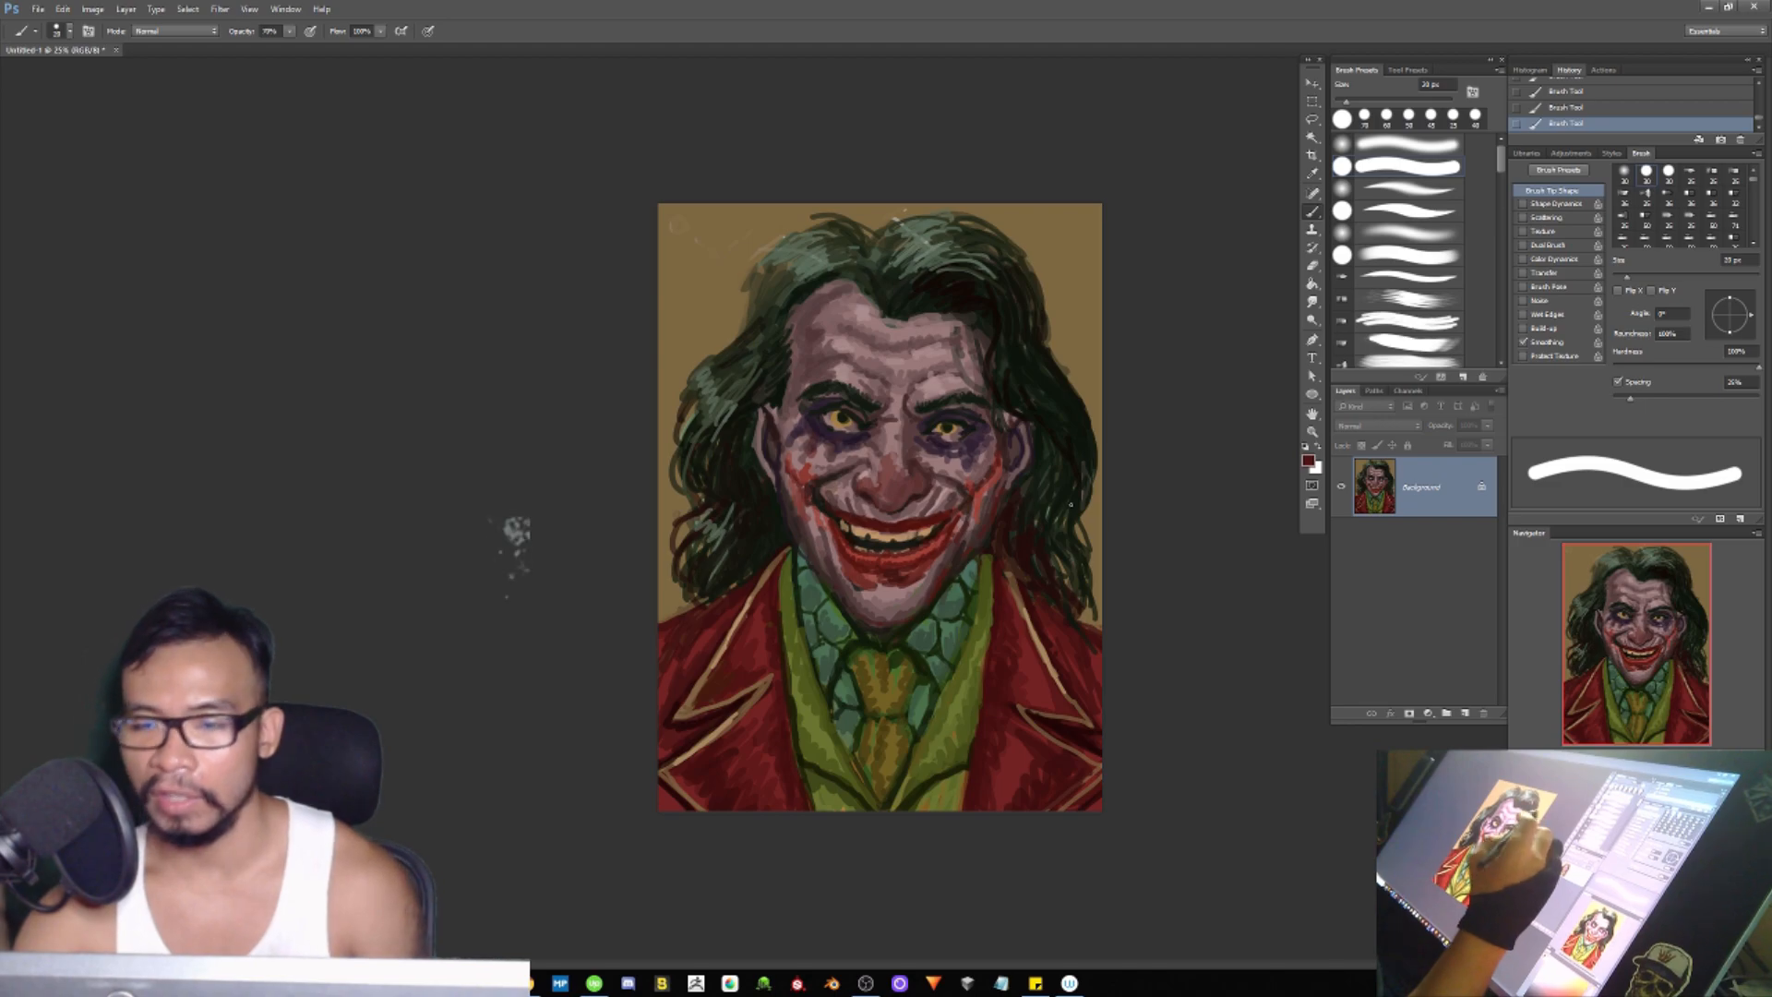
Step: Pick up a grey-green highlight tone from the hair at the crown
{"action": "left_click", "coordinate": [920, 215], "text": "alt"}
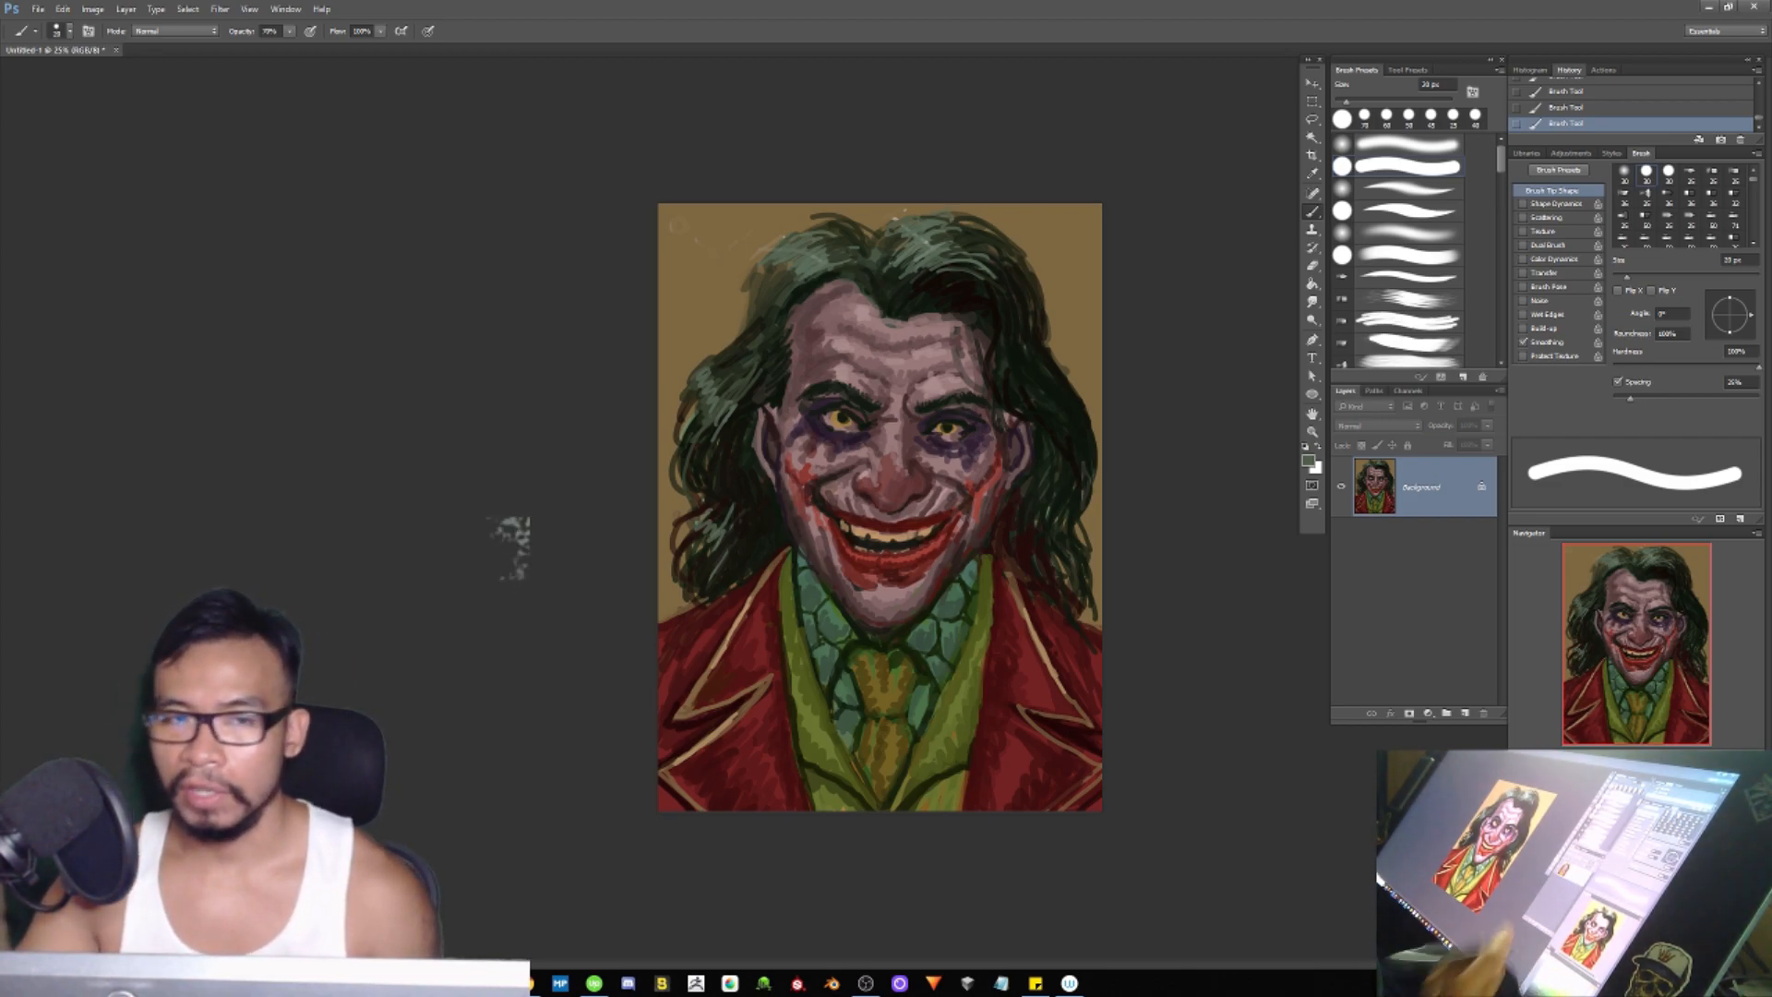
{"action": "left_click", "coordinate": [249, 10]}
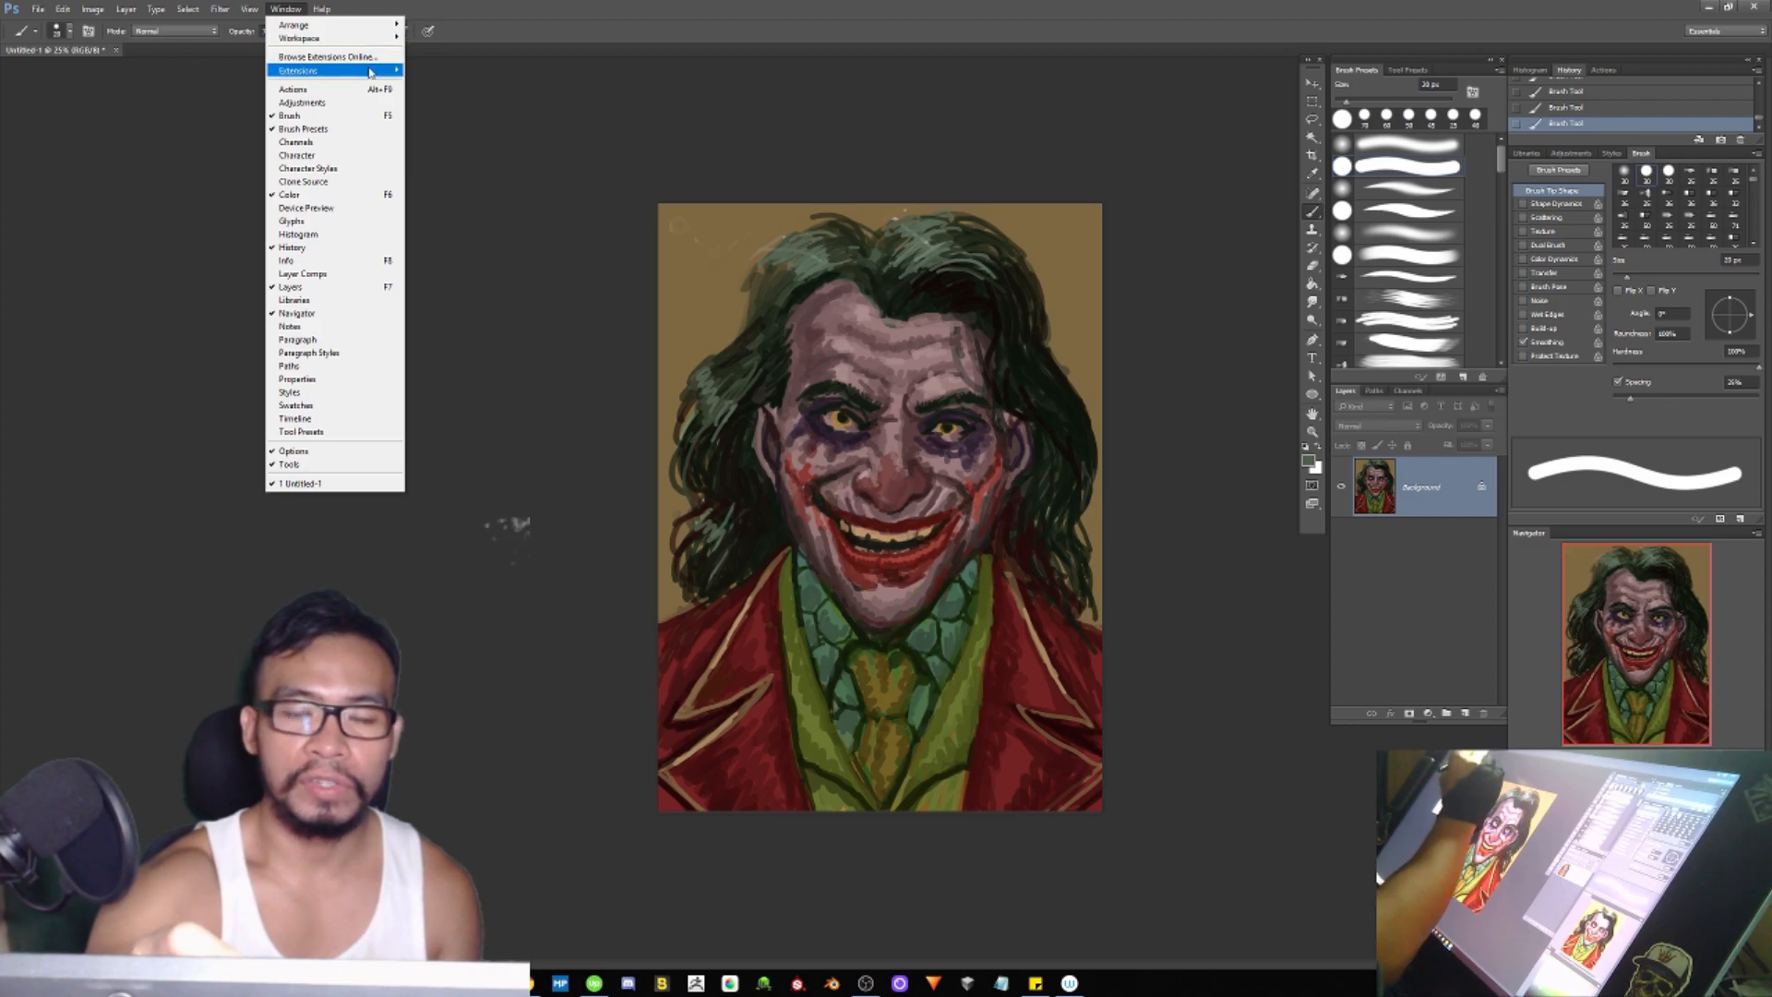
{"action": "mouse_move", "coordinate": [370, 71]}
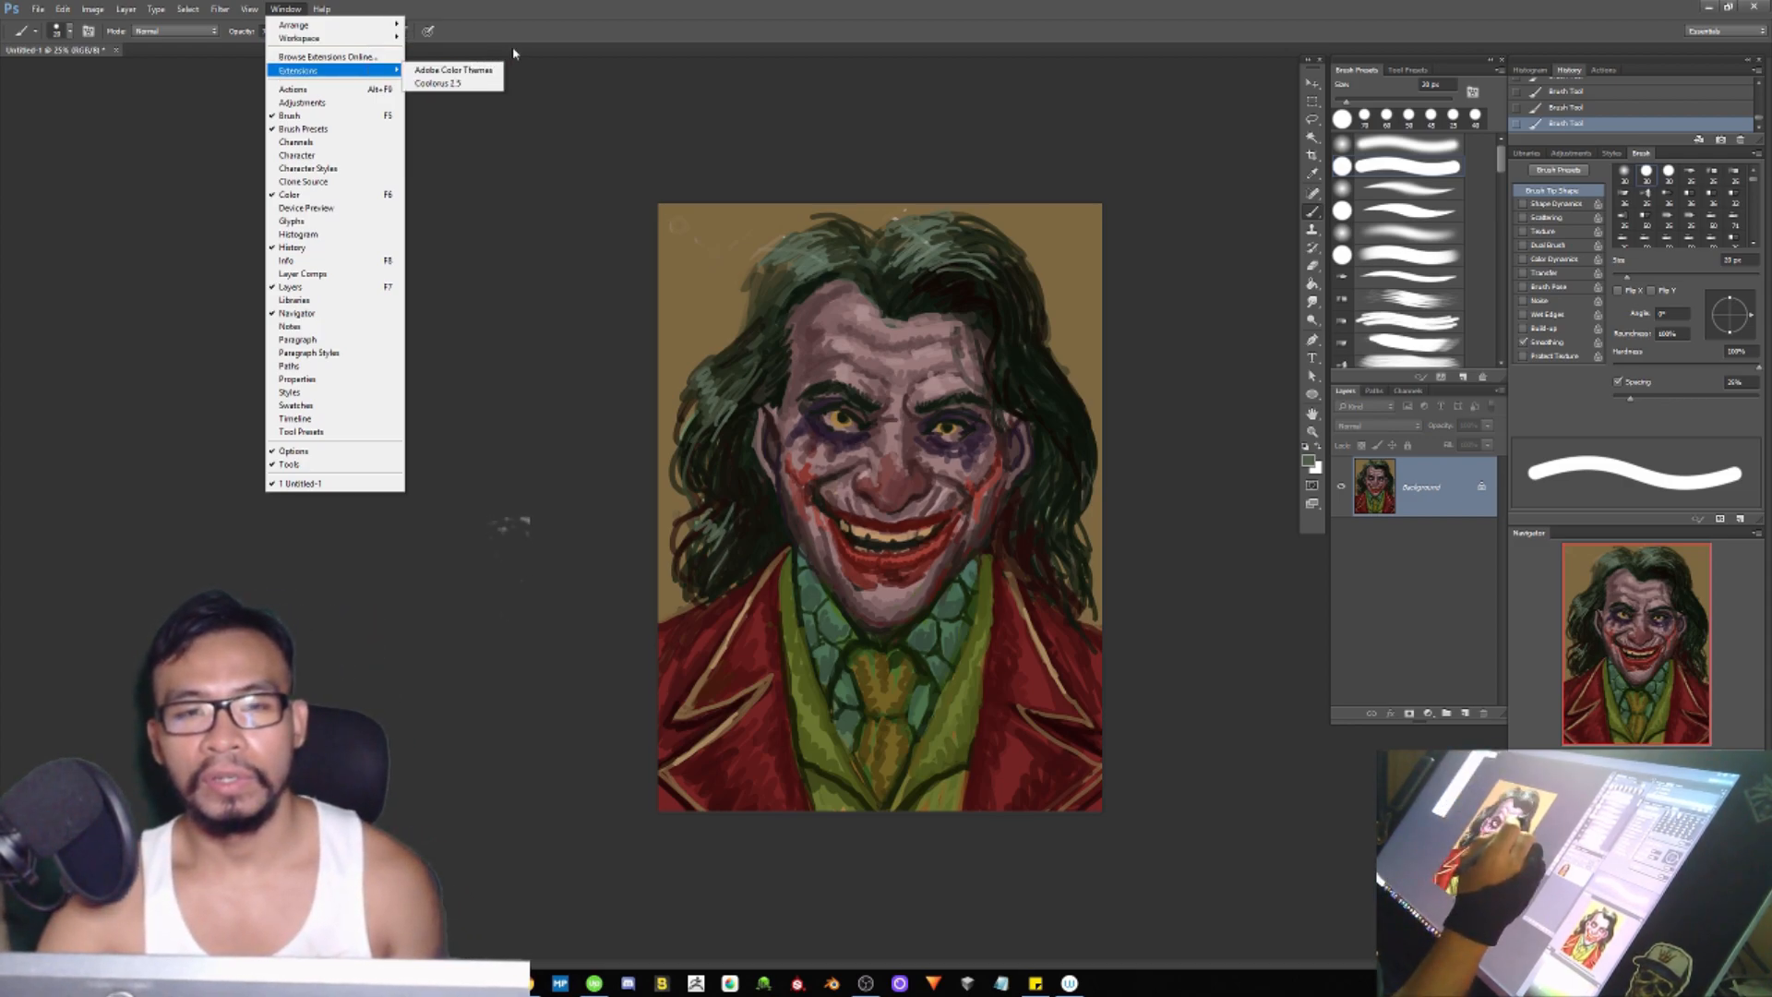
{"action": "mouse_move", "coordinate": [391, 39]}
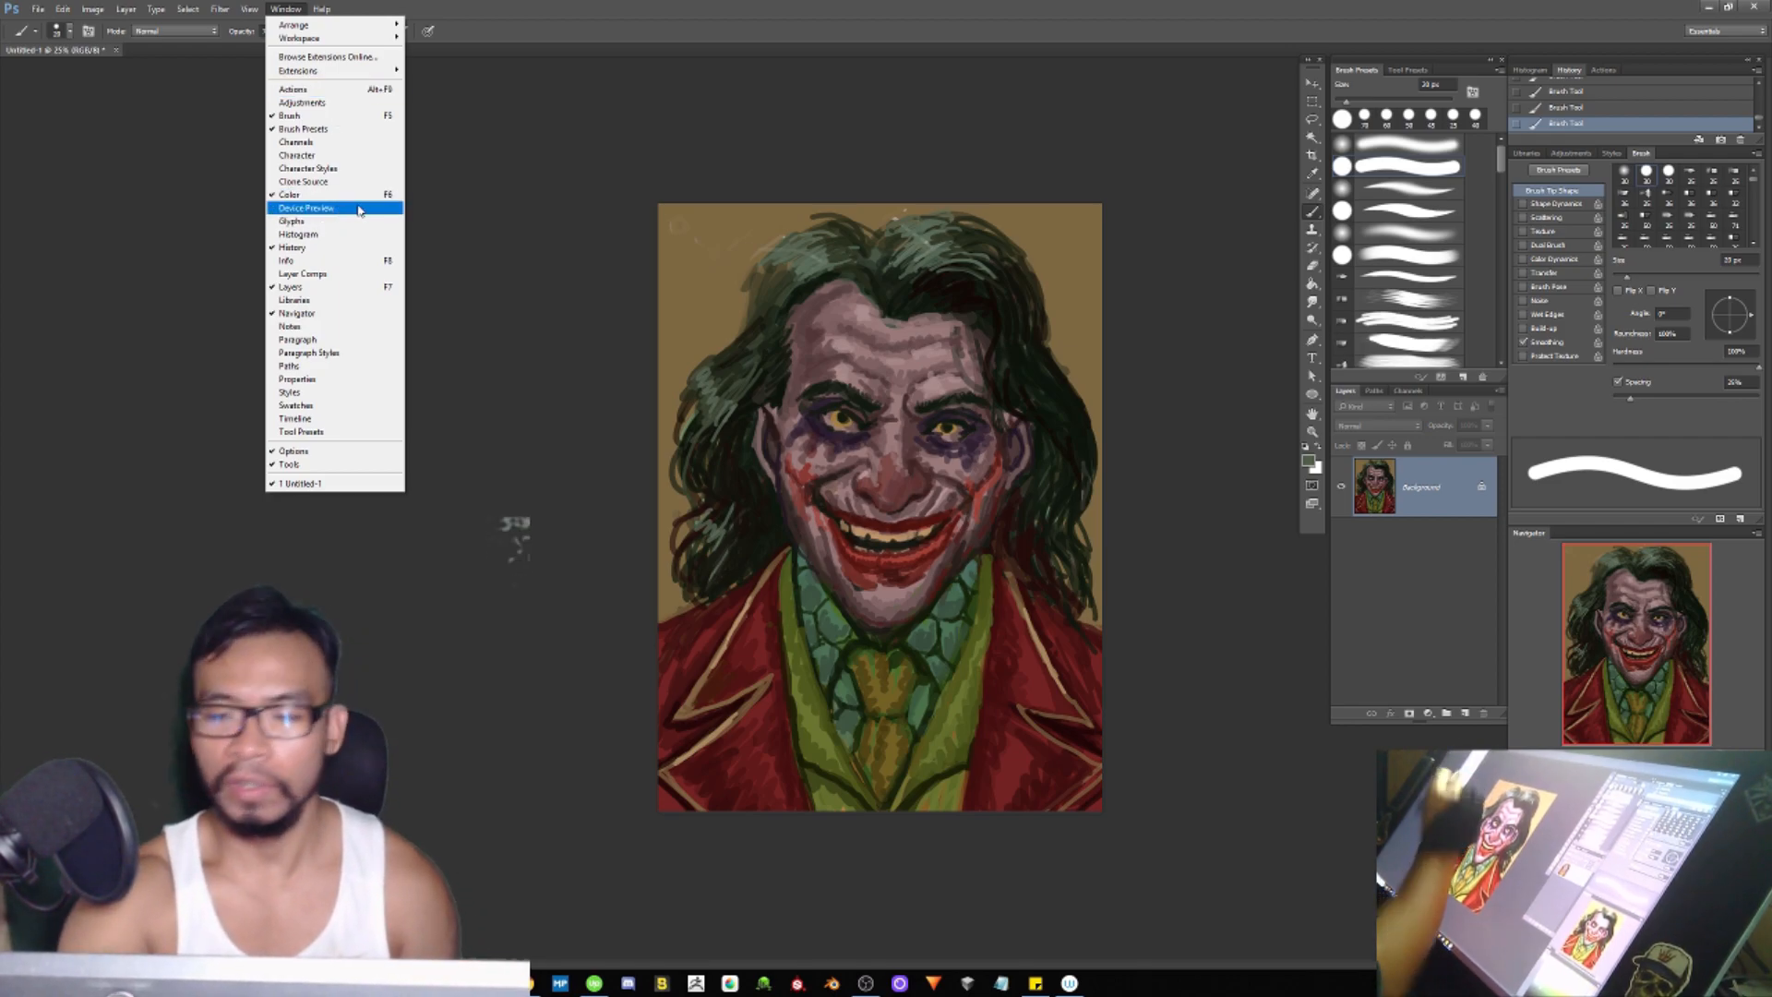
{"action": "left_click", "coordinate": [1163, 308]}
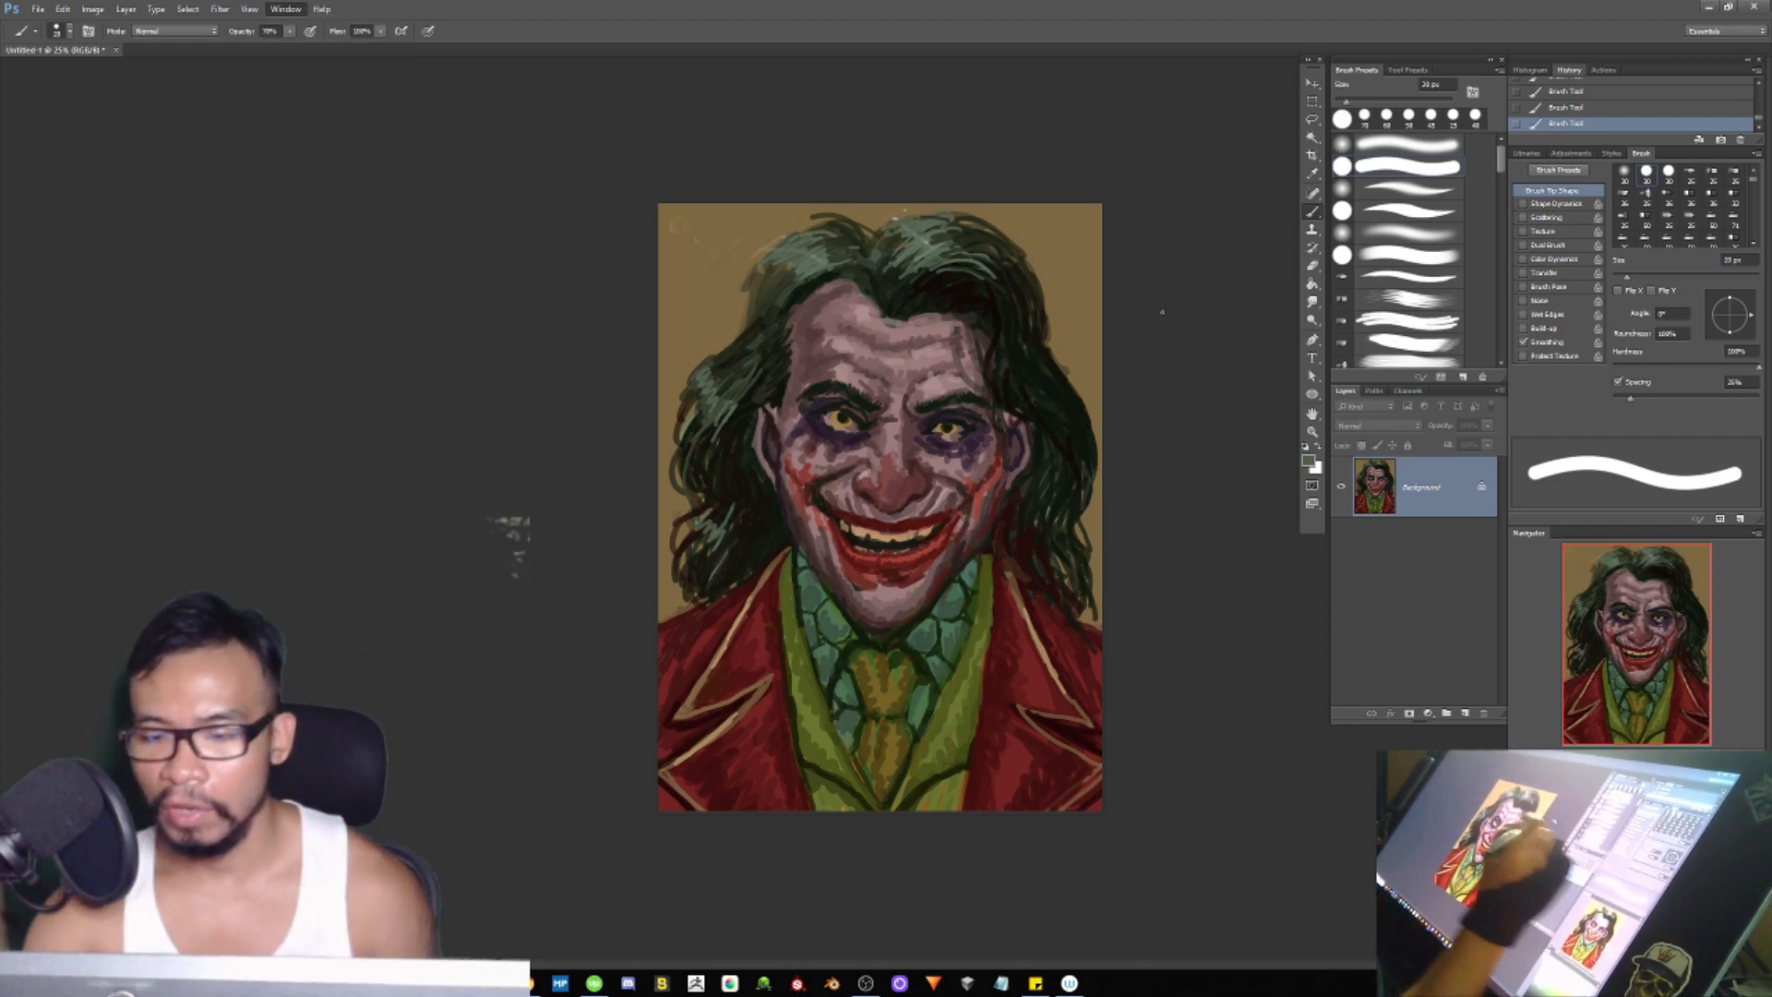
Step: Add loose dark strands along the outer edges of the hair on both sides with a sampled shadow tone
{"action": "mouse_move", "coordinate": [1043, 313]}
{"action": "left_mouse_down"}
{"action": "mouse_move", "coordinate": [1050, 363]}
{"action": "mouse_move", "coordinate": [1042, 318]}
{"action": "left_mouse_up"}
{"action": "left_click", "coordinate": [1064, 375], "text": "alt"}
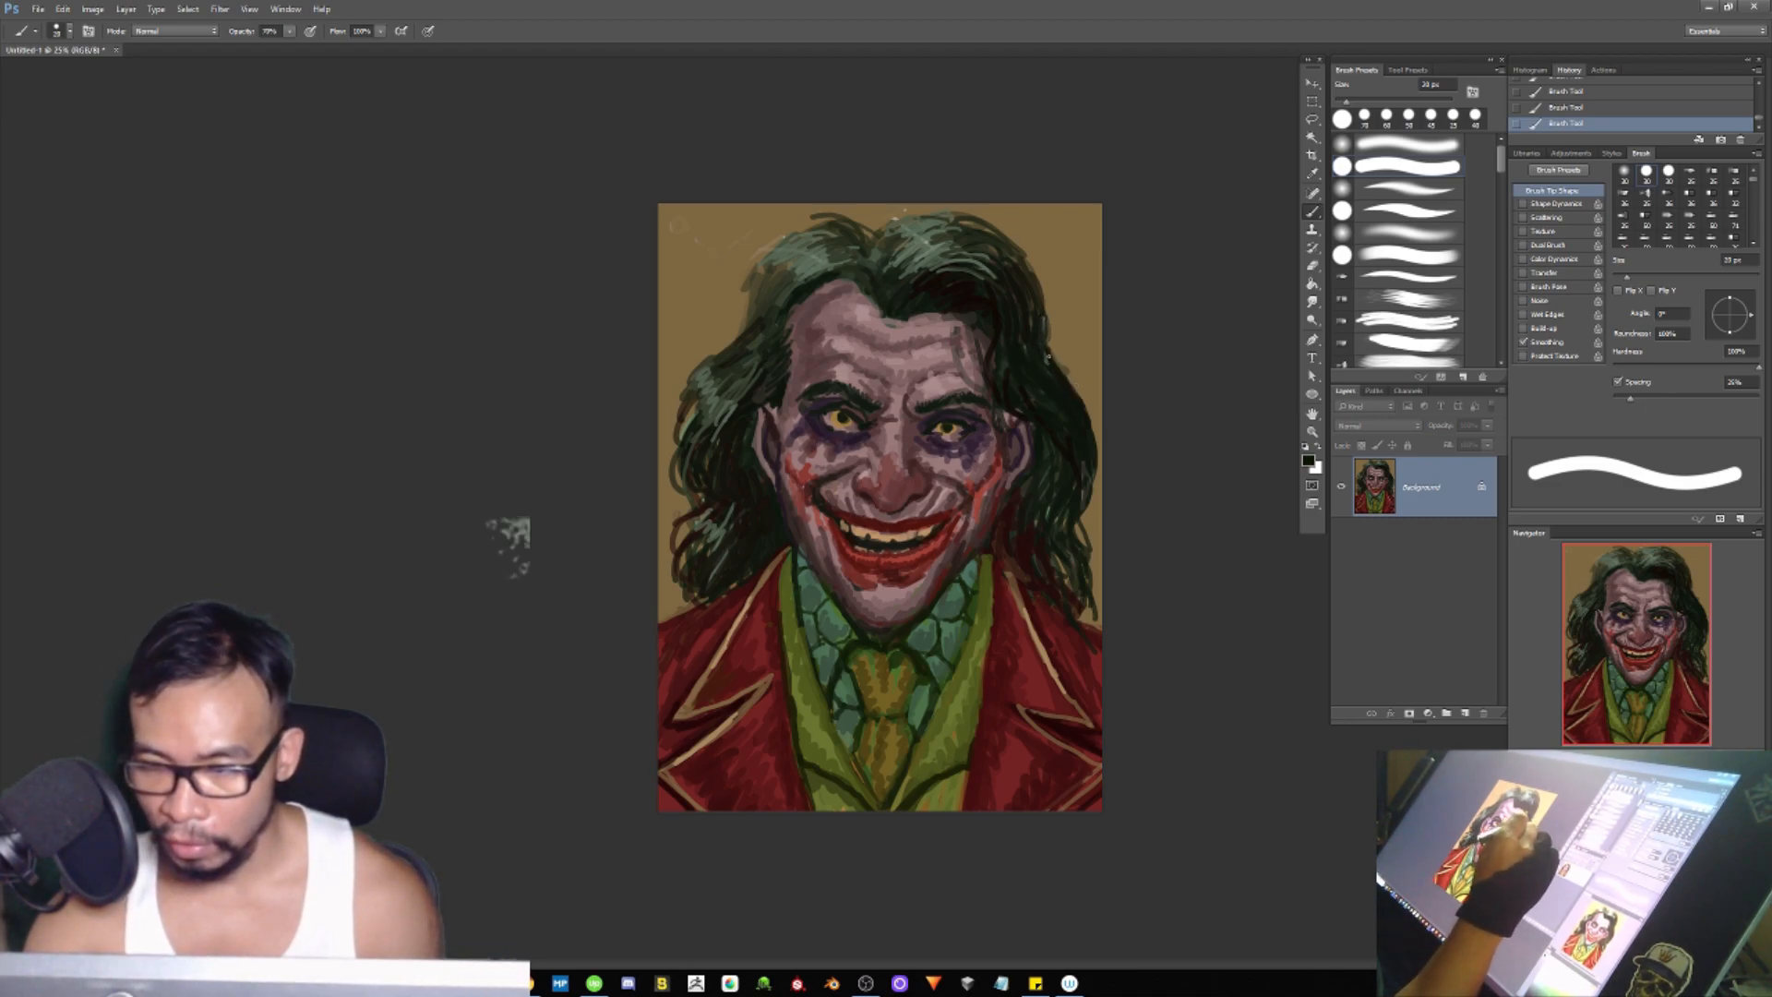
{"action": "left_click_drag", "start_coordinate": [1067, 377], "coordinate": [1098, 482]}
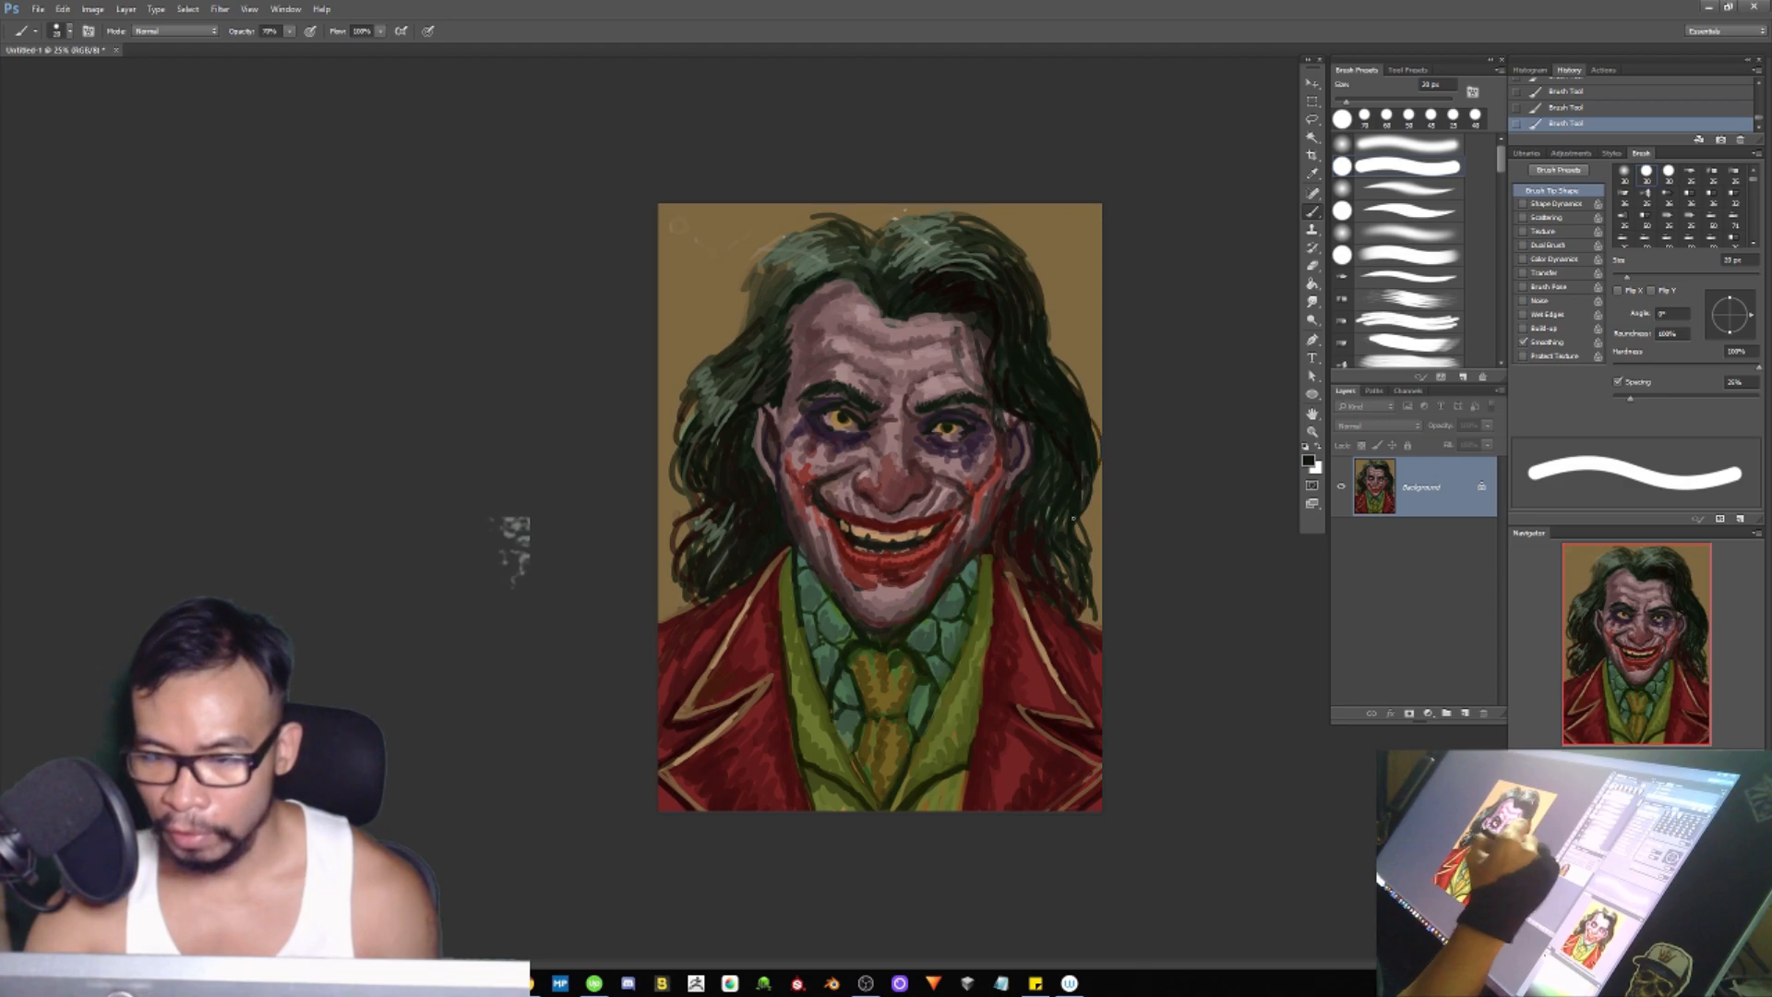
{"action": "mouse_move", "coordinate": [697, 407]}
{"action": "left_mouse_down"}
{"action": "mouse_move", "coordinate": [677, 447]}
{"action": "mouse_move", "coordinate": [674, 426]}
{"action": "left_mouse_up"}
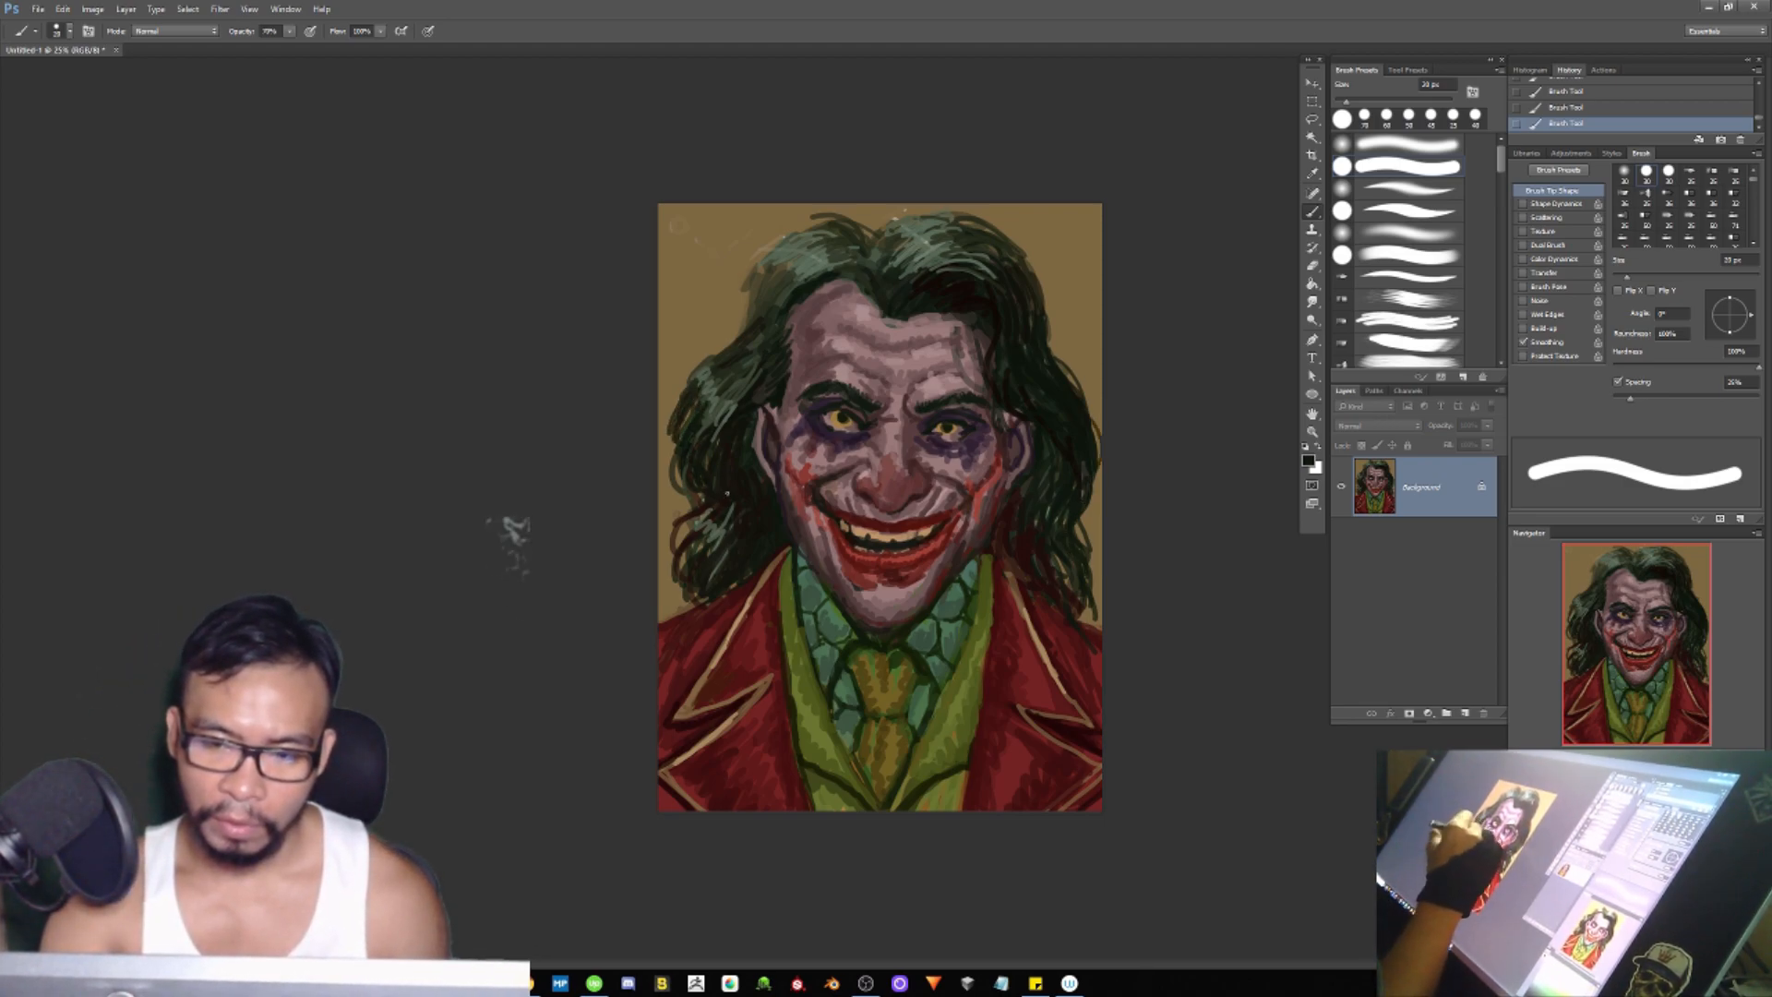
Step: Paint short dark strands on the viewer-left side of the crown, and sample a grey-green highlight tone near the parting
{"action": "mouse_move", "coordinate": [811, 218]}
{"action": "left_mouse_down"}
{"action": "mouse_move", "coordinate": [845, 225]}
{"action": "mouse_move", "coordinate": [832, 231]}
{"action": "left_mouse_up"}
{"action": "left_click_drag", "start_coordinate": [806, 227], "coordinate": [848, 249]}
{"action": "mouse_move", "coordinate": [822, 243]}
{"action": "left_mouse_down"}
{"action": "mouse_move", "coordinate": [849, 250]}
{"action": "mouse_move", "coordinate": [824, 267]}
{"action": "left_mouse_up"}
{"action": "left_click_drag", "start_coordinate": [858, 264], "coordinate": [846, 271]}
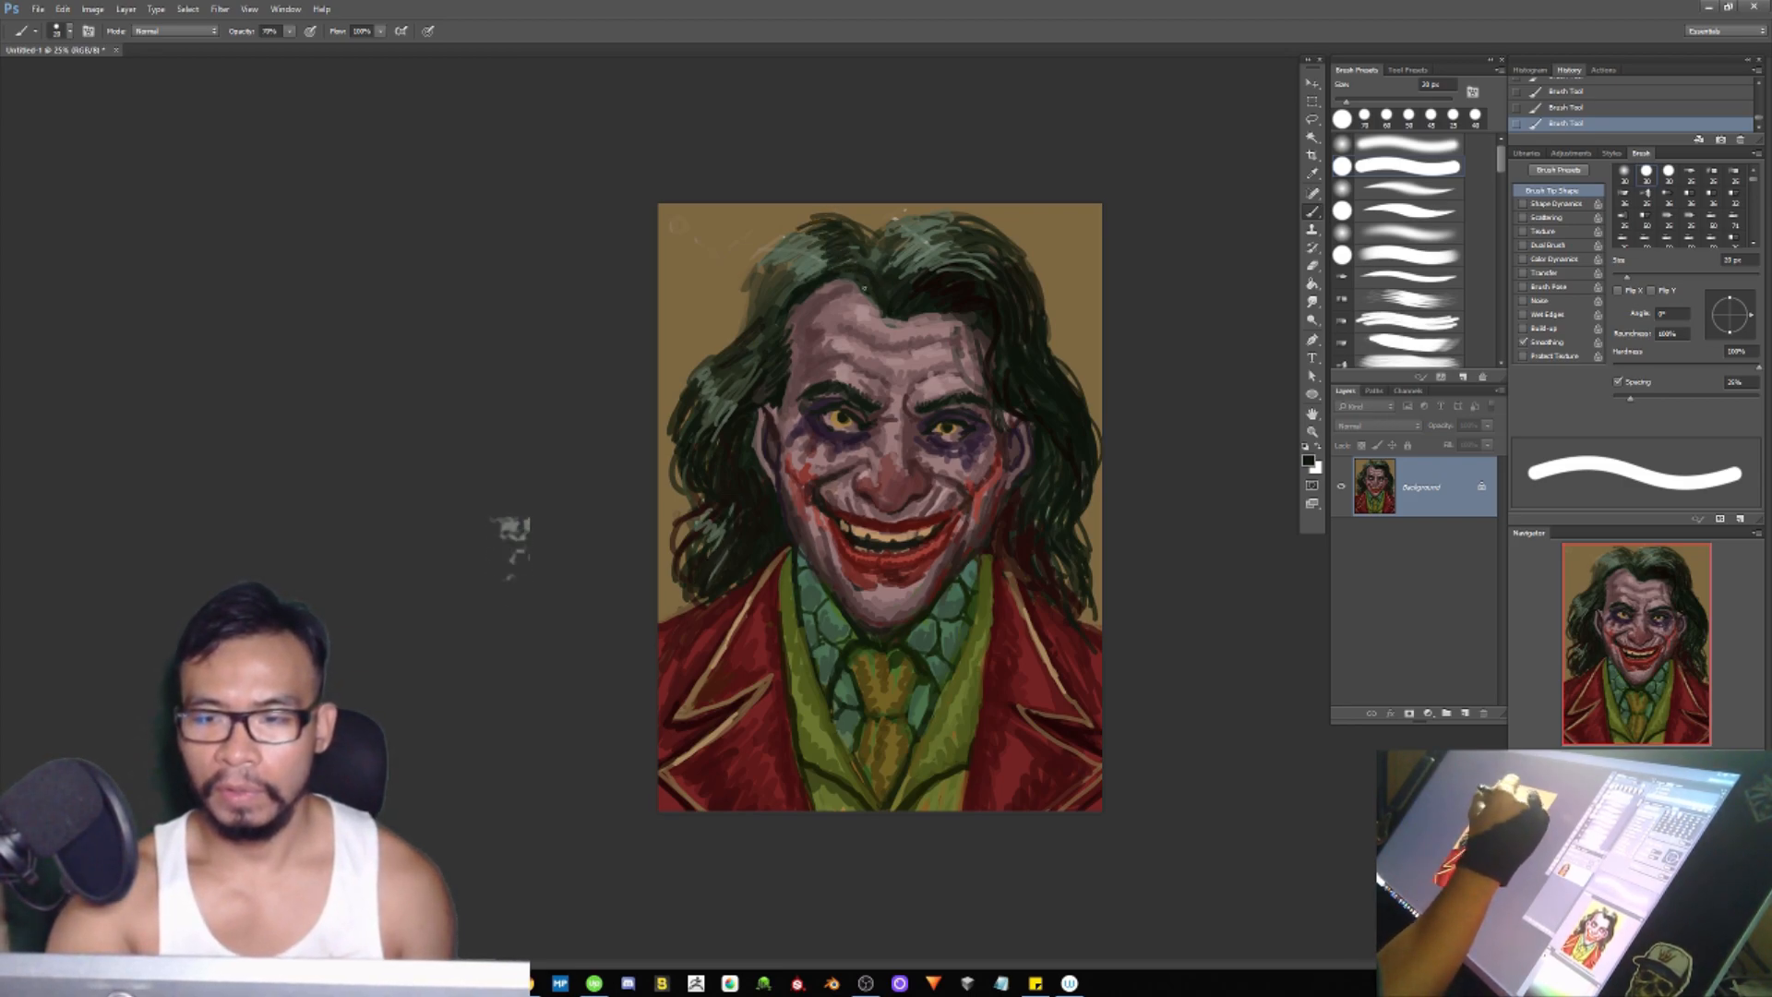
{"action": "left_click", "coordinate": [917, 214], "text": "alt"}
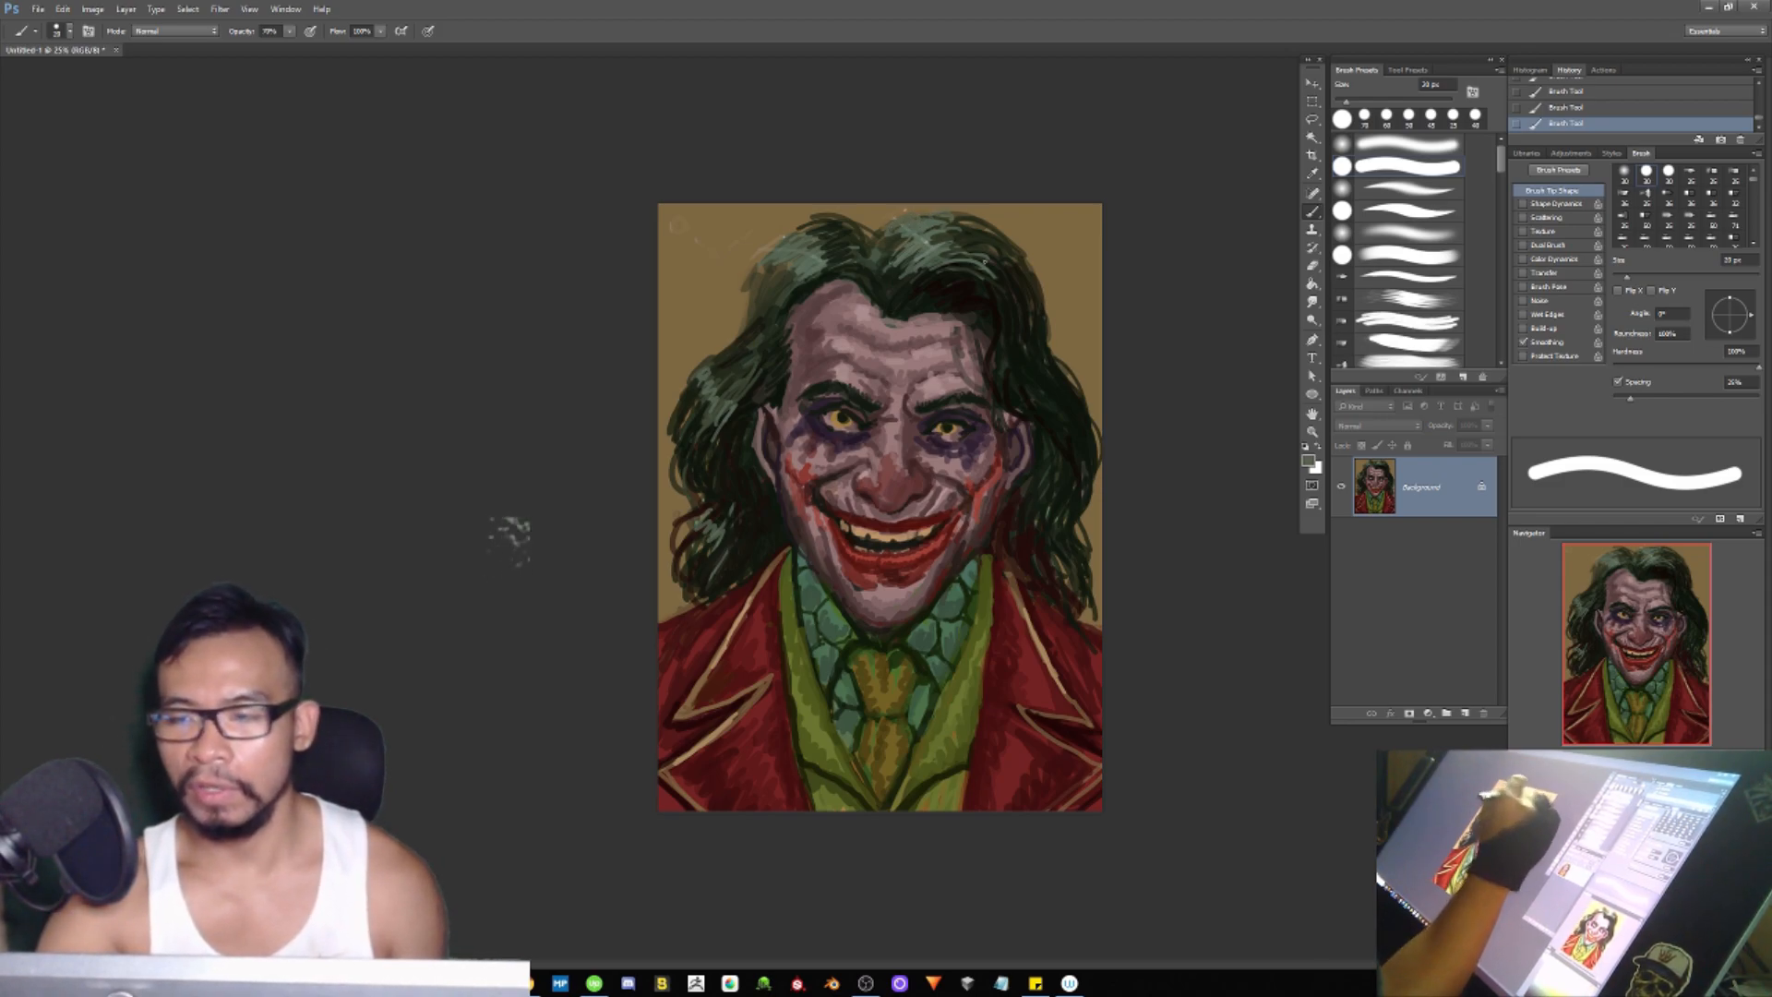
Step: Paint light grey-green highlight strands on both sides of the crown and over the side and lower locks at viewer-left
{"action": "left_click_drag", "start_coordinate": [902, 220], "coordinate": [967, 268]}
{"action": "left_click_drag", "start_coordinate": [770, 236], "coordinate": [817, 297]}
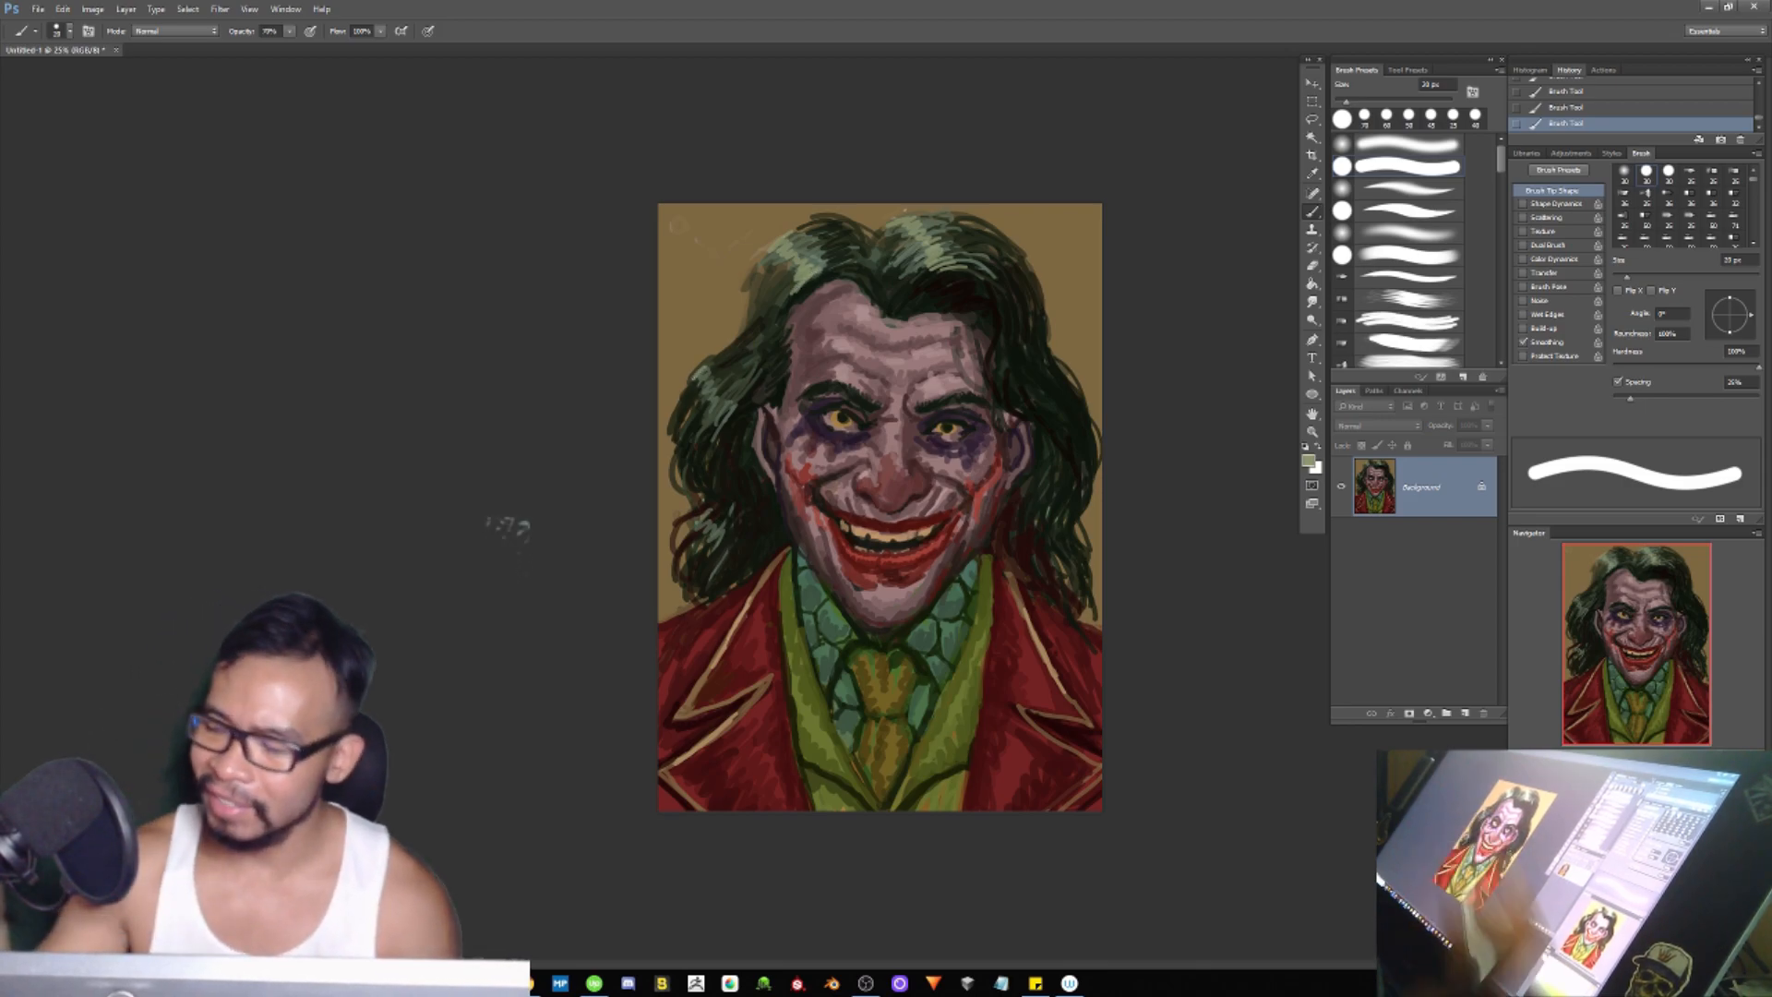
{"action": "key", "text": "["}
{"action": "left_click_drag", "start_coordinate": [699, 387], "coordinate": [716, 414]}
{"action": "left_click_drag", "start_coordinate": [743, 394], "coordinate": [734, 421]}
{"action": "key", "text": "["}
{"action": "key", "text": "["}
{"action": "mouse_move", "coordinate": [682, 515]}
{"action": "left_mouse_down"}
{"action": "mouse_move", "coordinate": [710, 523]}
{"action": "mouse_move", "coordinate": [724, 585]}
{"action": "mouse_move", "coordinate": [706, 601]}
{"action": "left_mouse_up"}
{"action": "key", "text": "["}
{"action": "key", "text": "["}
{"action": "key", "text": "["}
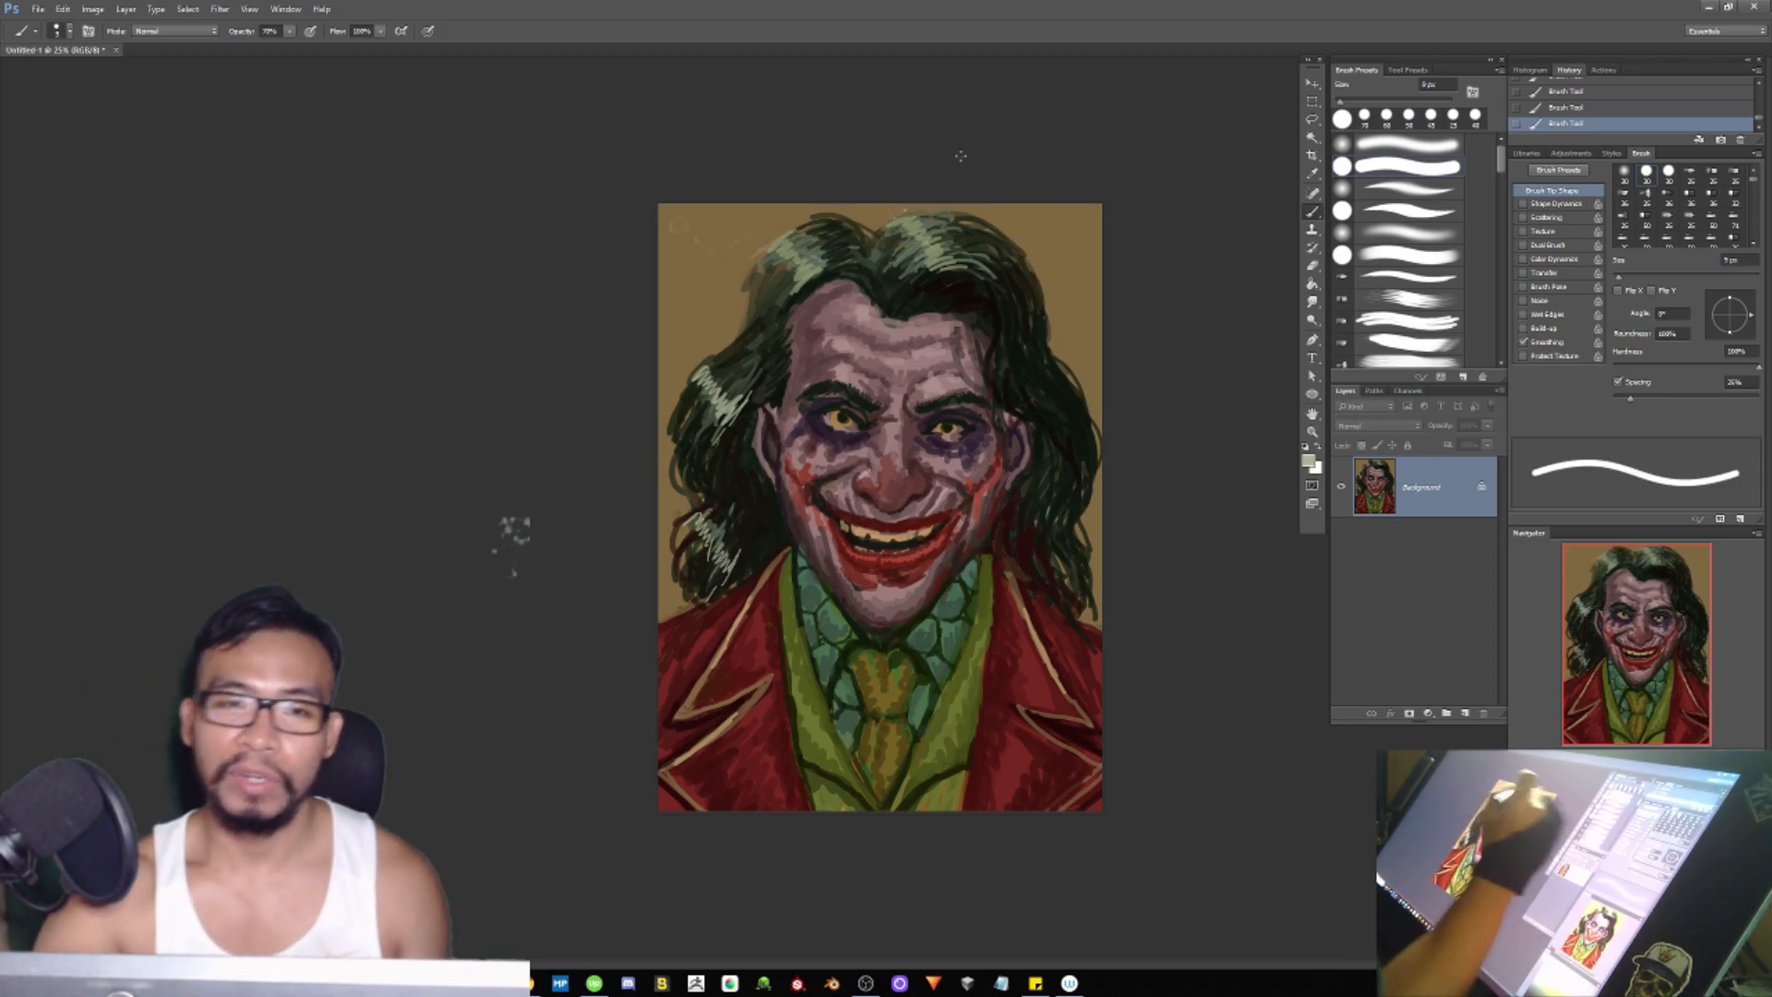
Step: Fill in the viewer-left hair edge between the crown and the side lock with dark strands in sampled hair tones
{"action": "left_click", "coordinate": [963, 251], "text": "alt"}
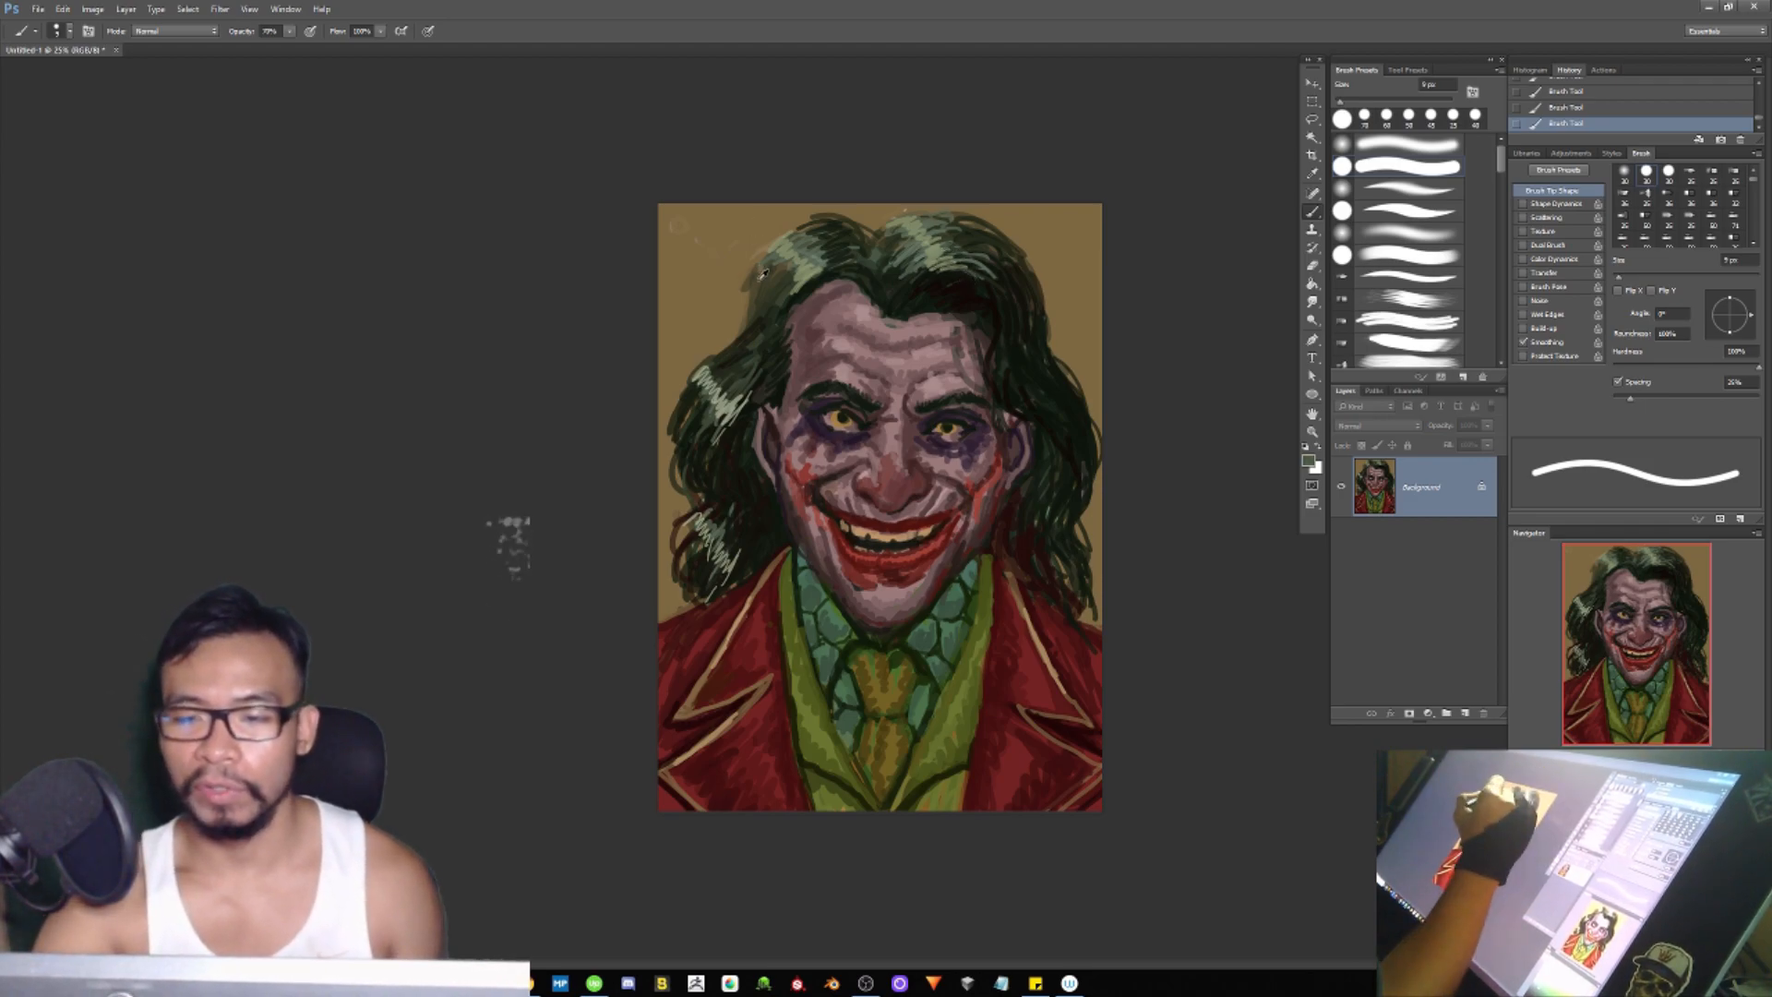
{"action": "mouse_move", "coordinate": [743, 321]}
{"action": "left_mouse_down"}
{"action": "mouse_move", "coordinate": [753, 244]}
{"action": "mouse_move", "coordinate": [729, 342]}
{"action": "mouse_move", "coordinate": [757, 319]}
{"action": "left_mouse_up"}
{"action": "key", "text": "]"}
{"action": "key", "text": "]"}
{"action": "left_click", "coordinate": [738, 328], "text": "alt"}
{"action": "left_click", "coordinate": [757, 386], "text": "alt"}
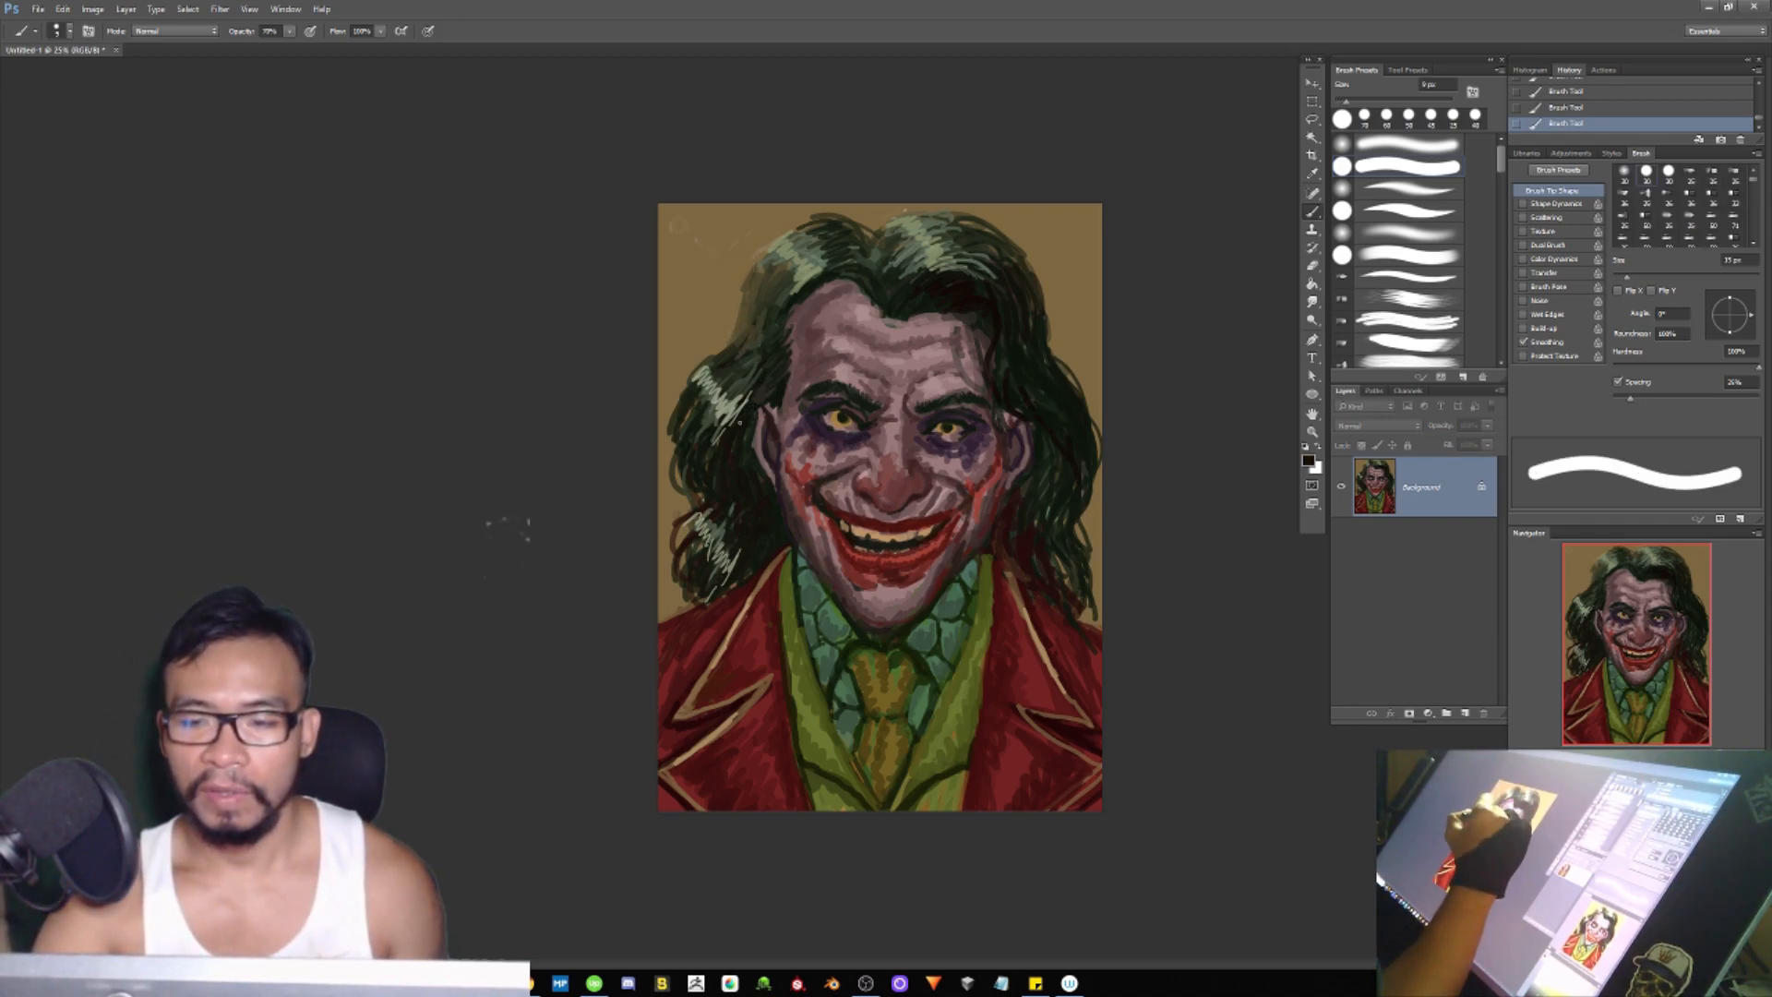
{"action": "left_click_drag", "start_coordinate": [752, 392], "coordinate": [738, 413]}
{"action": "key", "text": "]"}
{"action": "mouse_move", "coordinate": [767, 328]}
{"action": "left_mouse_down"}
{"action": "mouse_move", "coordinate": [700, 359]}
{"action": "mouse_move", "coordinate": [771, 317]}
{"action": "mouse_move", "coordinate": [738, 348]}
{"action": "mouse_move", "coordinate": [751, 355]}
{"action": "left_mouse_up"}
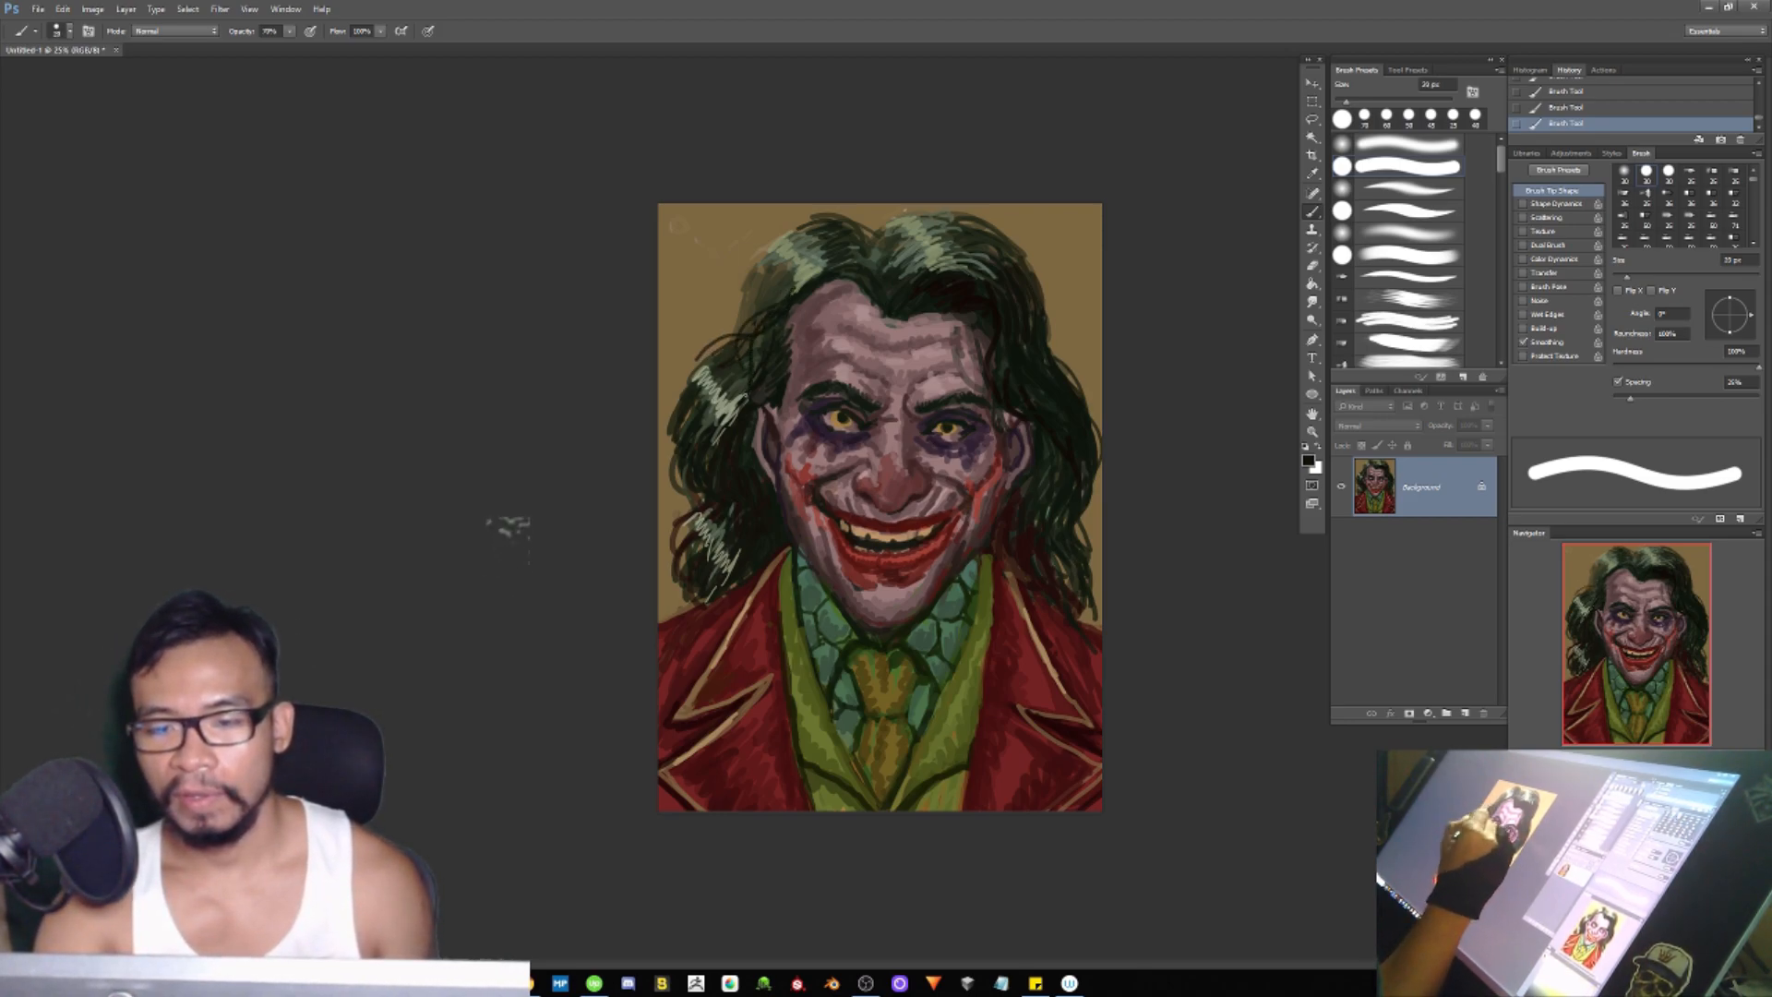
{"action": "mouse_move", "coordinate": [755, 276]}
{"action": "left_mouse_down"}
{"action": "mouse_move", "coordinate": [736, 329]}
{"action": "mouse_move", "coordinate": [741, 305]}
{"action": "left_mouse_up"}
Step: Tone down the highlights on the lower viewer-left locks by painting sampled dark strands over them
{"action": "left_click", "coordinate": [753, 287], "text": "alt"}
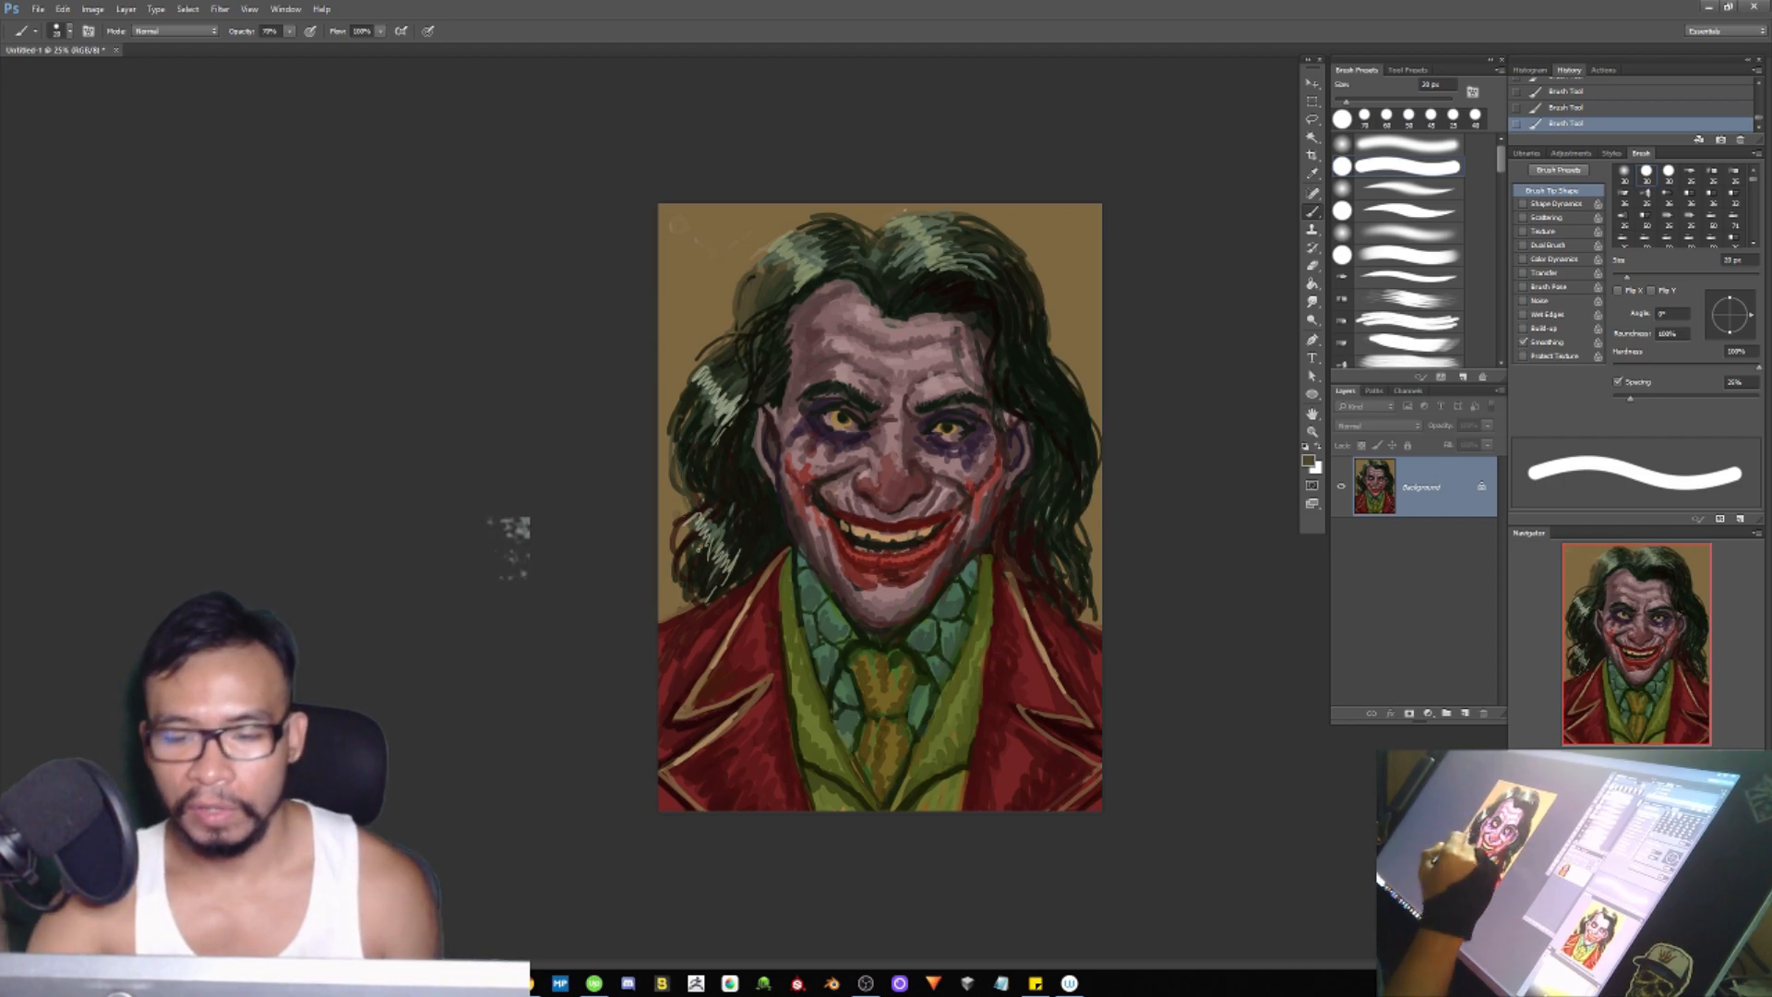
{"action": "left_click_drag", "start_coordinate": [695, 597], "coordinate": [744, 556]}
{"action": "mouse_move", "coordinate": [740, 578]}
{"action": "left_mouse_down"}
{"action": "mouse_move", "coordinate": [753, 535]}
{"action": "mouse_move", "coordinate": [723, 503]}
{"action": "mouse_move", "coordinate": [706, 518]}
{"action": "mouse_move", "coordinate": [746, 481]}
{"action": "left_mouse_up"}
{"action": "left_click", "coordinate": [739, 491], "text": "alt"}
{"action": "mouse_move", "coordinate": [698, 539]}
{"action": "left_mouse_down"}
{"action": "mouse_move", "coordinate": [719, 523]}
{"action": "mouse_move", "coordinate": [701, 548]}
{"action": "left_mouse_up"}
{"action": "mouse_move", "coordinate": [695, 532]}
{"action": "left_mouse_down"}
{"action": "mouse_move", "coordinate": [706, 512]}
{"action": "mouse_move", "coordinate": [712, 543]}
{"action": "left_mouse_up"}
{"action": "left_click_drag", "start_coordinate": [687, 594], "coordinate": [715, 567]}
{"action": "mouse_move", "coordinate": [714, 560]}
{"action": "left_mouse_down"}
{"action": "mouse_move", "coordinate": [723, 503]}
{"action": "mouse_move", "coordinate": [718, 524]}
{"action": "left_mouse_up"}
{"action": "mouse_move", "coordinate": [689, 566]}
{"action": "left_mouse_down"}
{"action": "mouse_move", "coordinate": [700, 546]}
{"action": "mouse_move", "coordinate": [749, 544]}
{"action": "left_mouse_up"}
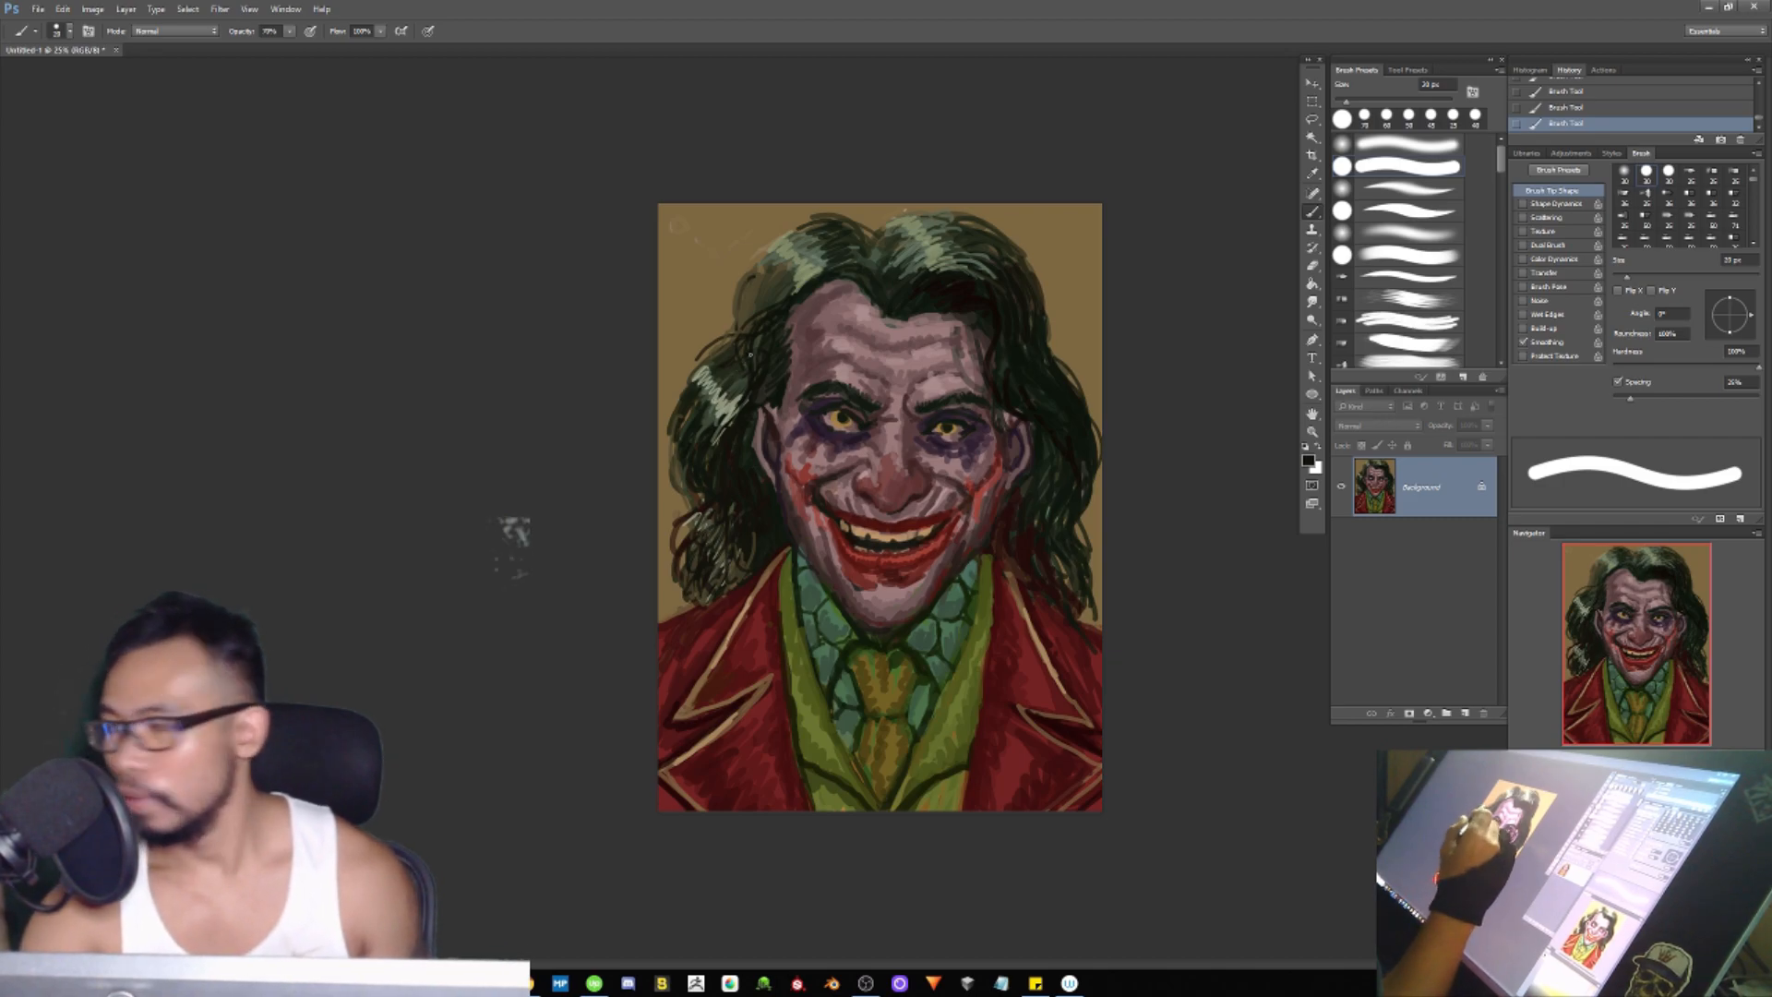
Step: Darken the viewer-left side lock and the outer edge of the crown with tones sampled from the hair
{"action": "left_click", "coordinate": [755, 376], "text": "alt"}
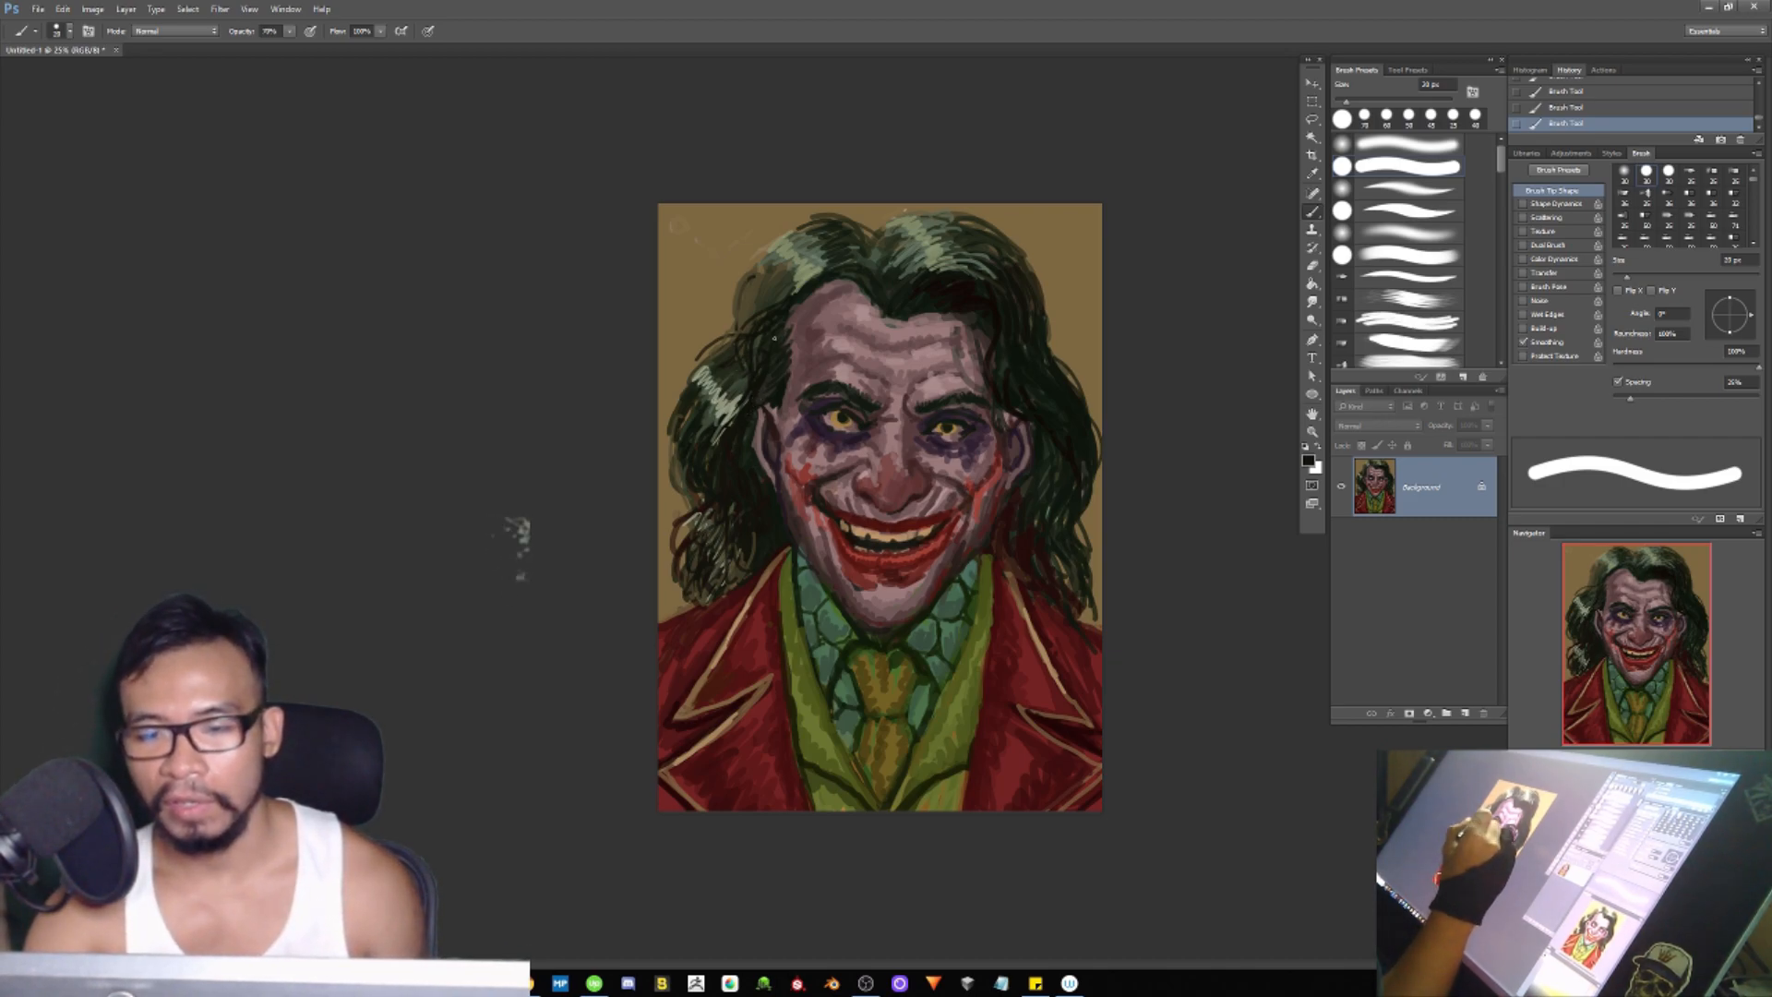
{"action": "left_click_drag", "start_coordinate": [735, 416], "coordinate": [744, 380]}
{"action": "left_click", "coordinate": [771, 280], "text": "alt"}
{"action": "left_click_drag", "start_coordinate": [751, 275], "coordinate": [794, 260]}
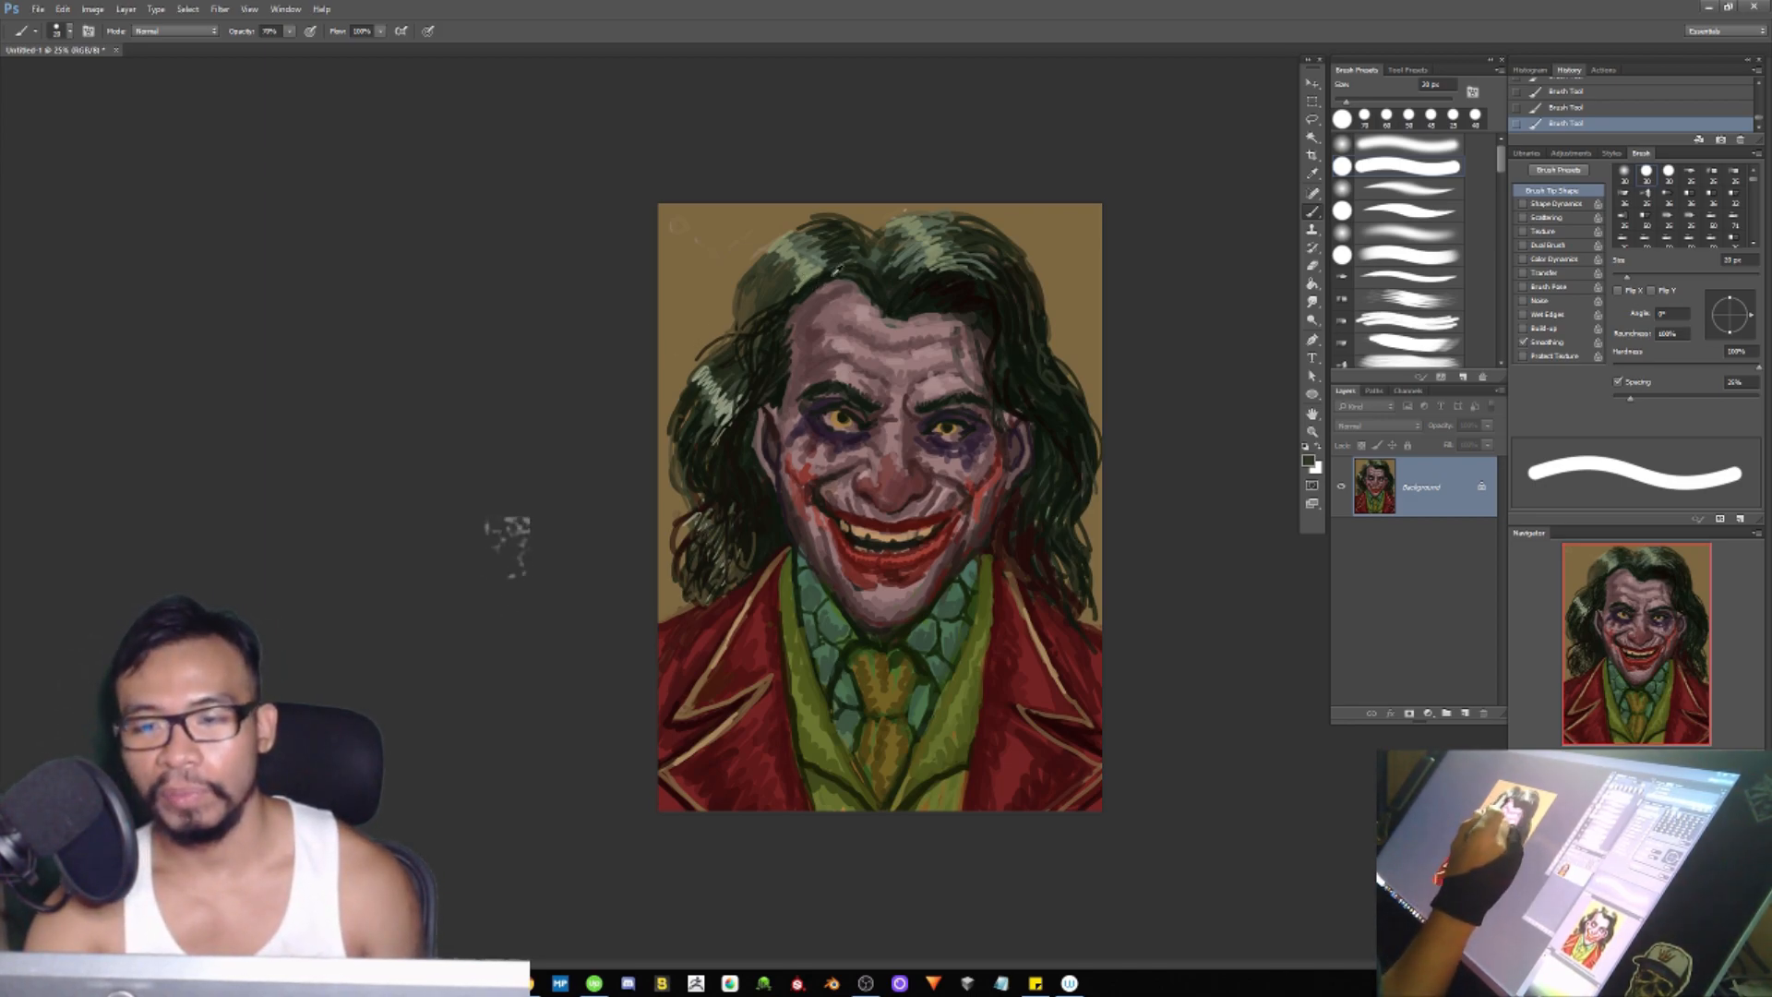
Step: Deepen the fringe above the forehead with a sampled near-black tone and a larger brush
{"action": "left_click", "coordinate": [790, 298], "text": "alt"}
{"action": "left_click", "coordinate": [920, 302], "text": "alt"}
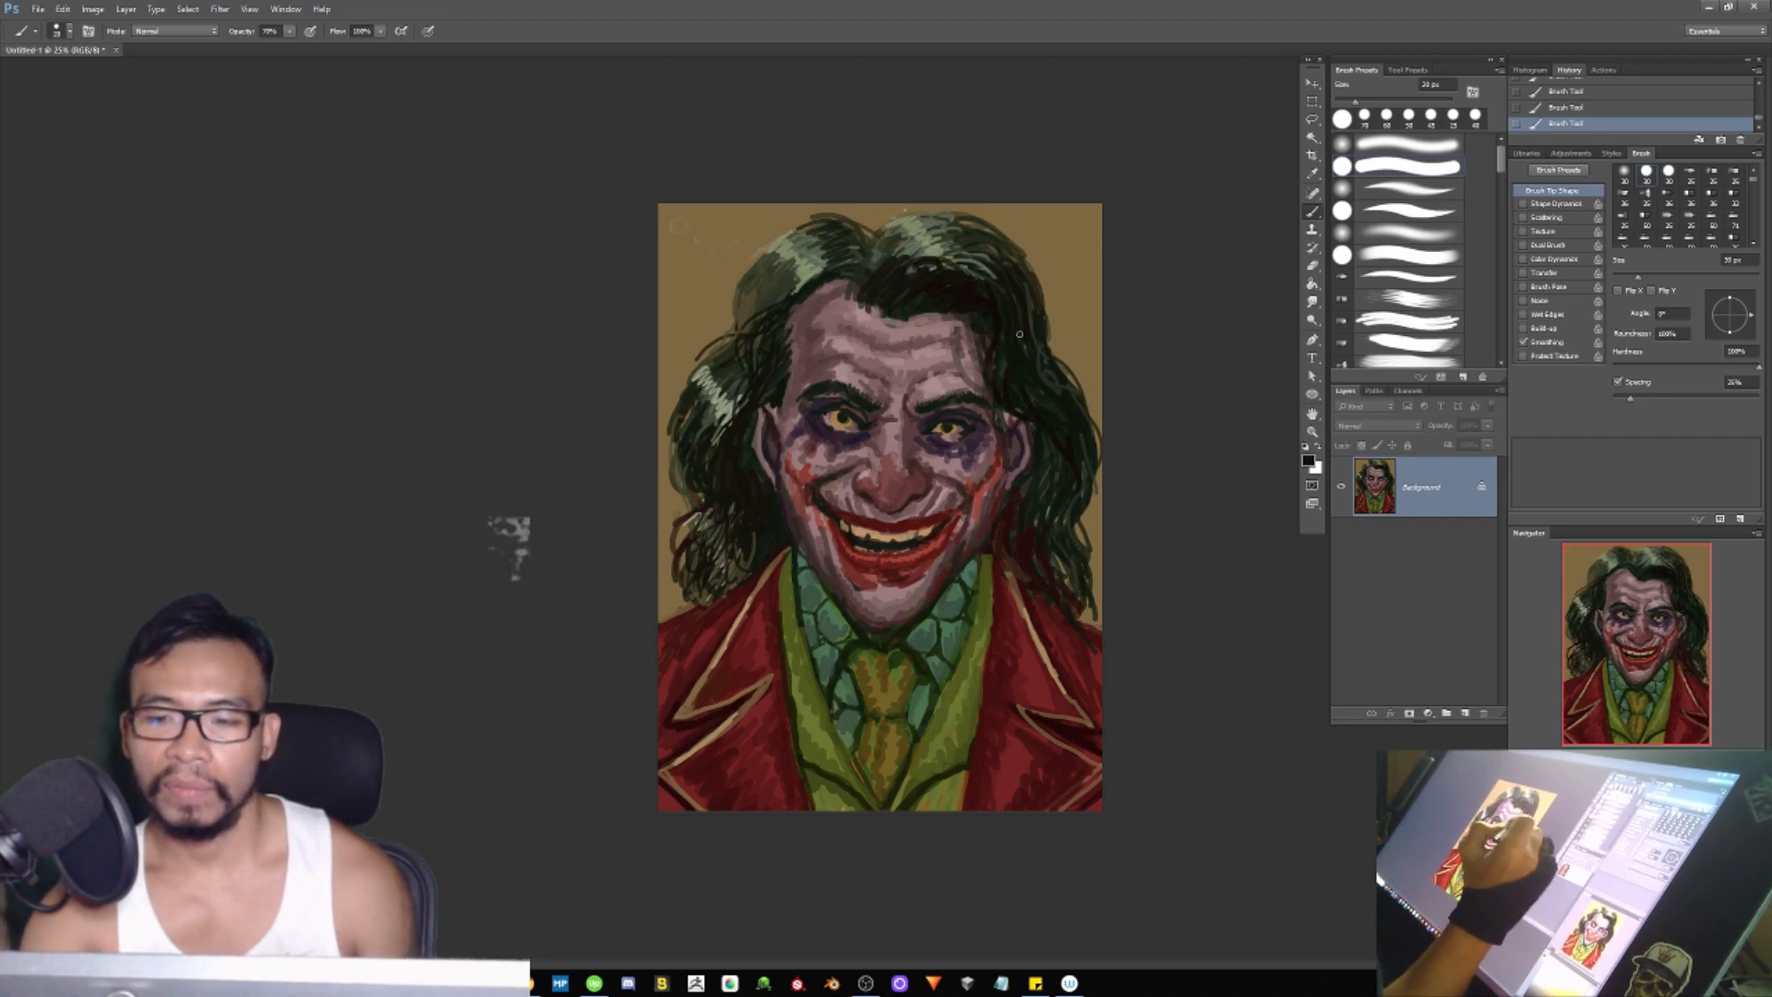
{"action": "key", "text": "]"}
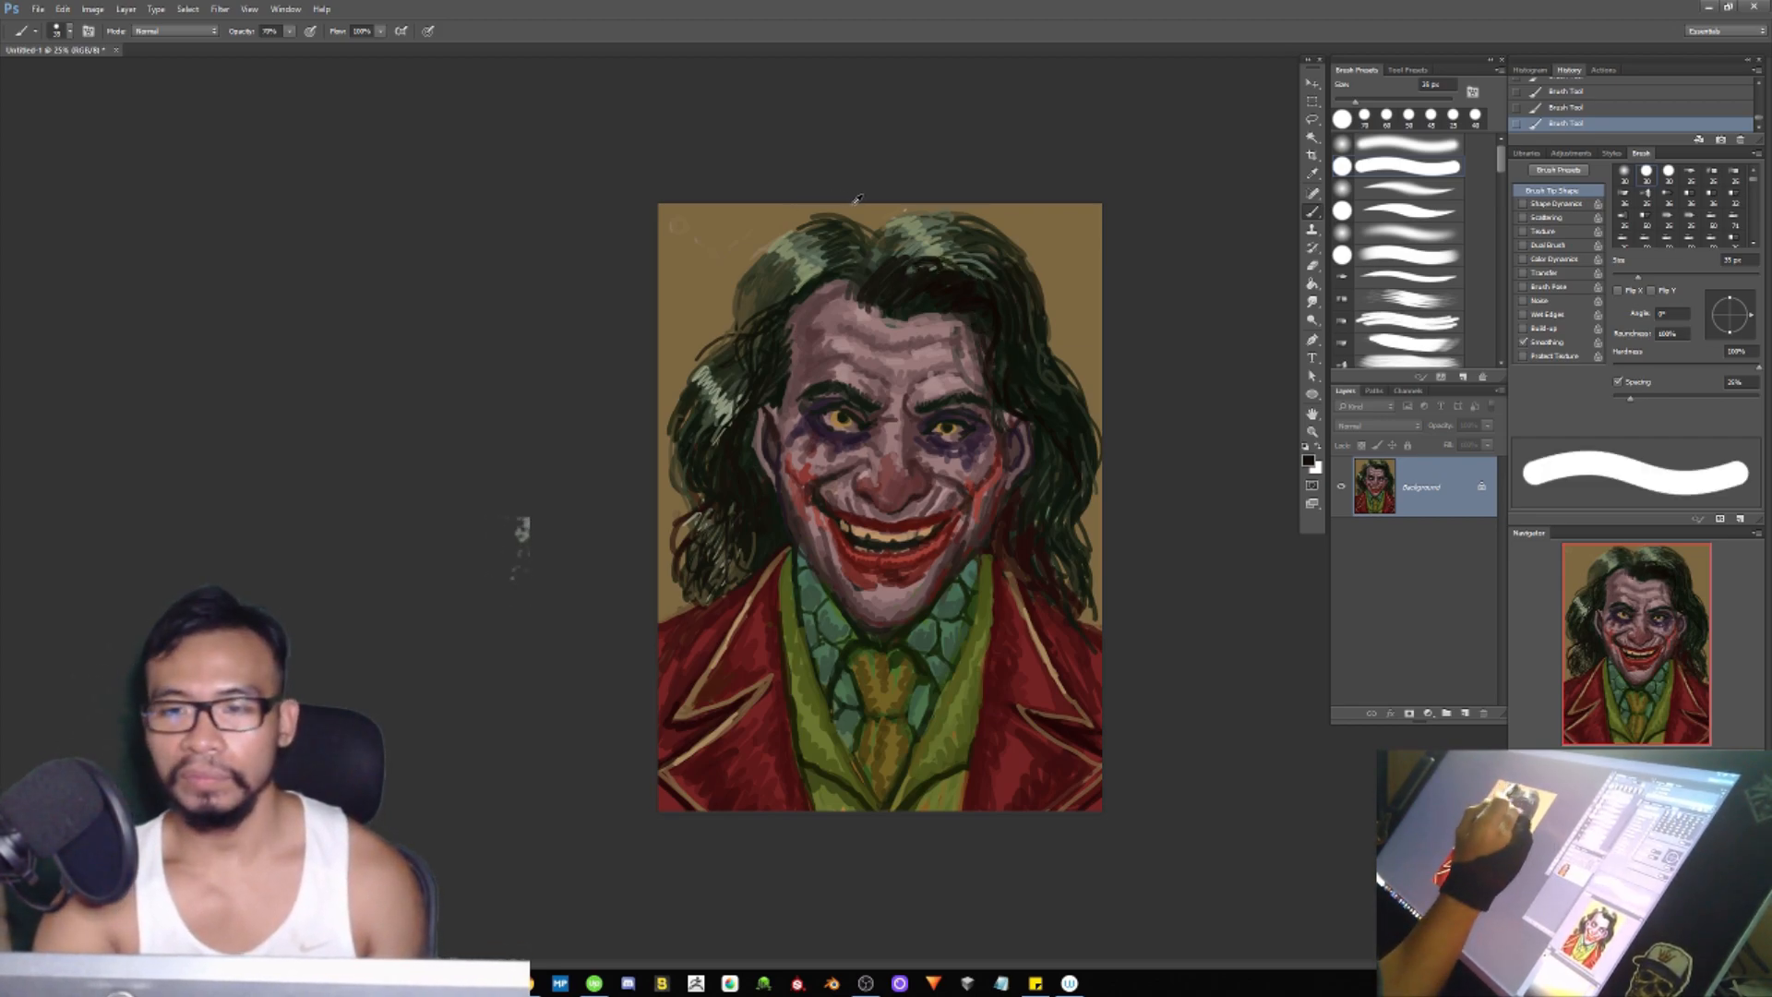
Step: Tidy the crown outline at viewer-left of the parting by painting sampled background tan over stray dark strokes
{"action": "mouse_move", "coordinate": [851, 207]}
{"action": "left_mouse_down"}
{"action": "mouse_move", "coordinate": [783, 237]}
{"action": "mouse_move", "coordinate": [869, 219]}
{"action": "mouse_move", "coordinate": [817, 210]}
{"action": "left_mouse_up"}
{"action": "left_click", "coordinate": [893, 198], "text": "alt"}
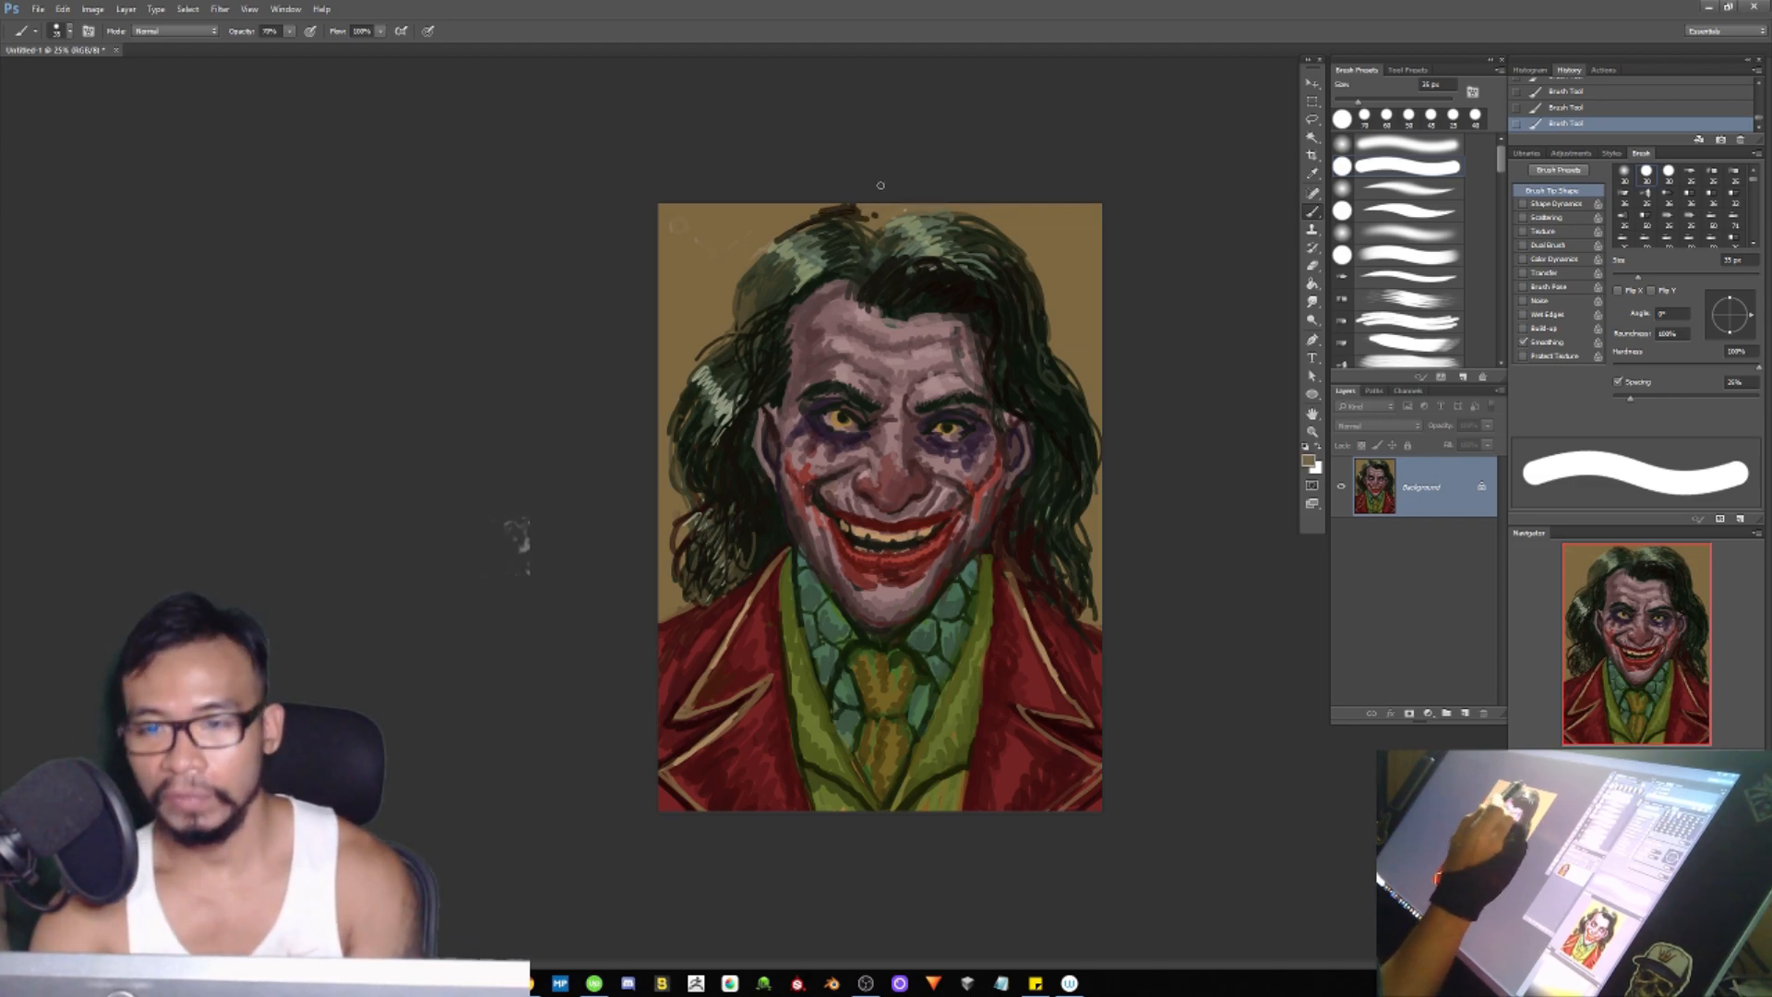
{"action": "key", "text": "bracketright"}
{"action": "key", "text": "bracketright"}
{"action": "key", "text": "bracketright"}
{"action": "mouse_move", "coordinate": [864, 214]}
{"action": "left_mouse_down"}
{"action": "mouse_move", "coordinate": [816, 214]}
{"action": "mouse_move", "coordinate": [731, 314]}
{"action": "mouse_move", "coordinate": [744, 301]}
{"action": "left_mouse_up"}
{"action": "left_click_drag", "start_coordinate": [814, 216], "coordinate": [854, 215]}
{"action": "key", "text": "bracketleft"}
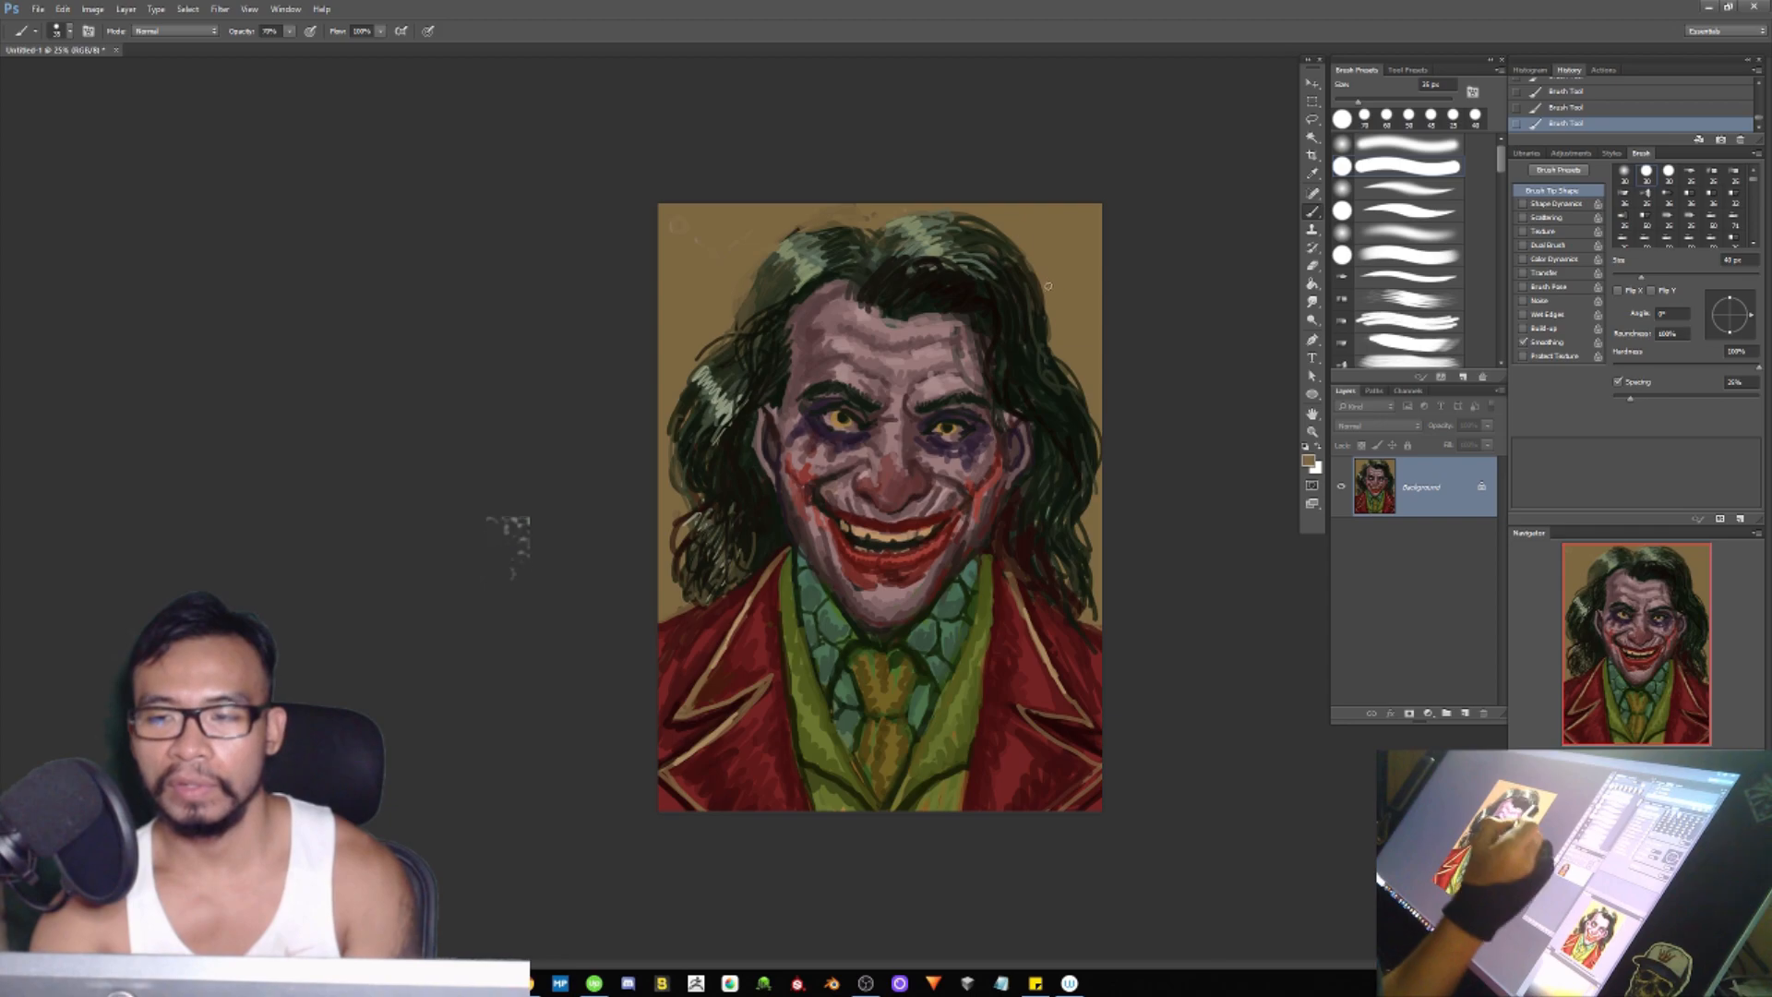
{"action": "key", "text": "ctrl+minus"}
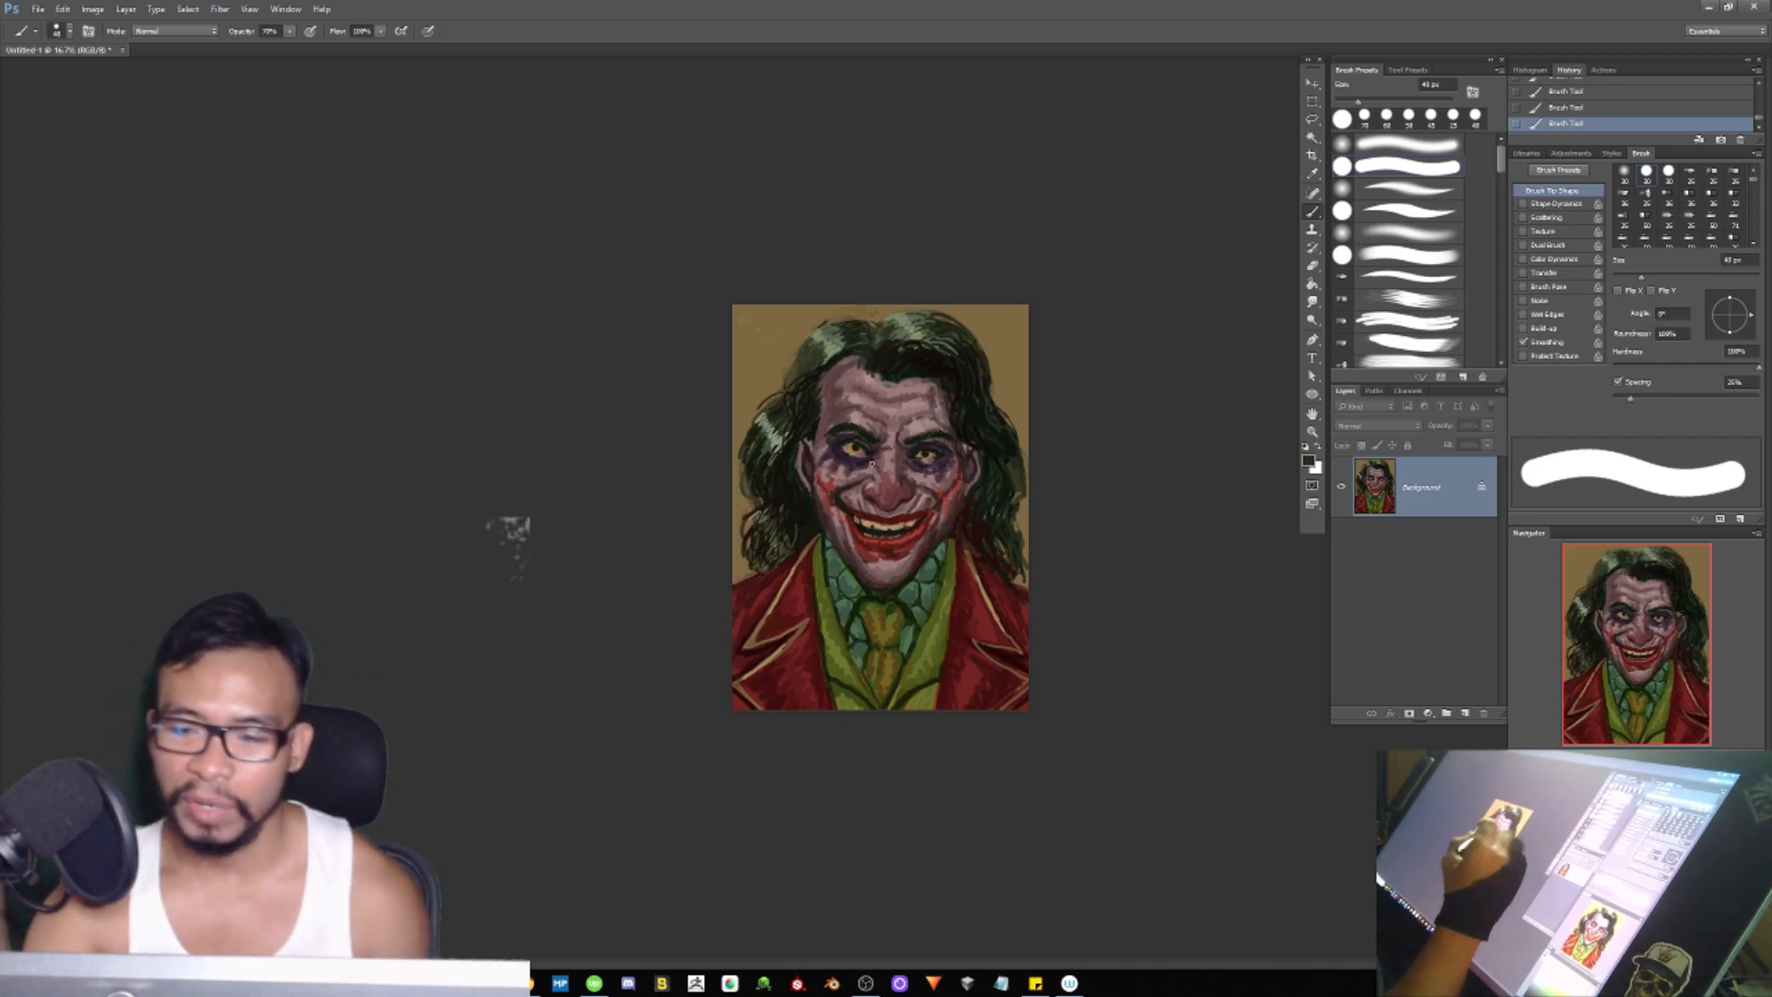
{"action": "left_click", "coordinate": [900, 446], "text": "alt"}
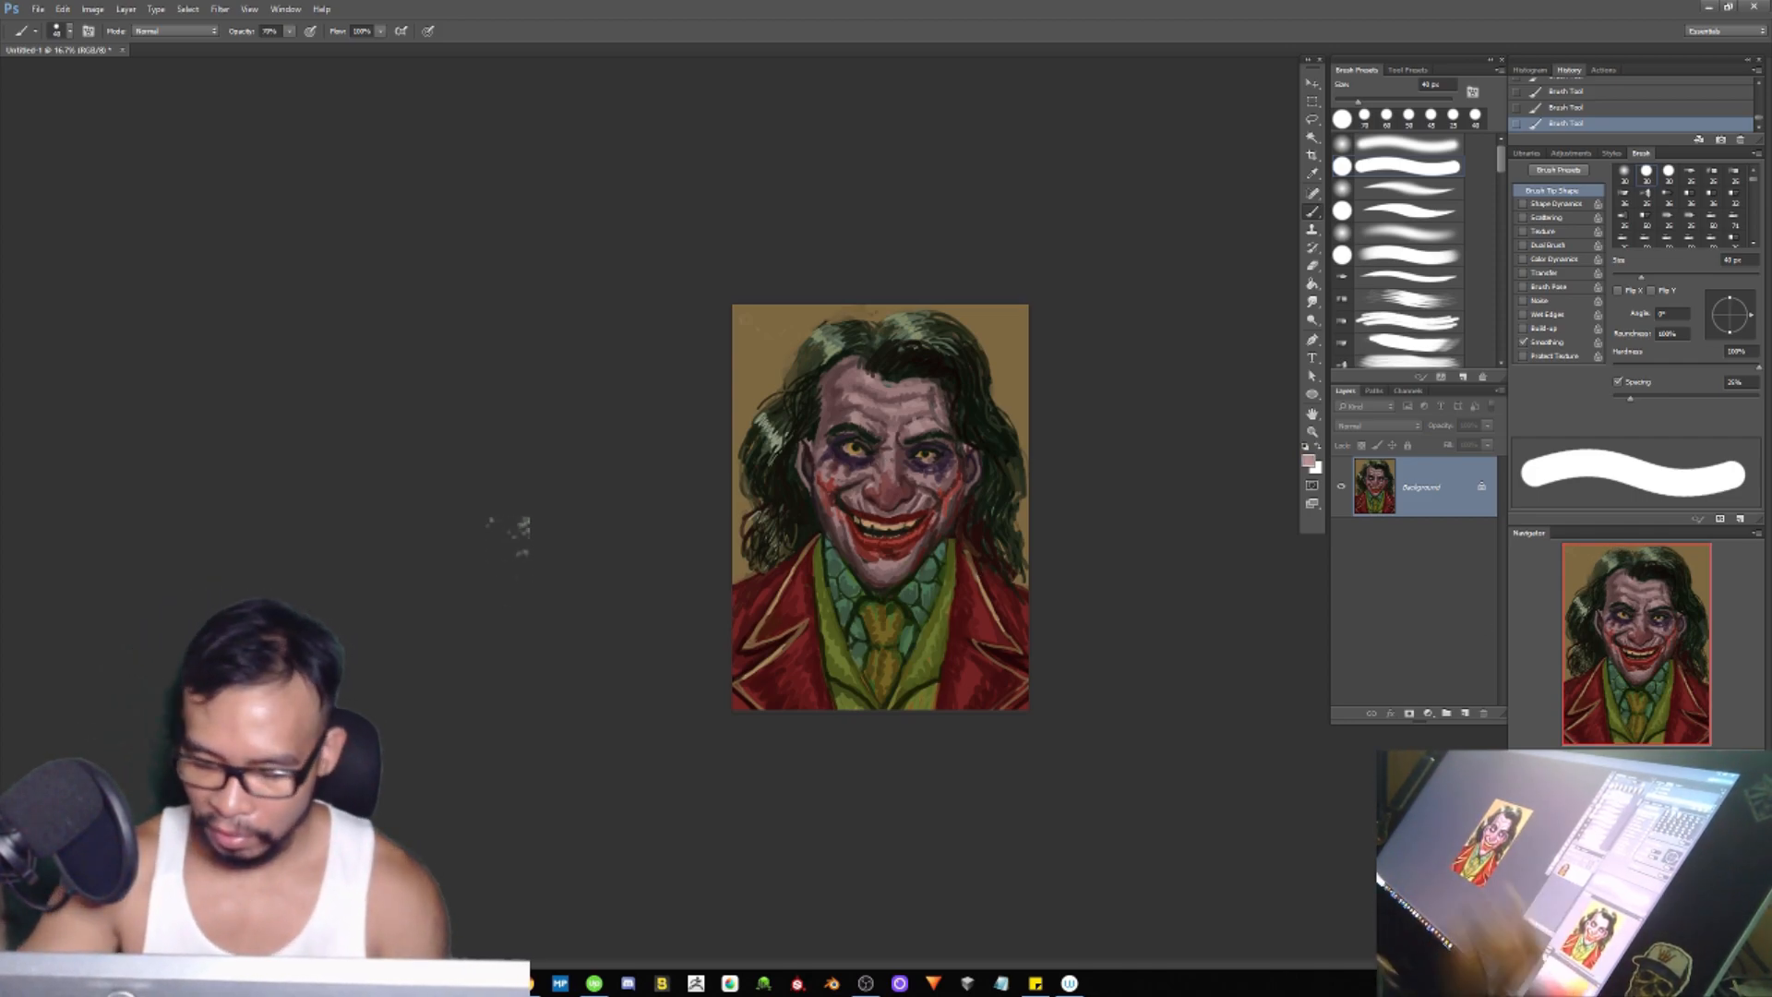
{"action": "key", "text": "["}
{"action": "key", "text": "["}
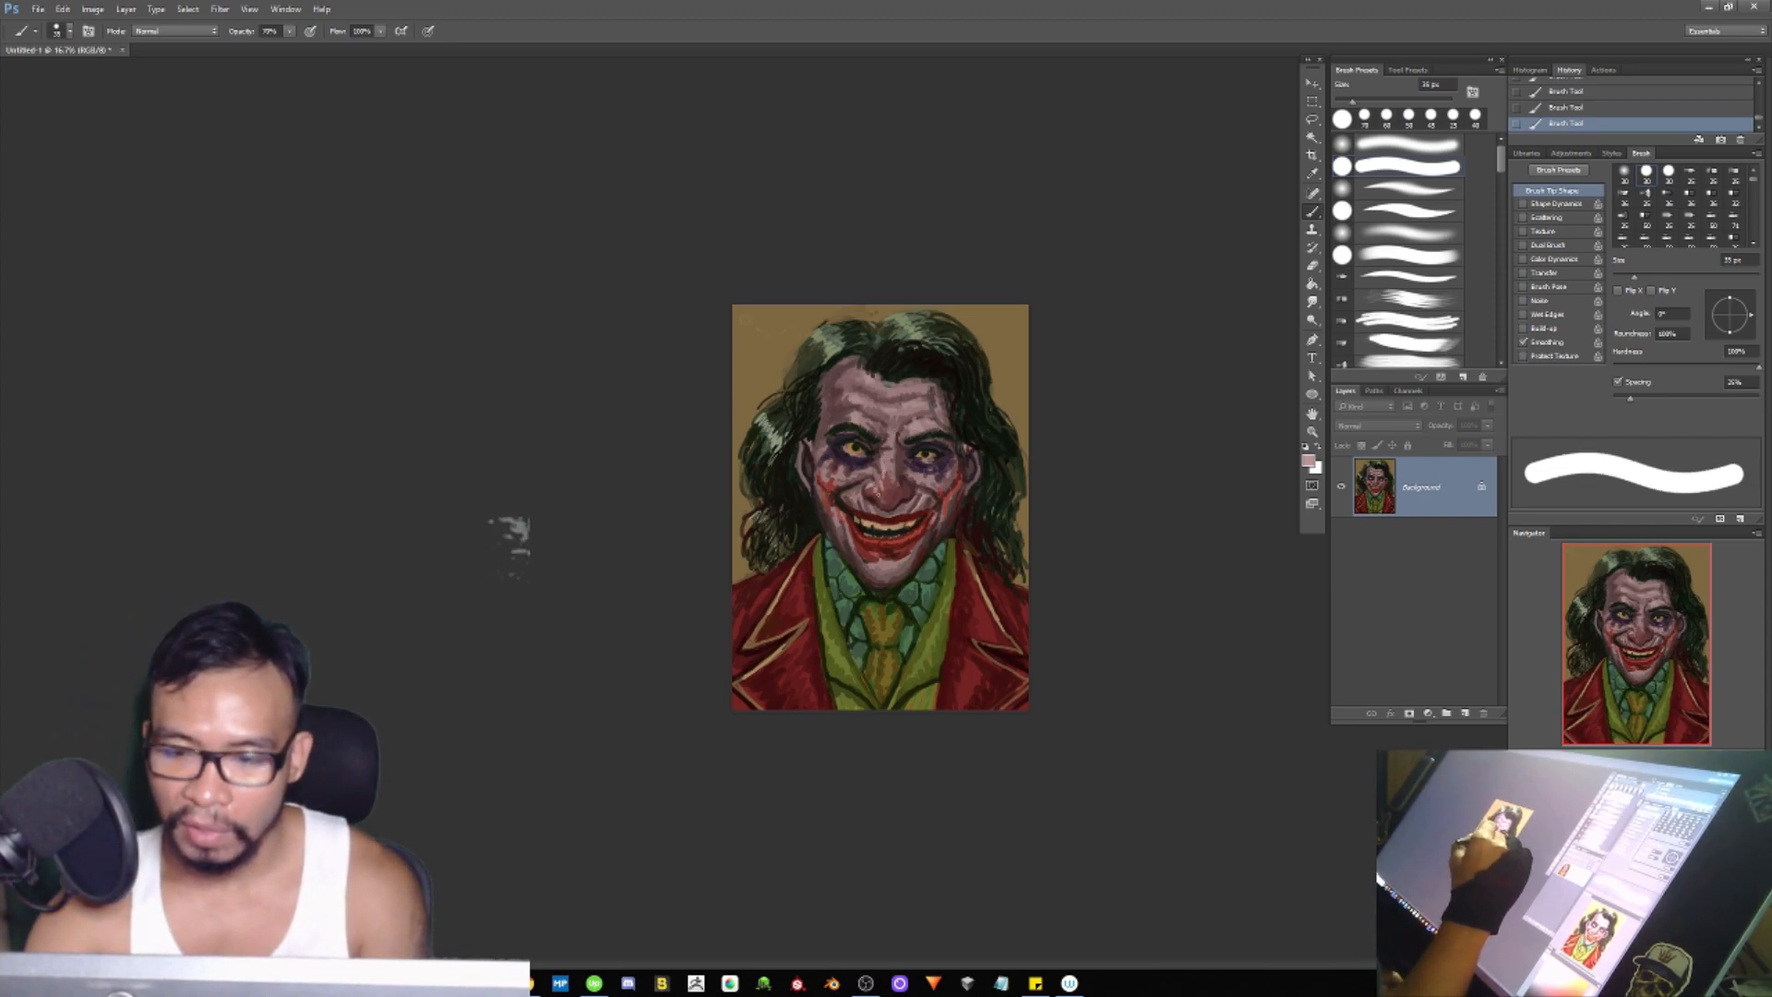
Step: Refine the dark rim of the viewer-left eye with a sampled dark tone and a much smaller brush
{"action": "key", "text": "ctrl+plus"}
{"action": "key", "text": "ctrl+plus"}
{"action": "key", "text": "ctrl+plus"}
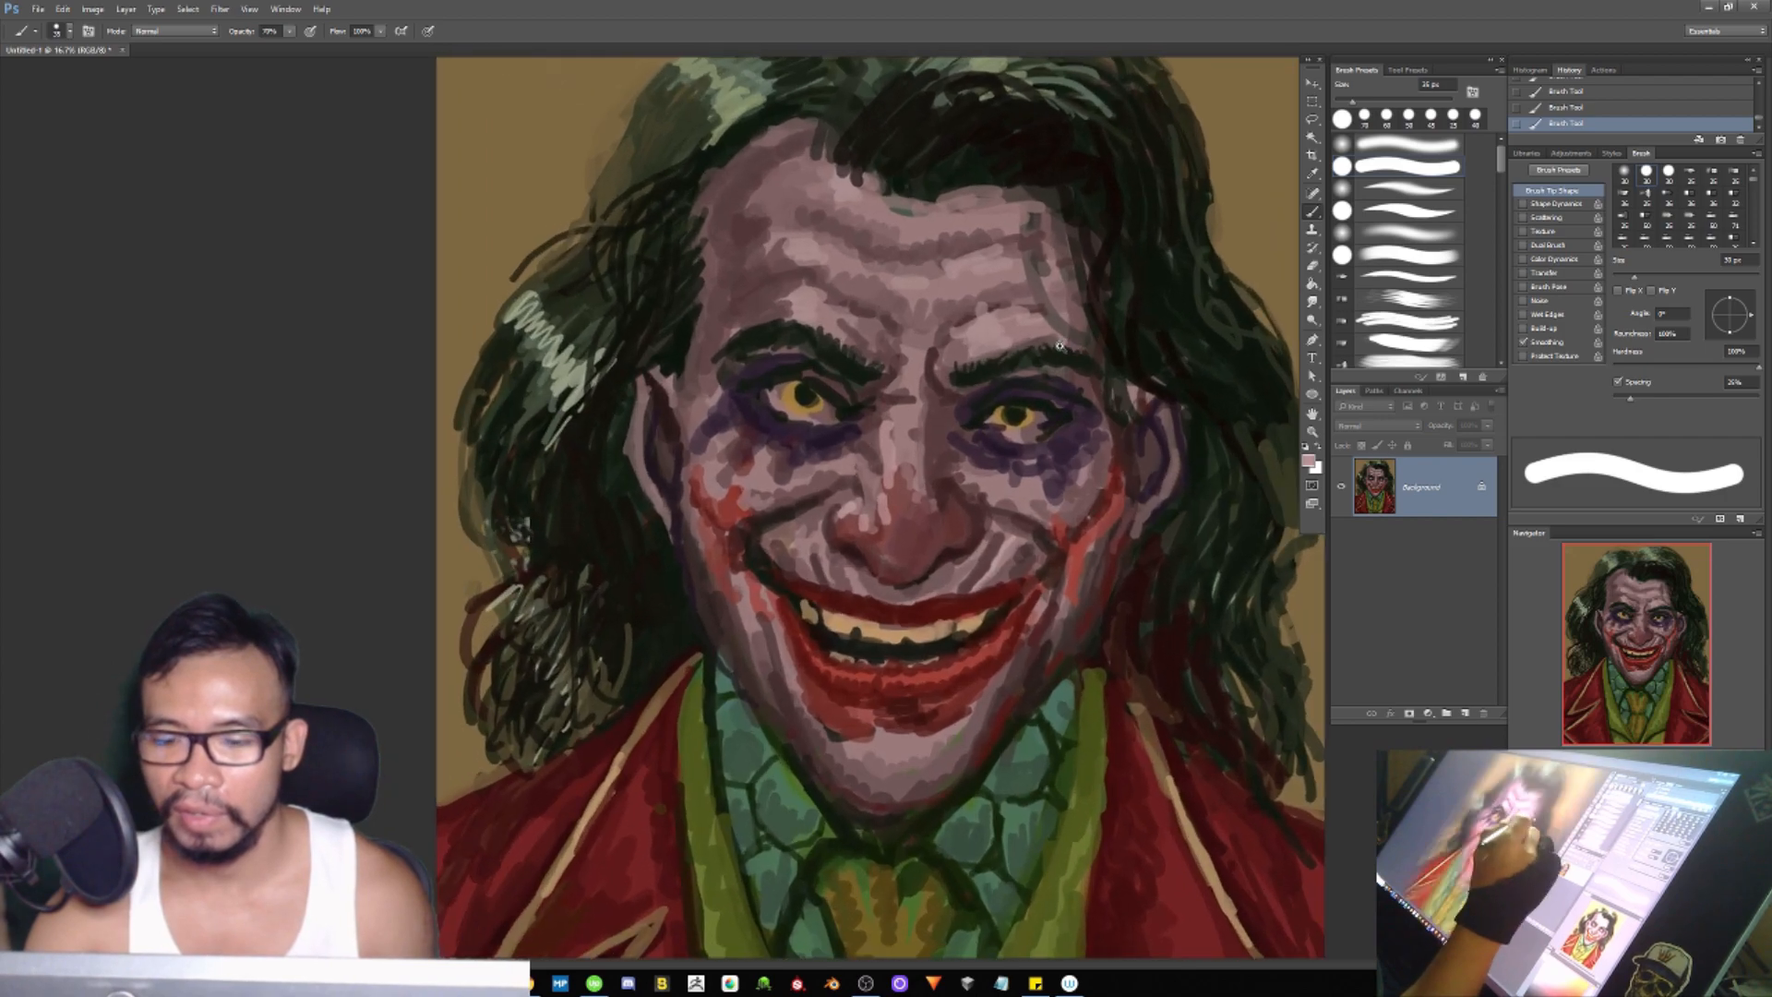
{"action": "mouse_move", "coordinate": [1154, 179]}
{"action": "left_mouse_down"}
{"action": "mouse_move", "coordinate": [1114, 185]}
{"action": "mouse_move", "coordinate": [1033, 399]}
{"action": "left_mouse_up"}
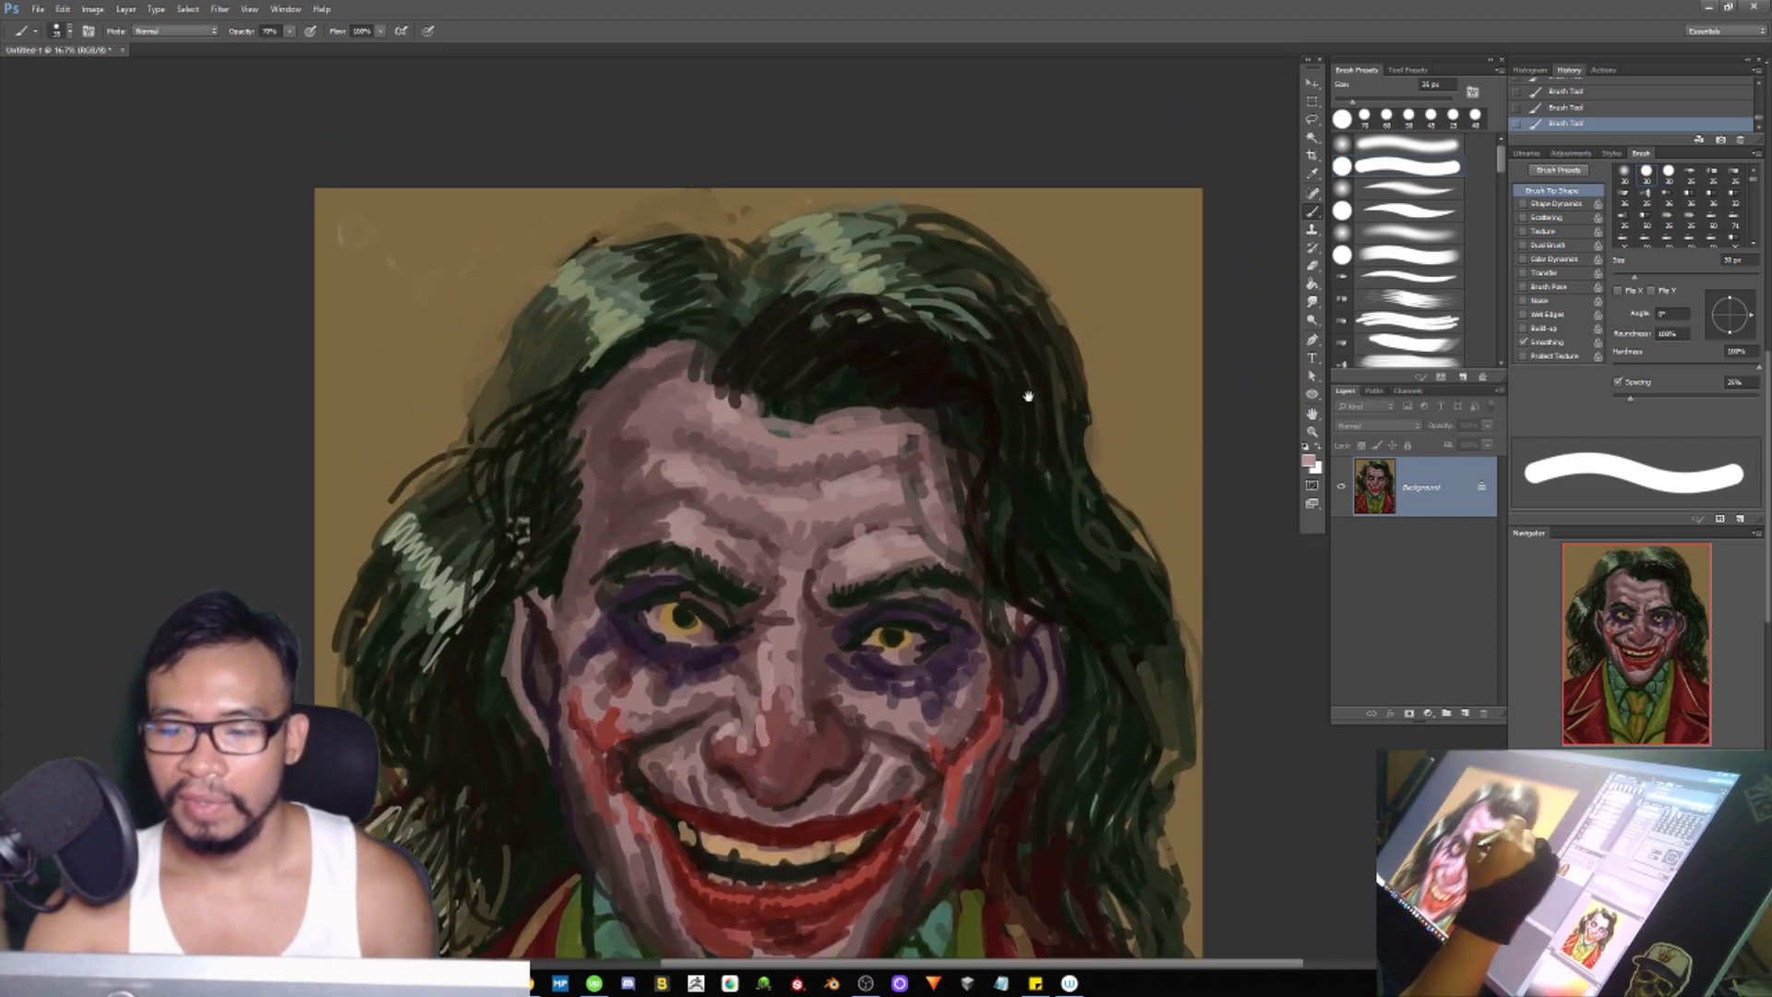
{"action": "left_click", "coordinate": [1040, 418]}
{"action": "left_click", "coordinate": [937, 634], "text": "alt"}
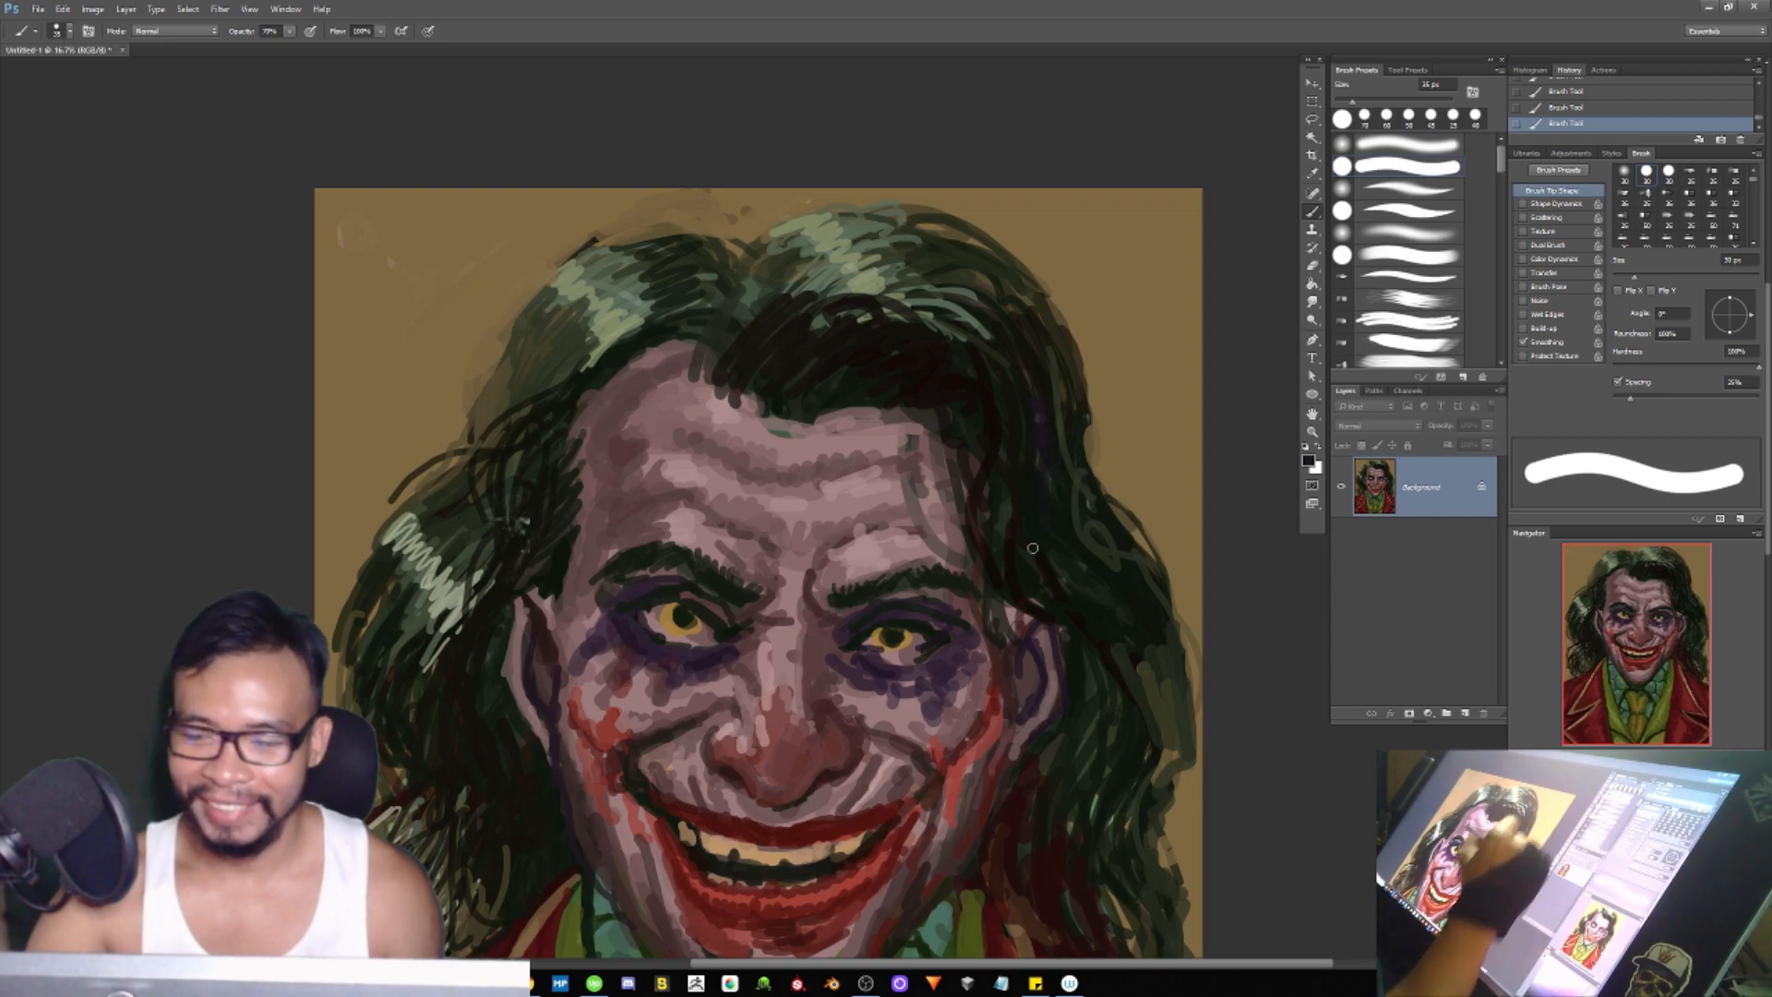
{"action": "key", "text": "["}
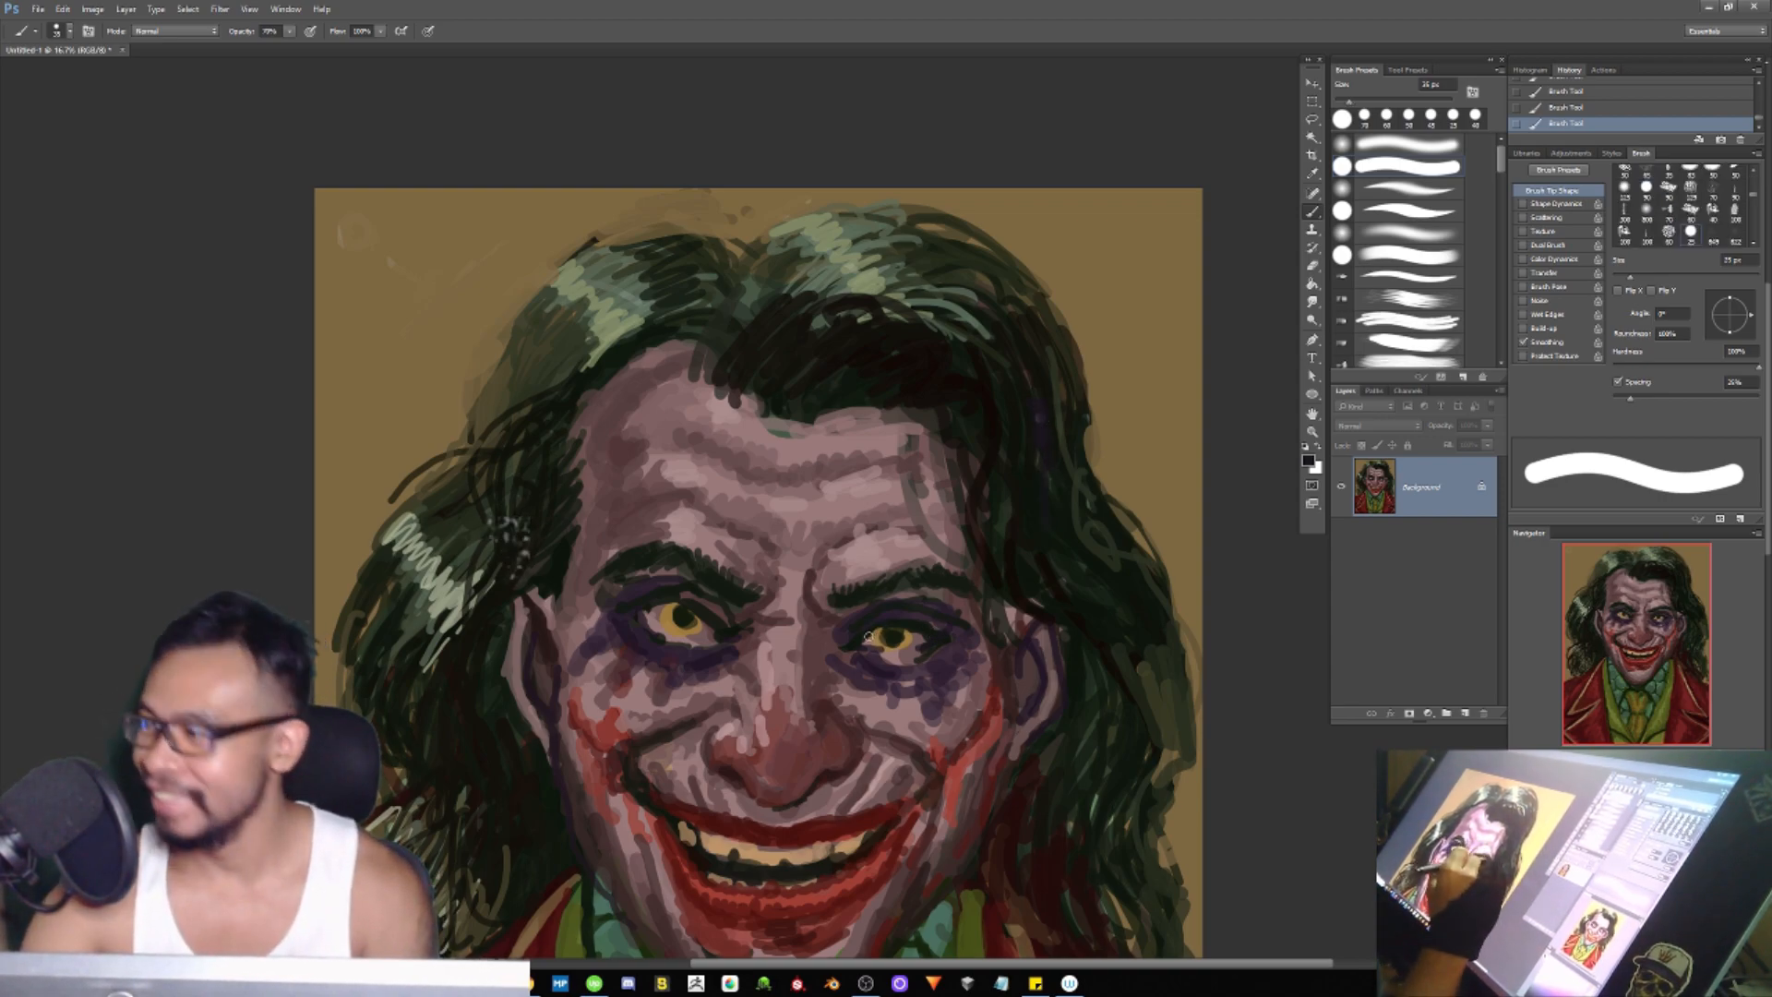
{"action": "key", "text": "["}
{"action": "key", "text": "["}
{"action": "key", "text": "["}
{"action": "key", "text": "["}
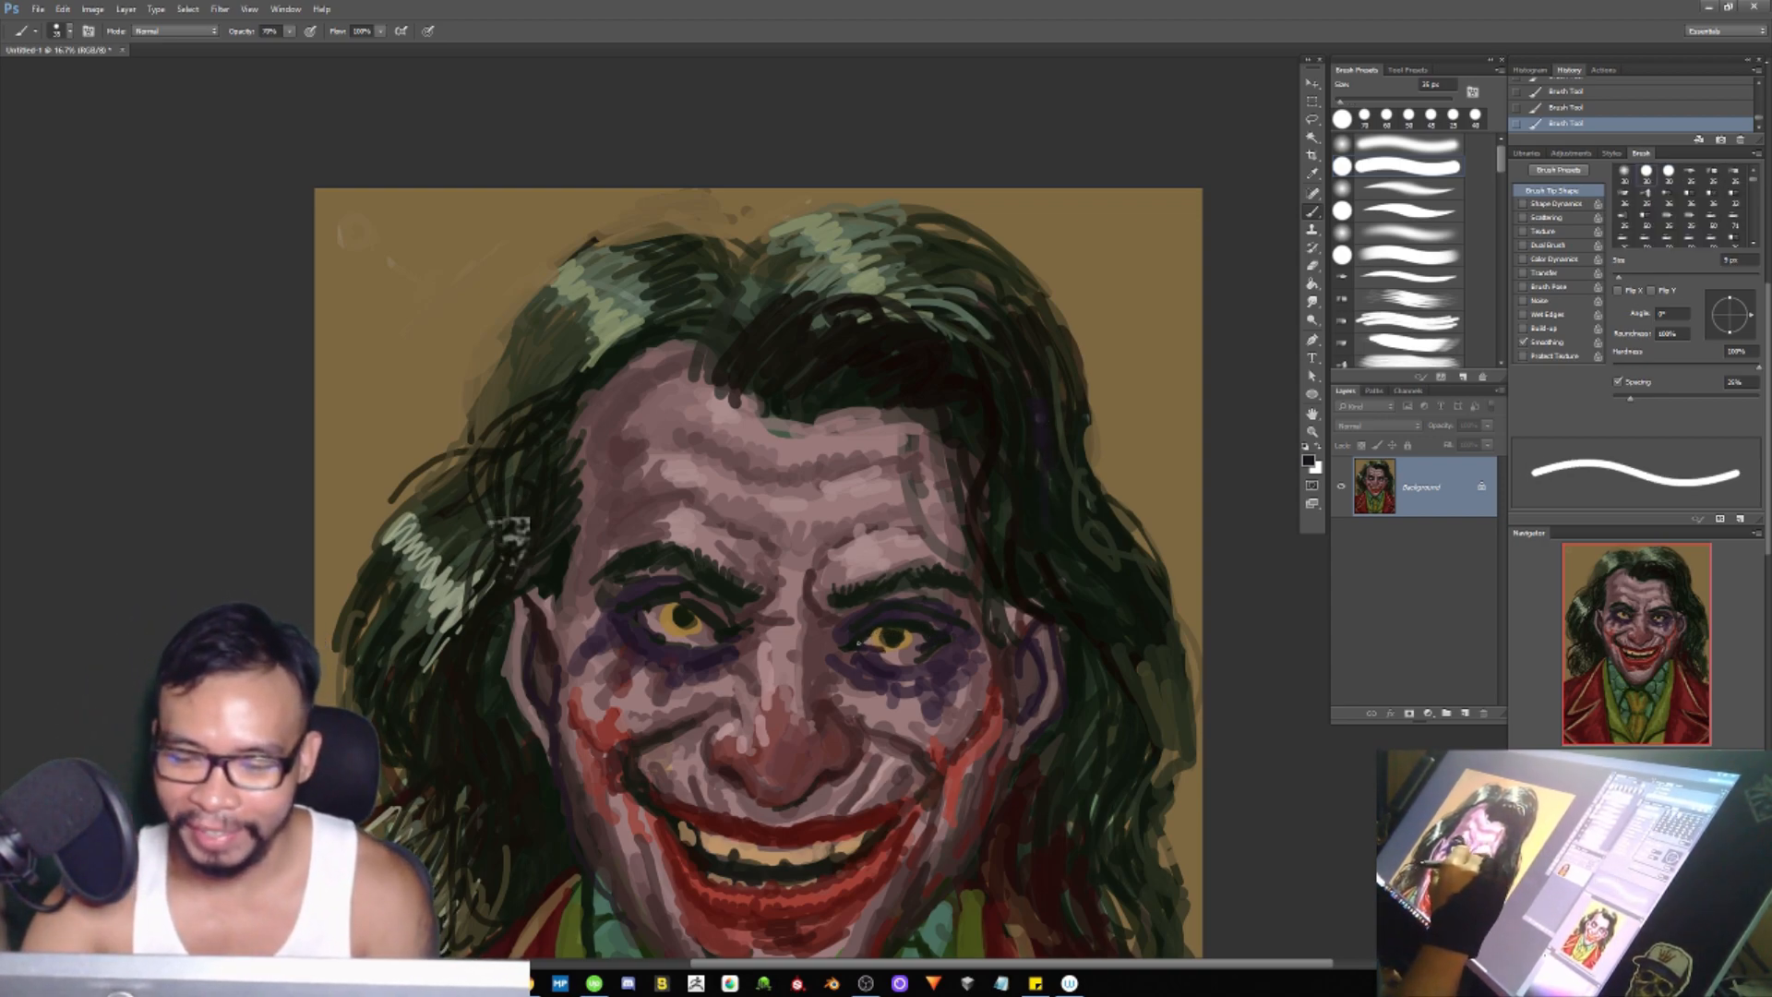
{"action": "key", "text": "]"}
{"action": "key", "text": "]"}
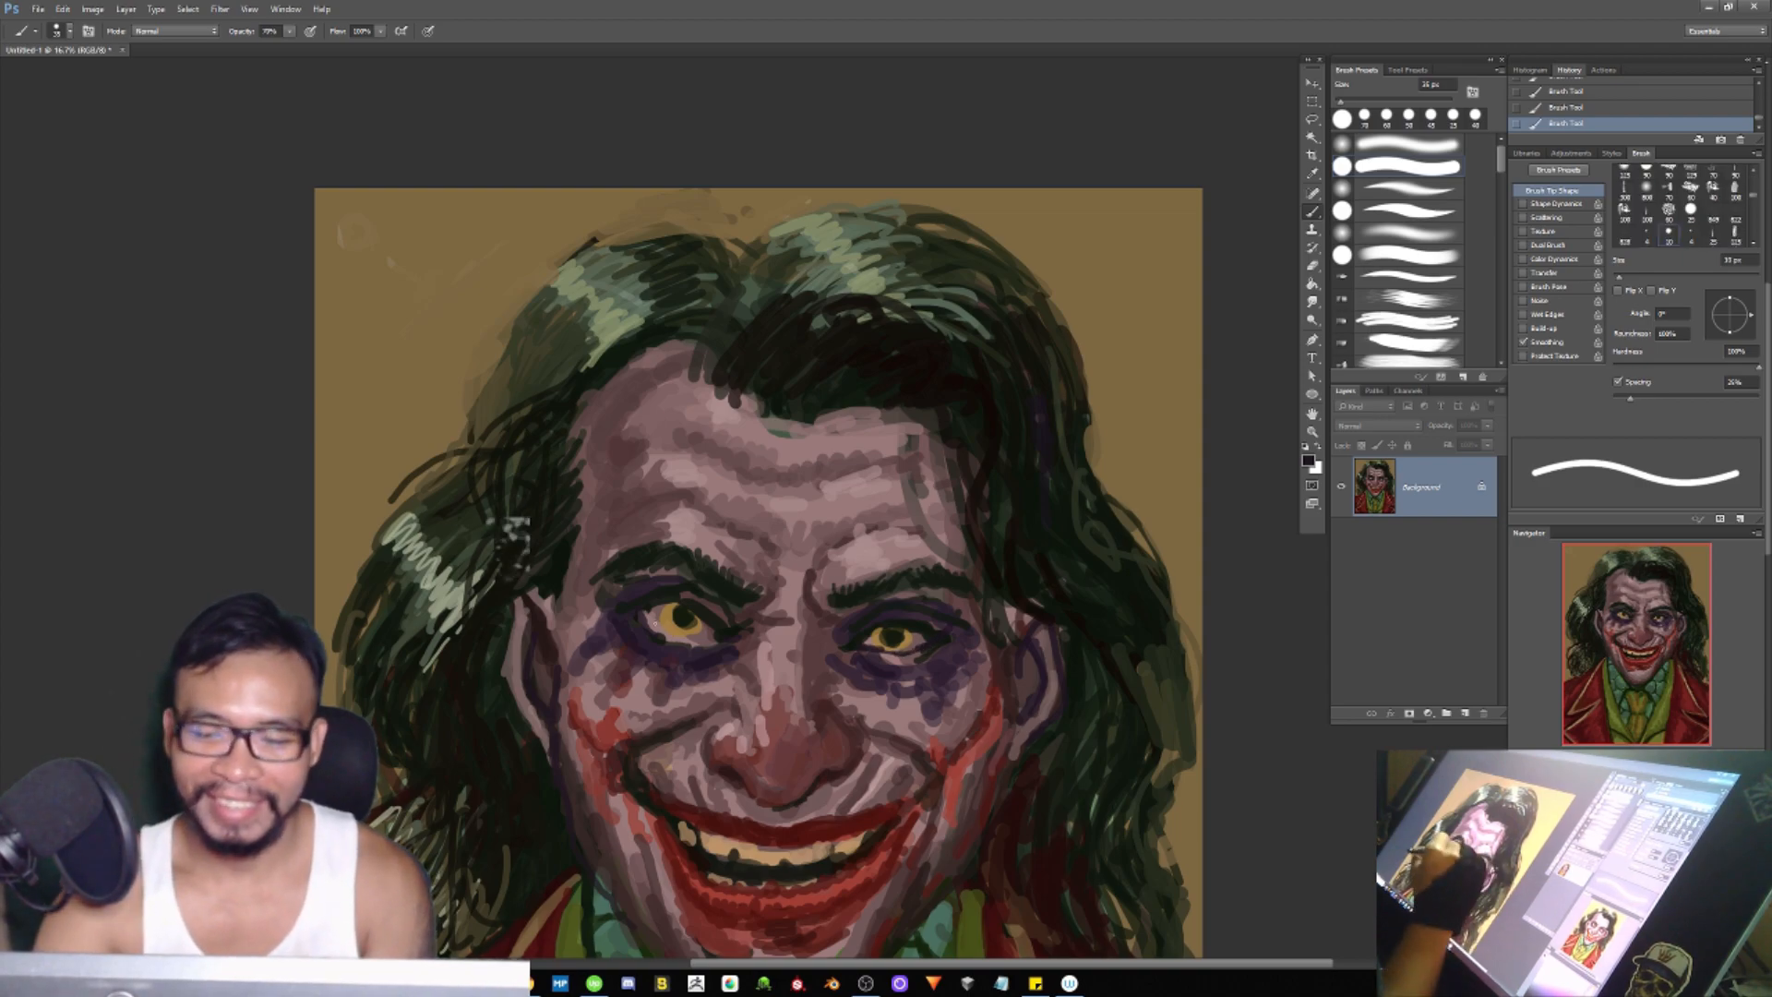
{"action": "left_click_drag", "start_coordinate": [663, 631], "coordinate": [722, 636]}
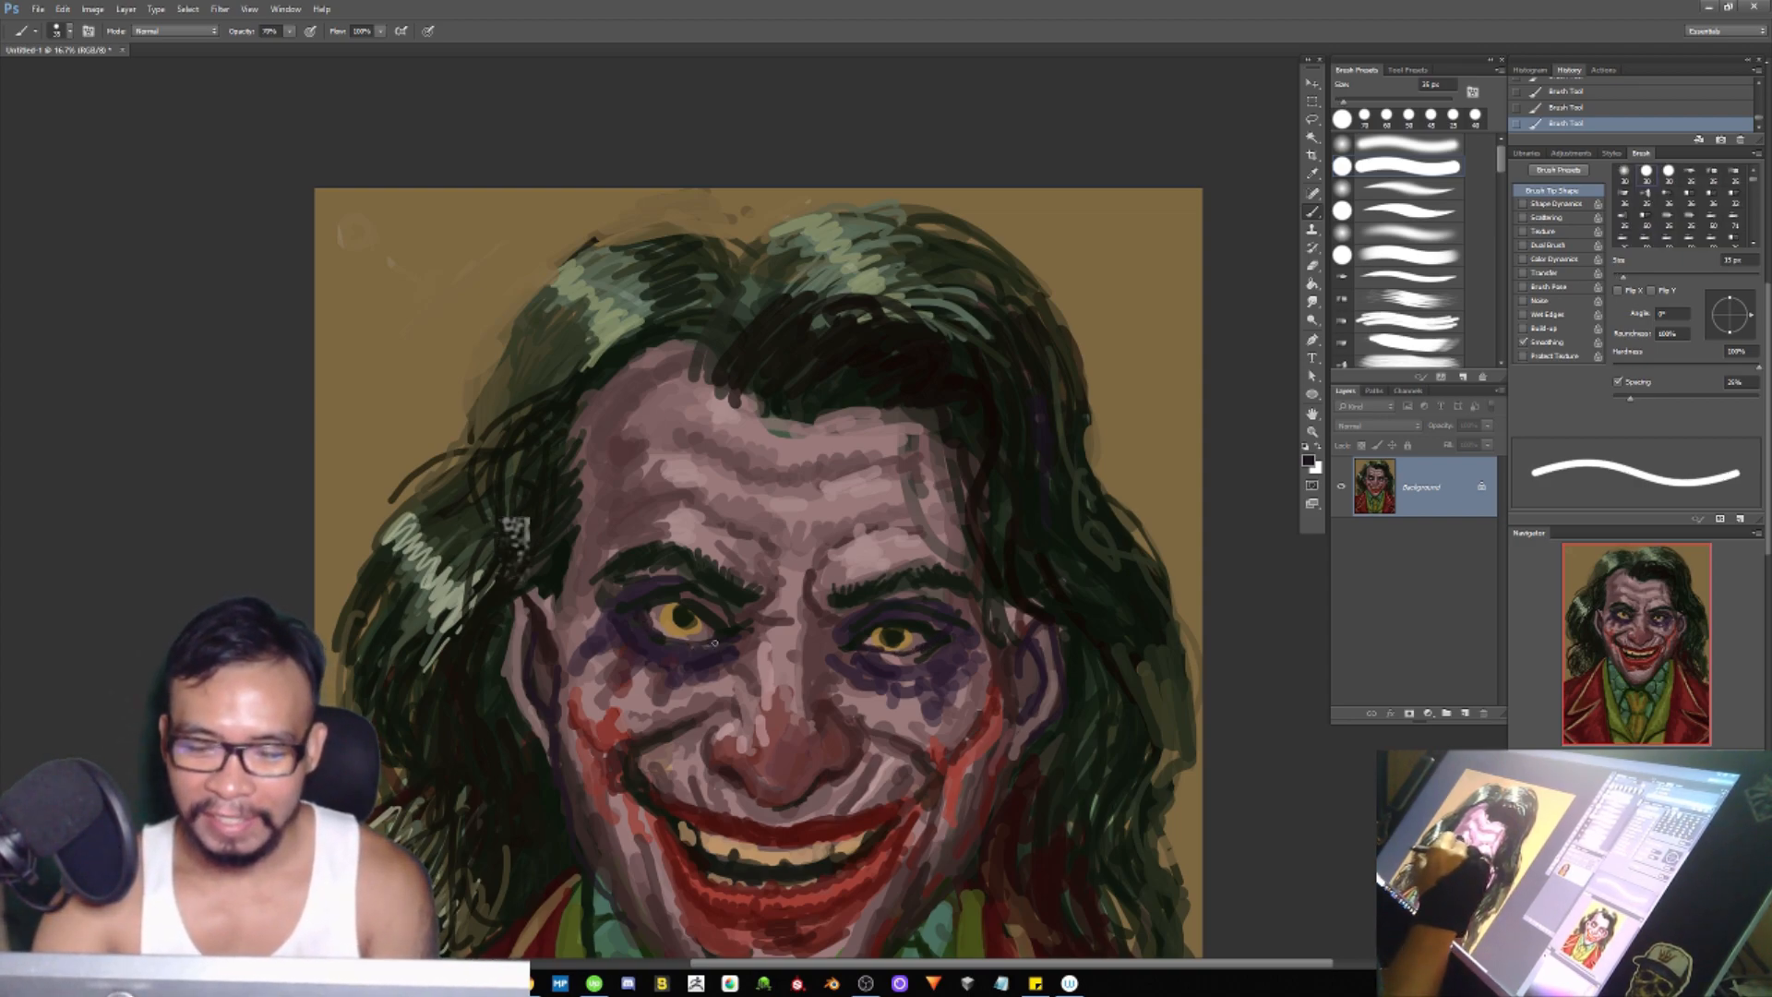
Step: Shade the iris and pupil of the viewer-left eye with sampled brown and dark tones
{"action": "left_click_drag", "start_coordinate": [969, 558], "coordinate": [1161, 413]}
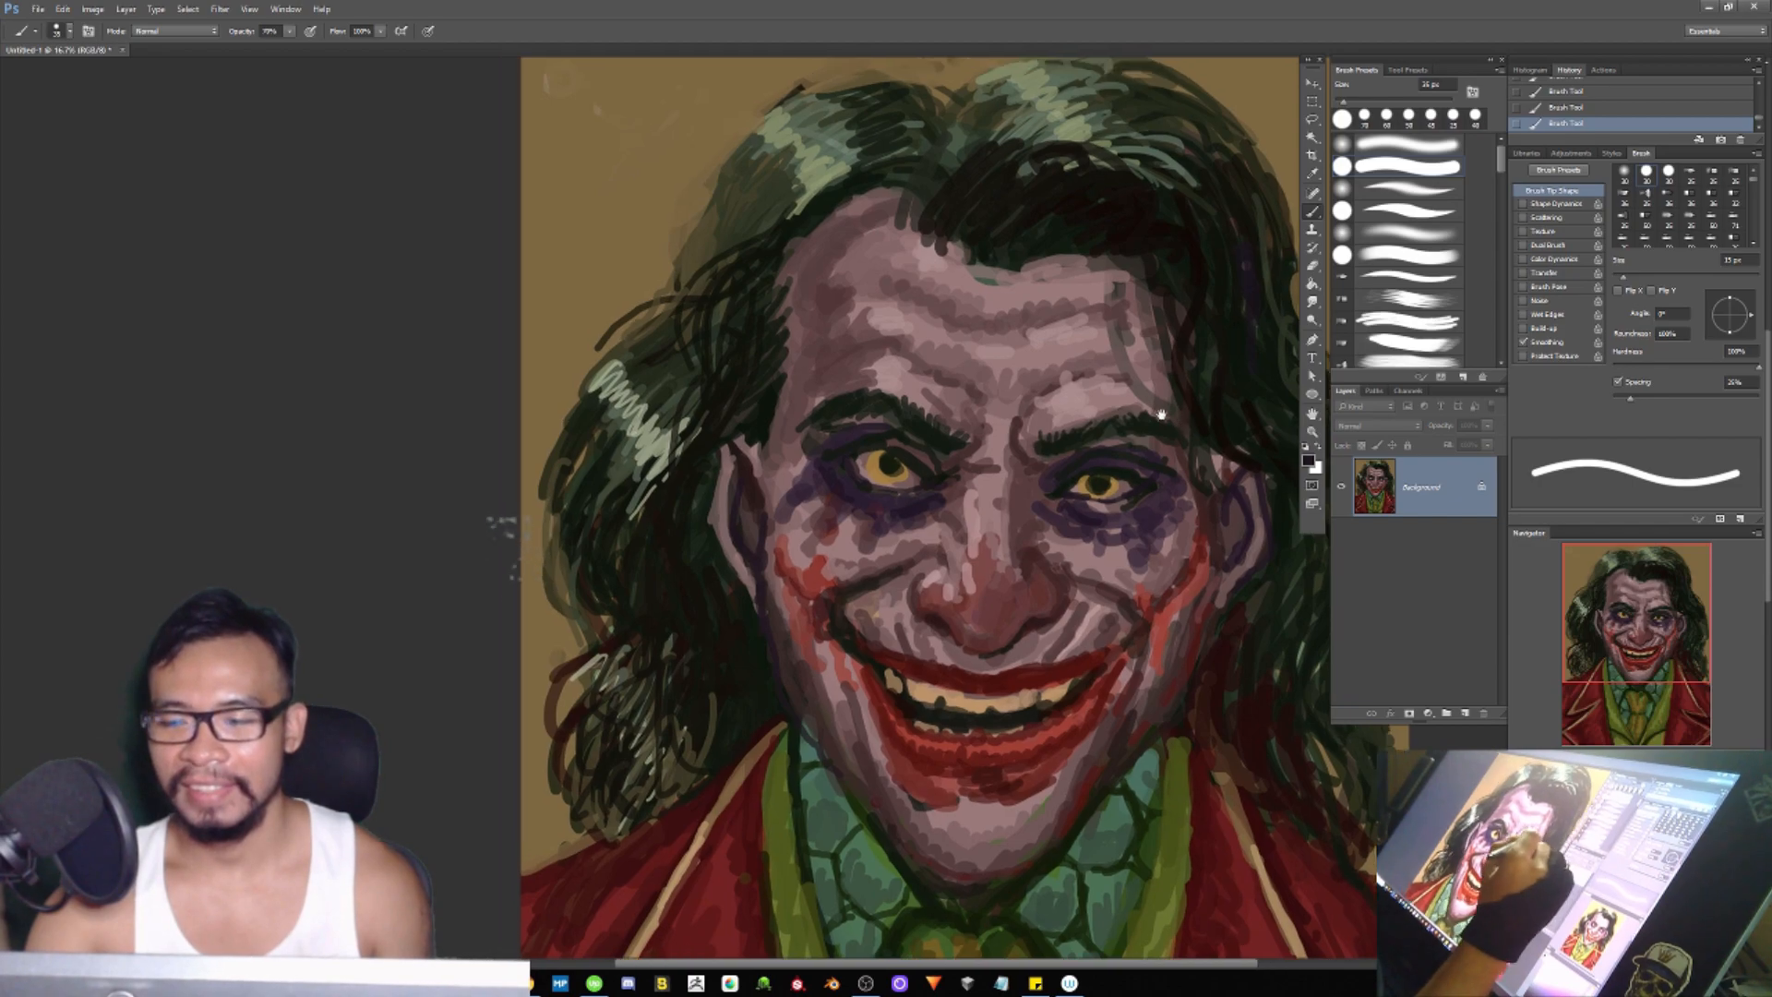
{"action": "left_click_drag", "start_coordinate": [1041, 422], "coordinate": [1009, 627]}
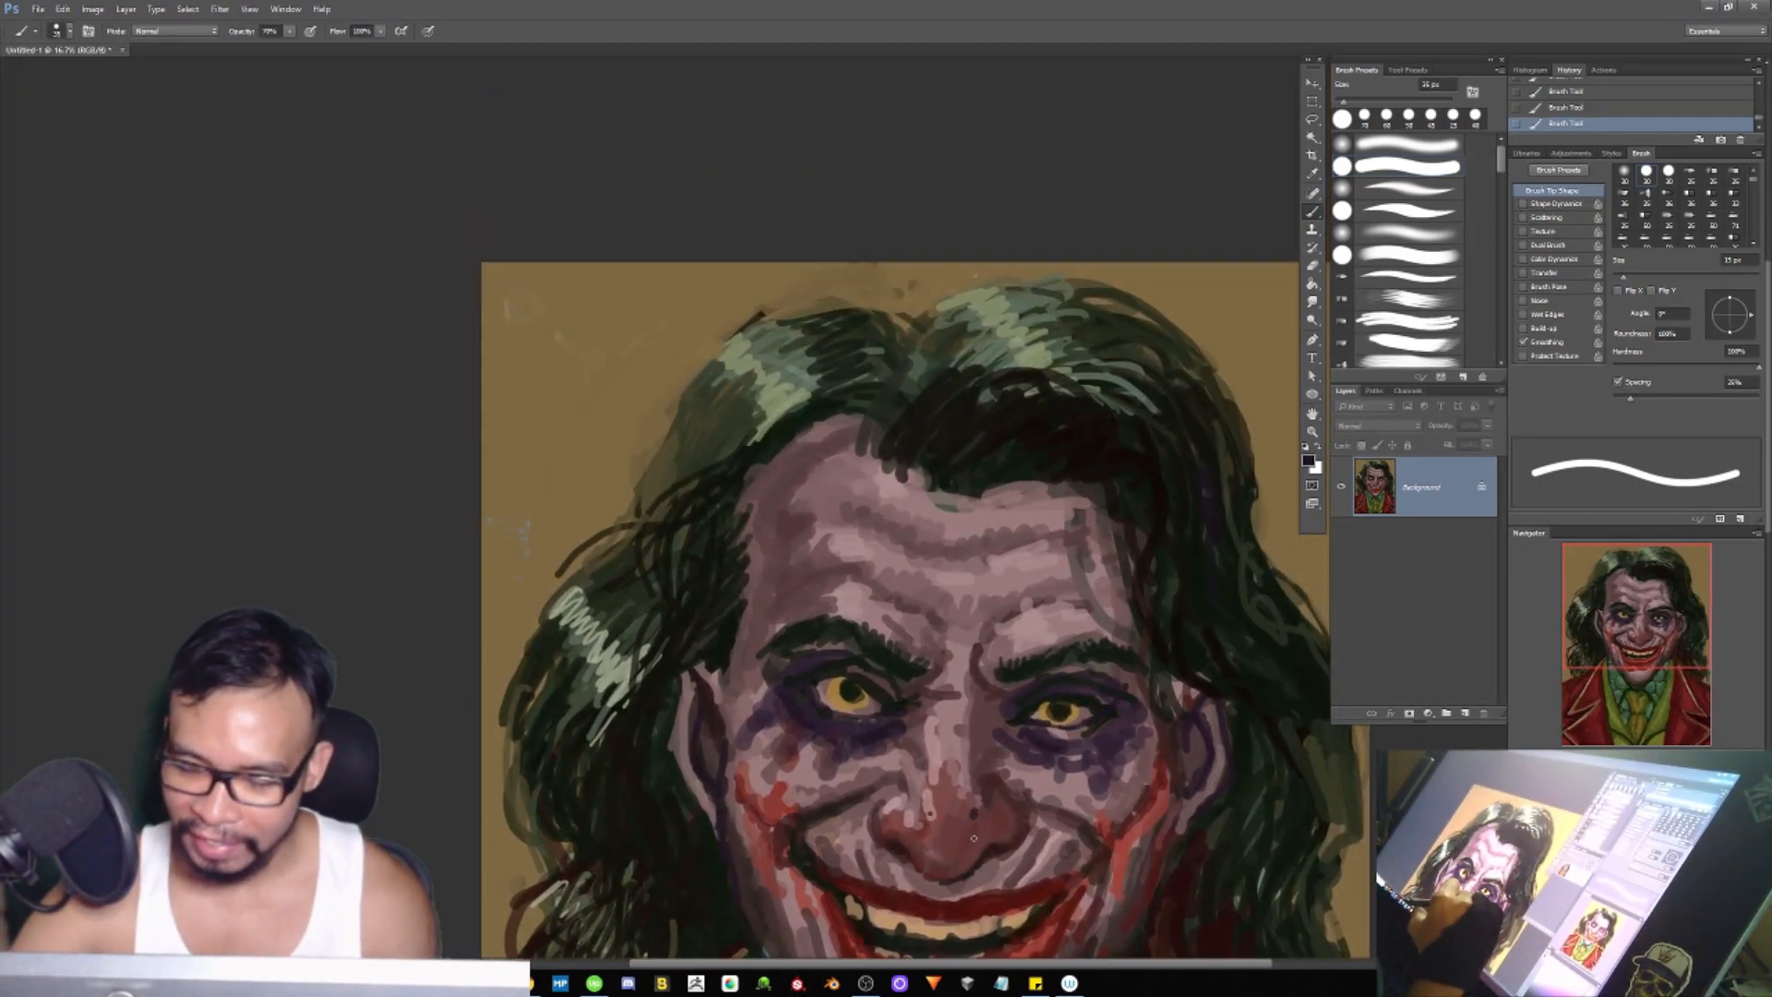
{"action": "left_click_drag", "start_coordinate": [973, 838], "coordinate": [973, 557]}
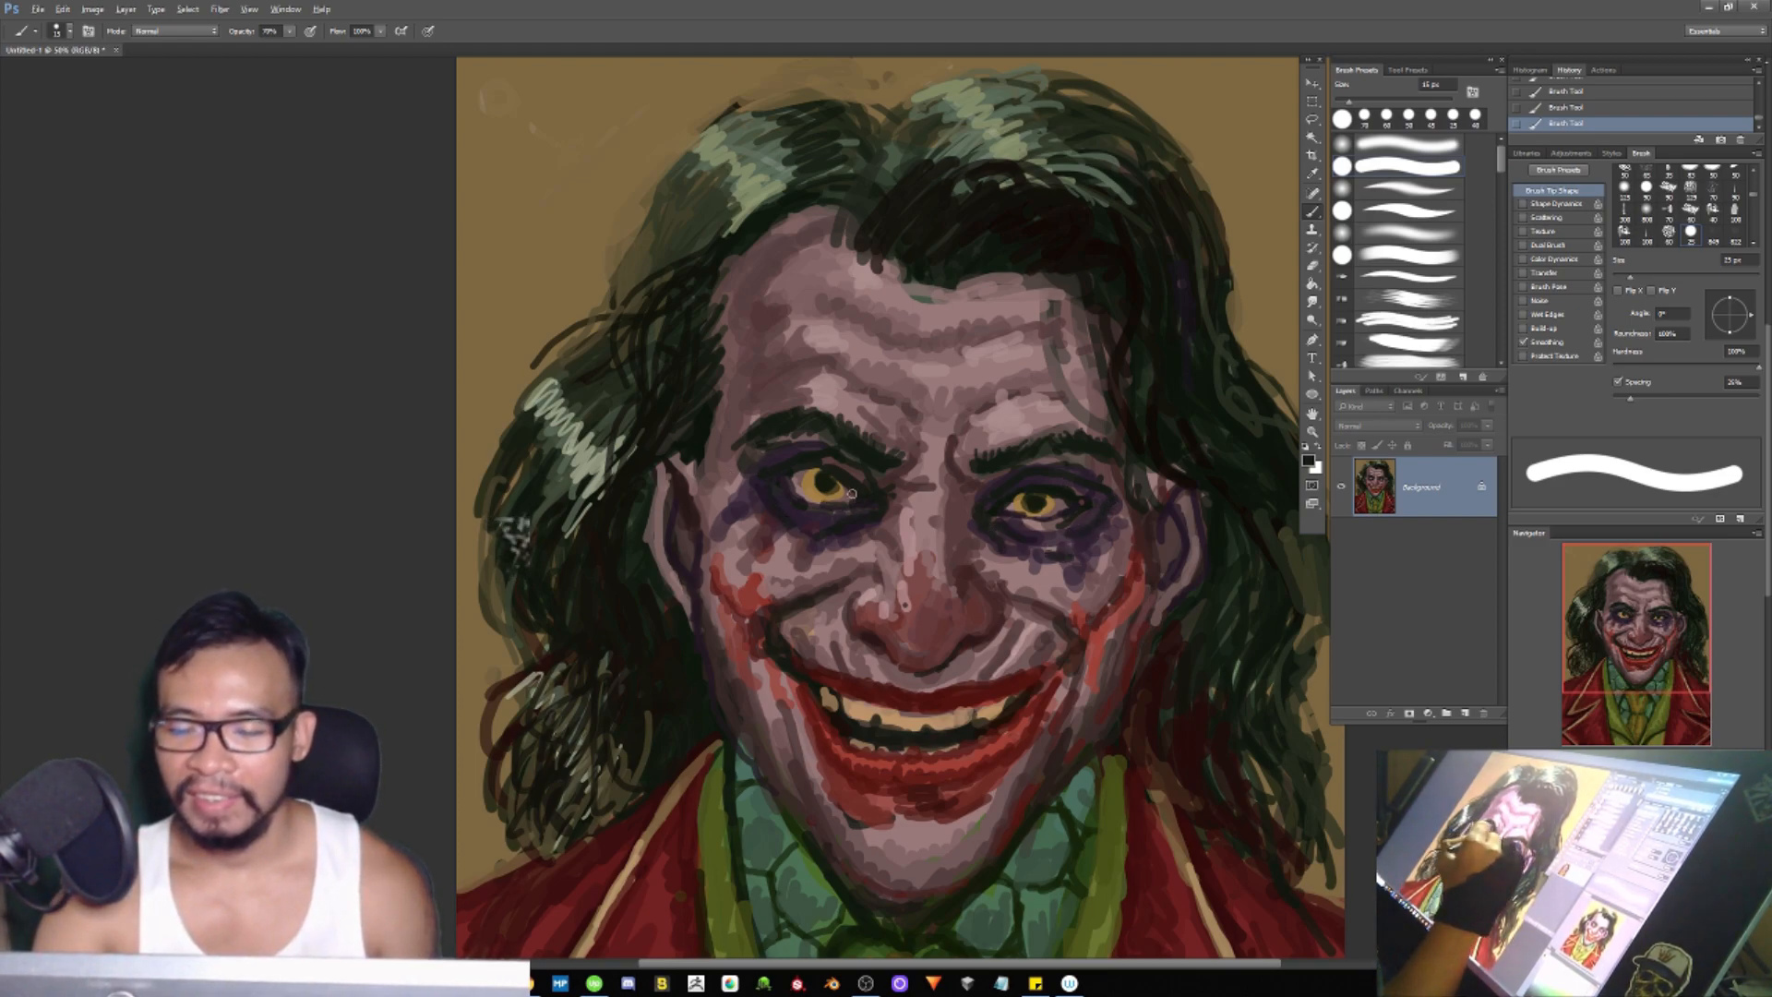
{"action": "left_click", "coordinate": [845, 464], "text": "alt"}
{"action": "left_click", "coordinate": [838, 469], "text": "alt"}
{"action": "left_click_drag", "start_coordinate": [818, 469], "coordinate": [805, 480]}
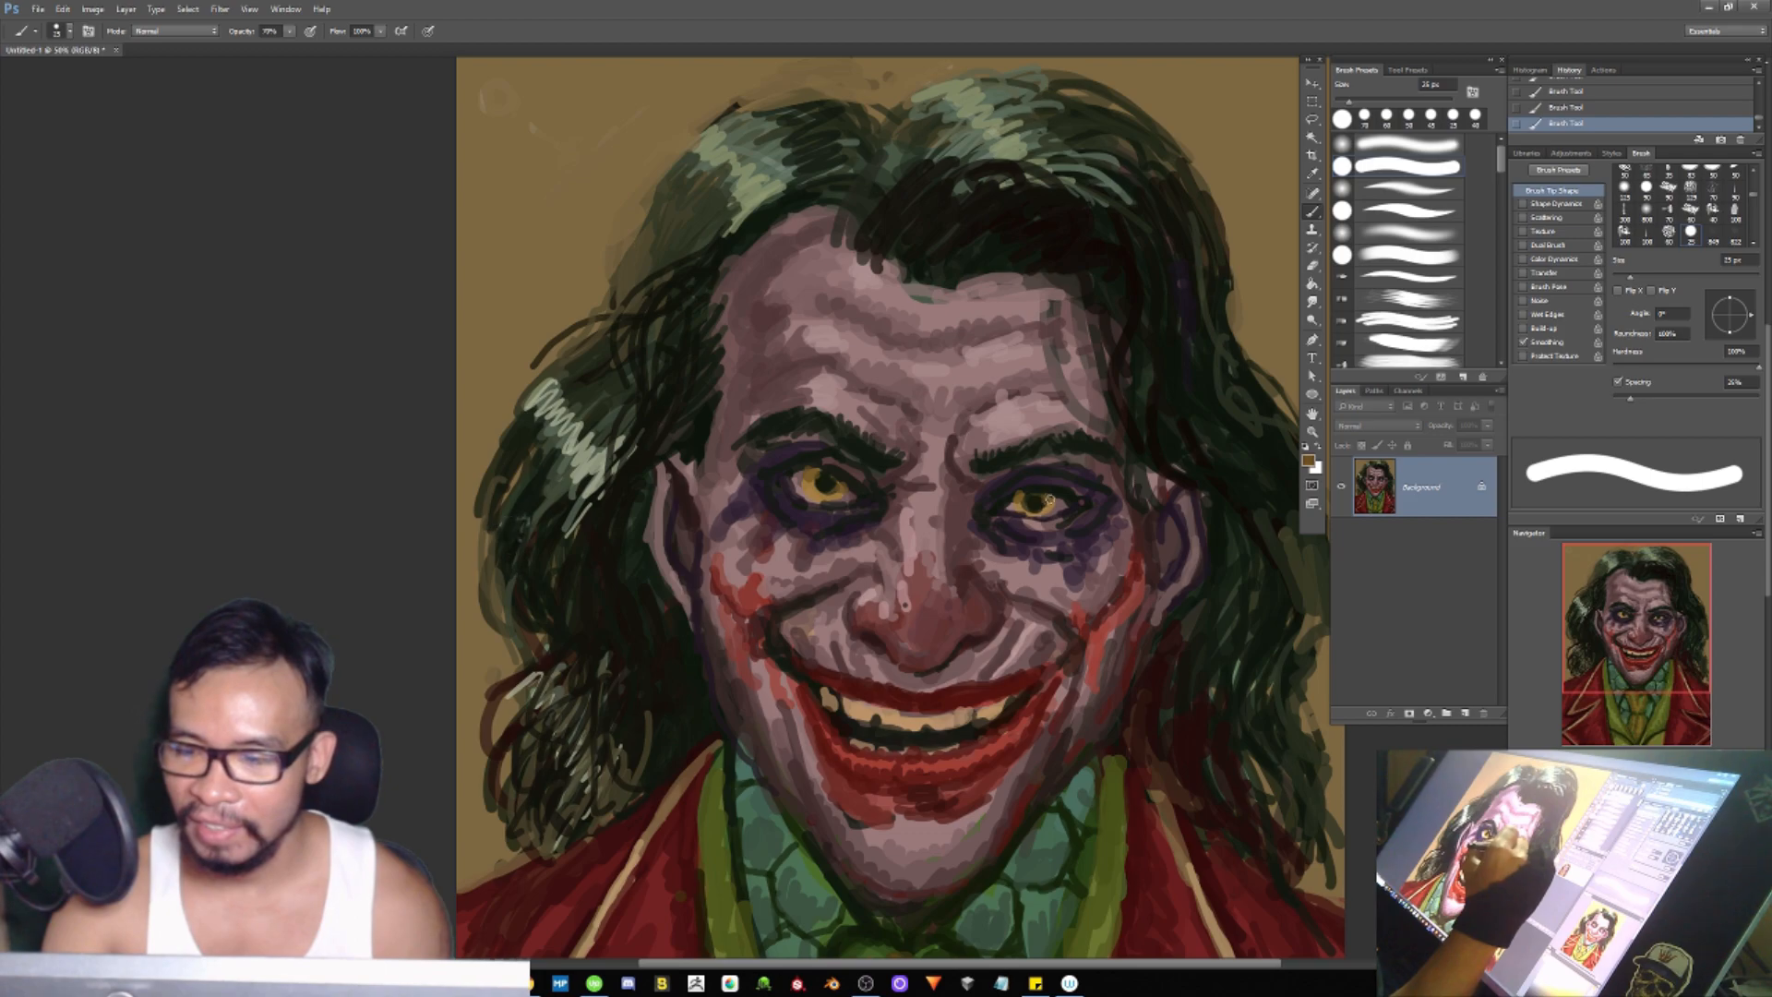
{"action": "left_click", "coordinate": [825, 475], "text": "alt"}
{"action": "left_click_drag", "start_coordinate": [819, 481], "coordinate": [831, 489]}
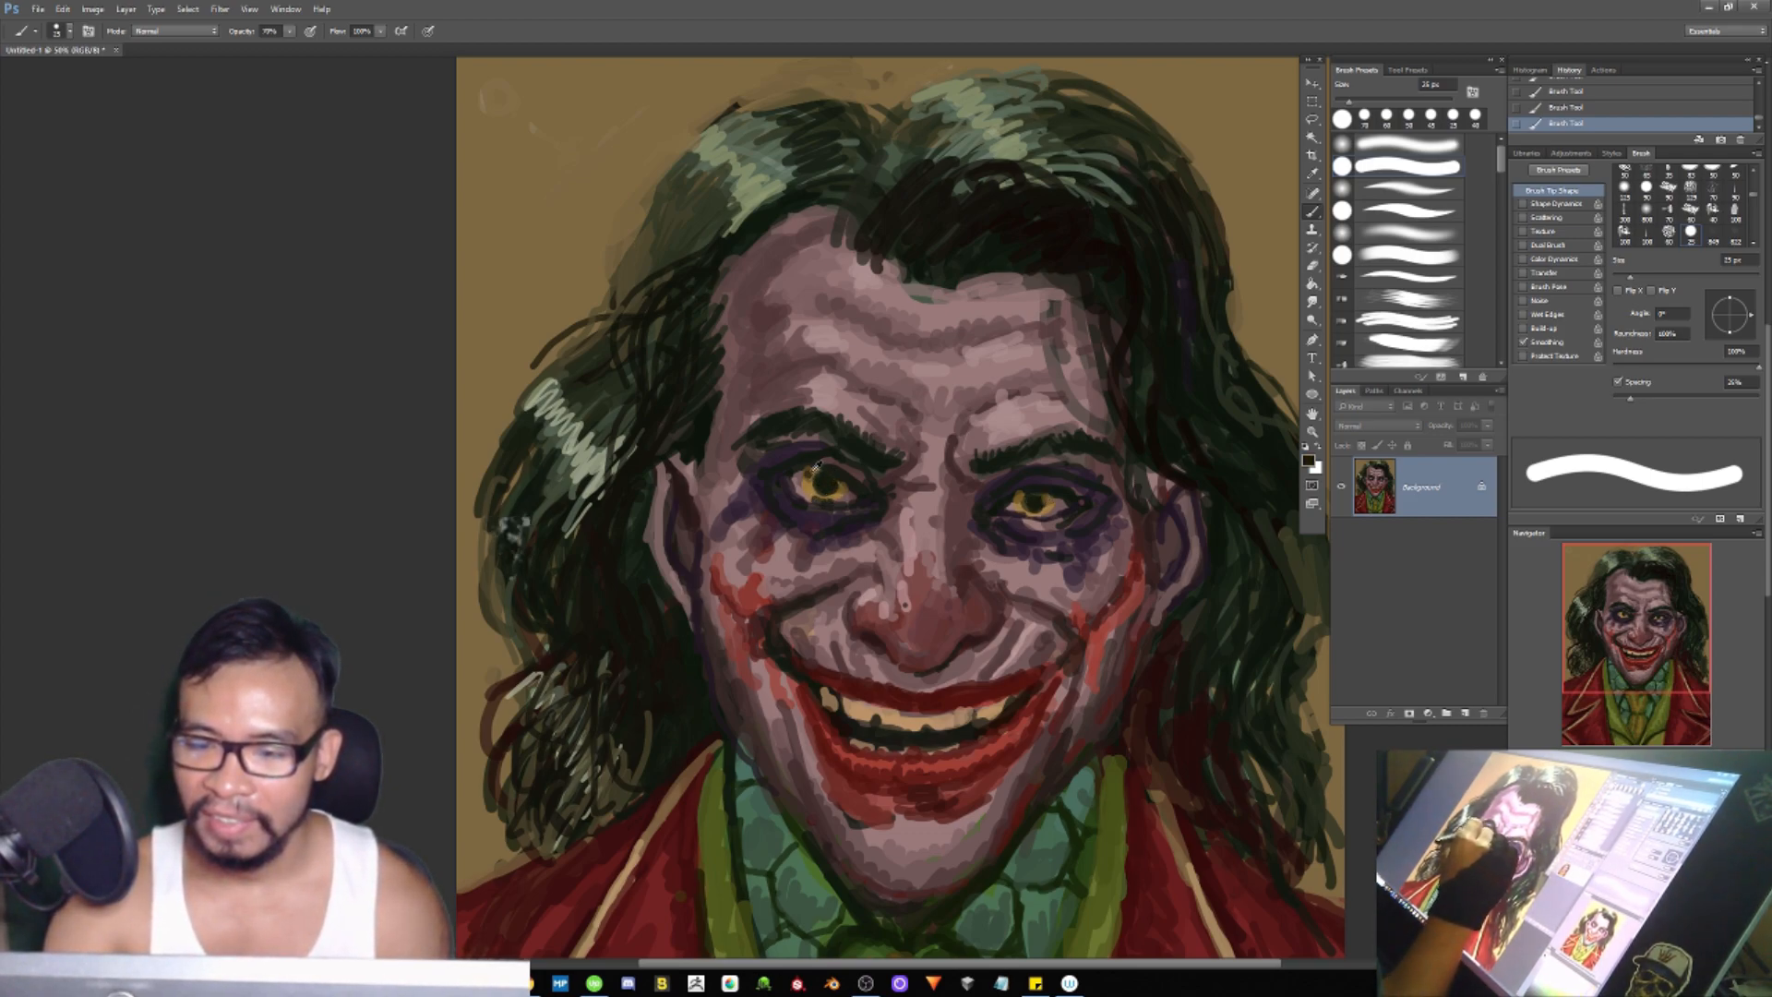
Step: Touch up the irises and pupils of both eyes with sampled eye tones and a smaller brush
{"action": "left_click", "coordinate": [816, 474], "text": "alt"}
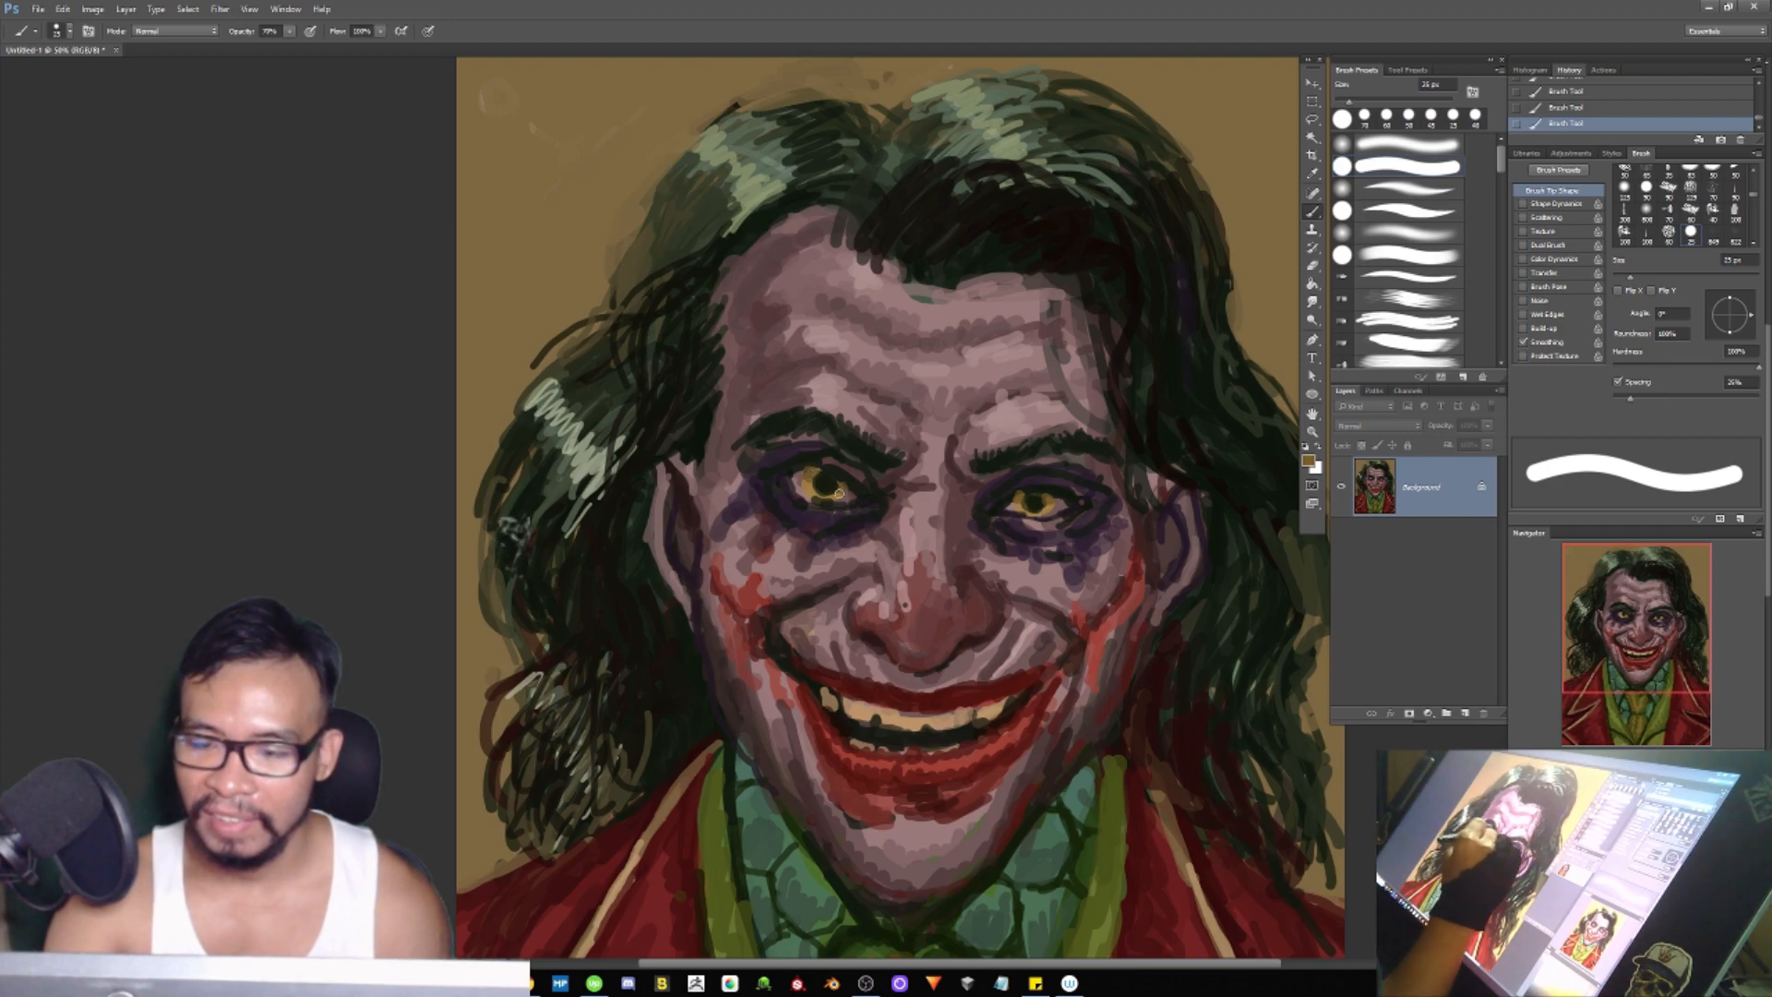
{"action": "left_click", "coordinate": [1035, 488], "text": "alt"}
{"action": "key", "text": "["}
{"action": "key", "text": "bracketleft"}
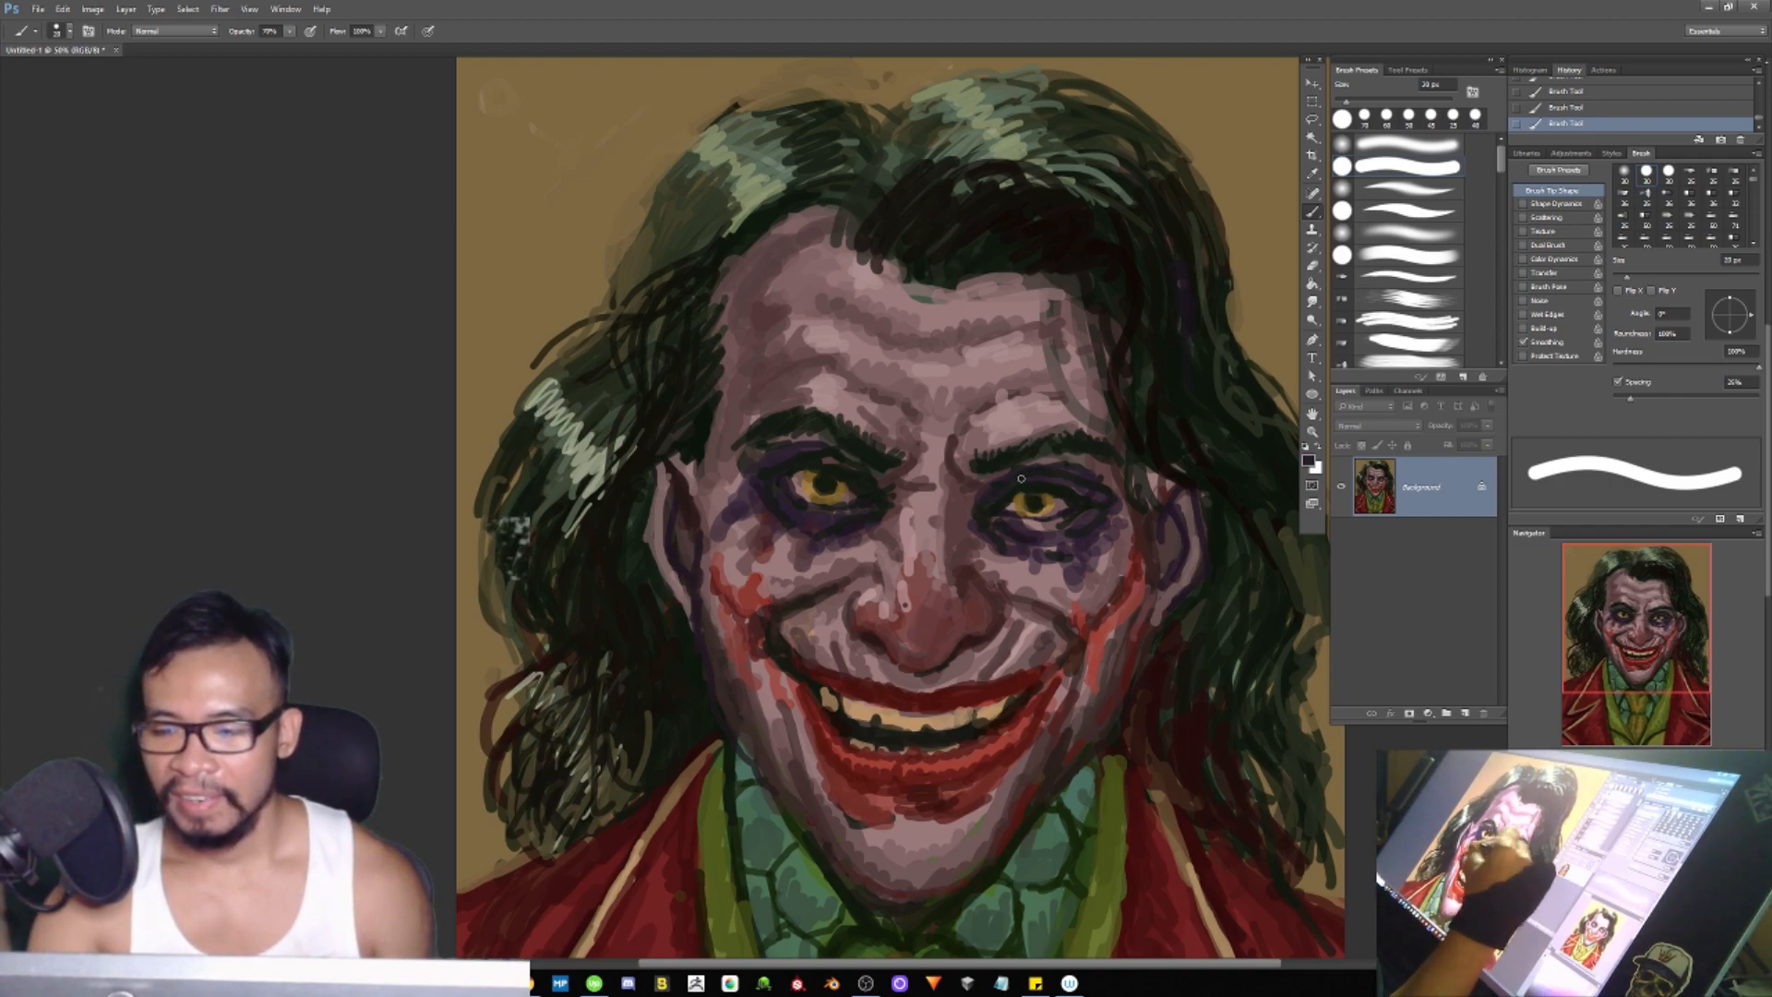
Step: Paint dark strands over the lower viewer-left locks and along the viewer-left edge of the crown
{"action": "key", "text": "ctrl+minus"}
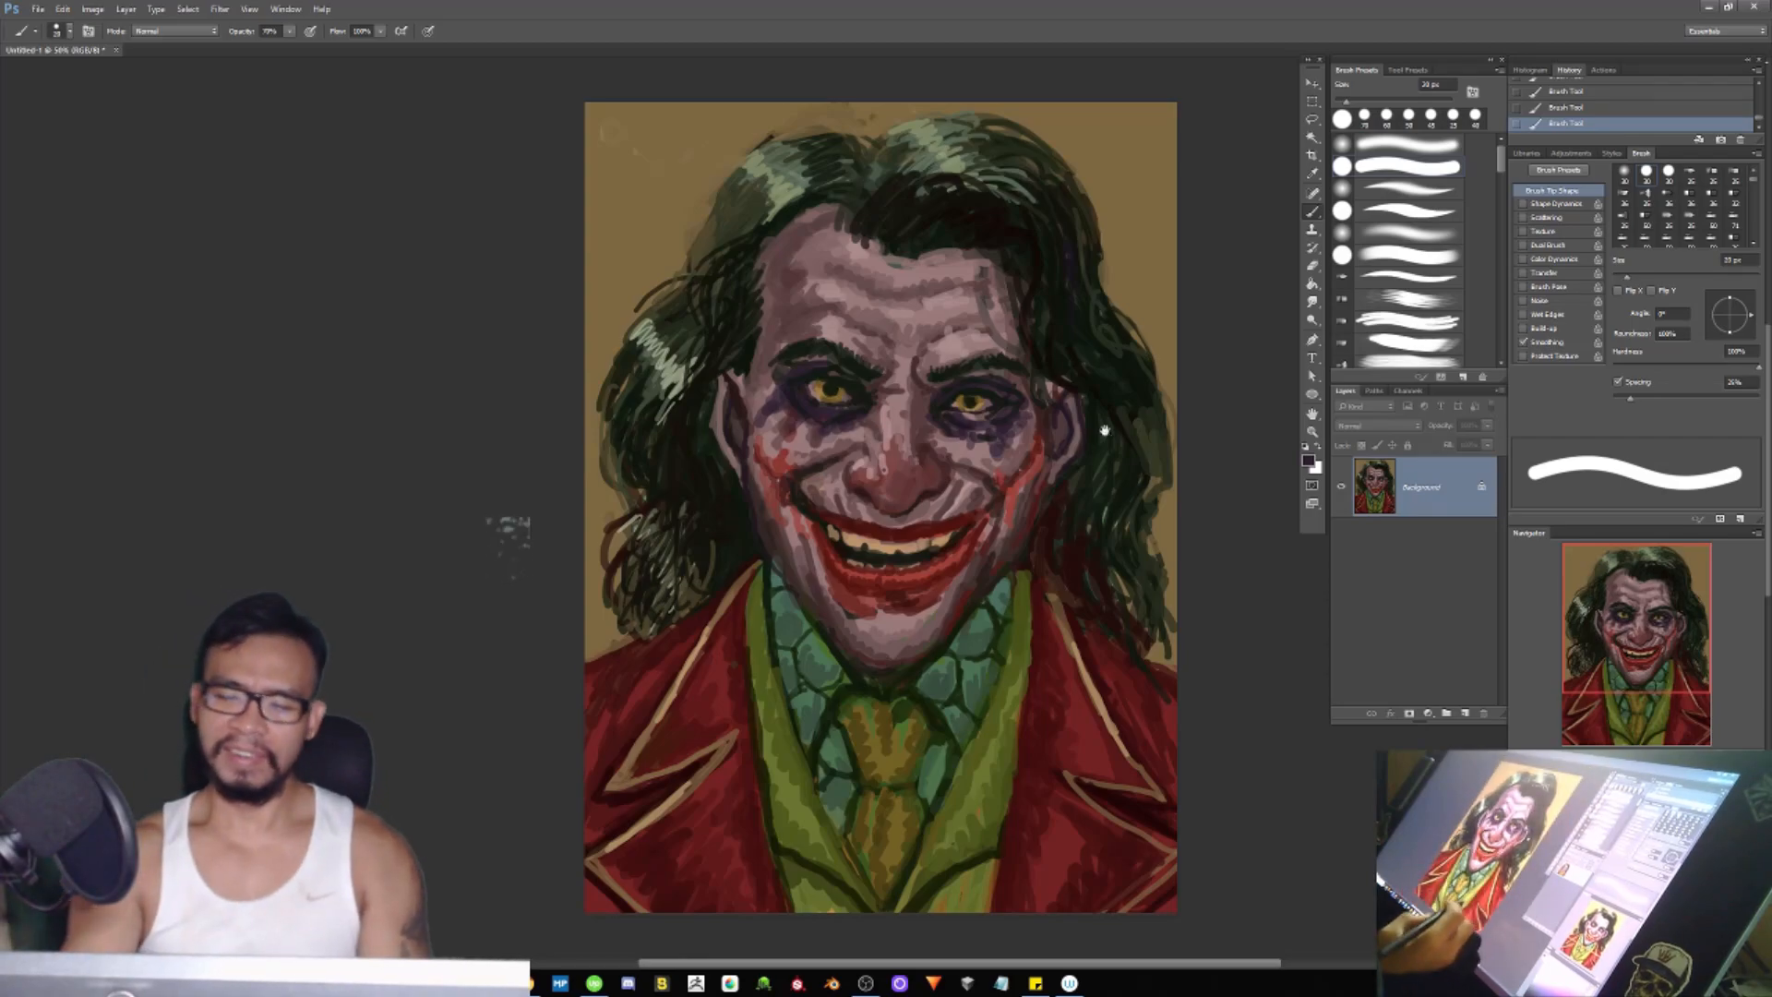
{"action": "key", "text": "alt+Tab"}
{"action": "left_click", "coordinate": [1105, 431]}
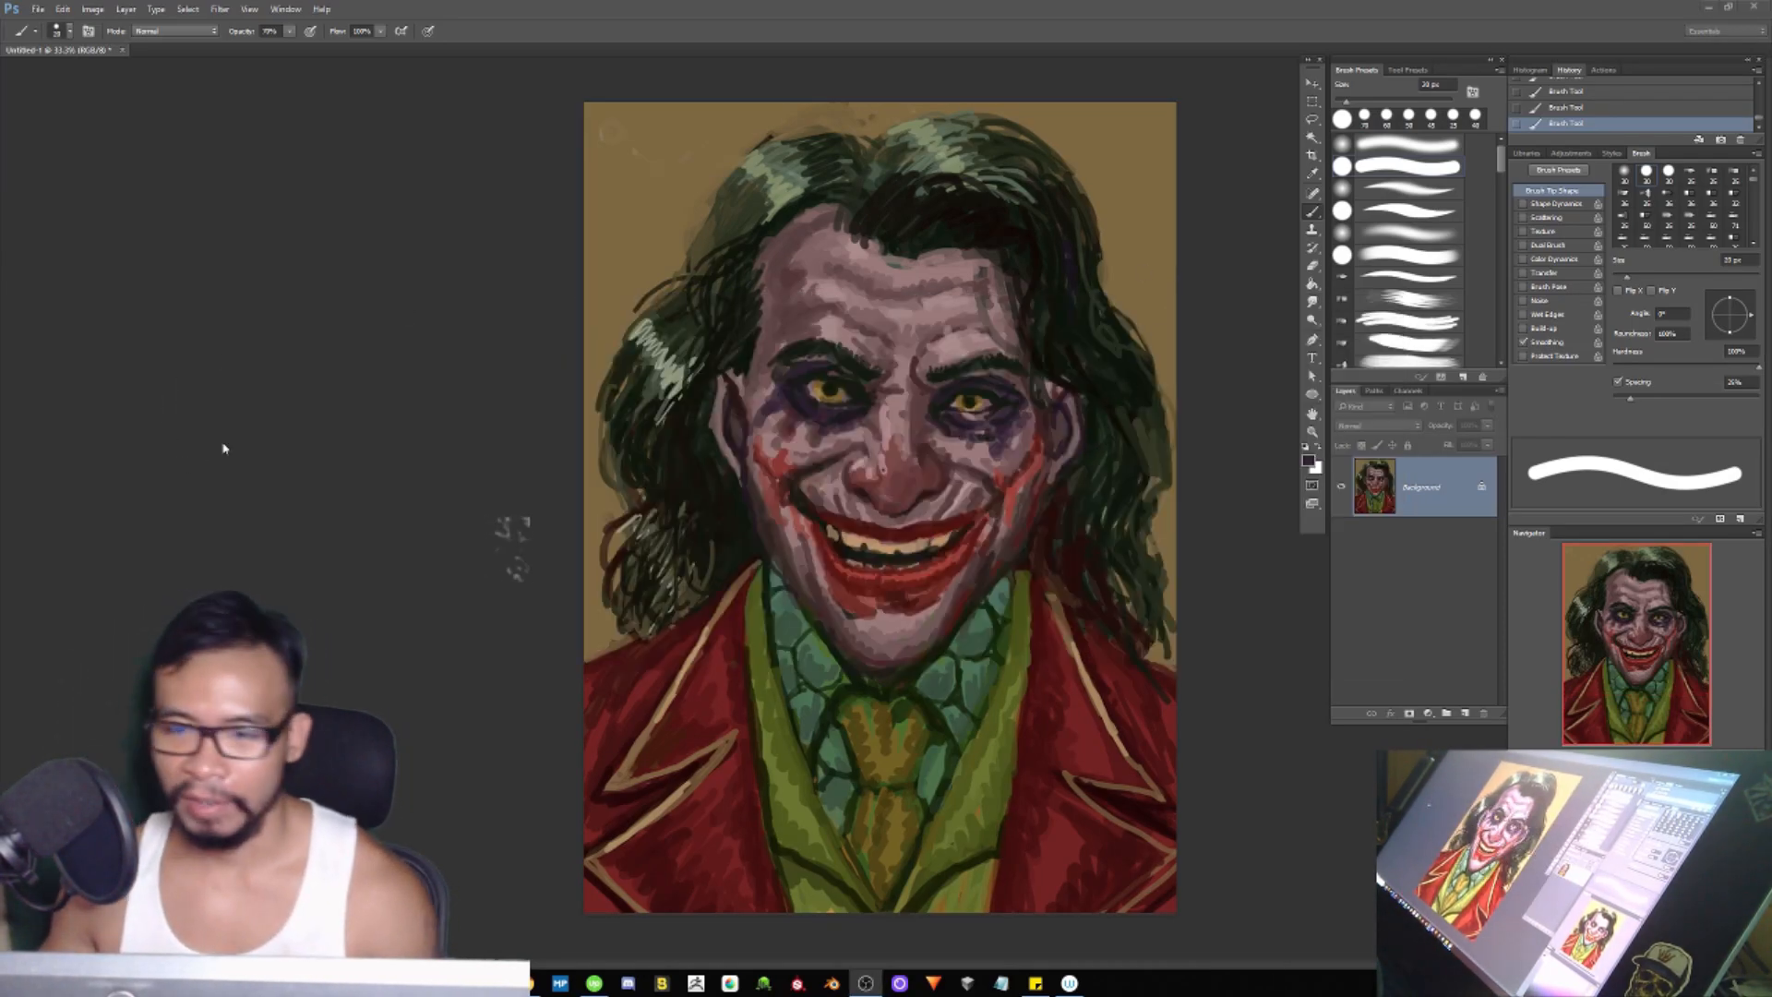
{"action": "mouse_move", "coordinate": [651, 508]}
{"action": "left_mouse_down"}
{"action": "mouse_move", "coordinate": [599, 570]}
{"action": "mouse_move", "coordinate": [609, 586]}
{"action": "left_mouse_up"}
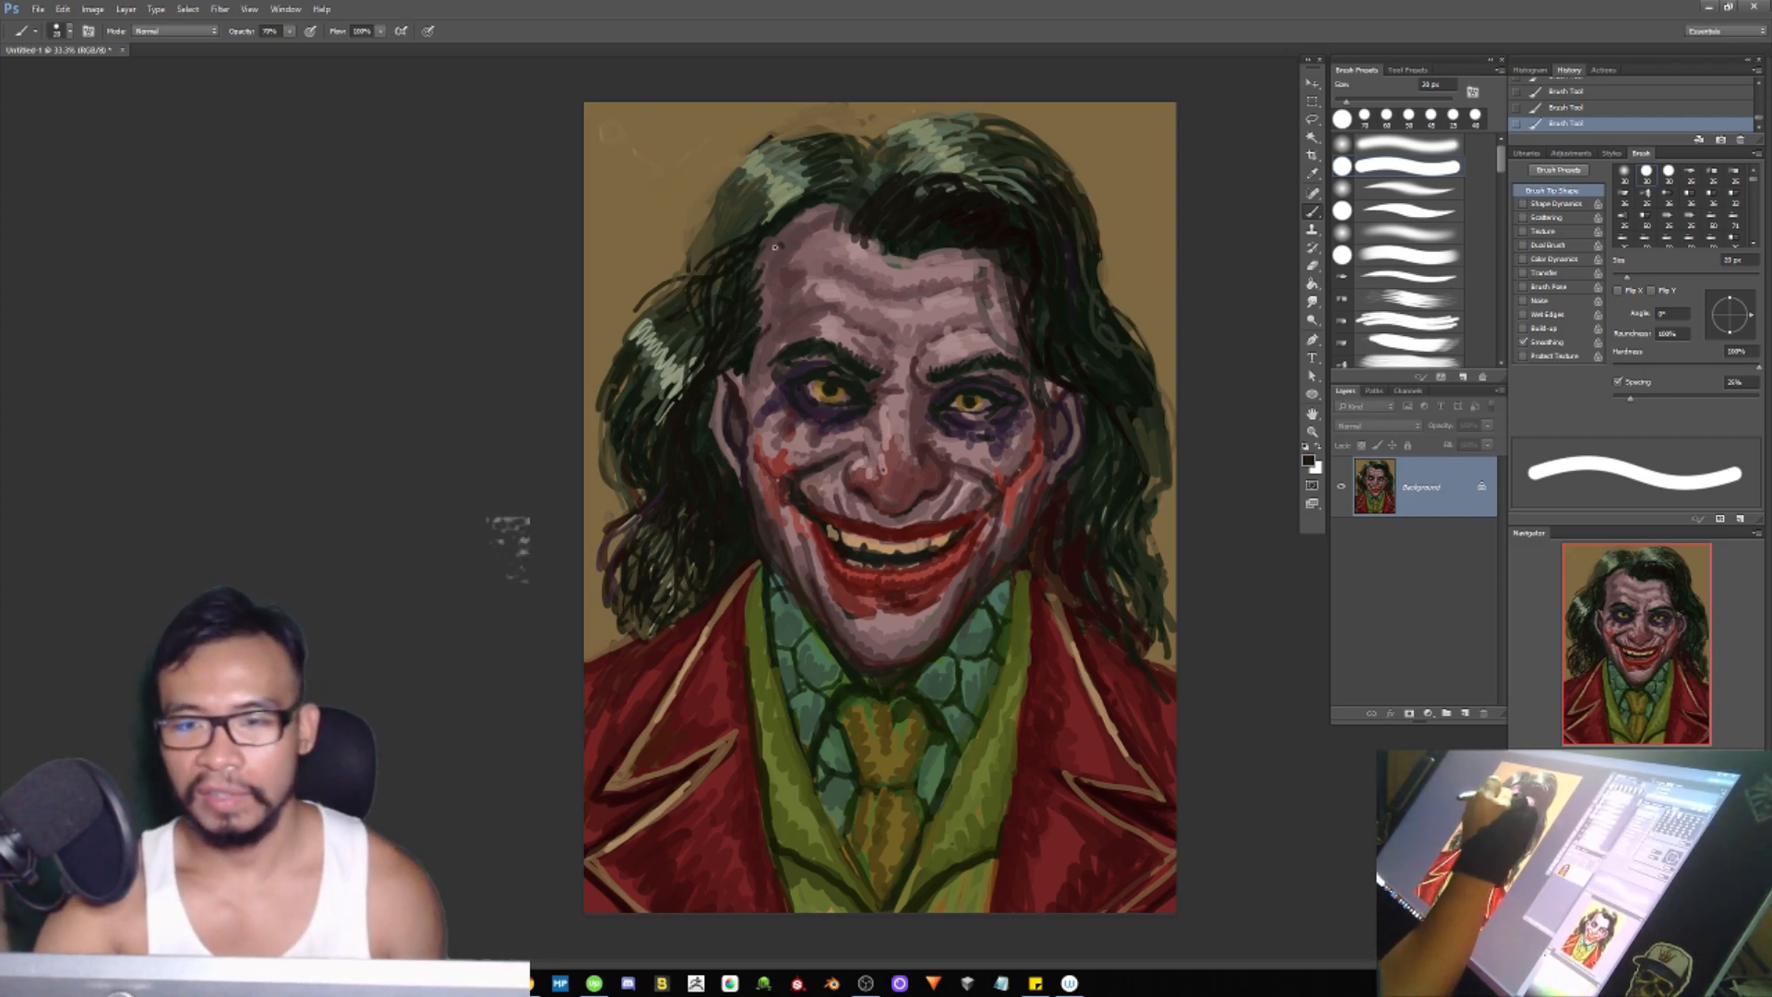
{"action": "left_click_drag", "start_coordinate": [744, 192], "coordinate": [687, 235]}
Step: Trim the outer edge of the viewer-left hair with sampled background tan and a large brush
{"action": "left_click", "coordinate": [646, 307], "text": "alt"}
{"action": "key", "text": "bracketright"}
{"action": "key", "text": "bracketright"}
{"action": "key", "text": "bracketright"}
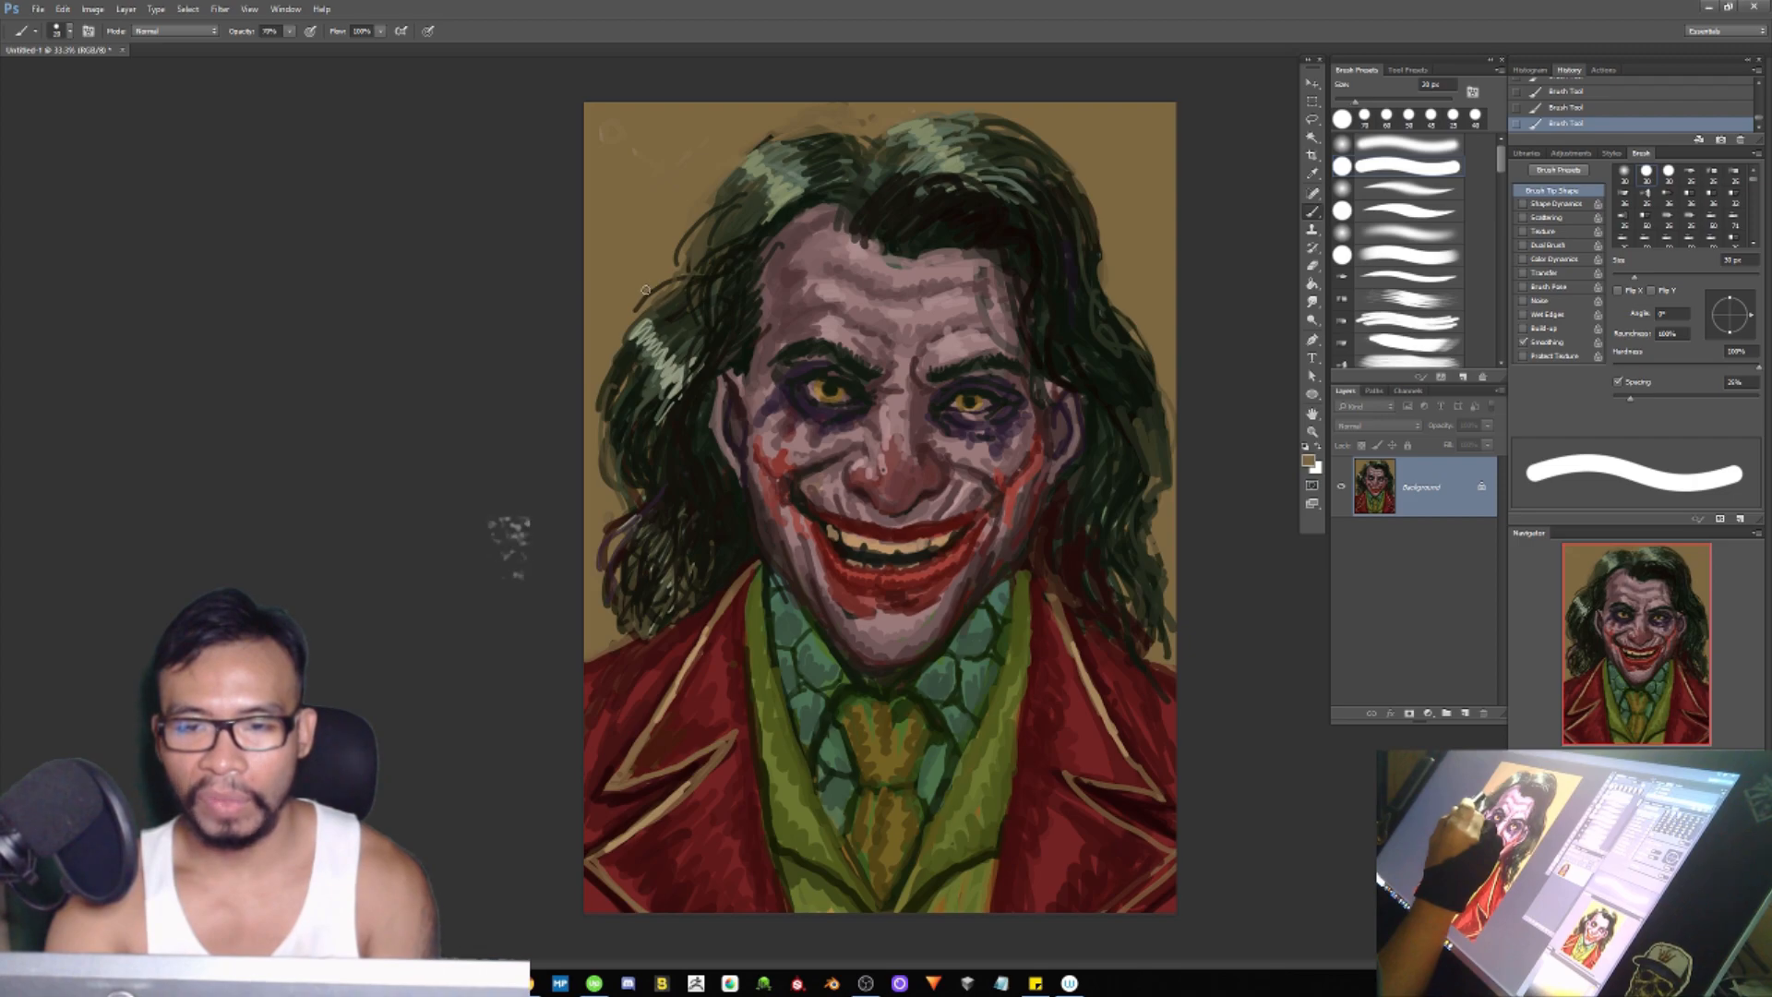
{"action": "key", "text": "bracketright"}
{"action": "key", "text": "bracketright"}
{"action": "mouse_move", "coordinate": [651, 304]}
{"action": "left_mouse_down"}
{"action": "mouse_move", "coordinate": [607, 398]}
{"action": "mouse_move", "coordinate": [608, 481]}
{"action": "mouse_move", "coordinate": [634, 332]}
{"action": "mouse_move", "coordinate": [671, 283]}
{"action": "mouse_move", "coordinate": [605, 422]}
{"action": "mouse_move", "coordinate": [625, 395]}
{"action": "mouse_move", "coordinate": [629, 510]}
{"action": "mouse_move", "coordinate": [594, 579]}
{"action": "mouse_move", "coordinate": [618, 509]}
{"action": "mouse_move", "coordinate": [616, 381]}
{"action": "mouse_move", "coordinate": [661, 324]}
{"action": "mouse_move", "coordinate": [668, 262]}
{"action": "mouse_move", "coordinate": [636, 341]}
{"action": "mouse_move", "coordinate": [616, 516]}
{"action": "left_mouse_up"}
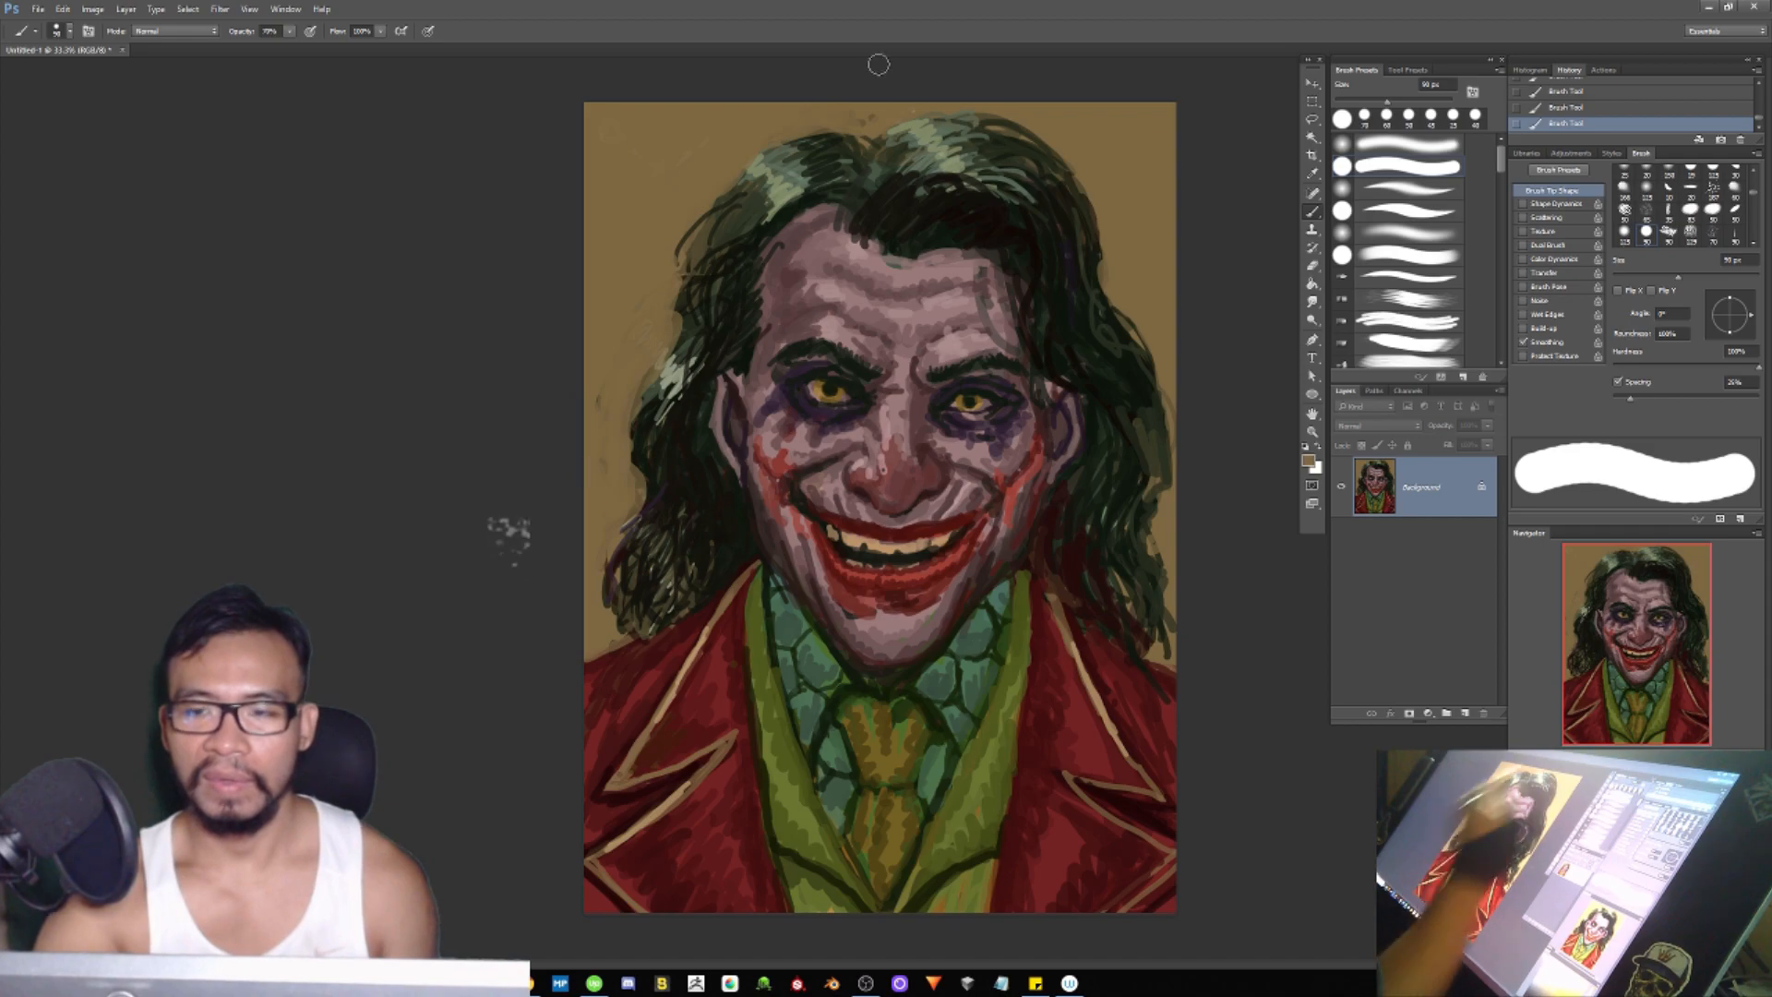
Step: Trim the viewer-right hair edge with sampled background tan and paint pale skin highlights on the forehead with a smaller brush
{"action": "left_click", "coordinate": [1183, 276], "text": "alt"}
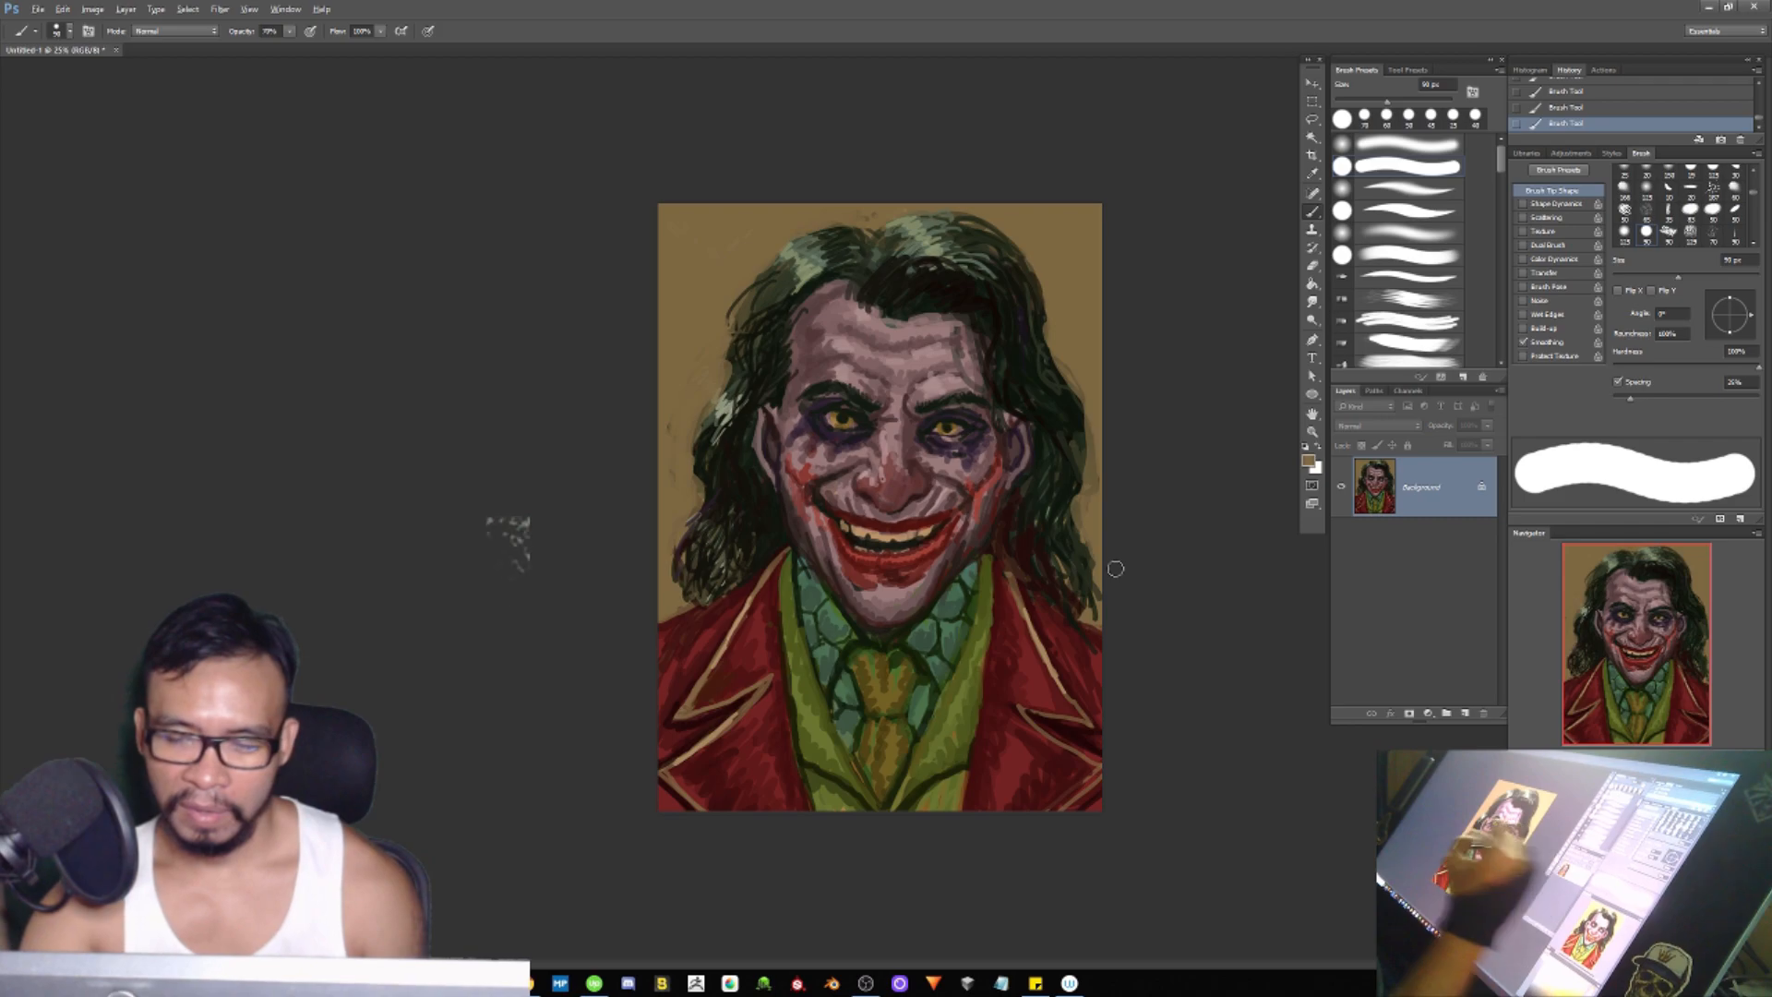
{"action": "left_click", "coordinate": [817, 455], "text": "alt"}
{"action": "key", "text": "bracketleft"}
{"action": "key", "text": "bracketleft"}
{"action": "key", "text": "bracketleft"}
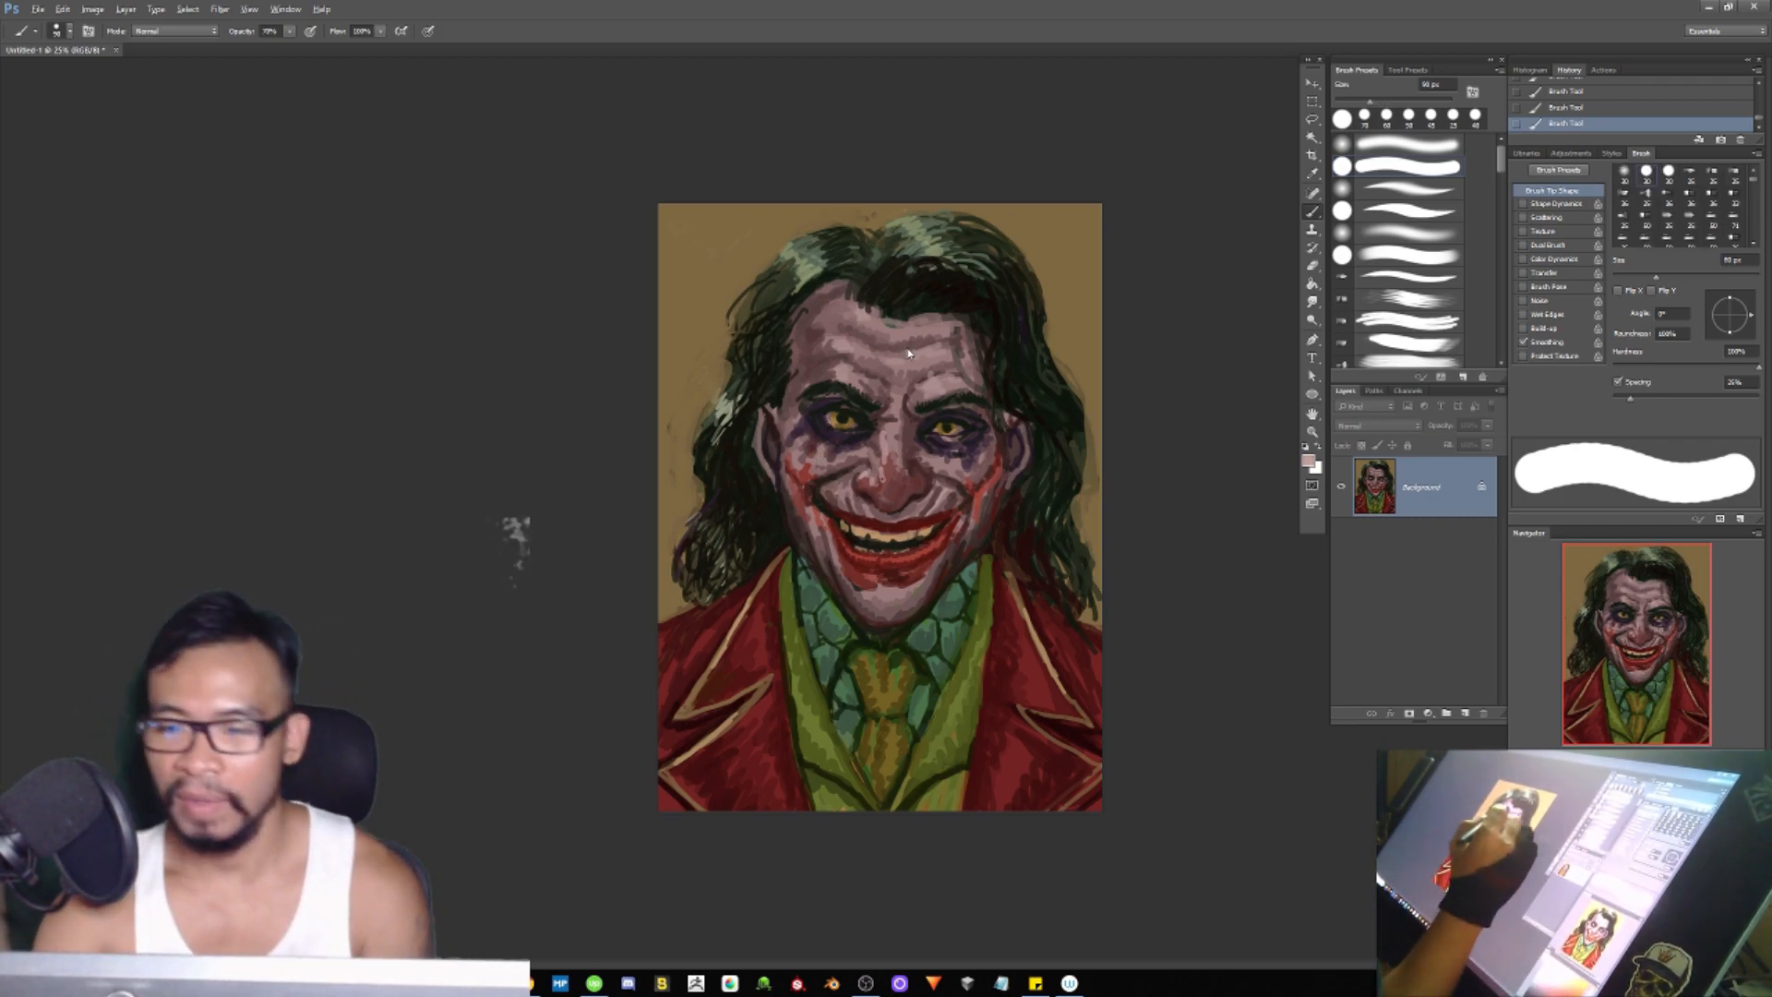
{"action": "key", "text": "bracketleft"}
{"action": "key", "text": "bracketleft"}
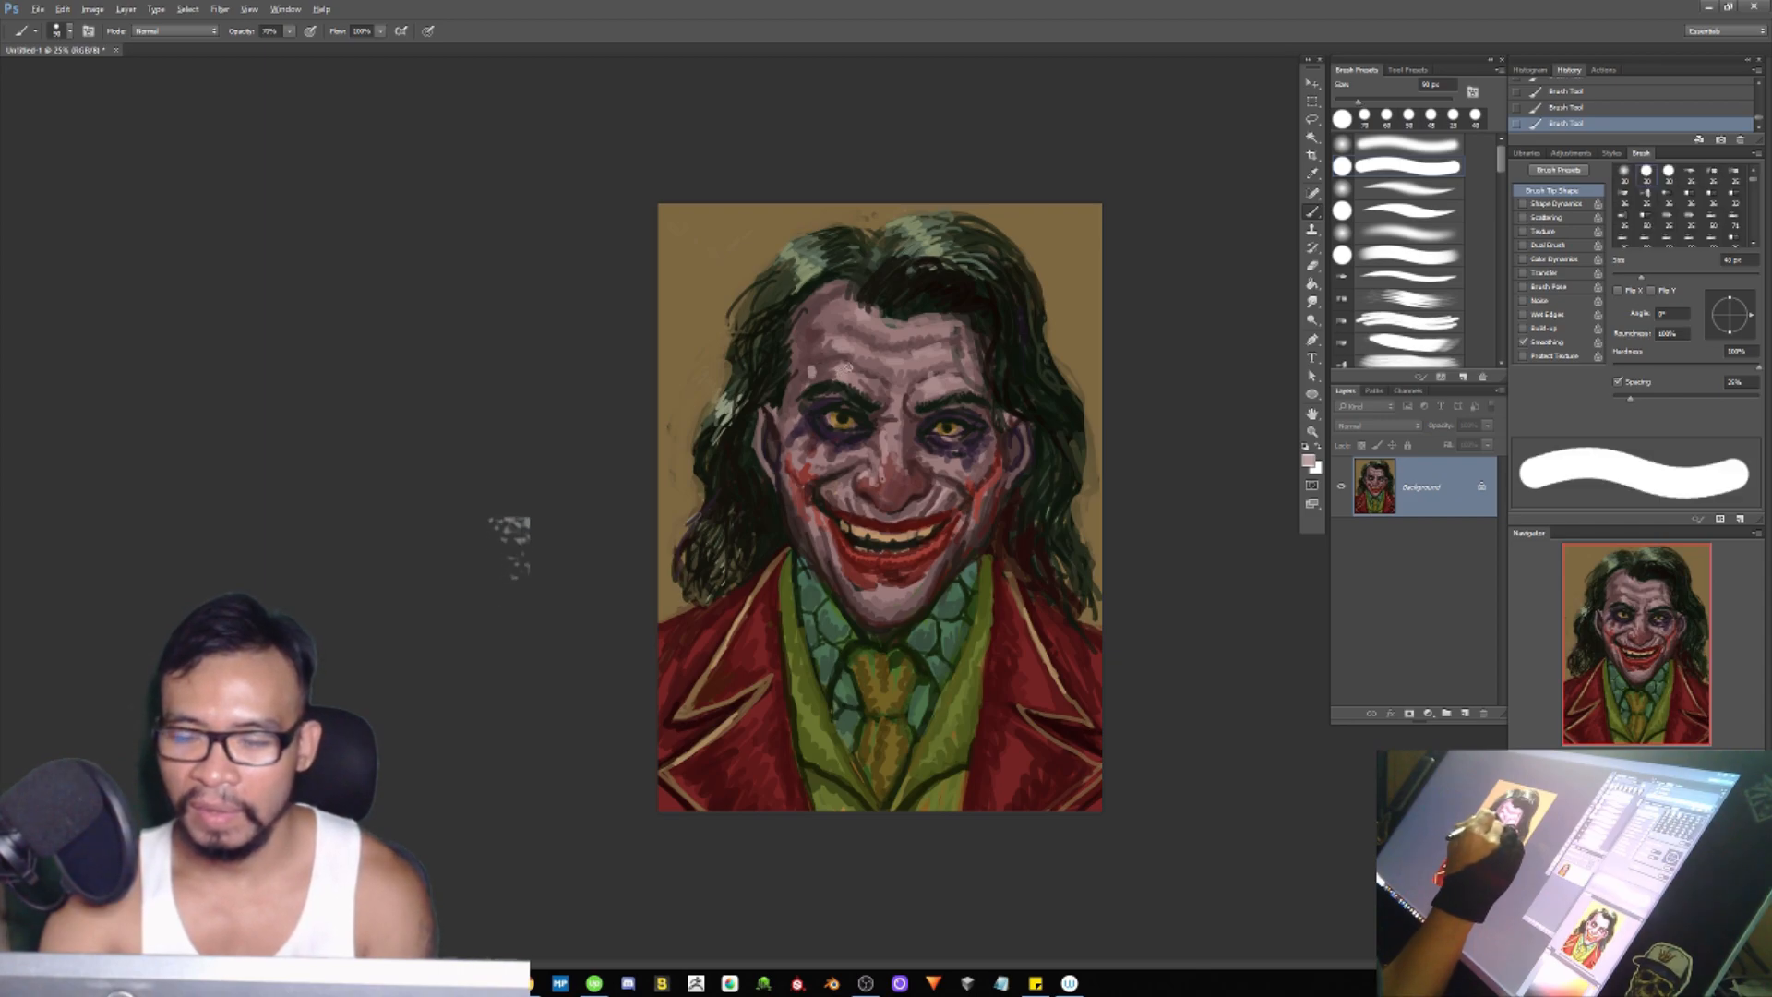
{"action": "key", "text": "bracketleft"}
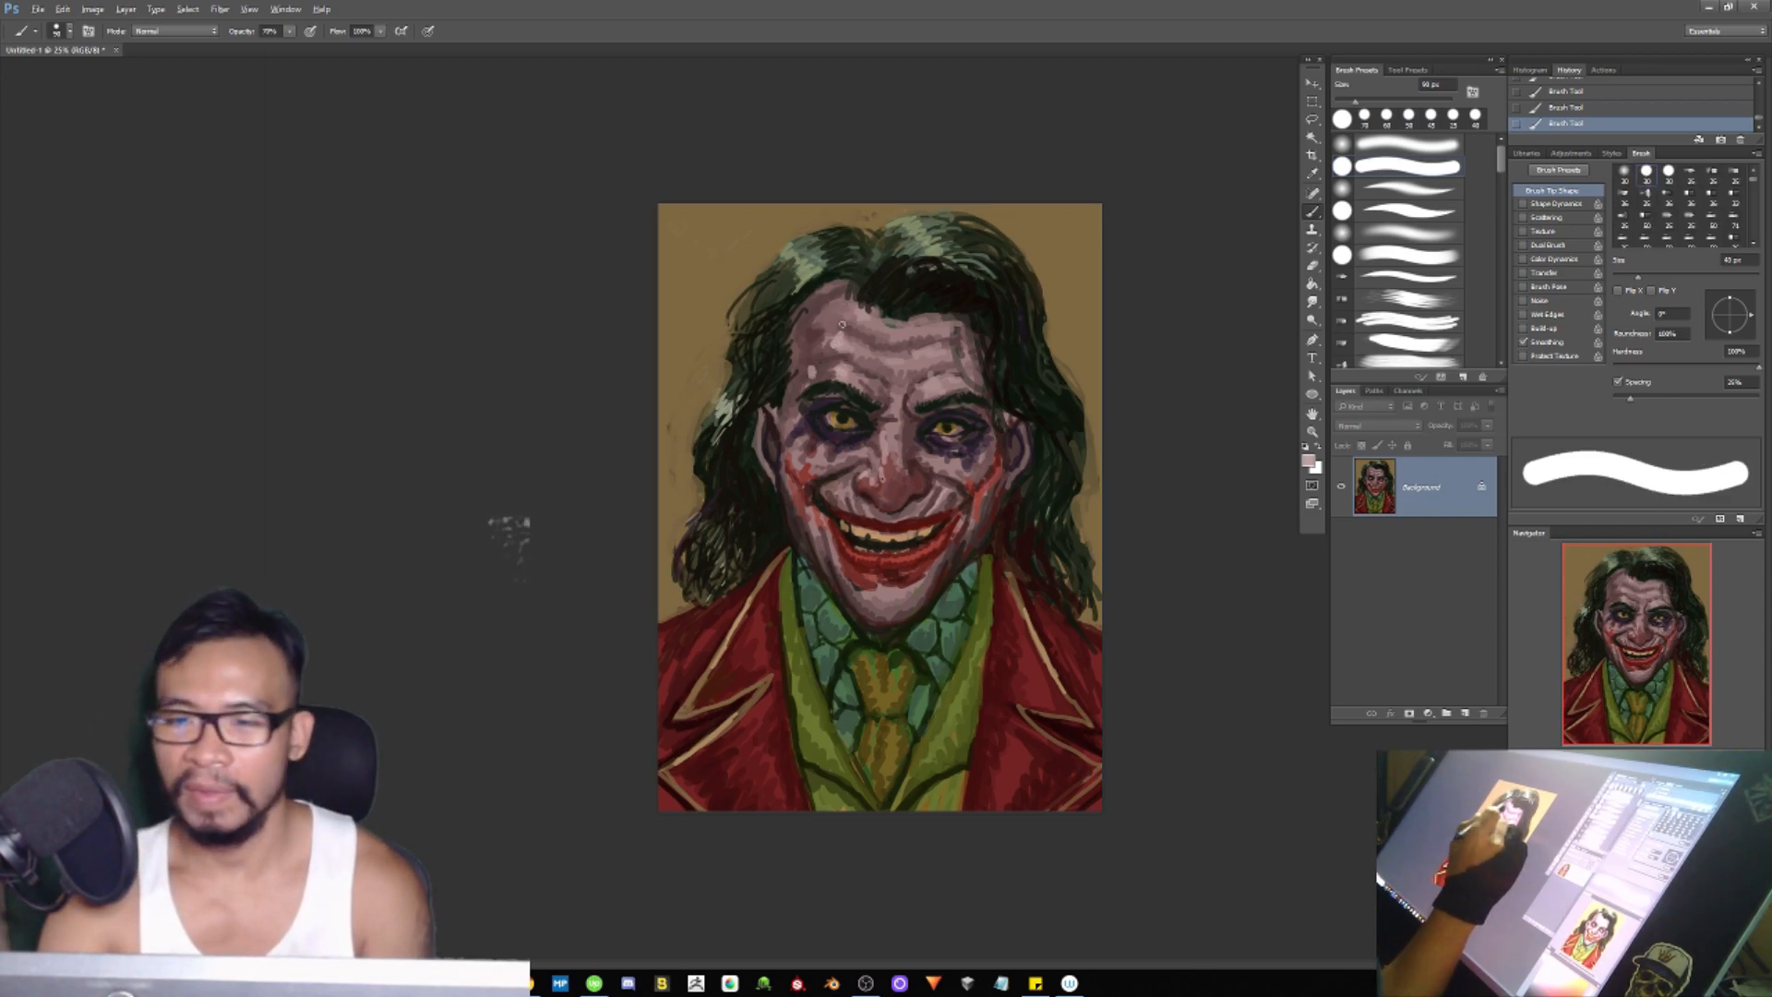
{"action": "key", "text": "bracketleft"}
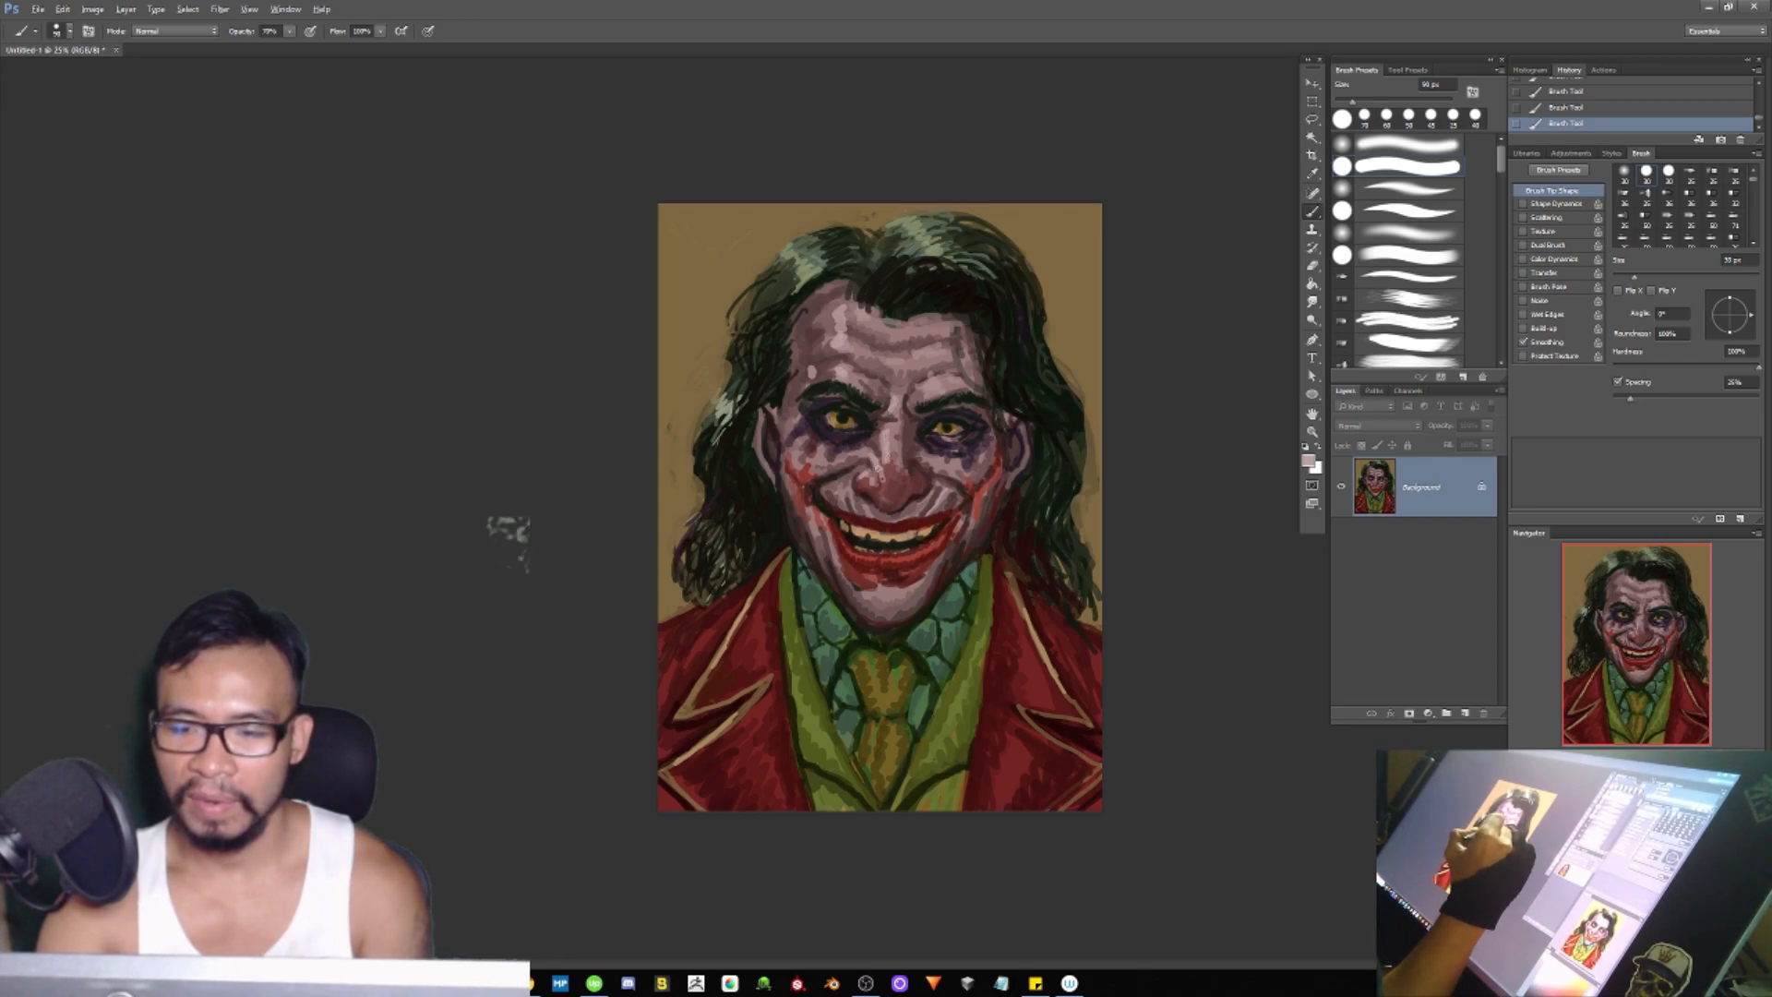
{"action": "key", "text": "bracketleft"}
{"action": "key", "text": "bracketleft"}
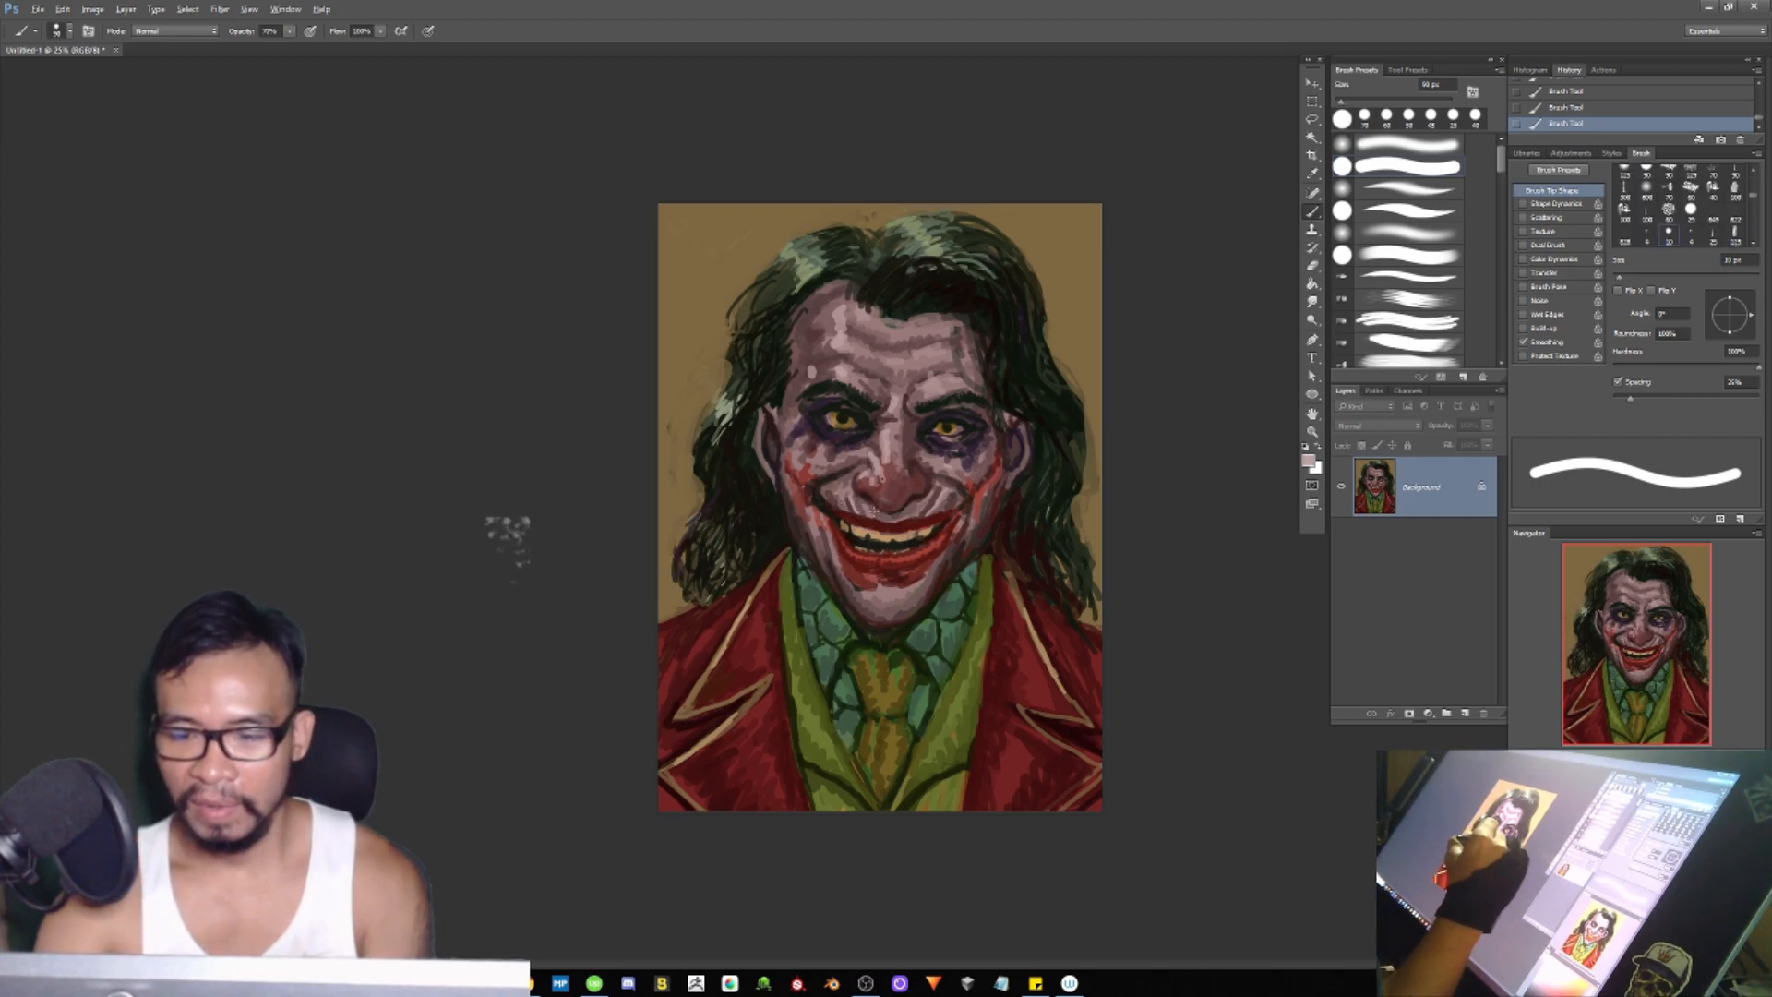
Step: Paint highlights on the lower lip with sampled reds and a very small brush
{"action": "key", "text": "bracketleft"}
{"action": "left_click", "coordinate": [908, 557], "text": "alt"}
{"action": "left_click", "coordinate": [909, 557], "text": "alt"}
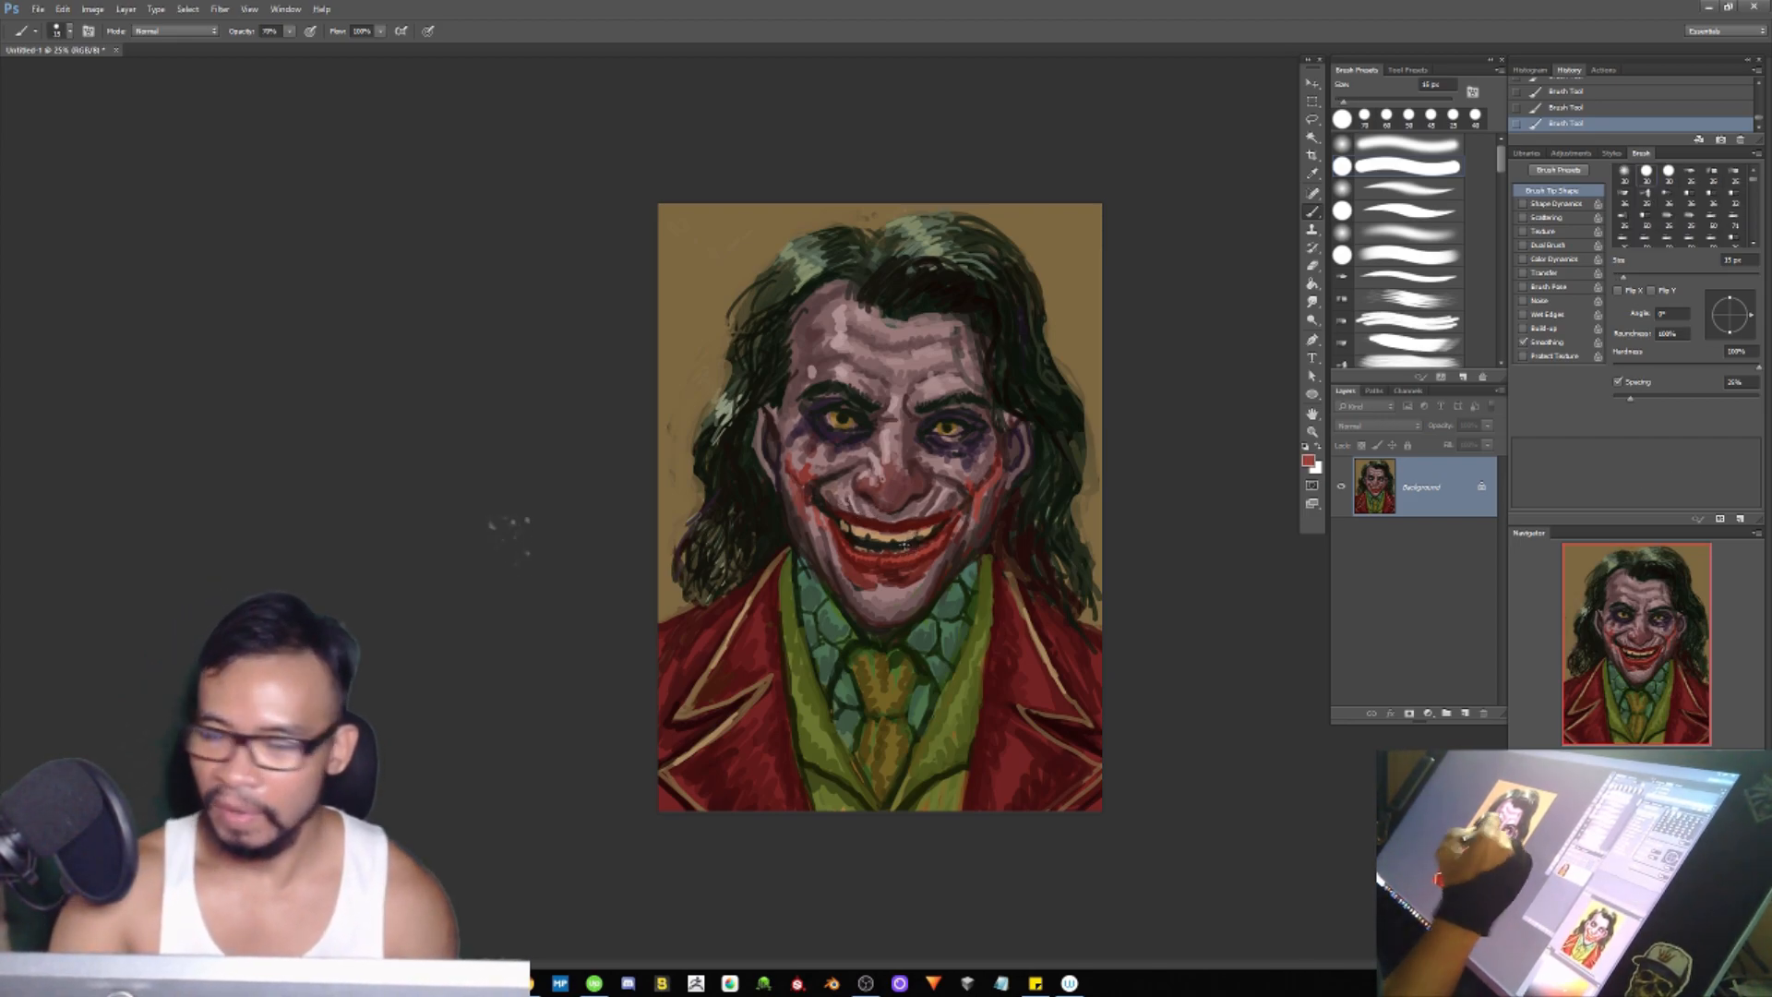
{"action": "left_click", "coordinate": [863, 559], "text": "alt"}
{"action": "key", "text": "bracketleft"}
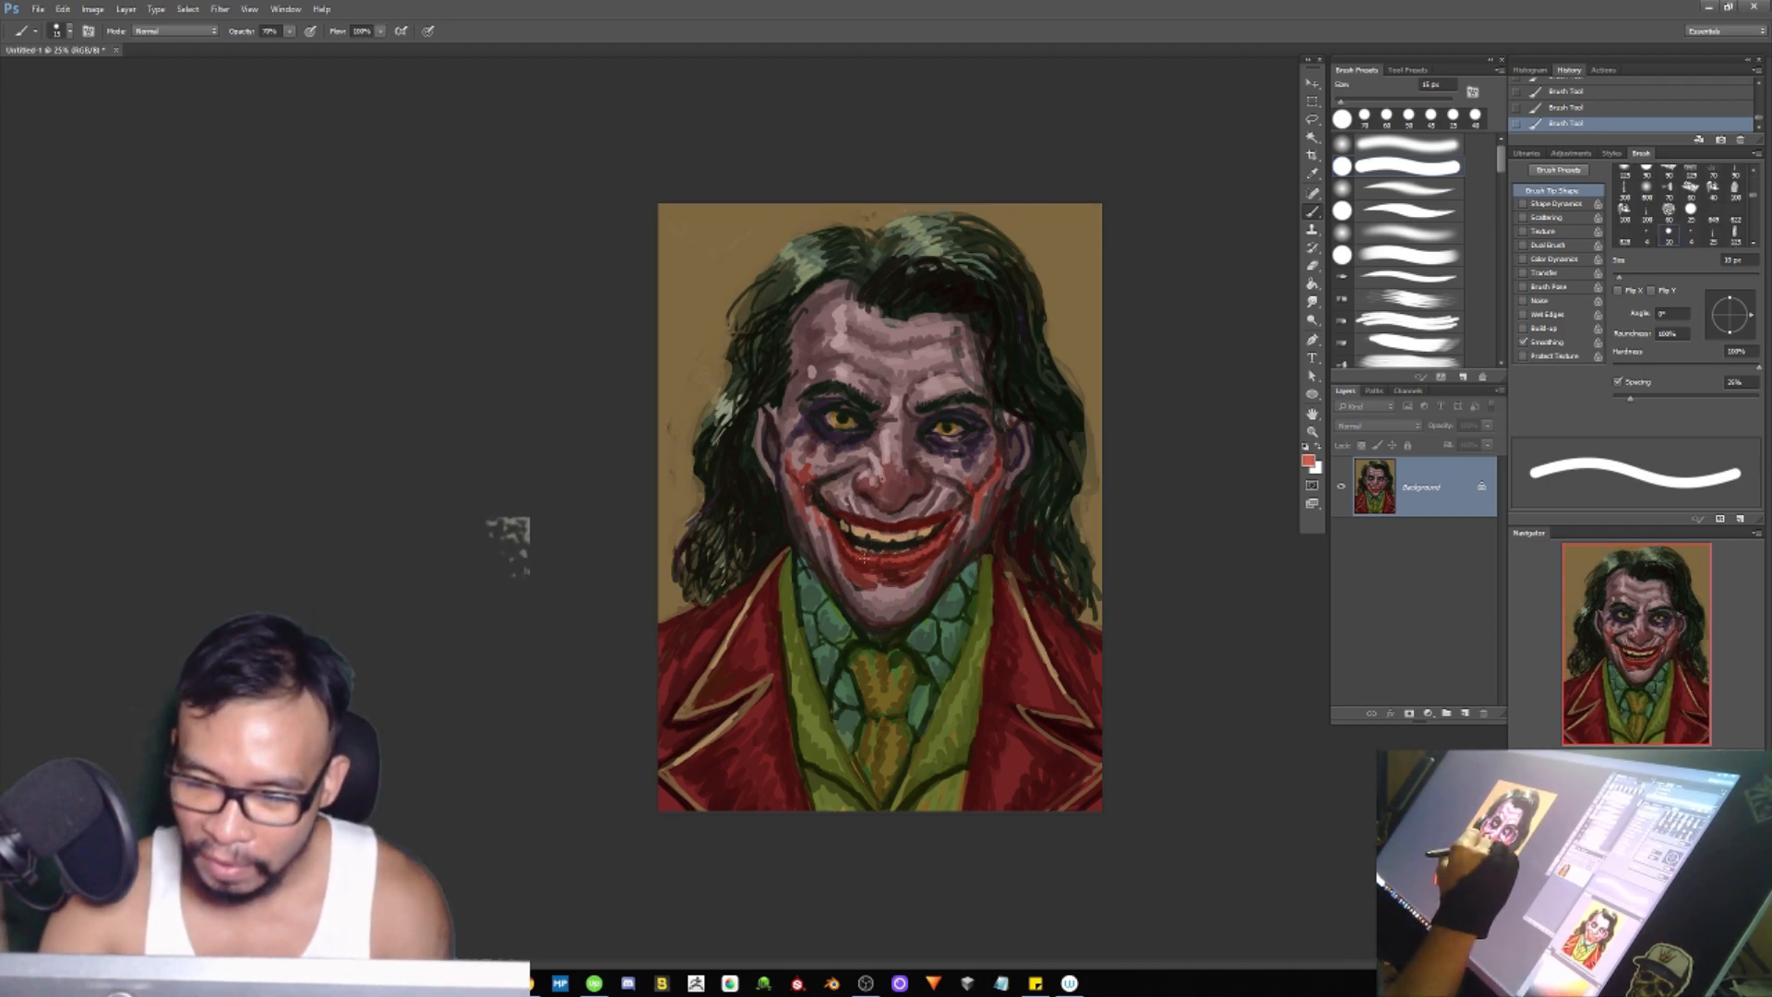
{"action": "key", "text": "bracketleft"}
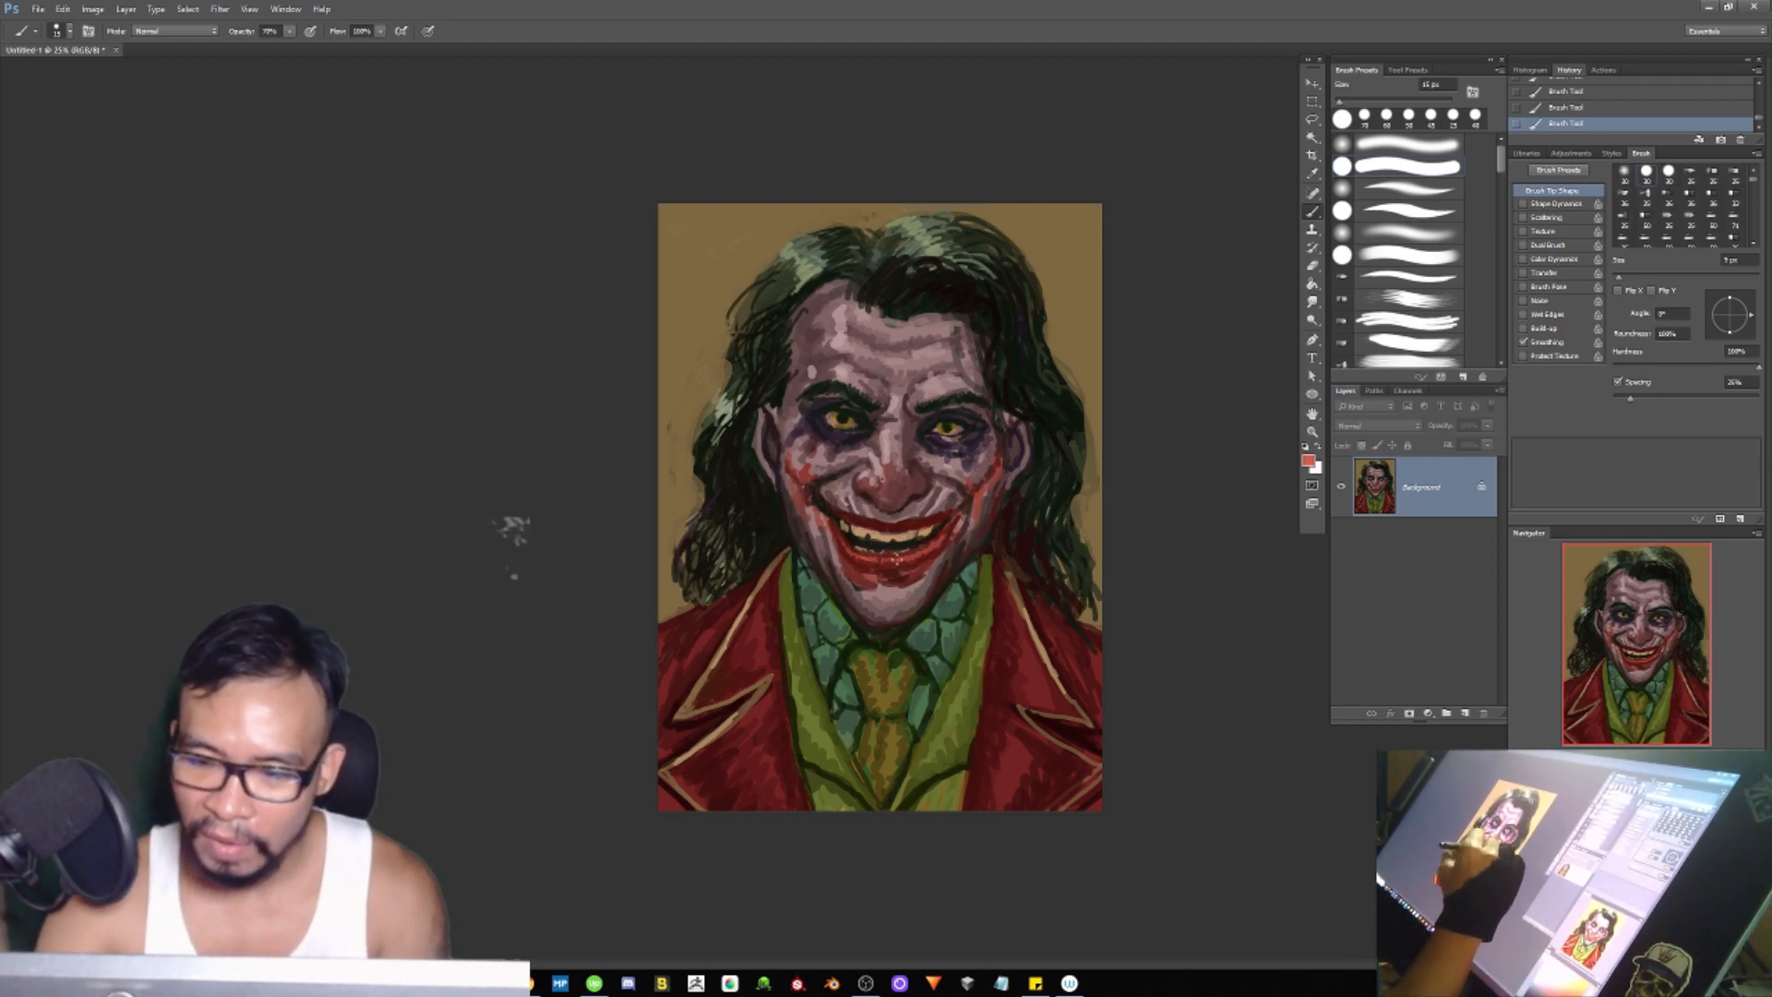
Step: Touch up the red makeup on the viewer-right cheek with the sampled lip red, adjusting the brush size
{"action": "key", "text": "bracketright"}
{"action": "key", "text": "bracketright"}
{"action": "key", "text": "bracketright"}
{"action": "key", "text": "bracketright"}
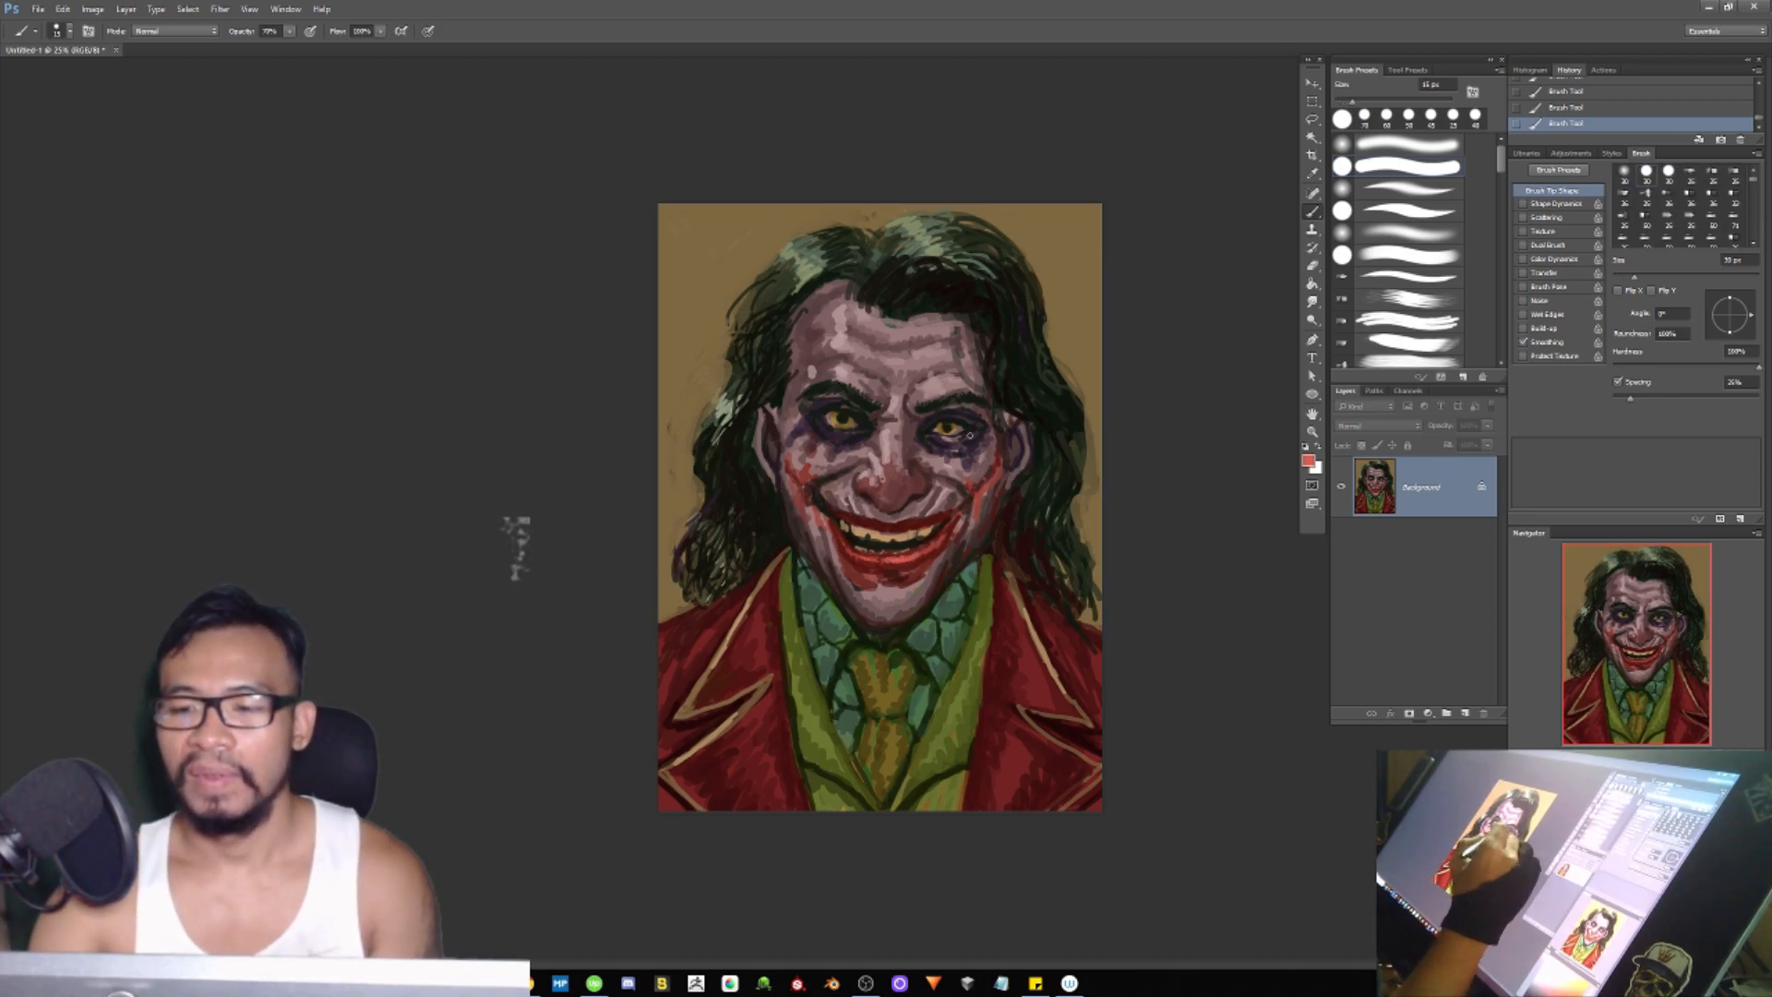
{"action": "key", "text": "bracketleft"}
{"action": "key", "text": "bracketleft"}
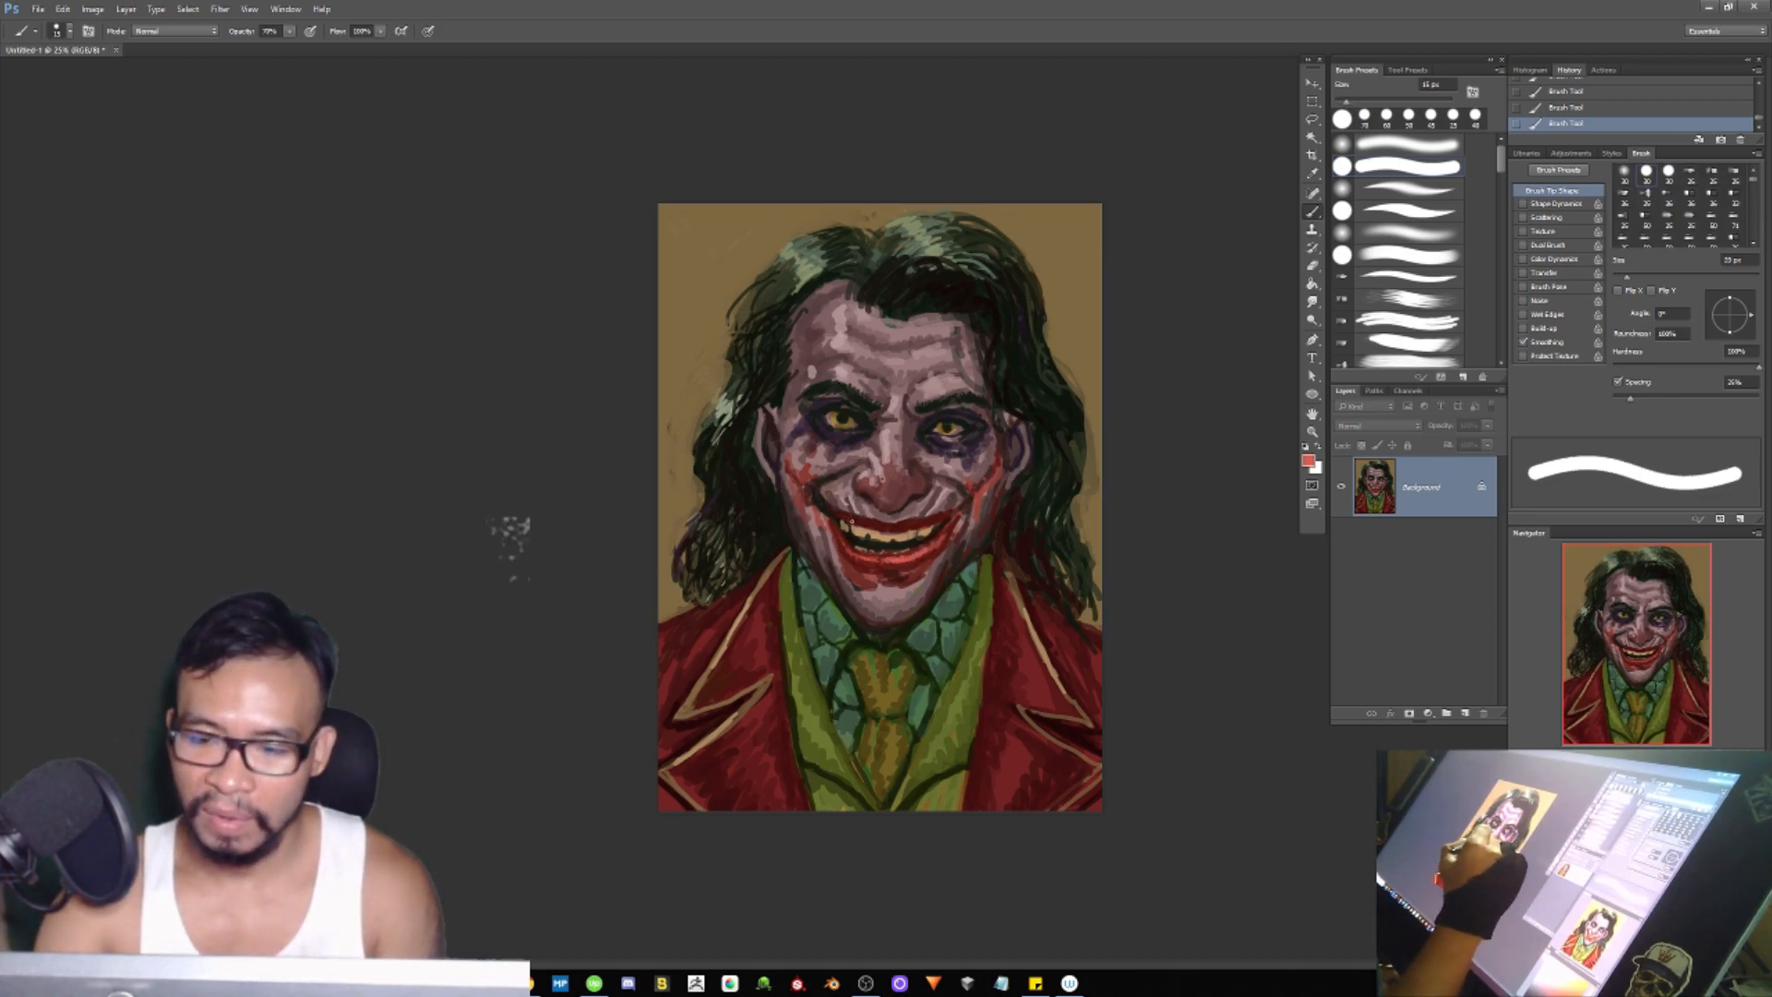
{"action": "key", "text": "bracketleft"}
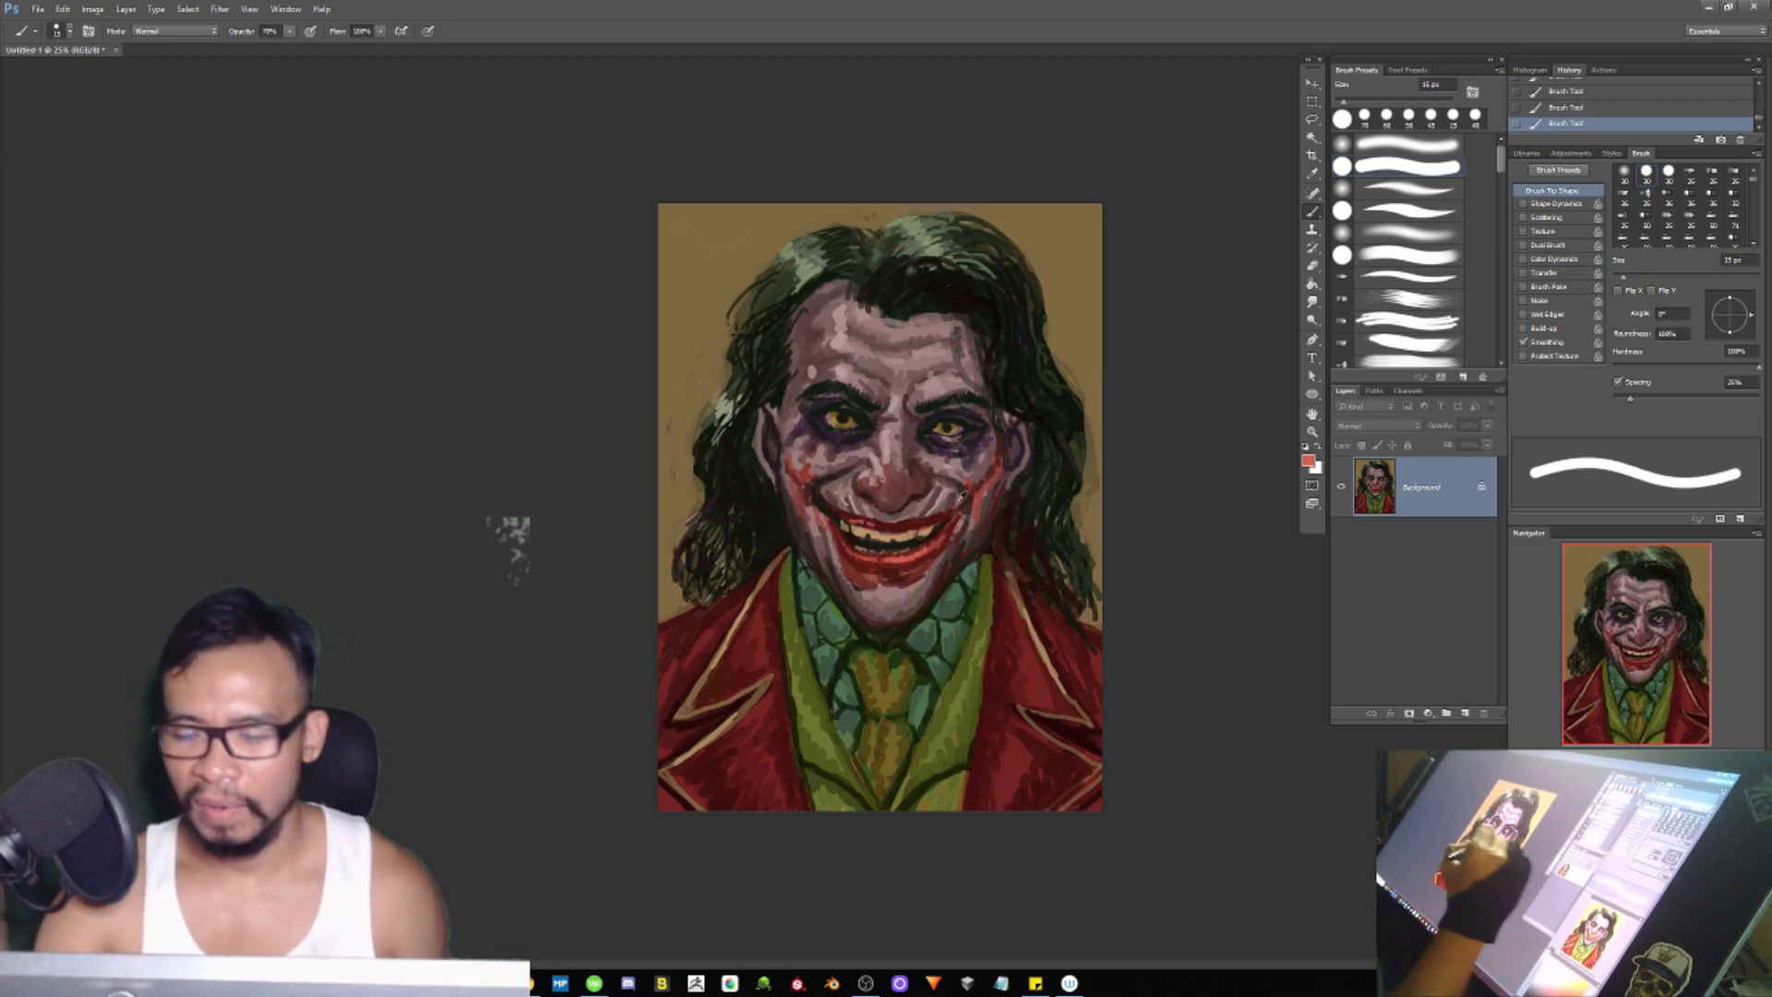
Step: Shade the viewer-left cheek with a sampled dark maroon and refine the teeth with sampled cream and dark tones
{"action": "left_click", "coordinate": [810, 487], "text": "alt"}
{"action": "key", "text": "bracketright"}
{"action": "key", "text": "bracketright"}
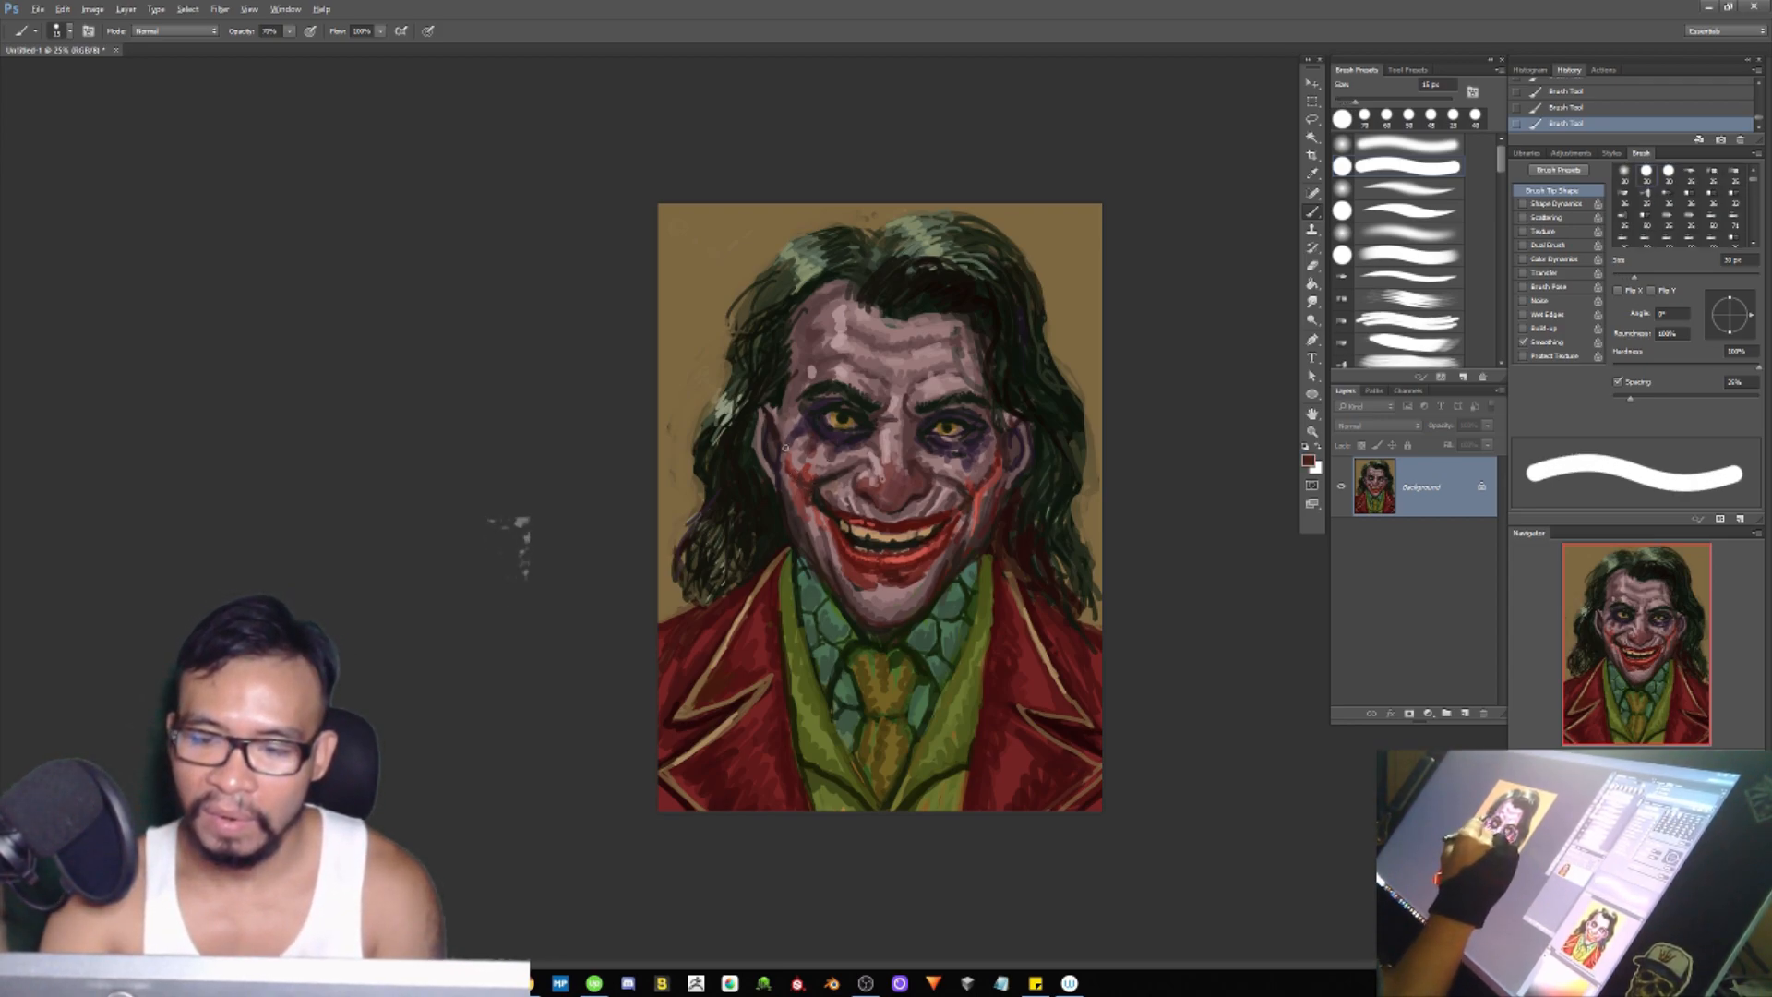
{"action": "key", "text": "bracketleft"}
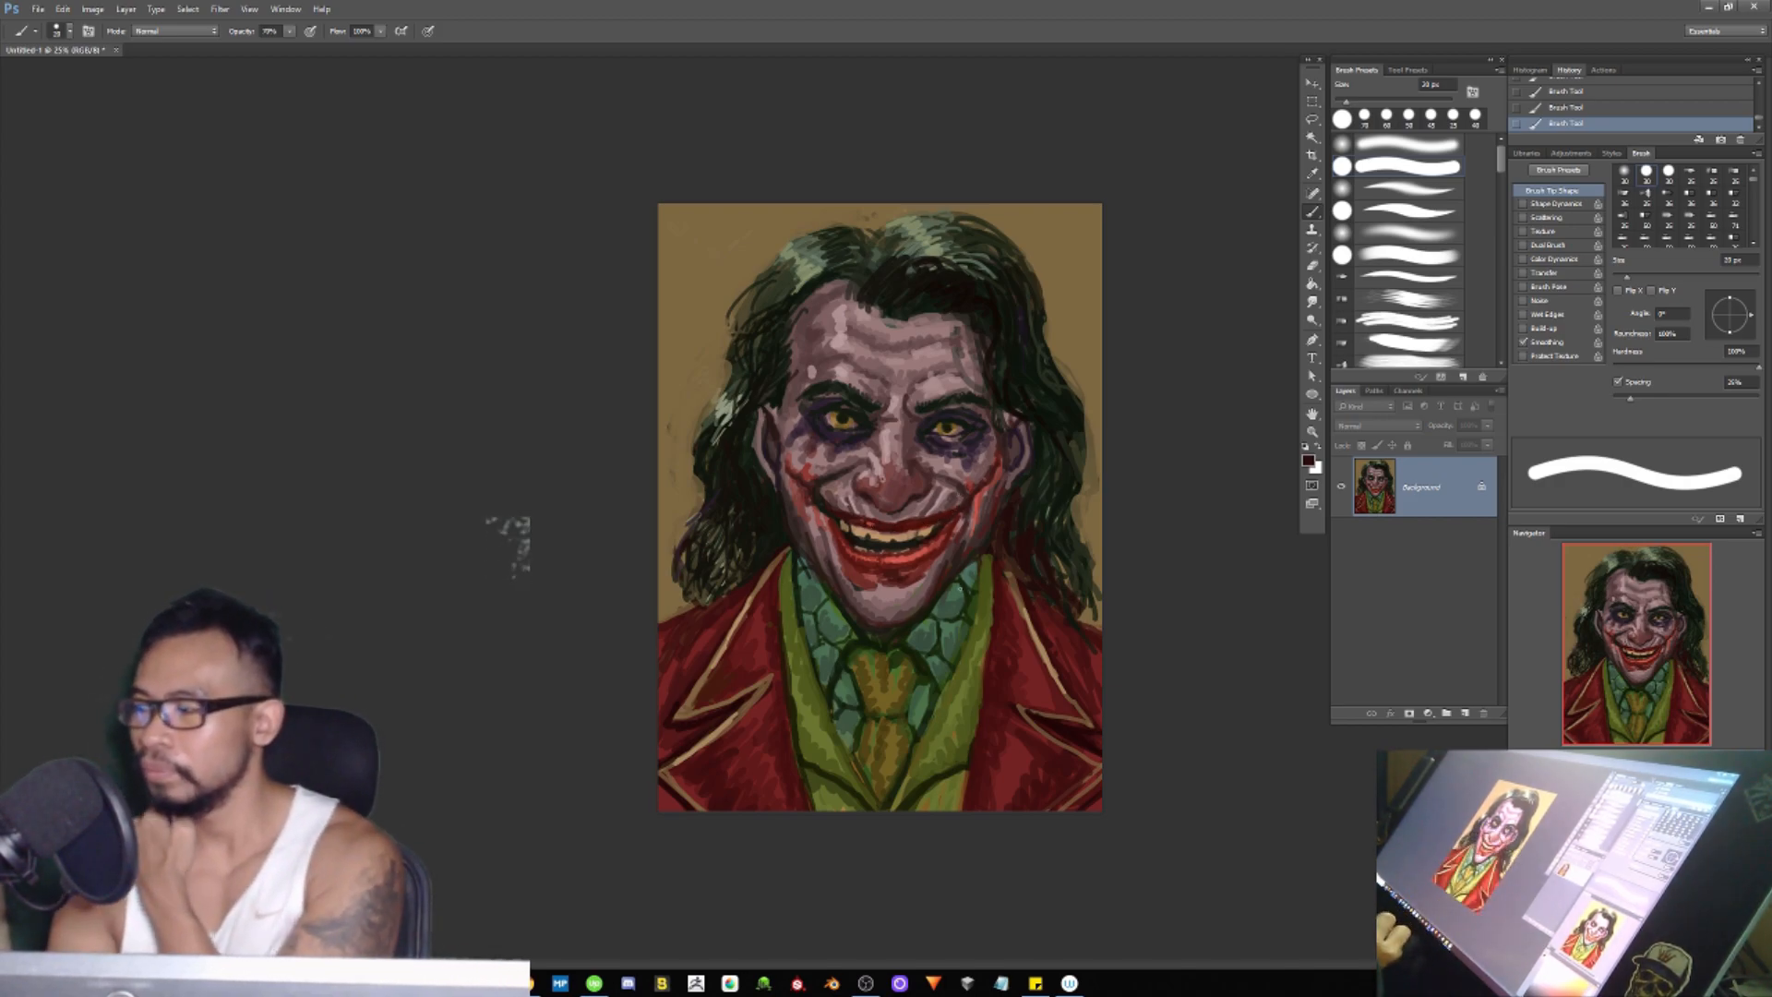
{"action": "left_click", "coordinate": [879, 528], "text": "alt"}
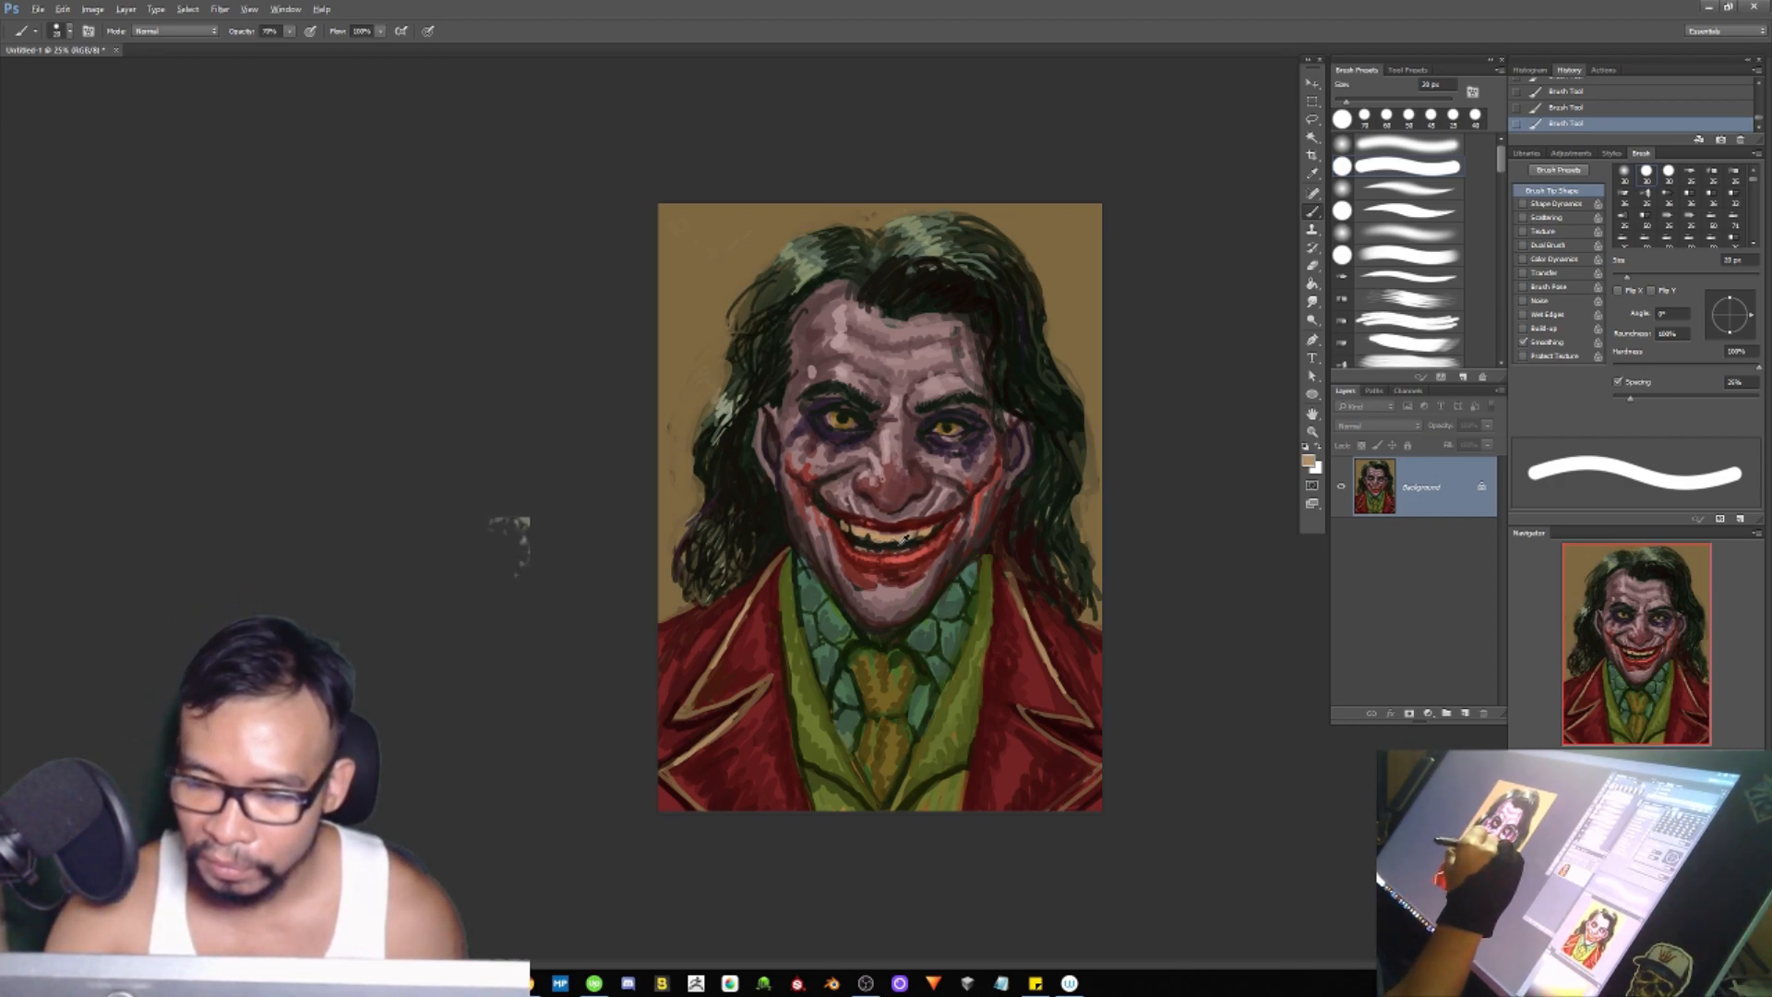
{"action": "left_click", "coordinate": [869, 542], "text": "alt"}
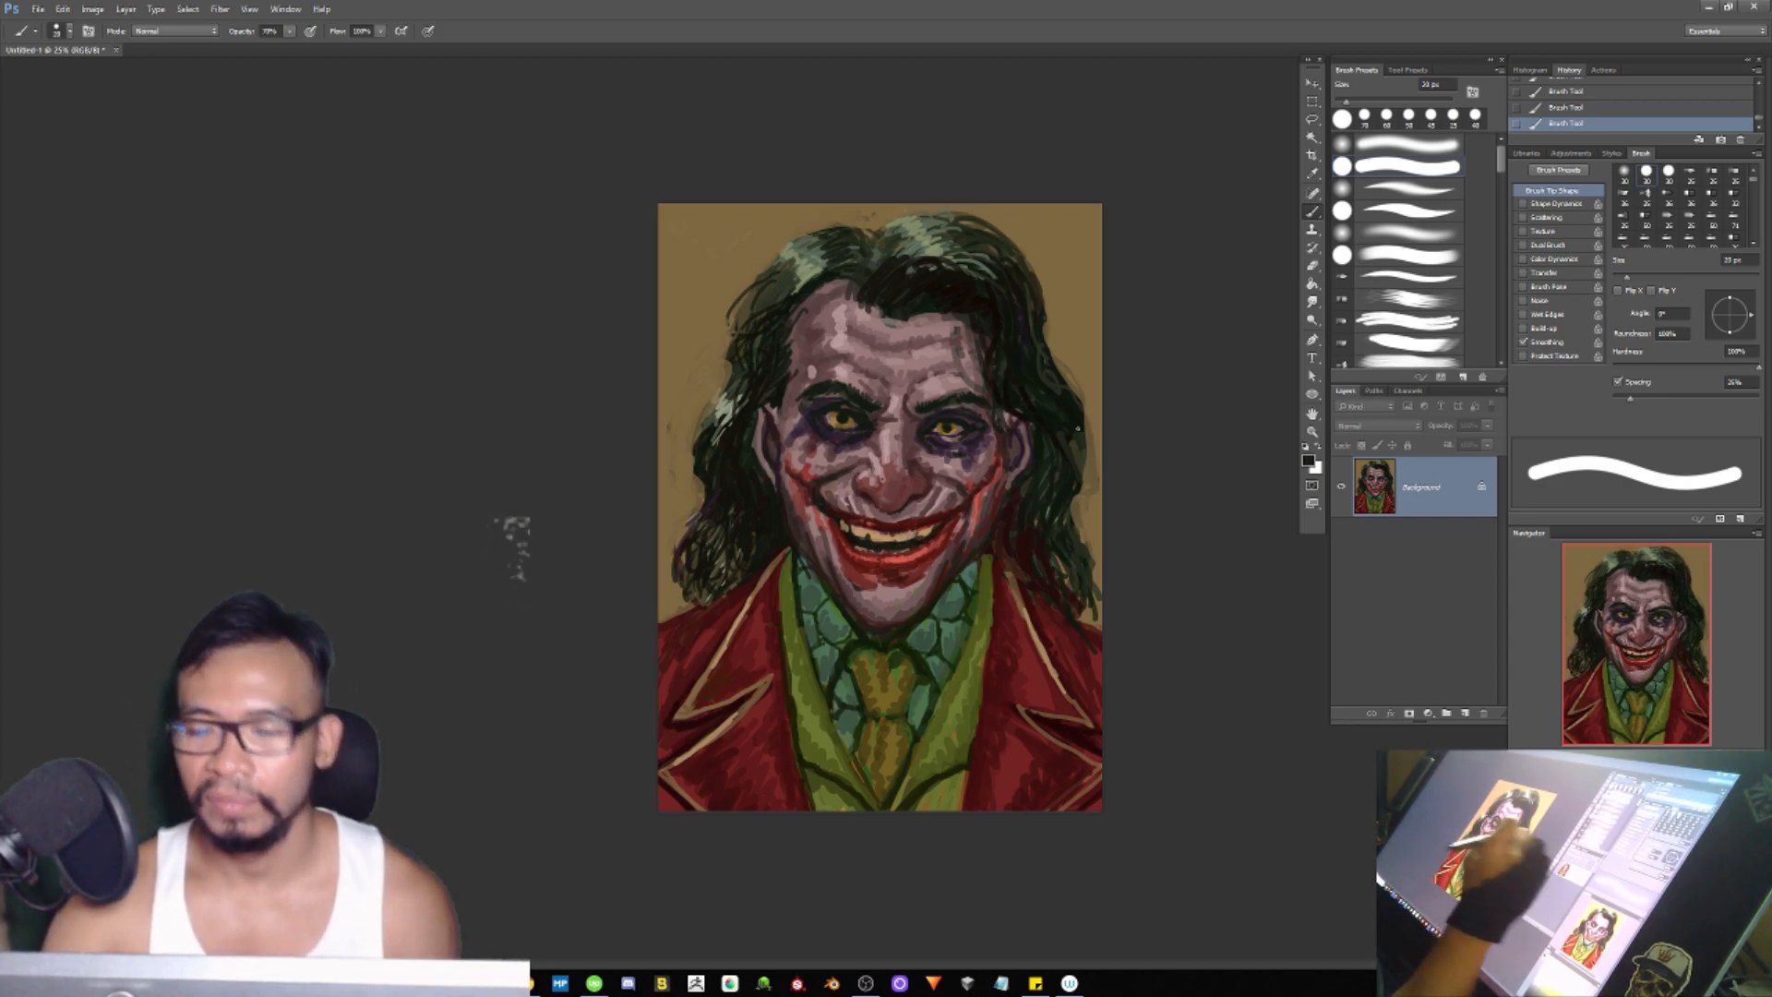
Step: Paint the forehead wrinkles and highlights with sampled dark and pale skin tones, using a 30 px brush
{"action": "left_click", "coordinate": [825, 367], "text": "alt"}
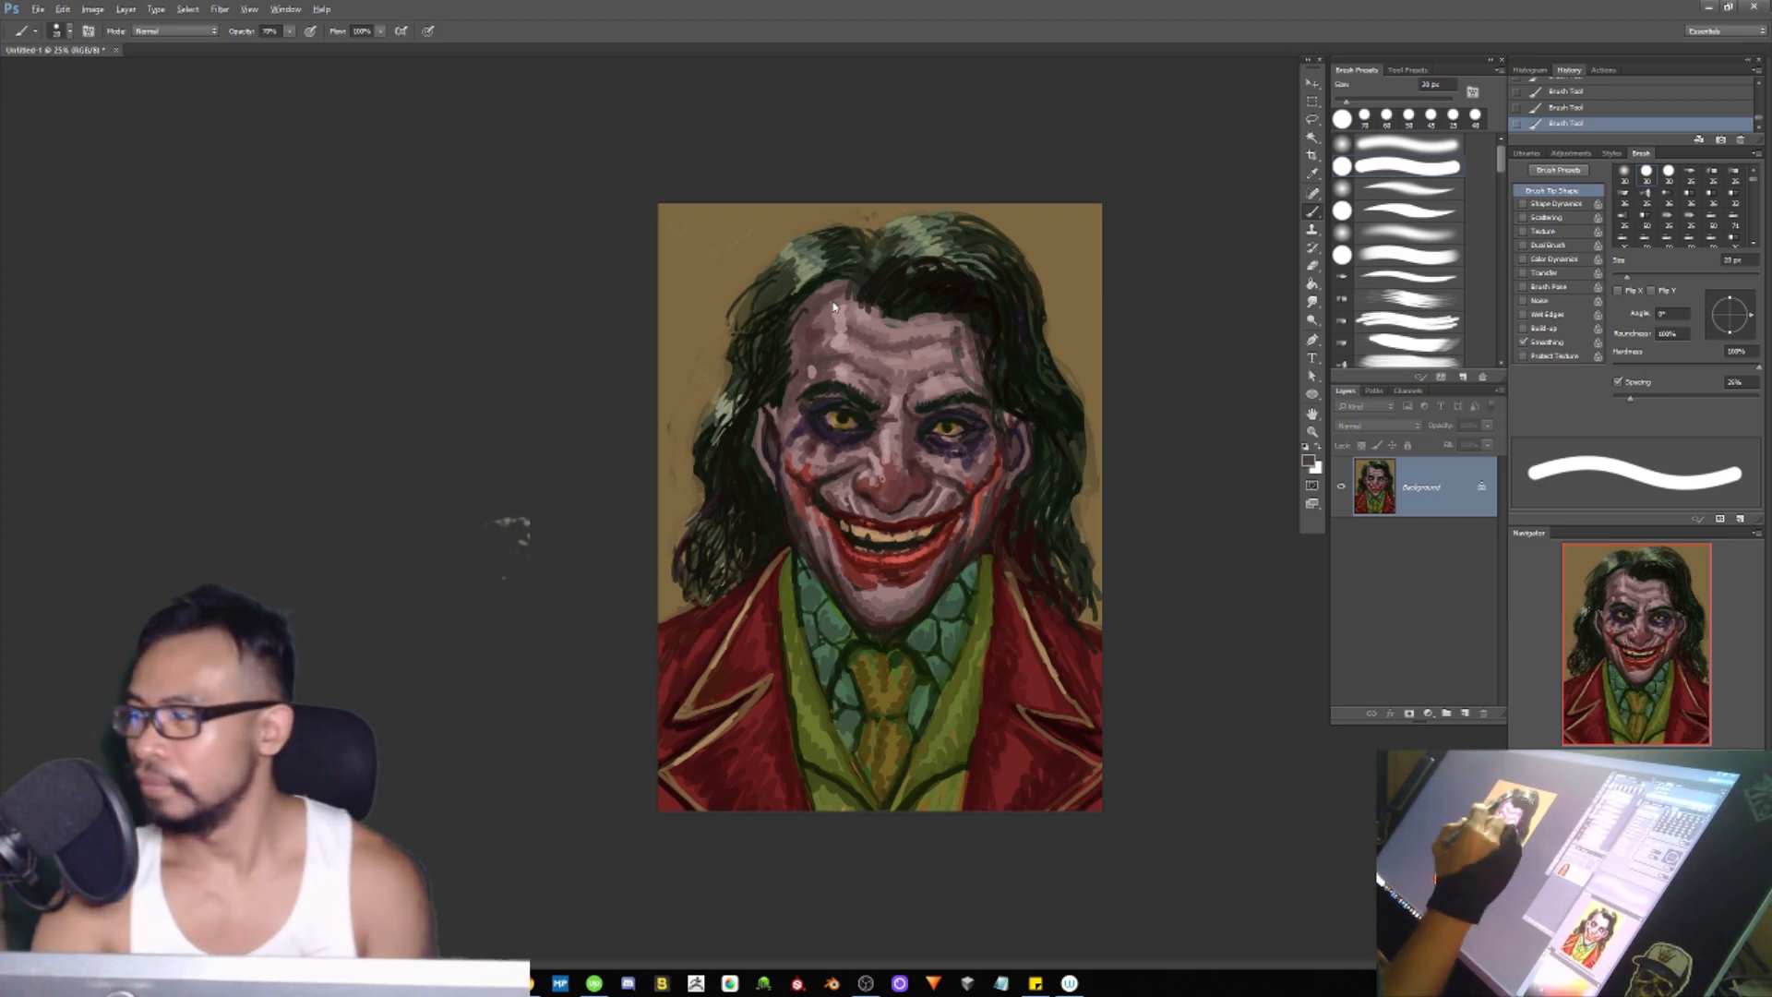
{"action": "key", "text": "bracketright"}
{"action": "key", "text": "bracketright"}
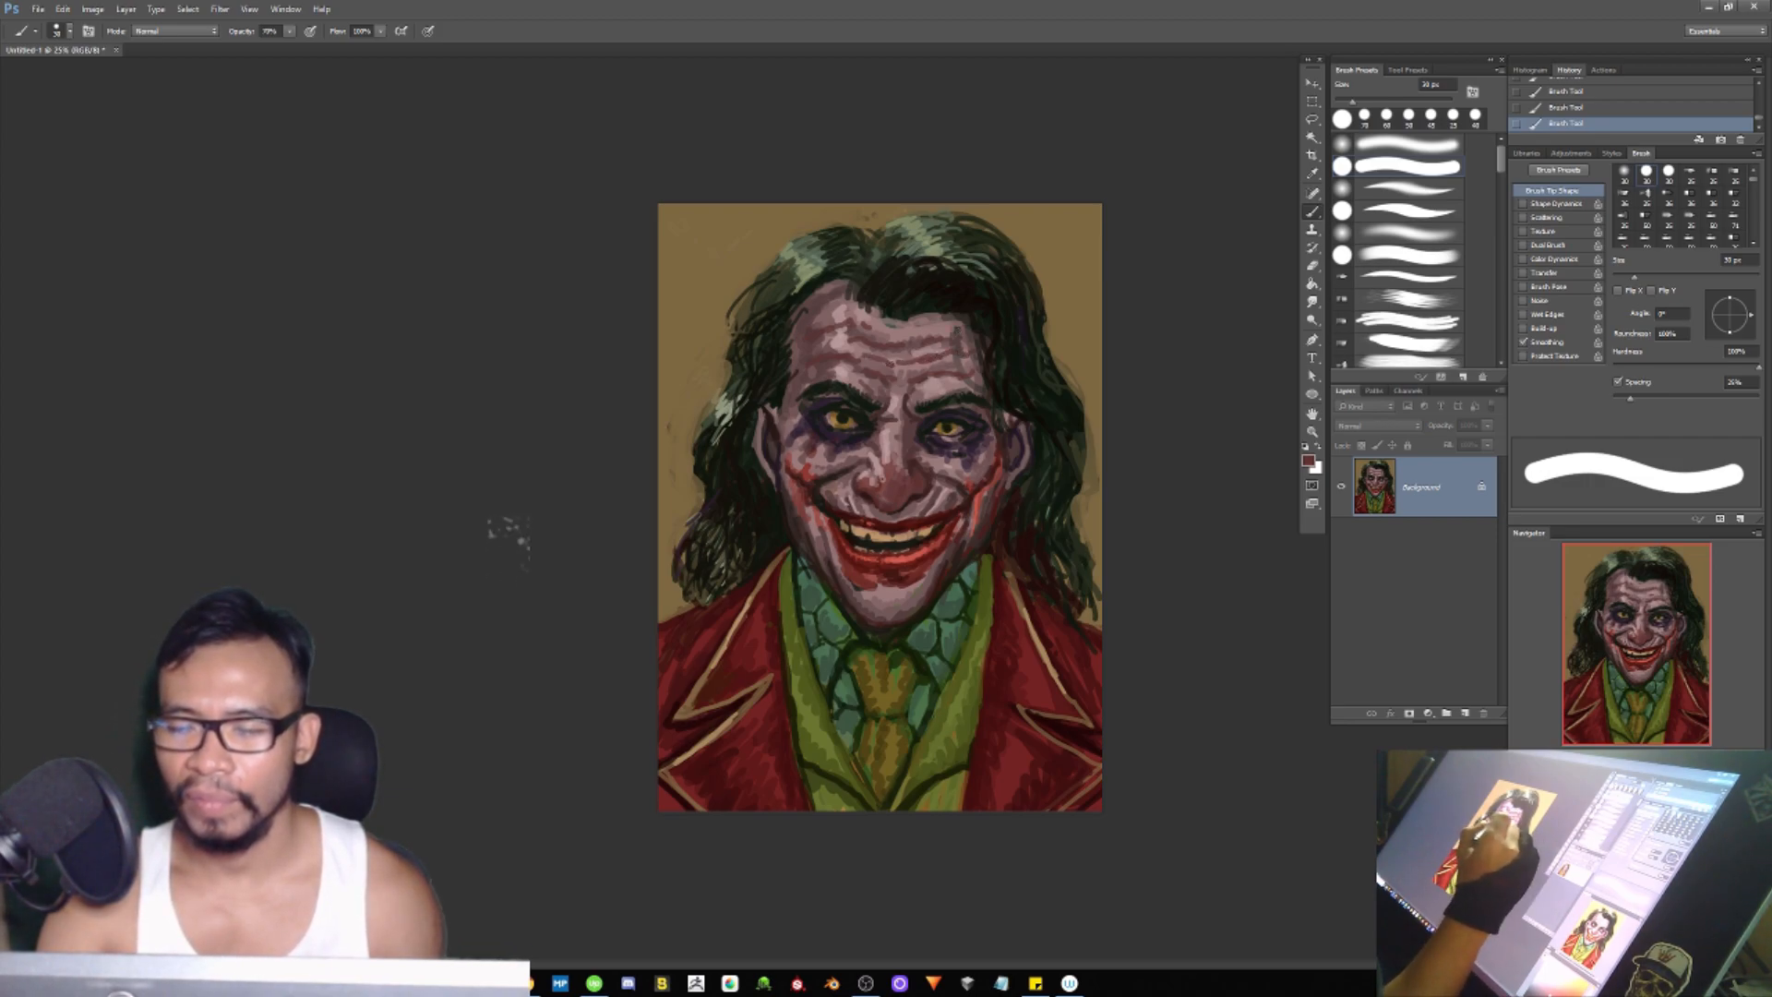
{"action": "left_click", "coordinate": [877, 353], "text": "alt"}
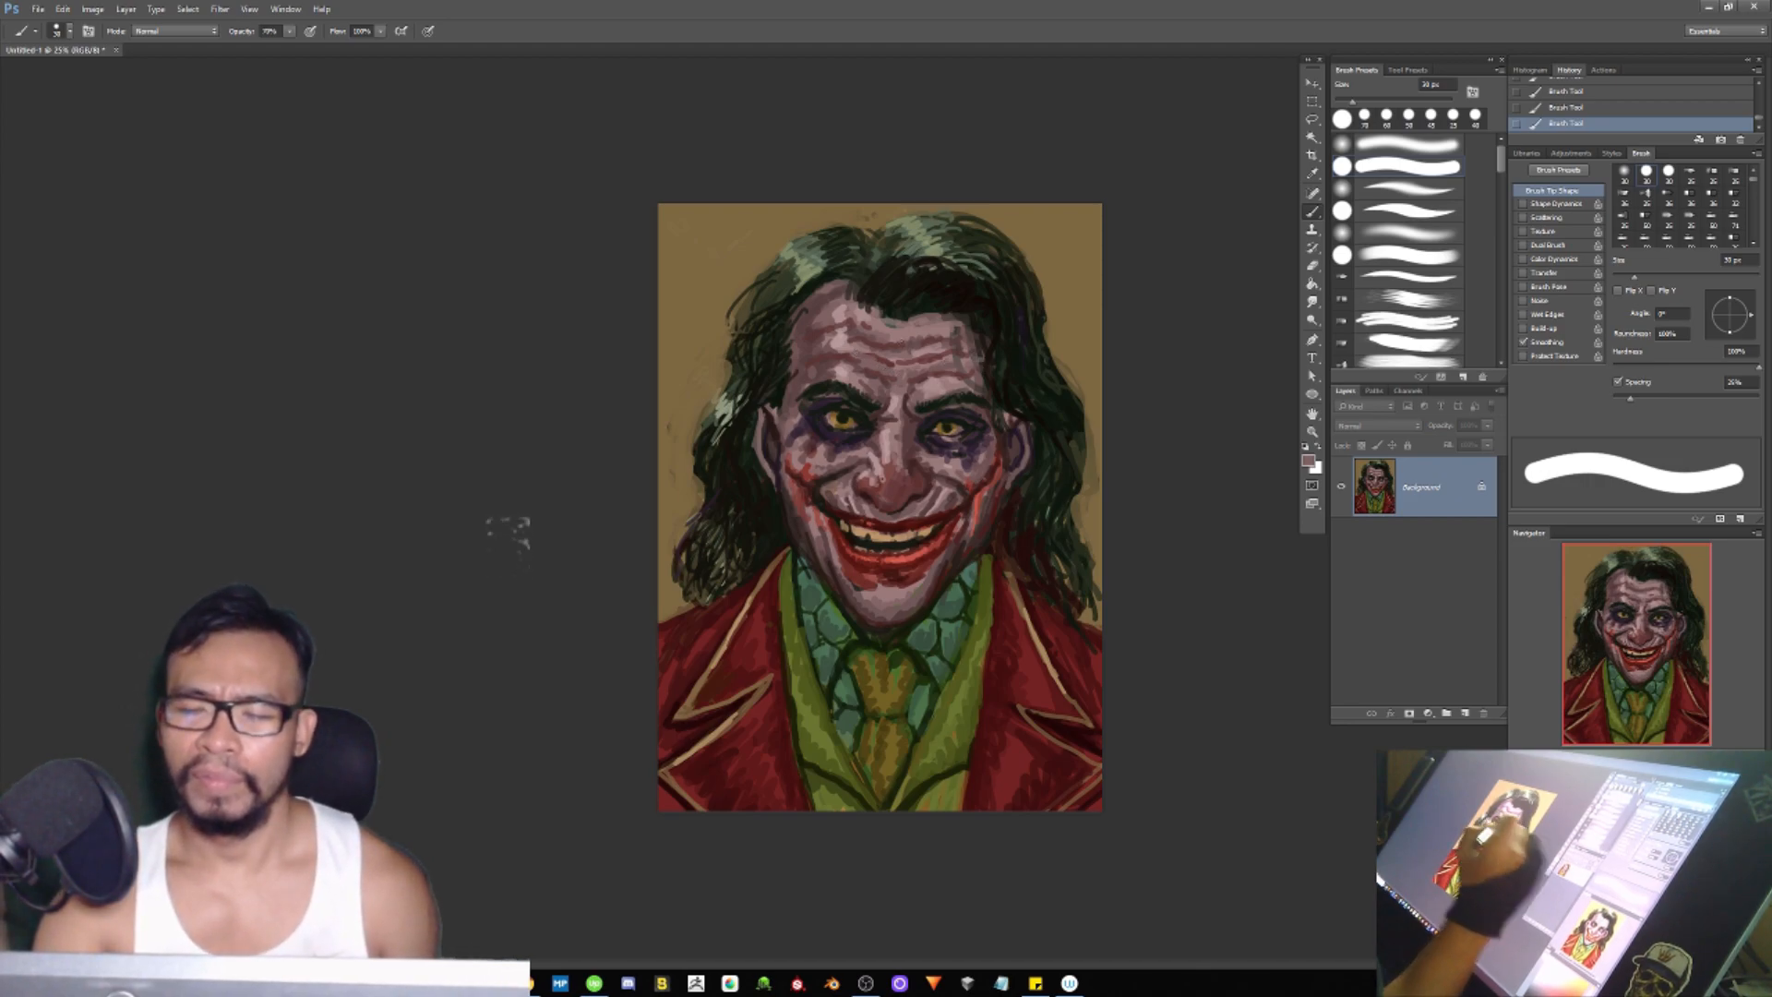
{"action": "left_click", "coordinate": [842, 339], "text": "alt"}
{"action": "left_click", "coordinate": [840, 342], "text": "alt"}
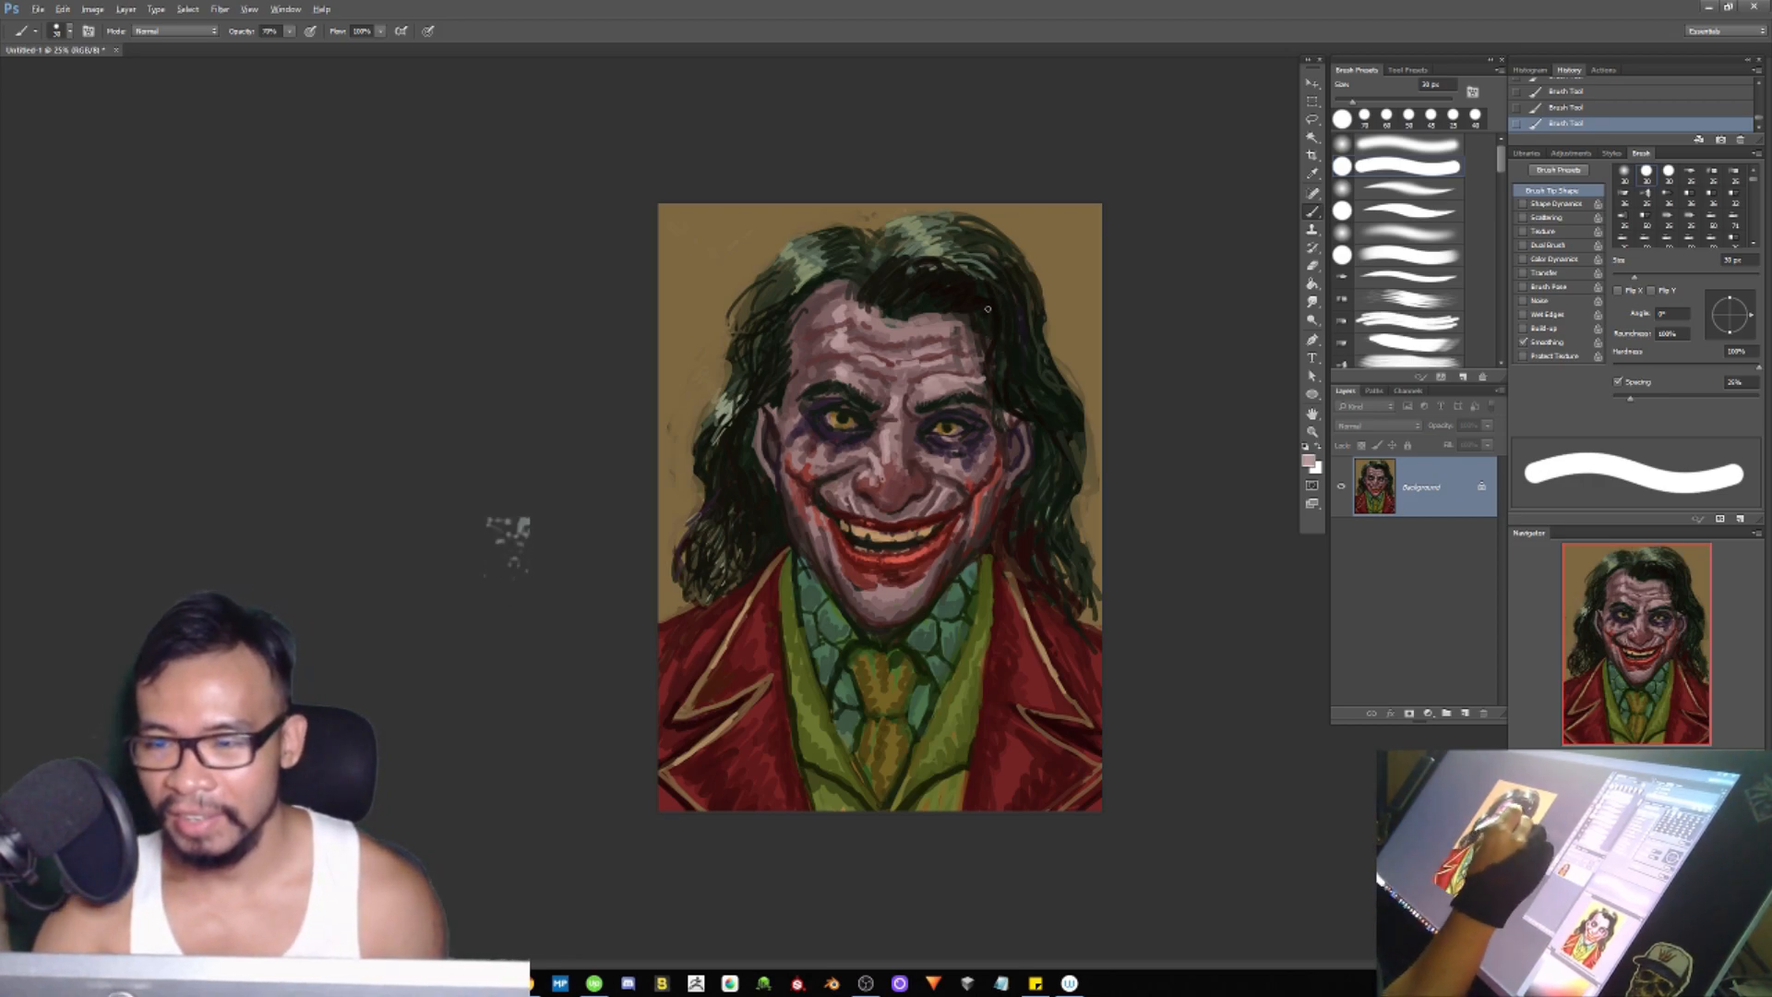
Step: Redefine the viewer-right temple with pale skin tone and paint sampled dark hair strands over its edge
{"action": "left_click_drag", "start_coordinate": [999, 427], "coordinate": [1004, 303]}
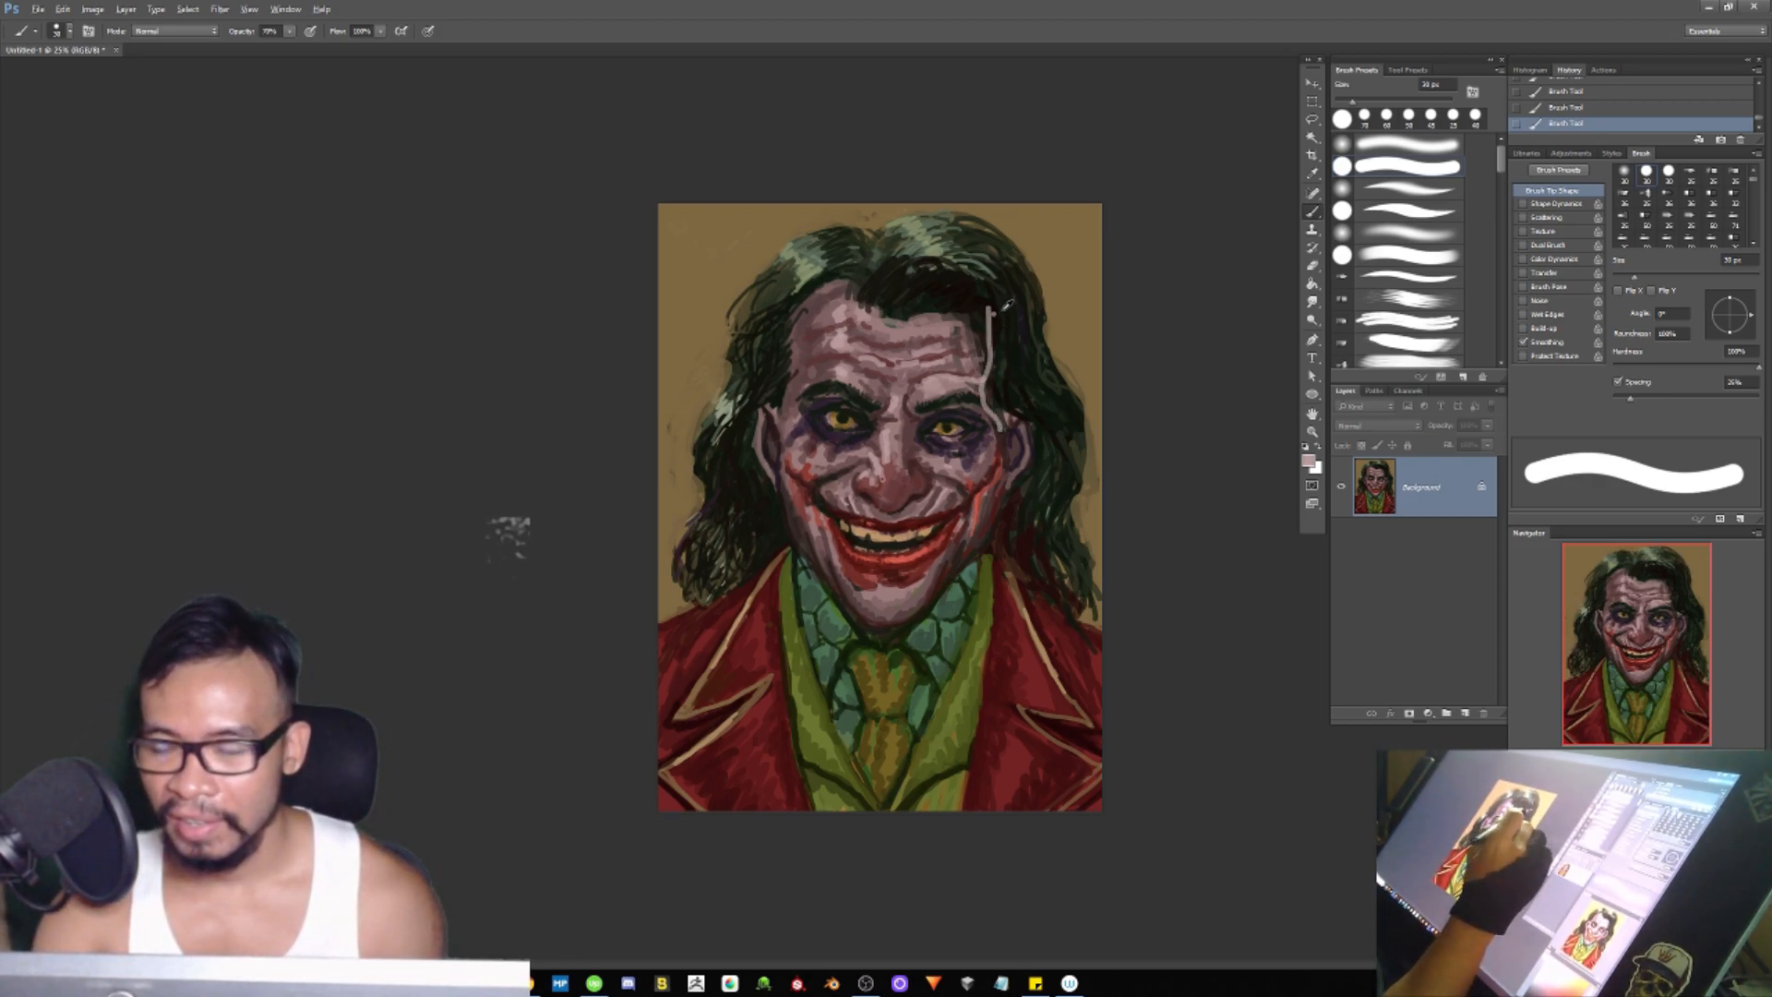
{"action": "left_click", "coordinate": [994, 309], "text": "alt"}
{"action": "mouse_move", "coordinate": [989, 359]}
{"action": "left_mouse_down"}
{"action": "mouse_move", "coordinate": [987, 304]}
{"action": "mouse_move", "coordinate": [991, 407]}
{"action": "mouse_move", "coordinate": [1000, 349]}
{"action": "left_mouse_up"}
{"action": "left_click_drag", "start_coordinate": [1070, 450], "coordinate": [1080, 483]}
{"action": "key", "text": "["}
{"action": "key", "text": "["}
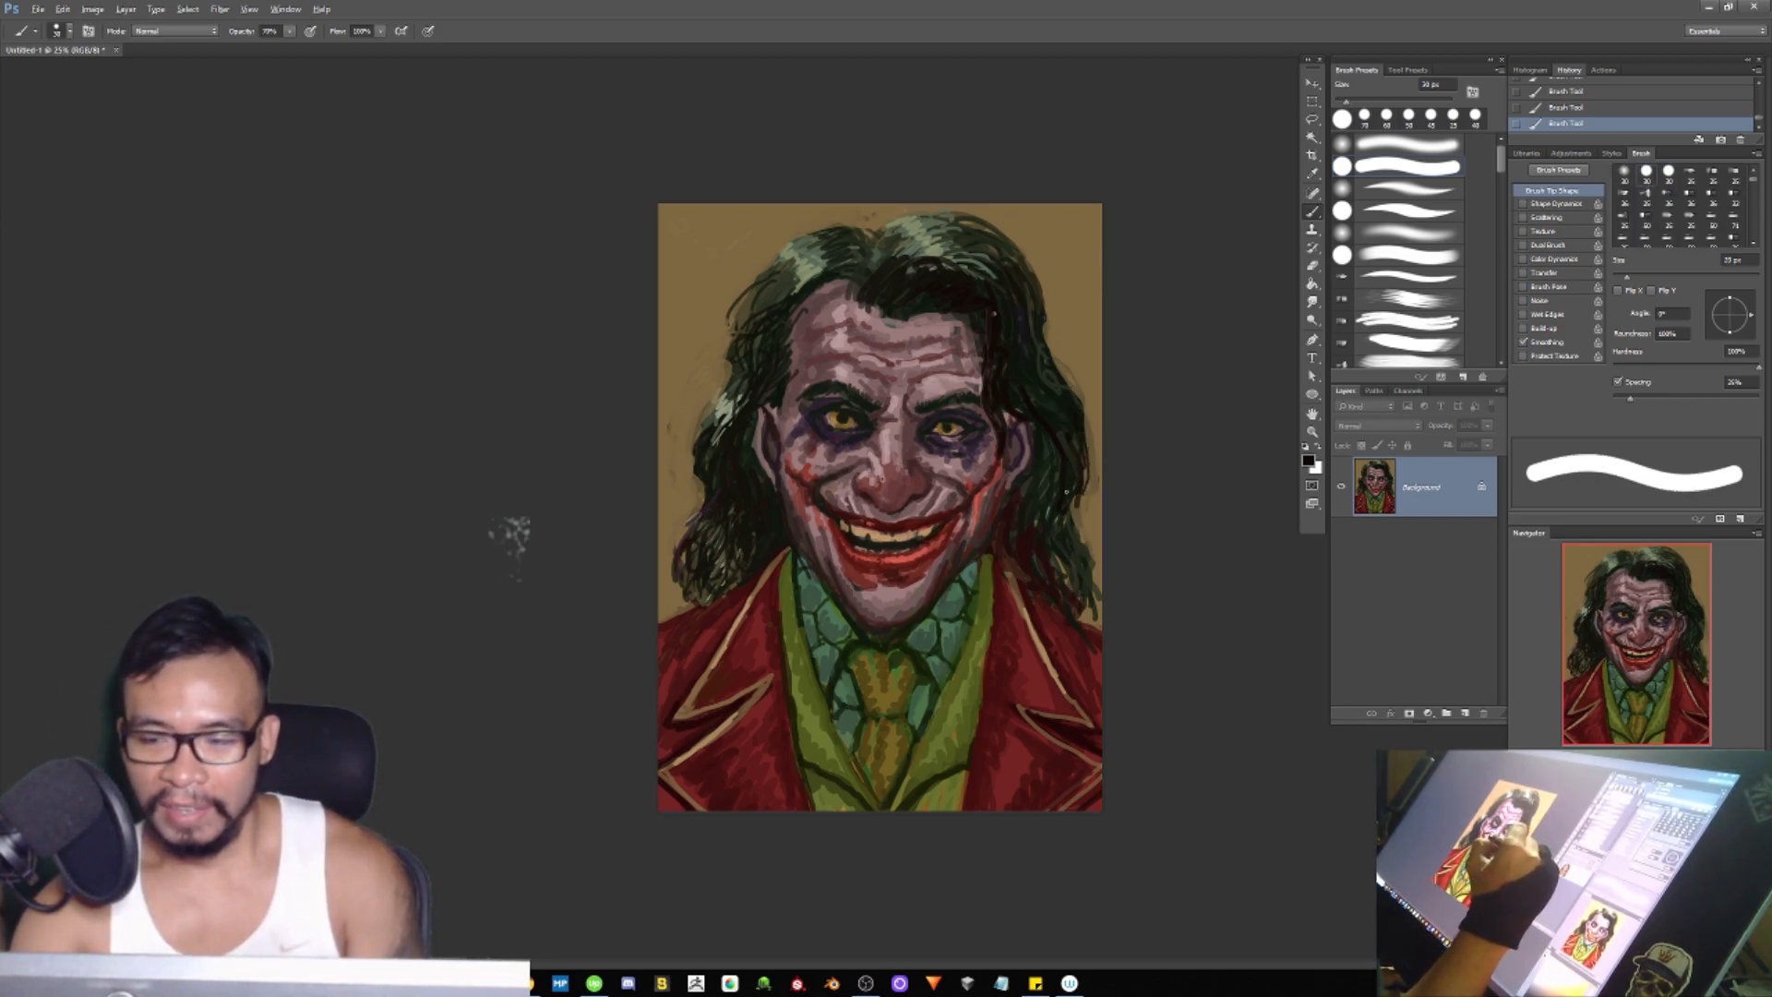
Step: Paint dark strands through the lower locks on both sides of the hair
{"action": "key", "text": "]"}
{"action": "key", "text": "]"}
{"action": "mouse_move", "coordinate": [1071, 517]}
{"action": "left_mouse_down"}
{"action": "mouse_move", "coordinate": [1082, 644]}
{"action": "mouse_move", "coordinate": [1081, 577]}
{"action": "left_mouse_up"}
{"action": "mouse_move", "coordinate": [706, 555]}
{"action": "left_mouse_down"}
{"action": "mouse_move", "coordinate": [771, 555]}
{"action": "mouse_move", "coordinate": [722, 602]}
{"action": "left_mouse_up"}
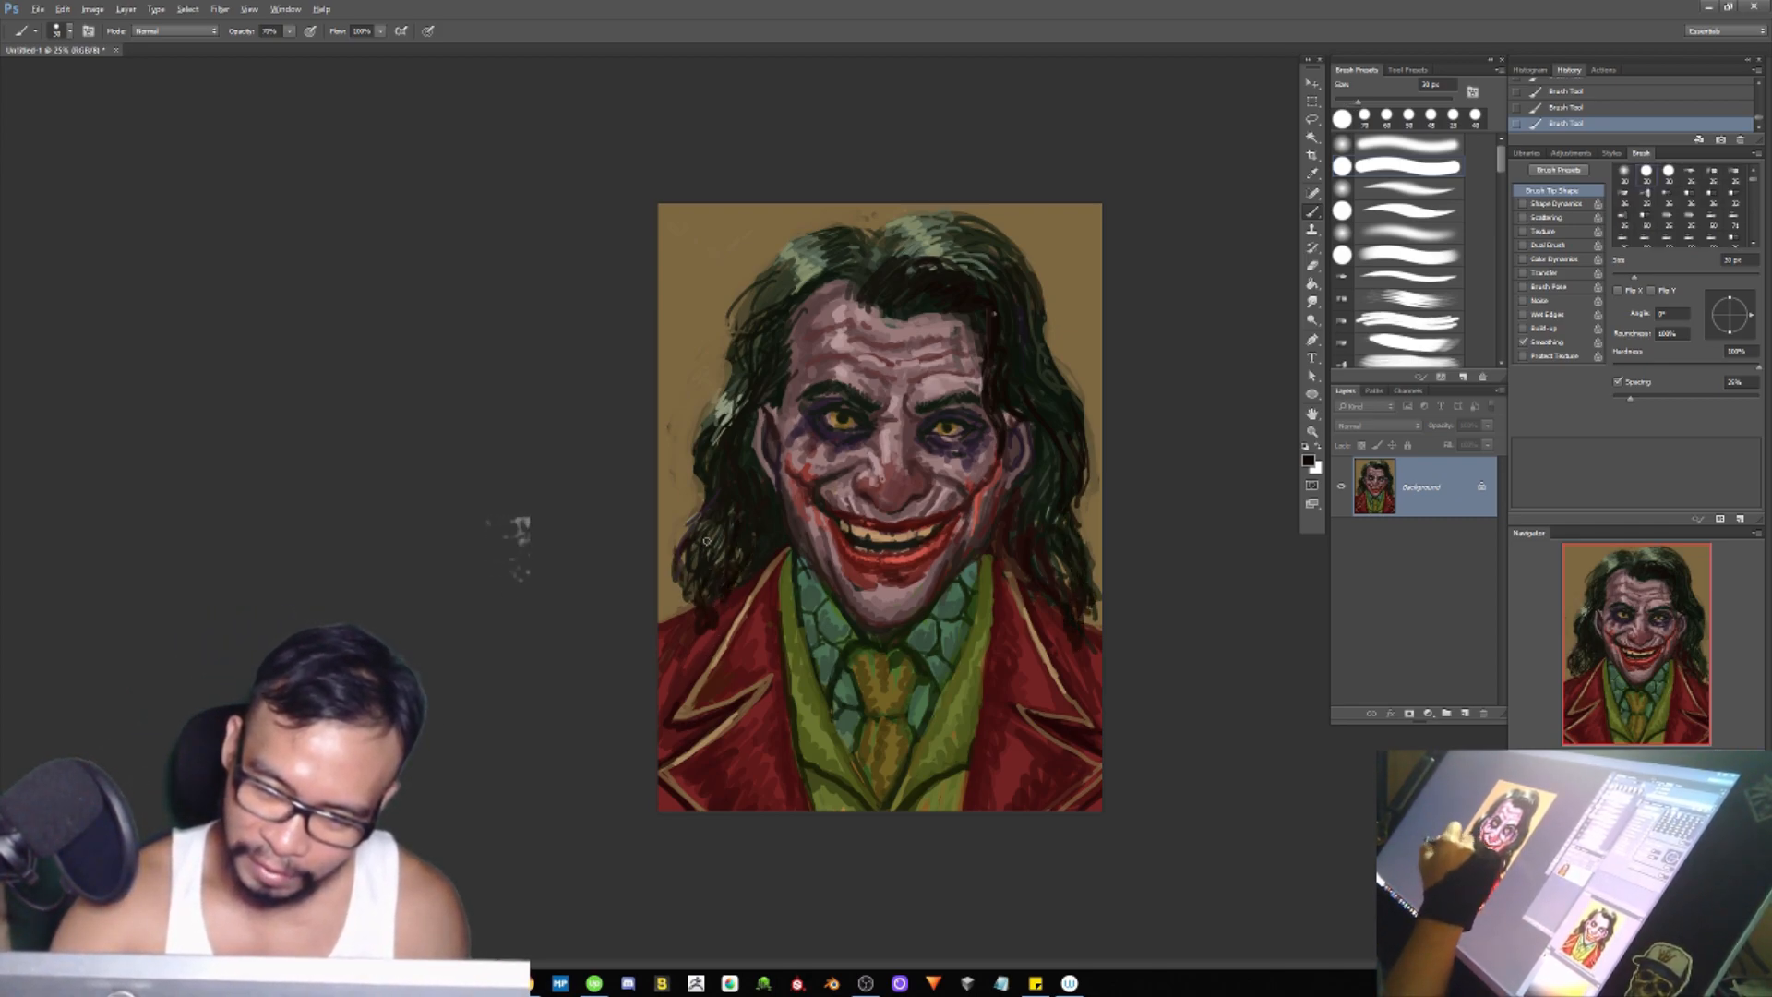
{"action": "left_click_drag", "start_coordinate": [694, 574], "coordinate": [681, 616]}
{"action": "left_click_drag", "start_coordinate": [1041, 540], "coordinate": [1060, 561]}
{"action": "left_click_drag", "start_coordinate": [1075, 586], "coordinate": [1093, 620]}
{"action": "left_click_drag", "start_coordinate": [1082, 538], "coordinate": [1088, 574]}
{"action": "left_click_drag", "start_coordinate": [1074, 490], "coordinate": [1084, 534]}
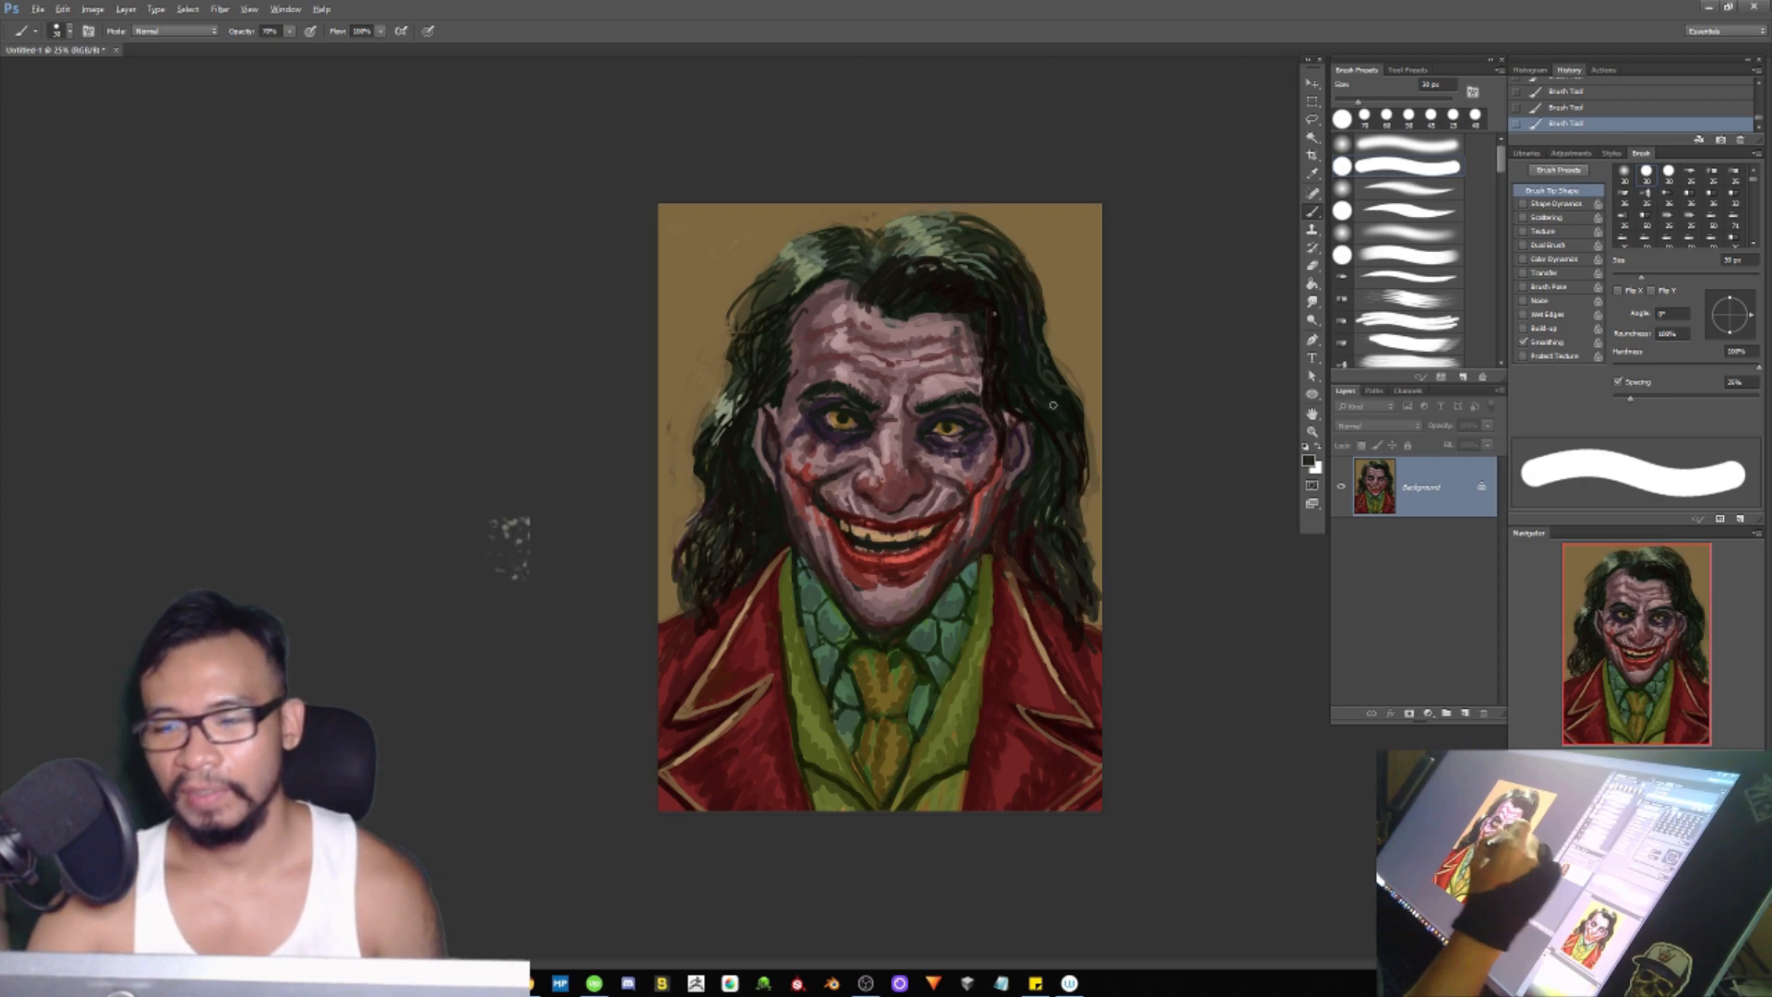
Step: Paint dark strands along the hairline above the forehead with a 40 px brush
{"action": "key", "text": "]"}
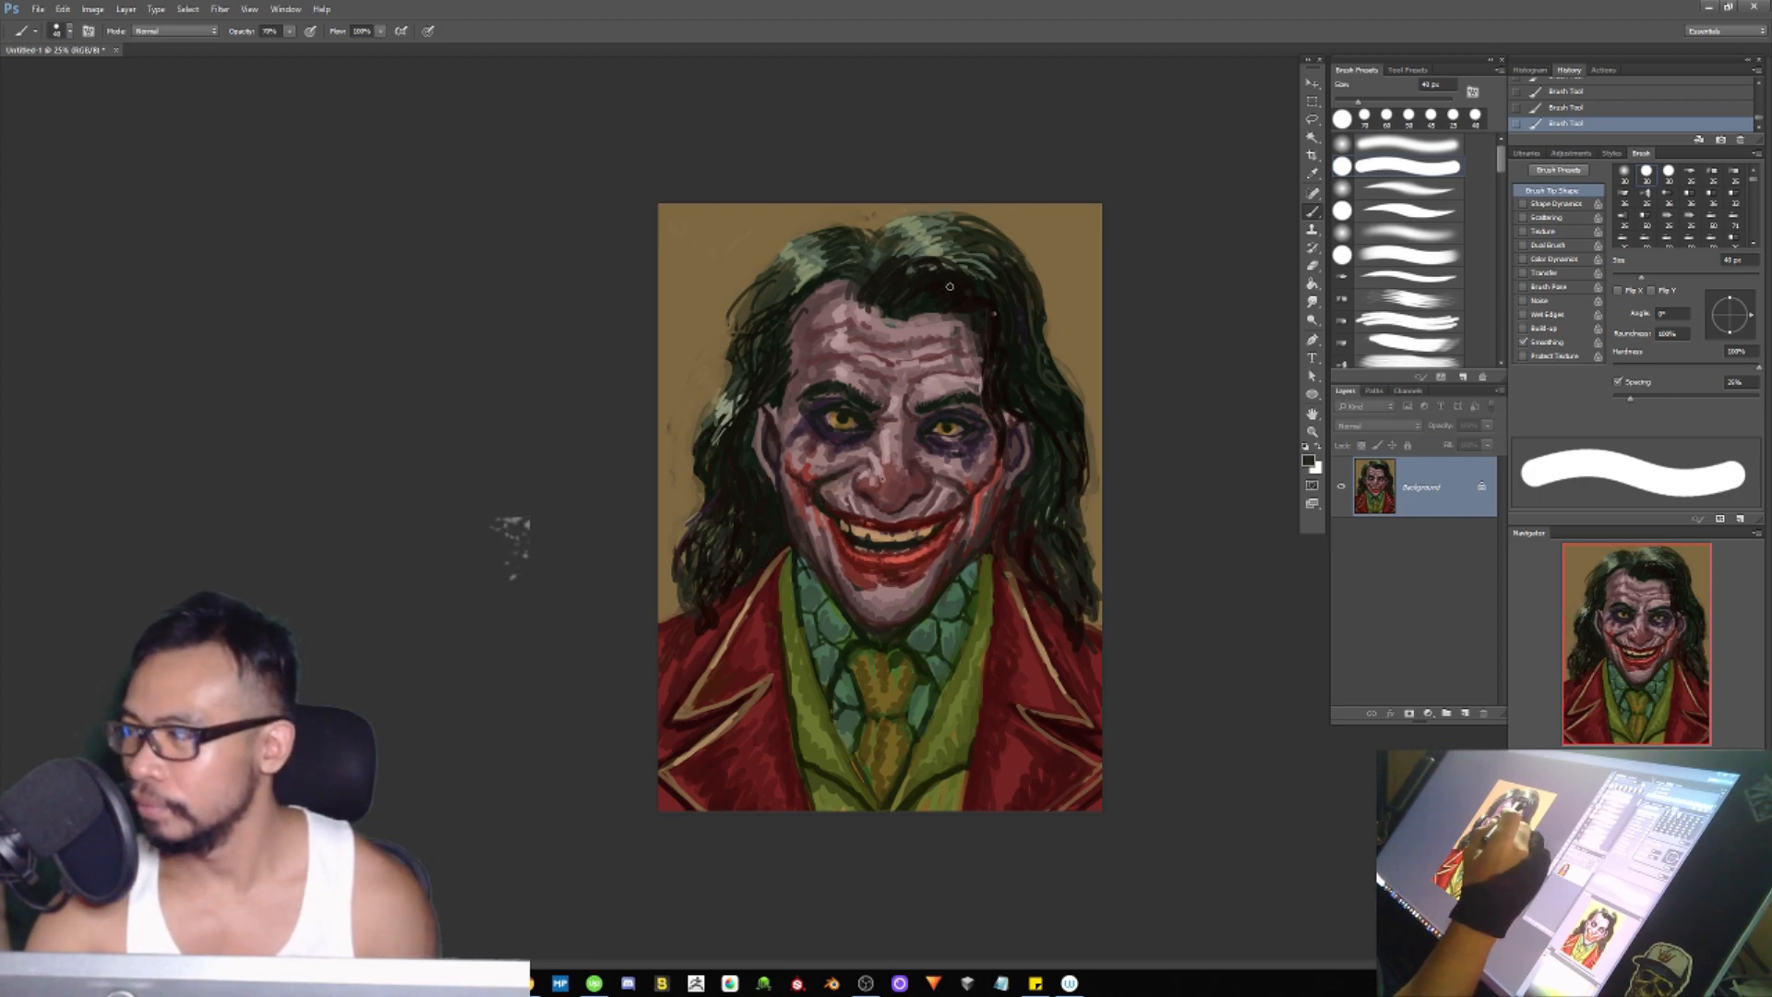
{"action": "left_click_drag", "start_coordinate": [926, 306], "coordinate": [958, 320]}
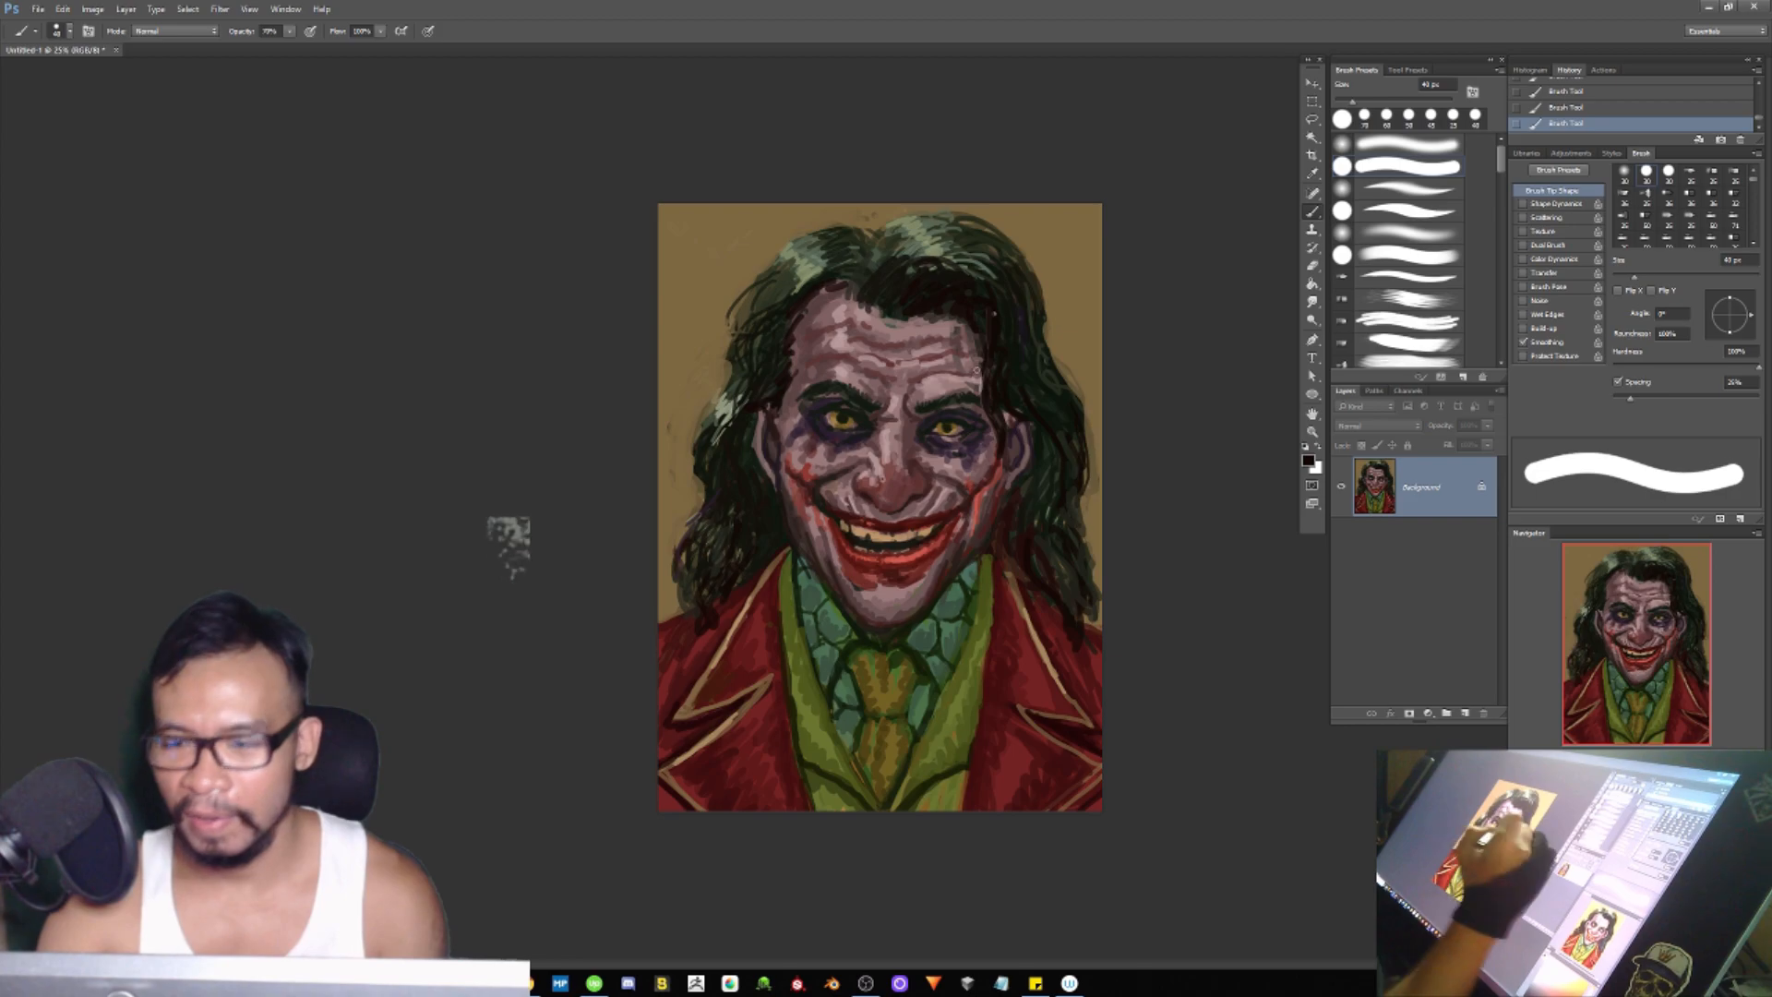
{"action": "key", "text": "bracketleft"}
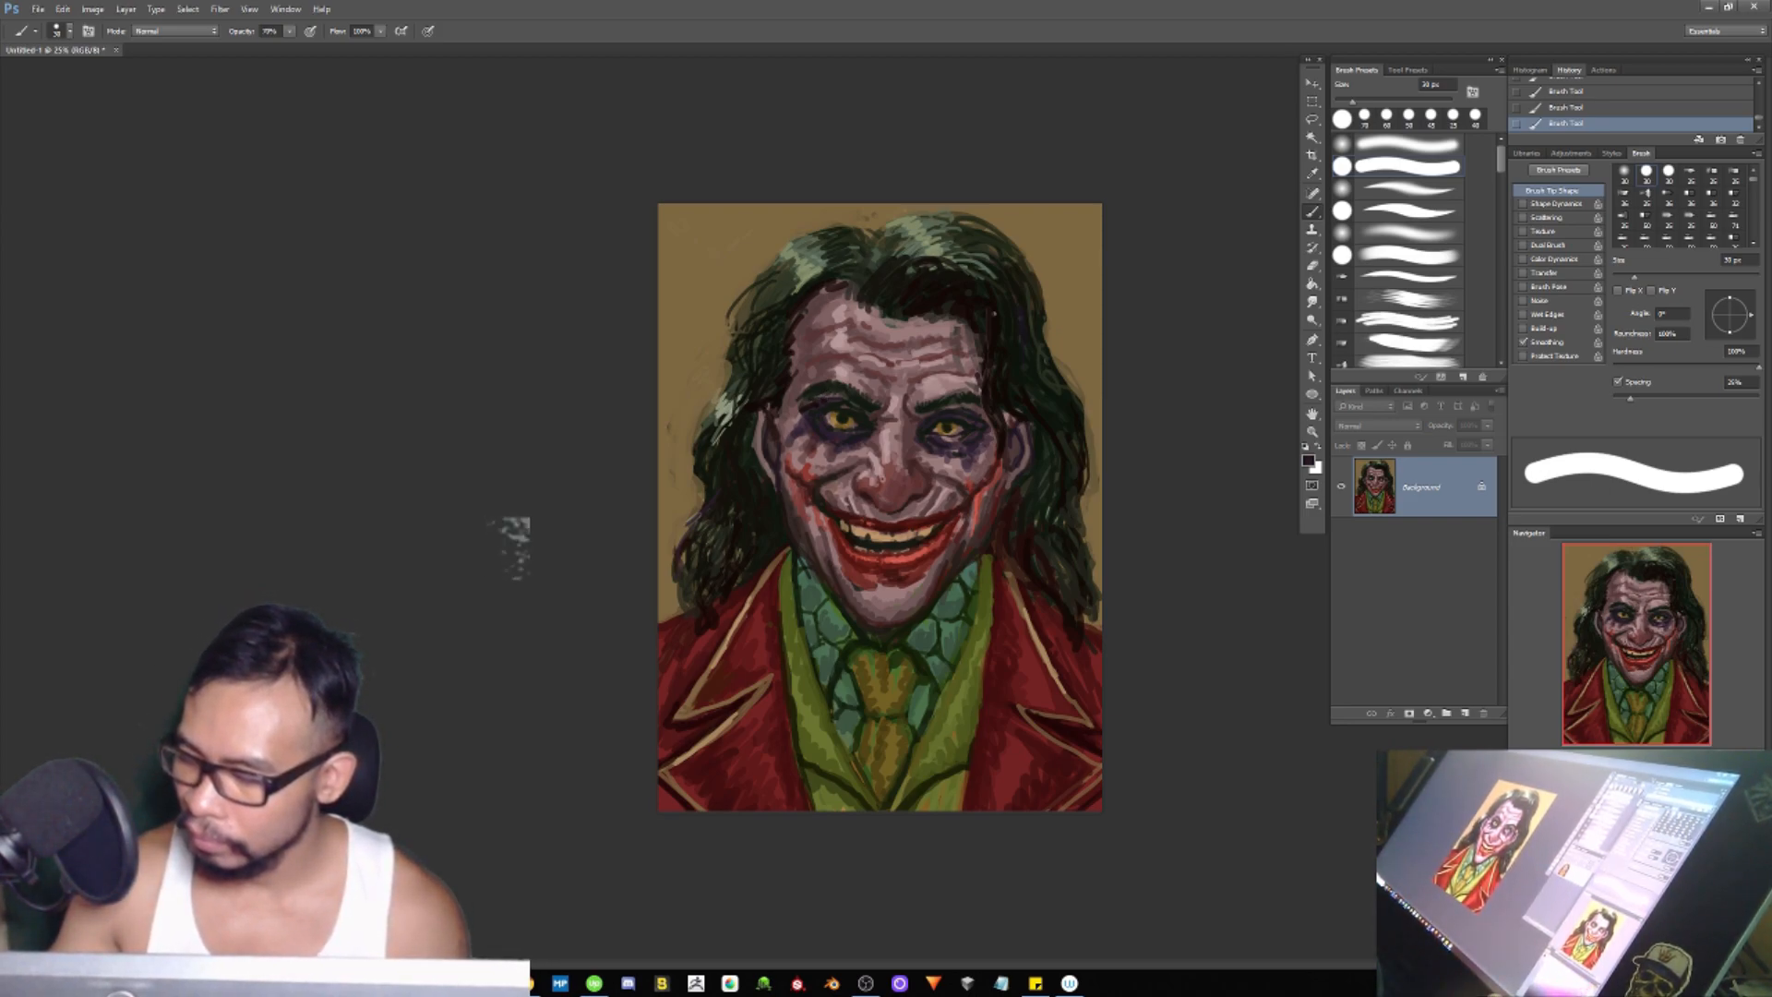
Step: Darken the rims of the eyes with a sampled dark tone and small brush, and sample yellow from the viewer-right iris
{"action": "left_click", "coordinate": [823, 416], "text": "alt"}
{"action": "key", "text": "["}
{"action": "key", "text": "["}
{"action": "left_click_drag", "start_coordinate": [823, 416], "coordinate": [817, 417]}
{"action": "key", "text": "]"}
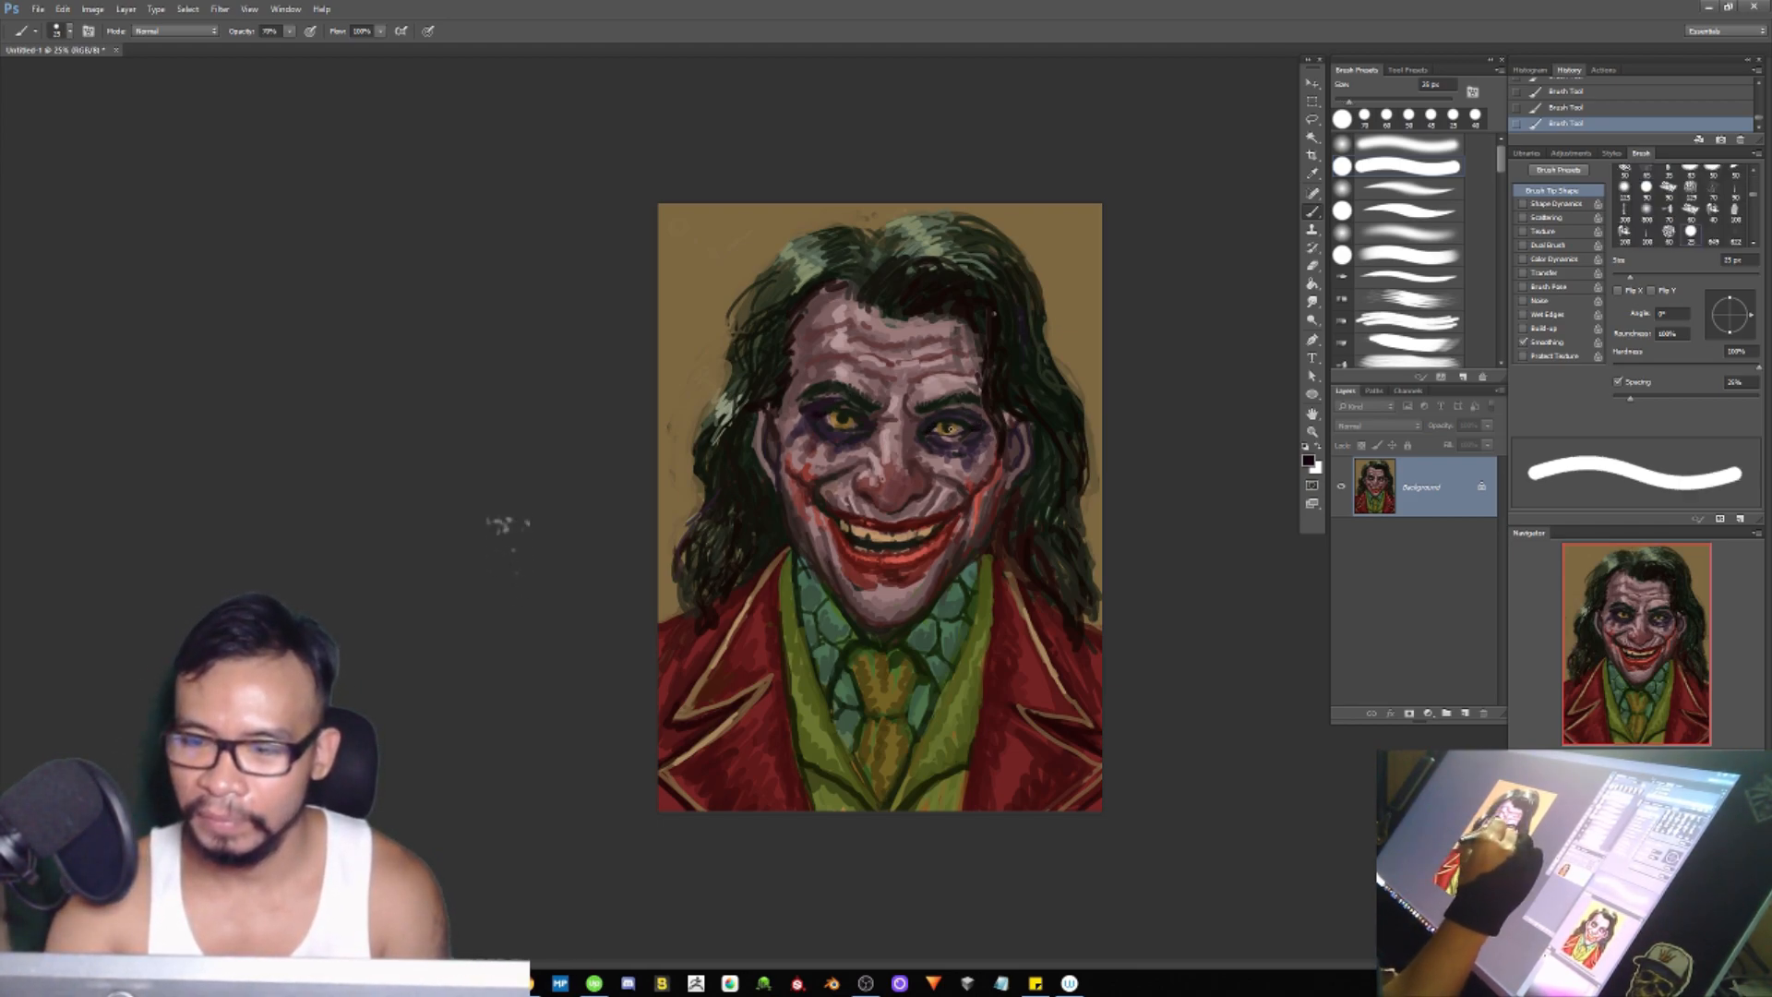
{"action": "key", "text": "["}
{"action": "key", "text": "["}
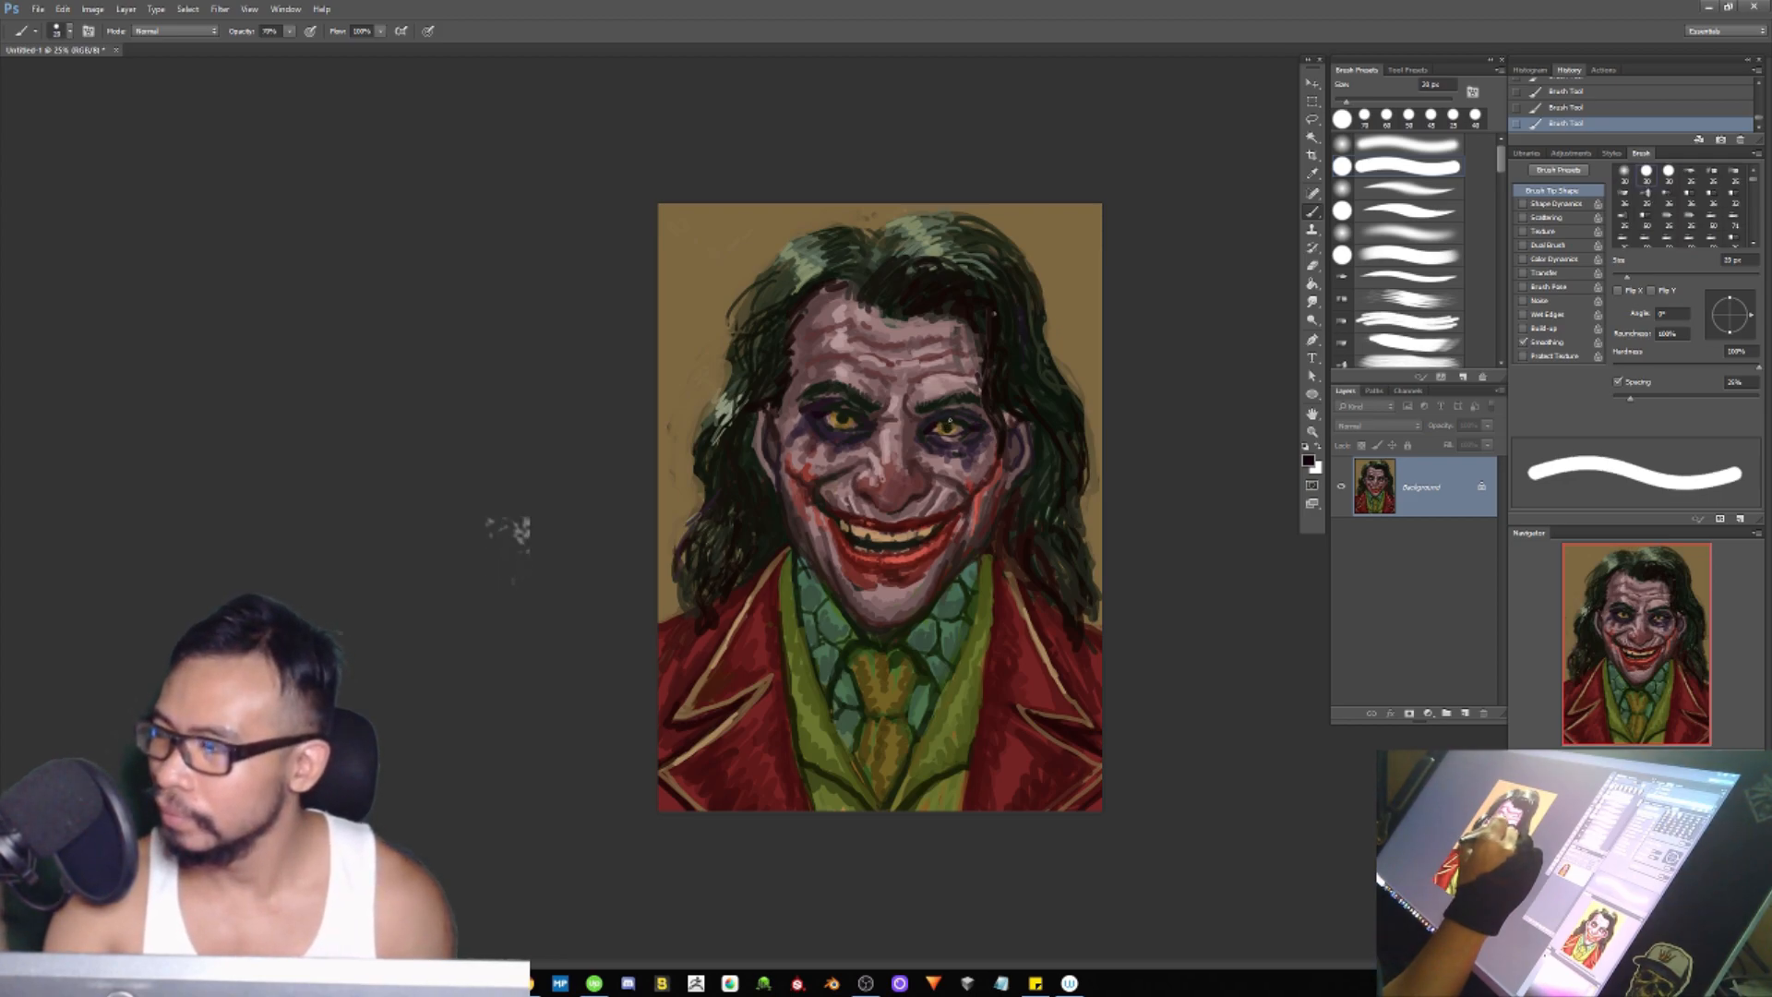
{"action": "left_click", "coordinate": [948, 426], "text": "alt"}
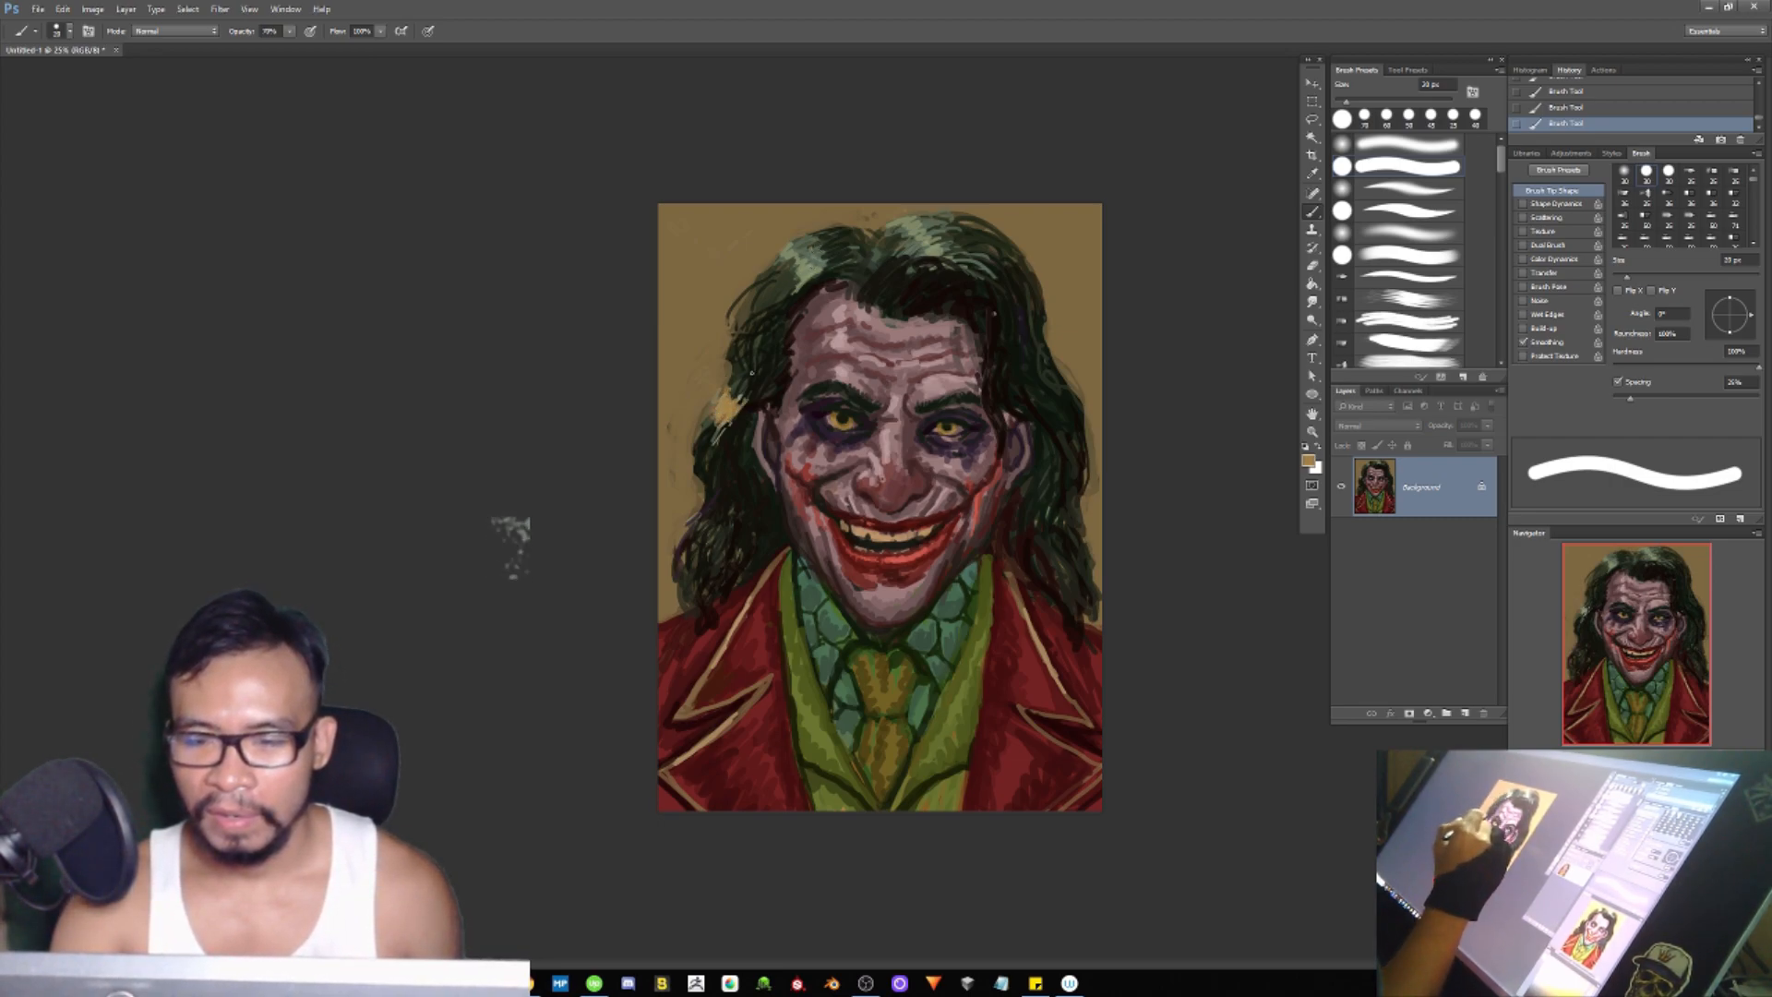
Step: Cover the tan patch in the viewer-left hair lock with sampled light green-grey and dark hair tones
{"action": "left_click", "coordinate": [815, 259], "text": "alt"}
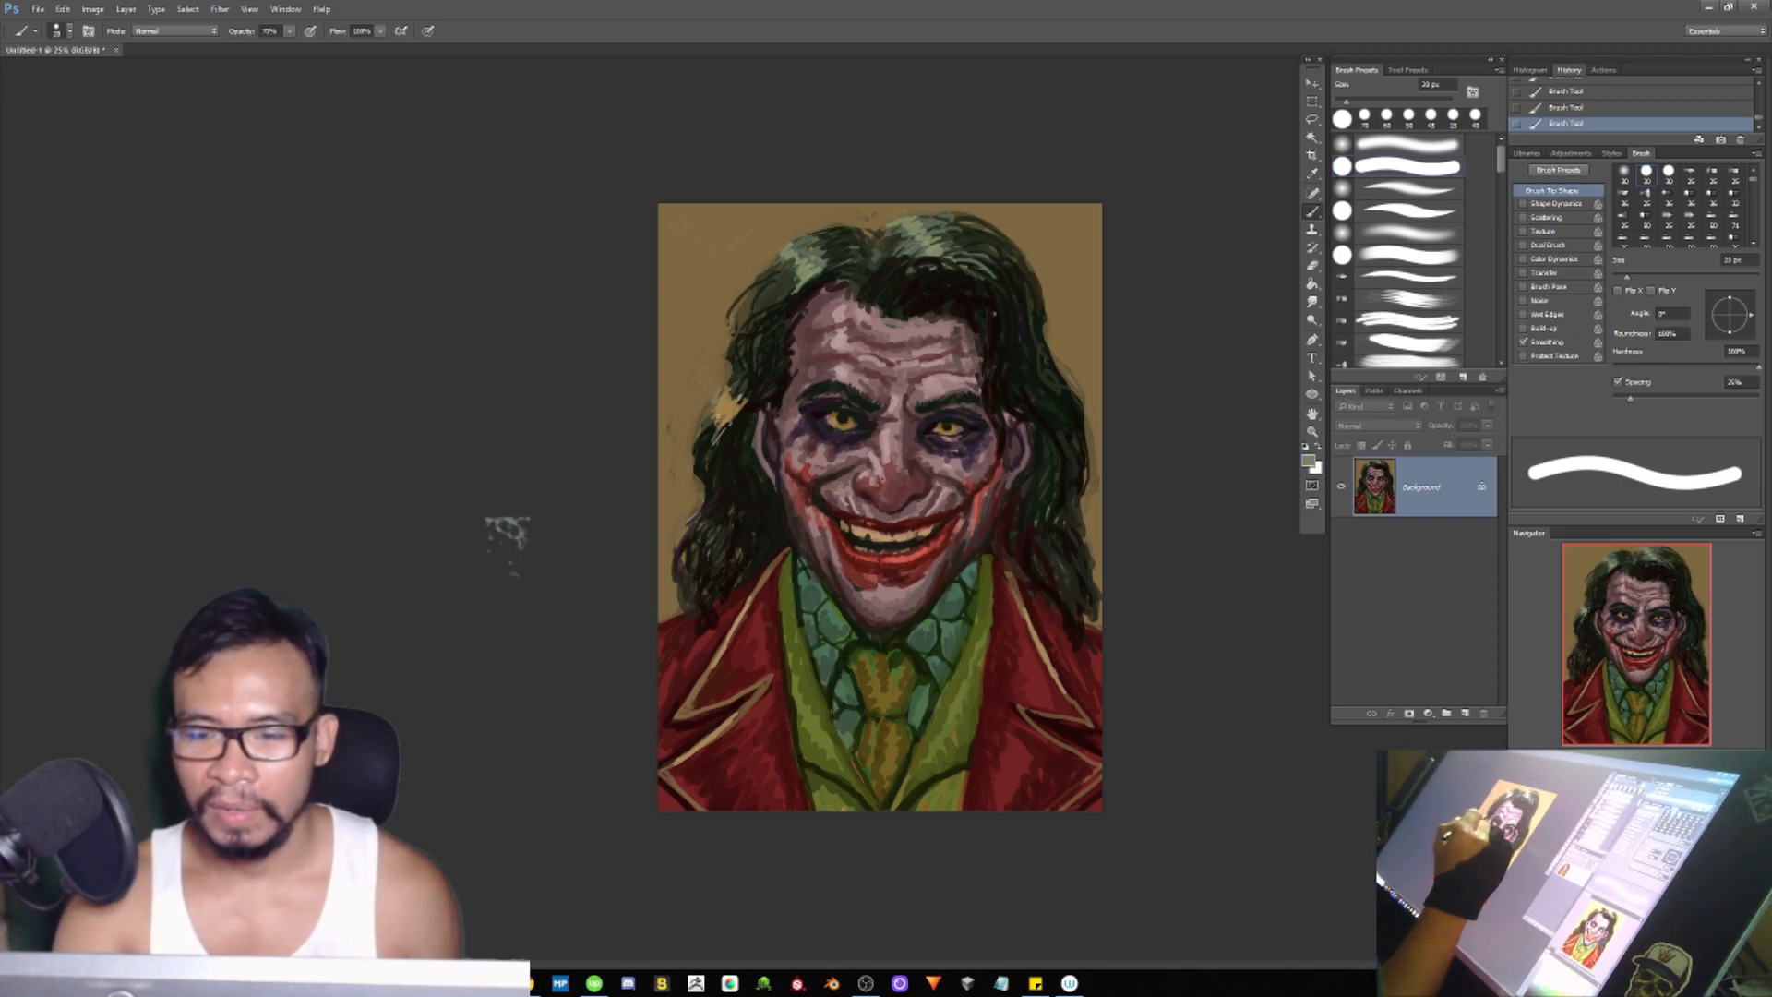
{"action": "left_click_drag", "start_coordinate": [754, 389], "coordinate": [740, 422]}
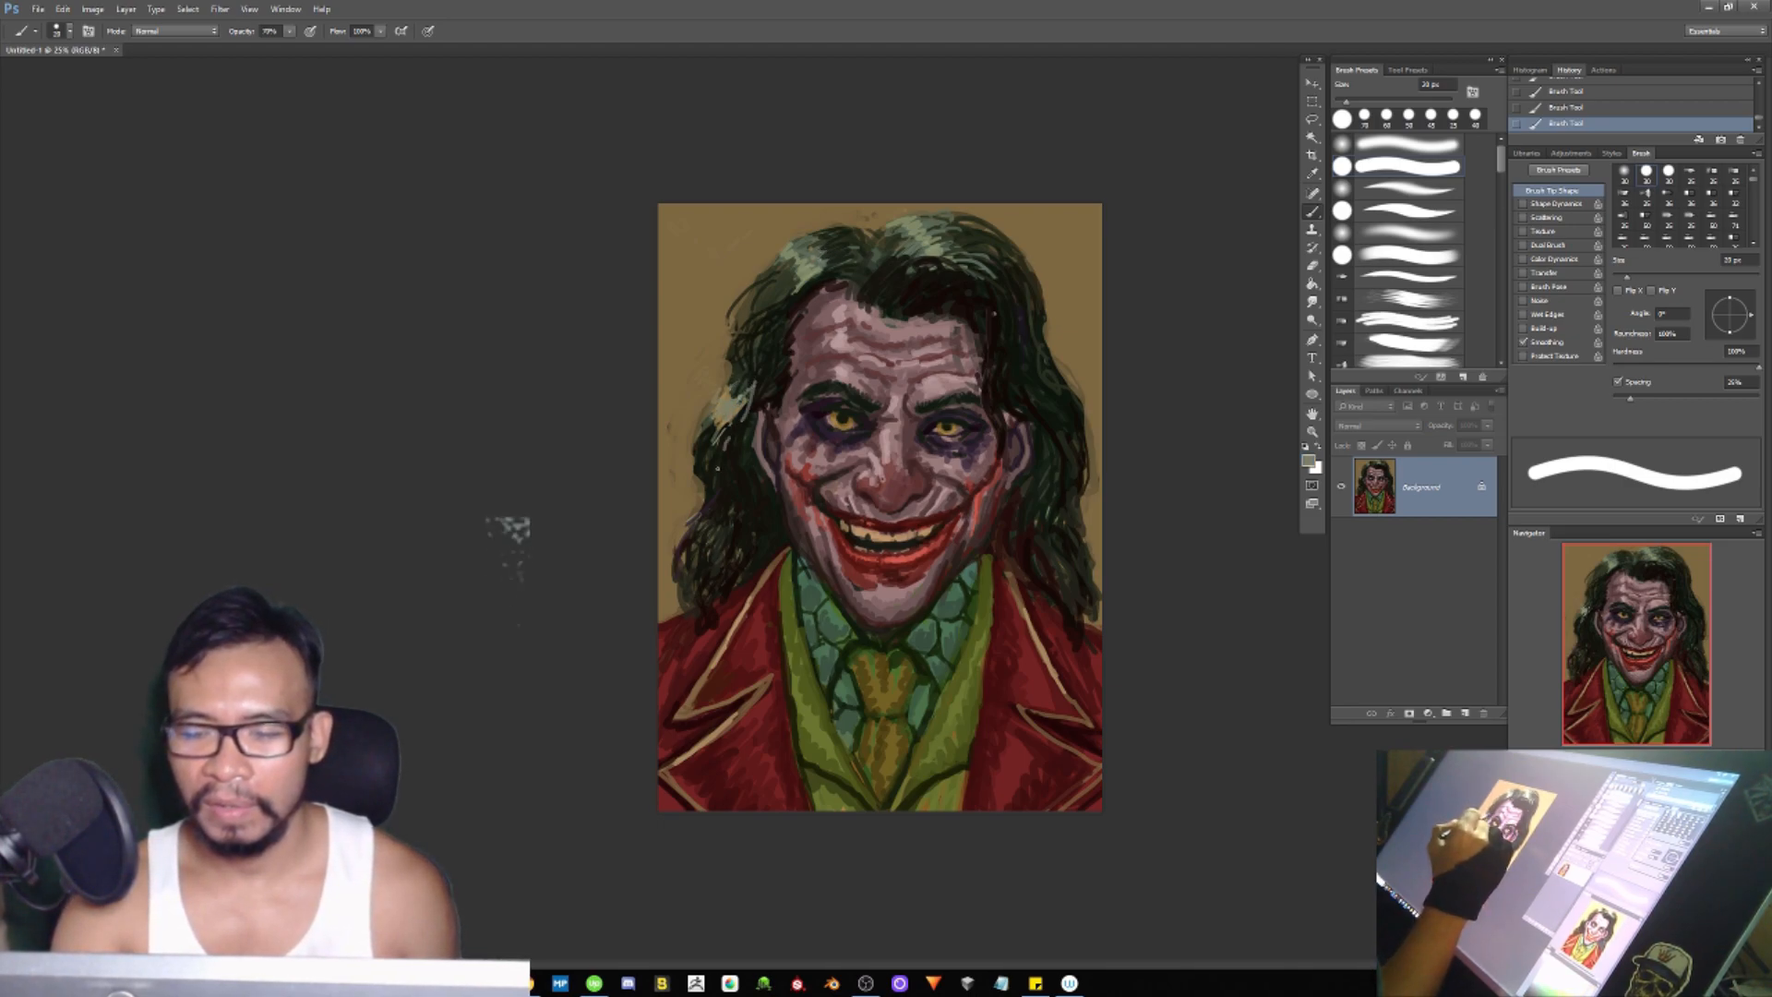
{"action": "left_click", "coordinate": [782, 283], "text": "alt"}
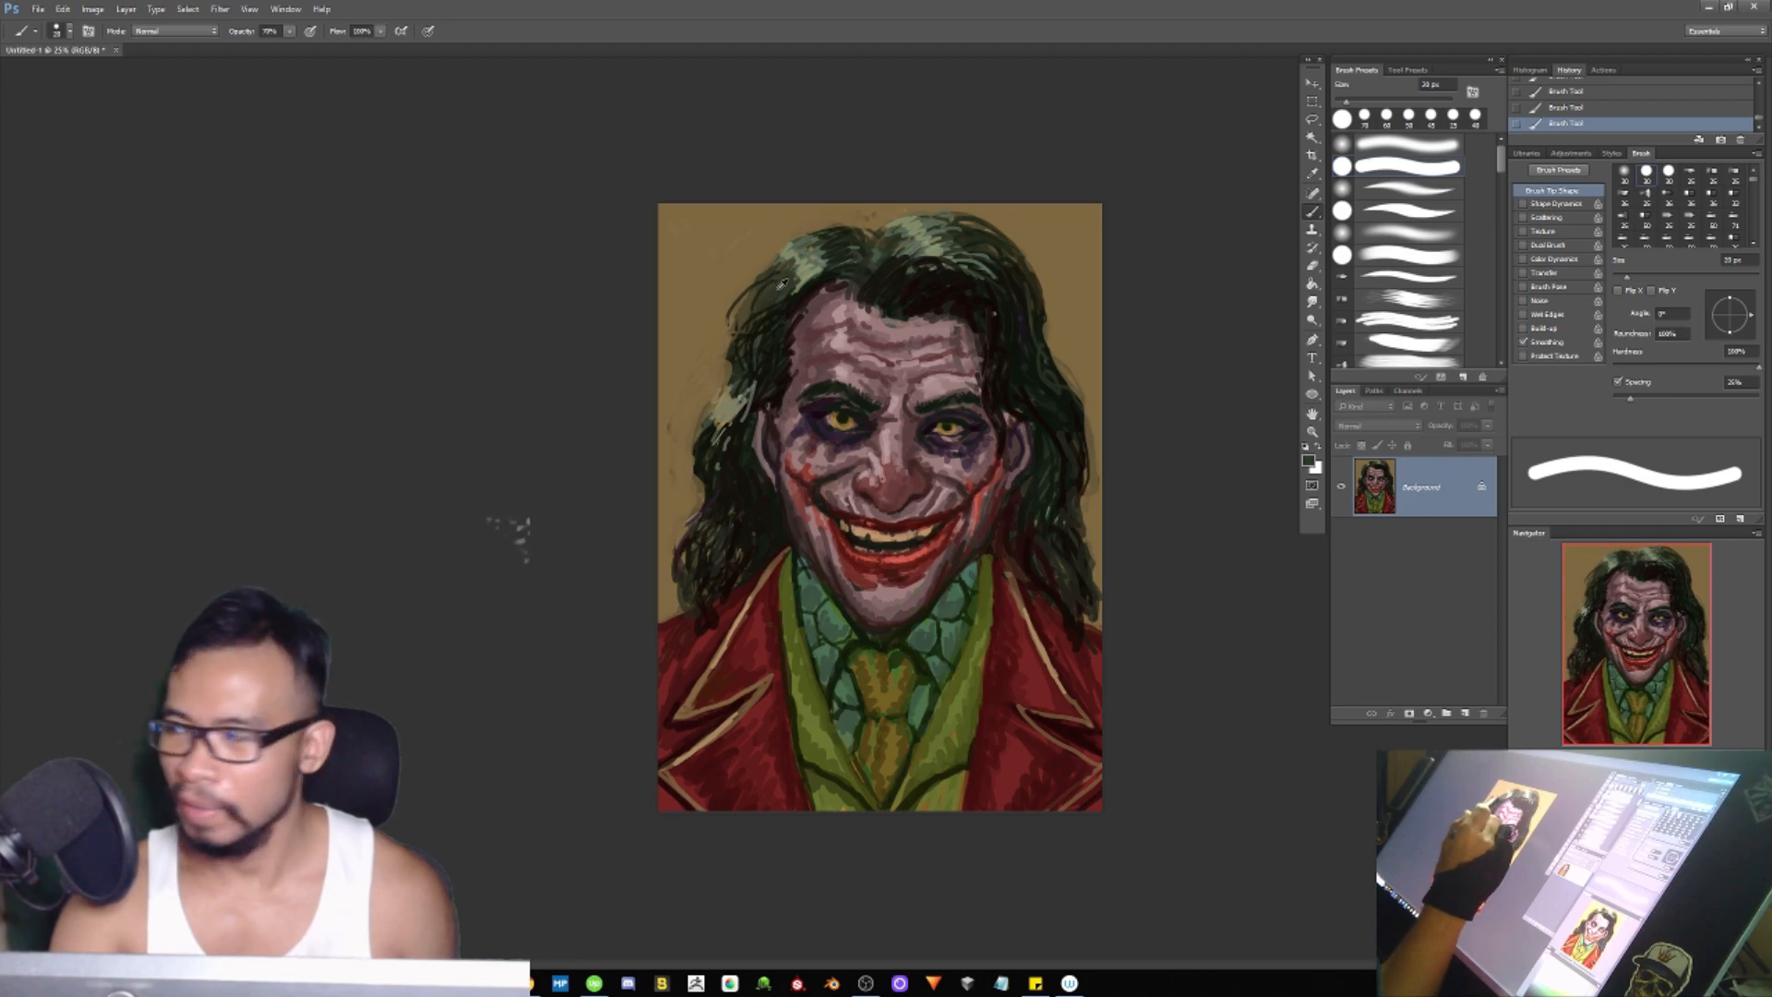
{"action": "left_click_drag", "start_coordinate": [754, 382], "coordinate": [721, 424]}
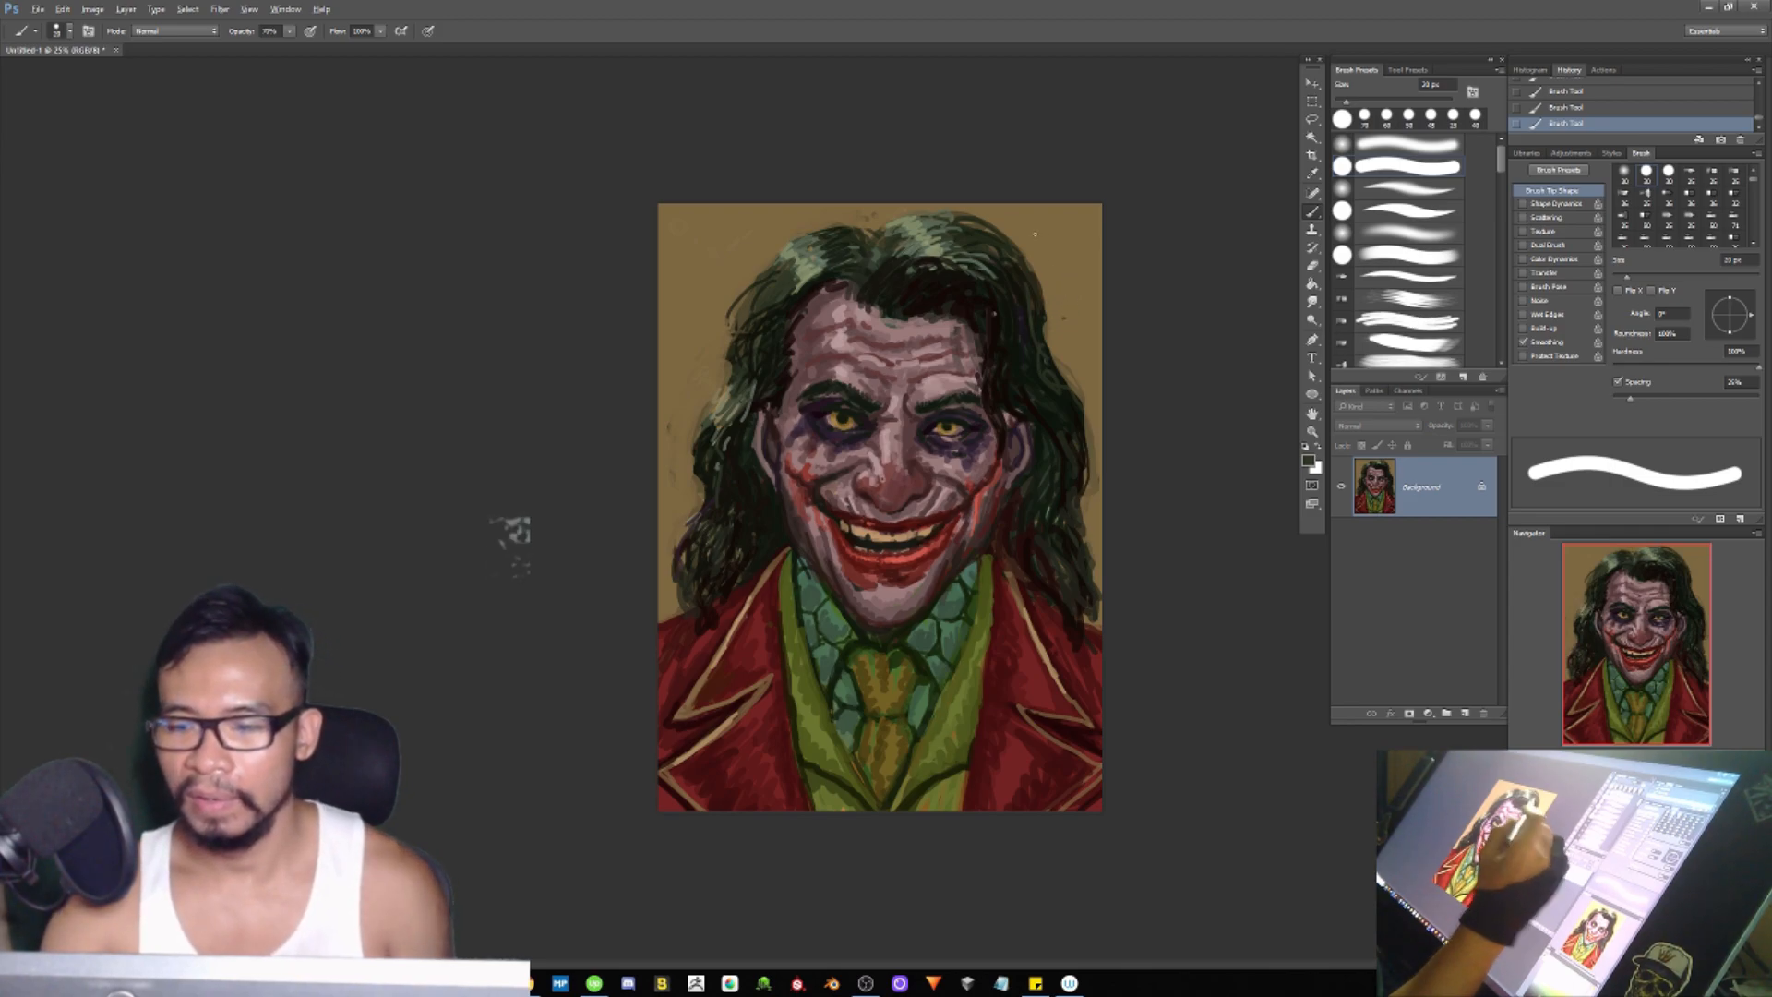
Step: Paint dark strands along the outer edge and crown of the hair, enlarging the brush to 40 px
{"action": "key", "text": "bracketright"}
{"action": "key", "text": "bracketright"}
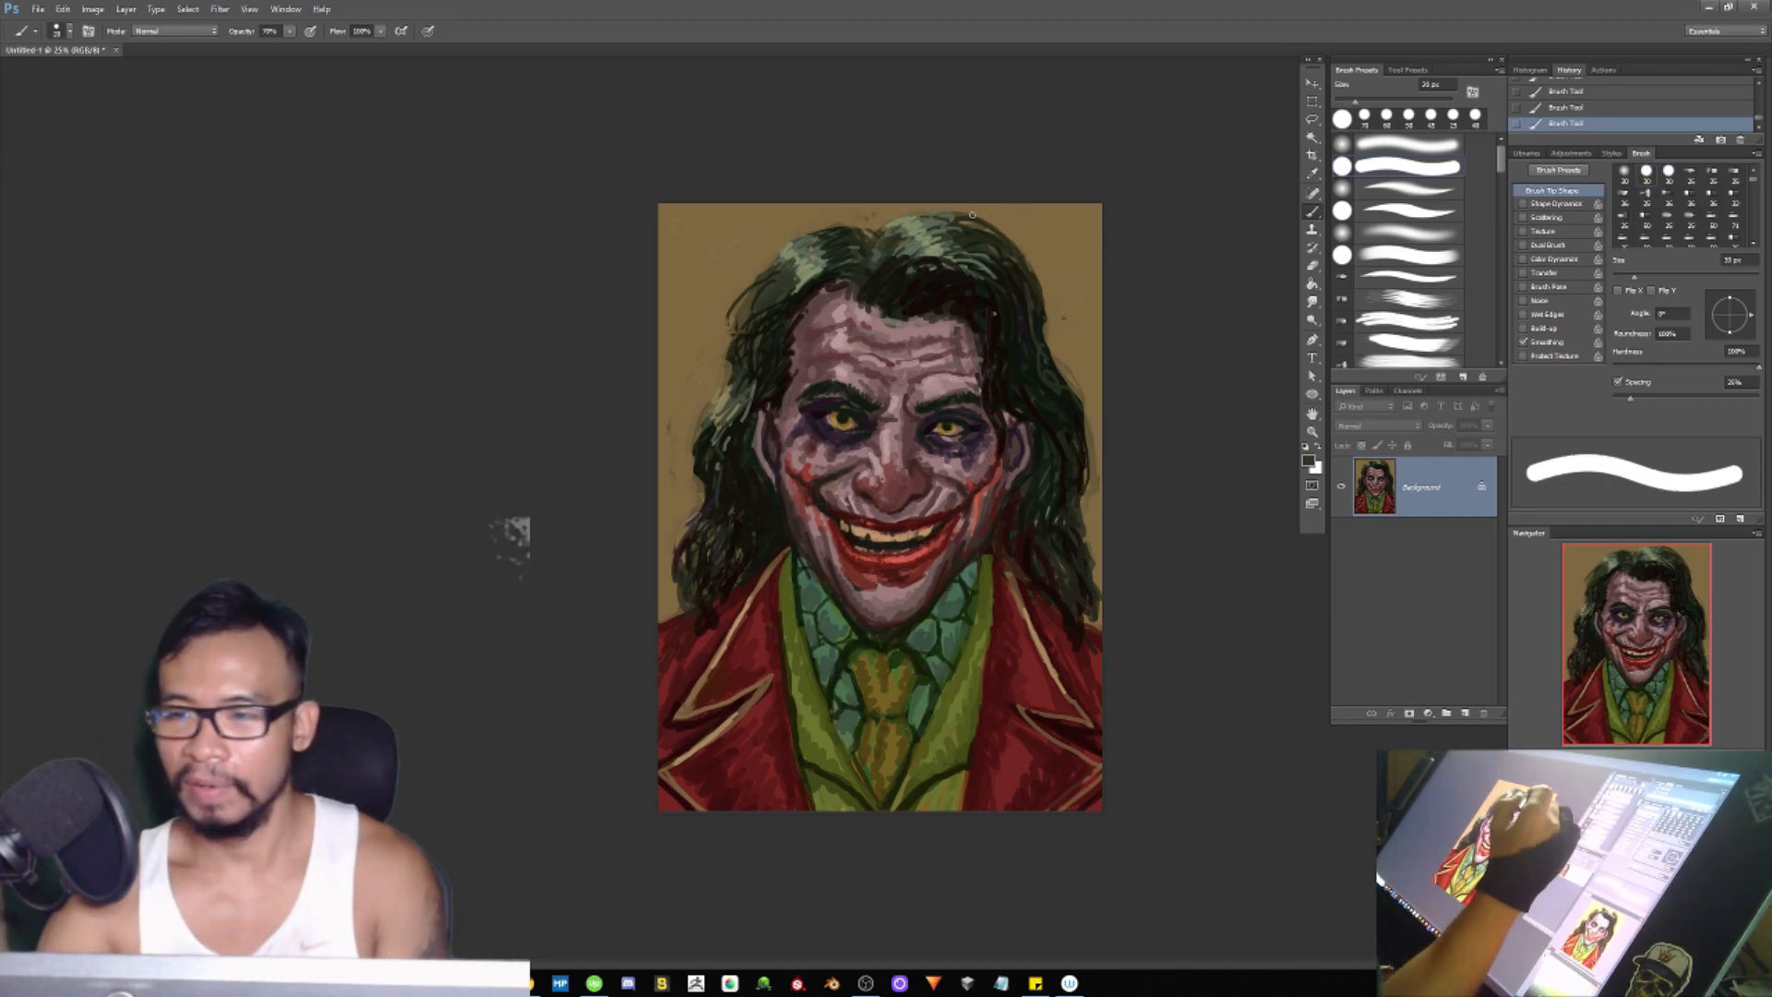
{"action": "left_click_drag", "start_coordinate": [973, 214], "coordinate": [1022, 251]}
{"action": "key", "text": "bracketright"}
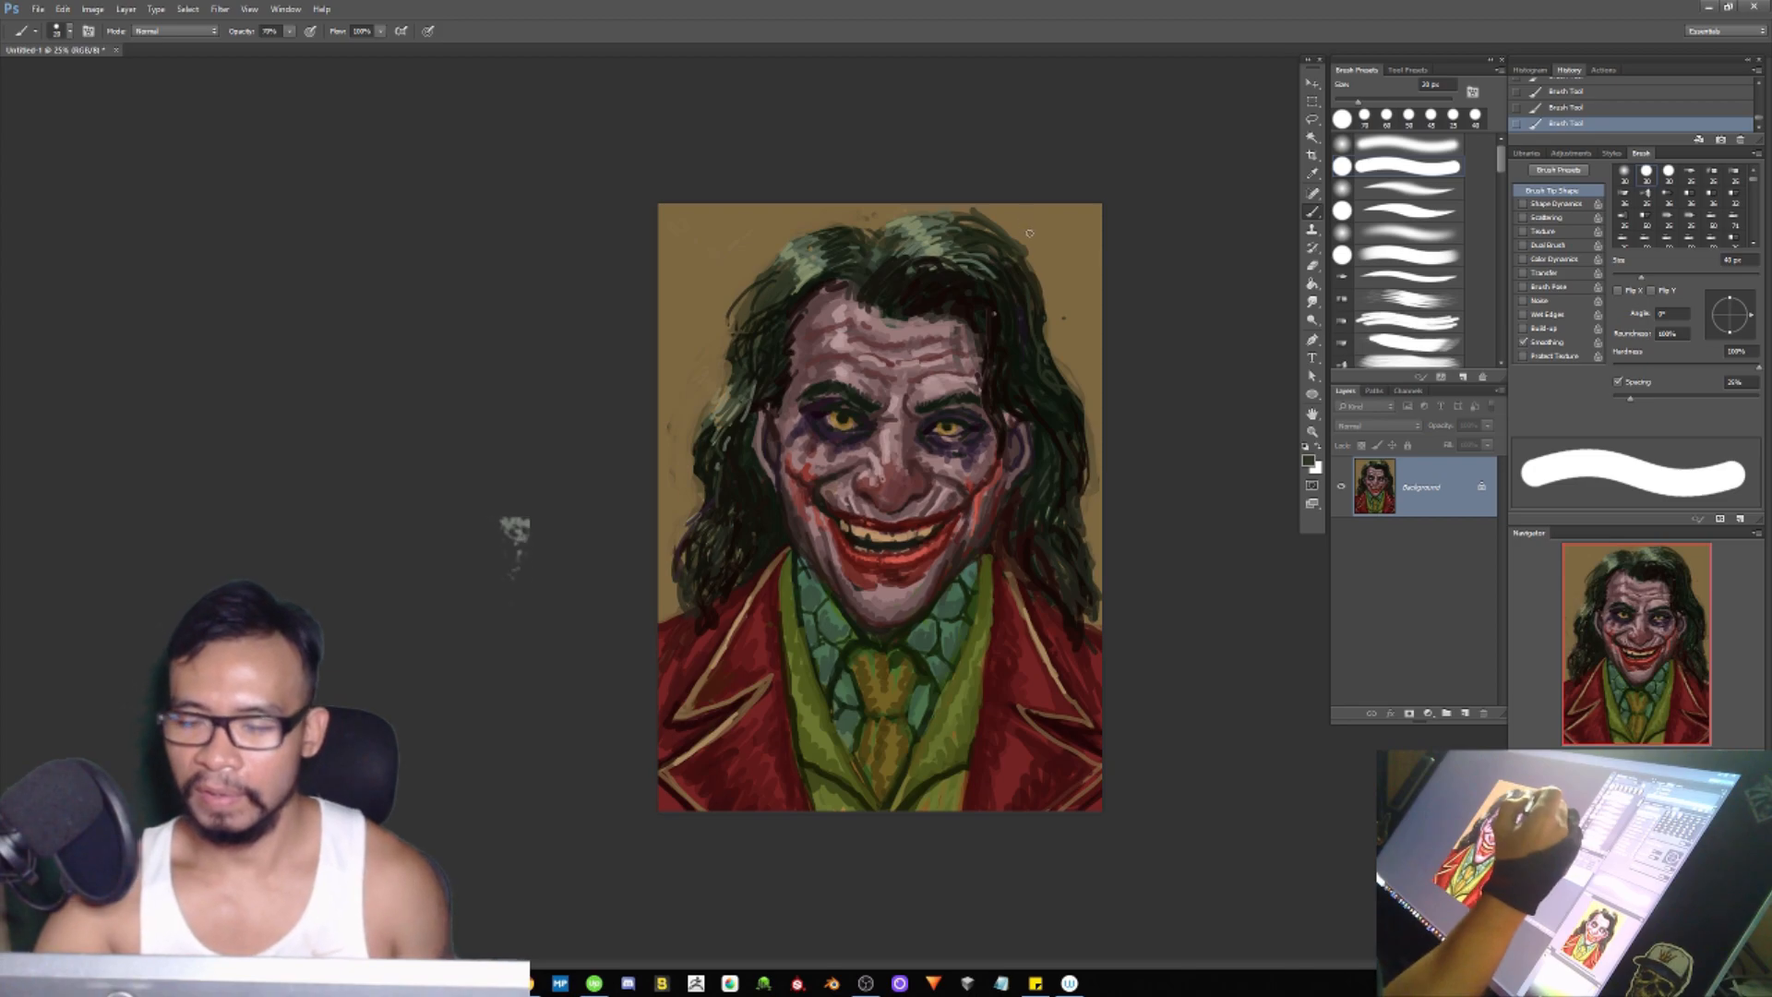
{"action": "left_click", "coordinate": [1017, 203], "text": "alt"}
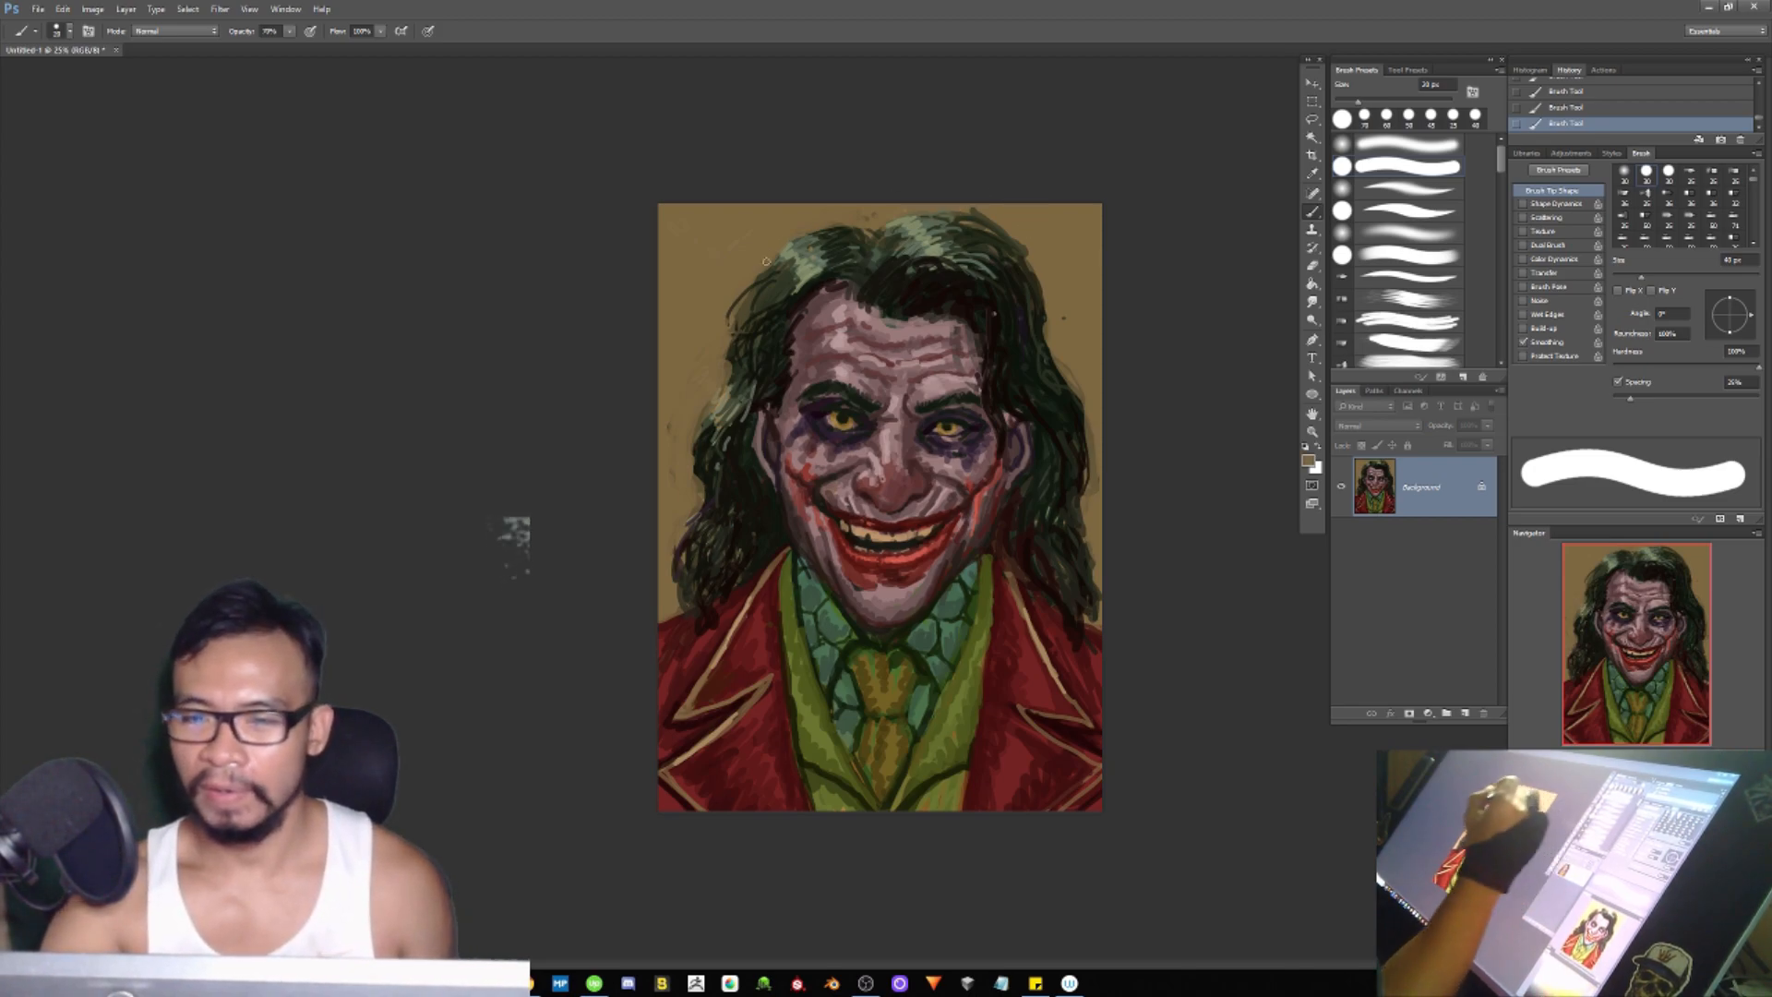
{"action": "left_click", "coordinate": [875, 239], "text": "alt"}
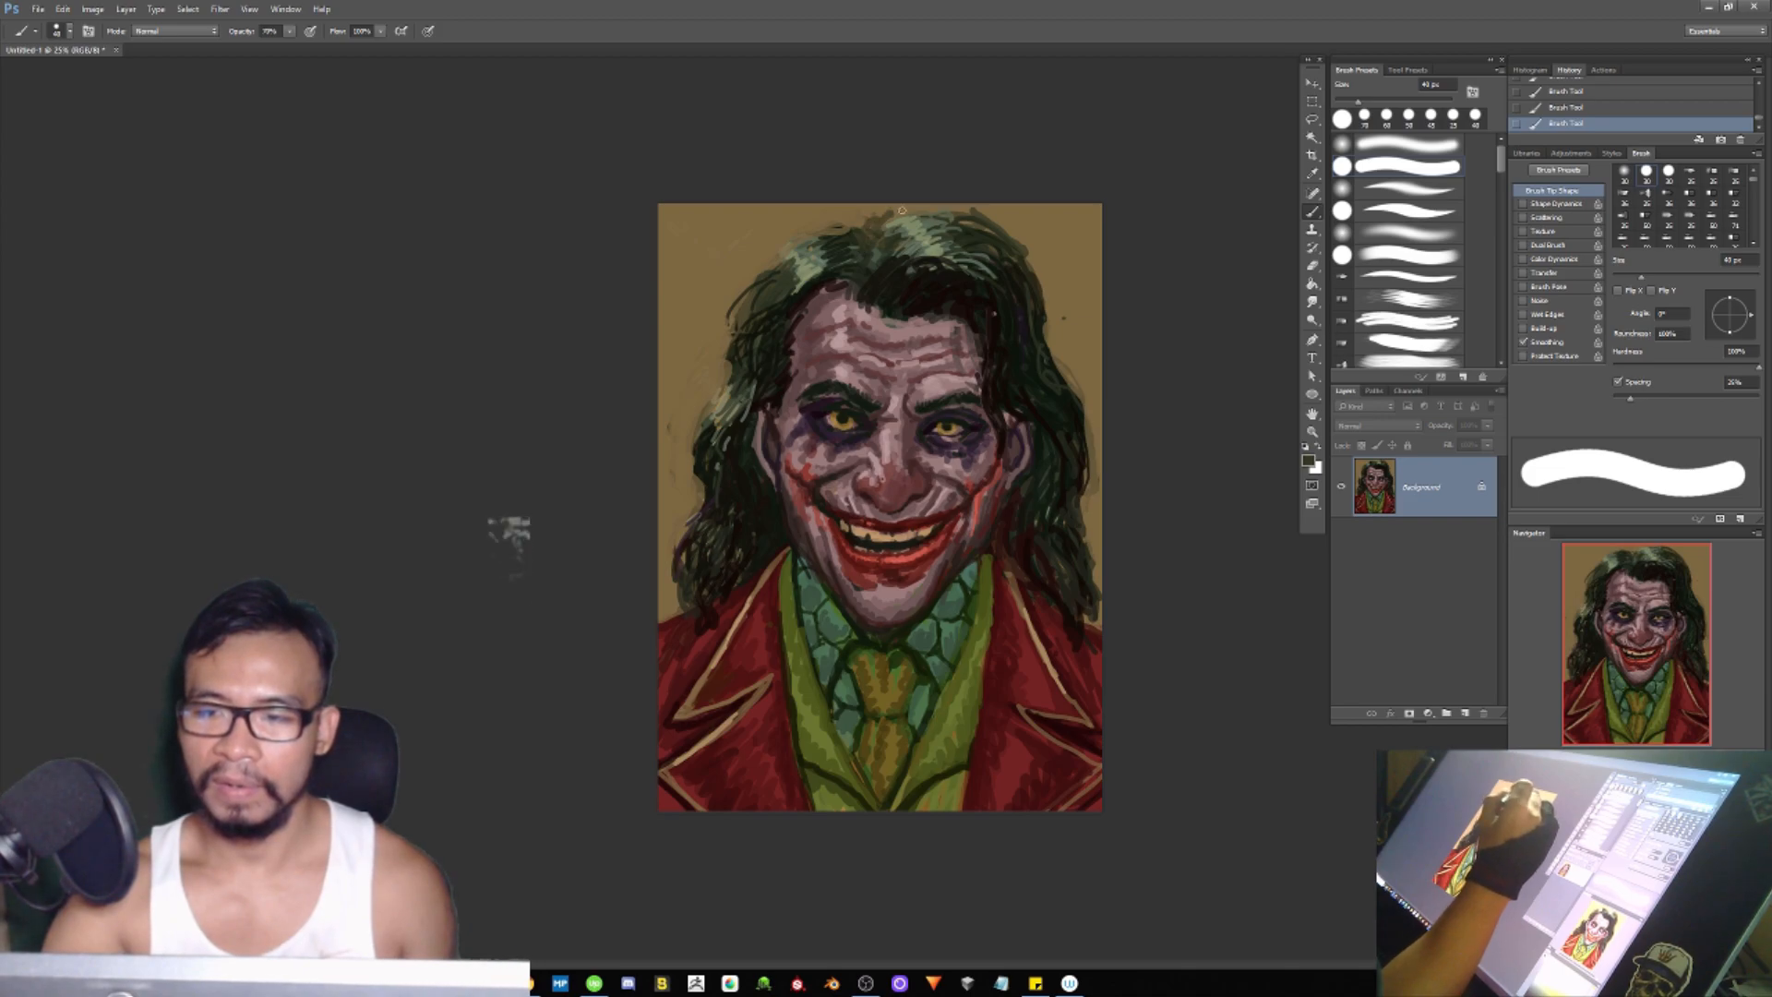
{"action": "mouse_move", "coordinate": [890, 217]}
{"action": "left_mouse_down"}
{"action": "mouse_move", "coordinate": [874, 238]}
{"action": "mouse_move", "coordinate": [895, 234]}
{"action": "left_mouse_up"}
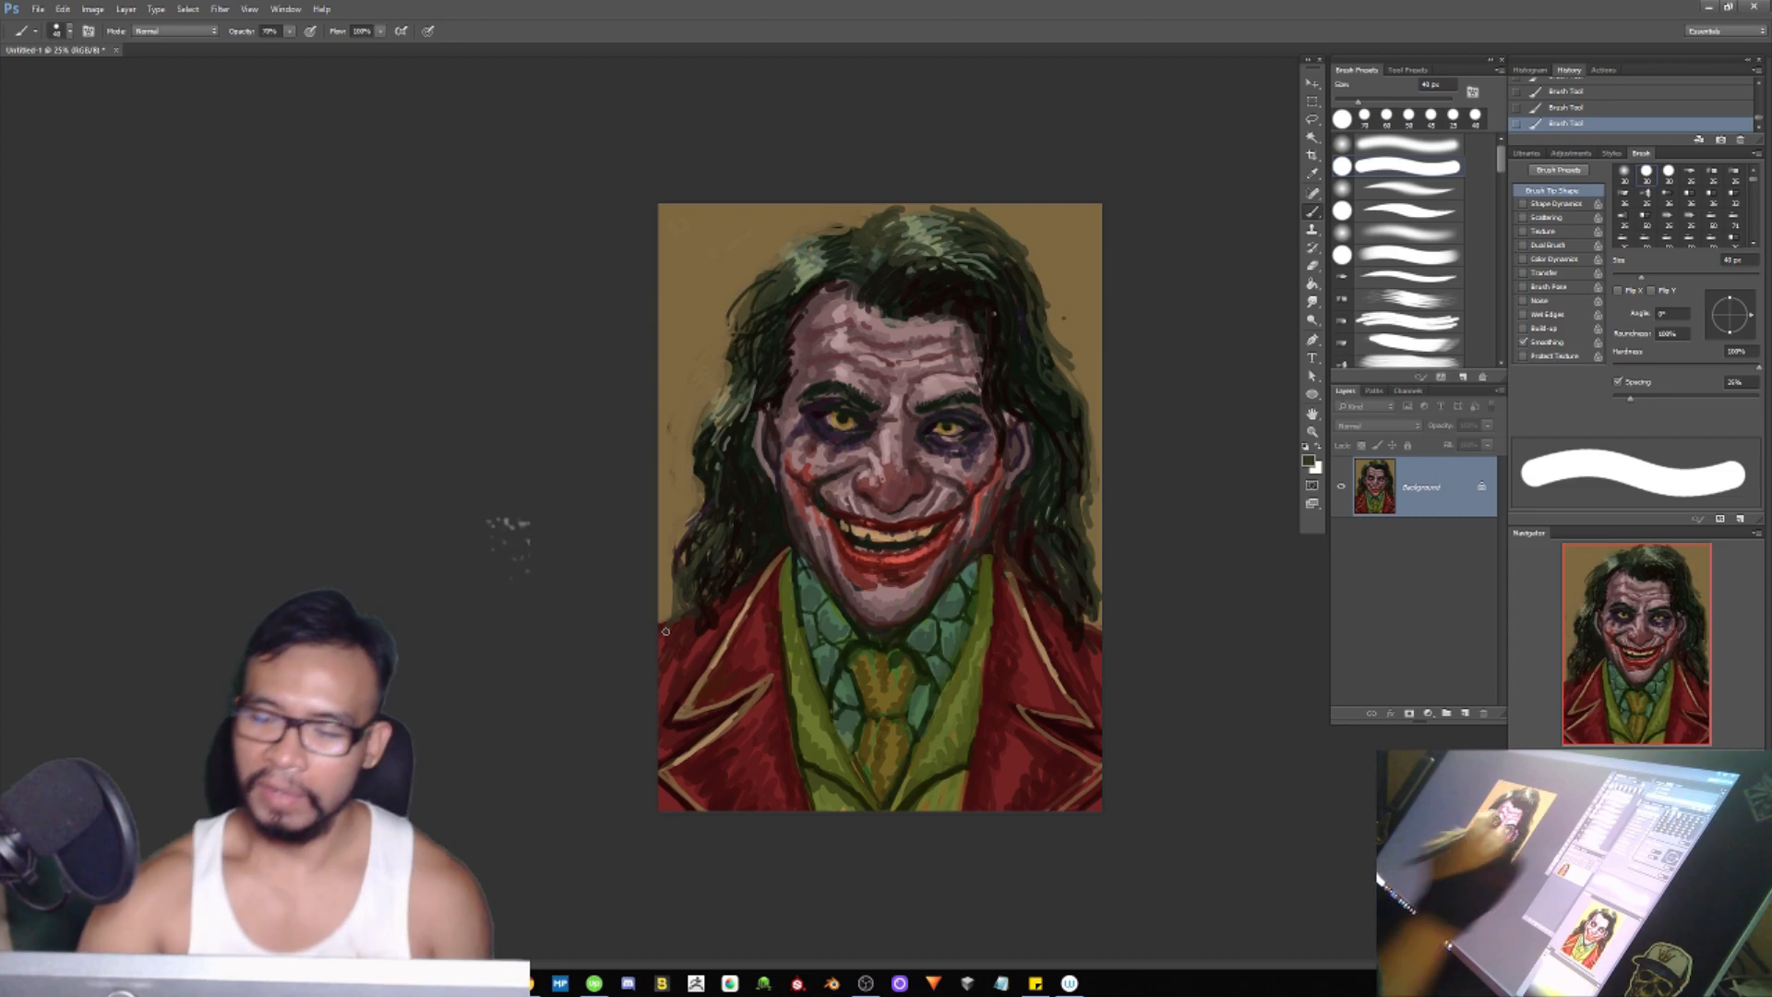
Step: Touch up the upper teeth with a light tooth color sampled from the mouth
{"action": "left_click_drag", "start_coordinate": [881, 536], "coordinate": [881, 536]}
{"action": "left_click", "coordinate": [886, 531], "text": "alt"}
{"action": "left_click_drag", "start_coordinate": [874, 536], "coordinate": [910, 537]}
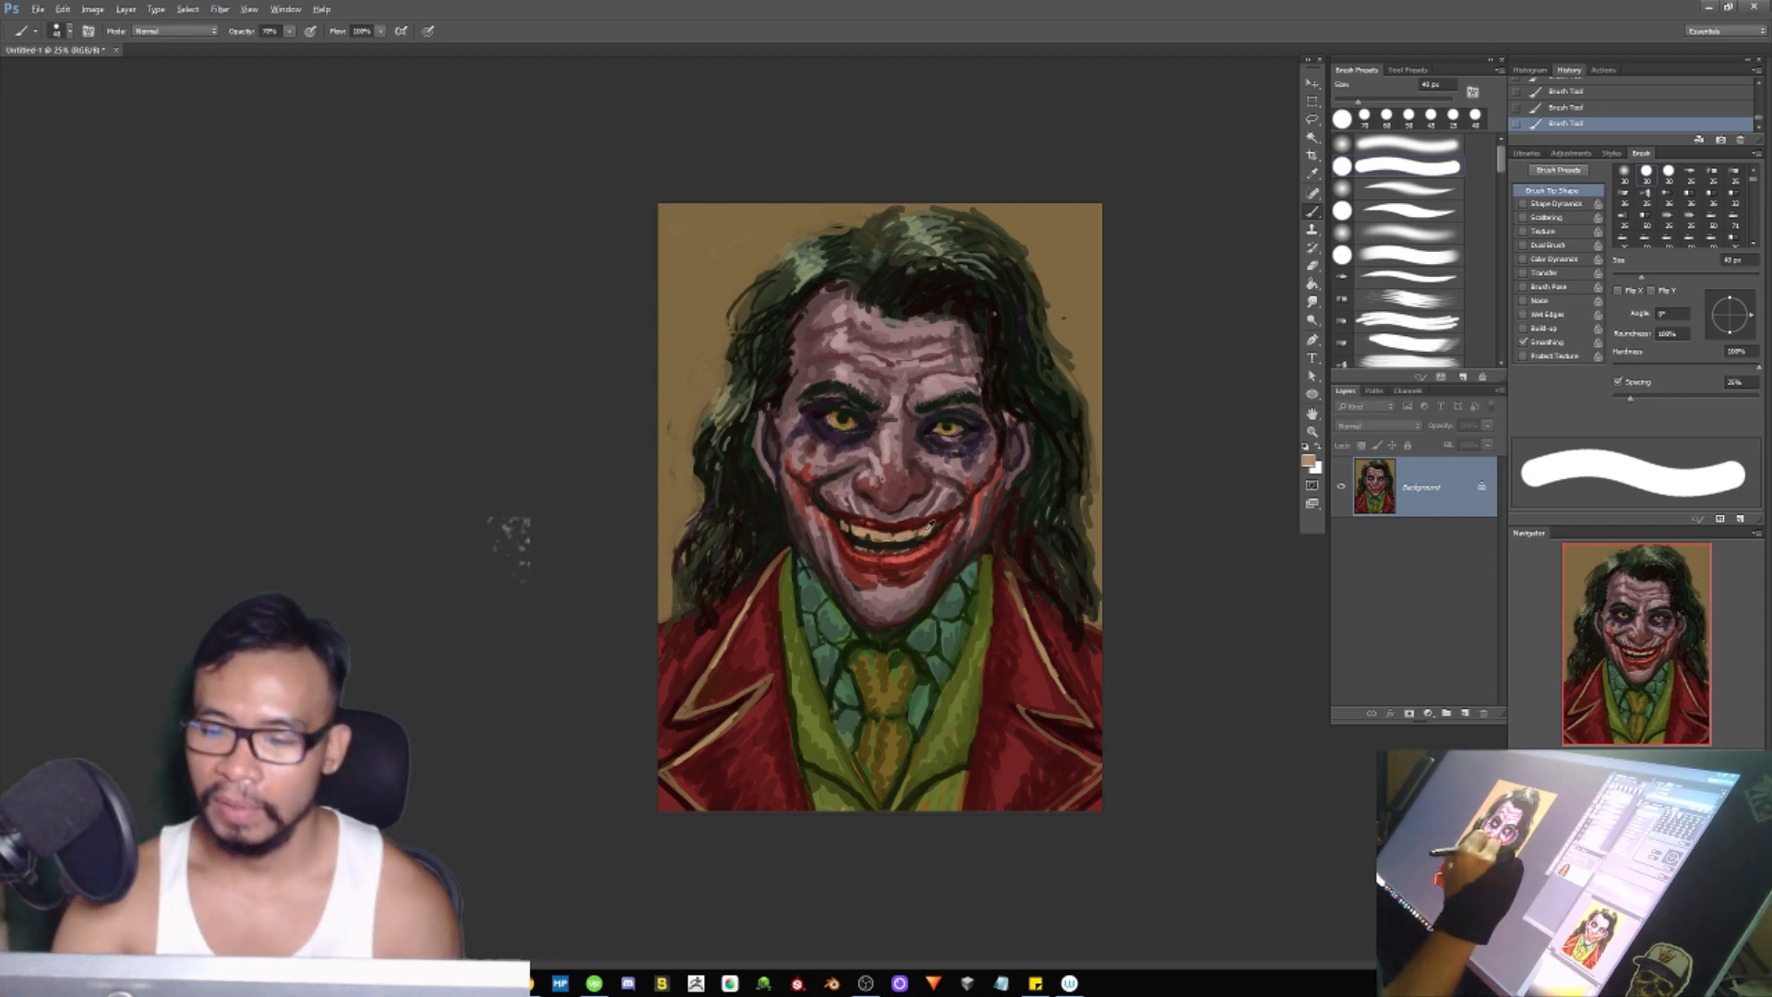
Step: Refine the teeth and darken the mouth opening with sampled light and dark tones, reducing the brush to 25 px
{"action": "key", "text": "["}
{"action": "key", "text": "["}
{"action": "key", "text": "["}
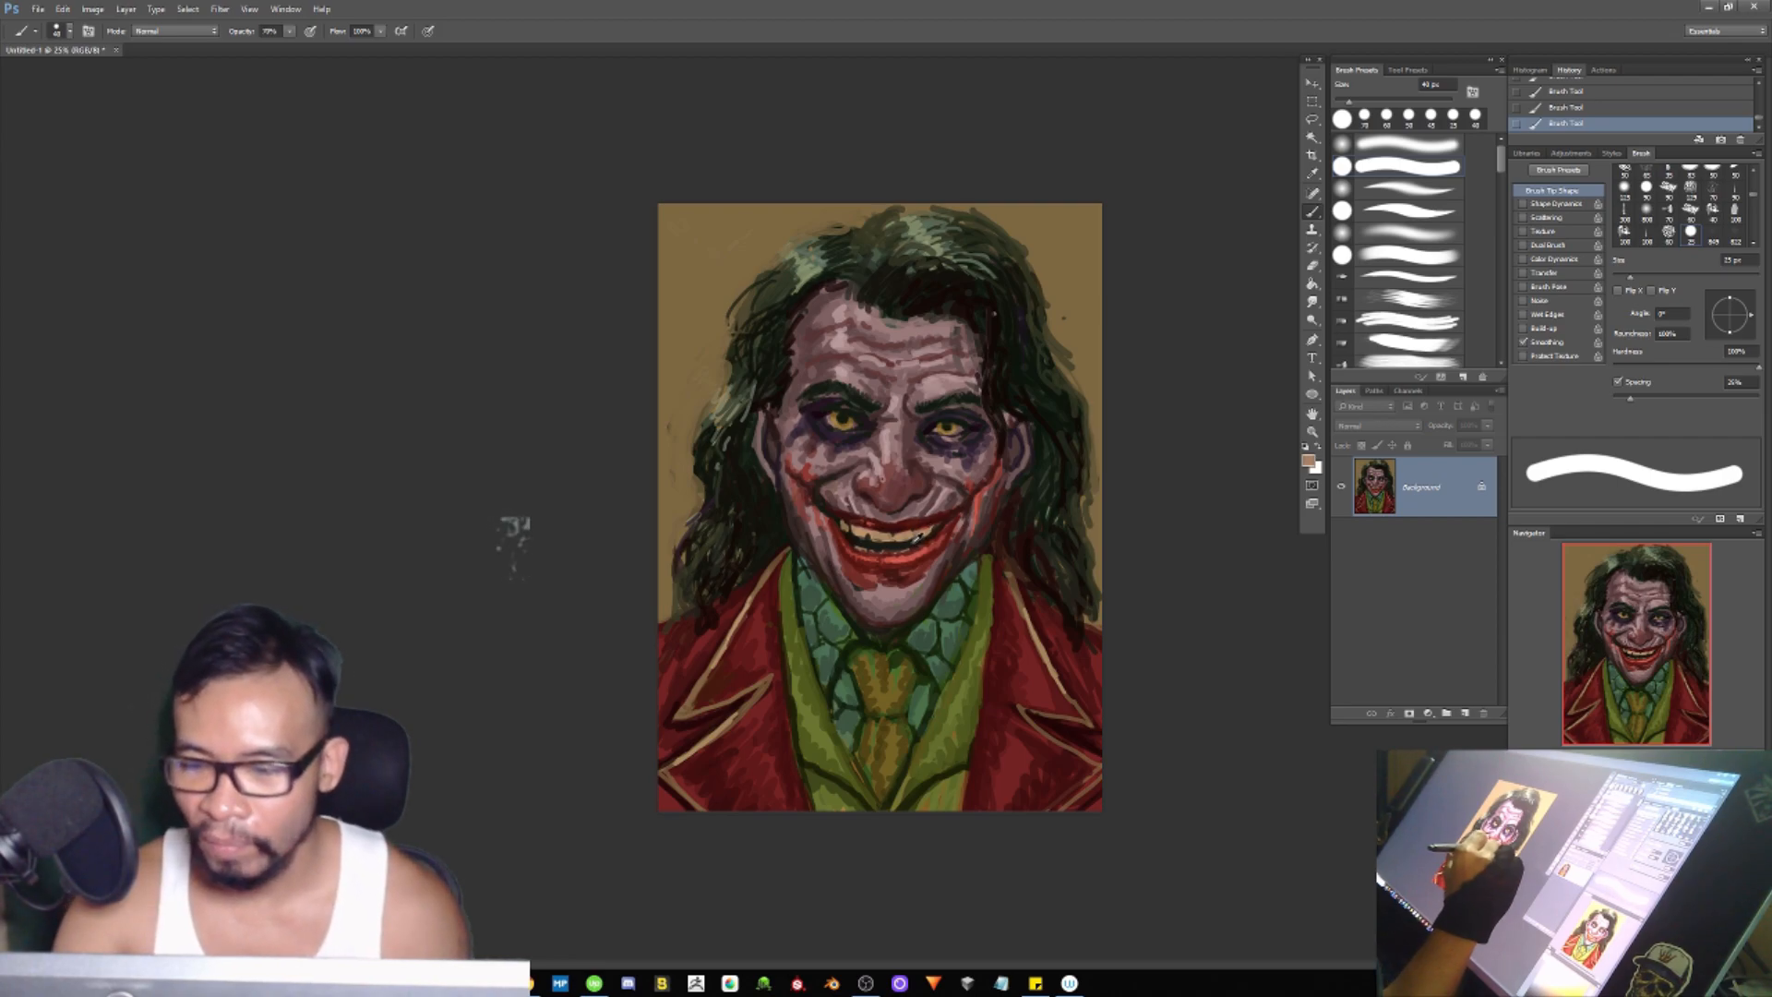
{"action": "left_click", "coordinate": [916, 537], "text": "alt"}
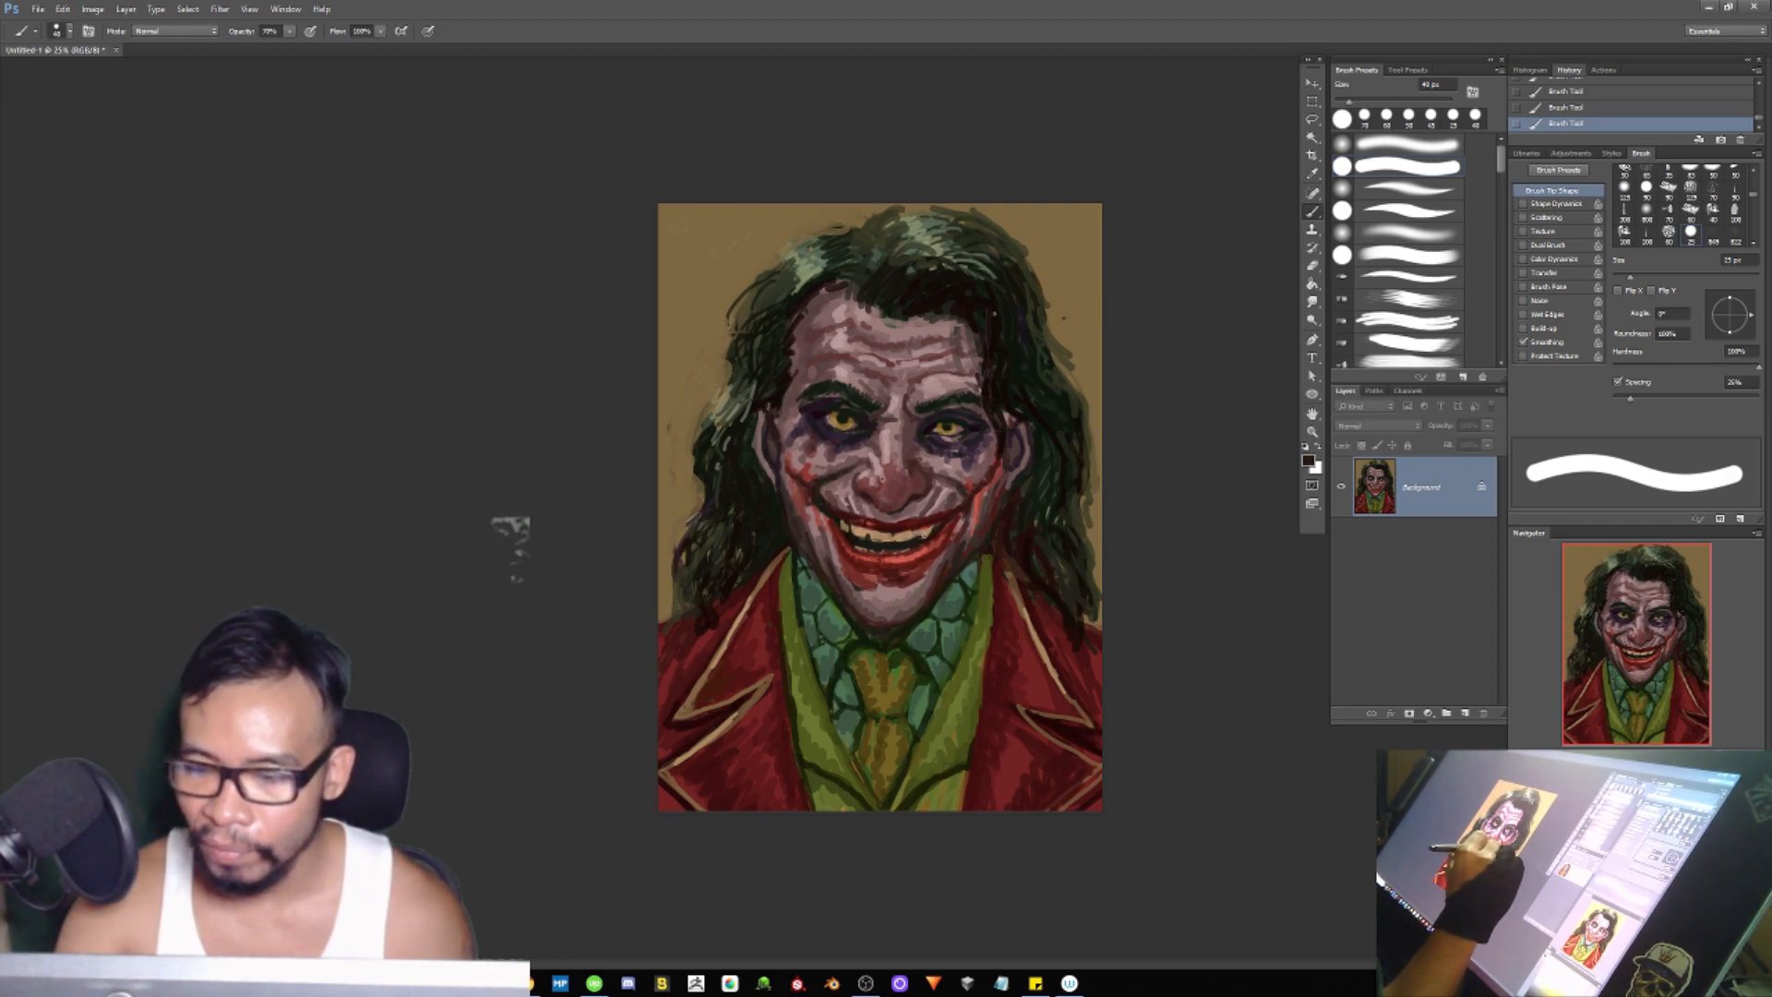
{"action": "left_click", "coordinate": [939, 526], "text": "alt"}
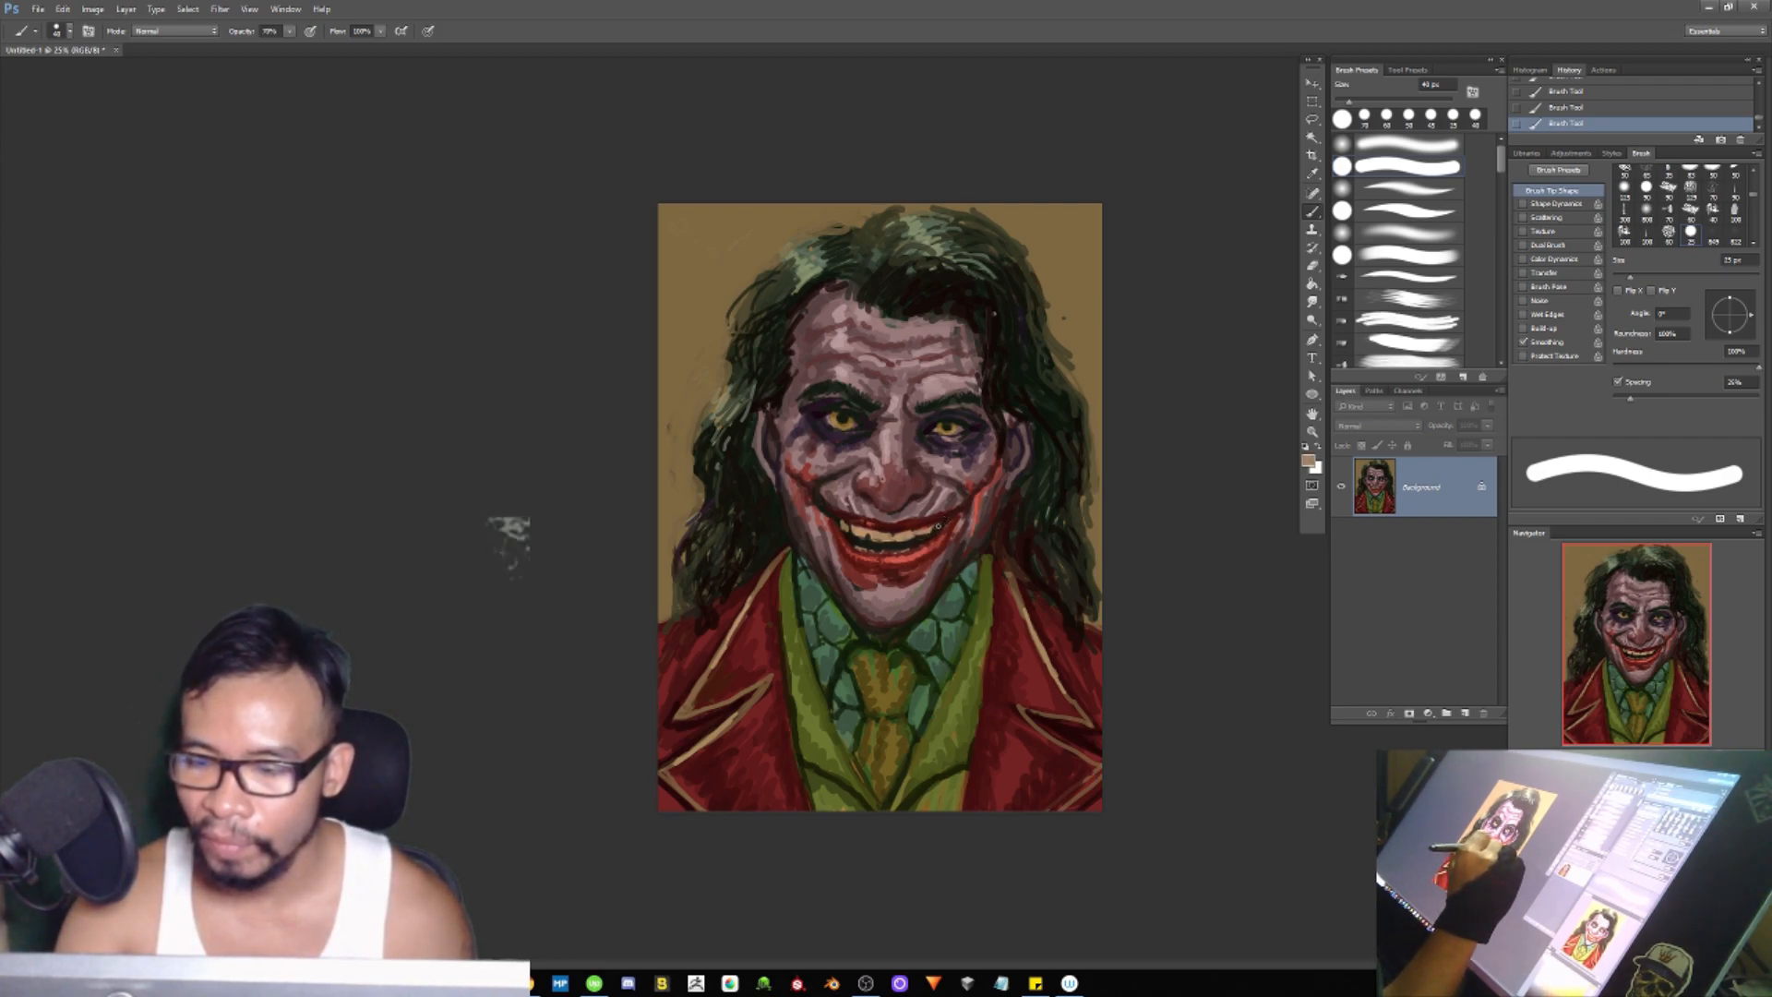
{"action": "left_click", "coordinate": [929, 532], "text": "alt"}
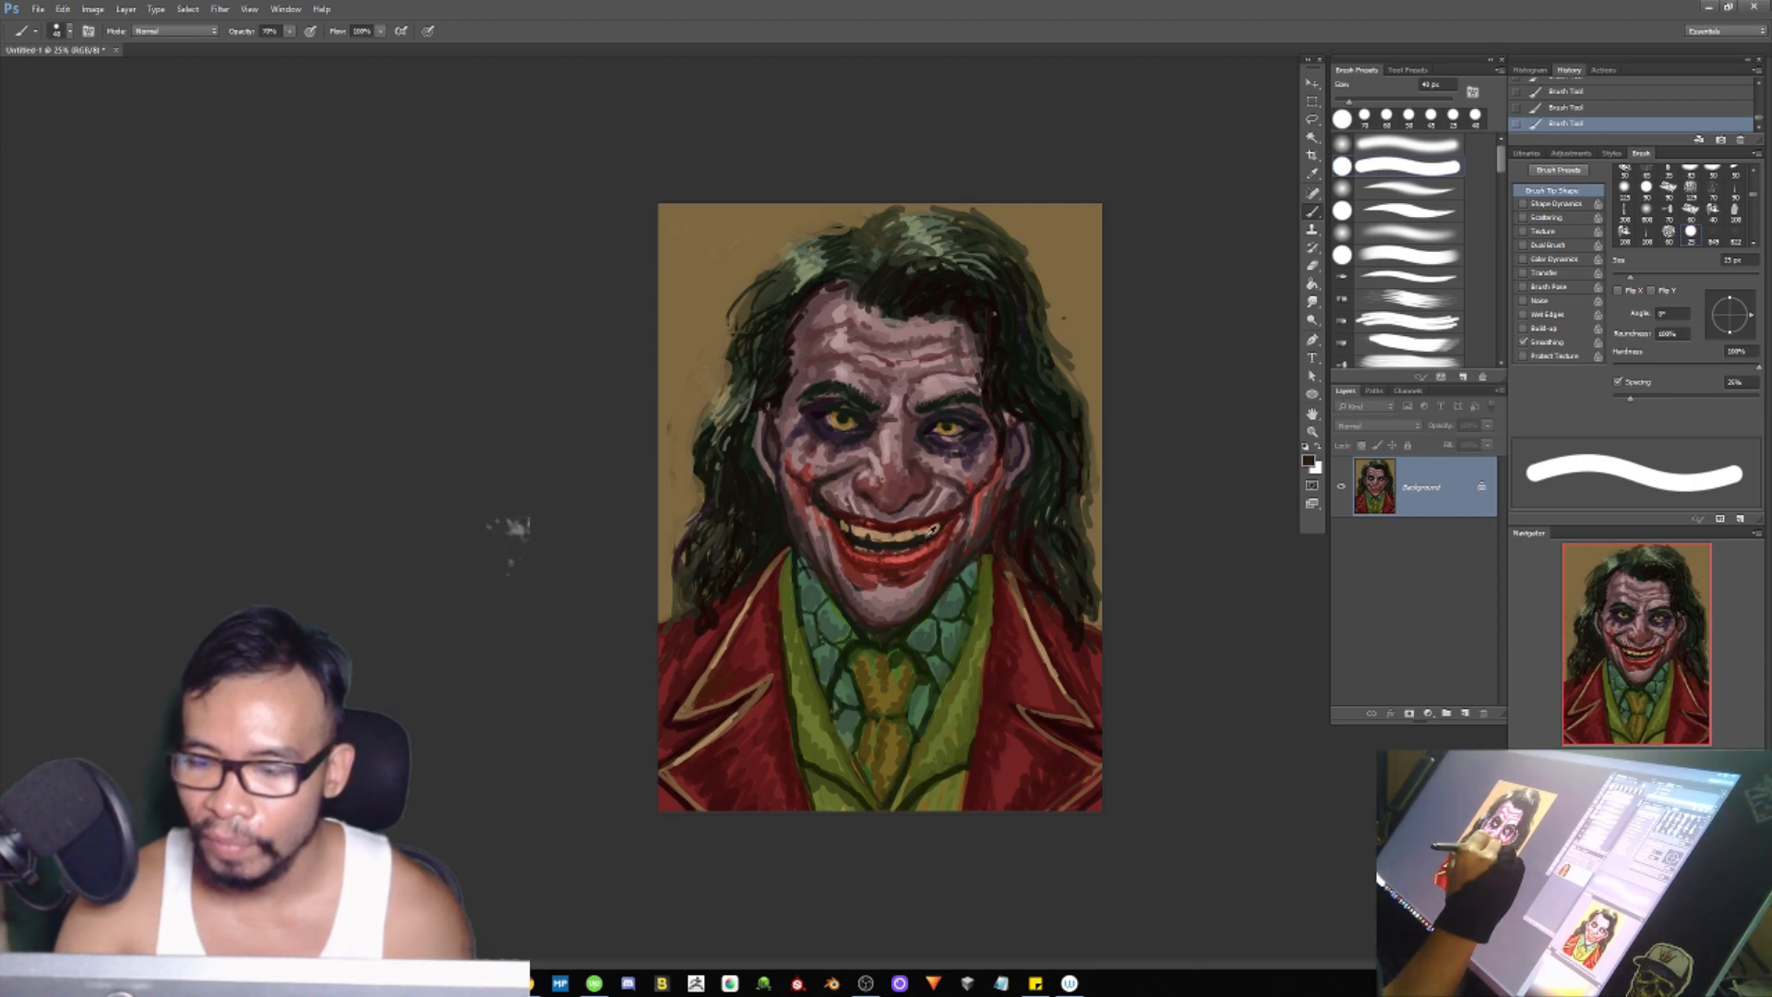
{"action": "key", "text": "bracketleft"}
{"action": "left_click_drag", "start_coordinate": [851, 528], "coordinate": [868, 542]}
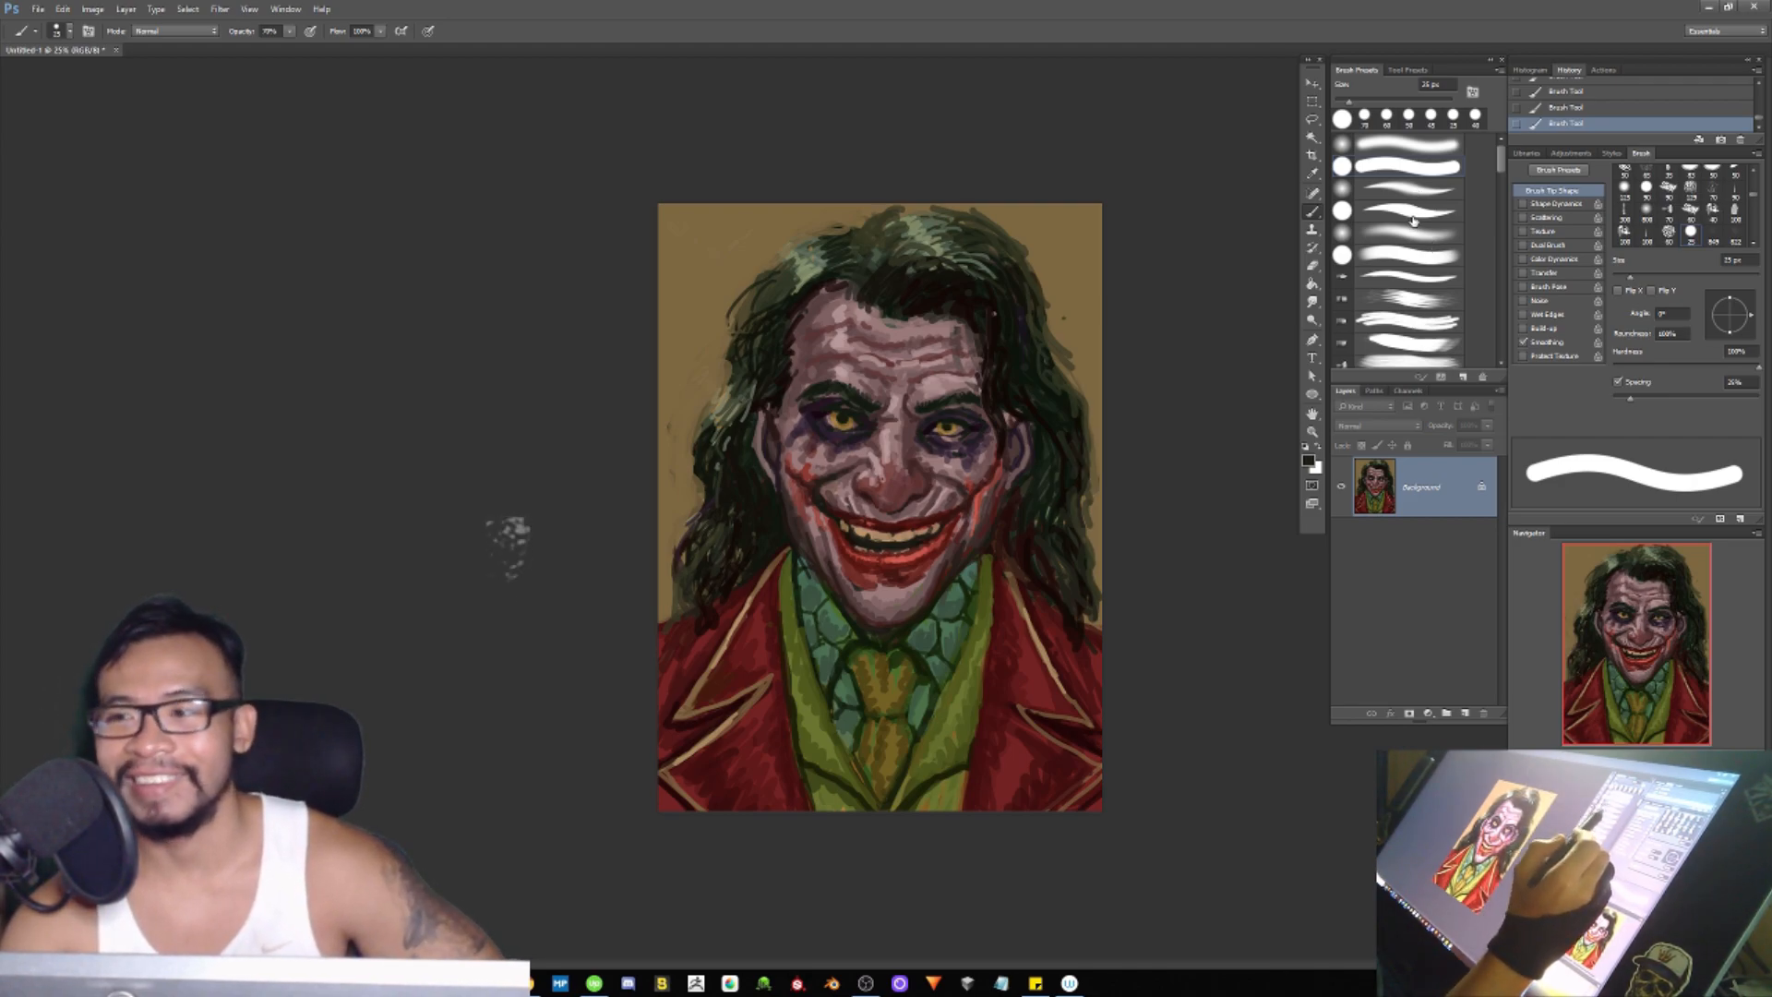
Step: Browse the brush presets for a different brush
{"action": "mouse_move", "coordinate": [1499, 166]}
{"action": "left_mouse_down"}
{"action": "mouse_move", "coordinate": [1499, 360]}
{"action": "mouse_move", "coordinate": [1502, 166]}
{"action": "mouse_move", "coordinate": [1501, 191]}
{"action": "left_mouse_up"}
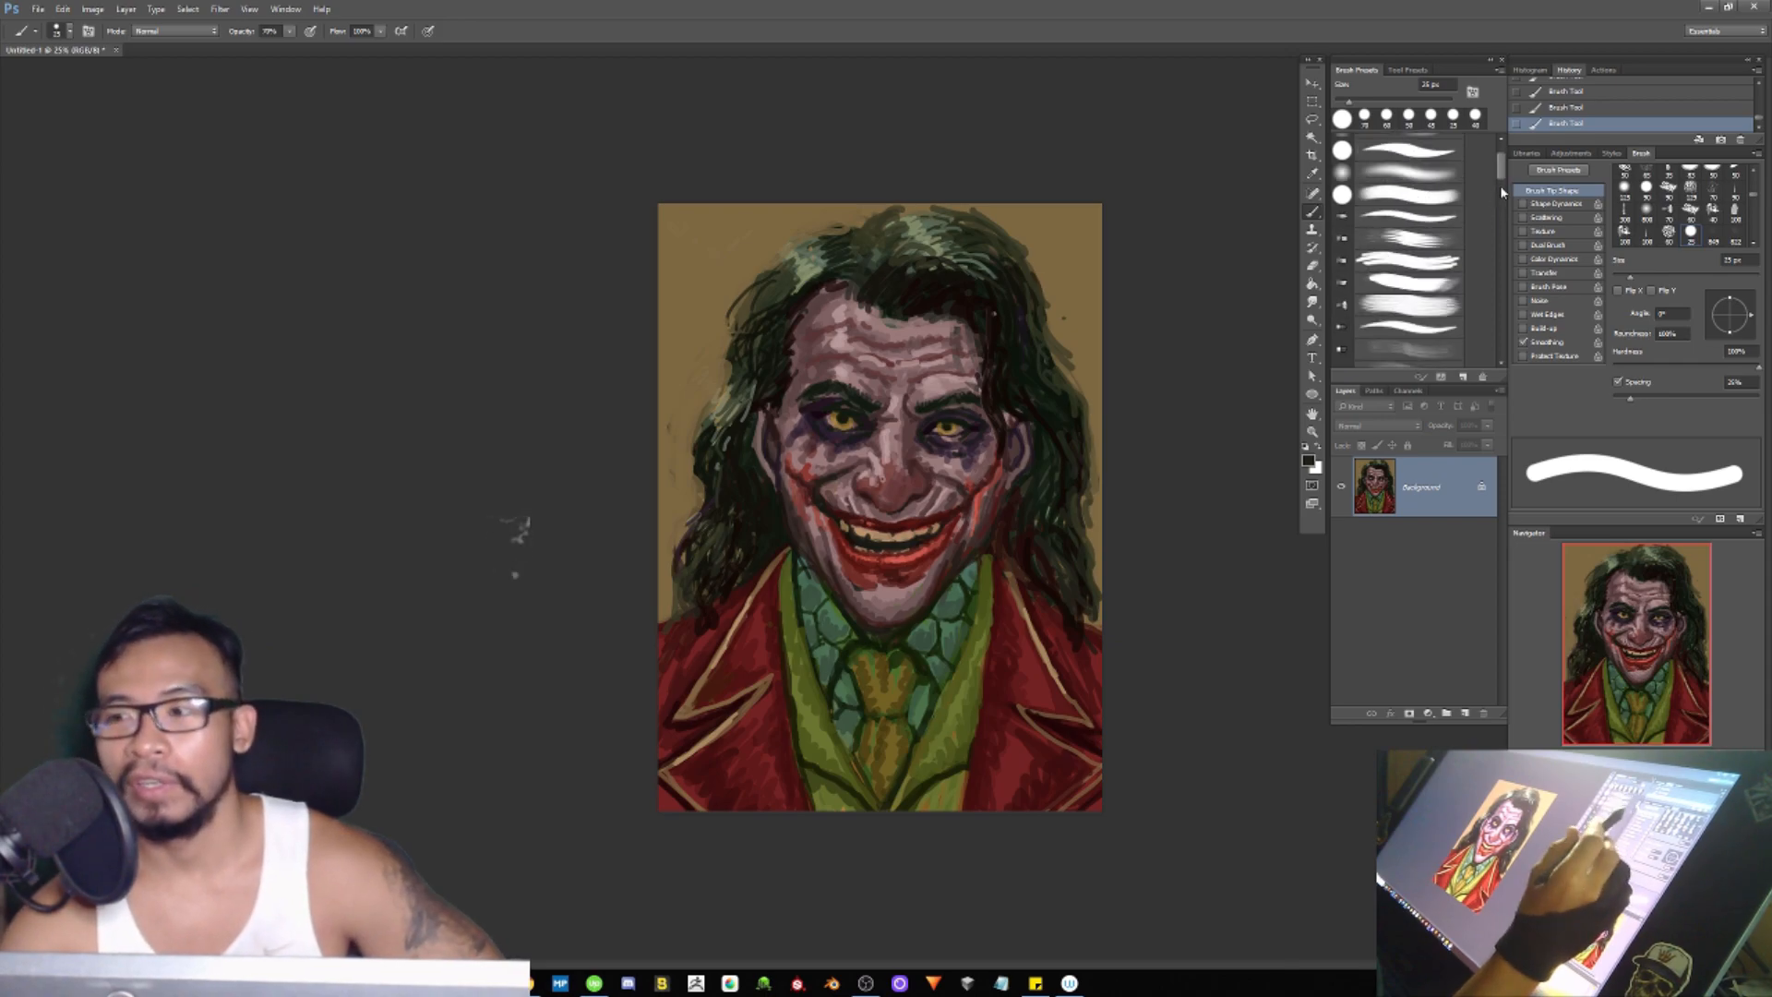